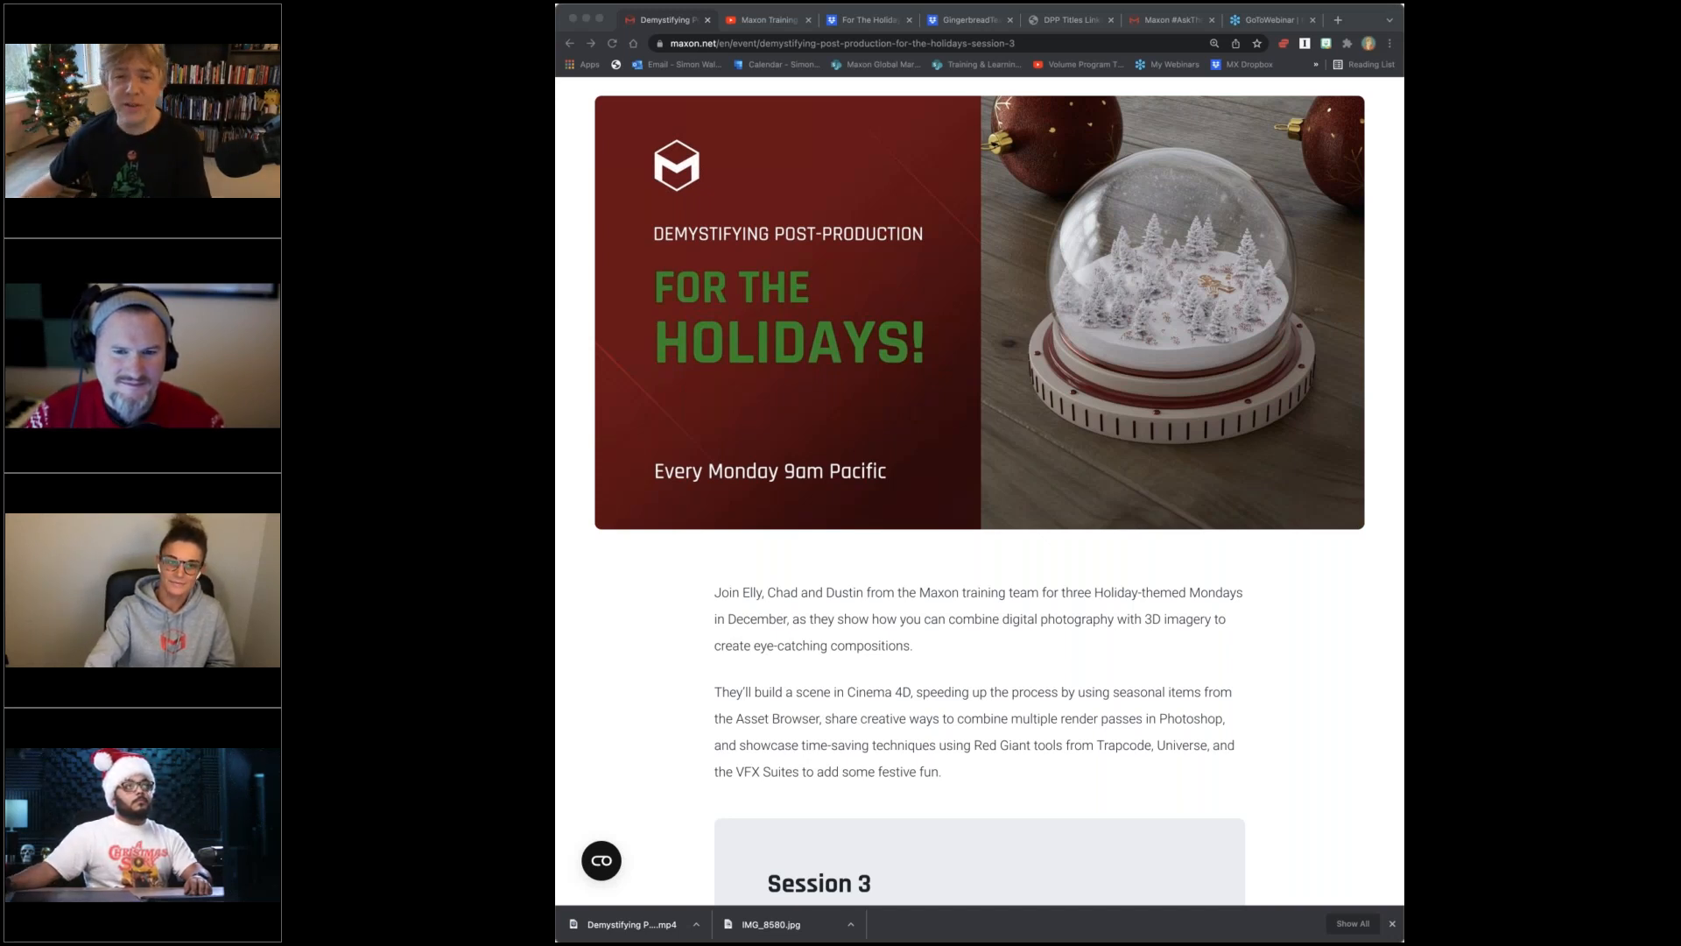
Open the Maxon Events page from the session event page and look through the upcoming event listings.
click(890, 161)
scroll(915, 132, up, 3)
mouse_move(891, 112)
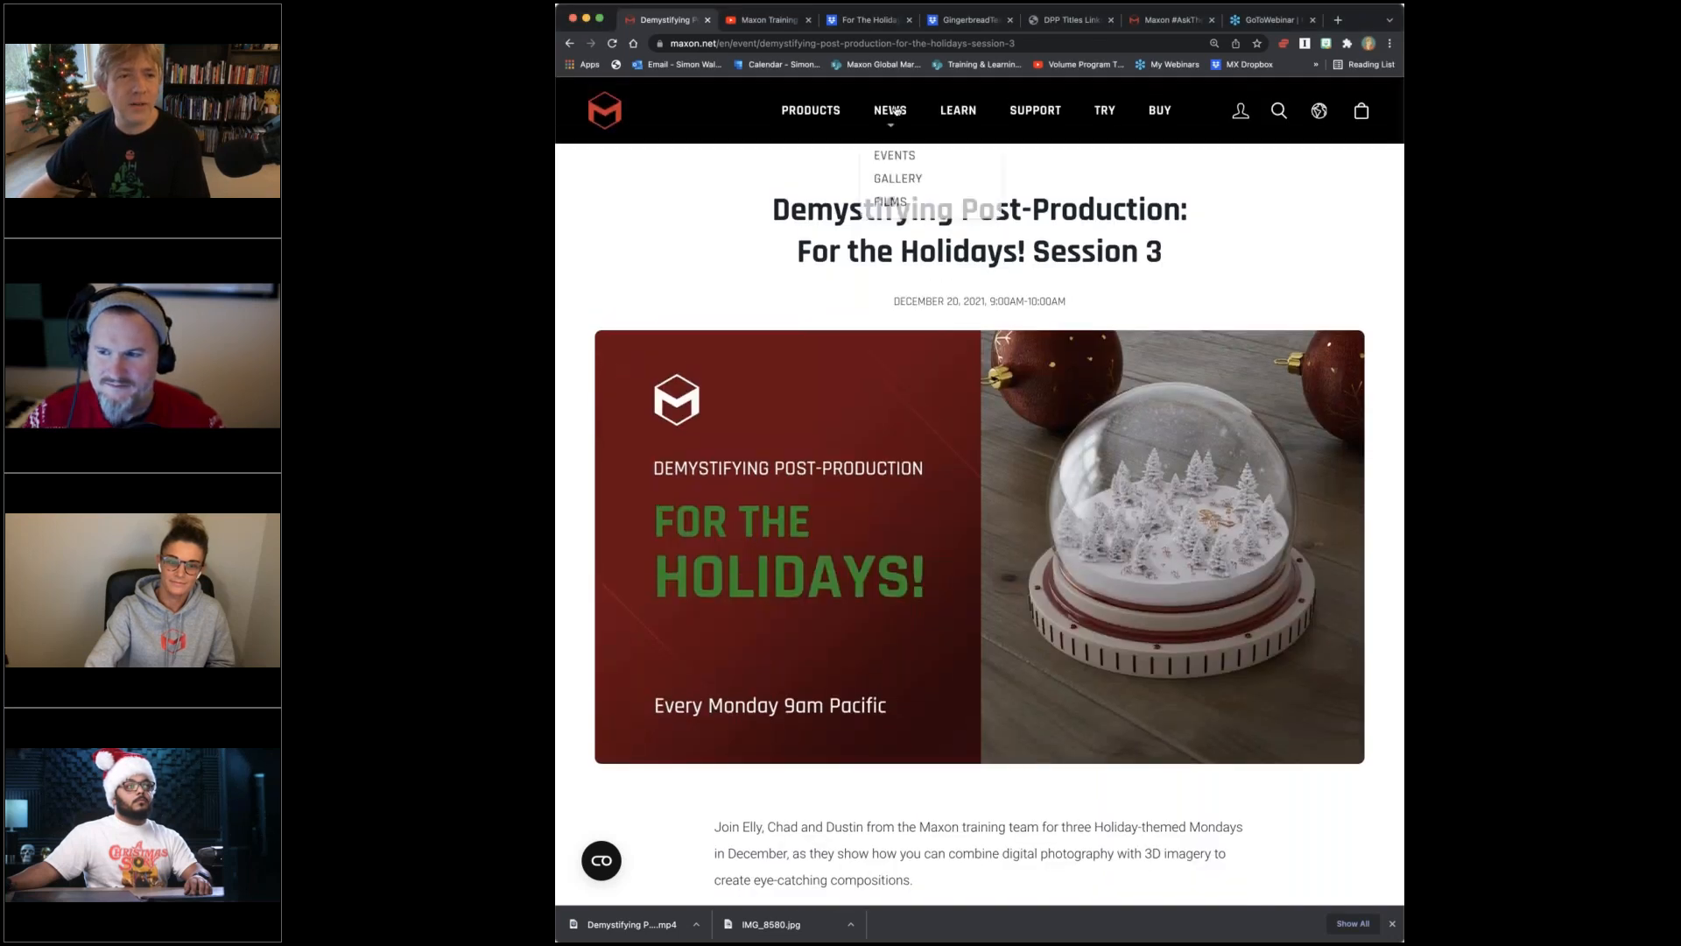
click(906, 185)
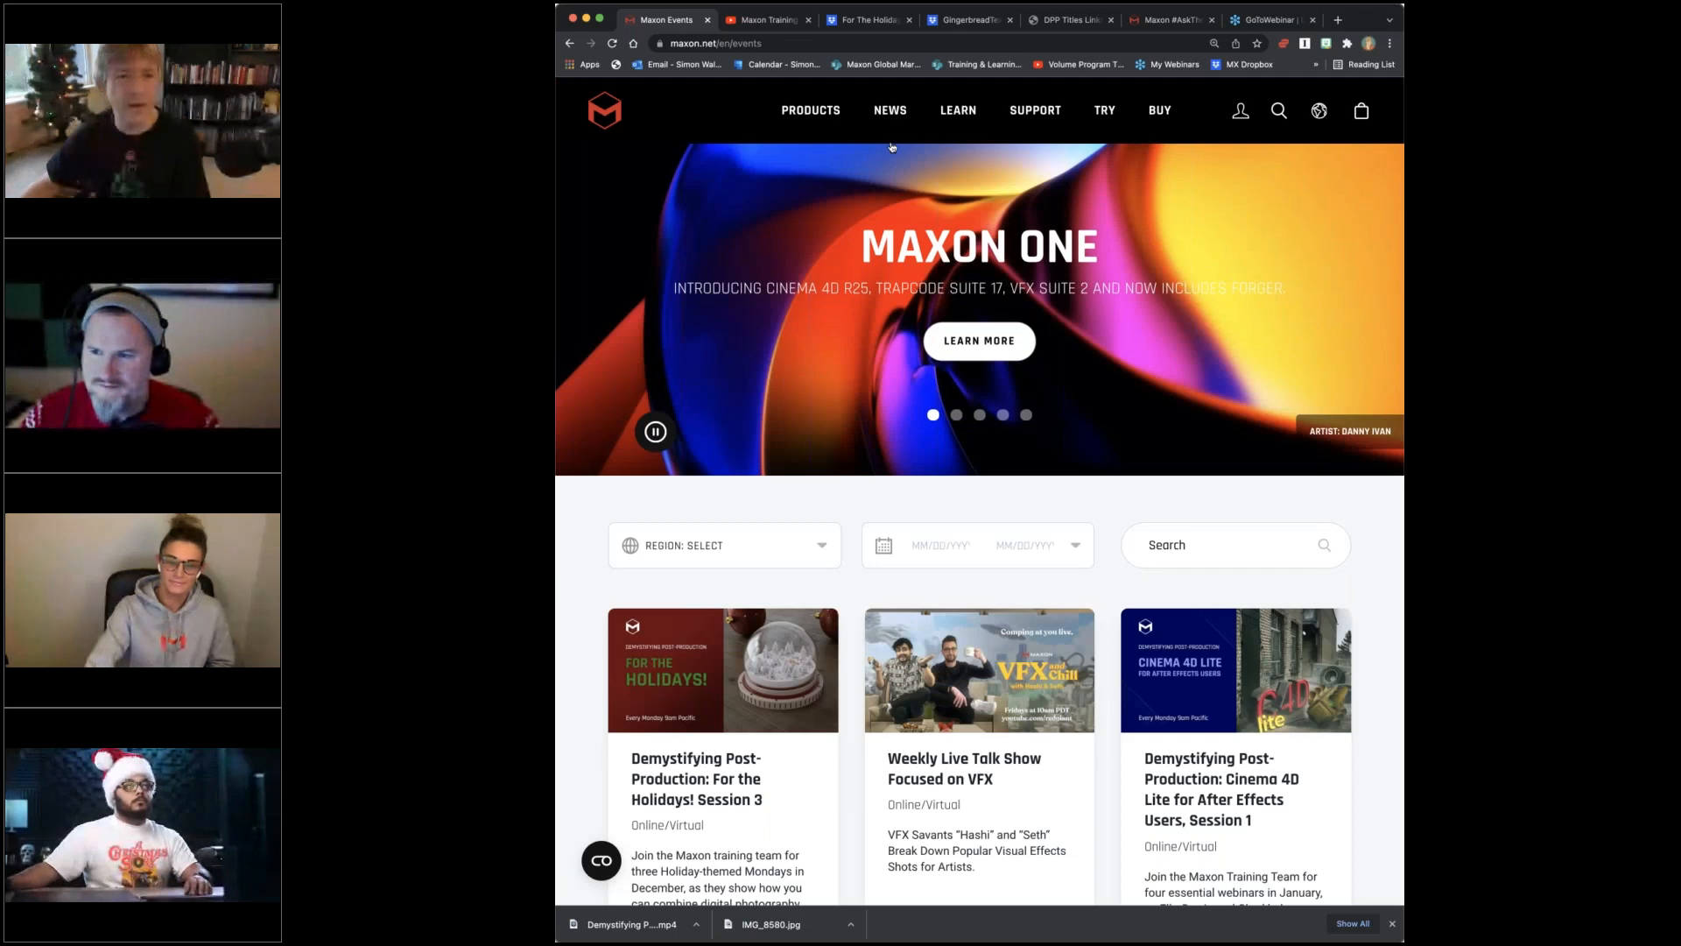
scroll(980, 513, down, 2)
scroll(980, 513, down, 2)
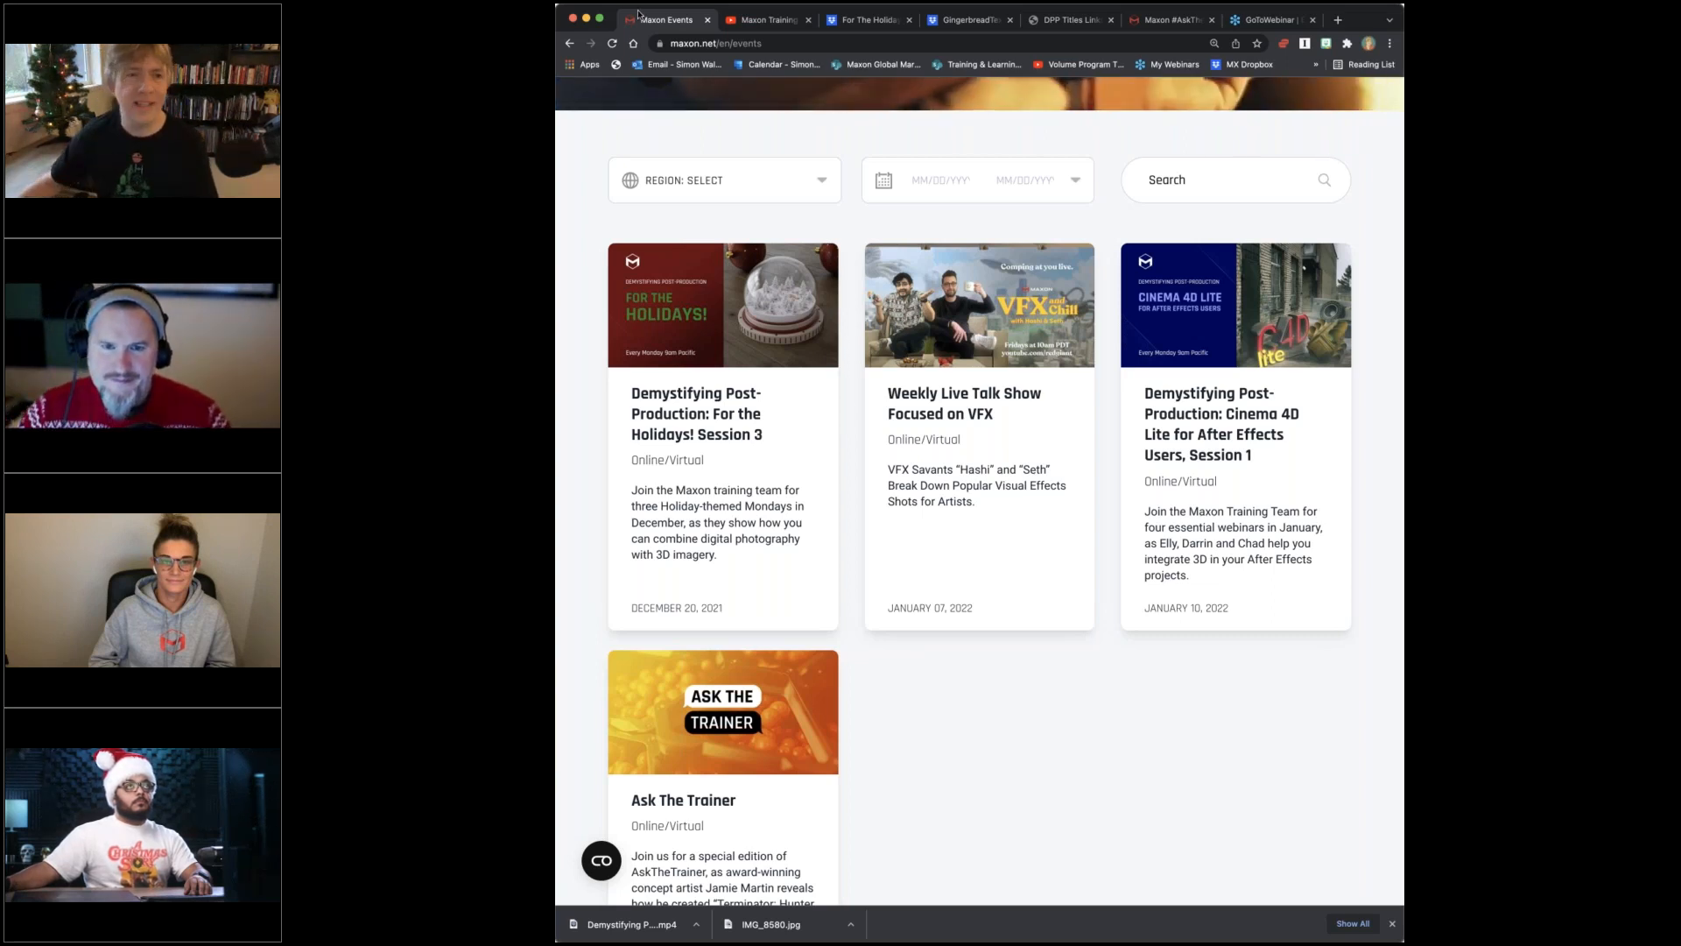
Open the video "For the Holidays! Compositing C4D in Photoshop" on YouTube and read its full description down to the project files link.
click(767, 20)
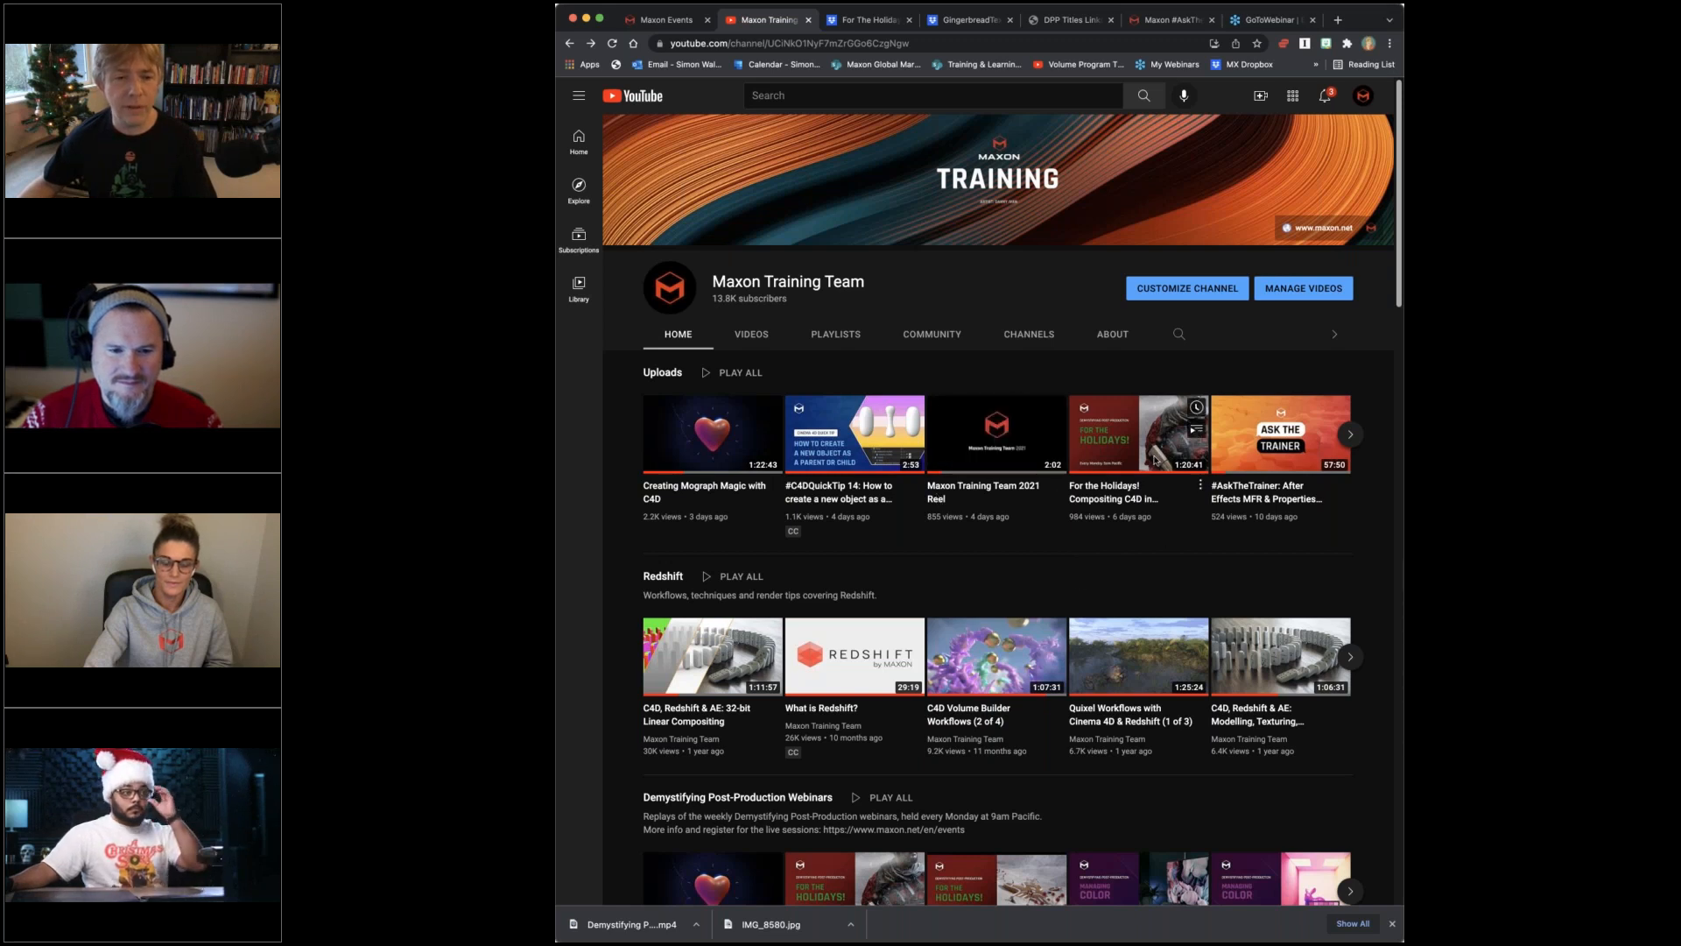
click(1127, 437)
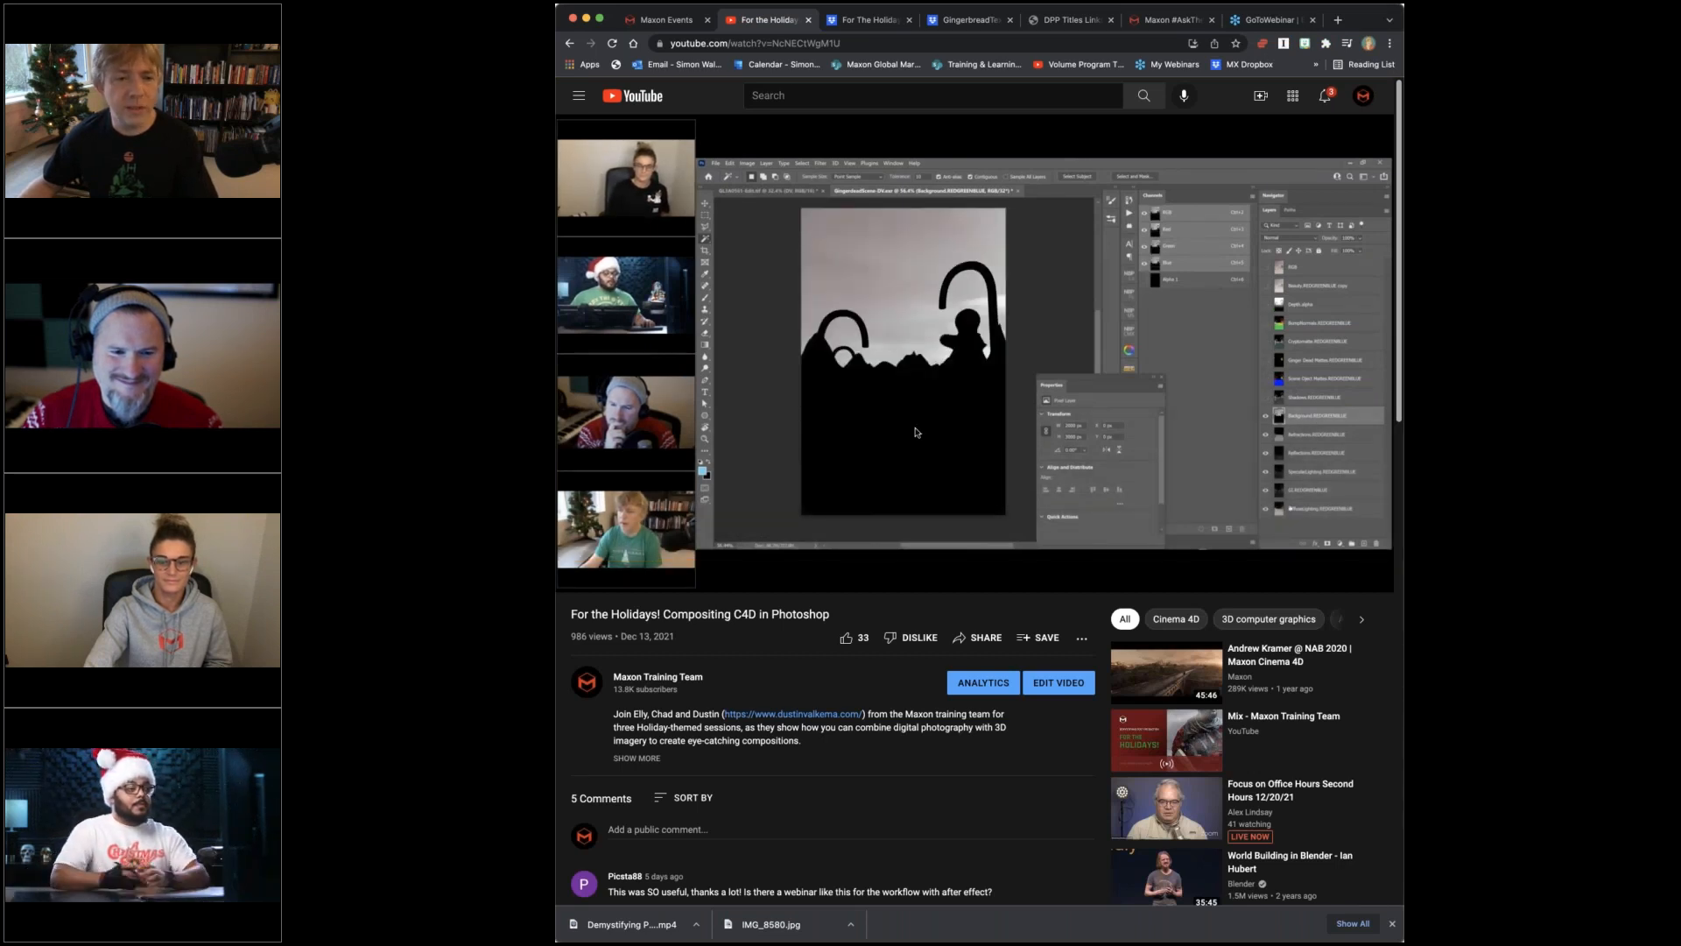
click(638, 759)
scroll(854, 604, down, 6)
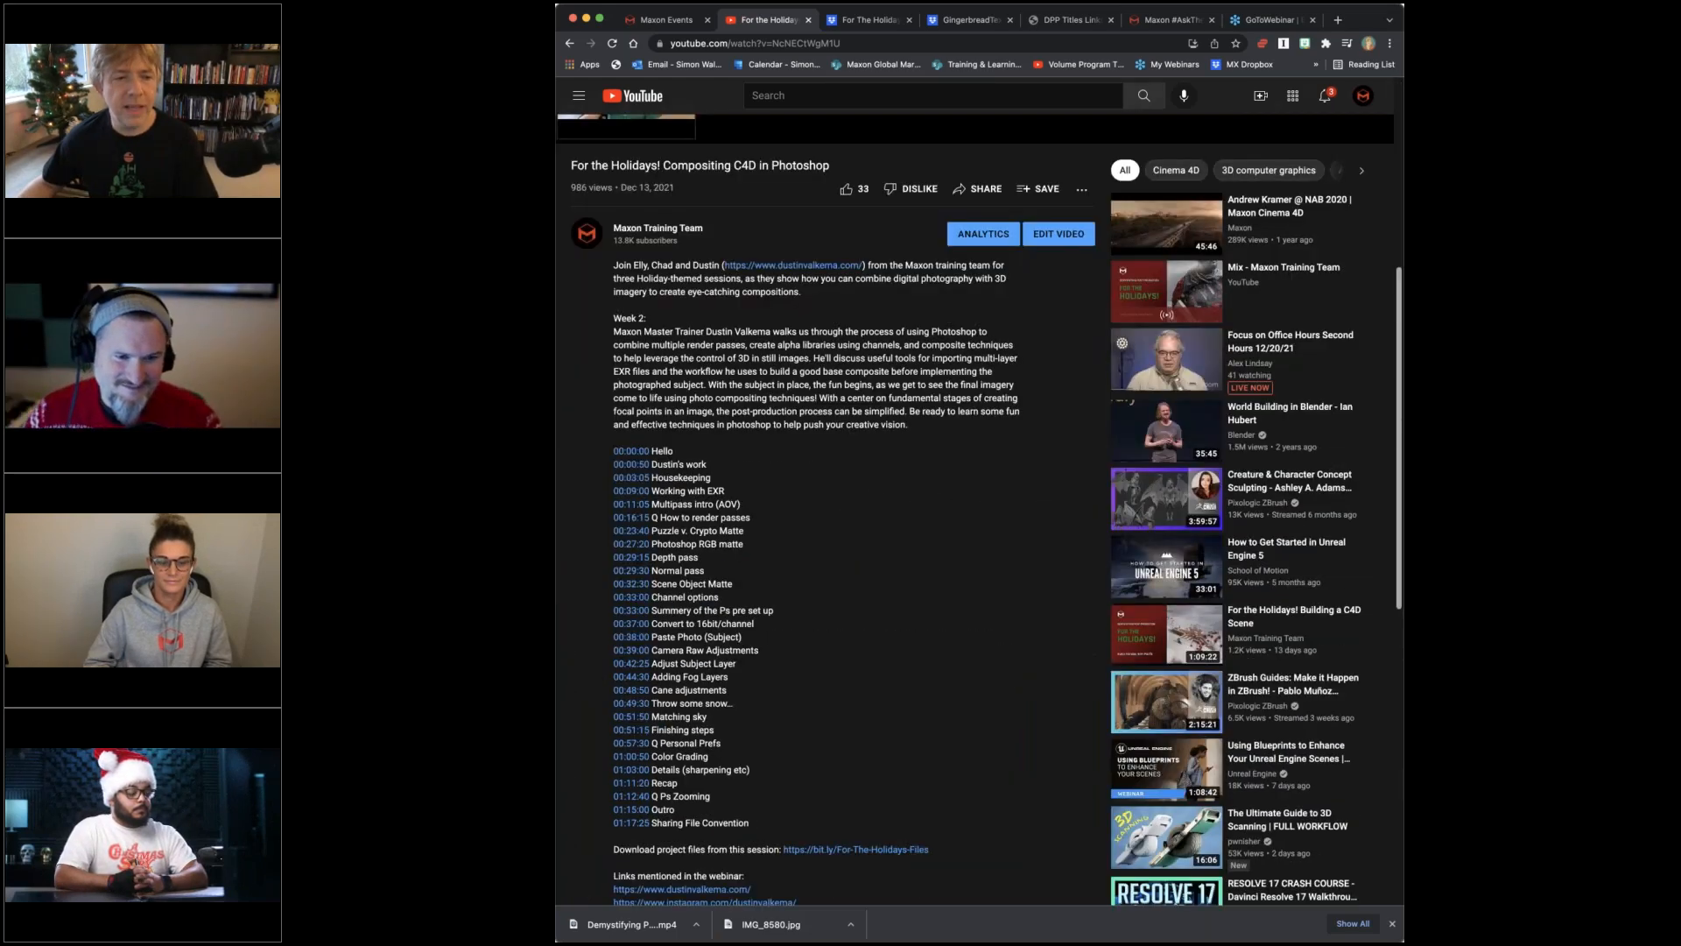
scroll(853, 605, down, 2)
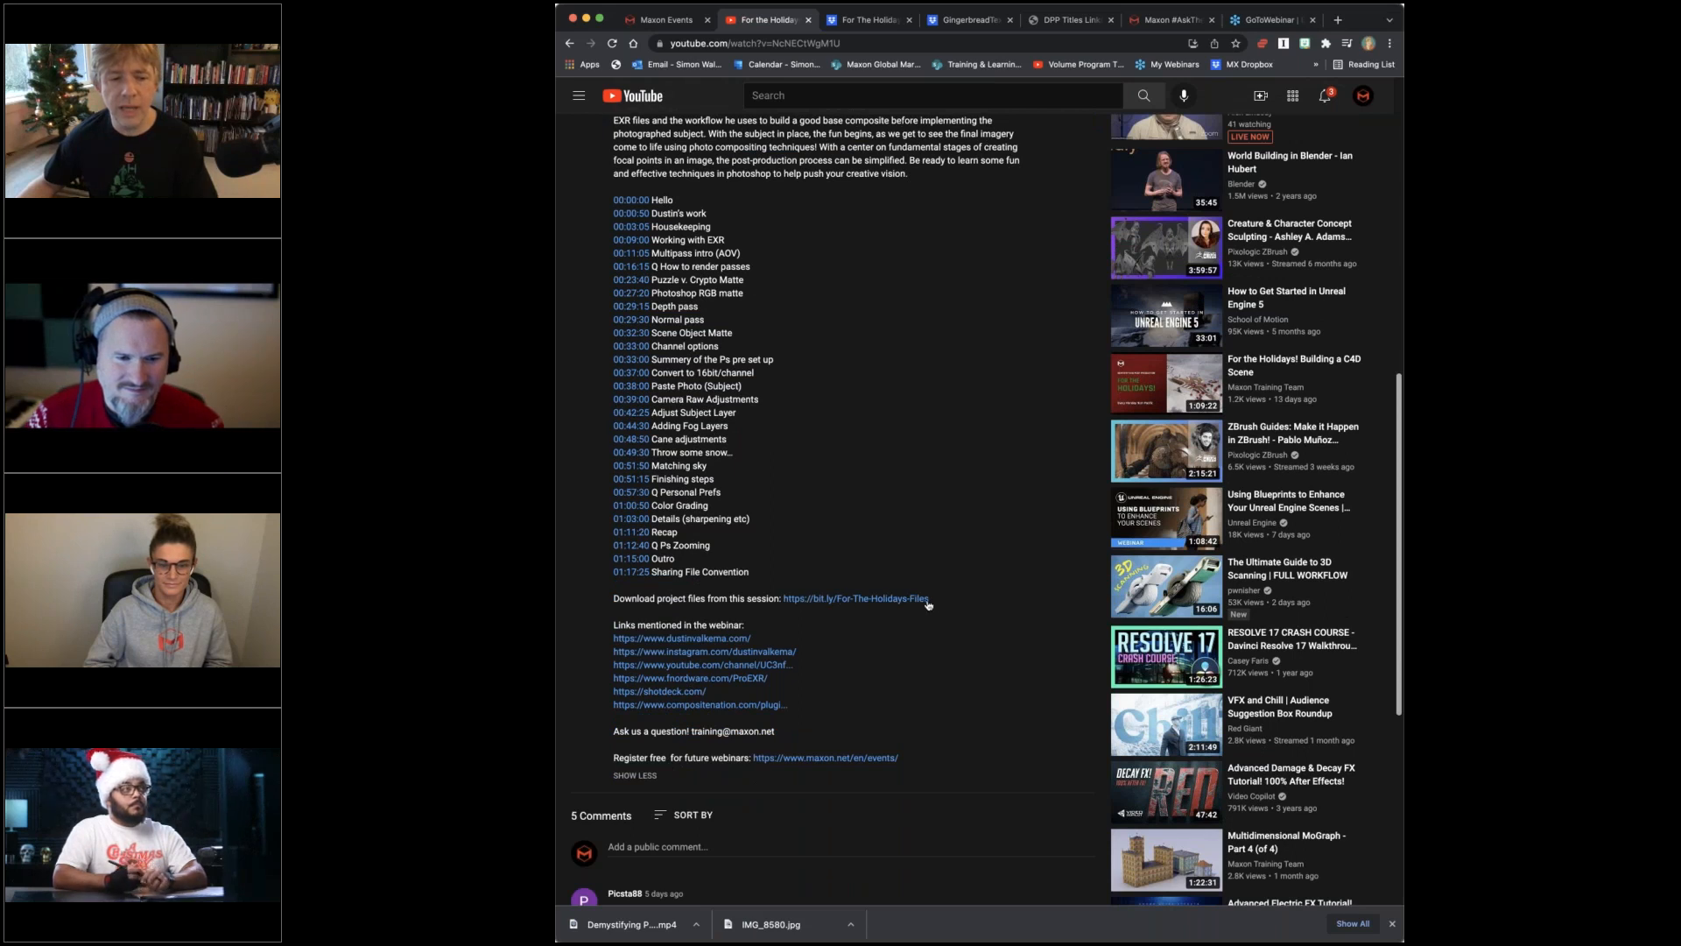
Look over the For The Holidays Files folder in Dropbox and the gingerbread texture preview image.
click(874, 20)
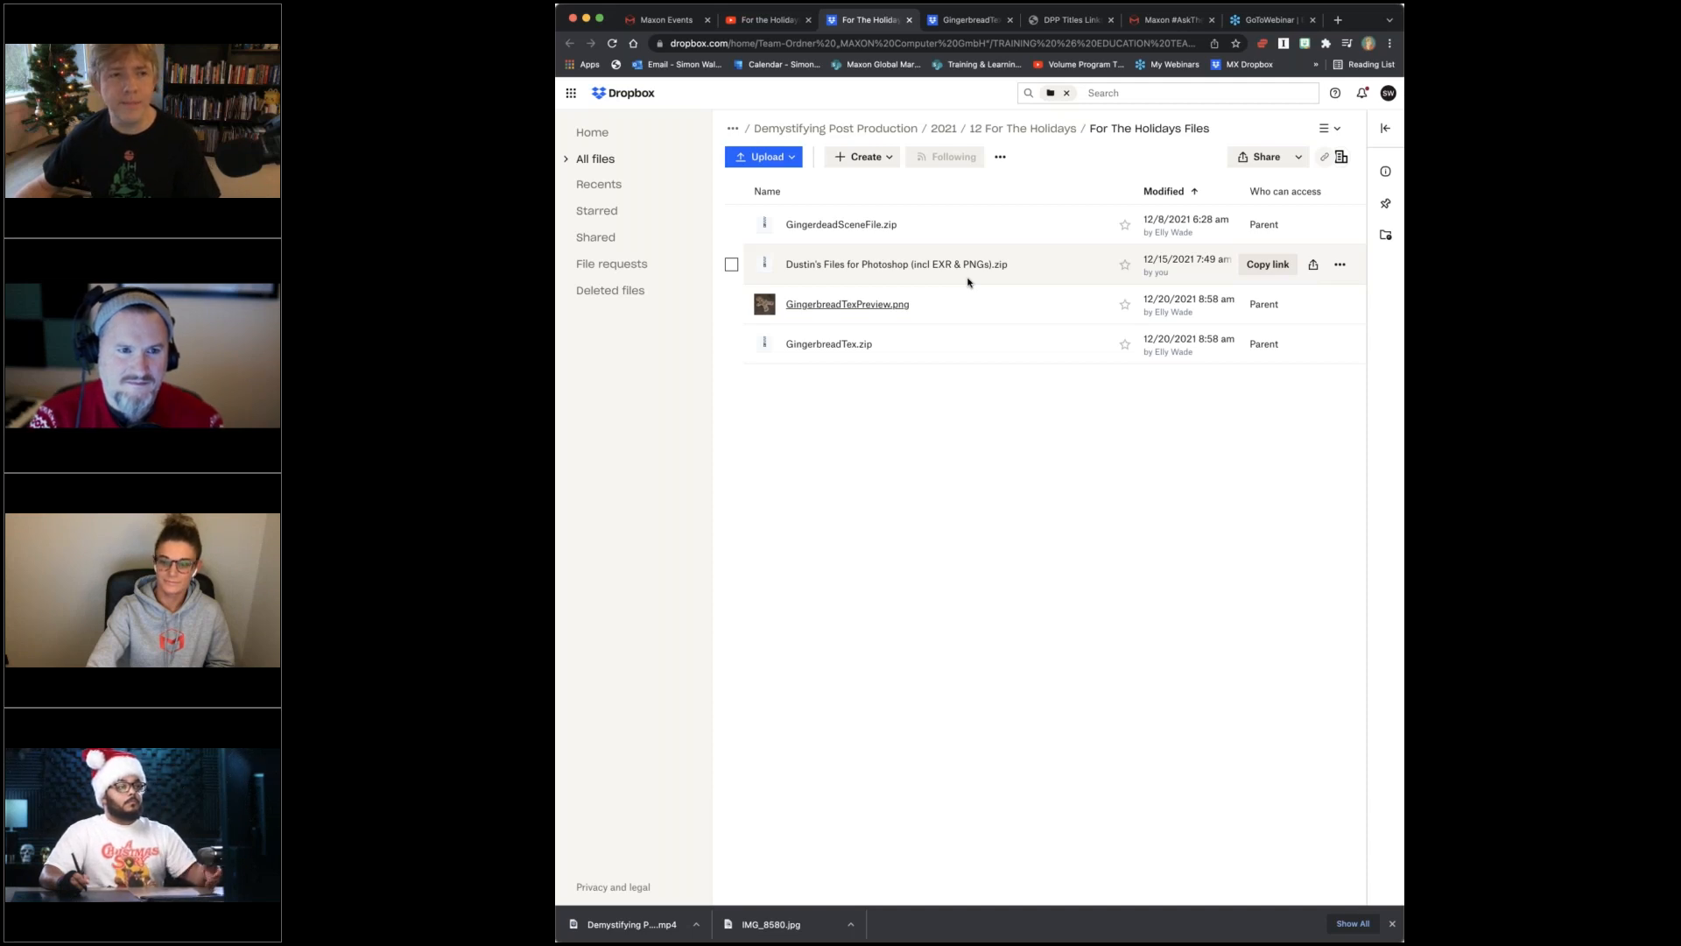
click(766, 19)
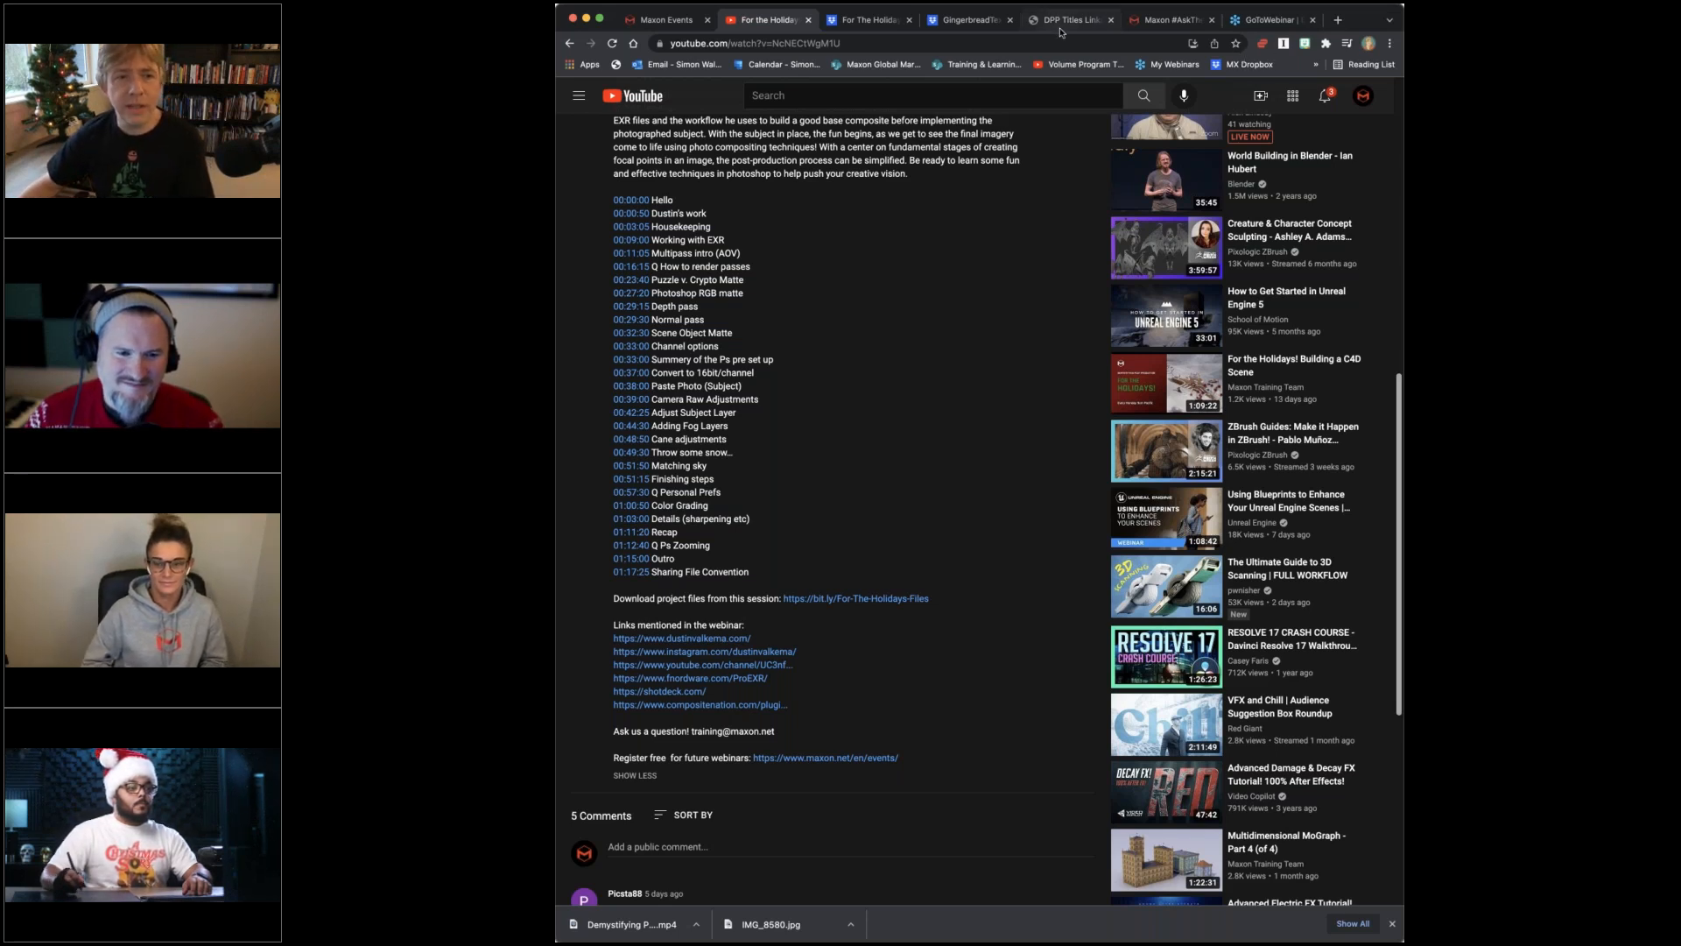
click(963, 31)
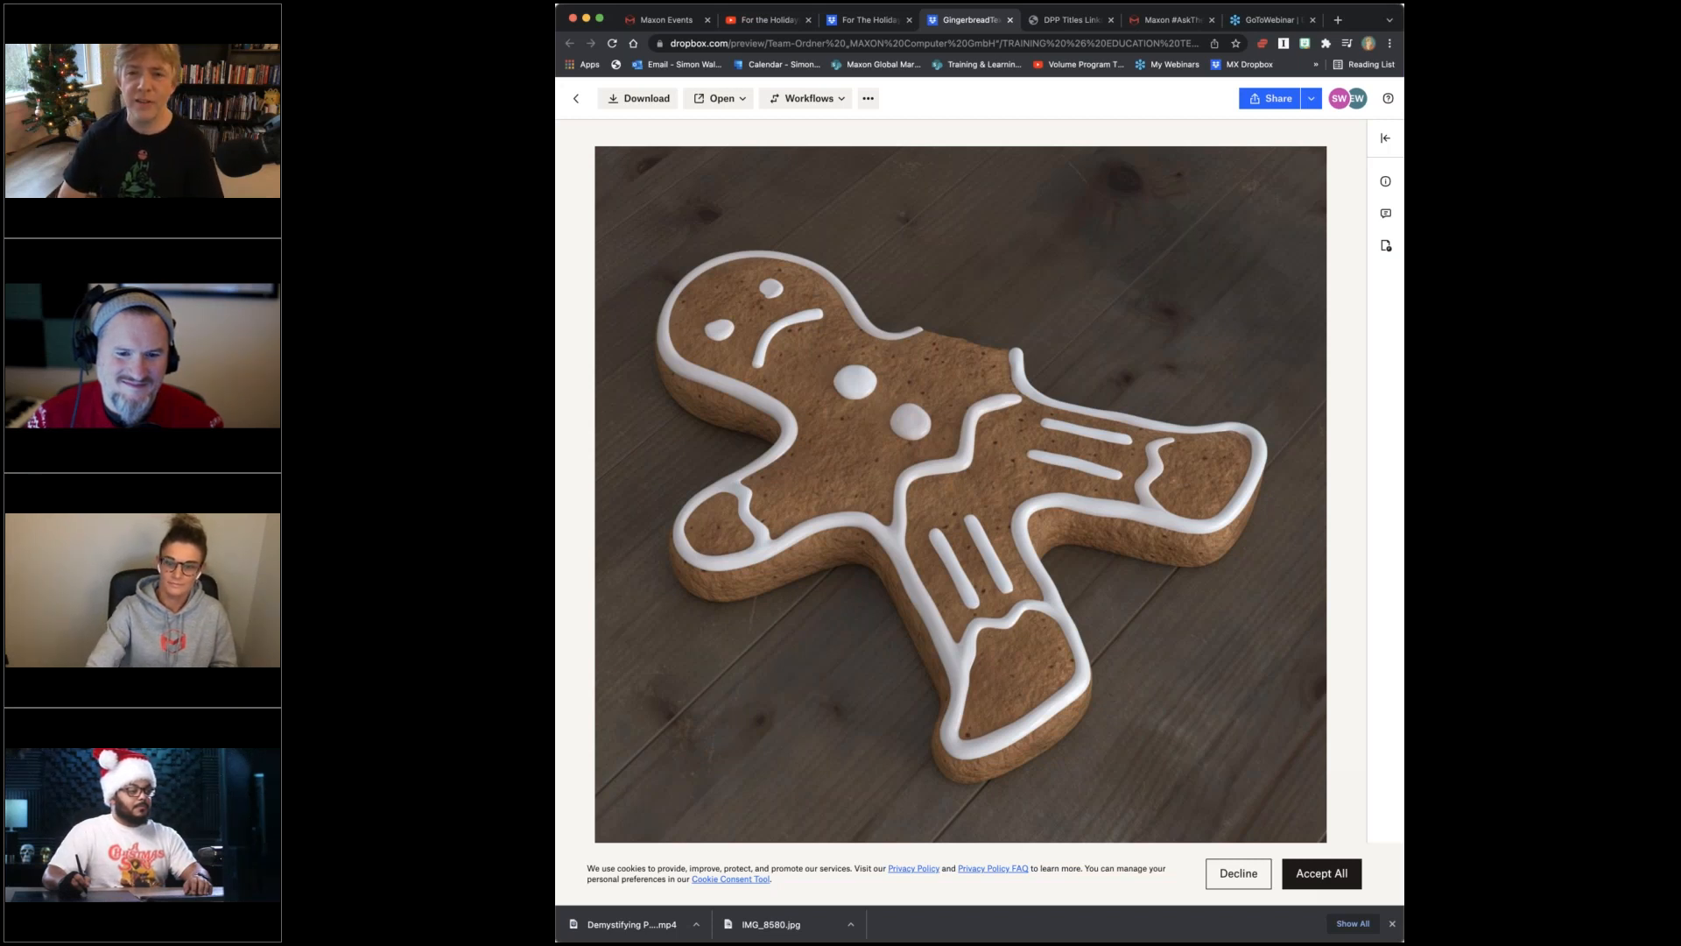
click(858, 23)
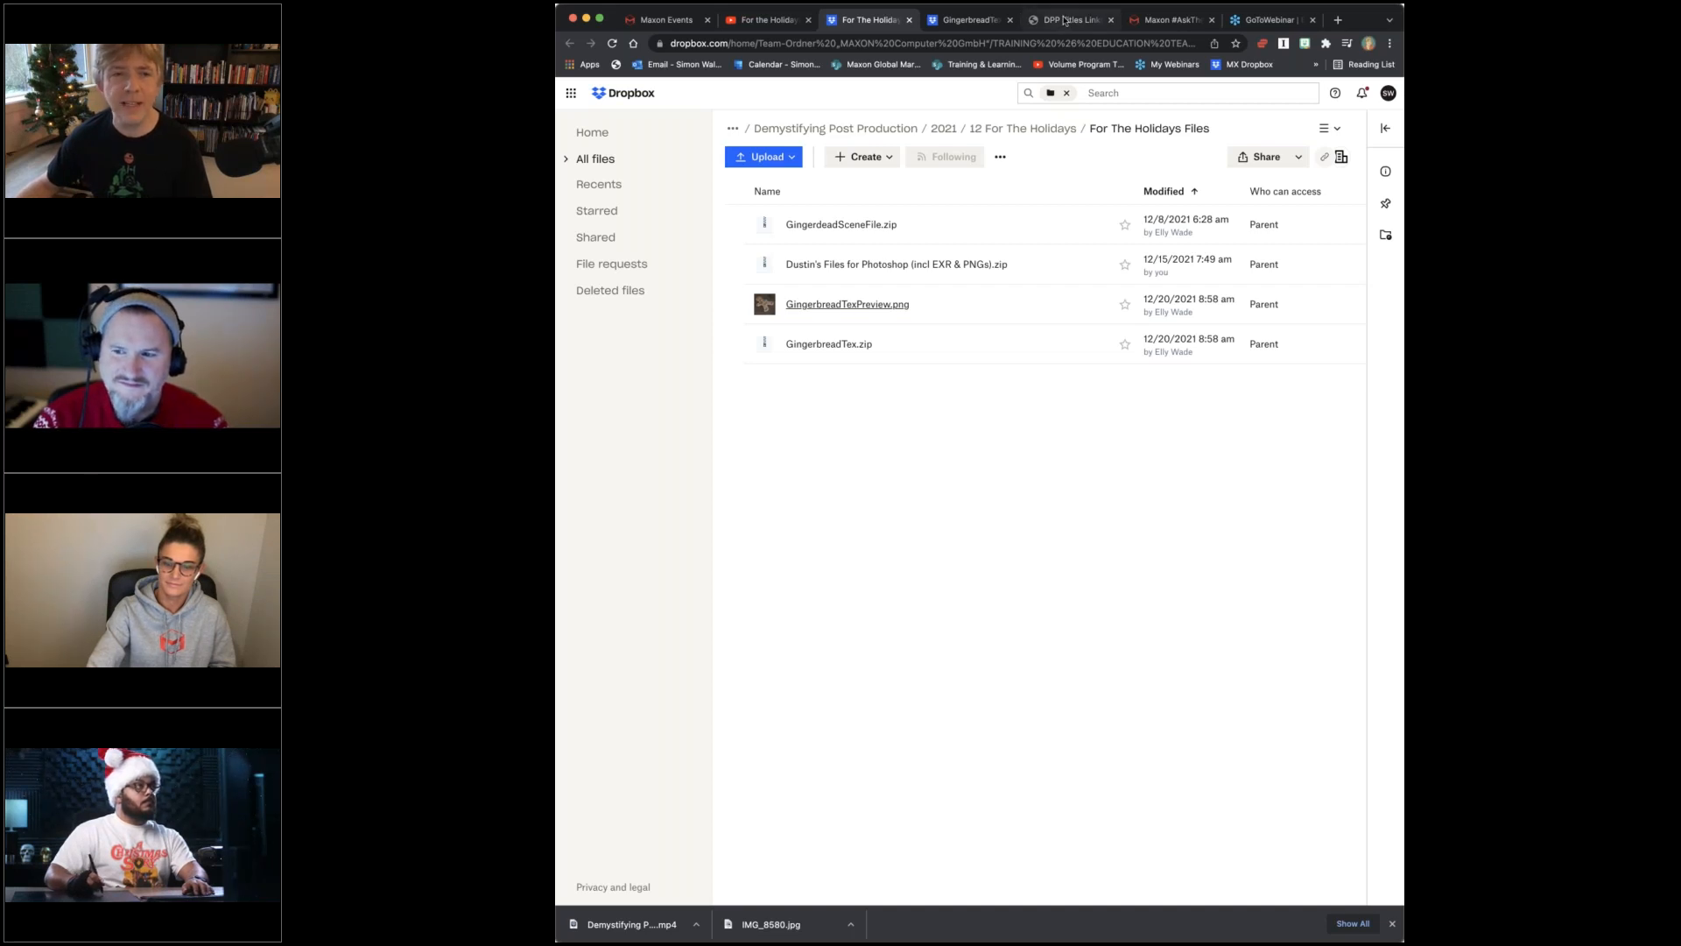
Review the links in the DPP Titles Links December 2021 document and view the Maxon #AskTheTrainer merchandise page.
click(1064, 20)
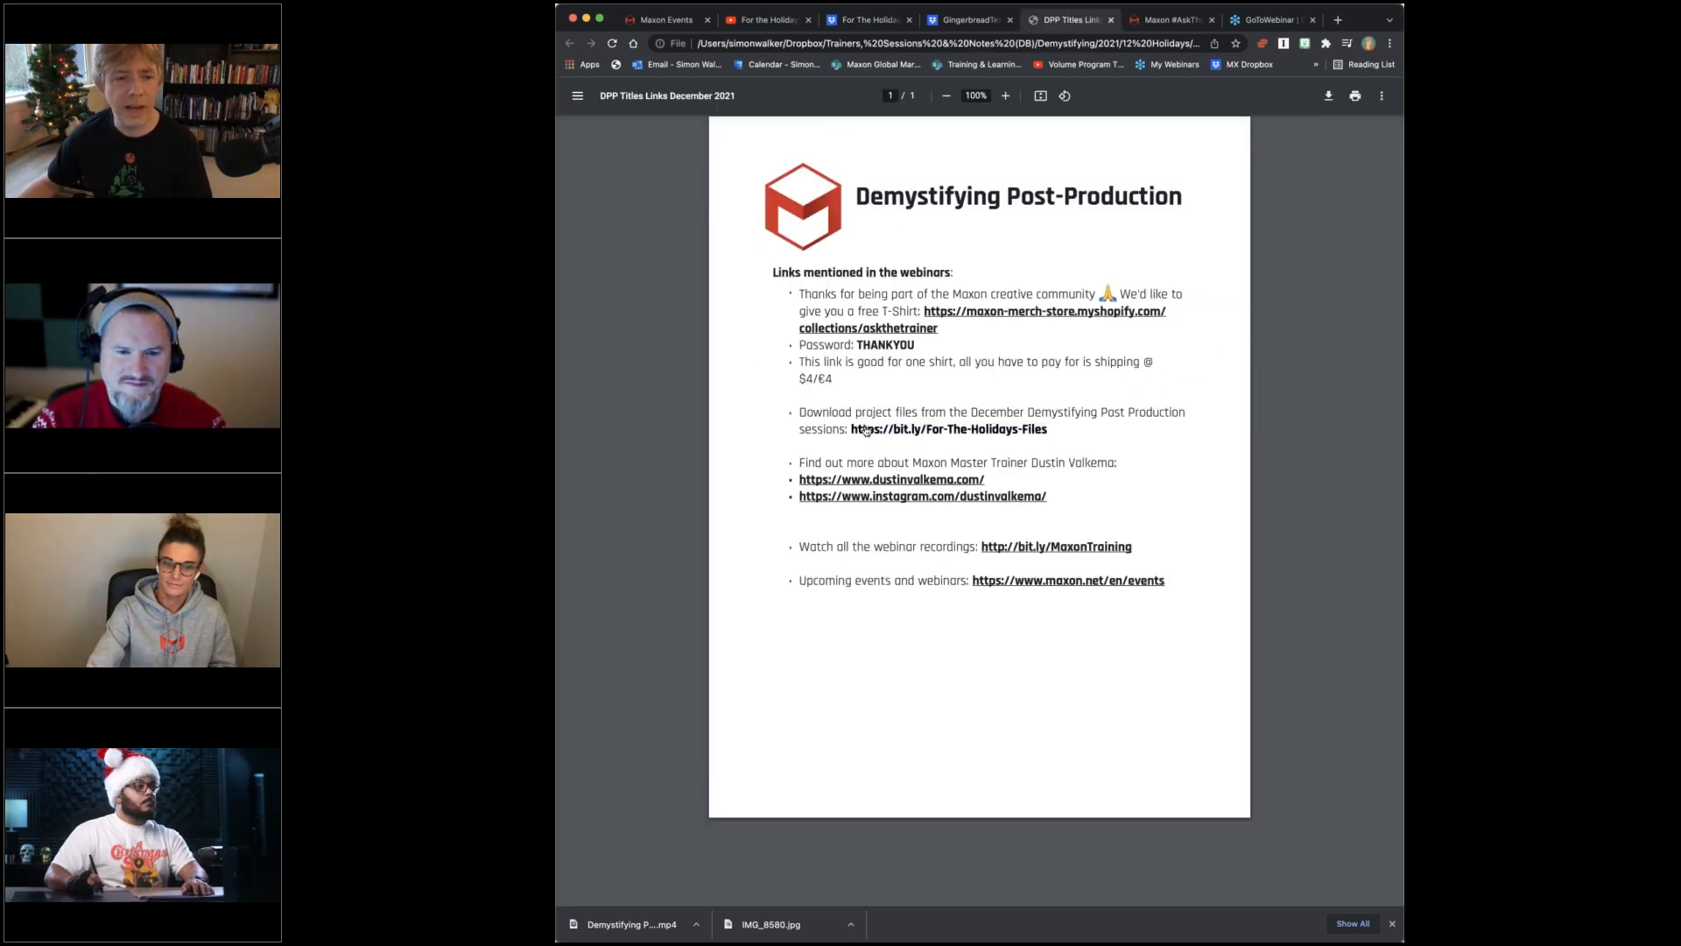
drag(801, 412, 1148, 438)
click(1148, 438)
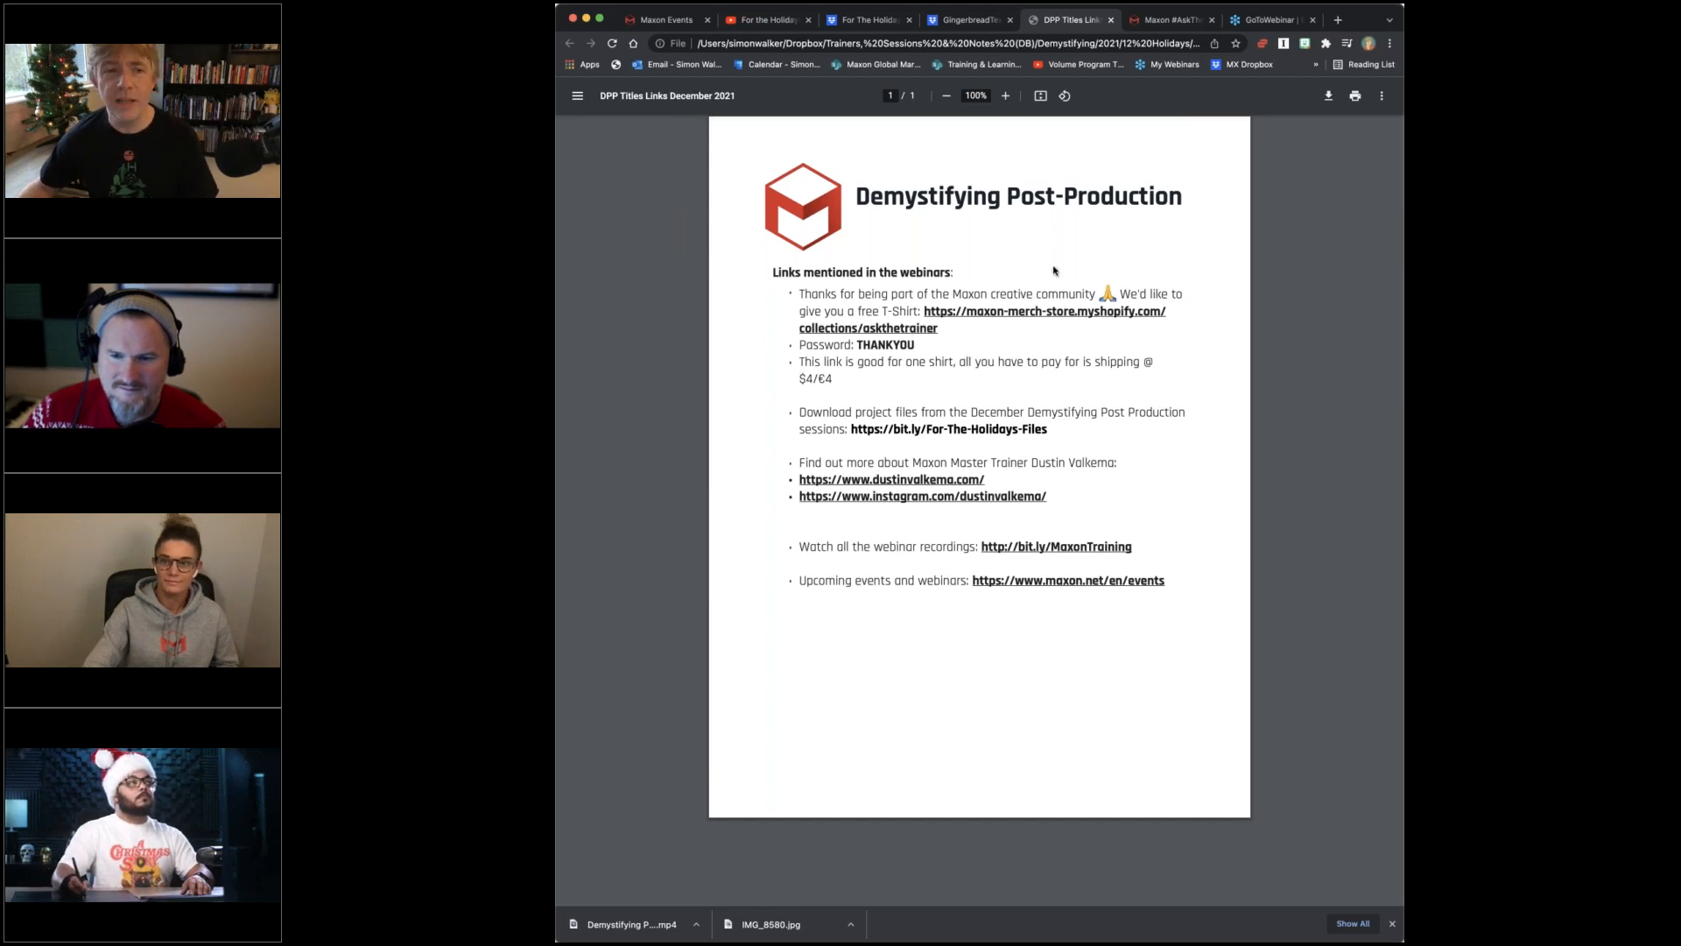
click(1161, 21)
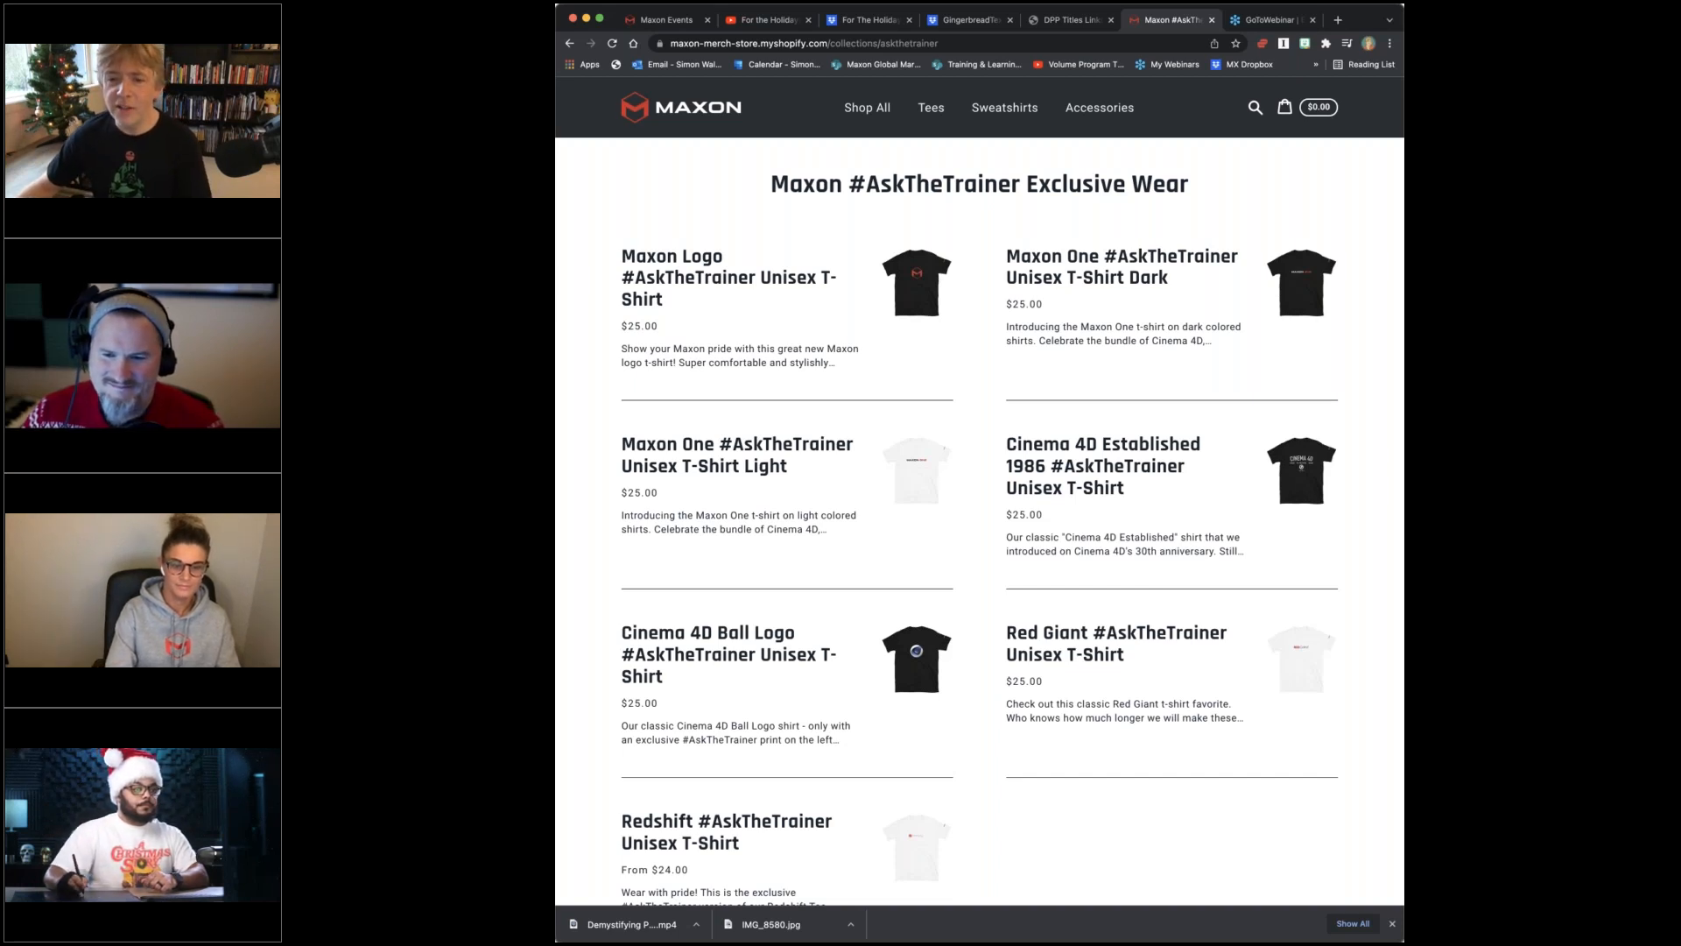
Return to the Maxon Events listing and open the event "Demystifying Post-Production: For the Holidays! Session 3".
click(668, 20)
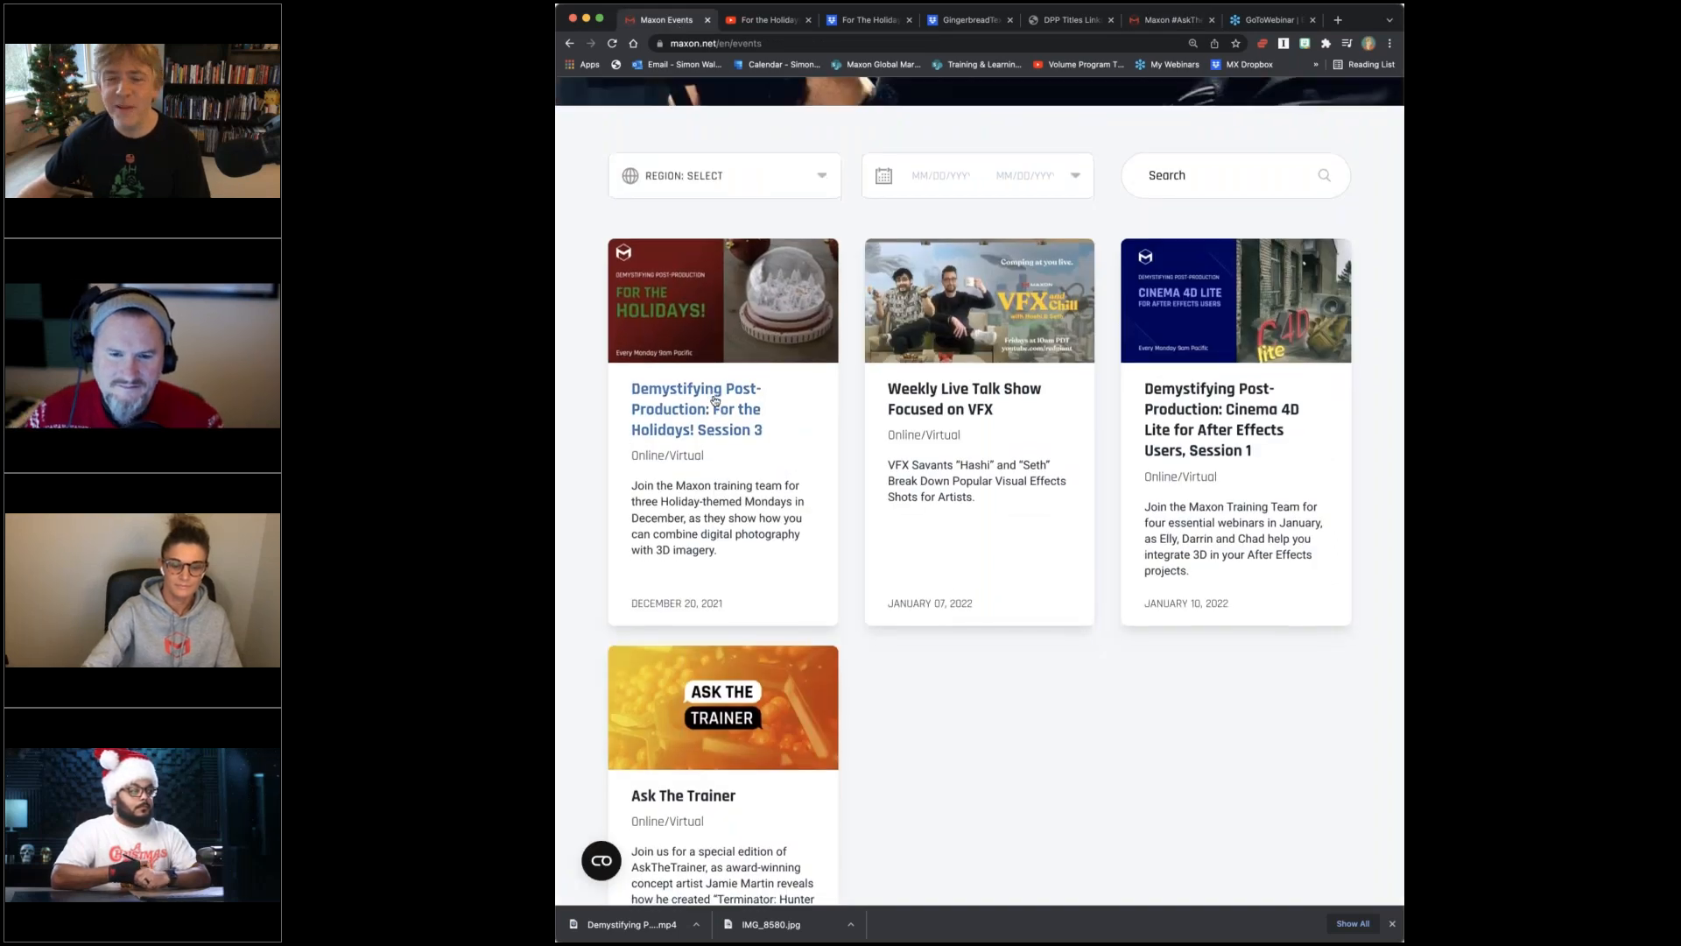
scroll(726, 350, down, 1)
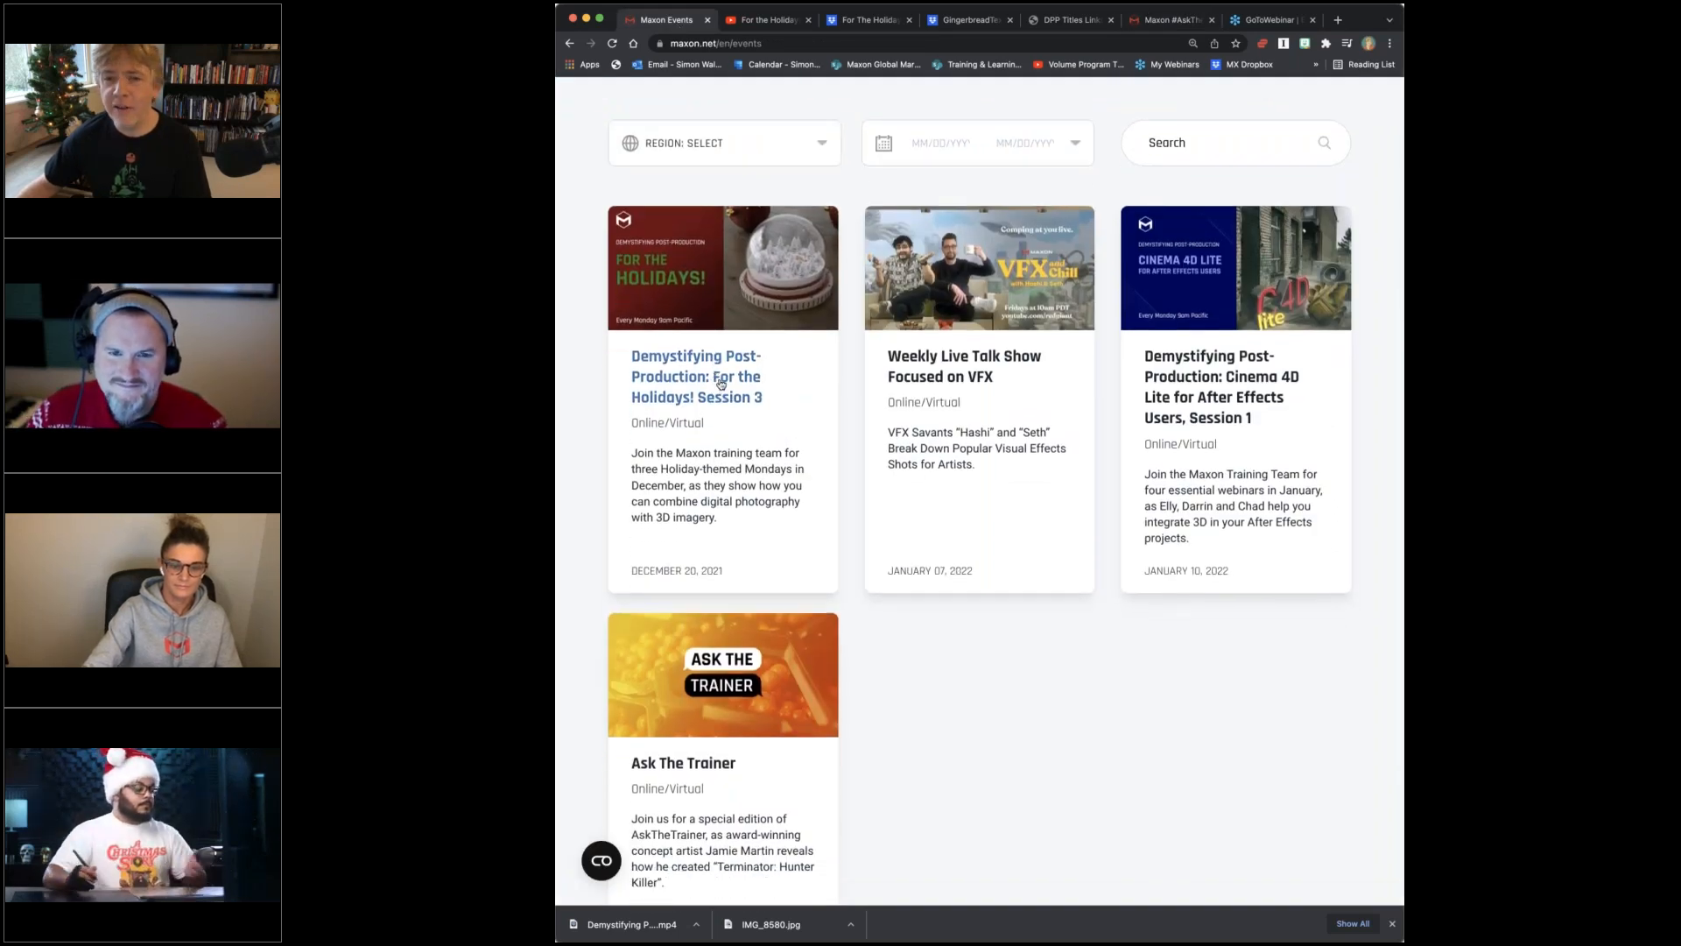
click(721, 384)
scroll(720, 383, down, 3)
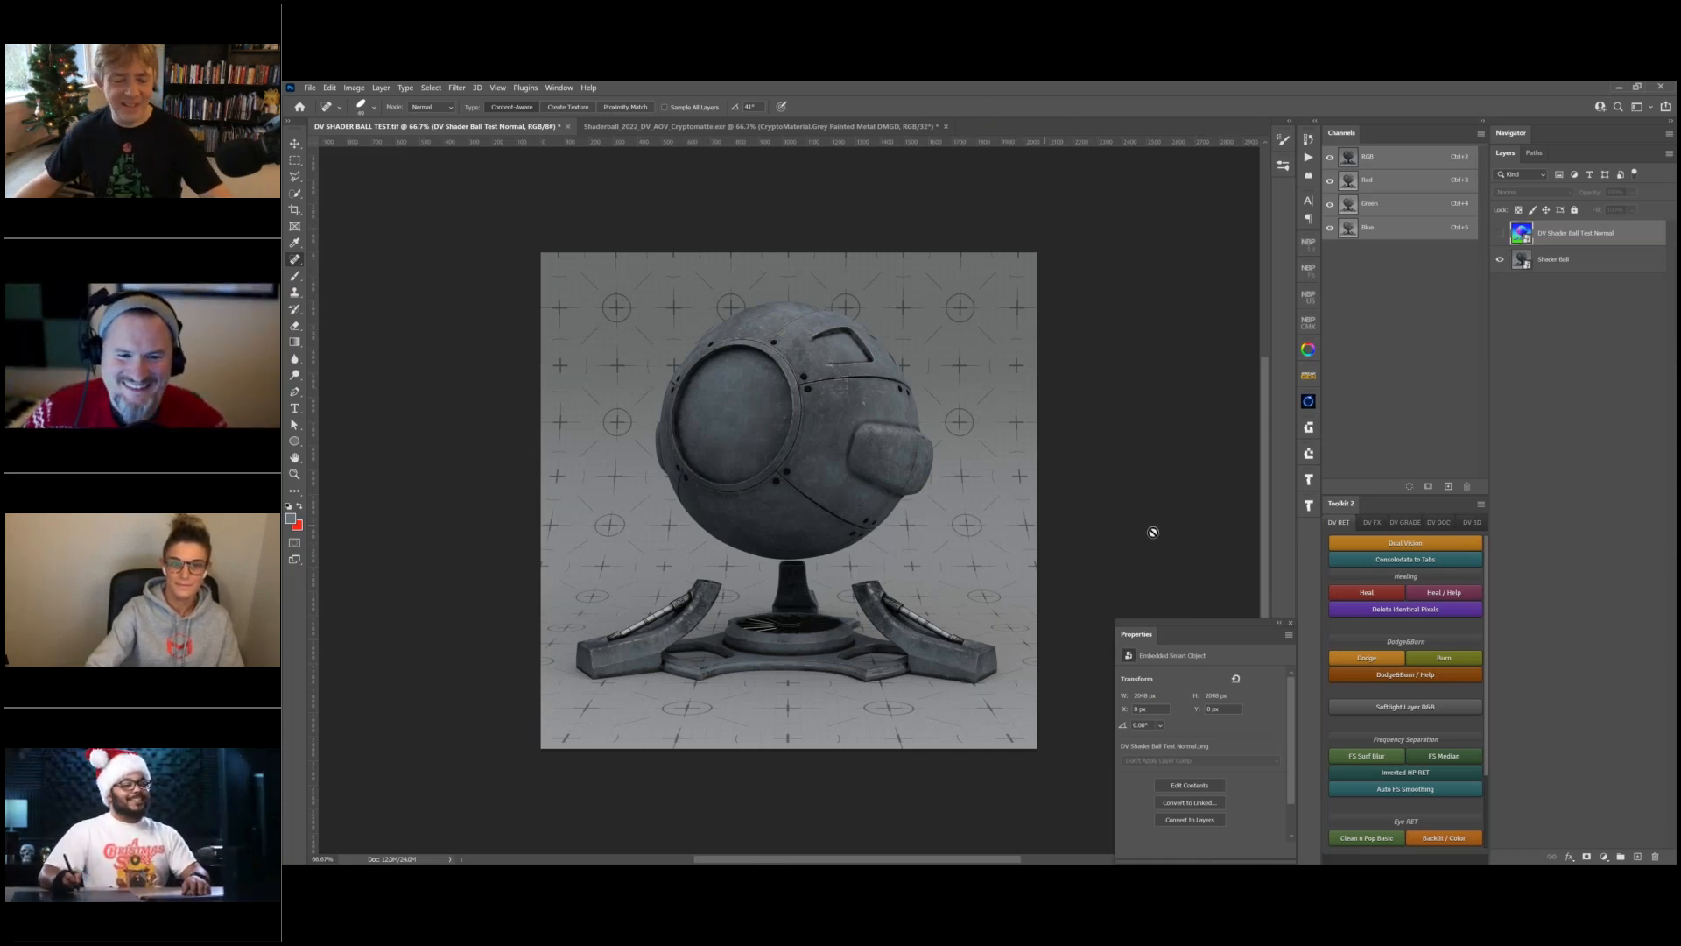
In Photoshop, collapse the Toolkit 2 panel and shift the floating Properties panel slightly.
double_click(1341, 503)
drag(1223, 626, 1199, 625)
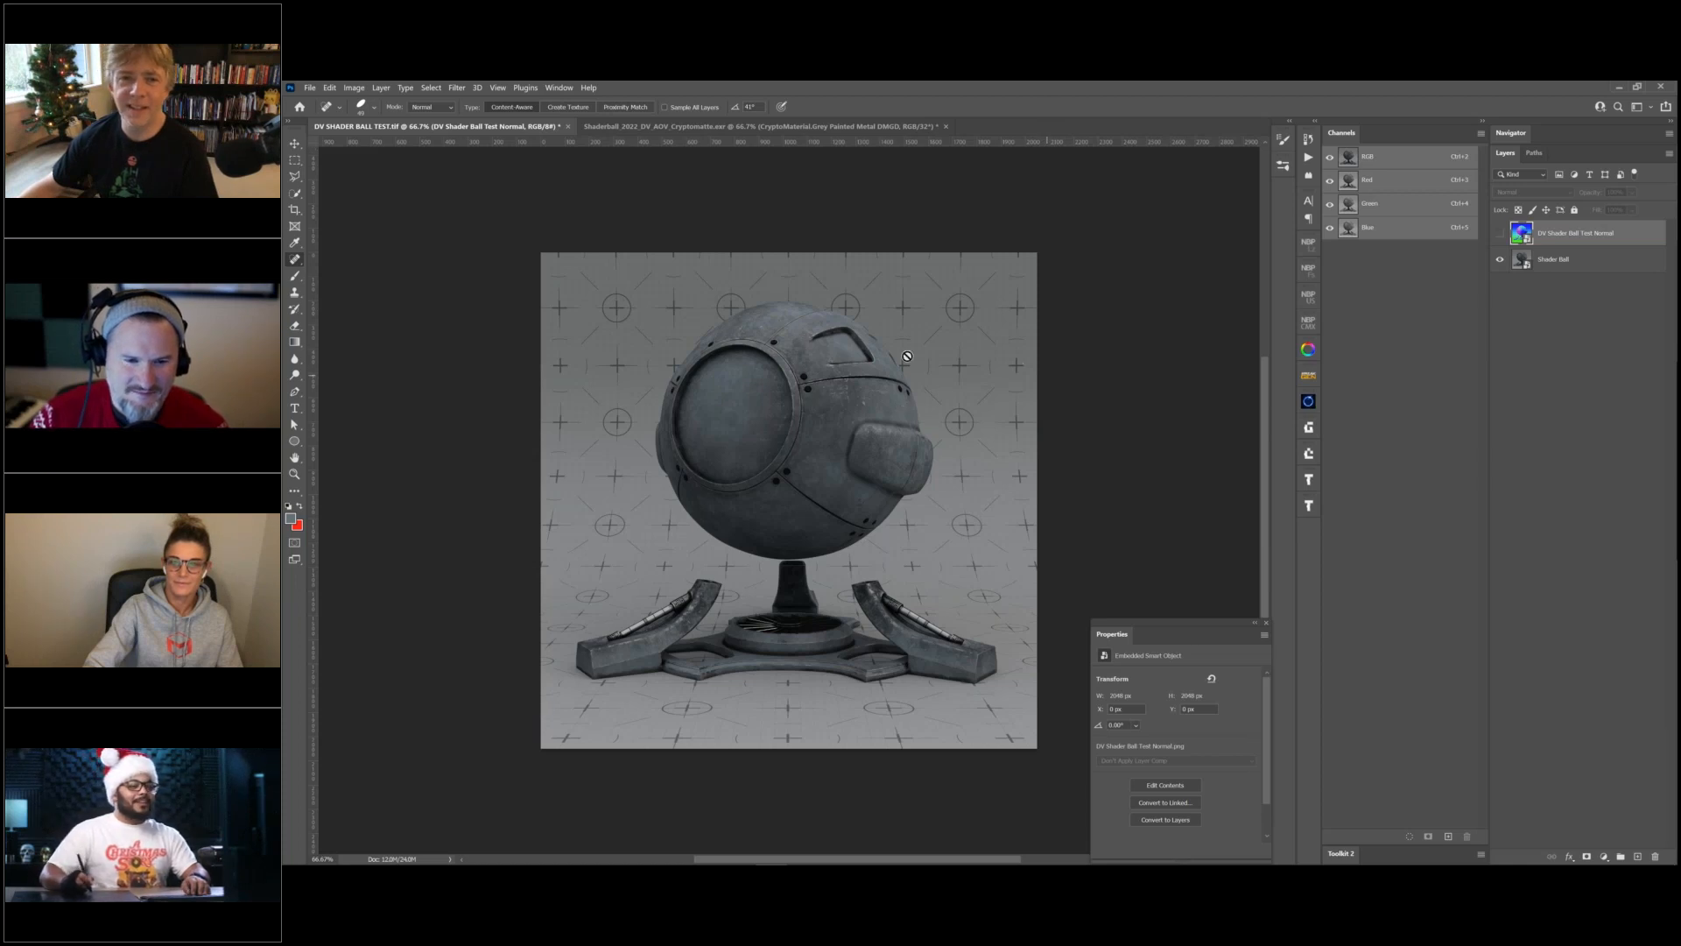
Toggle the DV Shader Ball Test Normal layer off and on to compare it with the Shader Ball render.
drag(894, 365, 893, 343)
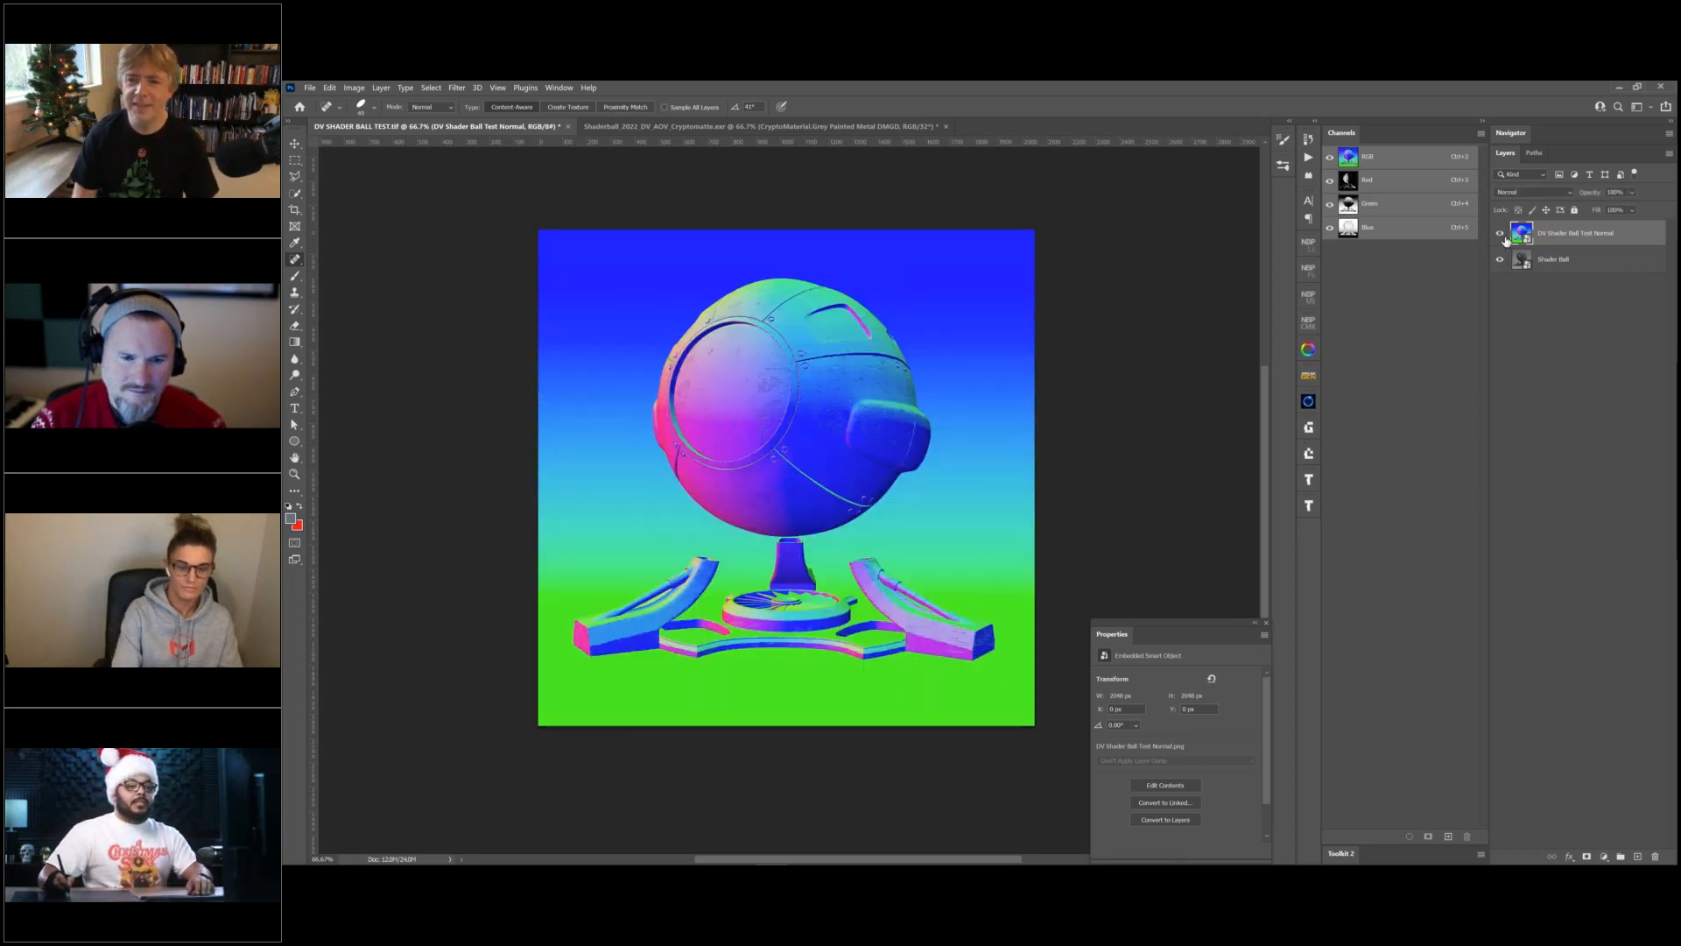
click(1500, 235)
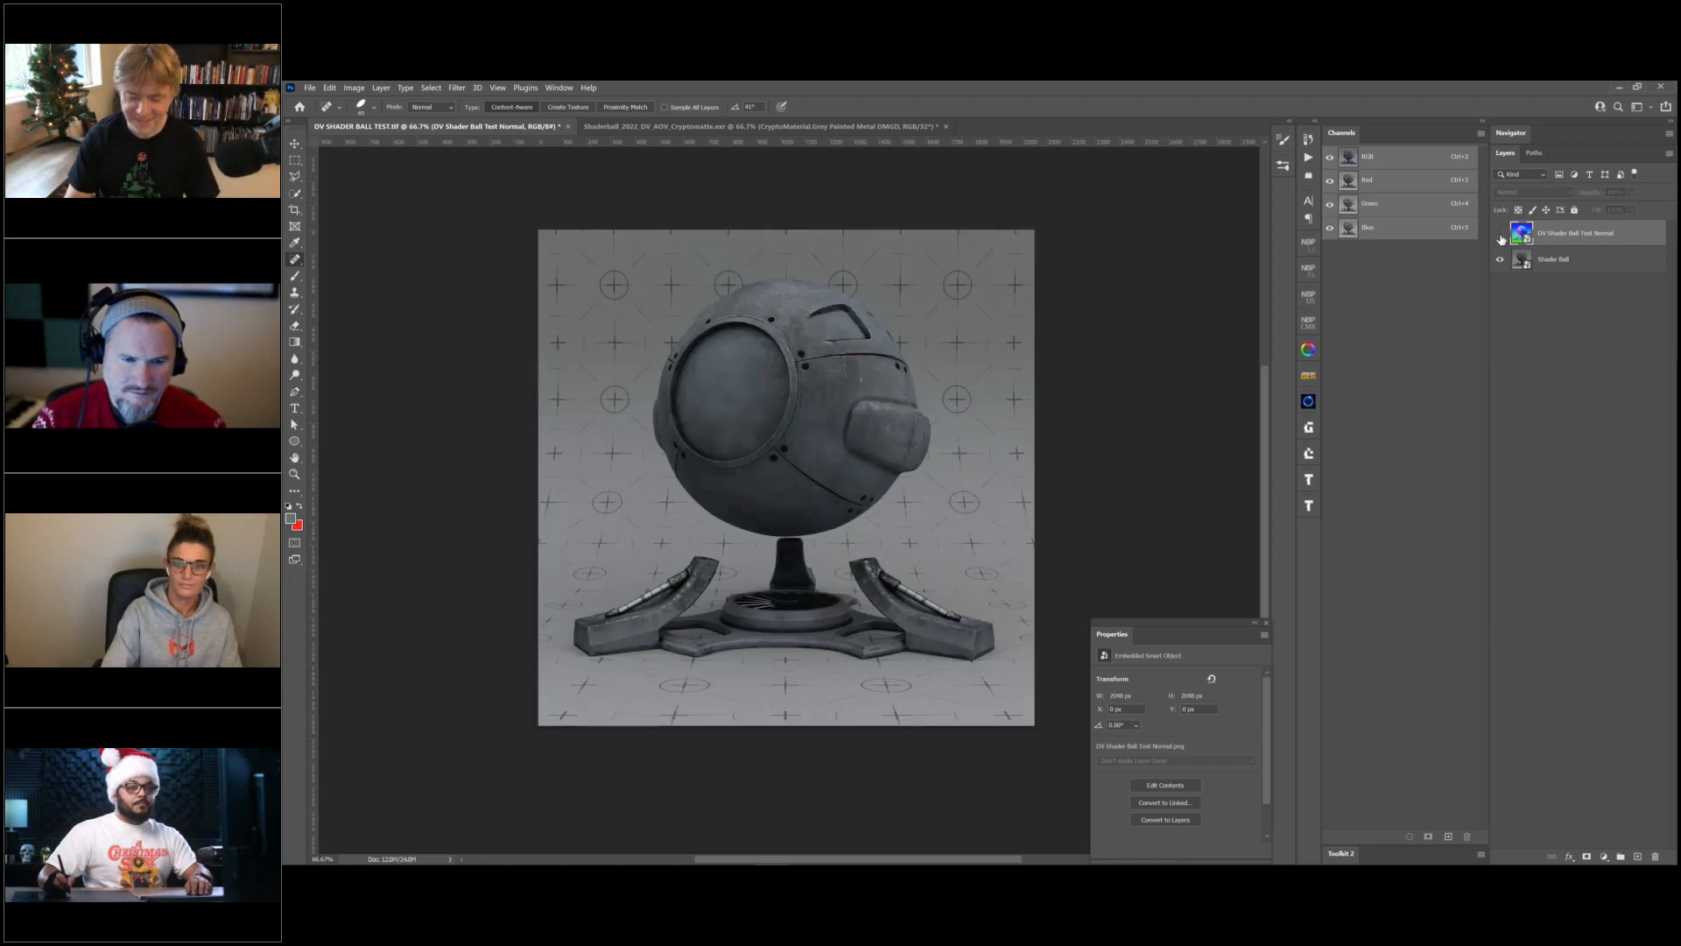
click(1500, 233)
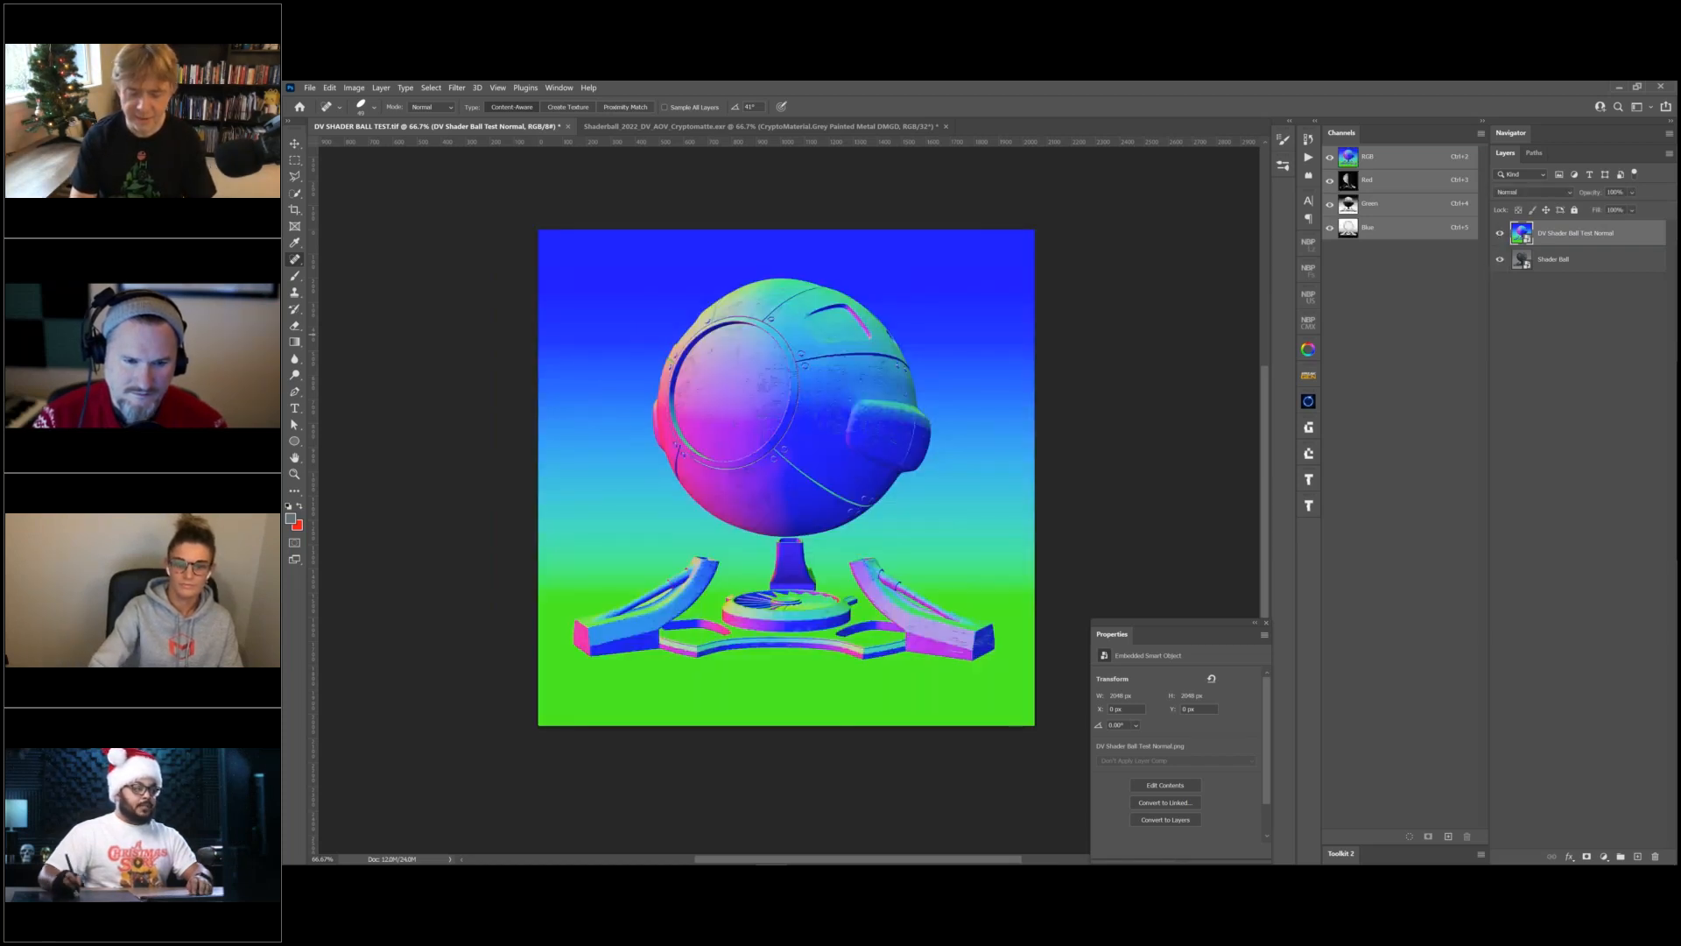
Inspect the normal pass's Red, Green and Blue channels individually, and return to the RGB composite.
drag(930, 388, 945, 358)
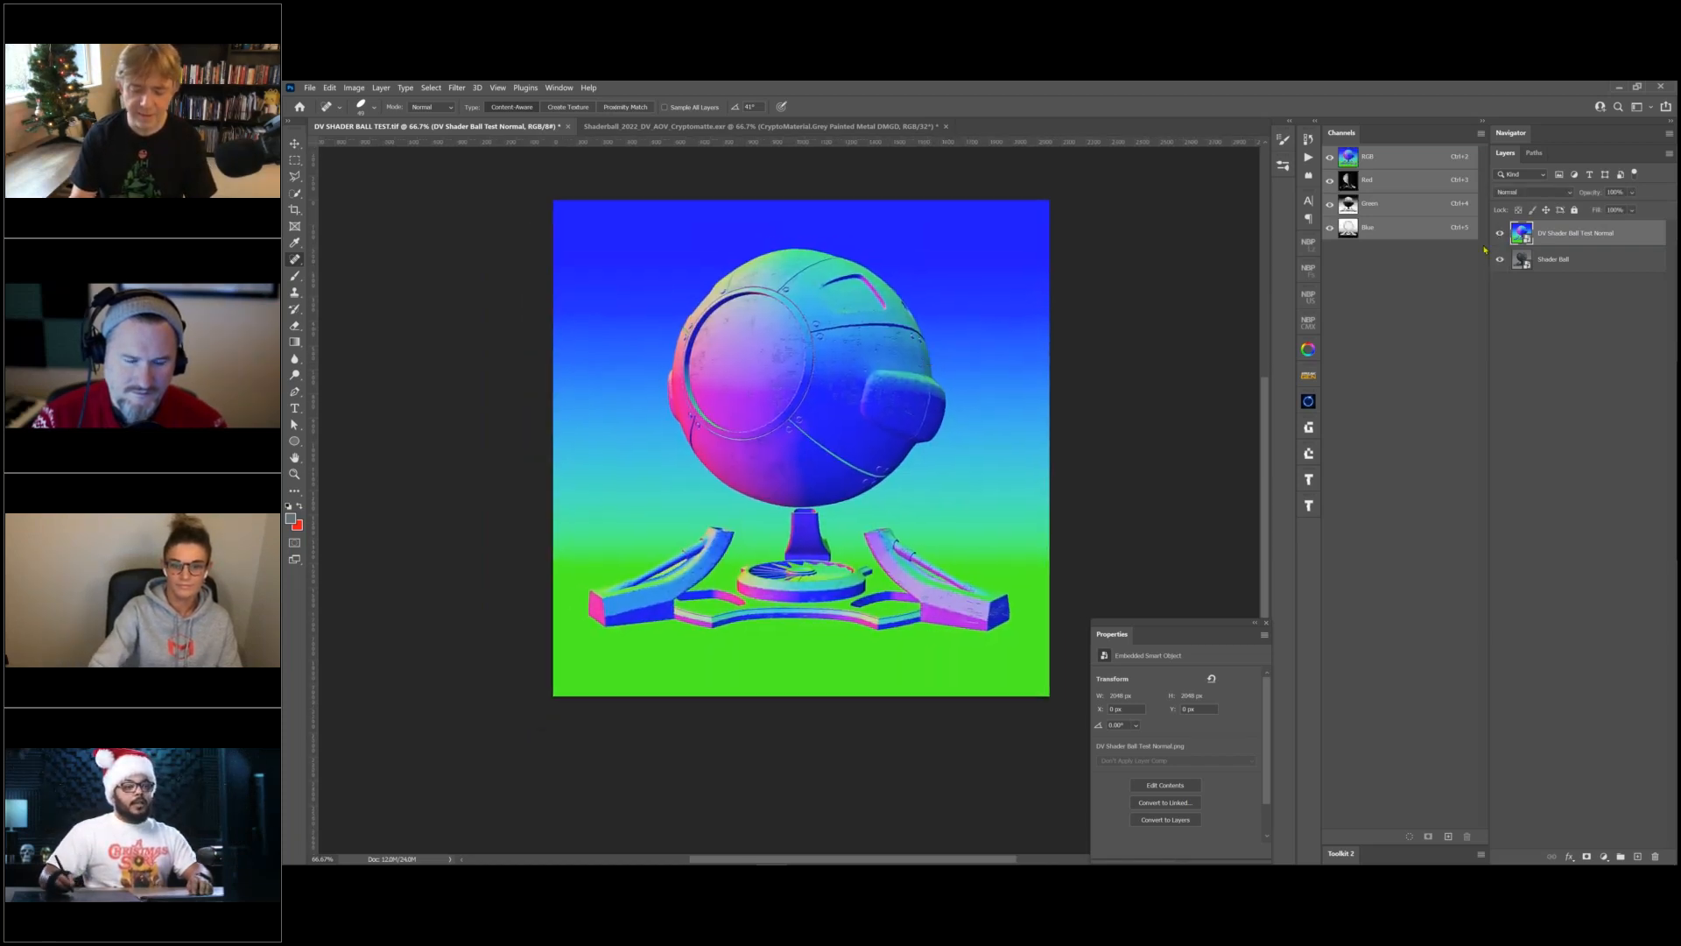
click(1371, 181)
click(1373, 204)
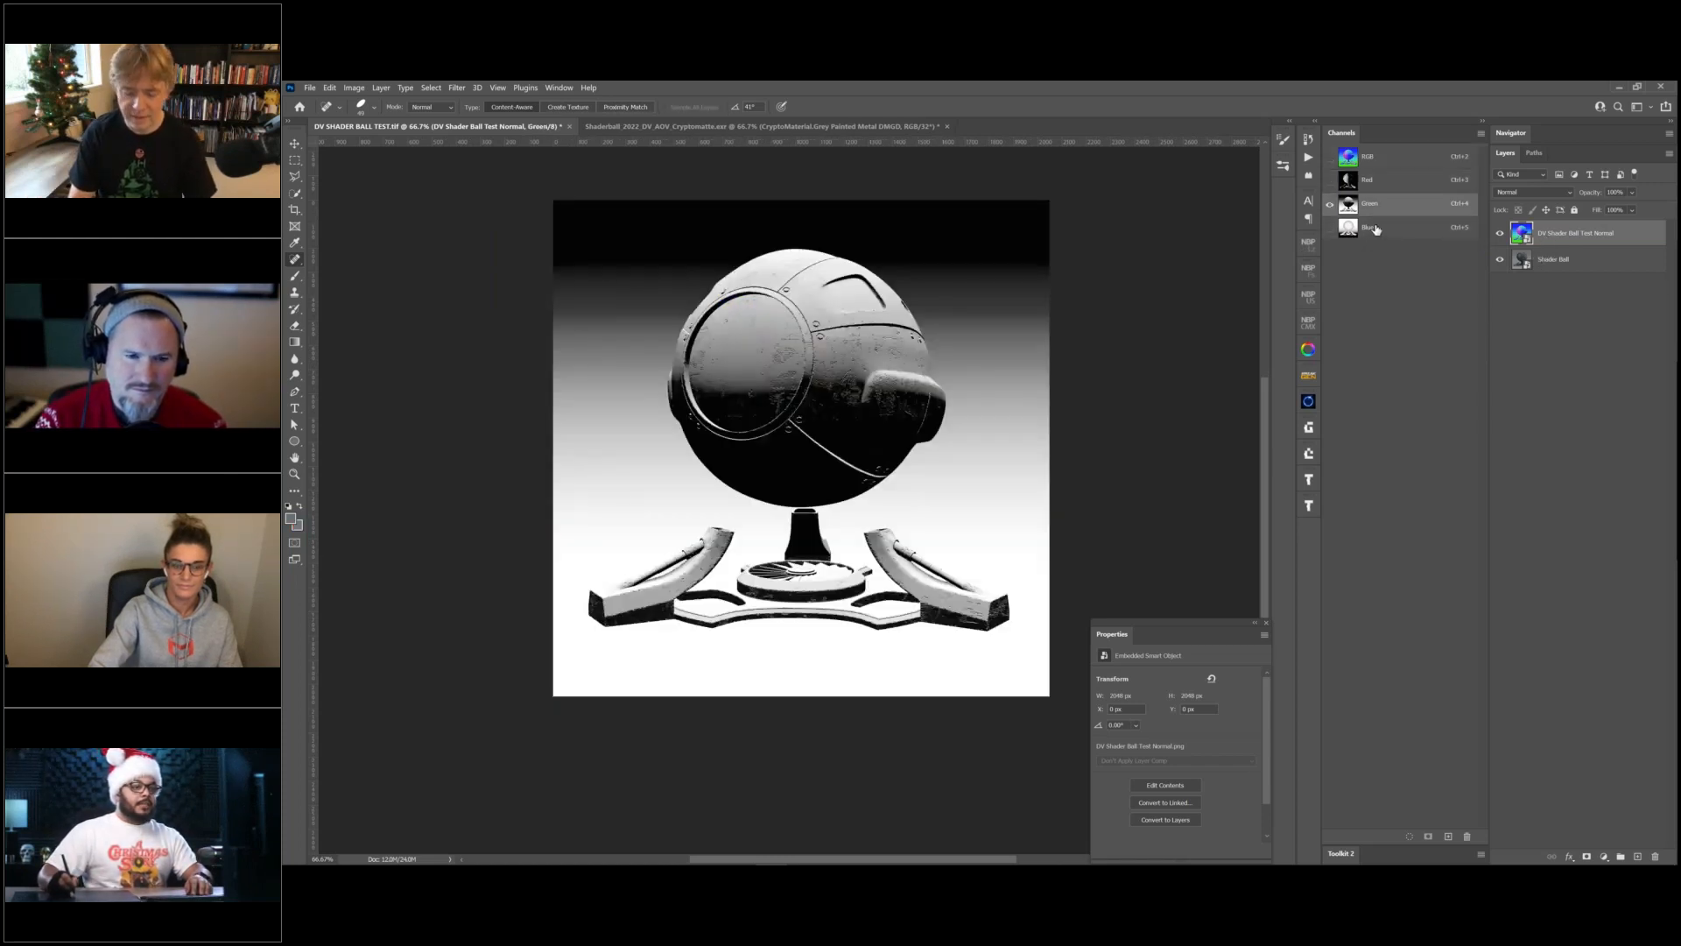
click(1368, 232)
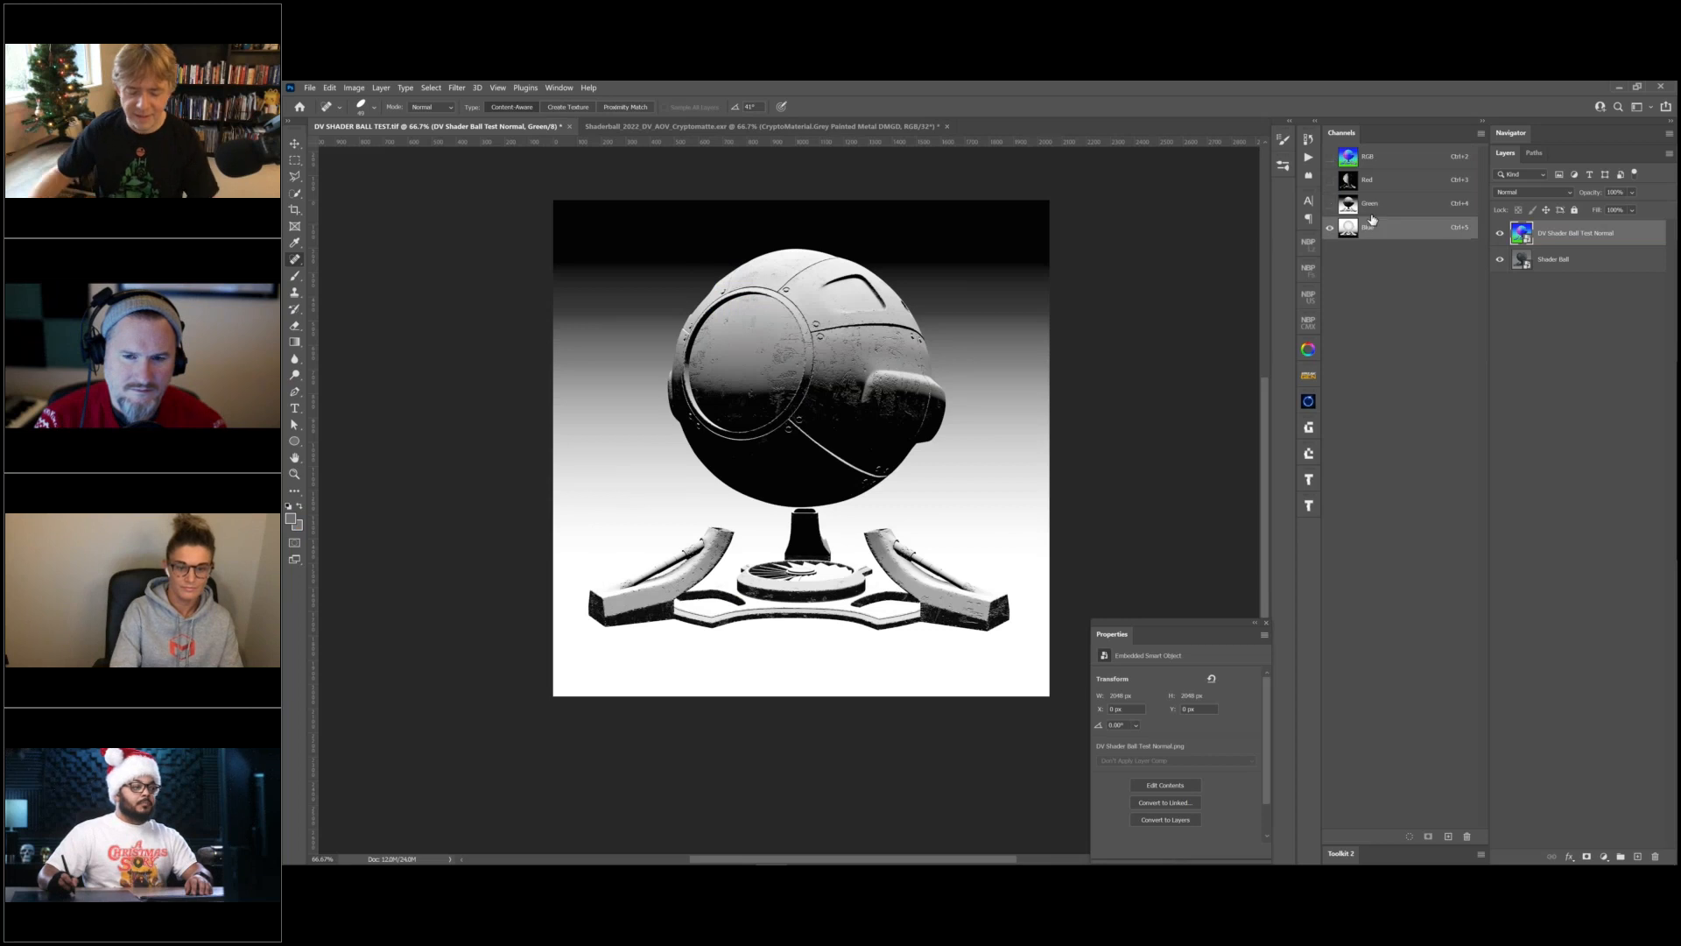
click(1372, 184)
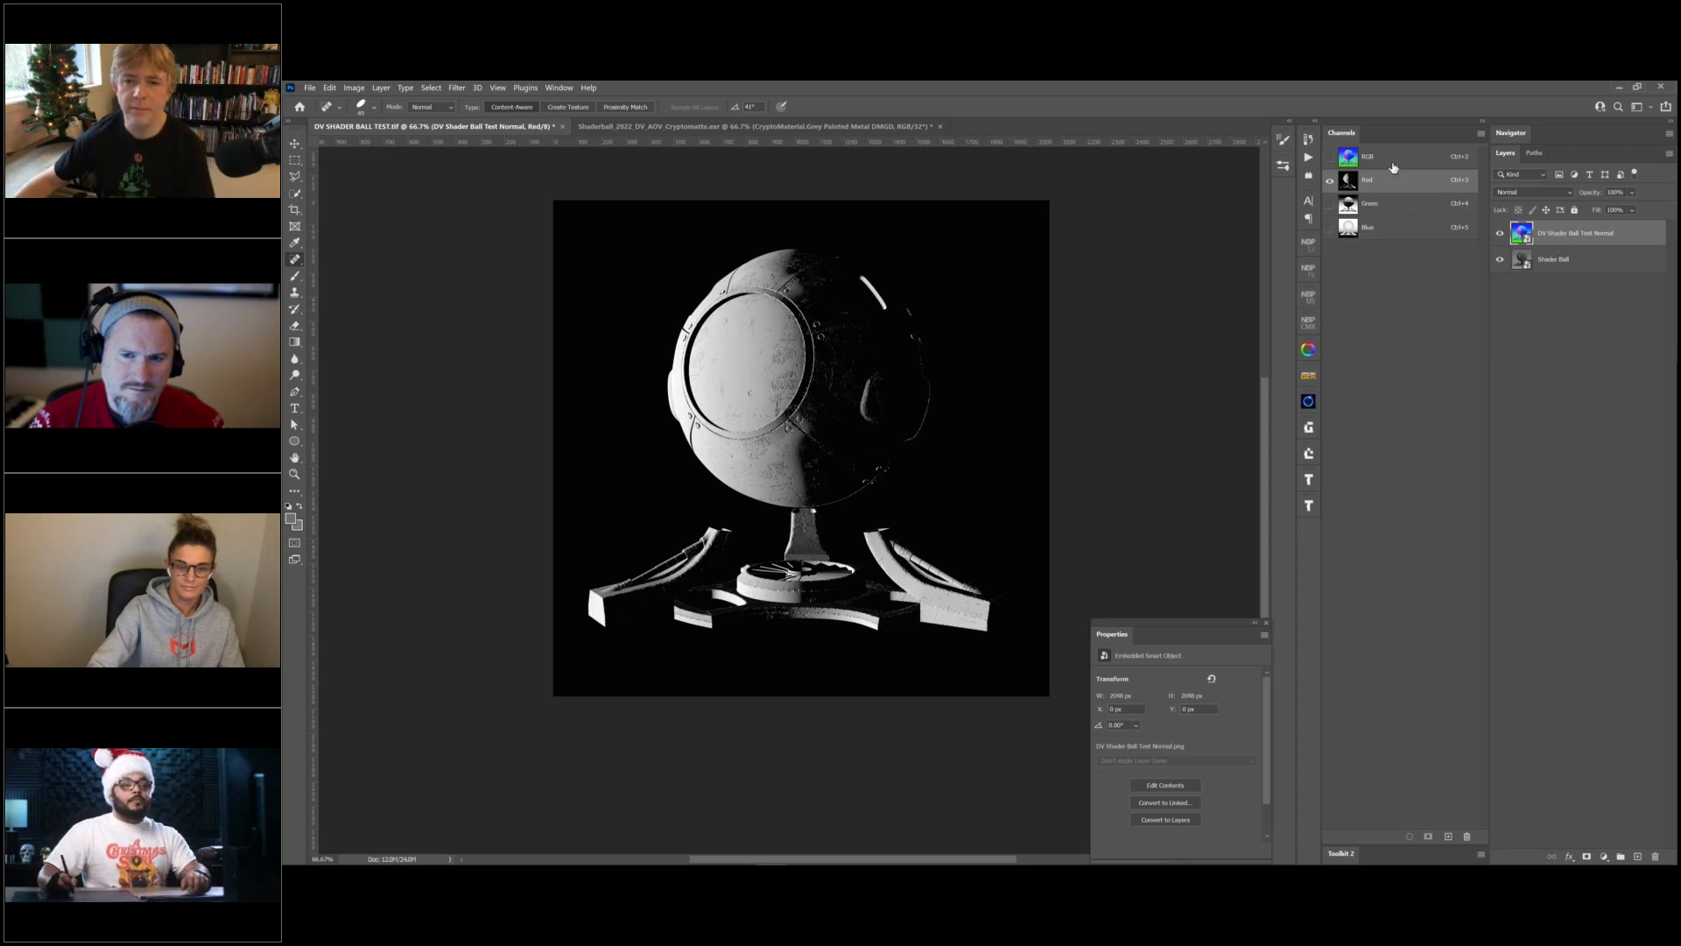
key(ctrl+2)
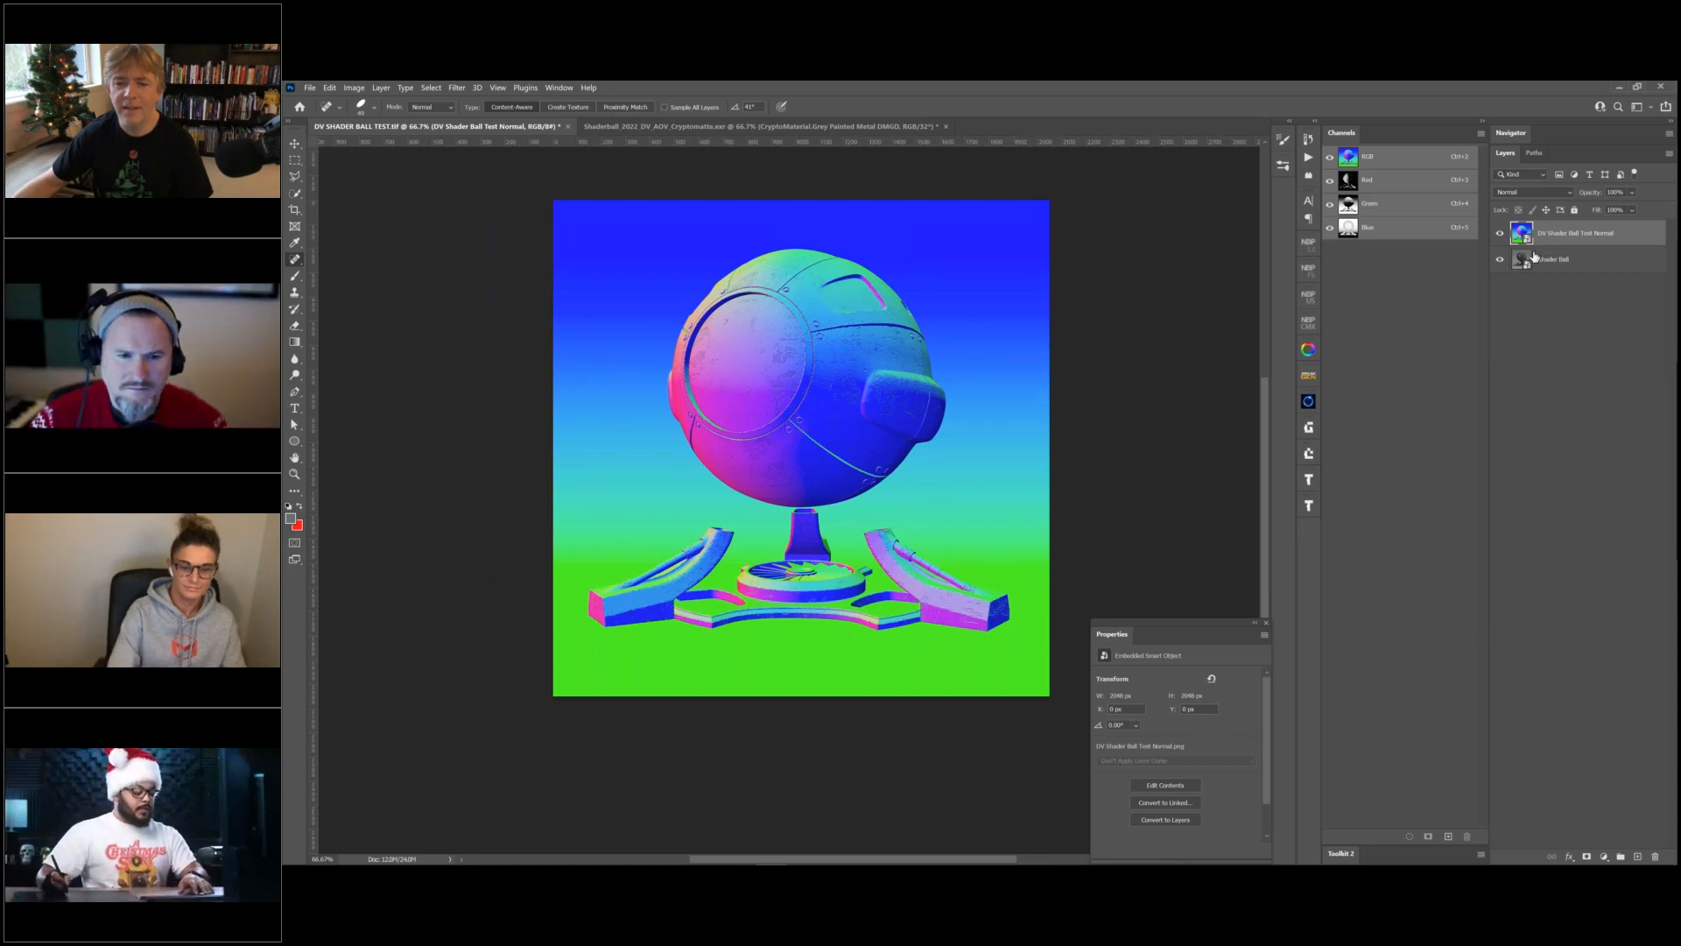
Add a Hue/Saturation smart filter with default values to the DV Shader Ball Test Normal layer and display only the Red channel.
key(ctrl+u)
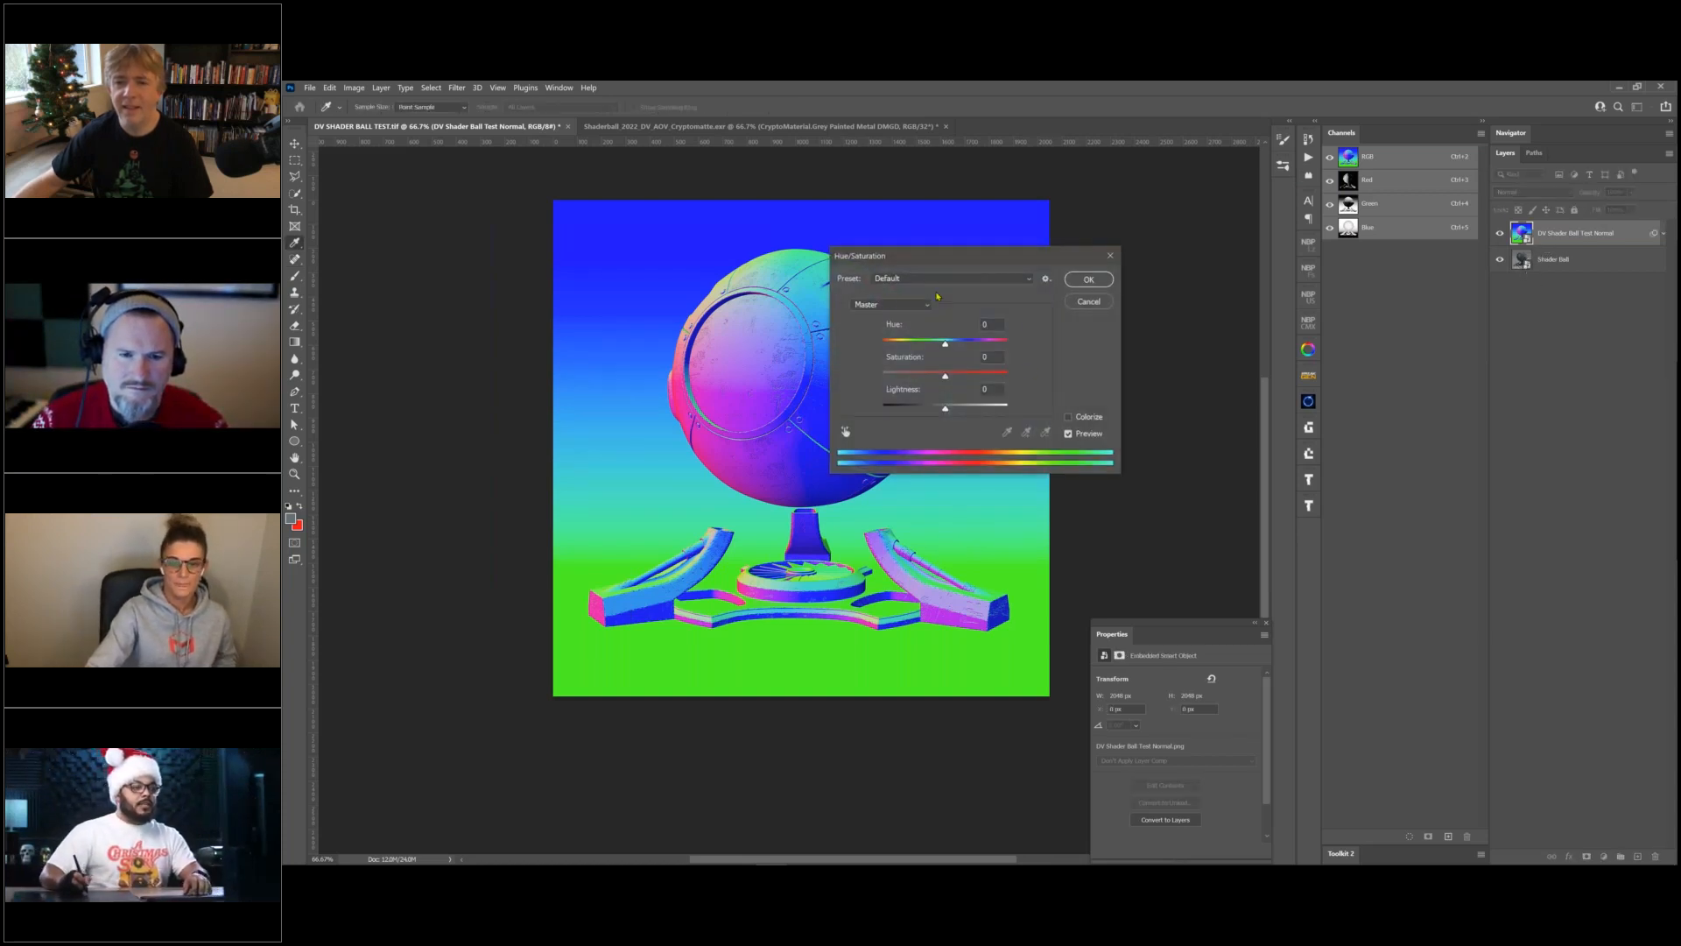
click(1089, 280)
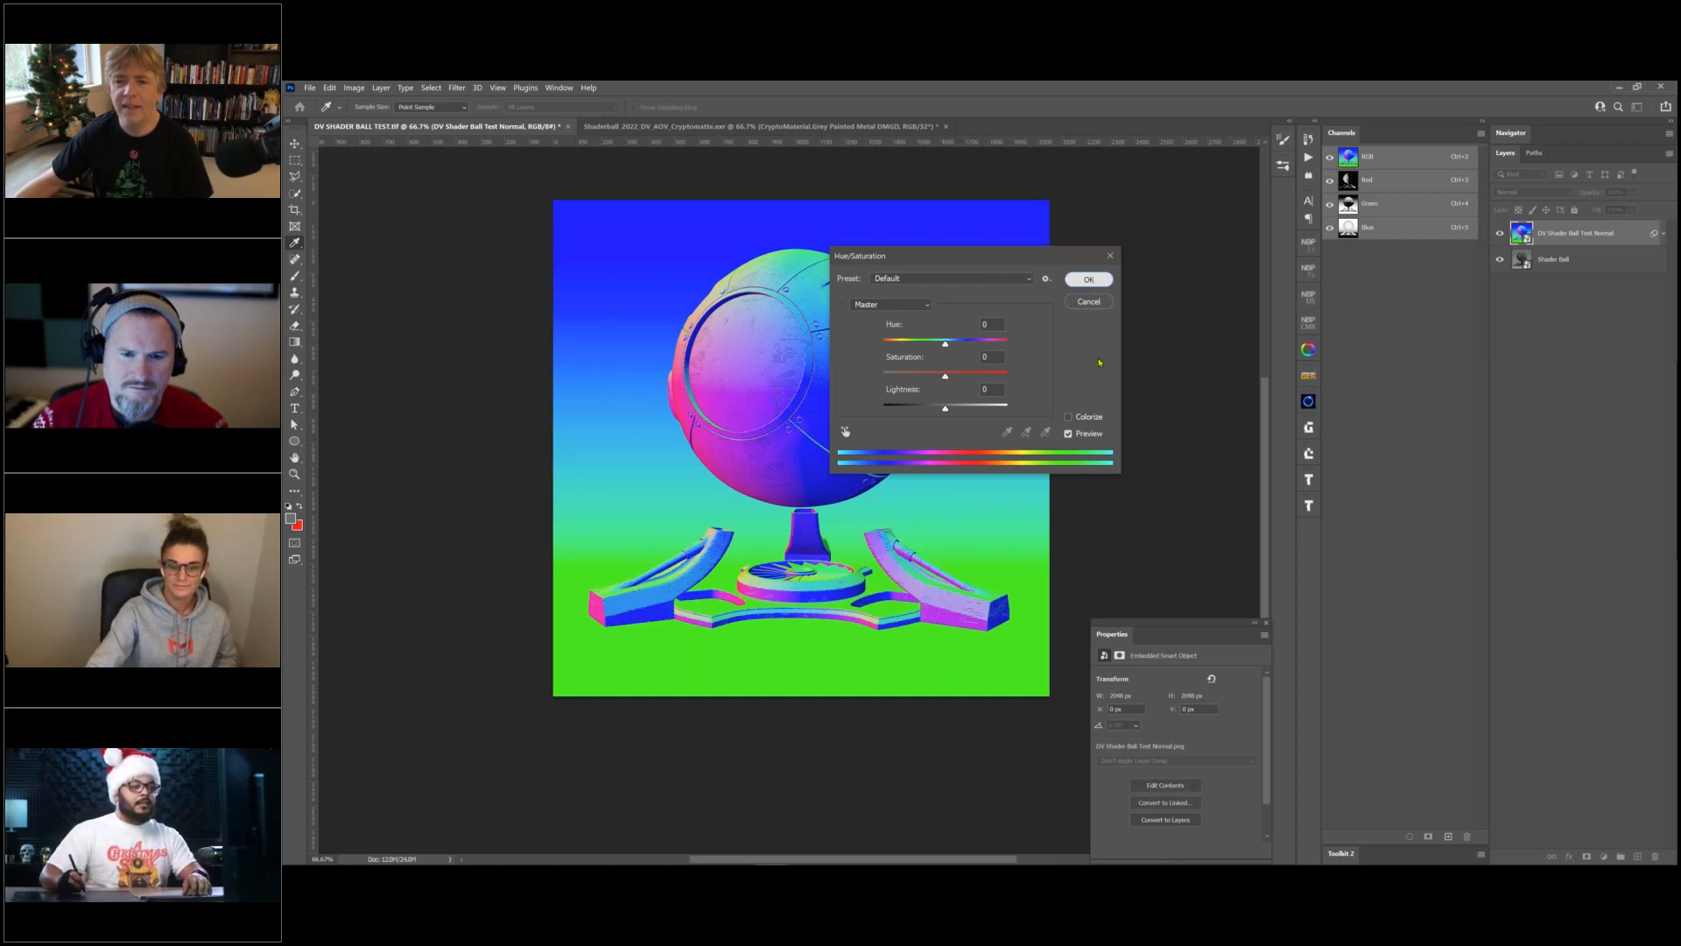
click(1362, 185)
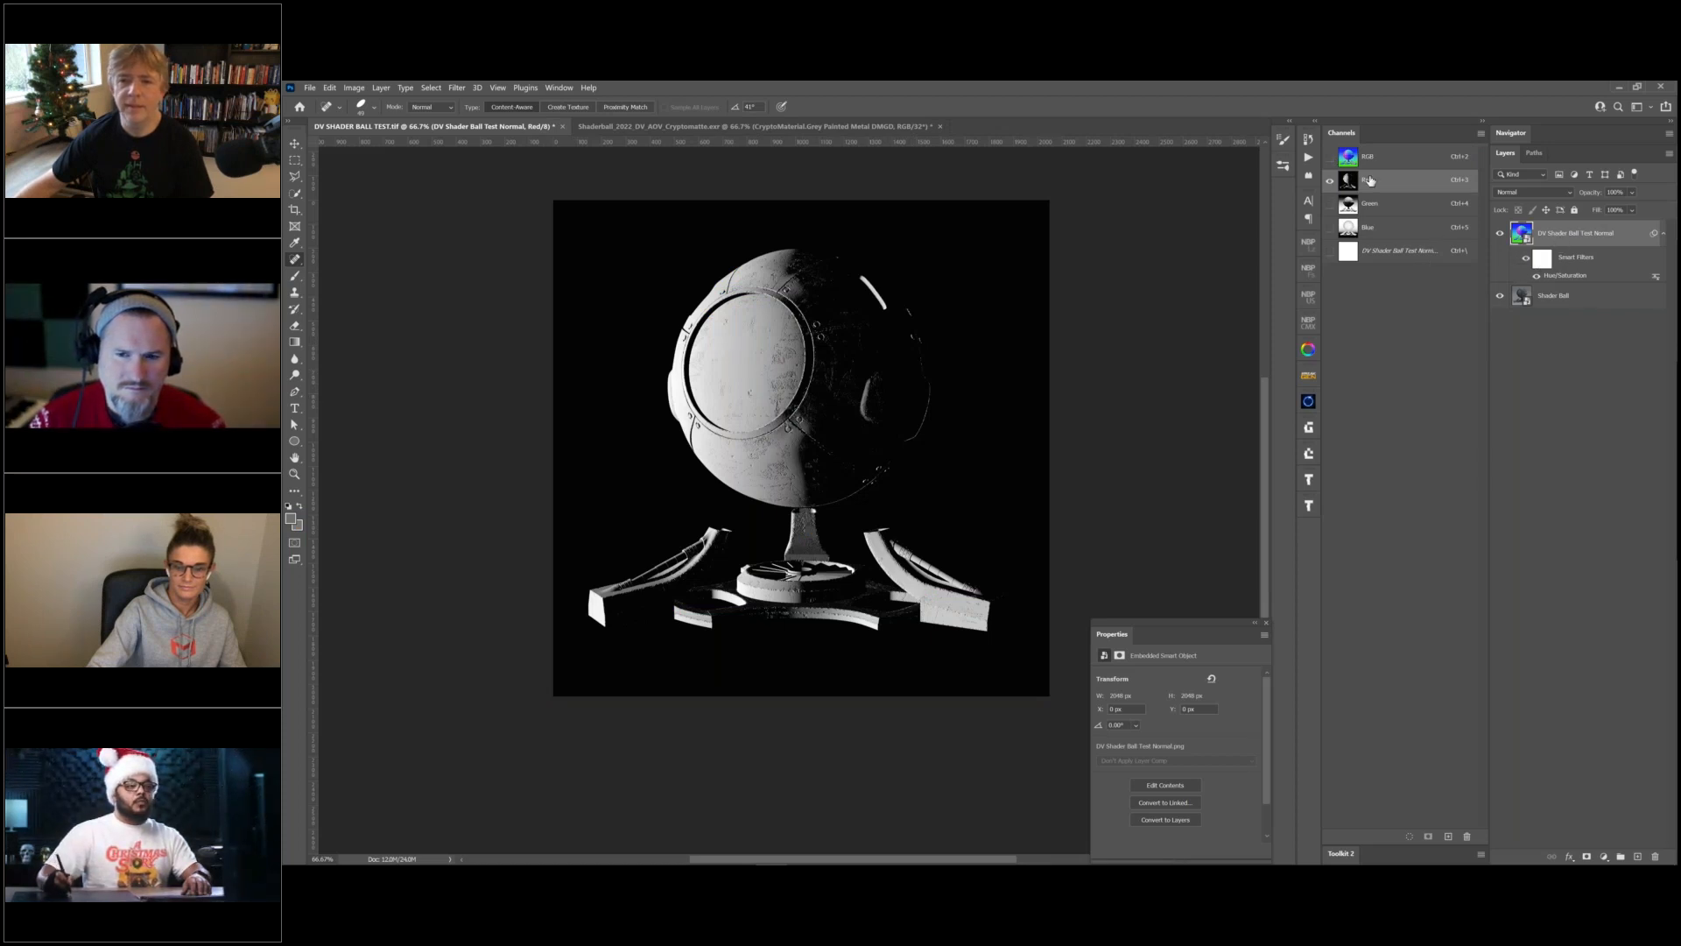
Reopen the normal layer's Hue/Saturation smart filter clear of the image and set the hue to -50.
double_click(1562, 275)
drag(1074, 266, 1368, 319)
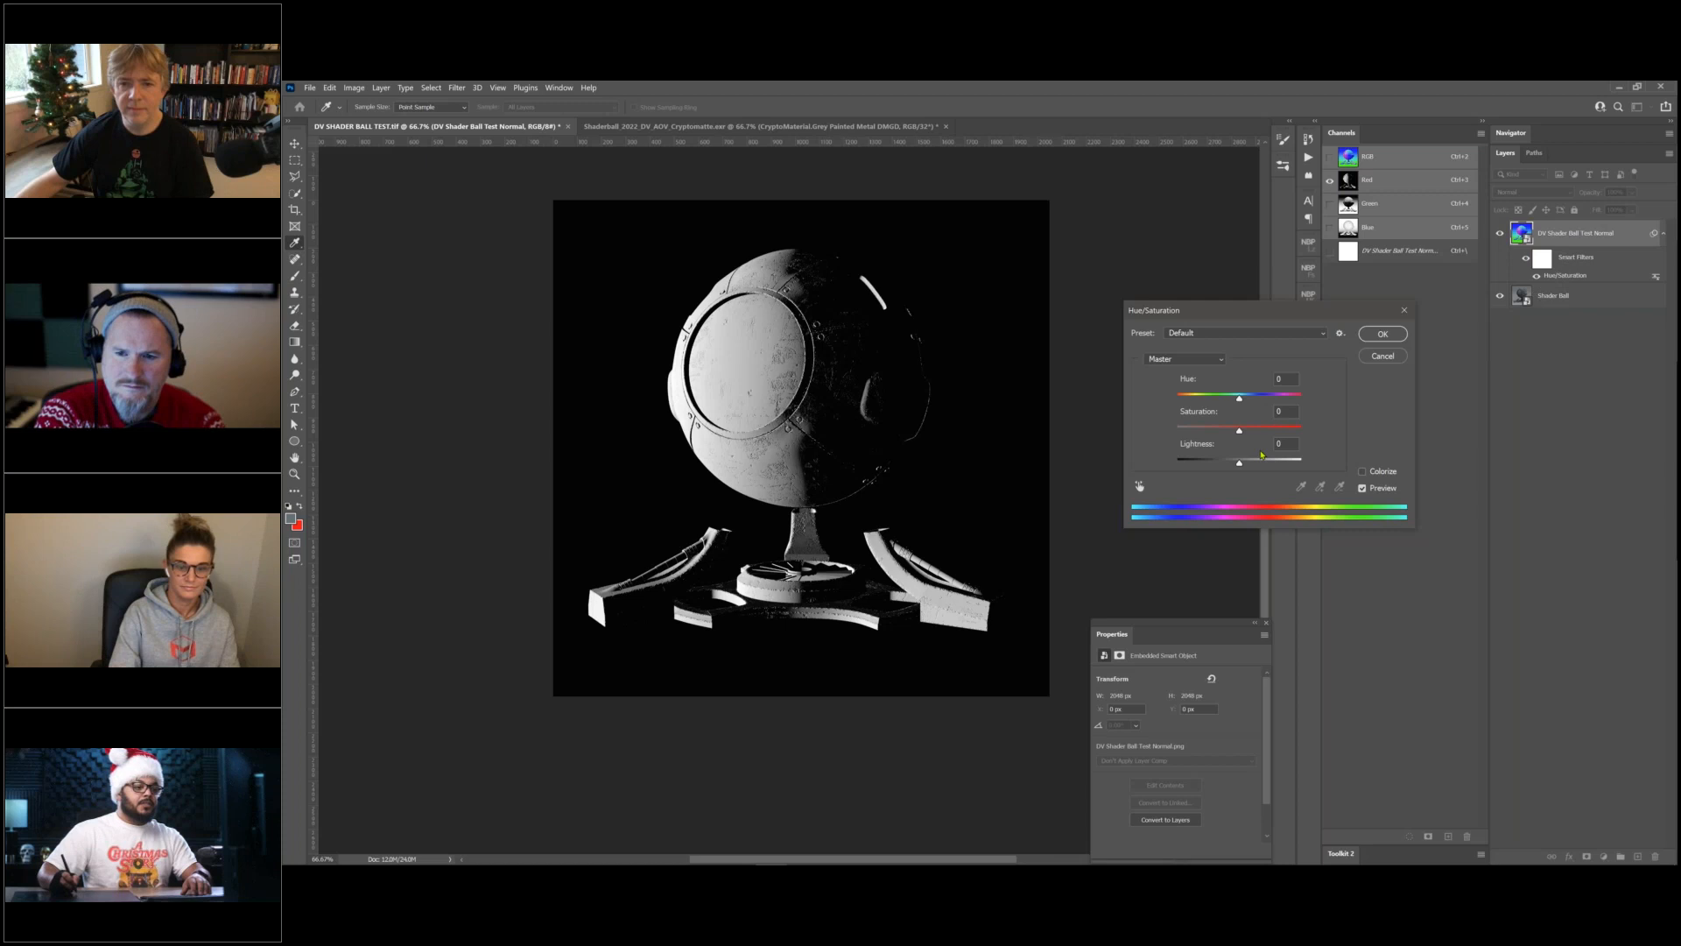
click(1239, 399)
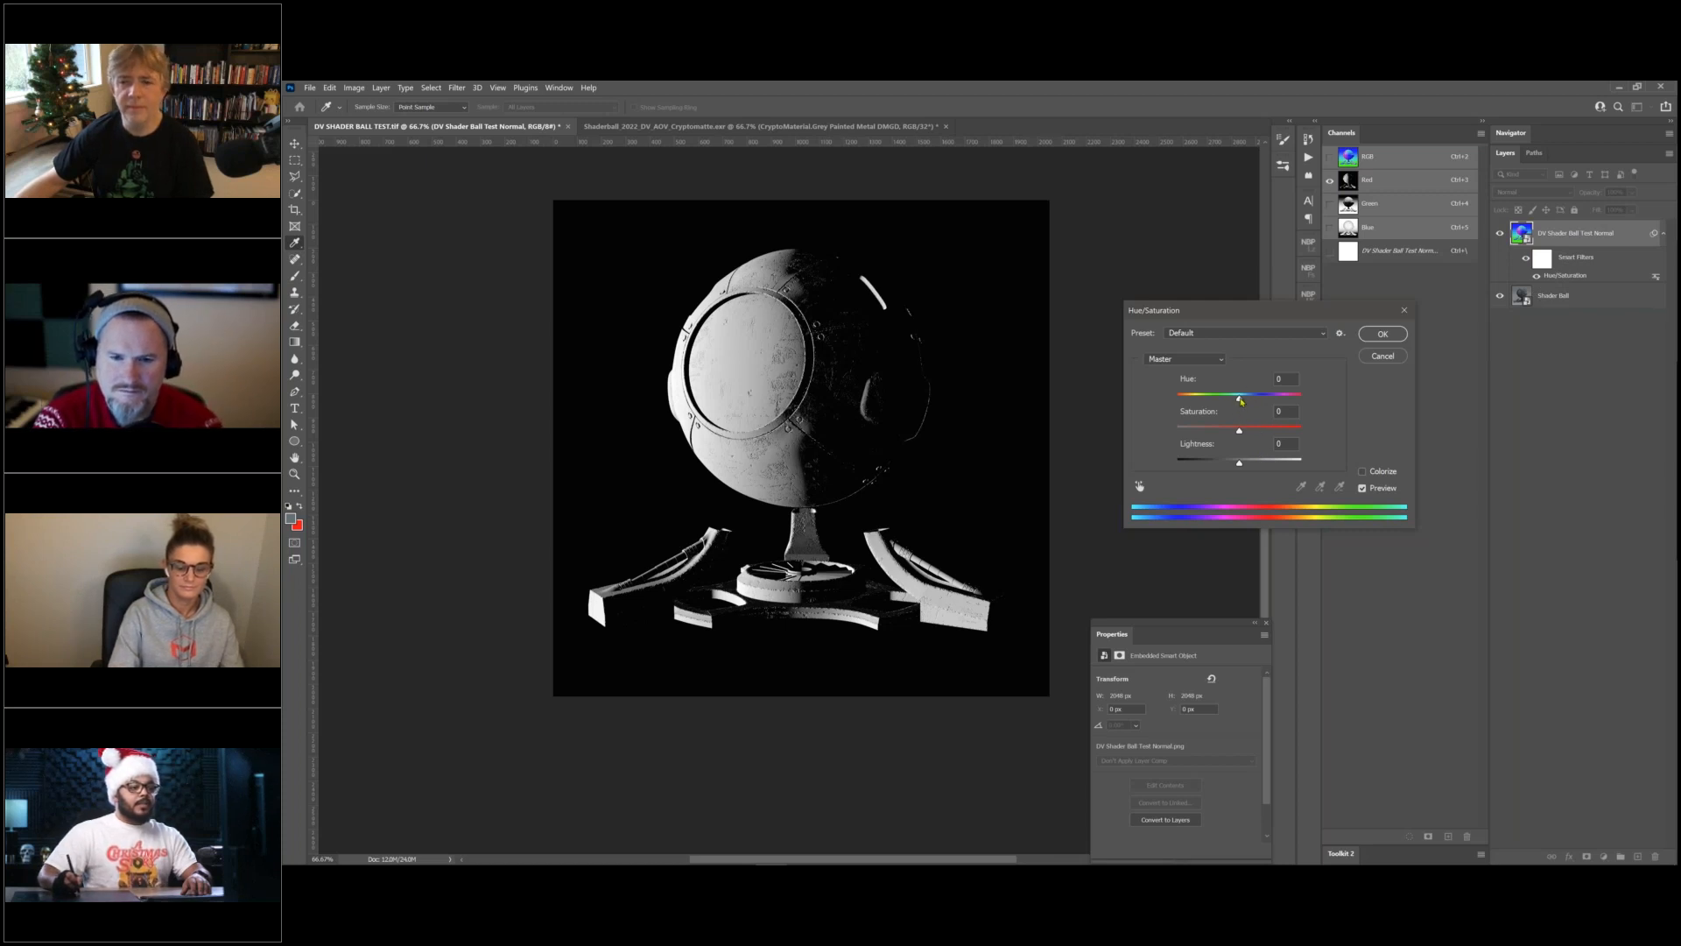
mouse_move(1240, 399)
mouse_down()
mouse_move(1192, 400)
mouse_move(1286, 391)
mouse_move(1214, 407)
mouse_up()
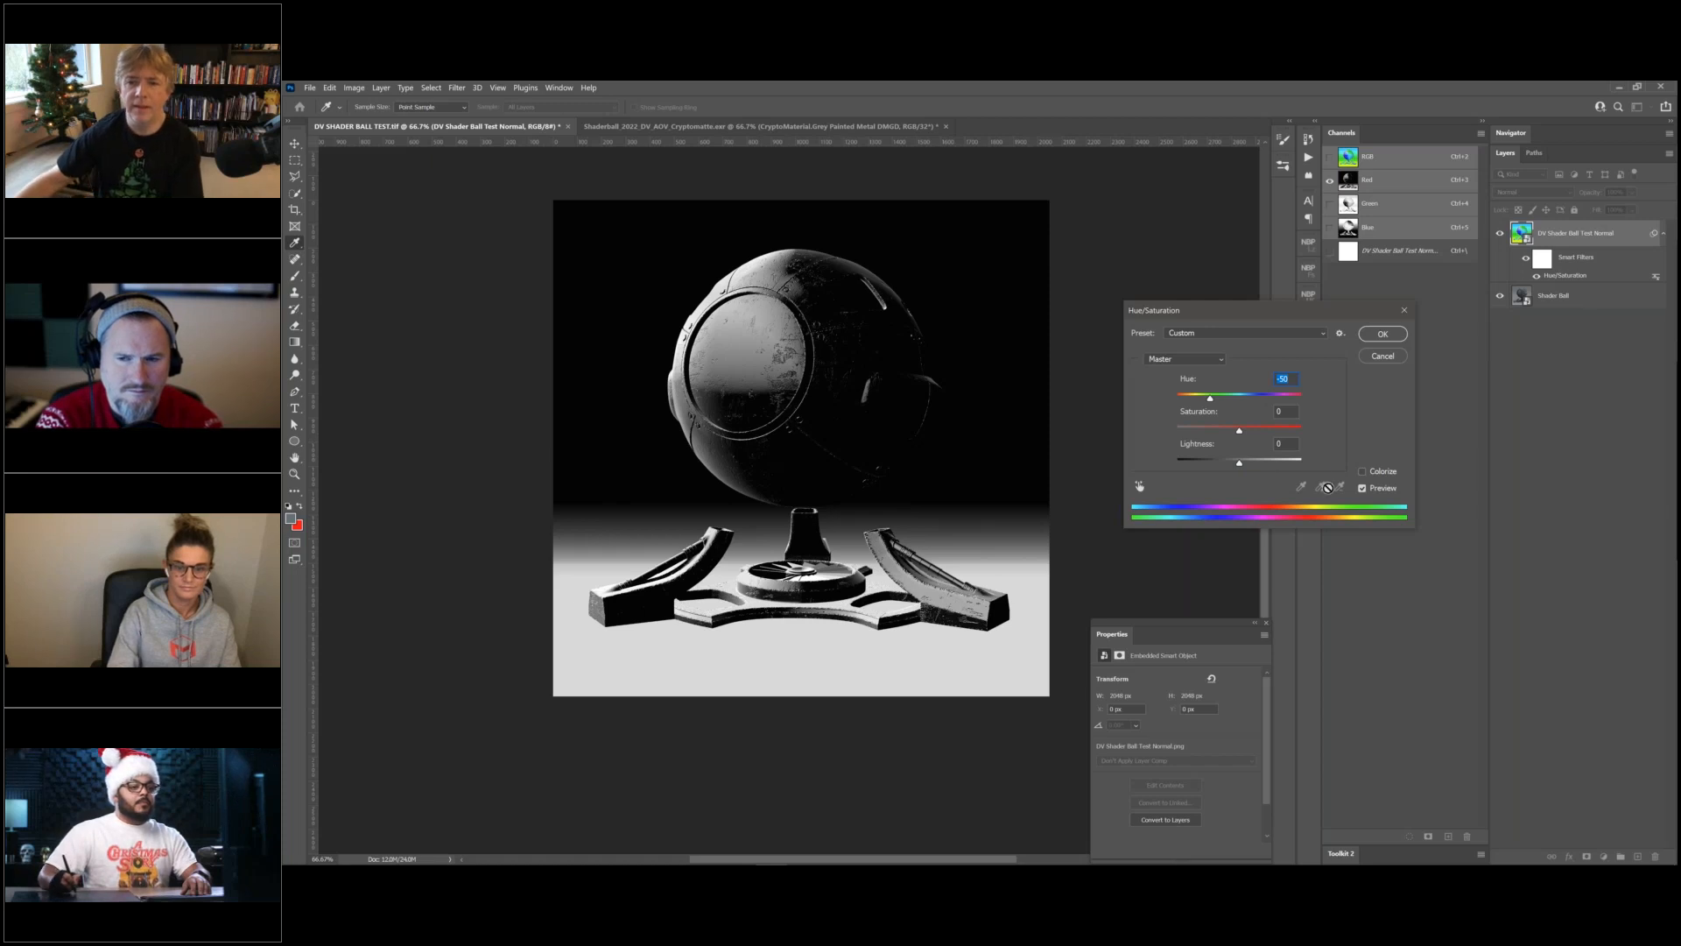
Try raised saturation and lightness values on the Hue/Saturation filter, and reset both to 0.
drag(1239, 430, 1318, 430)
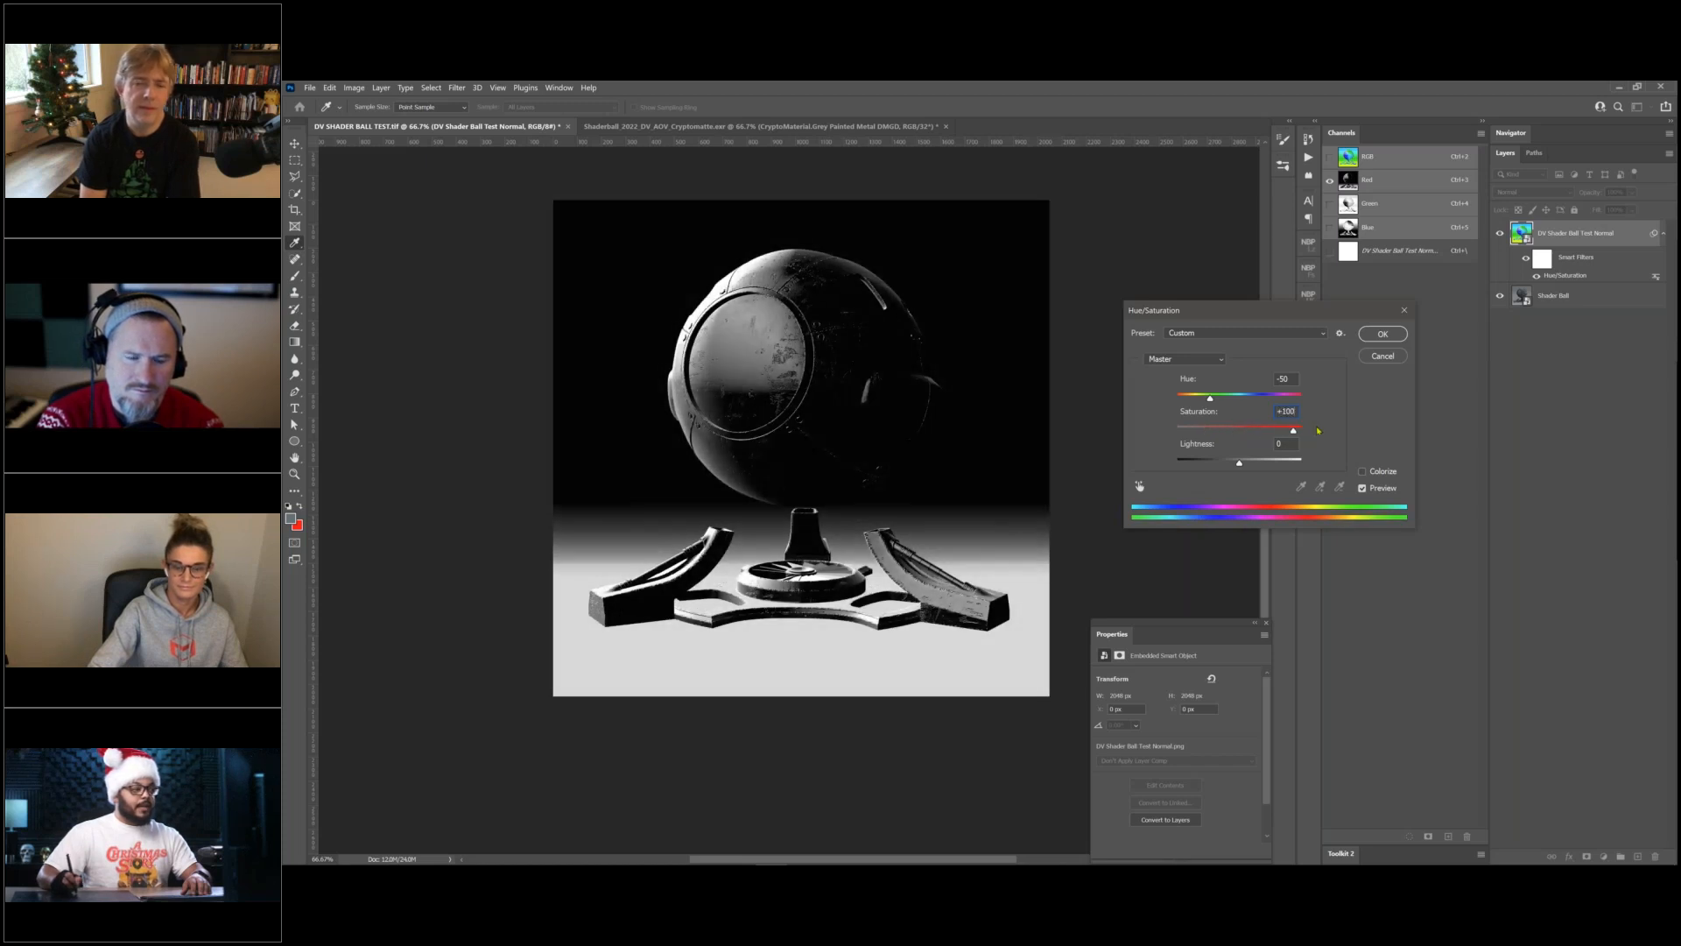
click(1244, 430)
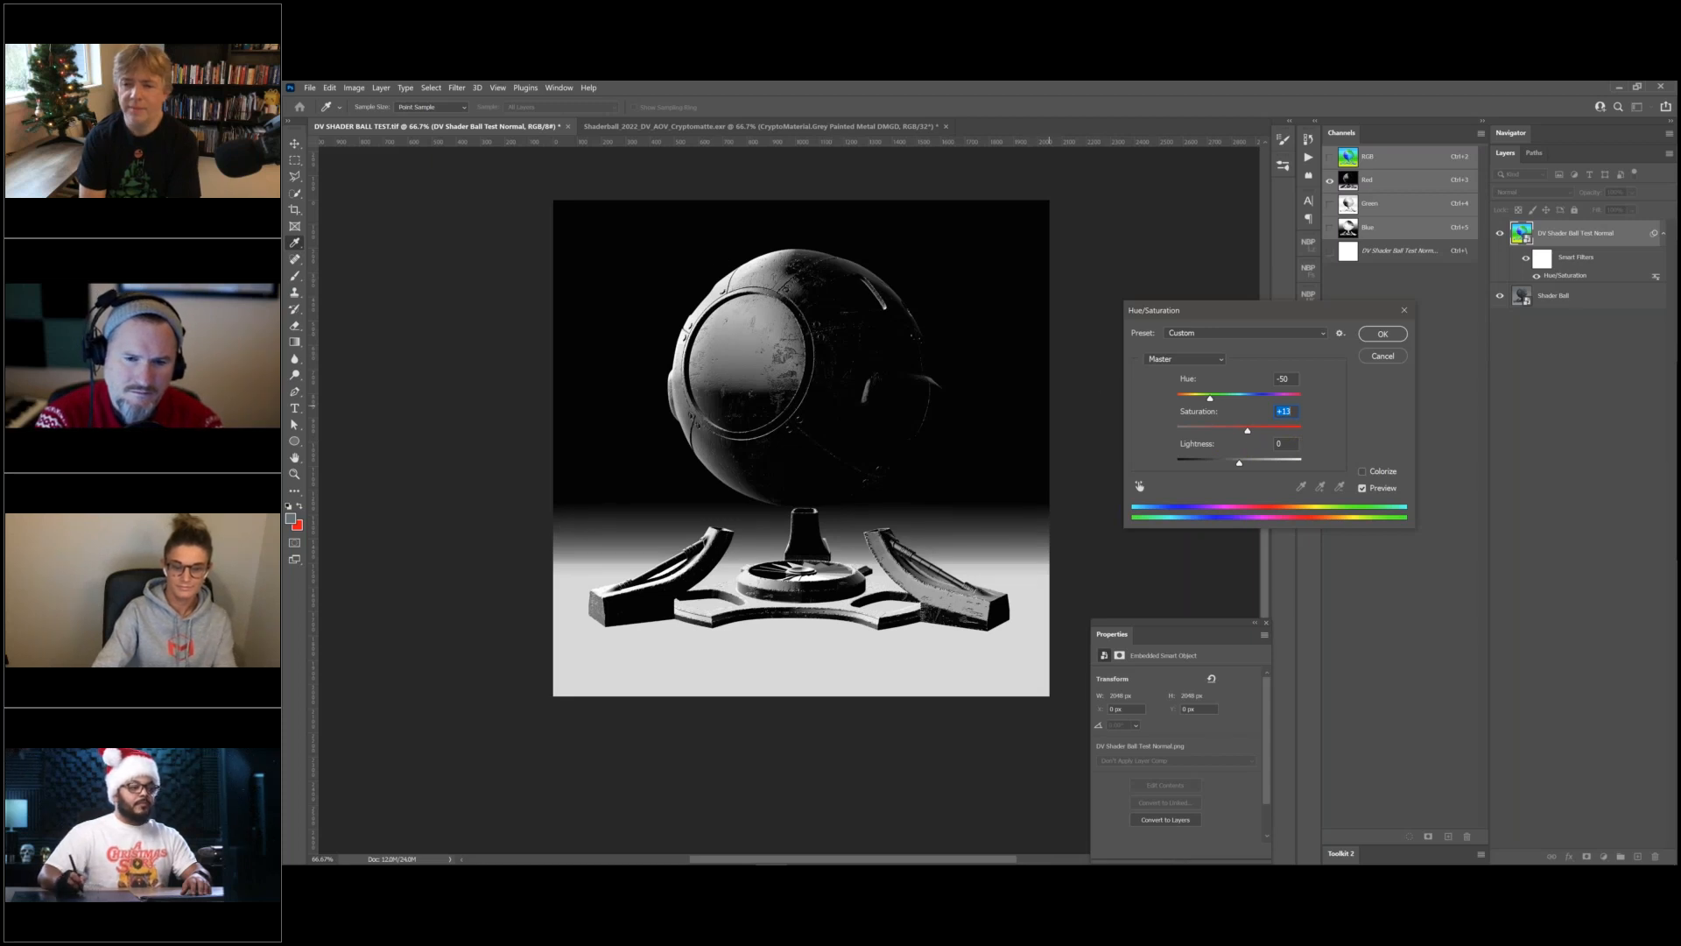
drag(1250, 436, 1247, 436)
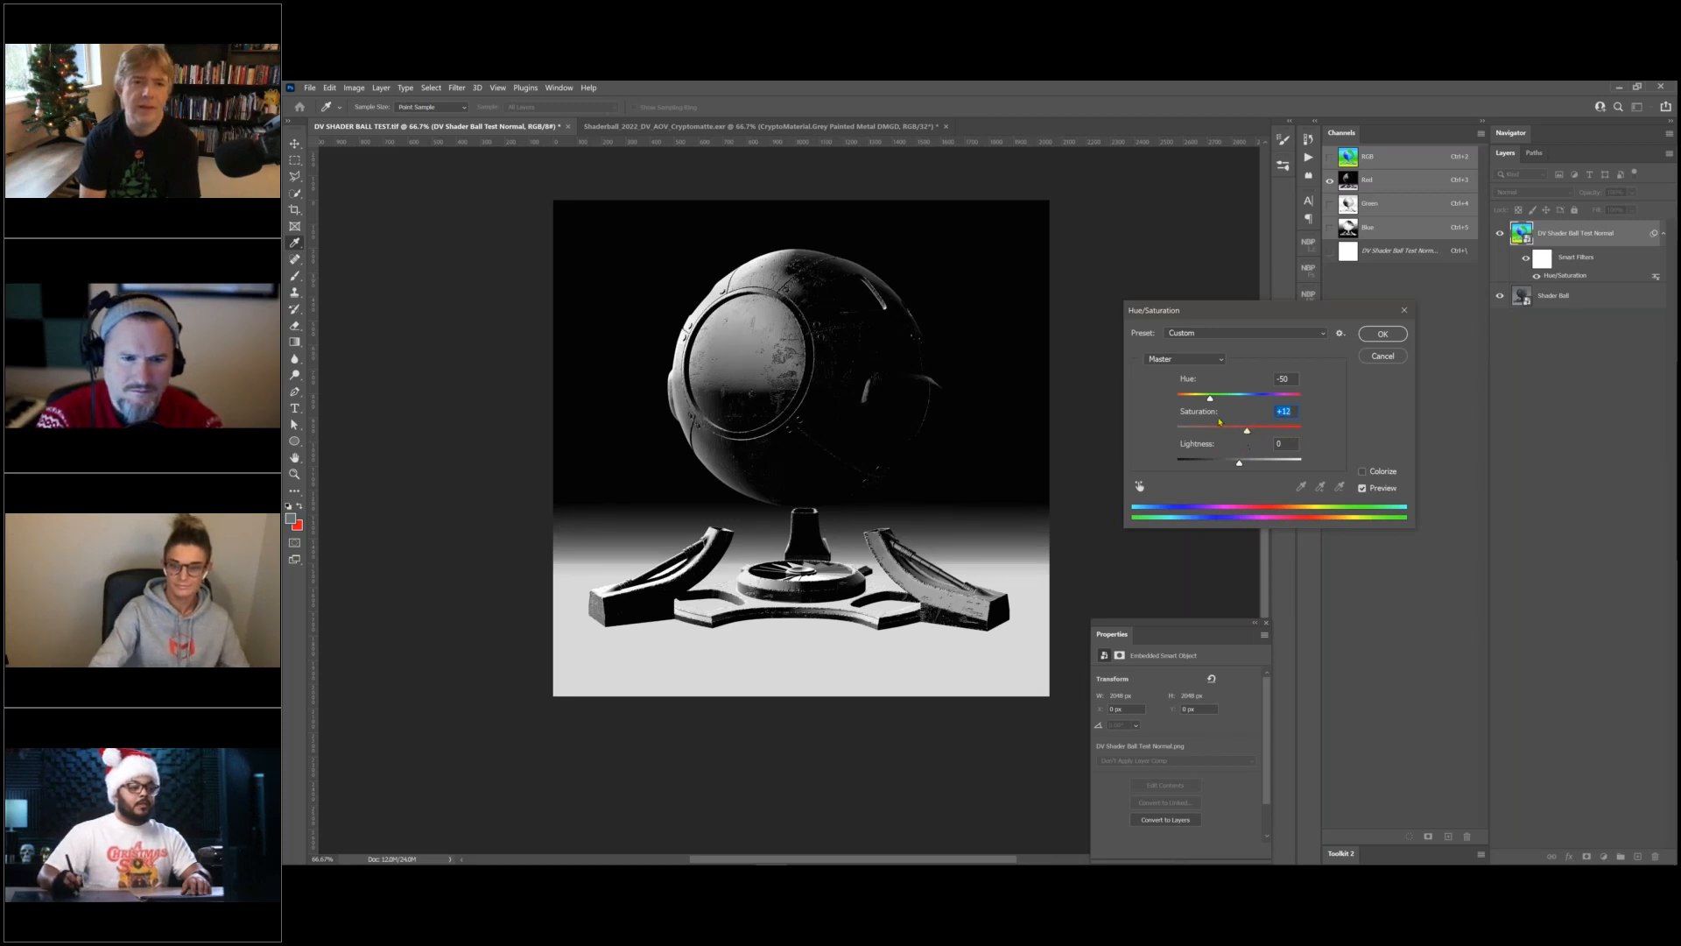
text(0)
mouse_move(1261, 464)
mouse_down()
mouse_move(1282, 464)
mouse_move(1244, 471)
mouse_move(1313, 473)
mouse_move(1263, 479)
mouse_up()
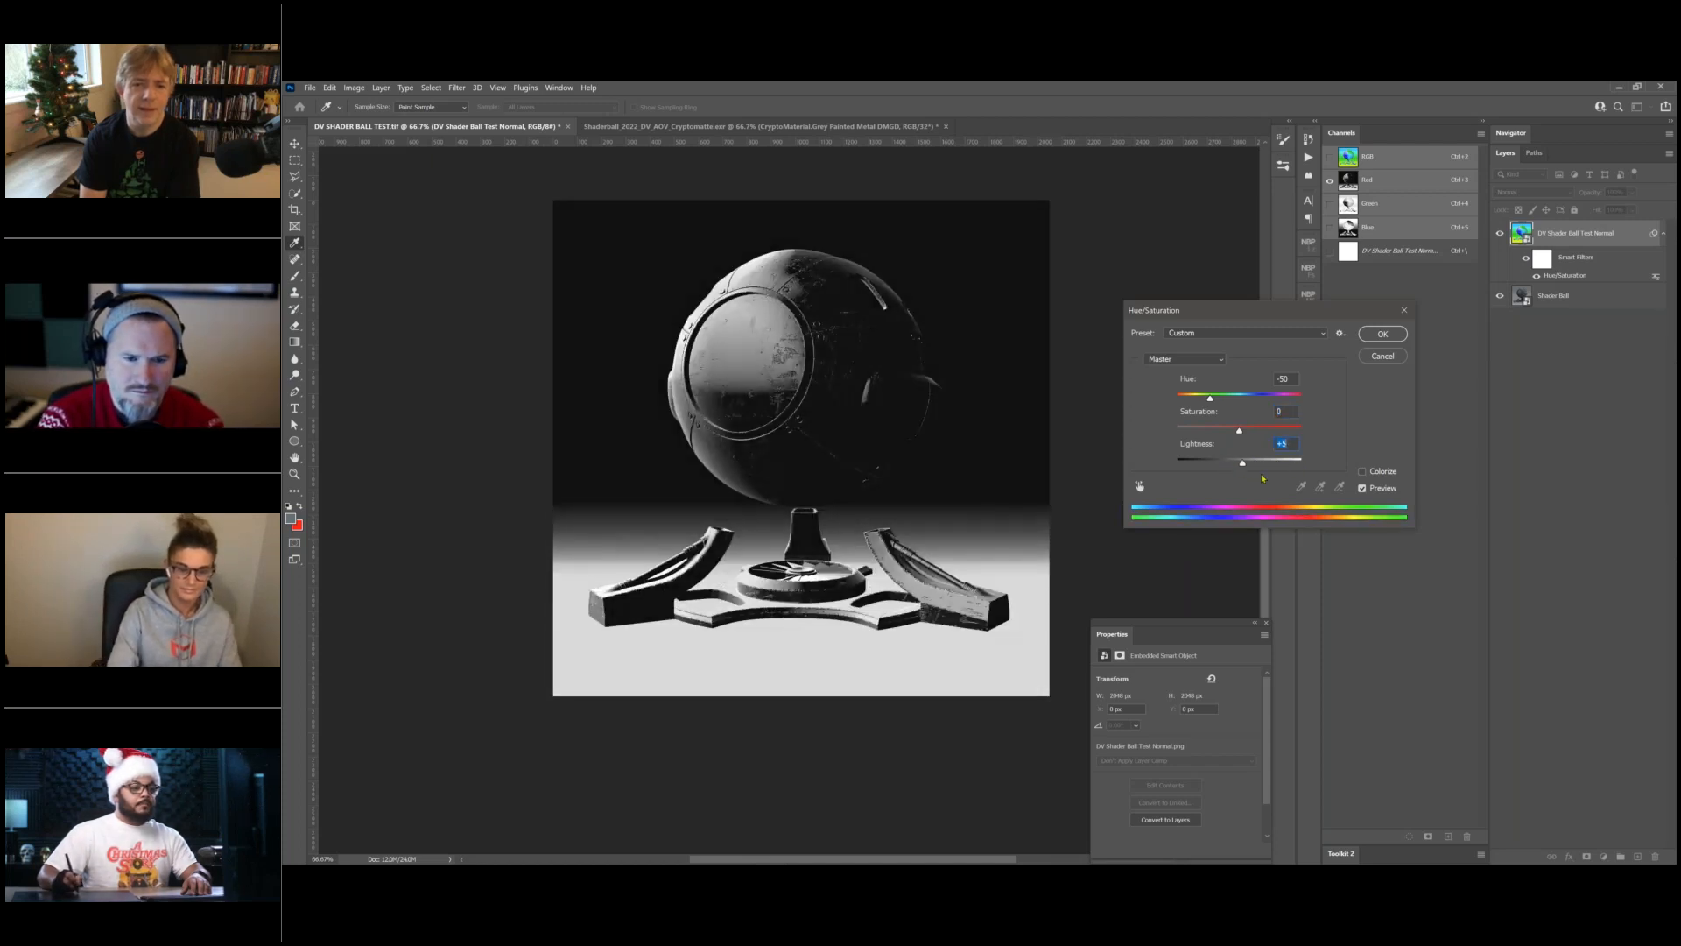
text(0)
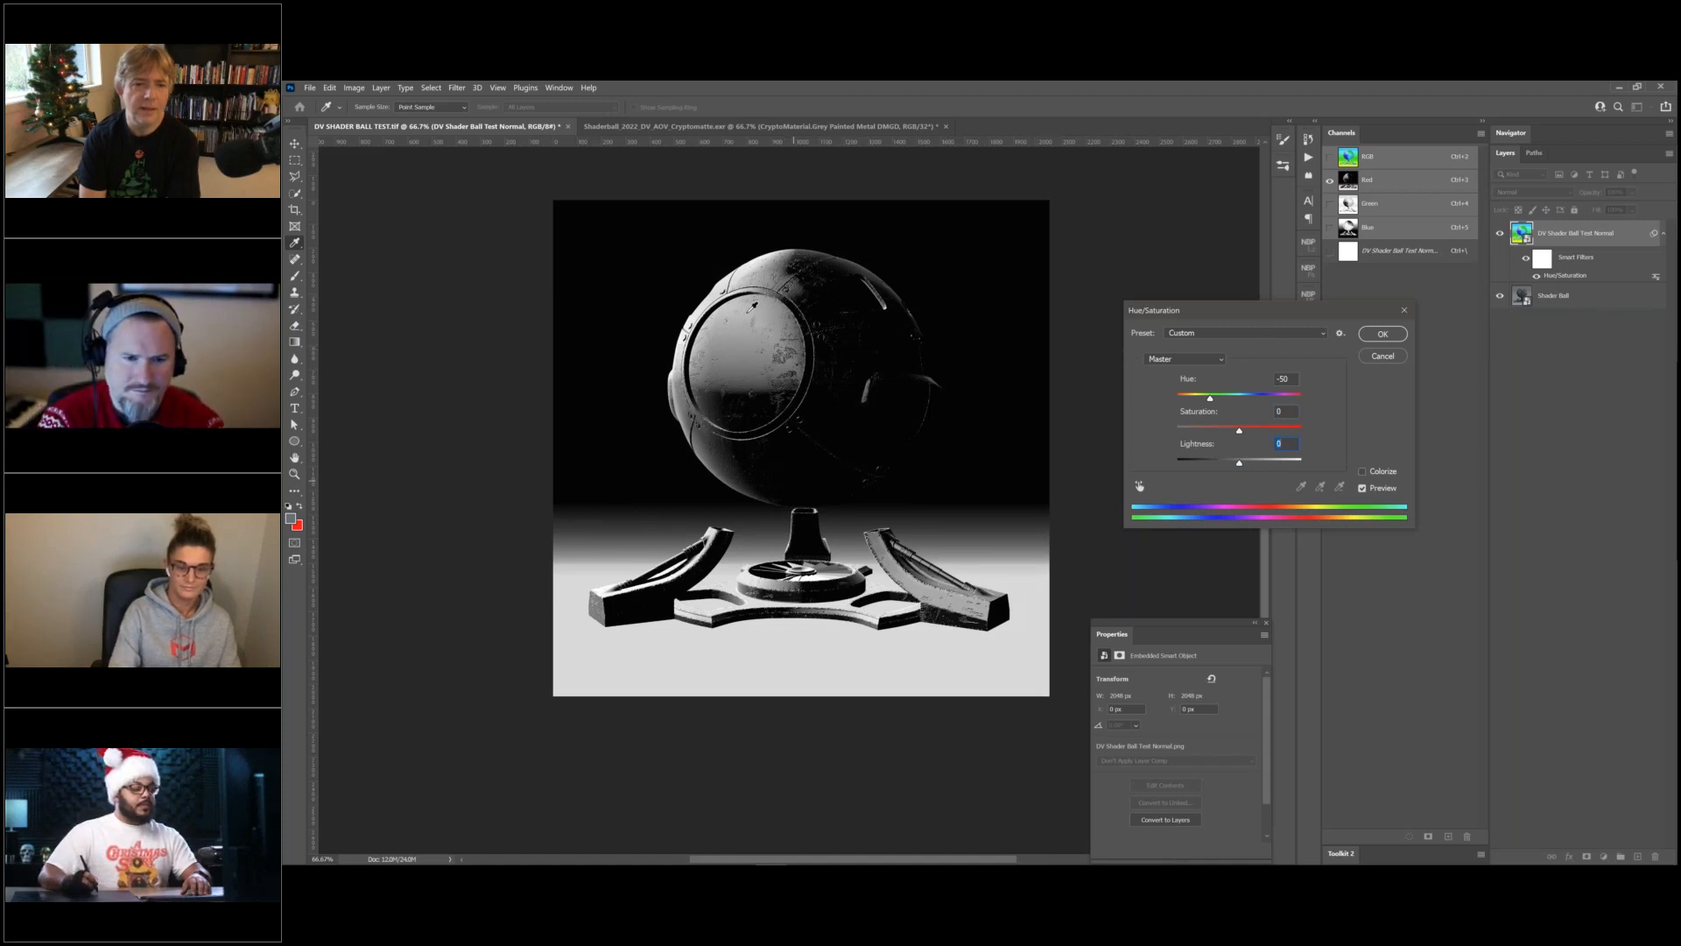
Apply the Hue/Saturation filter and save the hue-shifted Red channel as a new alpha channel, leaving no active selection.
click(1372, 346)
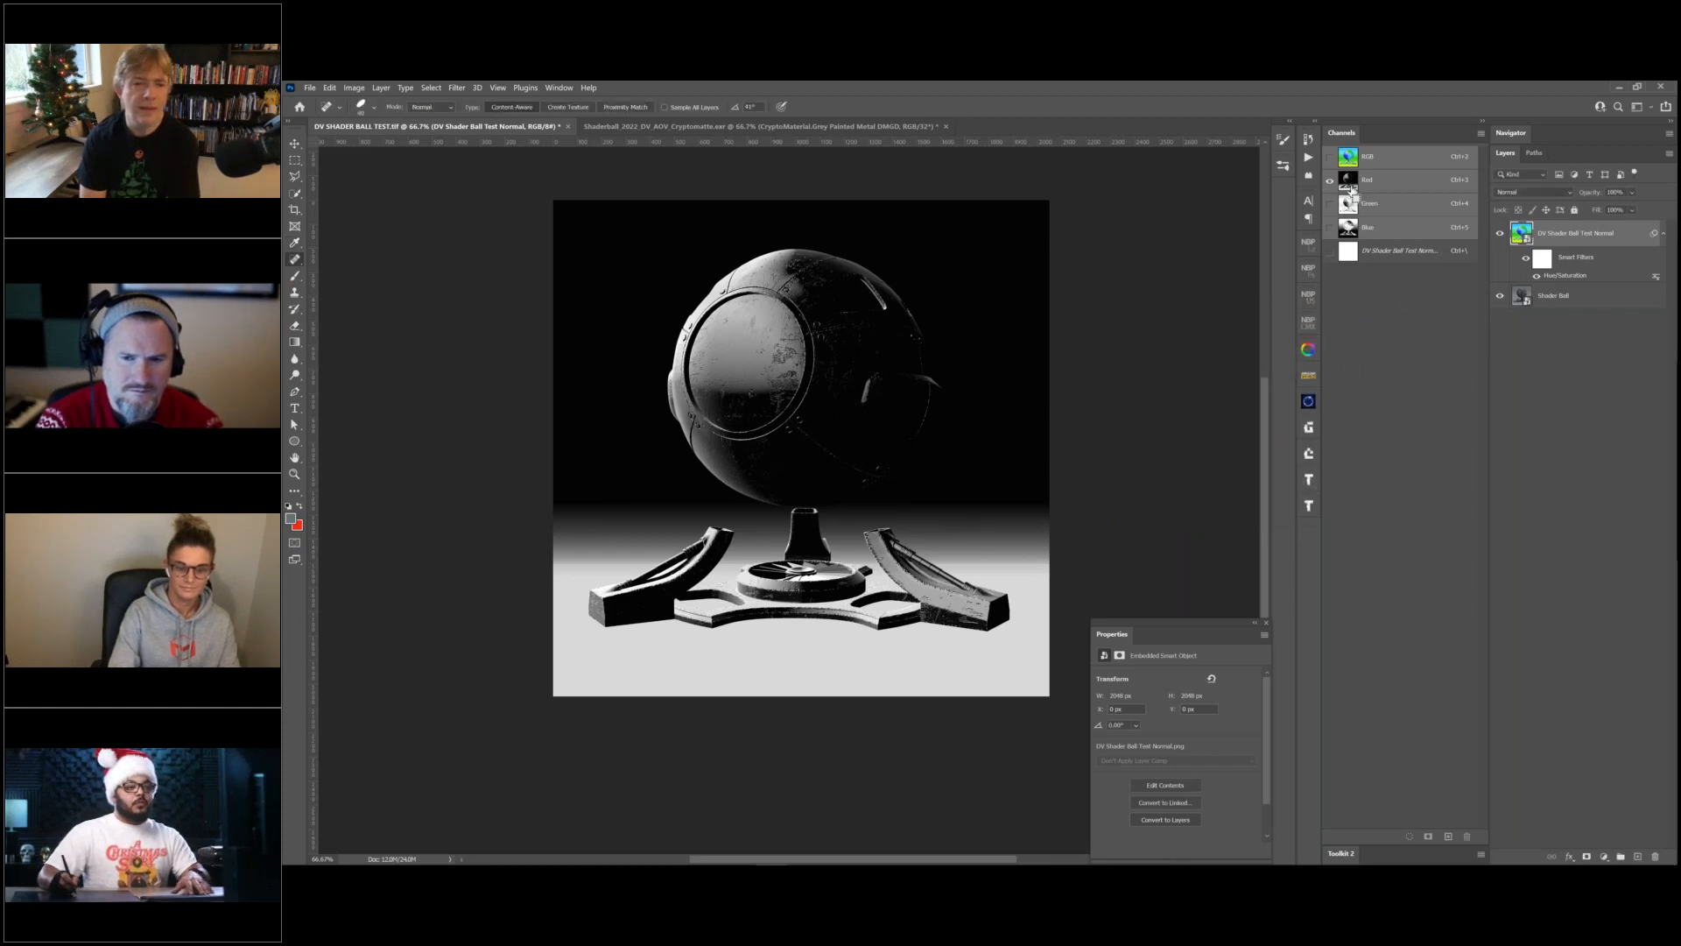
ctrl+click(1349, 251)
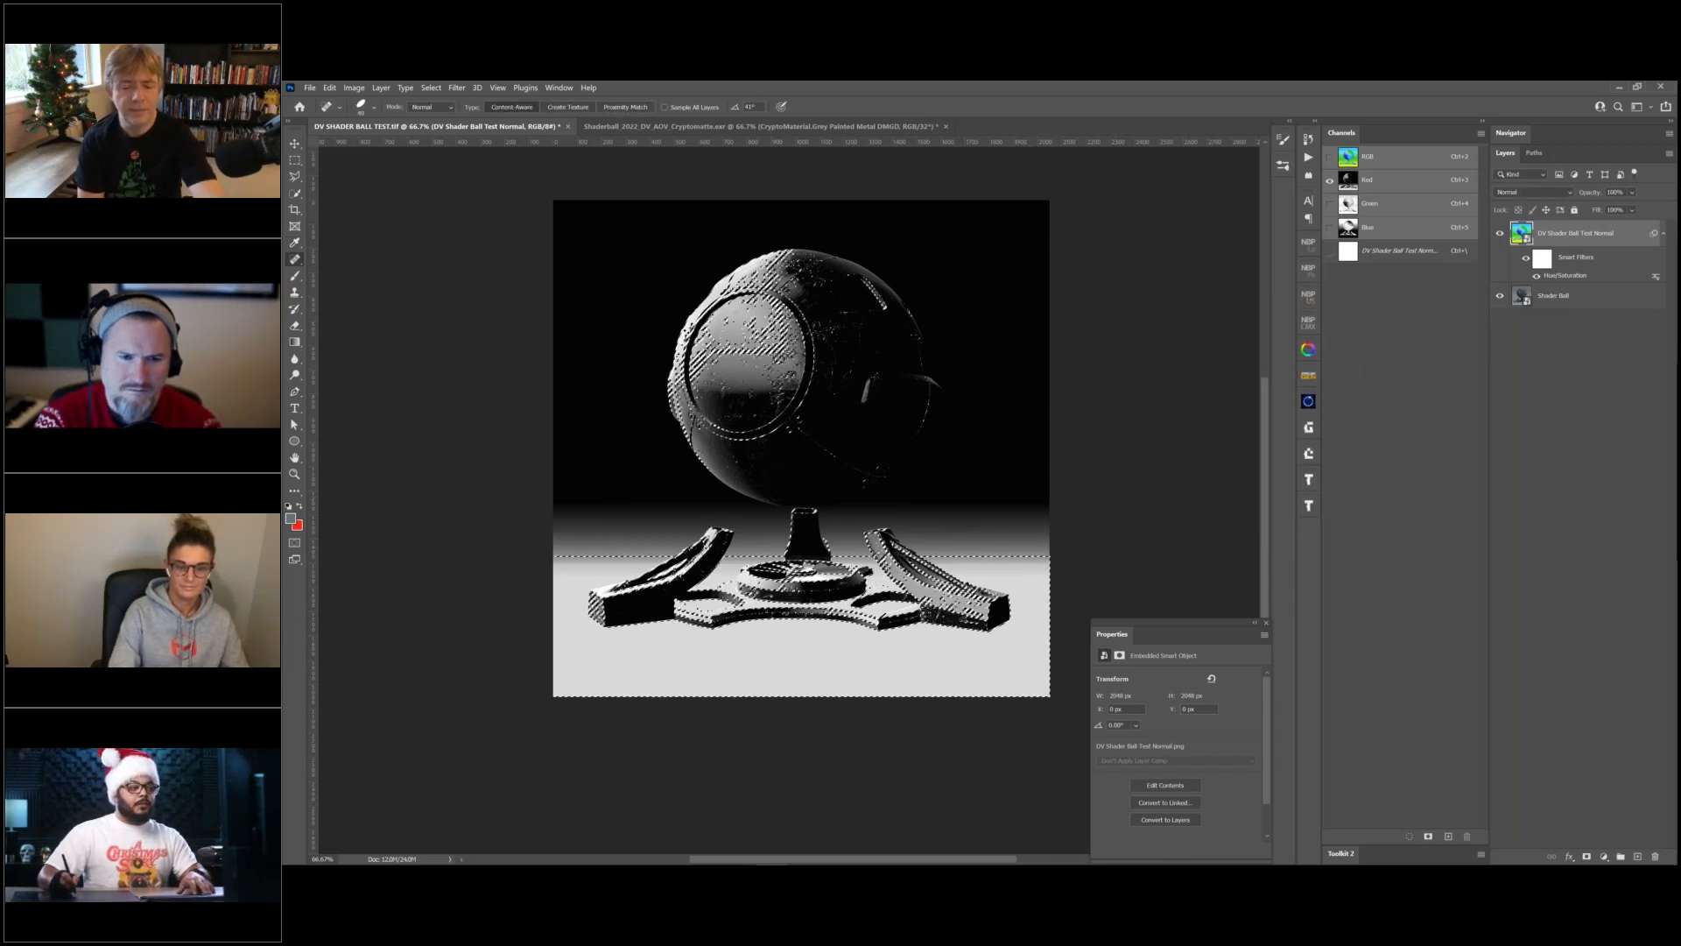
click(1428, 836)
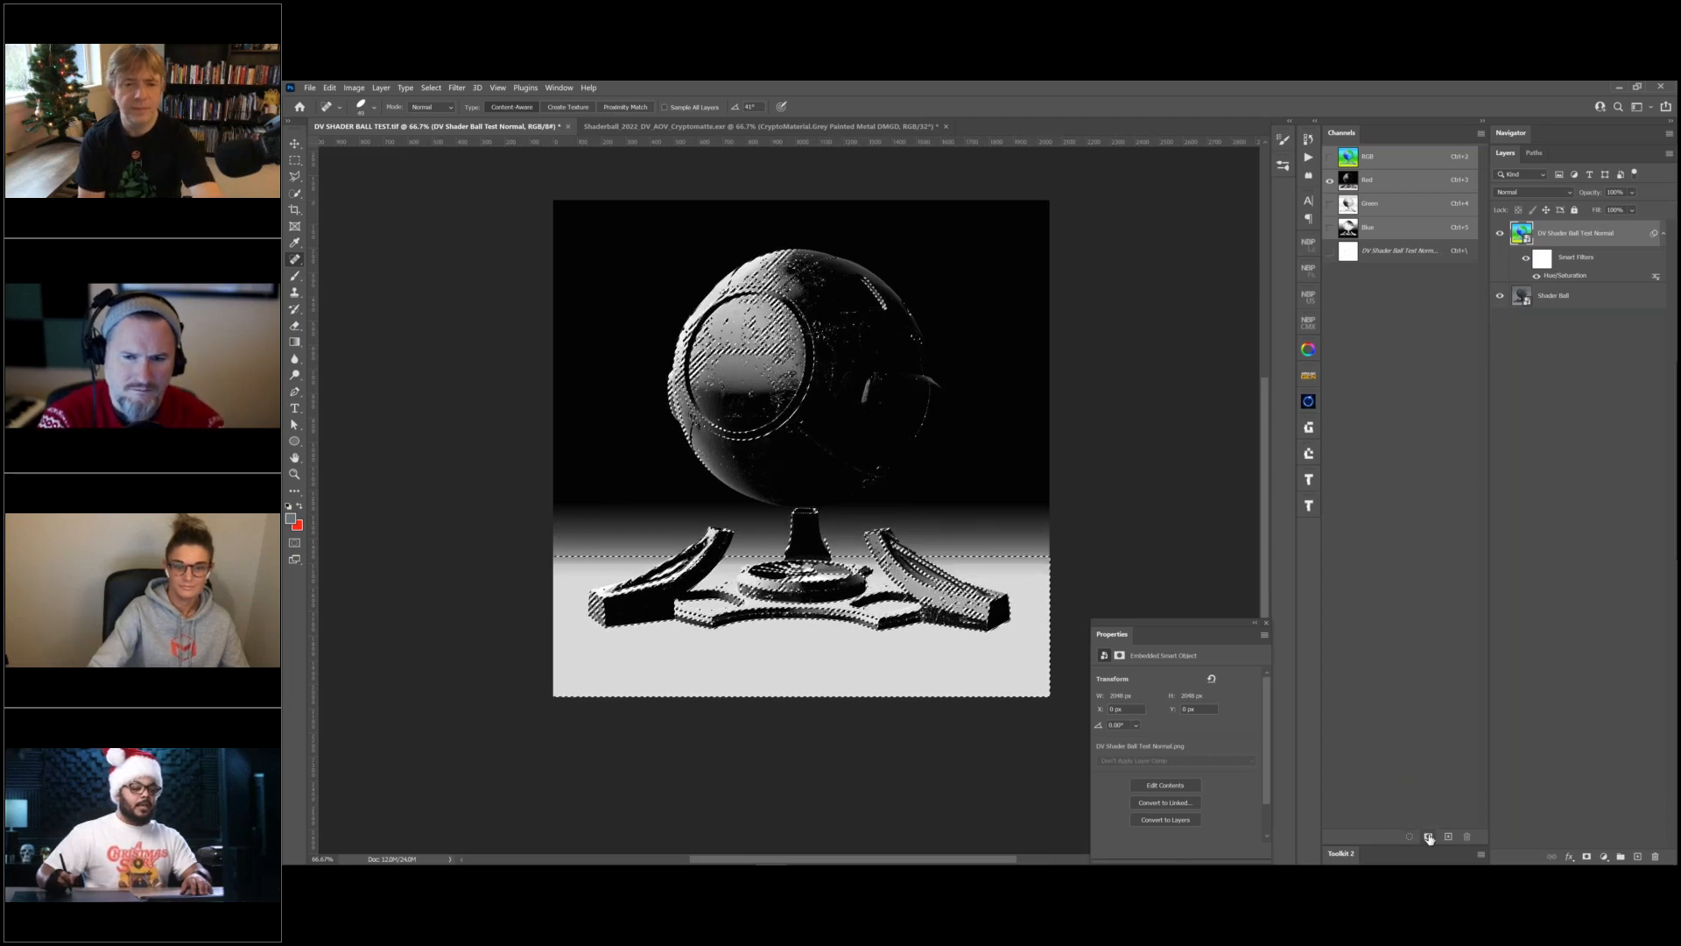
click(1375, 276)
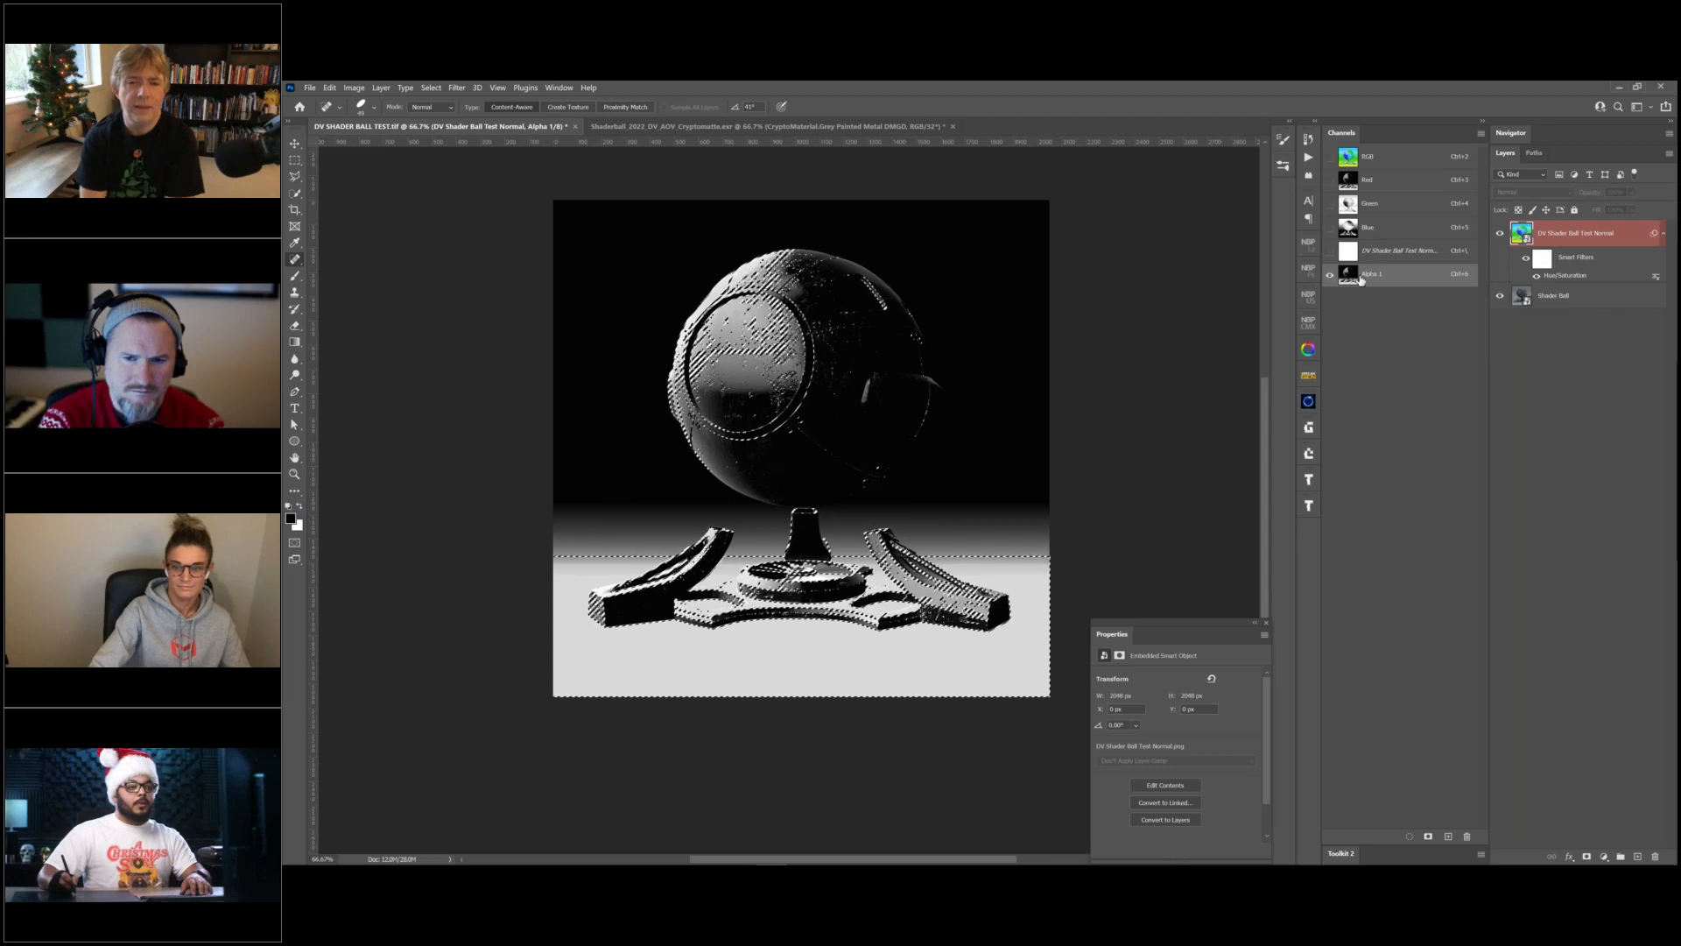
key(ctrl+d)
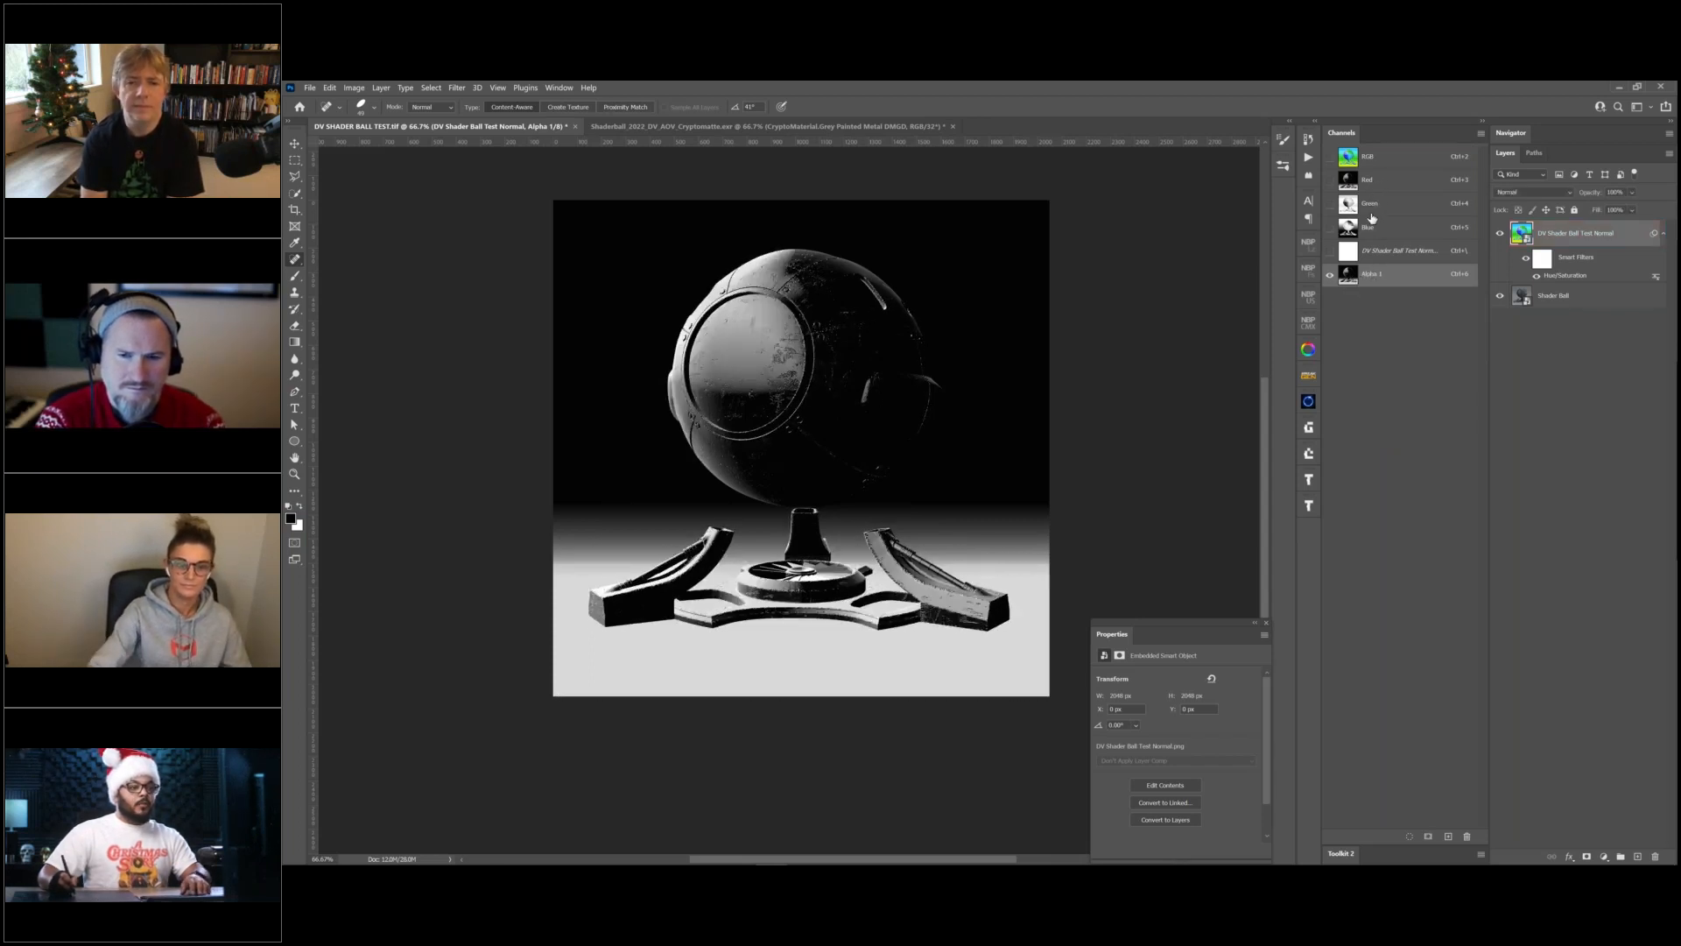
Compare the hue-shifted Red, Green and Blue channels with the saved Alpha 1 channel.
click(1372, 179)
click(1371, 203)
click(1366, 228)
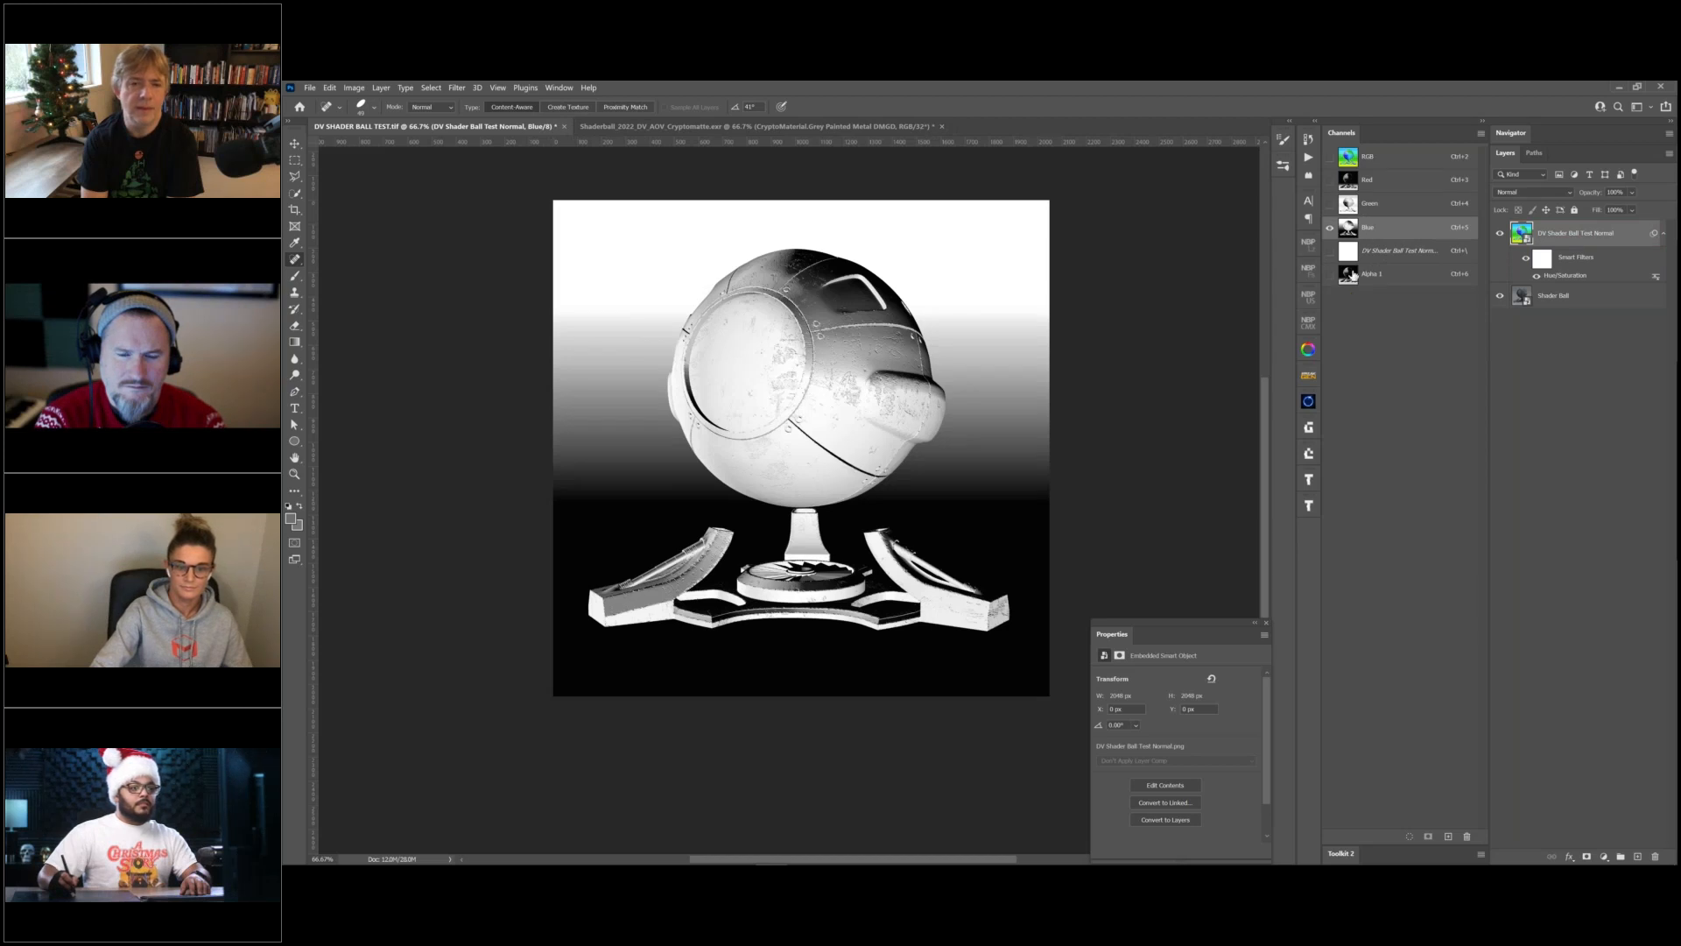
click(1370, 274)
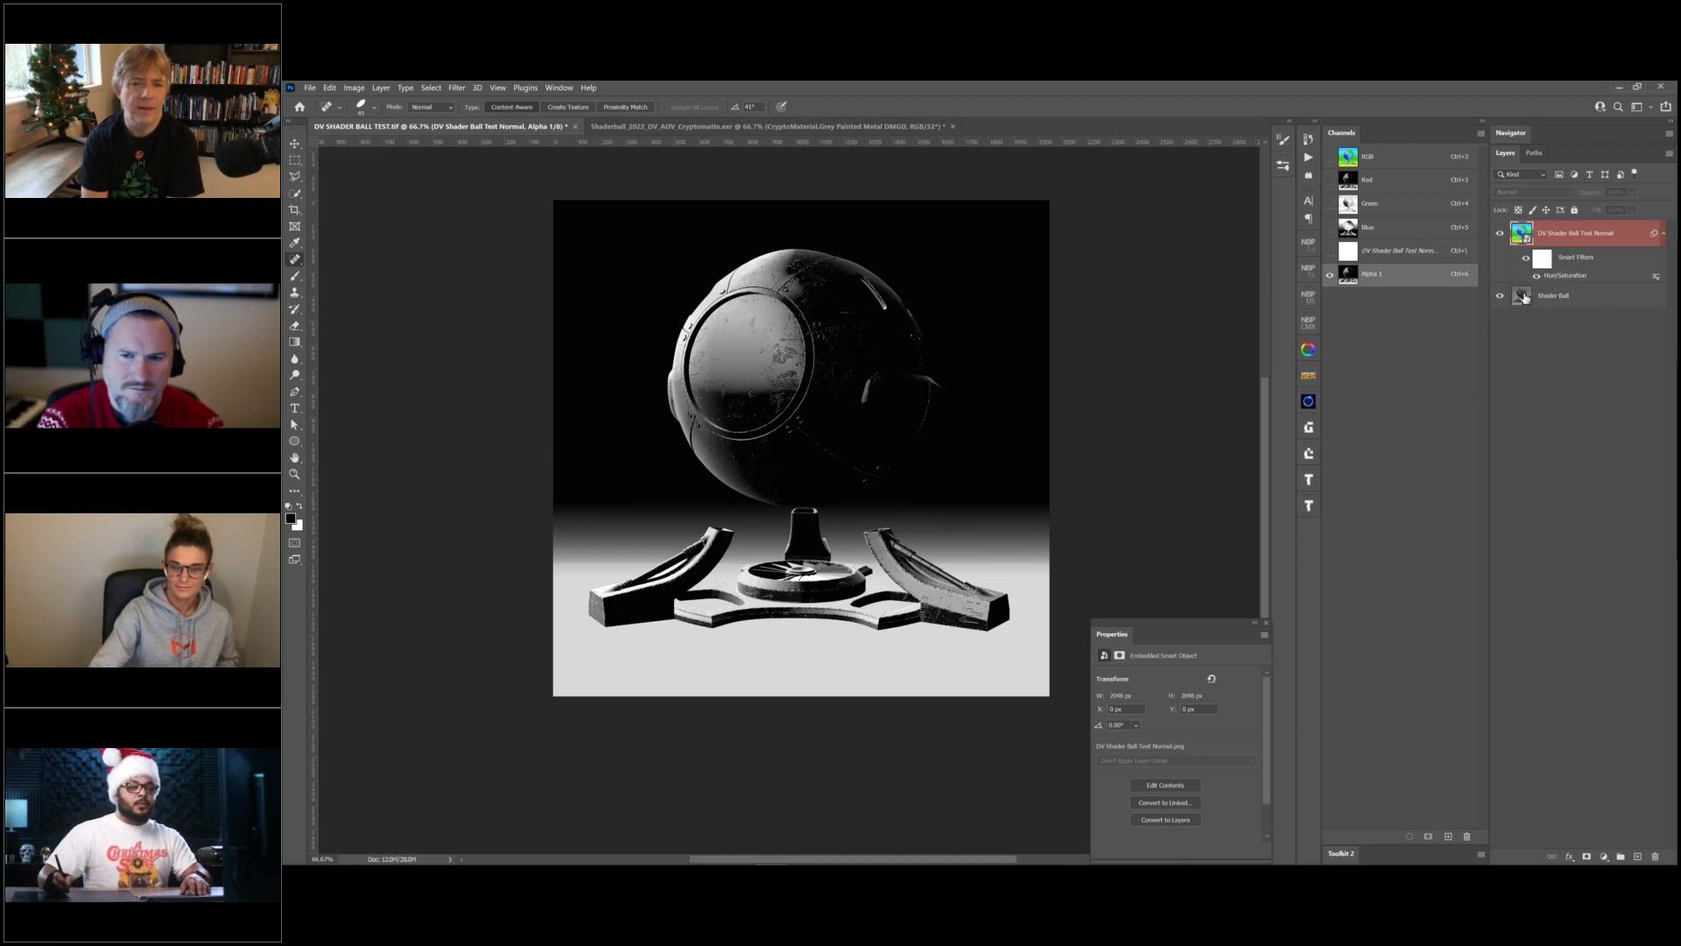
Turn off the smart filters on the DV Shader Ball Test Normal layer and load Alpha 1 as a selection.
click(1533, 239)
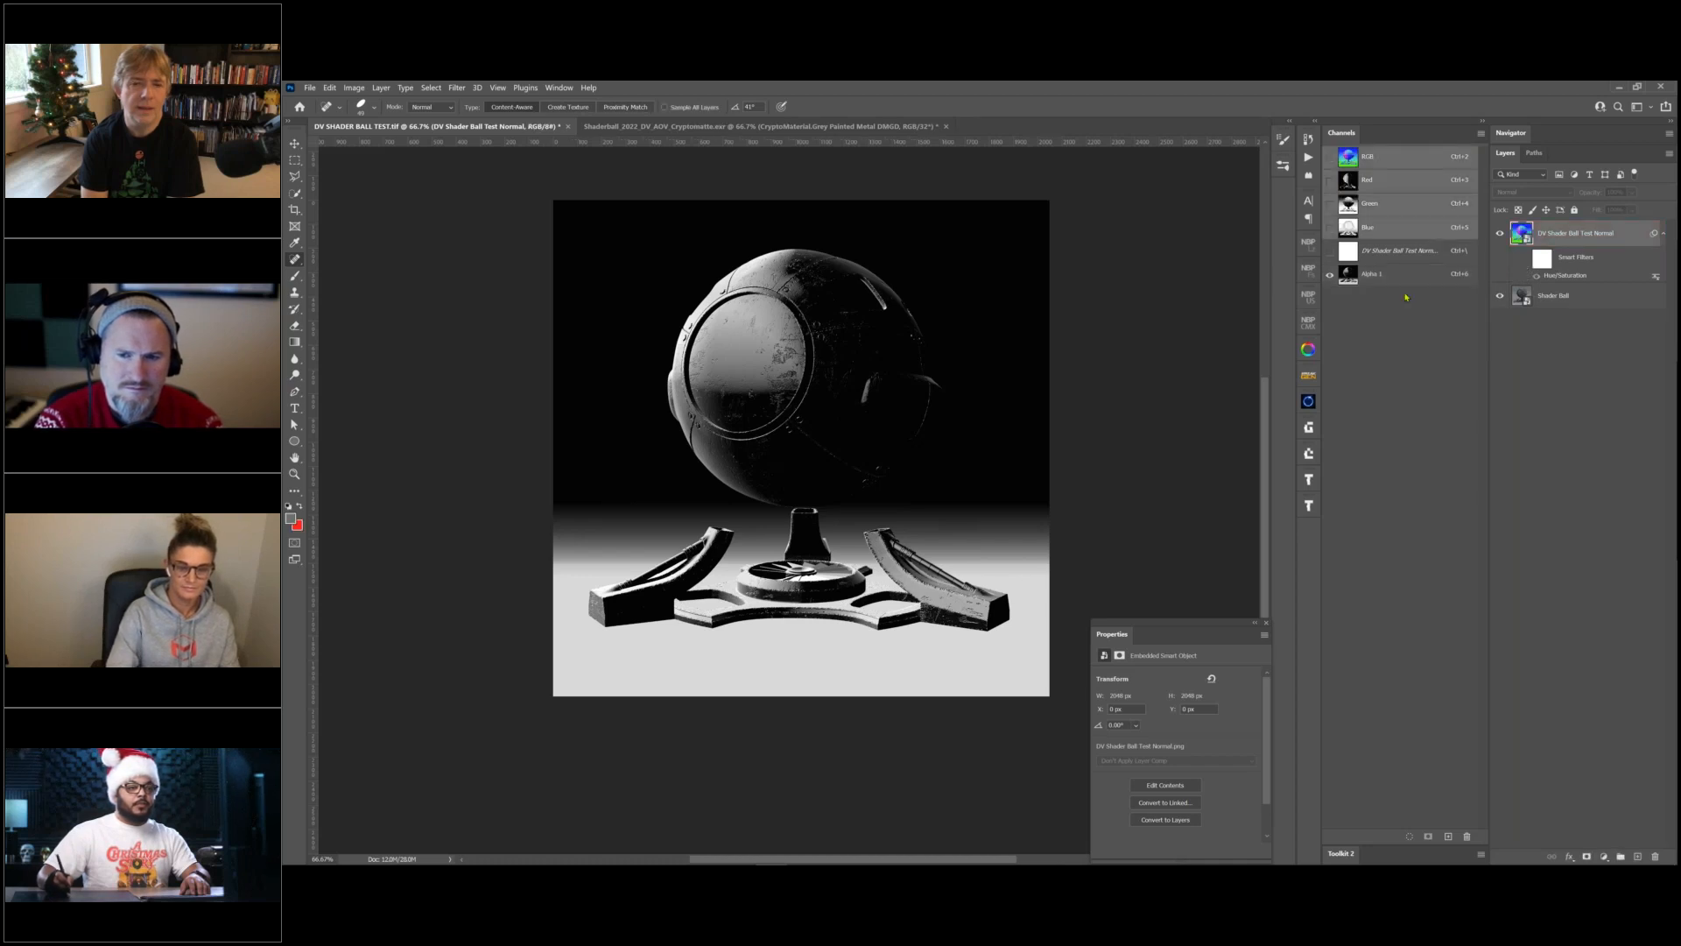
click(1349, 277)
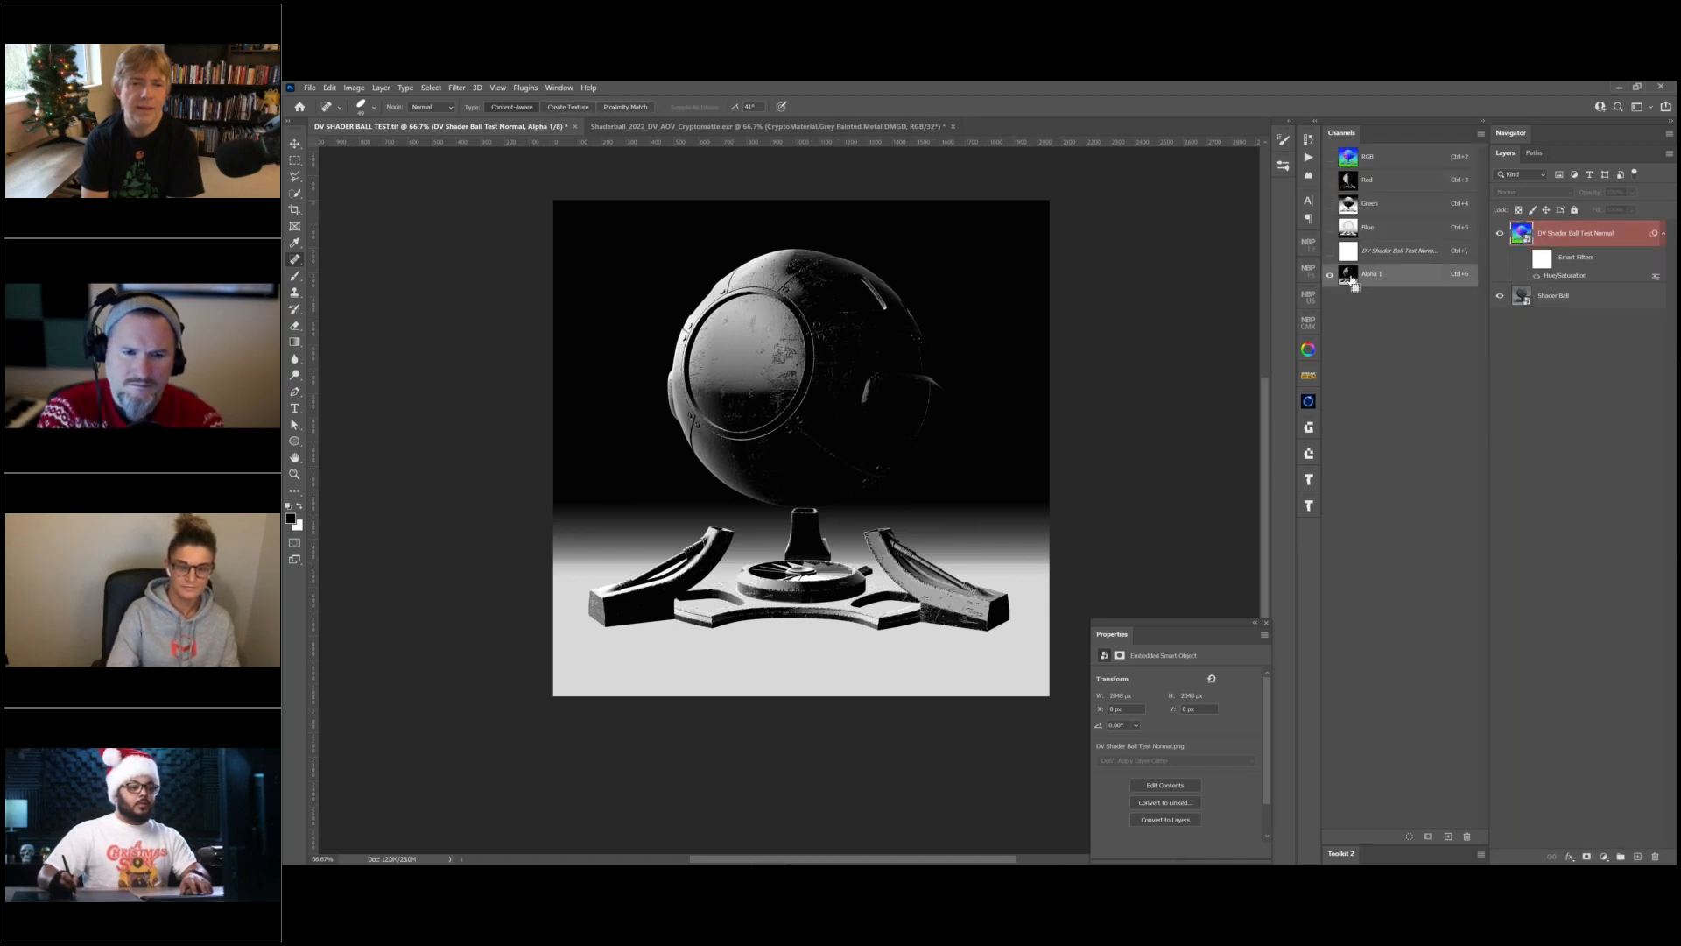
ctrl+click(1348, 274)
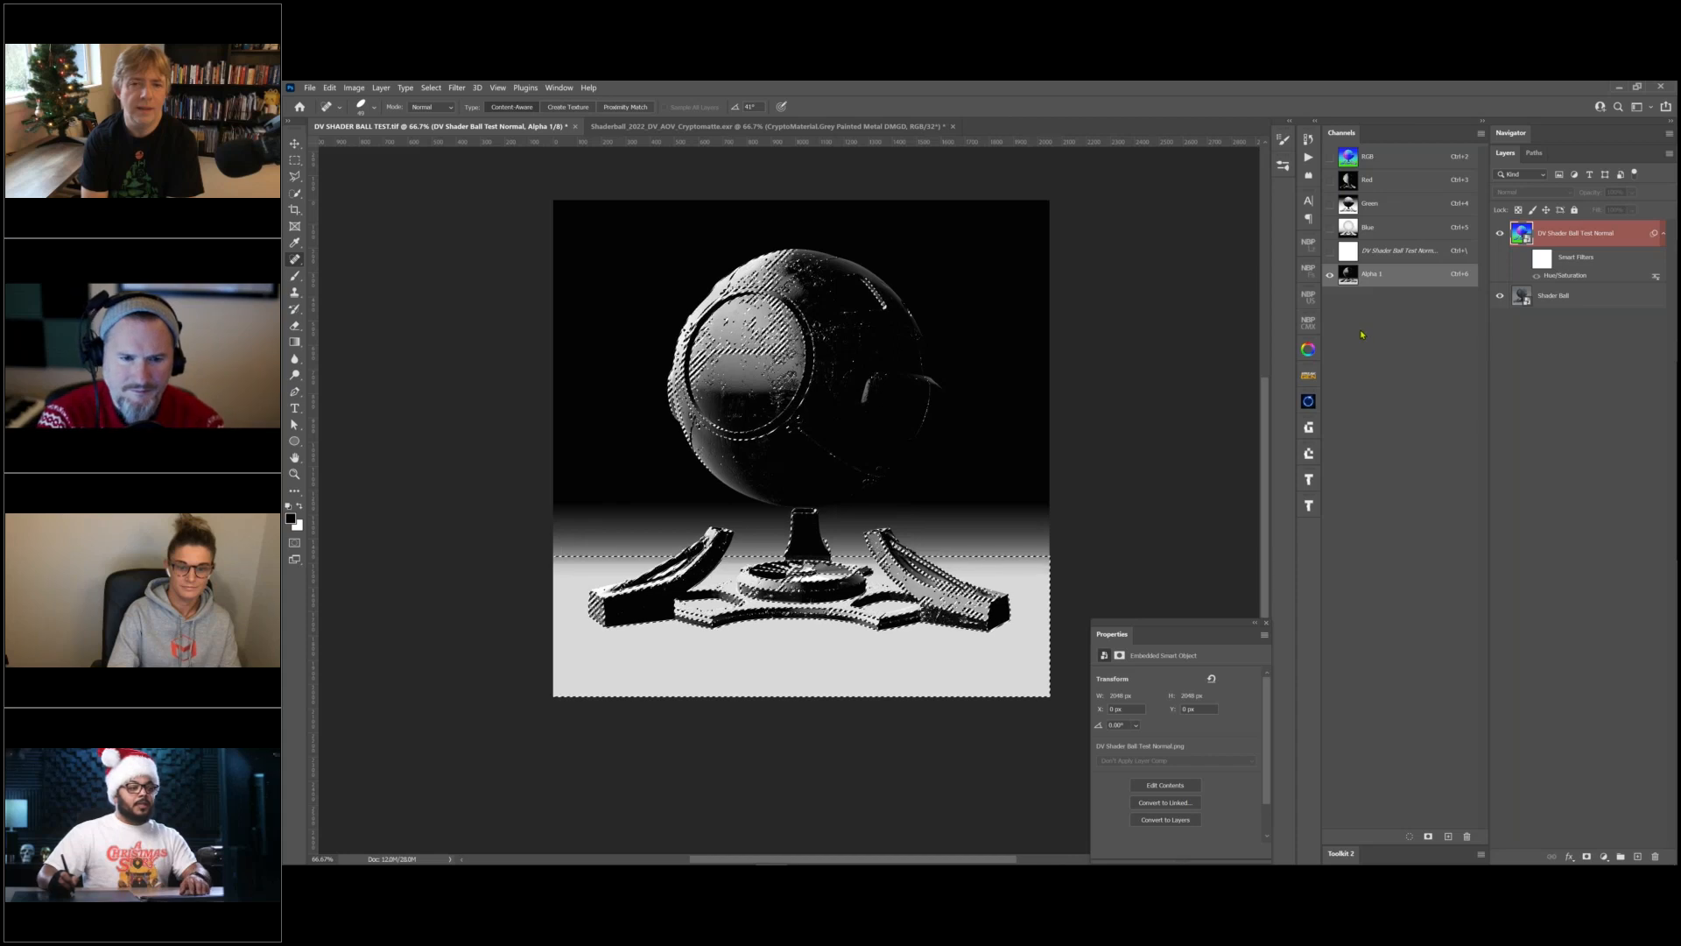
Hide the normal layer, add a Curves adjustment masked by the Alpha 1 selection, and target its adjustment instead of its mask.
click(1500, 234)
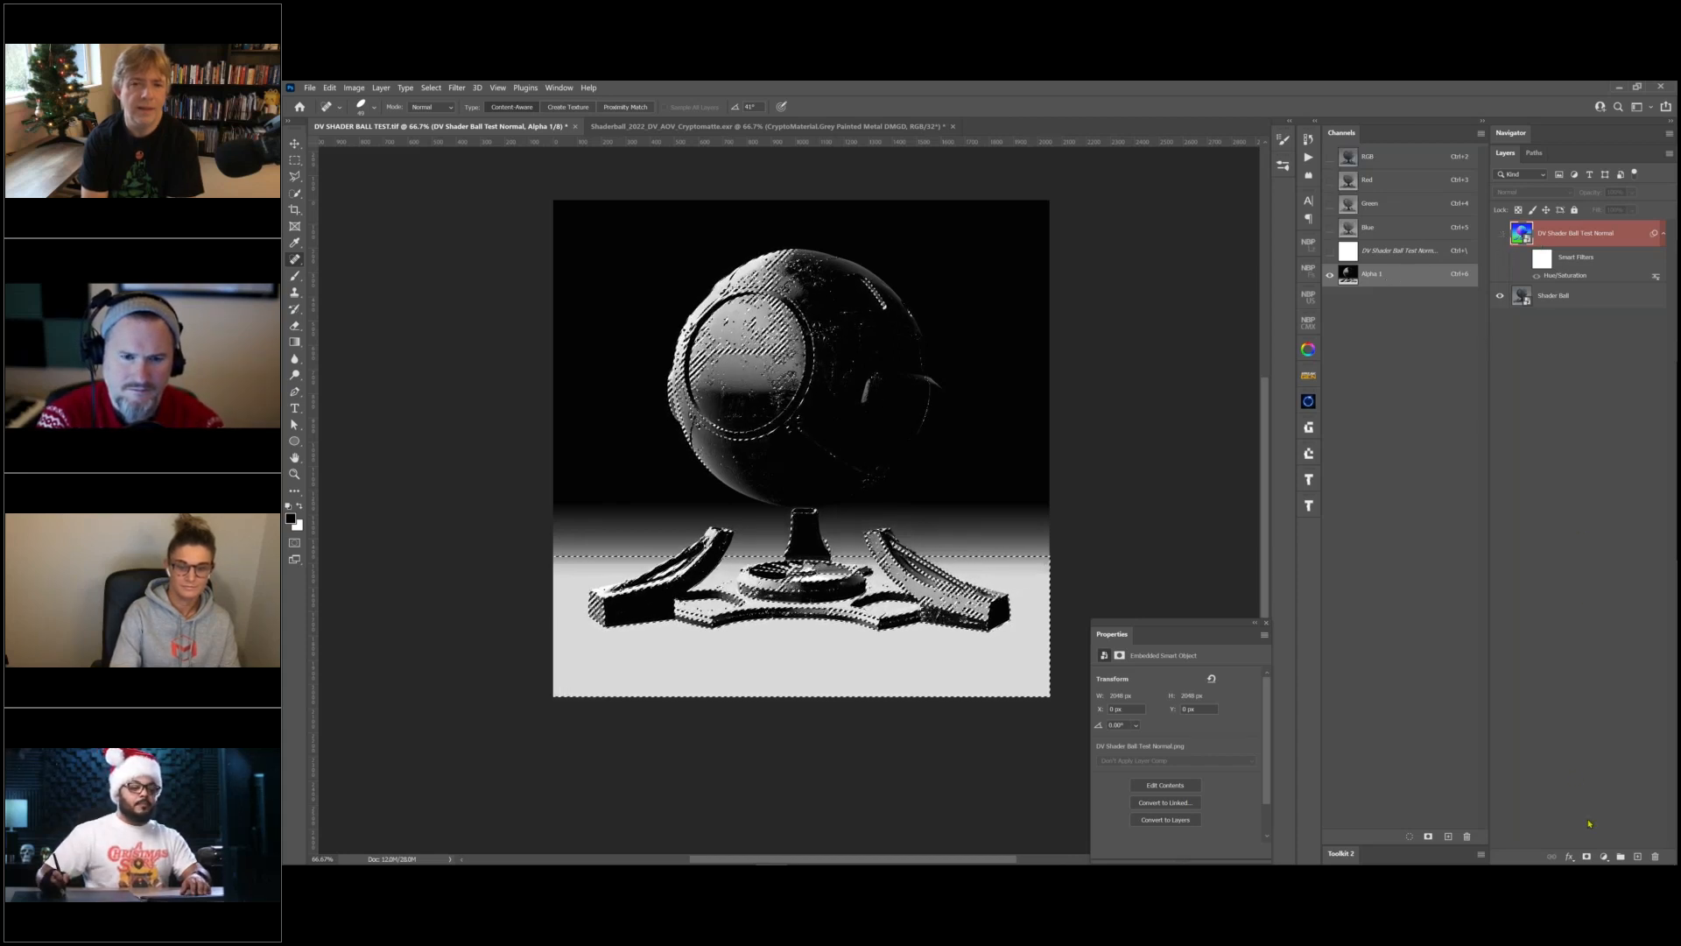
click(1604, 857)
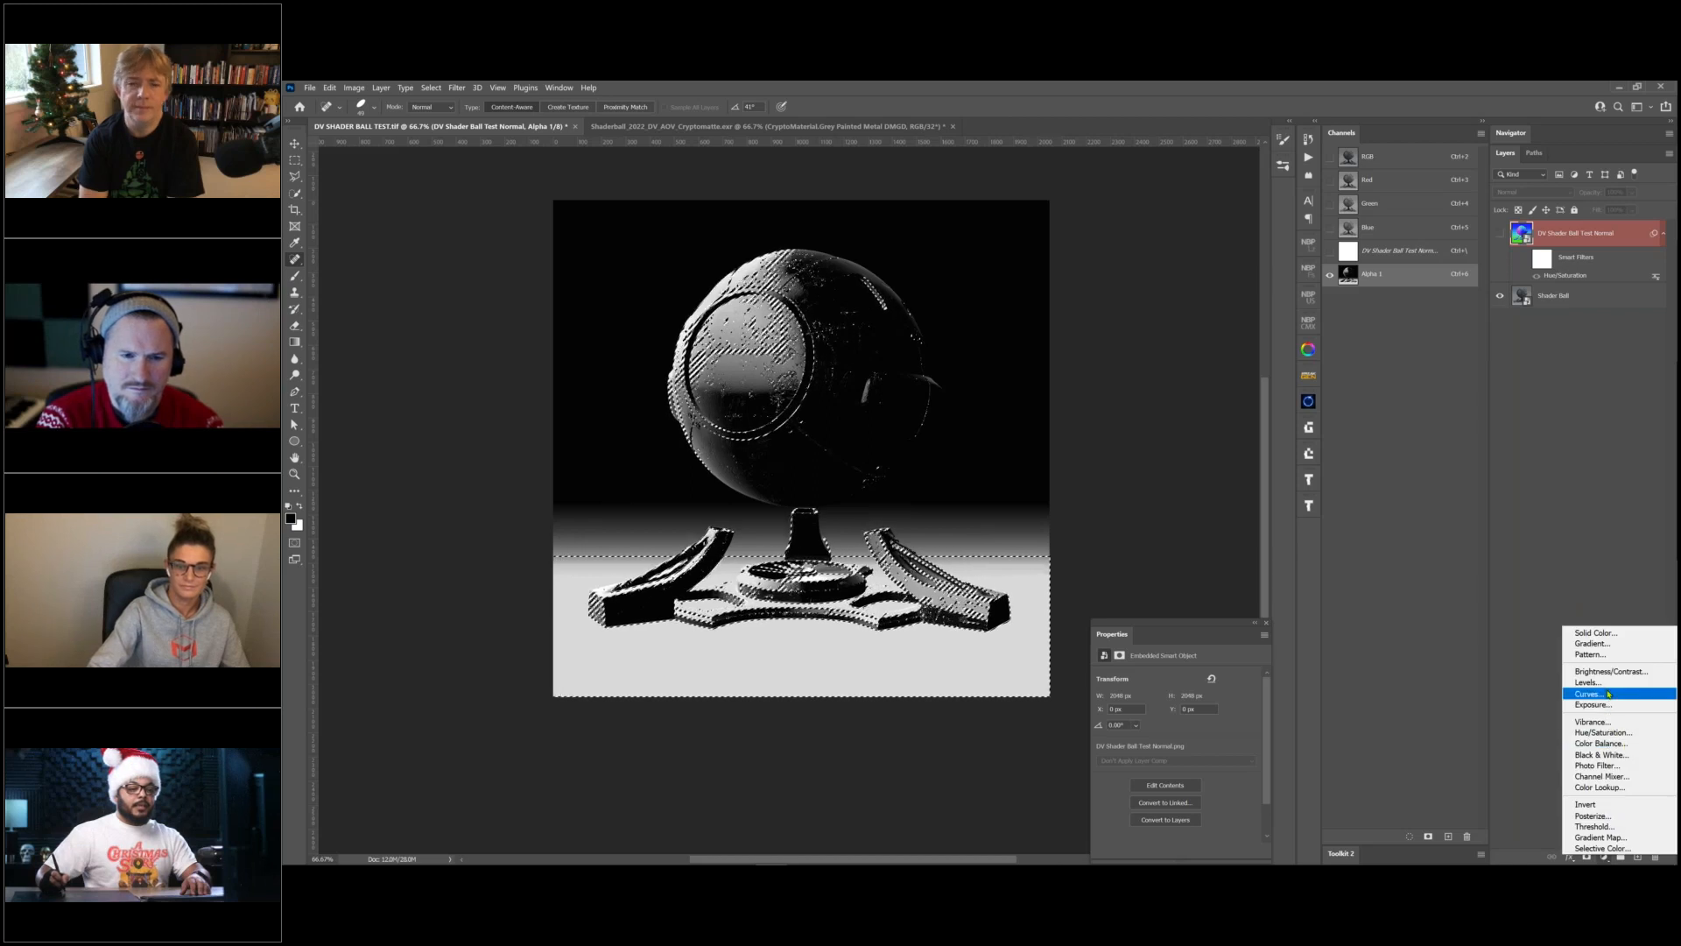
click(1576, 687)
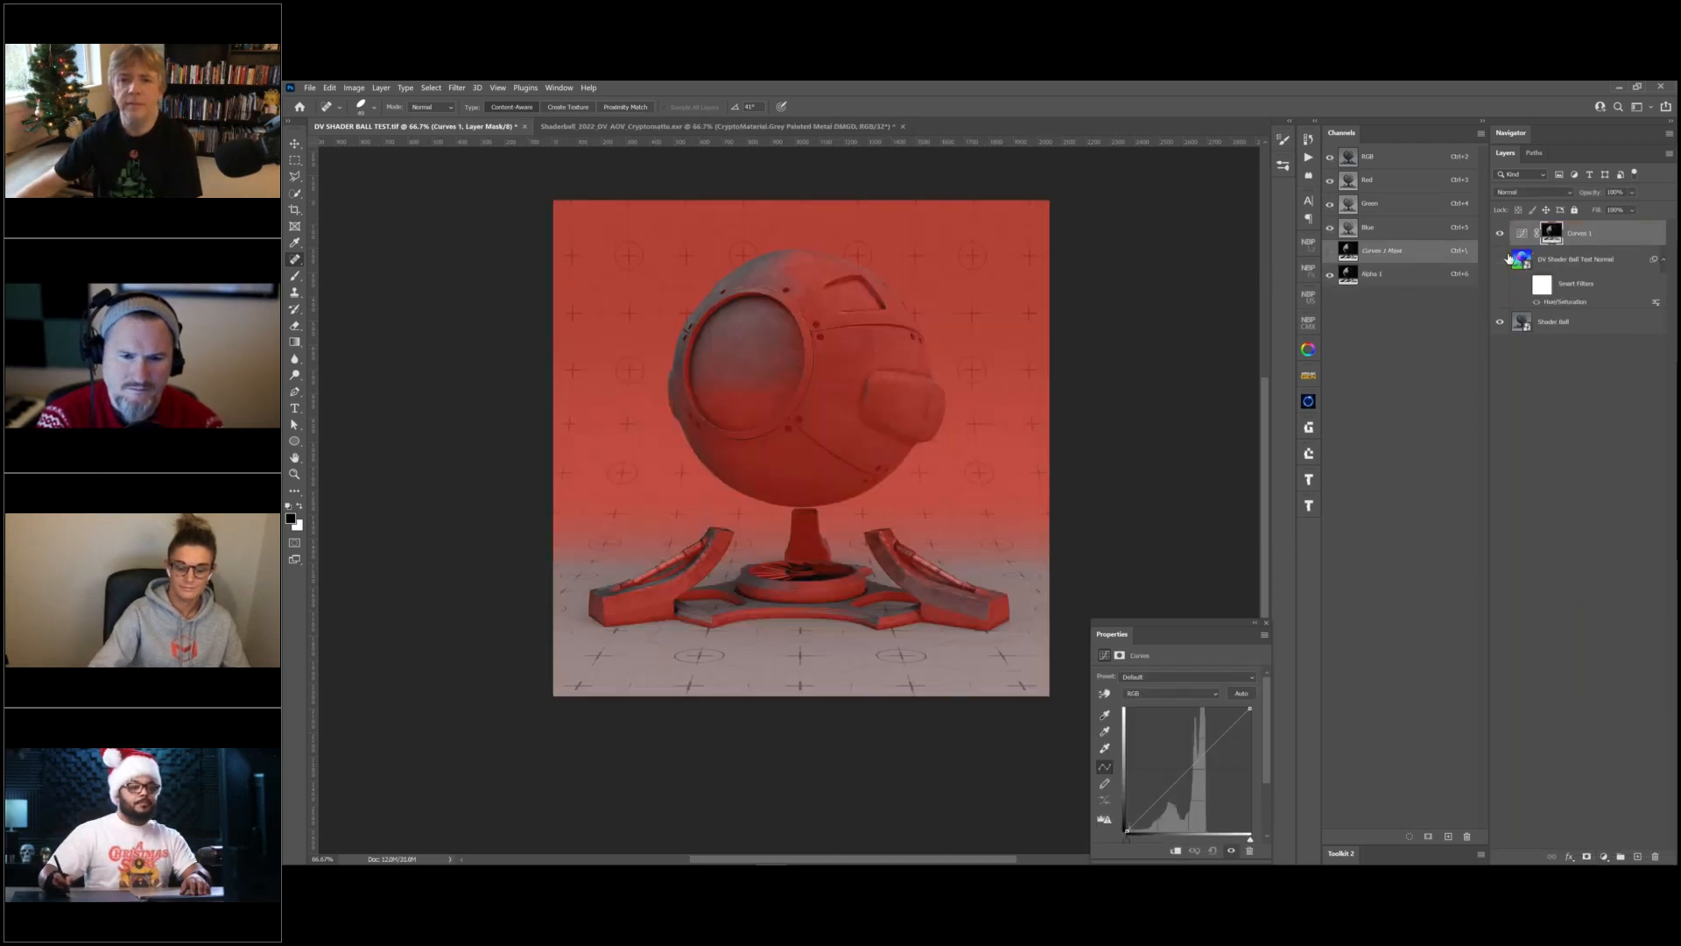
click(1521, 235)
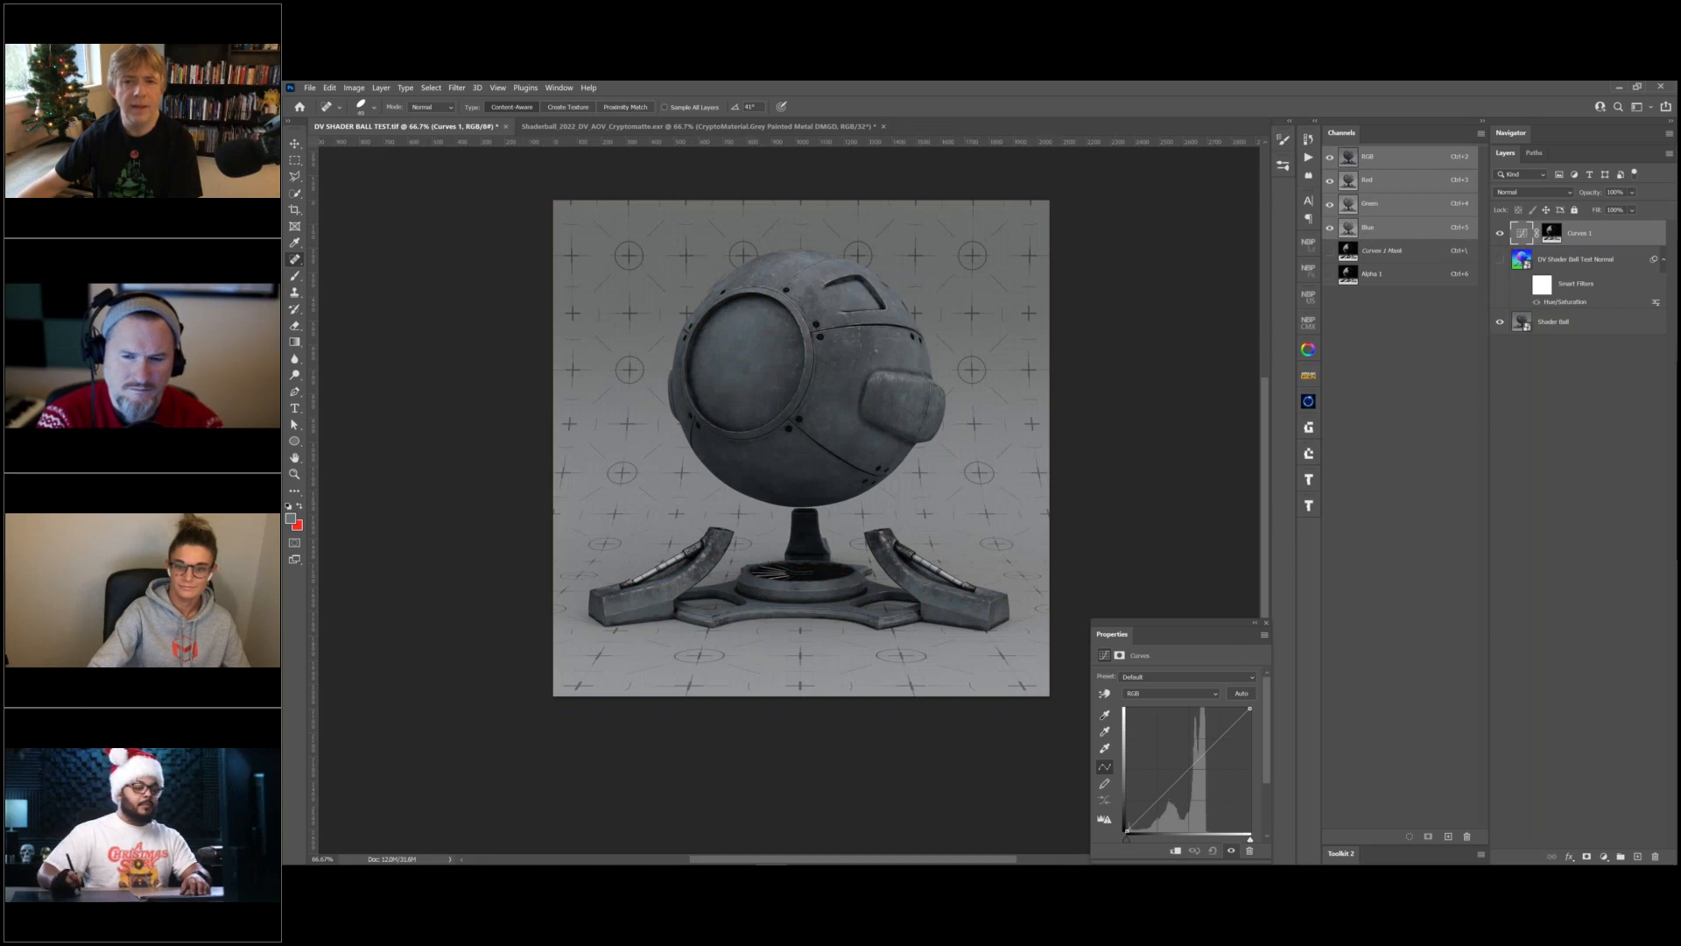
Raise the midtones of the Curves adjustment to strongly brighten the masked side of the shader ball.
drag(1197, 619, 1193, 373)
drag(1194, 512, 1169, 489)
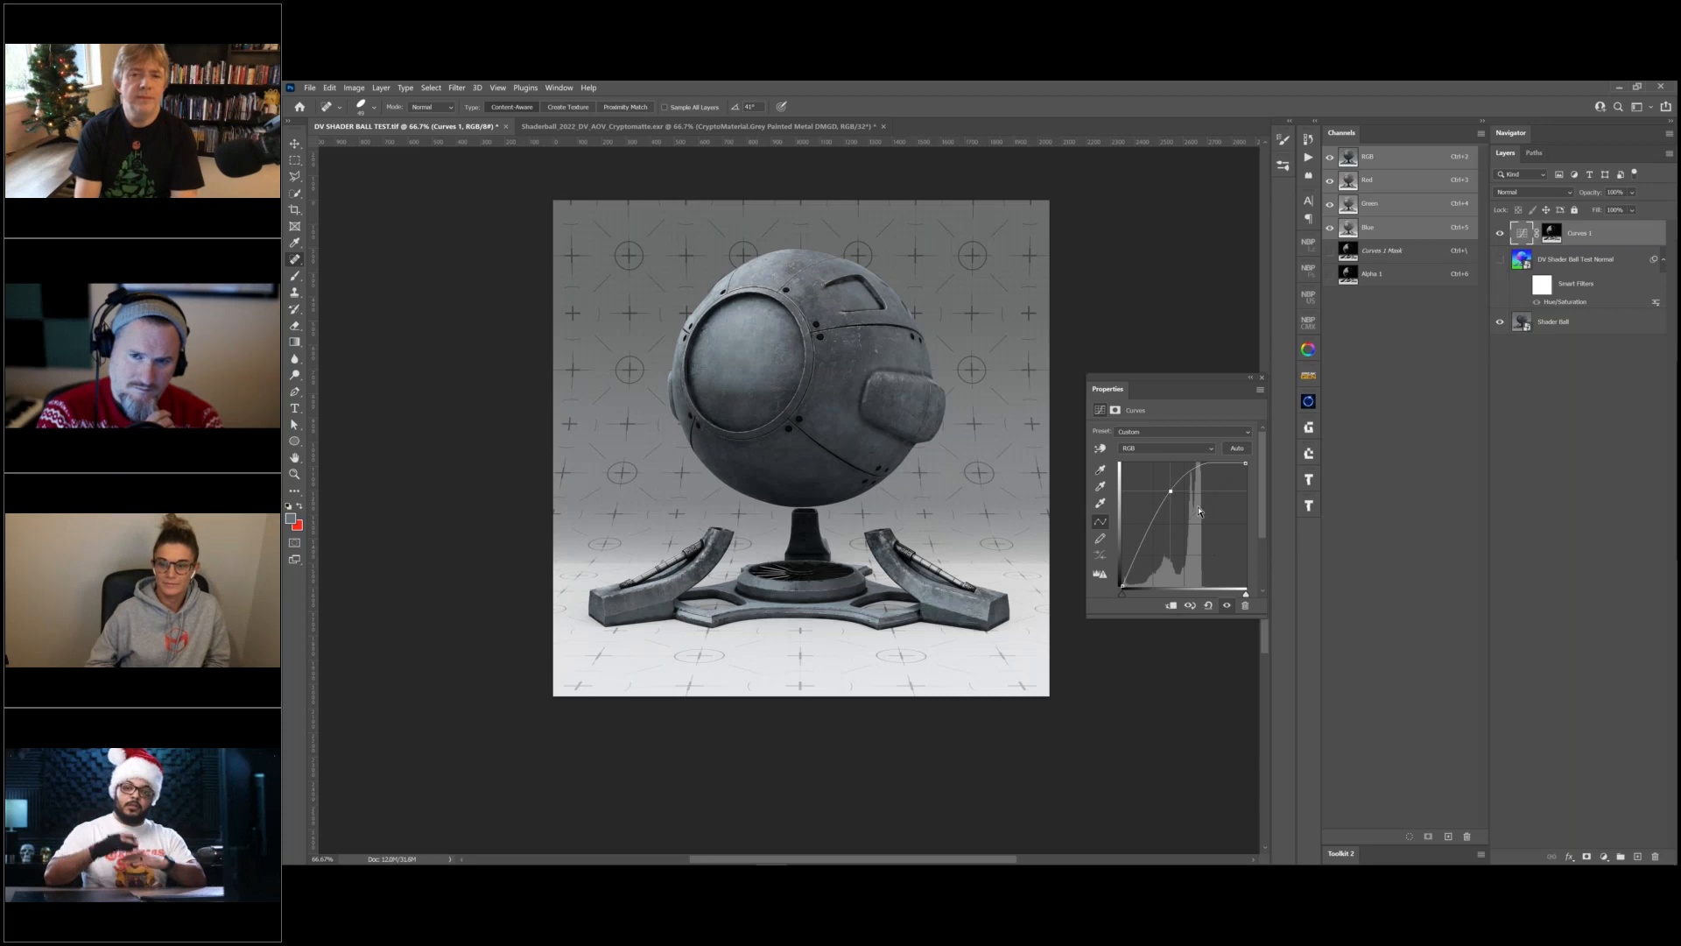
click(1216, 338)
key(Return)
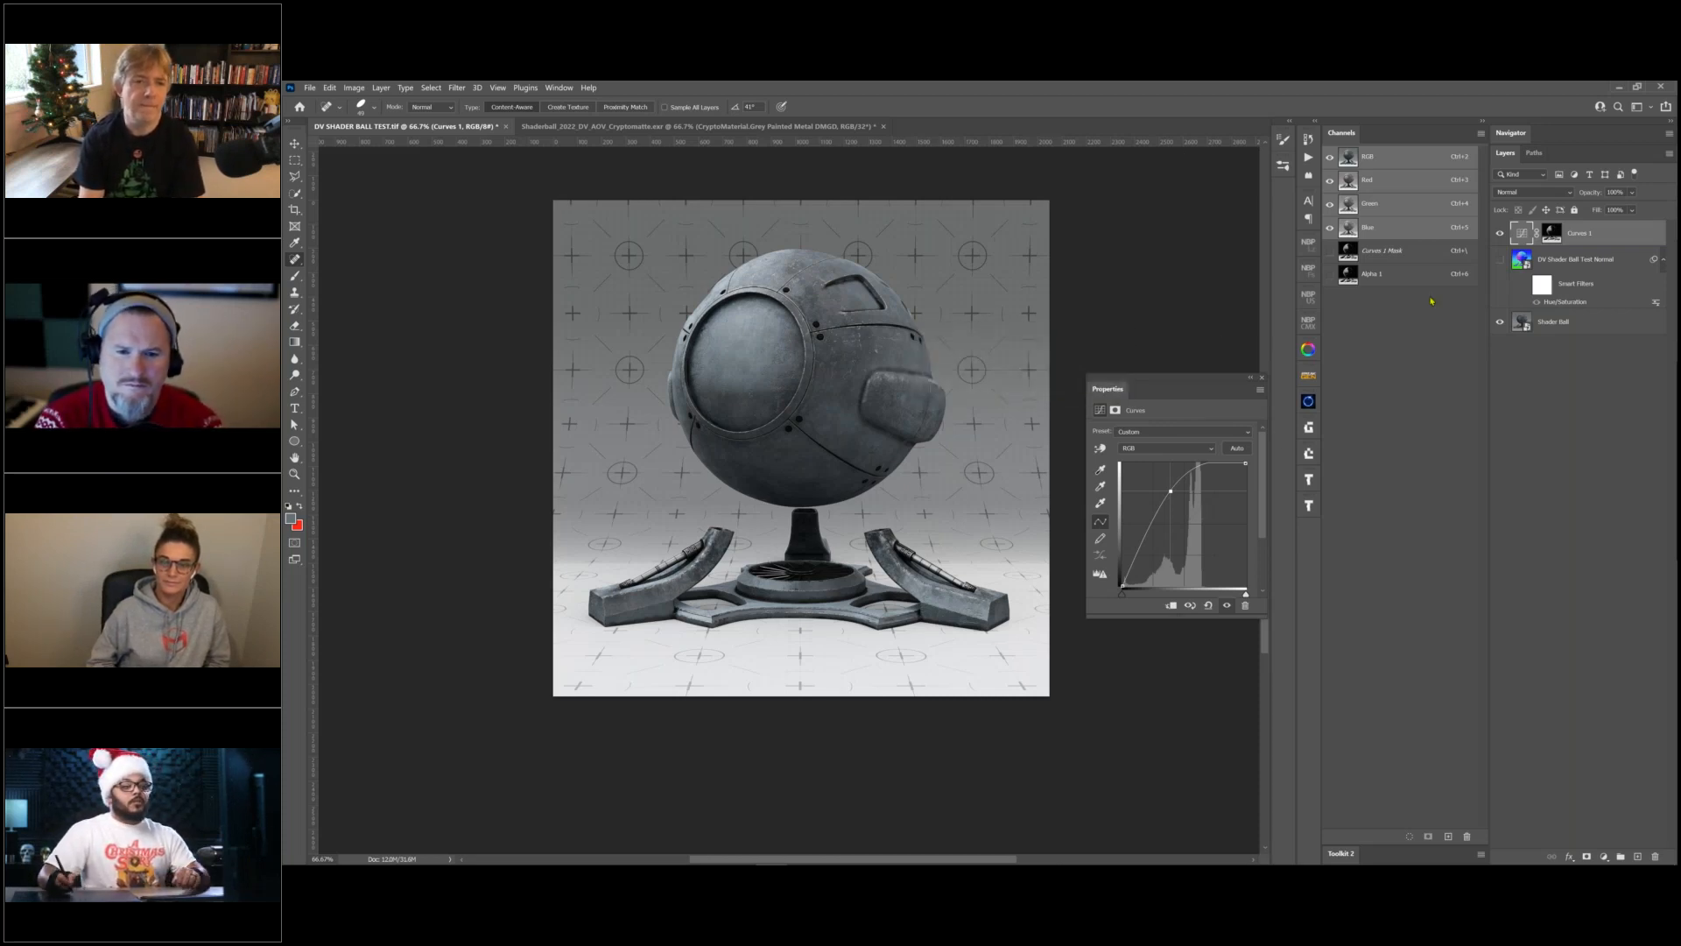
Show the normal layer with the Curves adjustment hidden, and save its Green channel as a new alpha channel.
click(1499, 259)
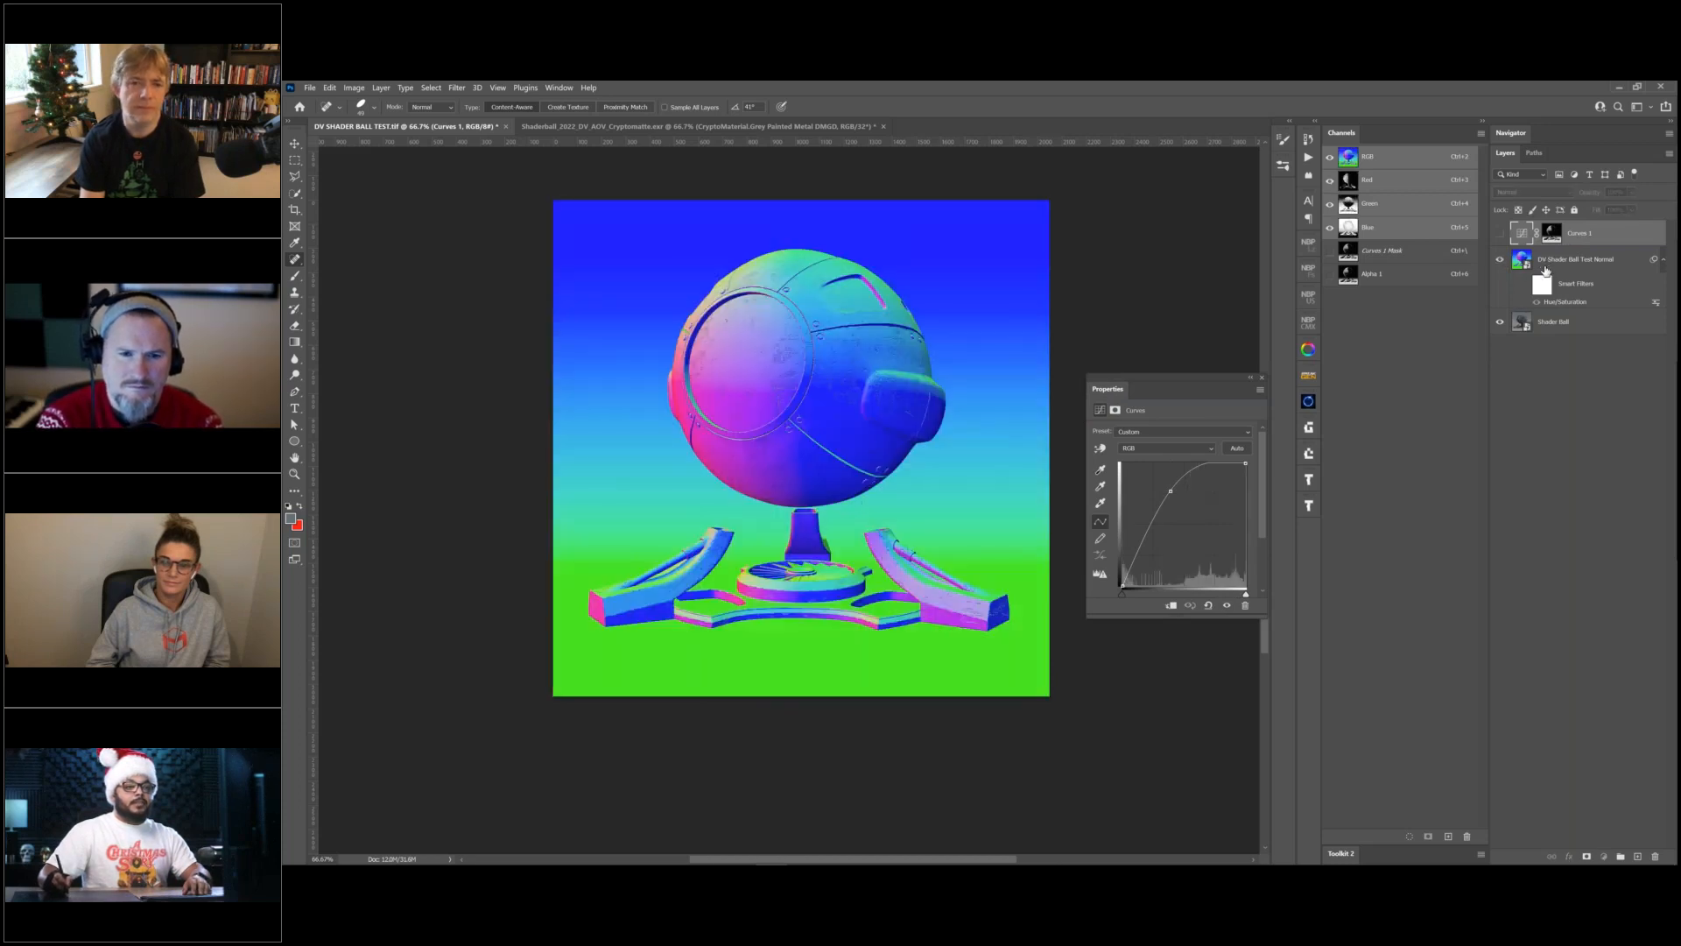
click(1518, 266)
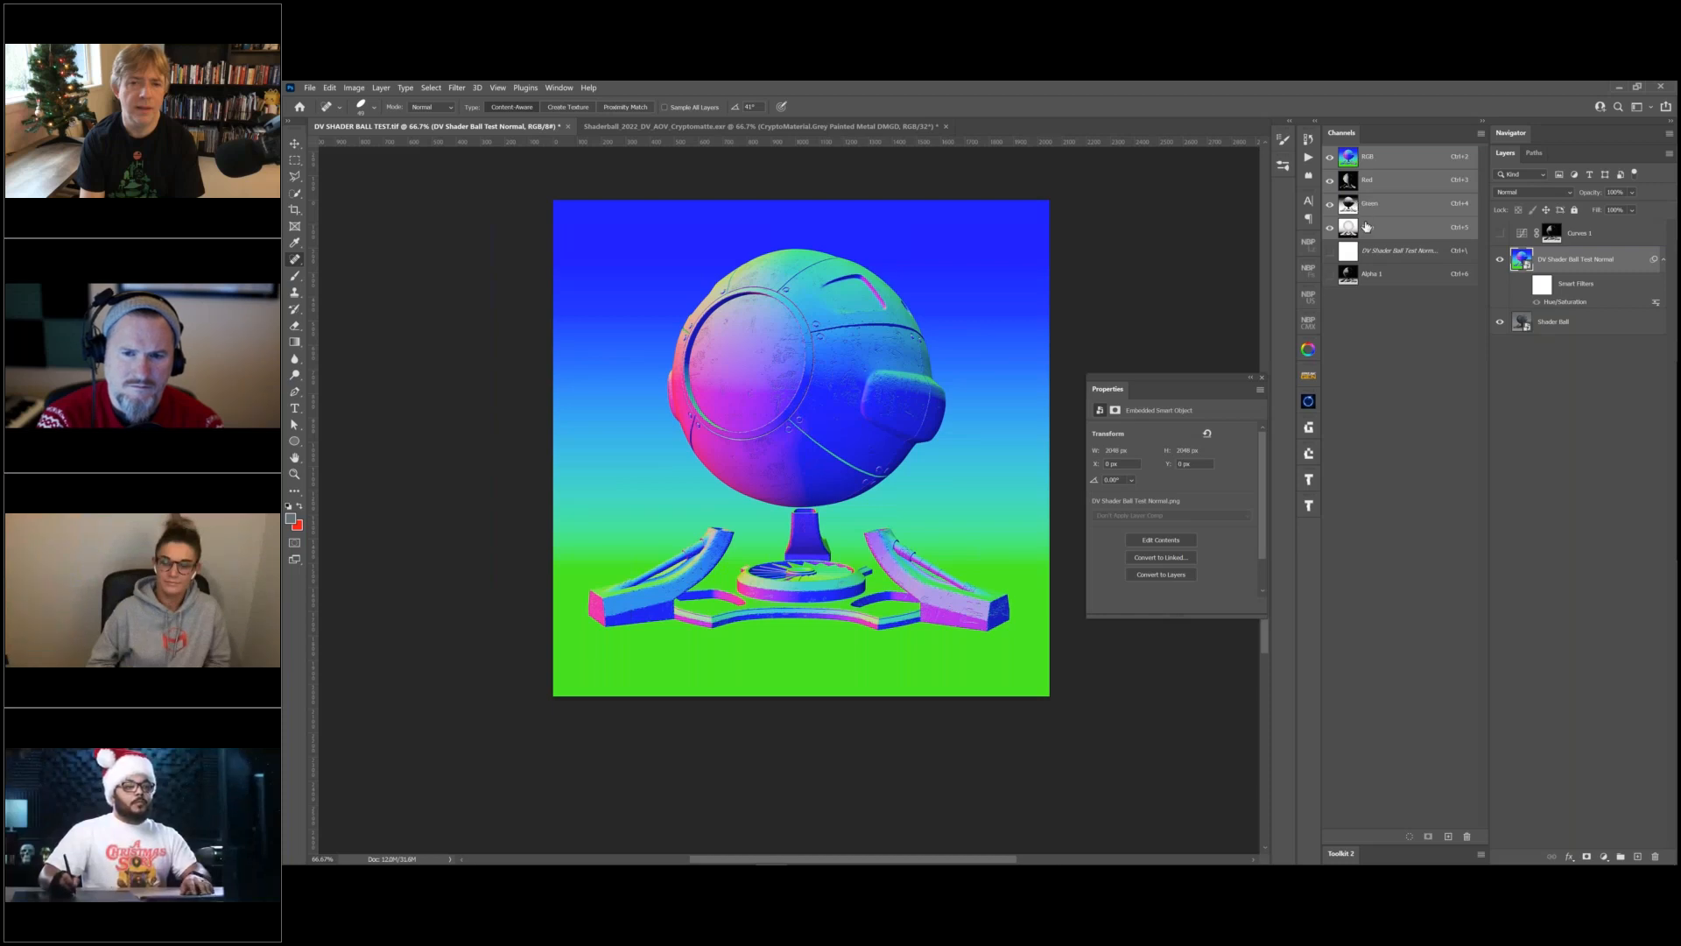
key(ctrl+4)
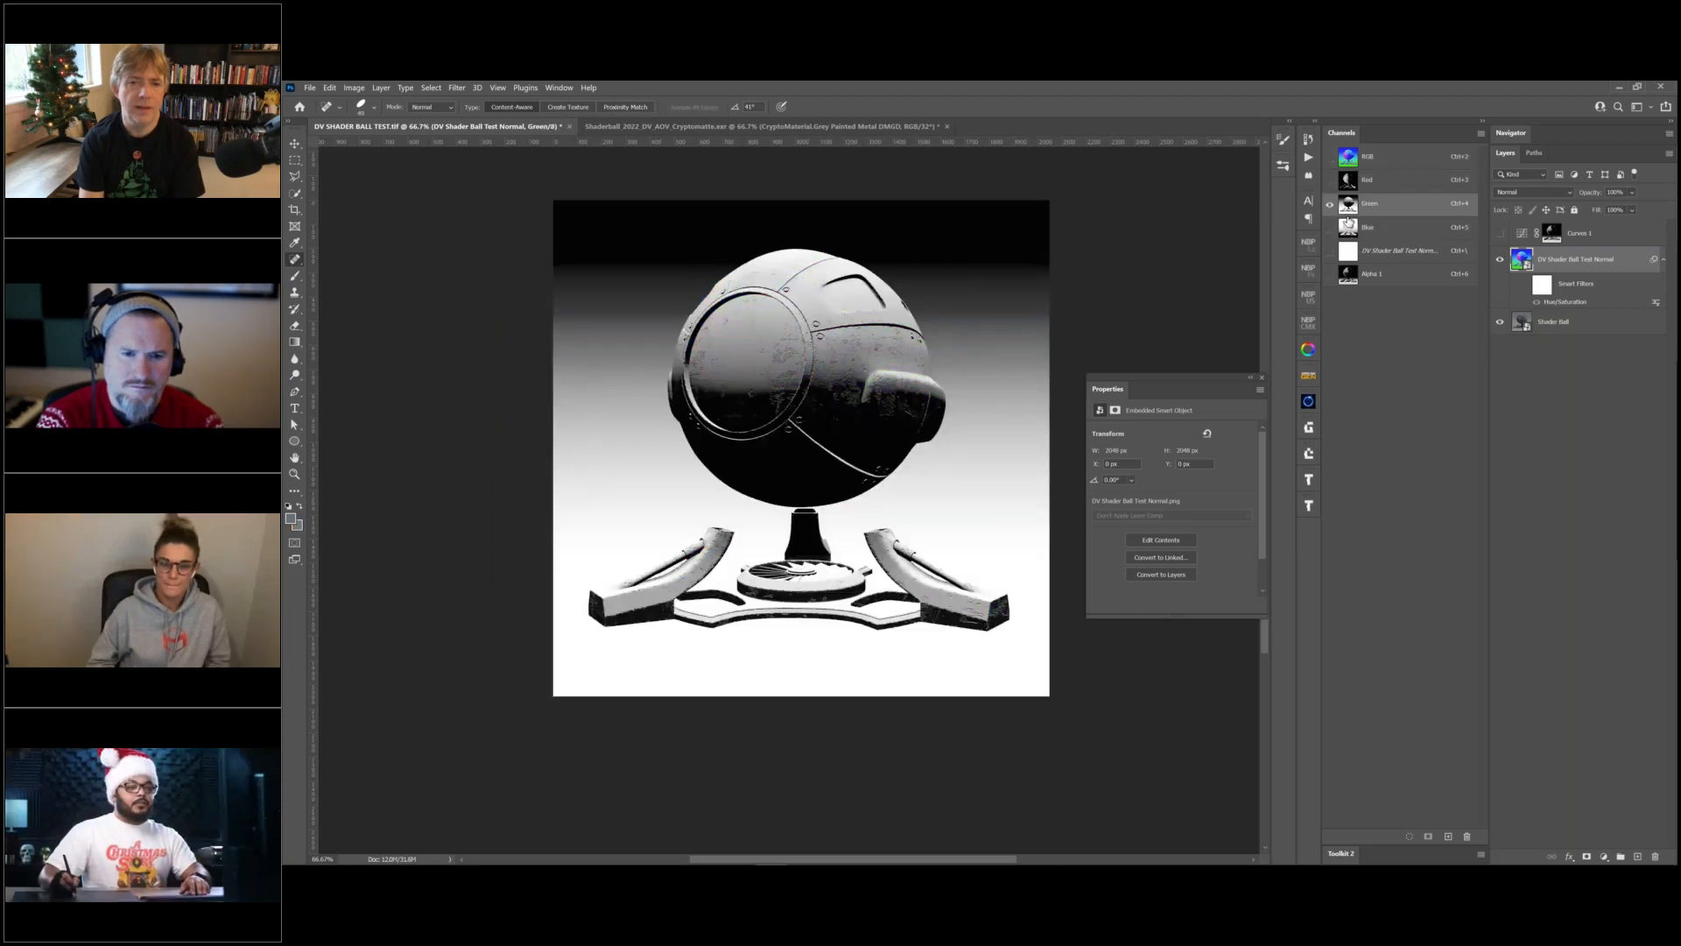
ctrl+click(1348, 210)
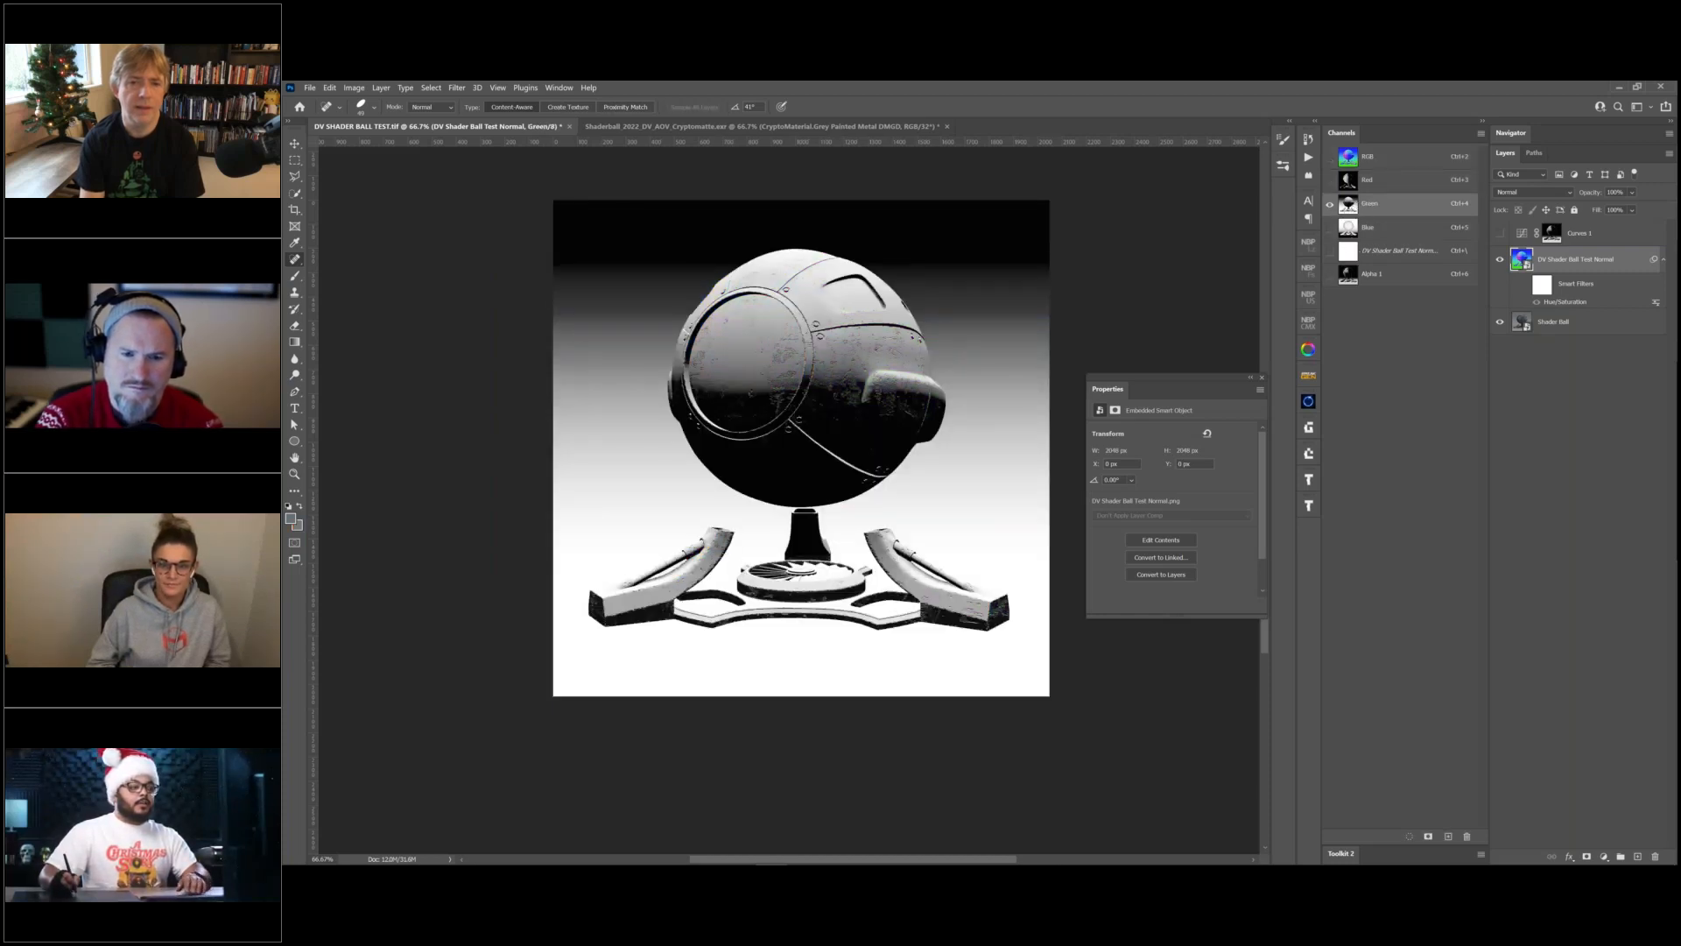
click(1428, 836)
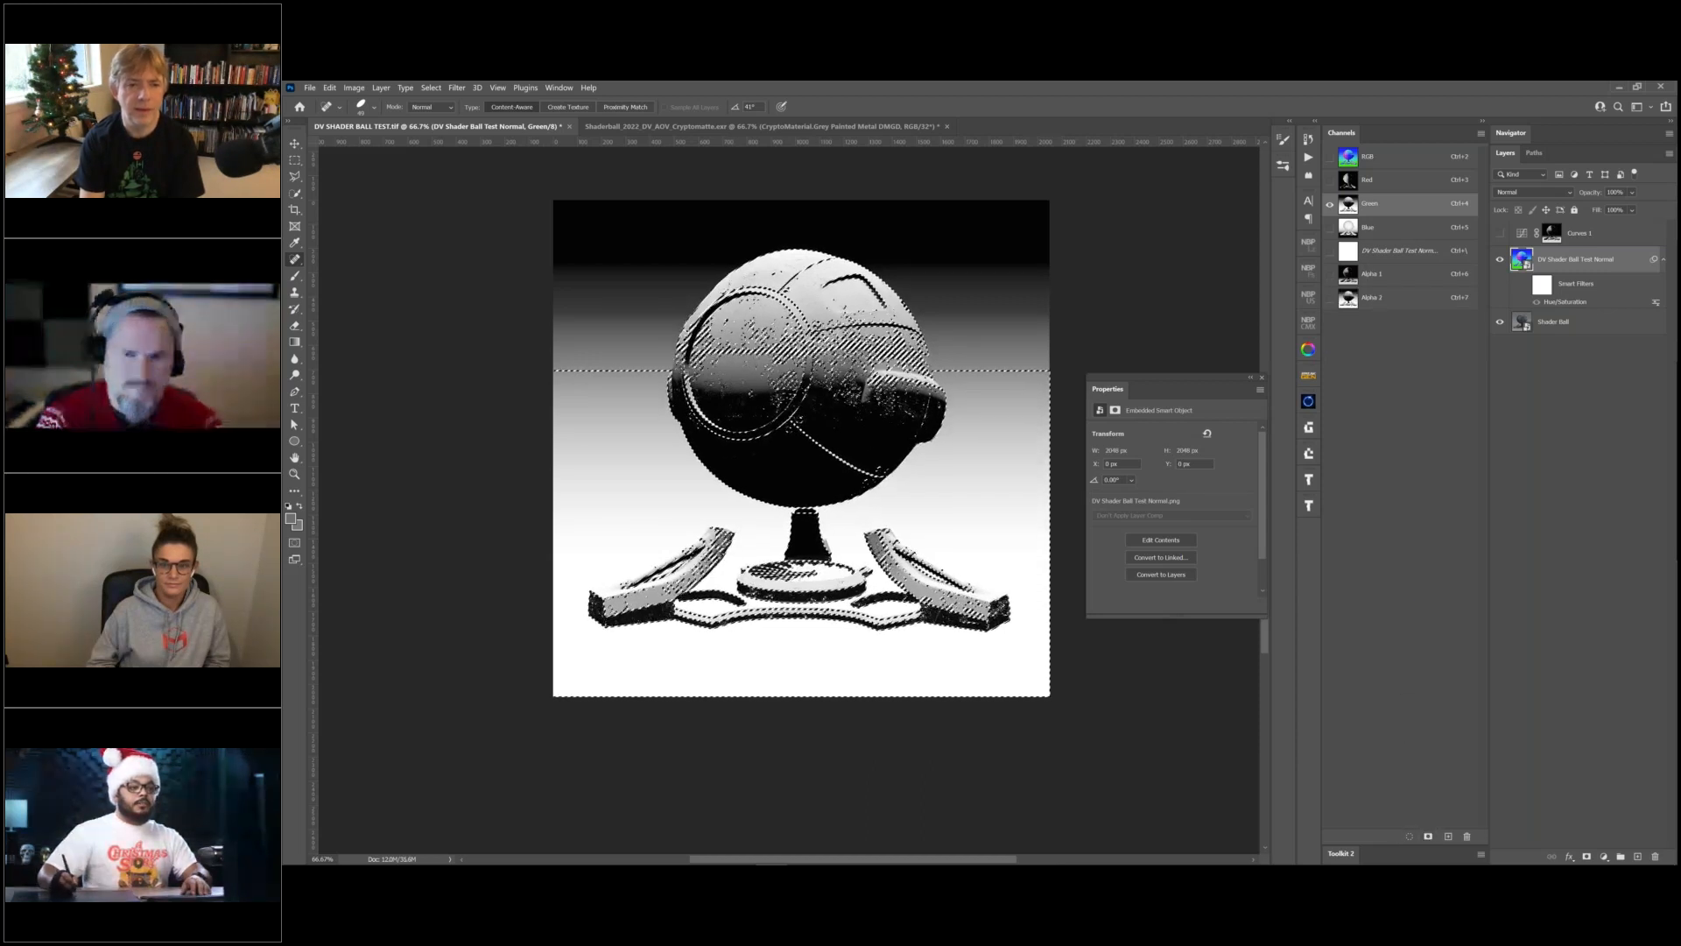
click(1366, 300)
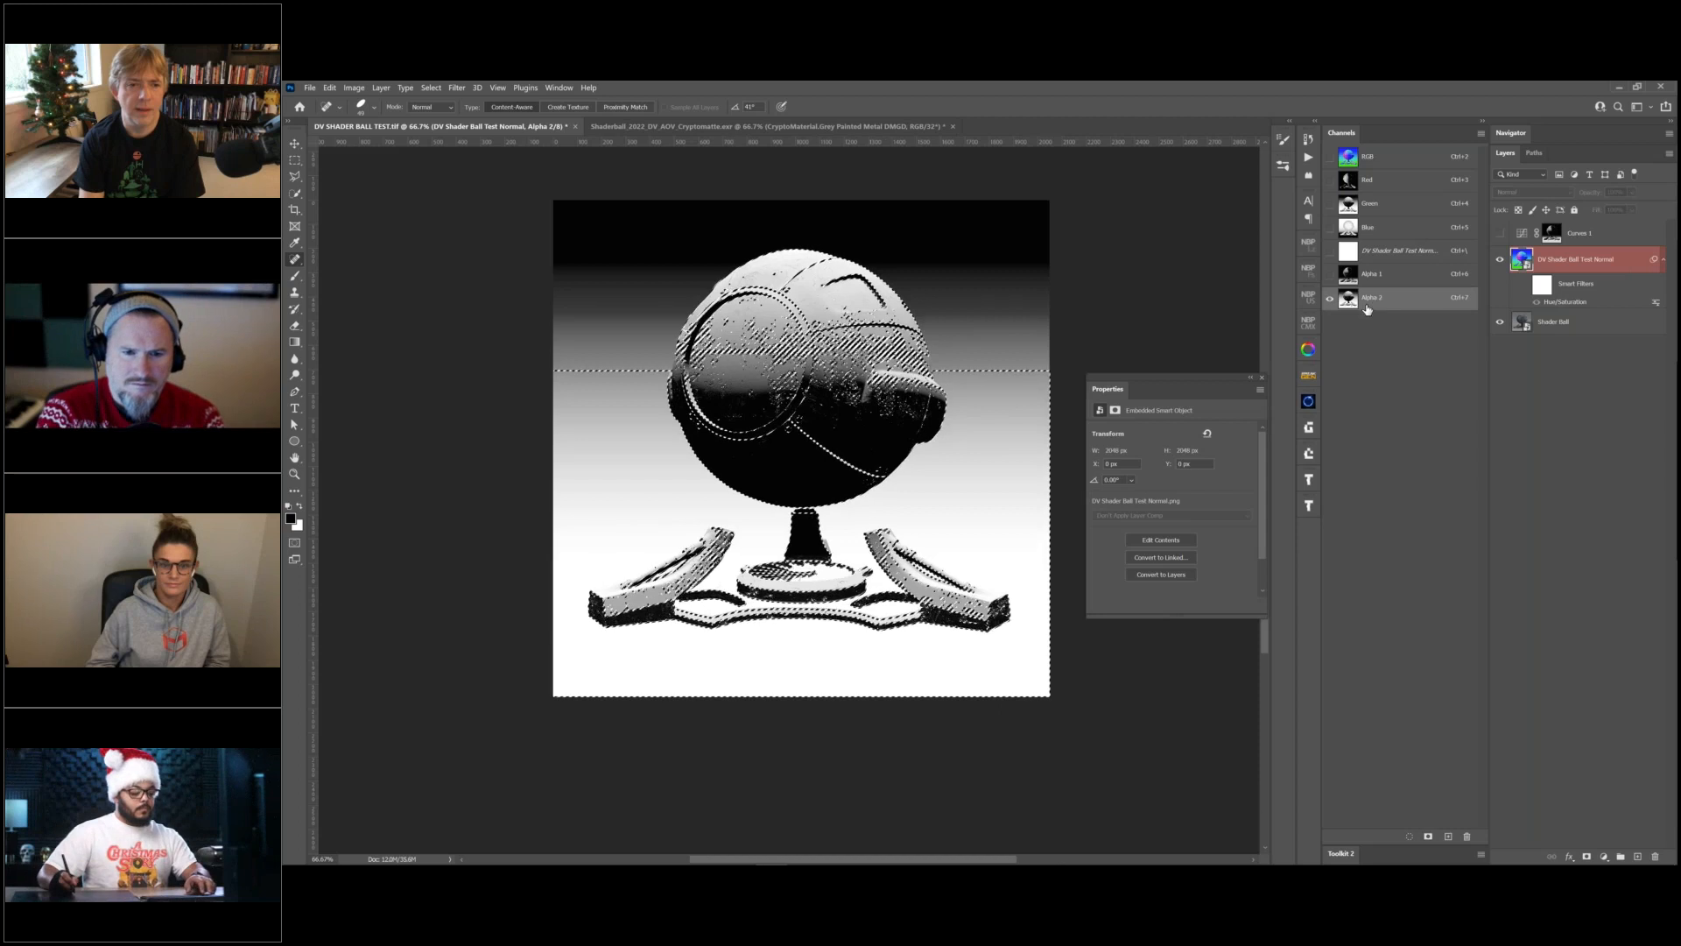
key(ctrl+d)
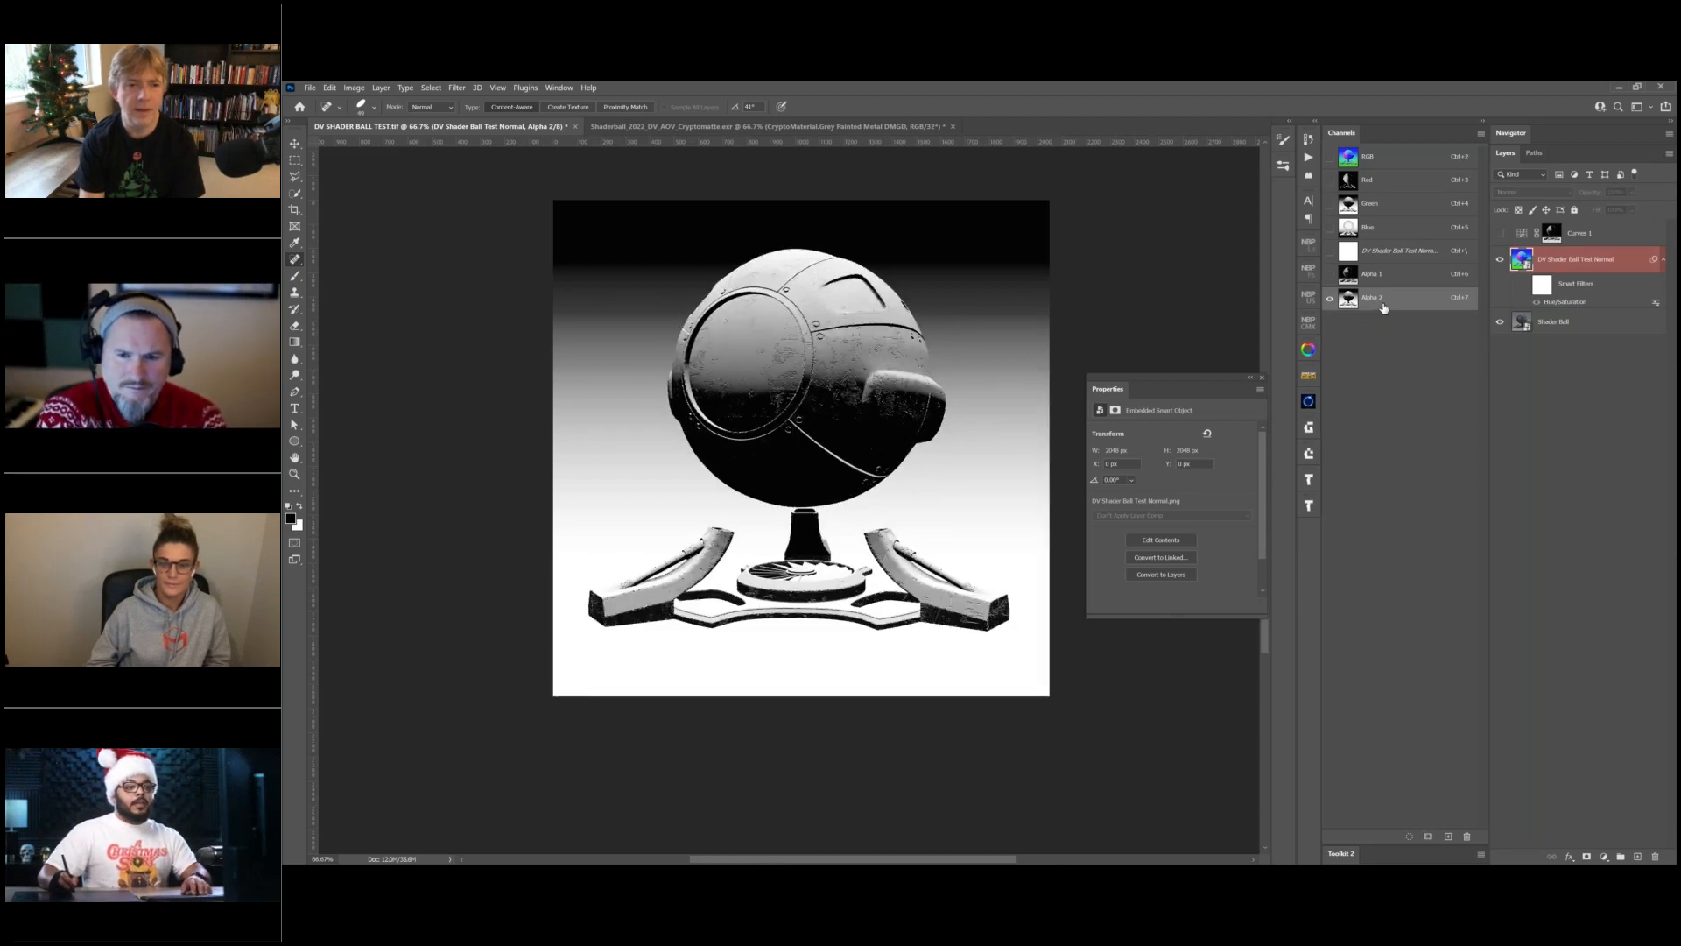
Duplicate the Alpha 2 channel, invert the copy, and compare it with the original.
drag(1374, 307, 1448, 838)
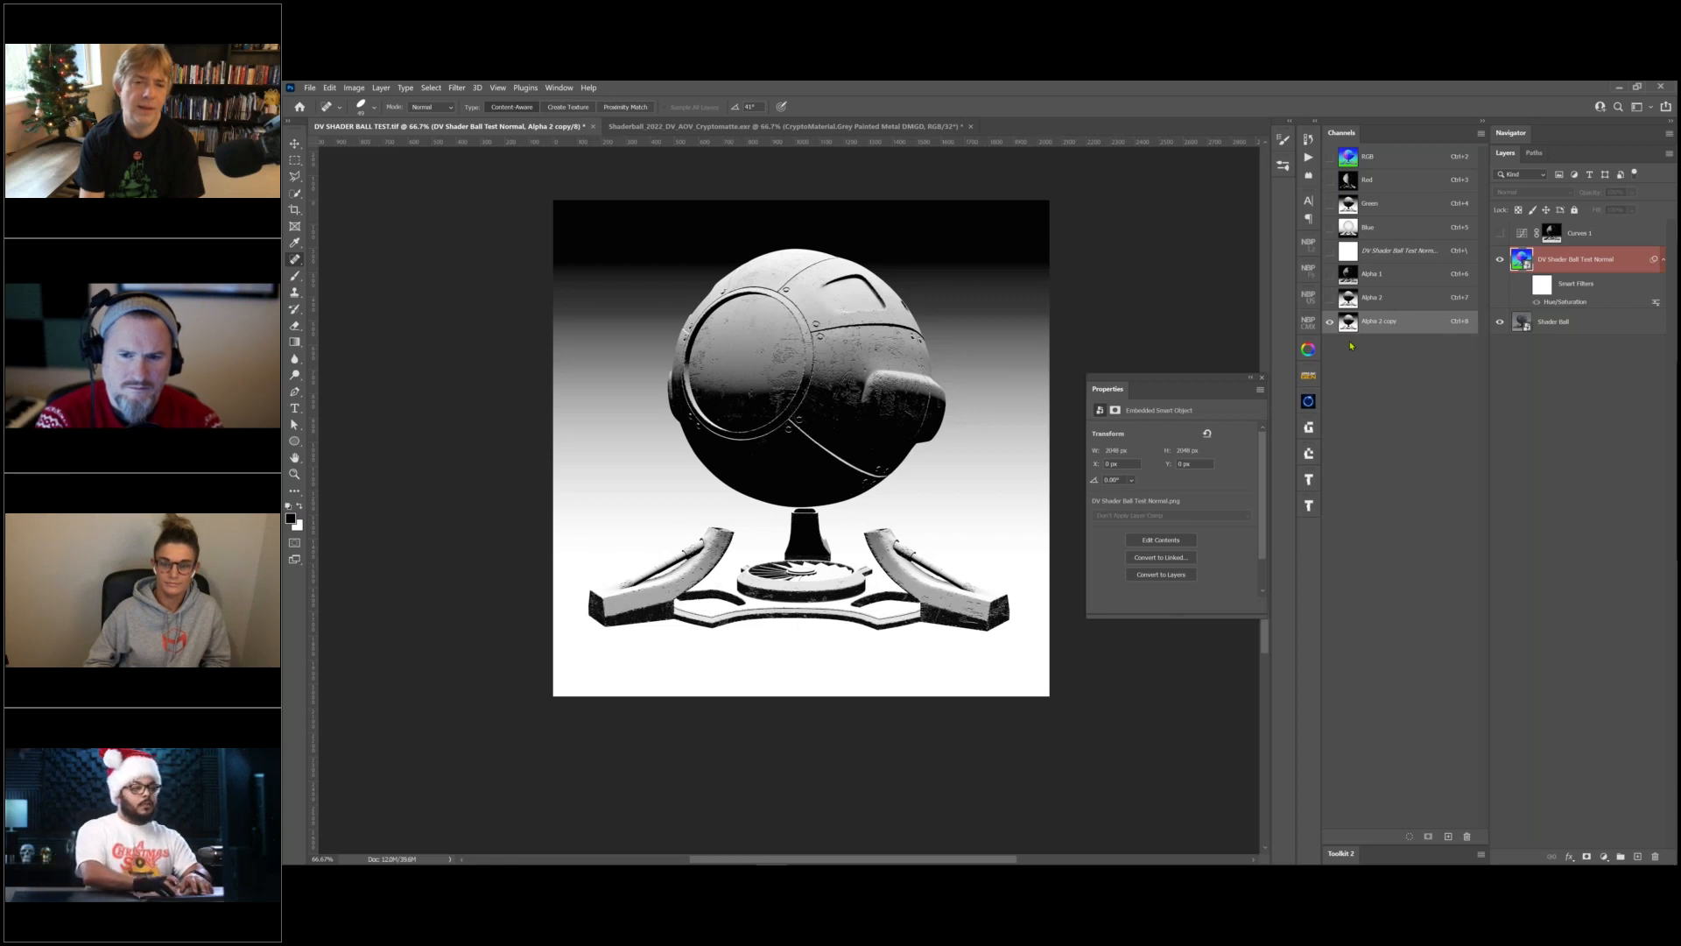
key(ctrl+i)
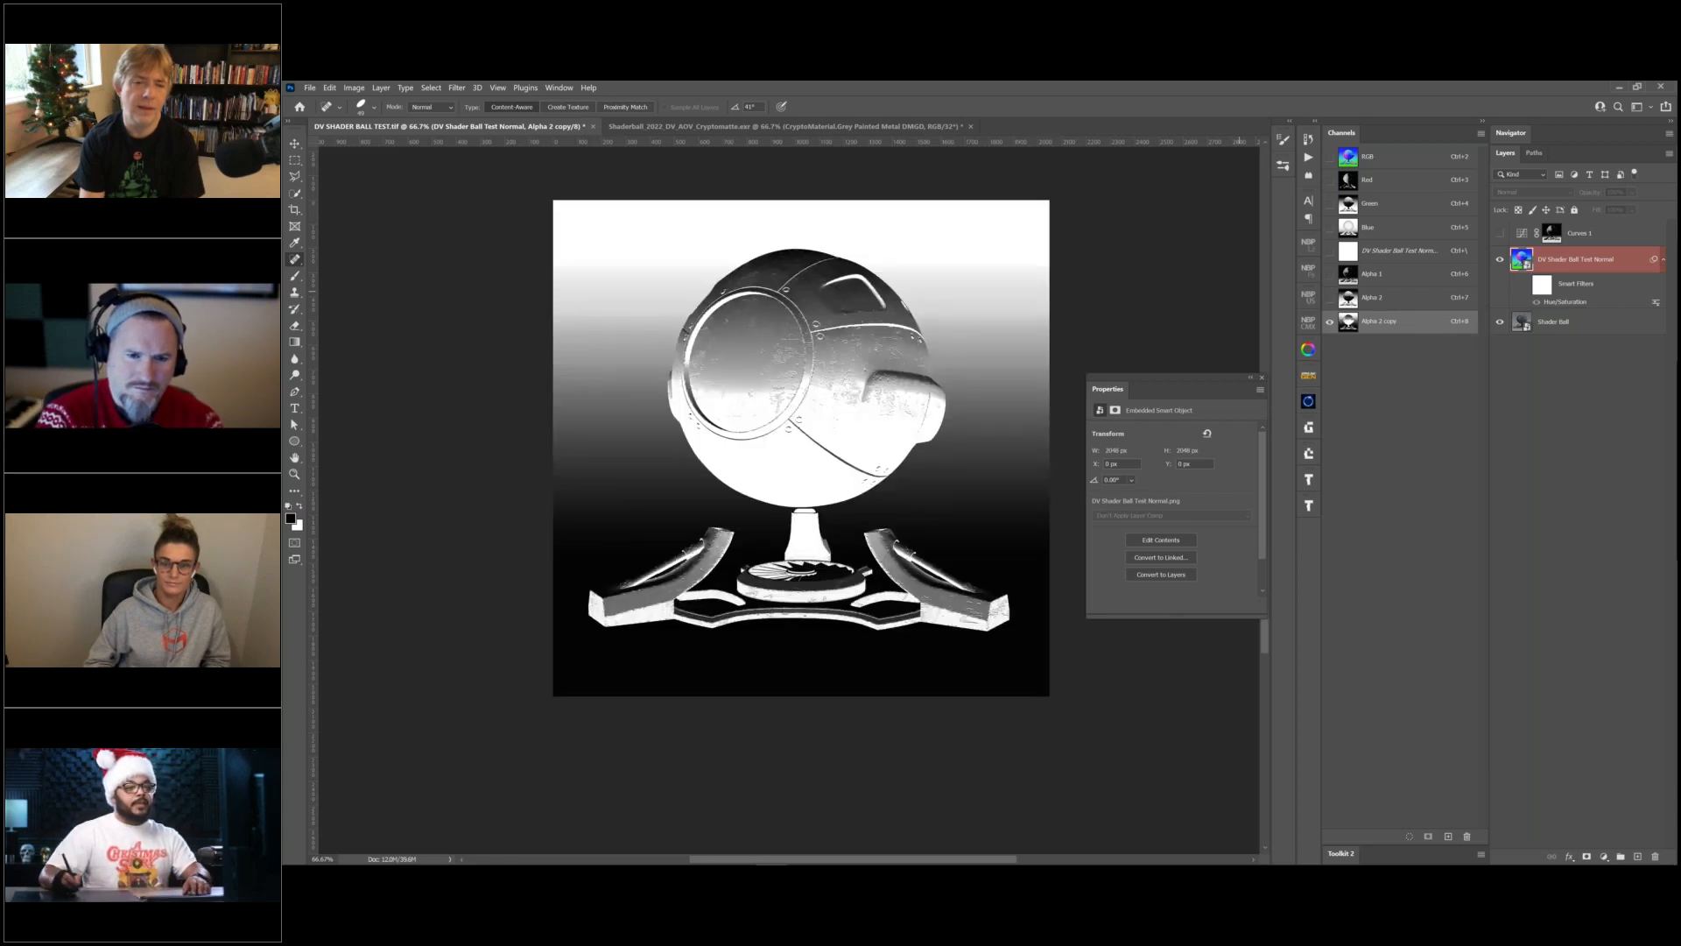
click(1377, 305)
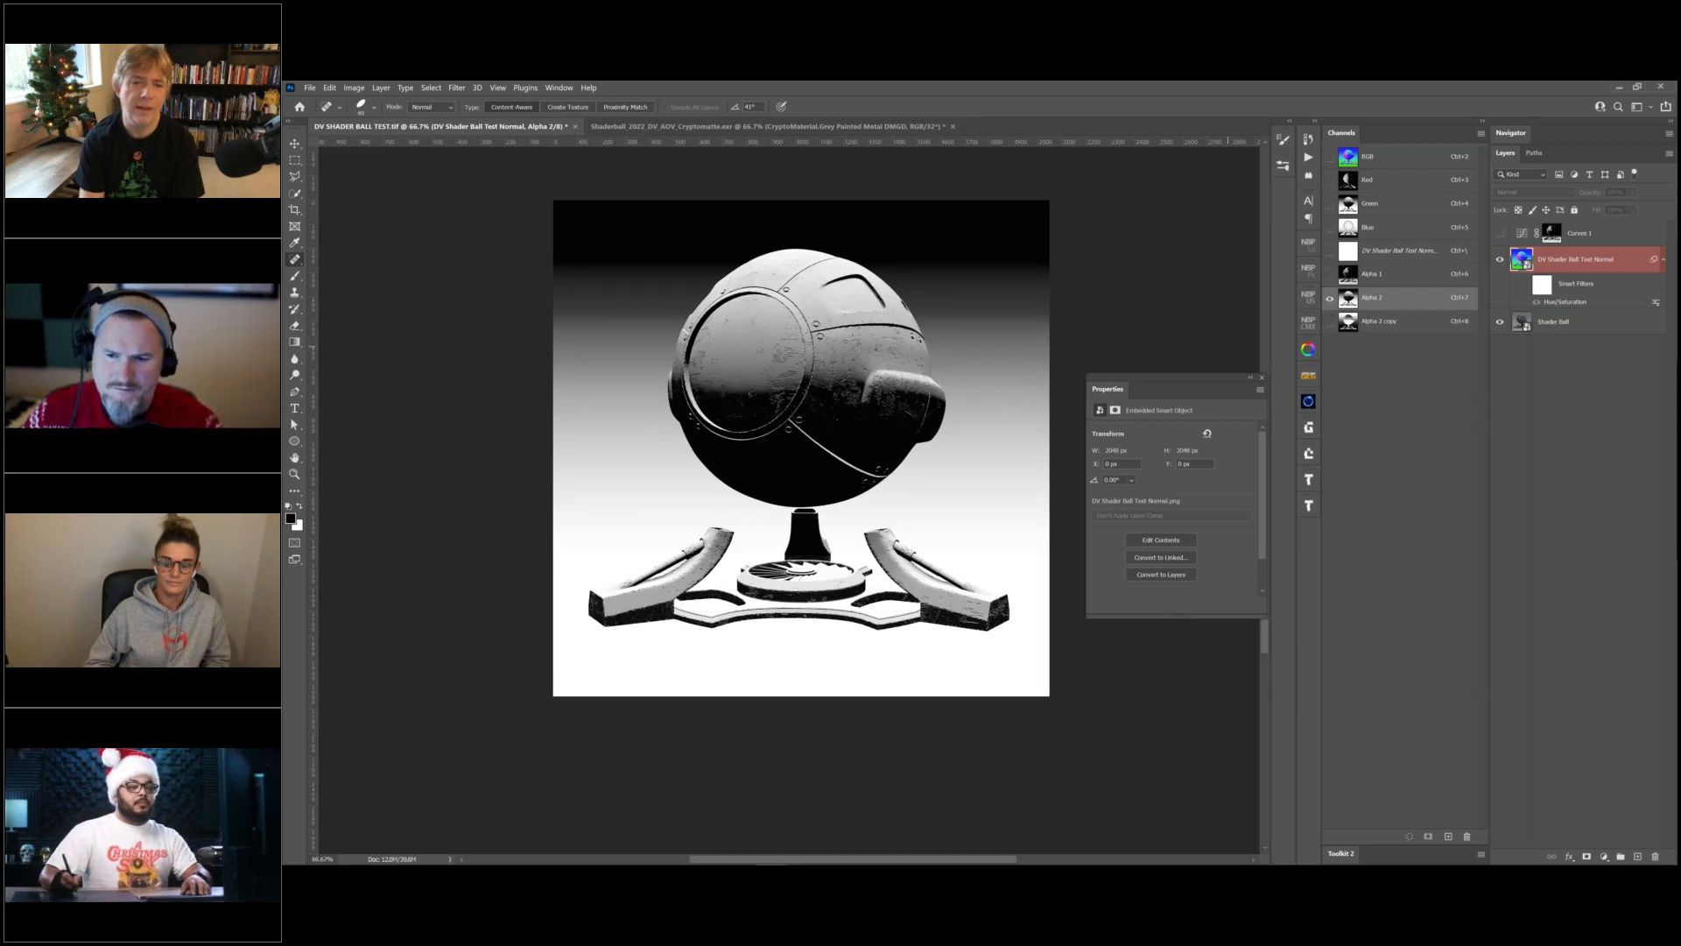
click(1362, 323)
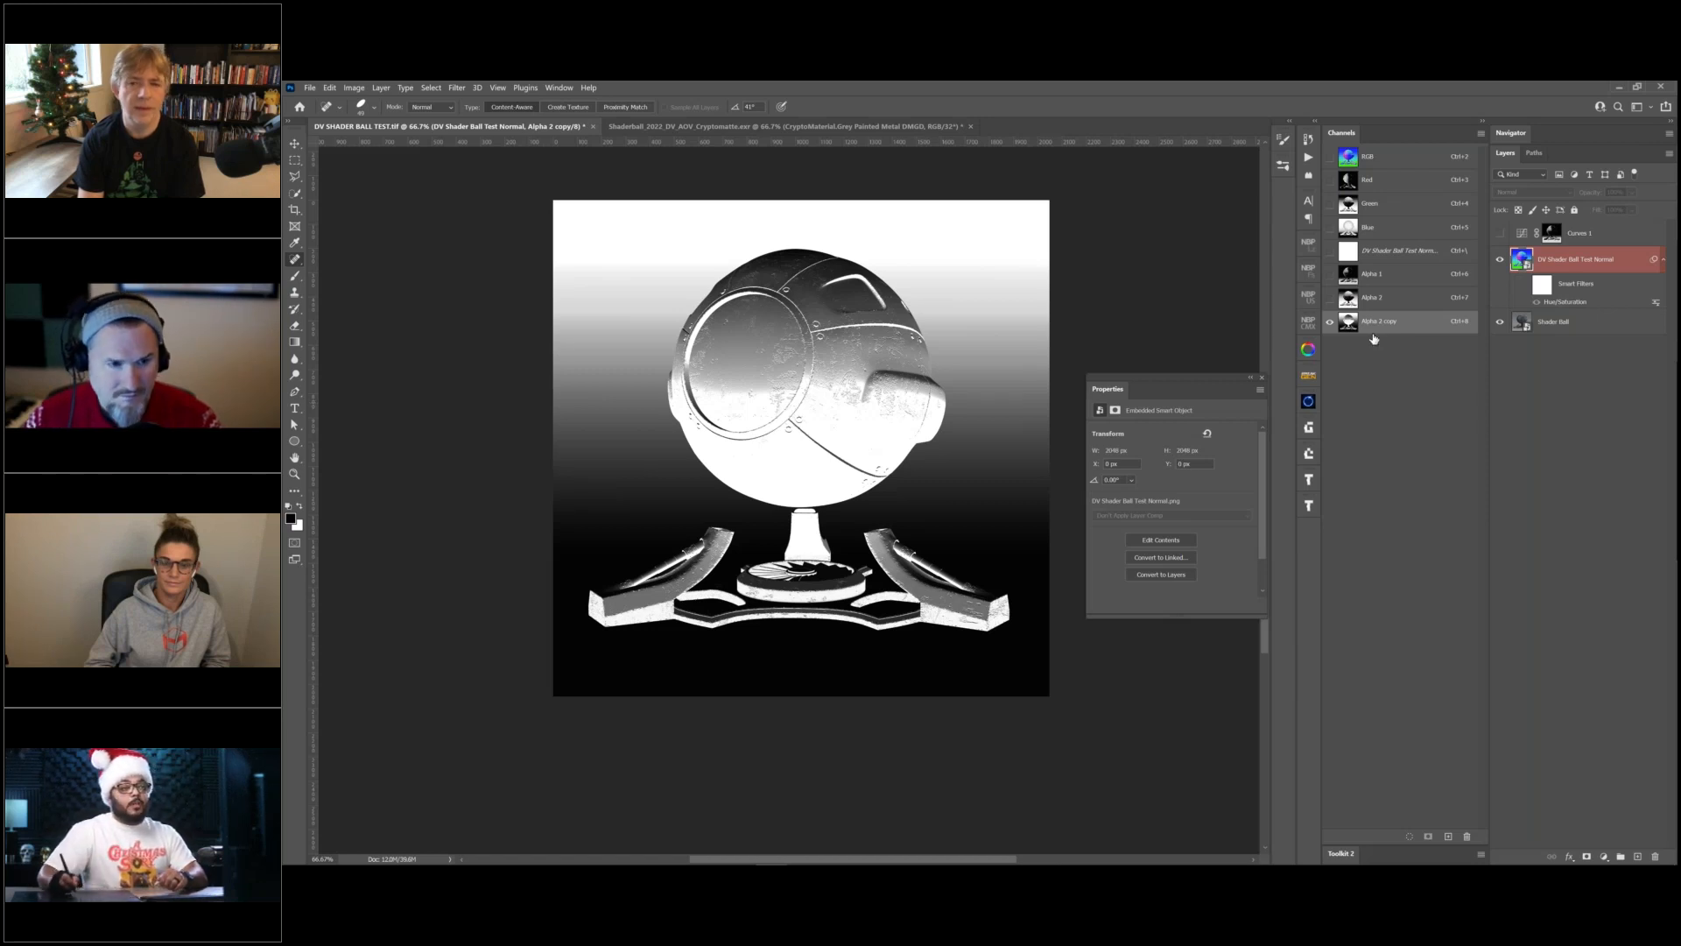
Rename the Alpha 2 channel as Y+ and its inverted copy as Y-.
double_click(1373, 298)
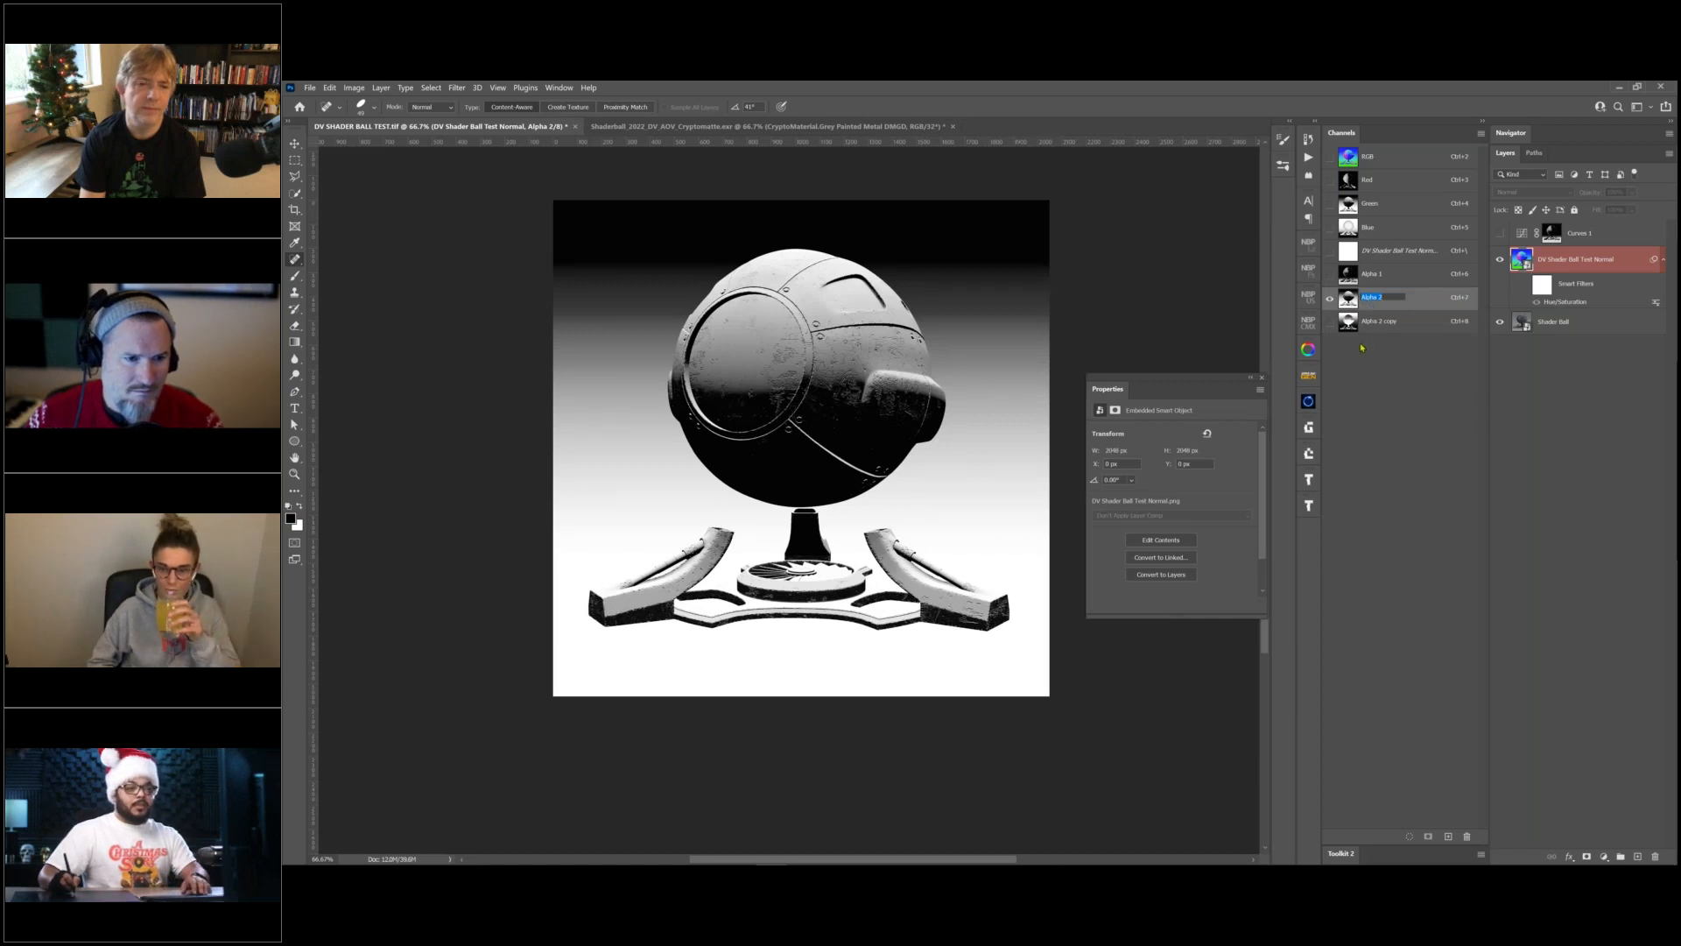
text(Y)
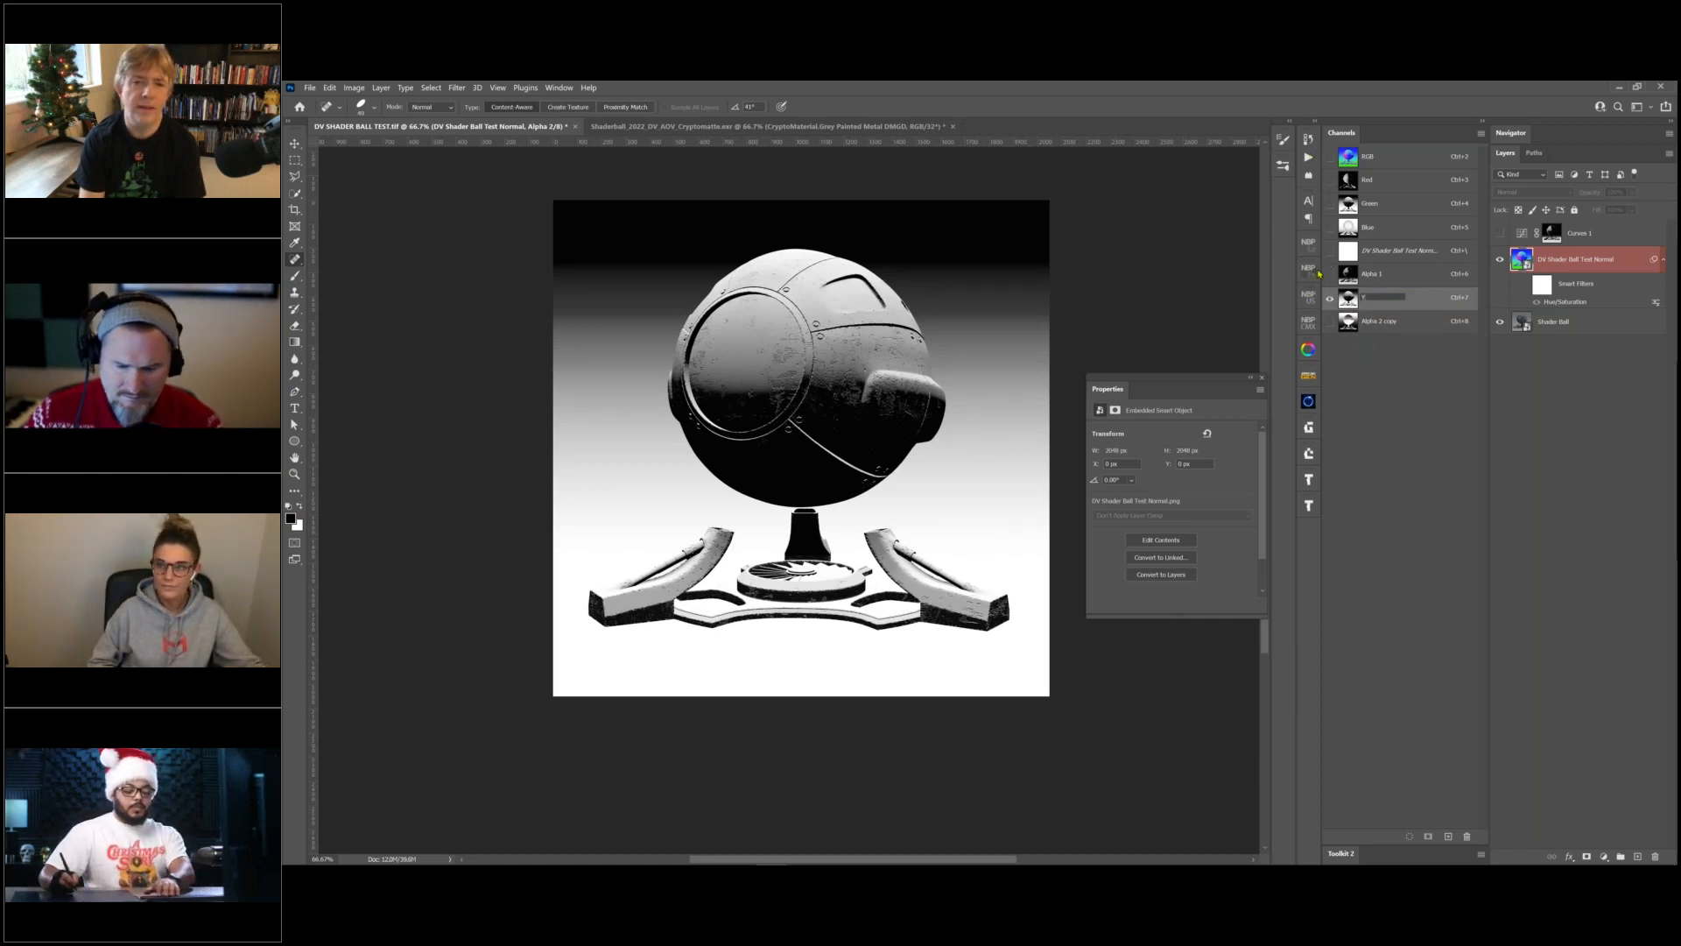
text(+)
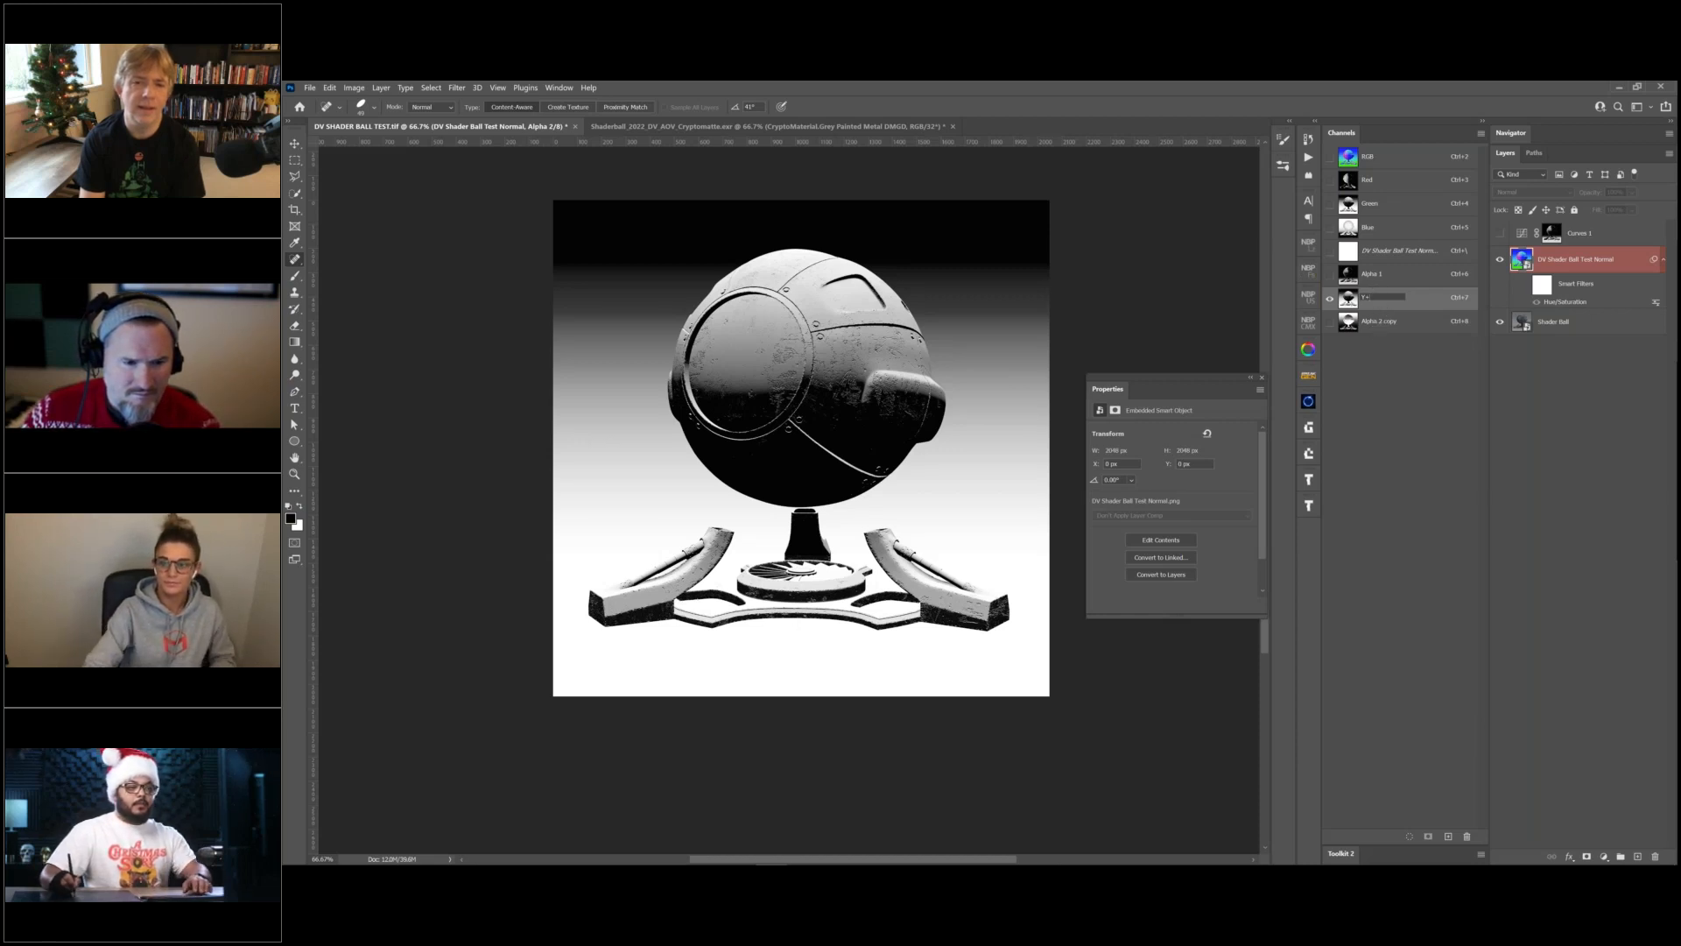
double_click(1376, 321)
text(Y-)
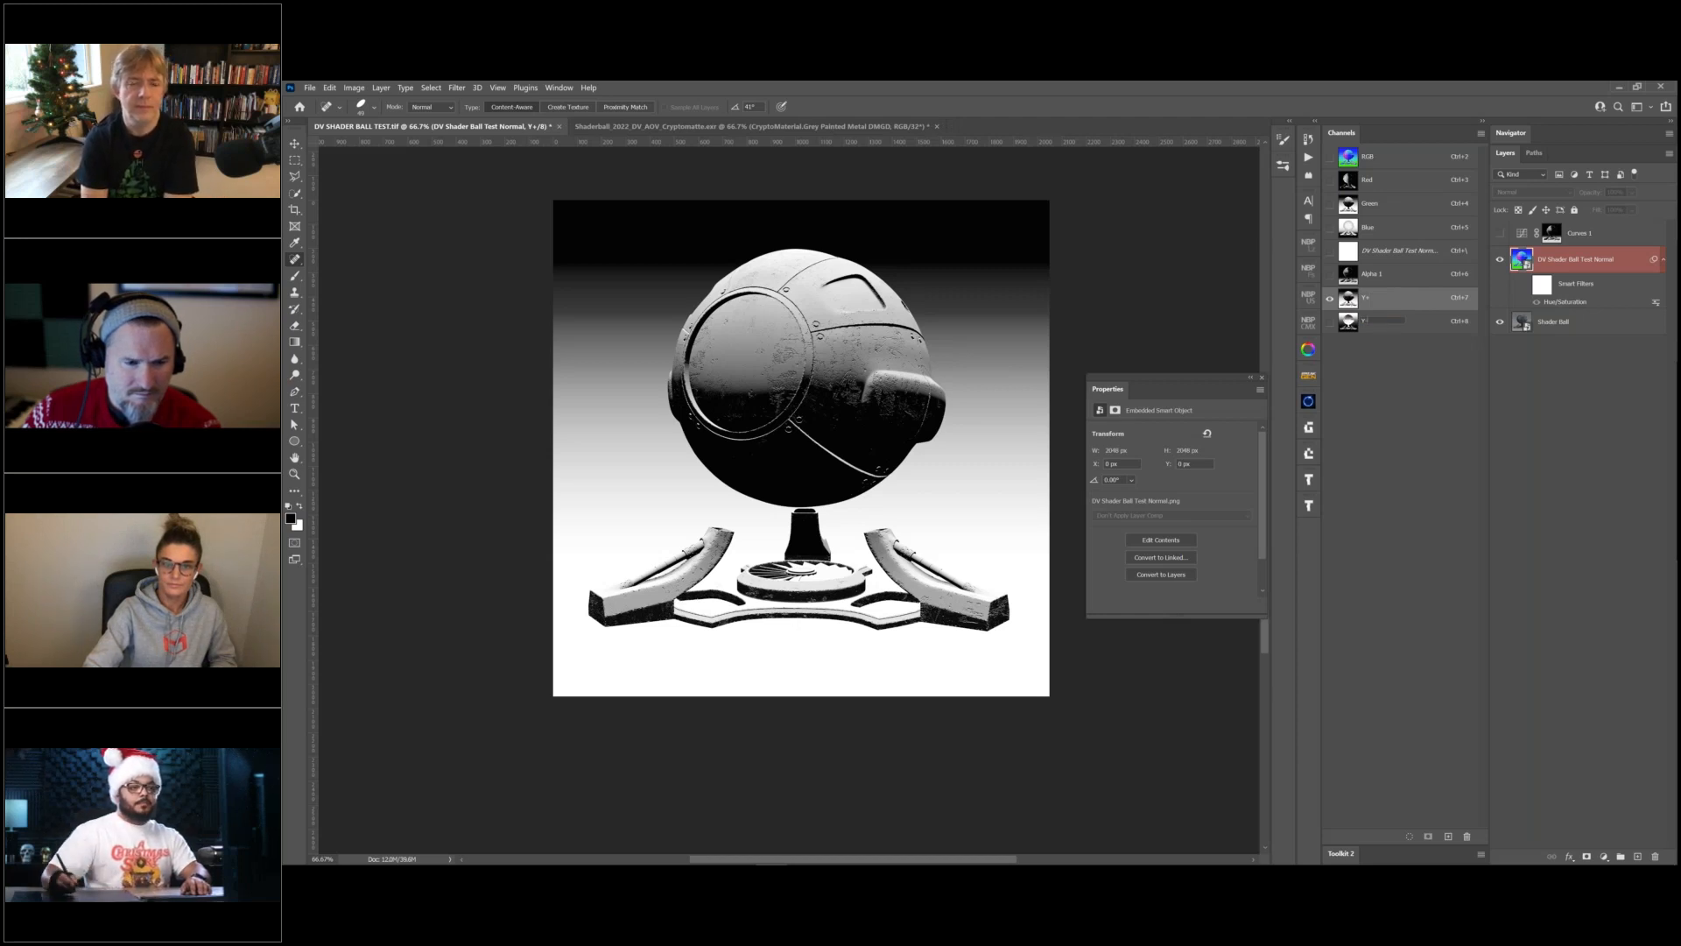
key(Return)
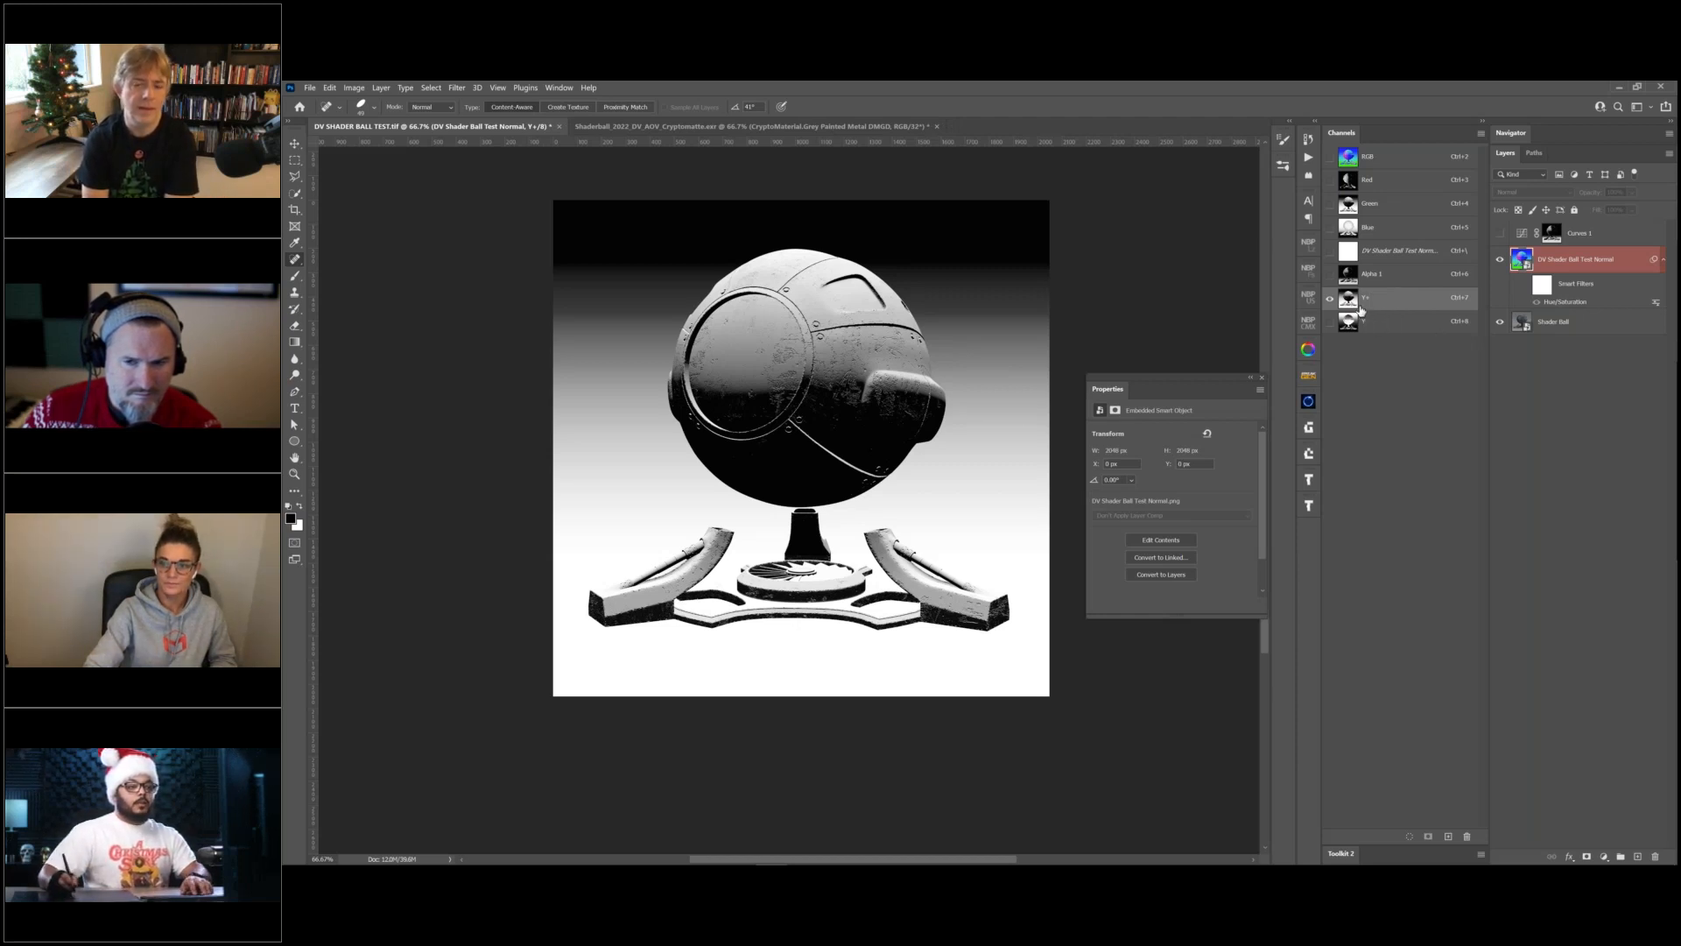
Add an Exposure adjustment masked by the Y+ channel and raise its exposure to about +2.17.
ctrl+click(1349, 301)
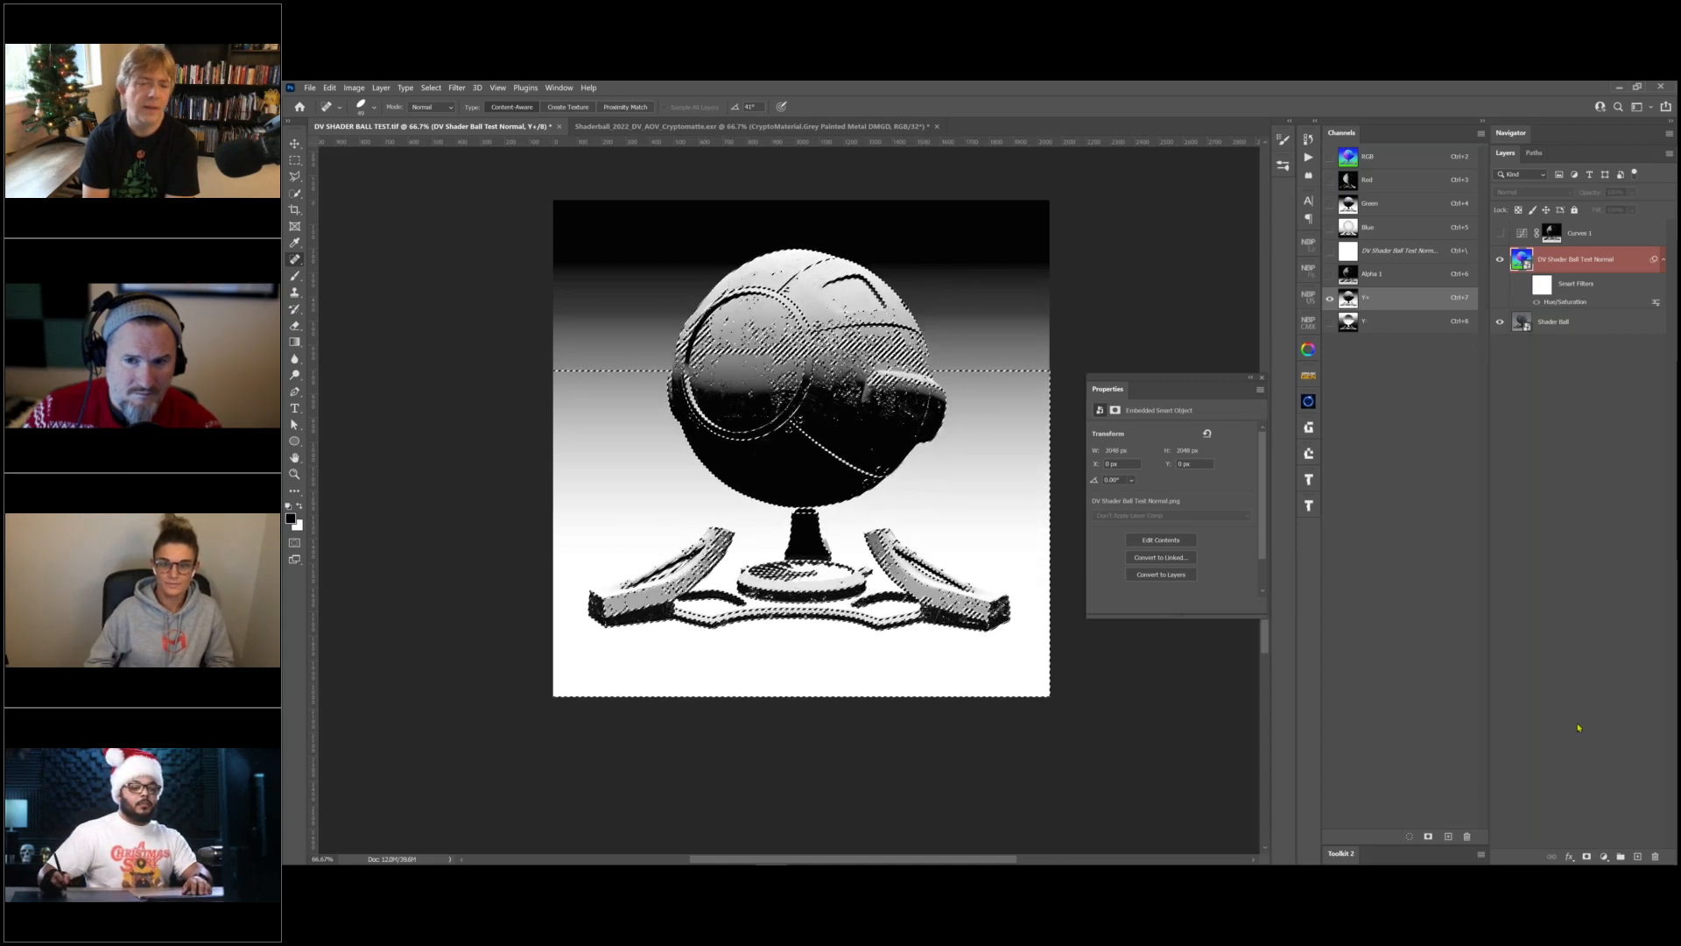
click(1604, 856)
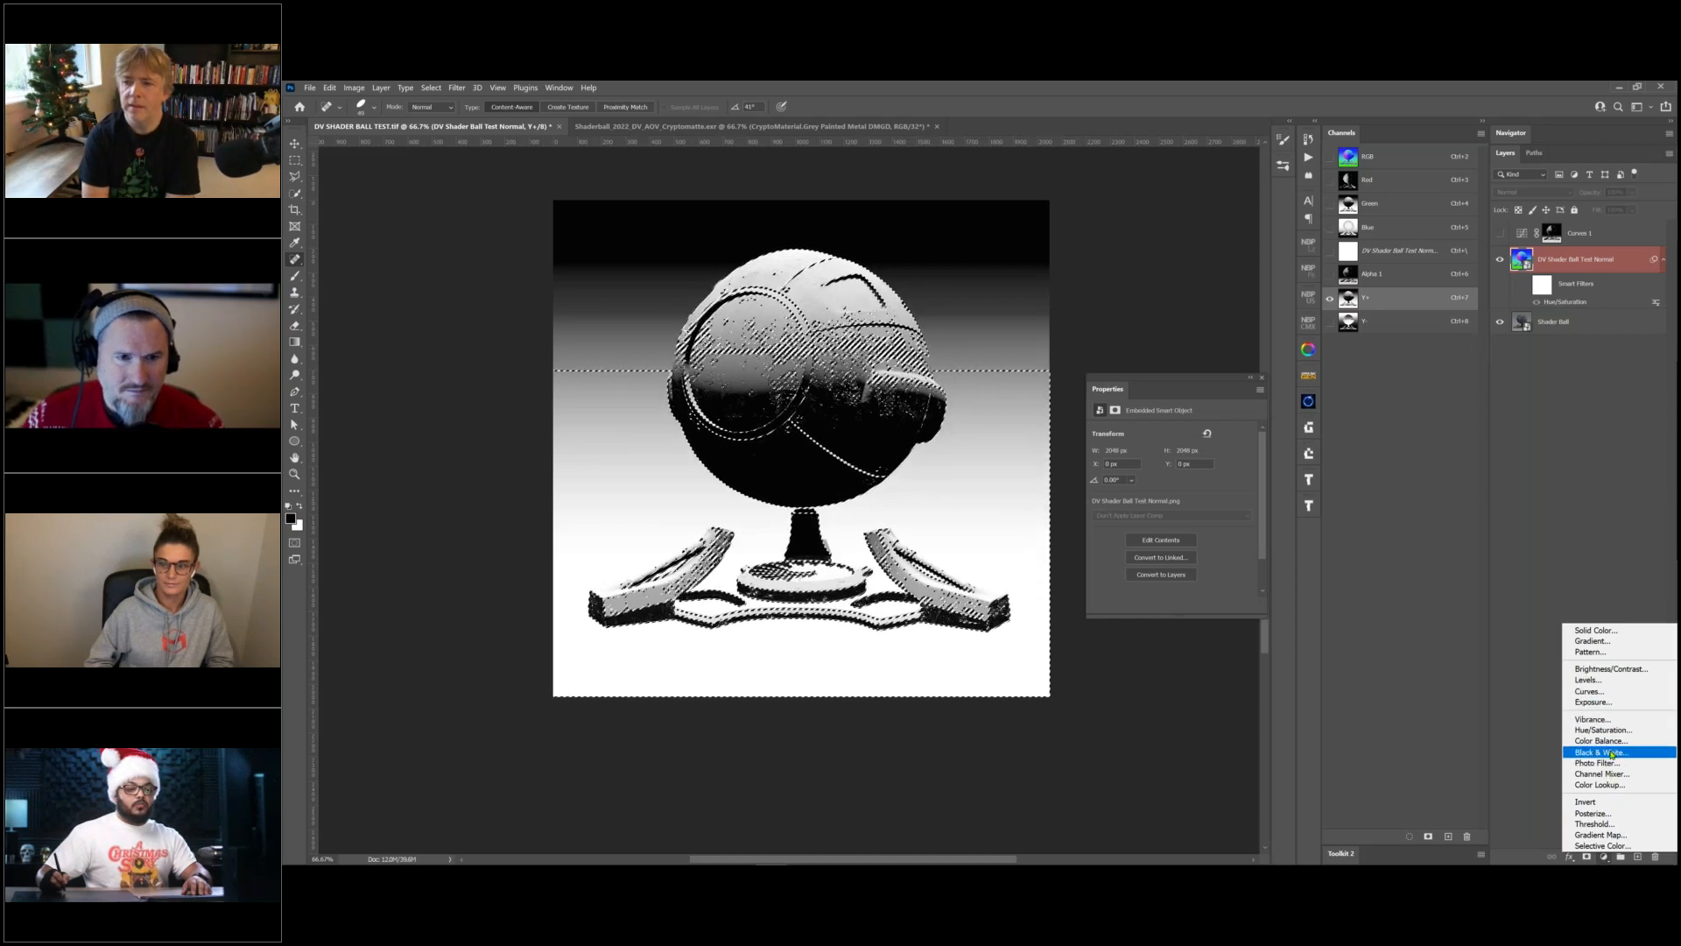
click(1593, 701)
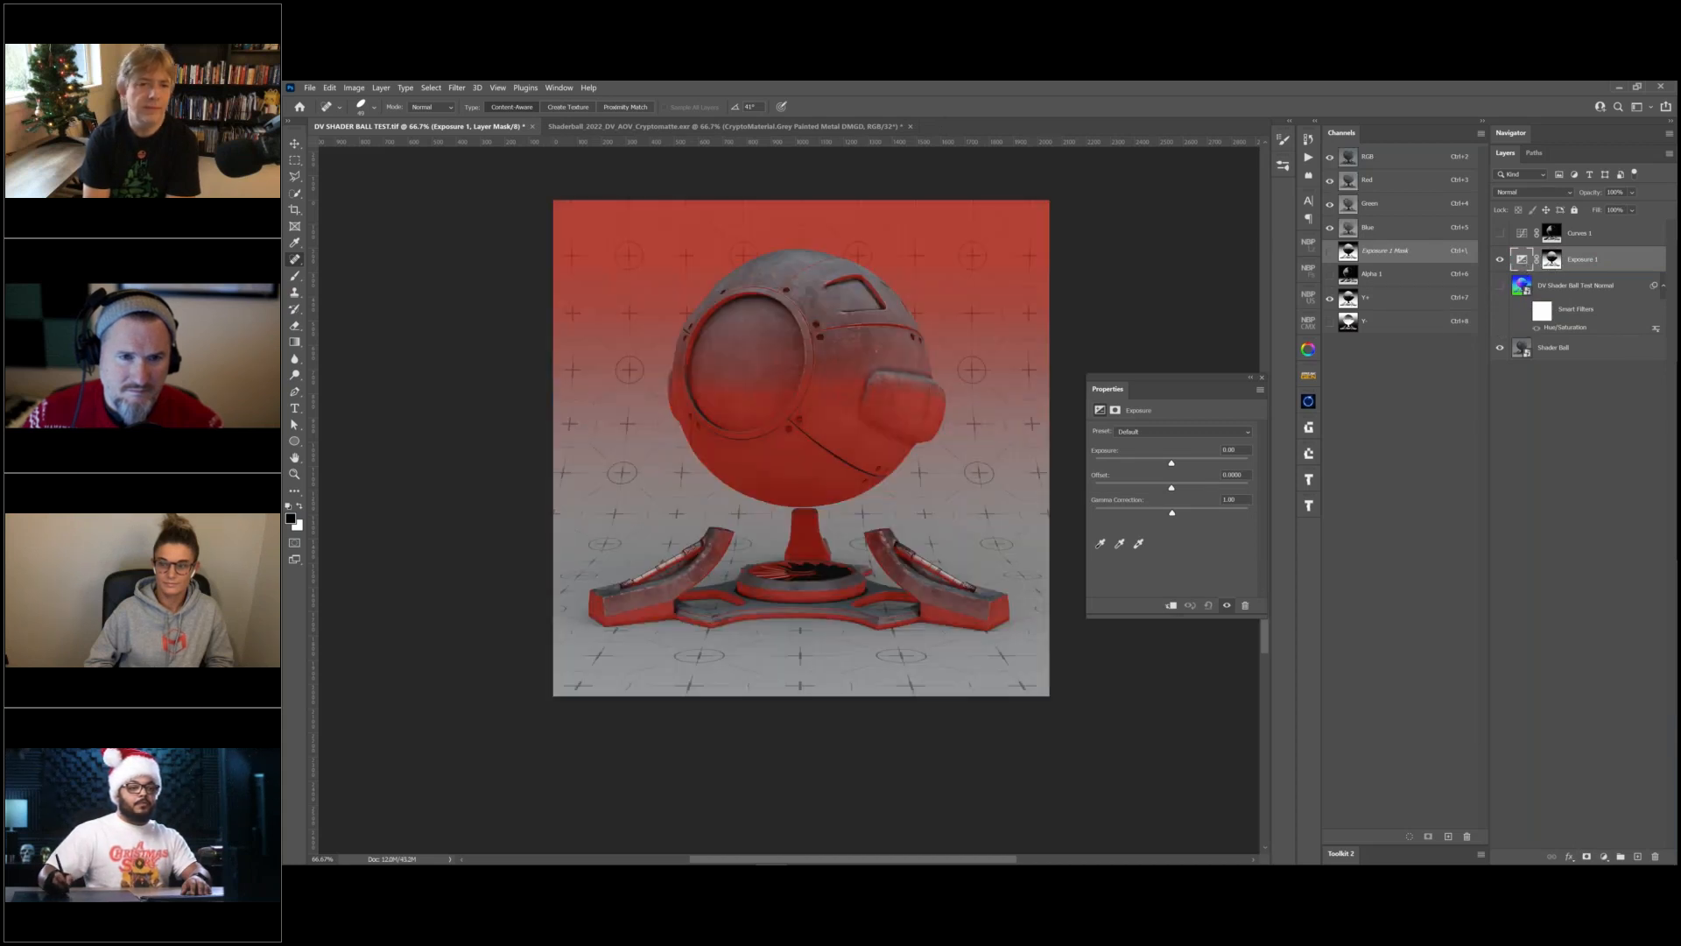
click(1522, 260)
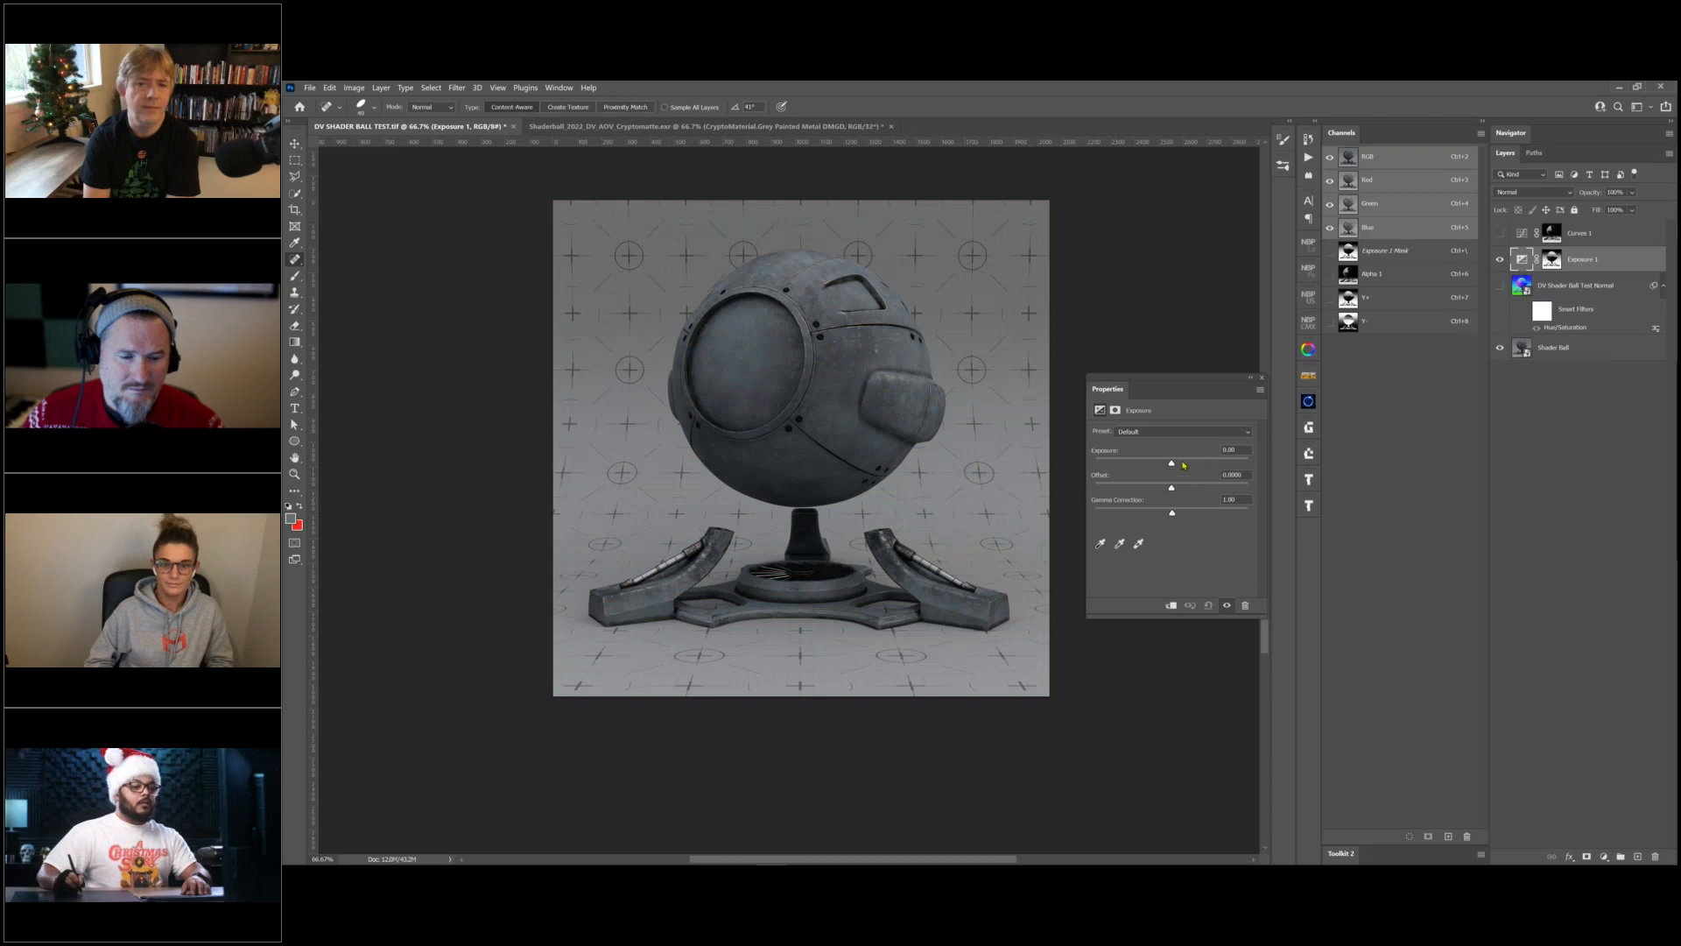
drag(1174, 464, 1197, 461)
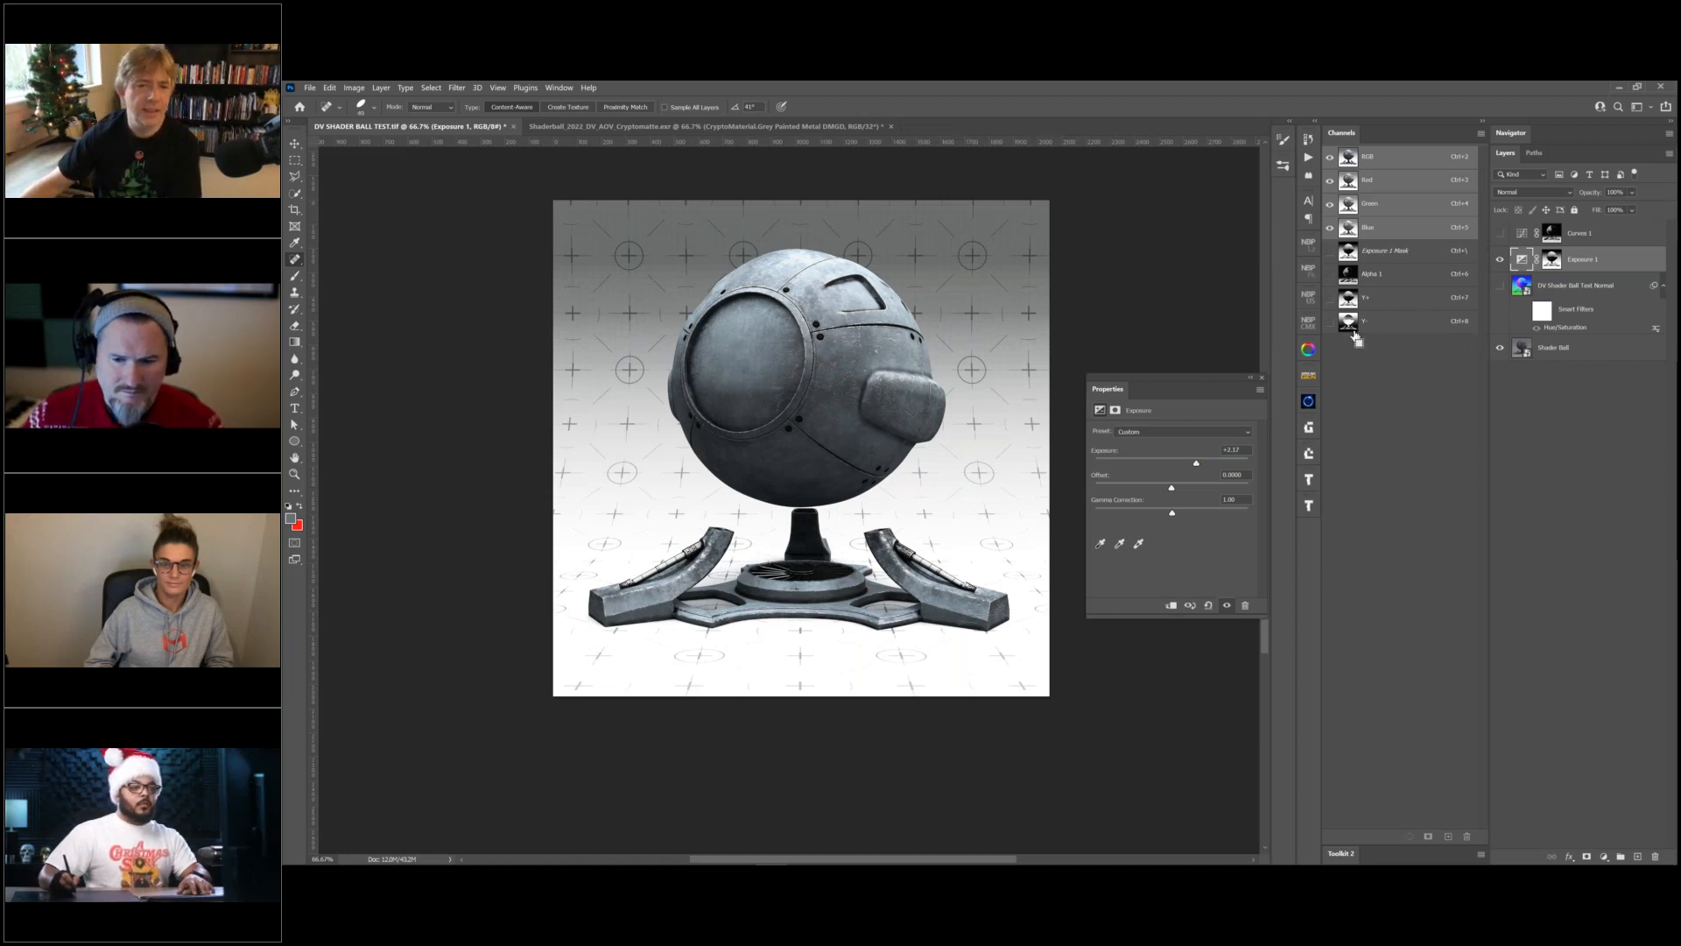
Add a second Exposure adjustment masked by the Y- channel, lower its exposure slightly, and compare the image with both Exposure layers hidden and shown.
ctrl+click(1350, 322)
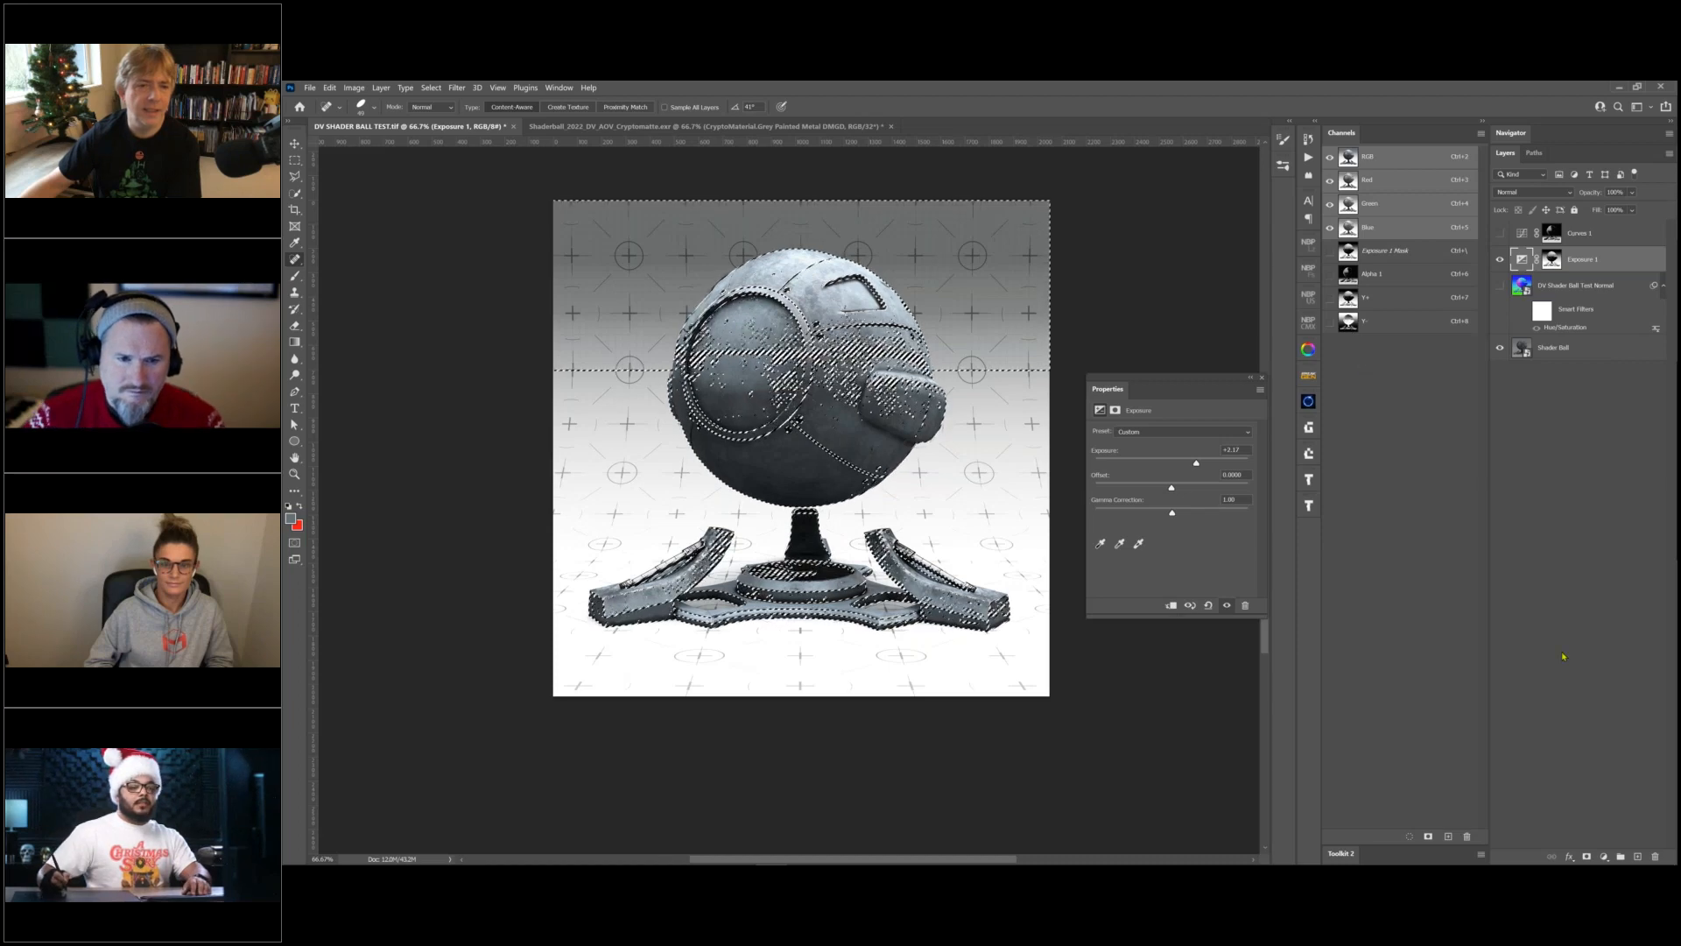
click(1604, 857)
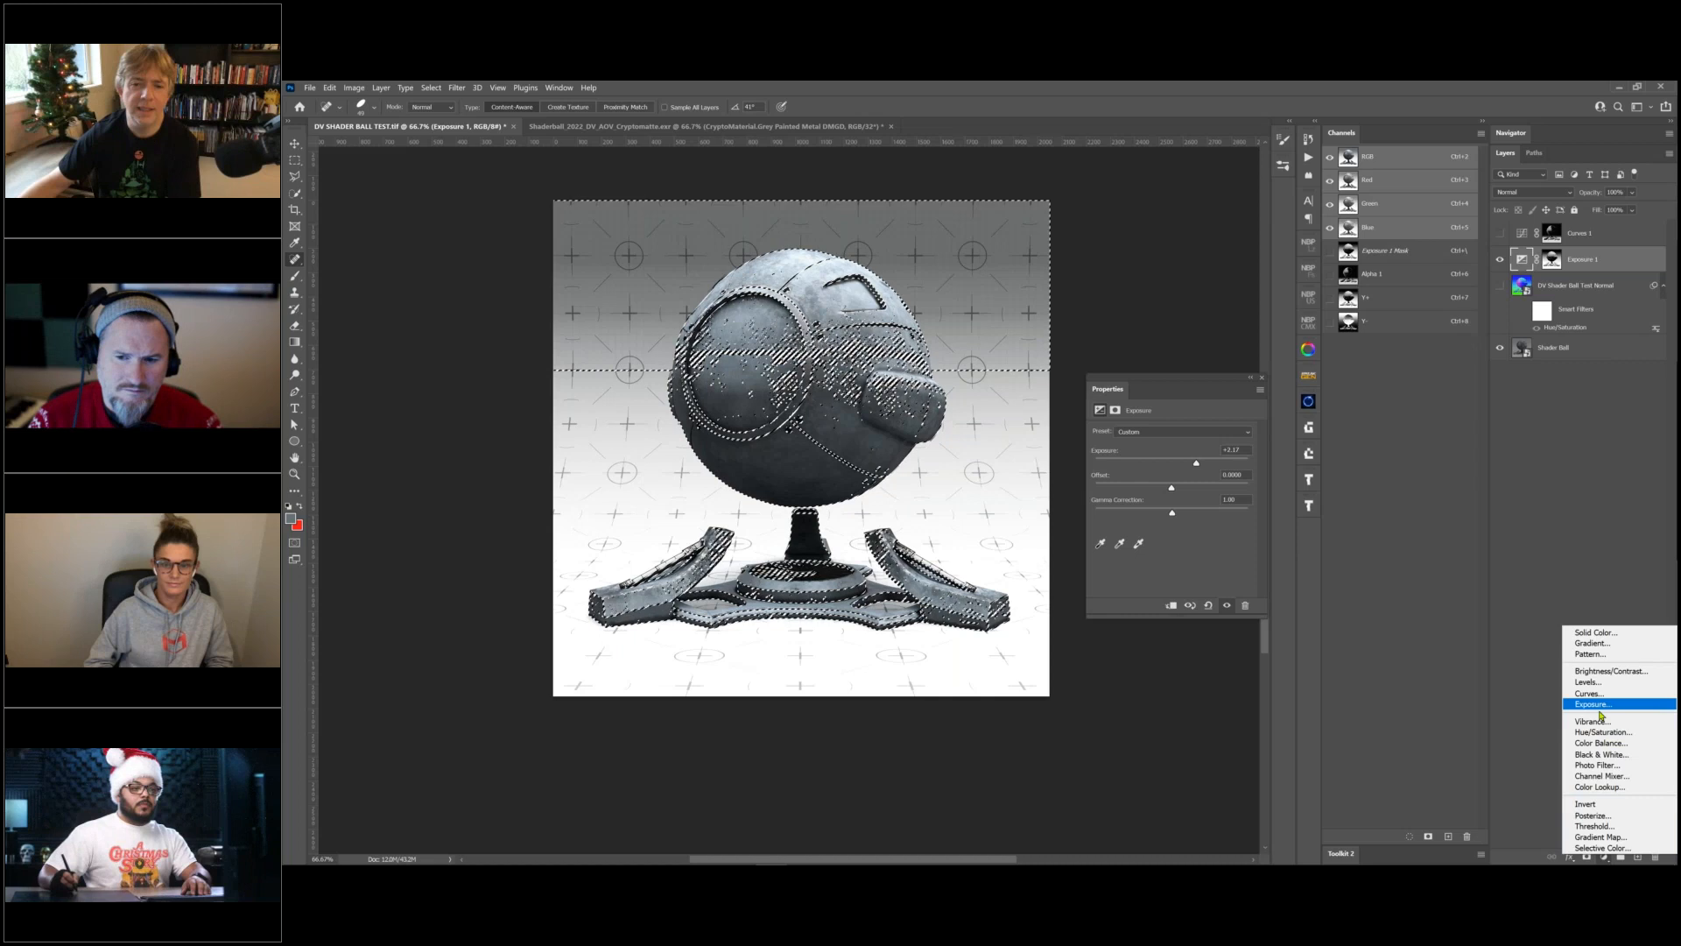
click(1602, 704)
click(1523, 263)
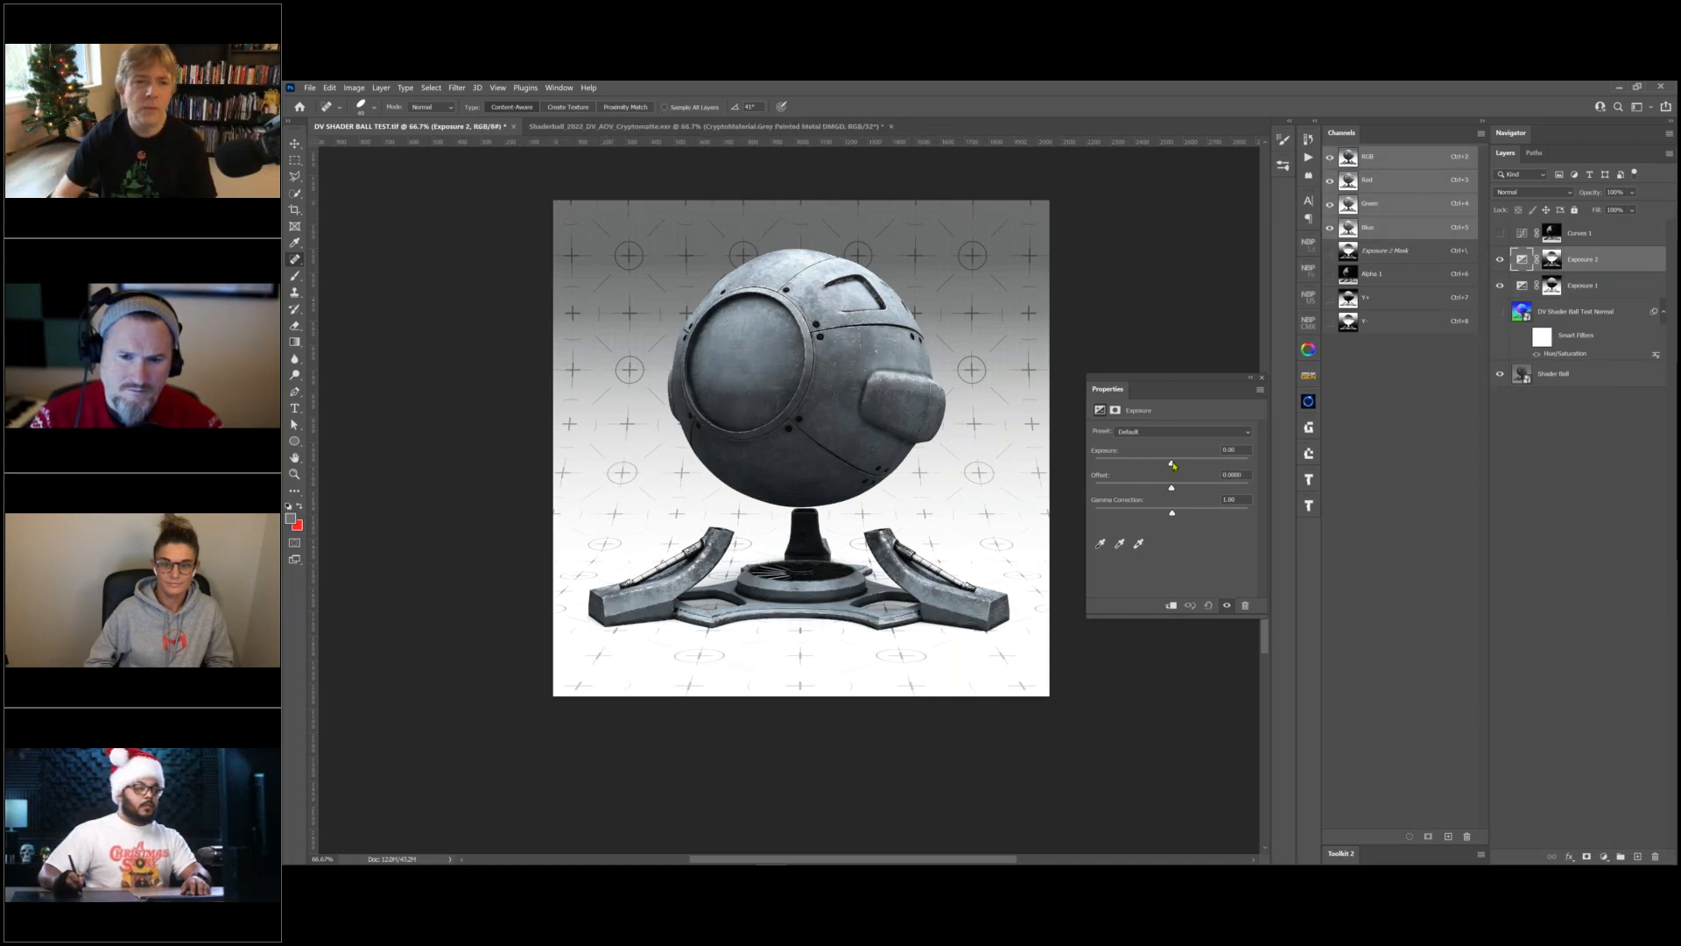
drag(1172, 465, 1160, 461)
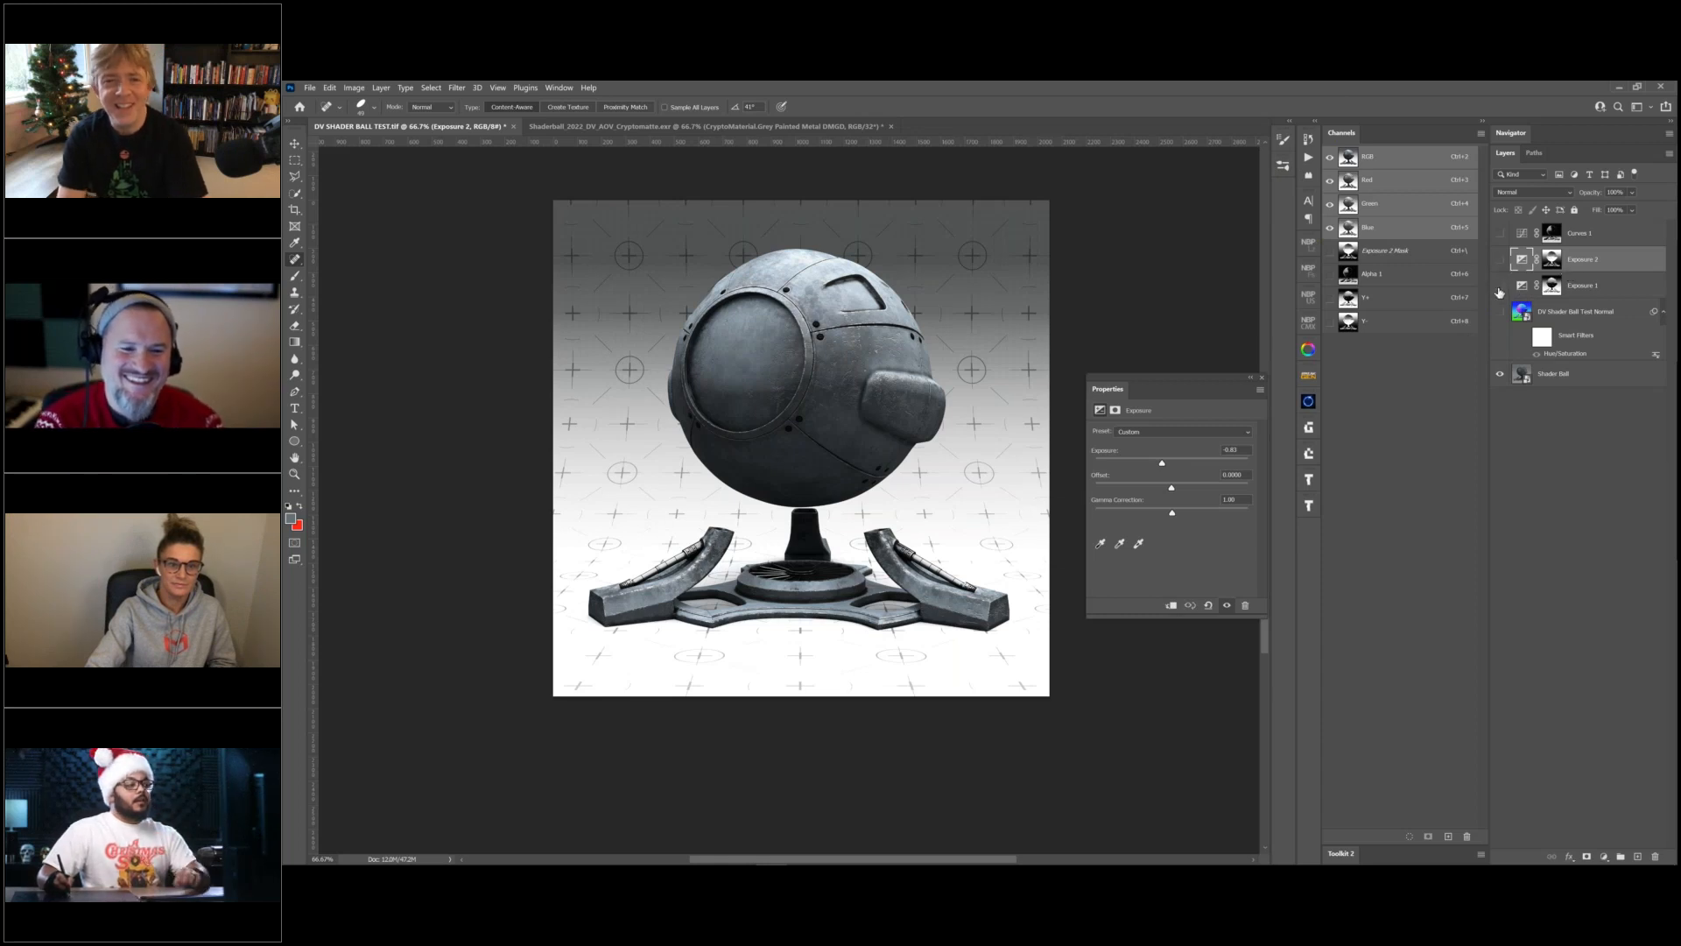
drag(1499, 260, 1500, 285)
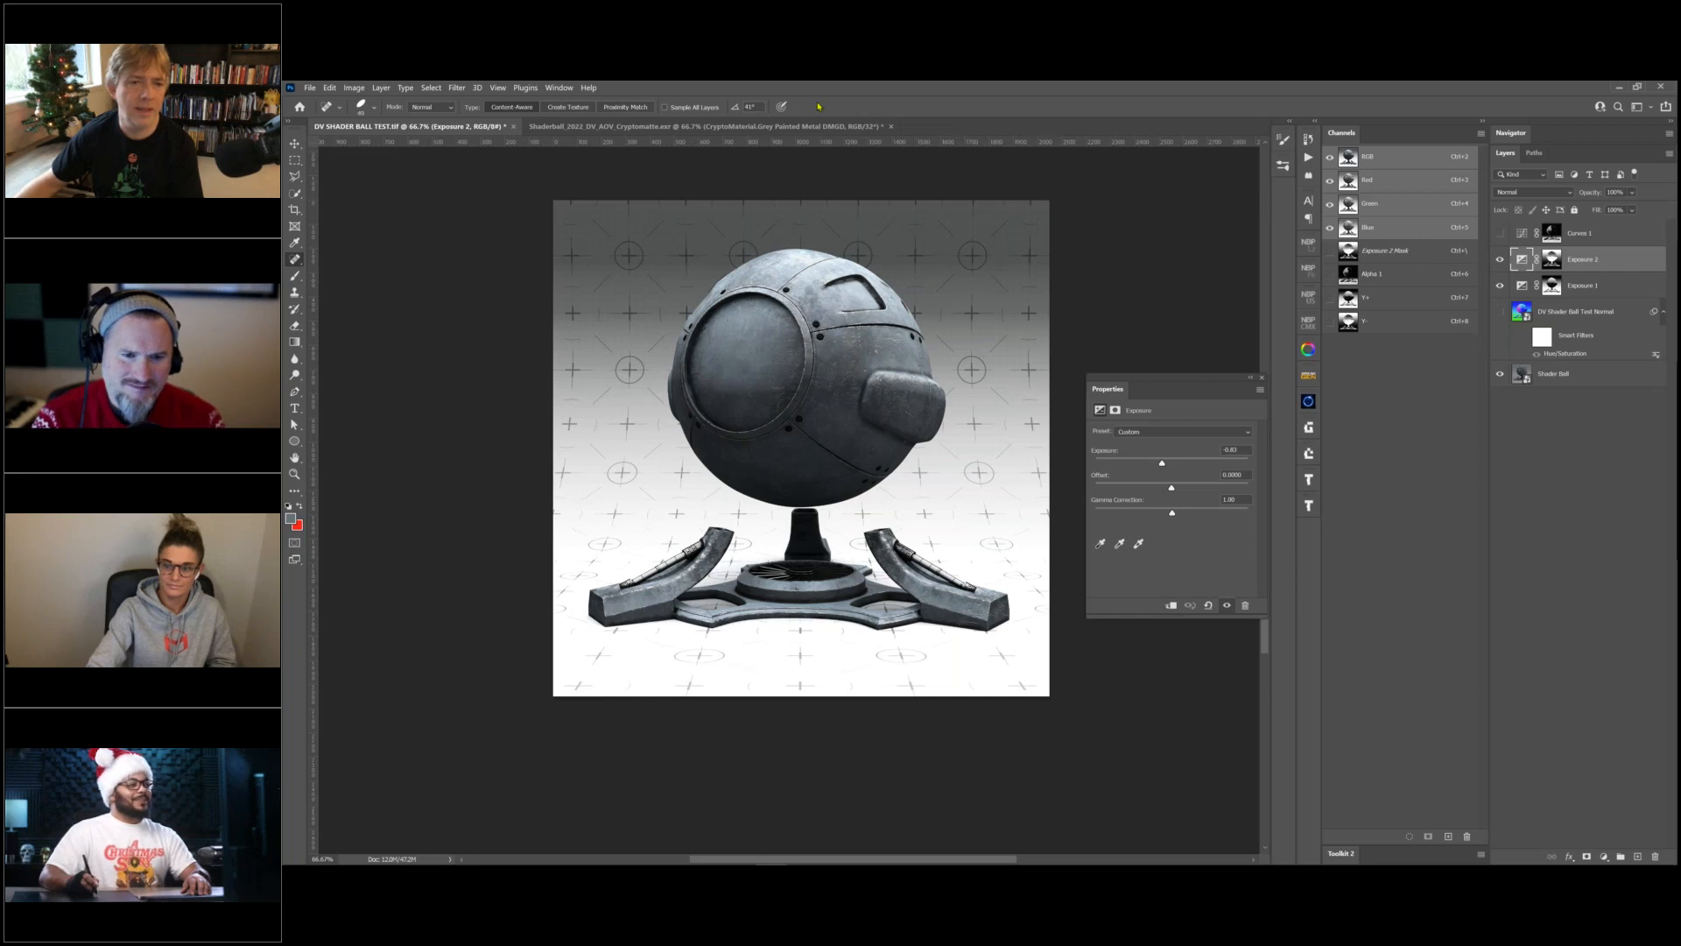
Switch to the Cryptomatte EXR document and examine its painted metal, secondary metals and floor mask layers one by one.
click(779, 126)
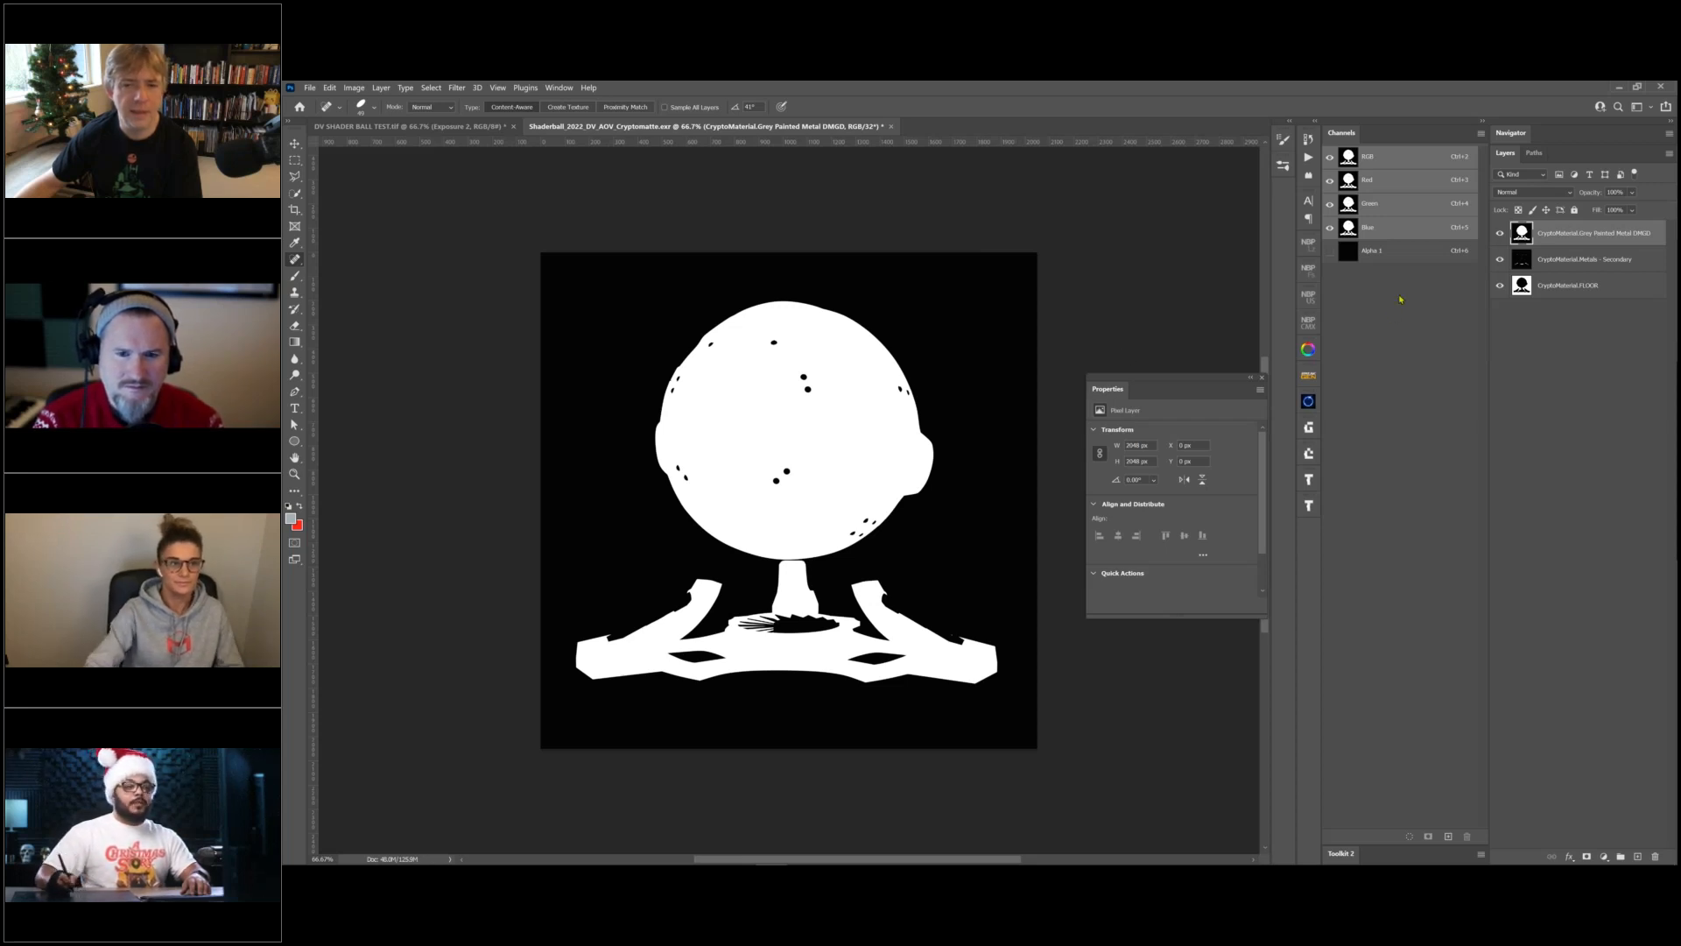
click(1500, 232)
click(1500, 259)
click(1499, 259)
click(1500, 232)
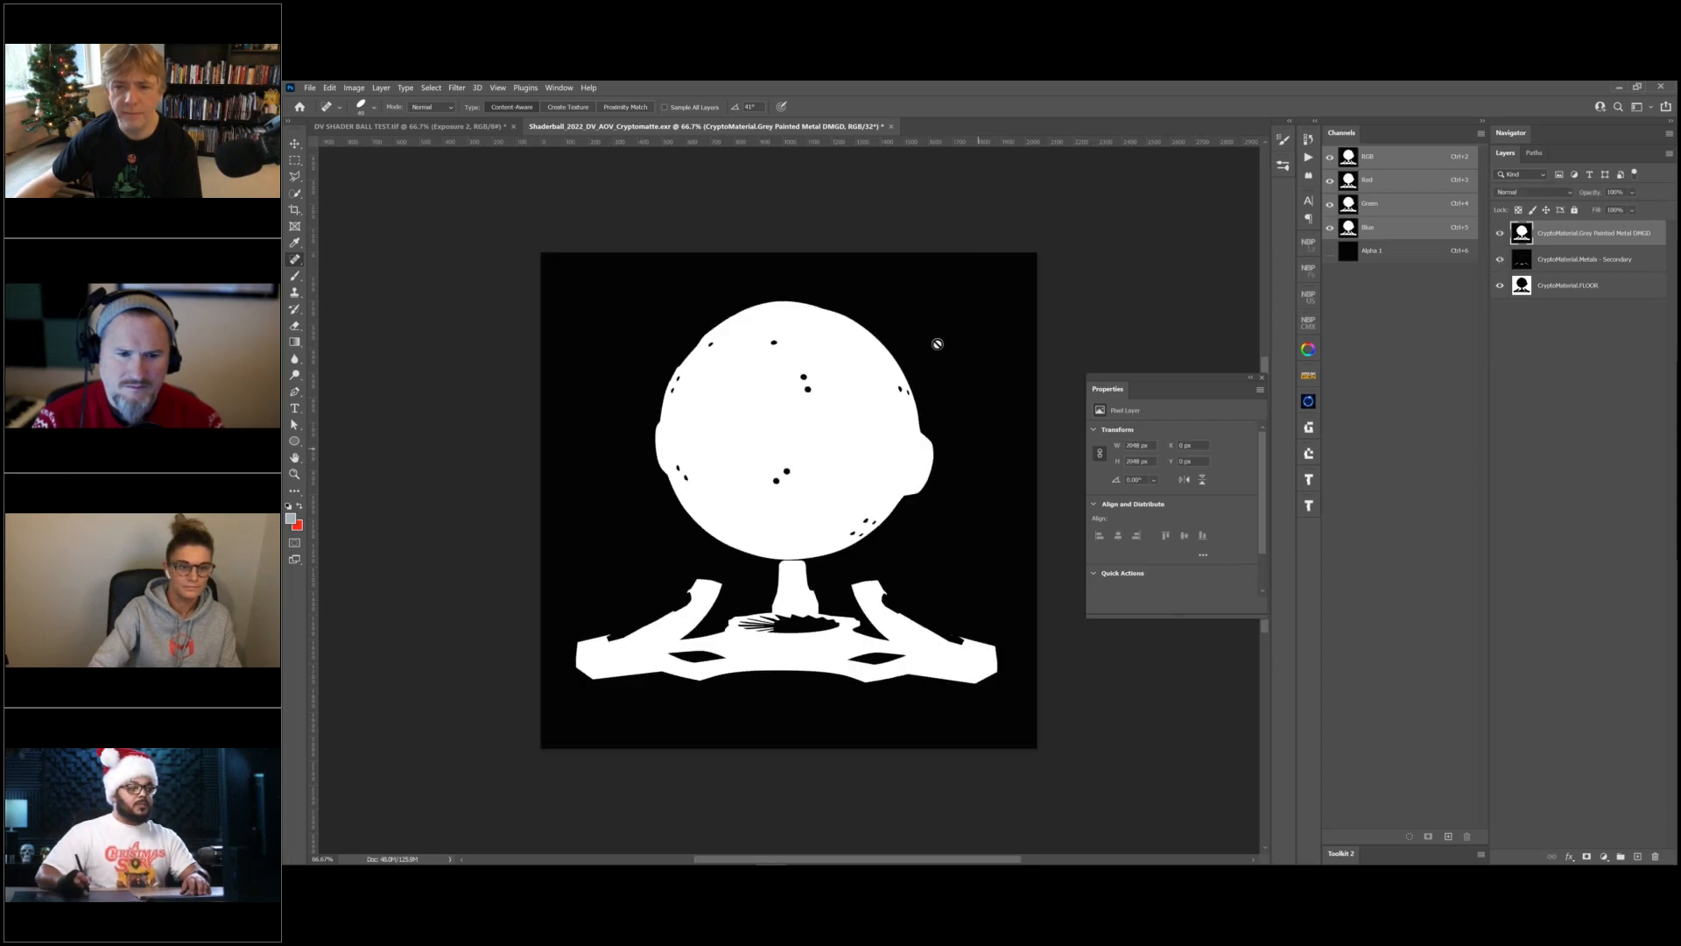
click(1500, 233)
click(1499, 259)
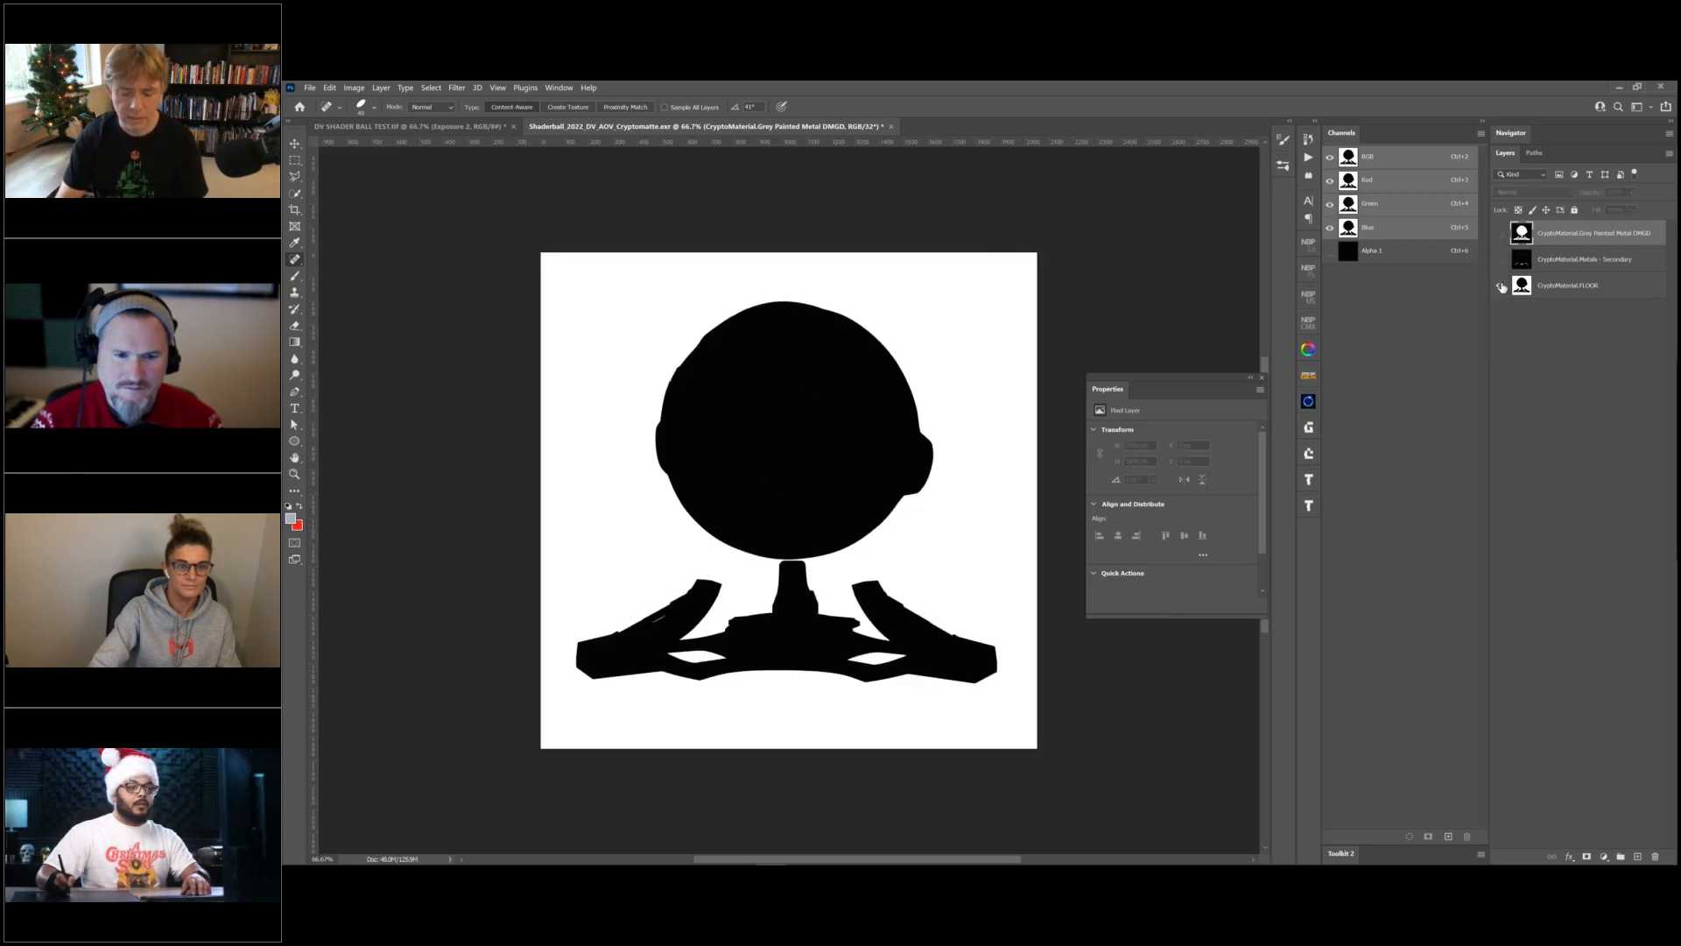
click(1499, 286)
click(1500, 285)
click(1500, 260)
click(1500, 232)
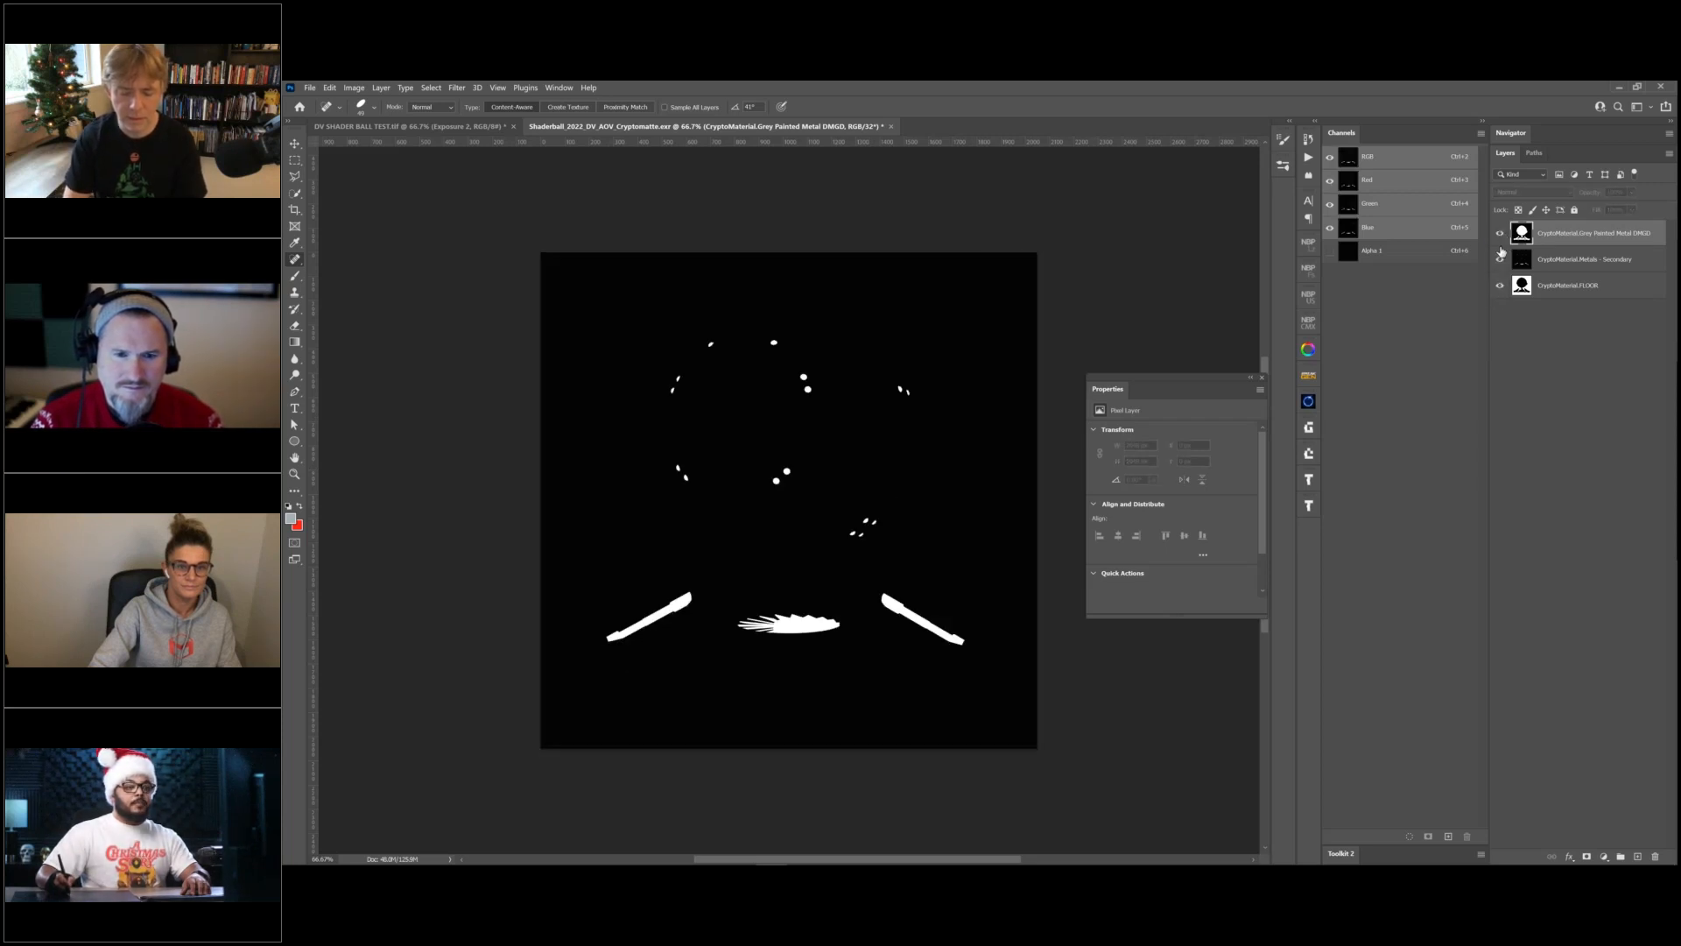
Copy all three CryptoMaterial mask layers and paste them above Curves 1 in the DV SHADER BALL TEST document.
shift+click(1545, 261)
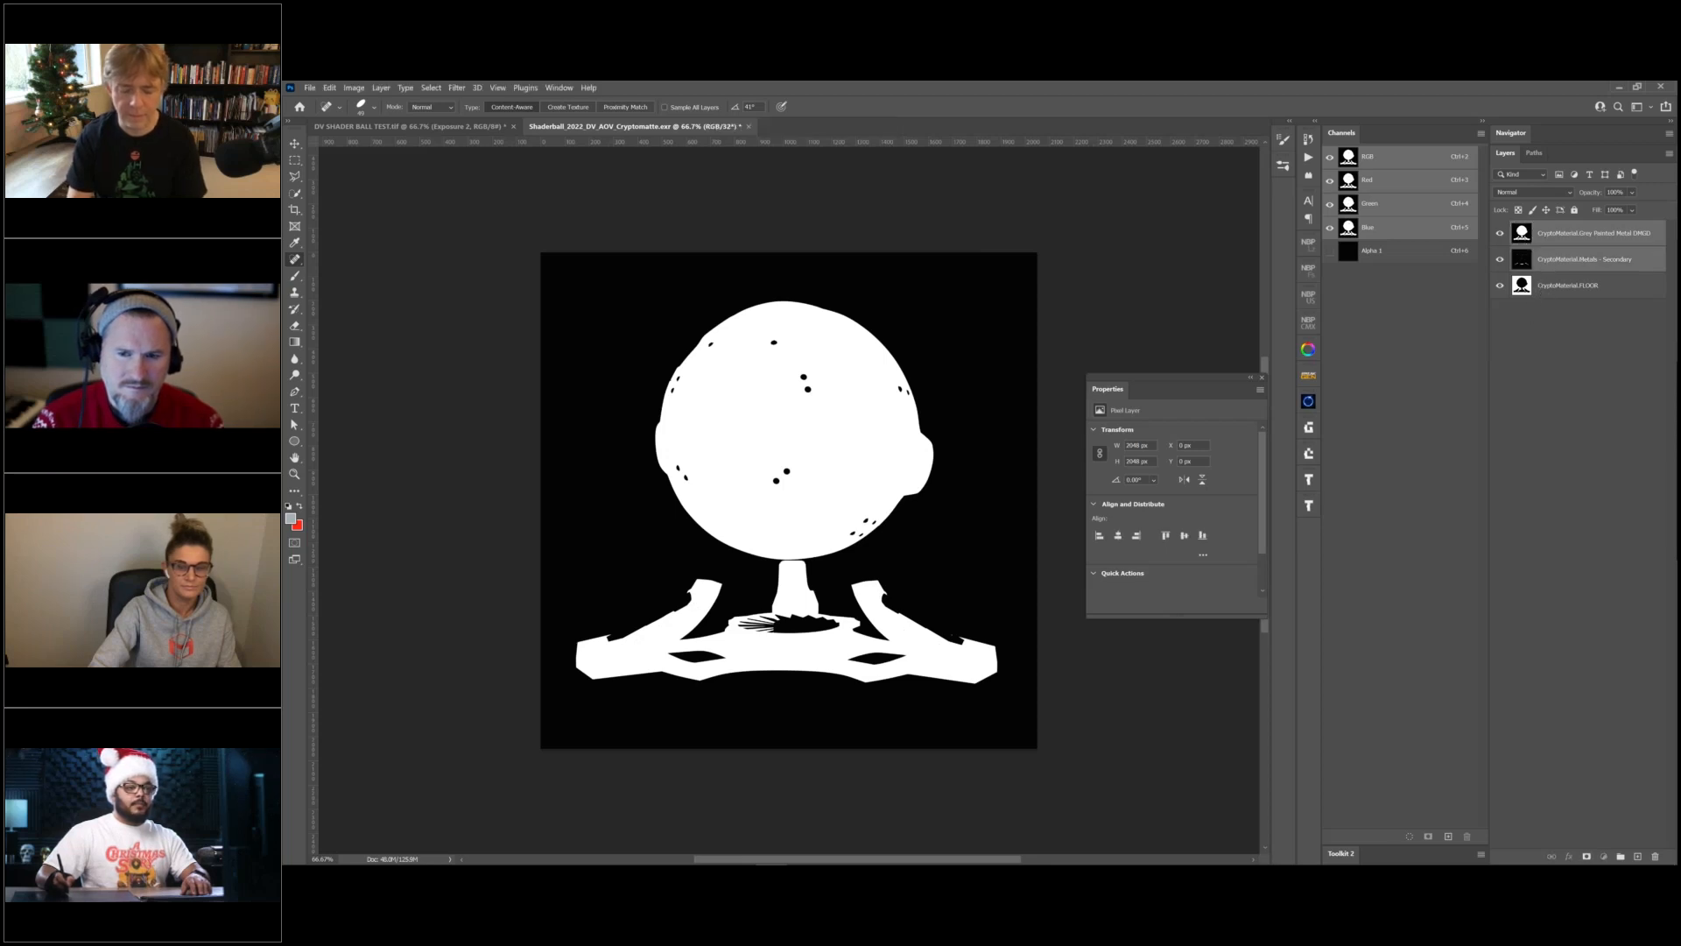
click(1527, 291)
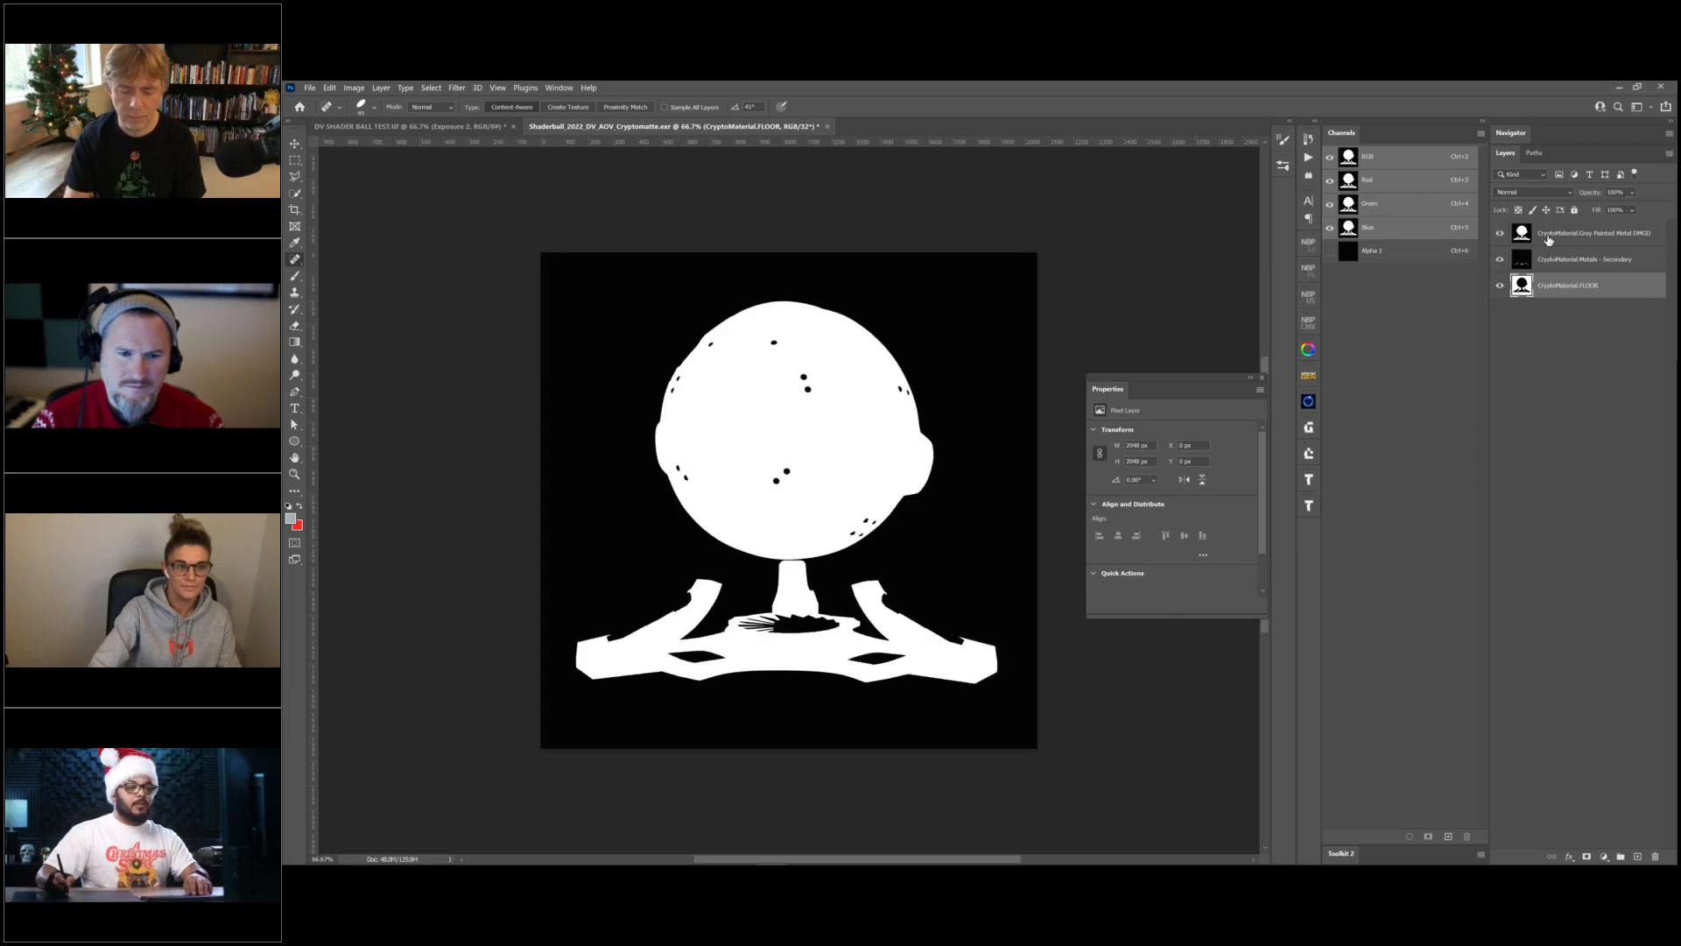
key(ctrl+alt+a)
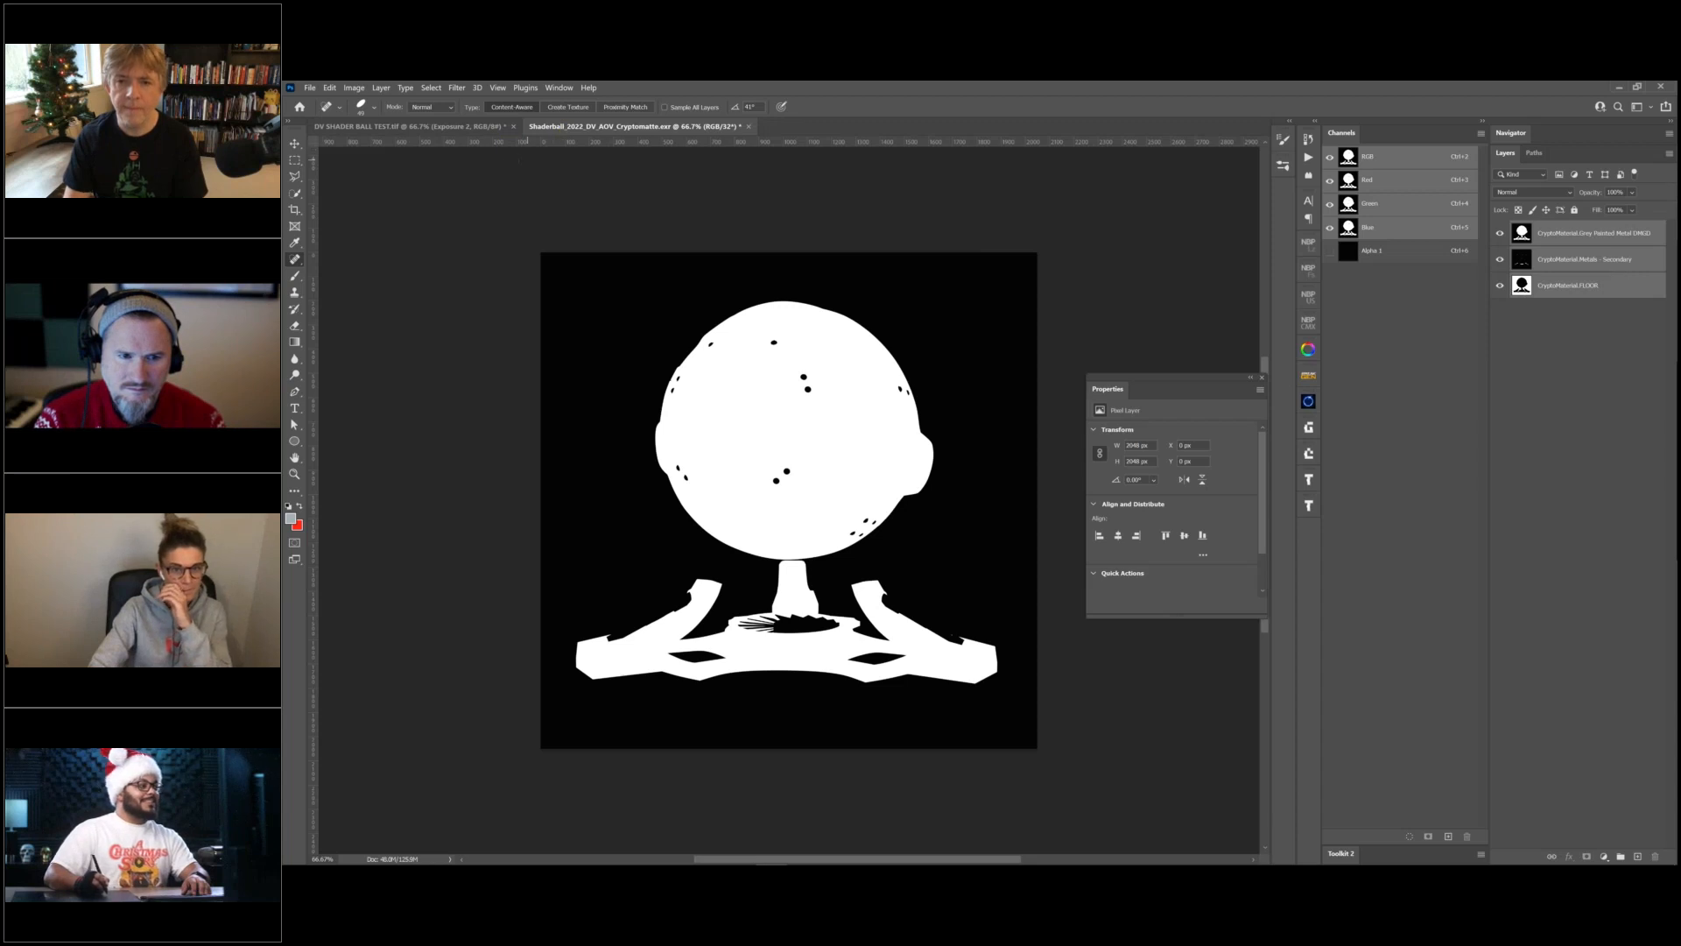
click(411, 126)
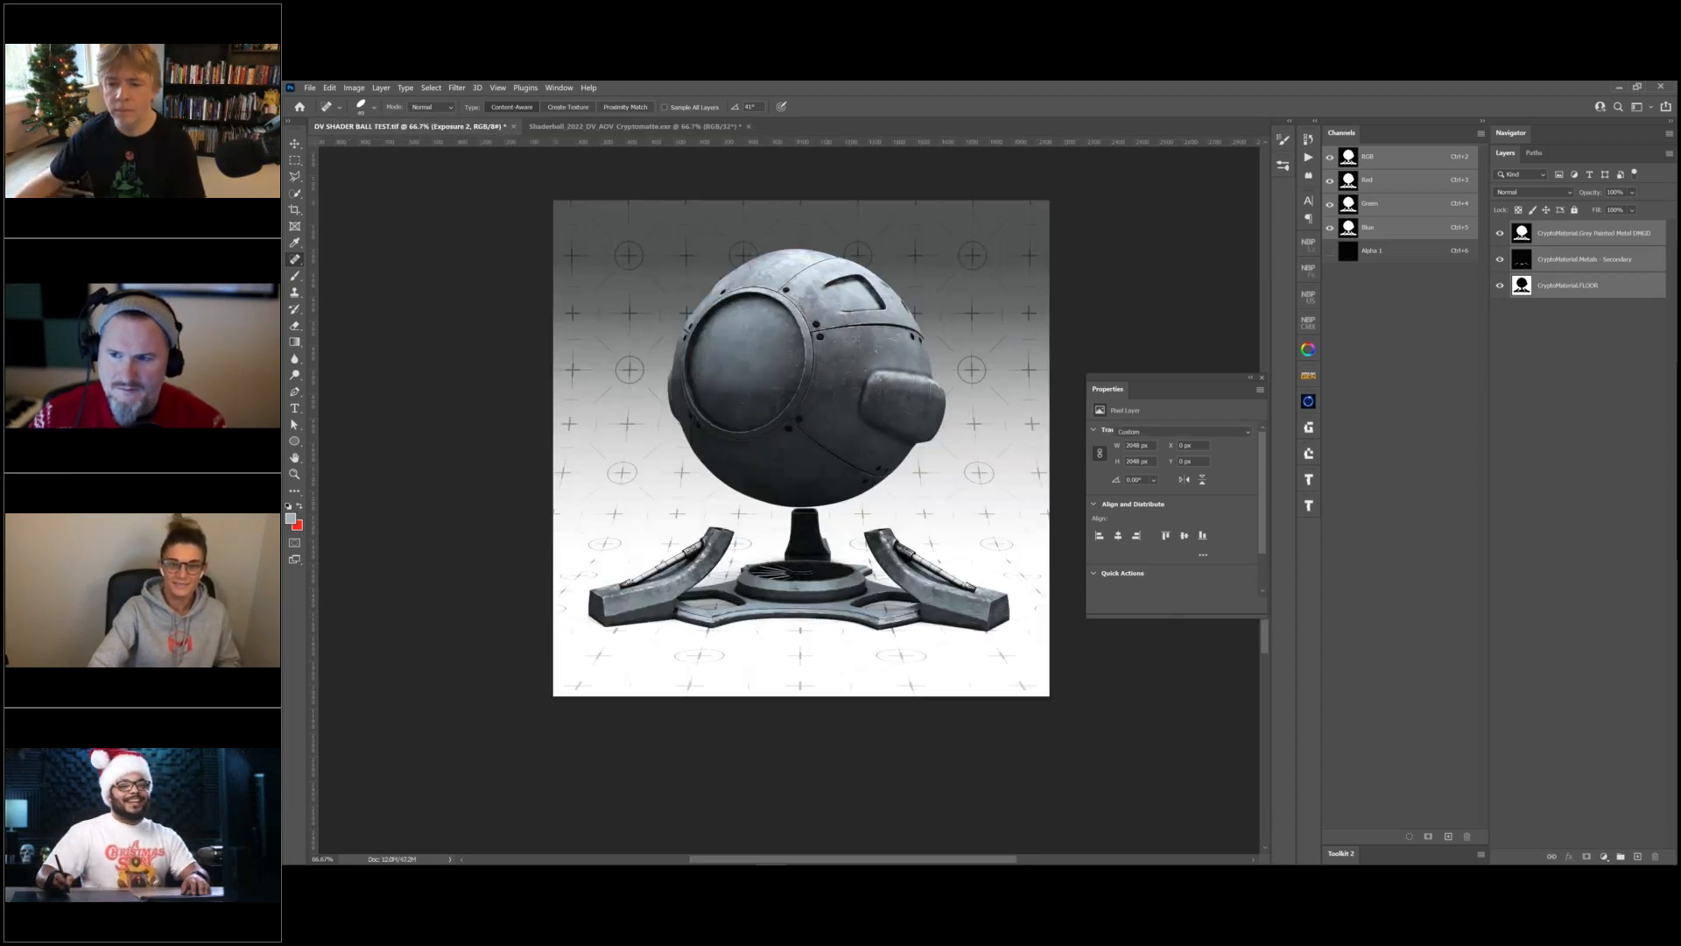
click(1571, 233)
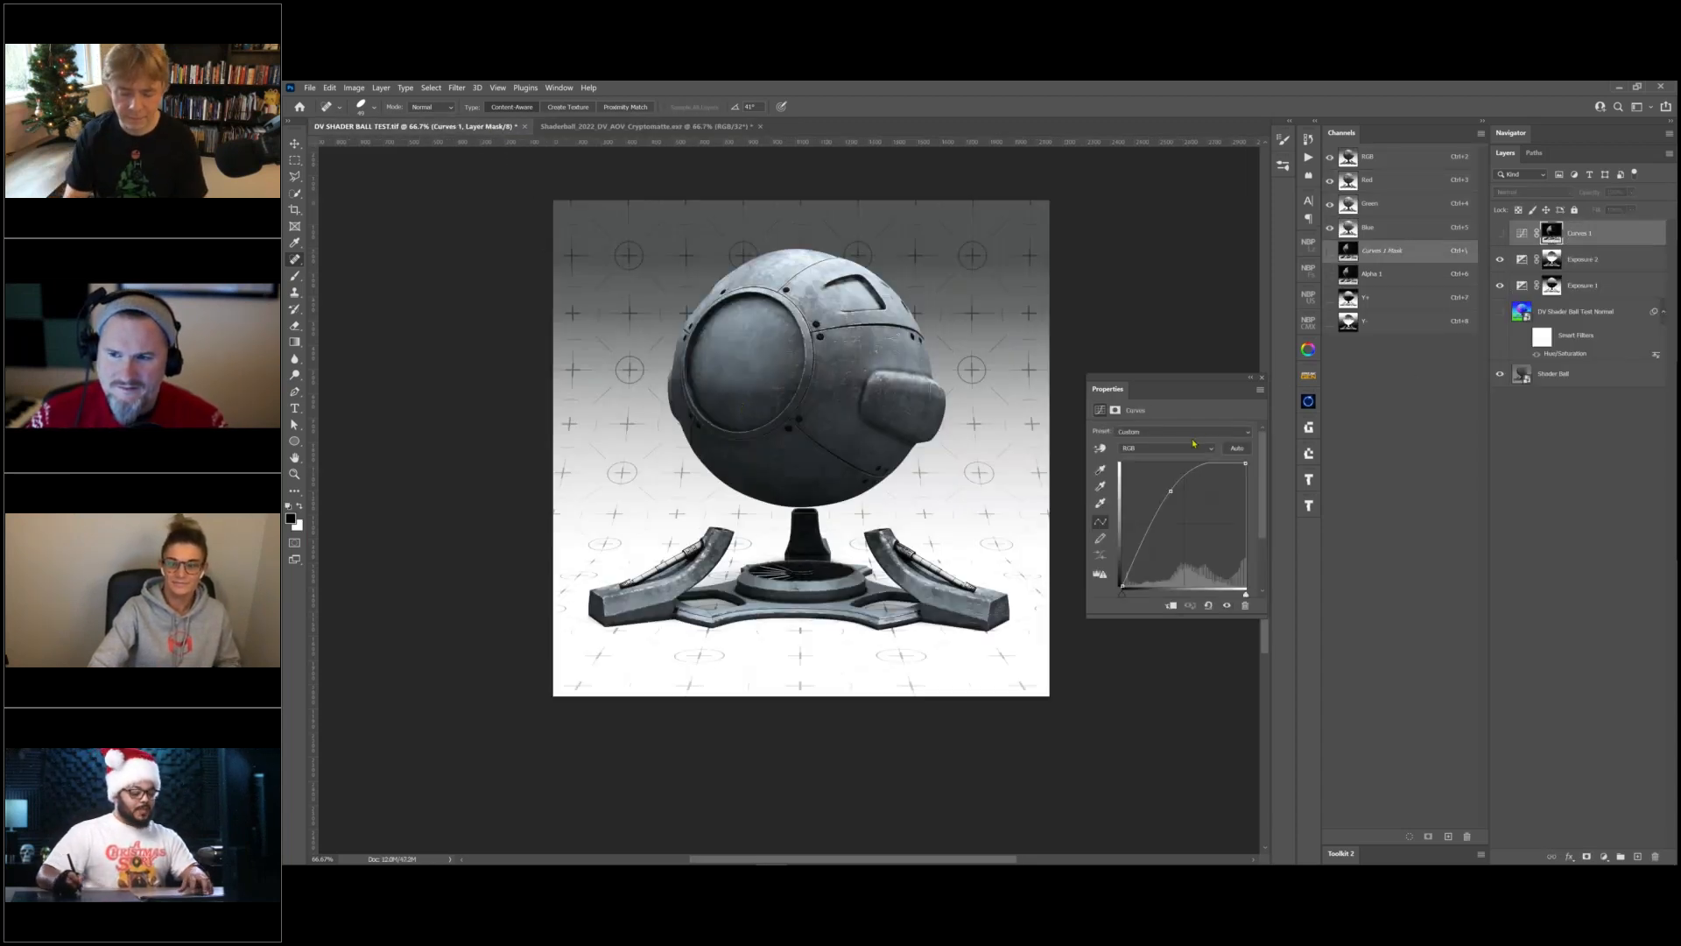
key(ctrl+v)
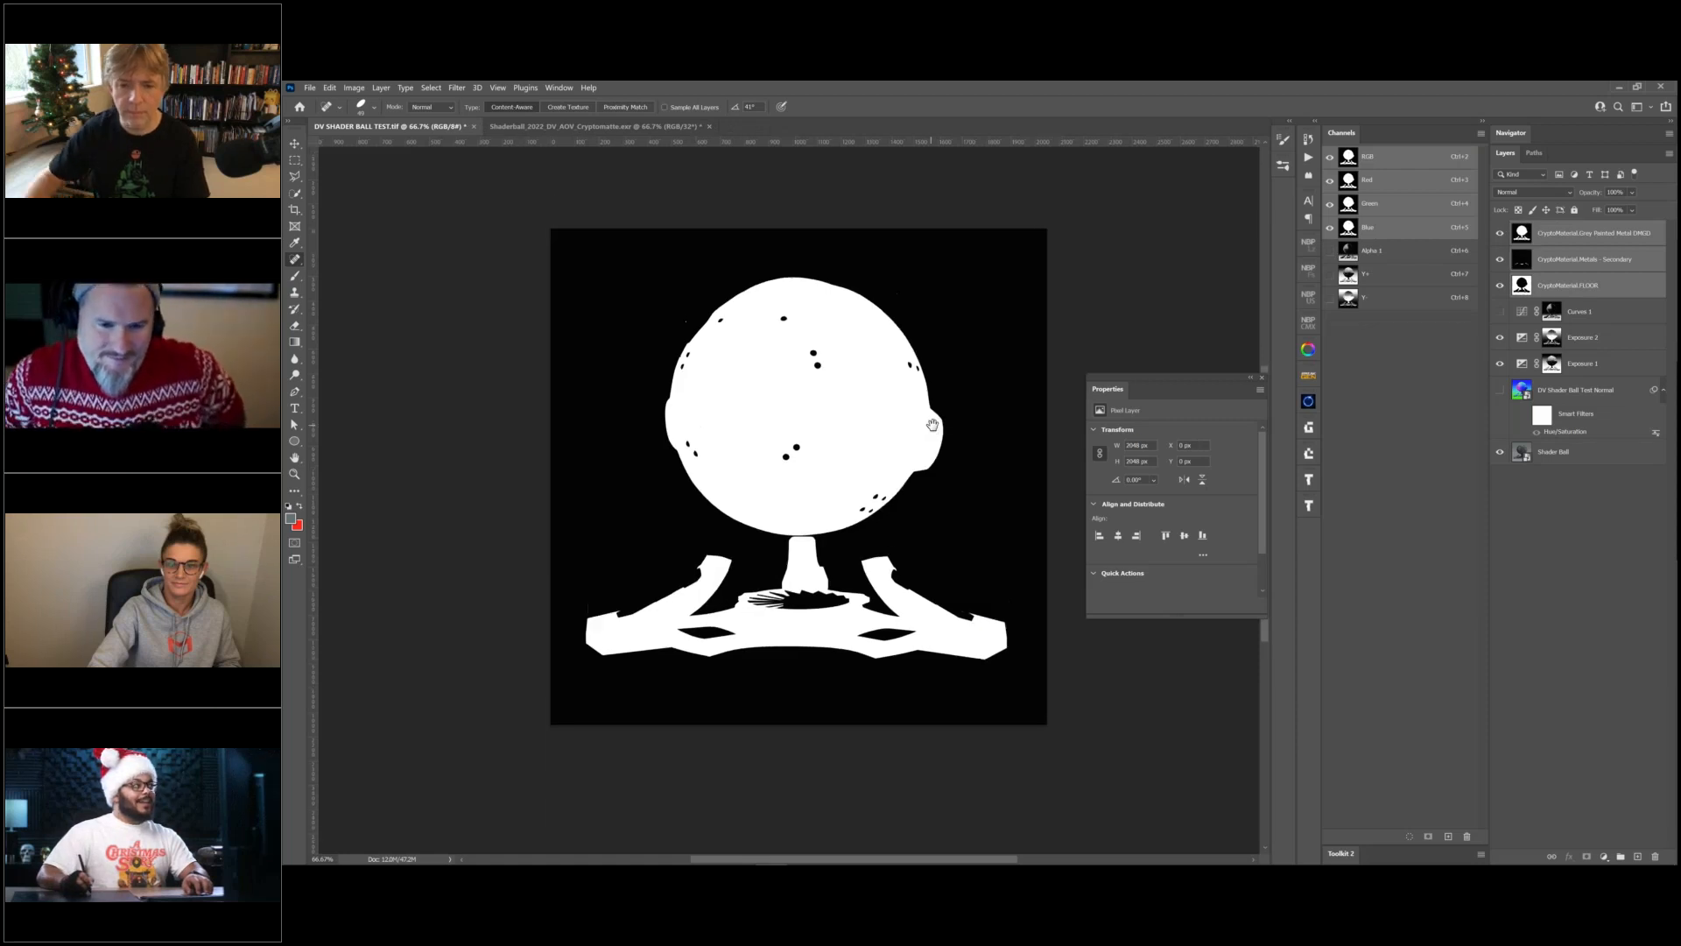
Group the three pasted CryptoMaterial layers and name the group Masks.
scroll(935, 395, up, 2)
scroll(938, 397, down, 2)
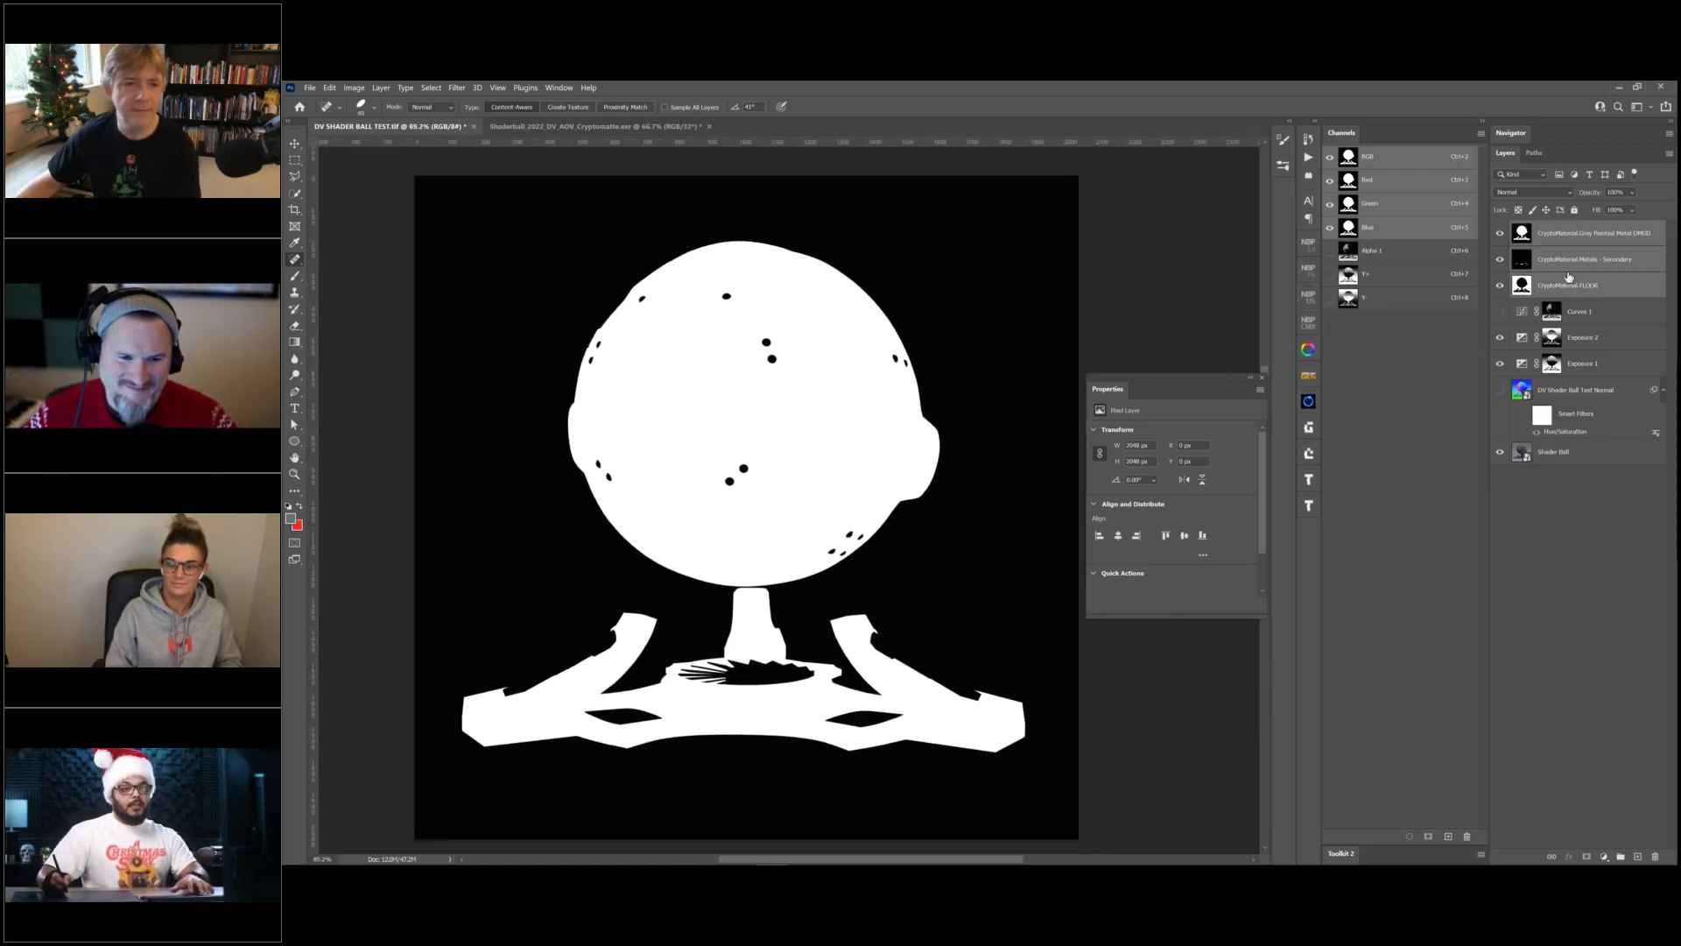
key(ctrl+g)
double_click(1544, 230)
text(Mas)
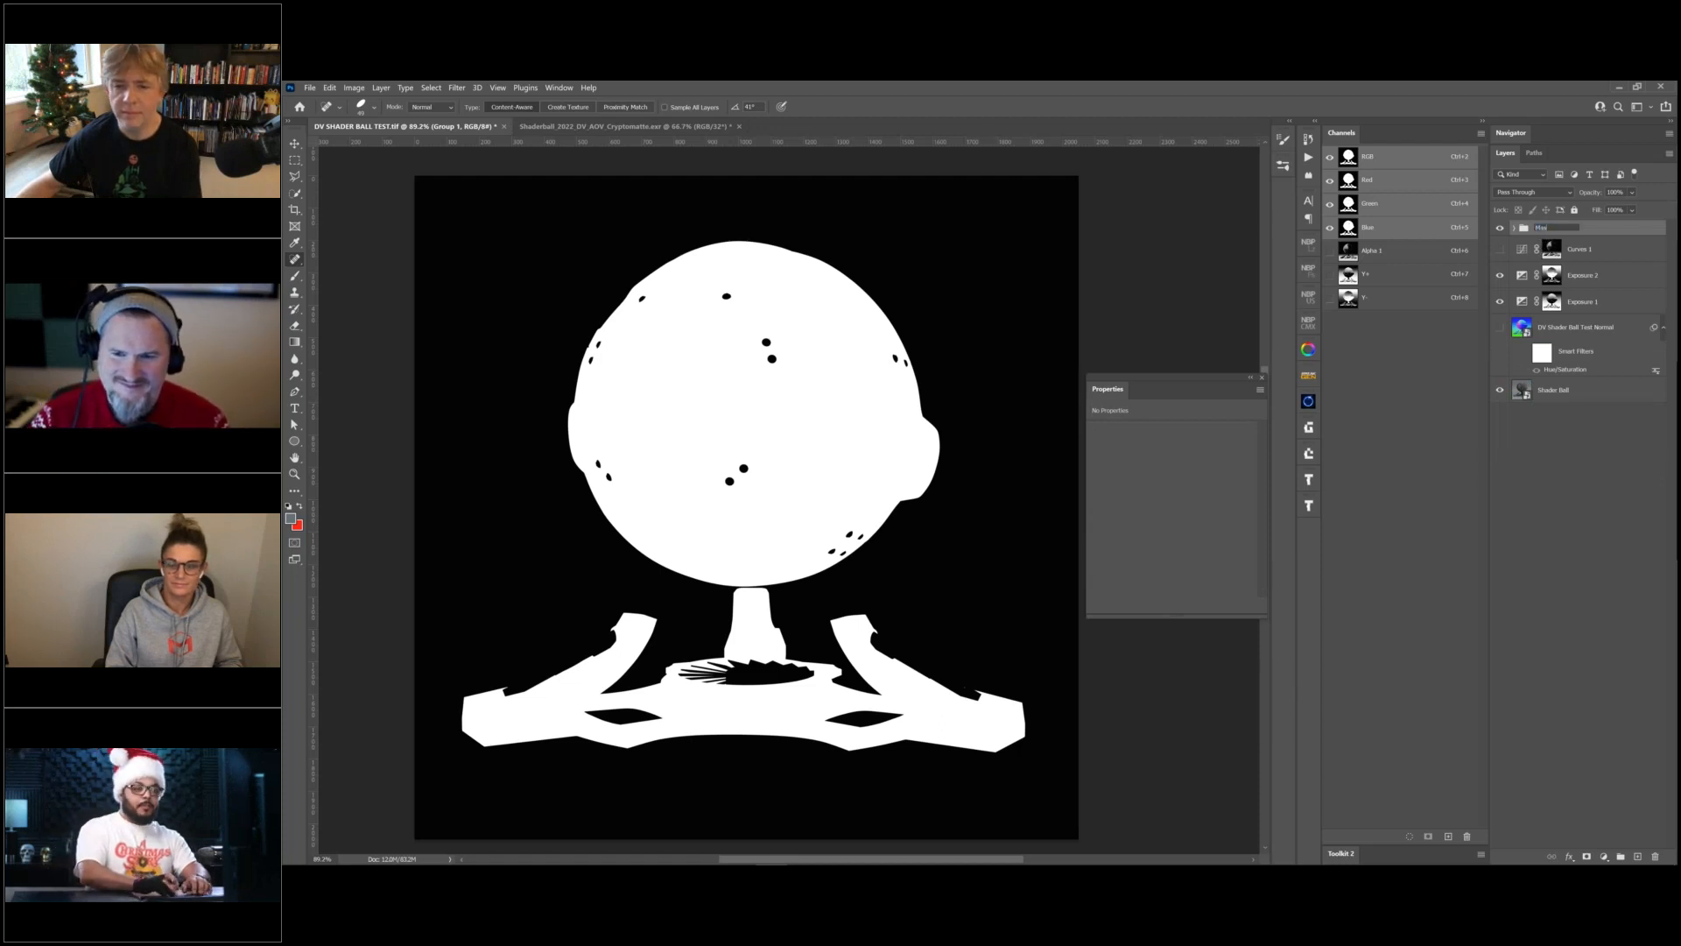
text(ks)
key(Return)
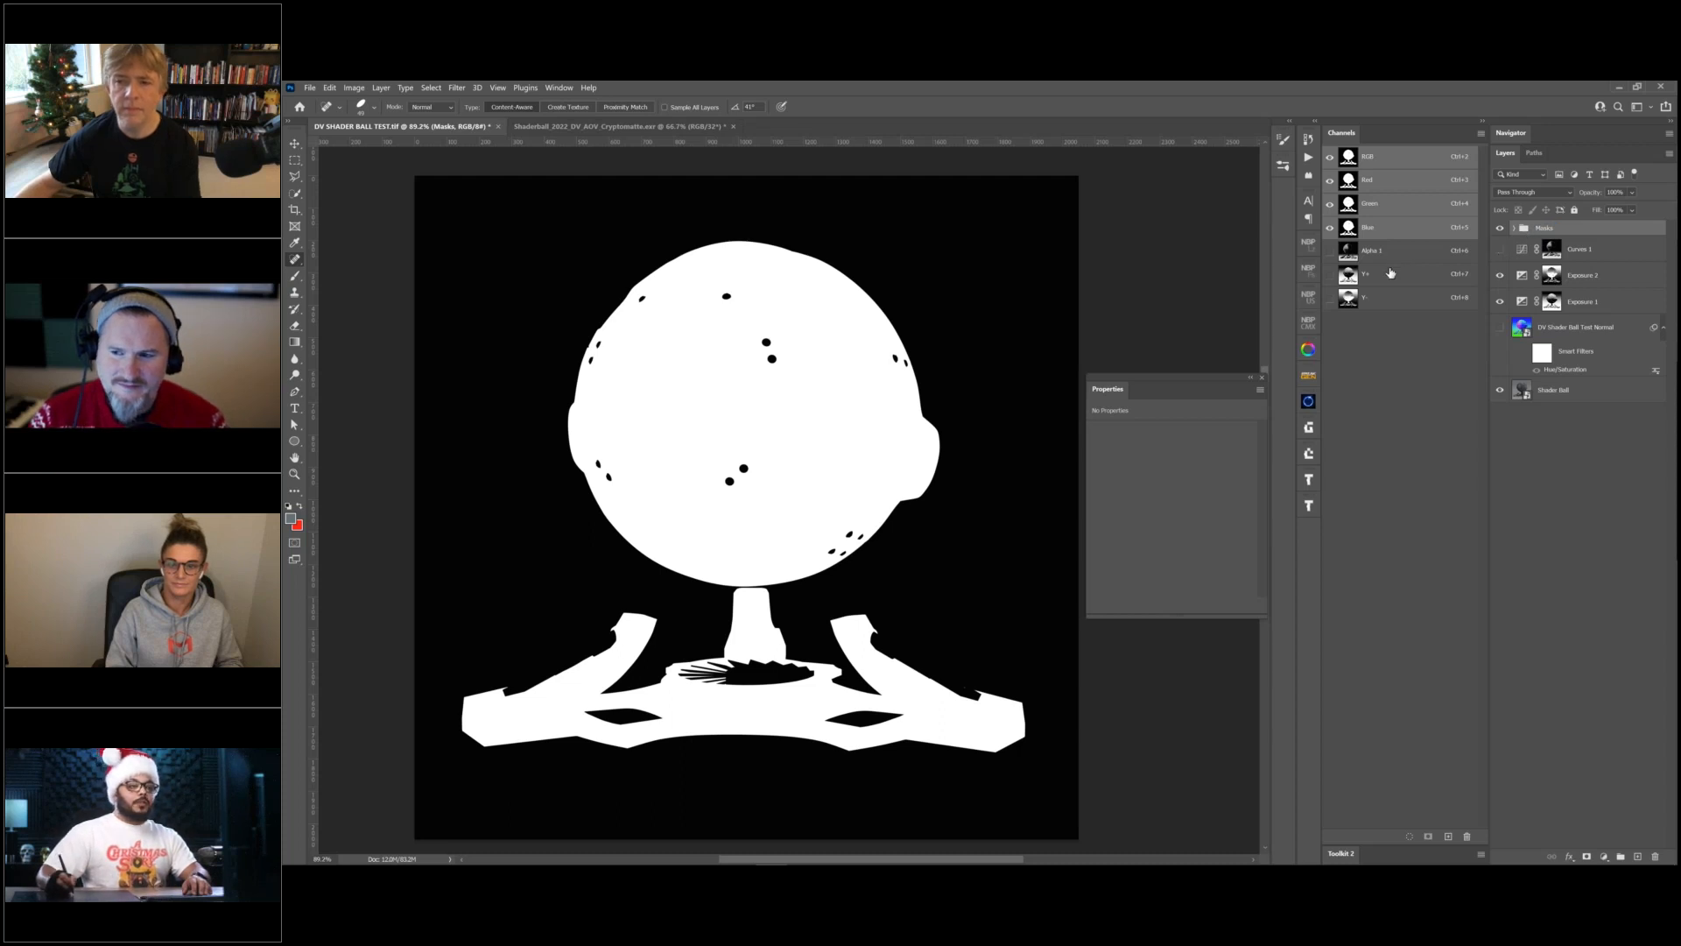
Expand the Masks group, hide the painted metal and secondary metals masks, and select the CryptoMaterial.FLOOR layer.
click(1515, 228)
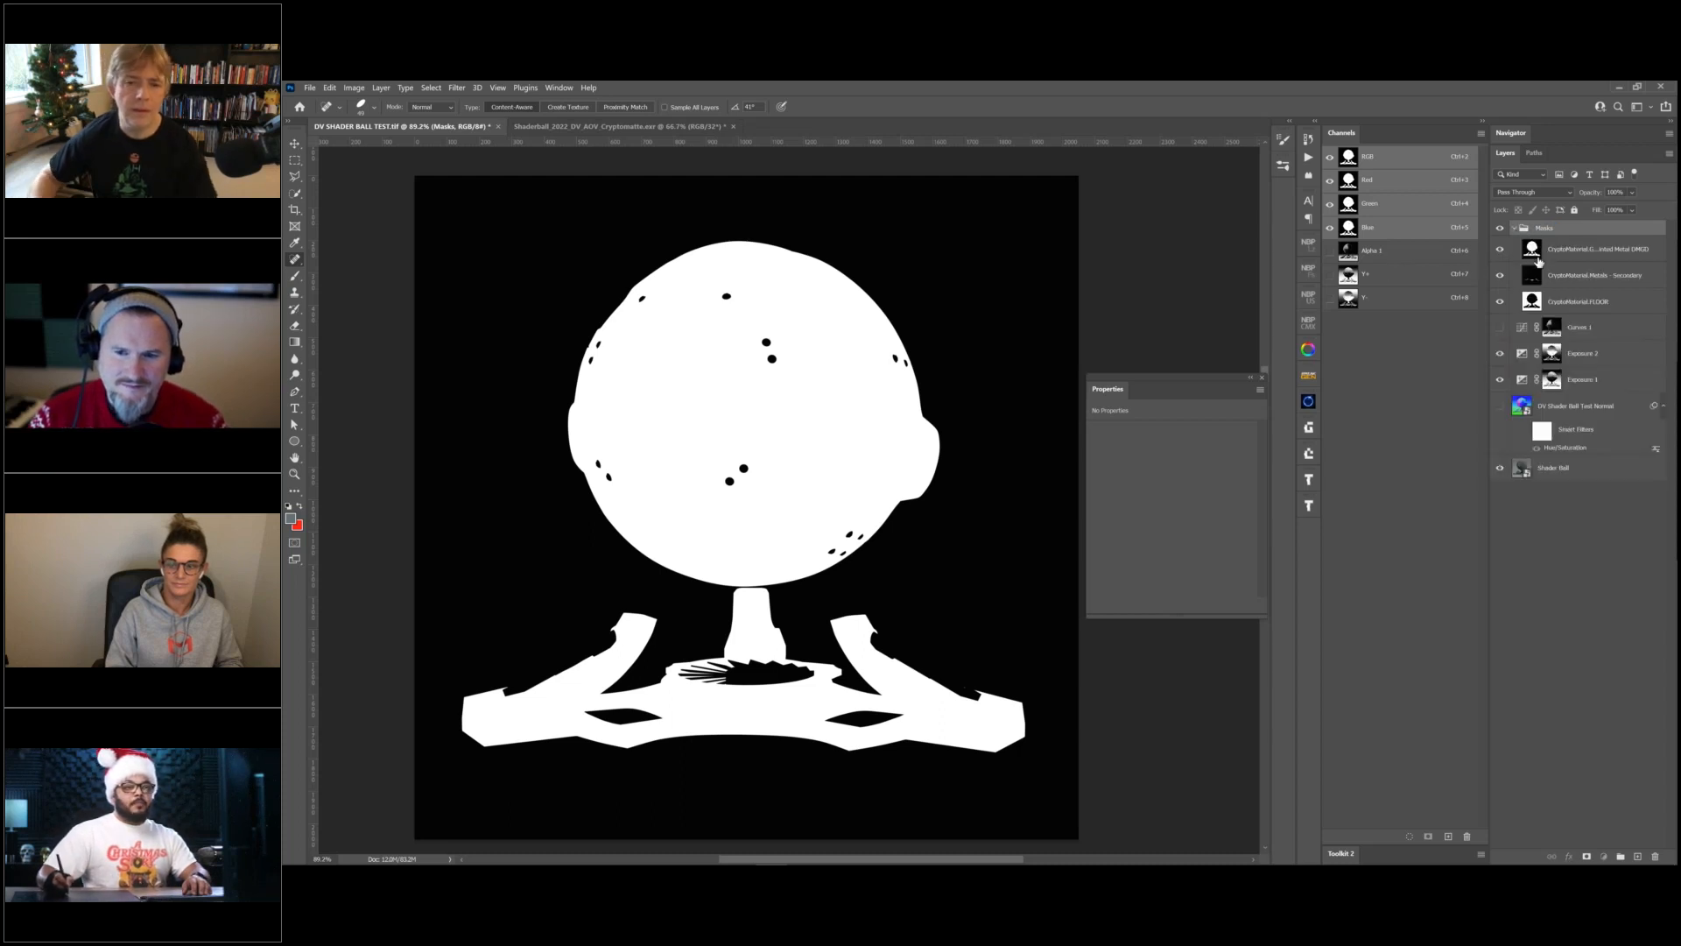
click(1548, 254)
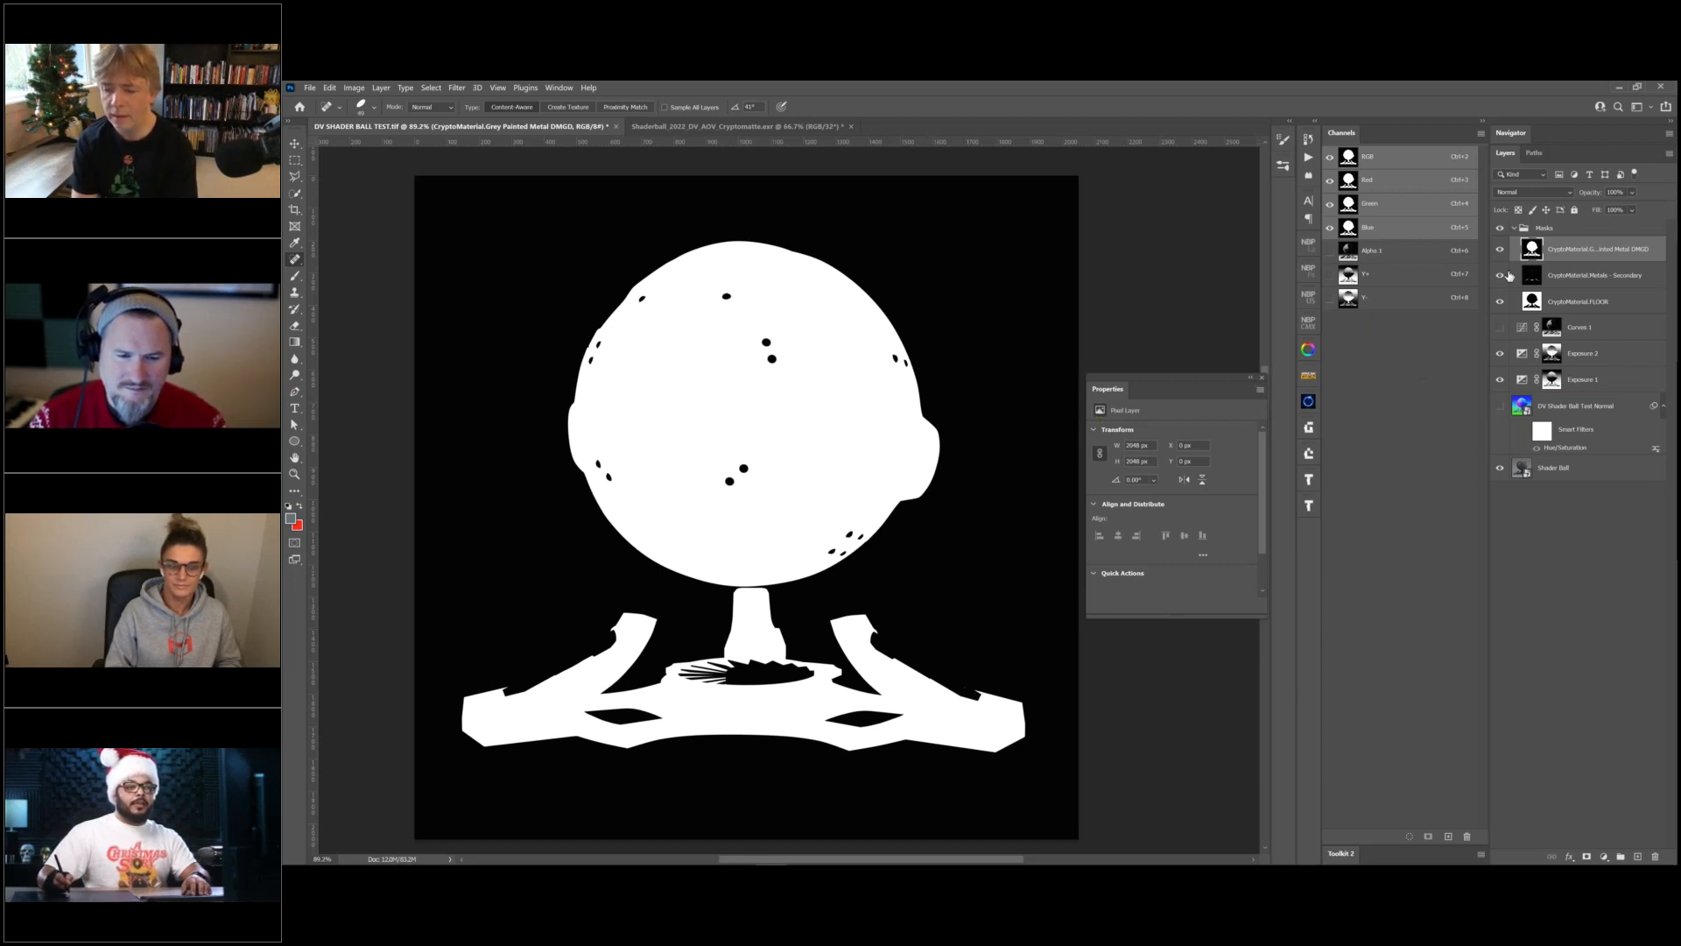
drag(1500, 249, 1499, 276)
click(1550, 302)
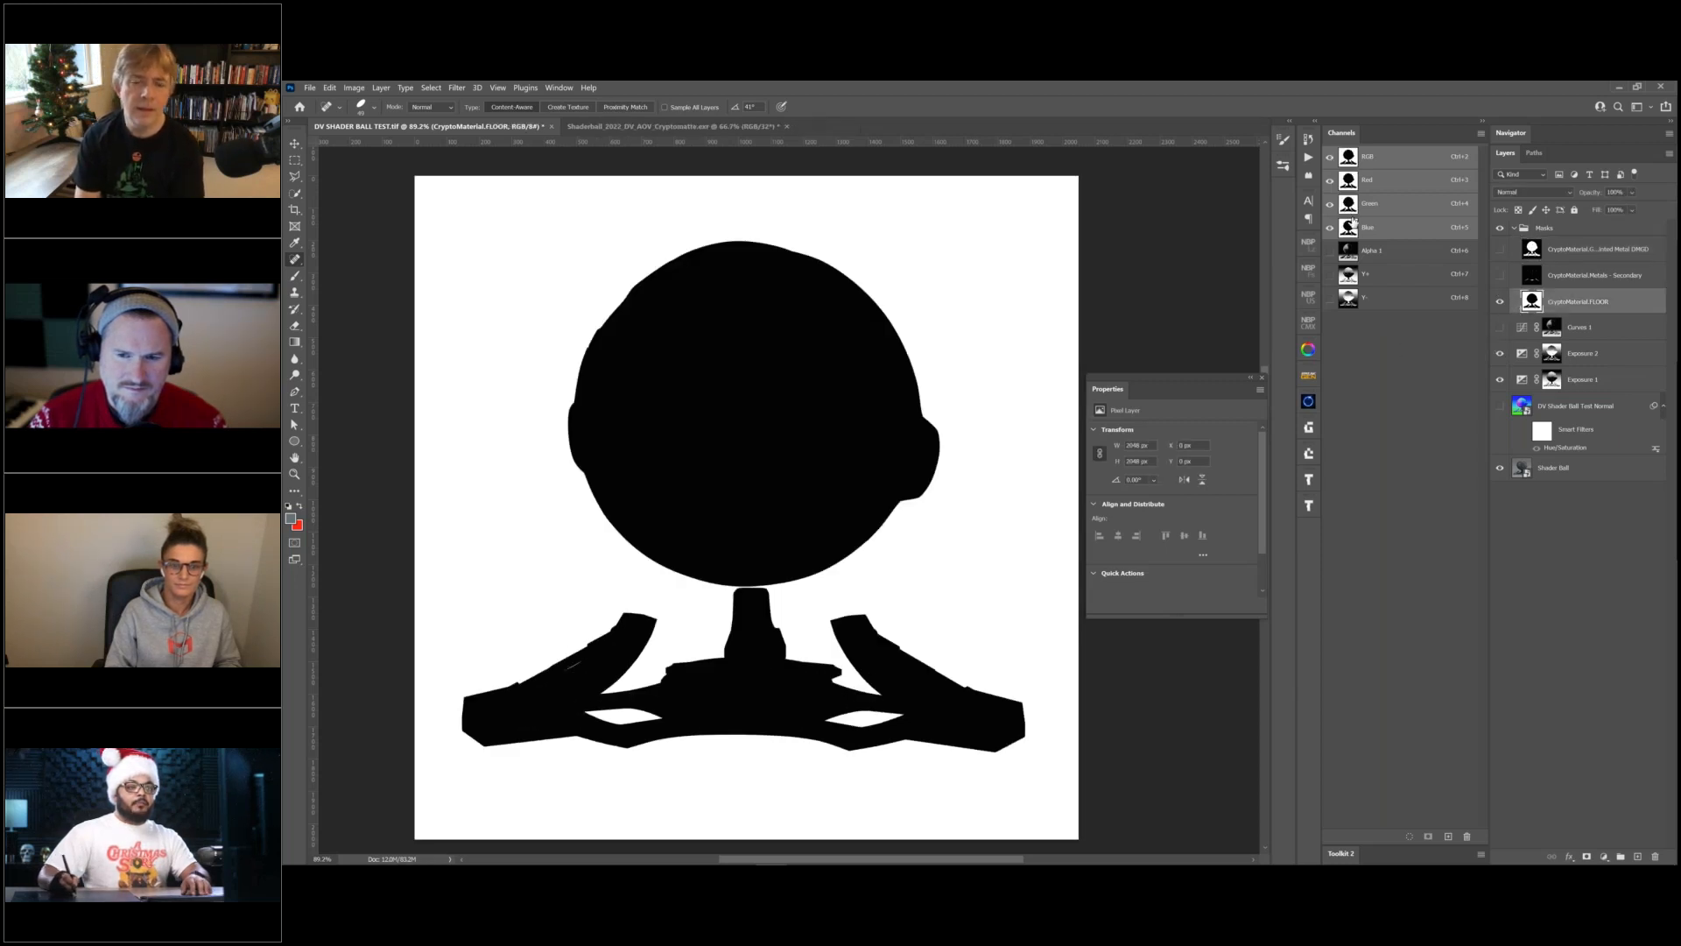
Save the floor mask as a new alpha channel from its selection, view that channel, and hide and collapse the Masks group.
ctrl+click(1349, 240)
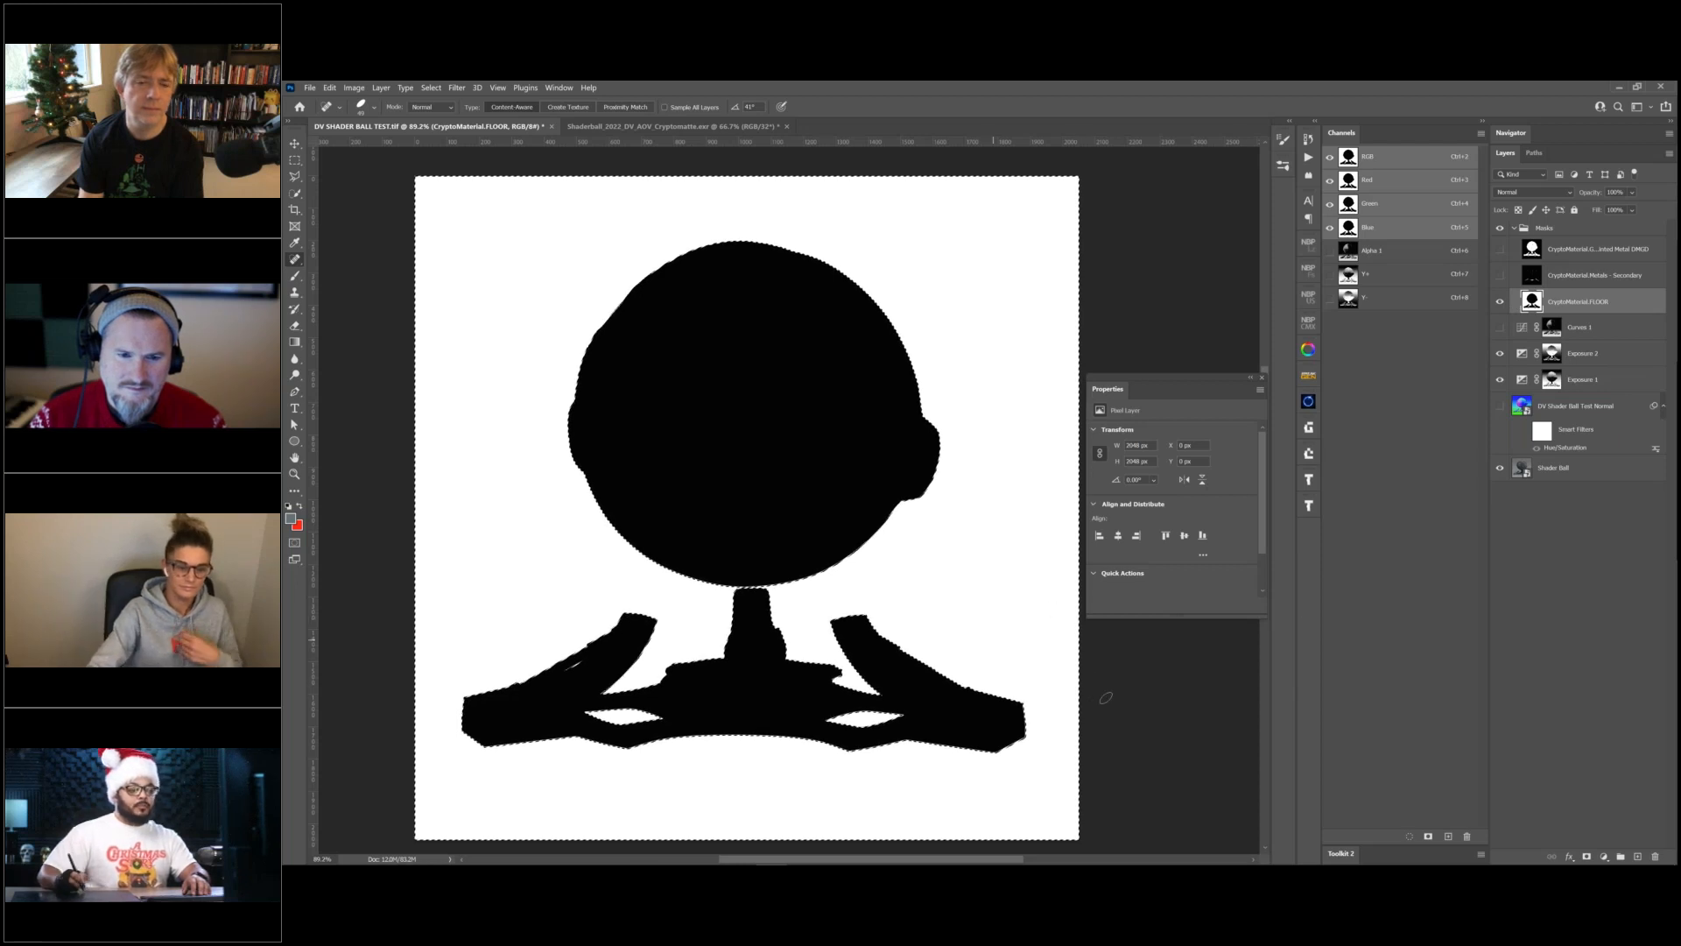
click(1429, 836)
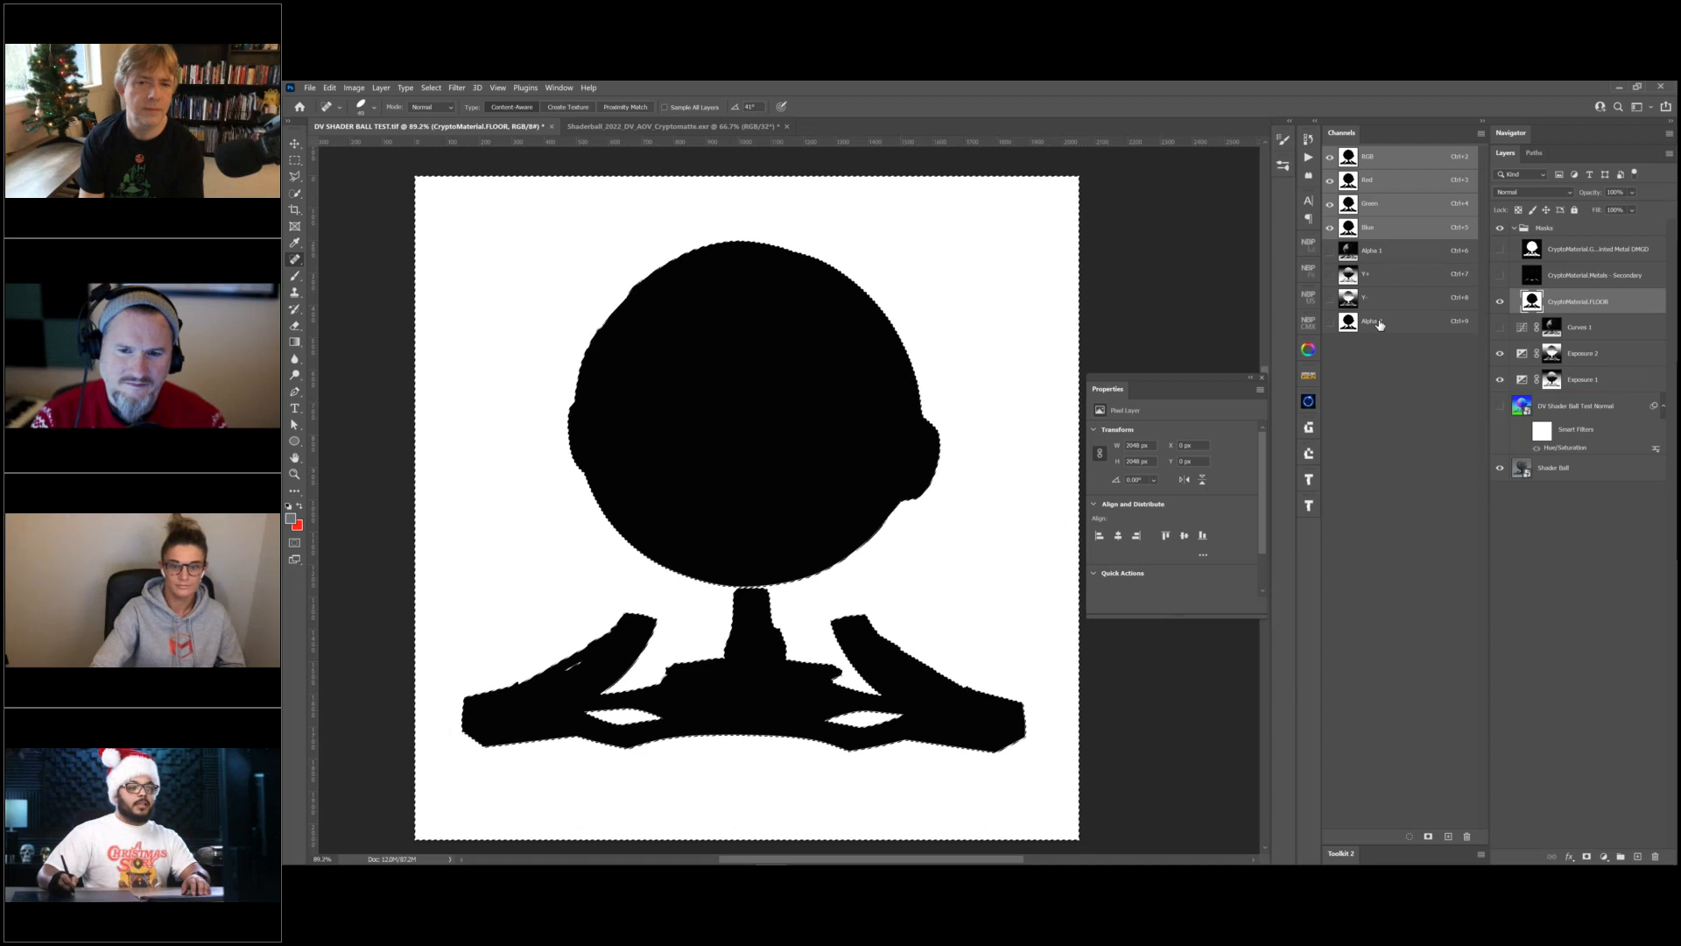
click(1356, 326)
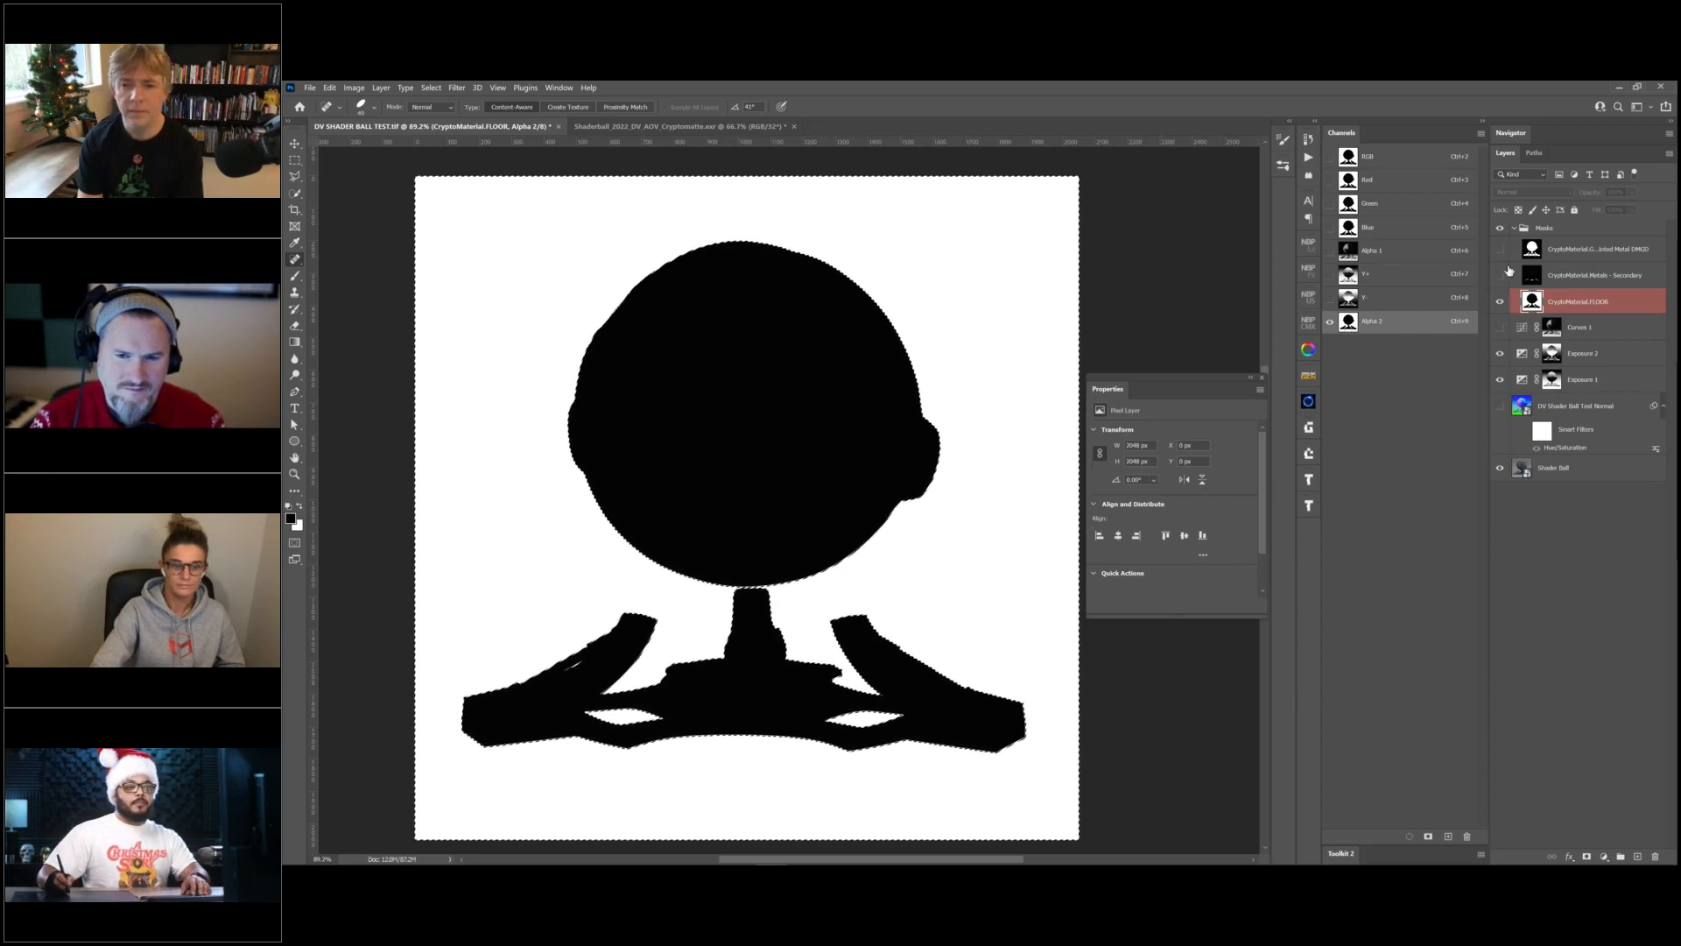
click(1514, 230)
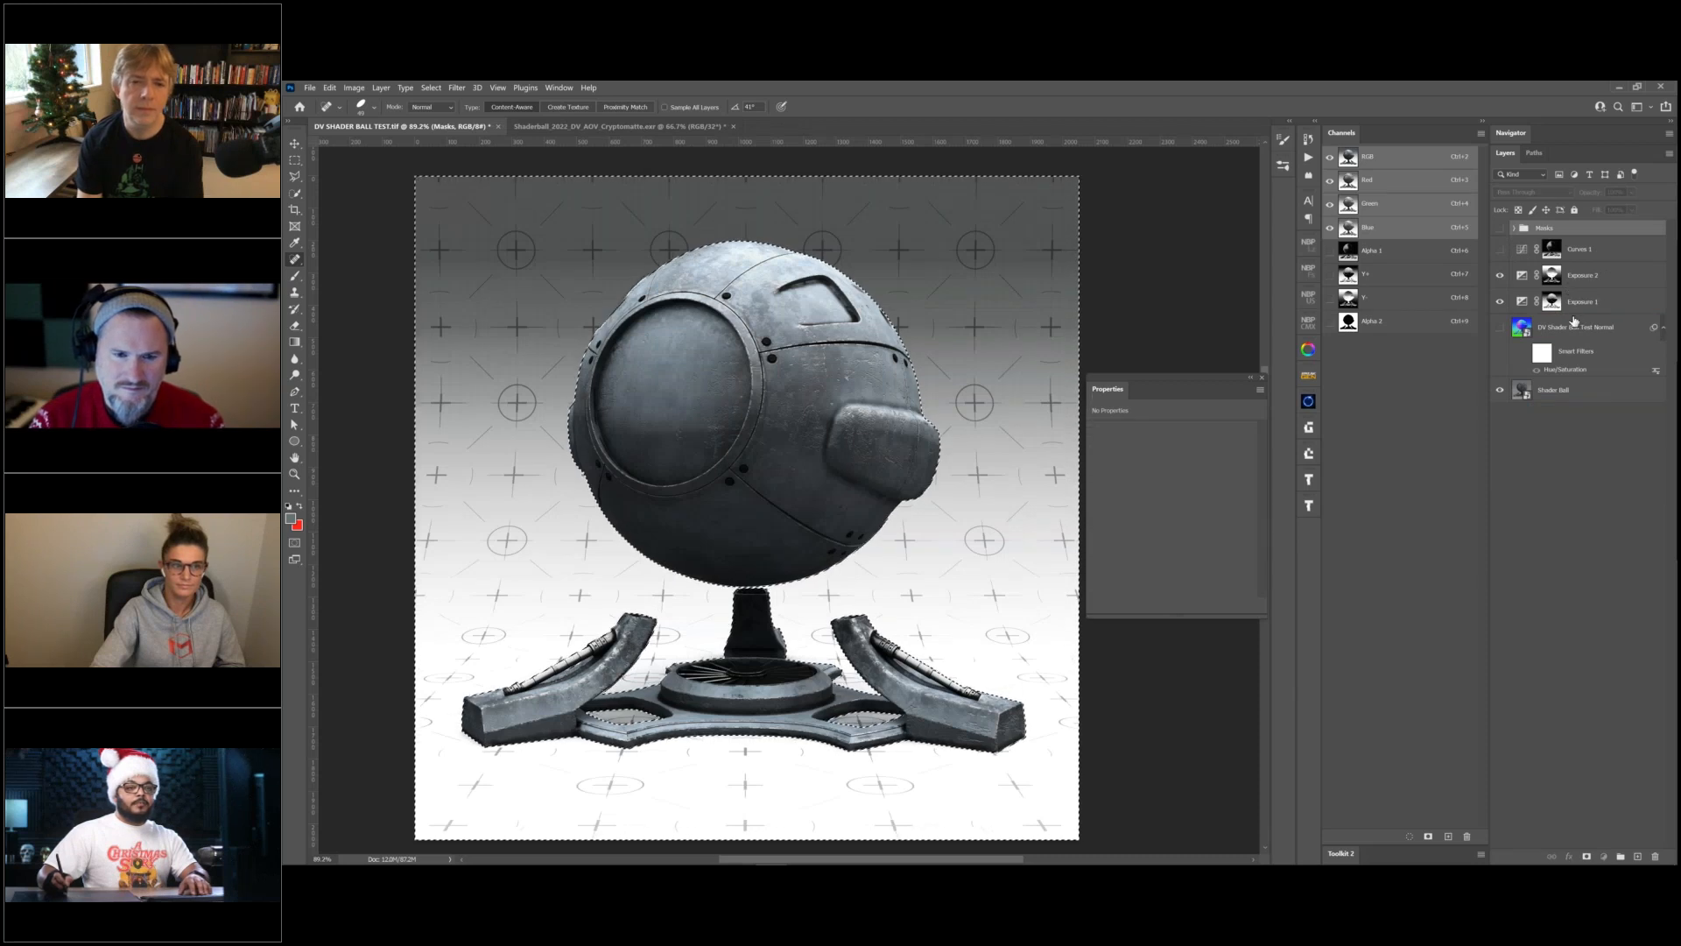
Group Exposure 1 and Exposure 2, name the group Light, and add a layer mask from the active selection to exclude the floor.
click(1583, 277)
shift+click(1576, 304)
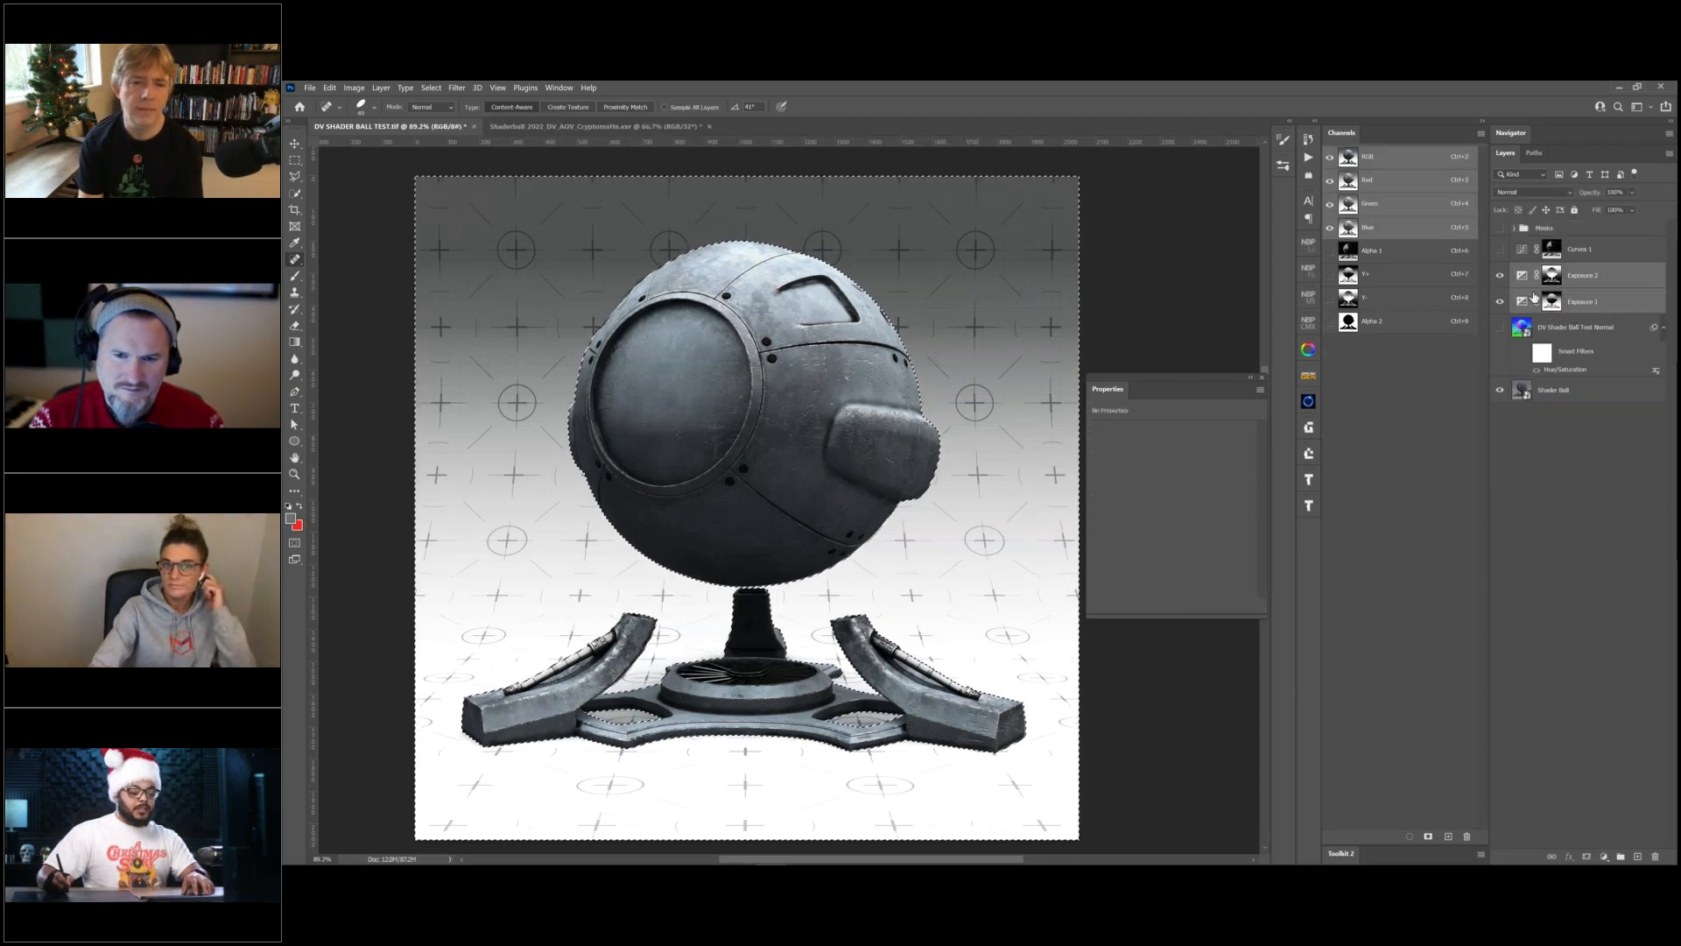
key(ctrl+g)
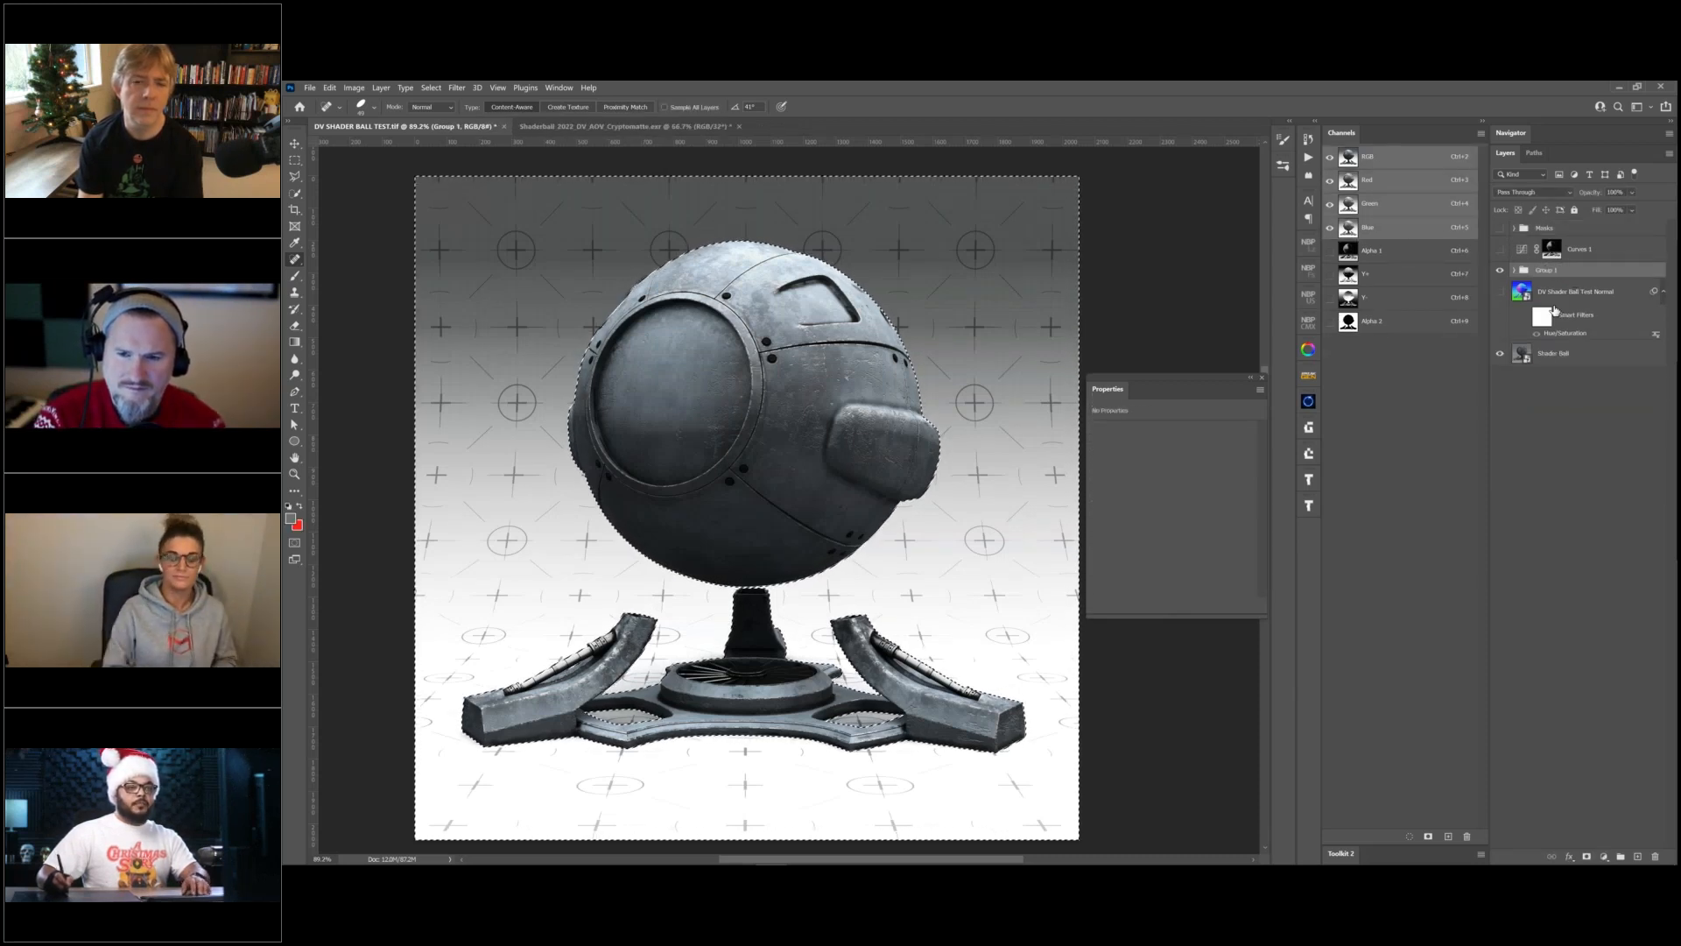
double_click(1547, 270)
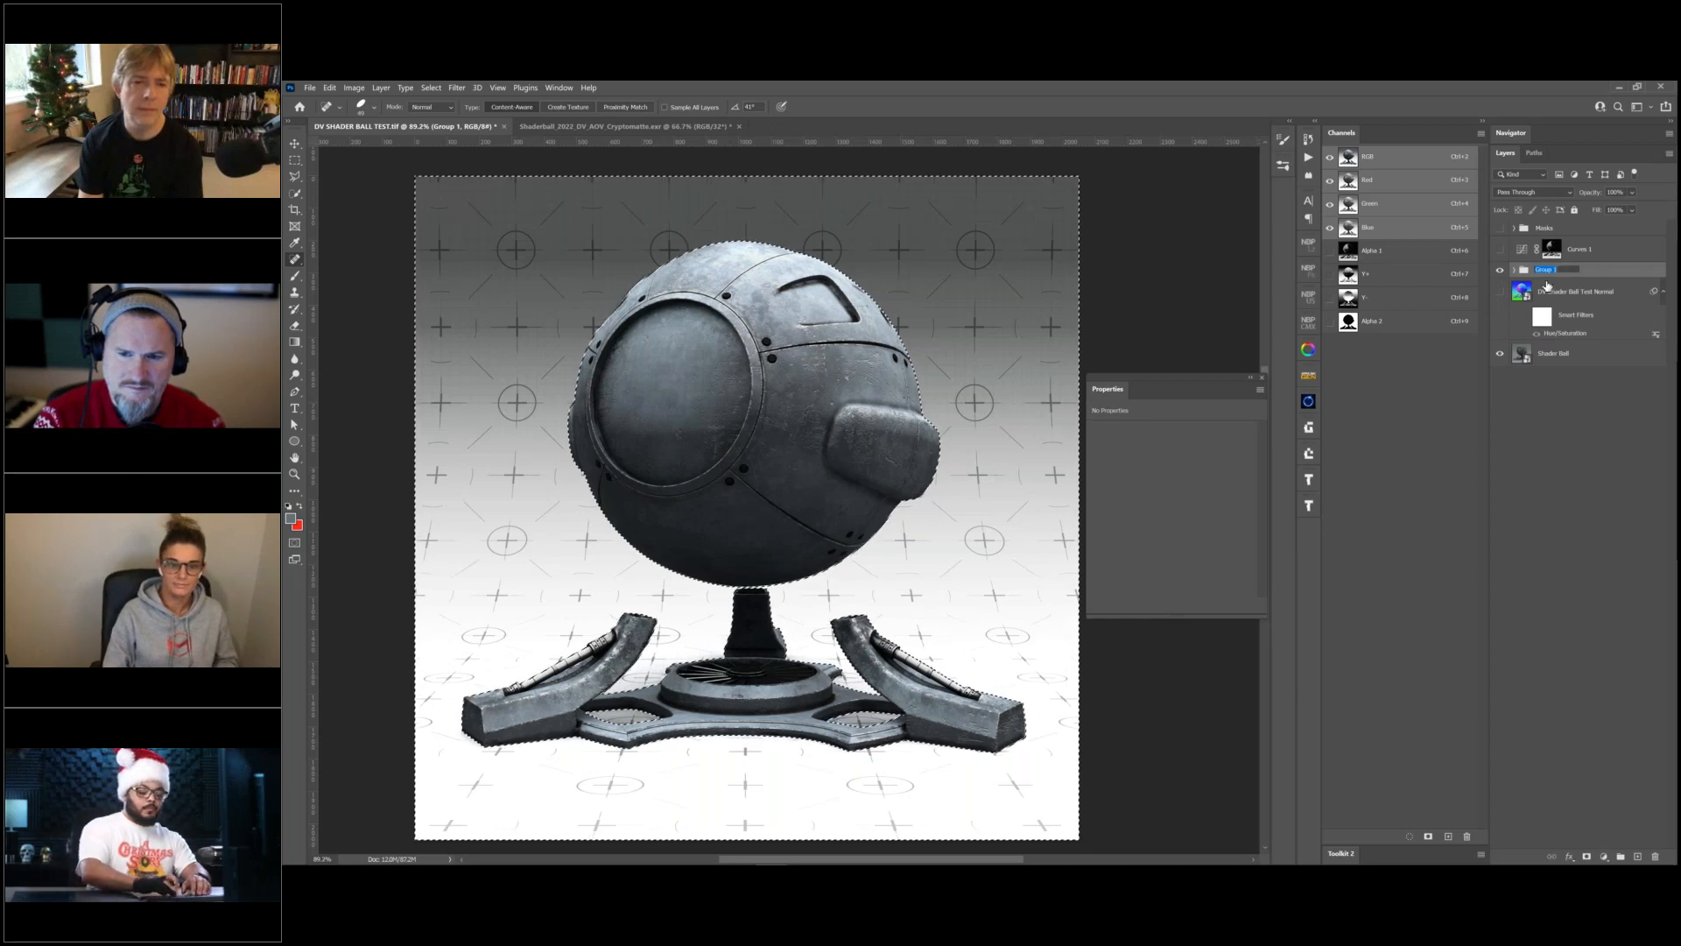
text(Light)
key(Return)
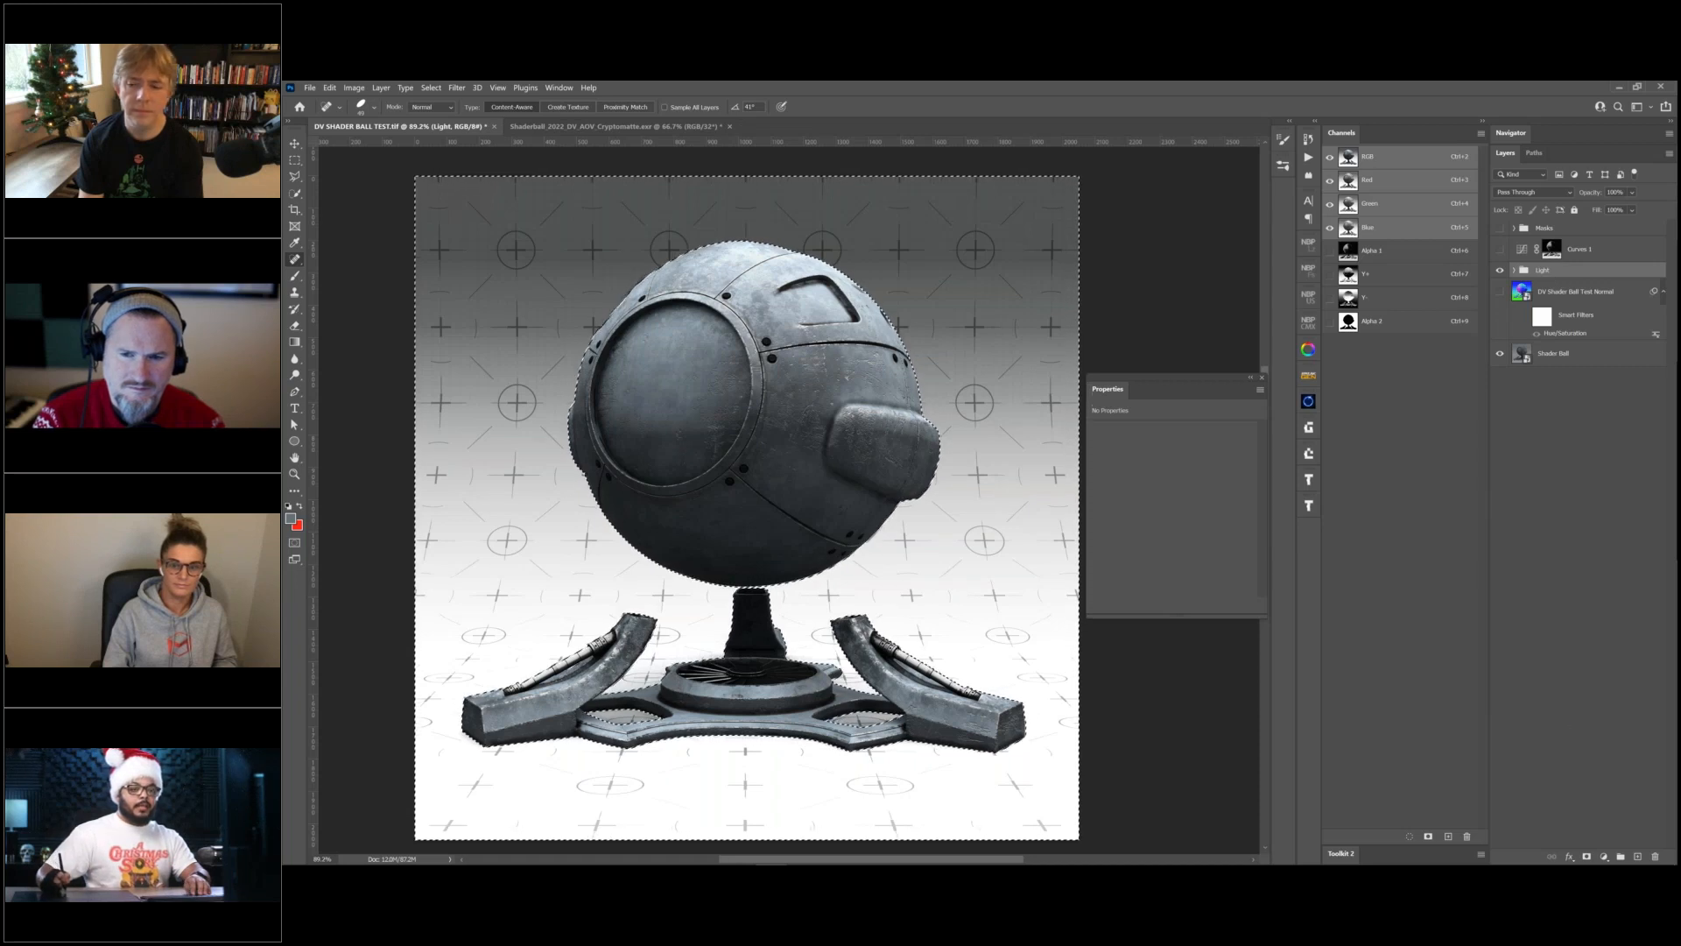
click(1587, 857)
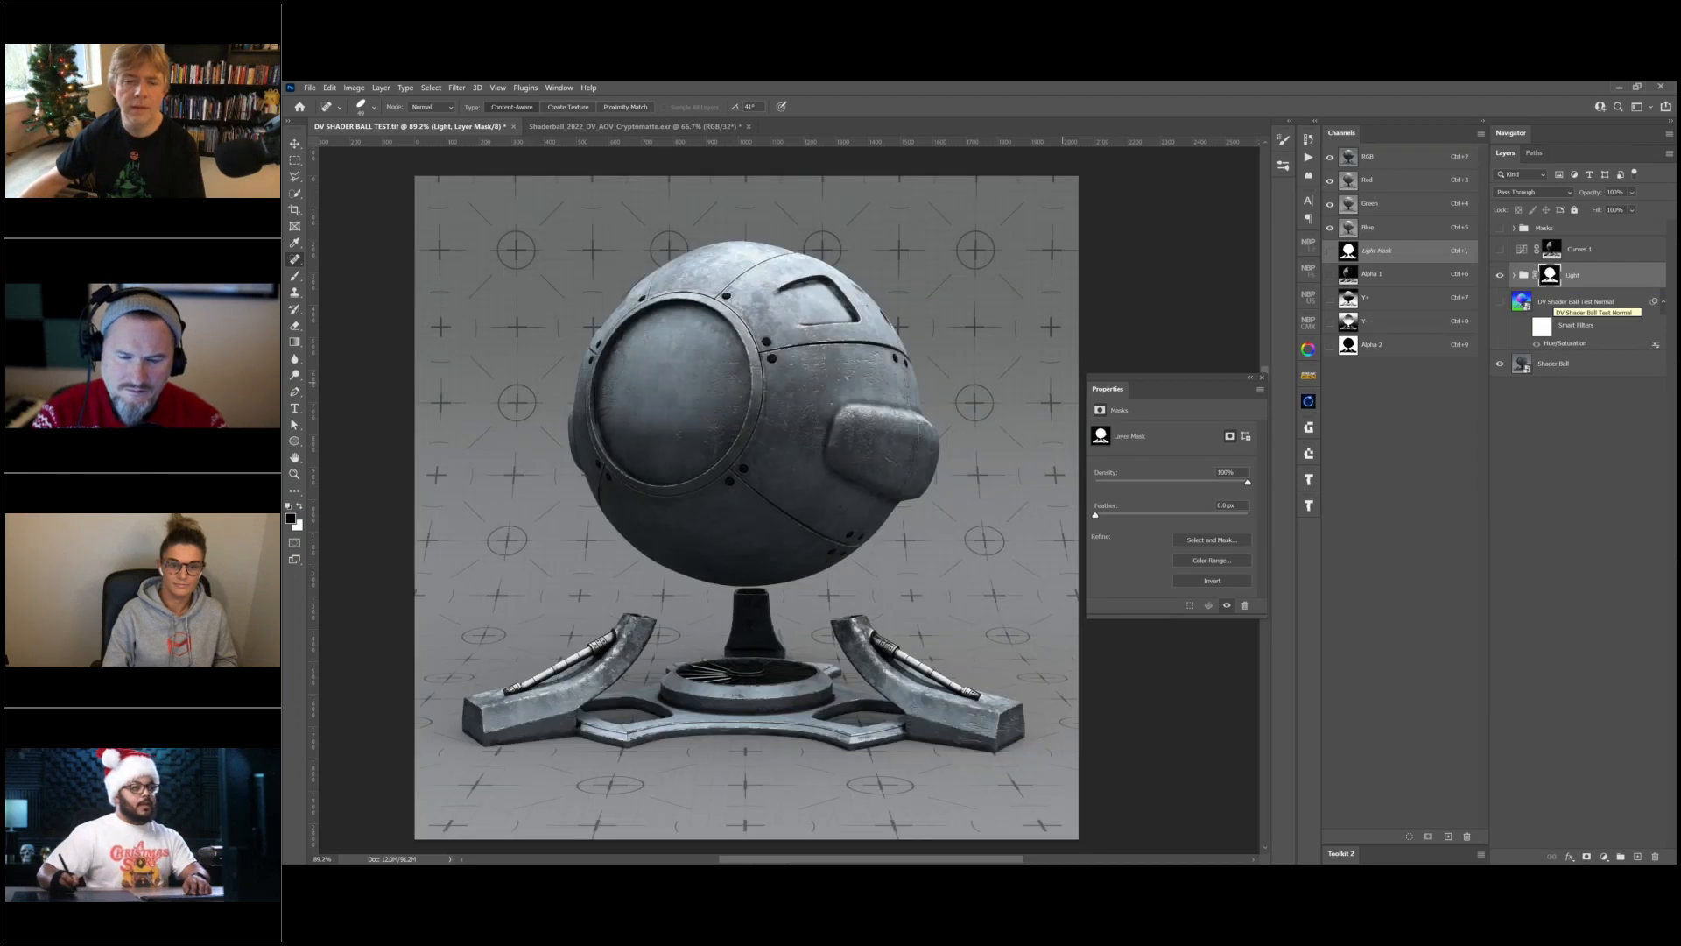
Compare the shader ball with and without the Light group's masked exposure adjustments.
click(1500, 275)
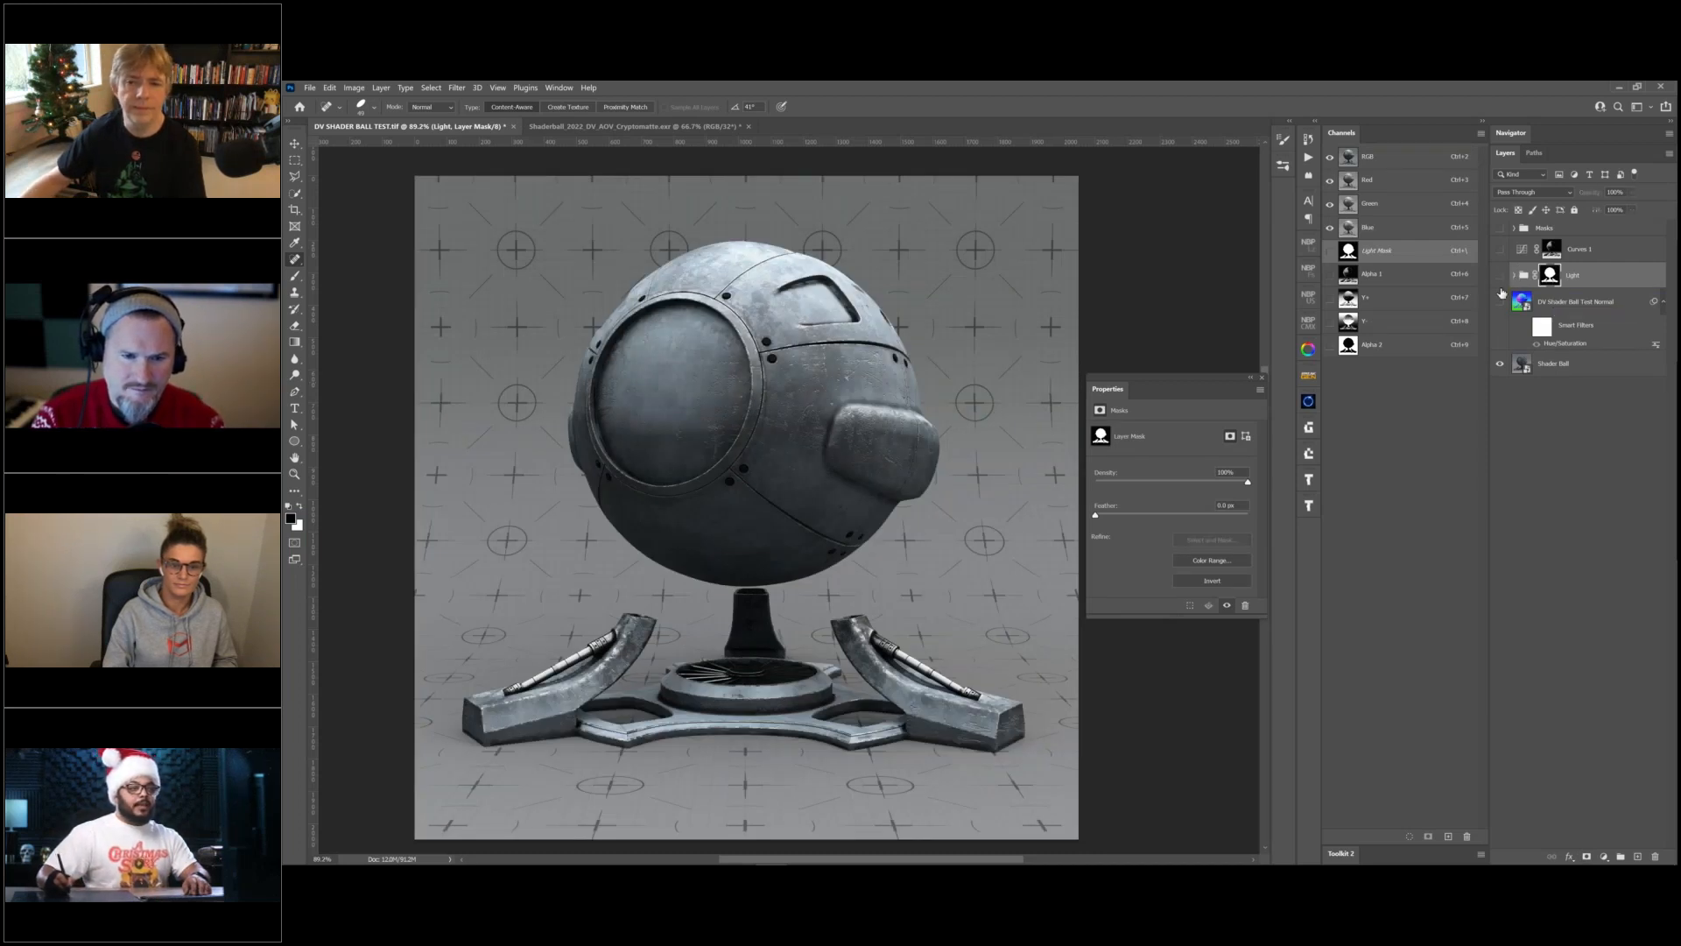
click(1499, 277)
click(1500, 277)
click(1500, 277)
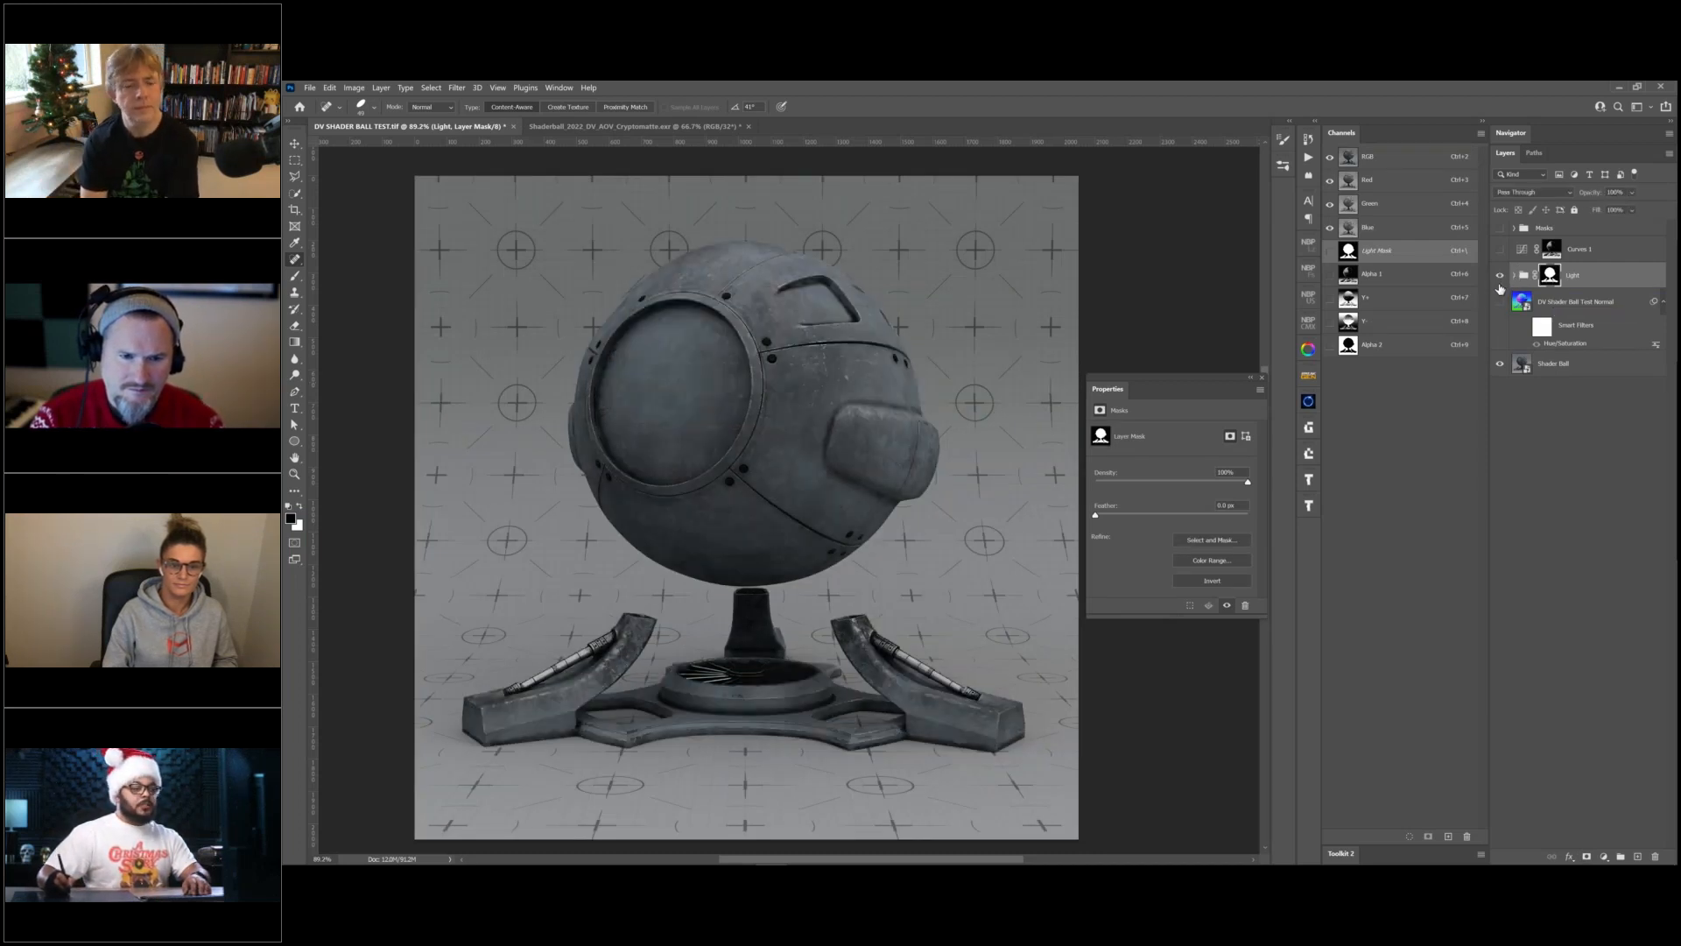
click(1500, 276)
click(1500, 276)
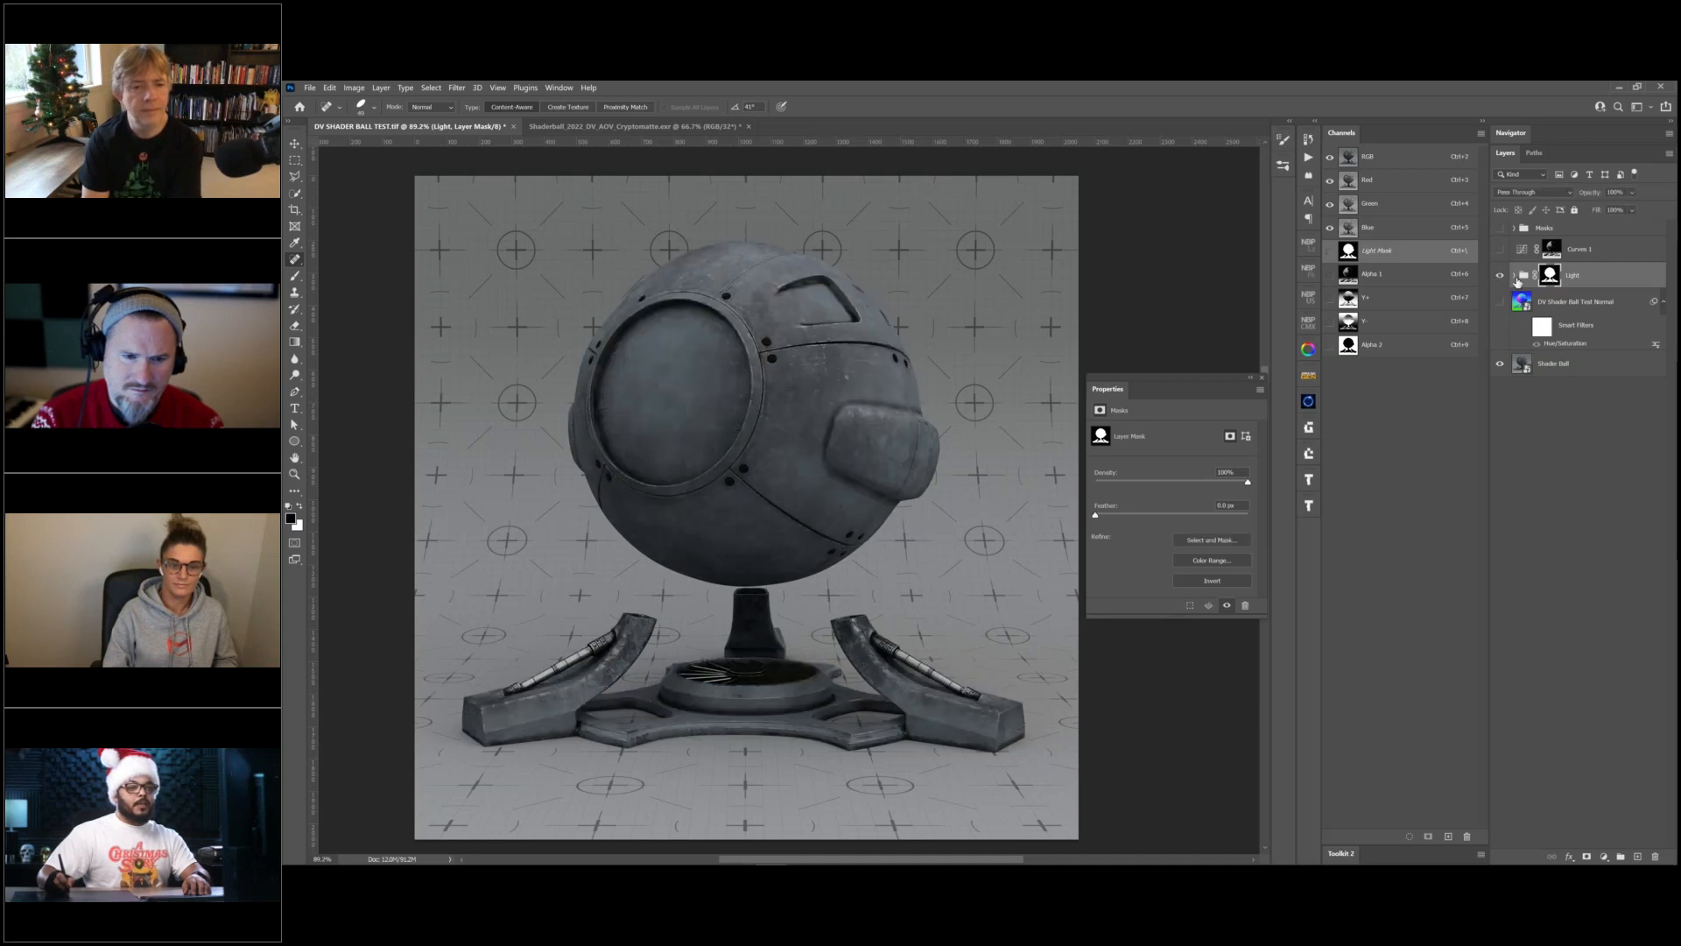
Expand the Light group and move the Curves 1 adjustment into it above Exposure 2.
click(1514, 276)
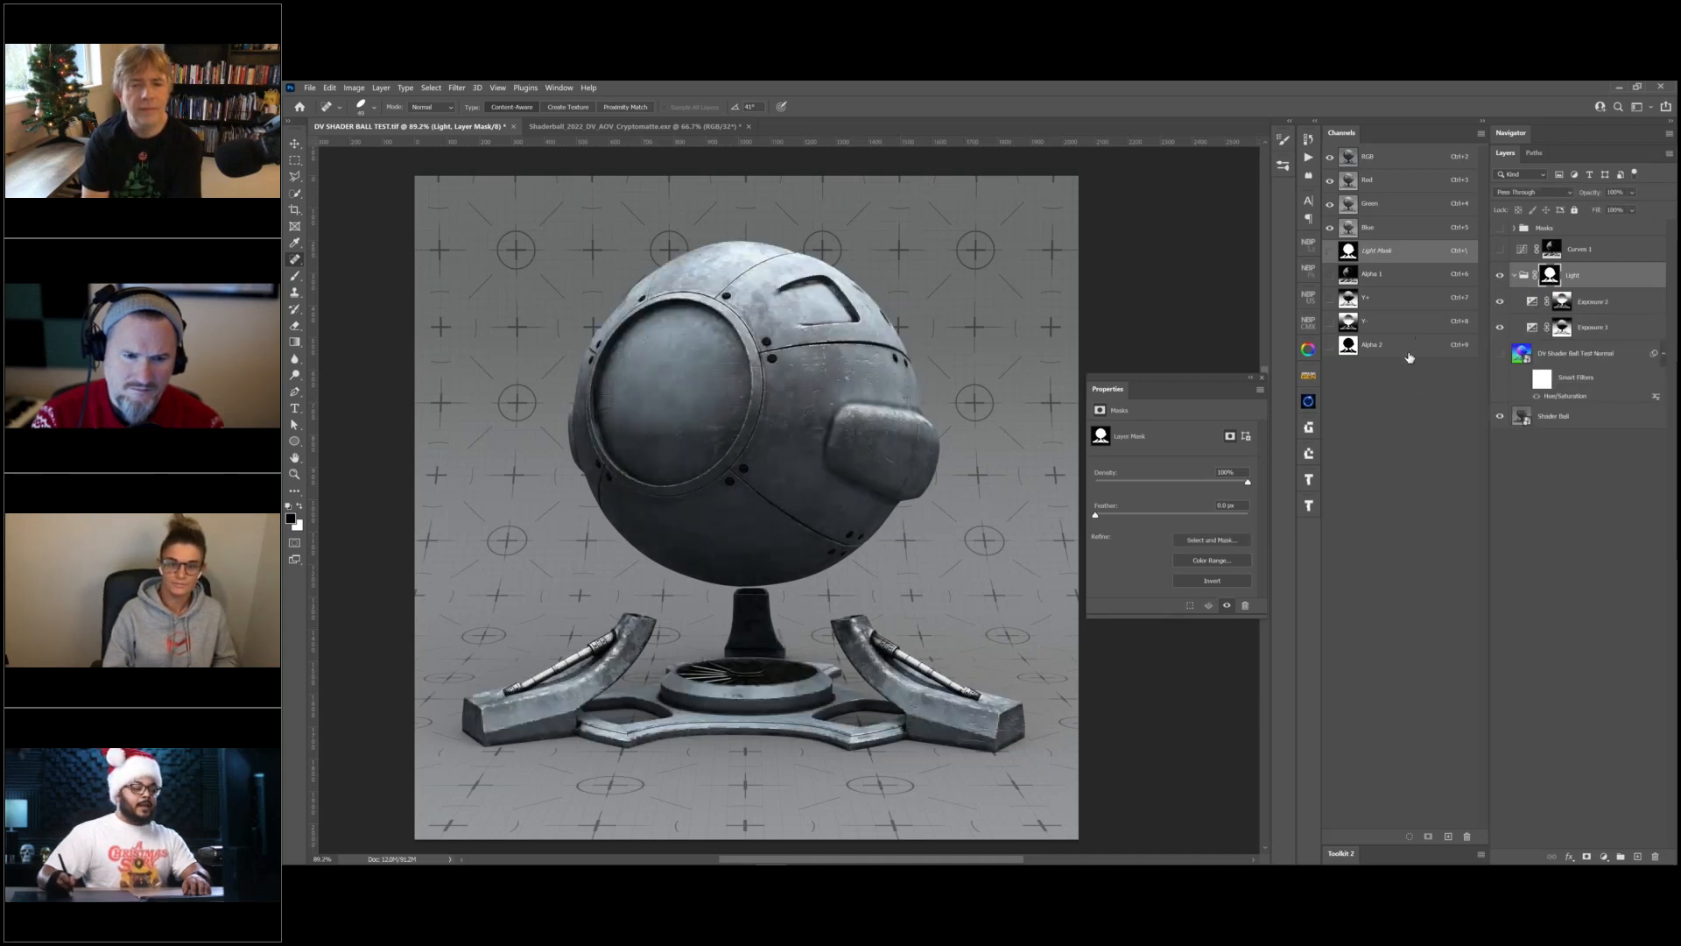
click(1534, 305)
mouse_move(1502, 306)
mouse_down()
mouse_move(1503, 330)
mouse_move(1501, 303)
mouse_up()
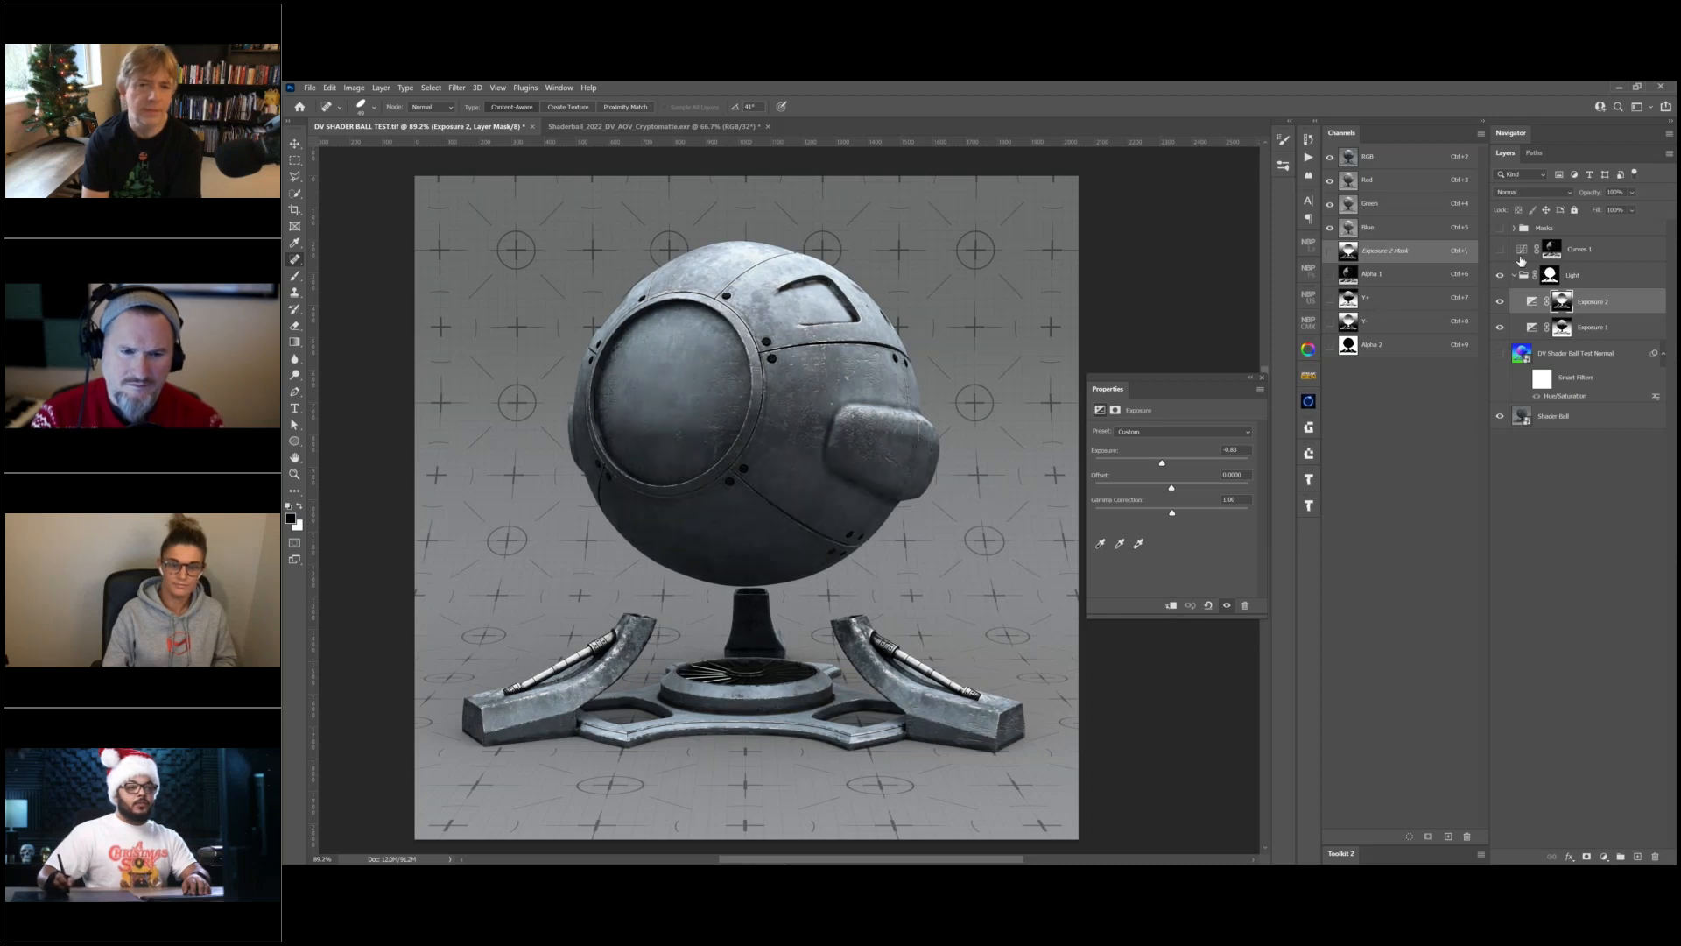
click(1525, 250)
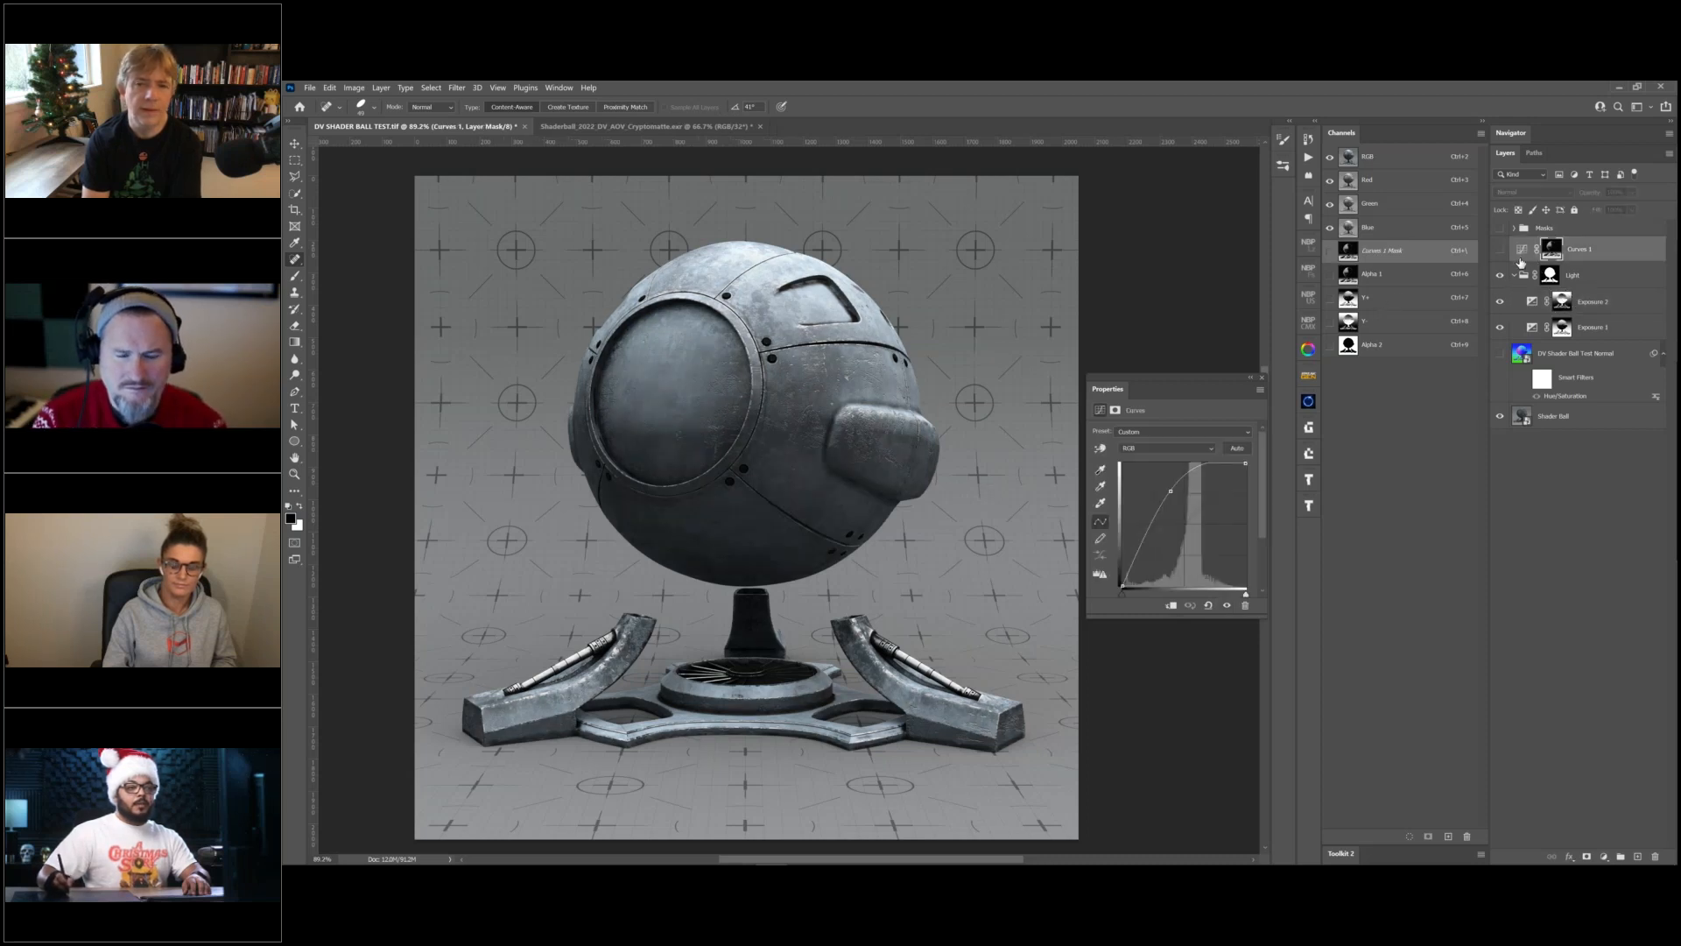
drag(1526, 331, 1525, 294)
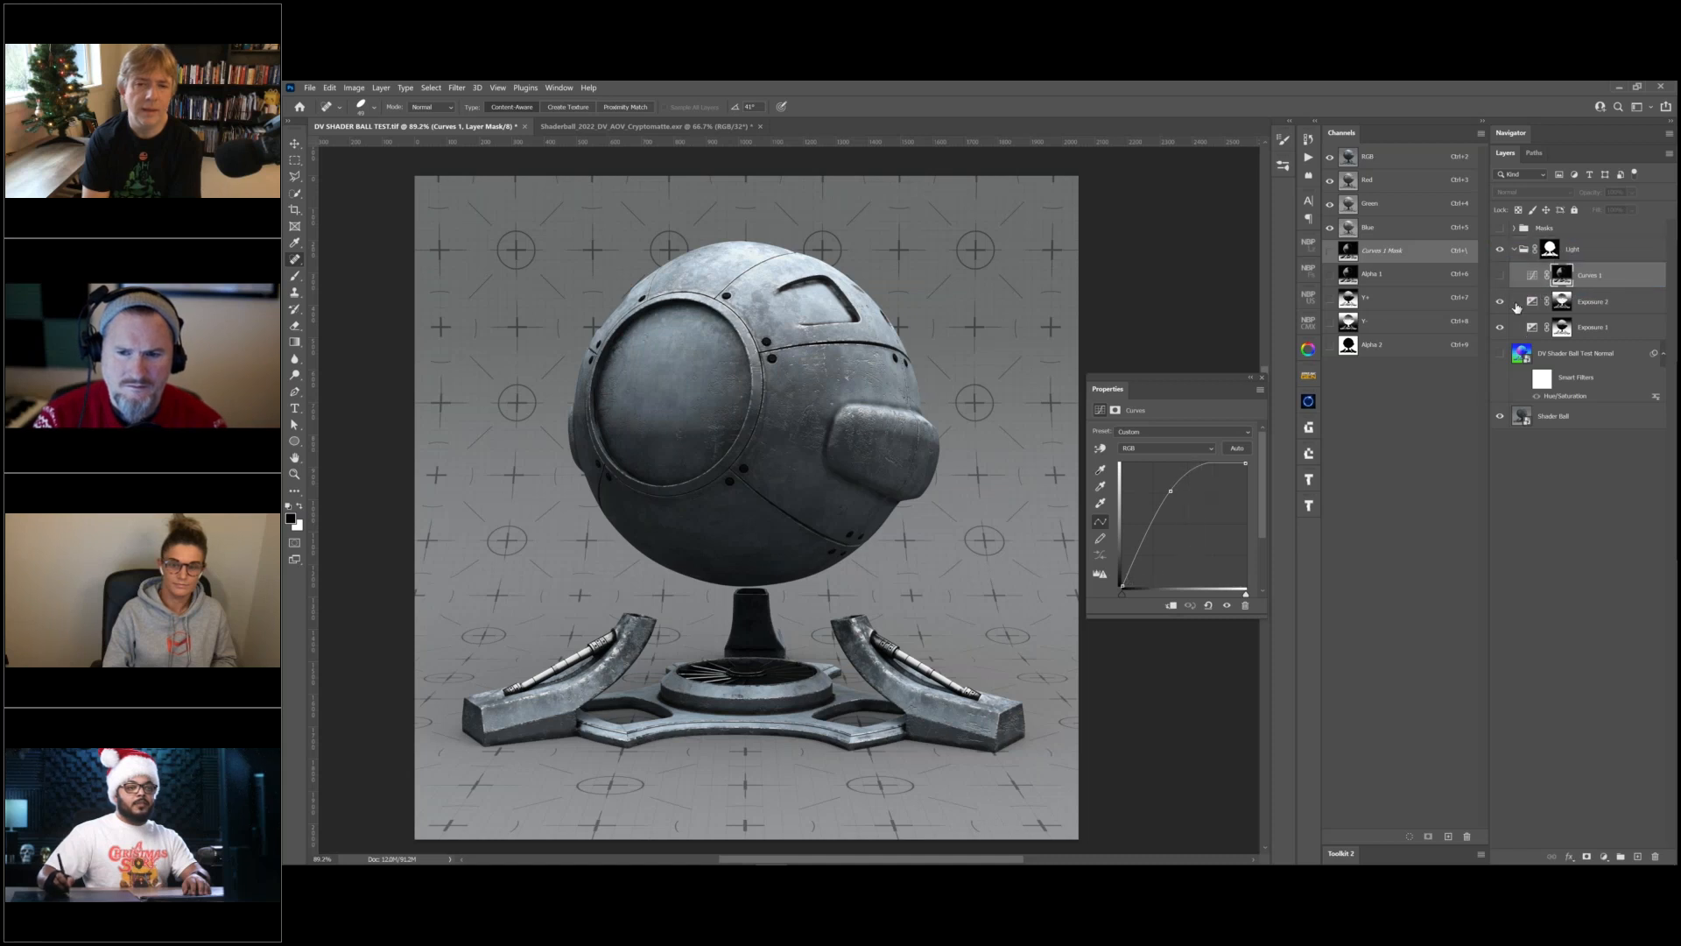
Show Curves 1 and hide Exposure 1 inside the Light group, keeping Exposure 2 visible.
click(1500, 275)
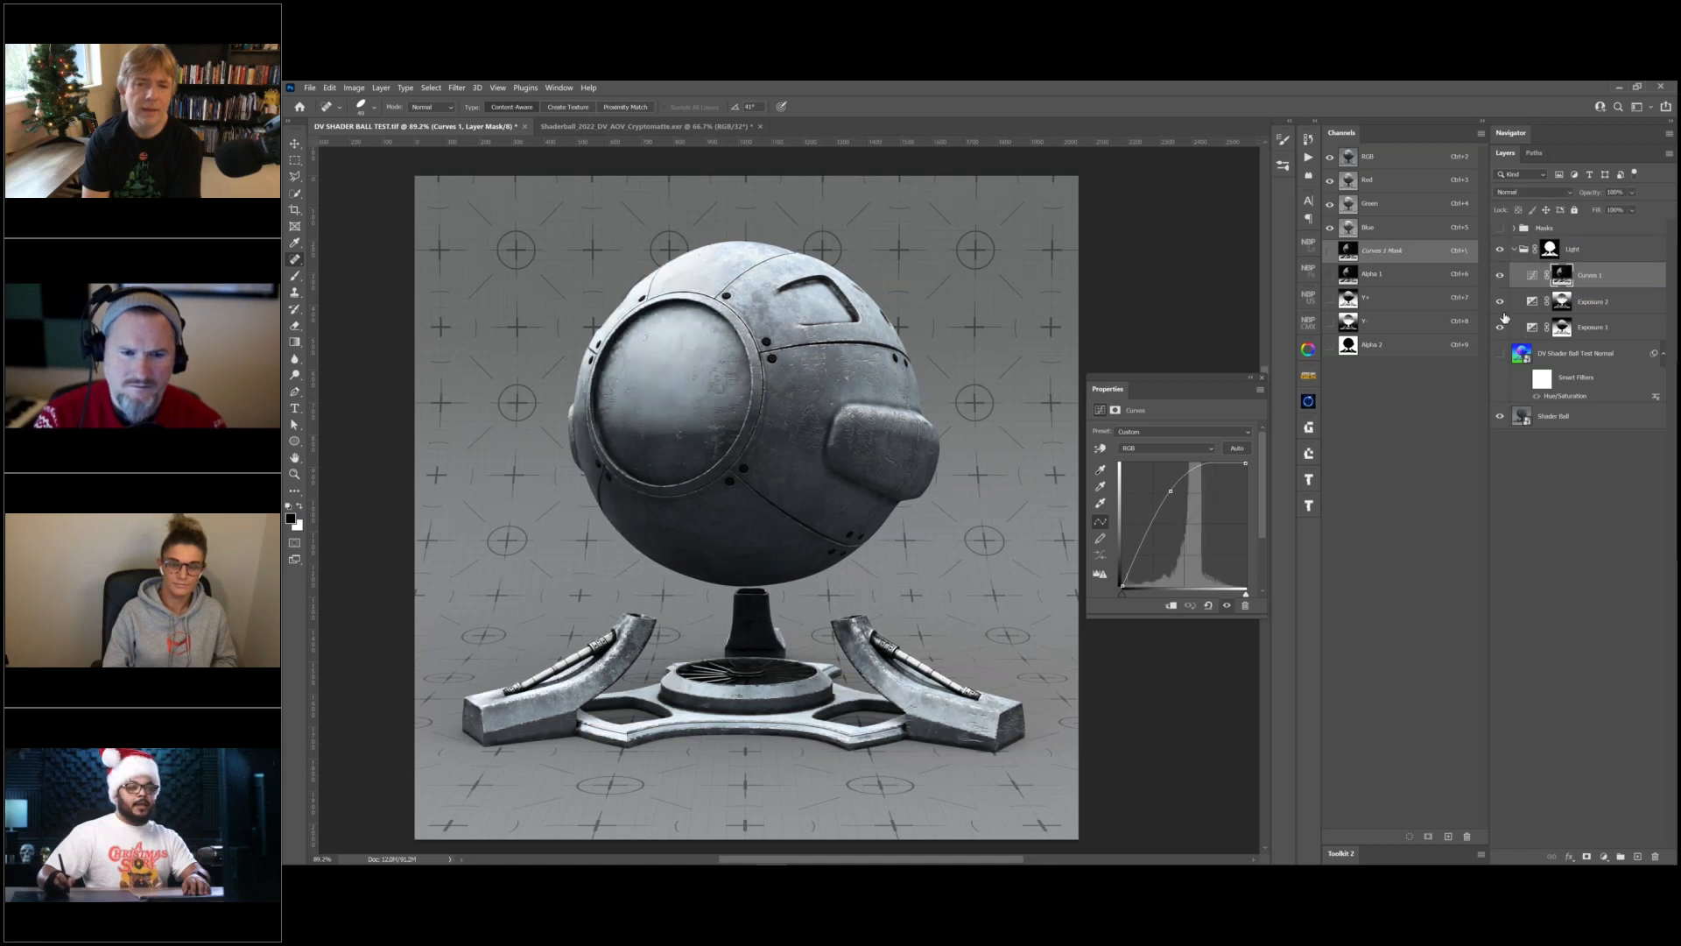
click(1500, 302)
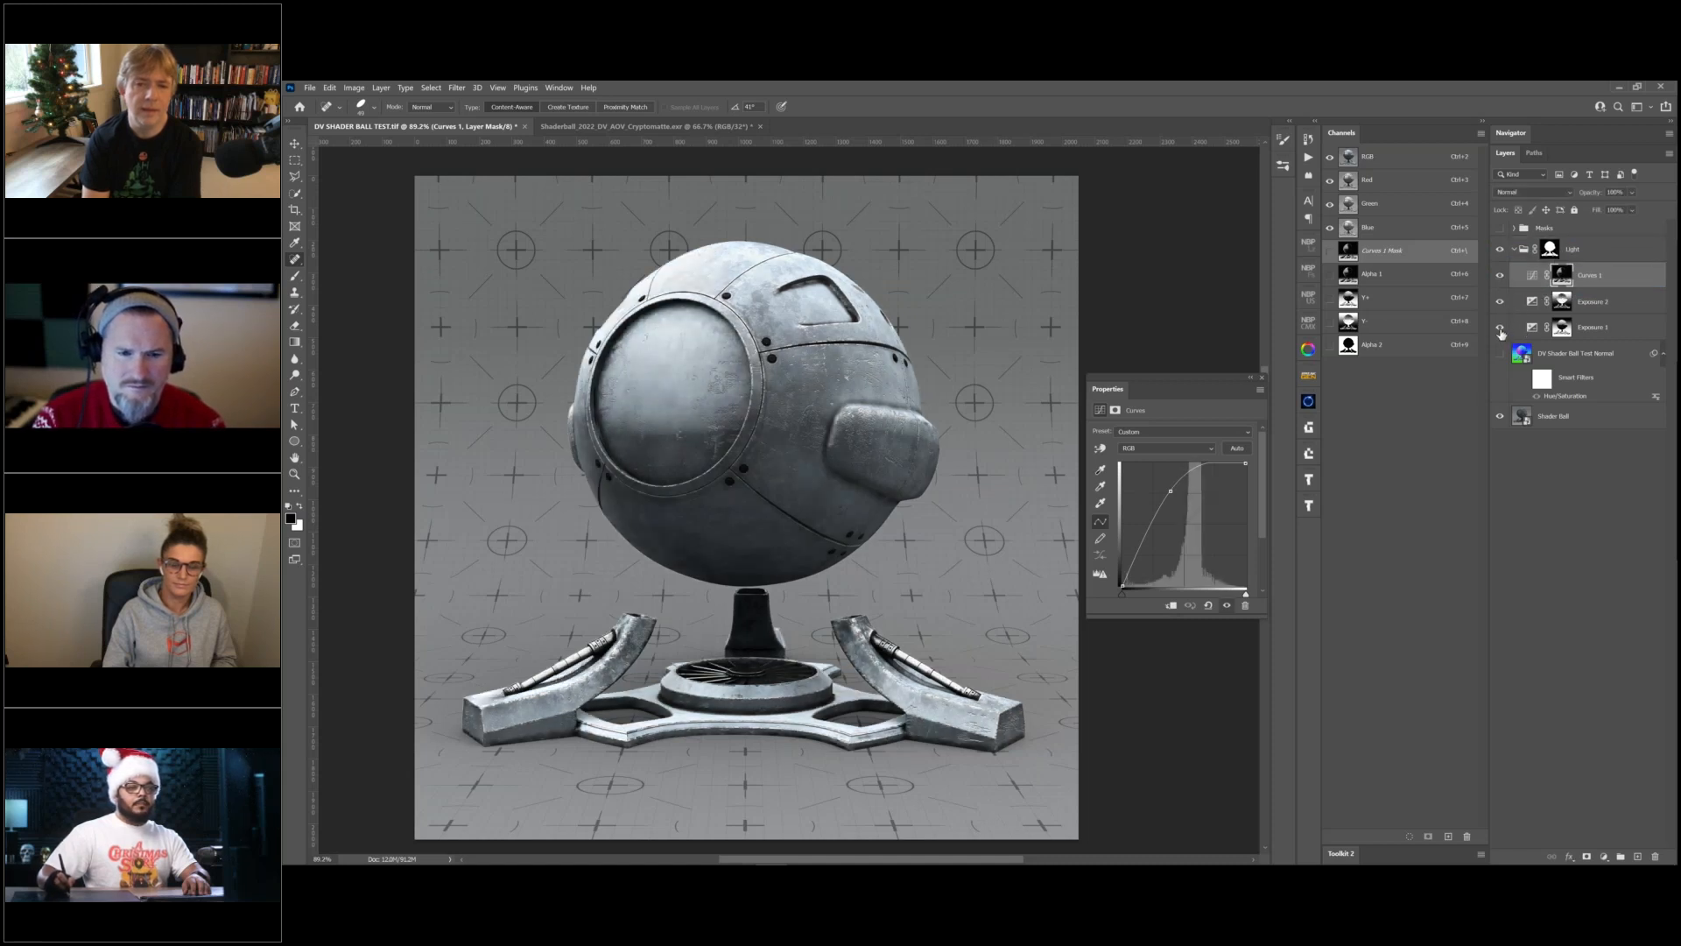
click(1500, 327)
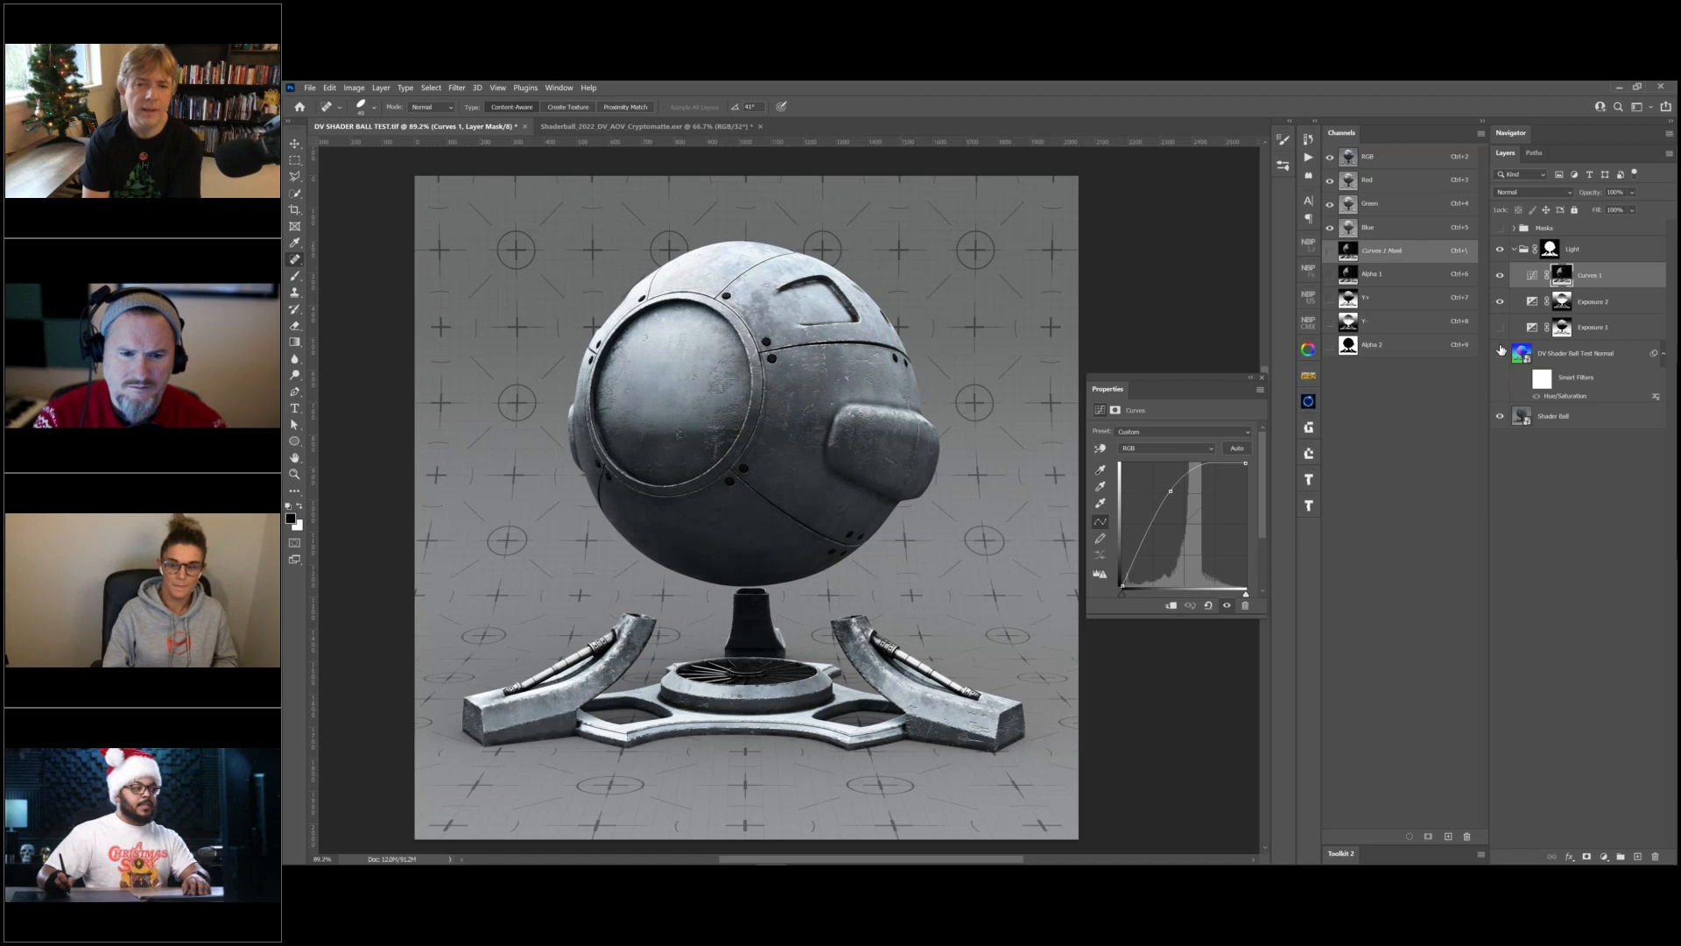
Reshape the RGB curve of Curves 1 to soften the light, and lower its Blue channel midtones to tint the light yellow-green.
click(1532, 284)
mouse_move(1170, 491)
mouse_down()
mouse_move(1160, 533)
mouse_move(1156, 506)
mouse_up()
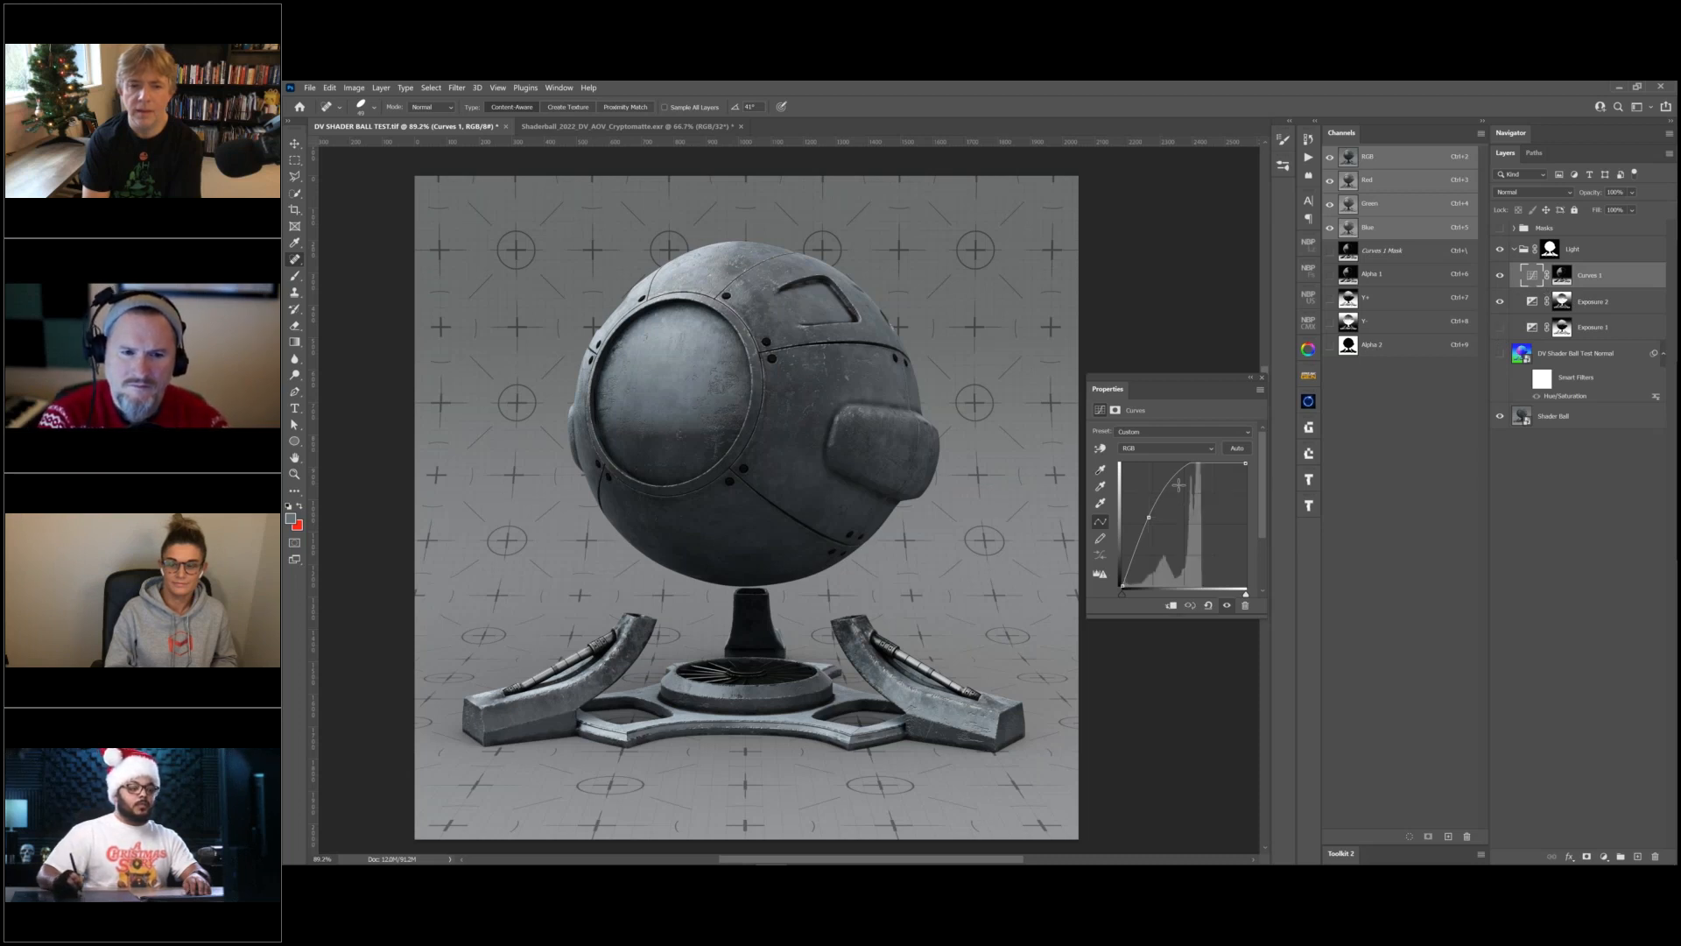
key(alt+4)
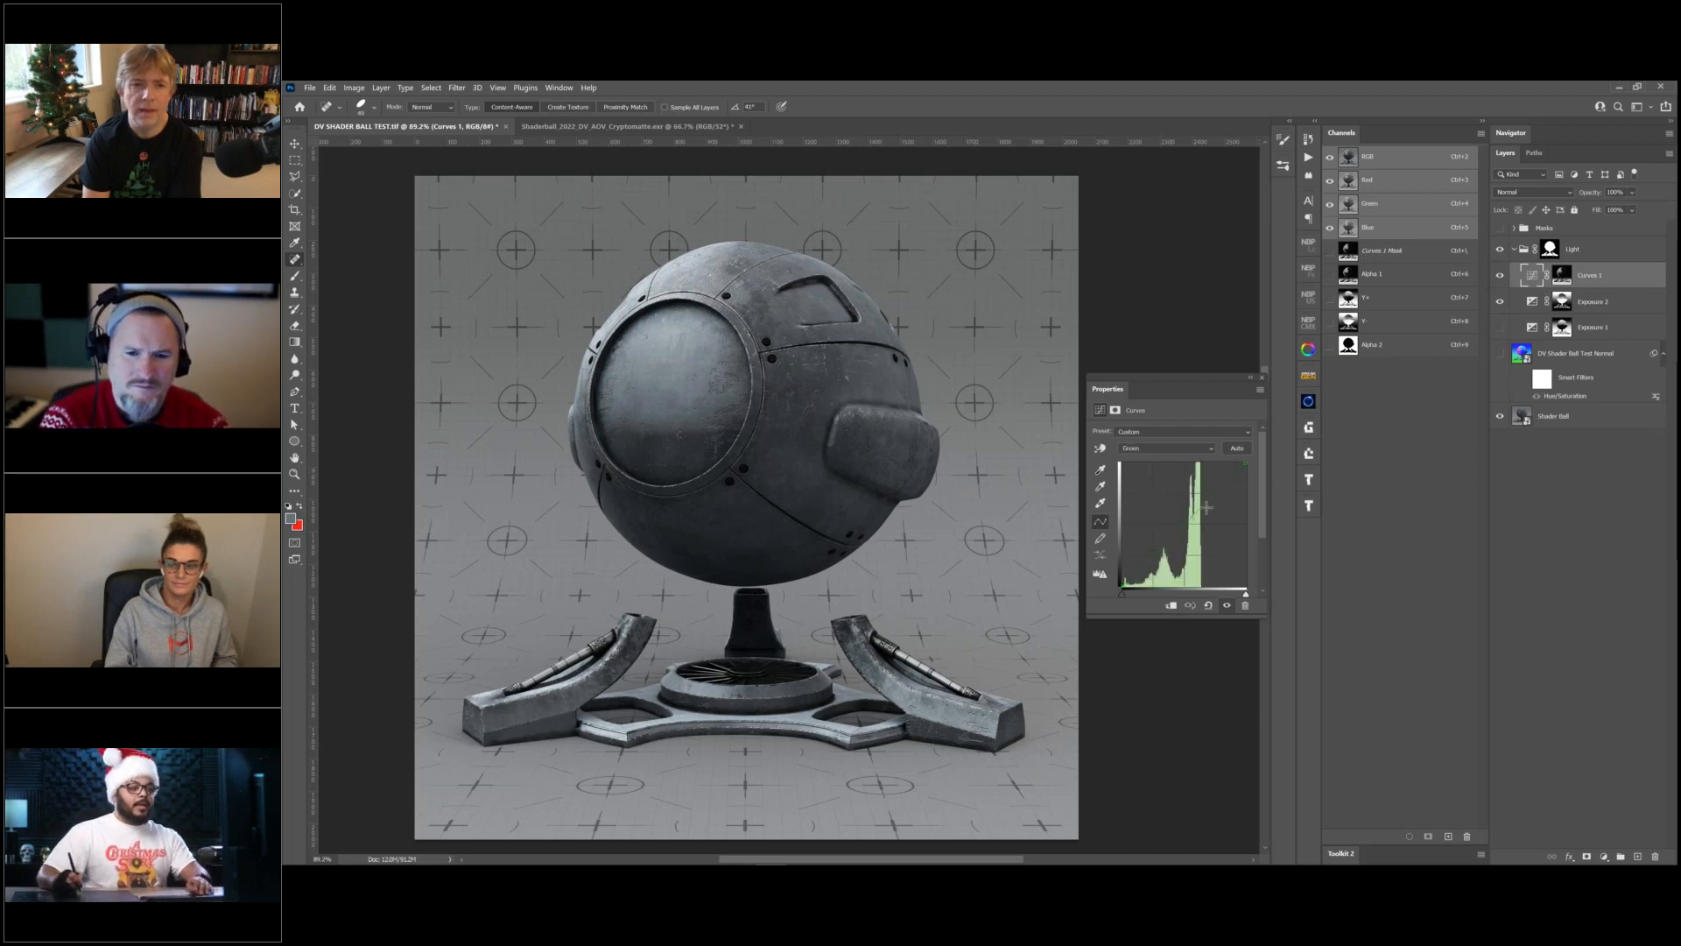
key(alt+3)
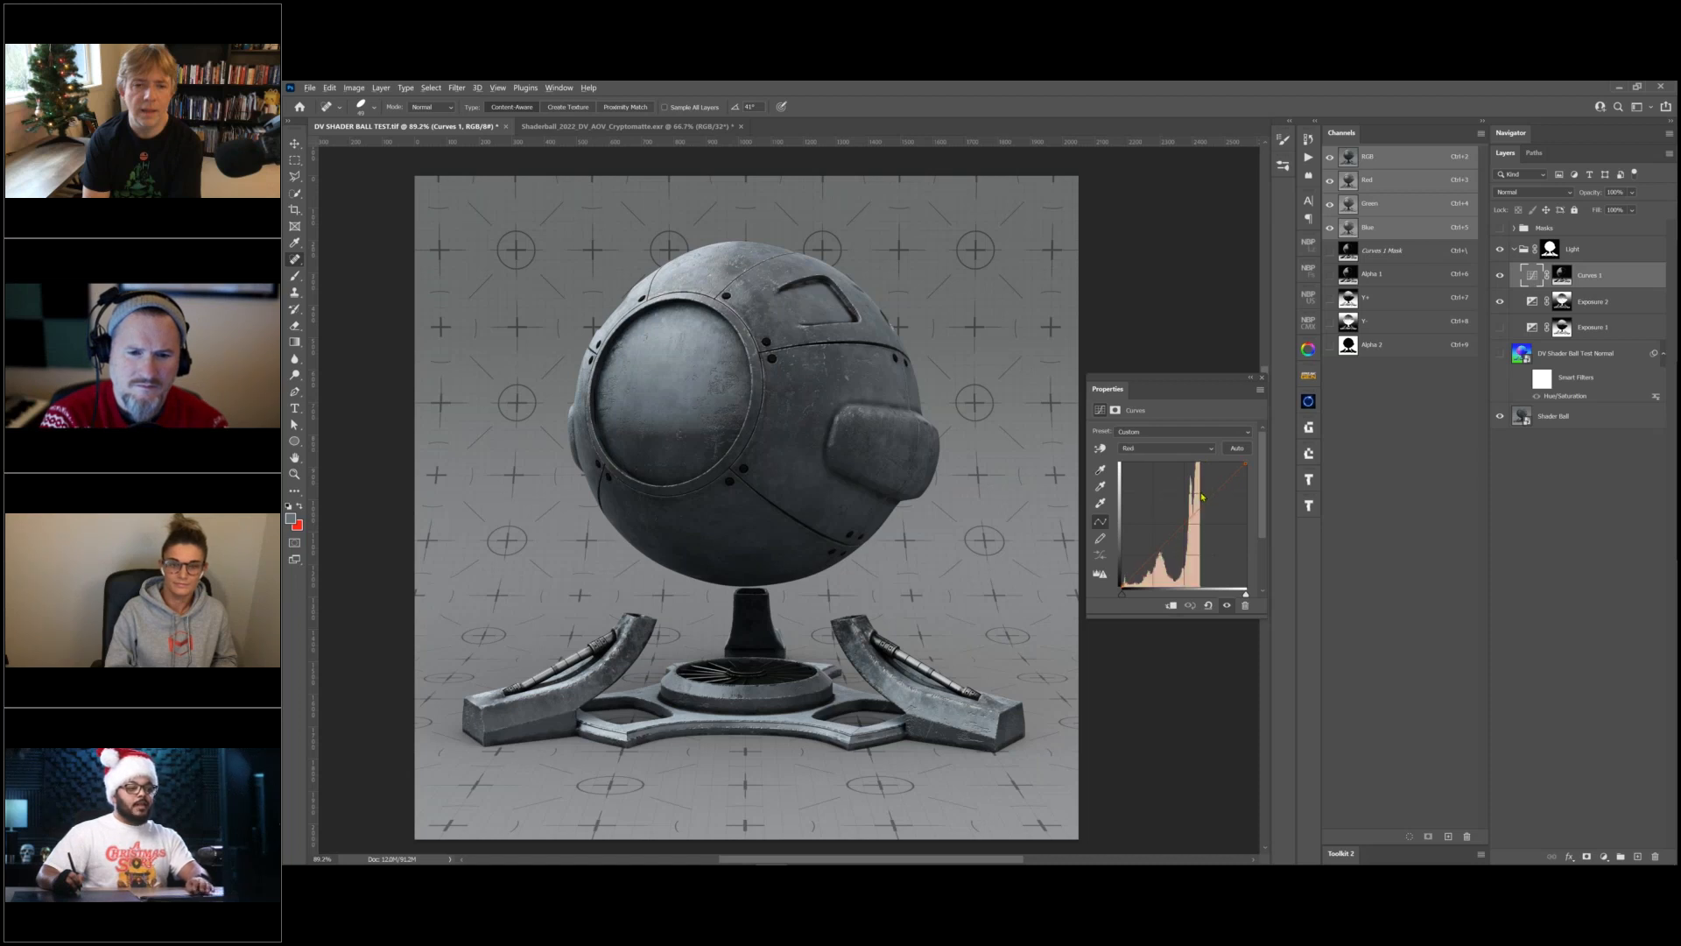
key(alt+2)
key(alt+3)
key(alt+5)
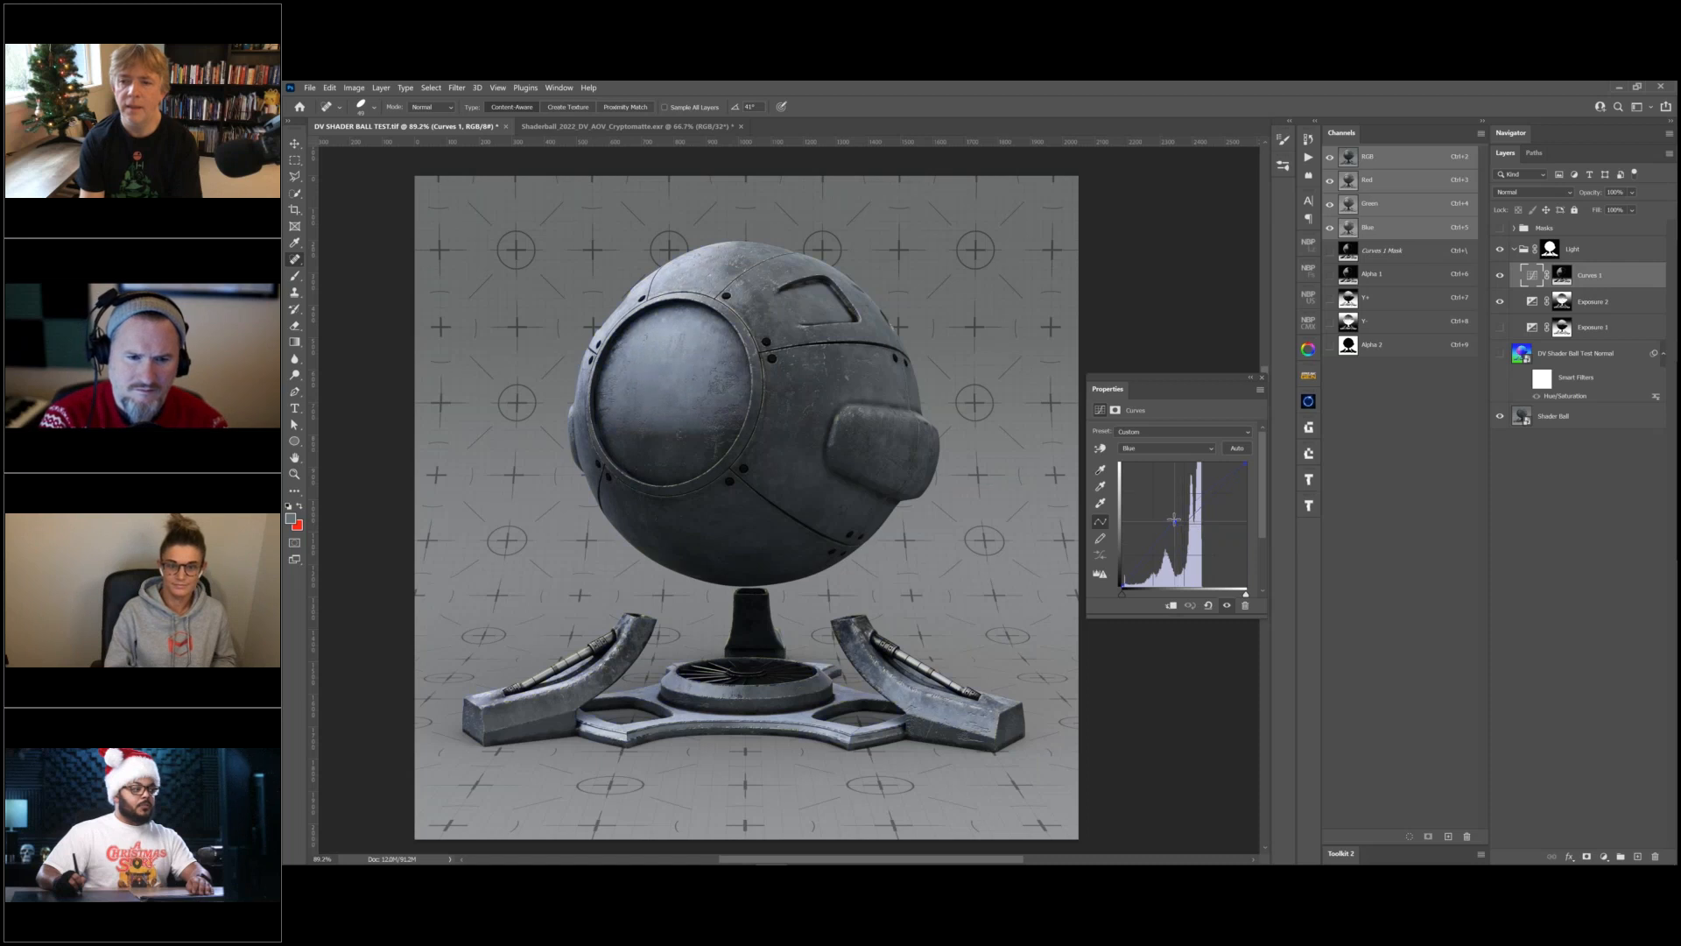
mouse_move(1183, 544)
mouse_down()
mouse_move(1192, 558)
mouse_move(1183, 543)
mouse_up()
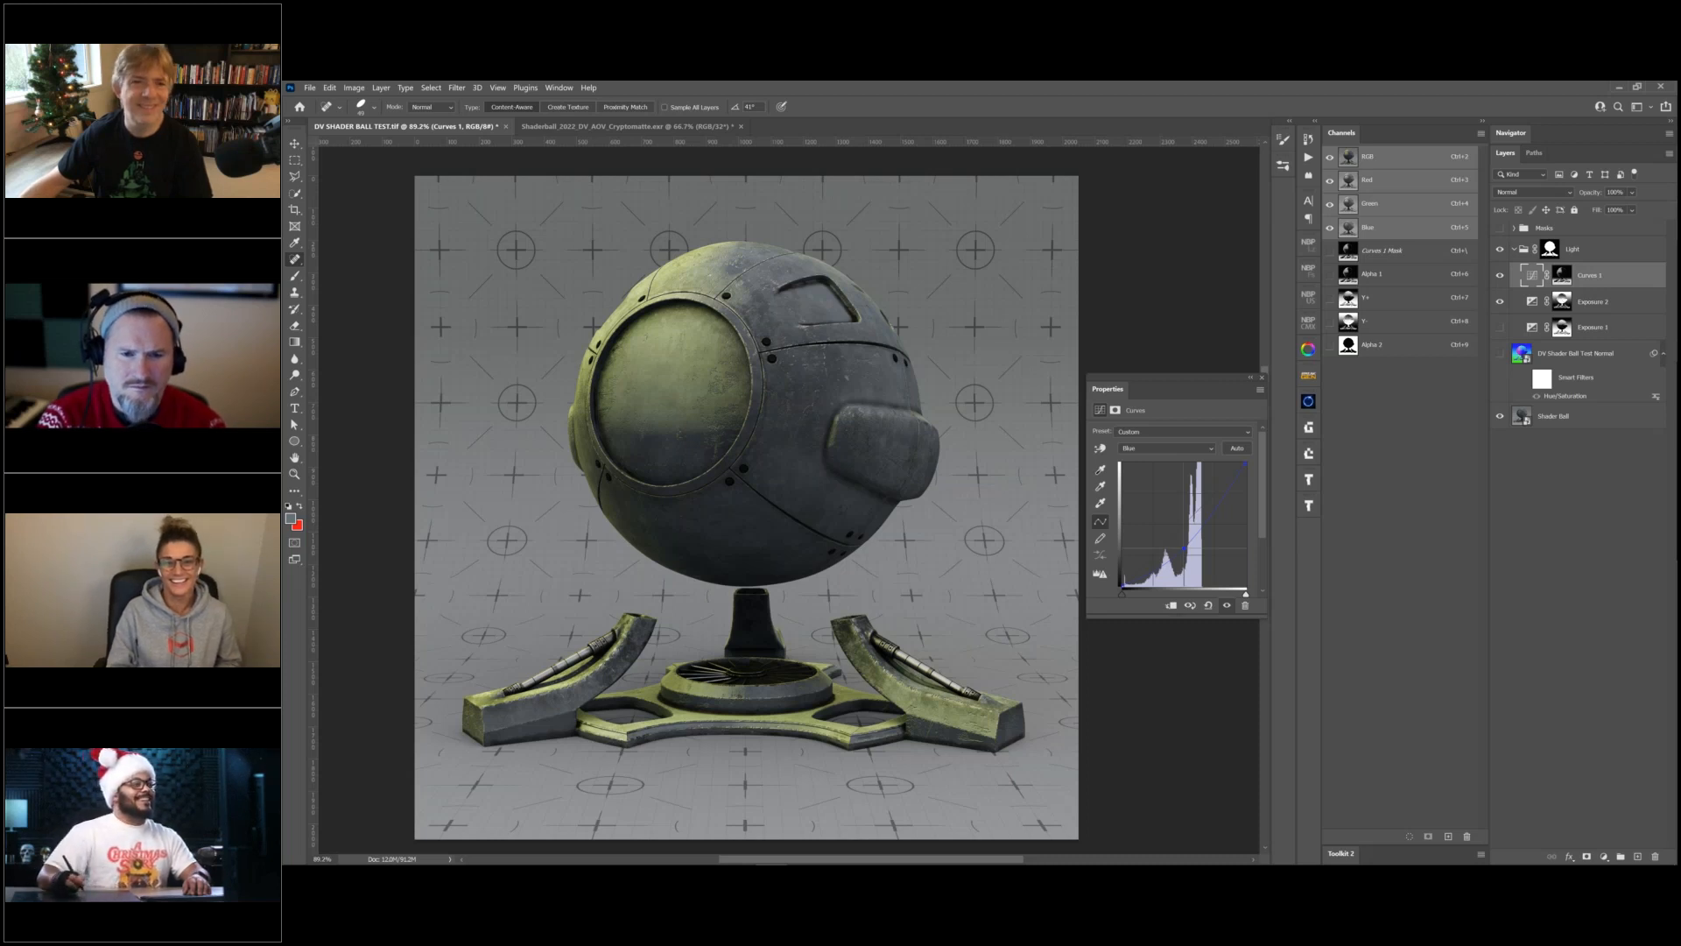
click(1562, 275)
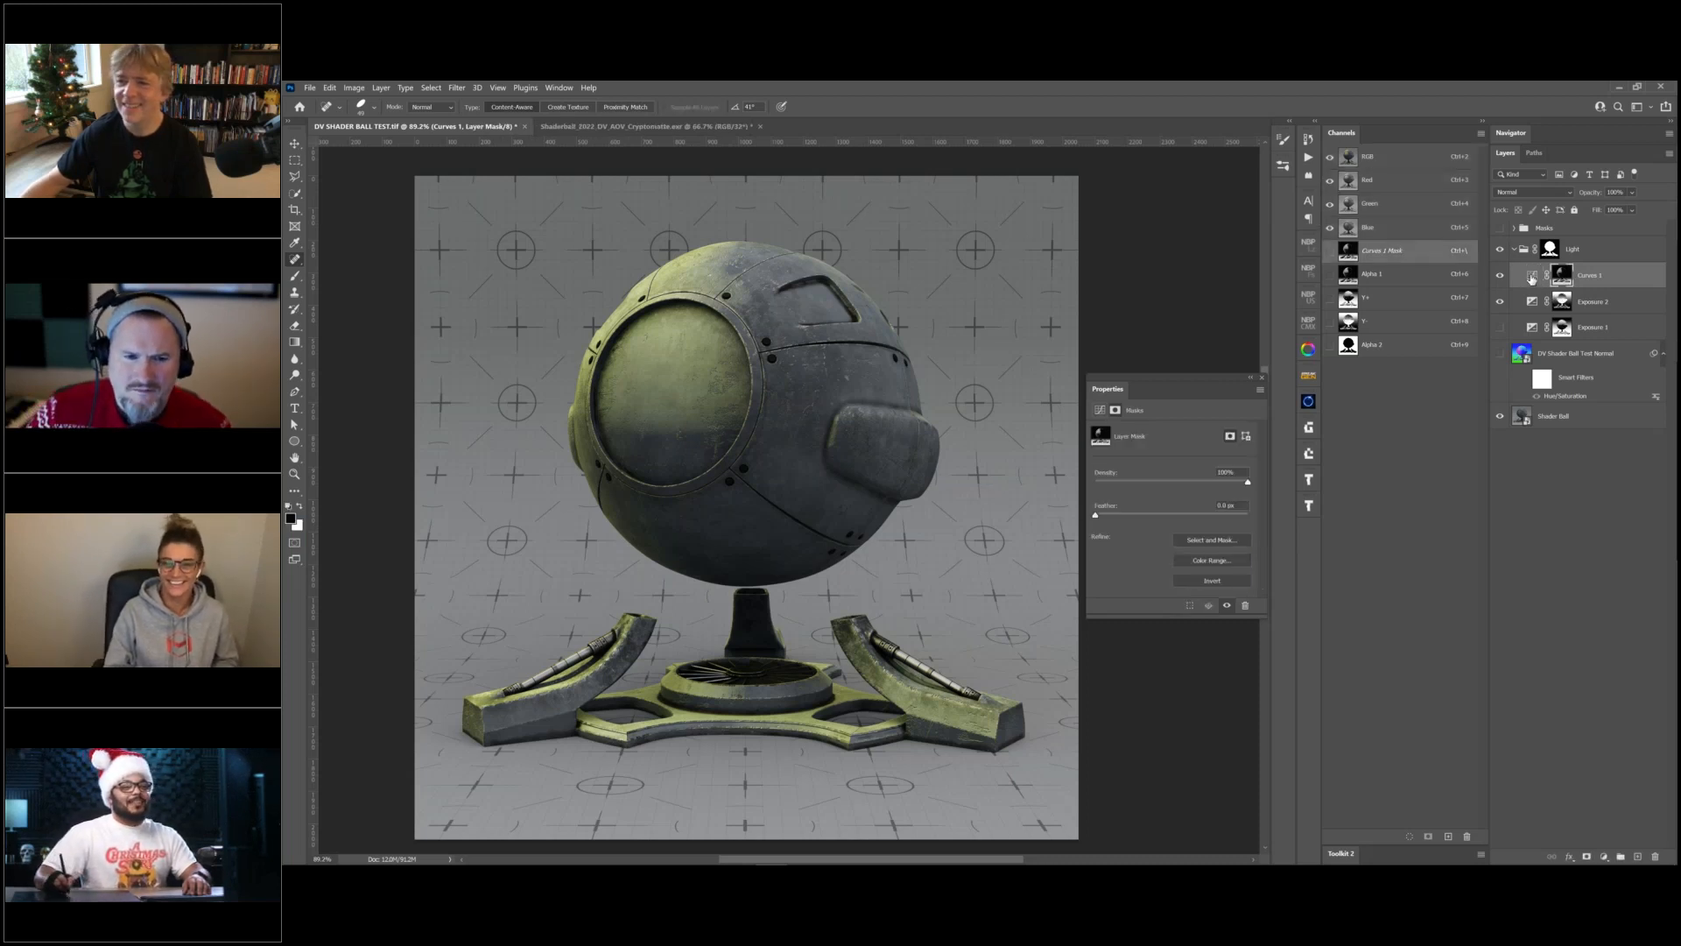
key(ctrl+2)
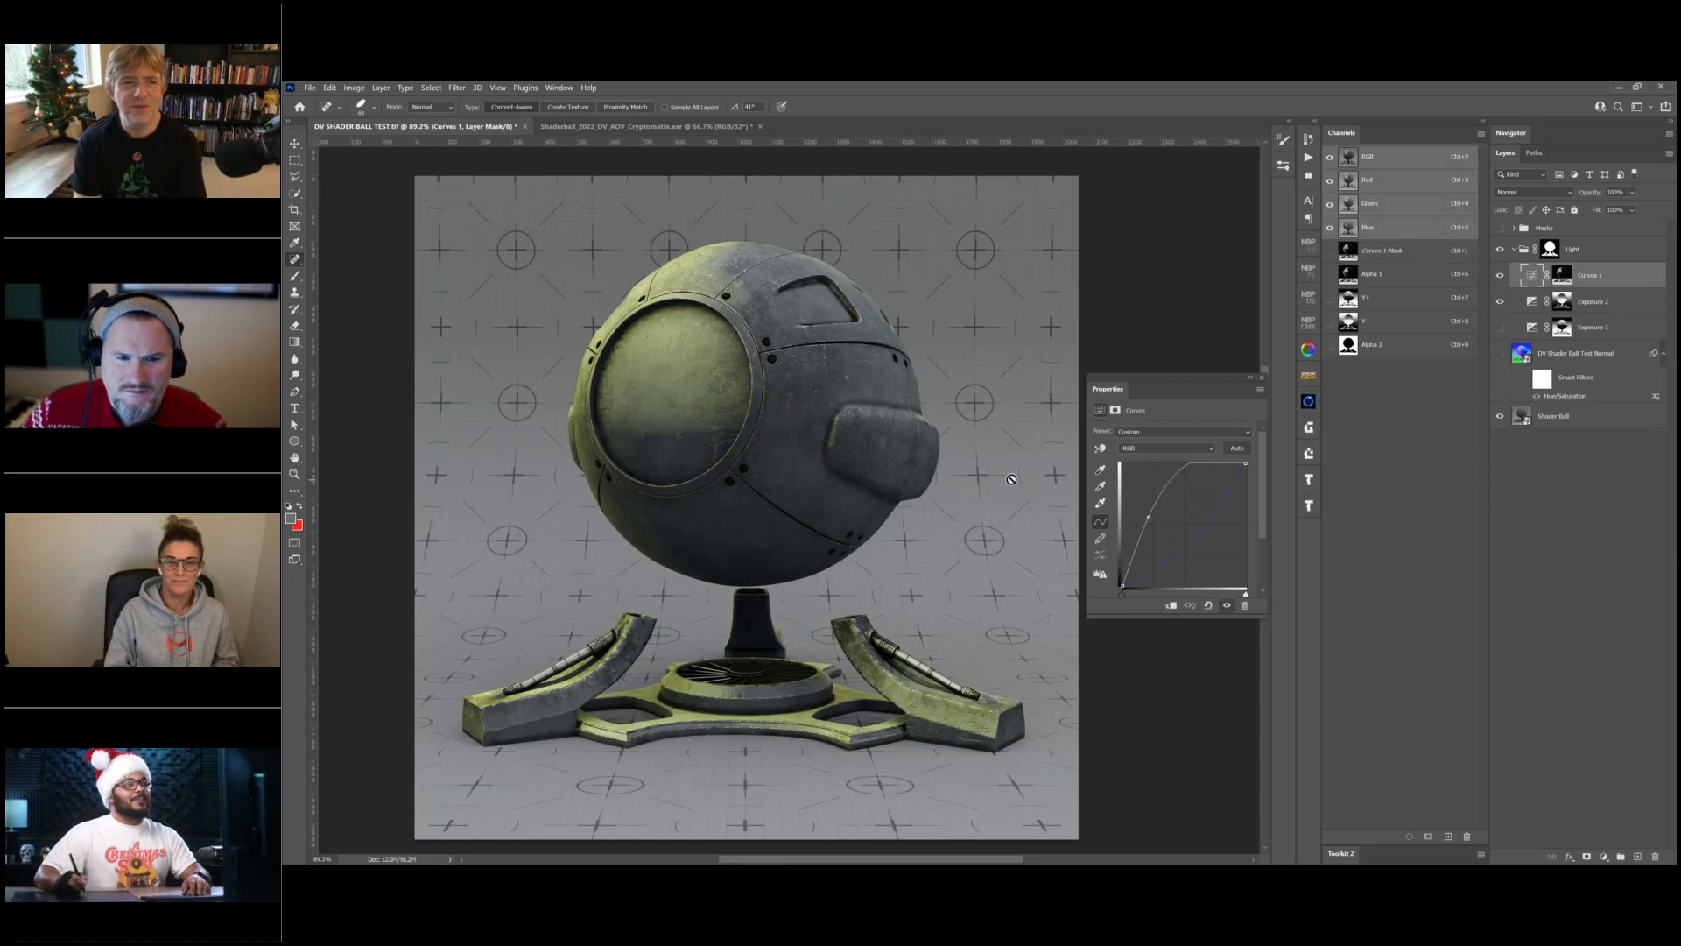
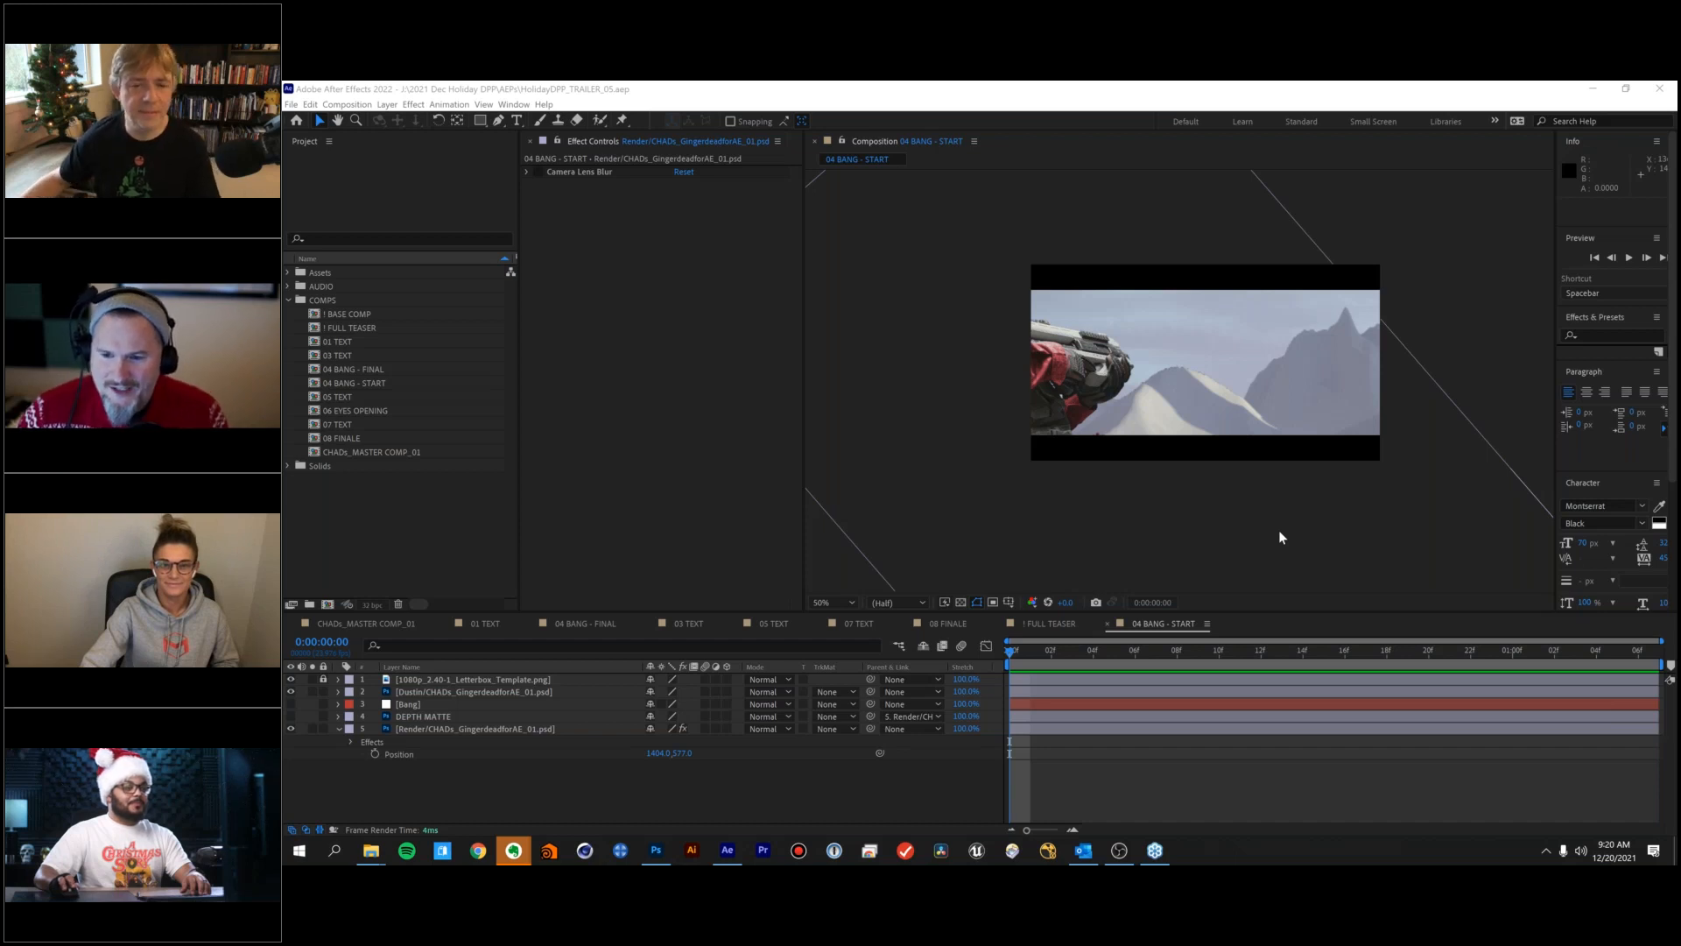
In After Effects, go from 04 BANG - START through the FULL TEASER composition to 01 TEXT and preview its playback.
click(526, 691)
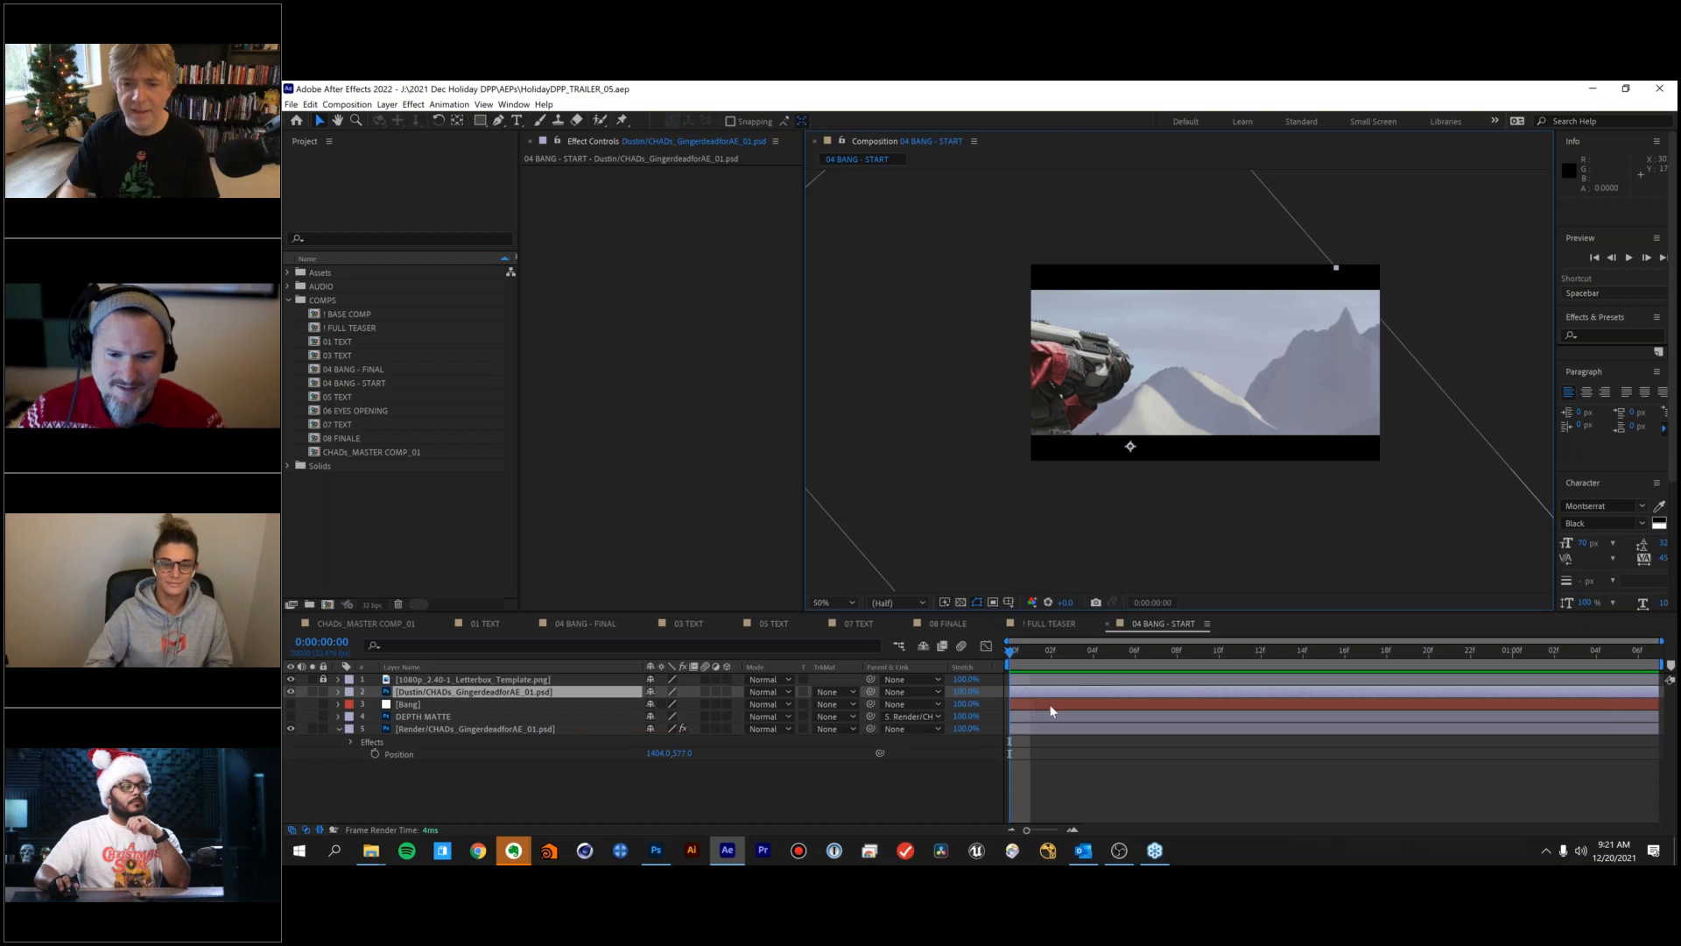
click(1045, 625)
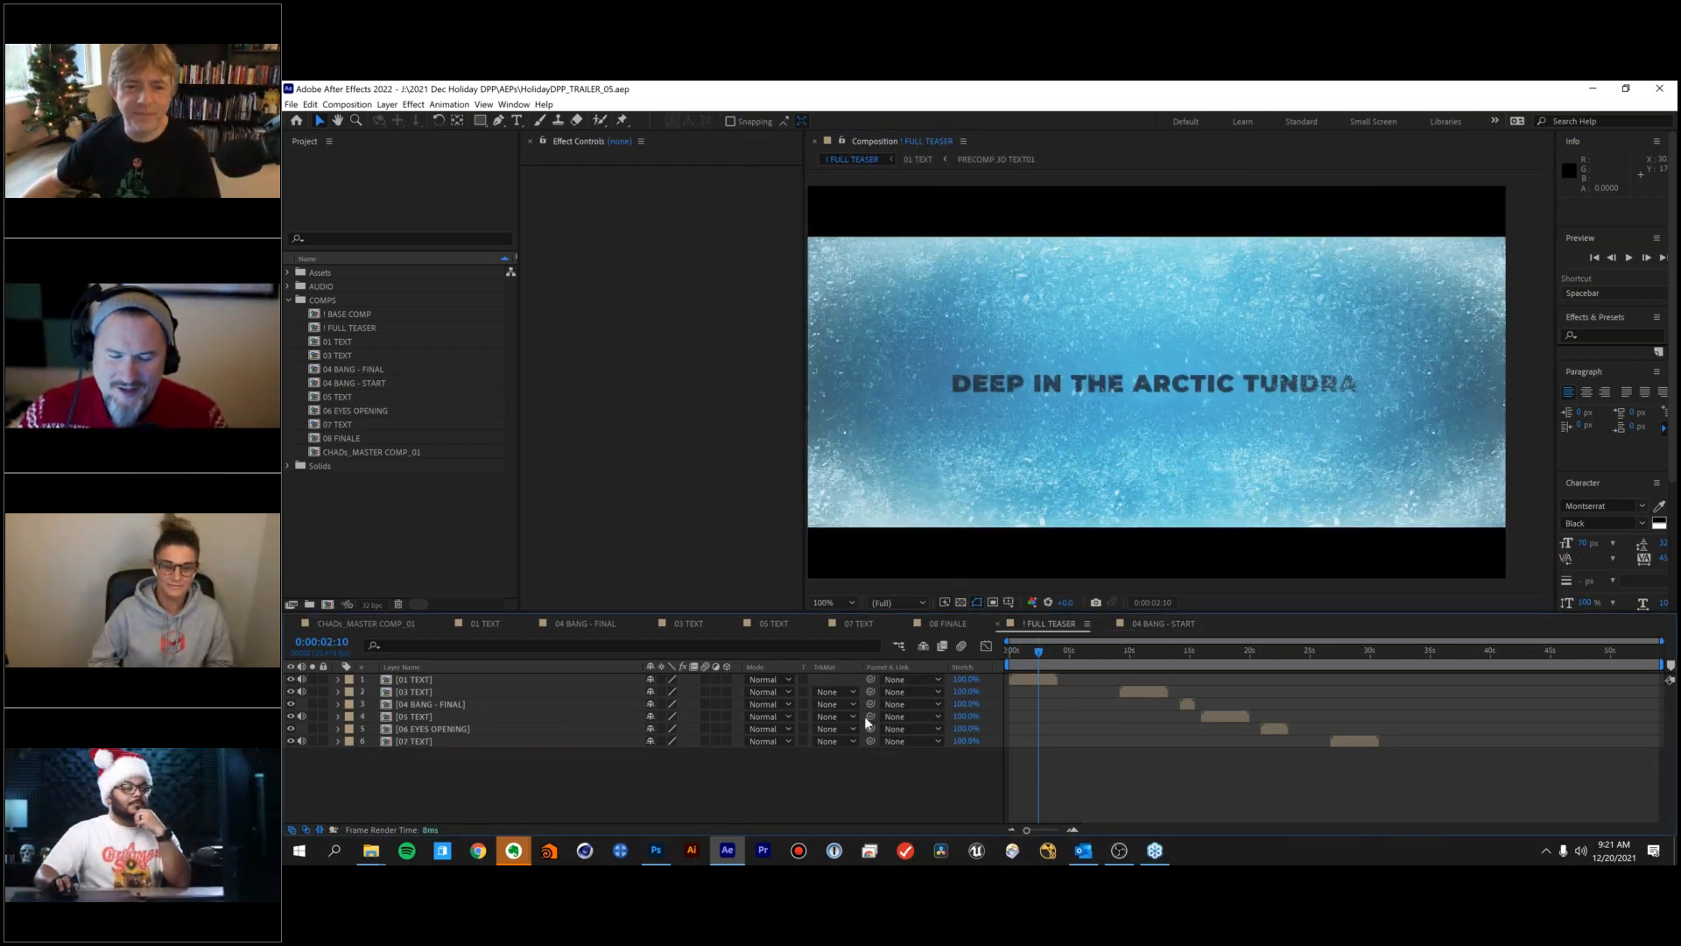
click(476, 623)
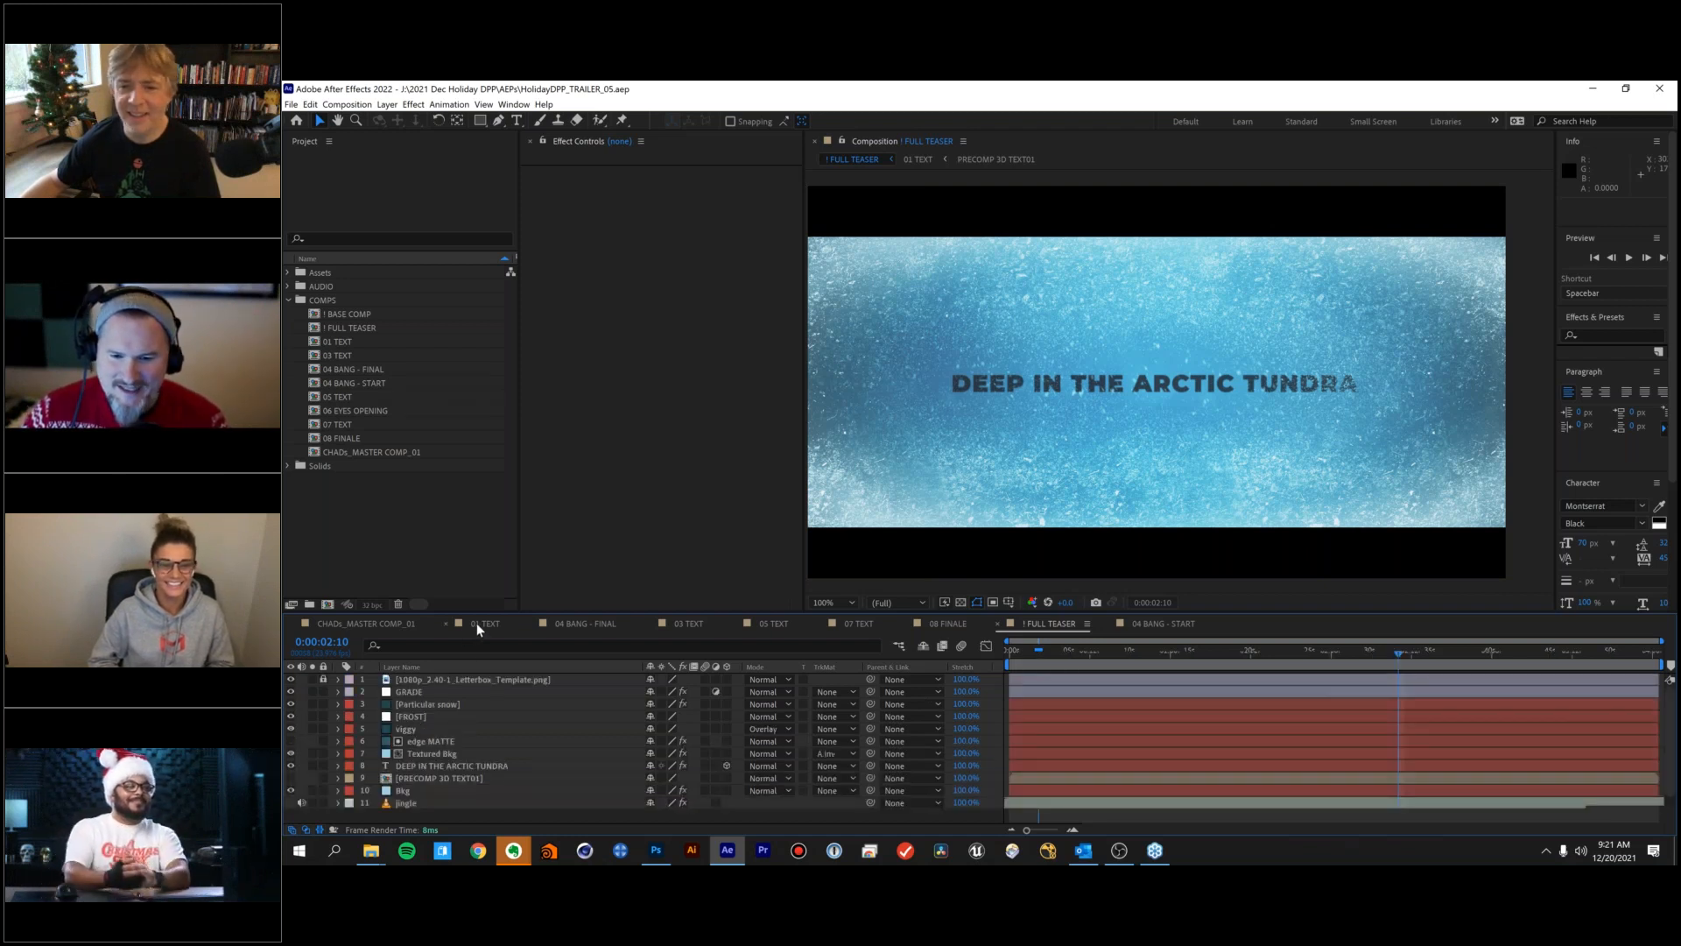
key(space)
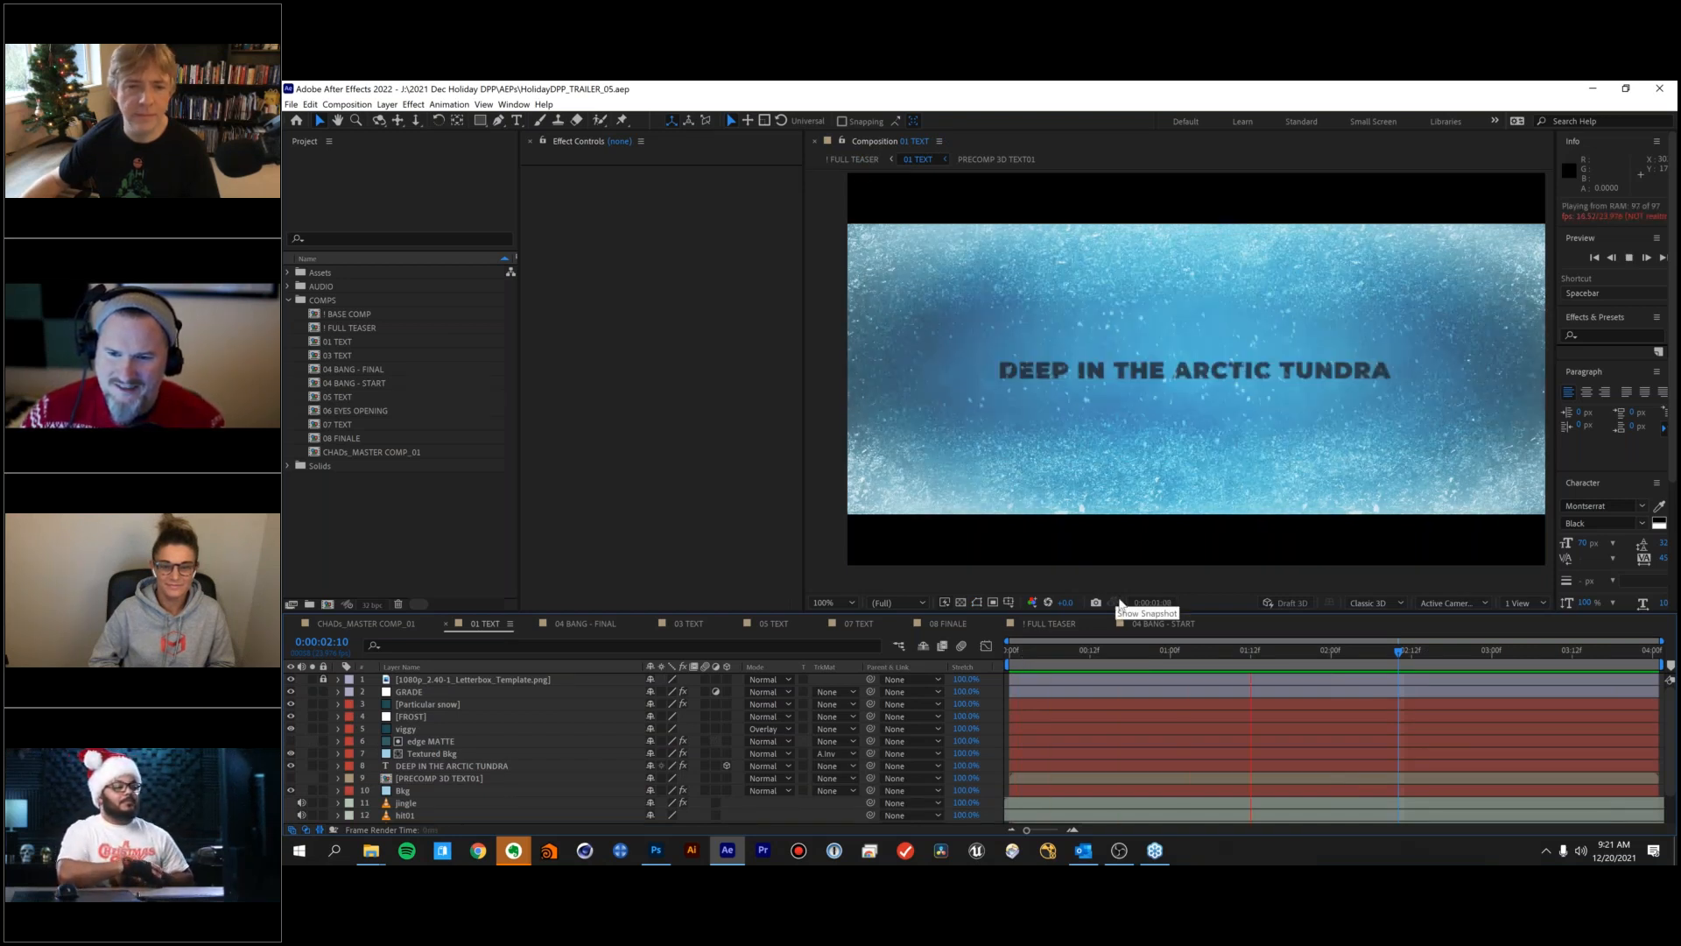
key(space)
click(1676, 110)
click(1336, 152)
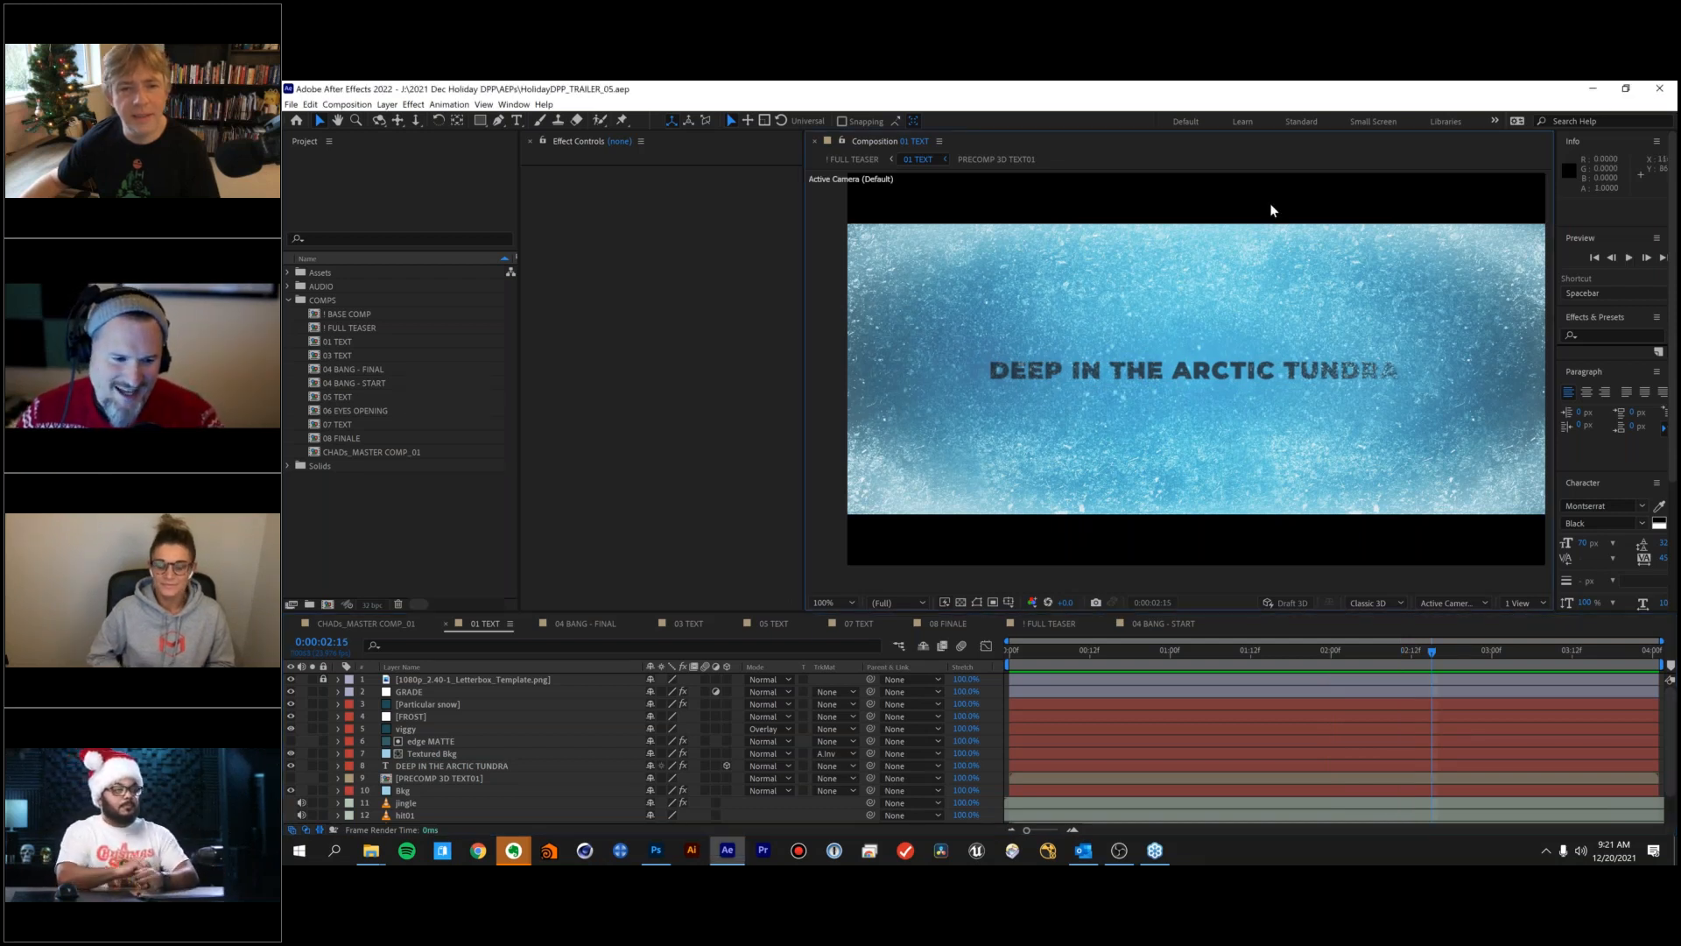
Select the jingle audio layer in 01 TEXT to inspect its Reverb effect, and give the composition view more width.
scroll(548, 762, down, 2)
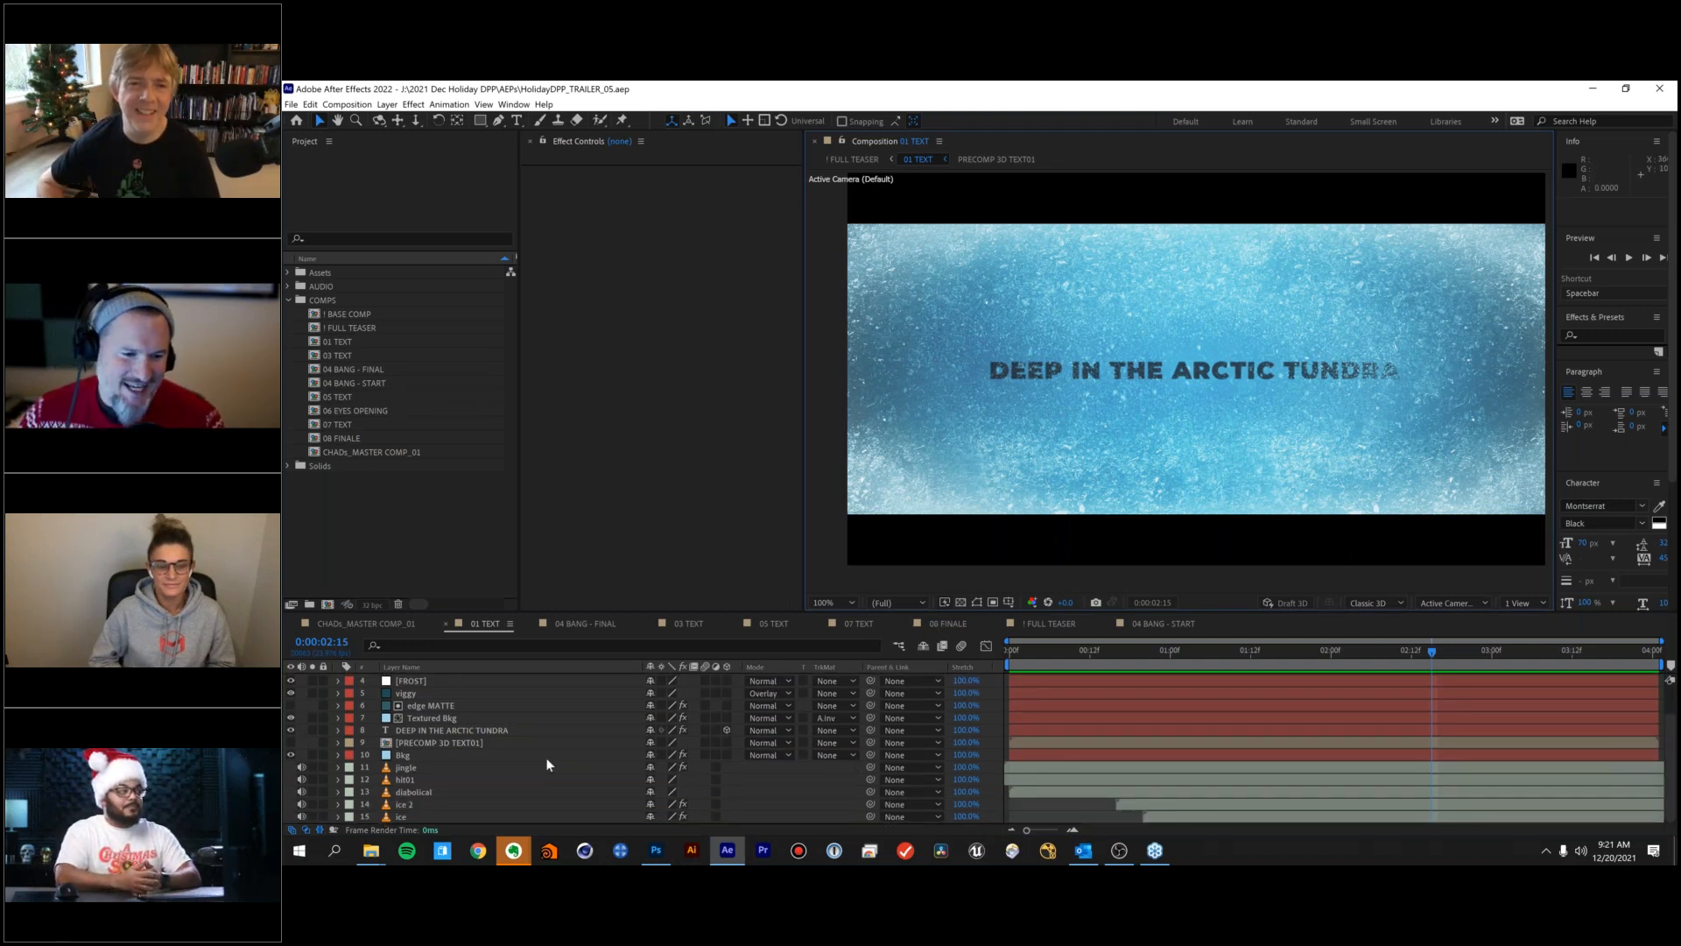
click(471, 771)
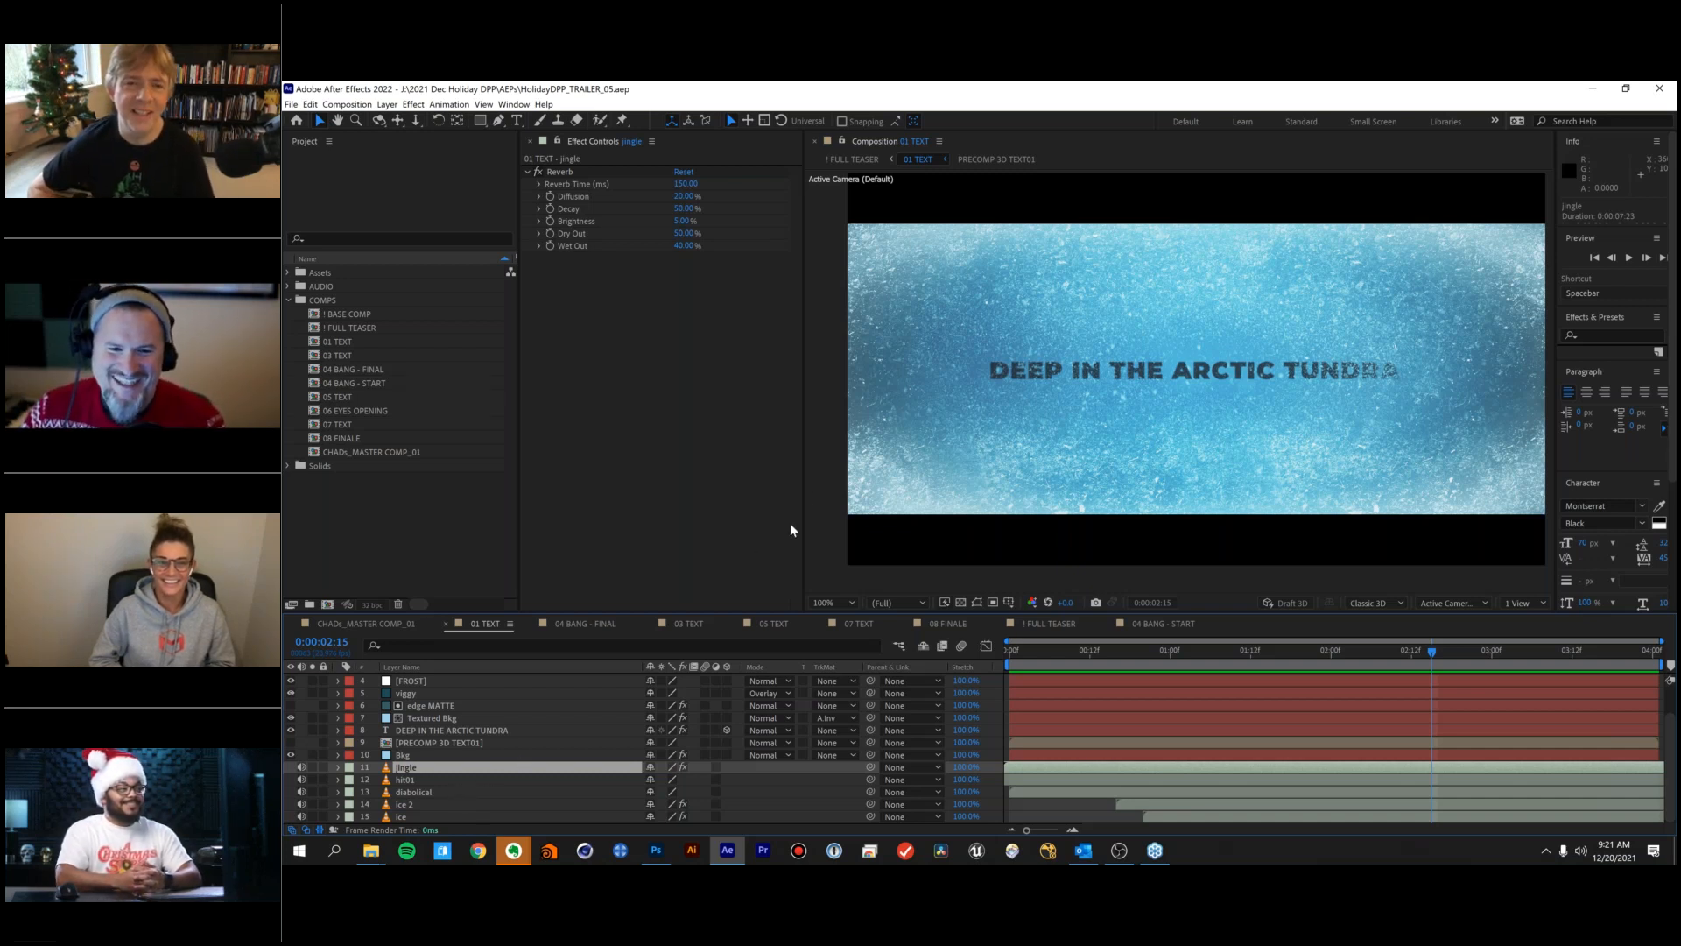
drag(802, 450, 741, 450)
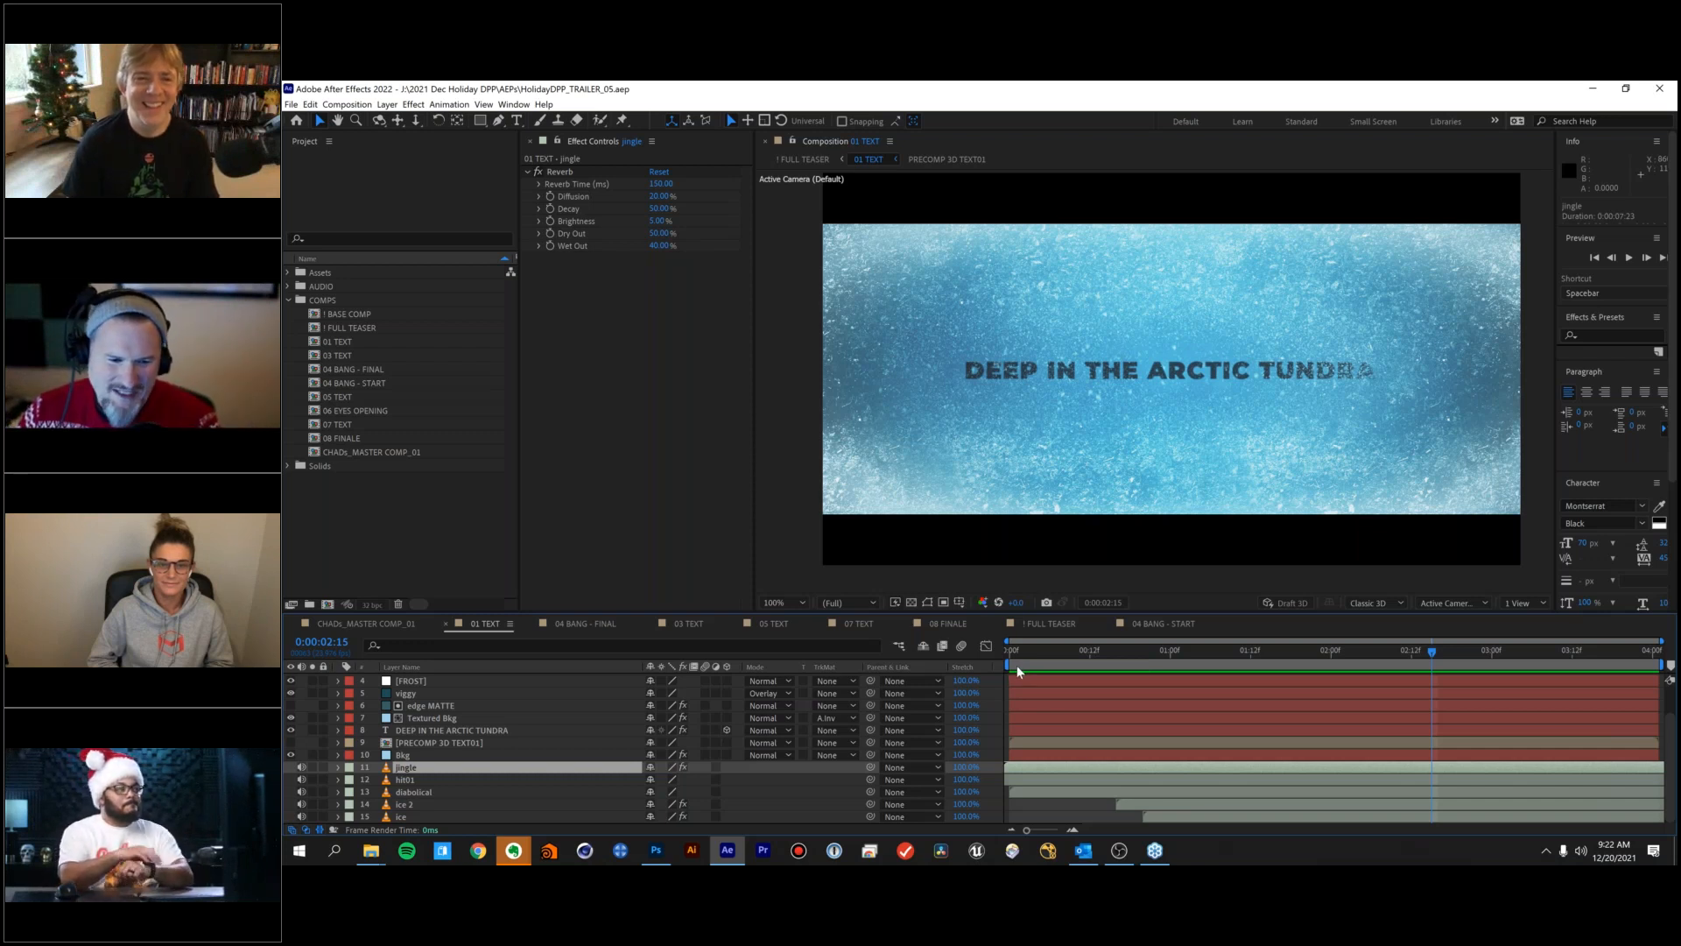
Return the current time of 01 TEXT to 0:00:00:00 and preview the title animation from the start.
click(1024, 658)
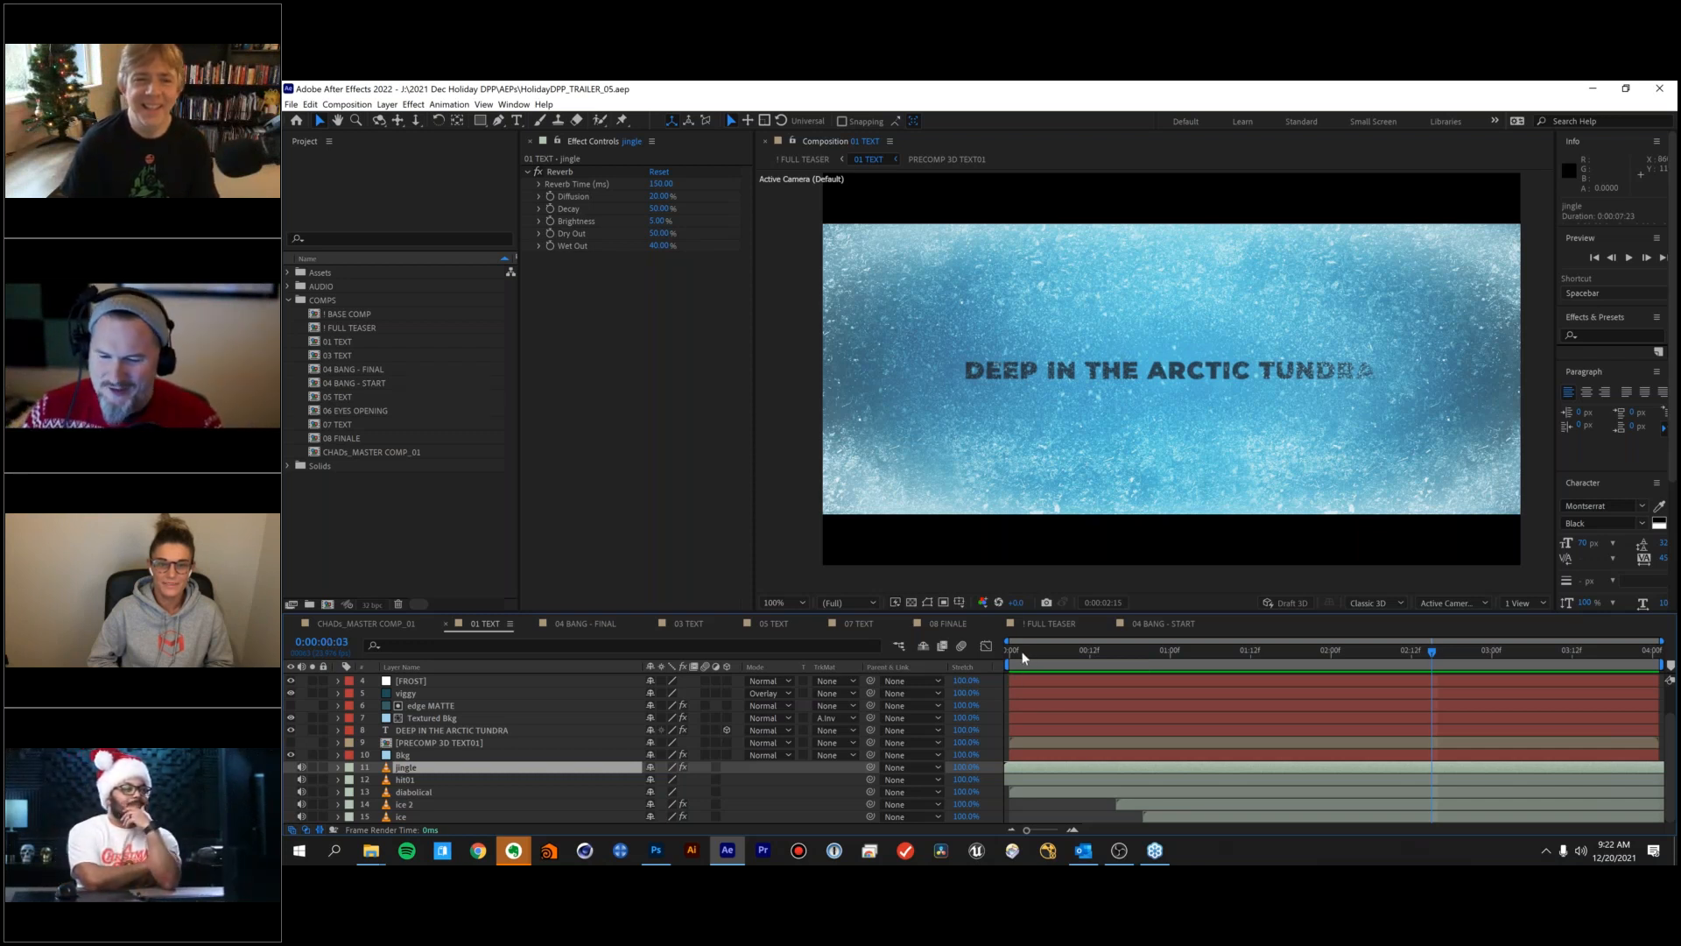
drag(1024, 658, 1004, 659)
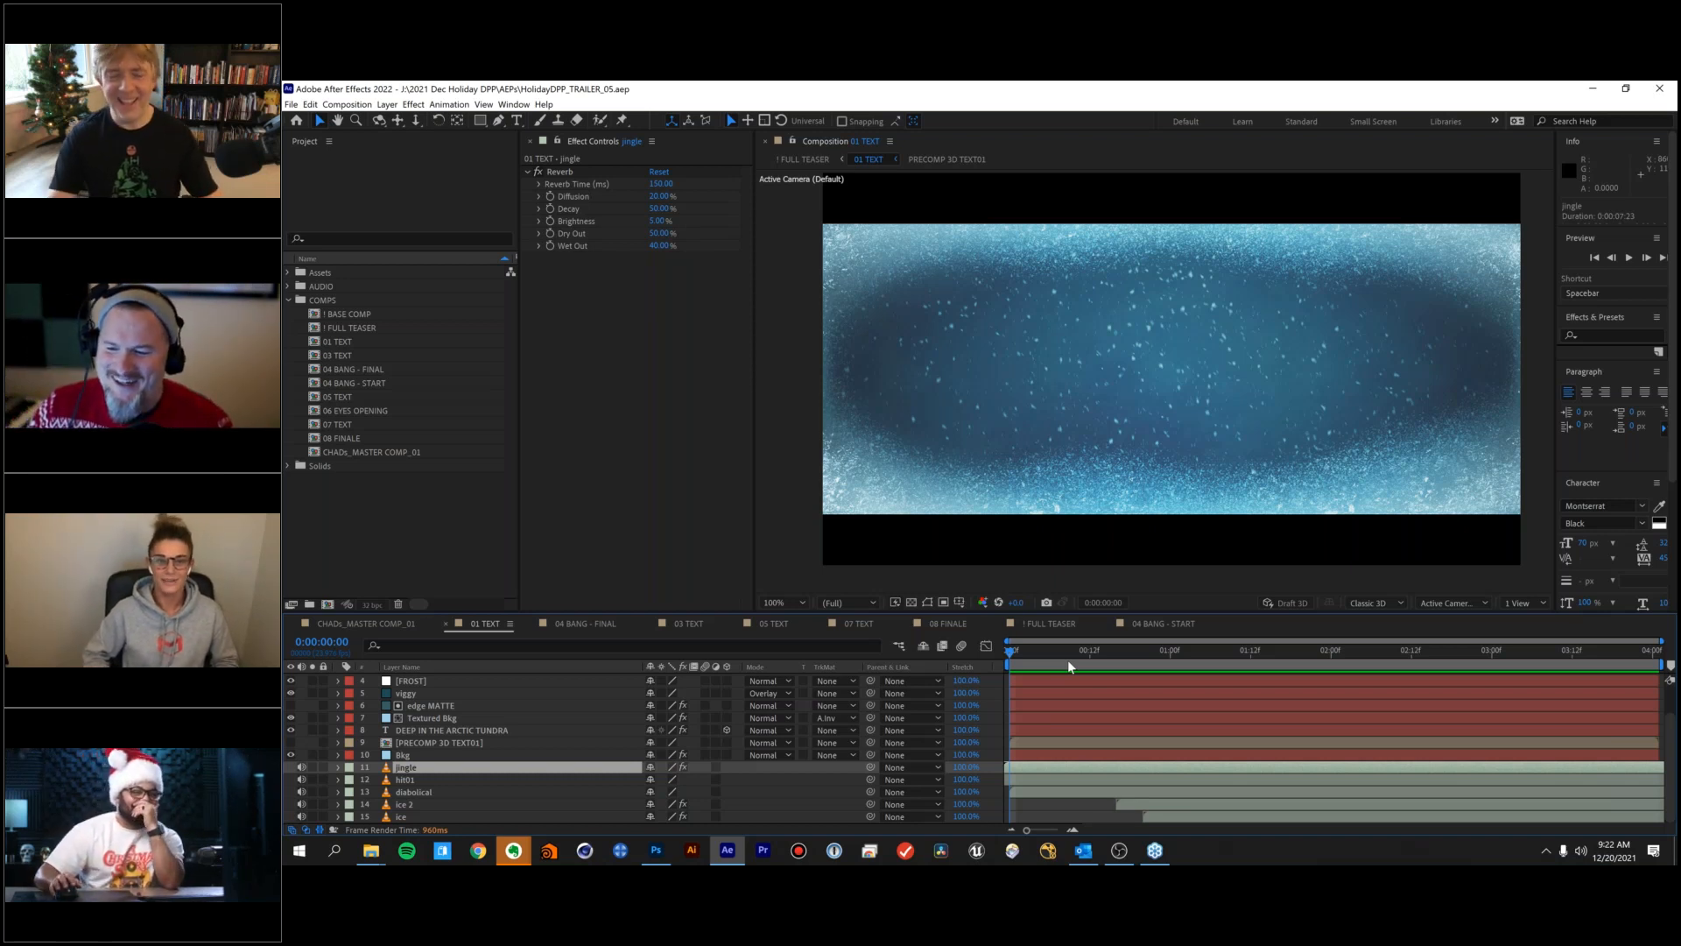
key(space)
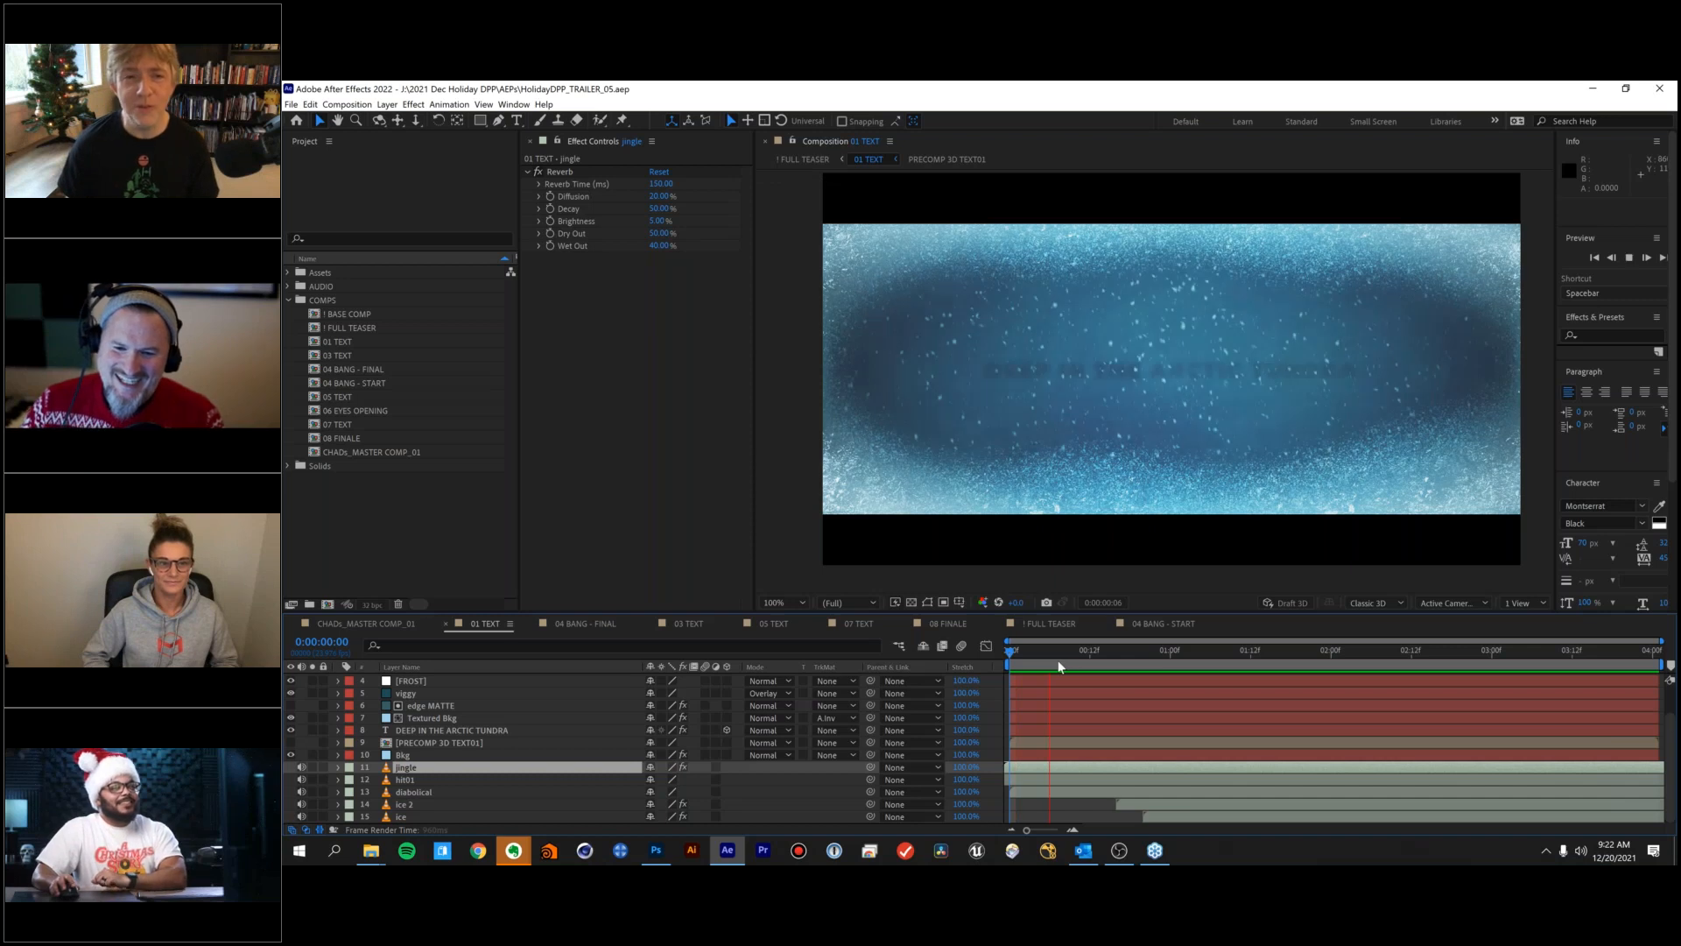
key(space)
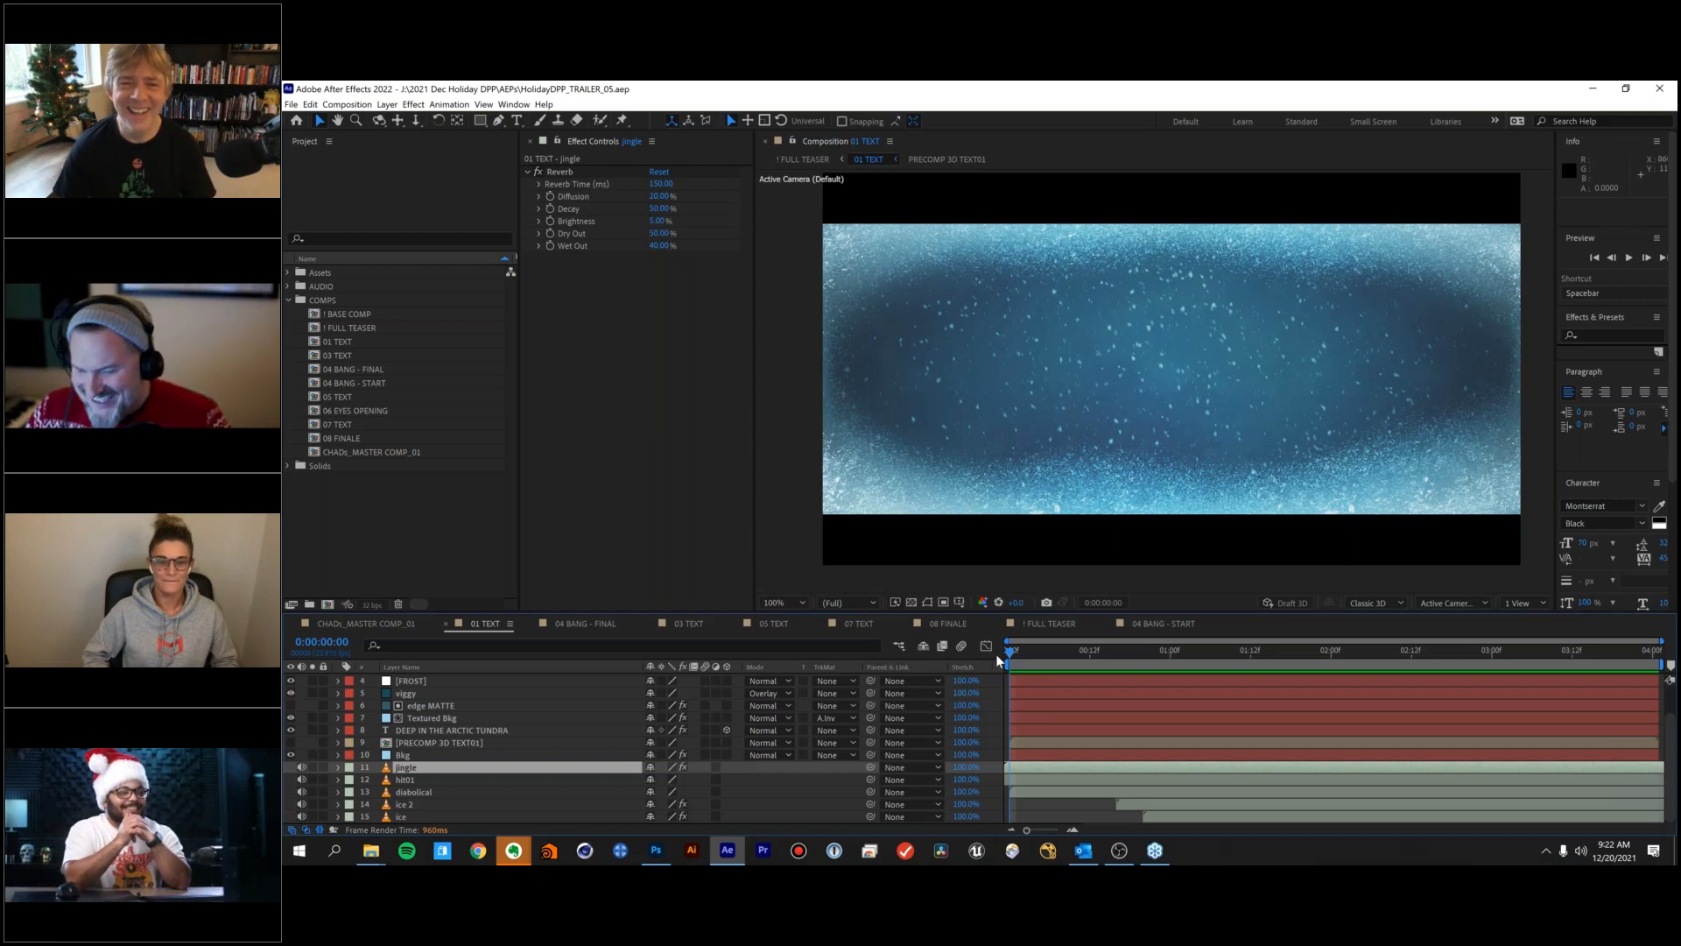
Preview 01 TEXT and scrub repeatedly through the DEEP IN THE ARCTIC TUNDRA title reveal, stopping at 0:00:01:20.
key(space)
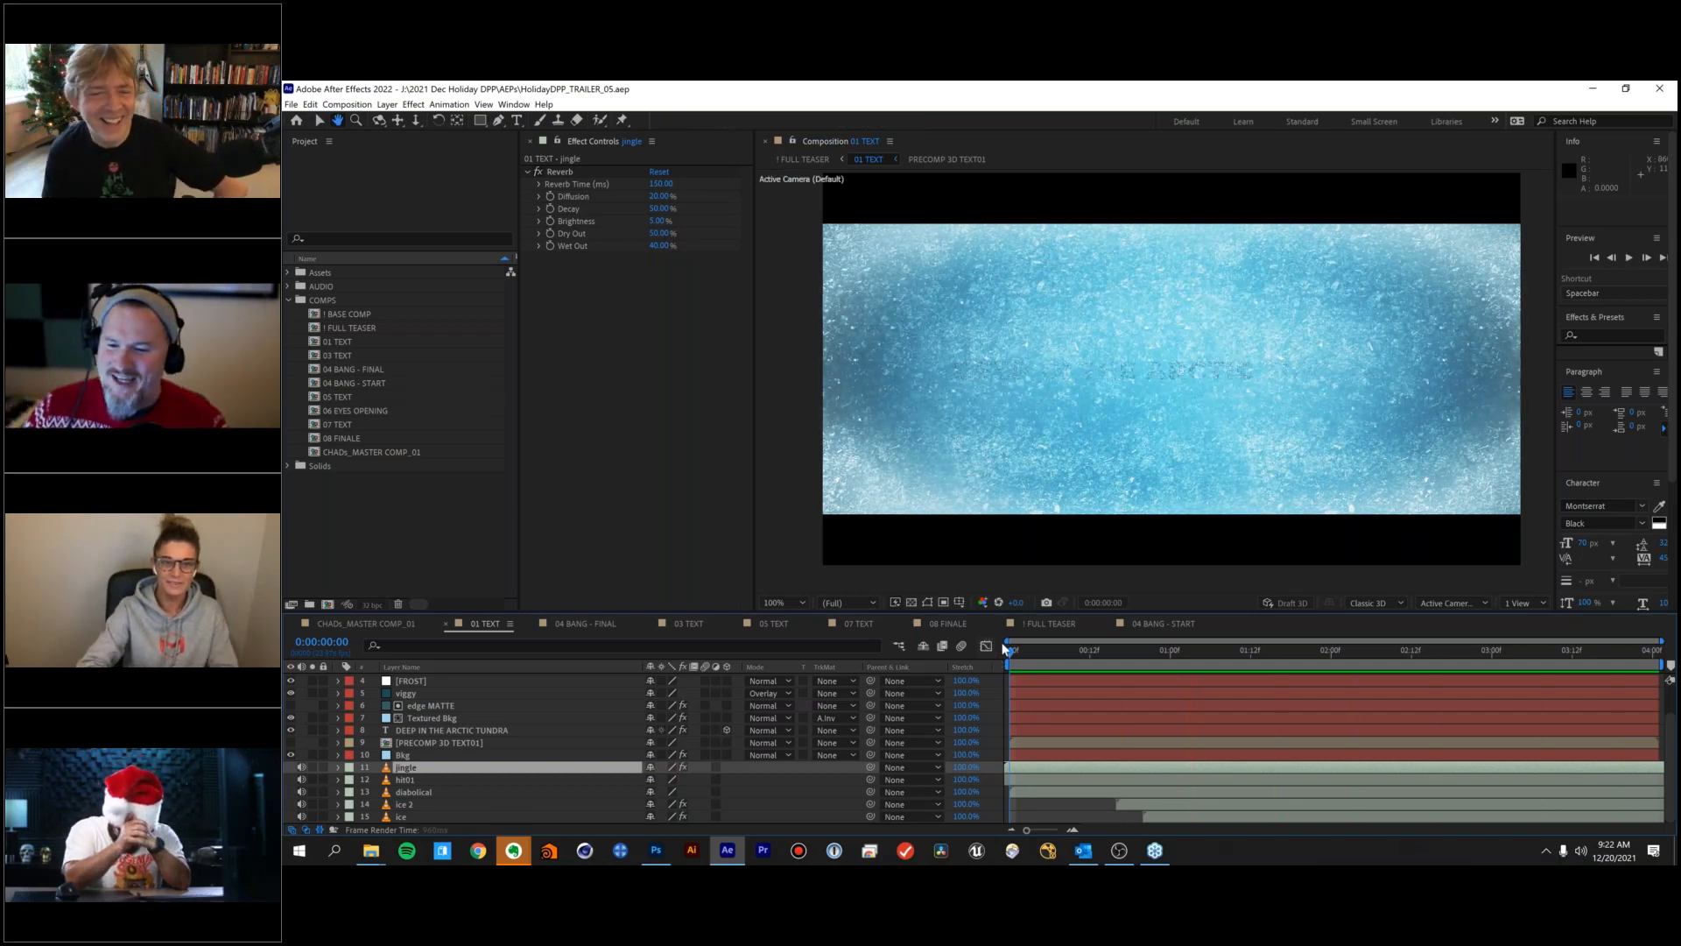
click(1299, 652)
drag(1301, 655, 1244, 646)
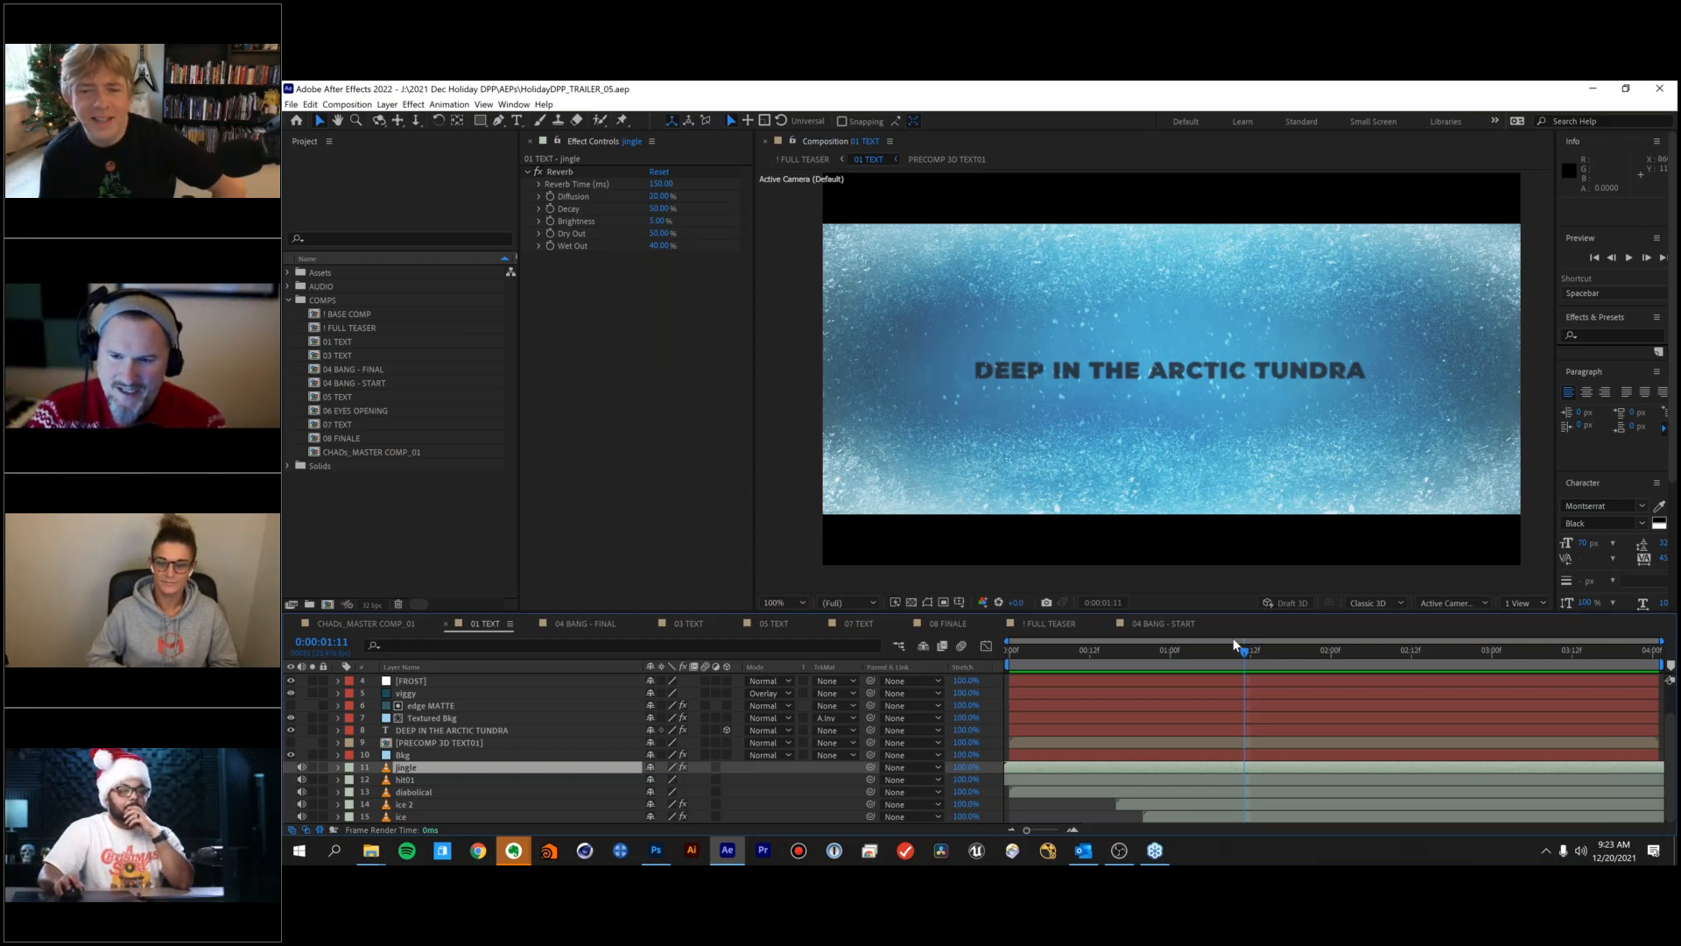
click(1339, 657)
click(1538, 655)
click(1184, 655)
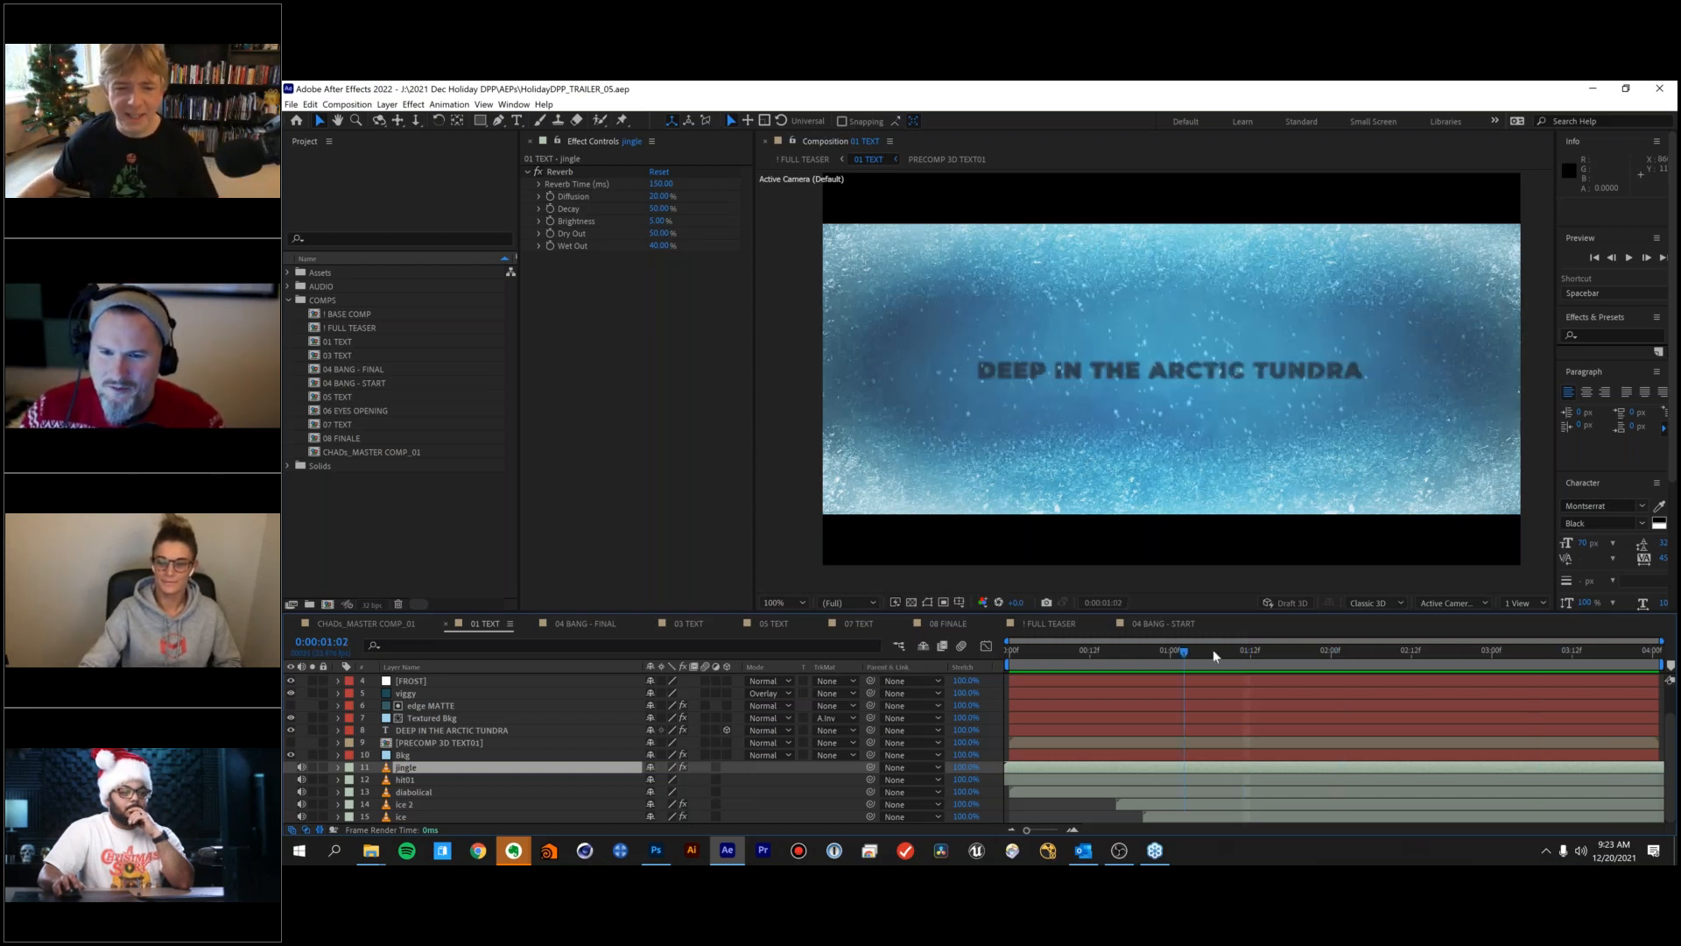
drag(1214, 654, 1022, 649)
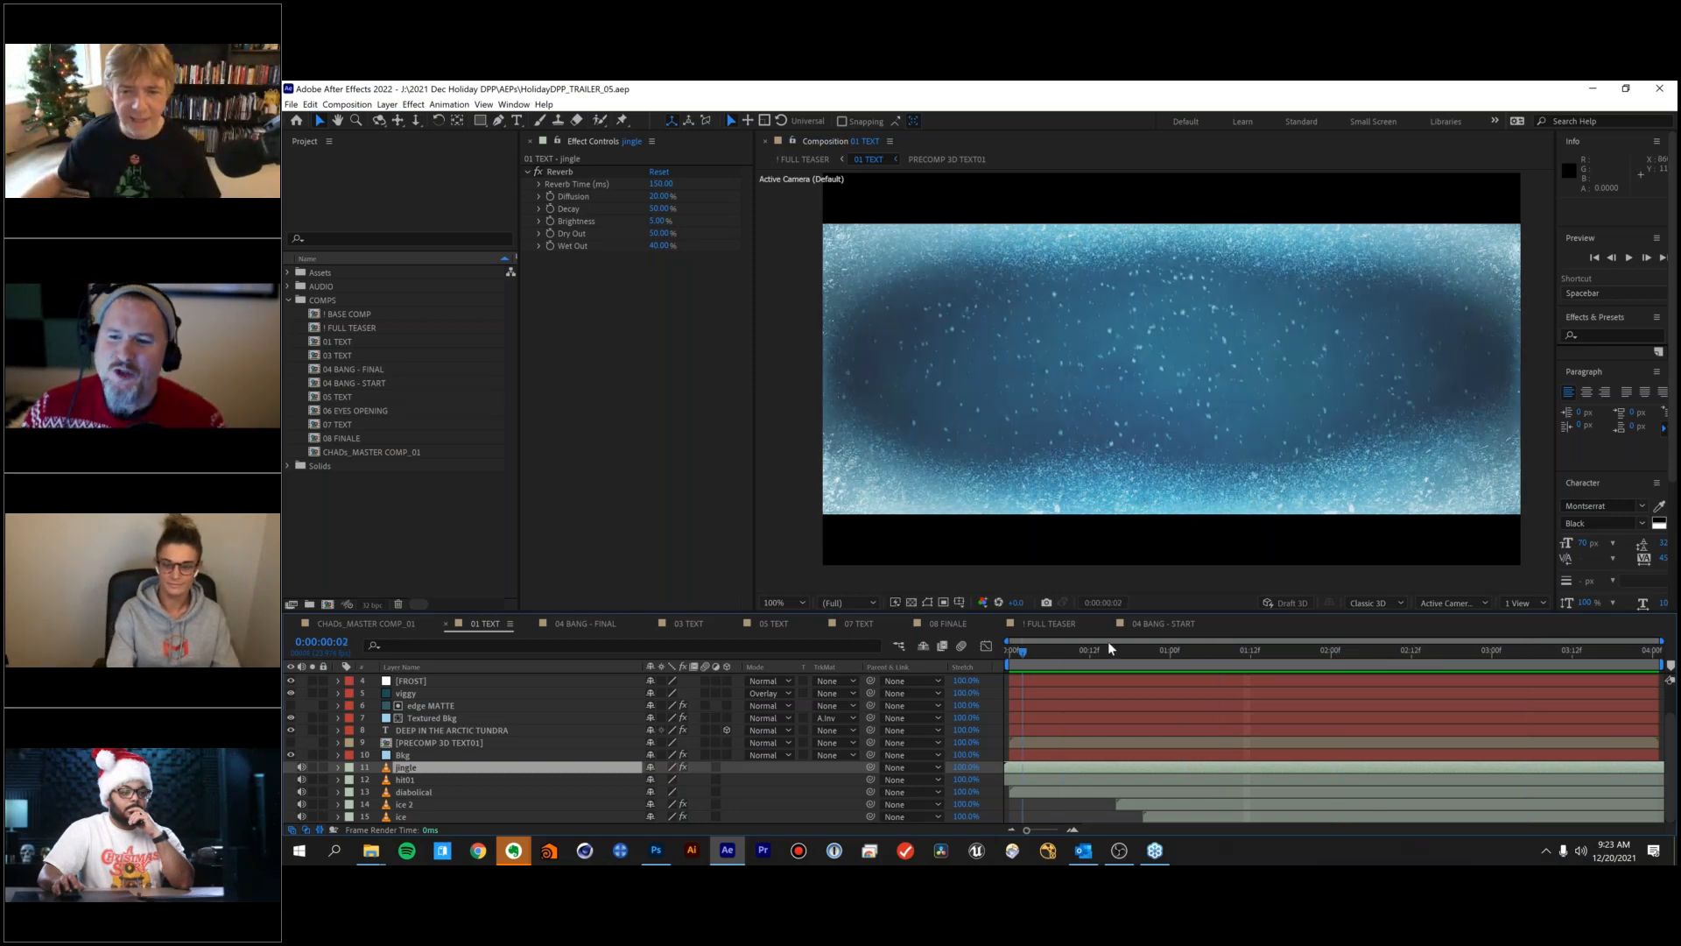
click(1172, 644)
drag(1055, 655, 1204, 648)
drag(1037, 655, 1305, 651)
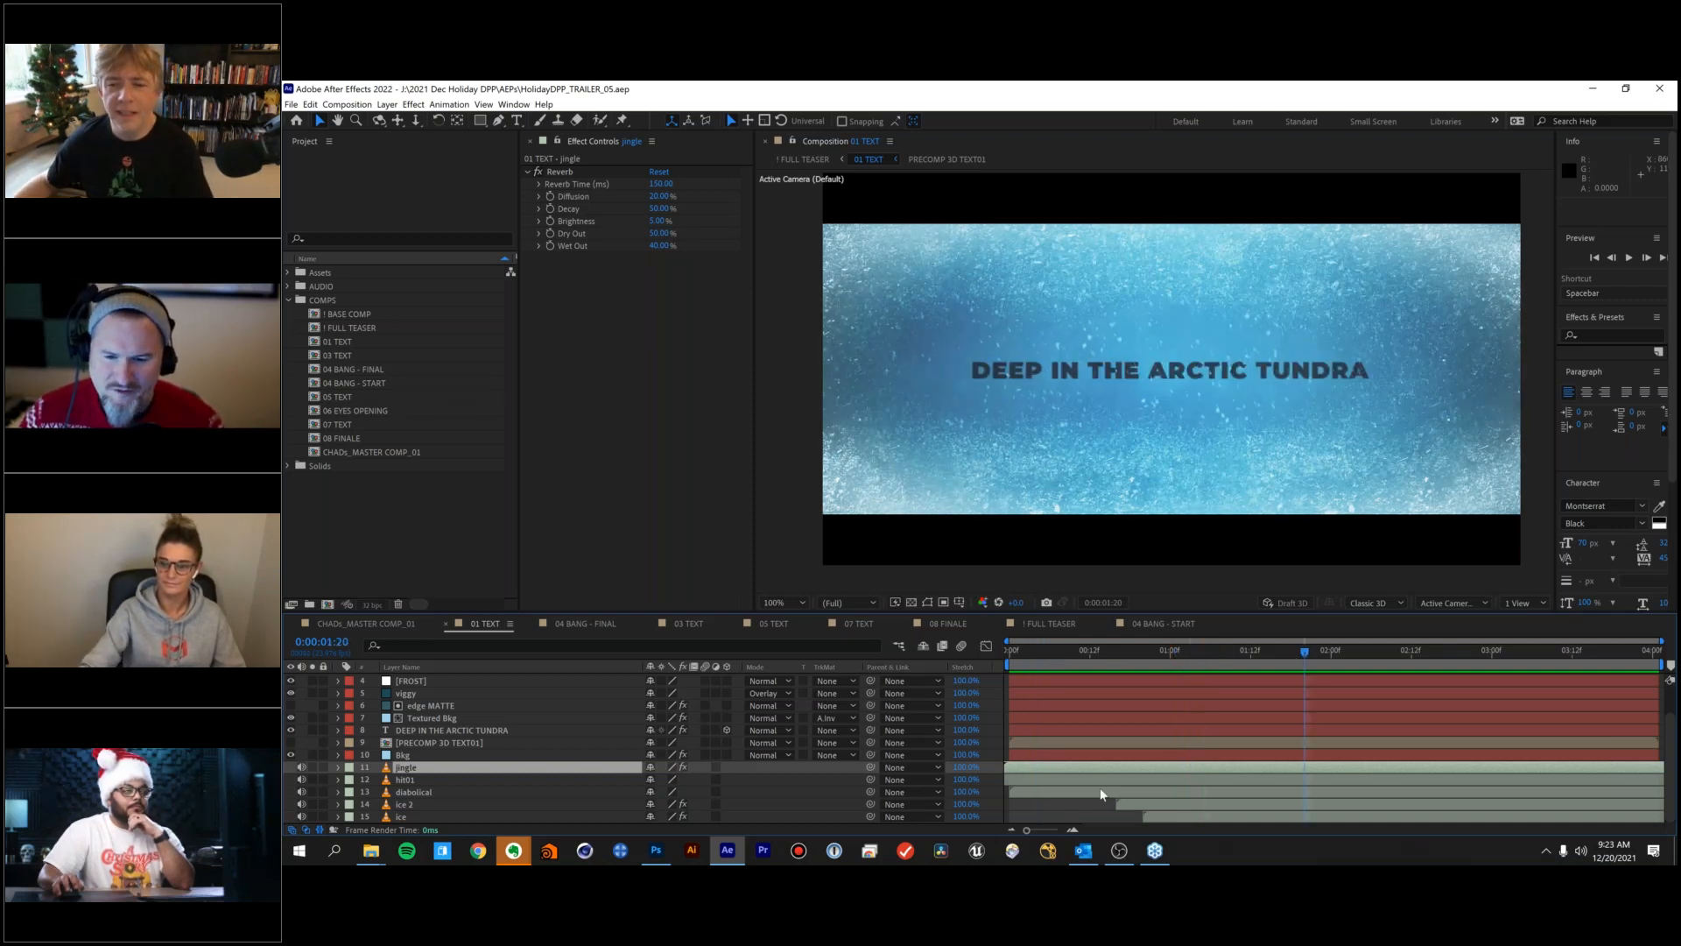
Open the 04 BANG - FINAL composition and preview the gunshot from its first frame.
click(587, 628)
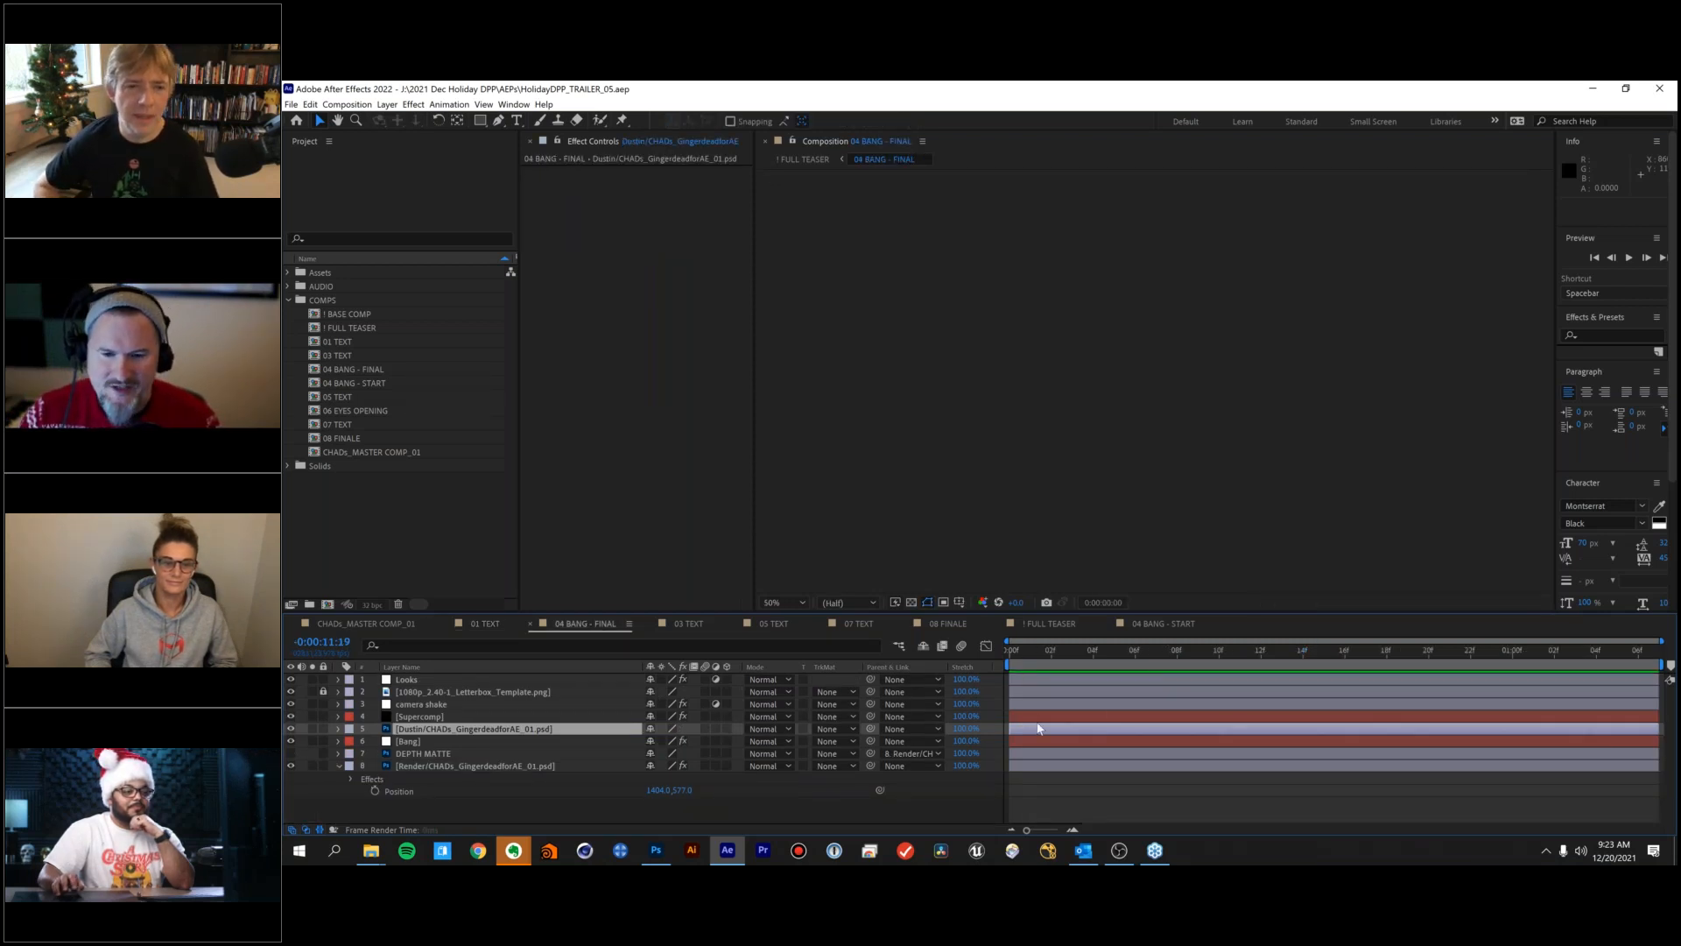
key(Home)
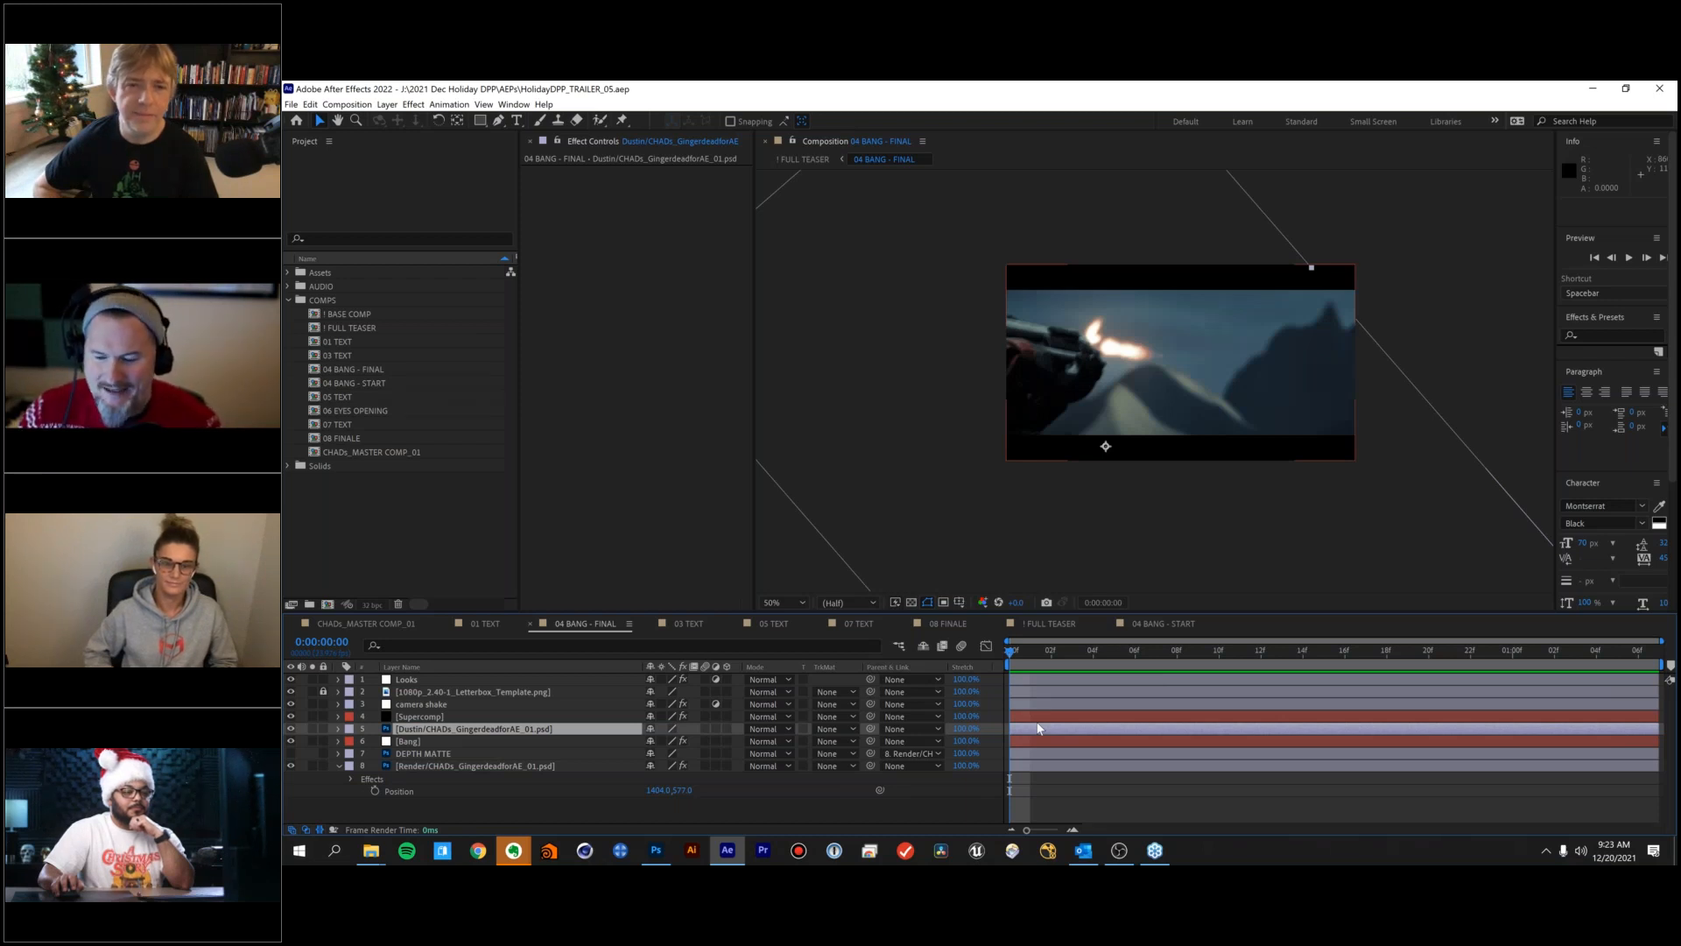
key(space)
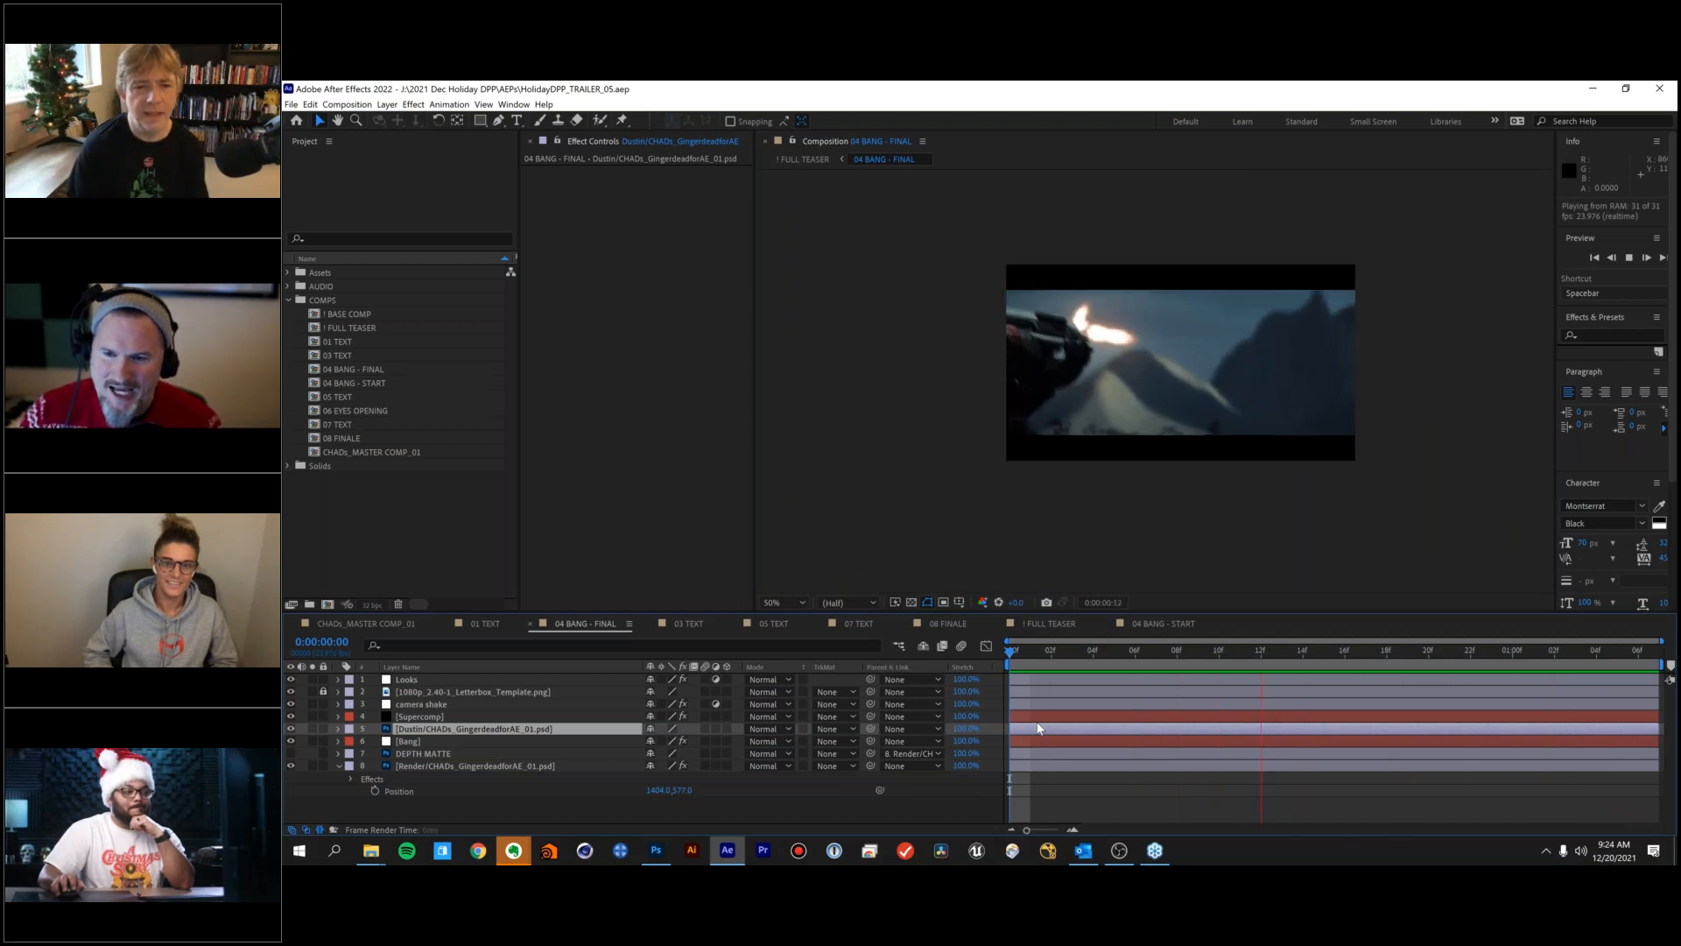
key(space)
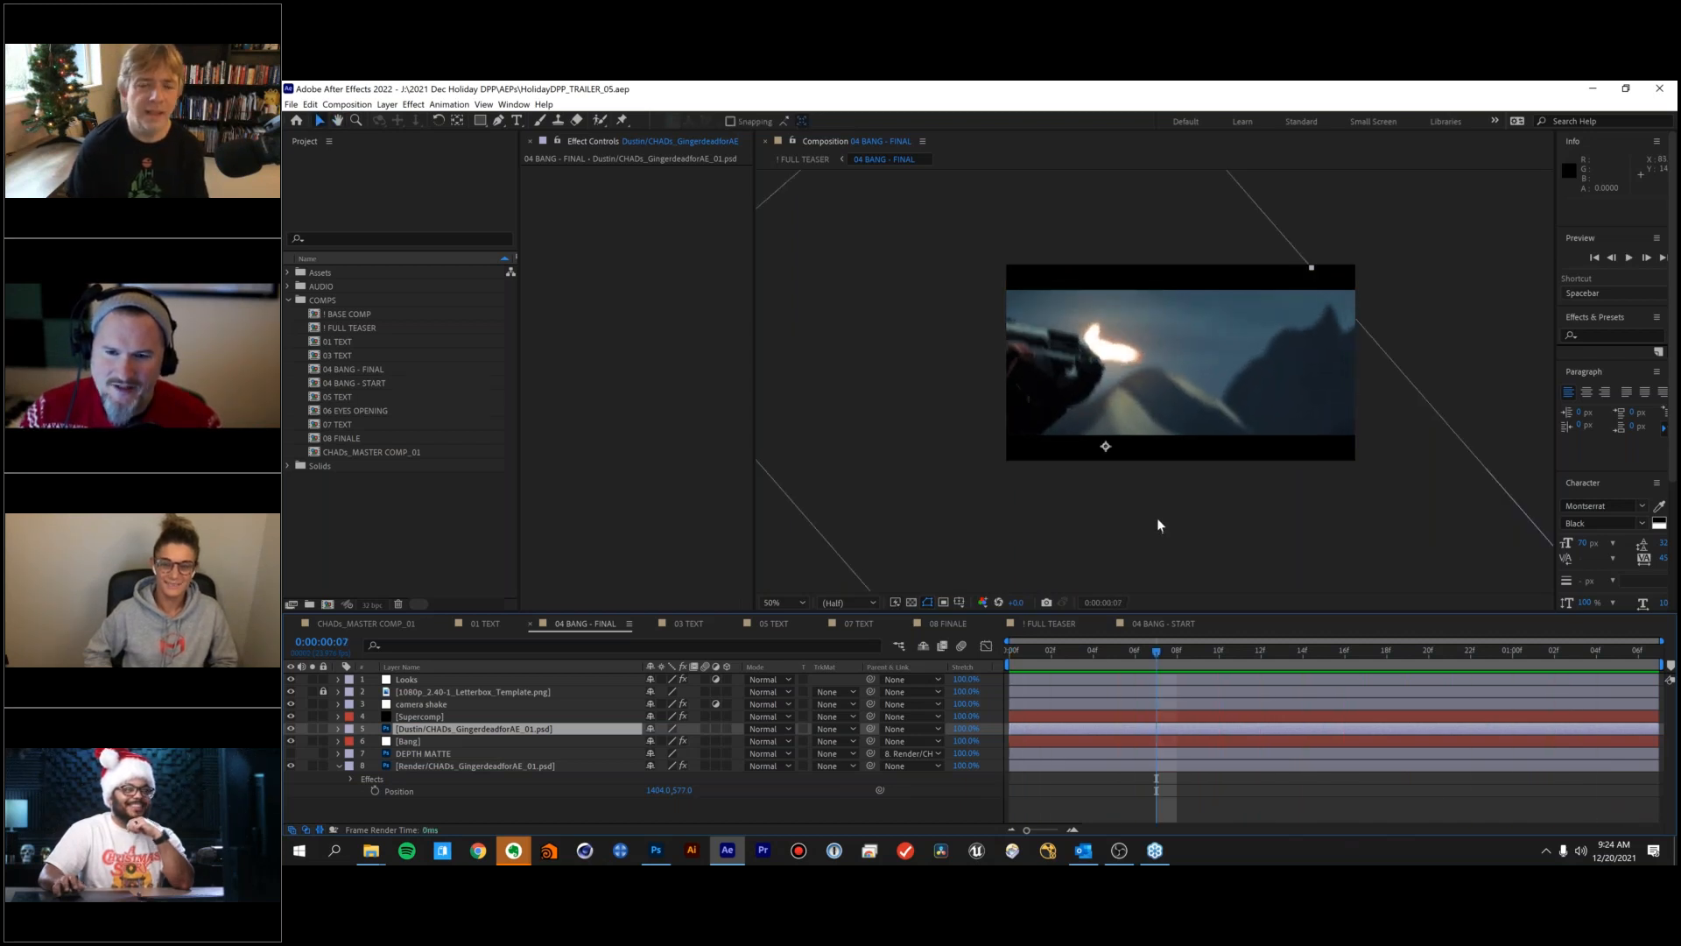
Show and solo the DEPTH MATTE layer in 04 BANG - FINAL to inspect it, and restore its hidden, unsoloed state.
click(290, 752)
click(313, 753)
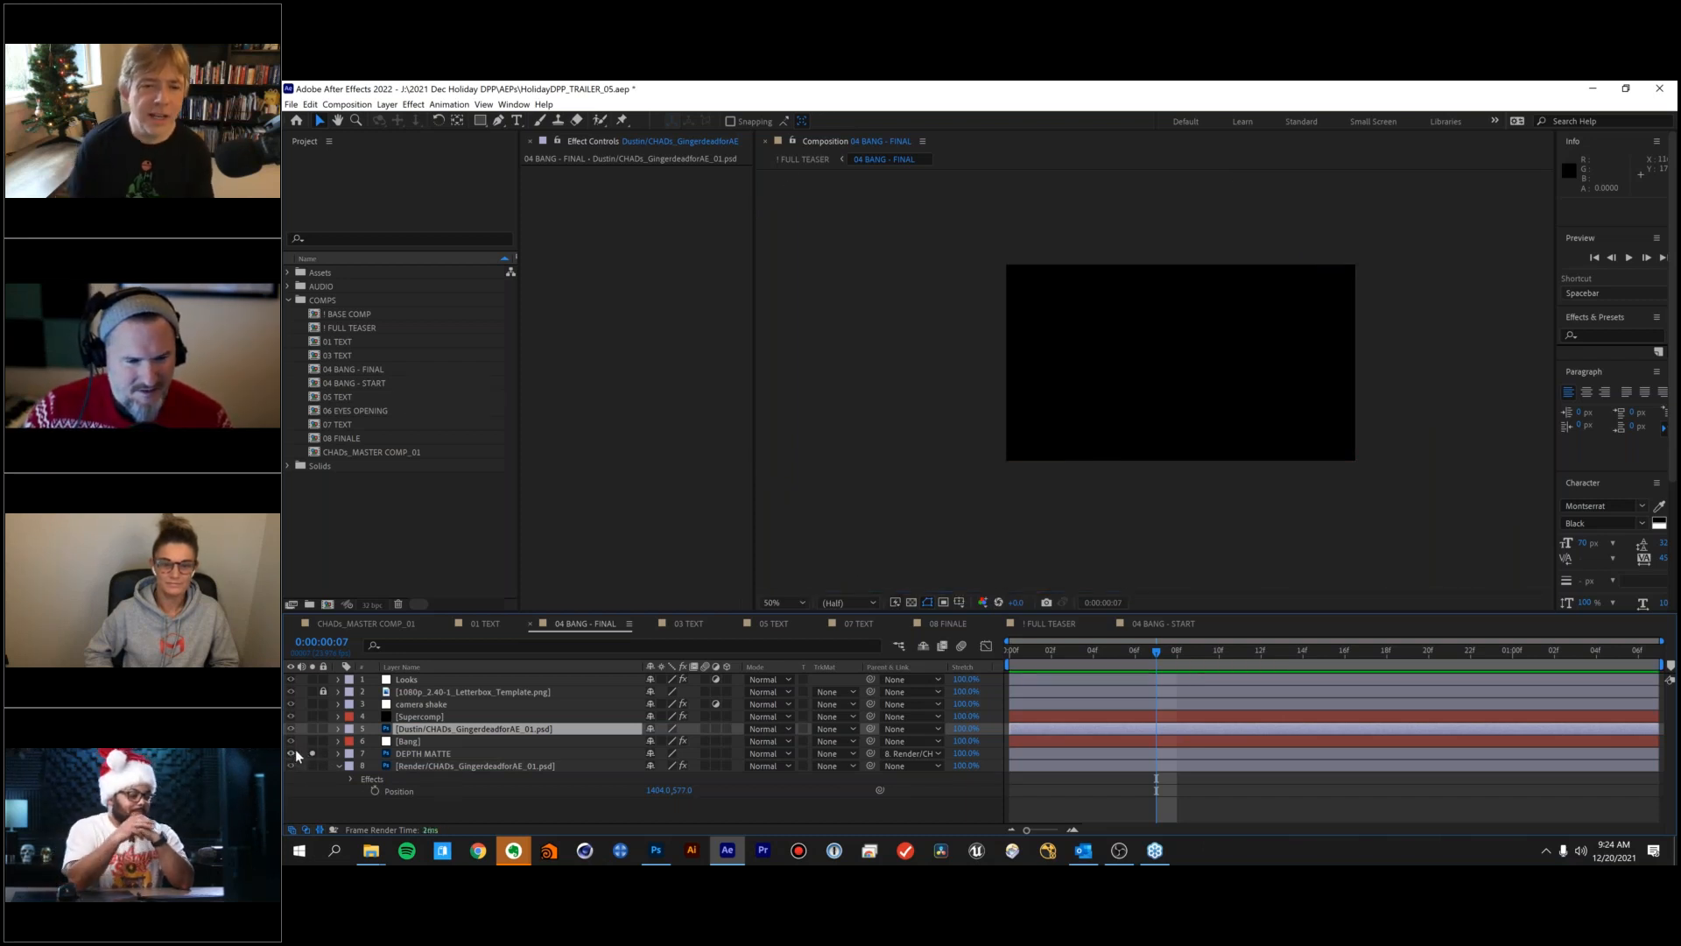
click(291, 753)
click(312, 754)
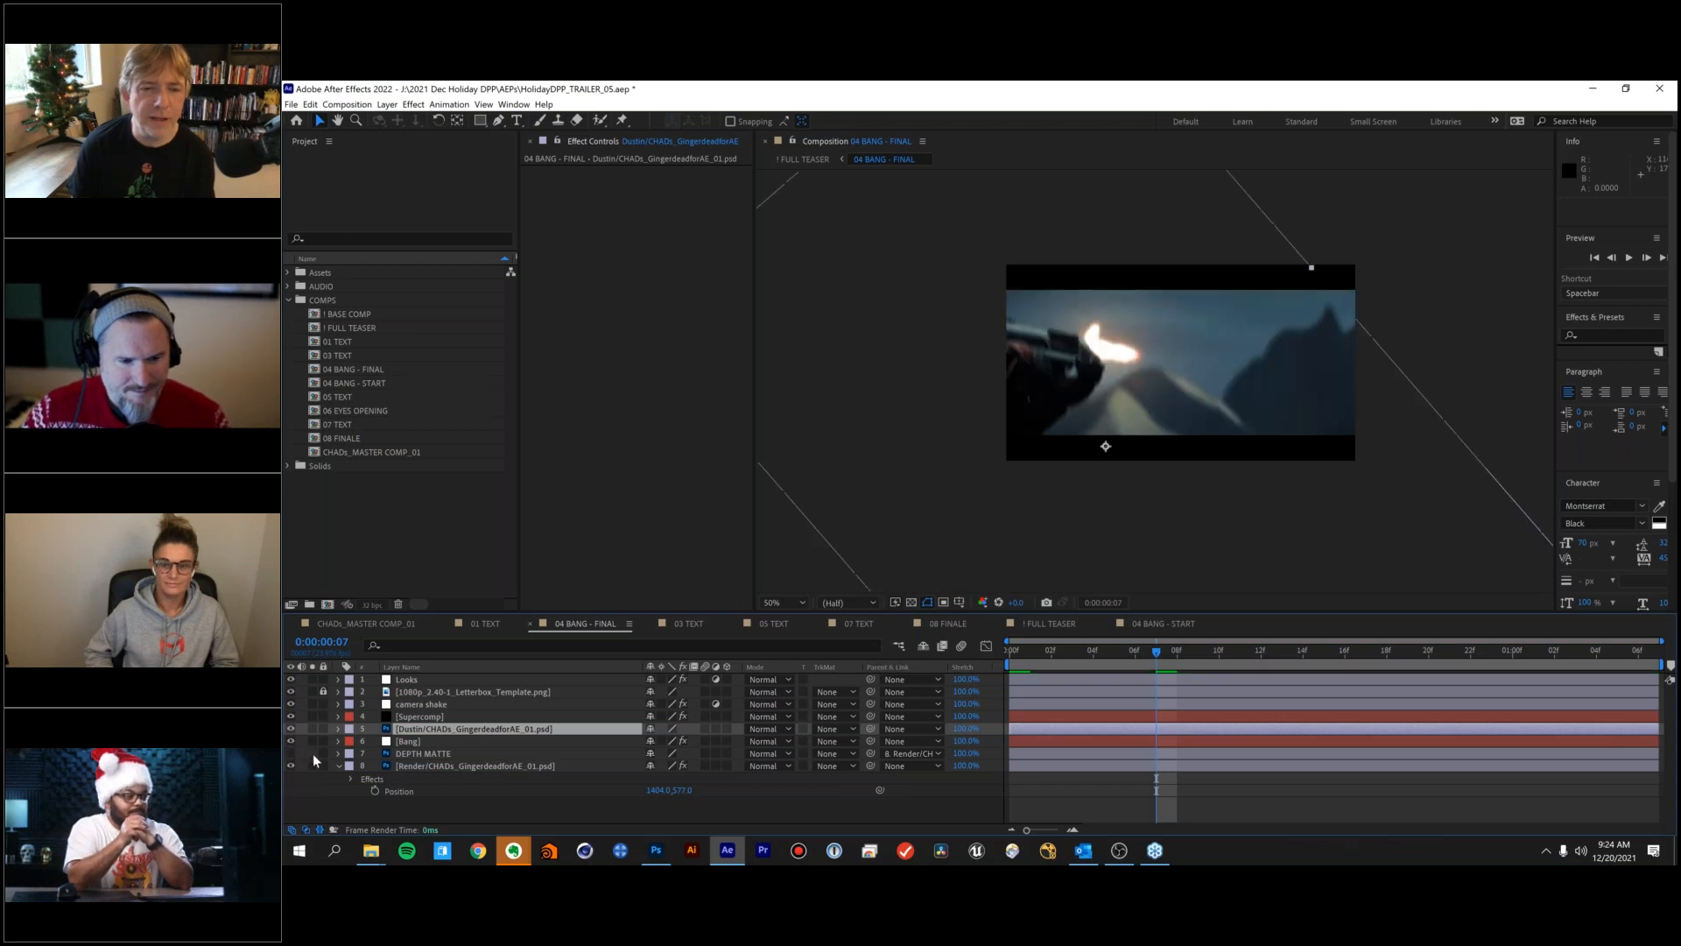
Enlarge the 04 BANG - FINAL view to 100%, preview the muzzle flash, and park the current time at 0:00:00:08.
scroll(1116, 399, up, 1)
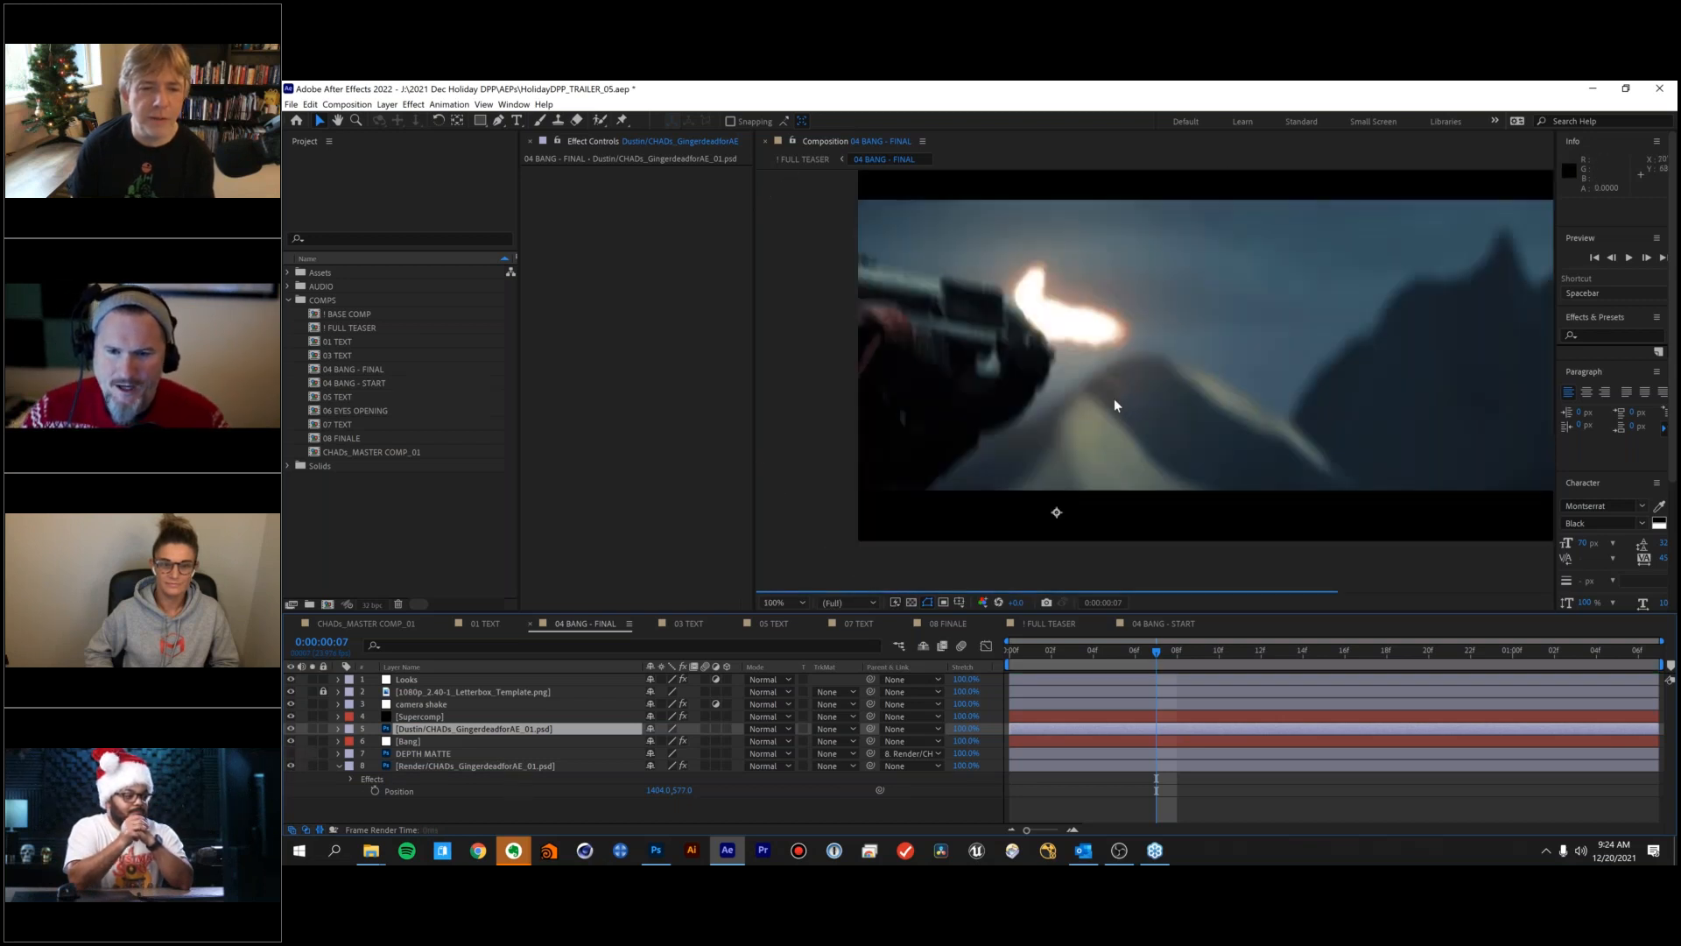
drag(1232, 396, 1176, 418)
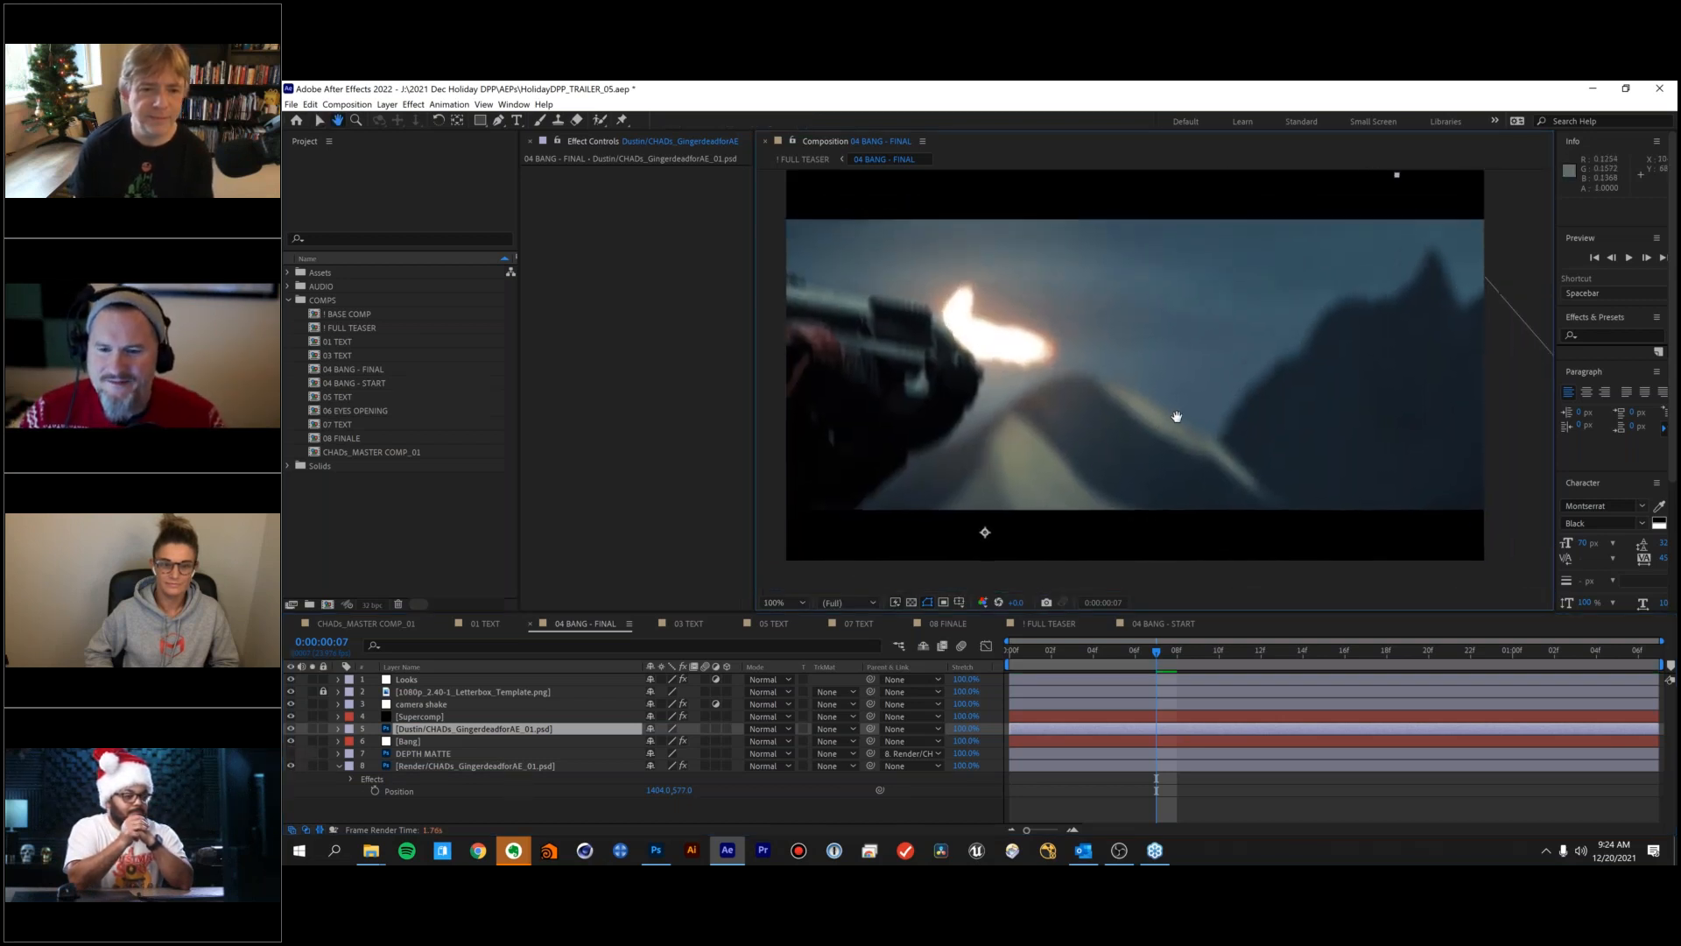
key(space)
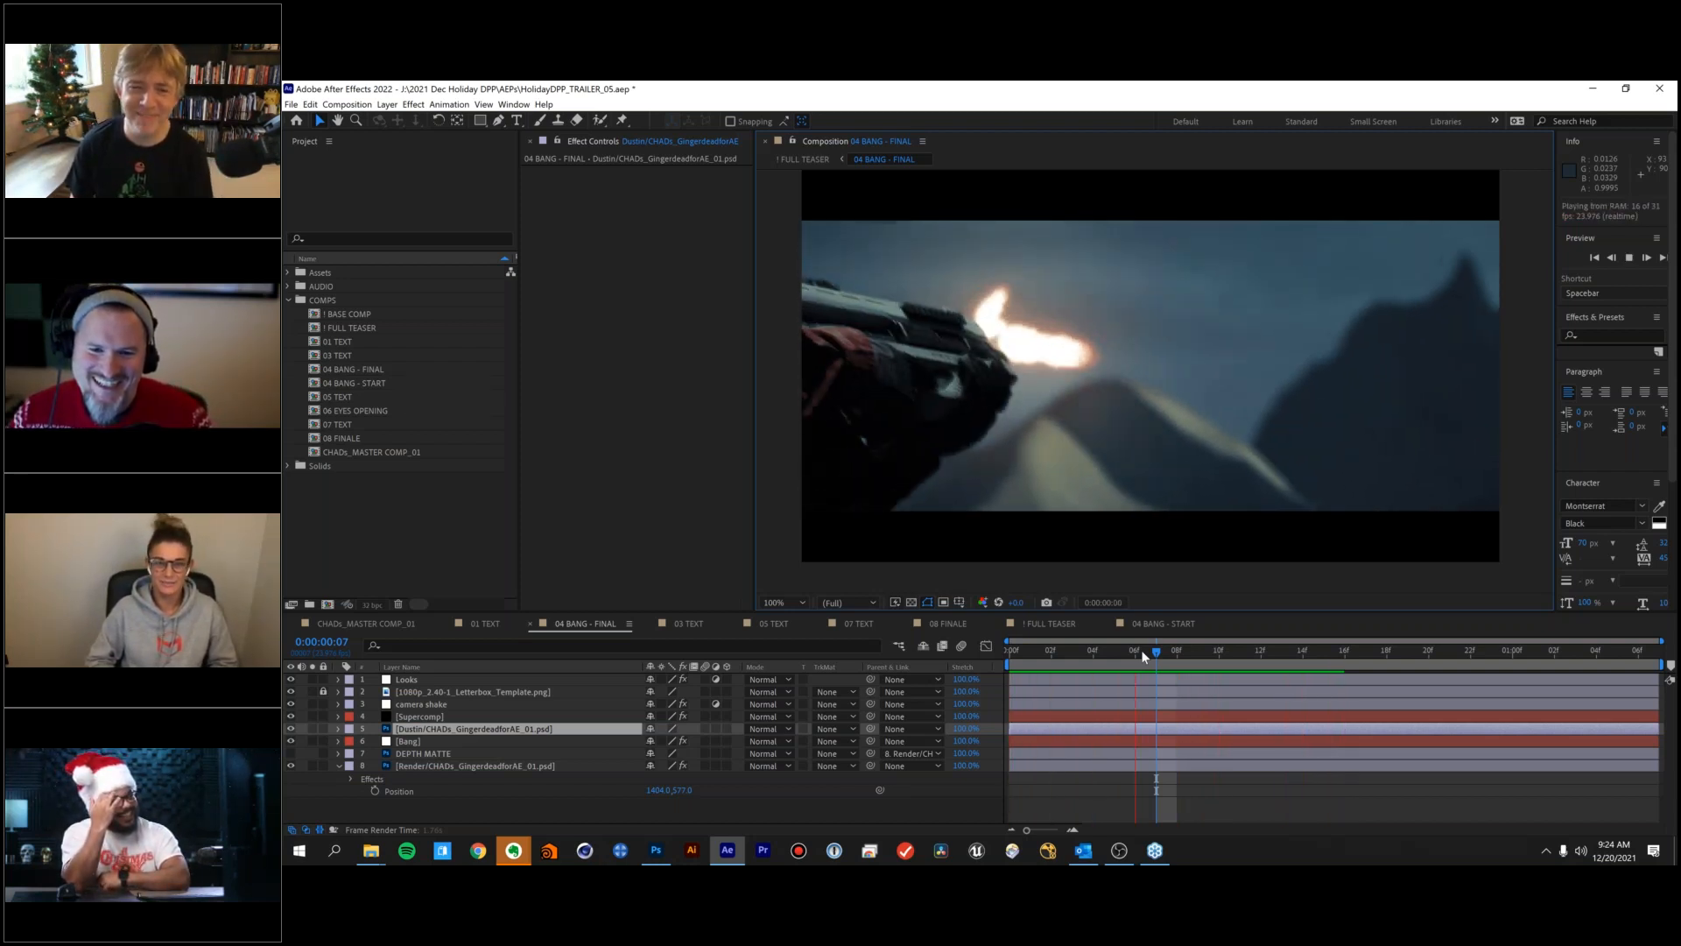
key(space)
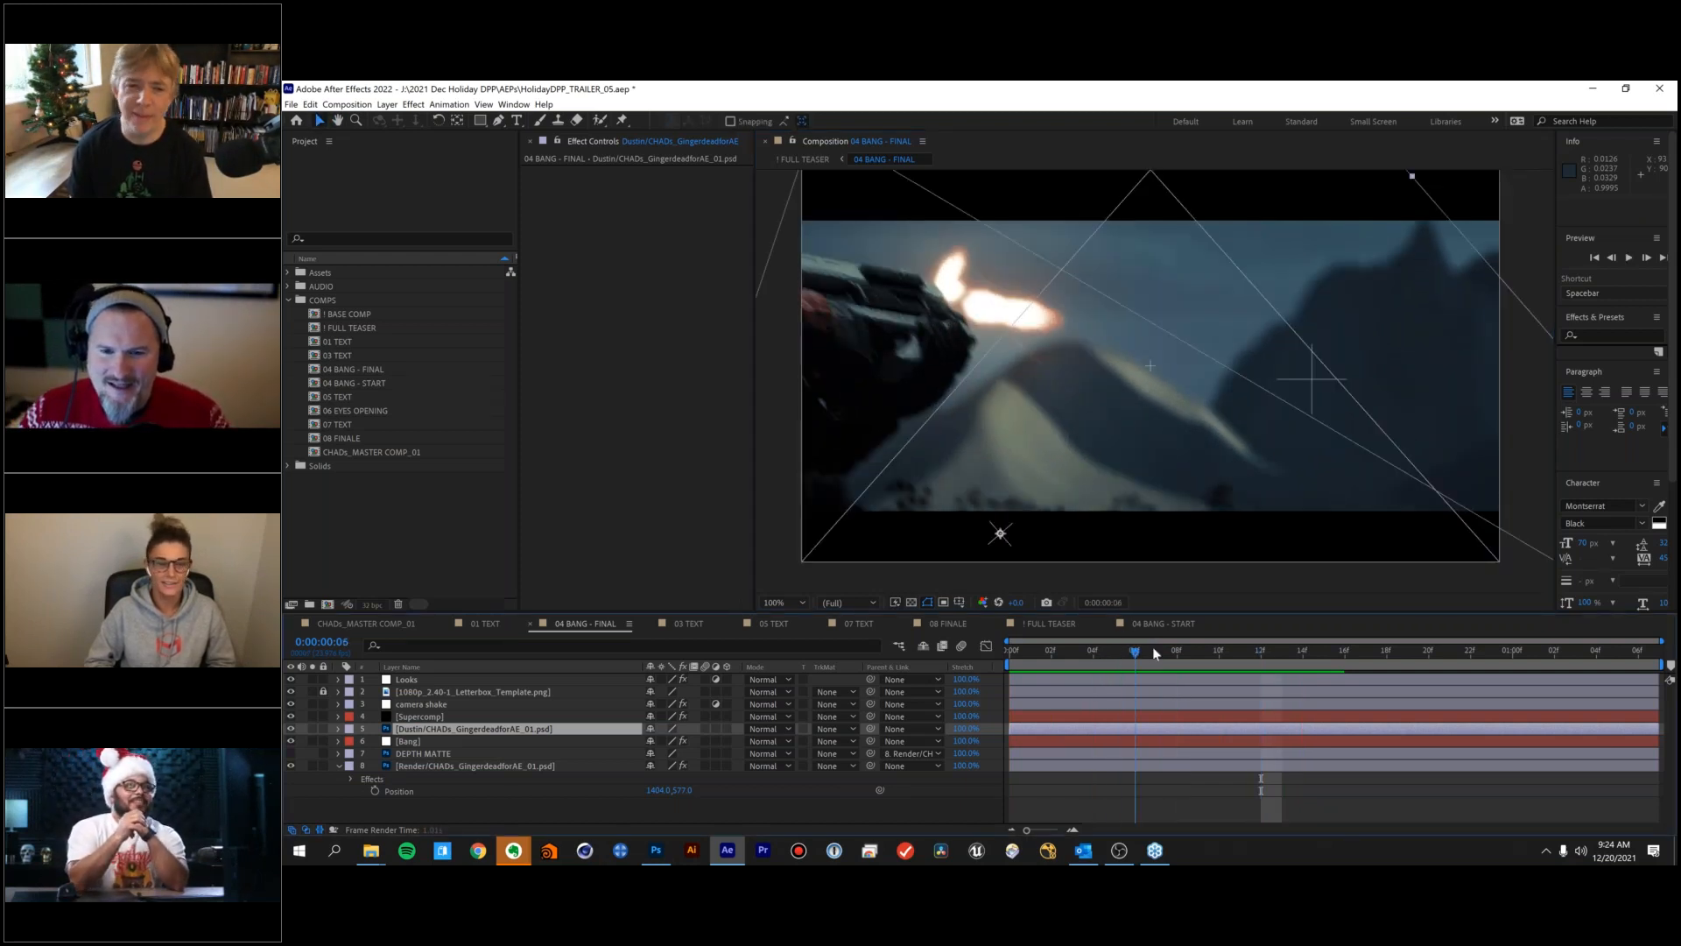
click(1177, 650)
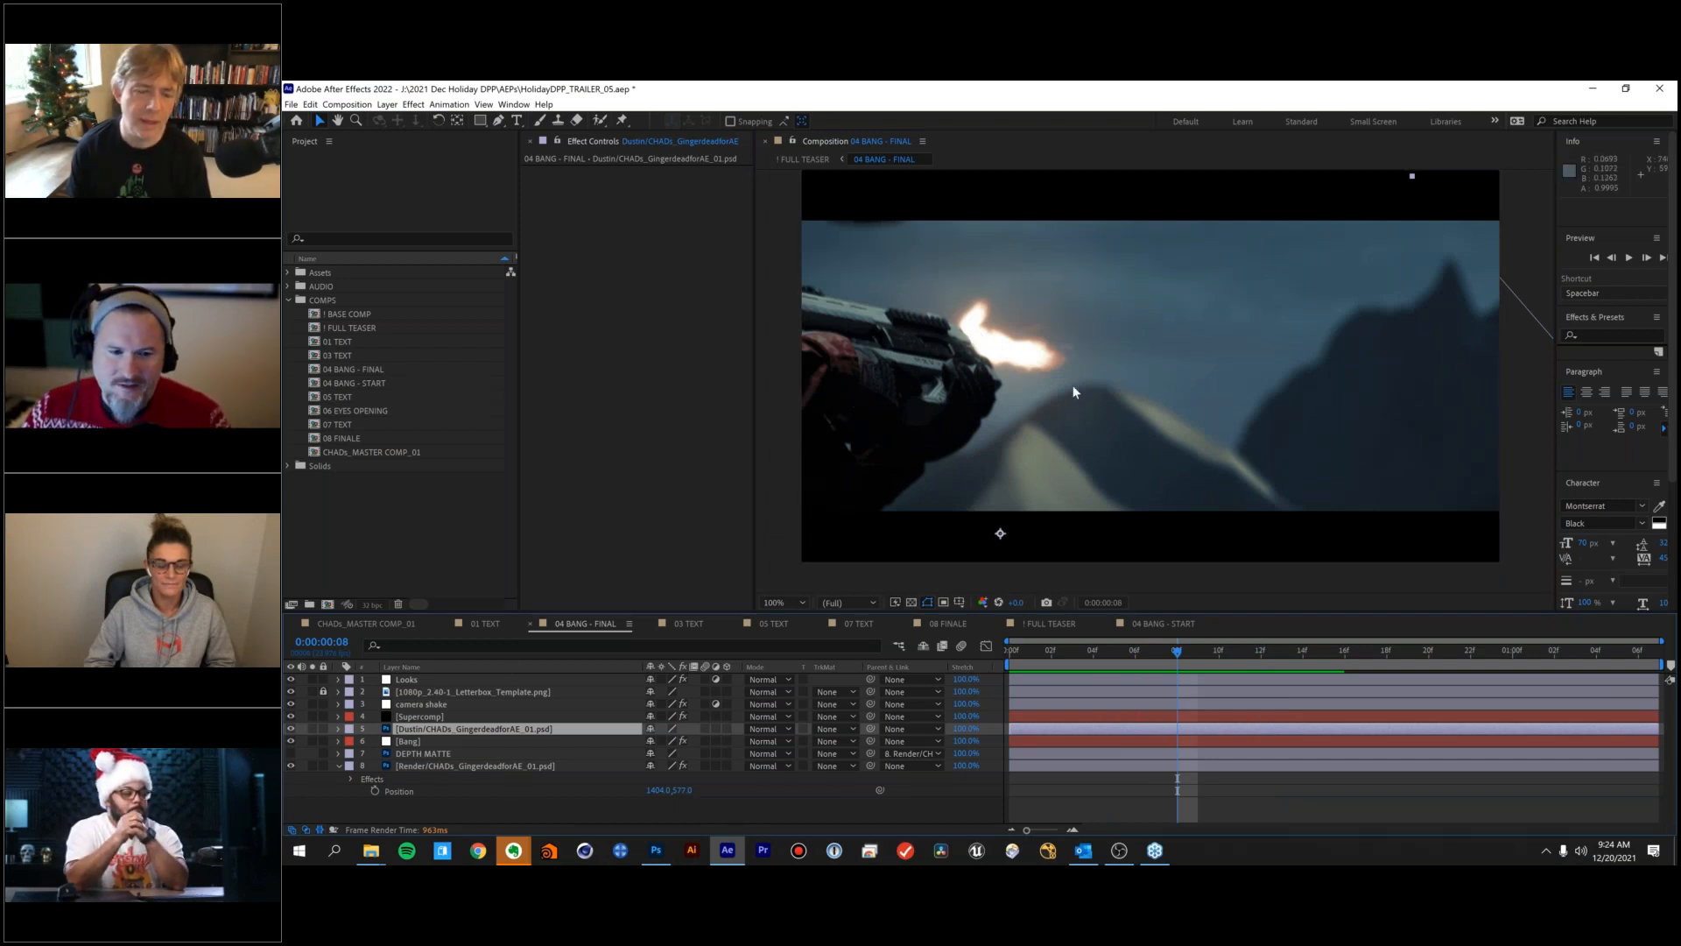
Select the camera shake layer to inspect its Universe Camera Shake effect, and preview and scrub the shaking shot back to 0:00:00:01.
click(448, 704)
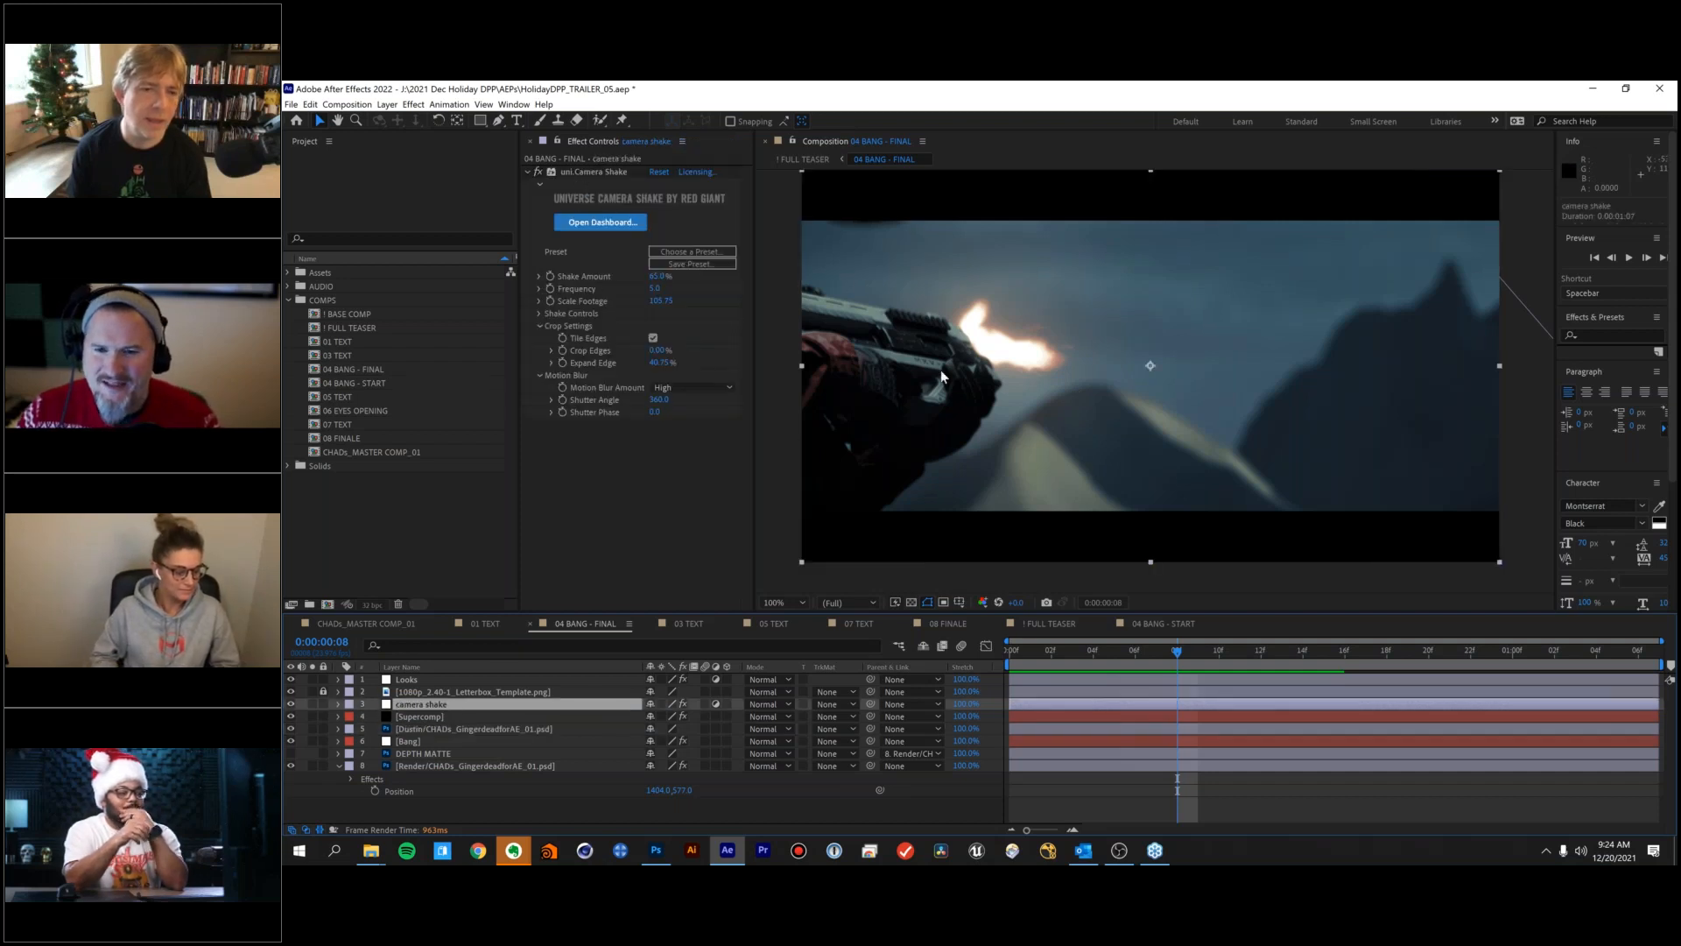
click(1052, 653)
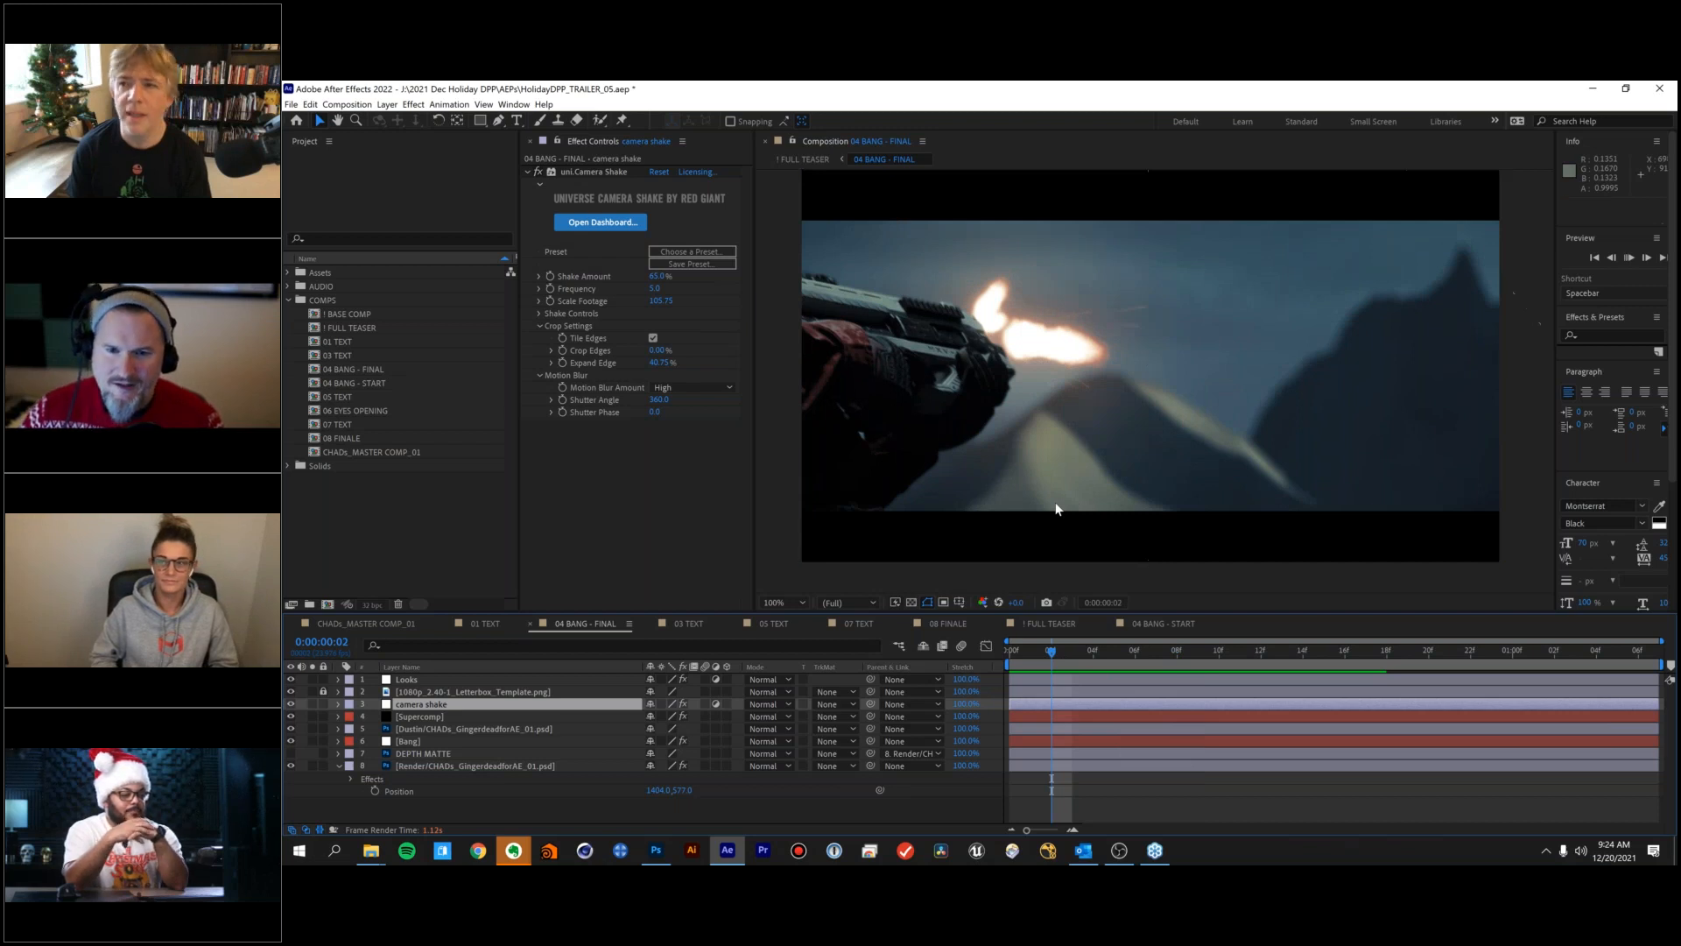
key(space)
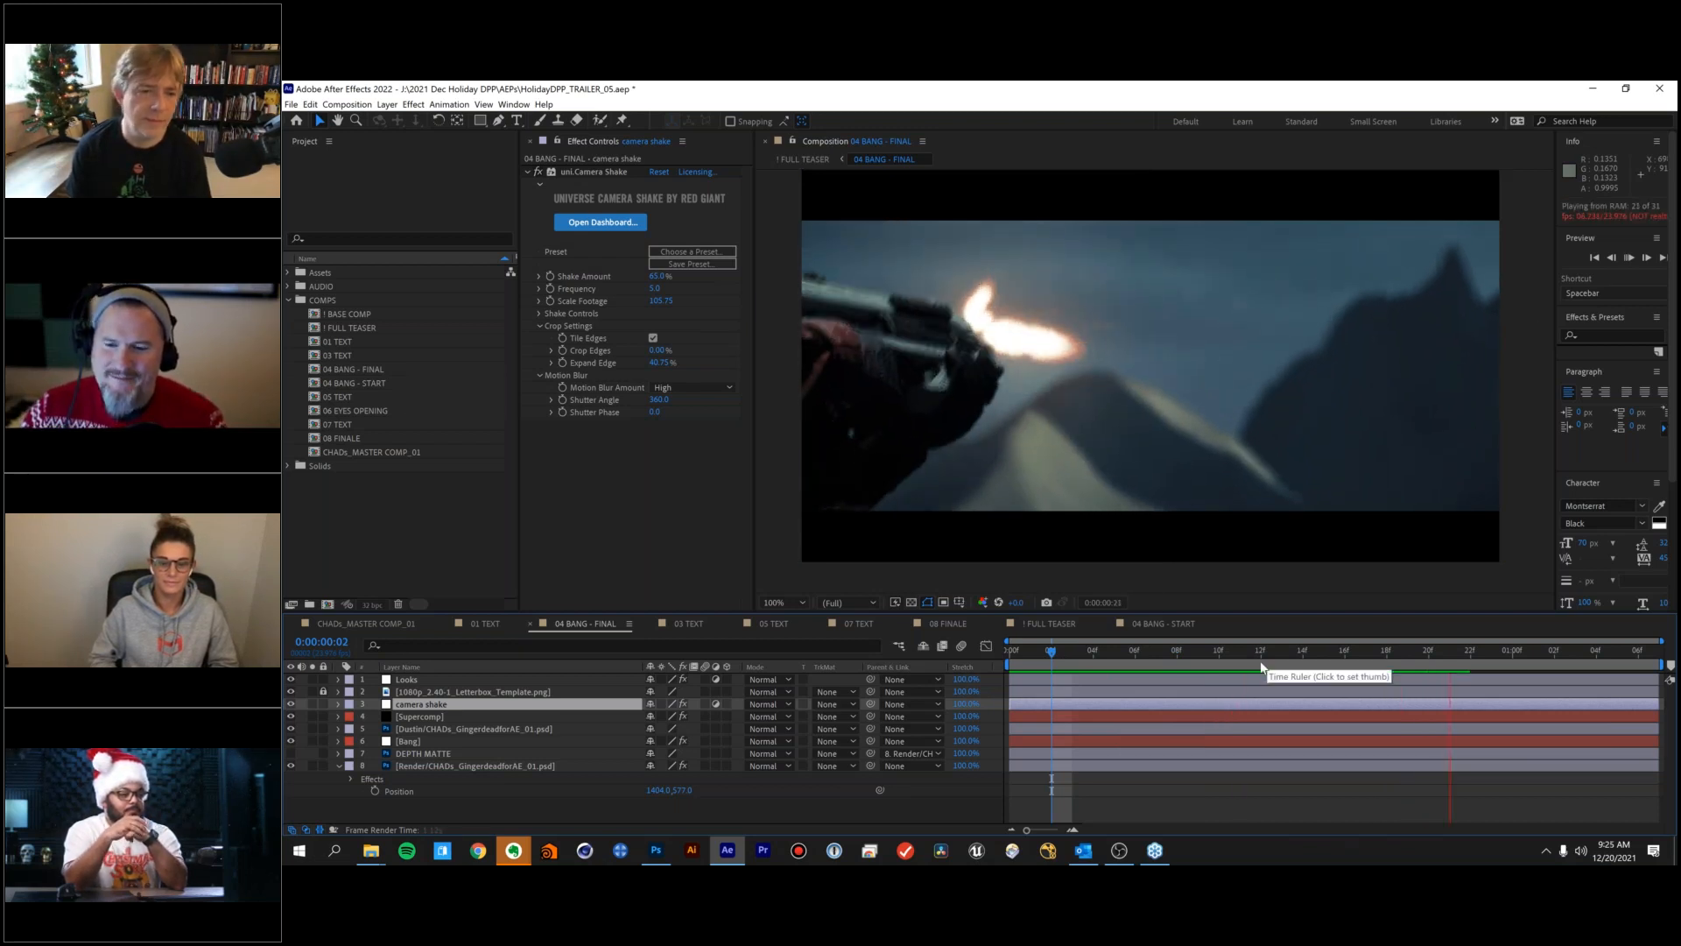
key(space)
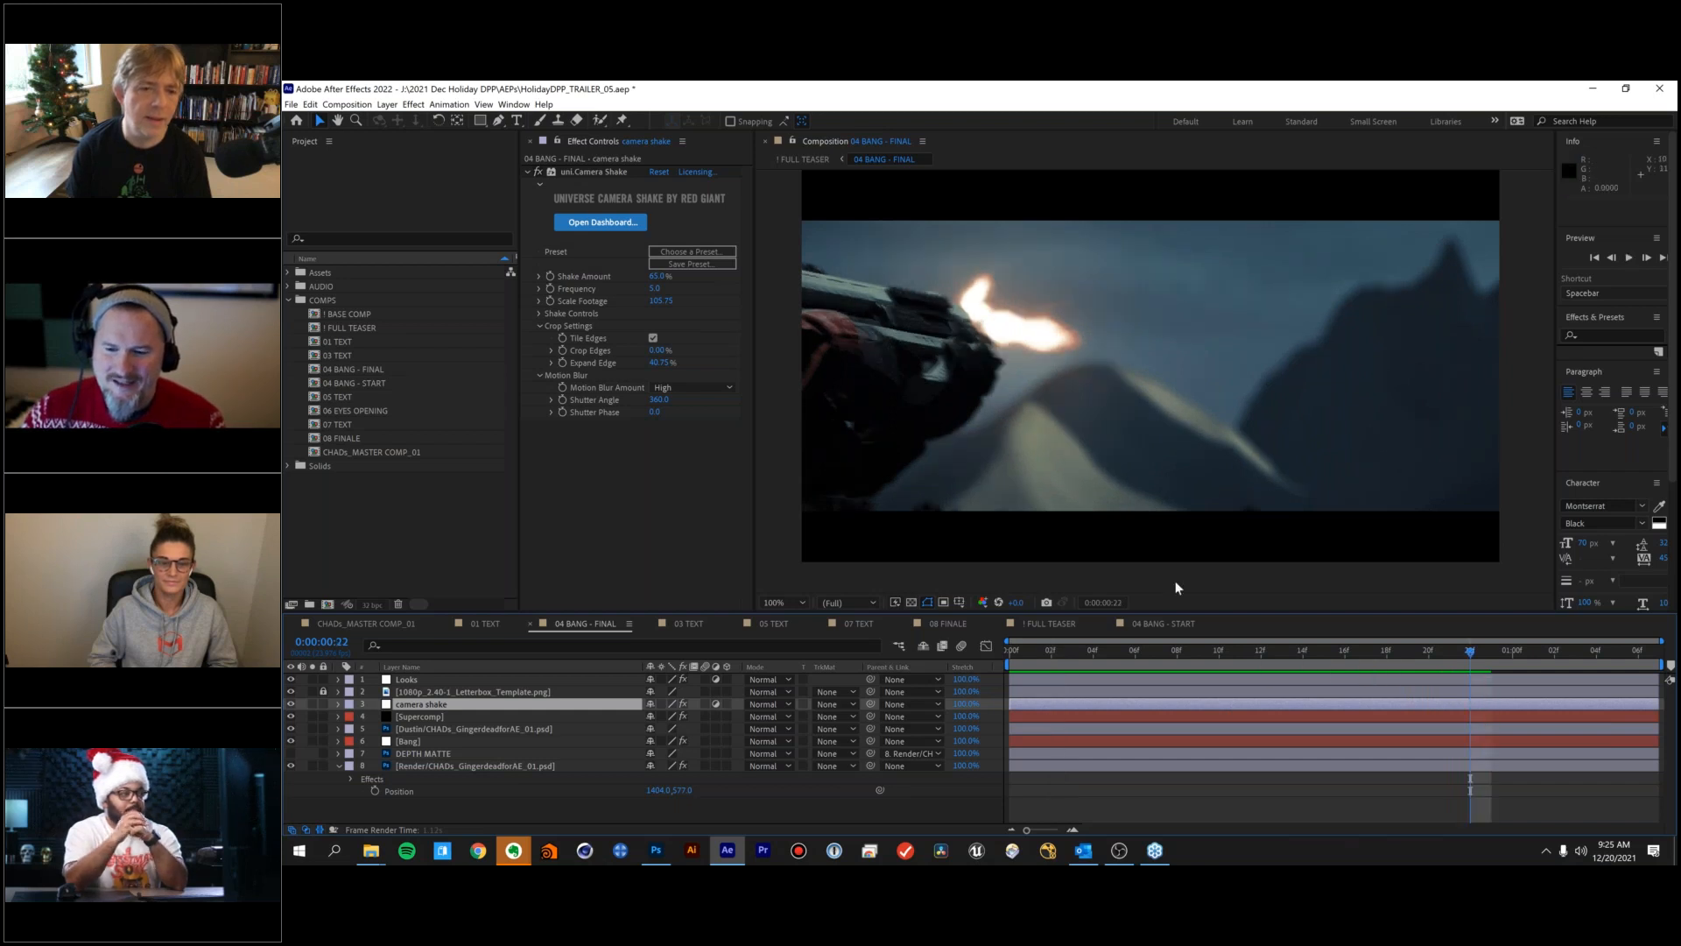
key(space)
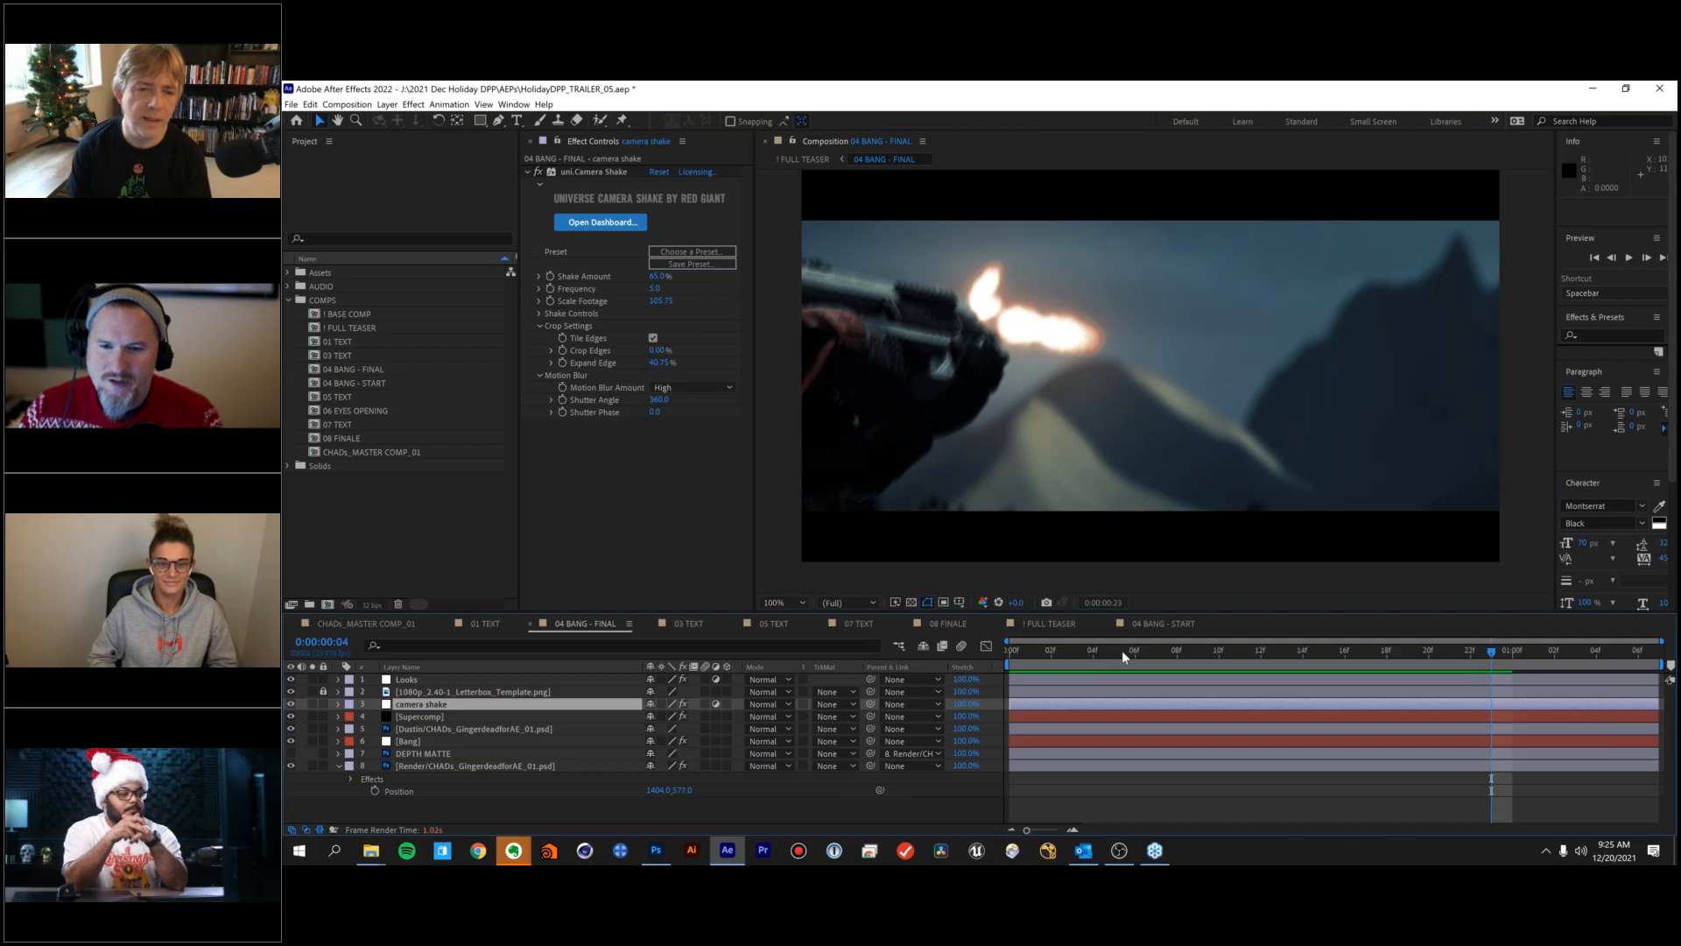
click(1262, 649)
drag(1157, 644, 1025, 645)
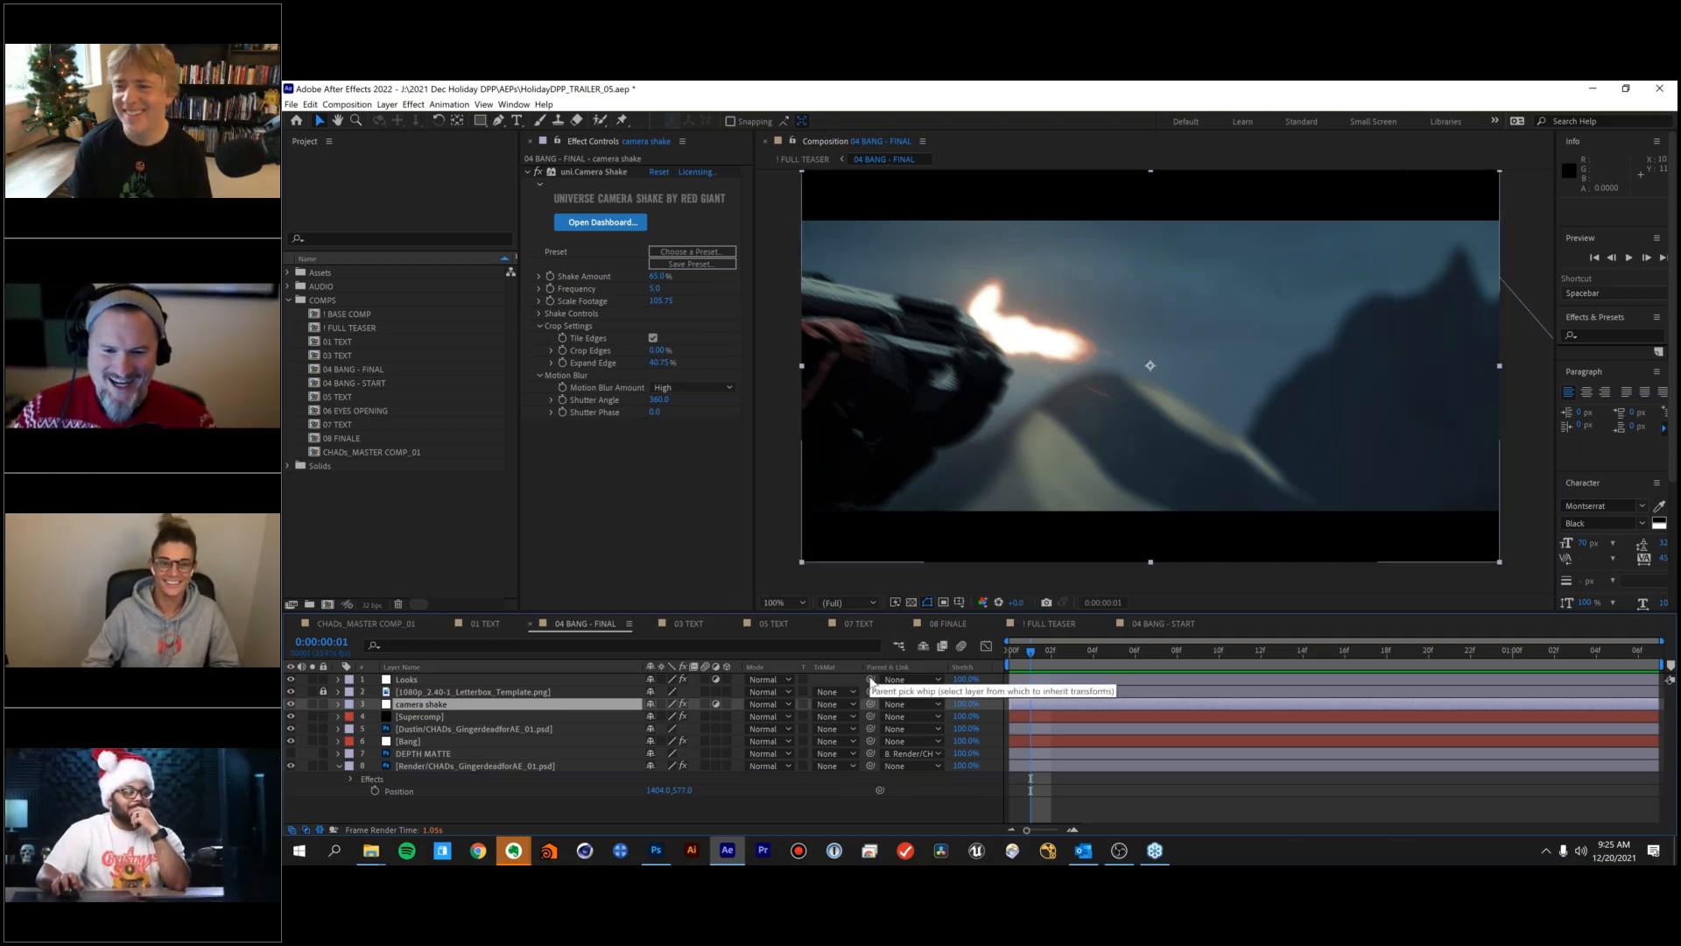
Open the 08 FINALE composition, preview it after moving to 0:00:05:03, and view the gingerbread man at 100% magnification.
click(945, 623)
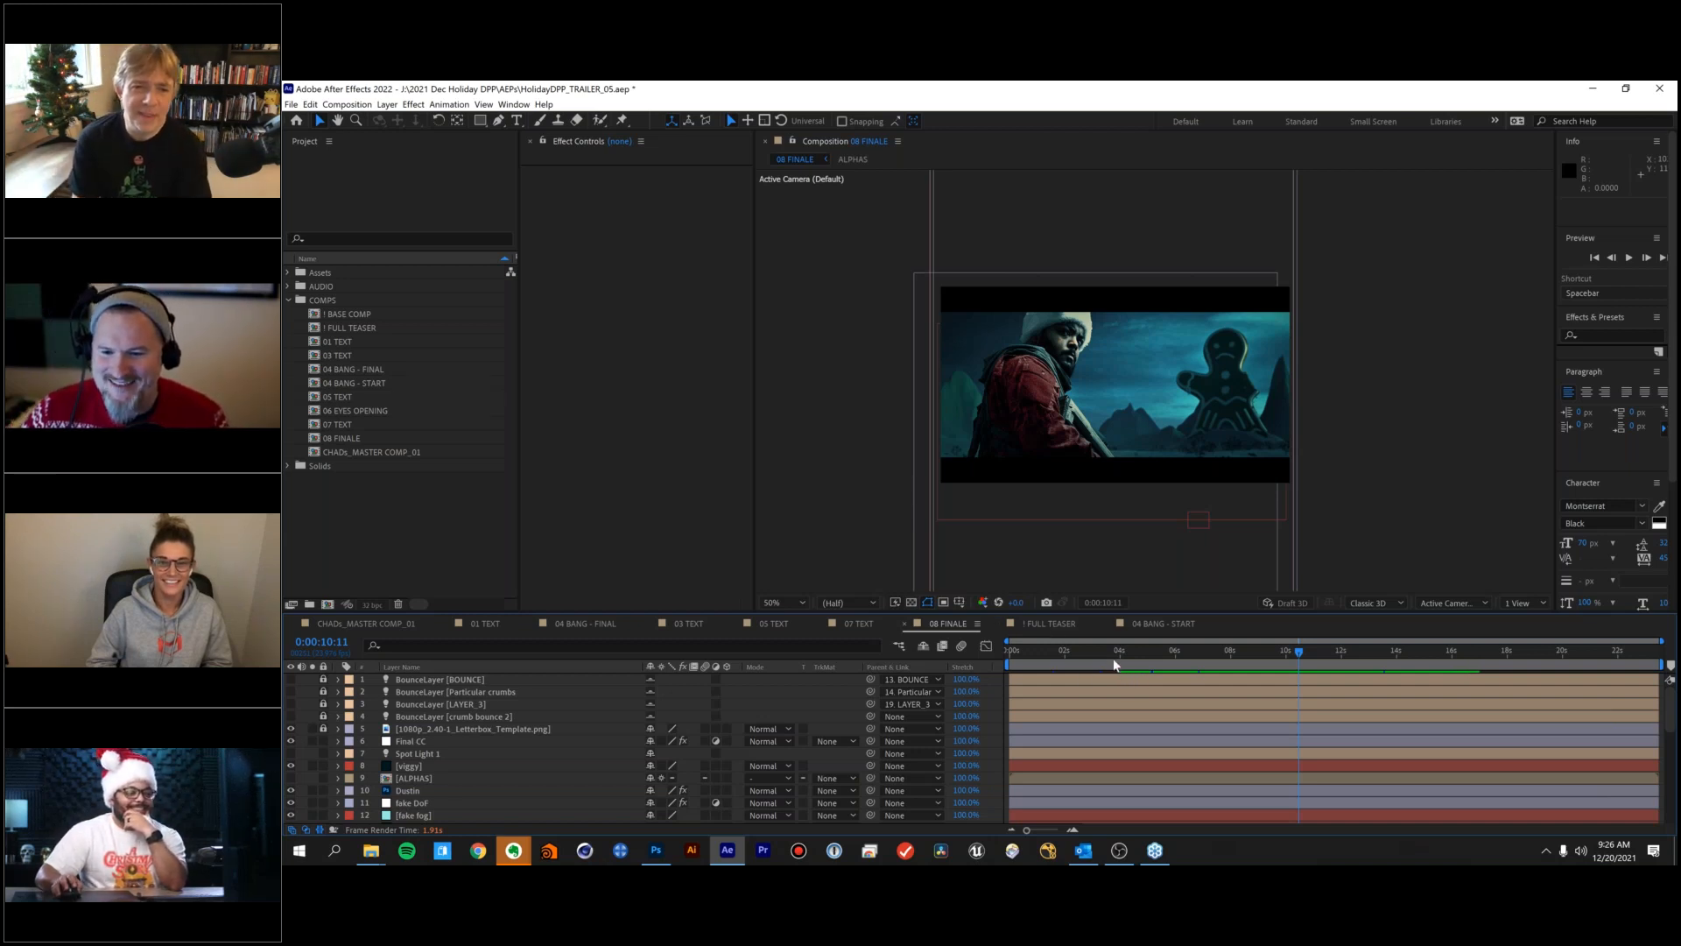
drag(1125, 656, 1150, 648)
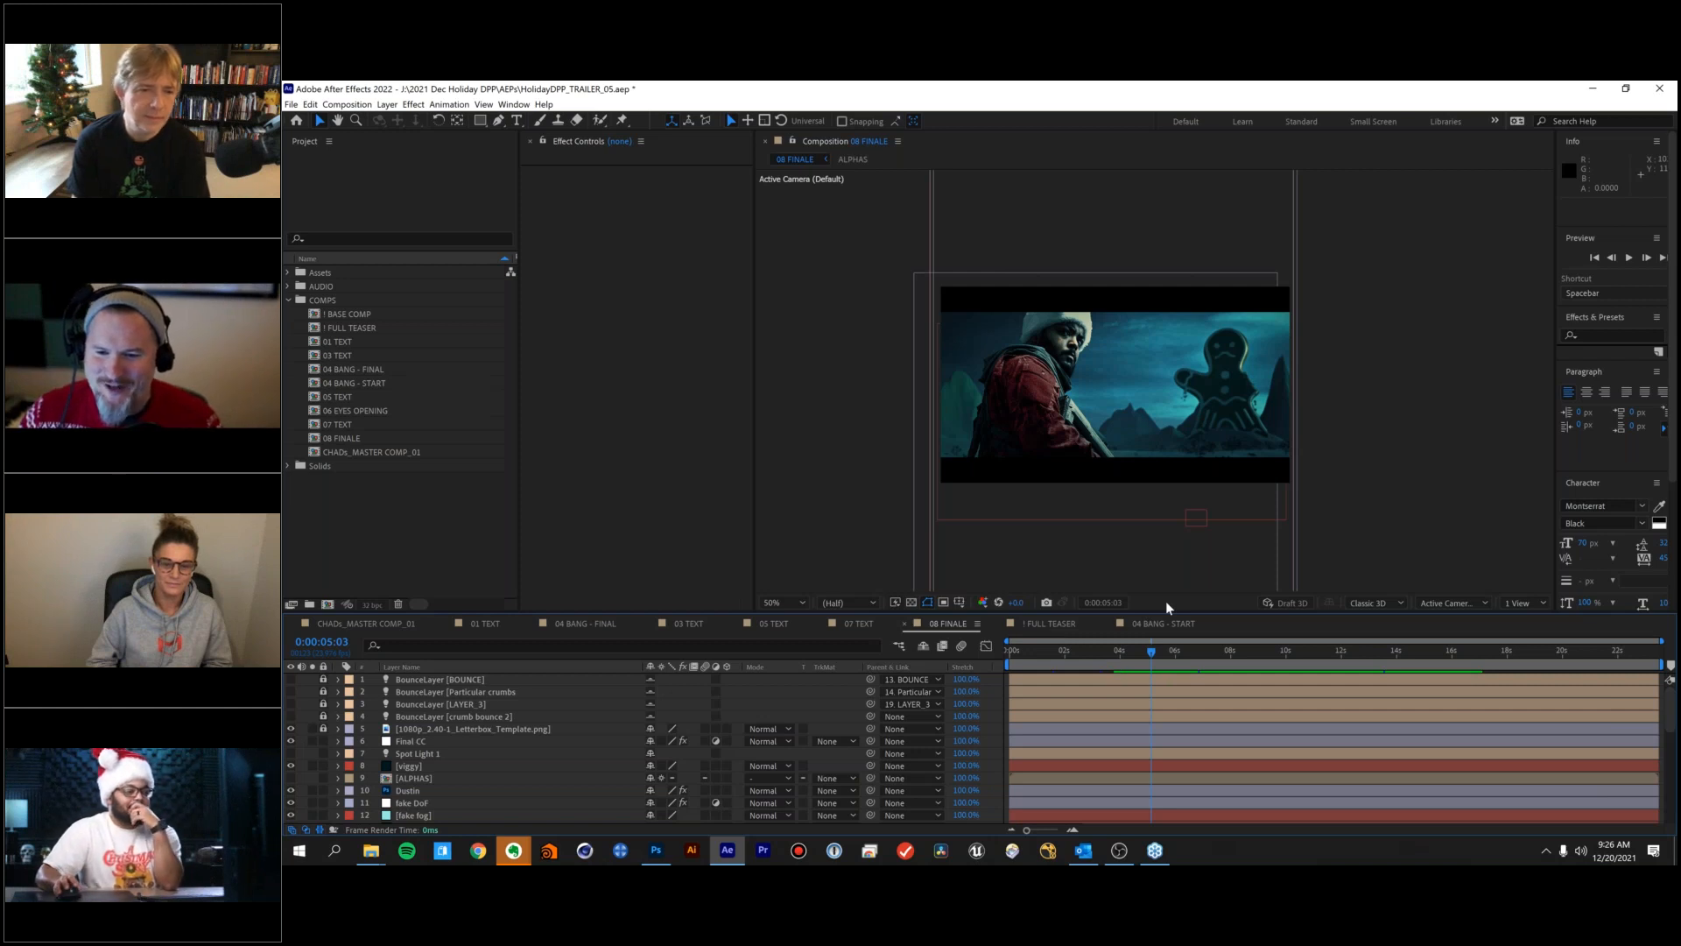
key(space)
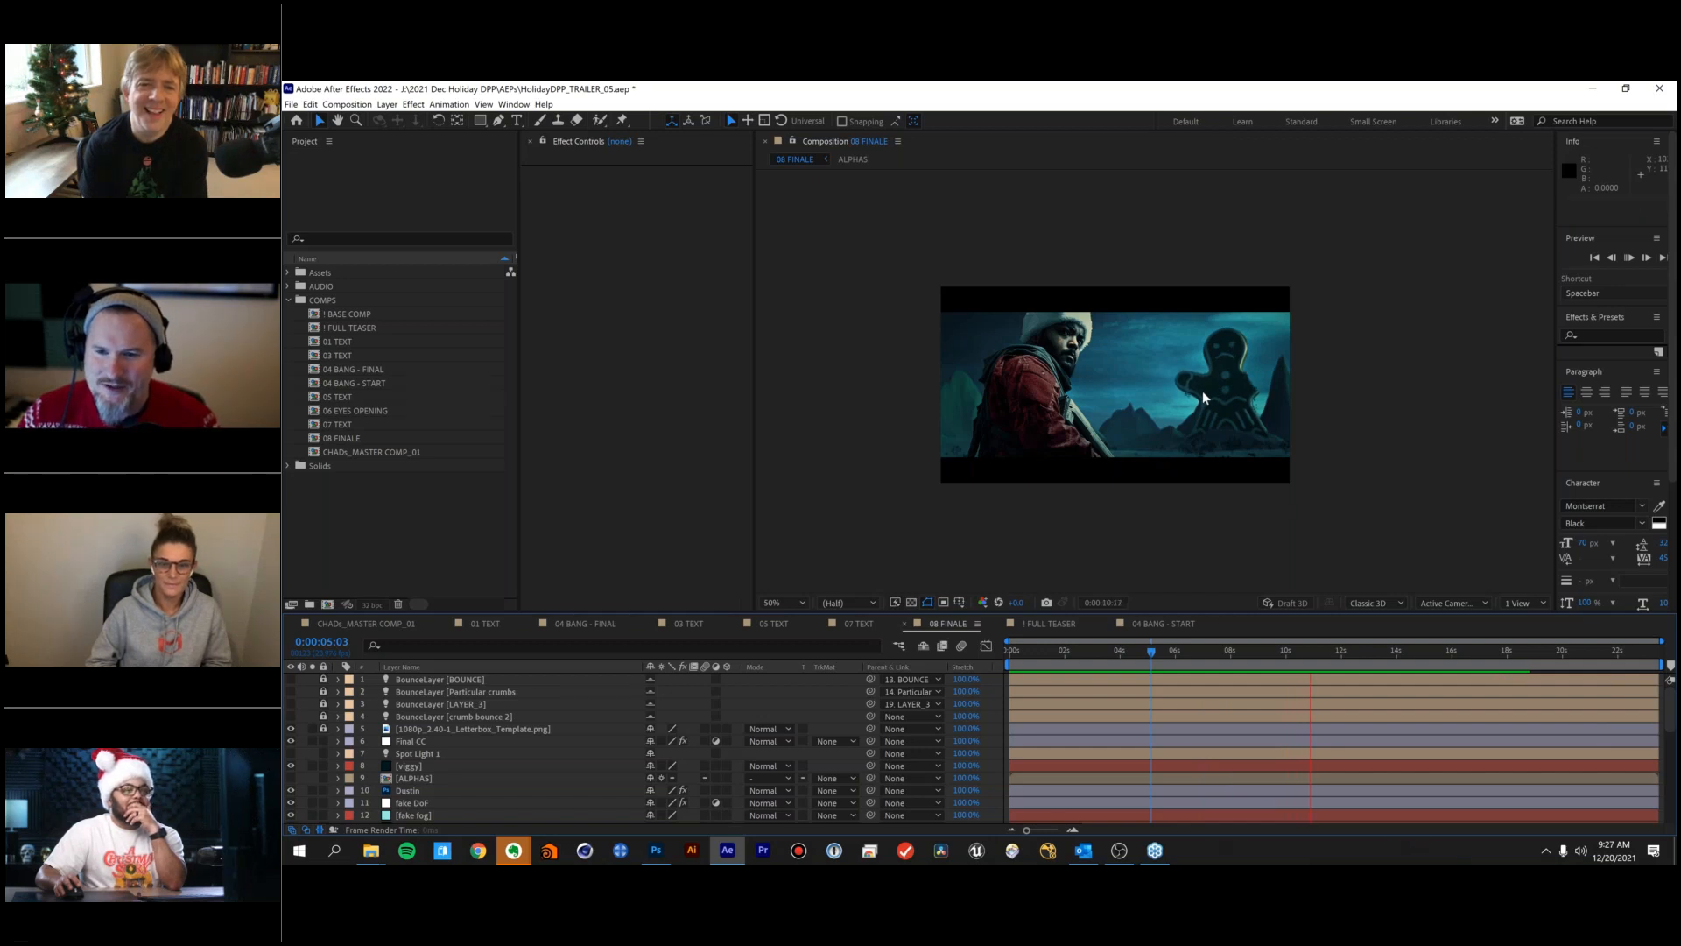
key(space)
scroll(1202, 392, up, 2)
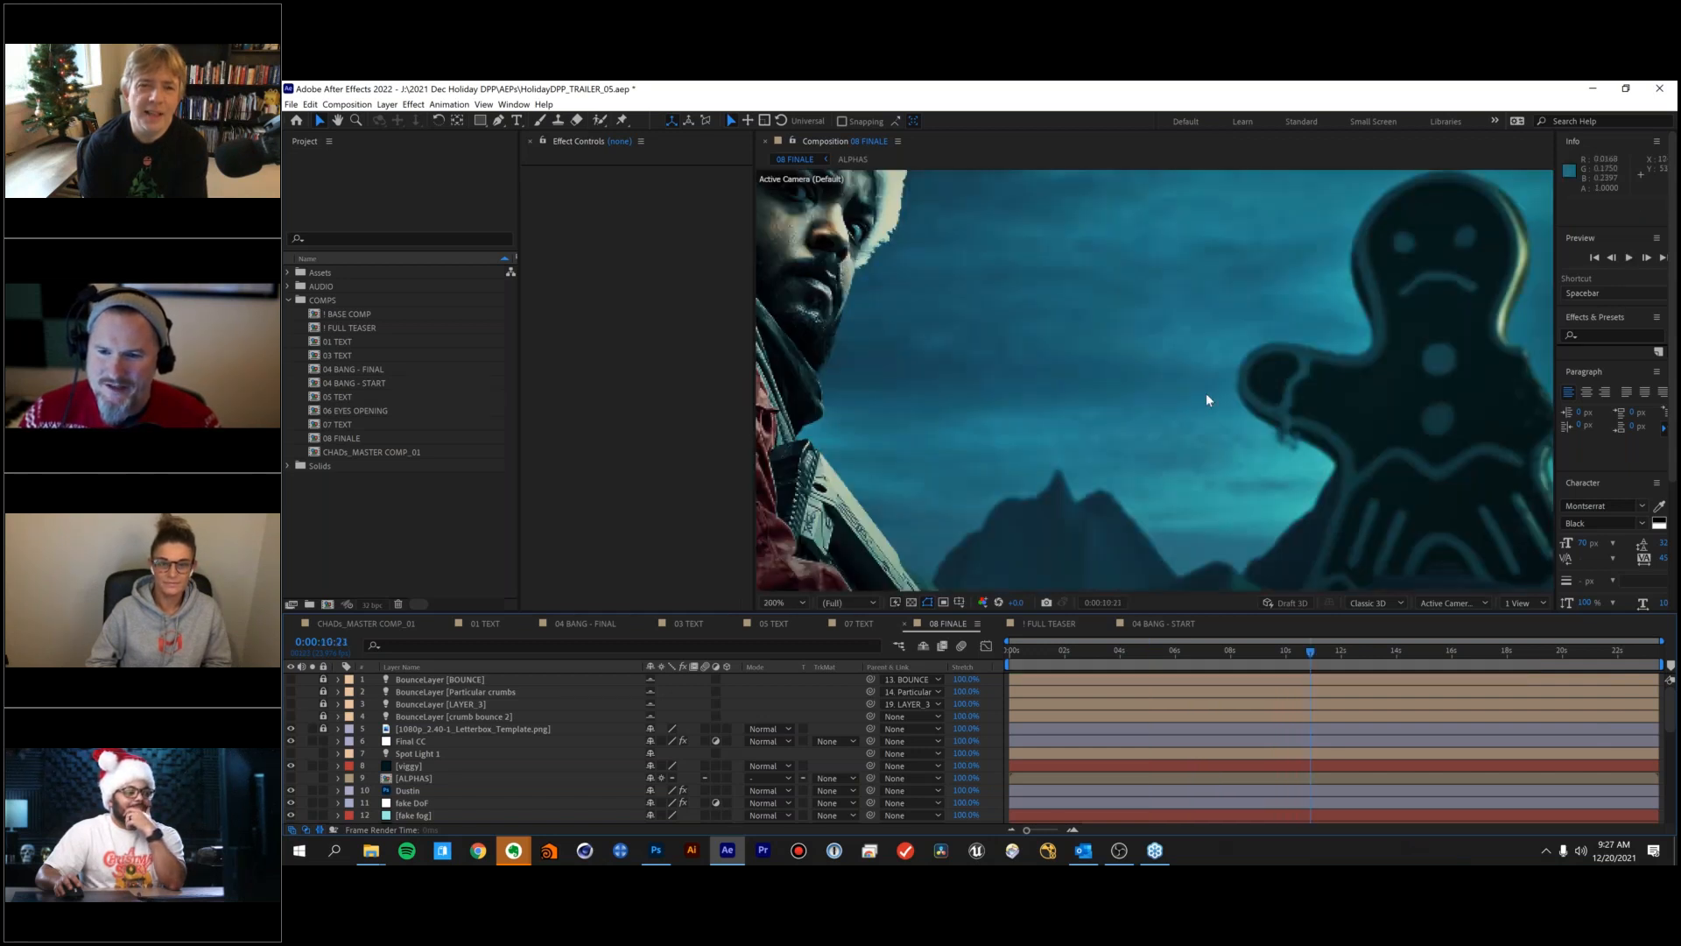
scroll(1226, 413, down, 1)
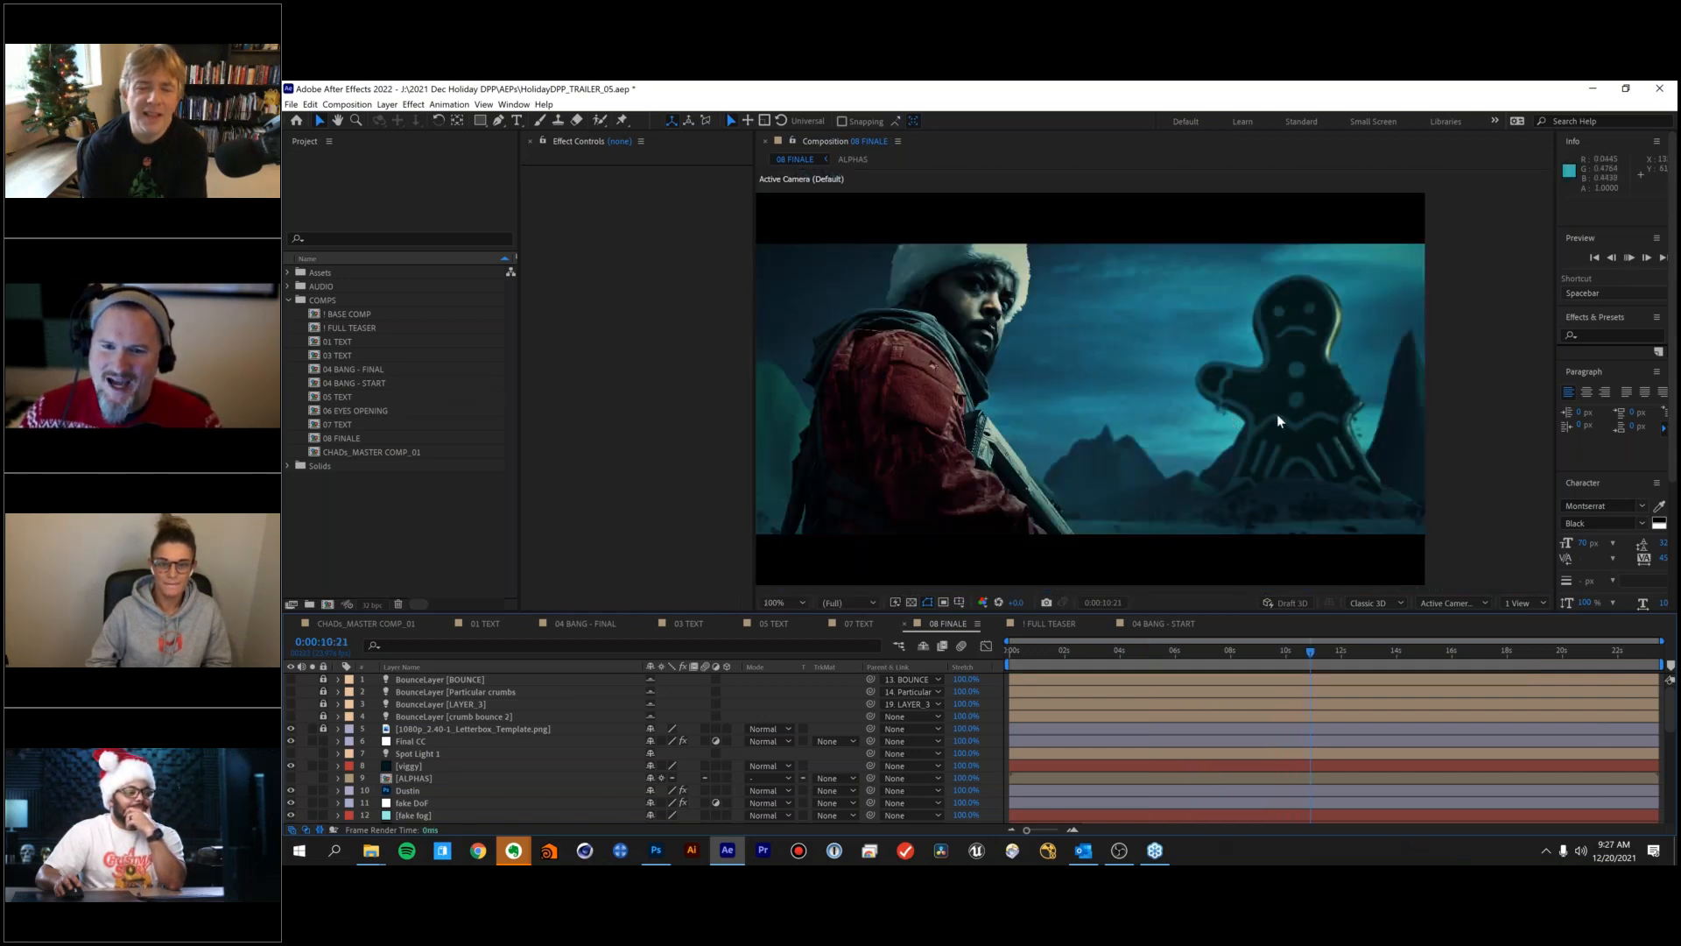
Preview the start of 08 FINALE and scrub within its first seconds to 0:00:00:23.
key(space)
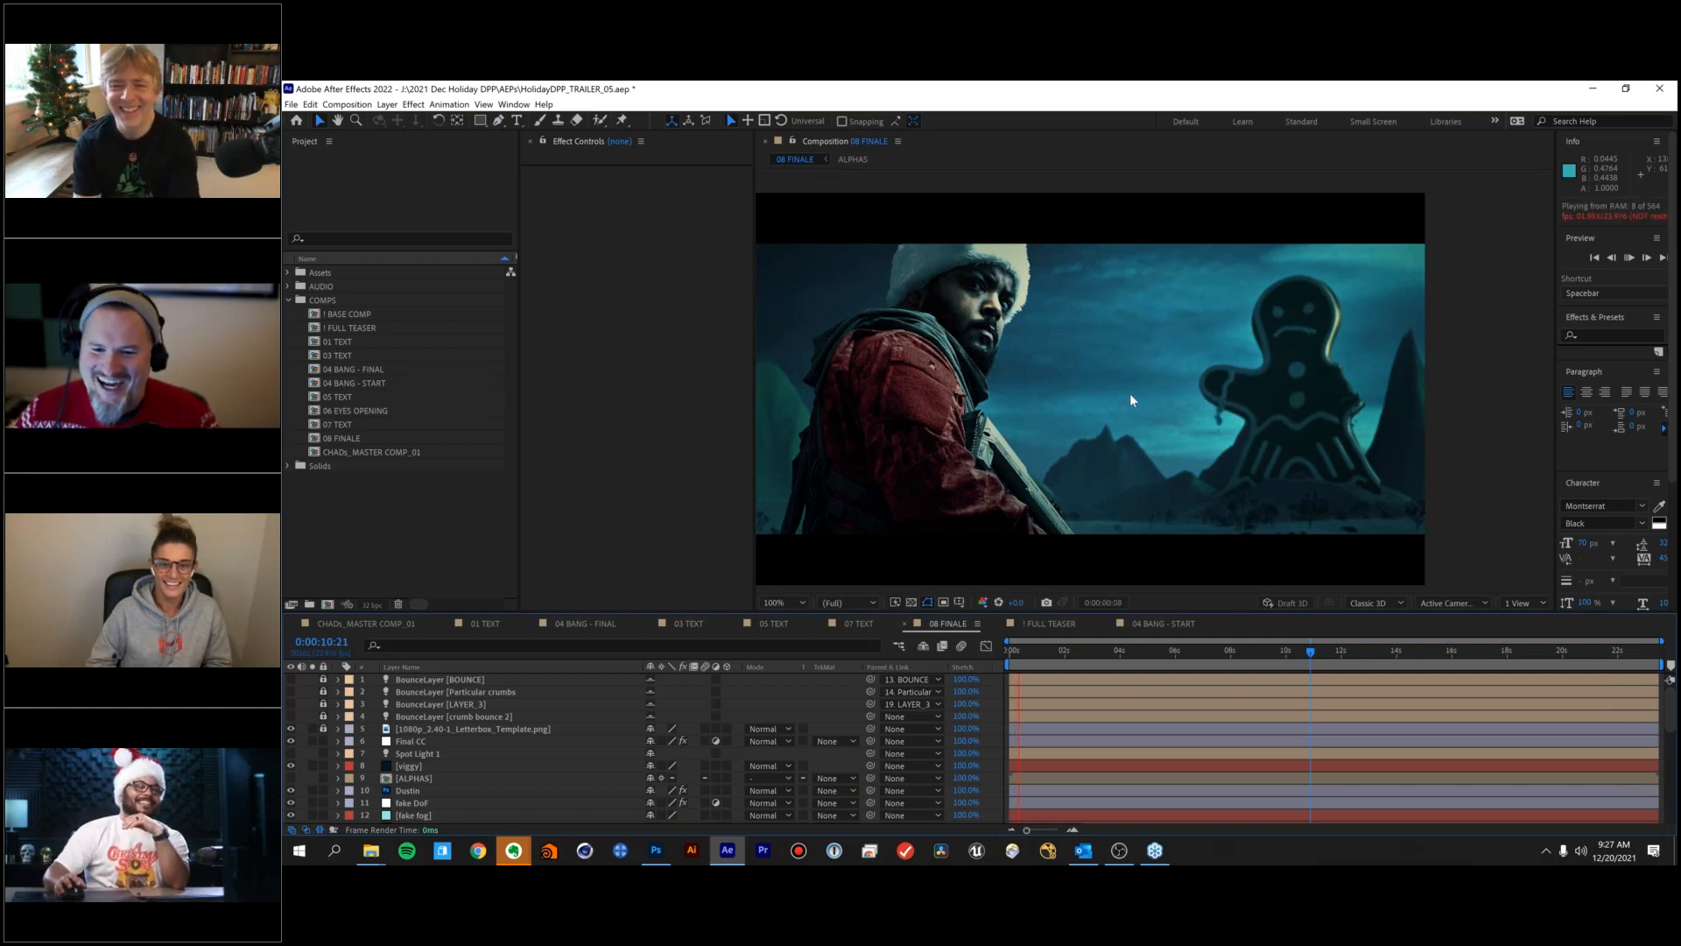
key(space)
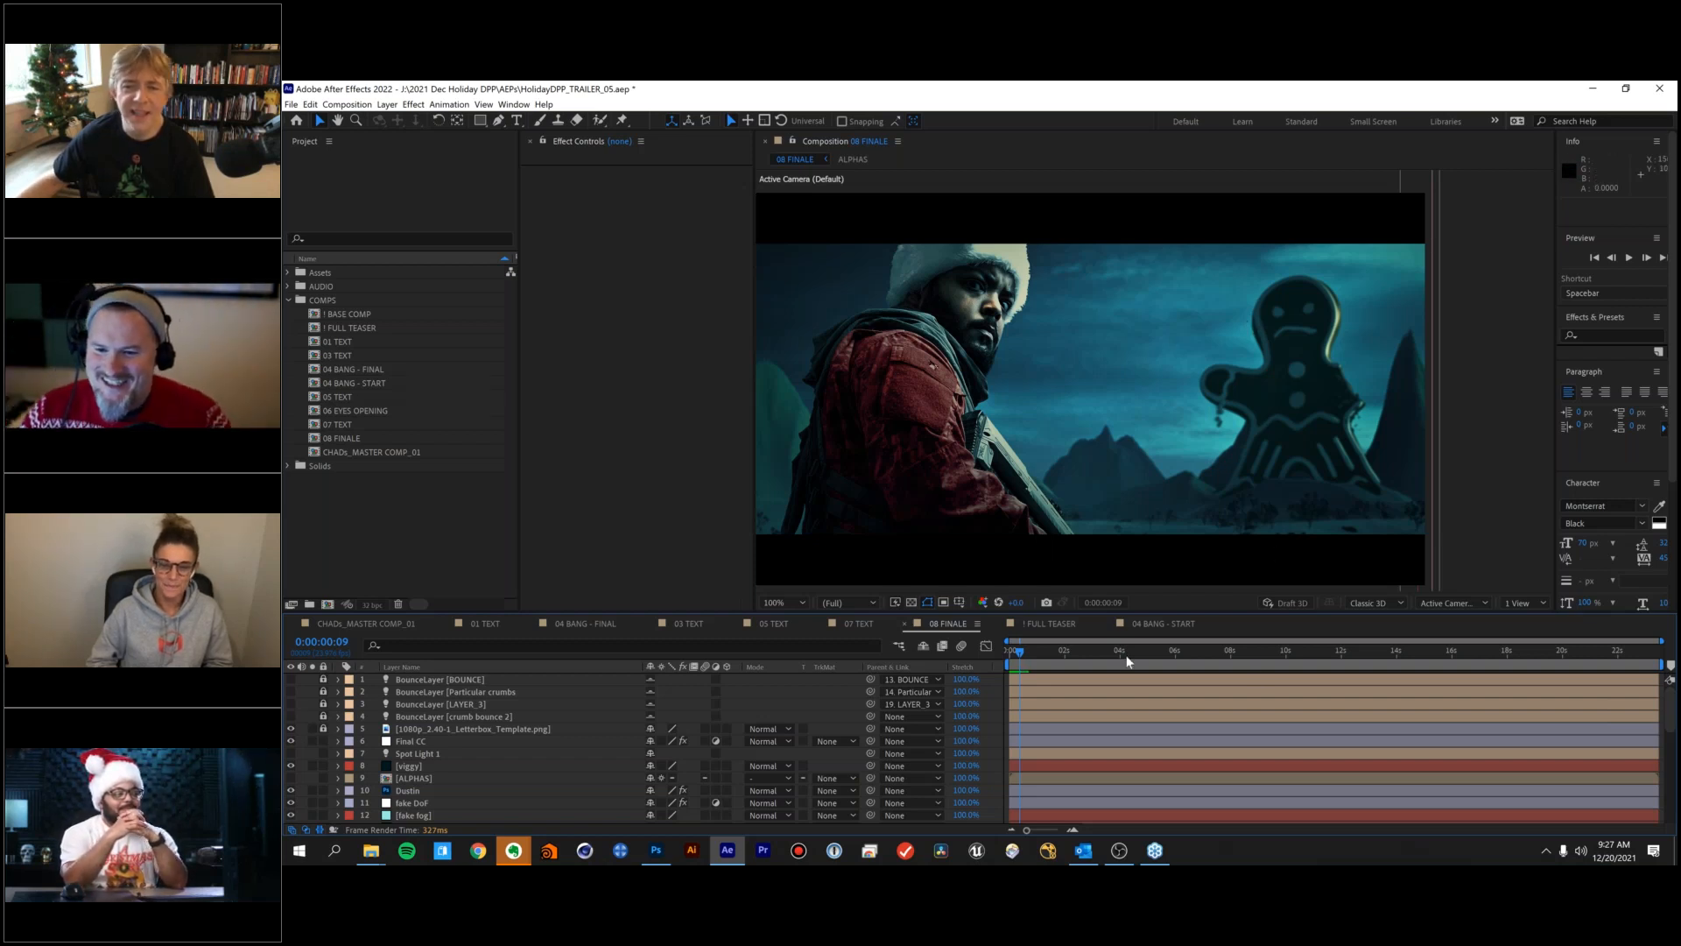
mouse_move(1049, 651)
mouse_down()
mouse_move(1138, 651)
mouse_move(1043, 652)
mouse_up()
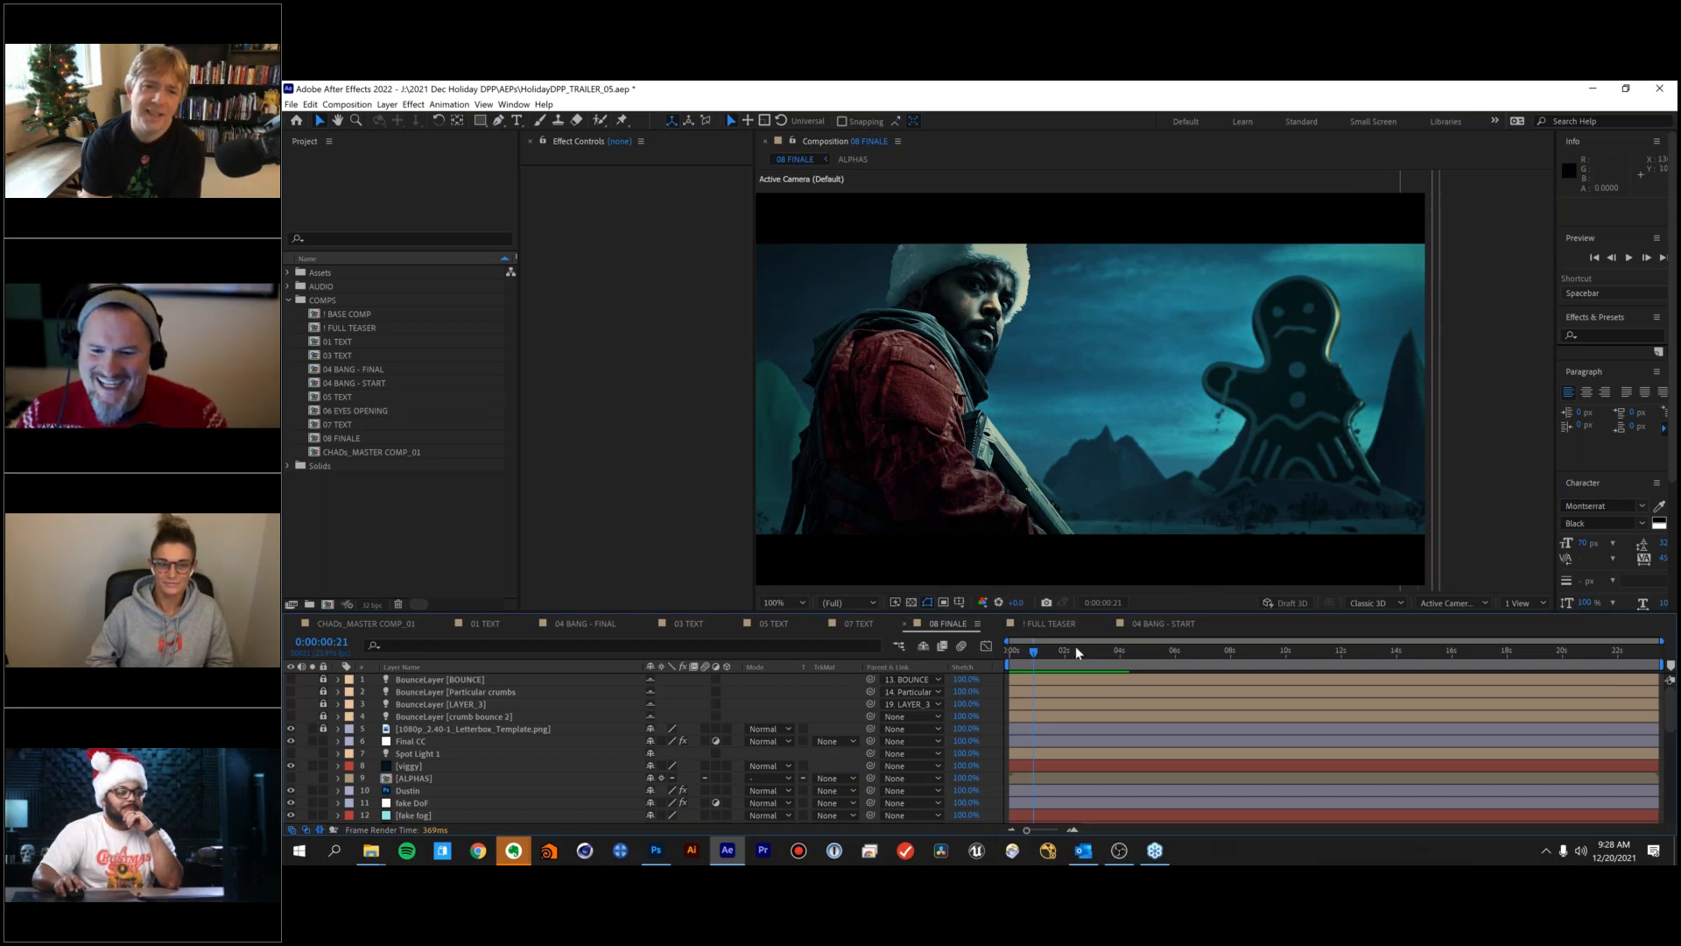
drag(1050, 653, 1036, 650)
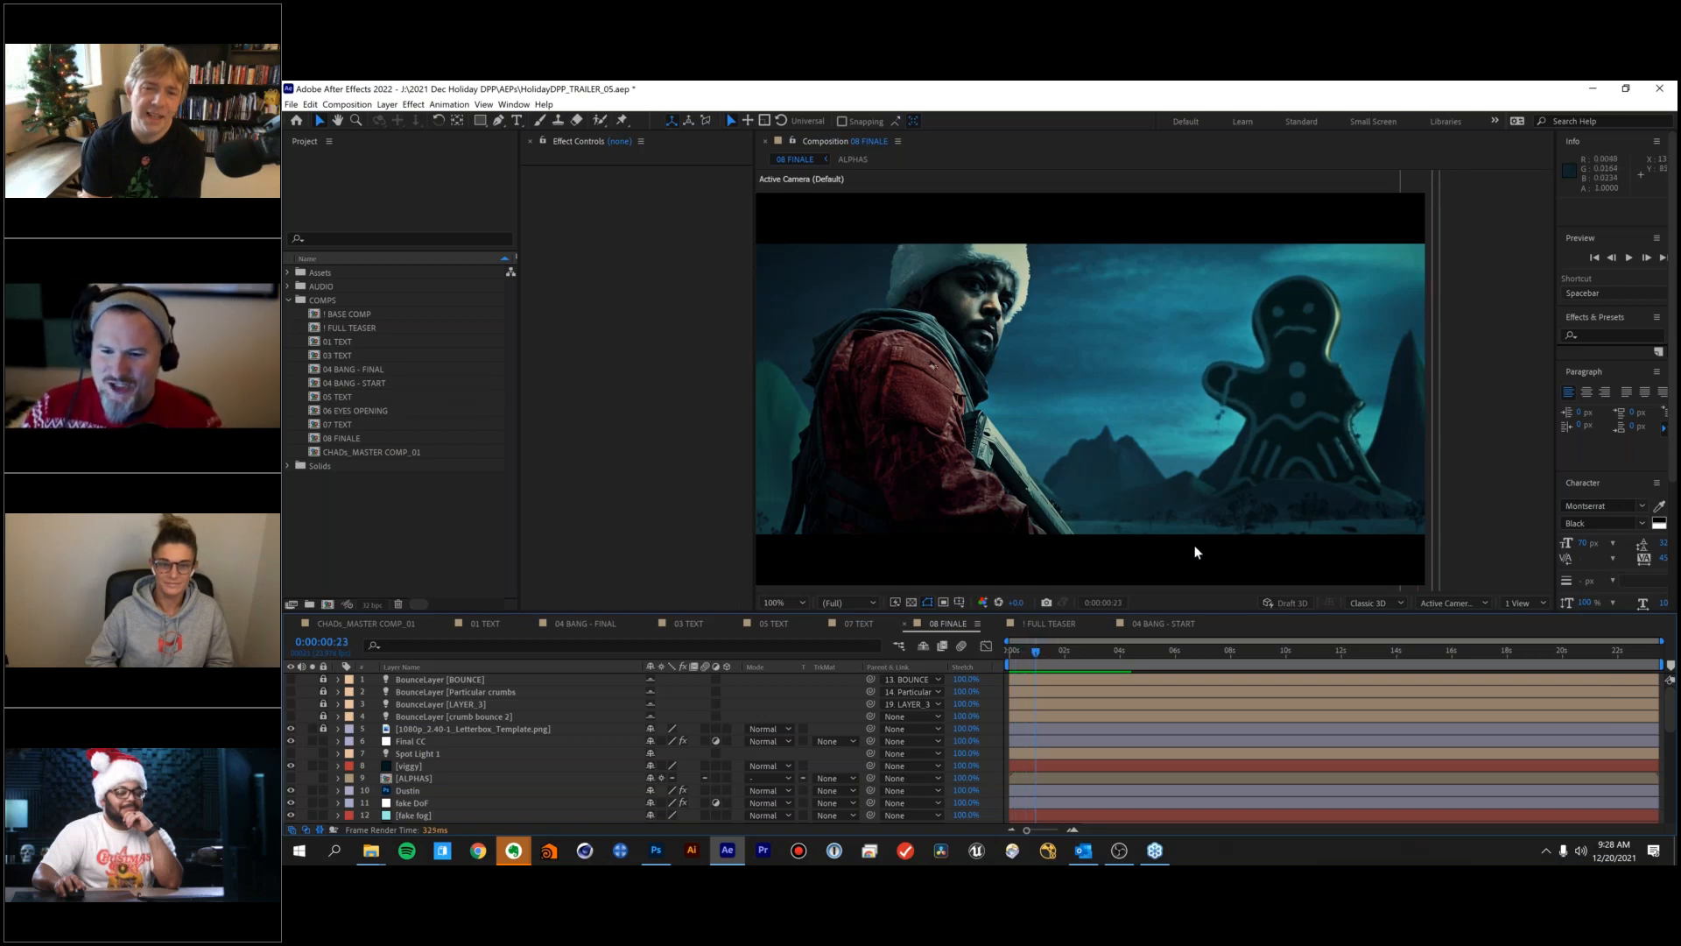
Play back the opening seconds of 08 FINALE to examine the gingerbread man's arm movement.
key(space)
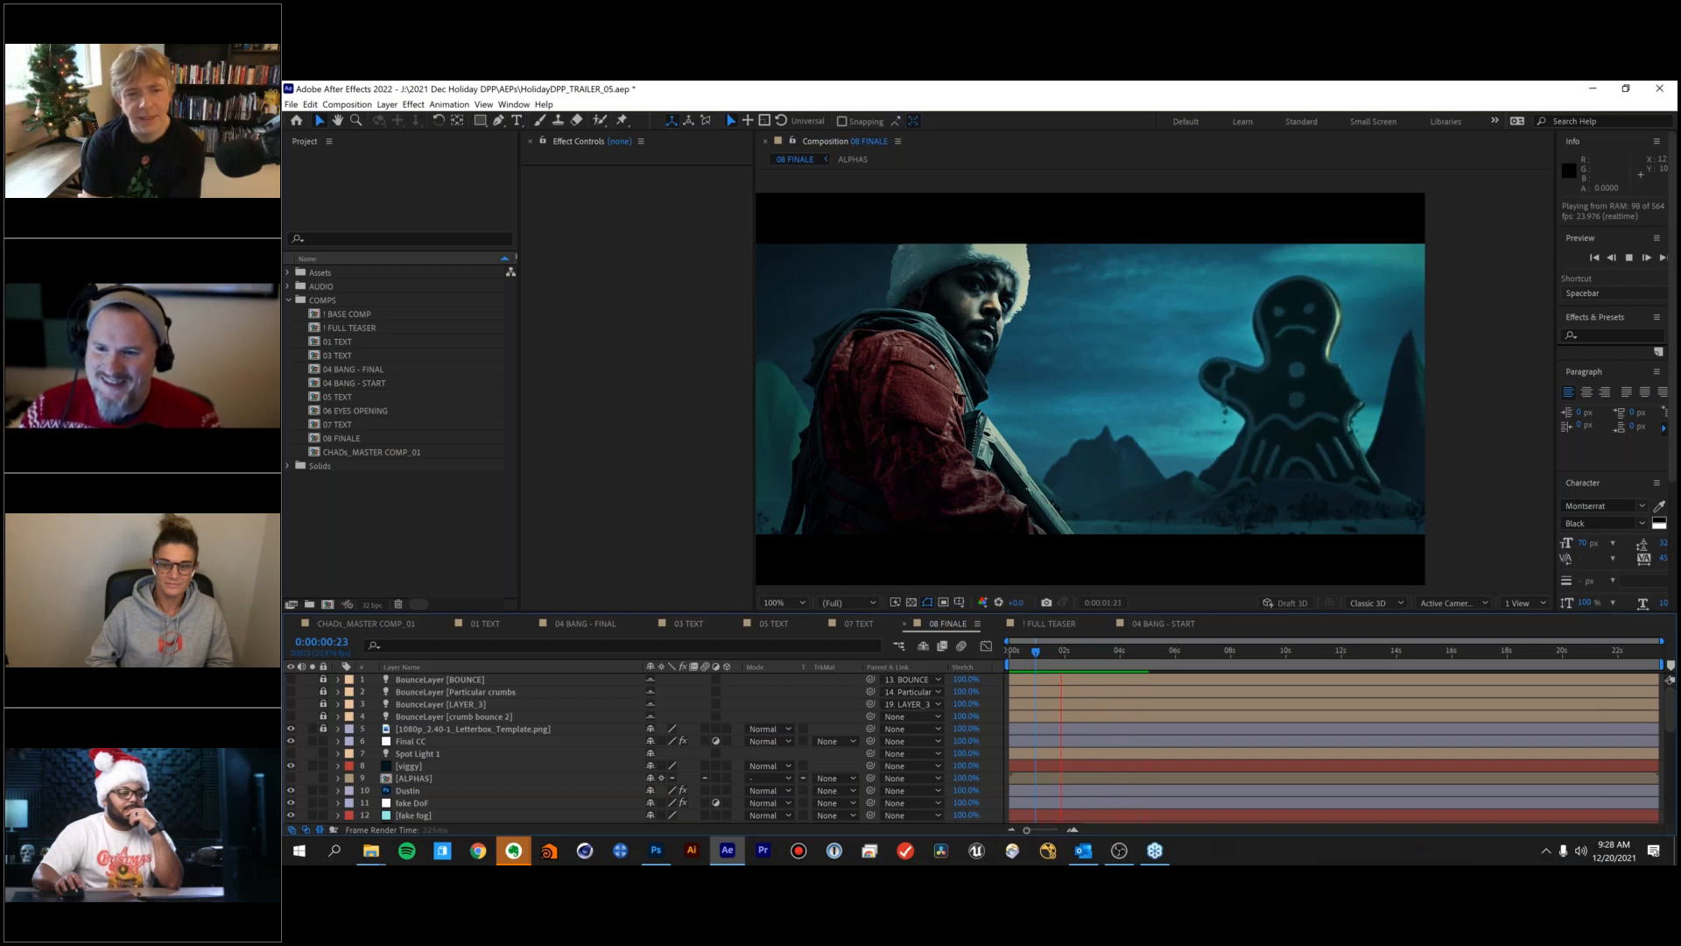
key(space)
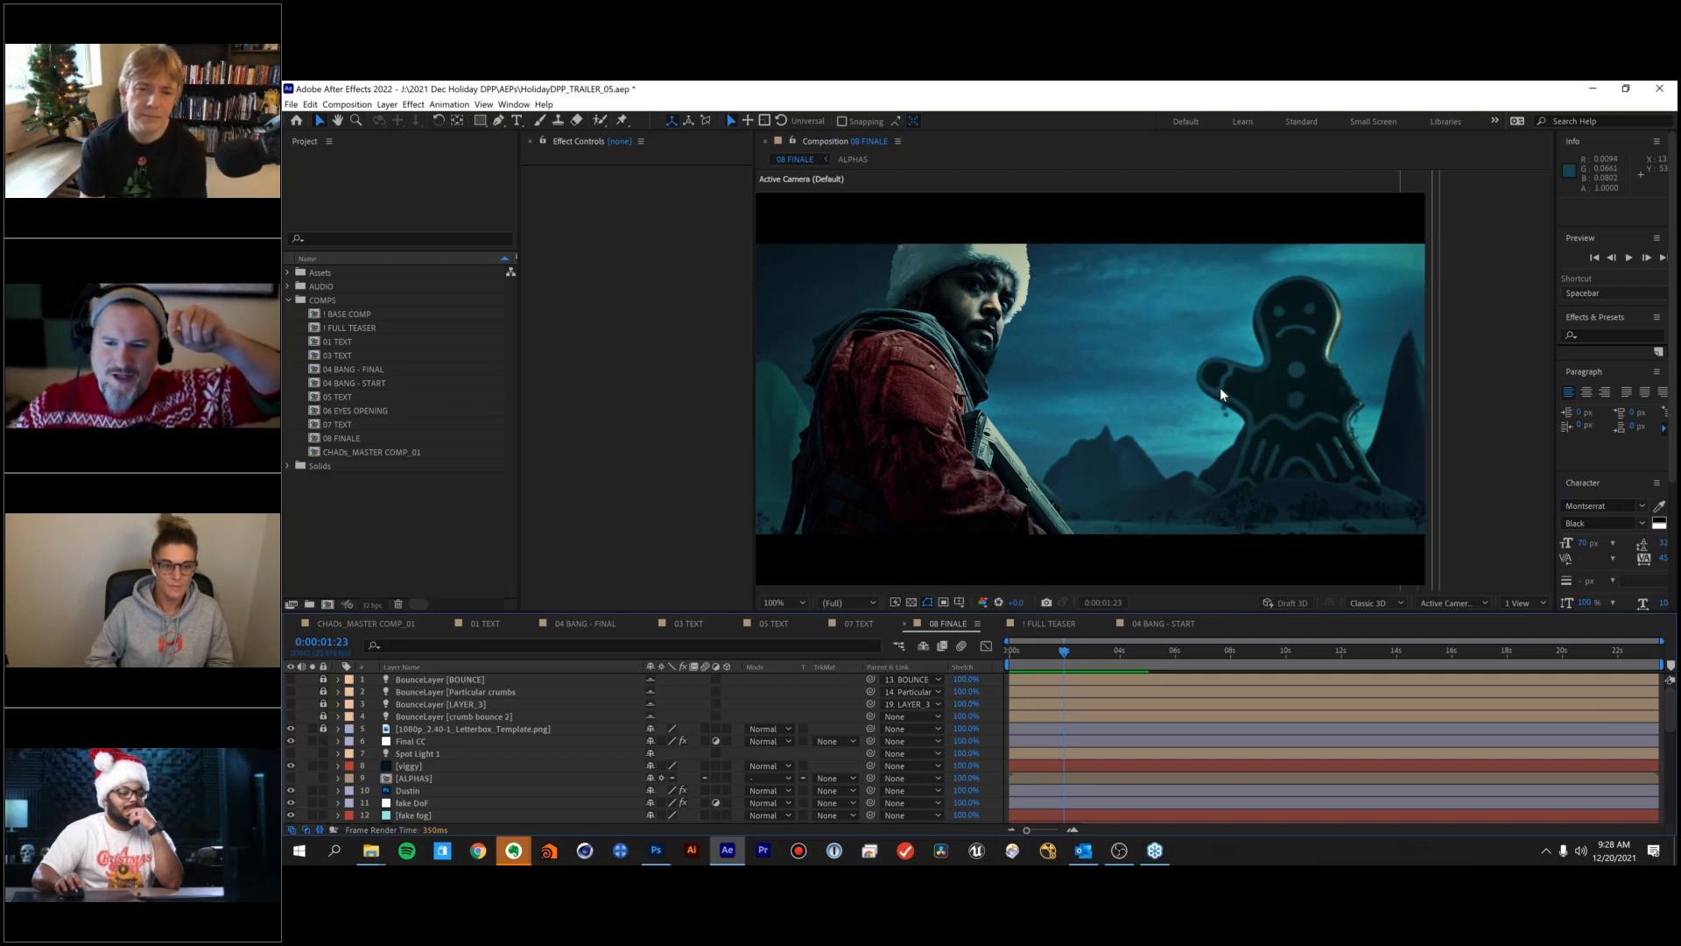
key(space)
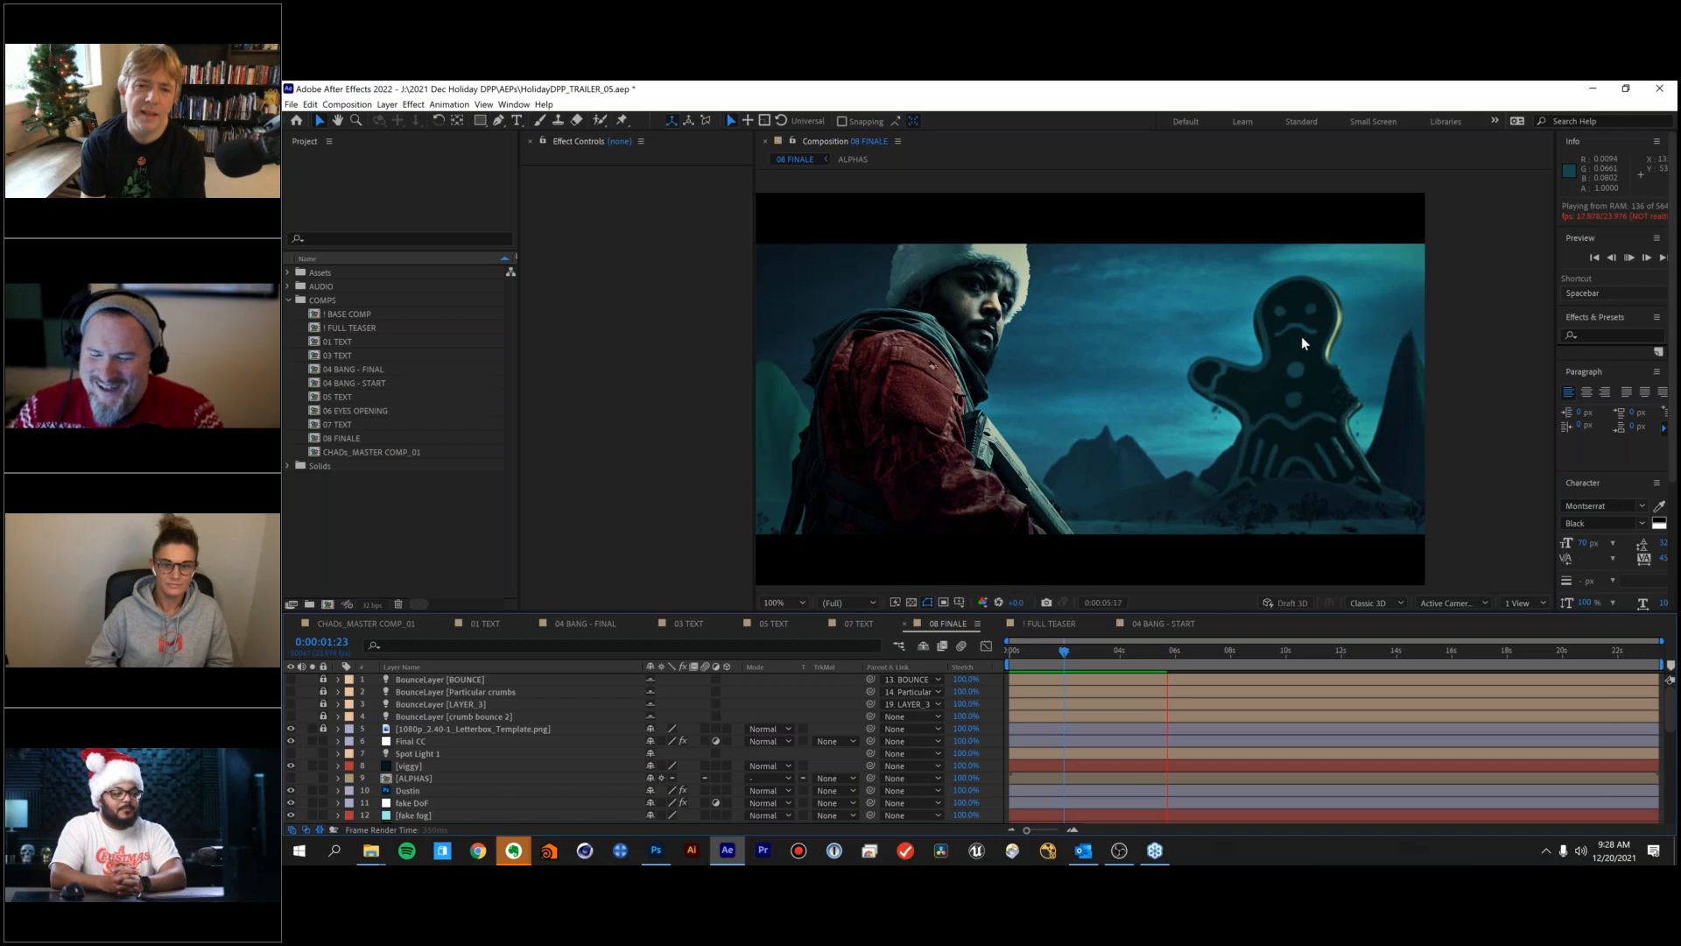
key(space)
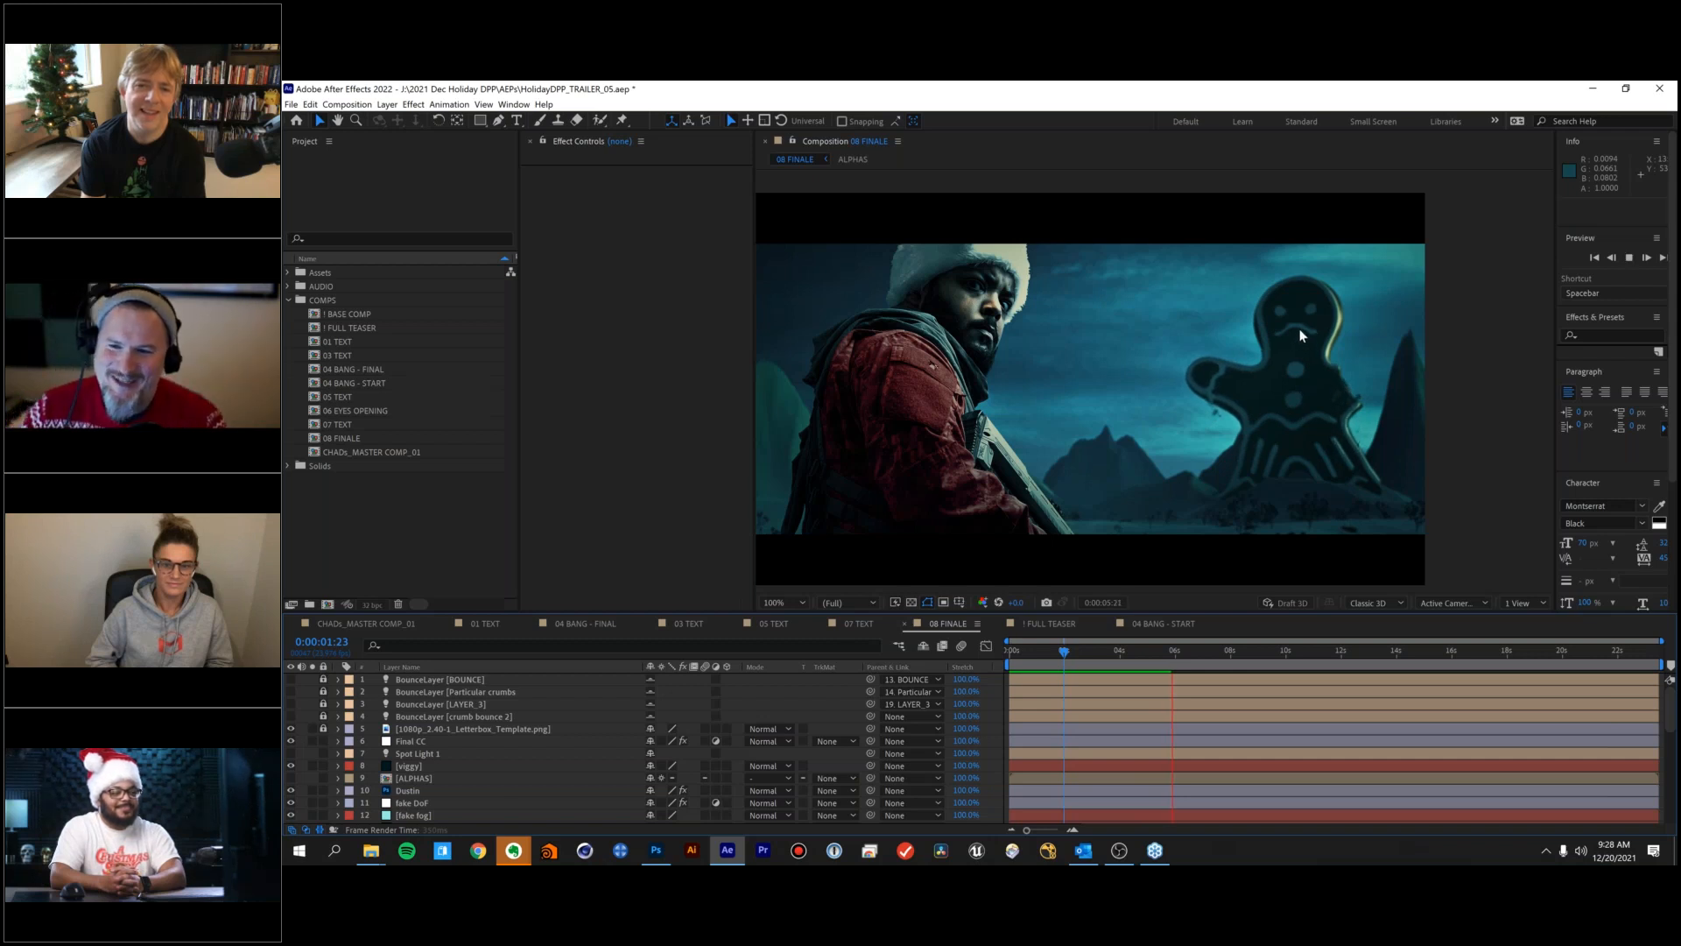
Open the 01 TEXT composition and scrub its title animation back to the first frame.
click(1106, 652)
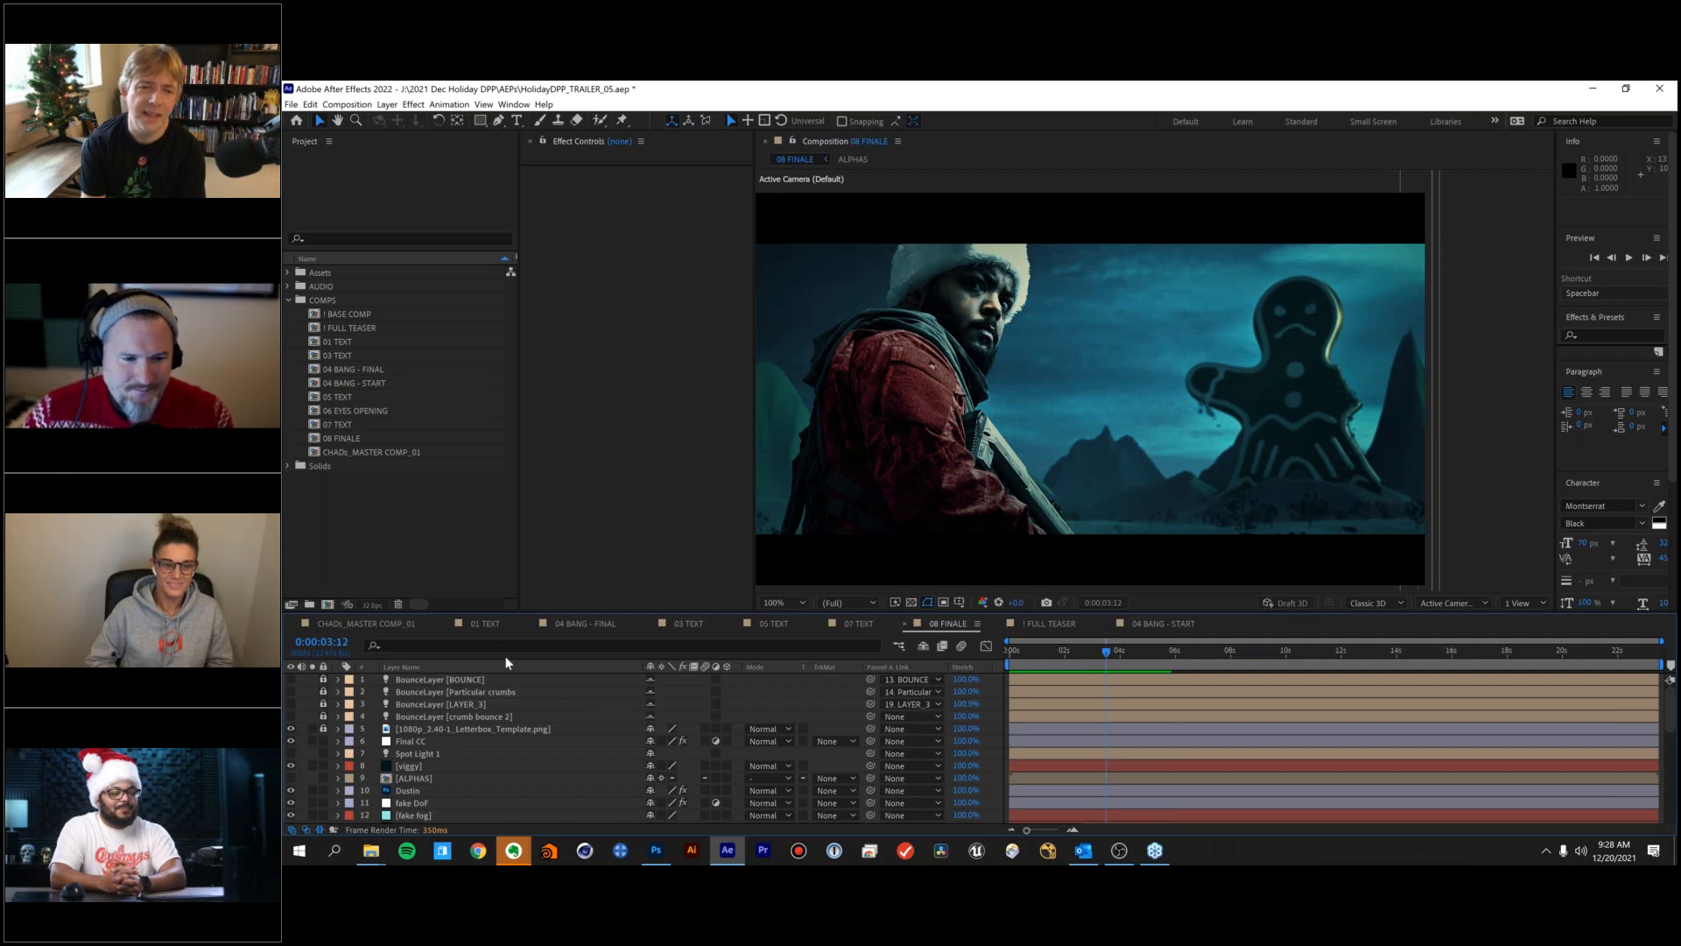
click(484, 625)
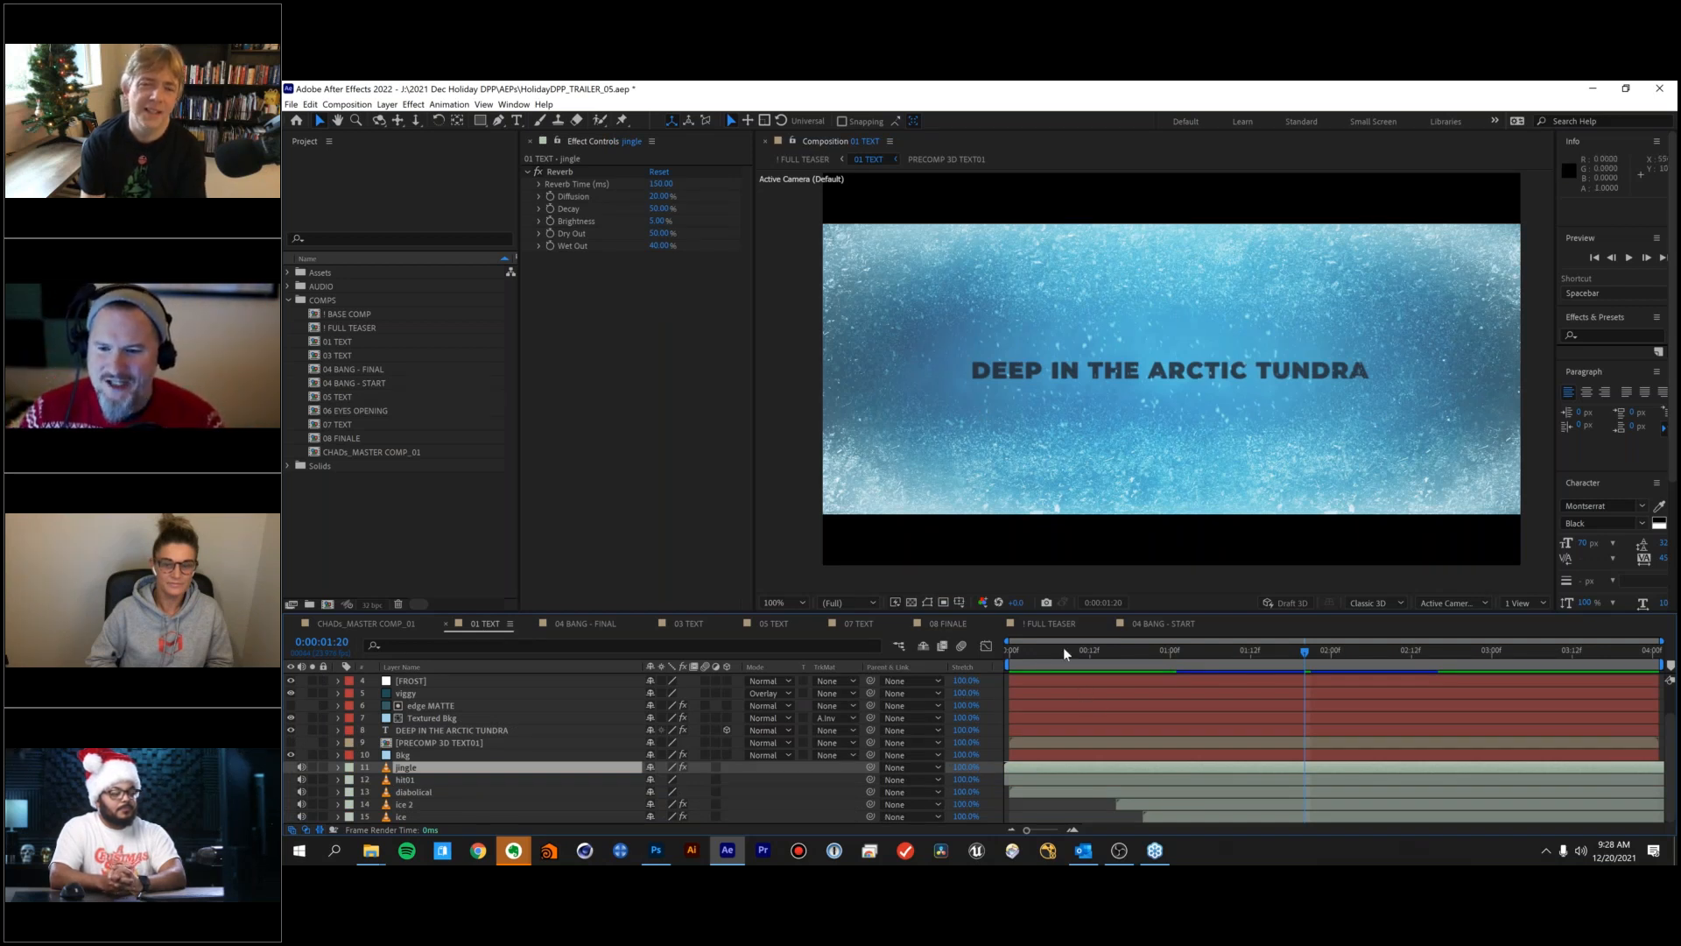
key(Page_Up)
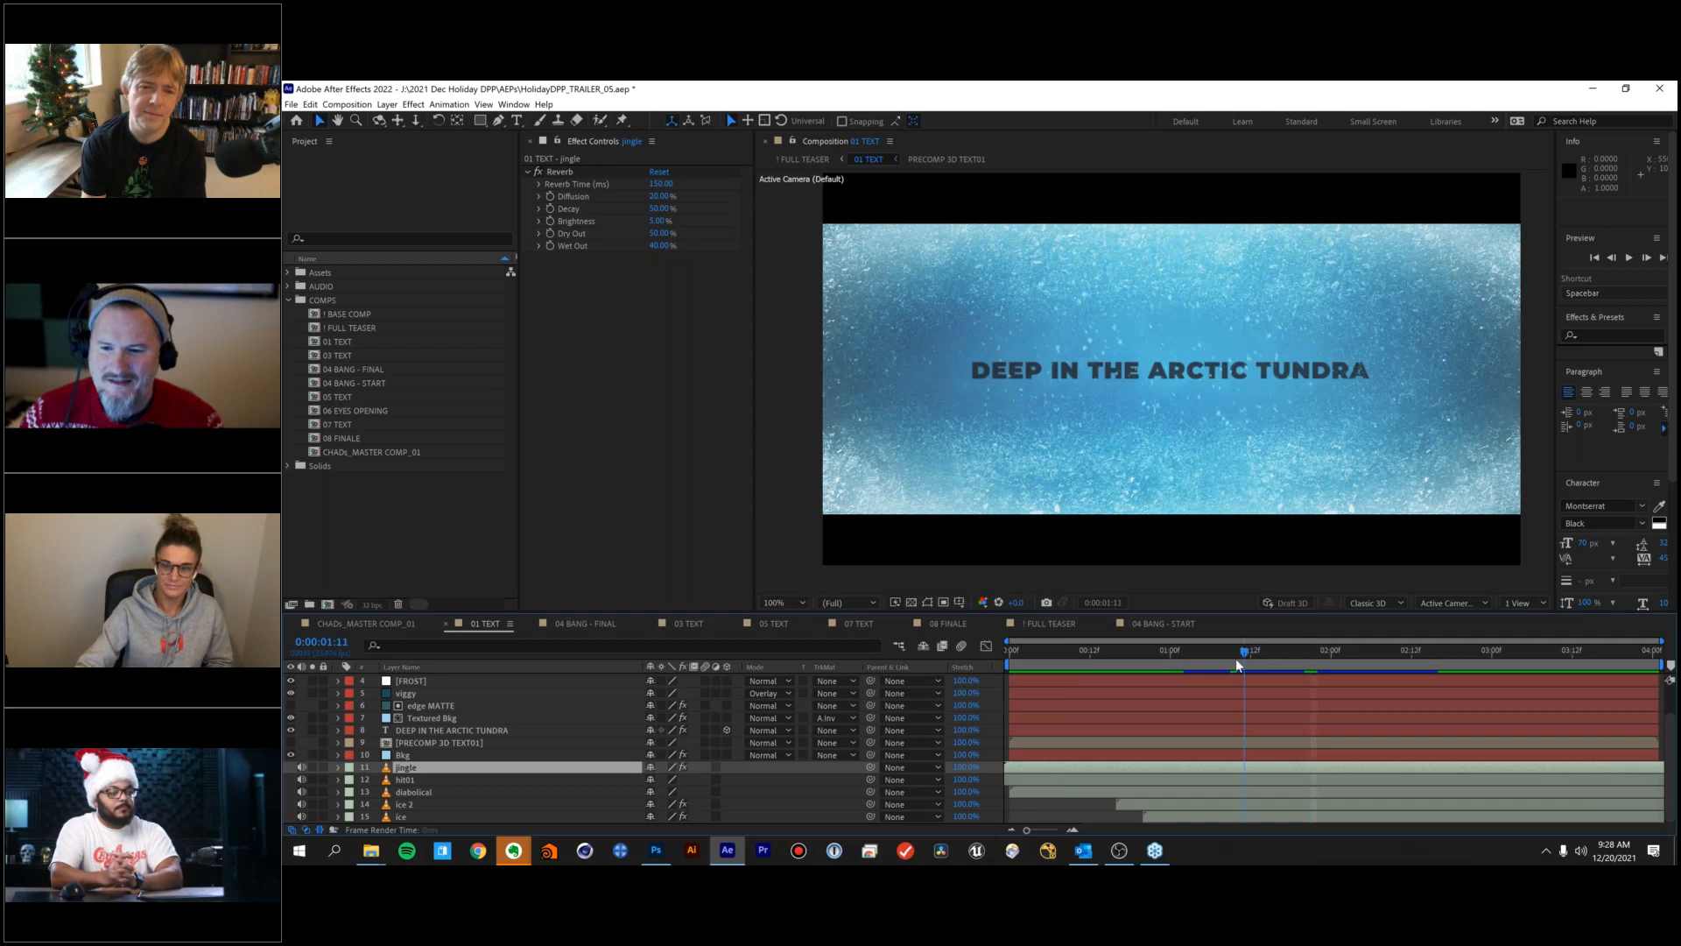
click(1224, 658)
key(space)
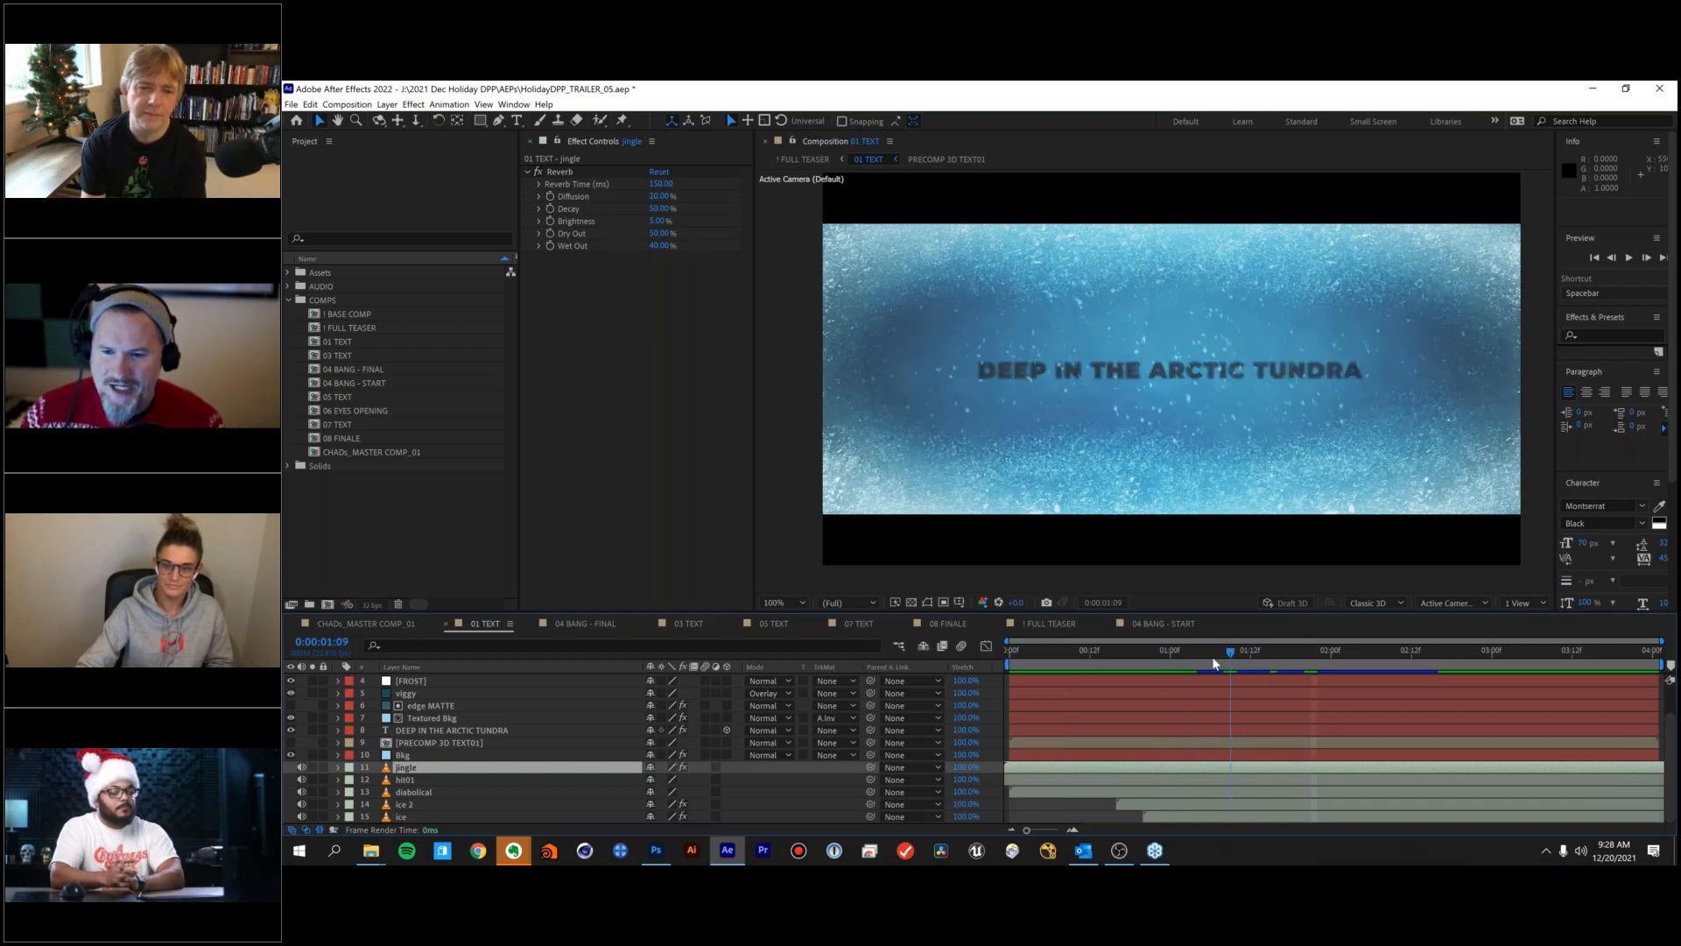
drag(1214, 664, 973, 668)
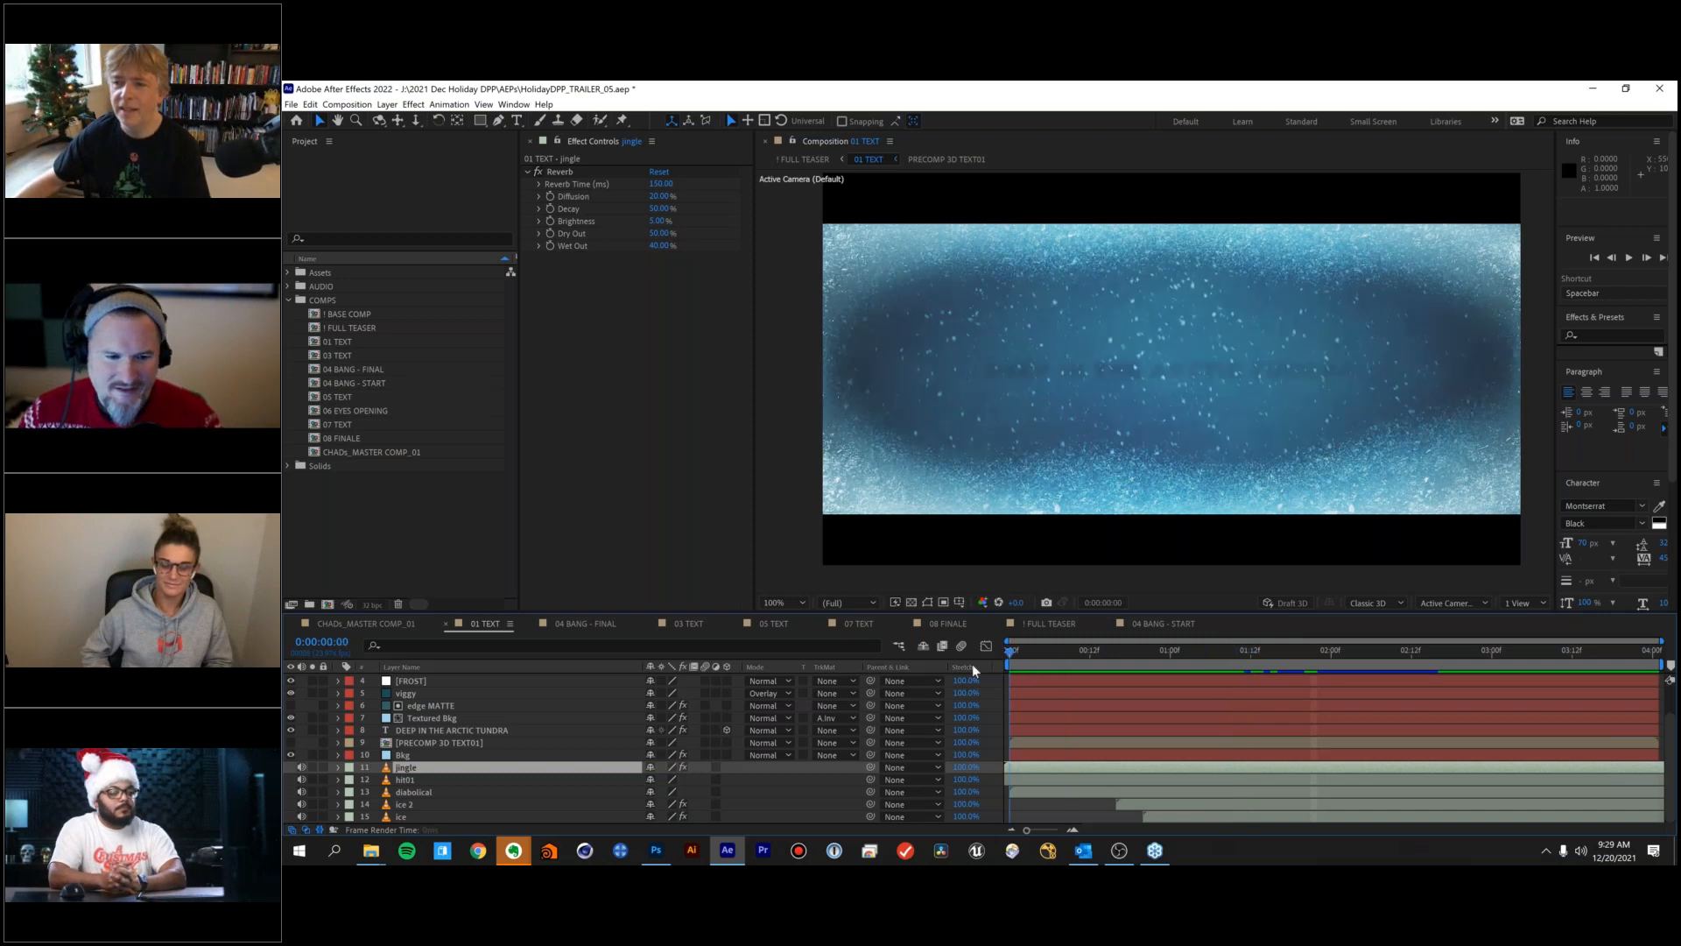
Solo the Bkg and DEEP IN THE ARCTIC TUNDRA layers, preview them, and inspect Bkg's Universe Texturize effect while scrubbing to 0:00:02:12.
click(313, 755)
click(313, 730)
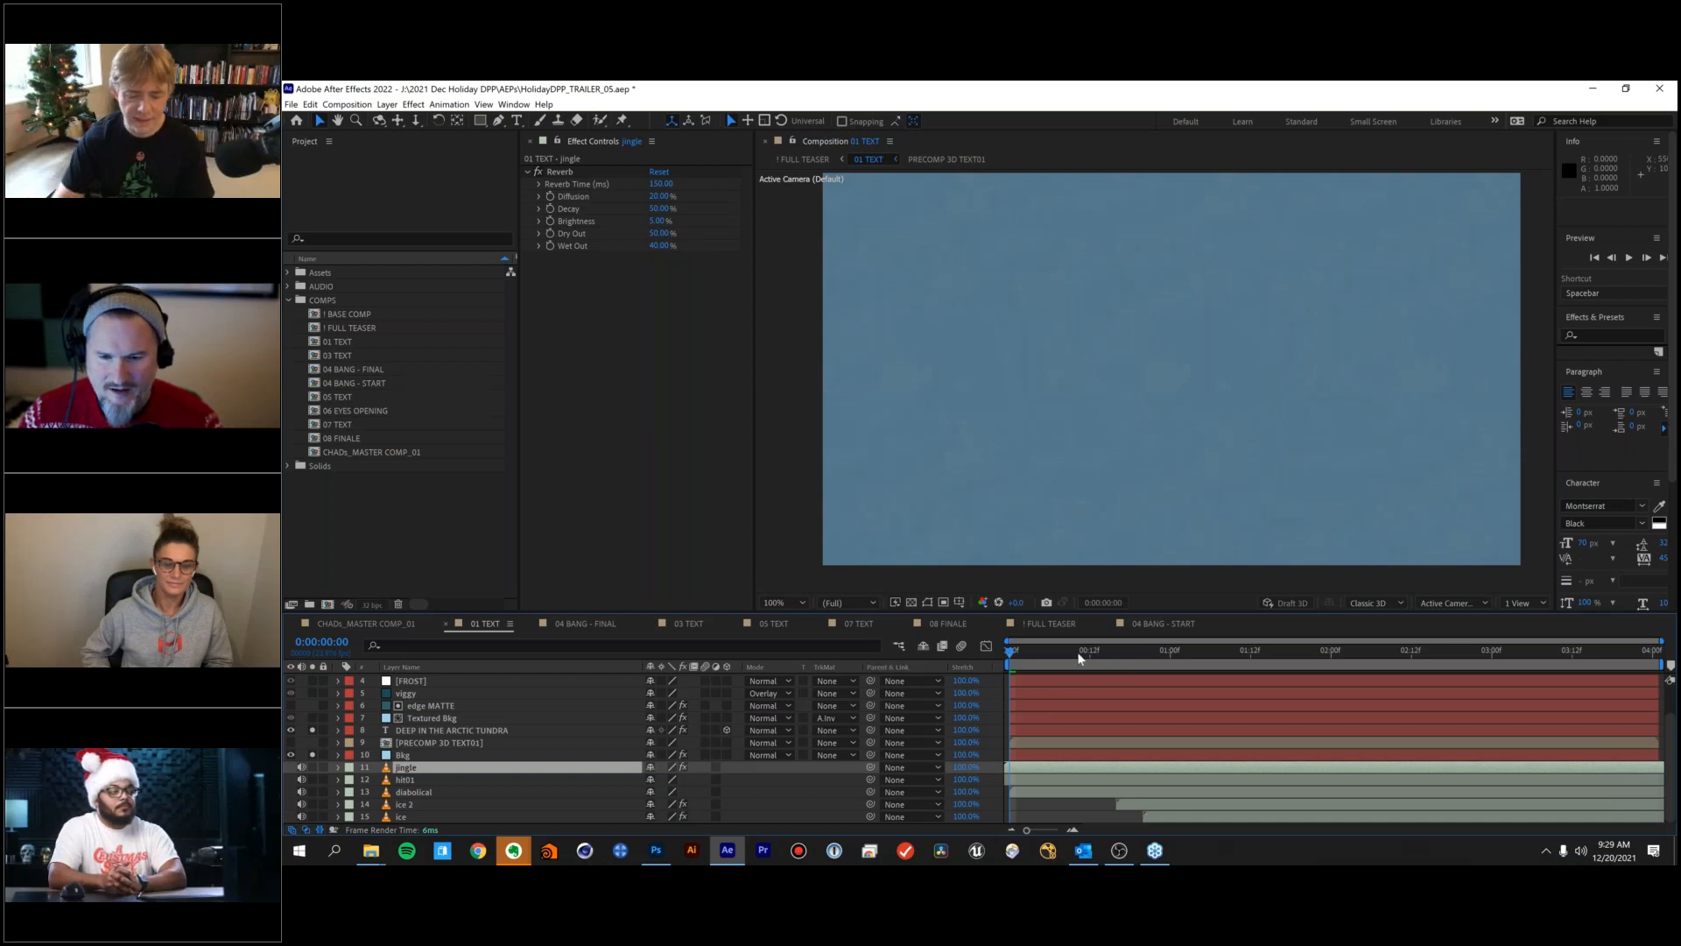
key(space)
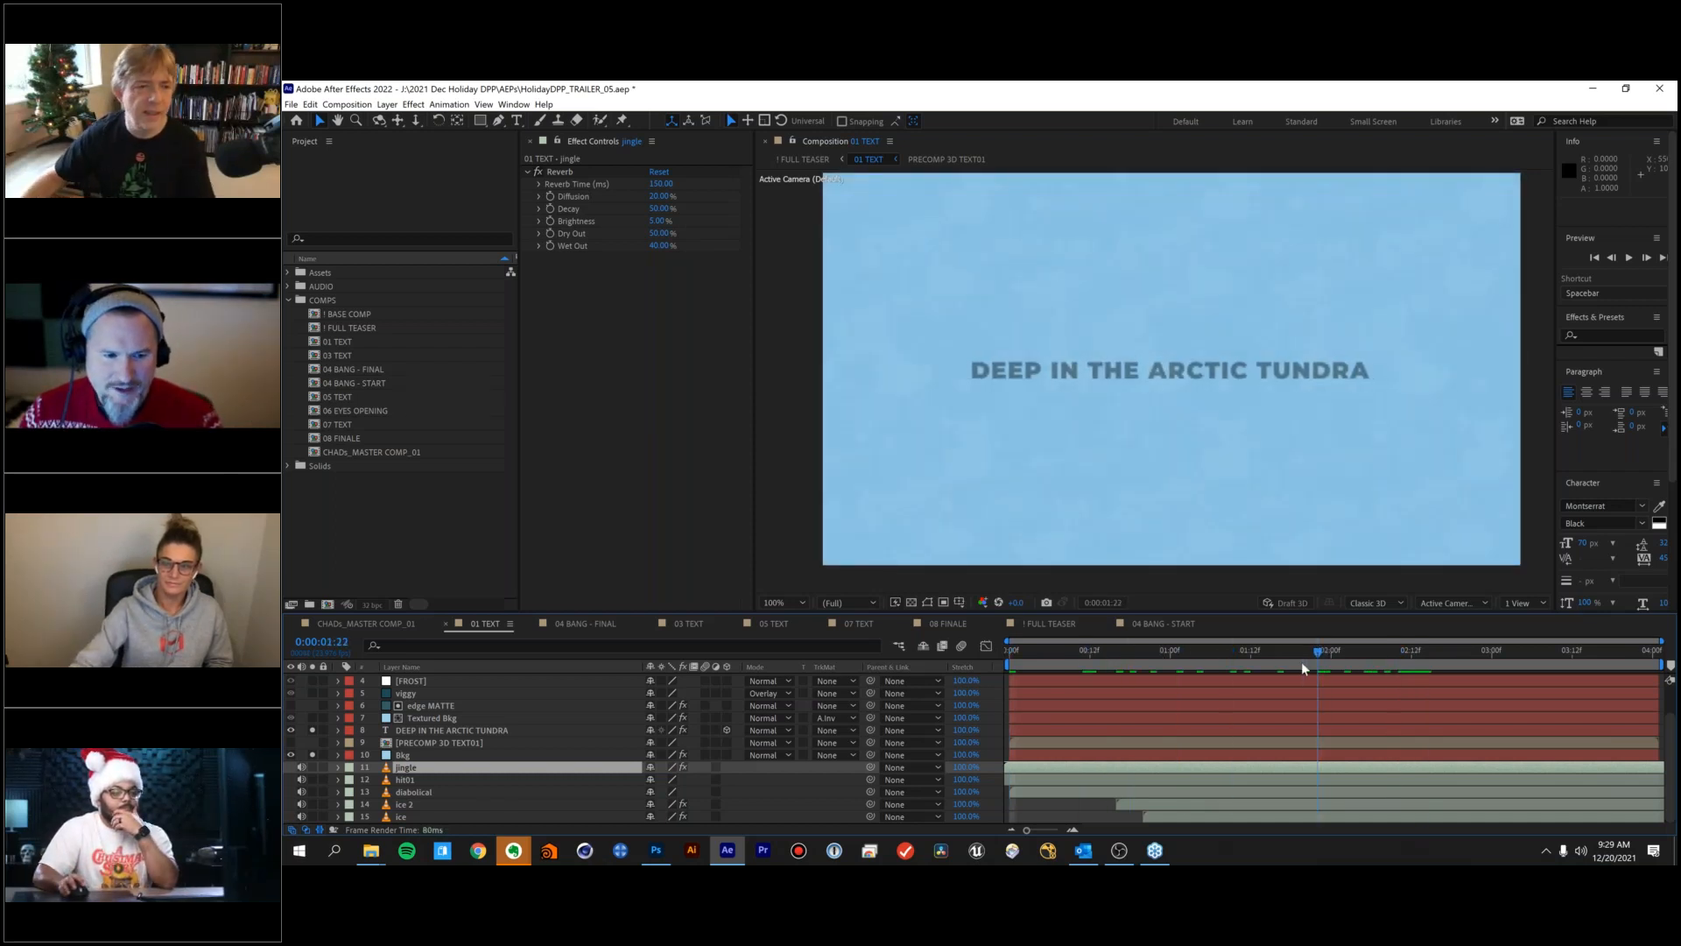
click(434, 755)
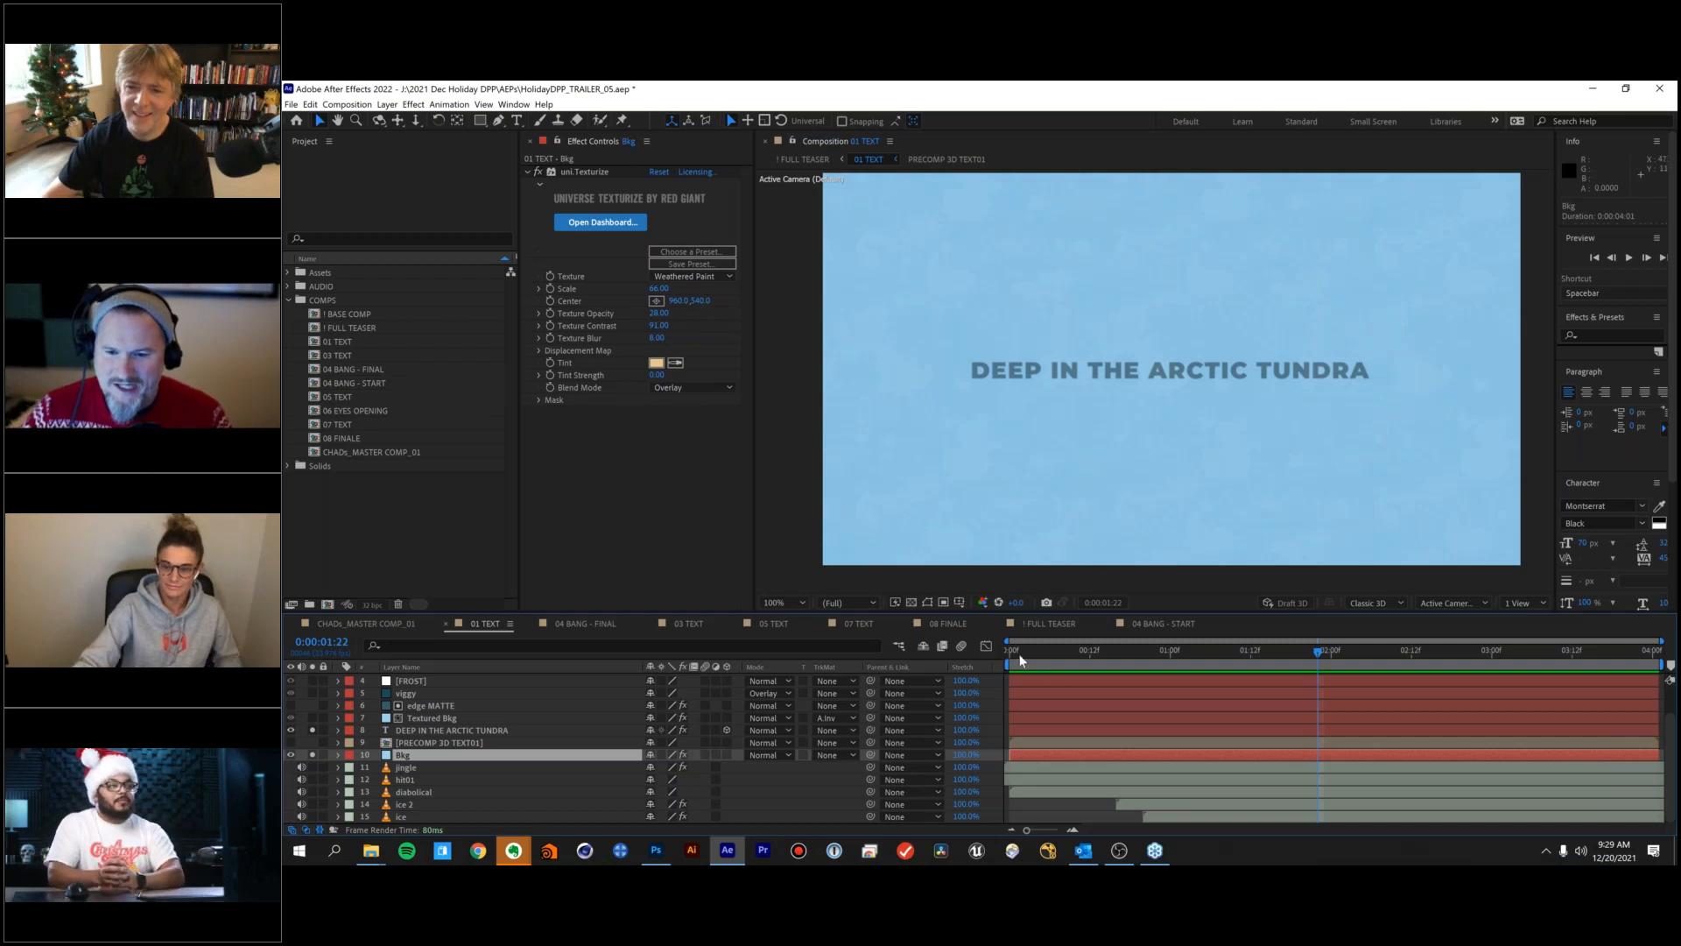
drag(1028, 650, 1242, 653)
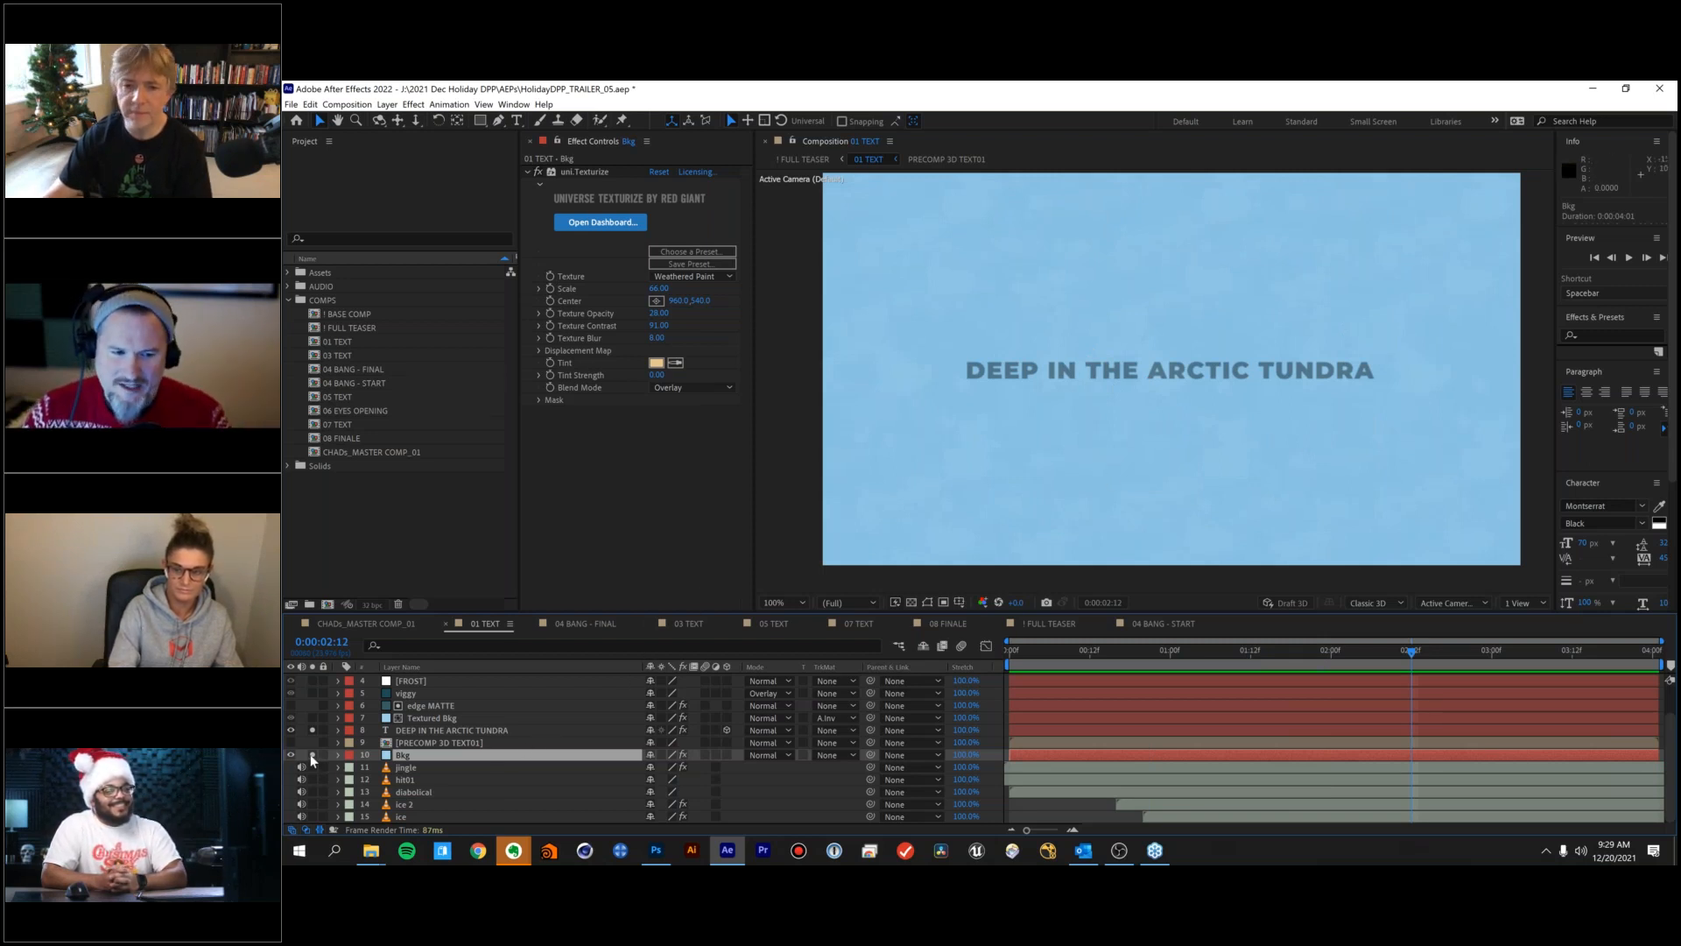
Solo only the Textured Bkg layer at 0:00:00:13 and remove its track matte.
click(431, 717)
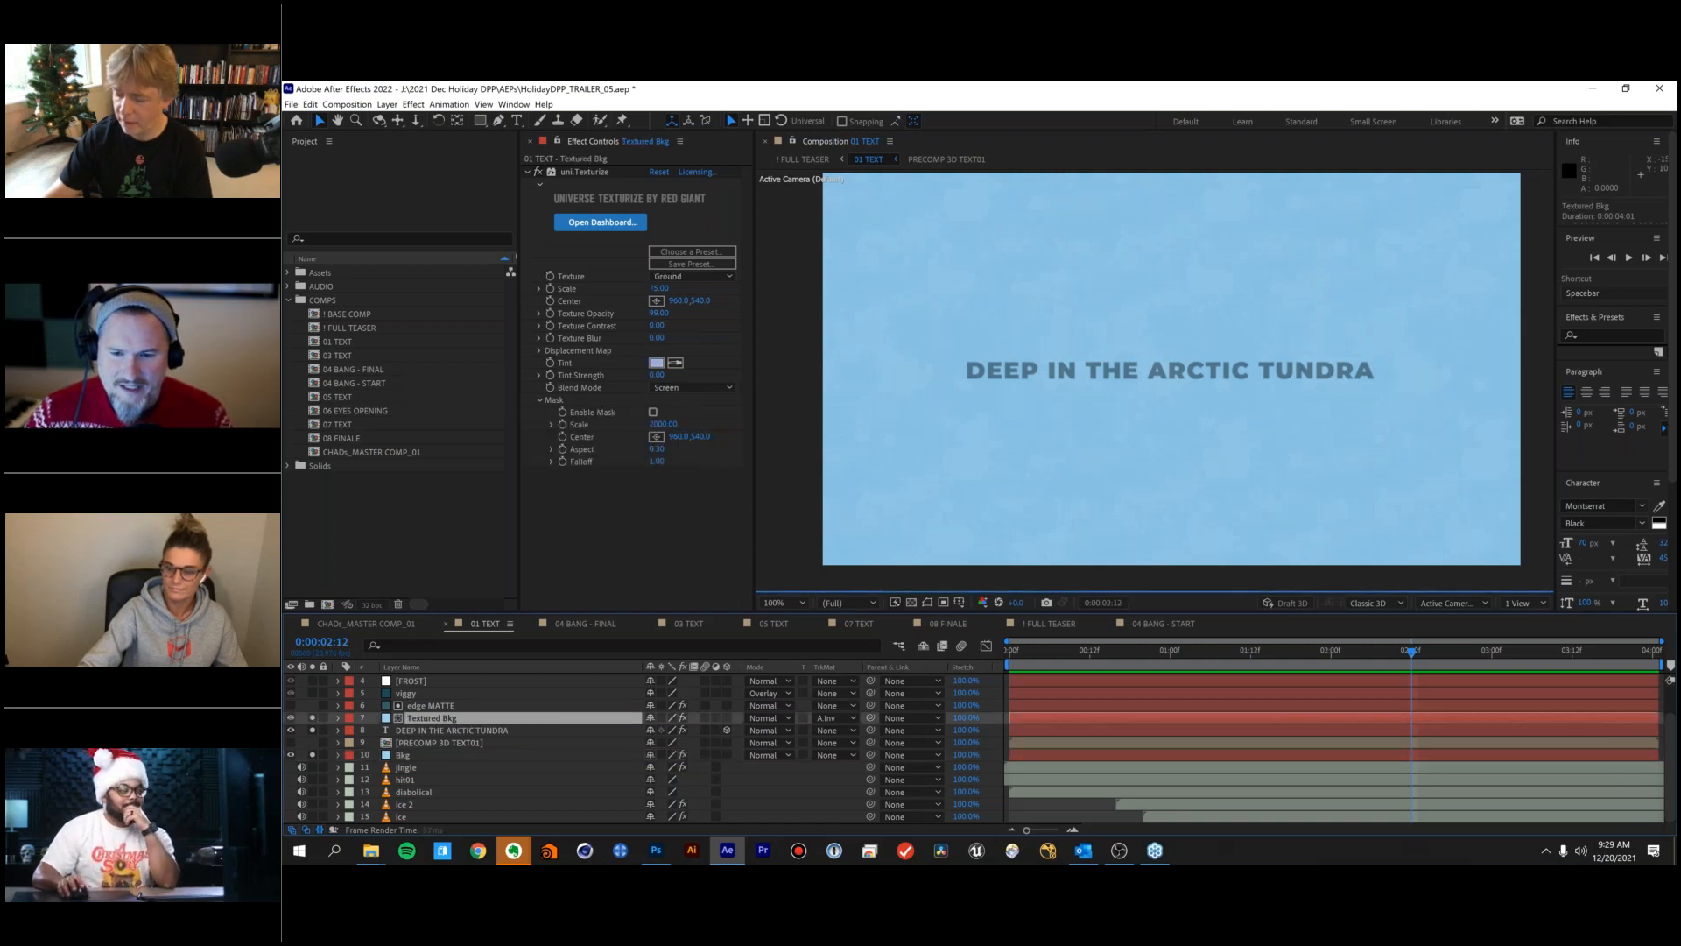
drag(1033, 658, 1097, 653)
drag(312, 731, 309, 754)
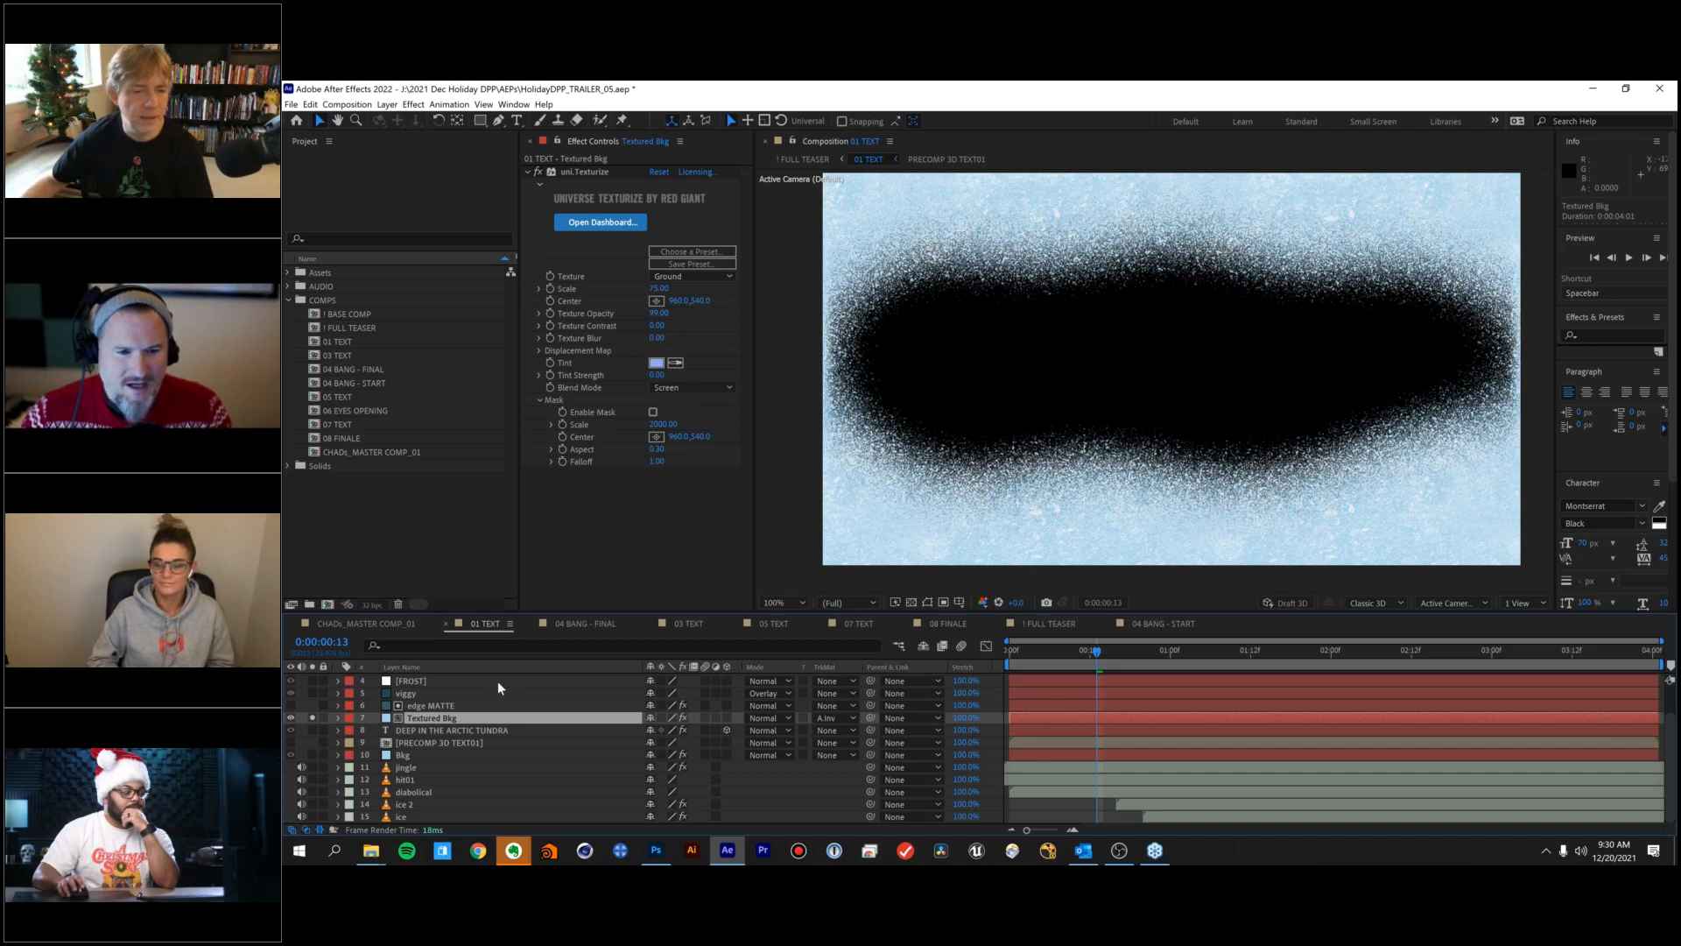
click(829, 718)
click(839, 732)
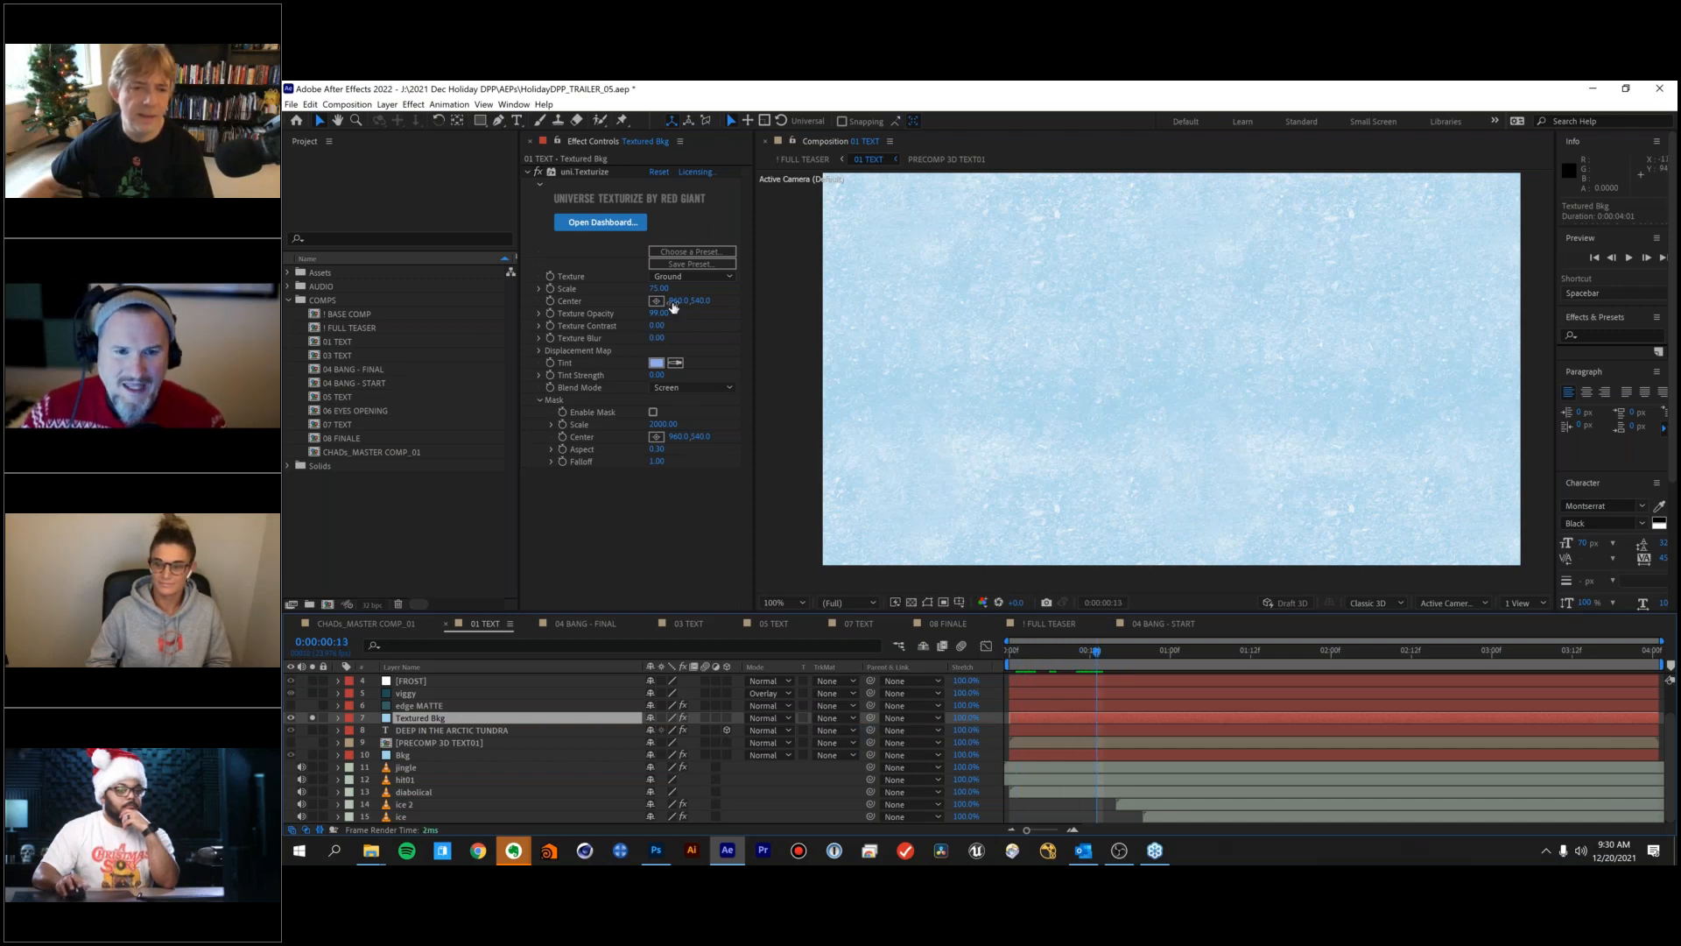
Try the Normal and Multiply blend modes in Textured Bkg's Texturize effect, ending on Normal.
click(696, 390)
click(700, 407)
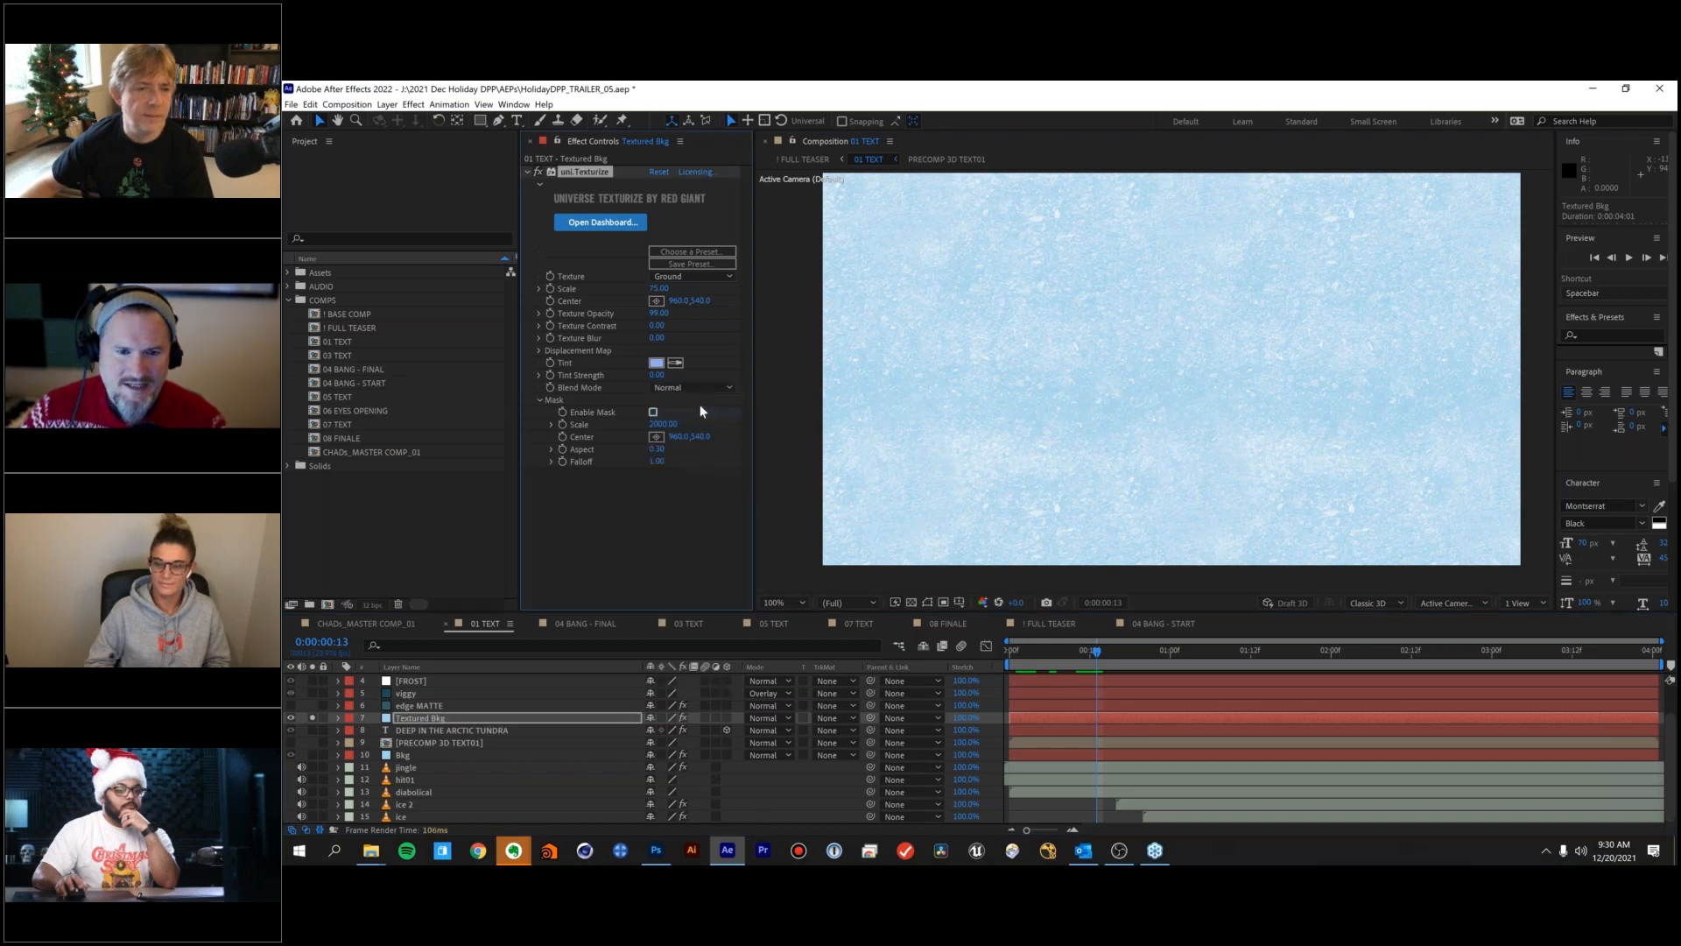
click(699, 388)
click(696, 445)
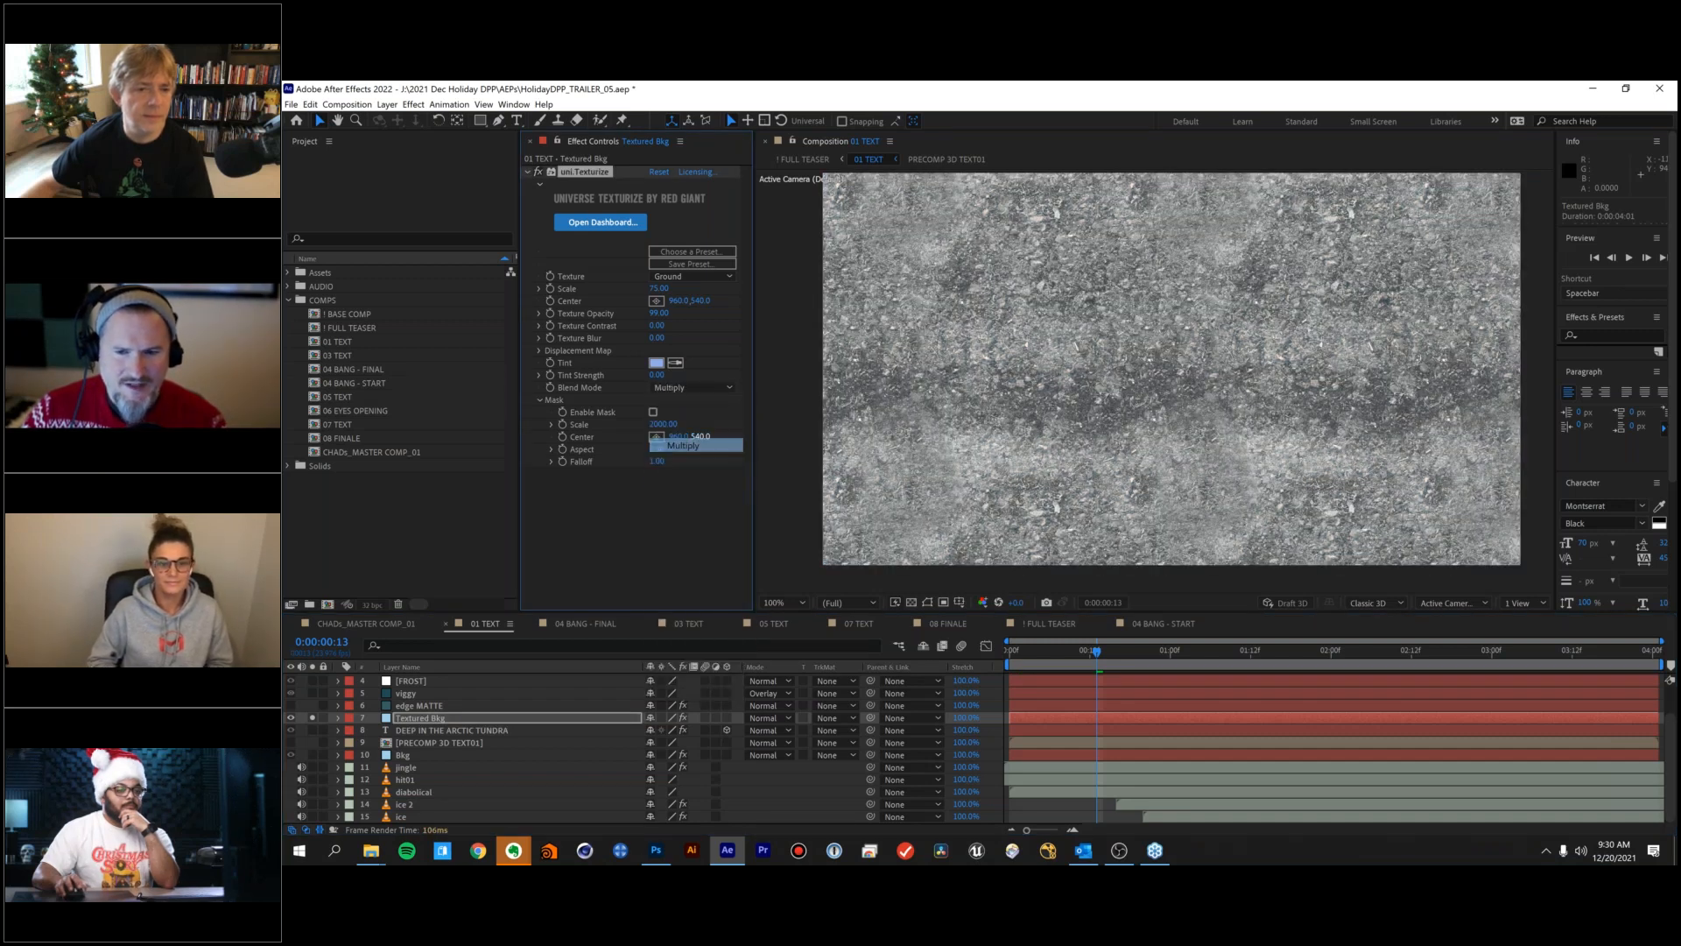
click(699, 387)
click(704, 416)
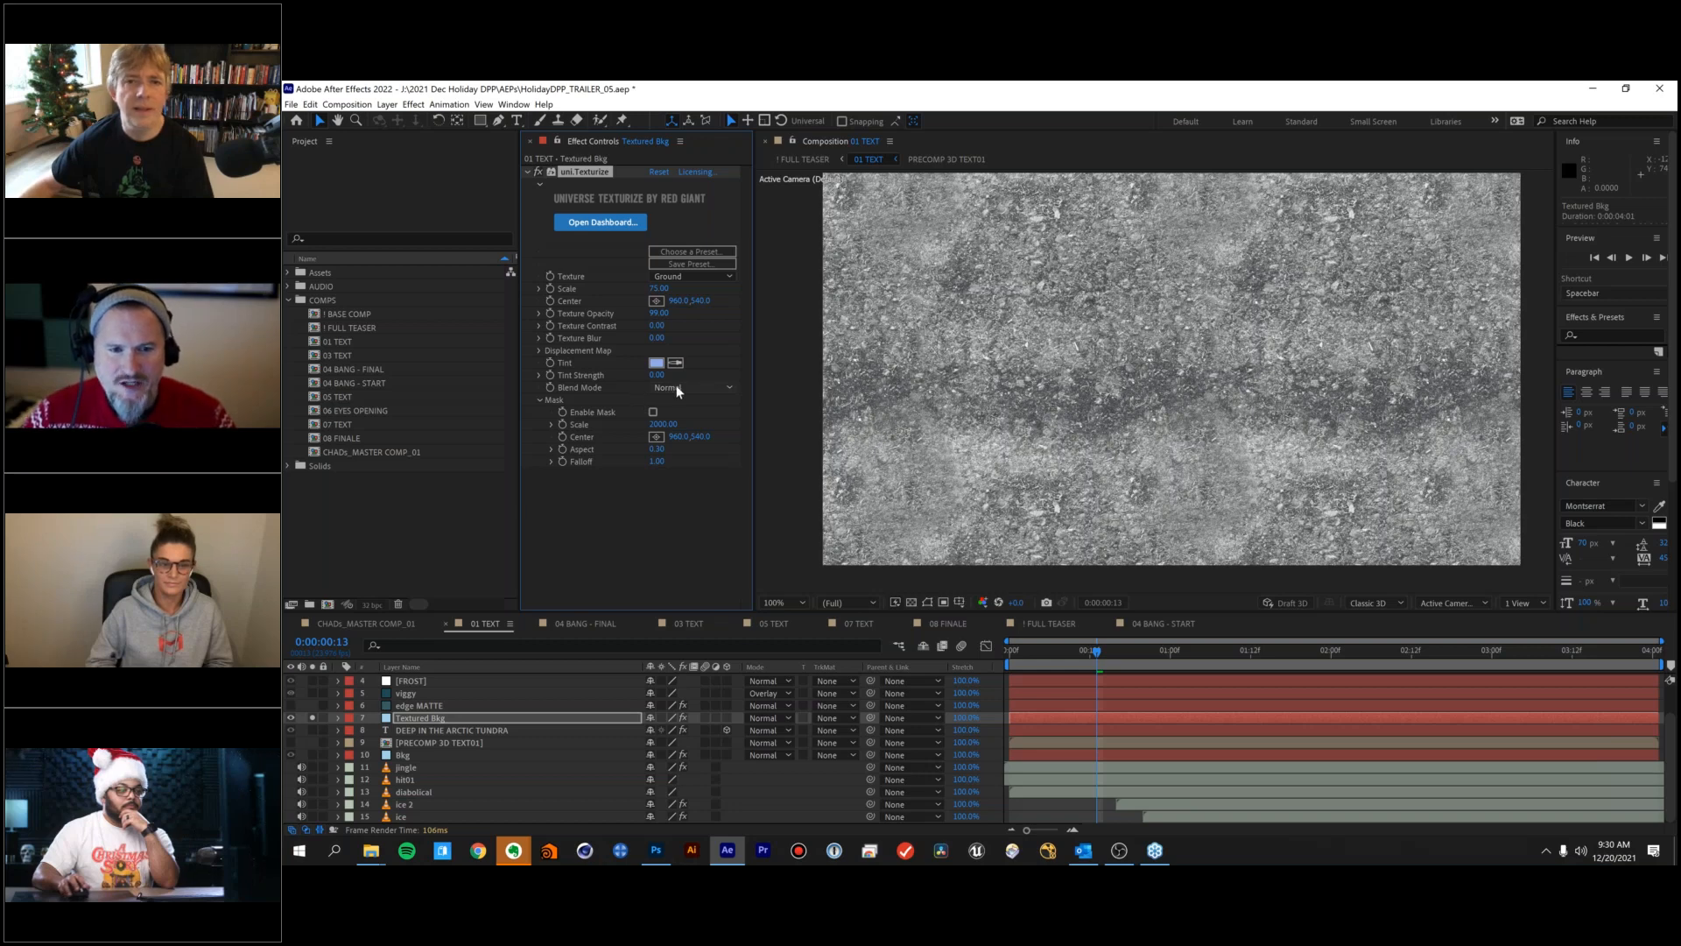
click(513, 721)
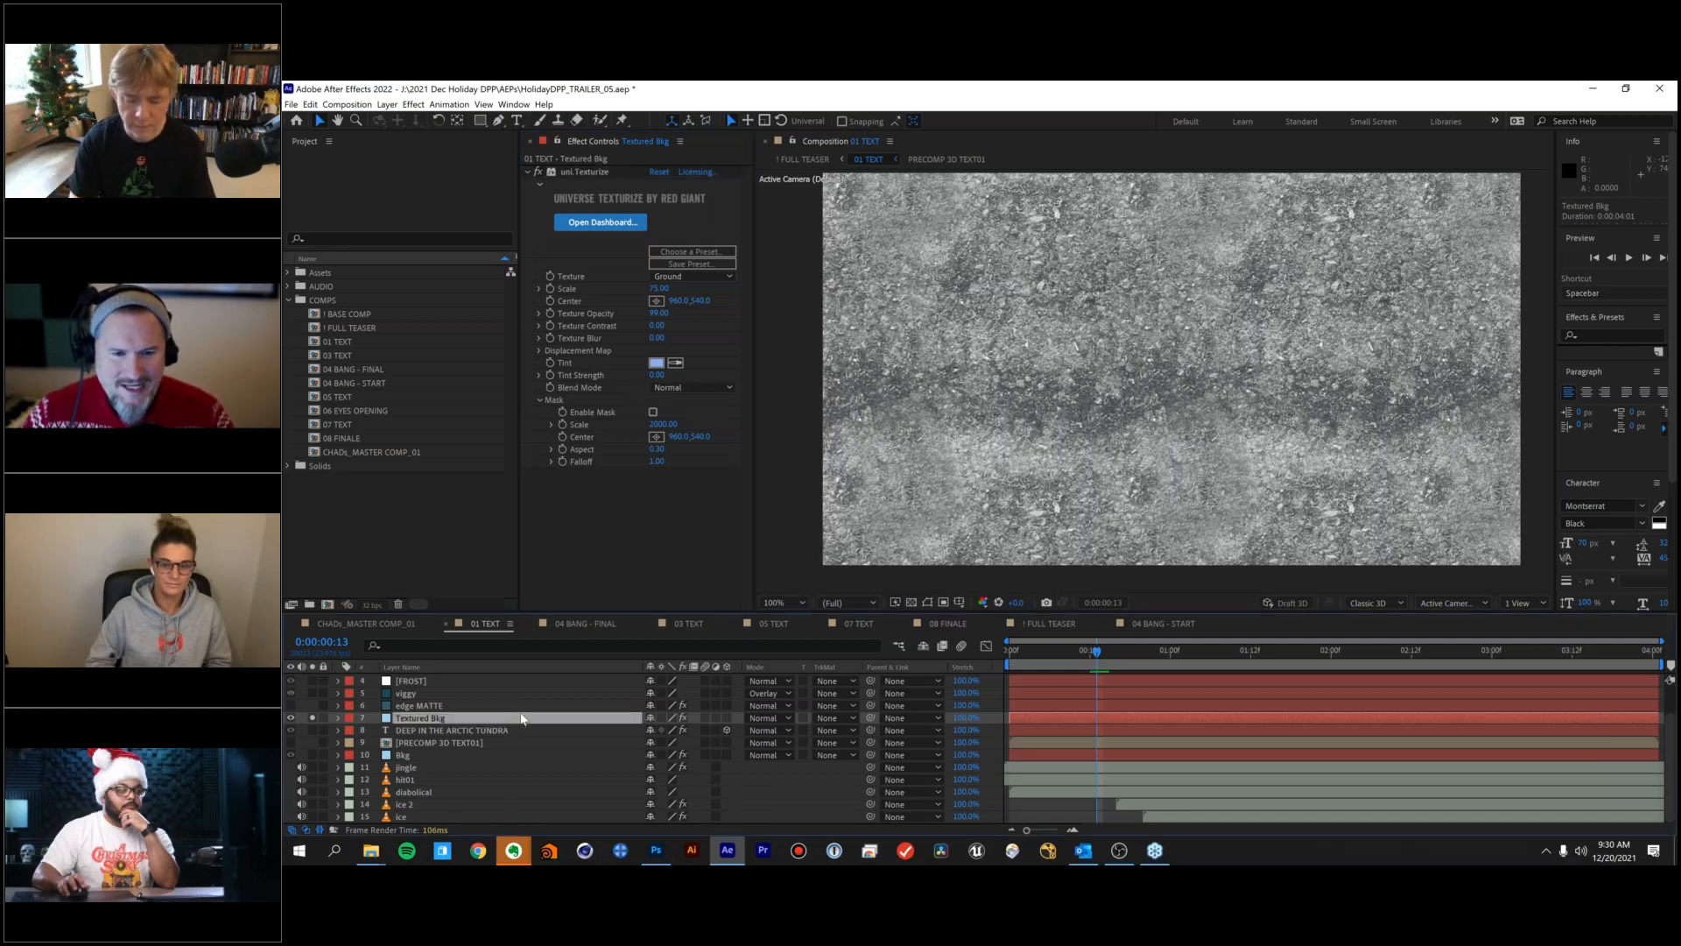
Set Textured Bkg's Texturize blend mode to Screen and switch the effect's mask on and off for comparison.
click(692, 387)
click(687, 495)
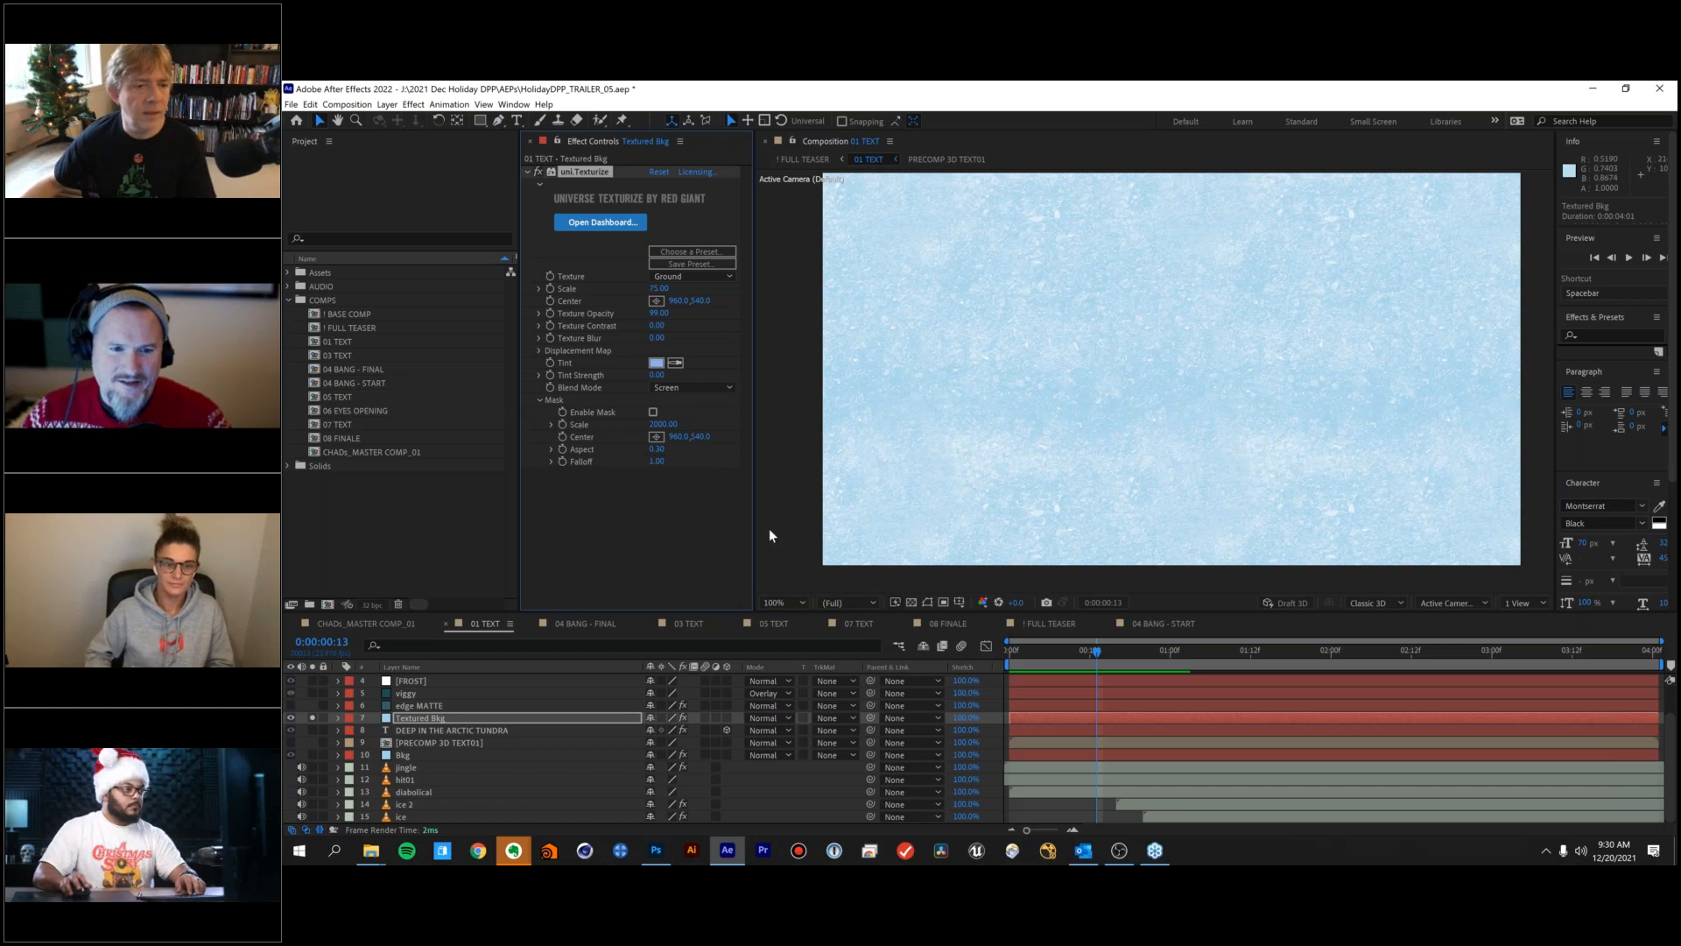
click(652, 411)
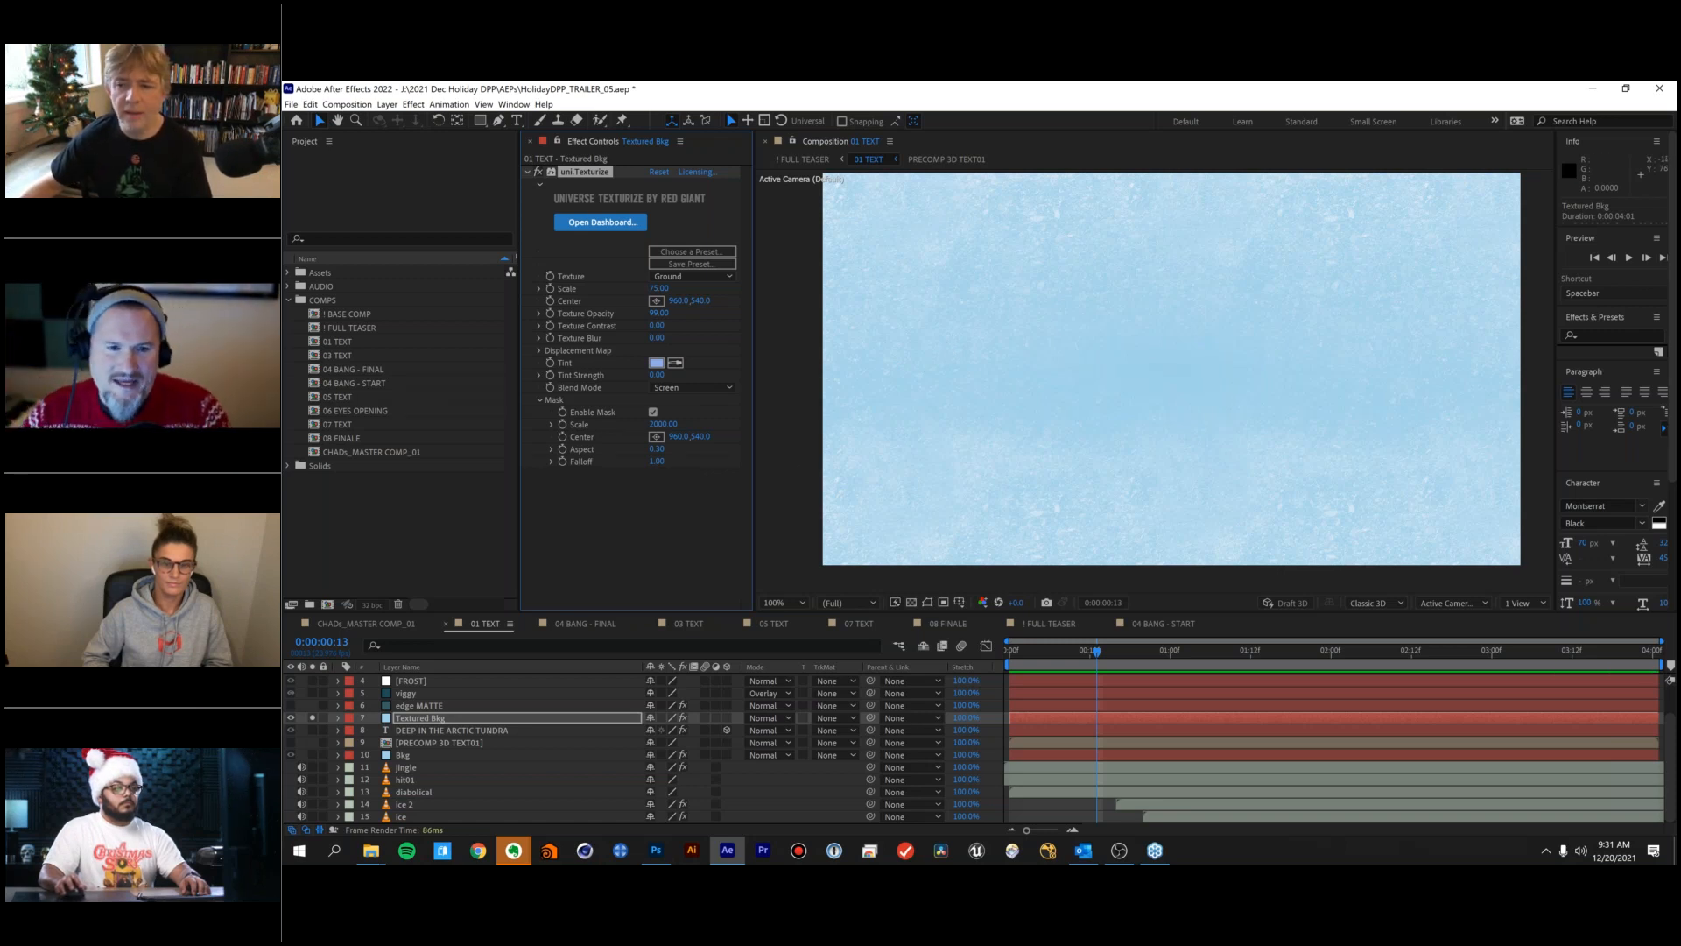
click(653, 412)
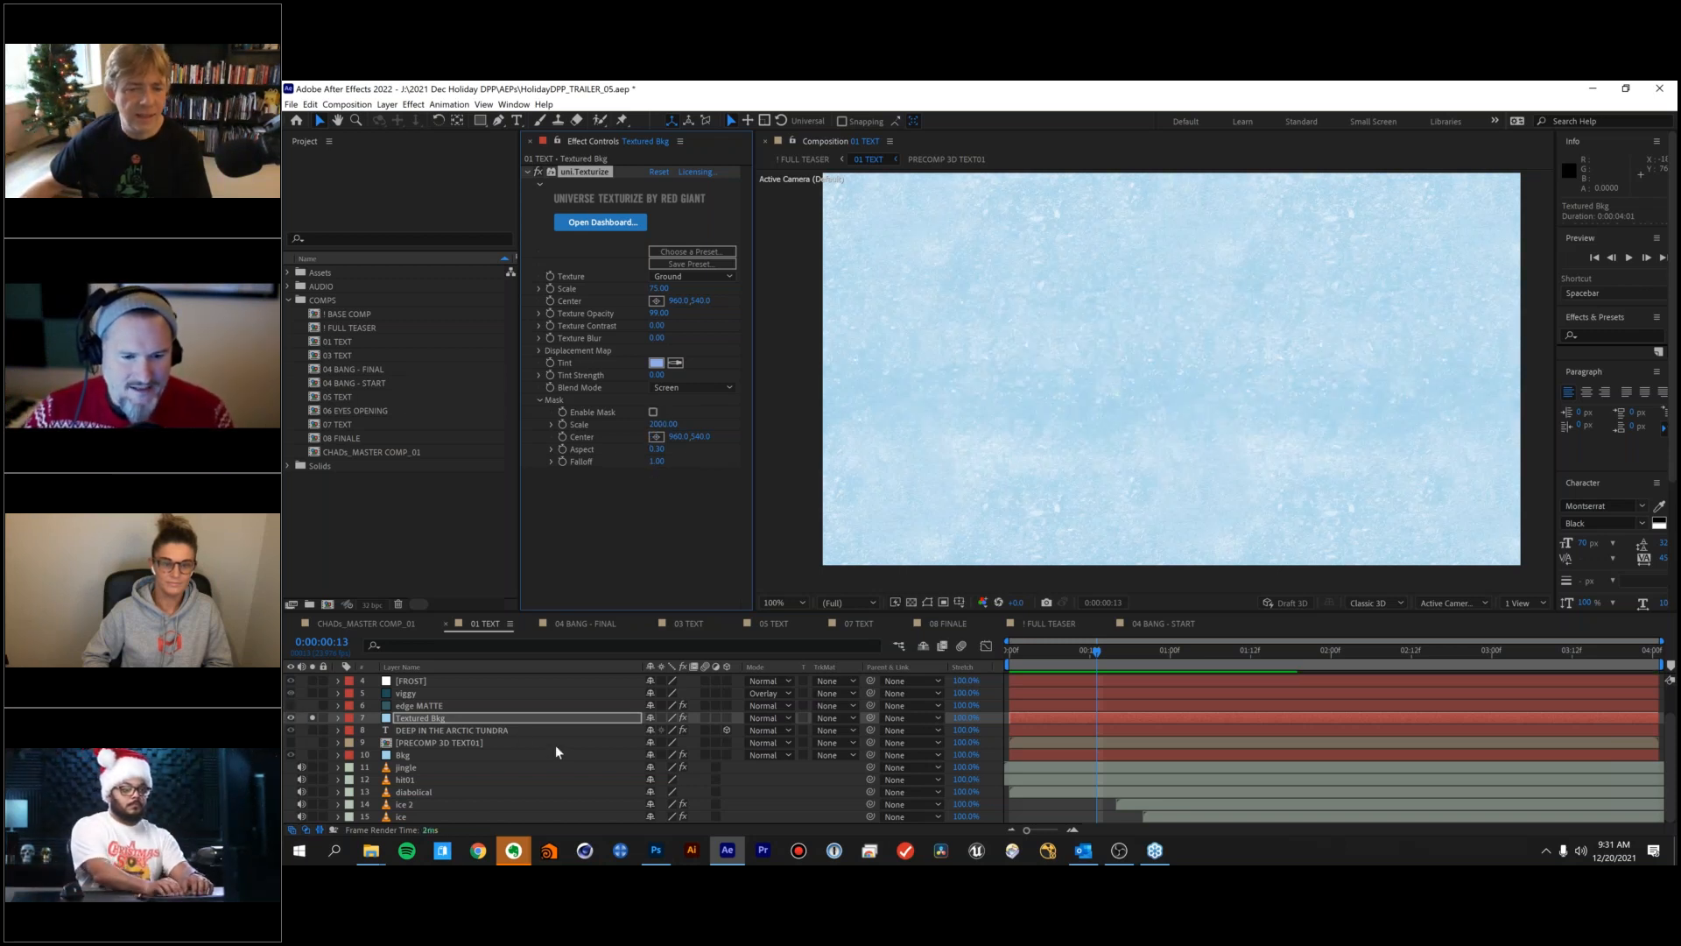
Undo the trial changes to Textured Bkg's Texturize effect, track matte and solo state.
key(ctrl+z)
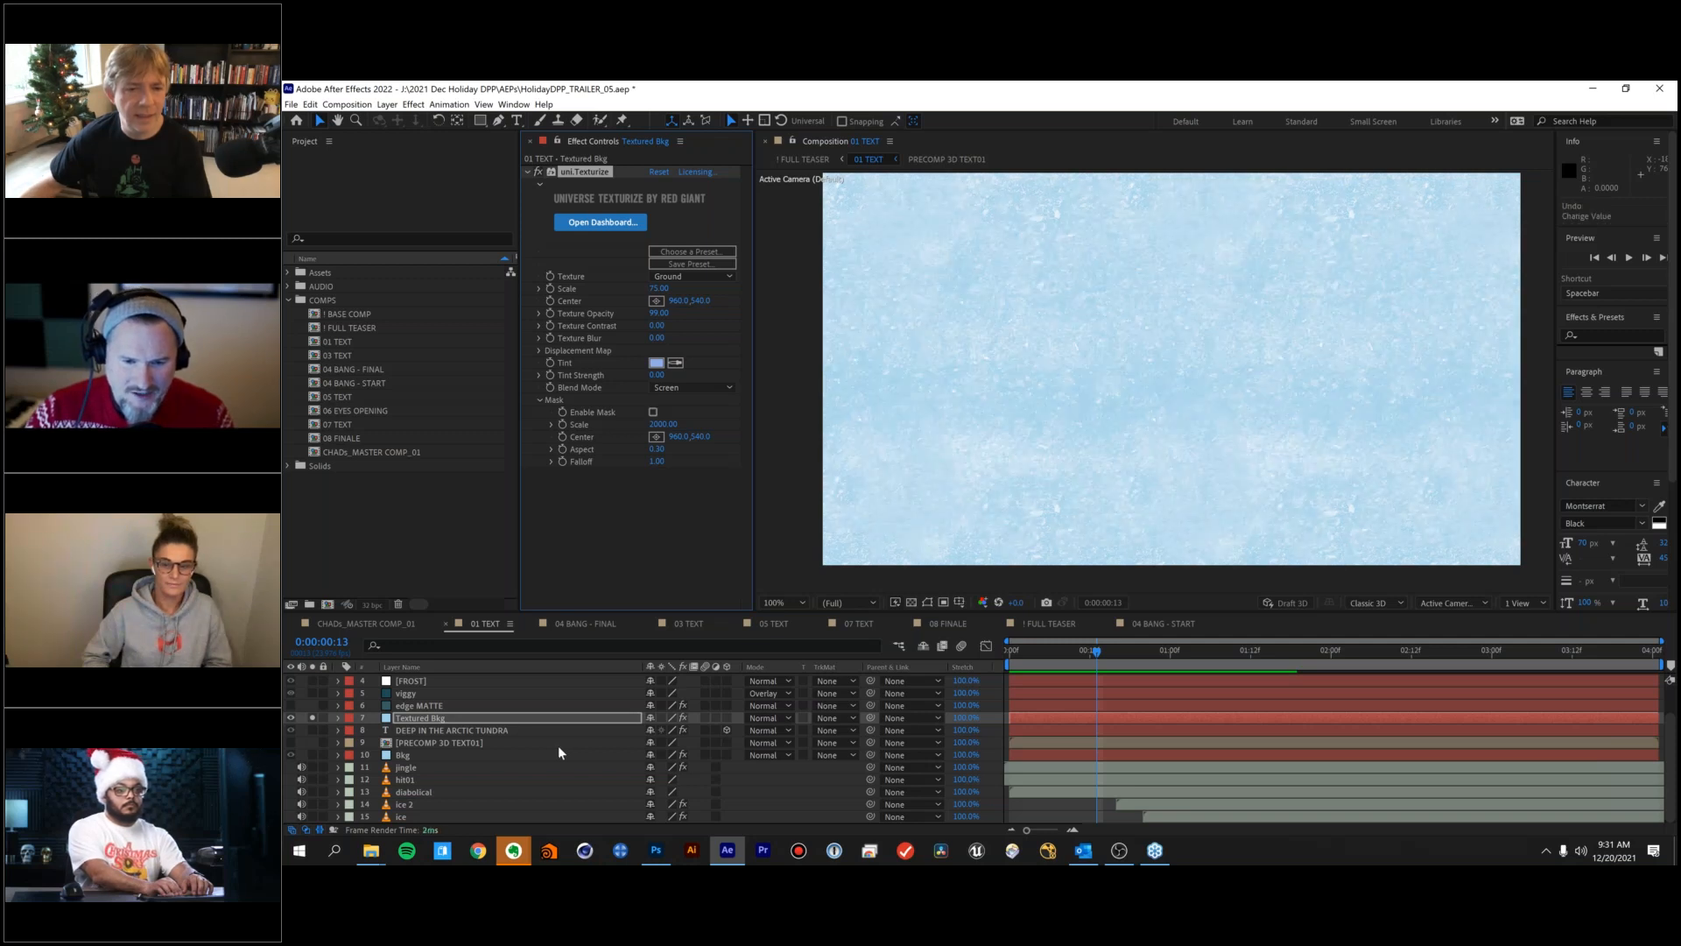
key(ctrl+z)
key(ctrl+z)
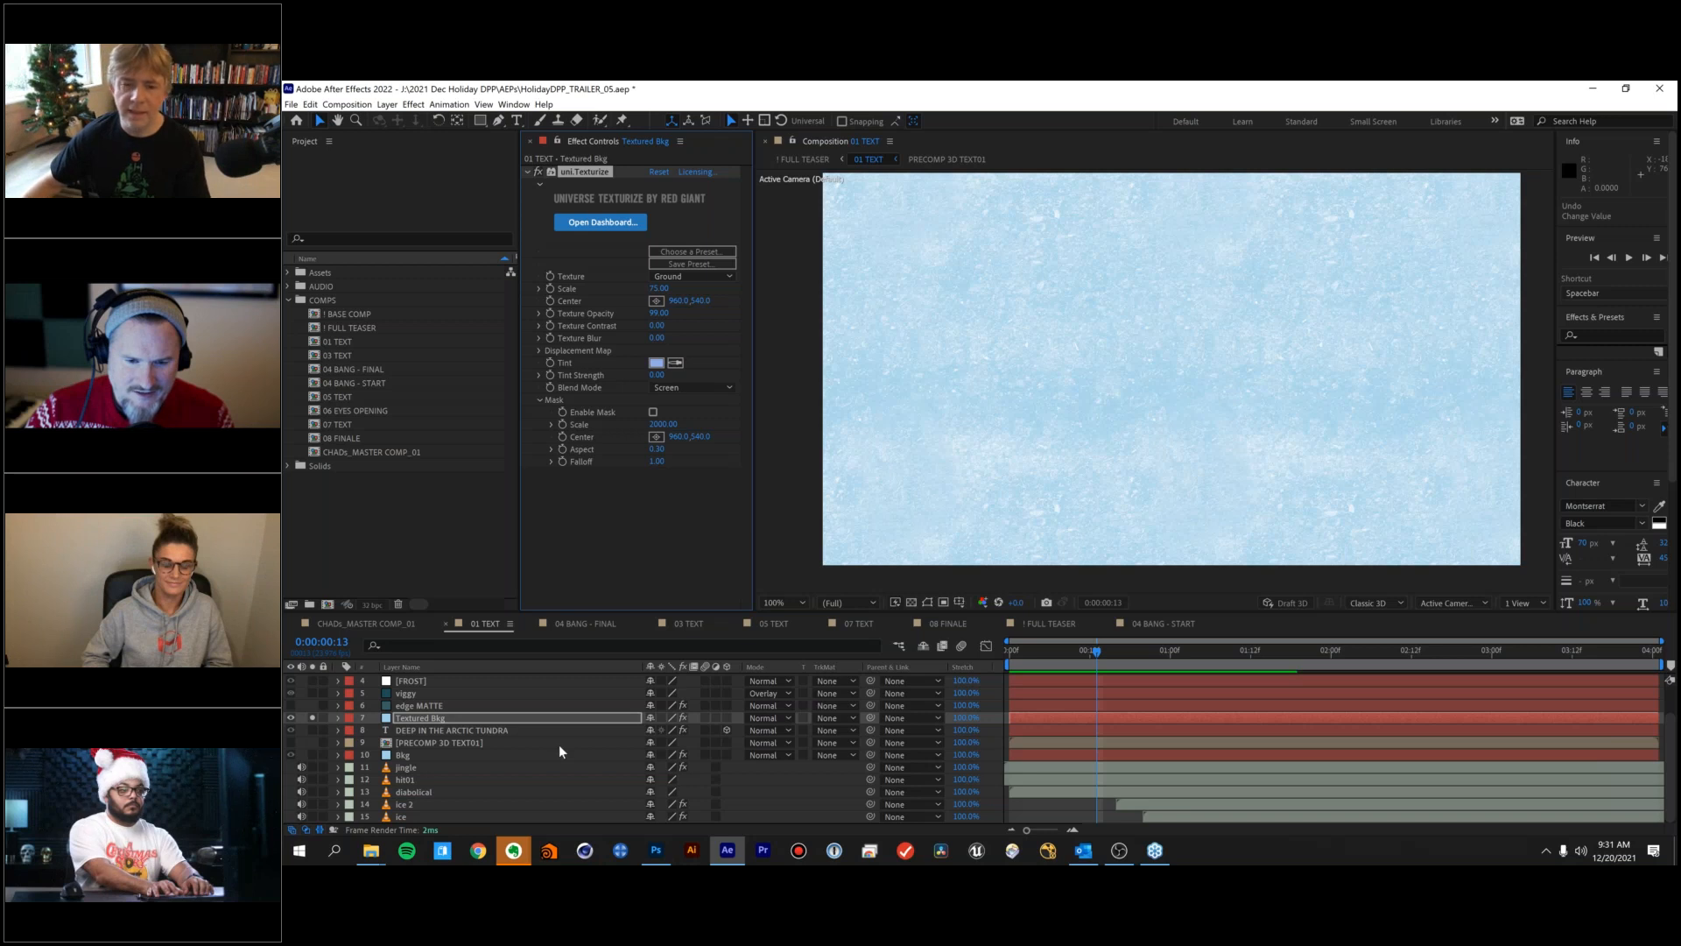
key(ctrl+z)
key(ctrl+z)
key(ctrl+z)
key(ctrl+z)
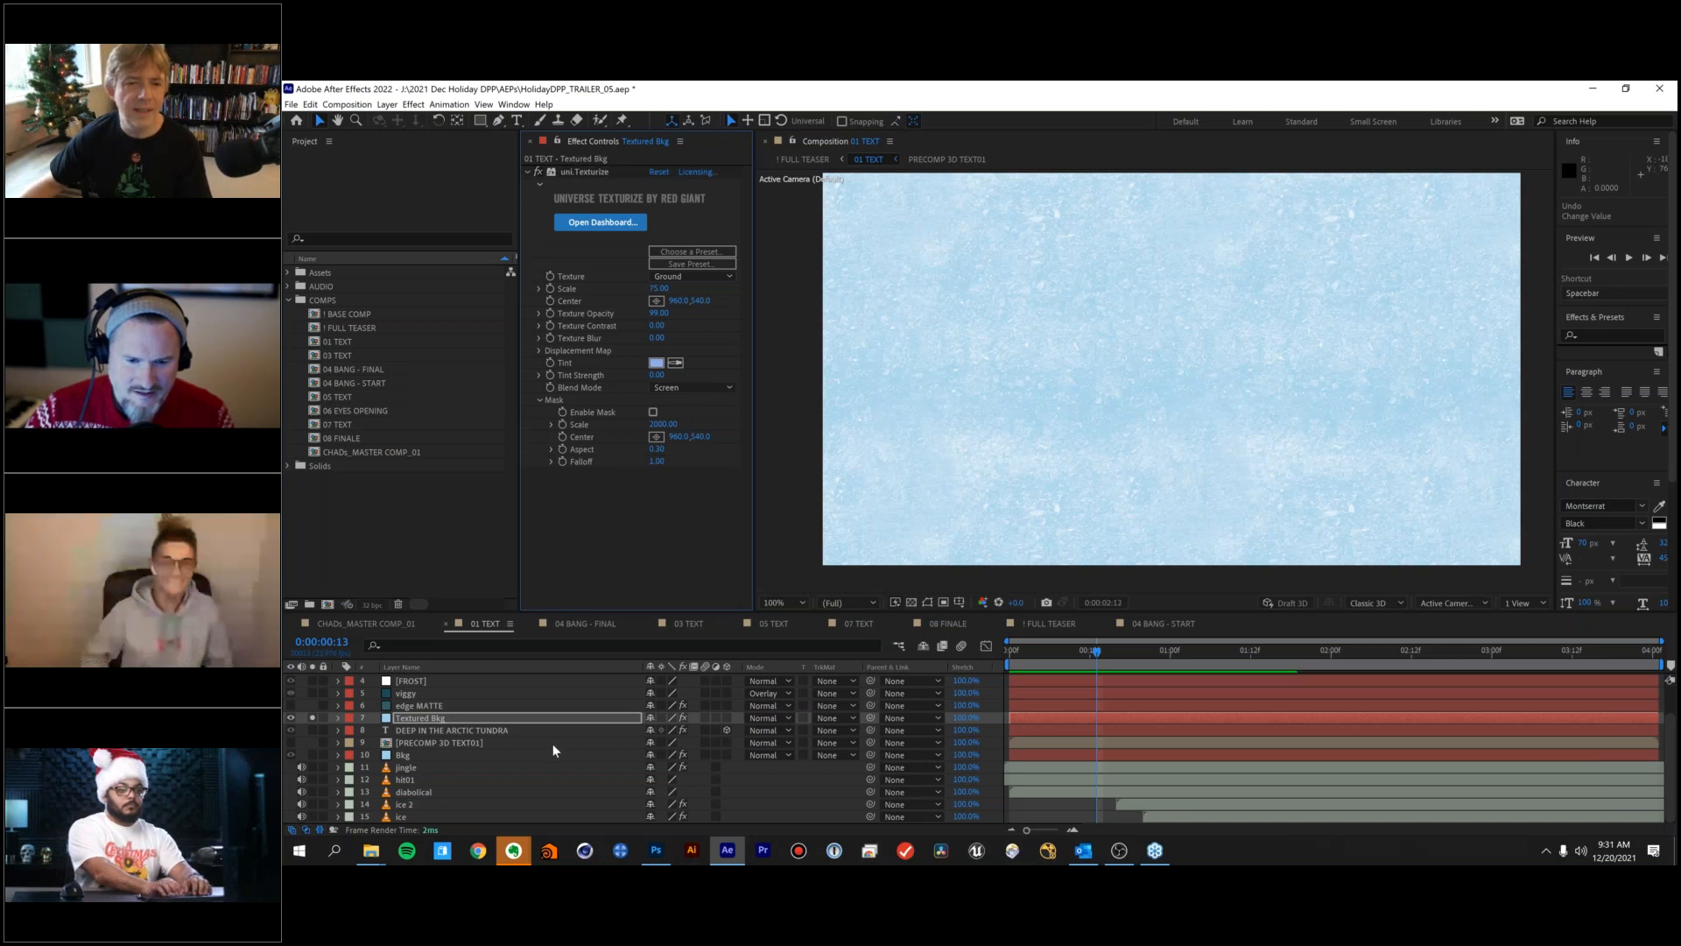
Solo only the edge MATTE layer and scrub its frost shape from the first frame to 0:00:01:14.
click(420, 717)
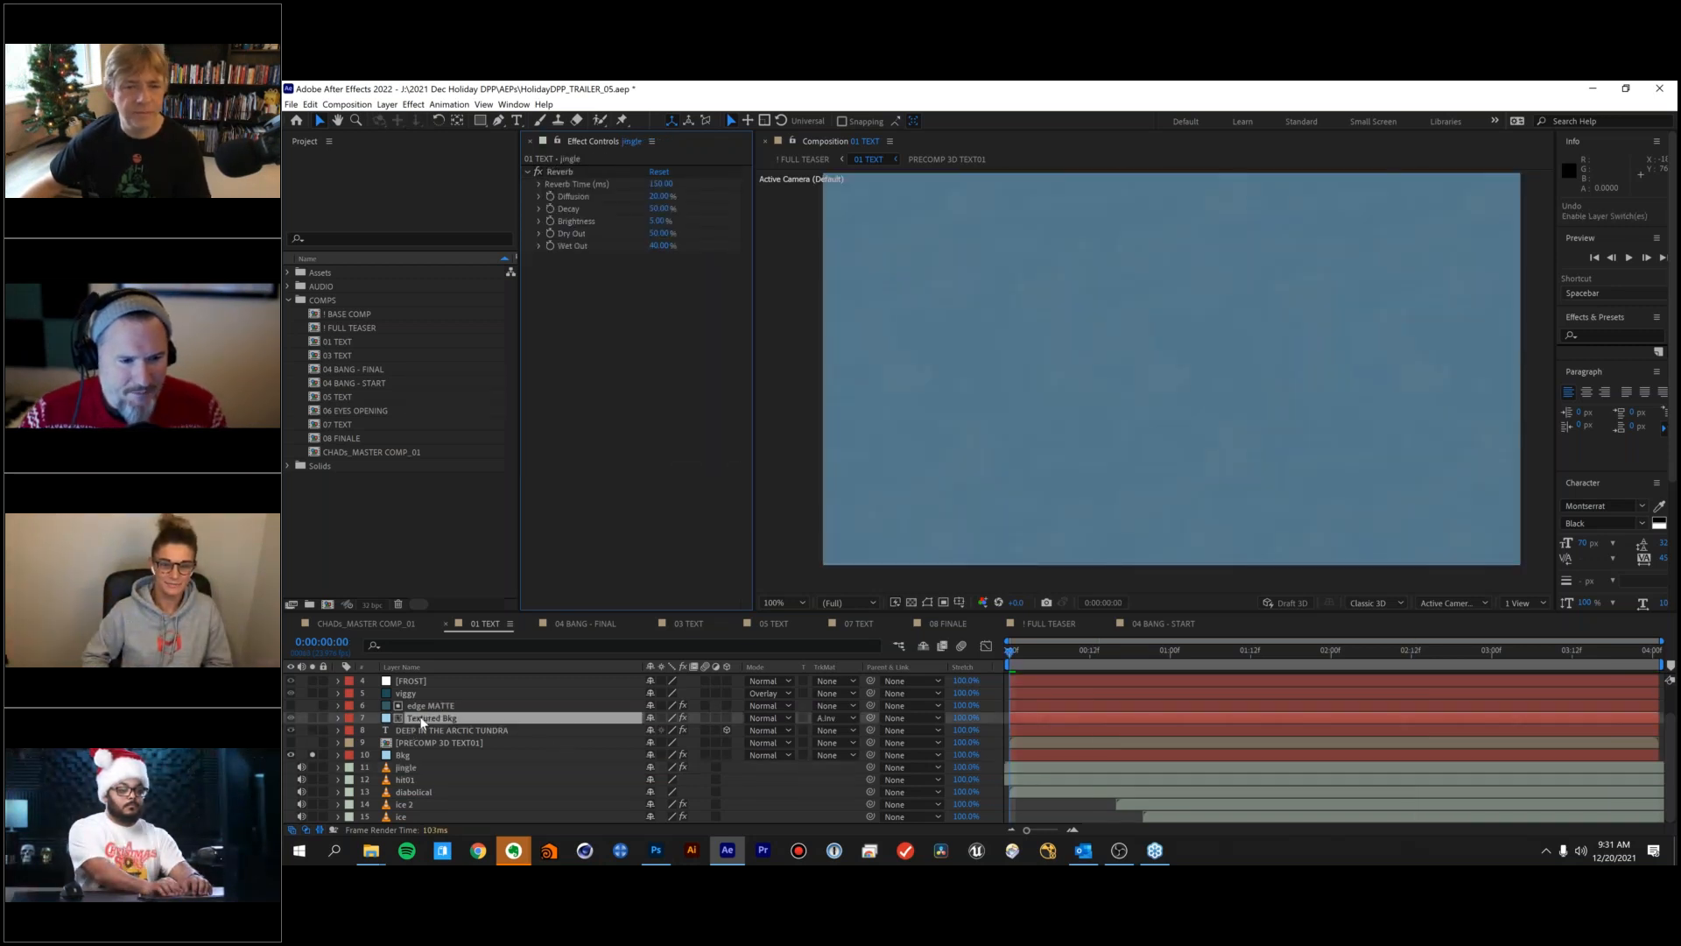
click(313, 705)
click(419, 704)
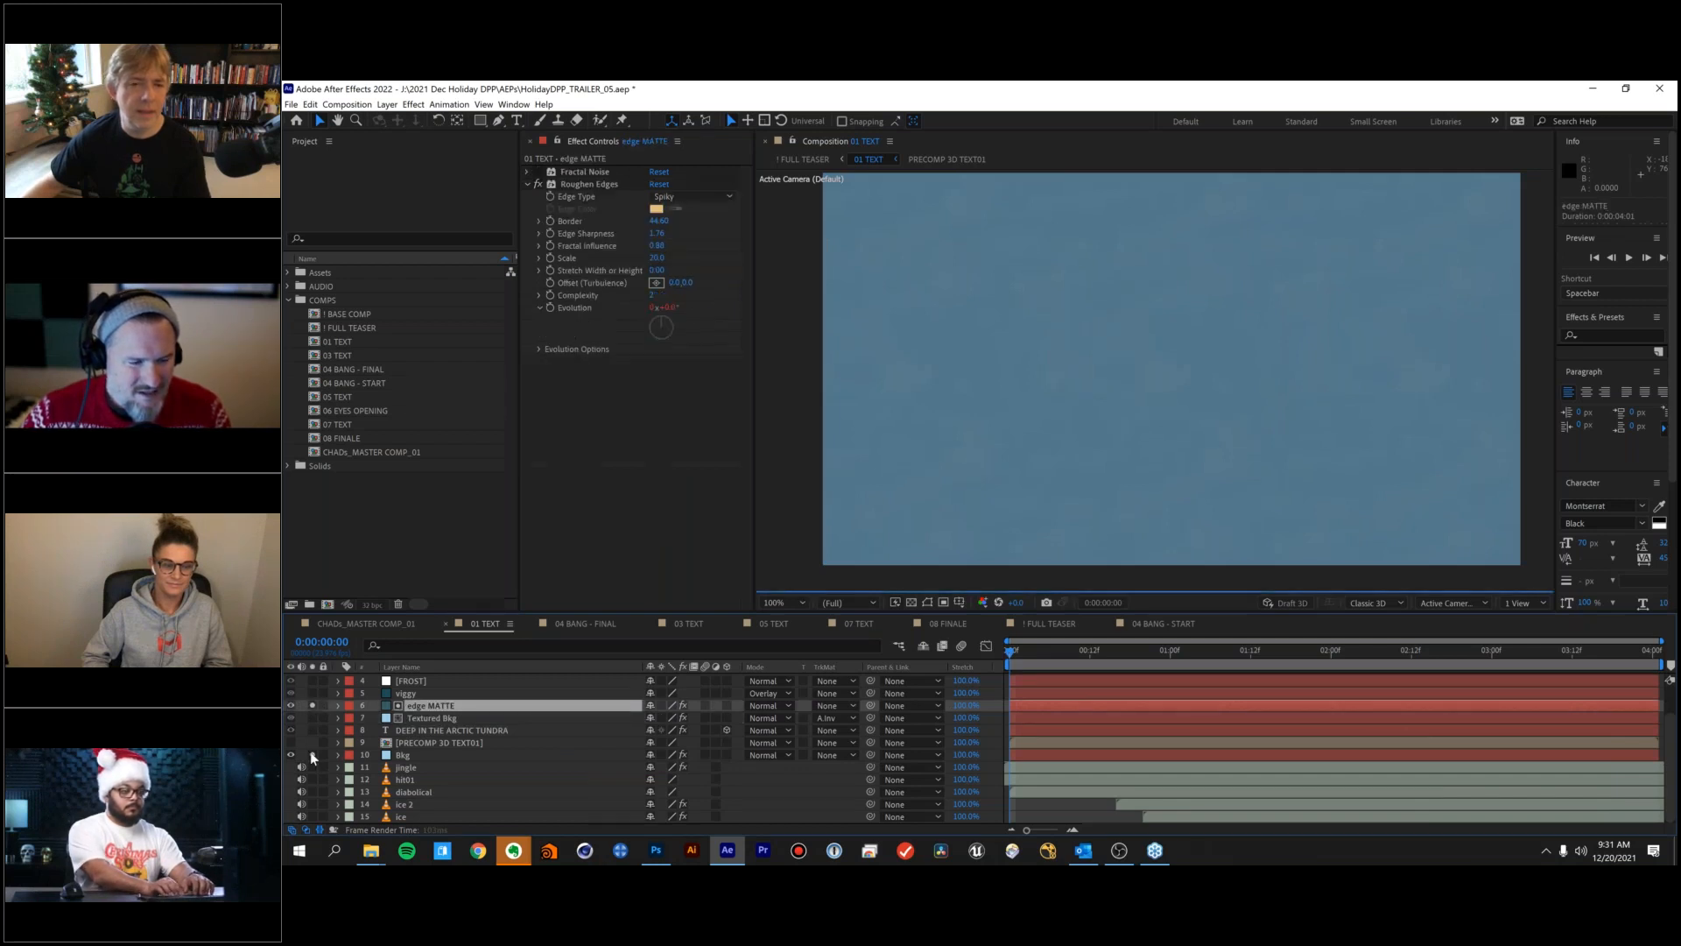
drag(1012, 650, 1090, 650)
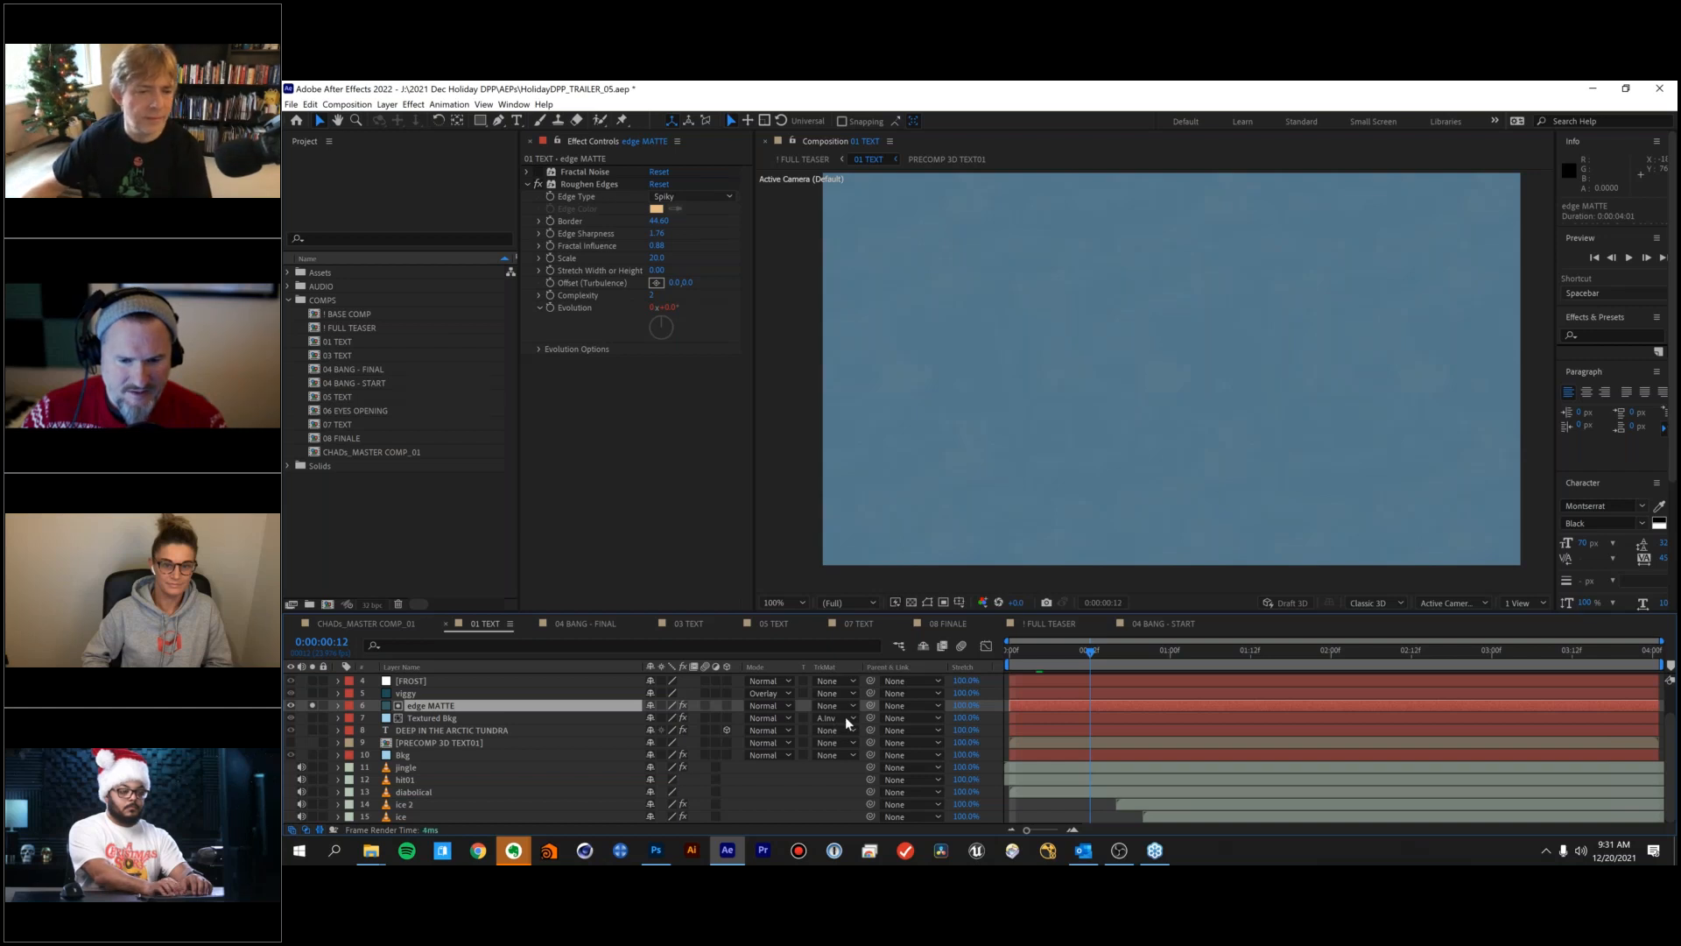
key(Home)
click(844, 716)
click(610, 759)
click(609, 765)
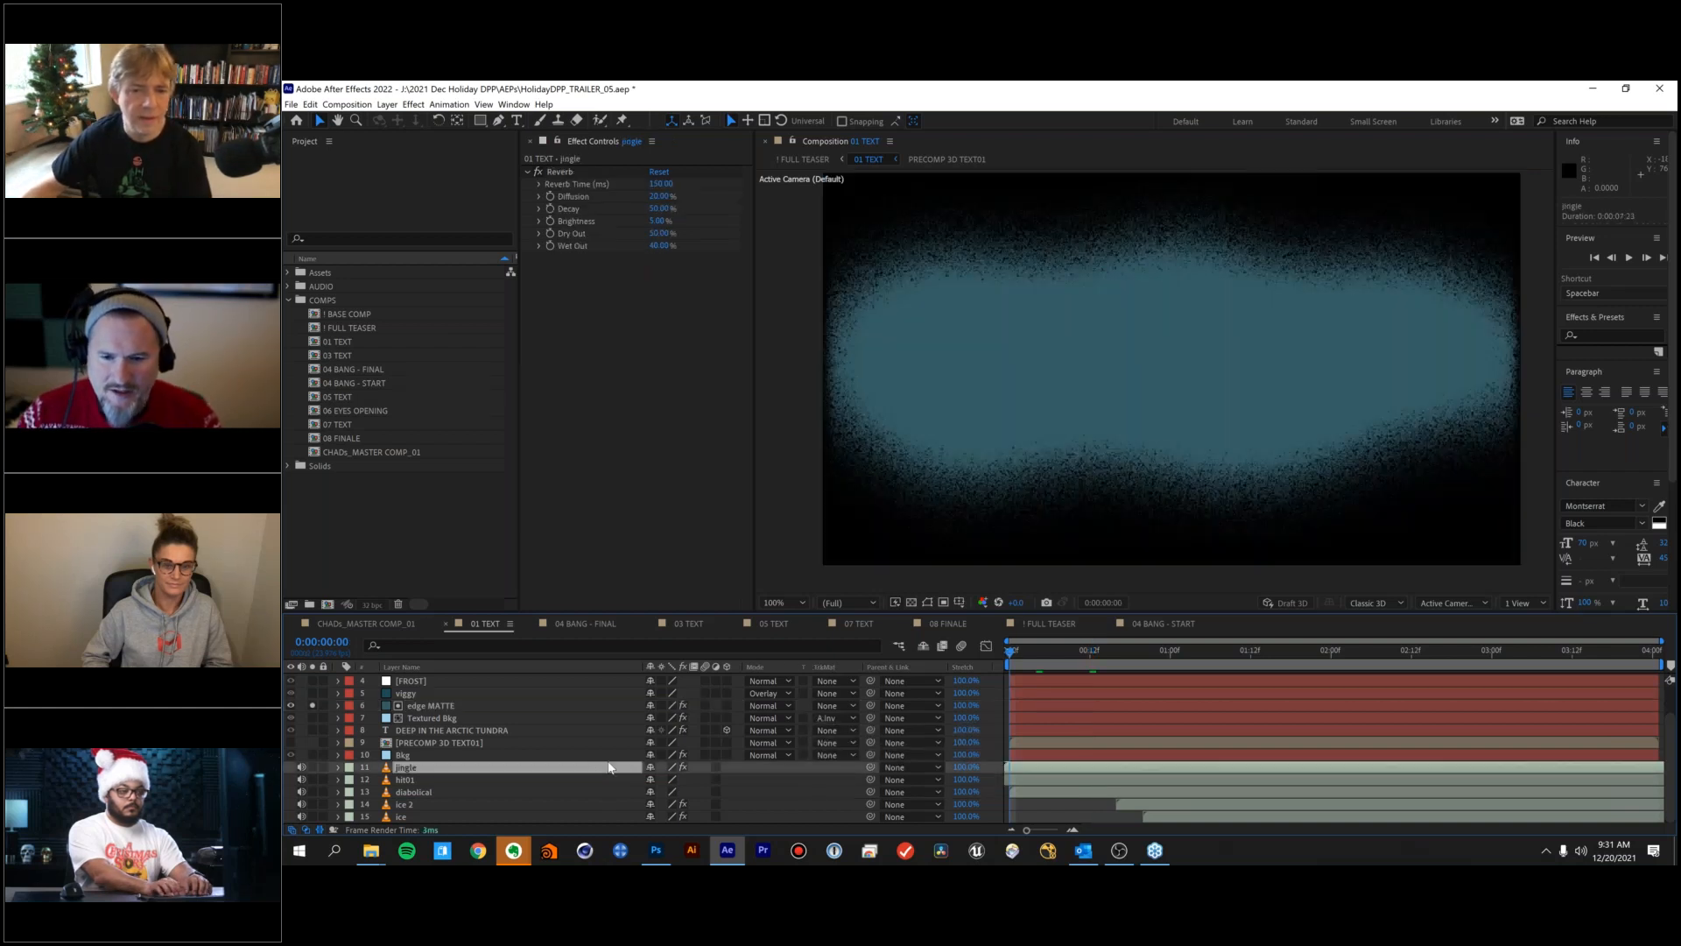
drag(1010, 650, 1264, 650)
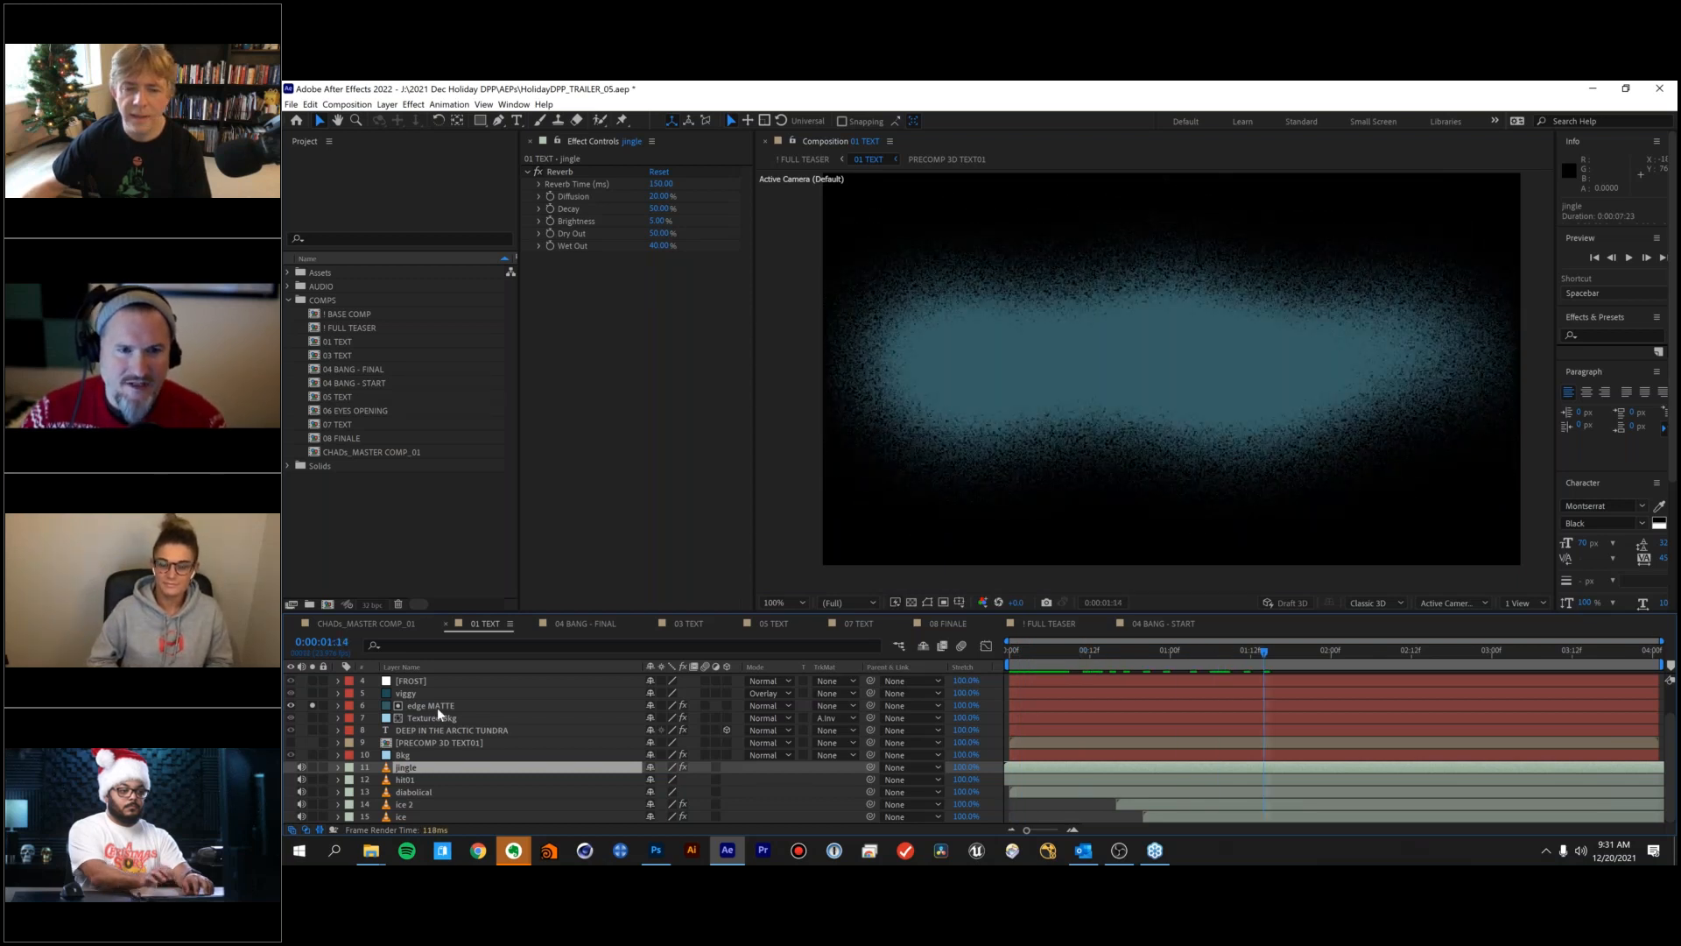
Select edge MATTE to examine its Roughen Edges animation up to 0:00:01:19, and view the track matte options of Textured Bkg.
click(438, 707)
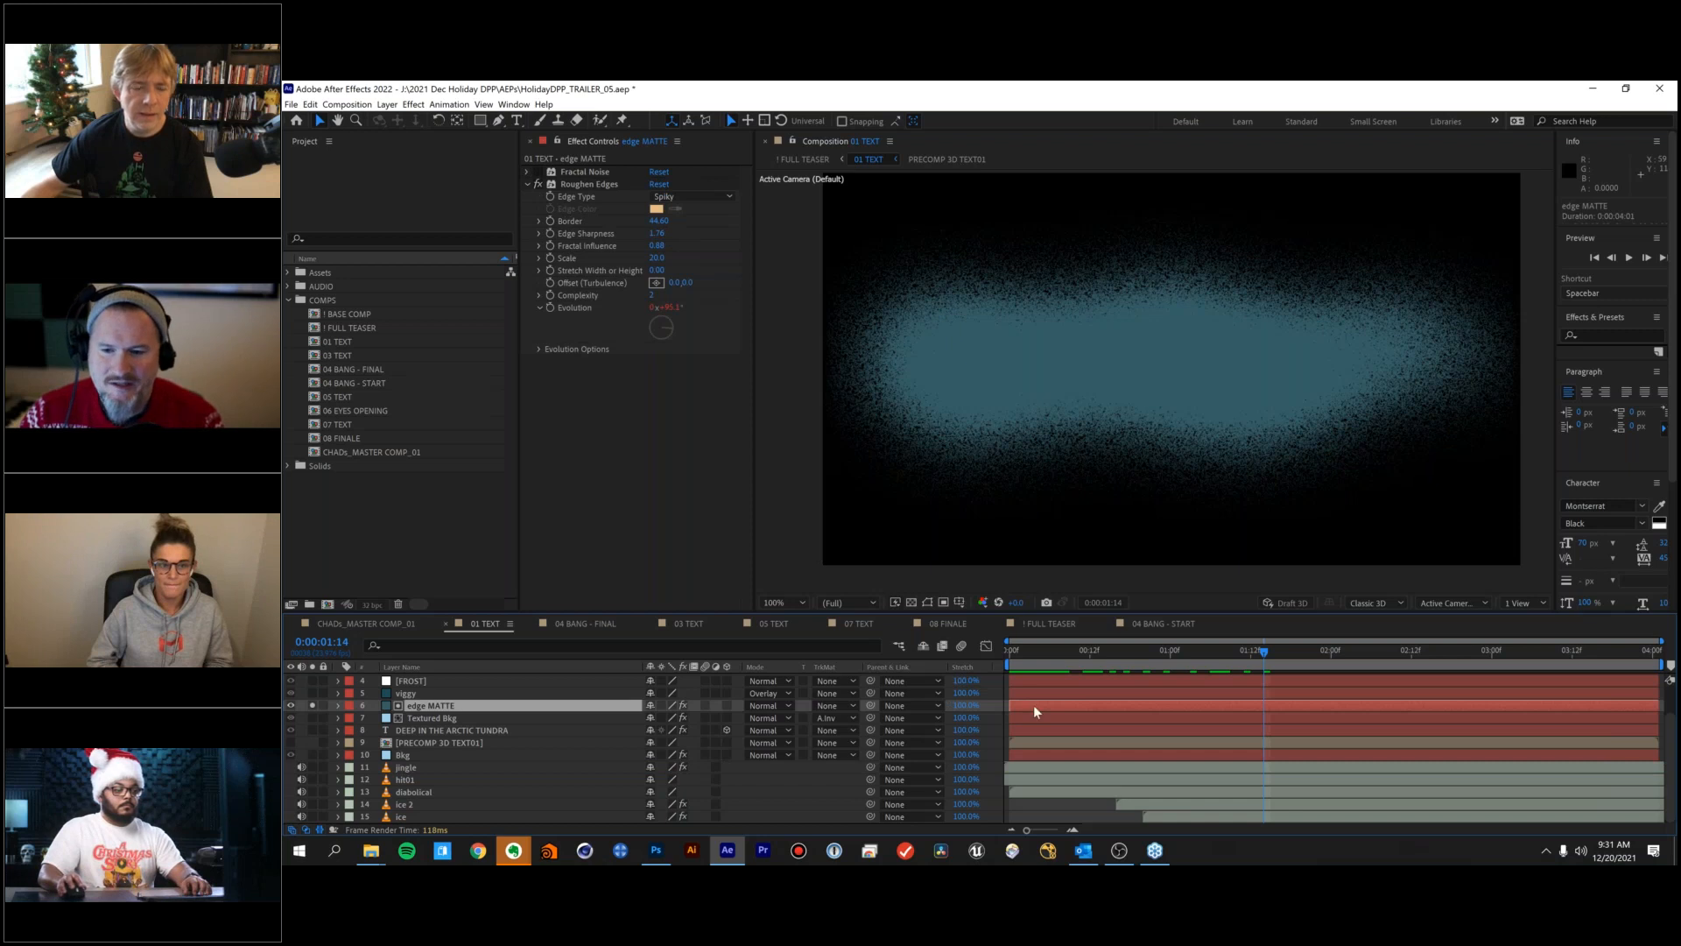
click(1091, 653)
drag(1089, 657, 1300, 654)
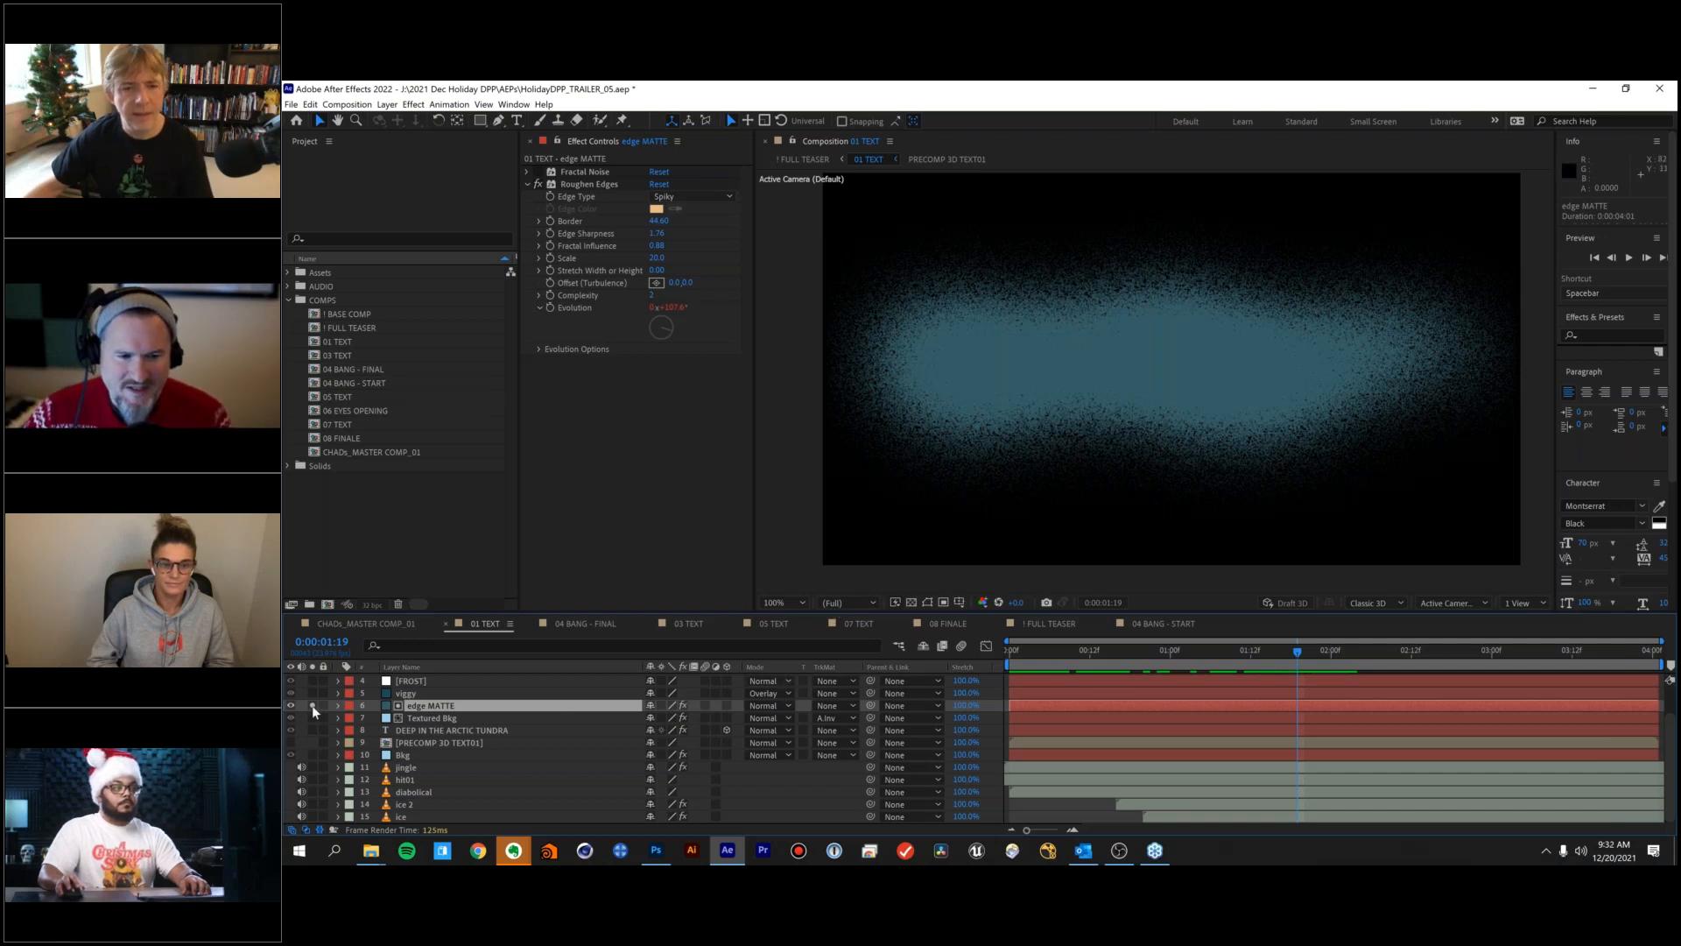
click(843, 717)
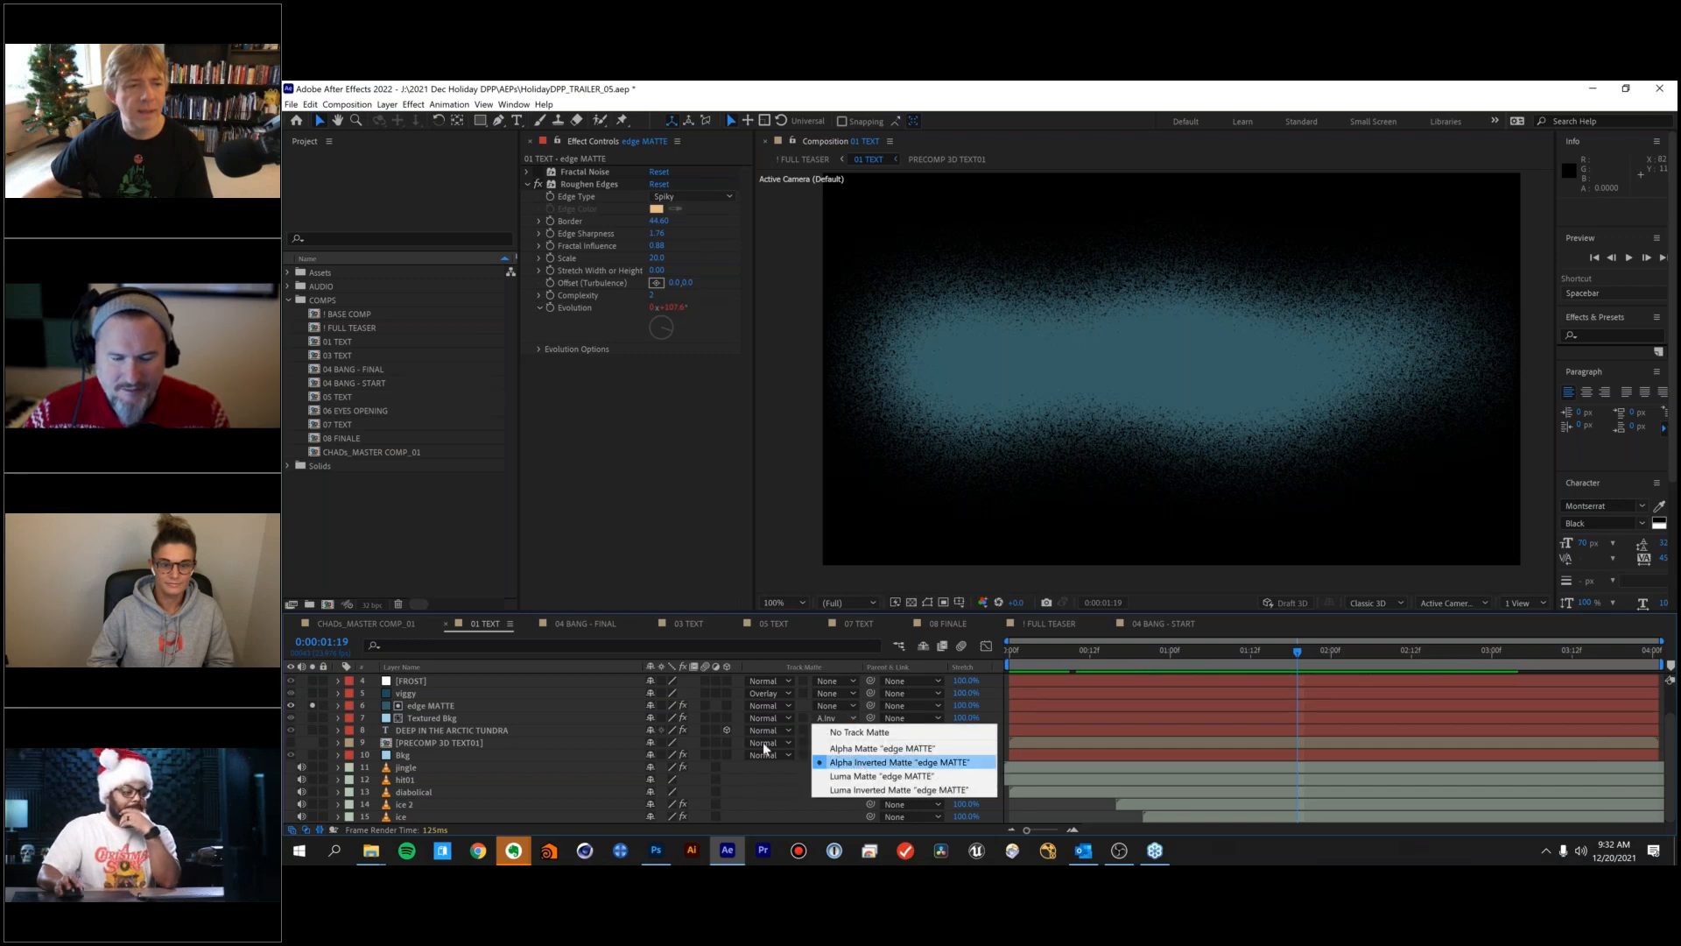
click(753, 777)
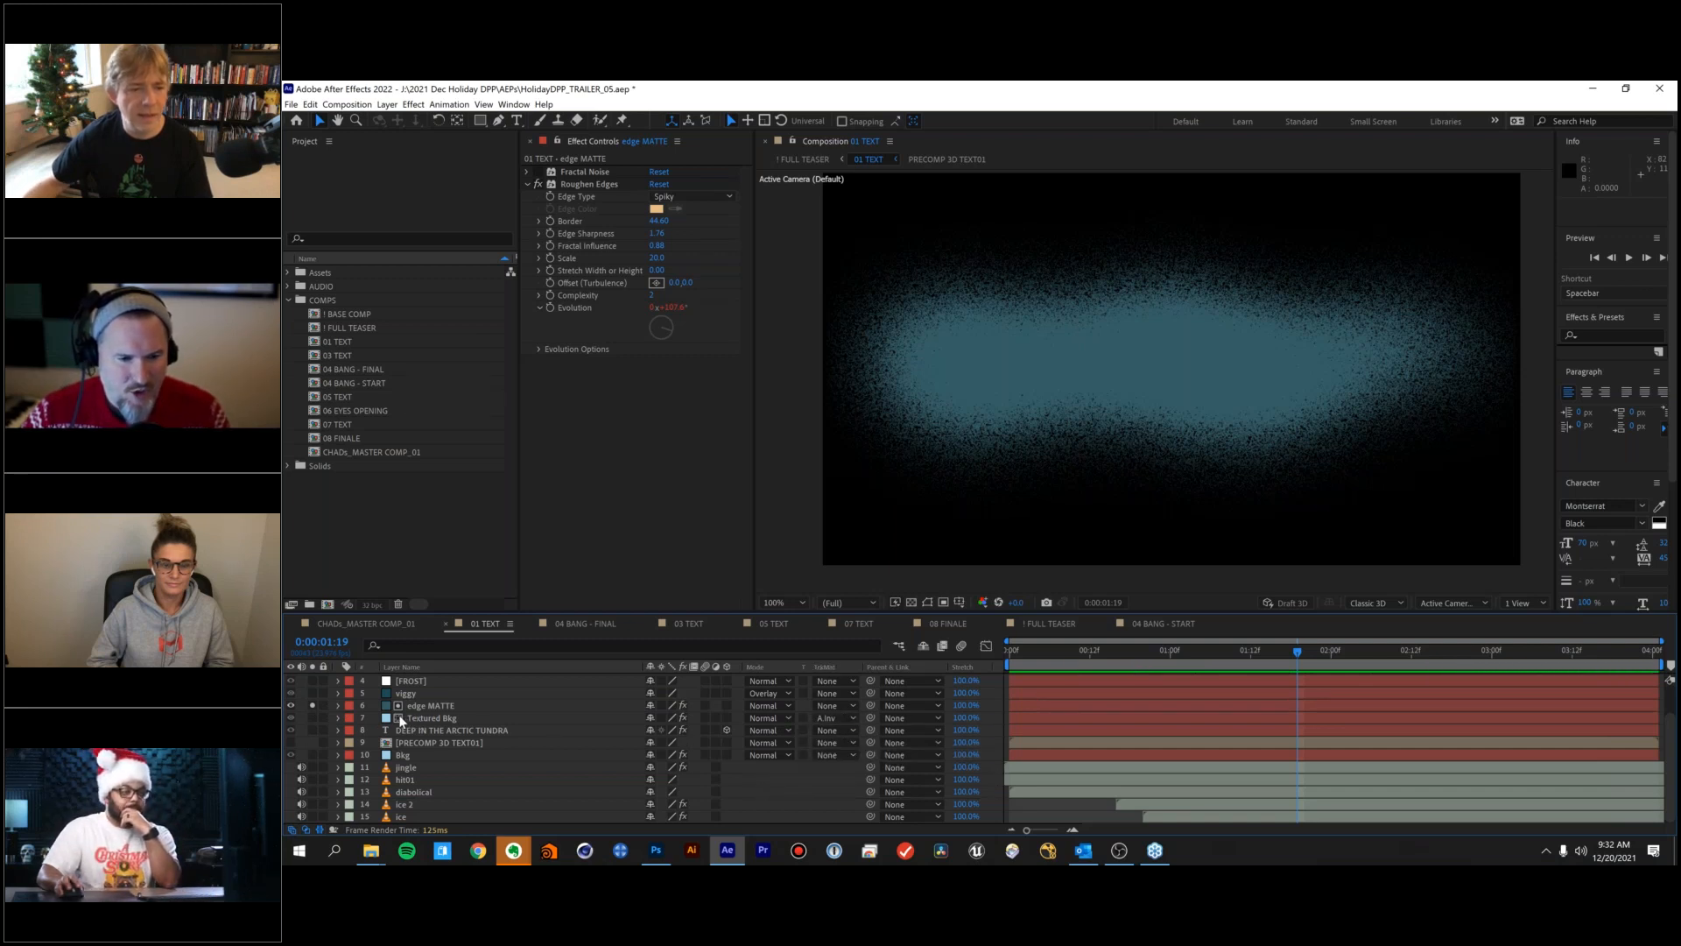
Solo Textured Bkg instead of edge MATTE and preview the matted frost from the first frame to 0:00:01:17.
click(313, 704)
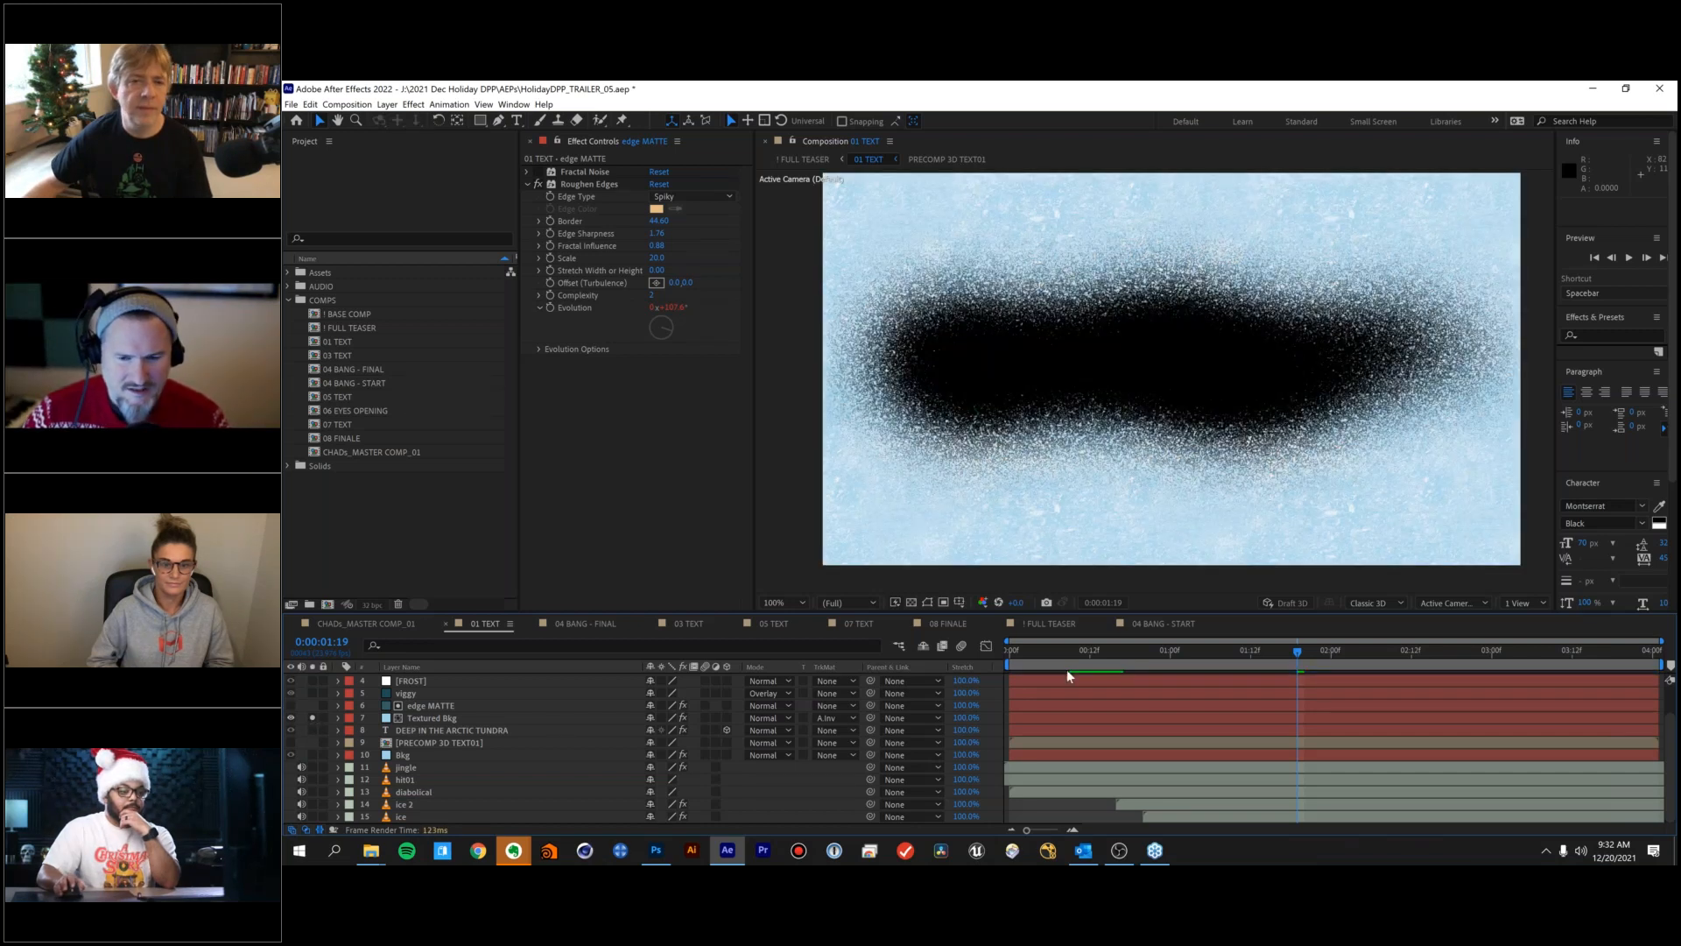
key(Home)
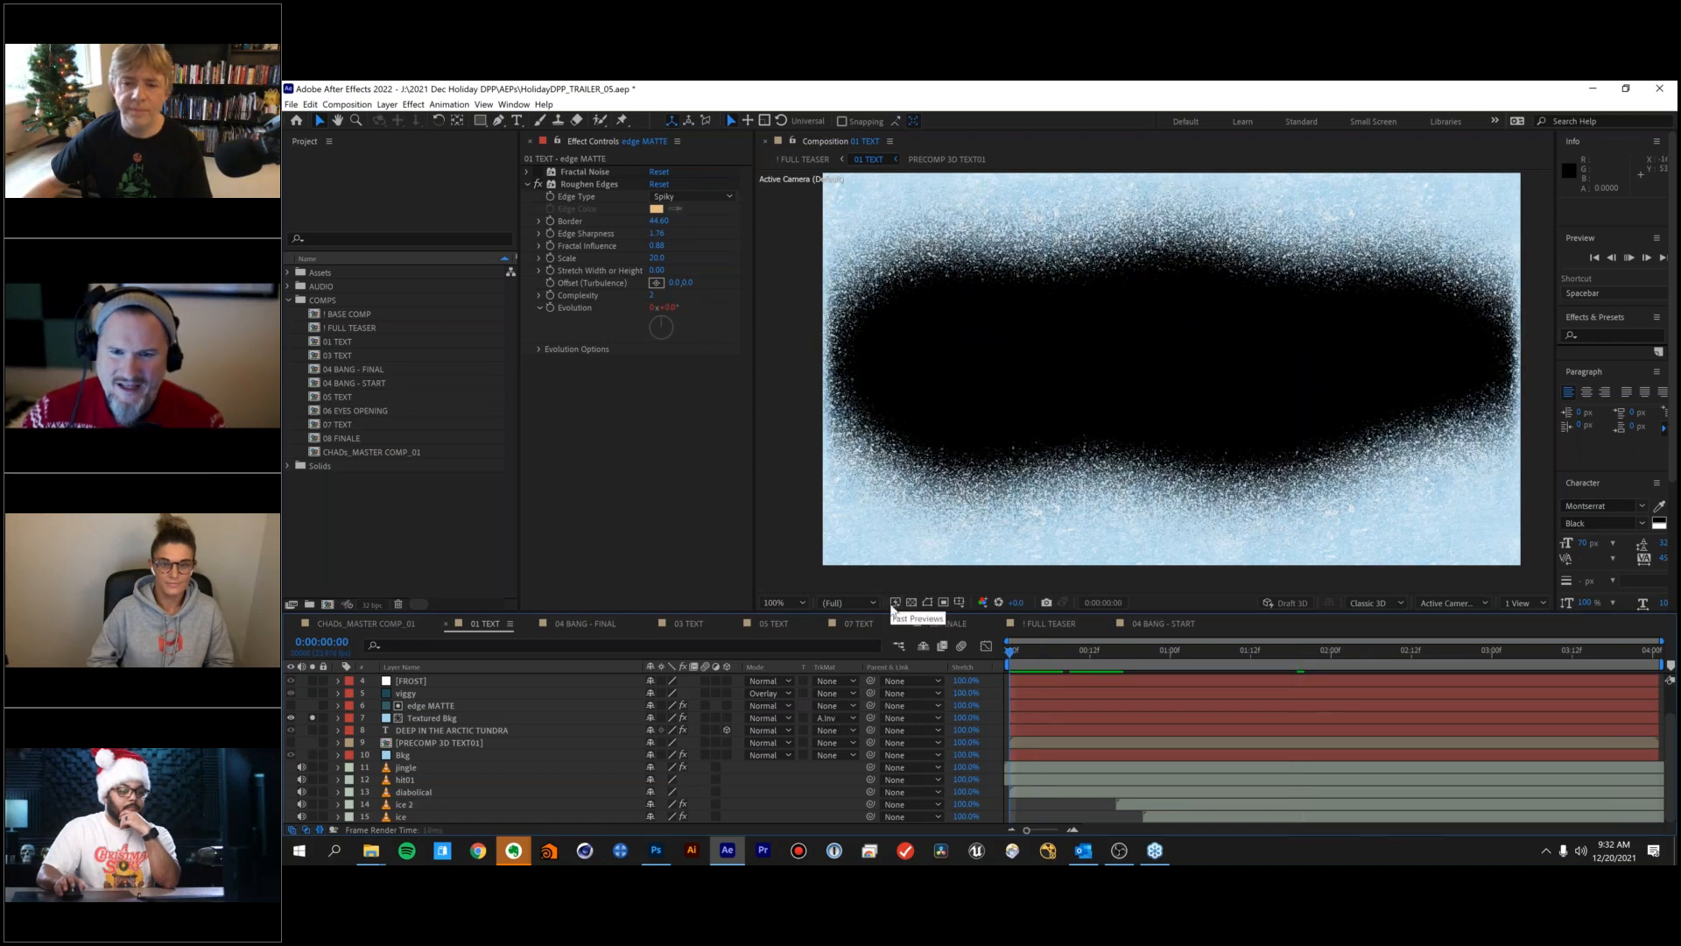
key(space)
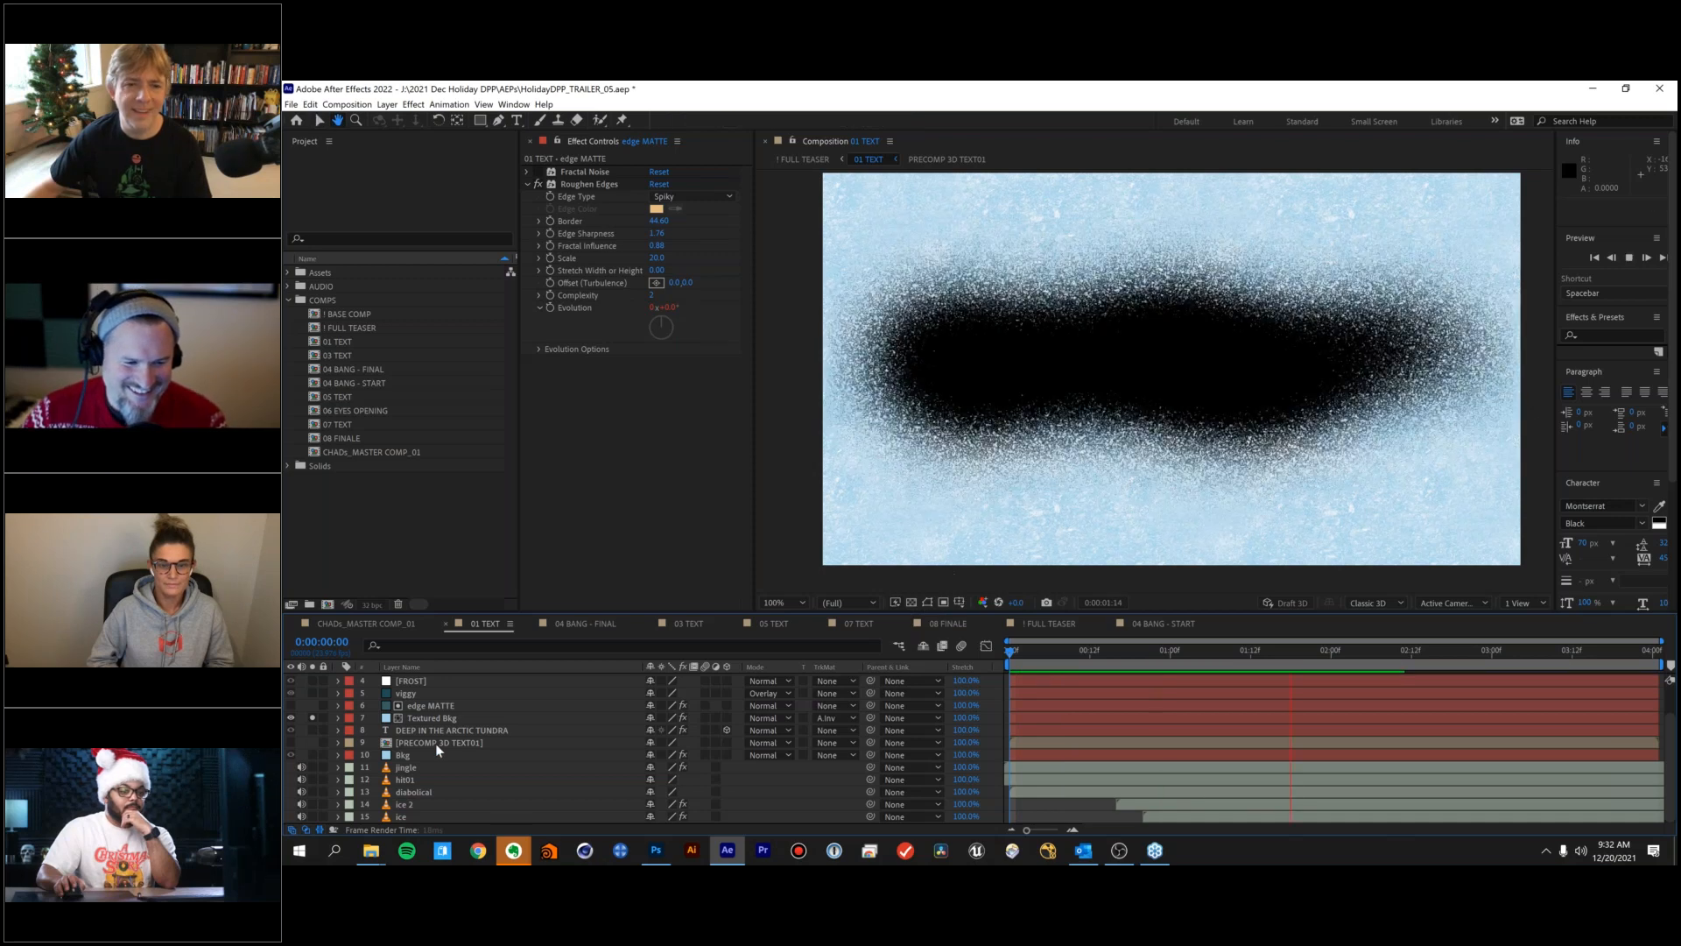
key(space)
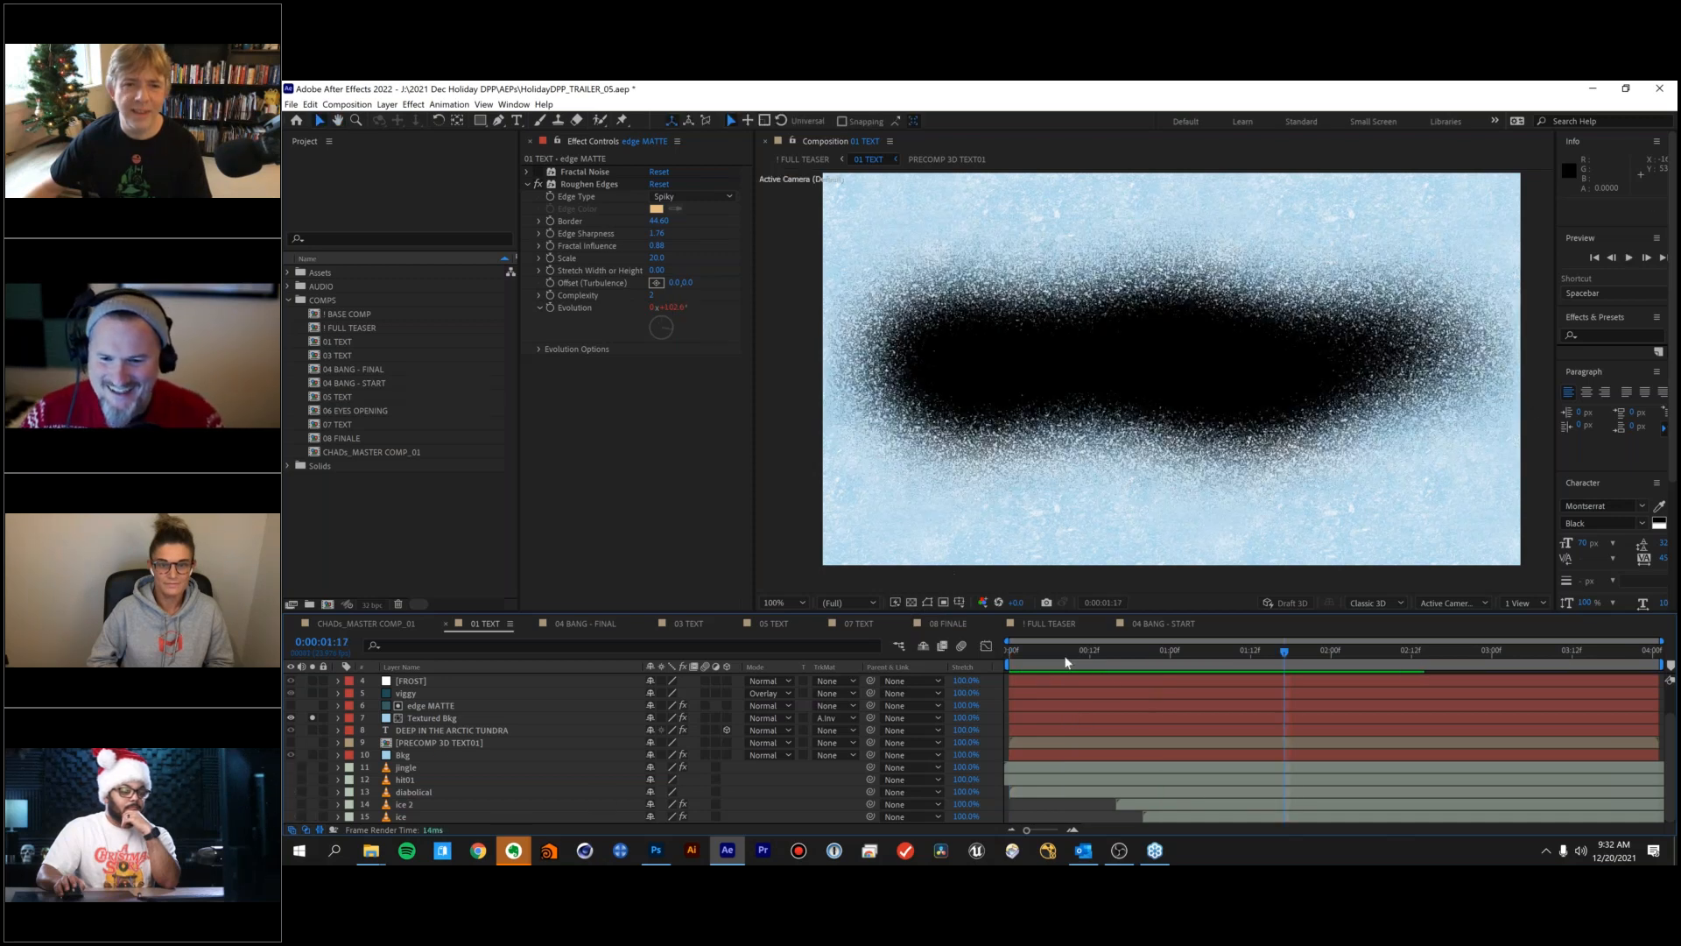
Preview the matted frost of the soloed Textured Bkg and scrub through it from the first frame.
click(1024, 664)
key(space)
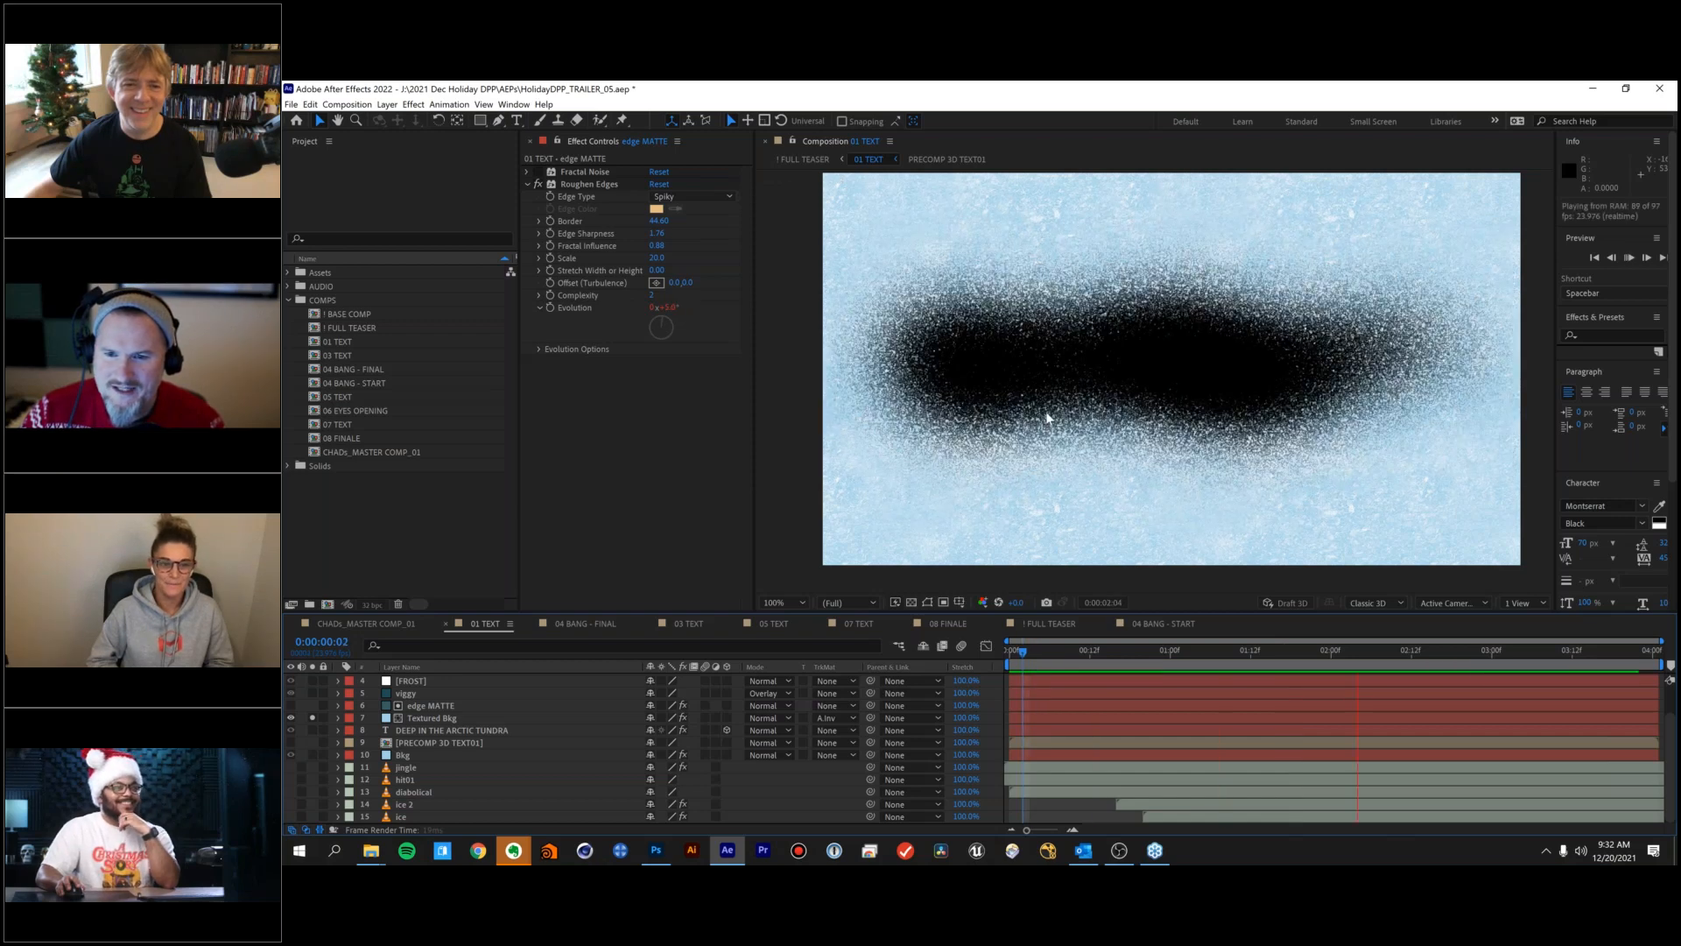
key(space)
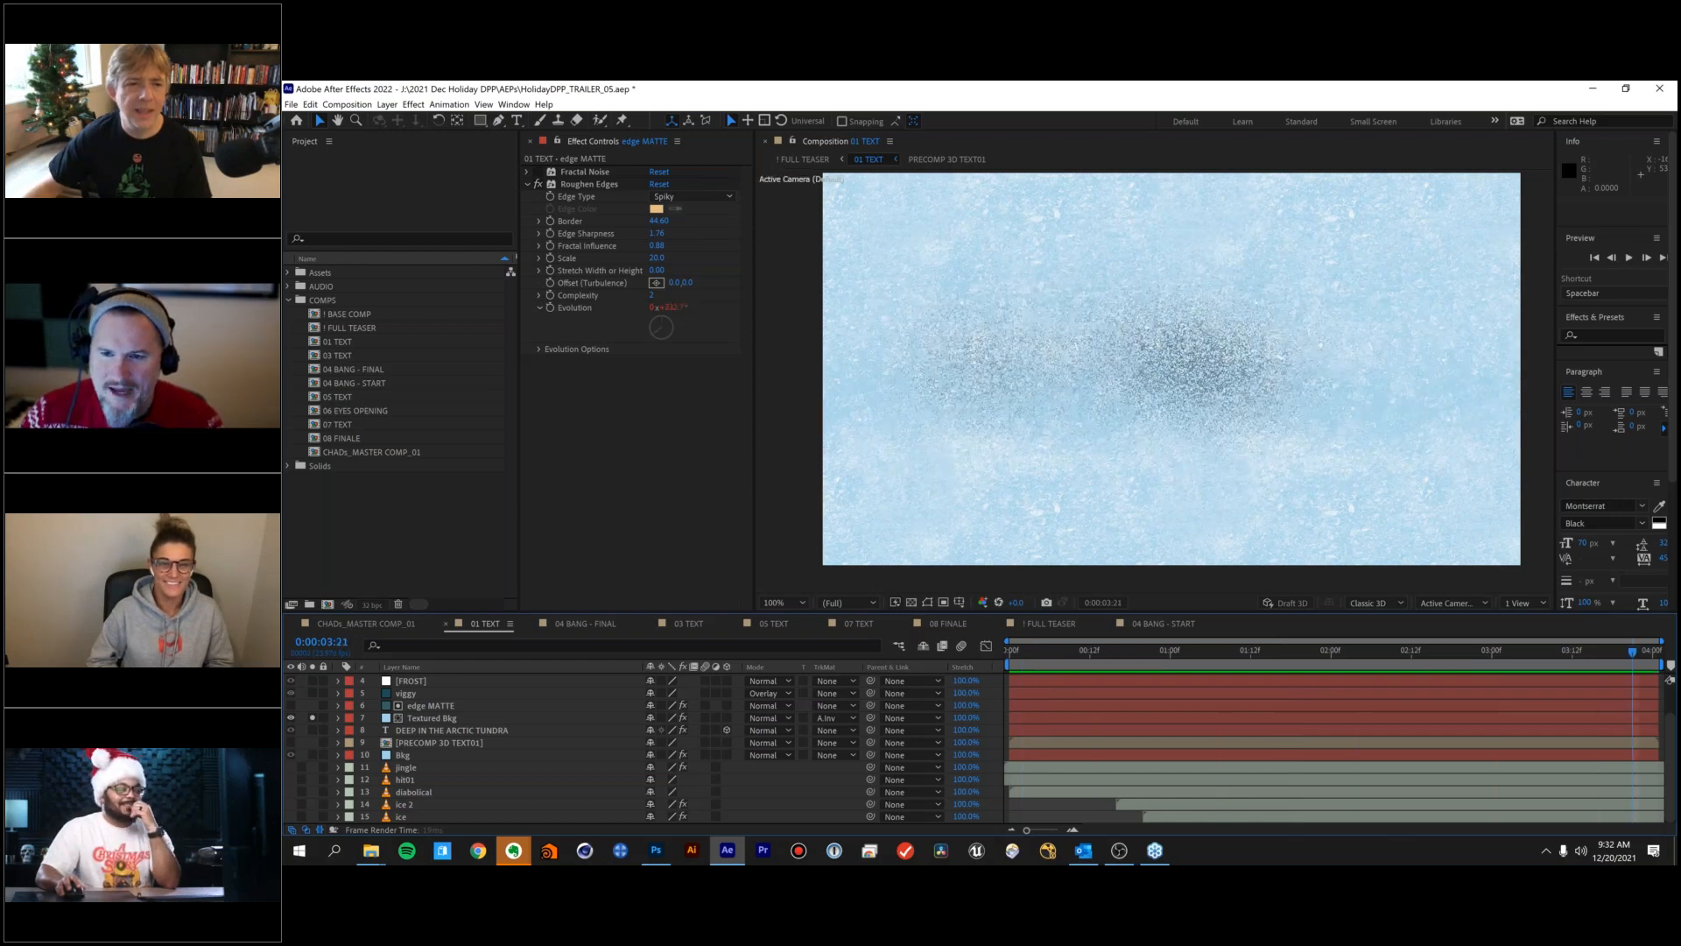
click(1048, 649)
click(1157, 648)
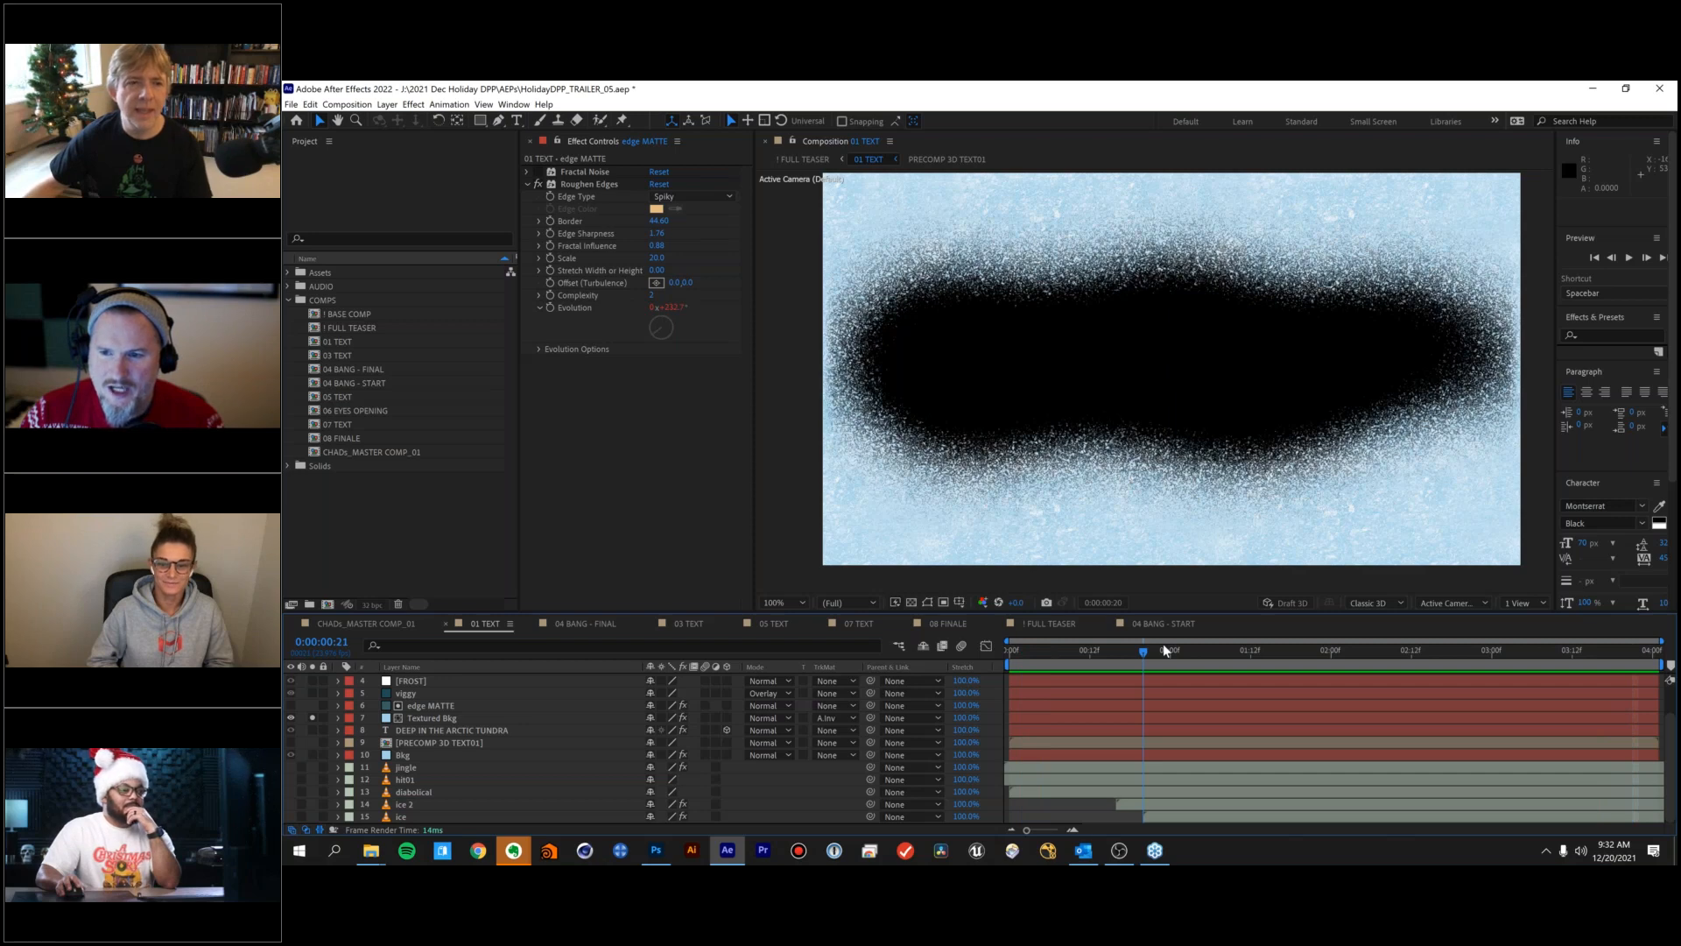
click(1278, 648)
click(1372, 648)
click(1498, 648)
click(1090, 634)
click(1026, 648)
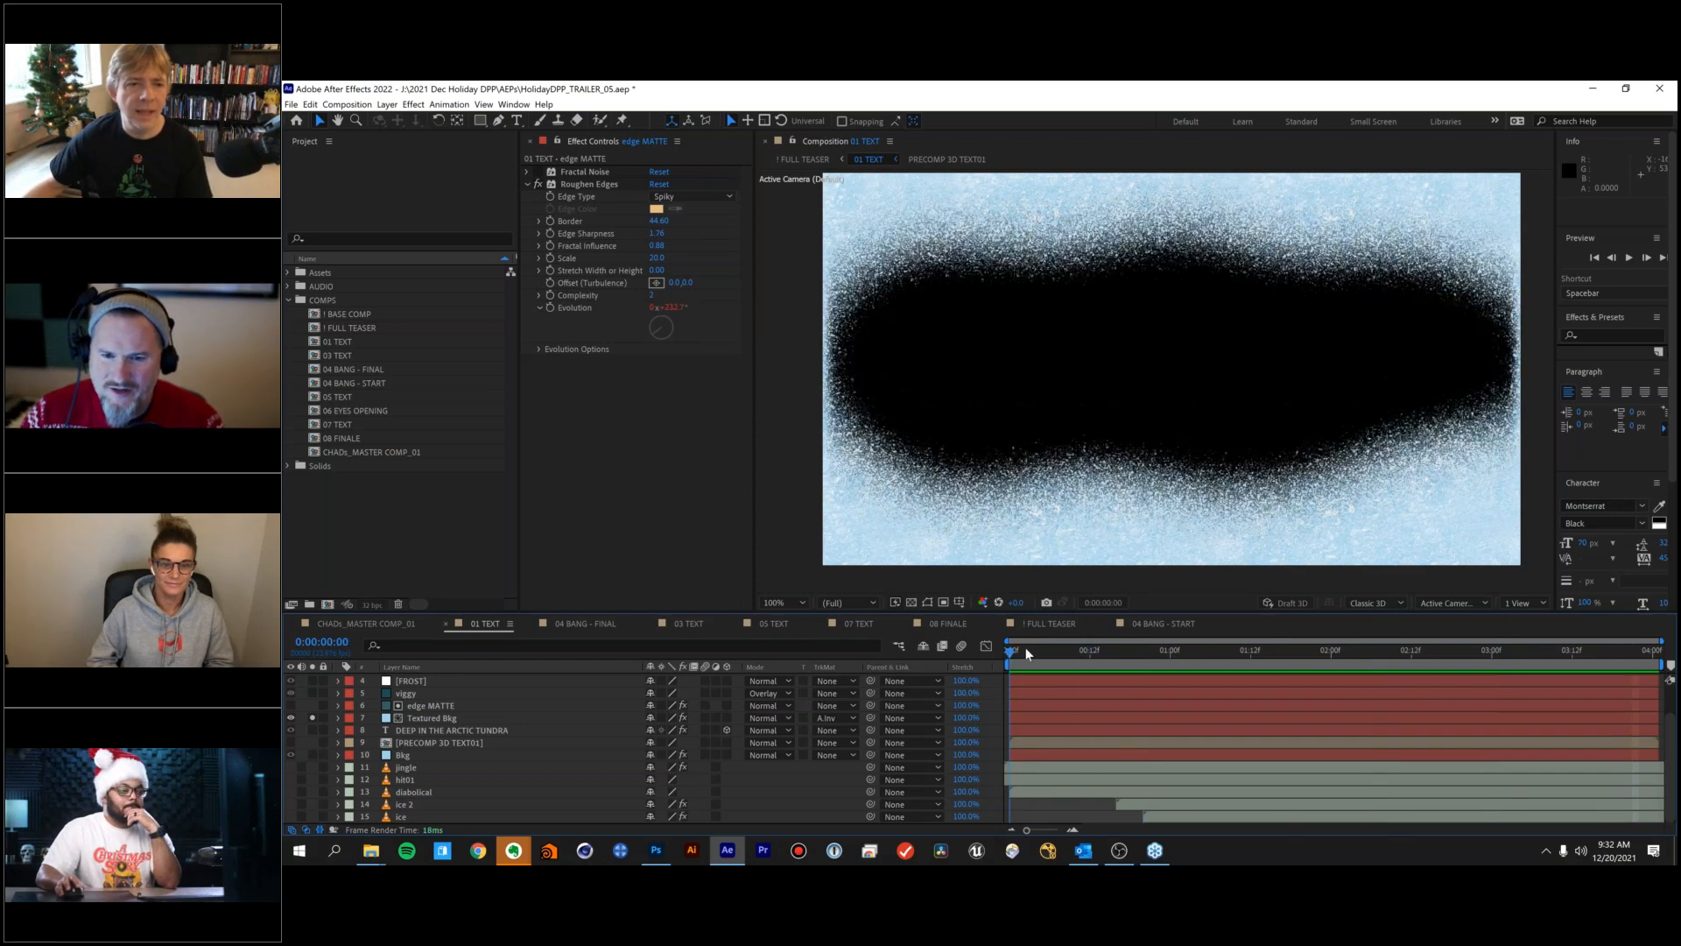
Examine the grainy frost edges of the matted Textured Bkg close up at 0:00:00:19.
click(1136, 648)
scroll(966, 443, up, 2)
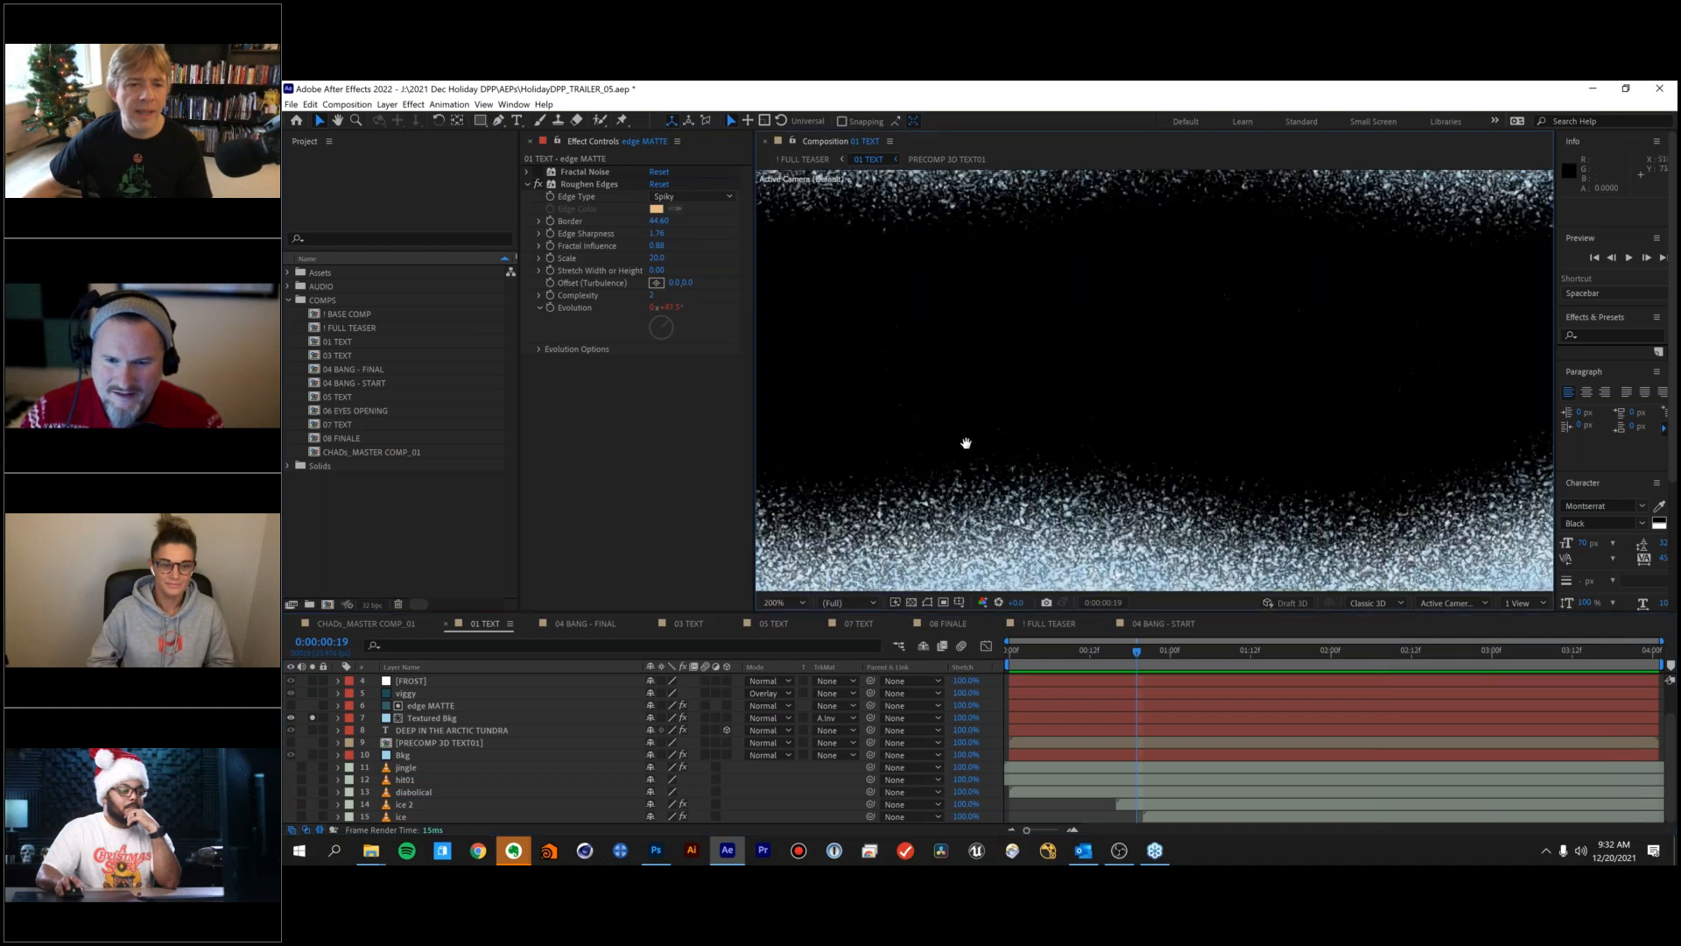
drag(966, 443, 1175, 334)
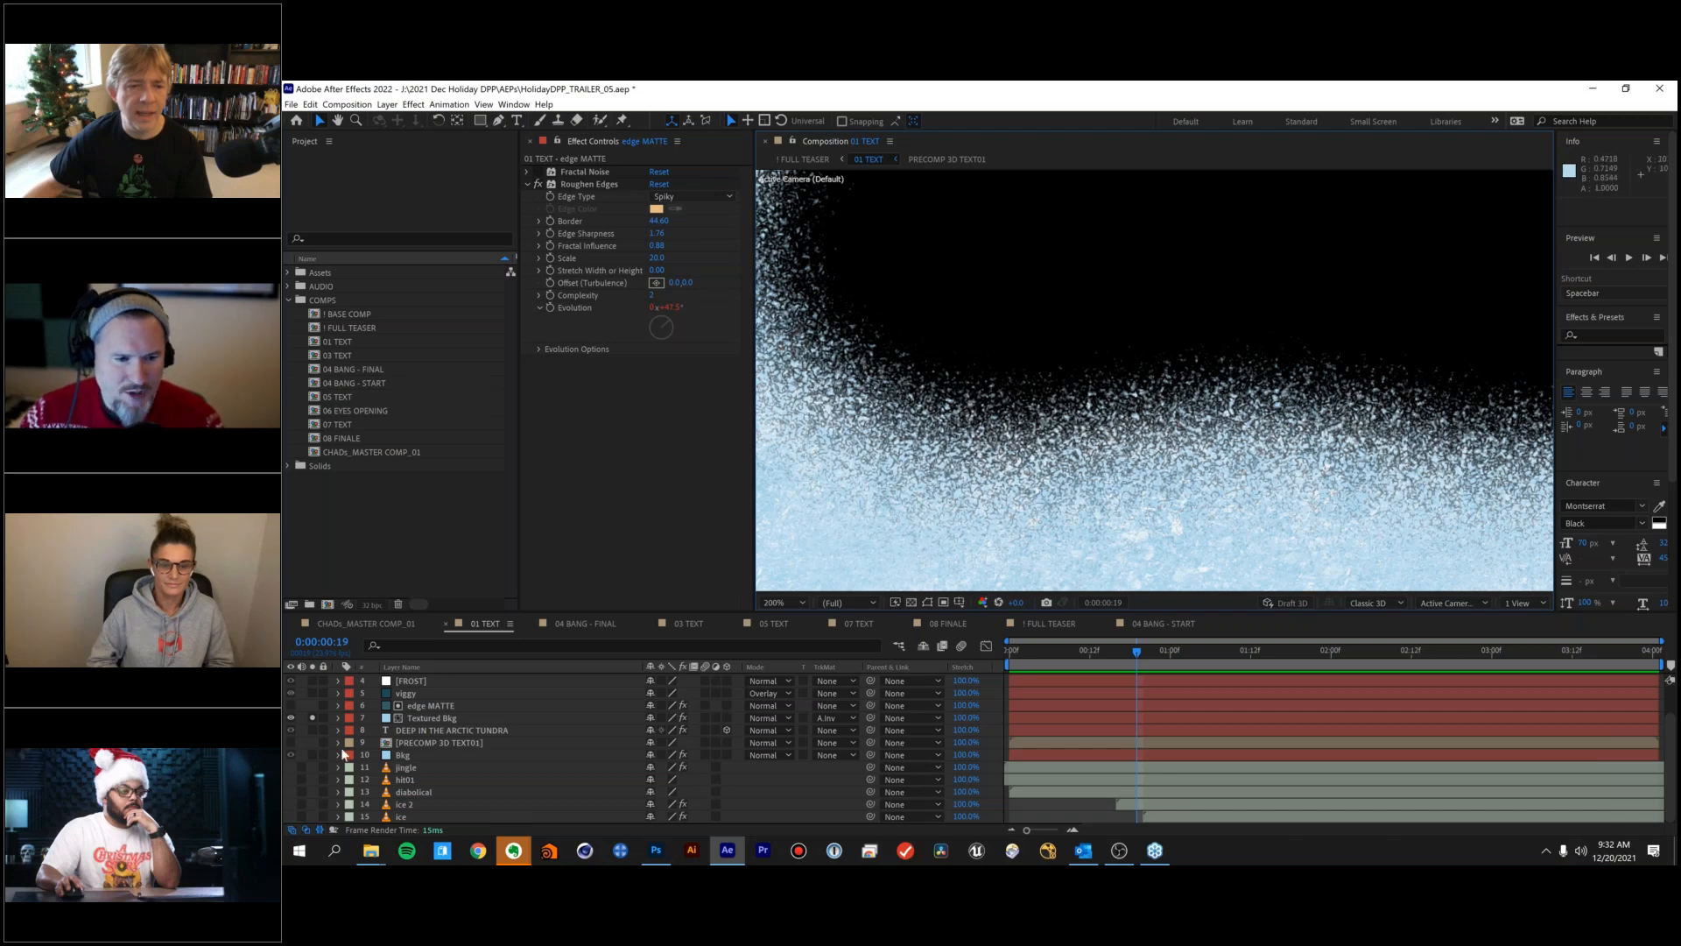
scroll(1197, 454, down, 2)
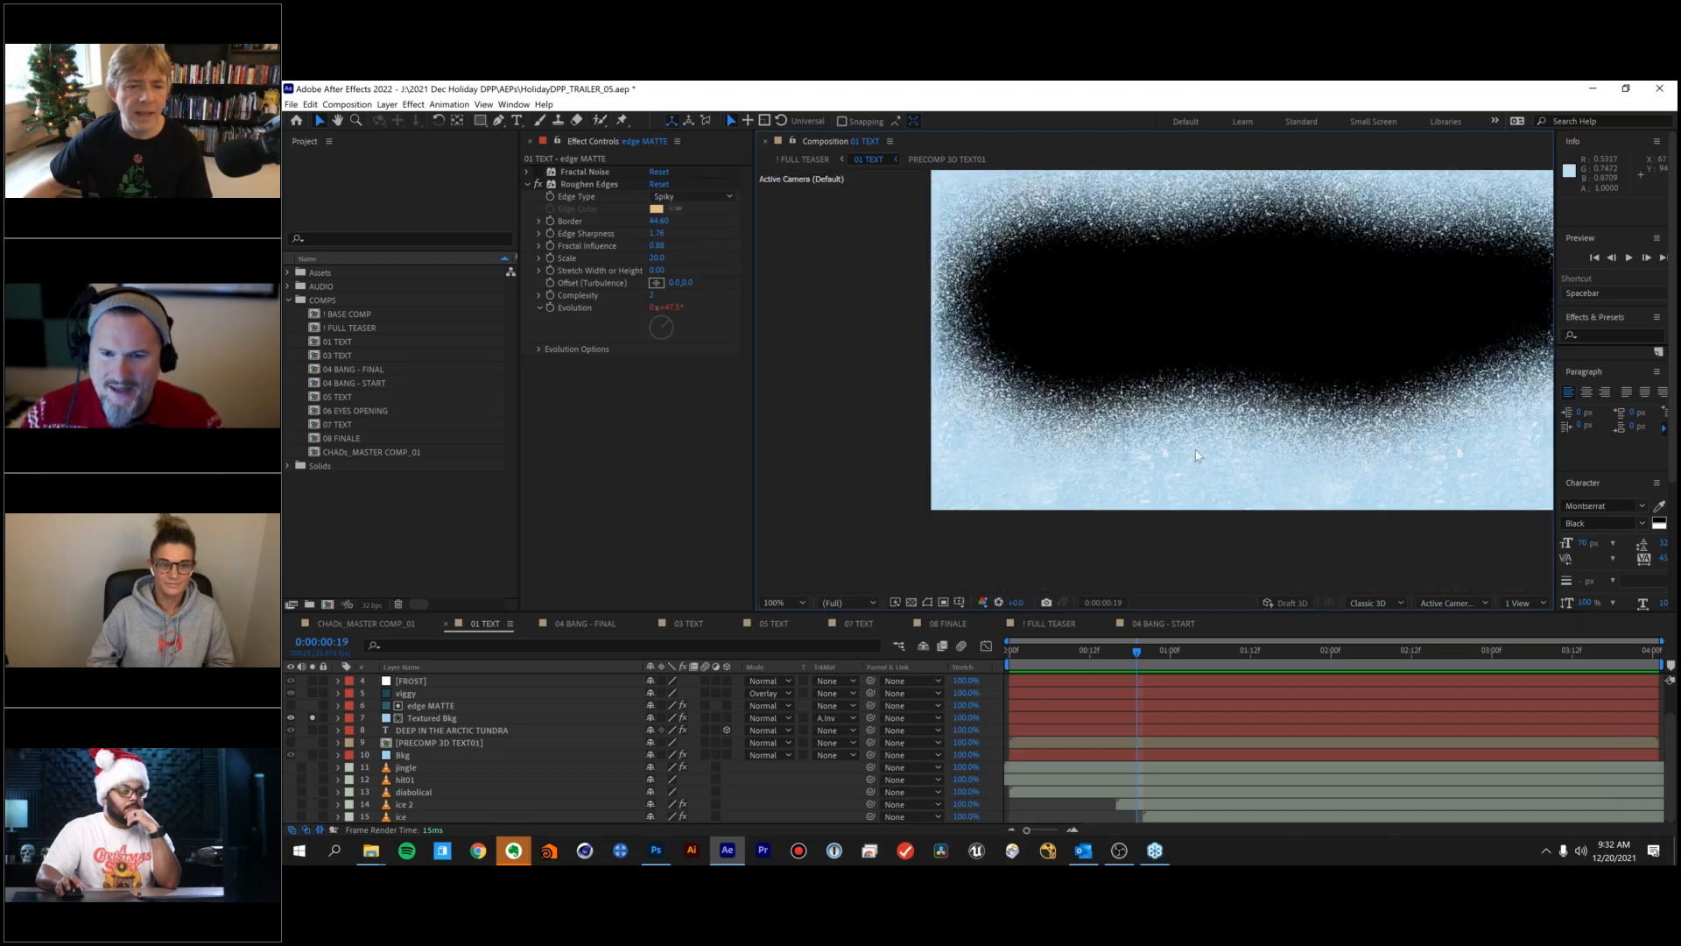
drag(1130, 468, 986, 476)
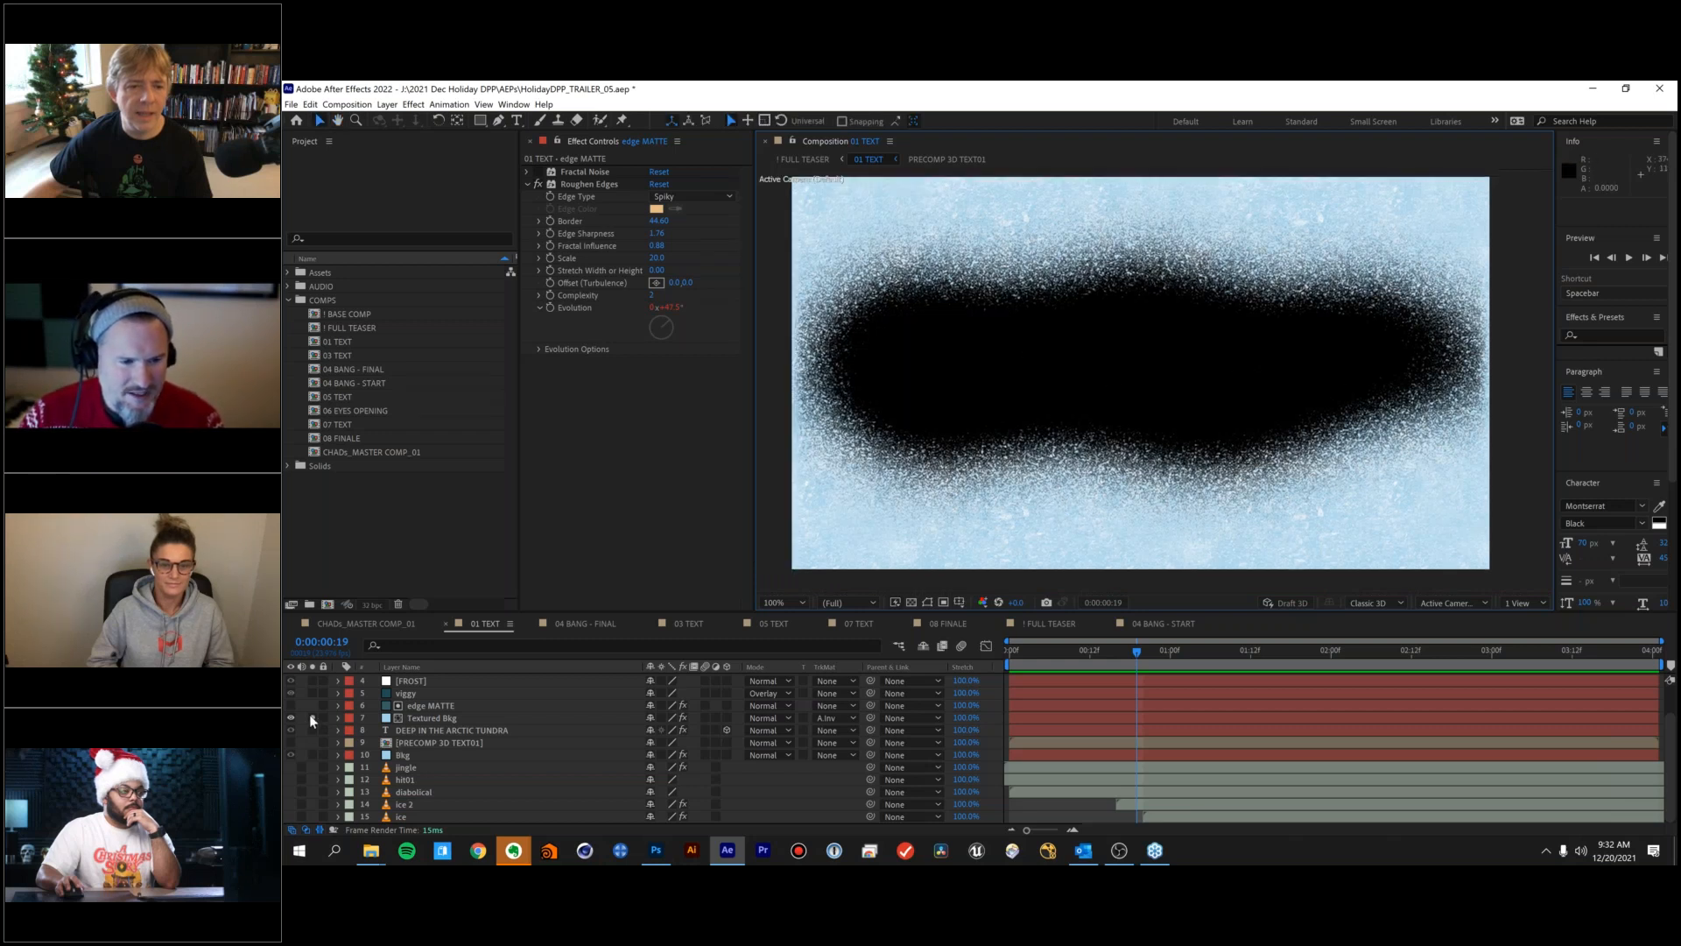
Solo viggy and FROST together with Textured Bkg to view their combined look, and select FROST.
click(311, 692)
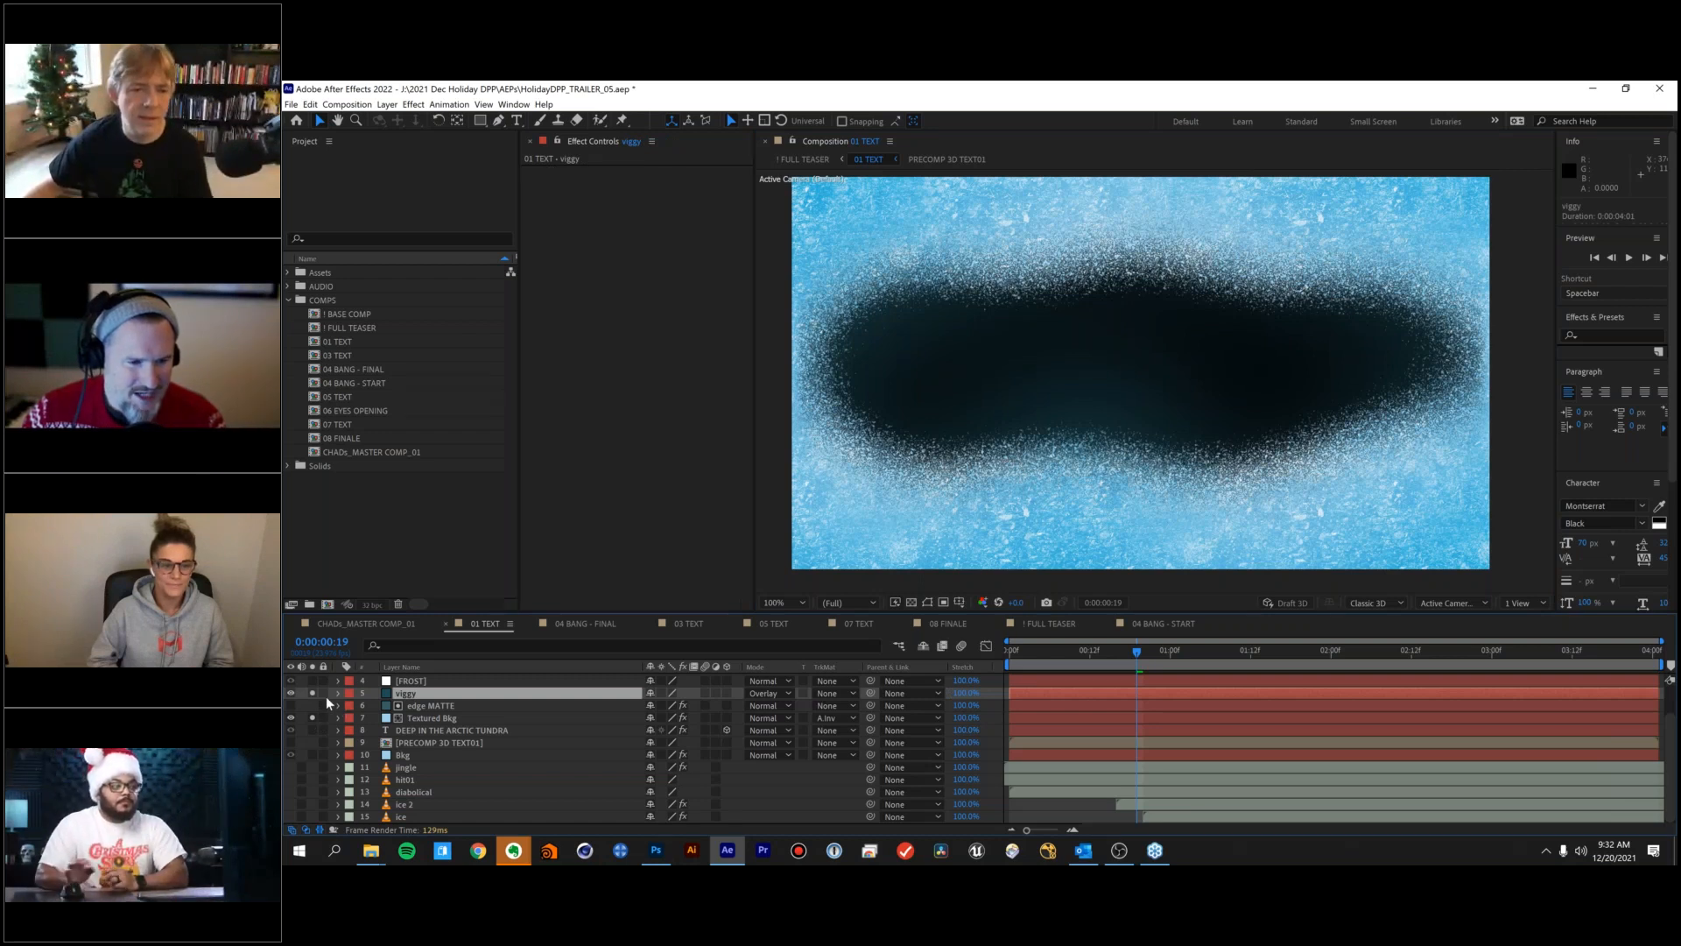
scroll(322, 705, up, 2)
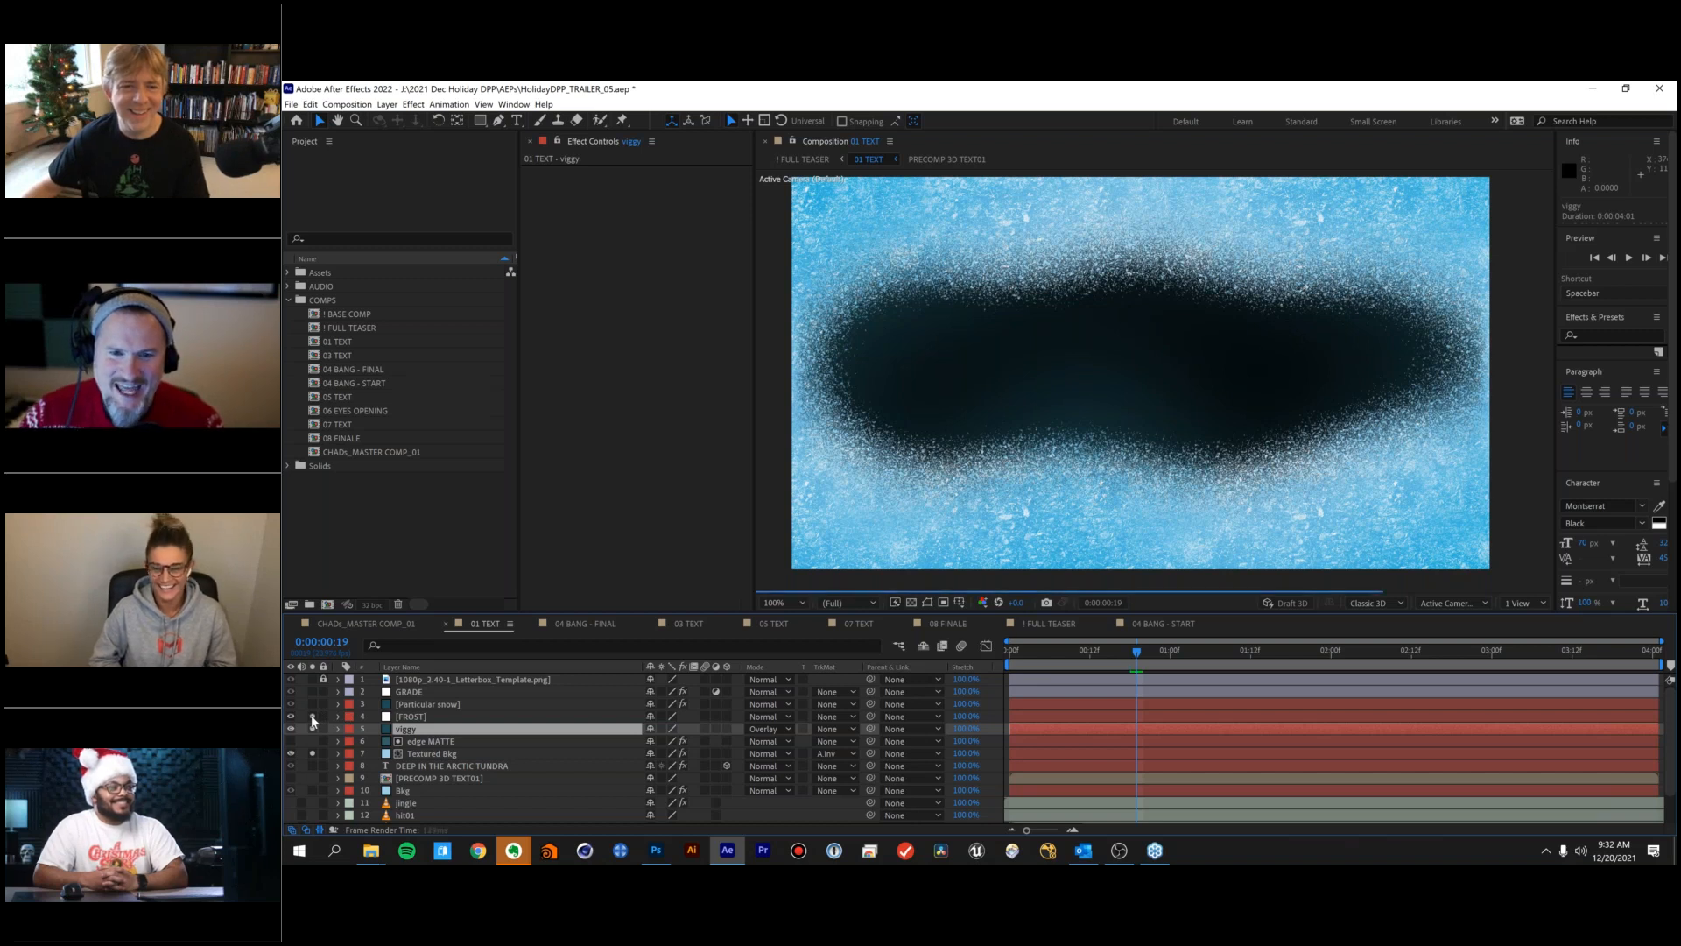
drag(312, 716, 312, 728)
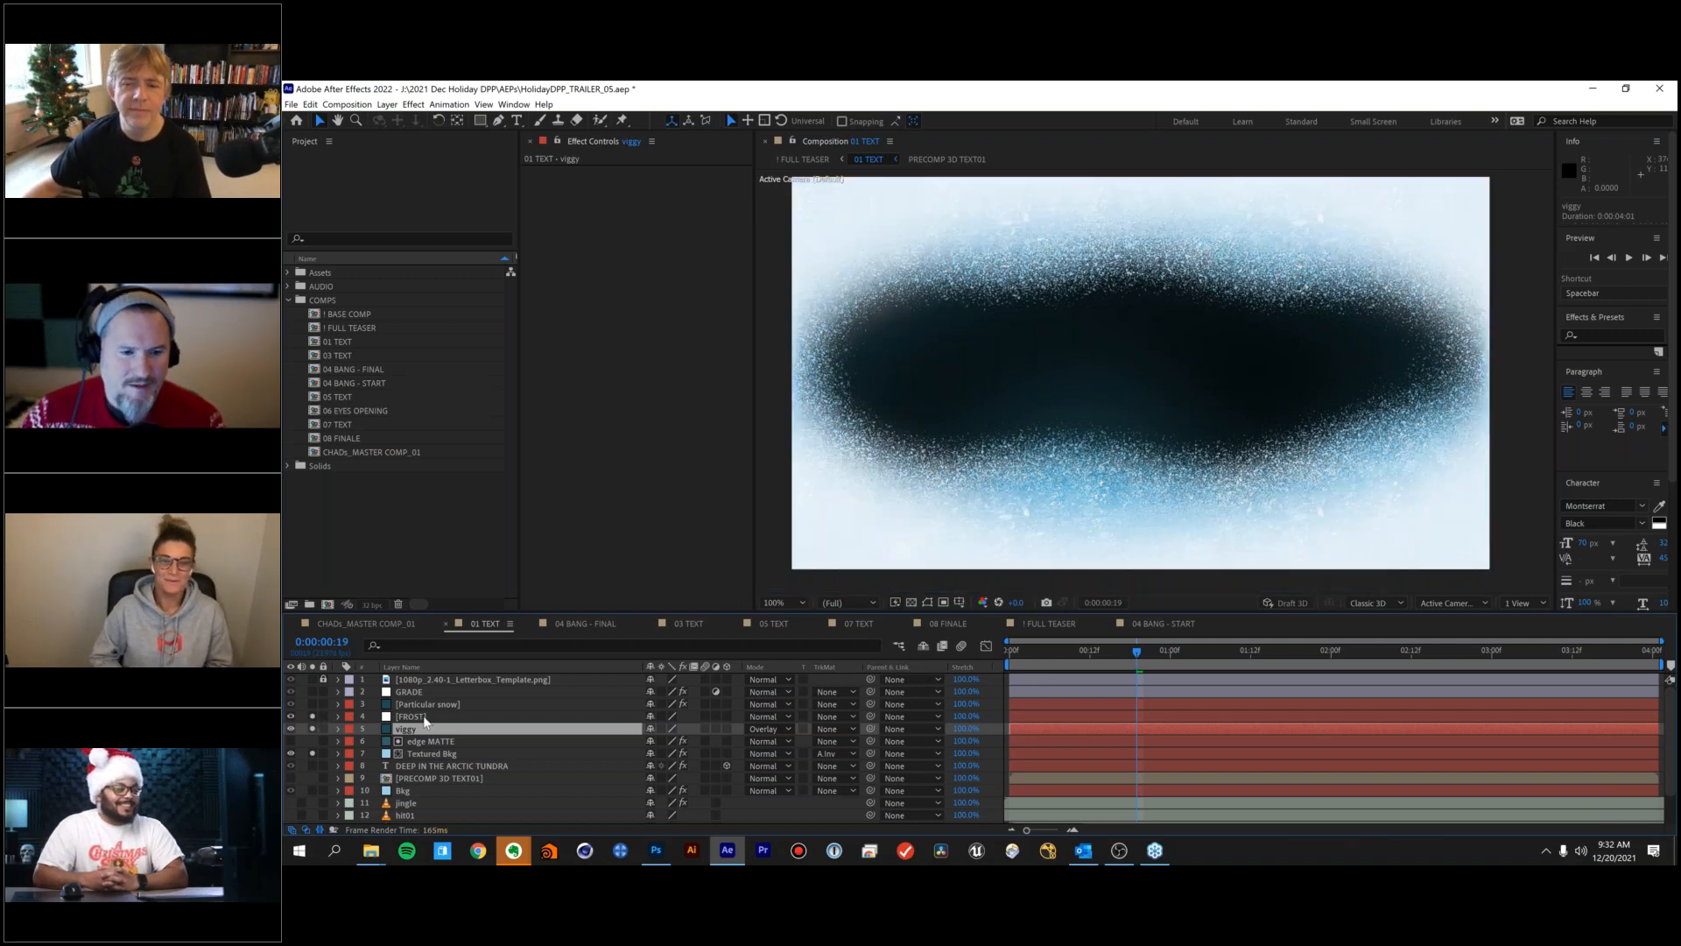
click(418, 716)
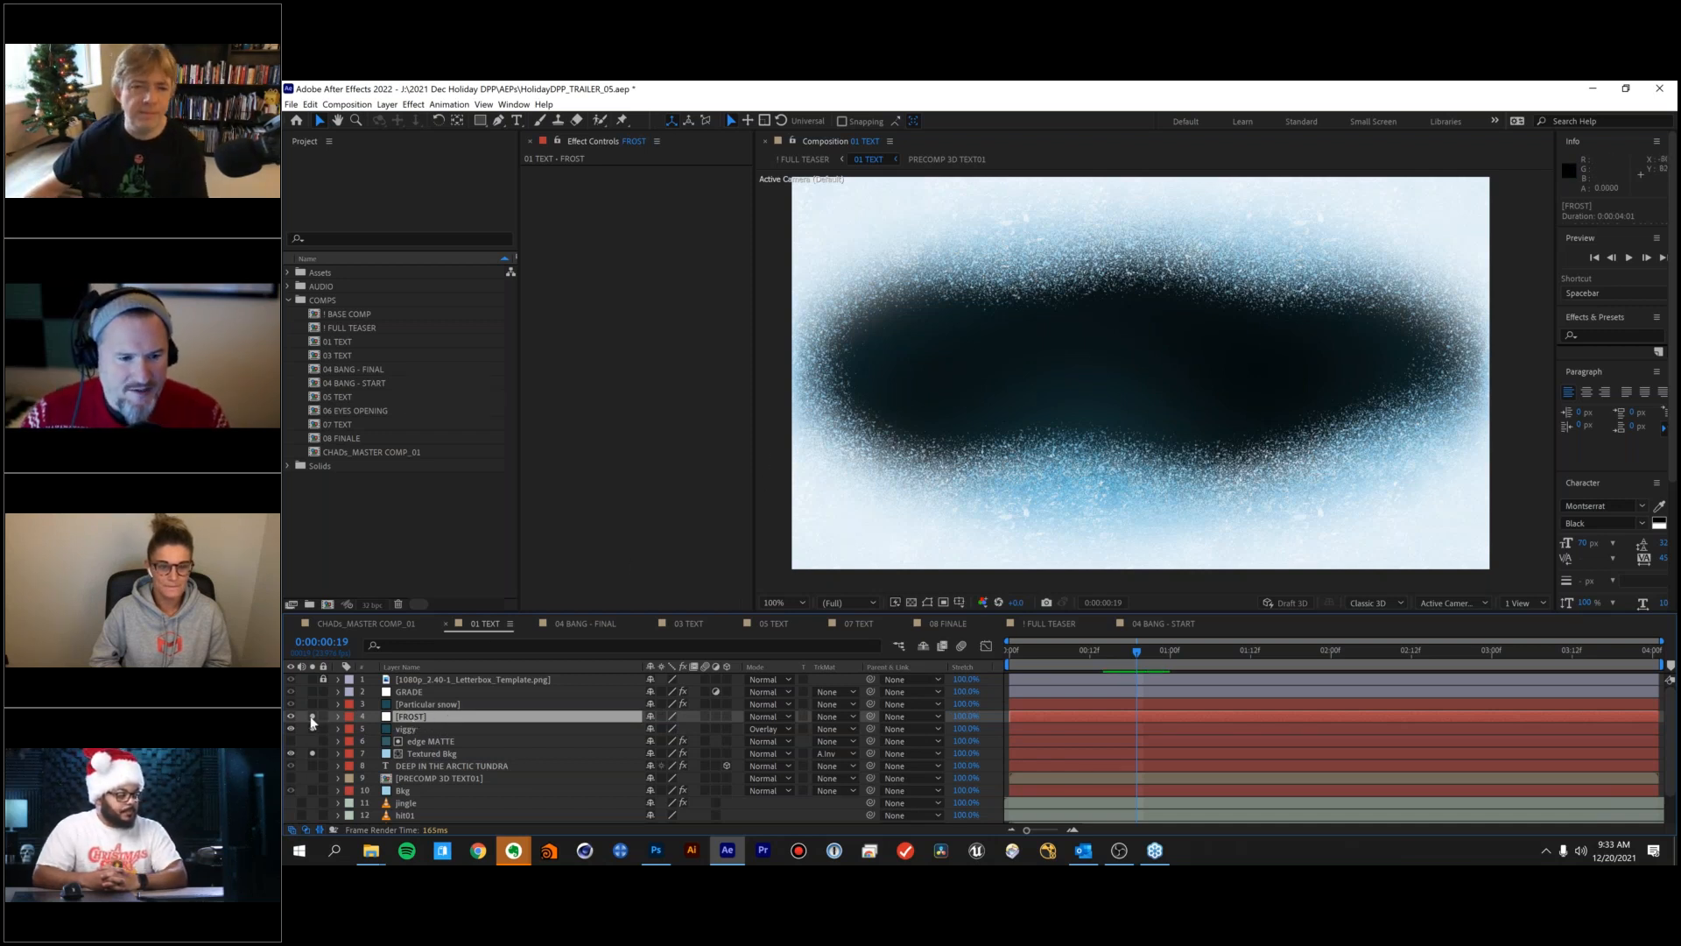
Clear the layer solos and toggle FROST's visibility off and on to compare the full title with and without it.
click(314, 753)
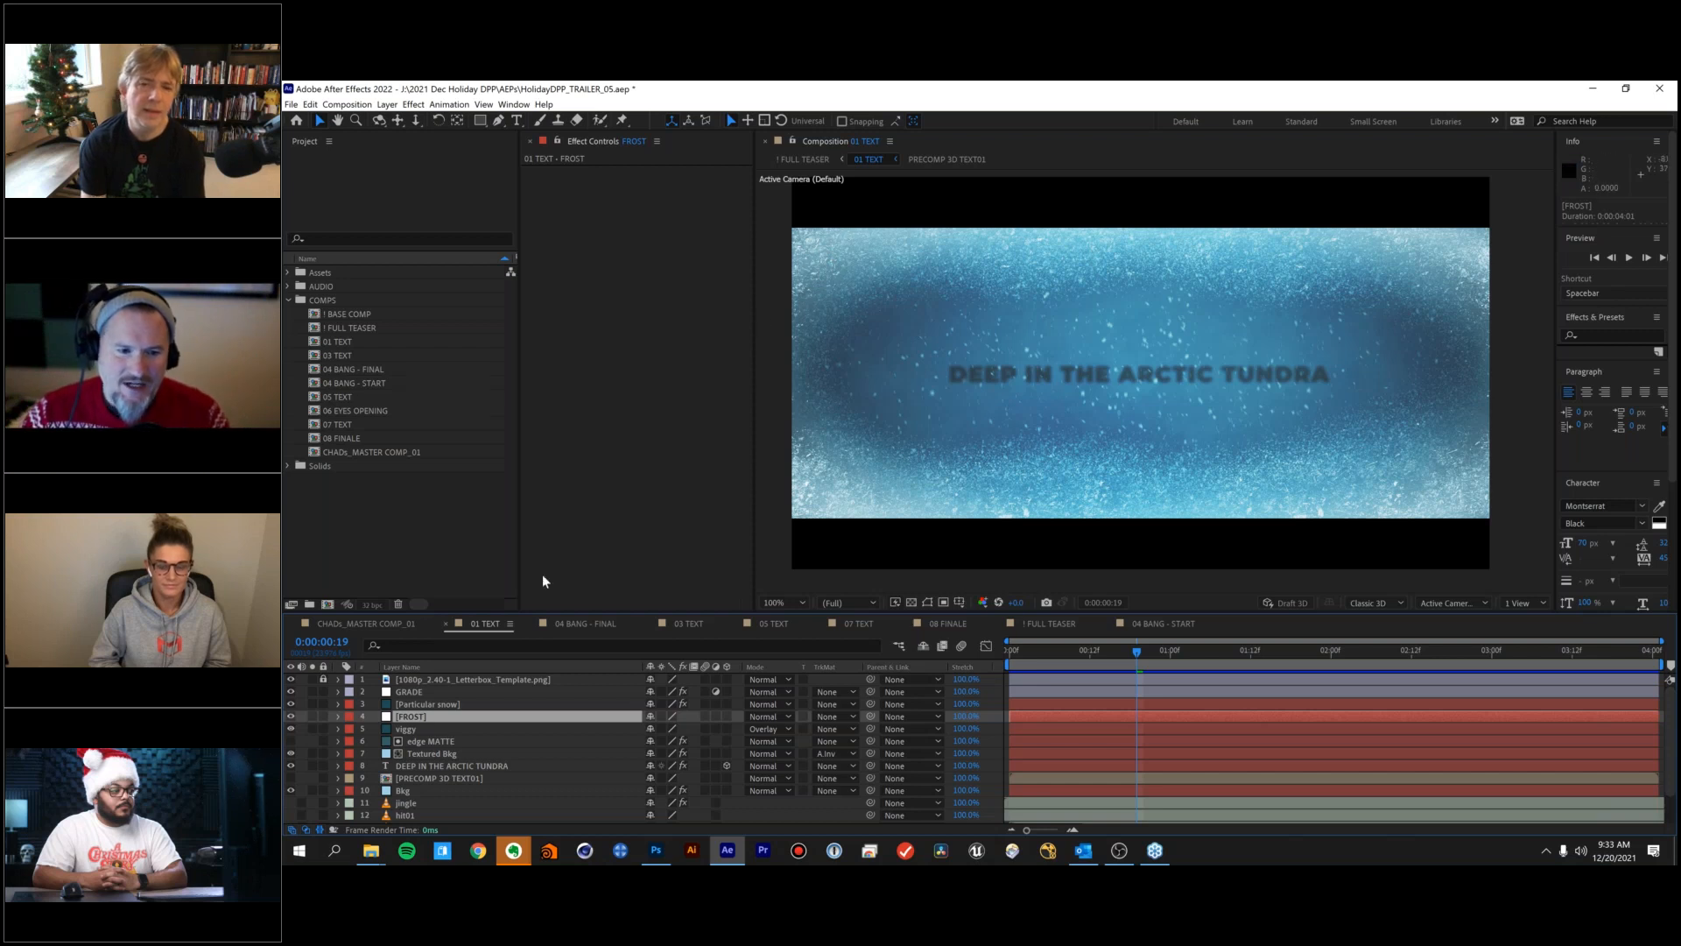
click(291, 716)
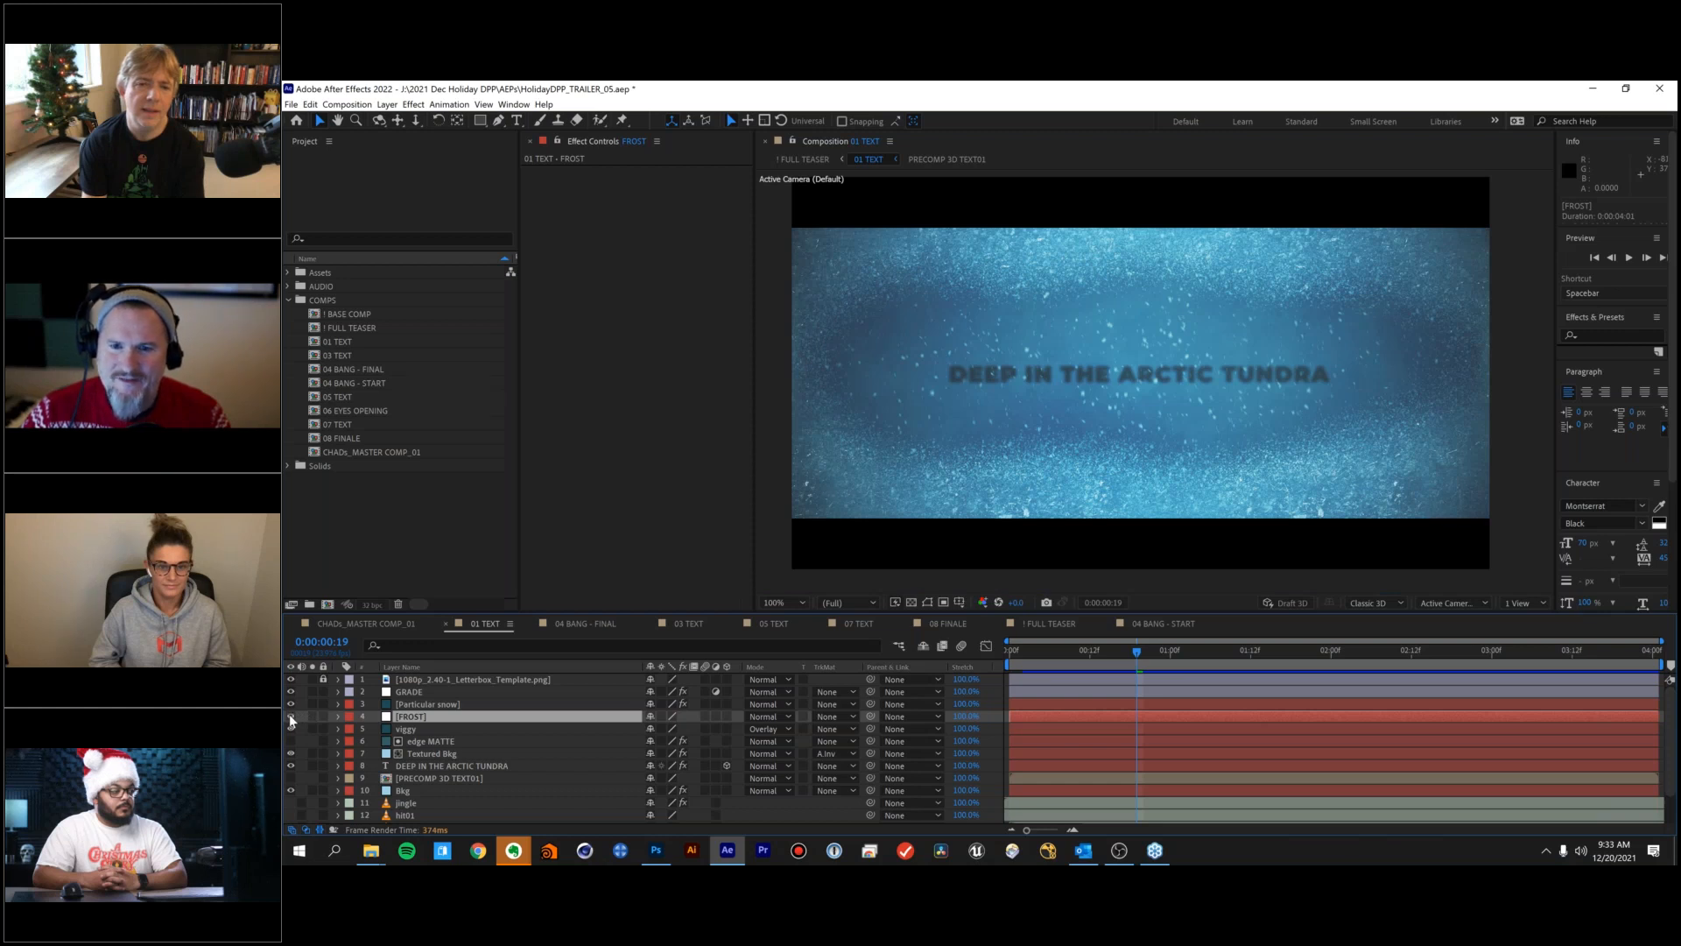
click(290, 715)
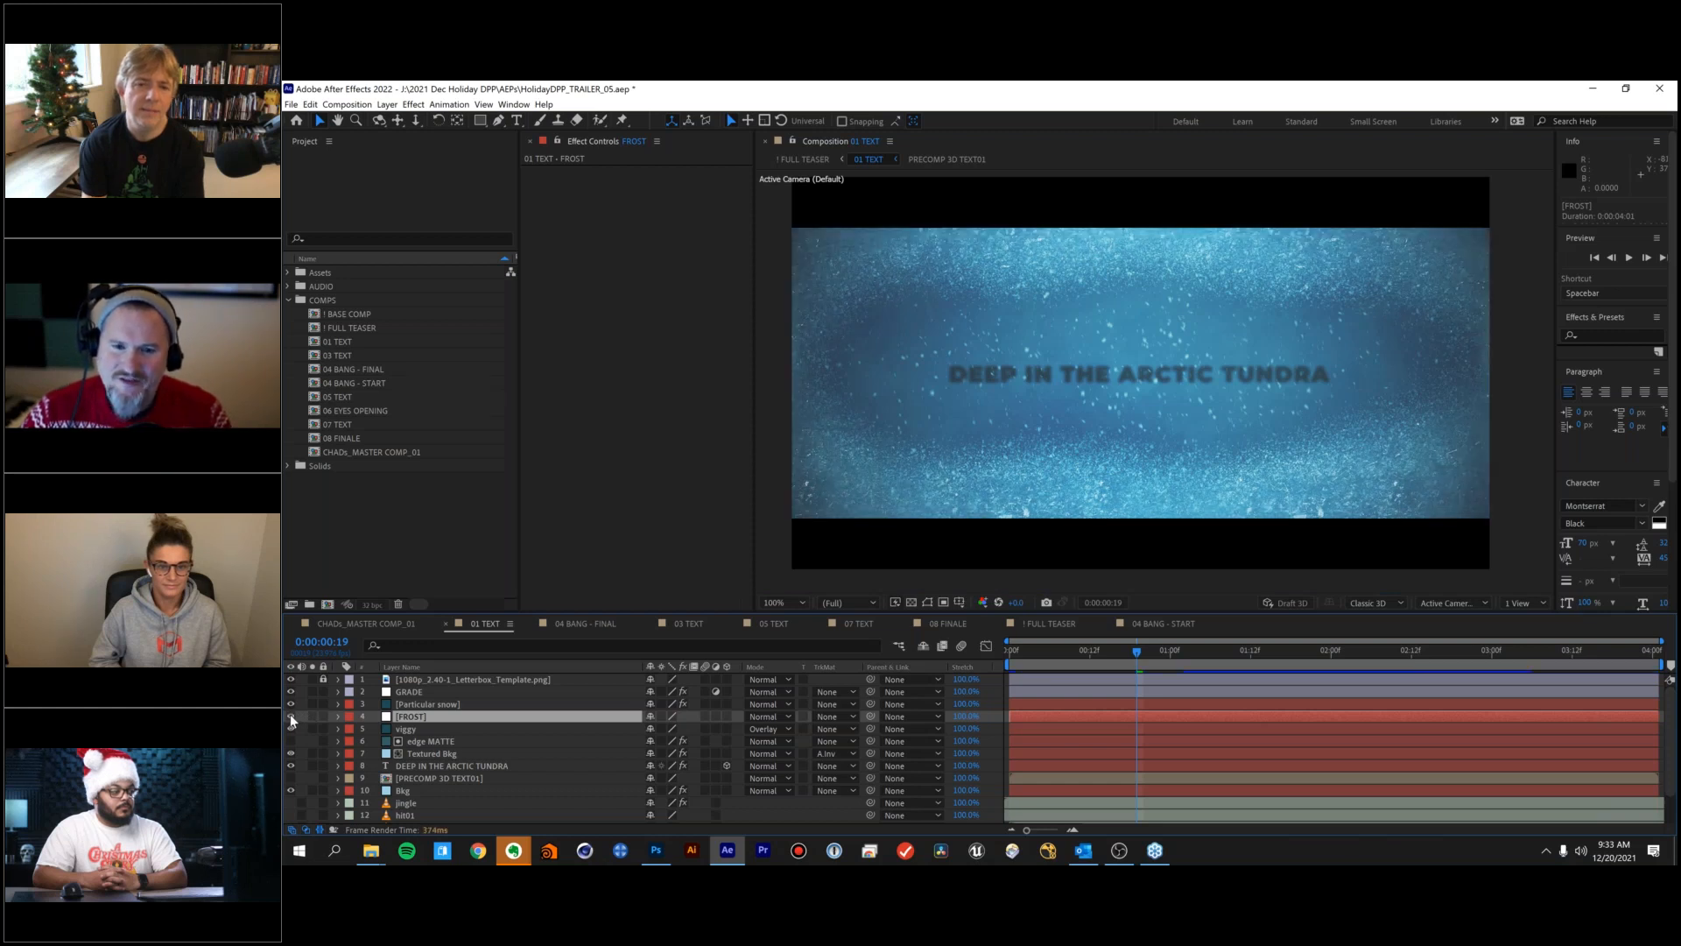
click(291, 715)
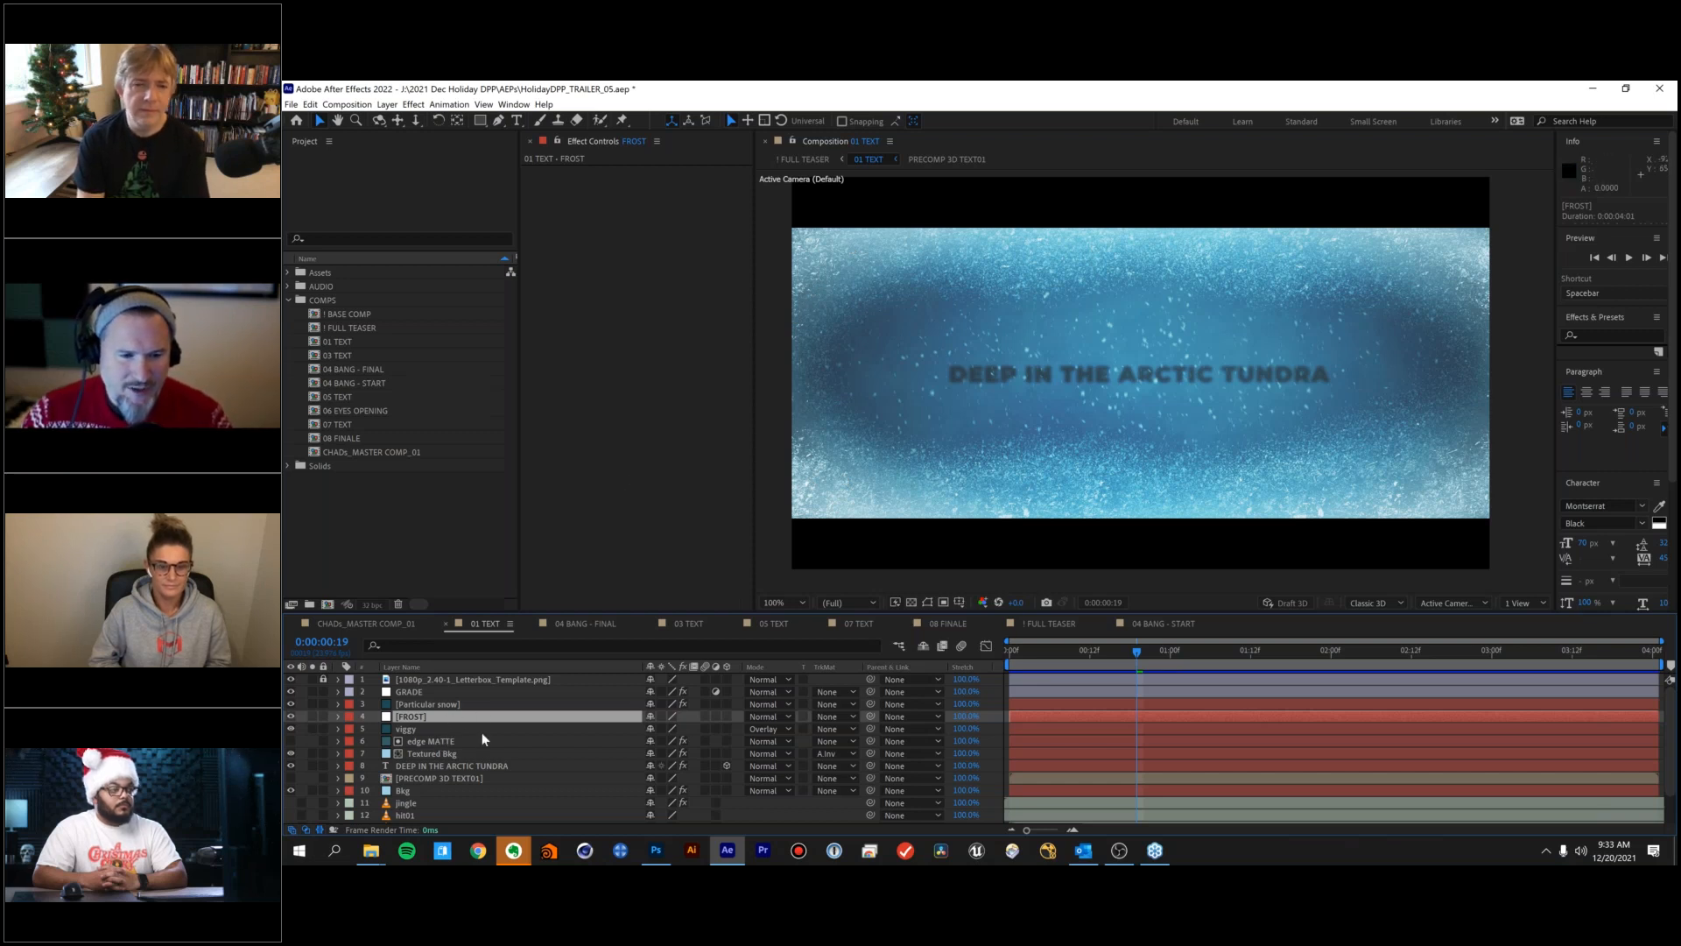
Scrub the full 01 TEXT title forward to 0:00:02:15 and back to 0:00:01:15.
click(1075, 655)
drag(1063, 653, 1431, 648)
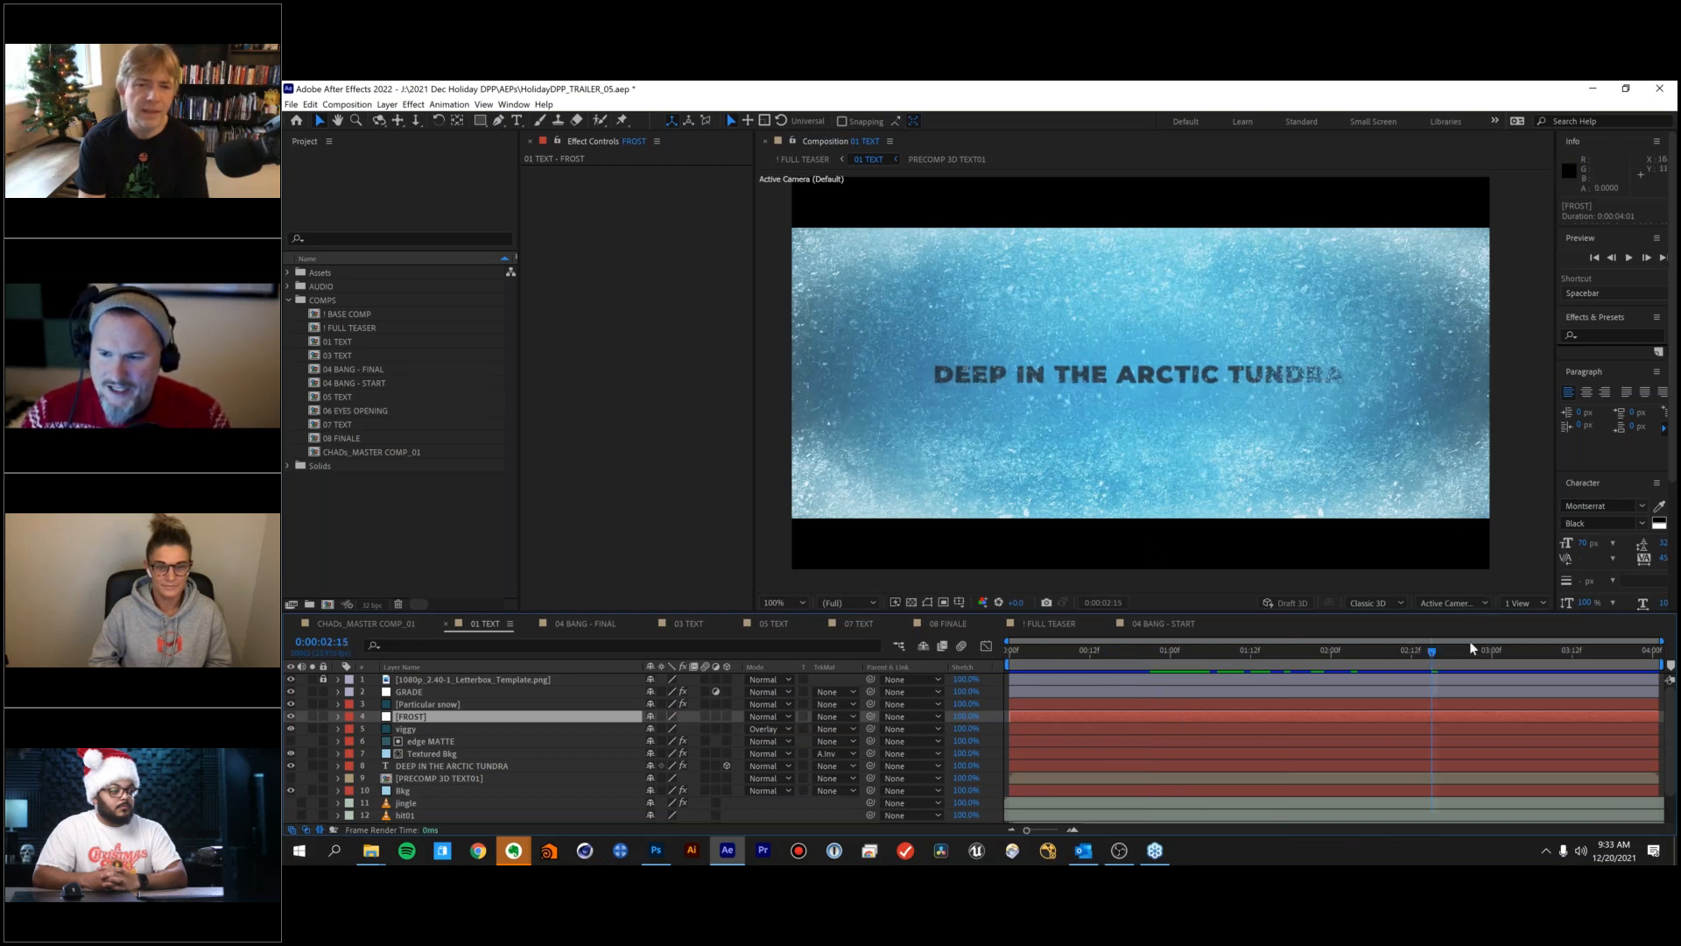
drag(1466, 653, 1271, 648)
Select and solo the Particular snow layer and preview its falling snow.
click(514, 705)
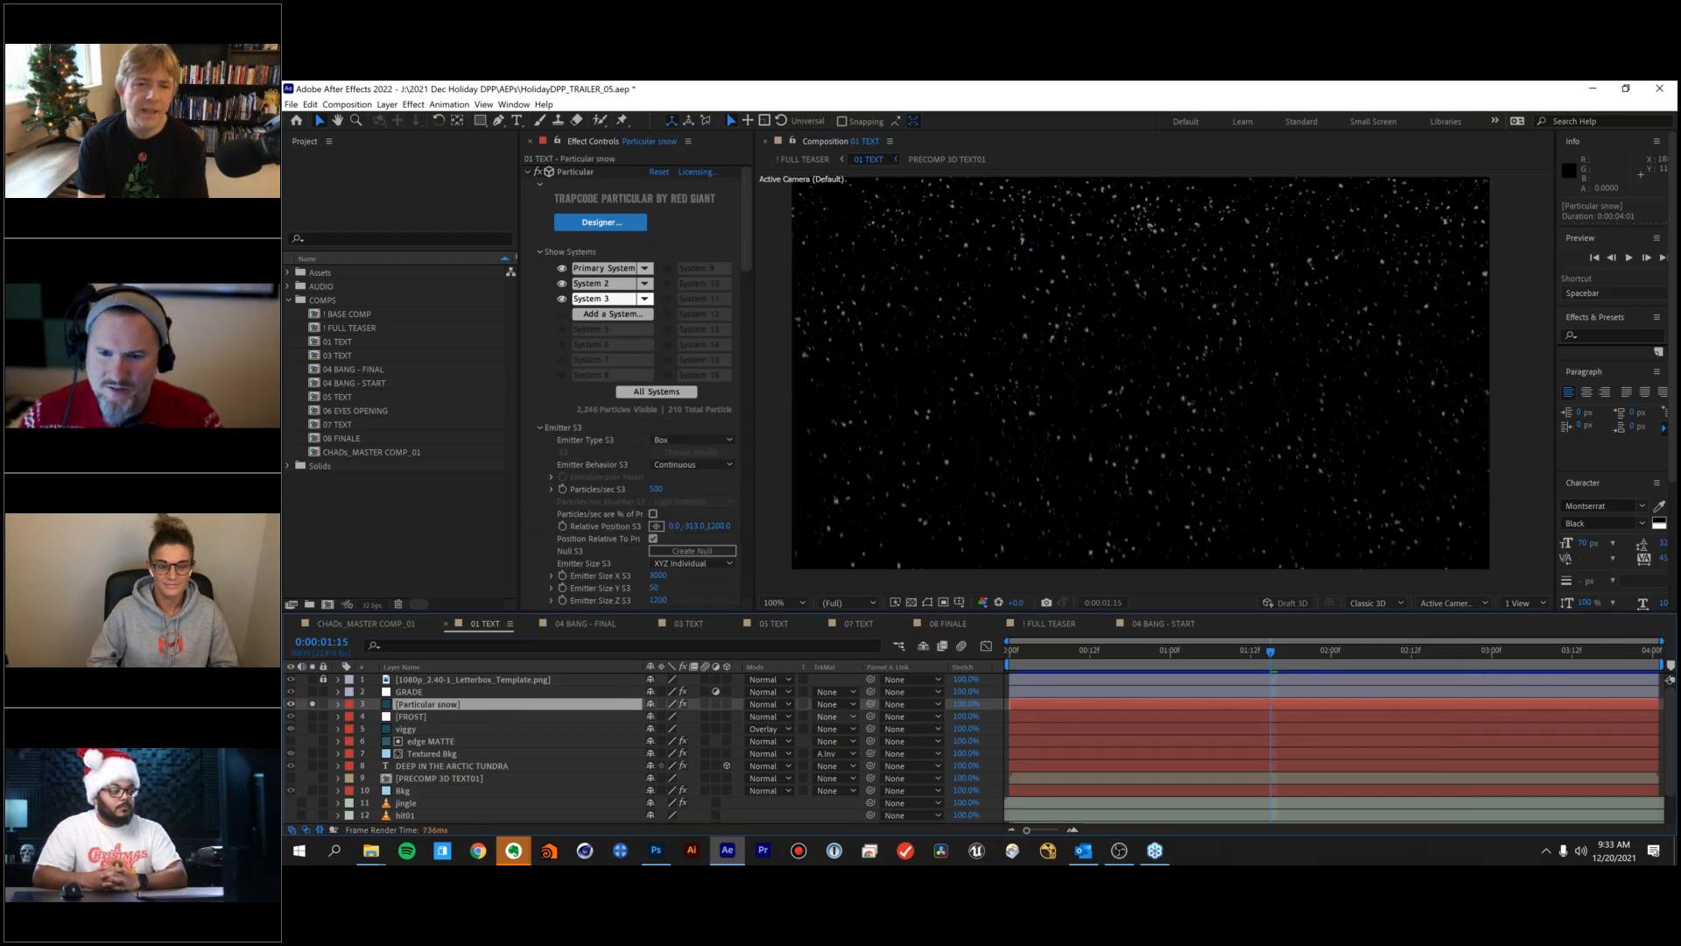
key(space)
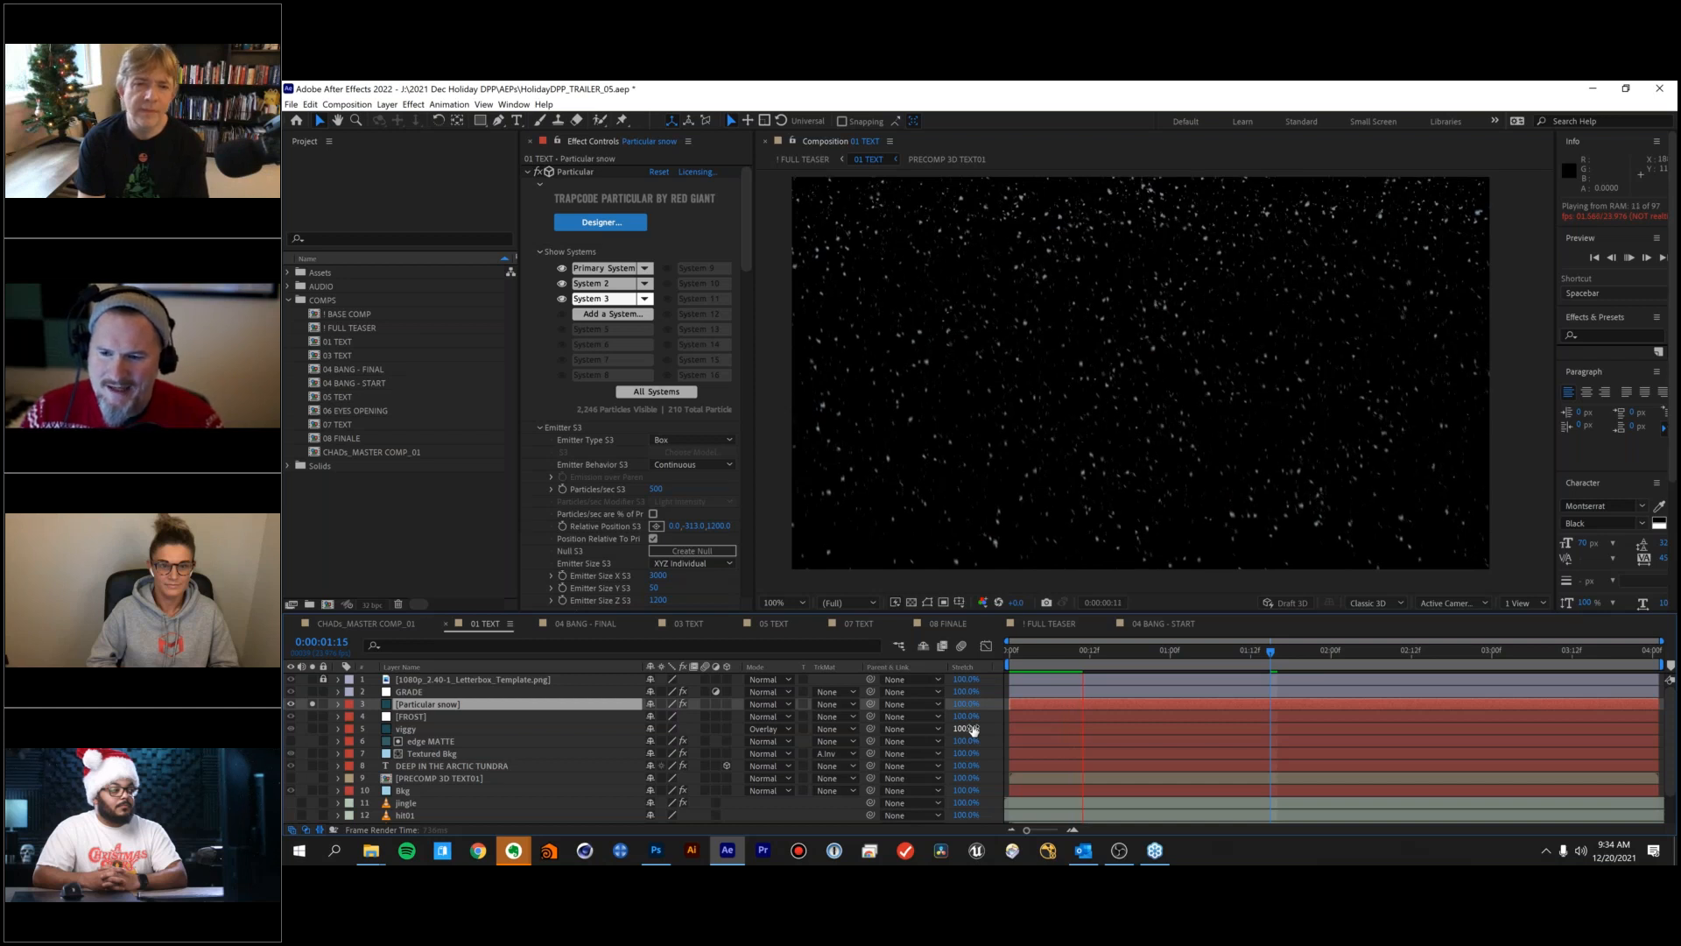
key(space)
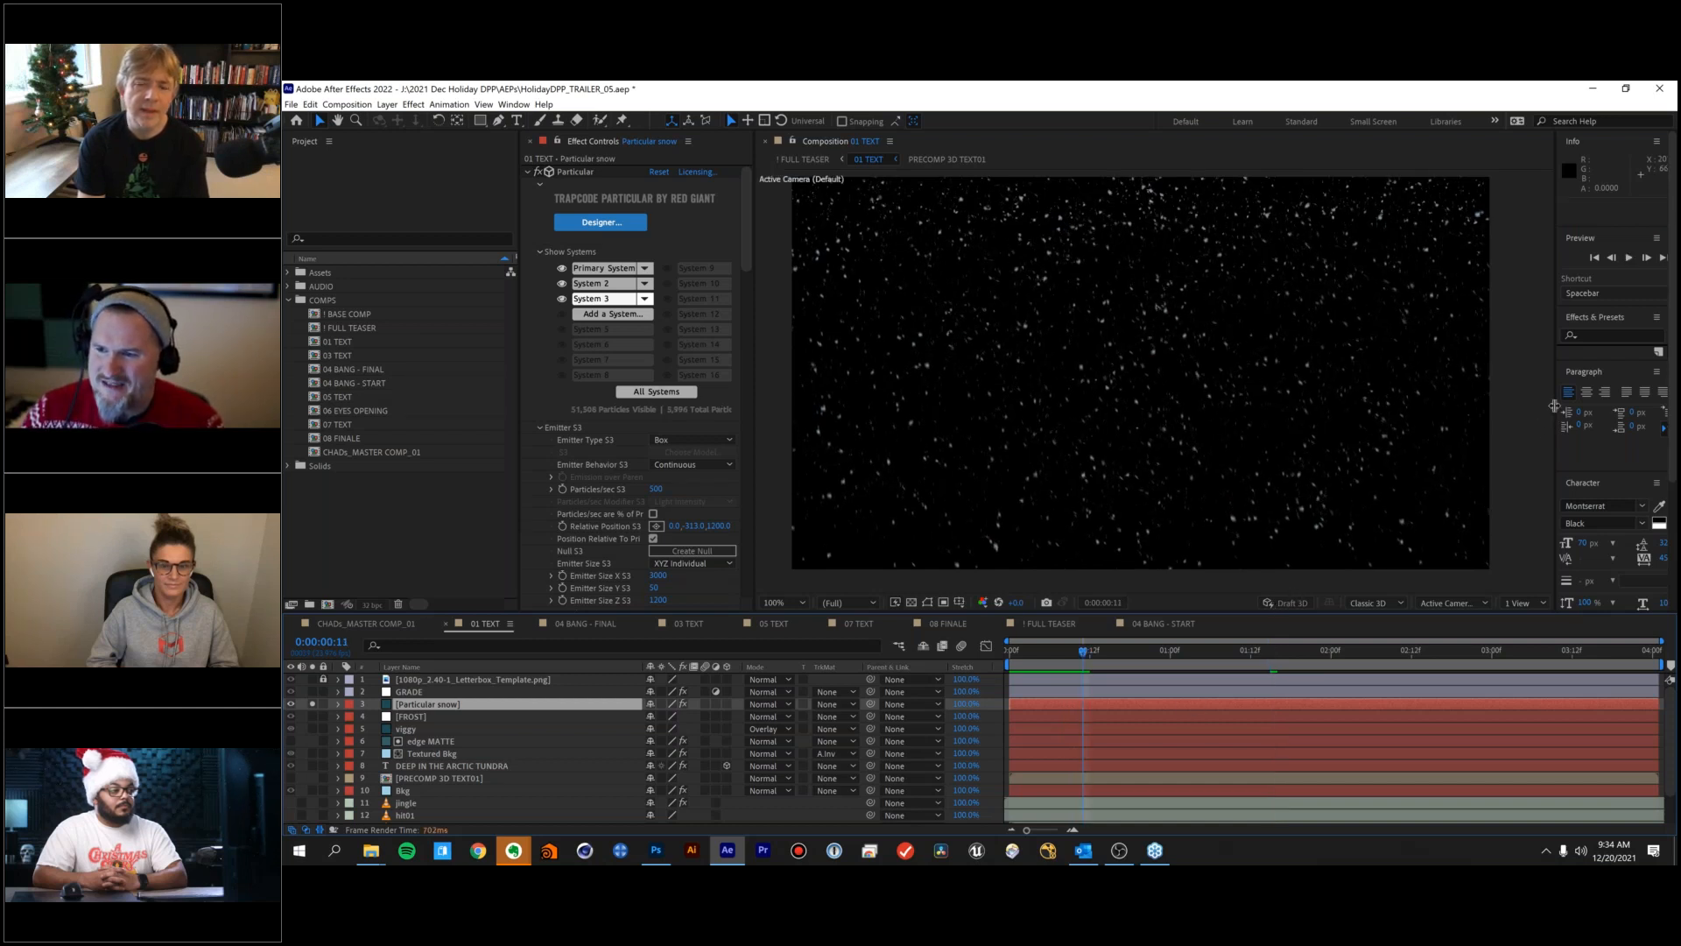
Search the effects library for "cc snow" and clear the search.
drag(1533, 407, 1418, 412)
click(1501, 337)
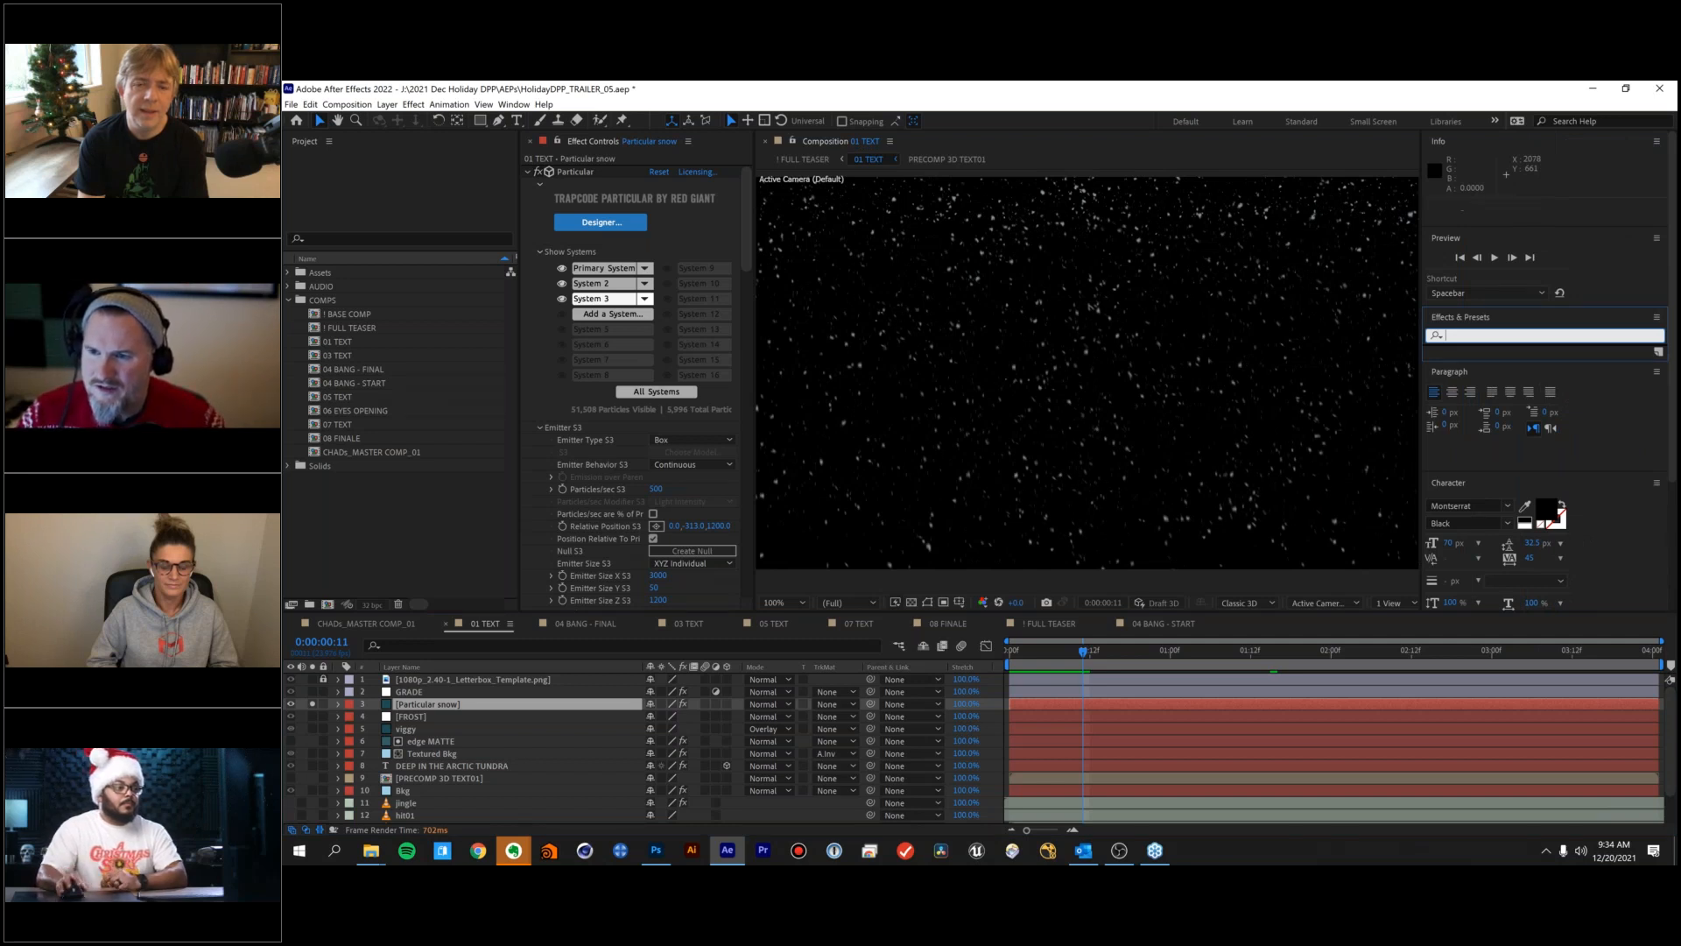
text(cc snow)
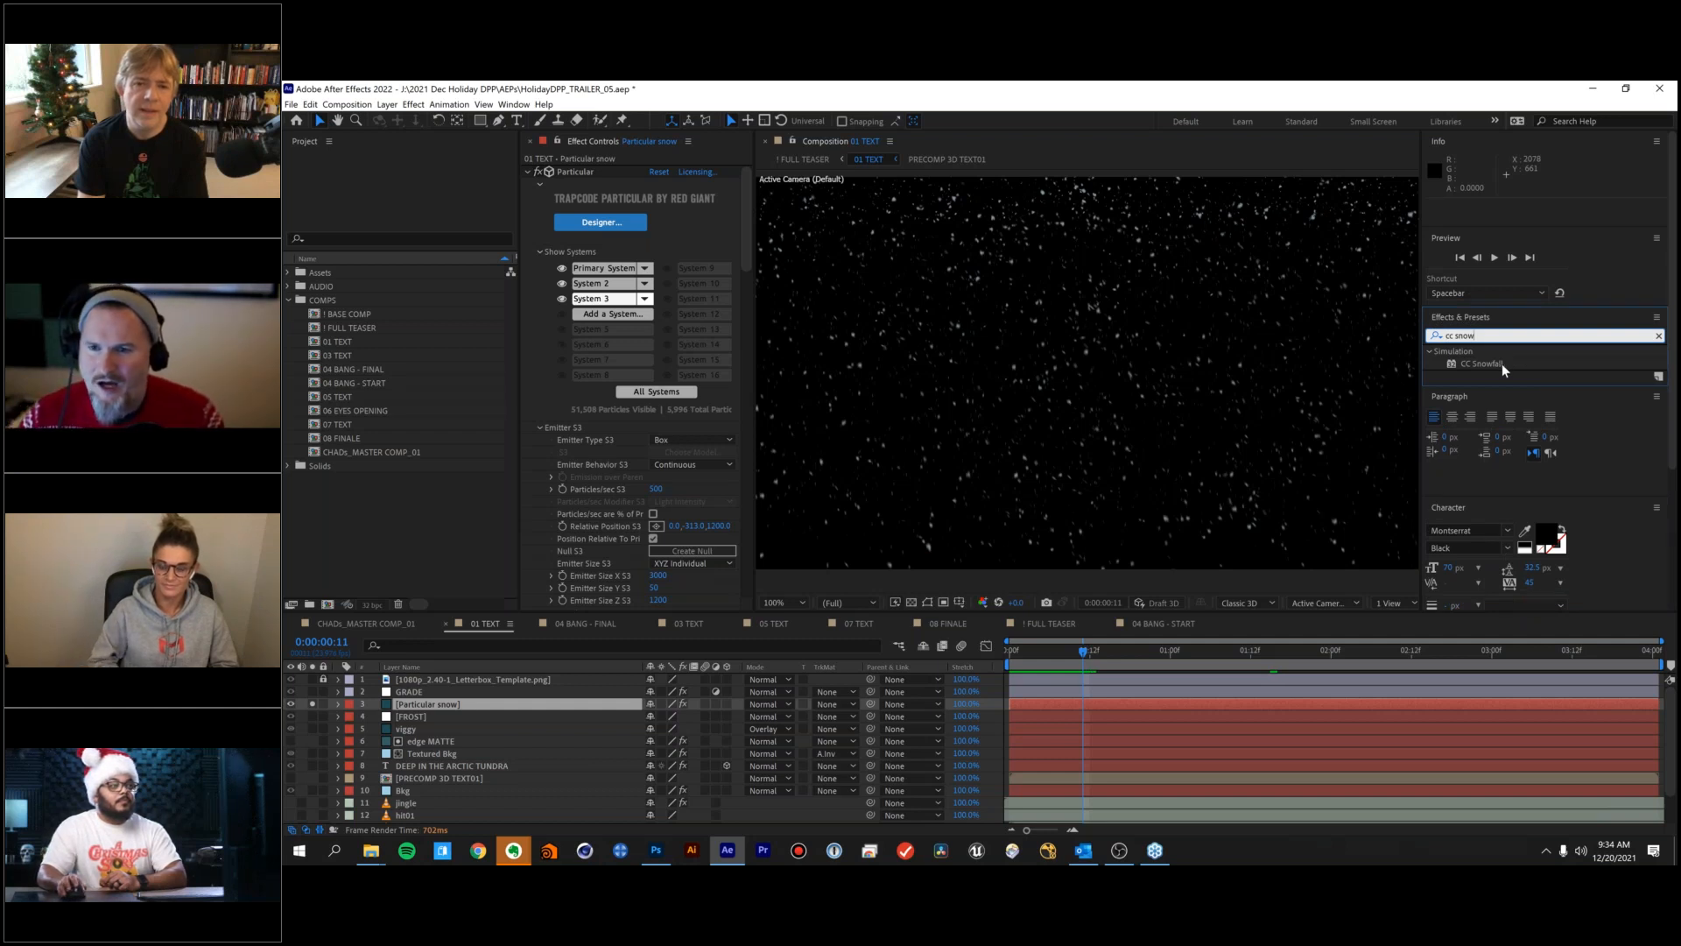
click(1657, 335)
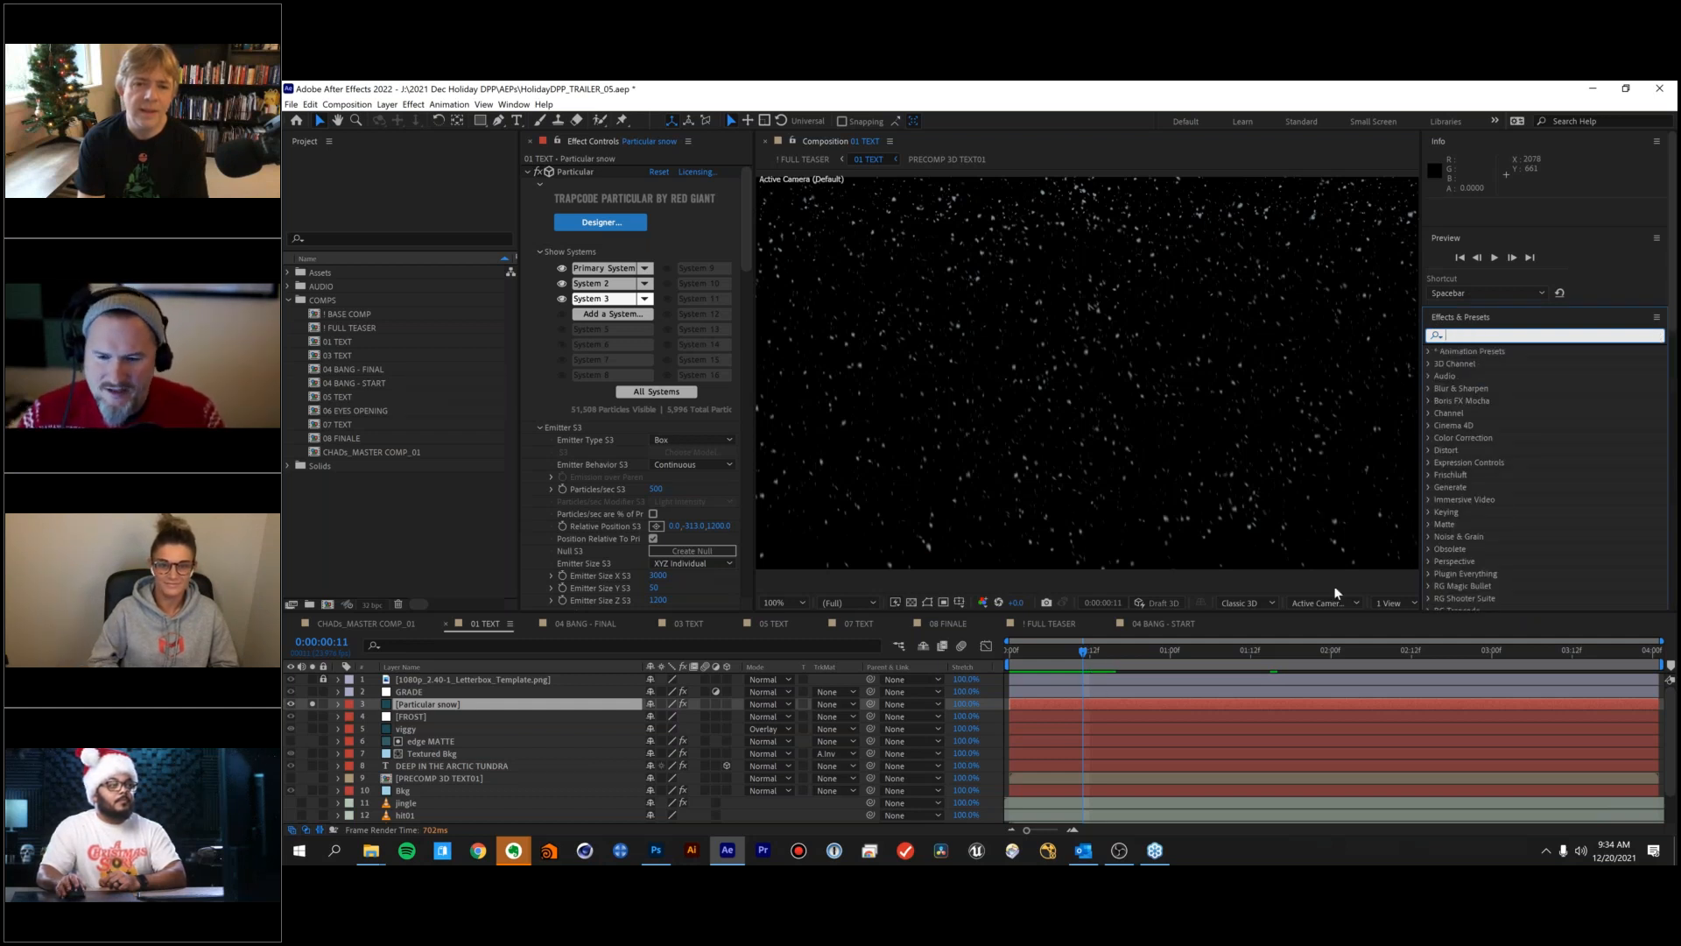
drag(1423, 495, 1533, 487)
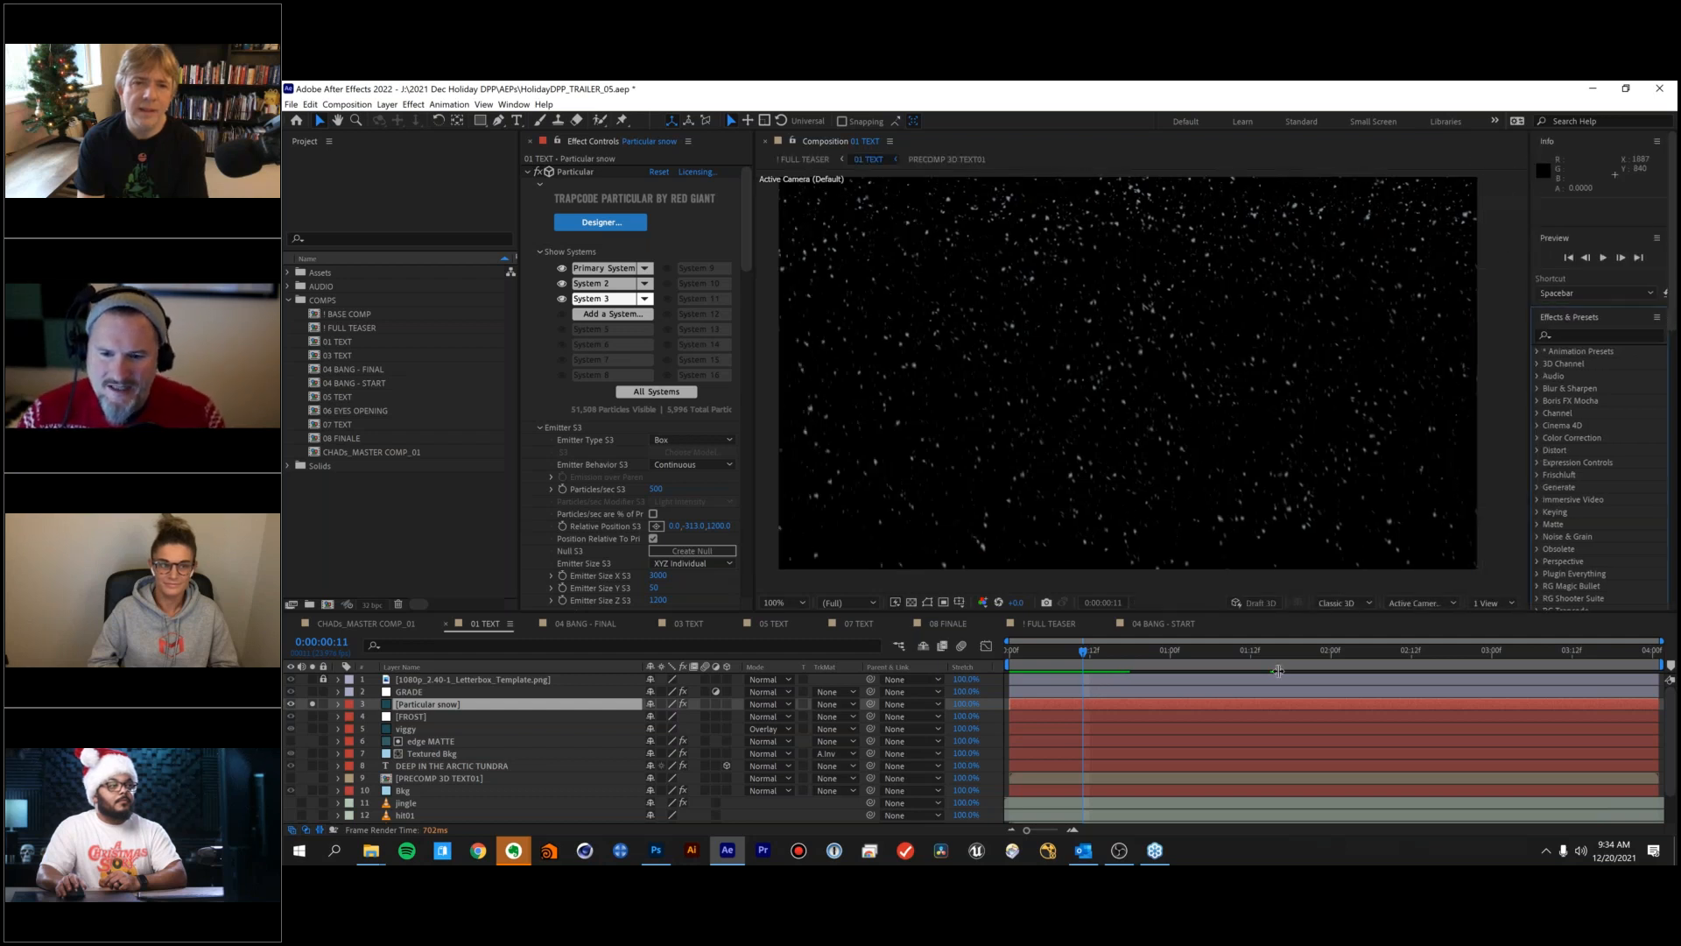
Preview the soloed Particular snow animation from 0:00:00:01.
click(1016, 651)
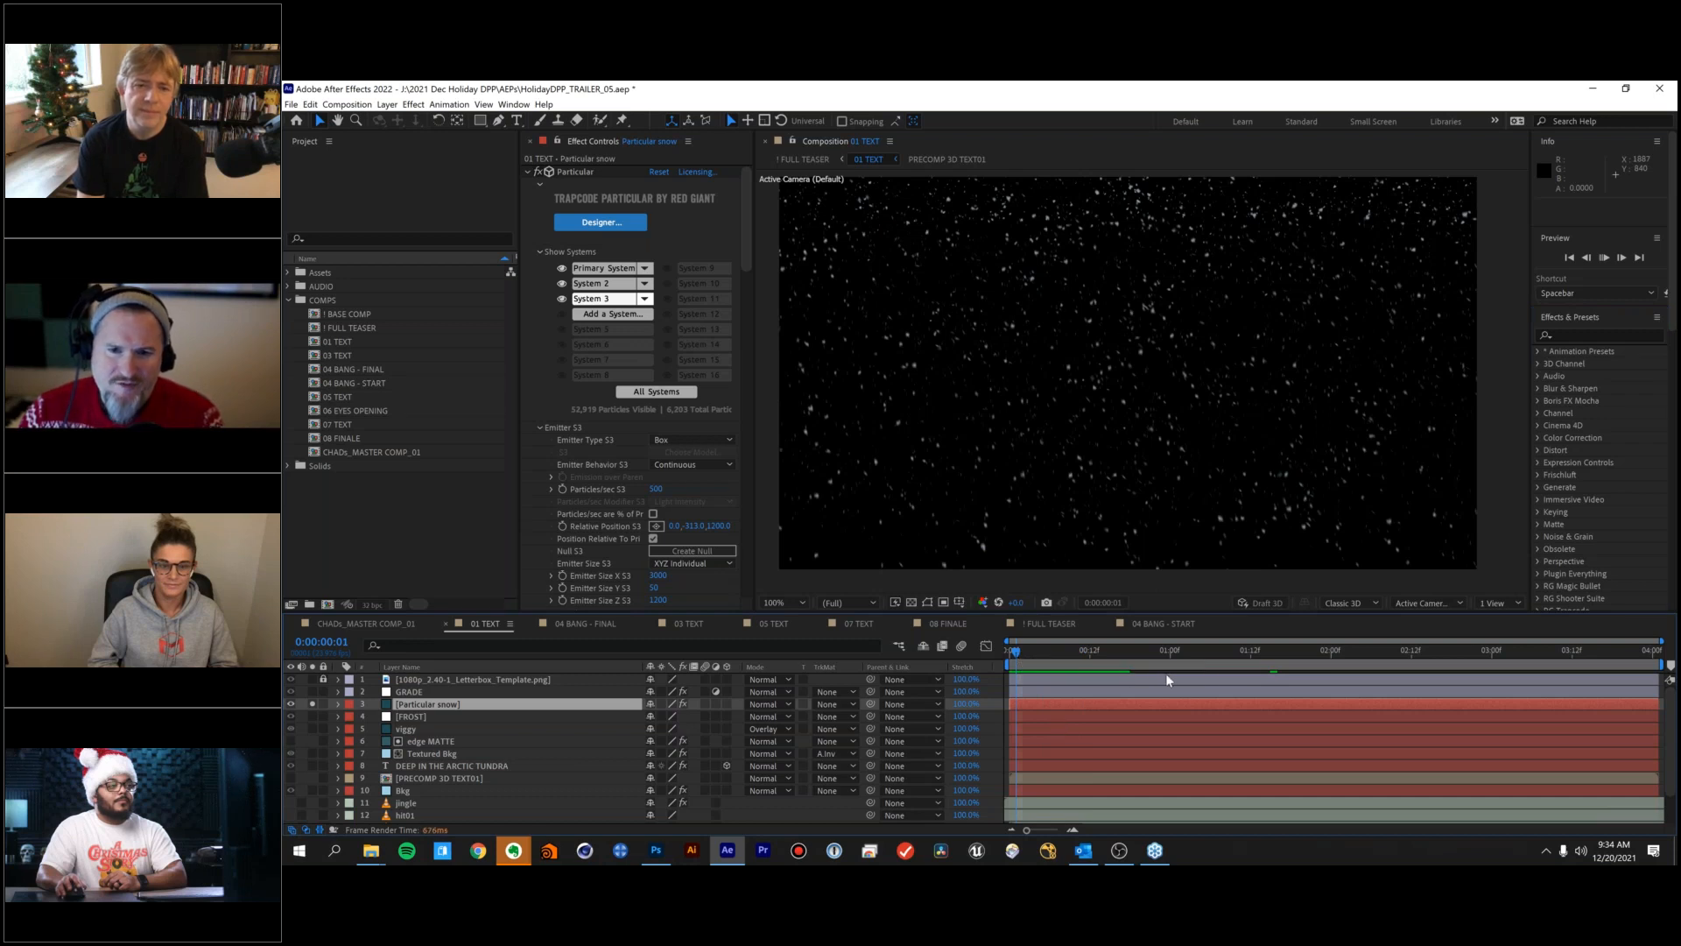
key(space)
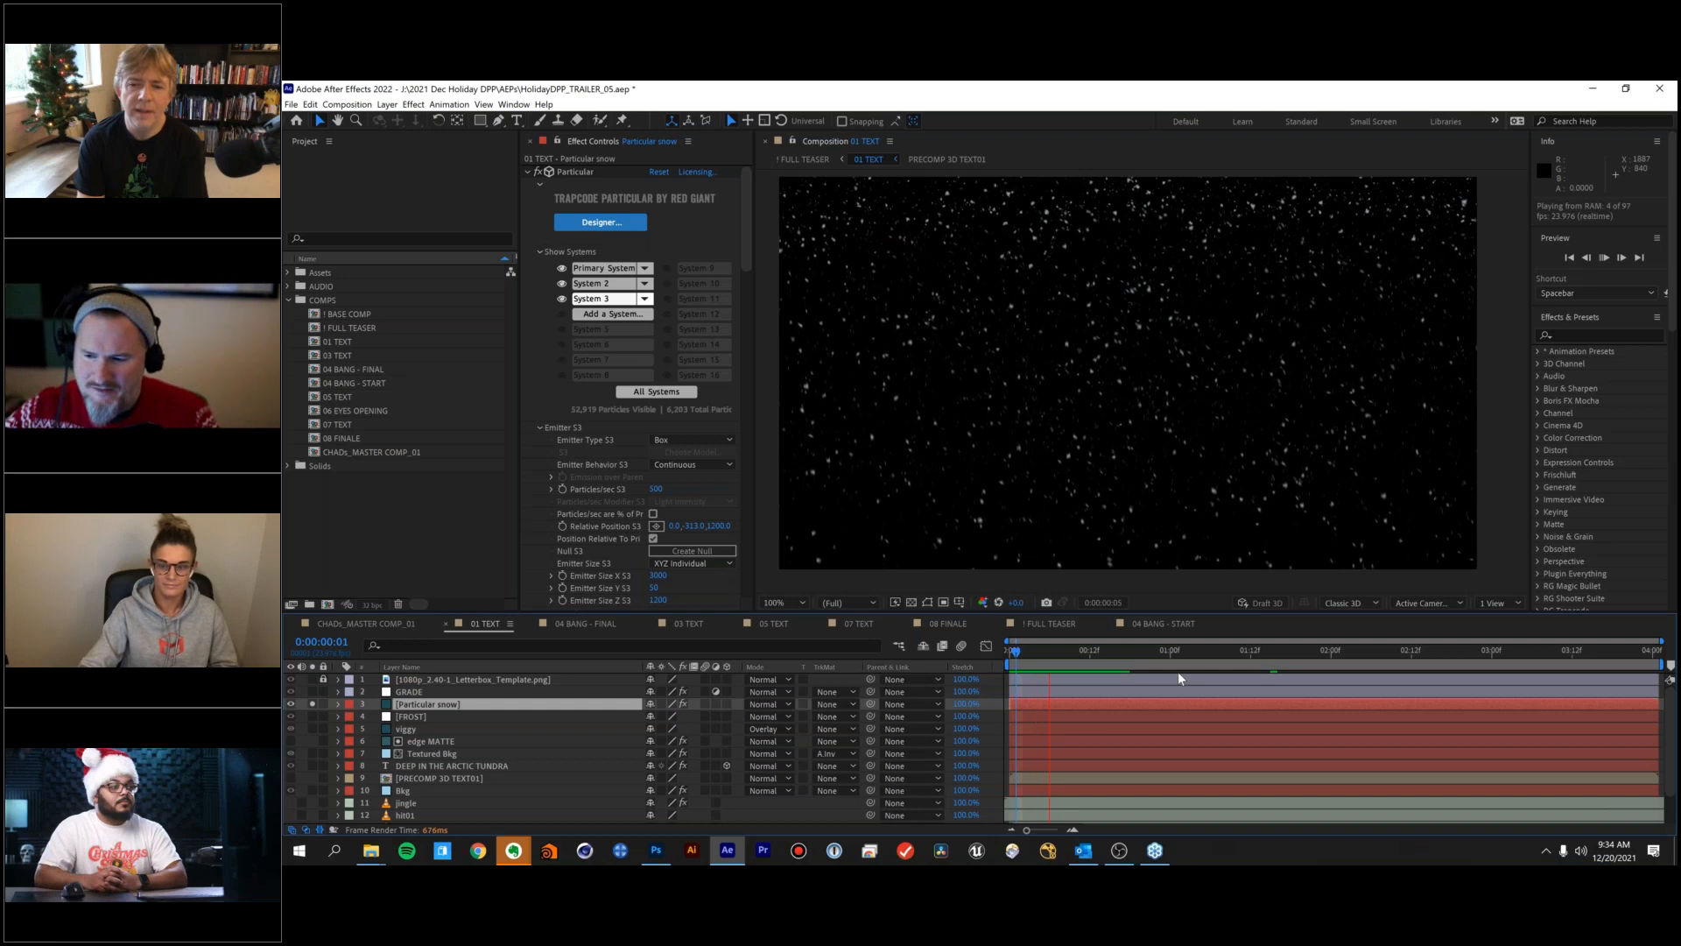
key(space)
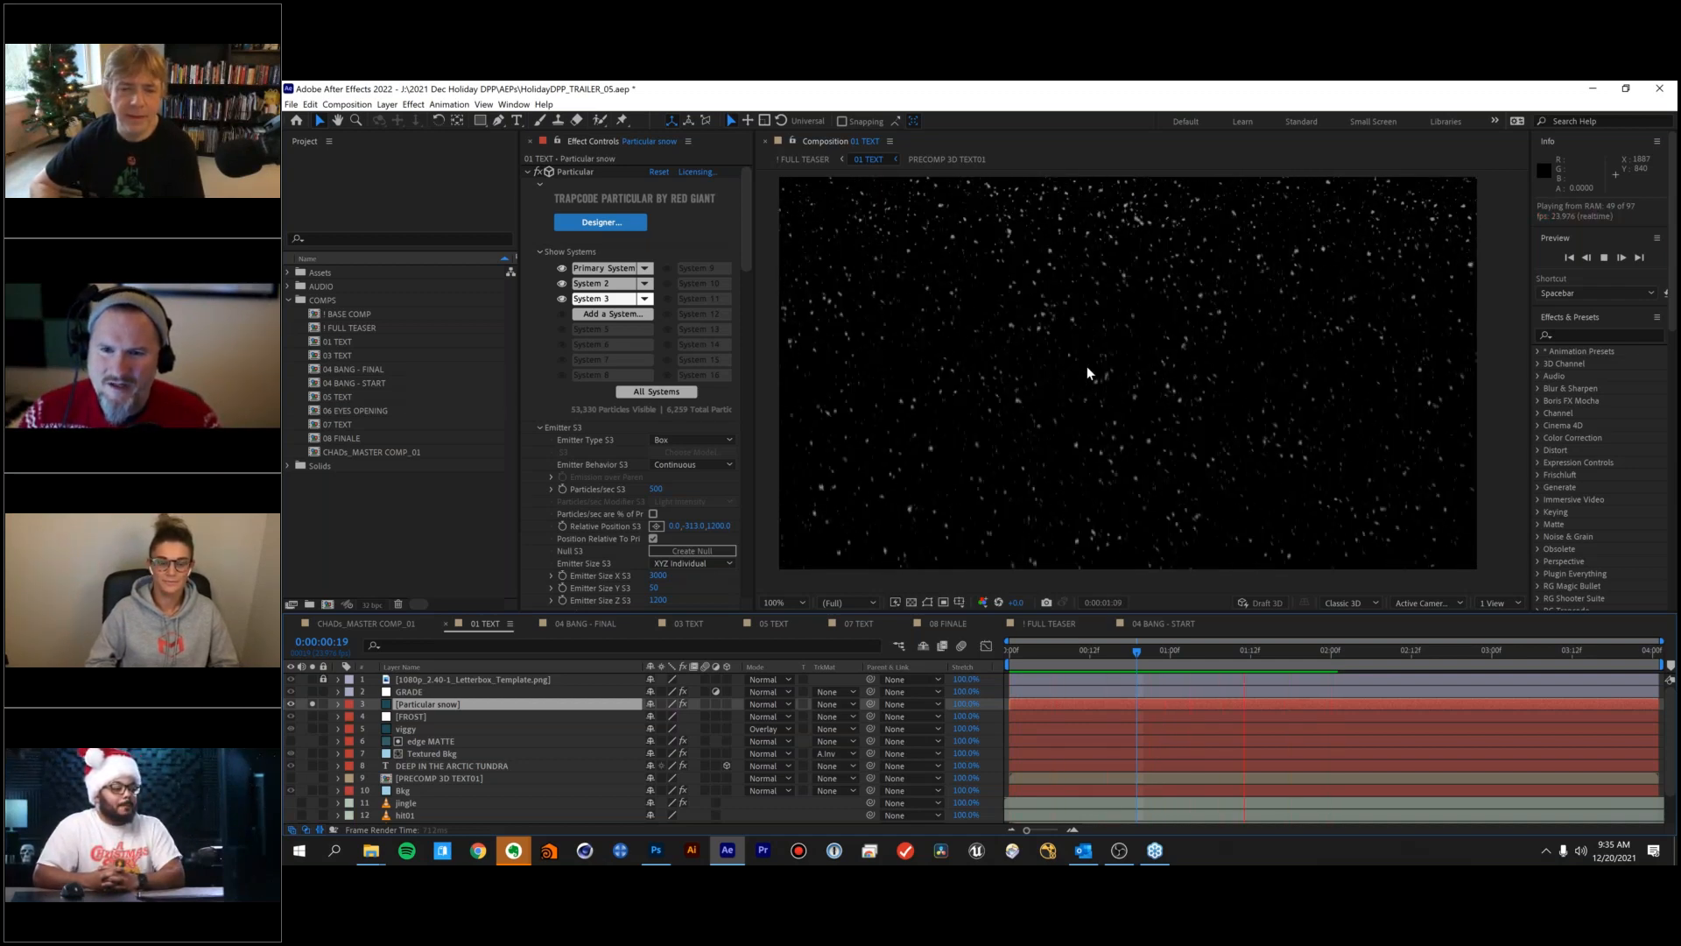
key(space)
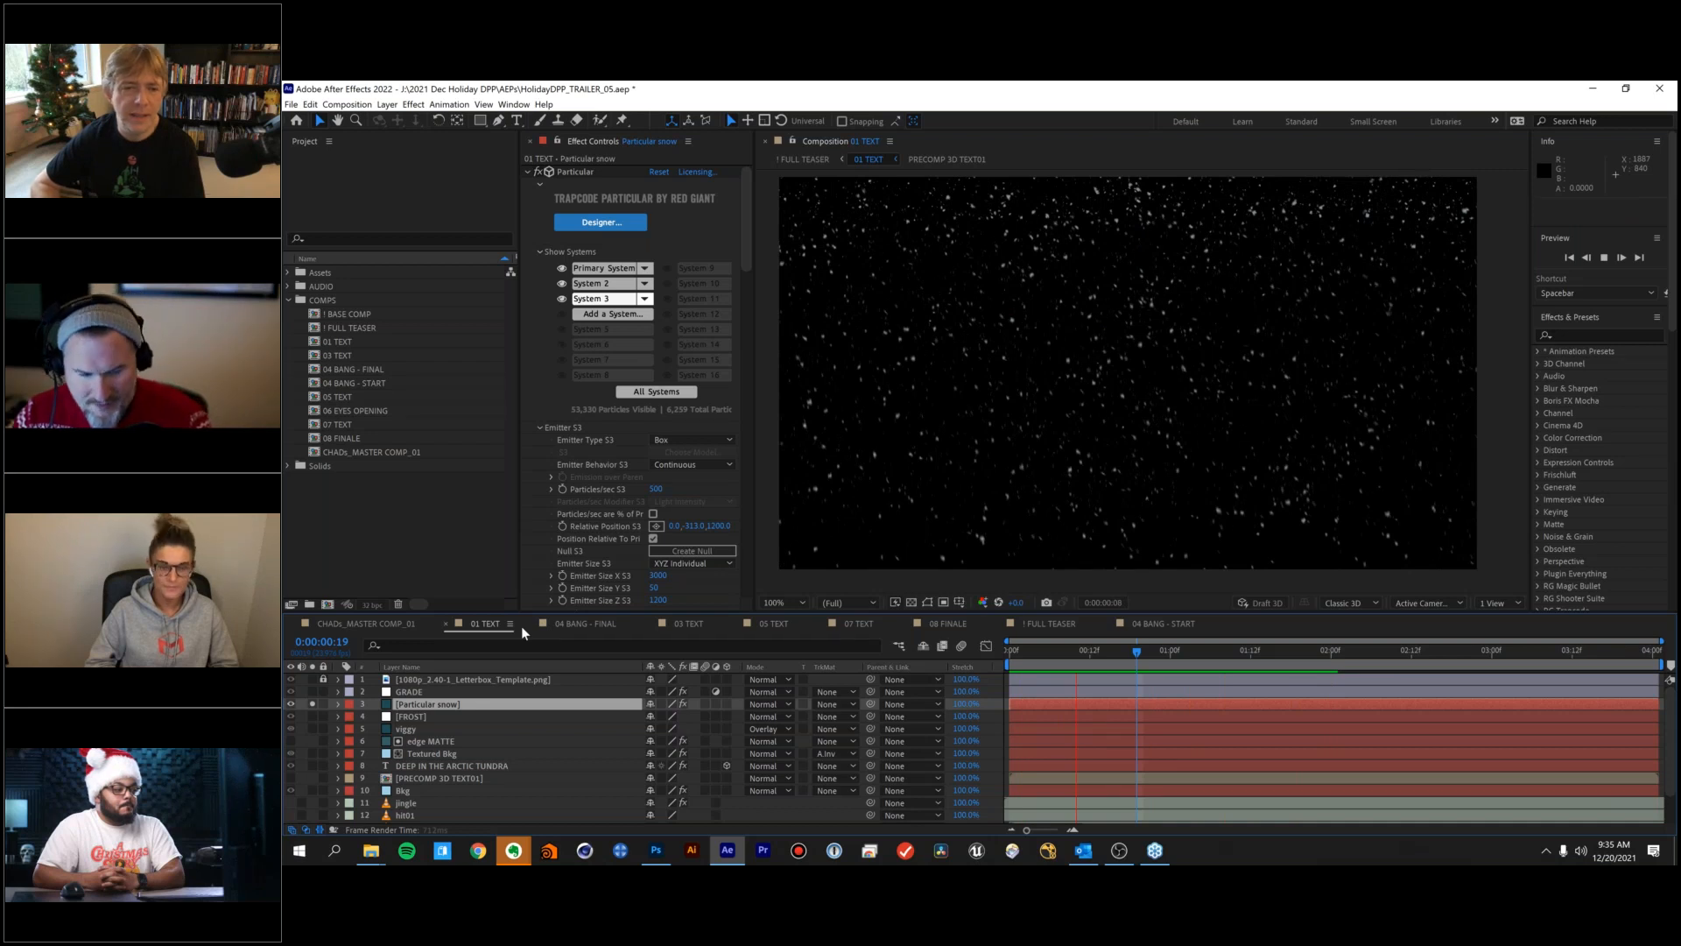
Create a comp-size solid named Particular above the Particular snow layer.
key(ctrl+y)
text(Partic)
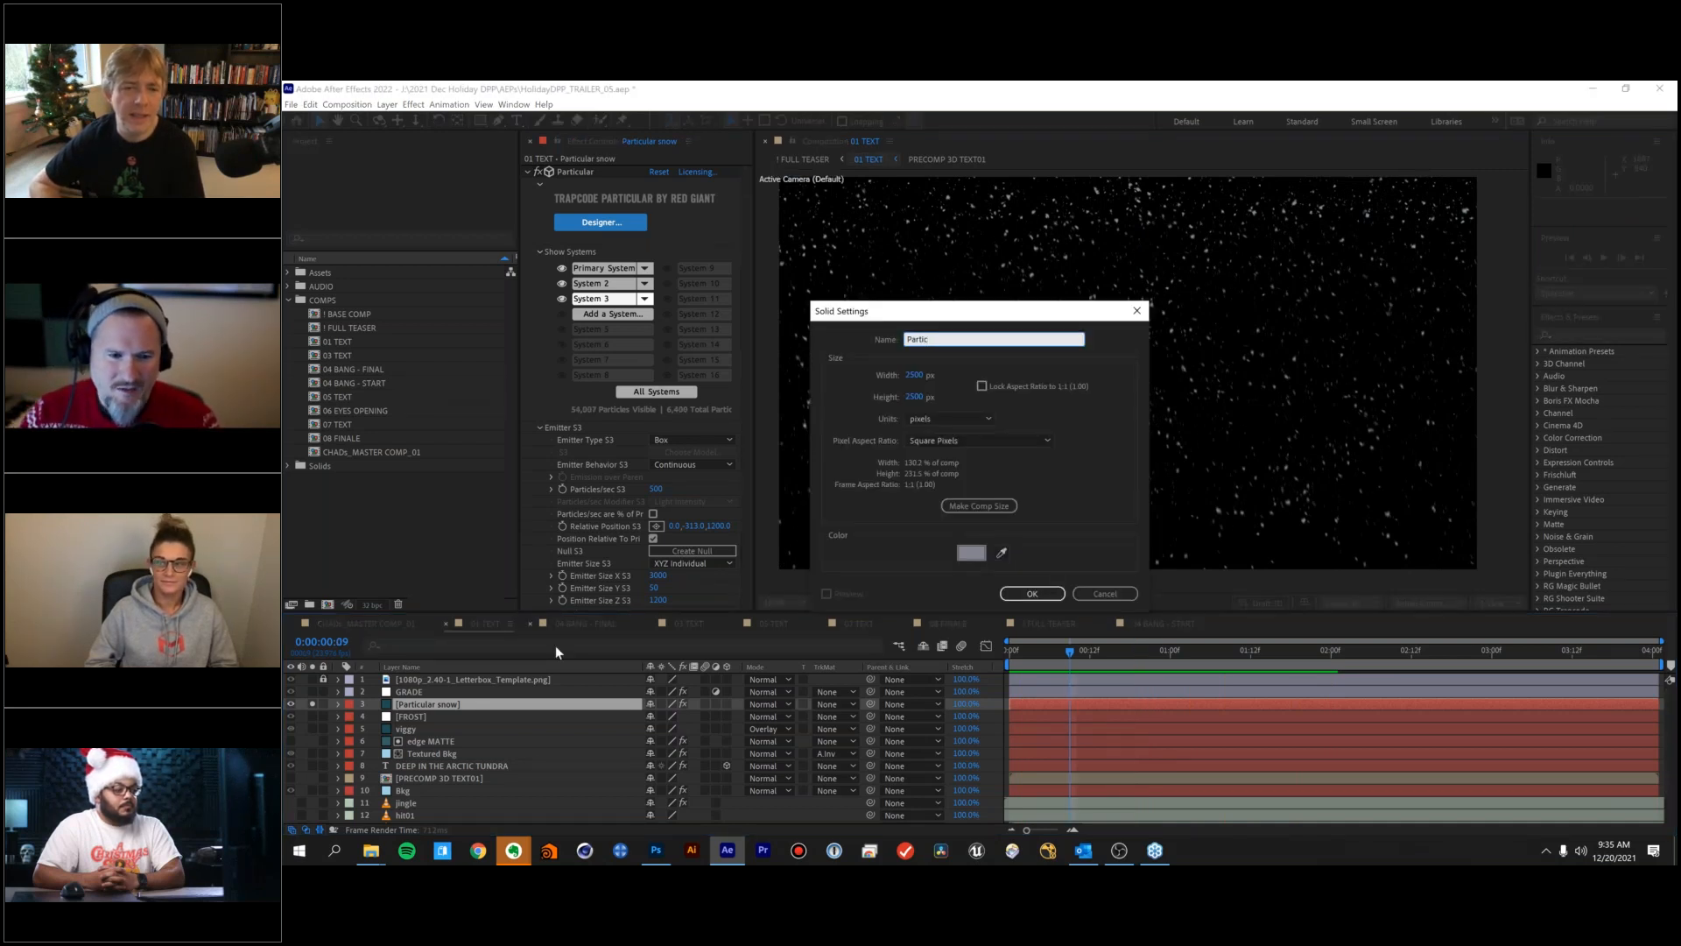
click(978, 506)
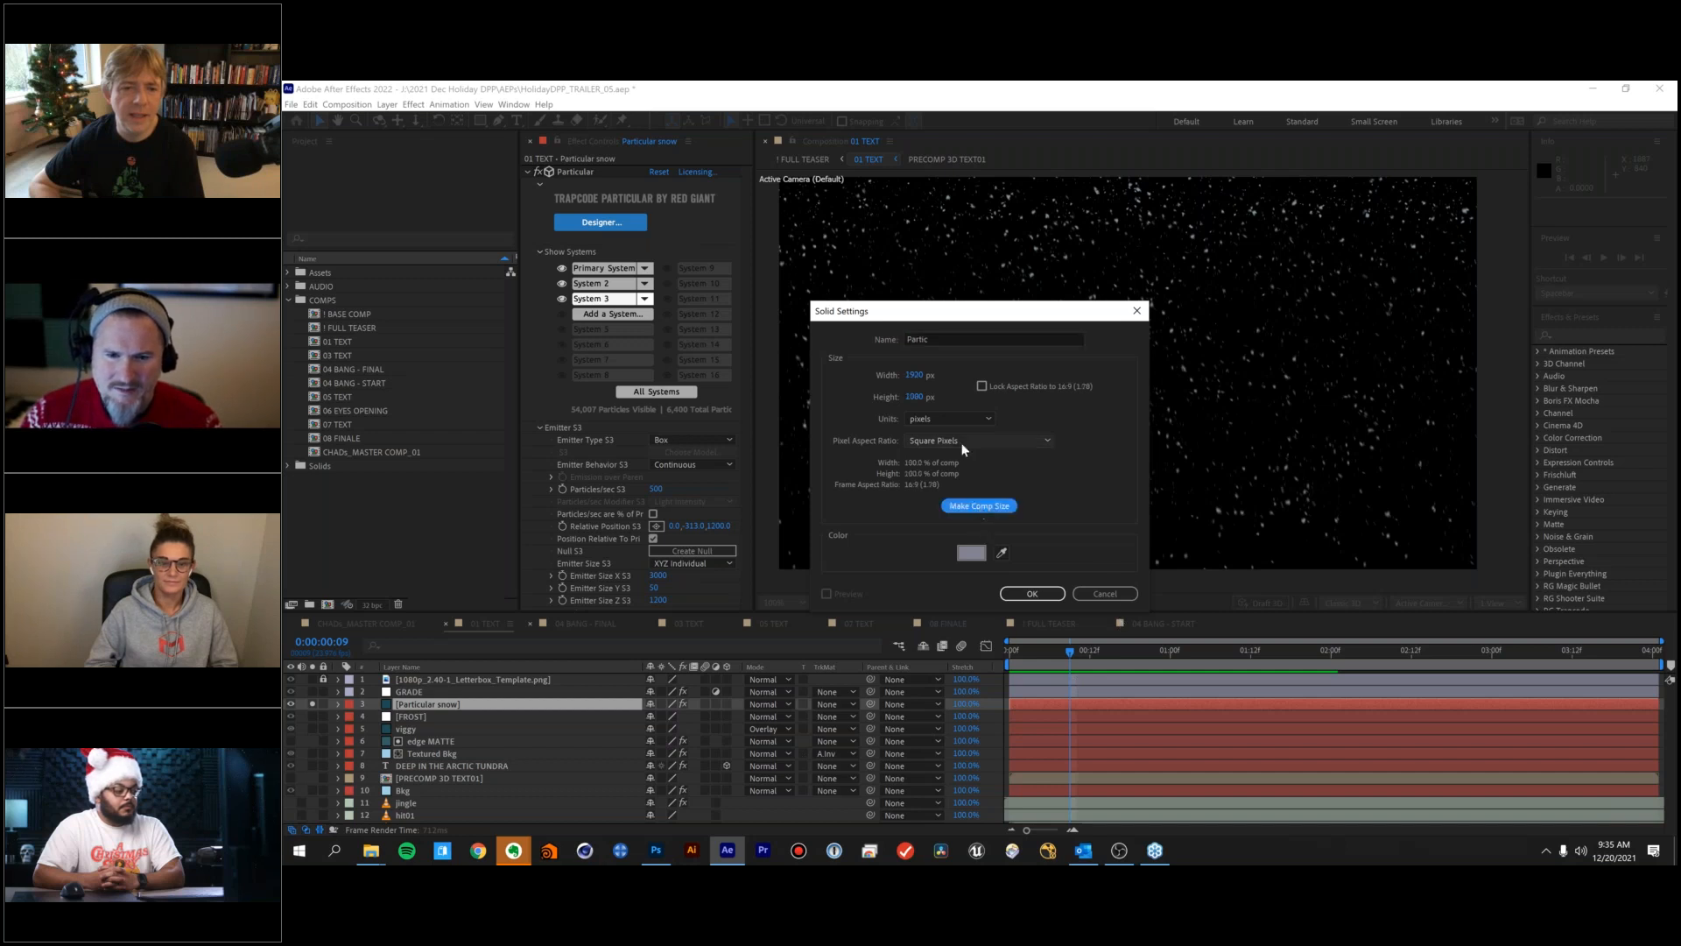
click(947, 338)
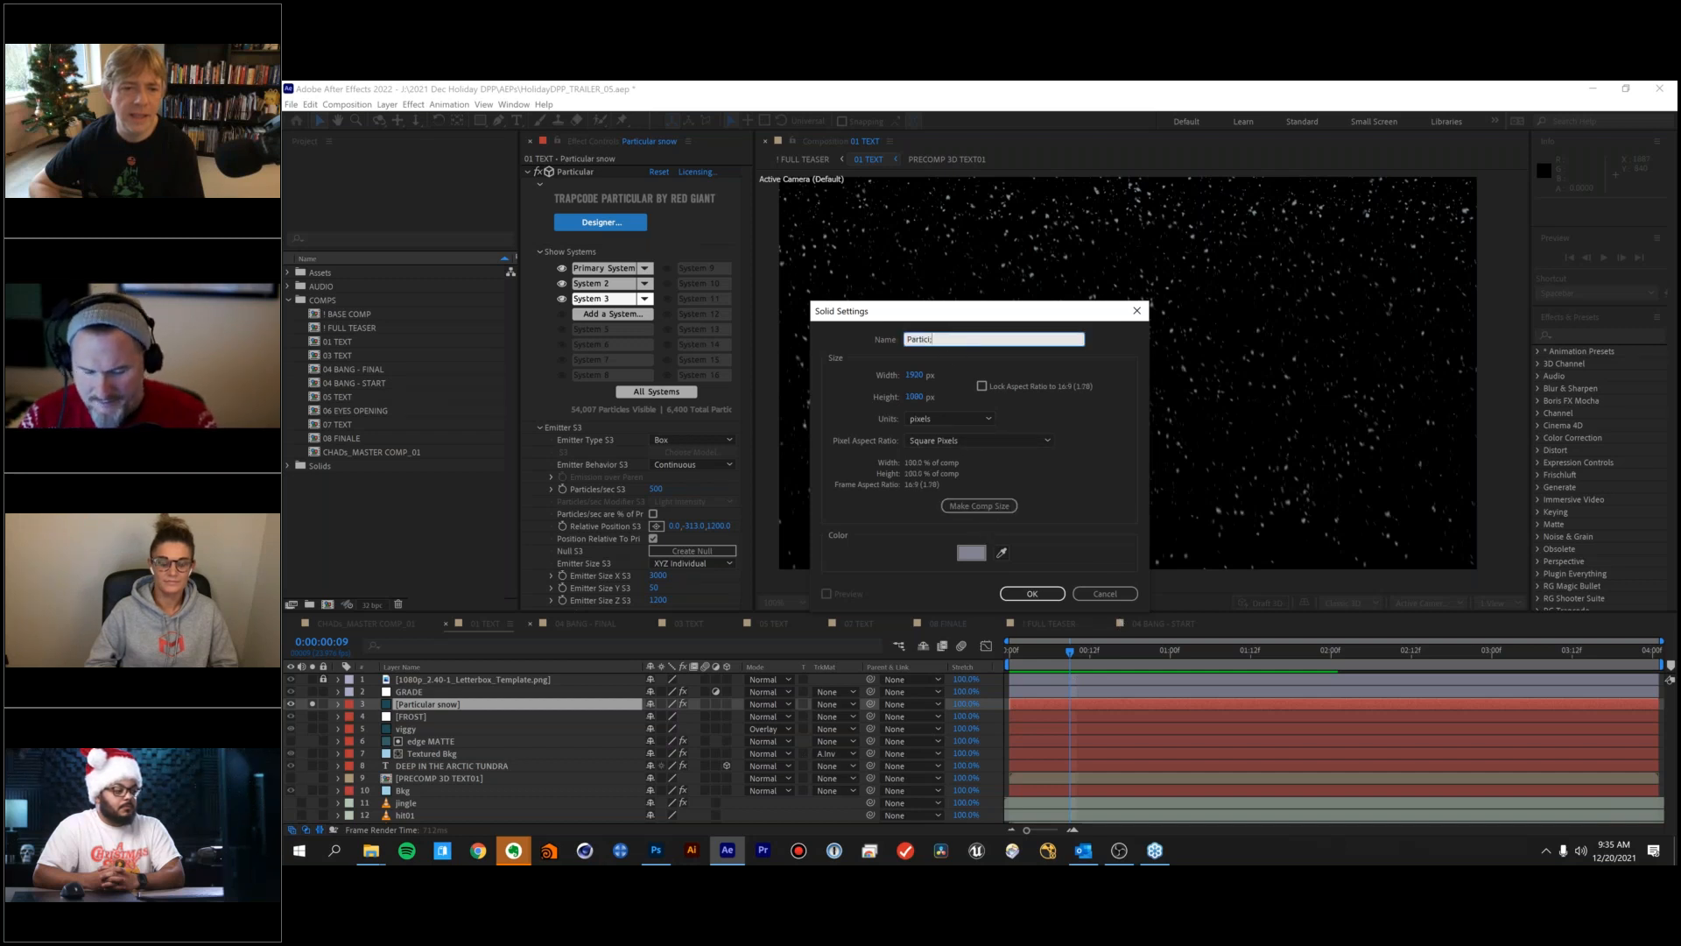
text(ular)
key(Return)
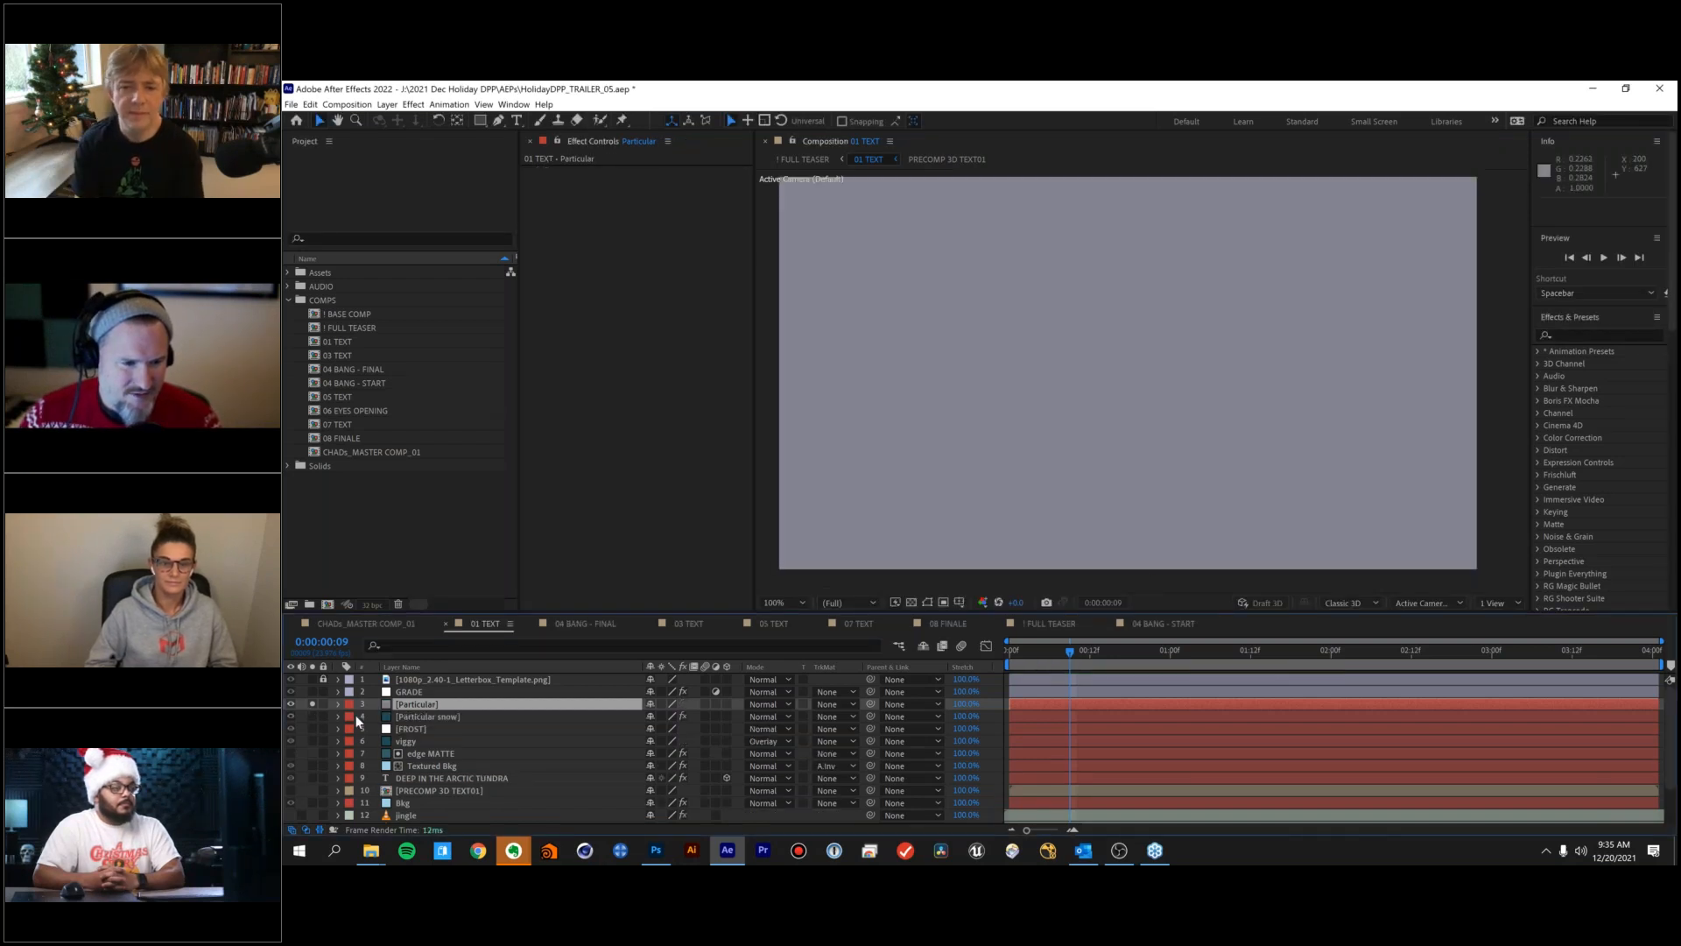
Search the effects for "part" to find Particular for the new Particular solid.
key(ctrl+space)
text(part)
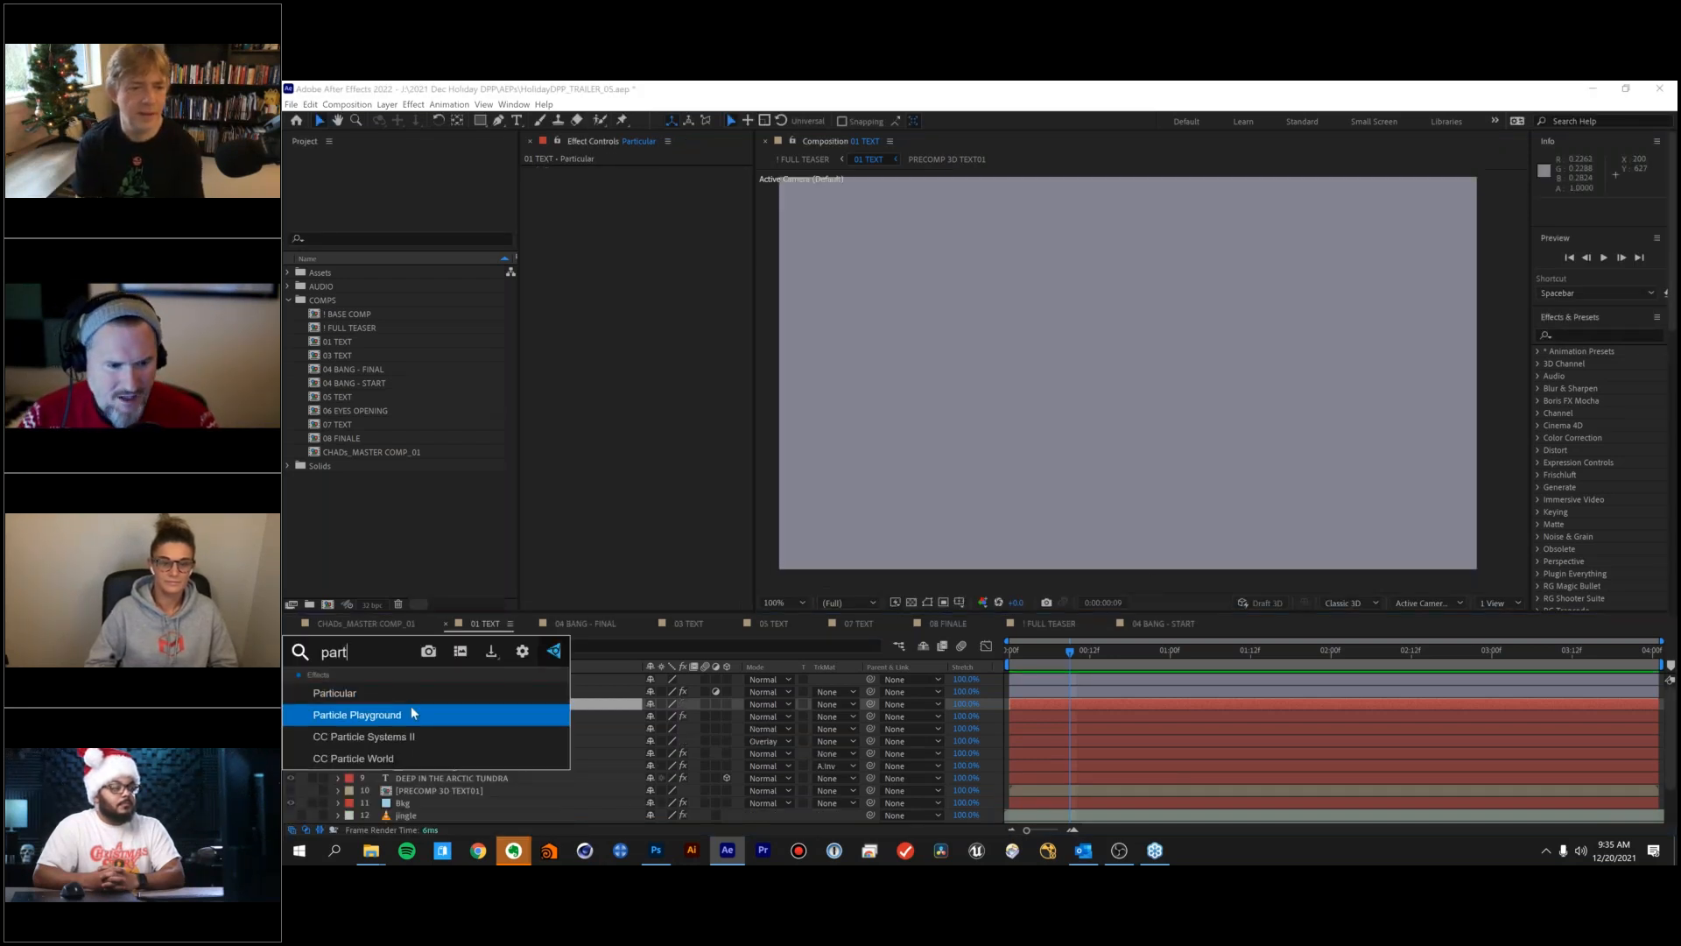
Apply the Particular effect to the Particular solid in the 01 TEXT comp and scrub to 0:00:01:07 to check its emission.
key(Up)
key(Return)
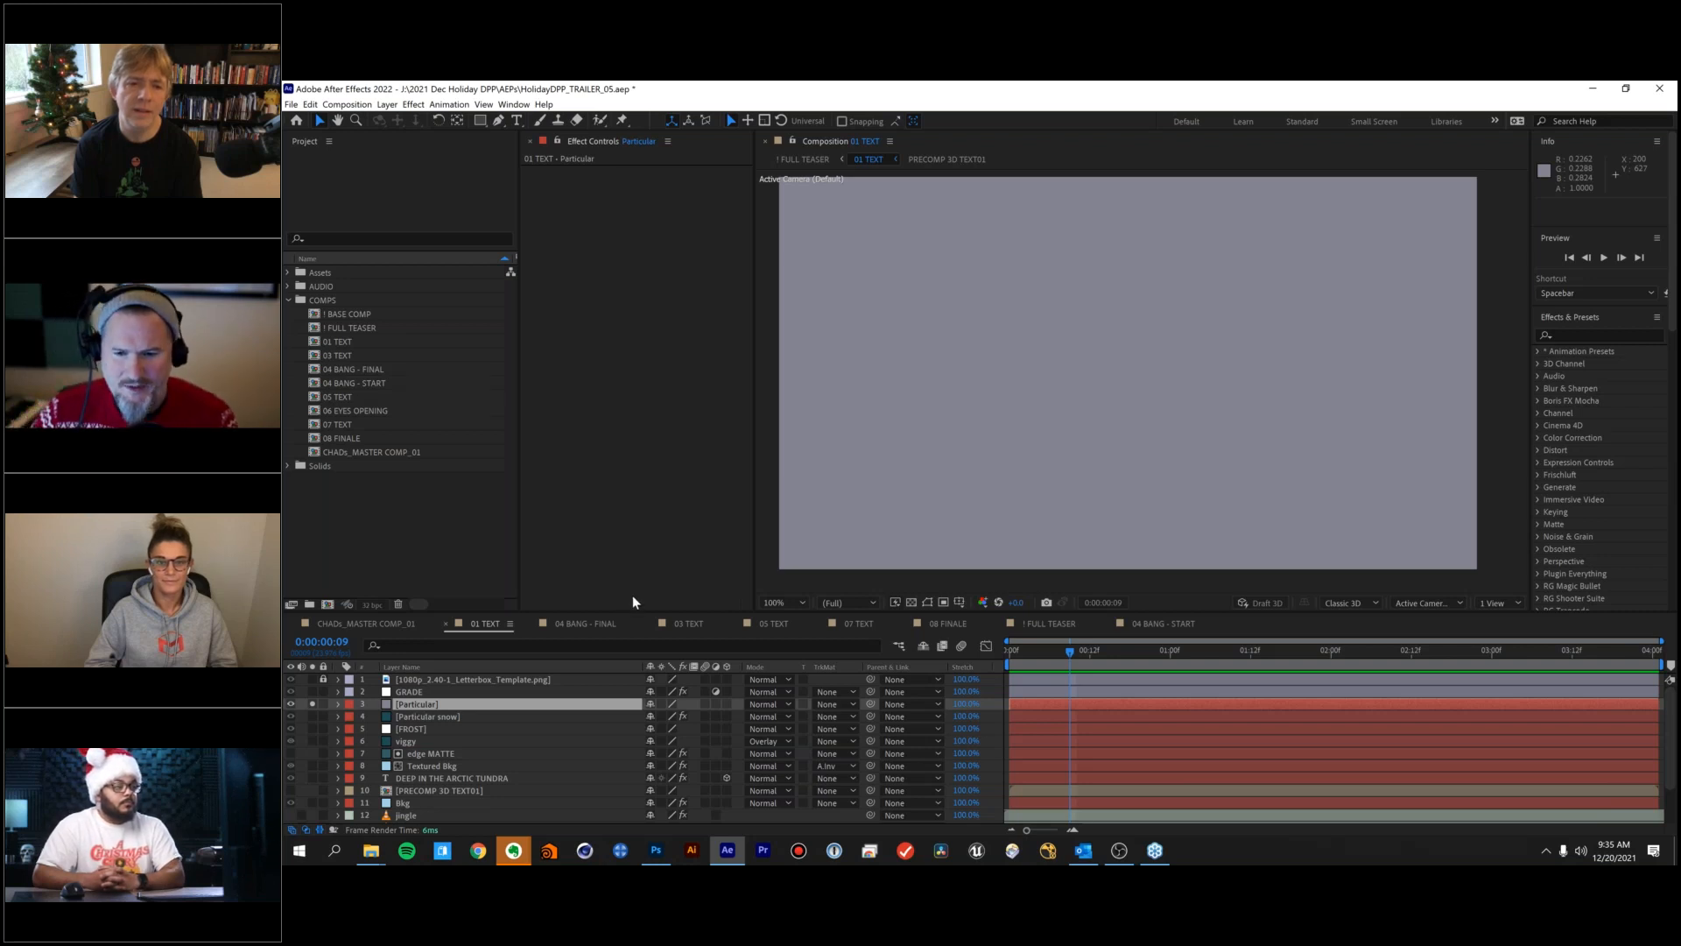
key(ctrl+alt+shift+e)
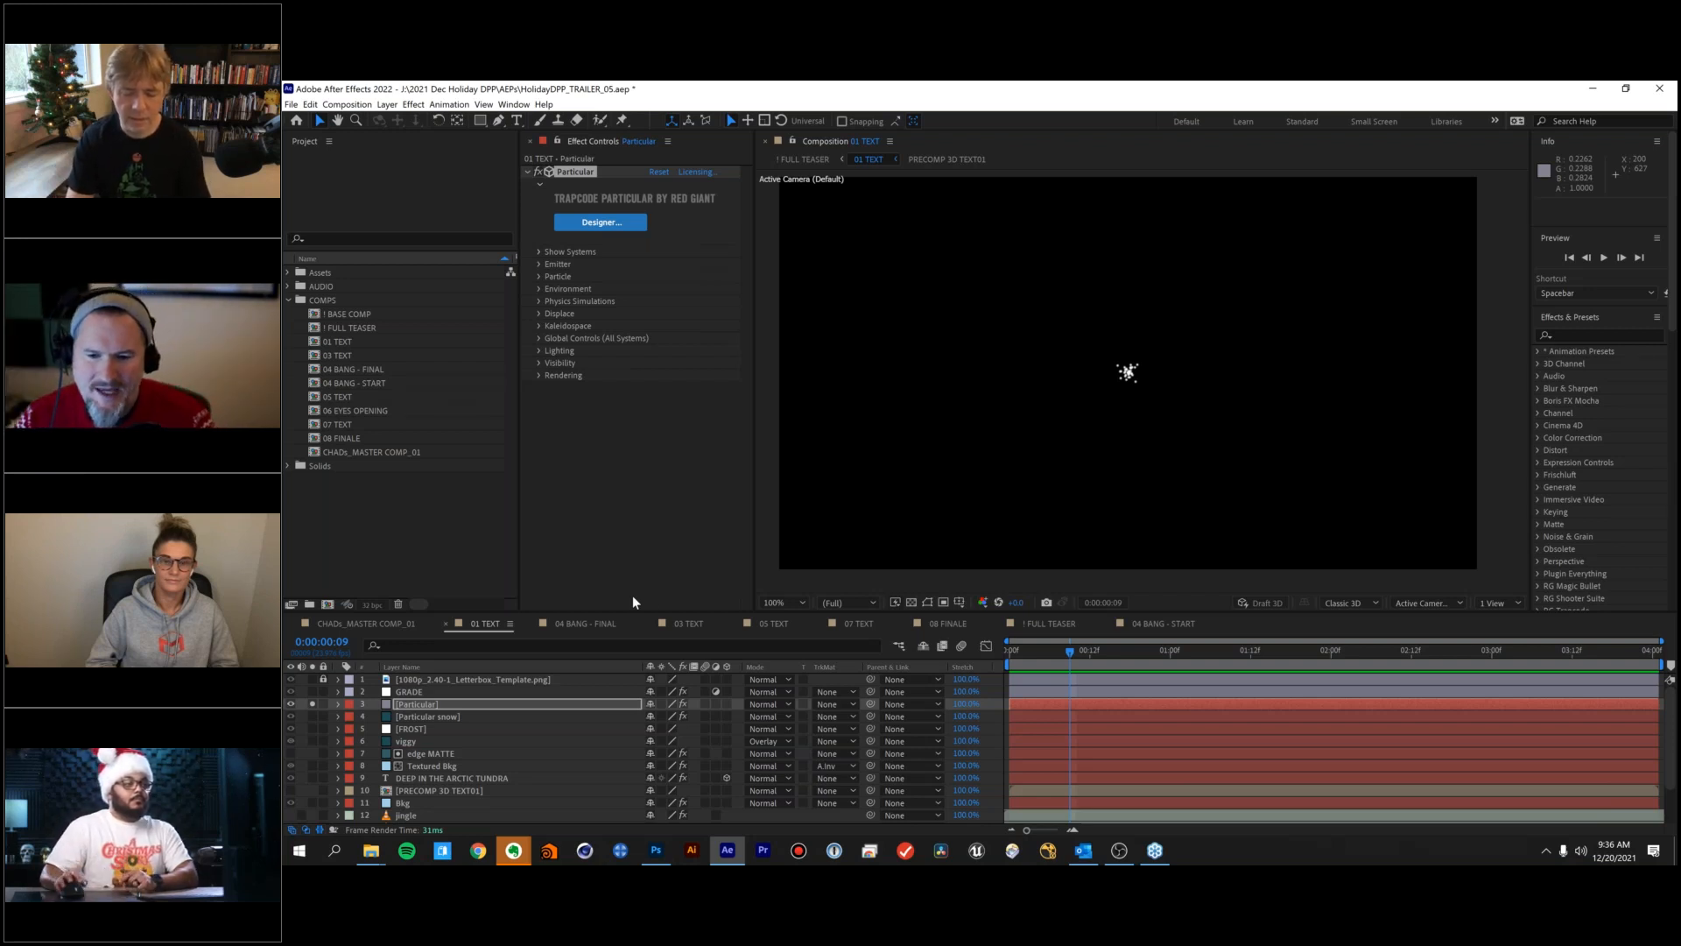
drag(1037, 648, 1216, 633)
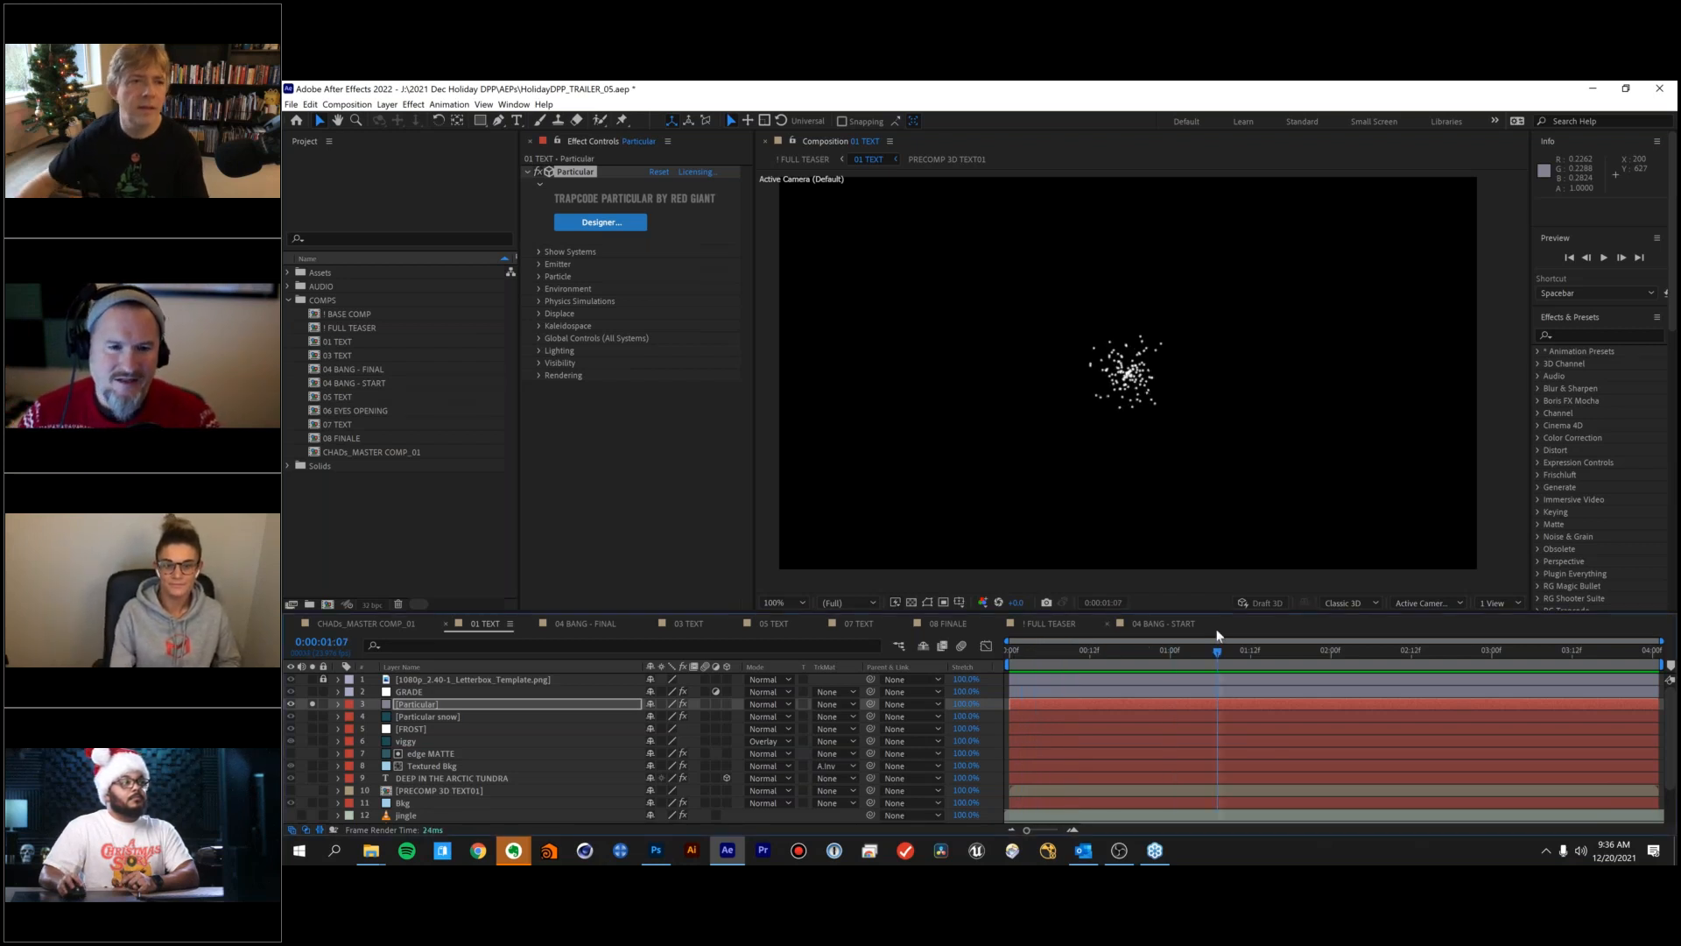
Change Particular's emitter type to Box.
click(537, 263)
click(692, 277)
click(700, 303)
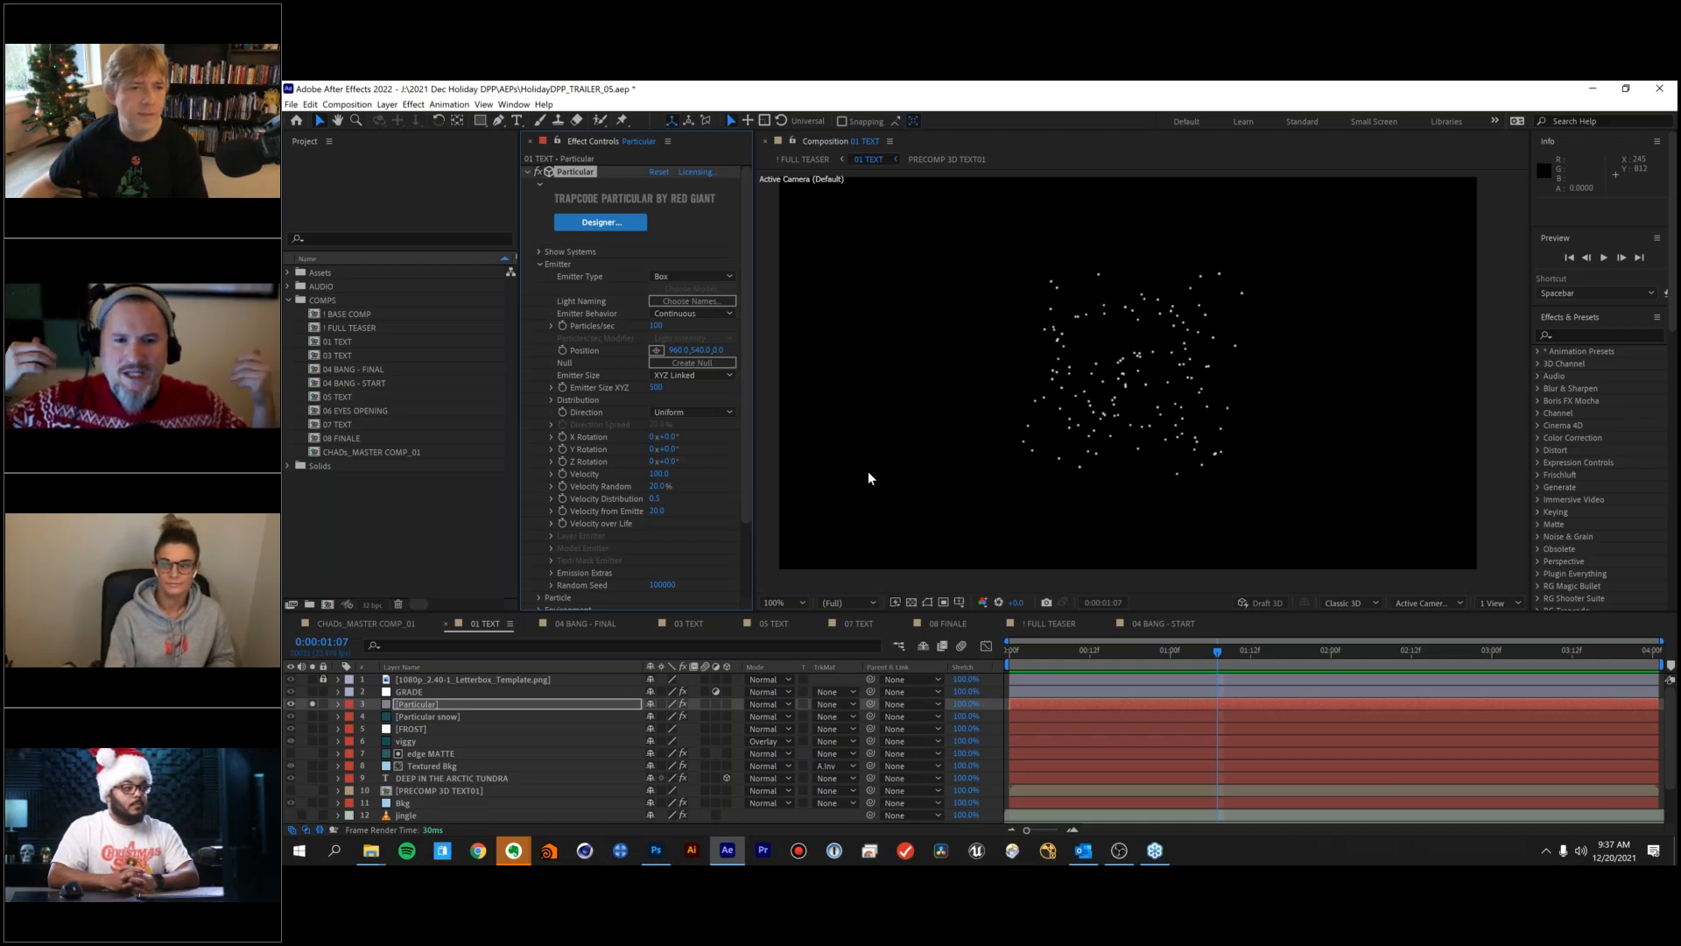
Look at the emitter's direction options and set the emitter velocity to 0, keeping the Uniform direction.
click(712, 411)
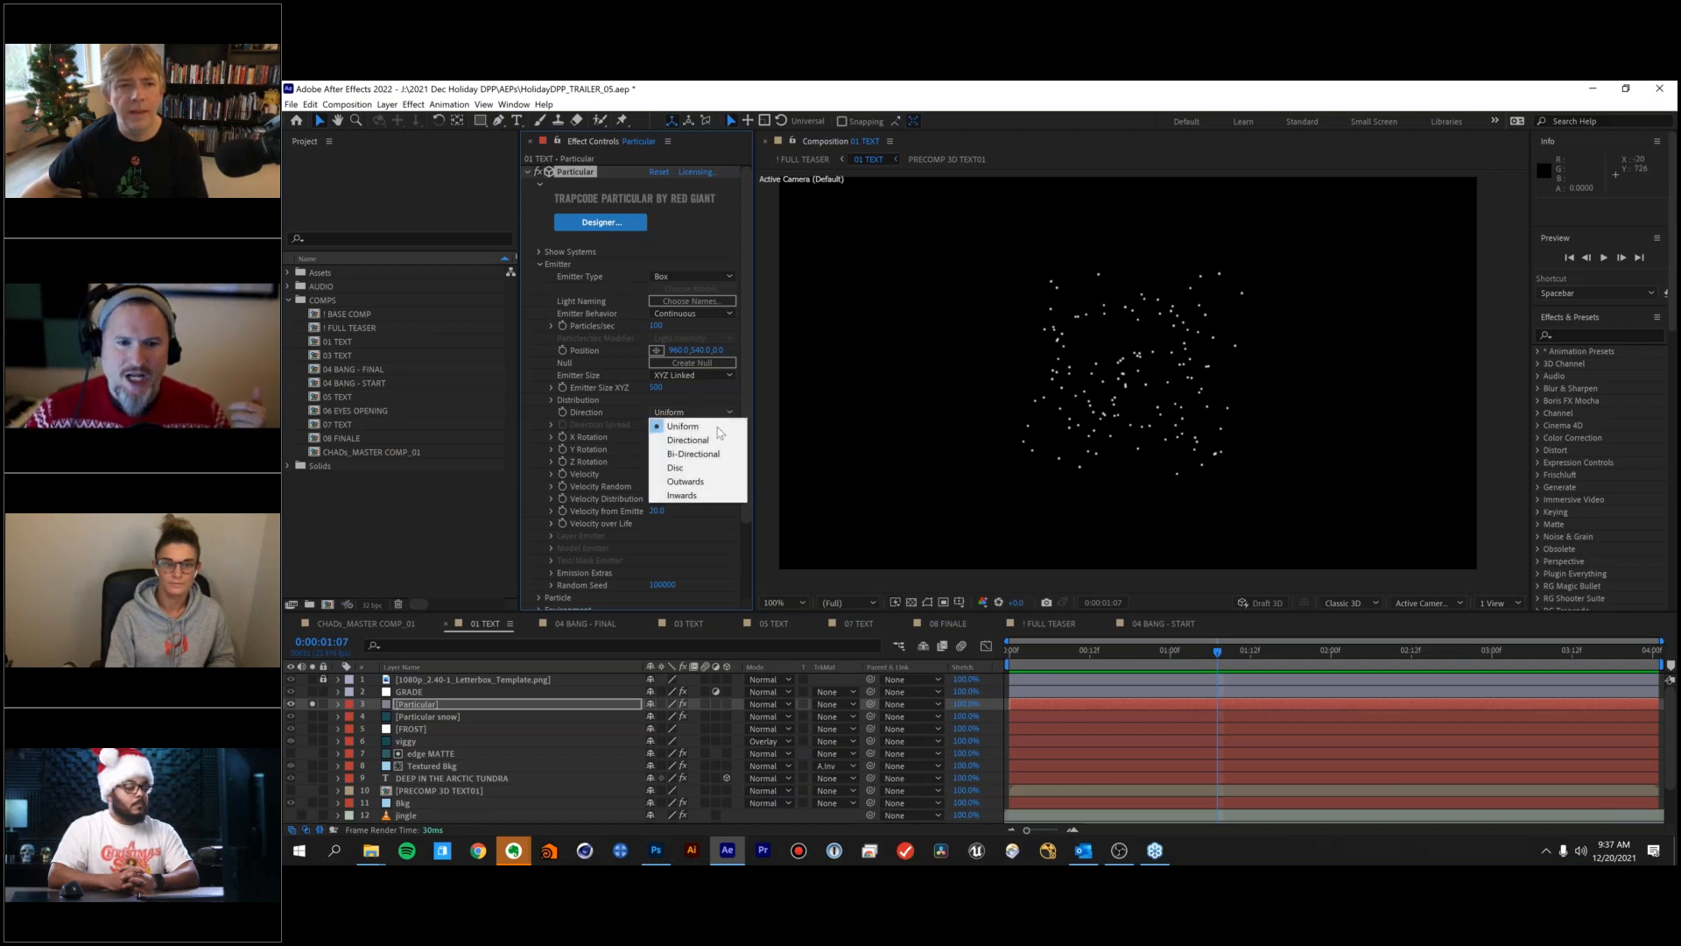
click(721, 392)
click(721, 392)
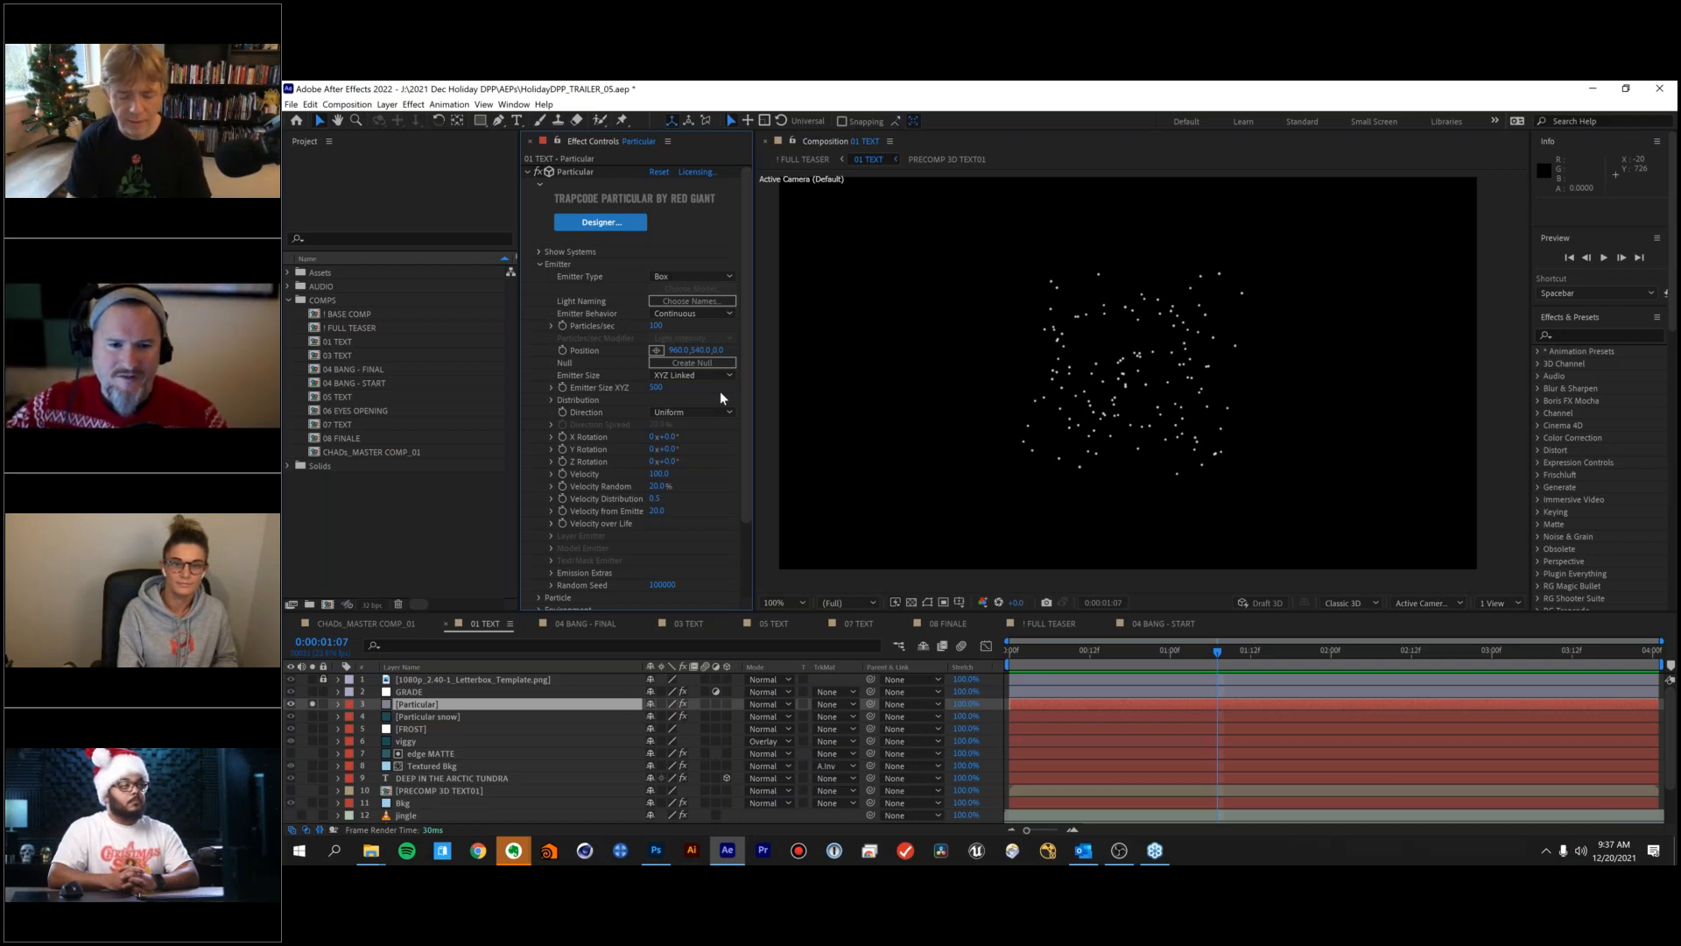
click(659, 473)
text(0)
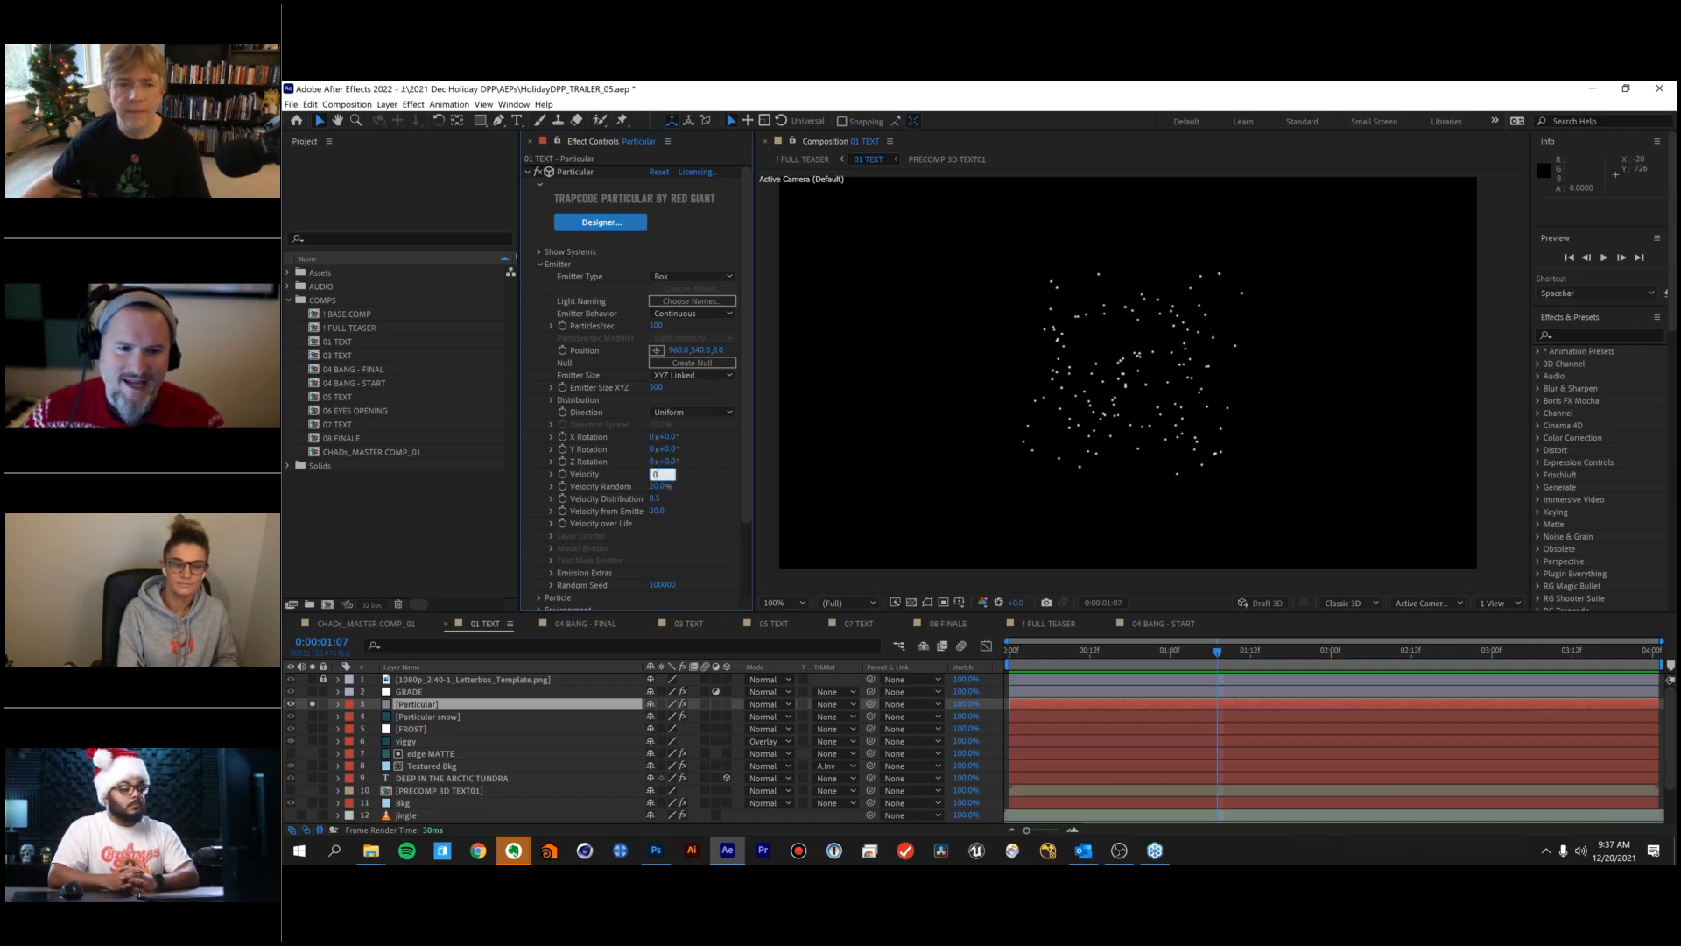
key(Return)
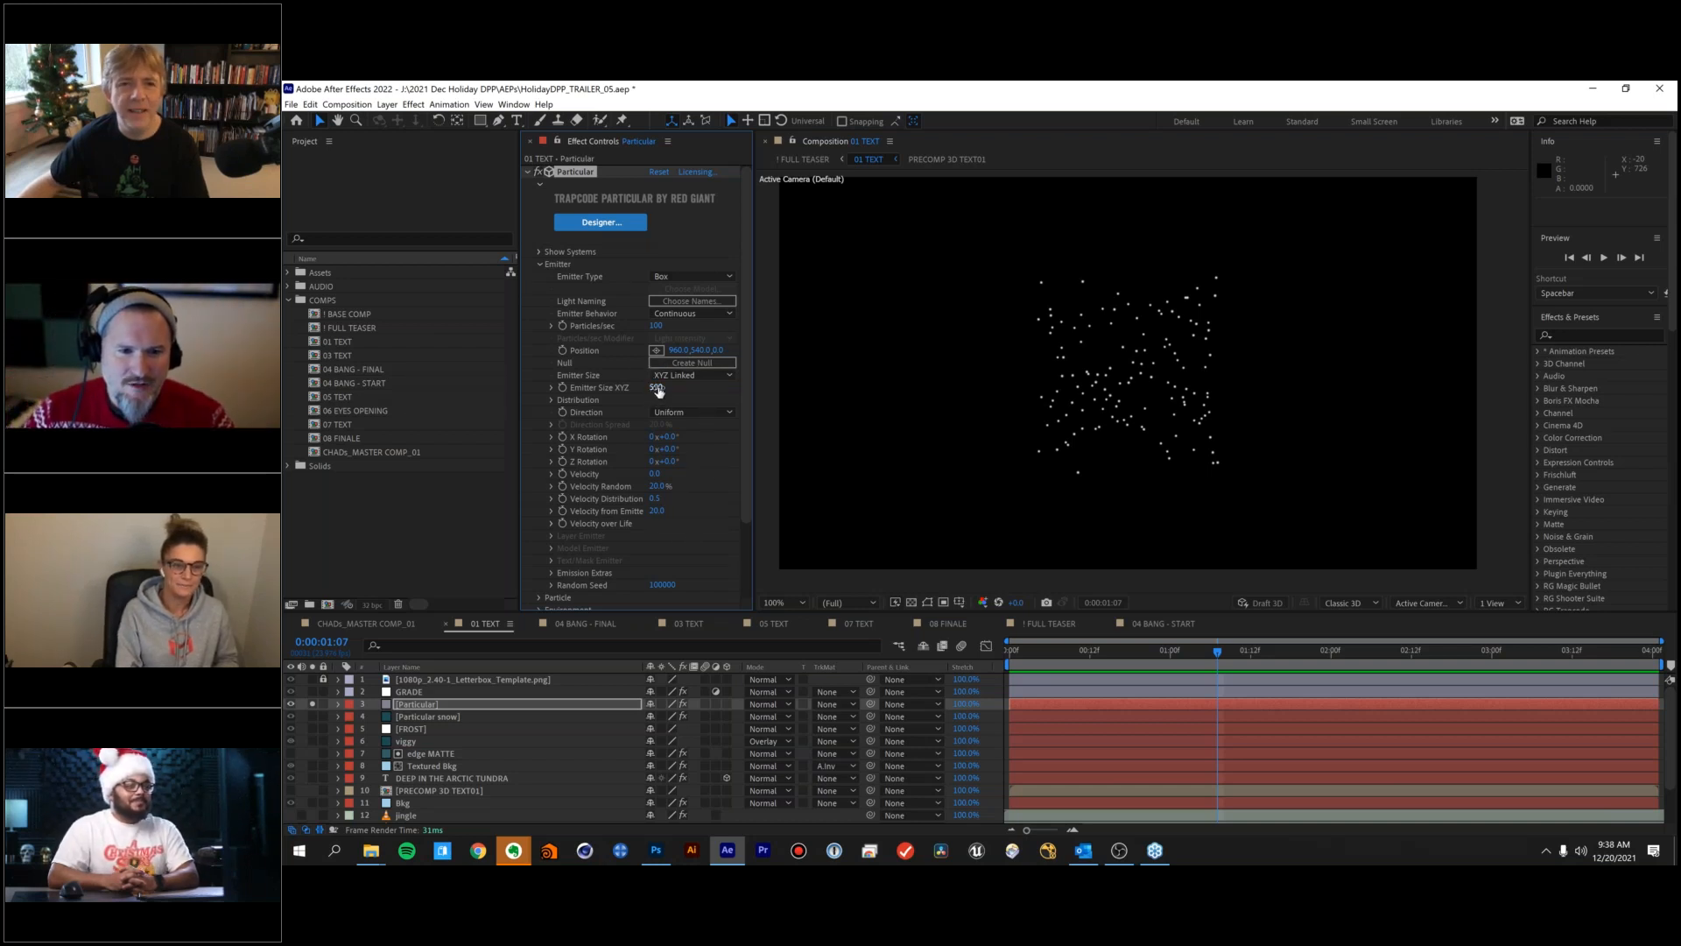
Switch the emitter size to XYZ Individual and set Emitter Size X to 2000.
click(701, 375)
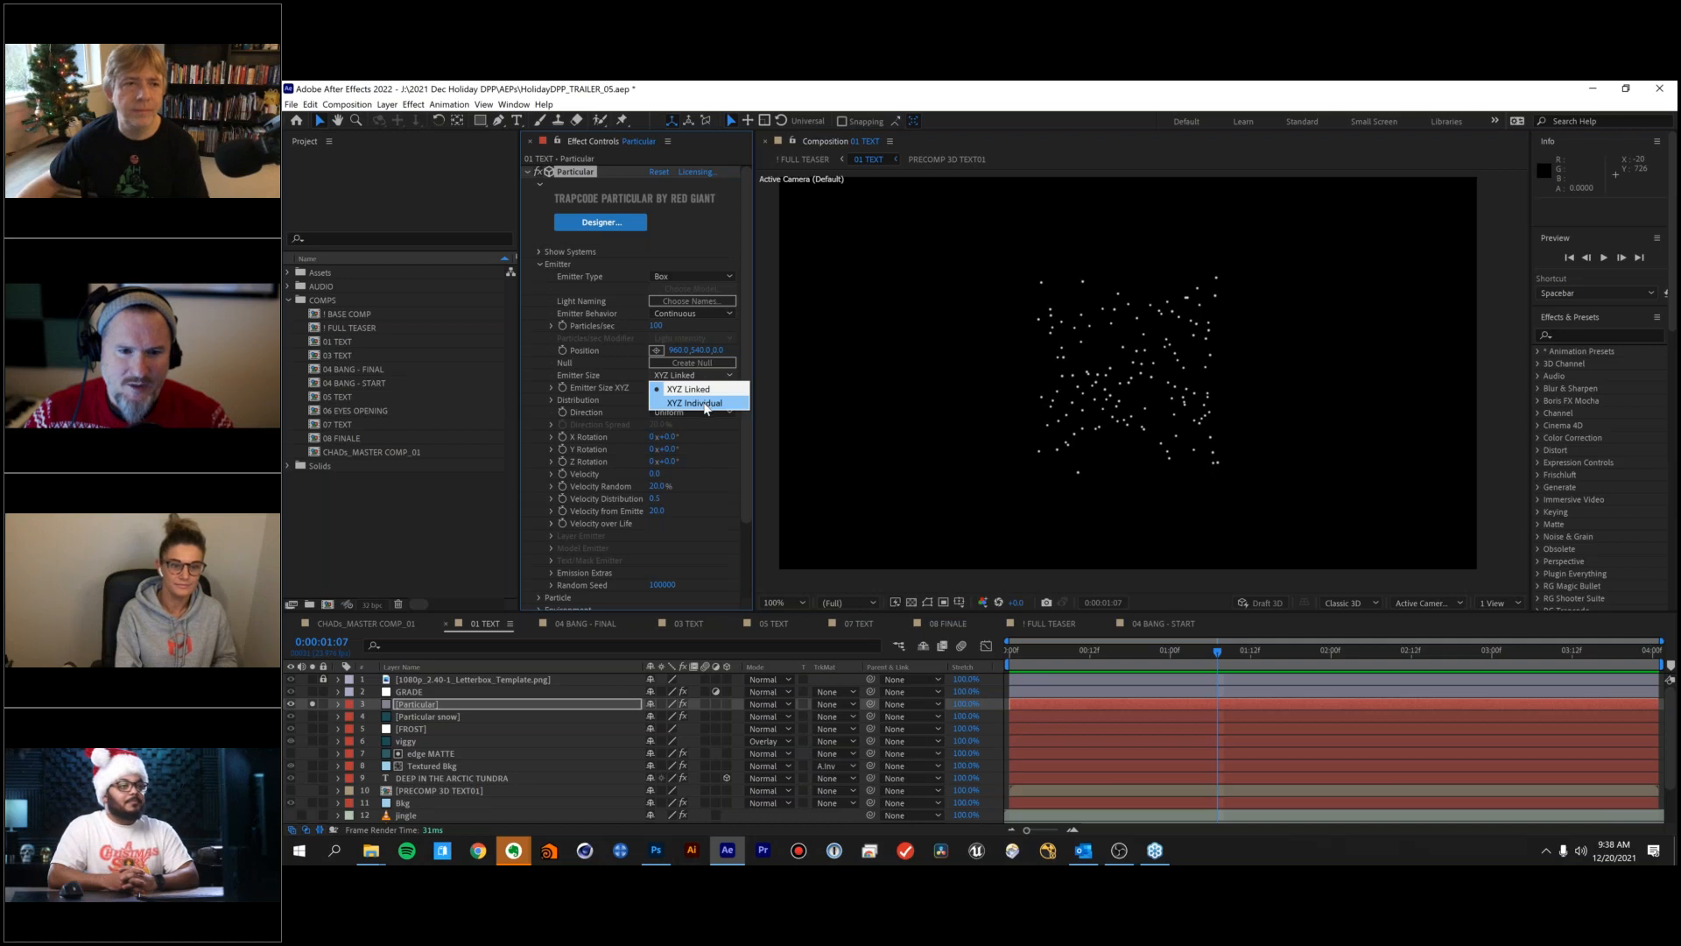
click(697, 402)
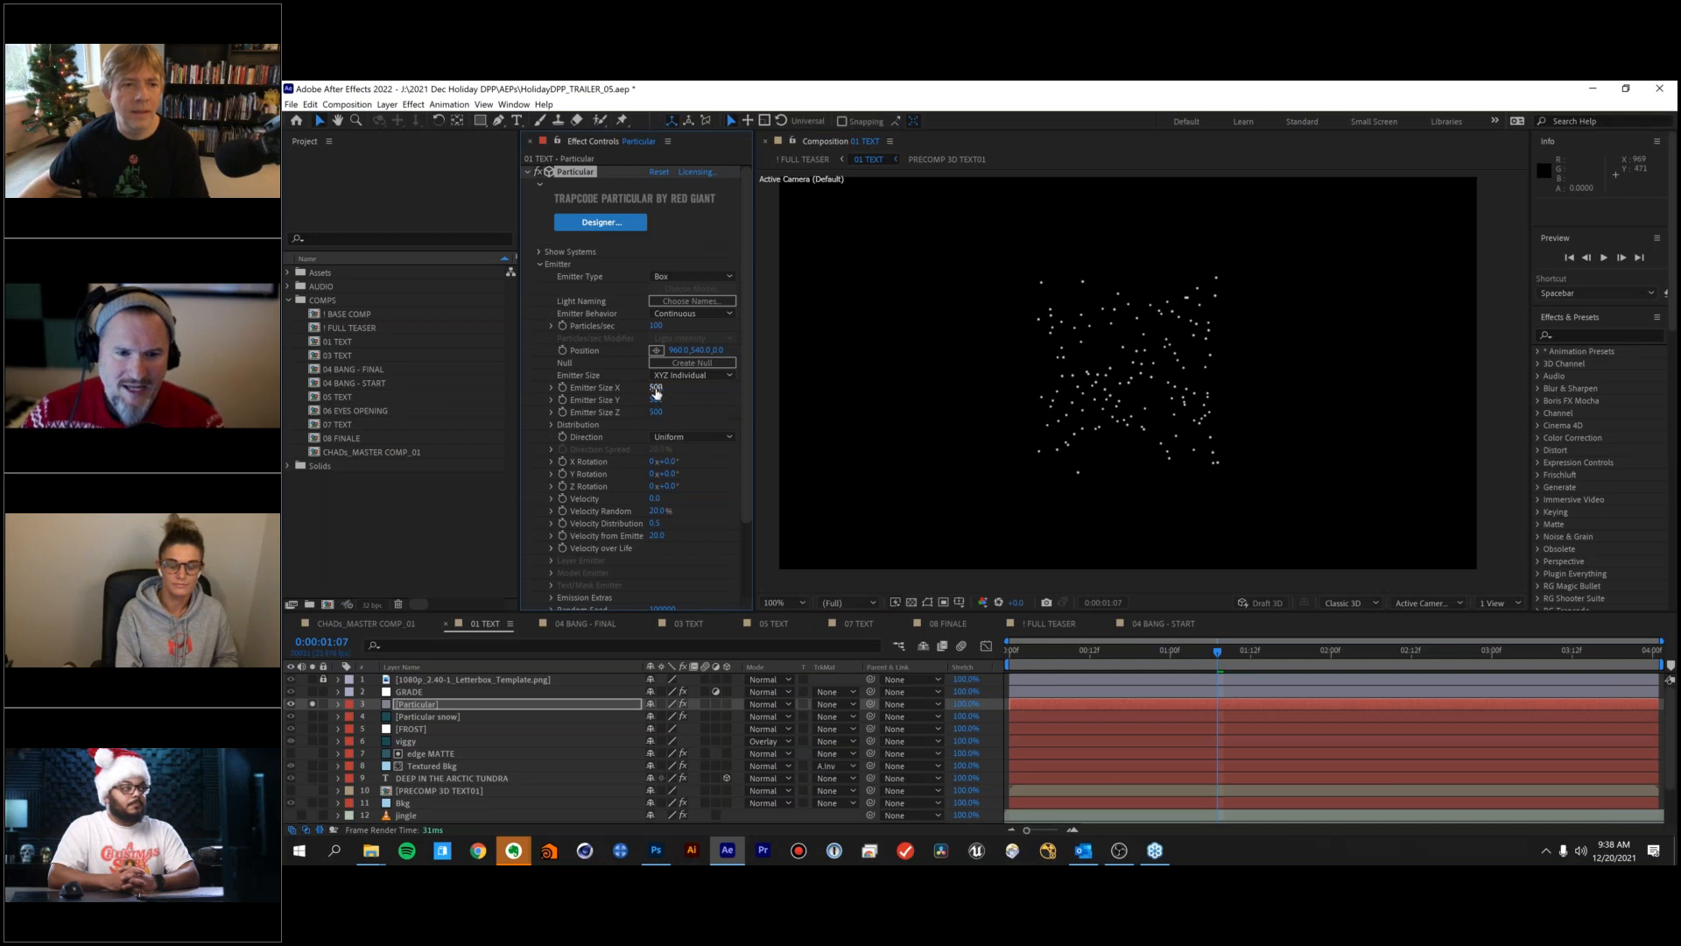
text(00)
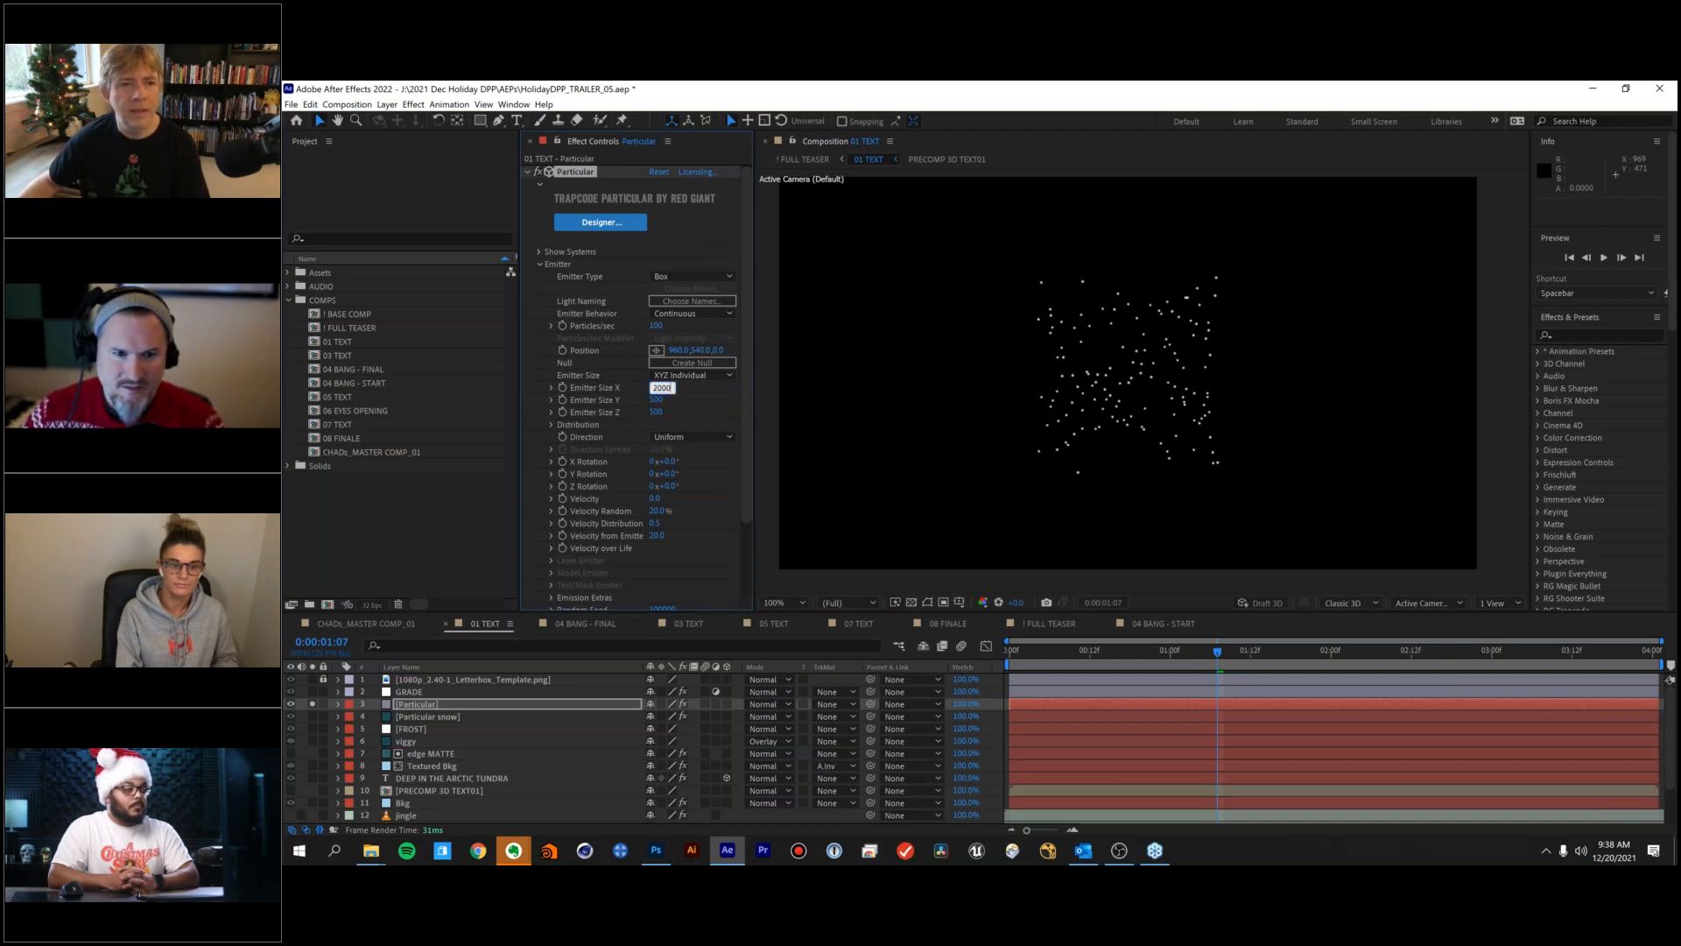
text(0)
key(Return)
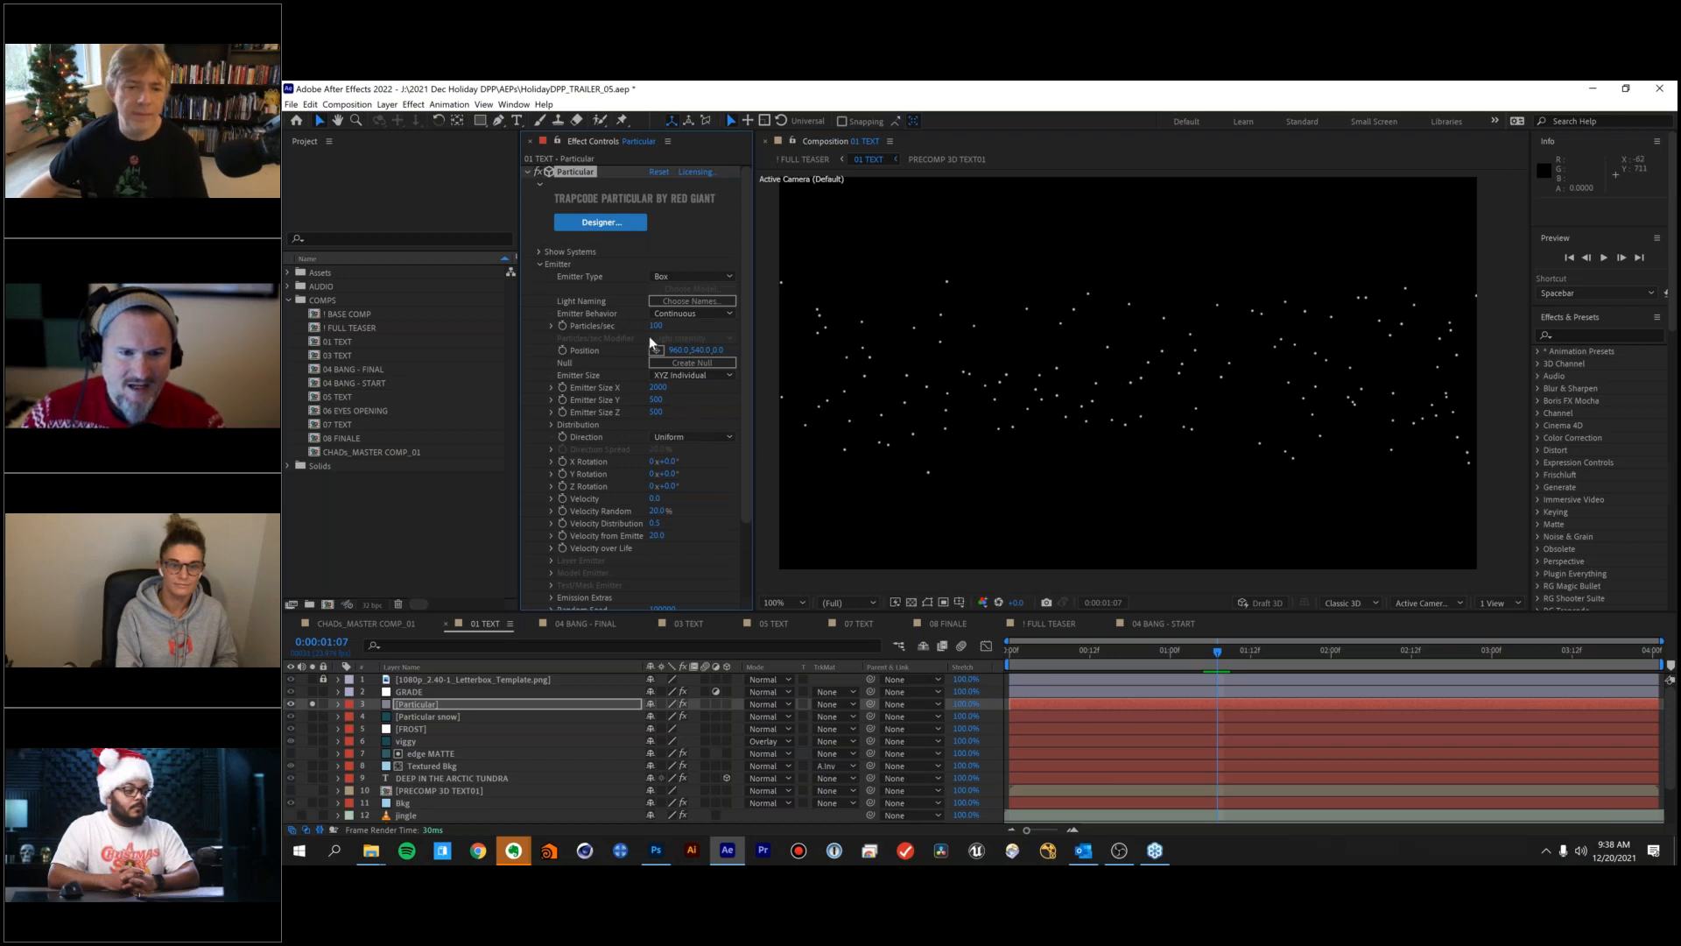
Set the emitter to 670 particles/sec, size Y 100 and position 960, 125, then preview the emission from the start.
drag(662, 325, 709, 363)
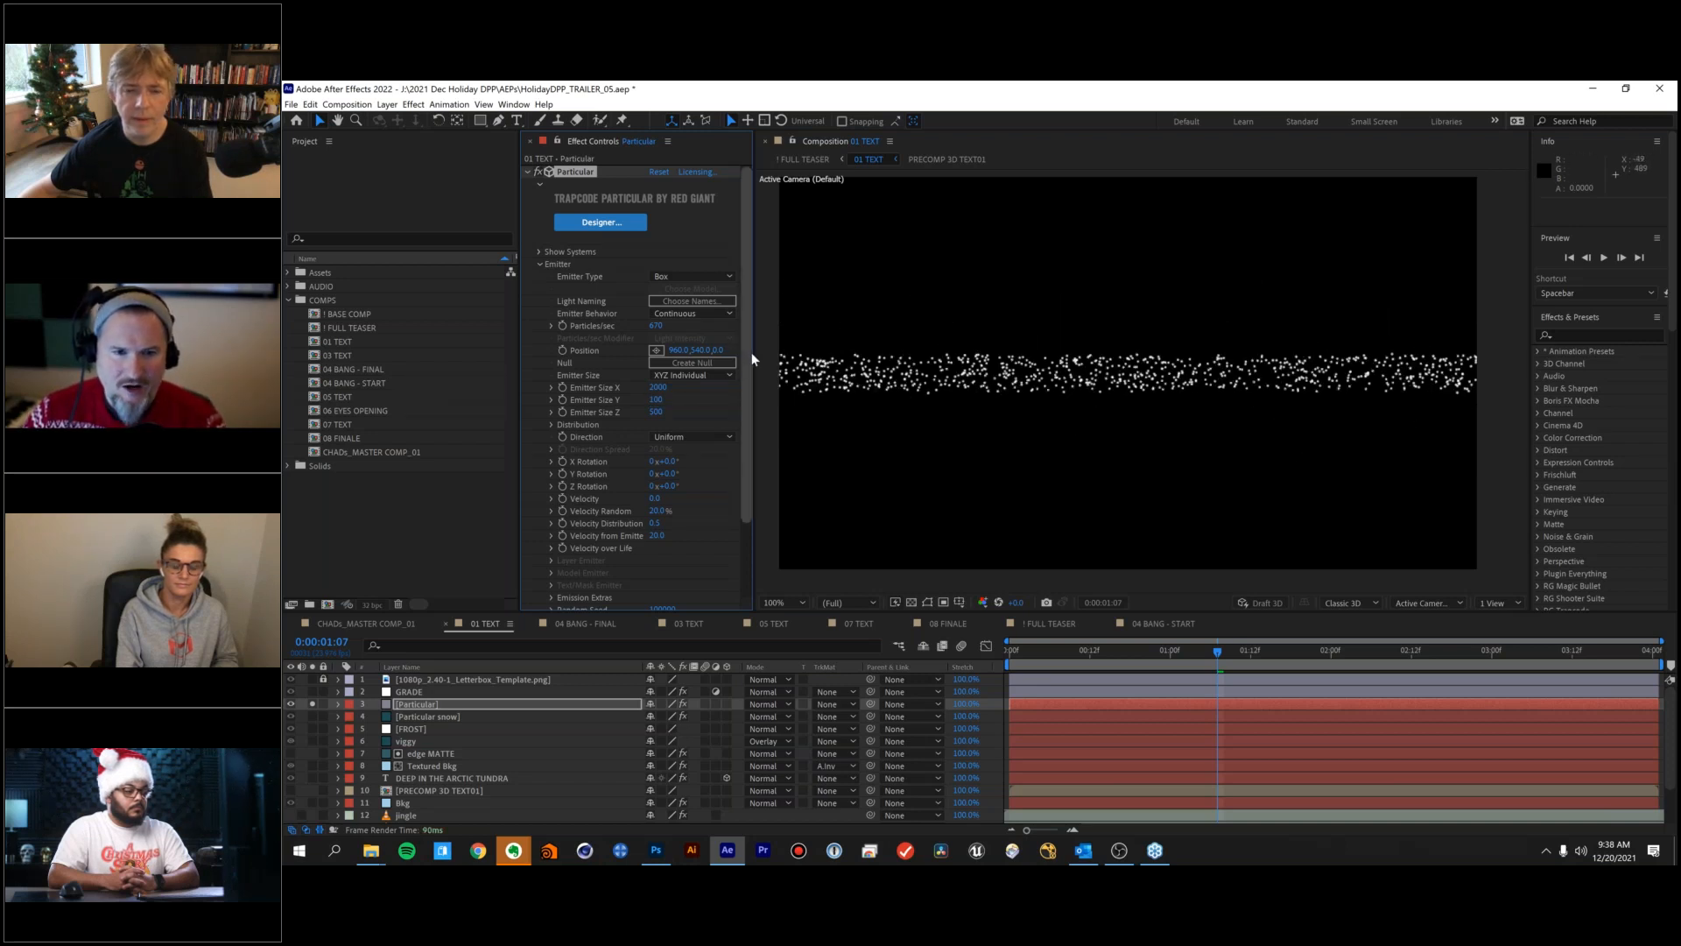
drag(700, 354, 601, 350)
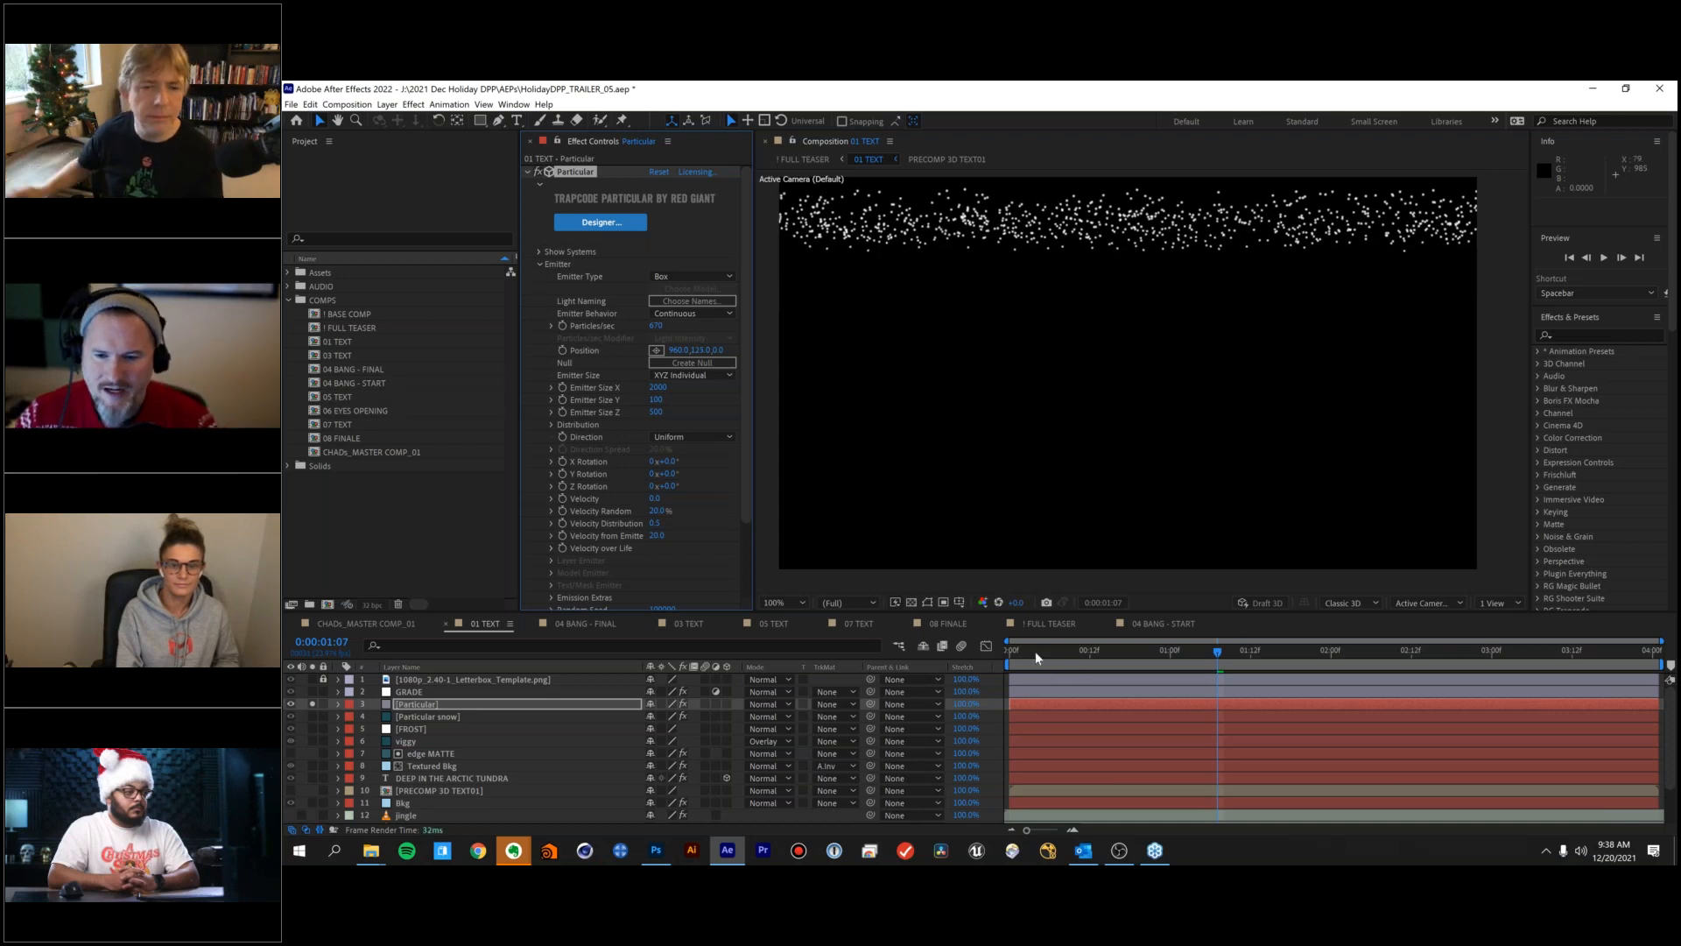
key(Home)
key(space)
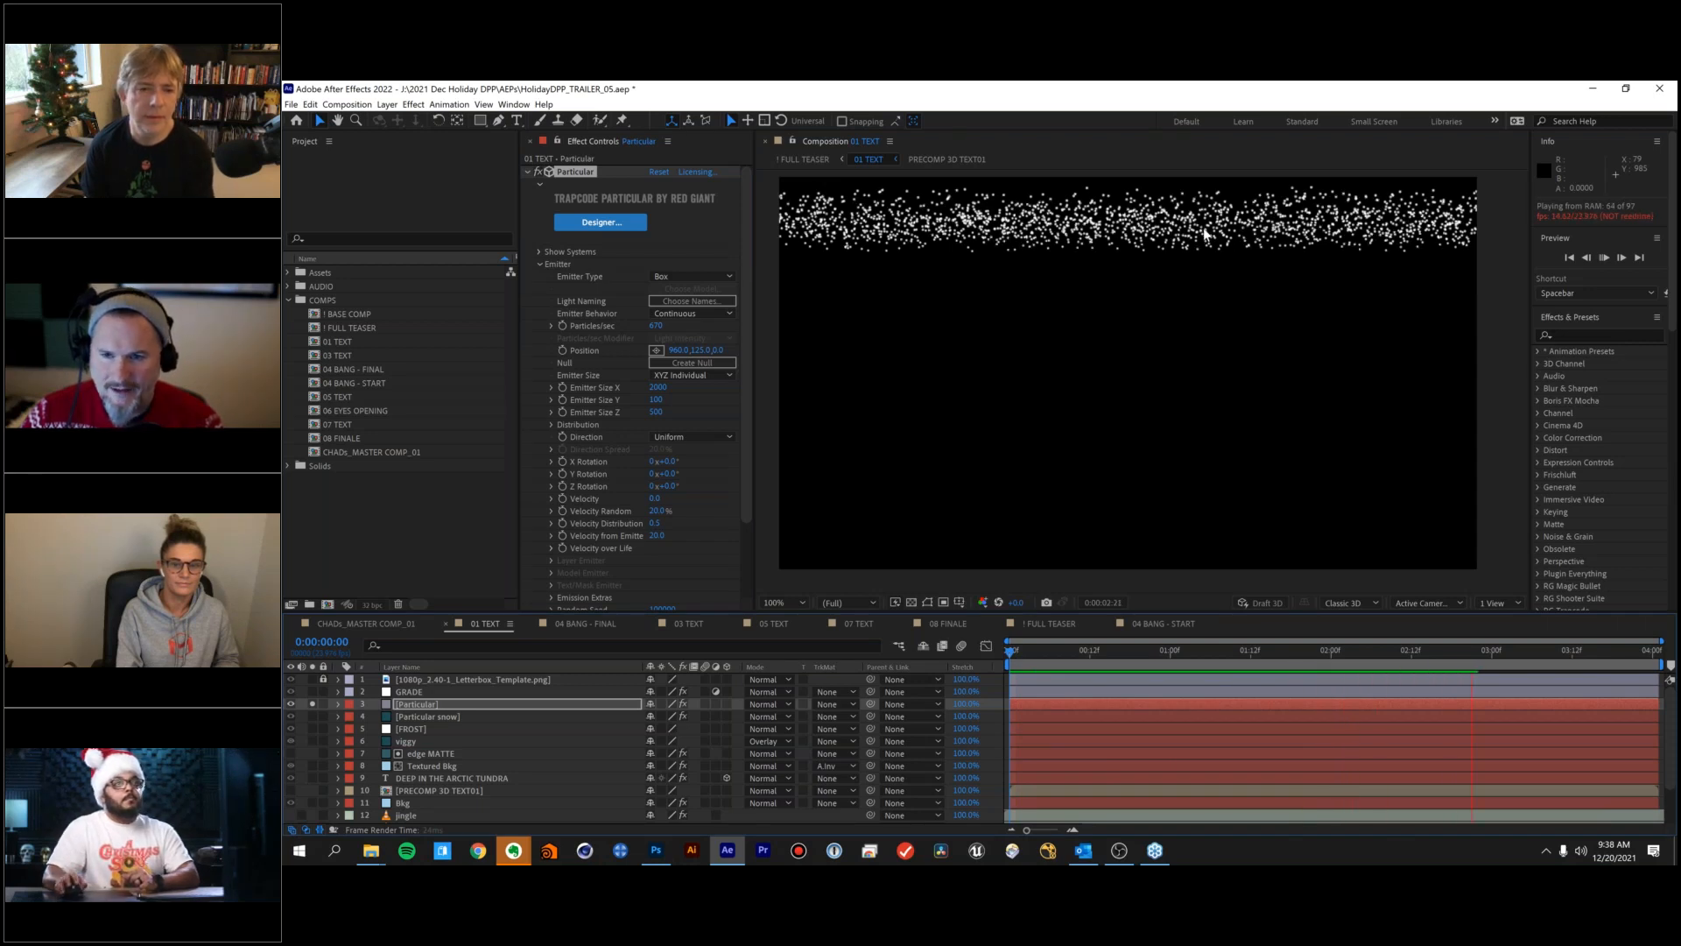
click(1086, 648)
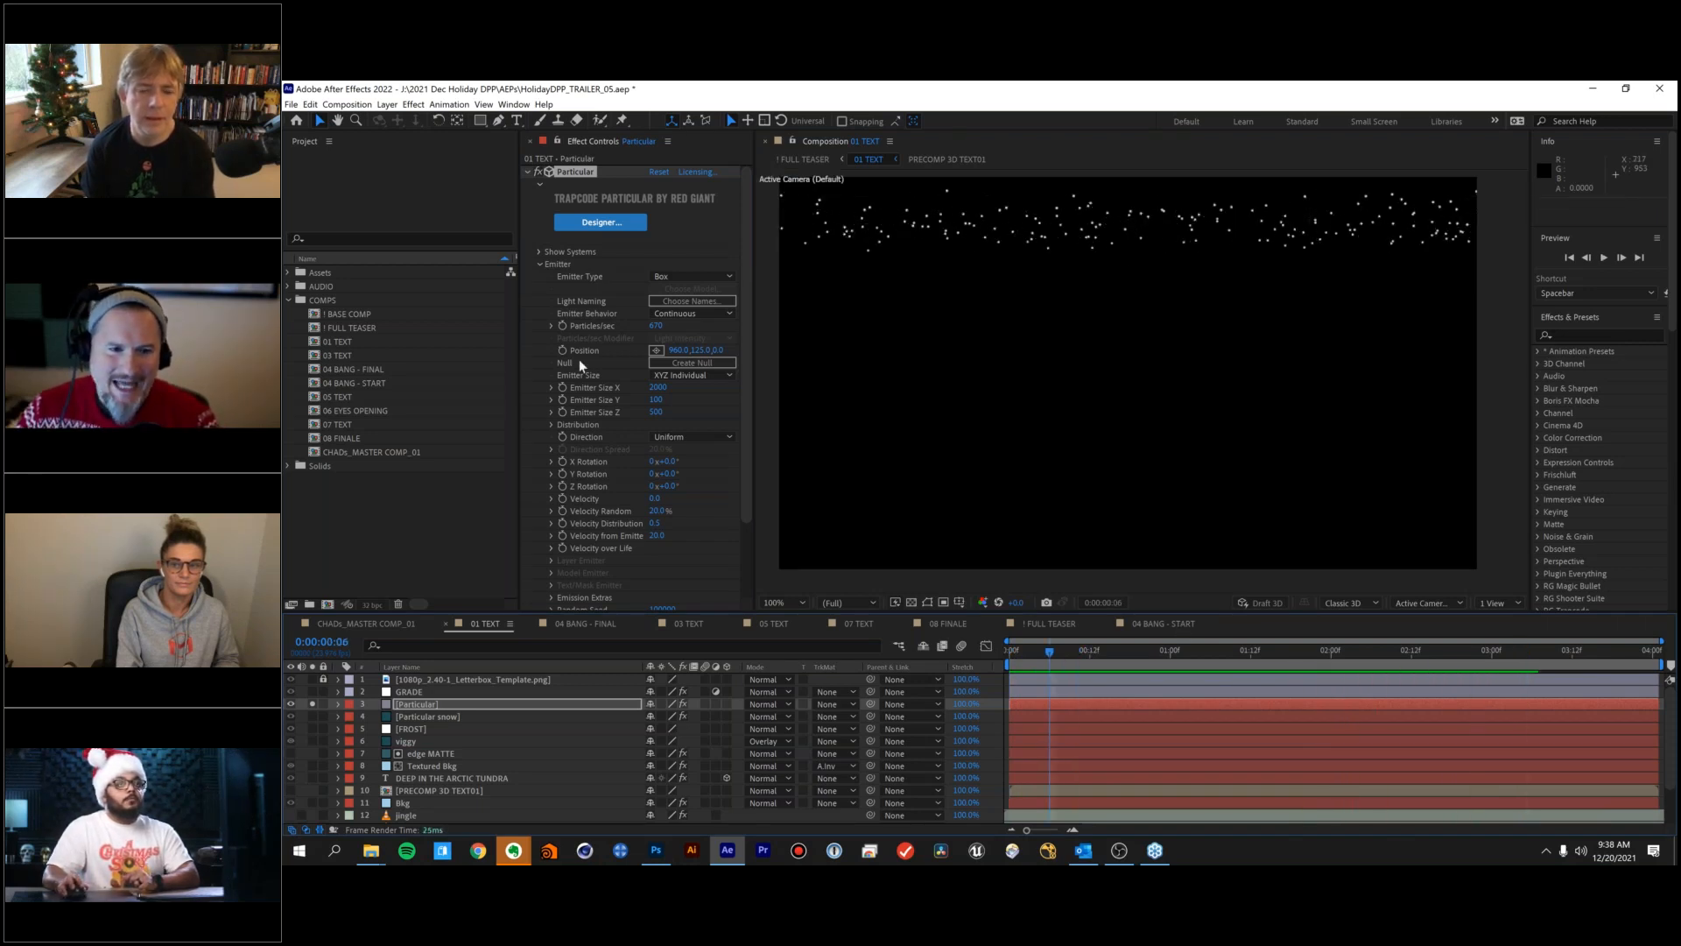
Set Particular's environment gravity to 70 and play and scrub through the comp to check the falling particles.
click(539, 263)
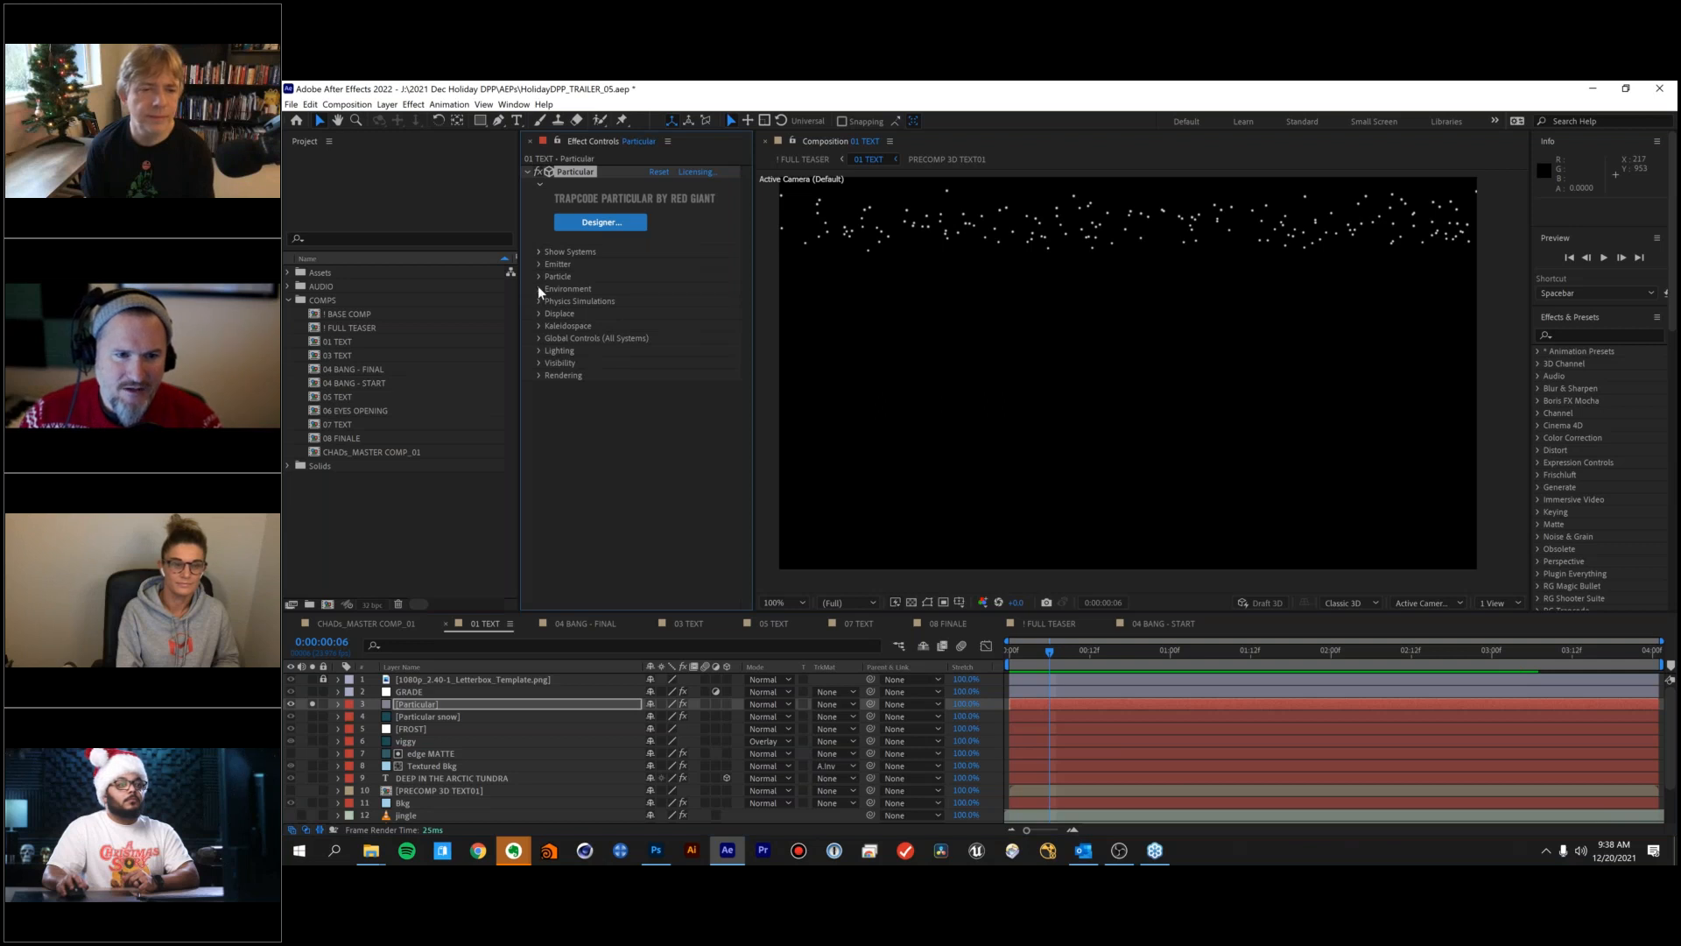
click(537, 288)
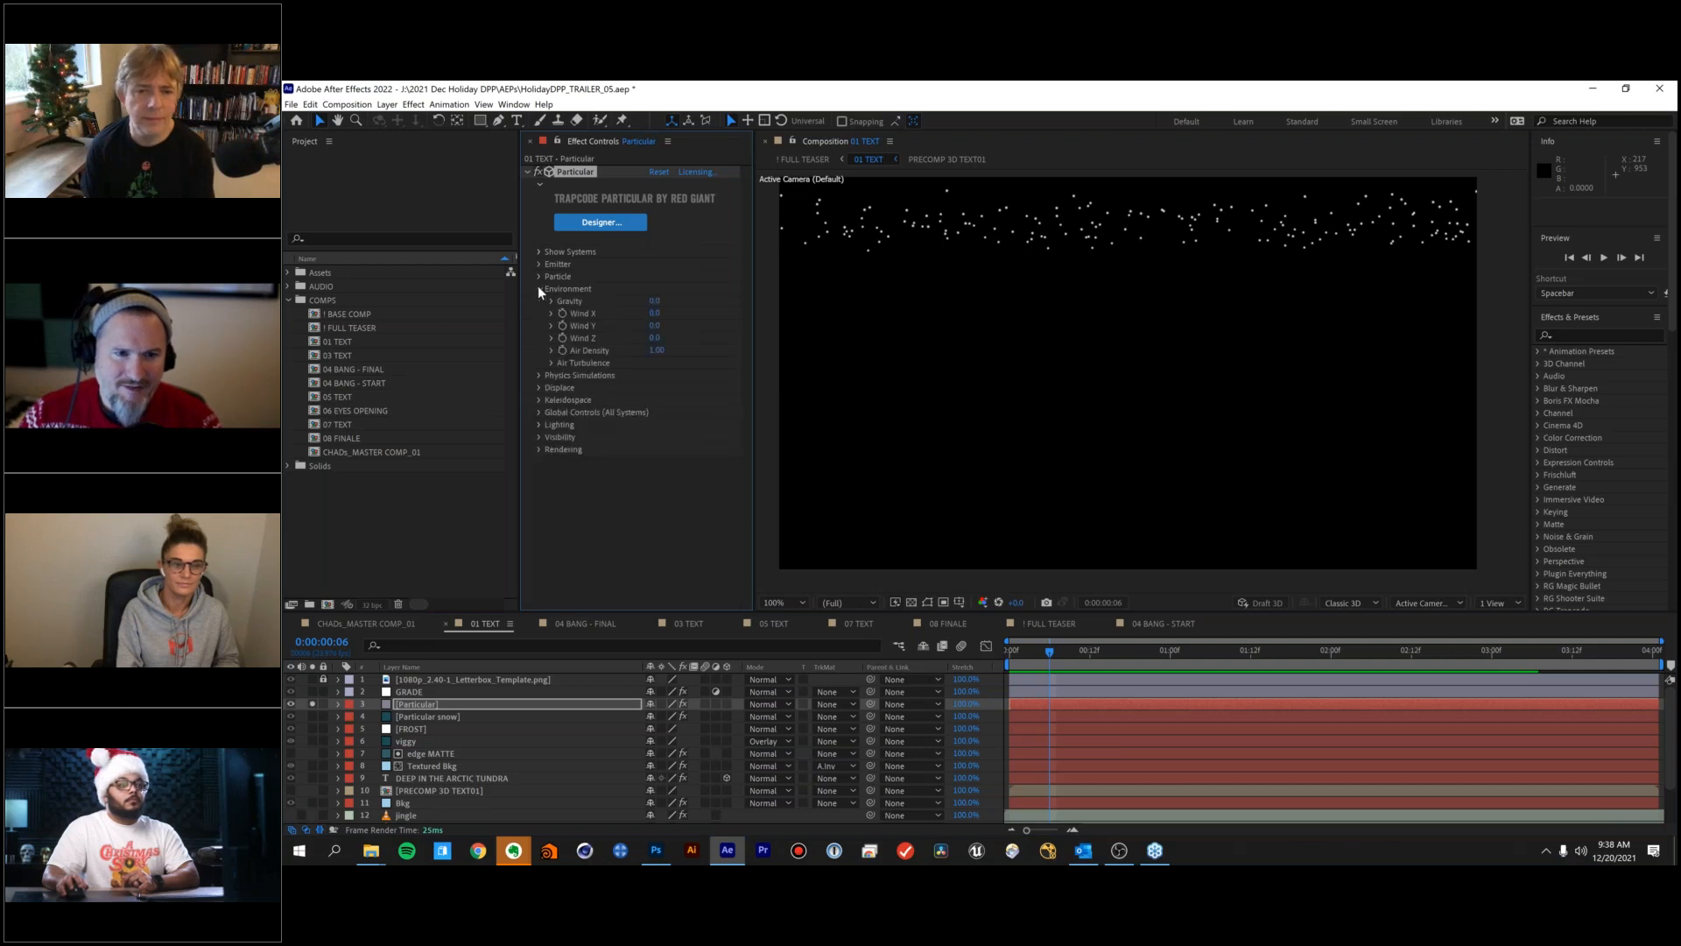
drag(661, 300, 679, 299)
click(659, 300)
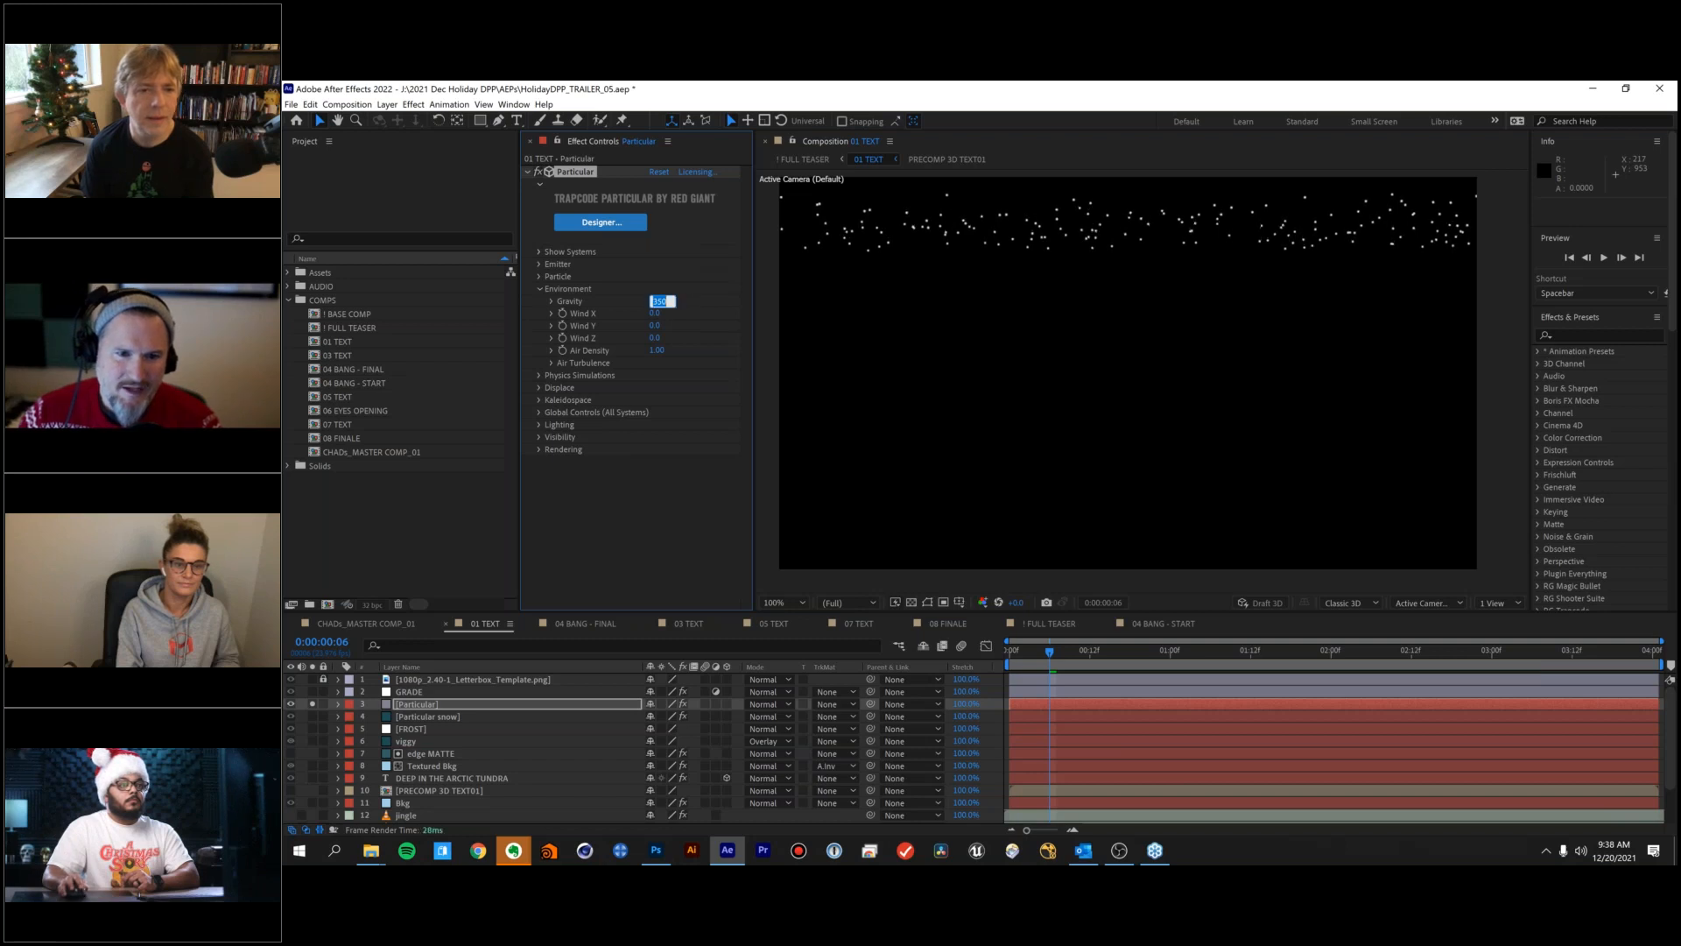
text(70)
key(Return)
key(space)
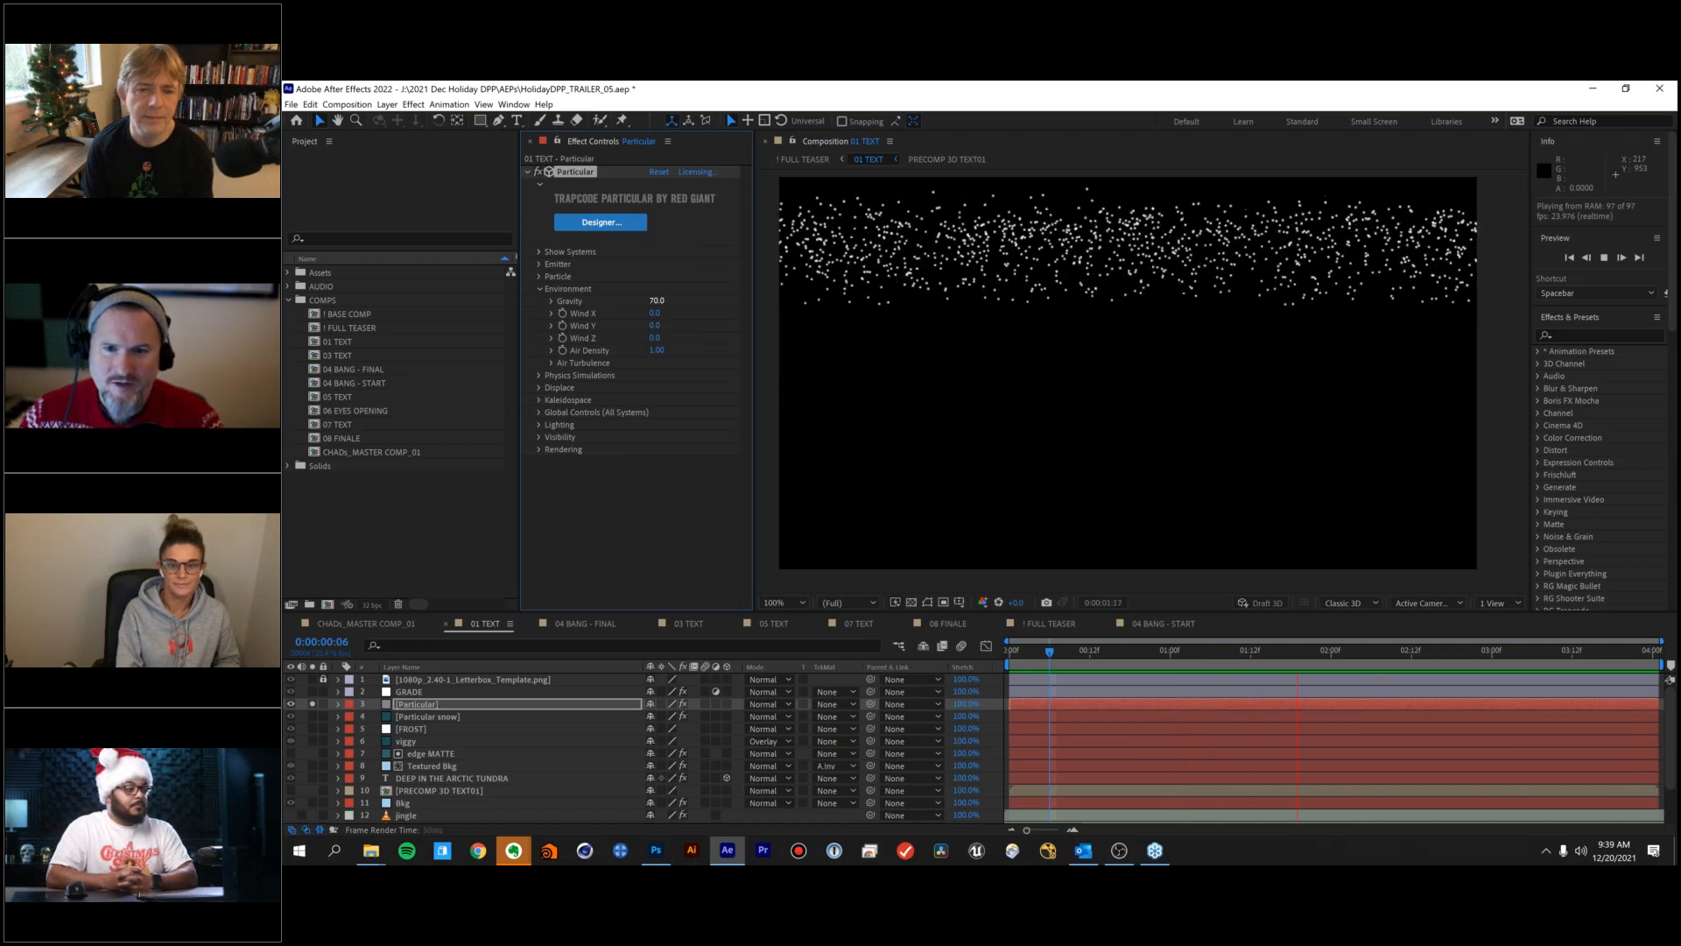
key(space)
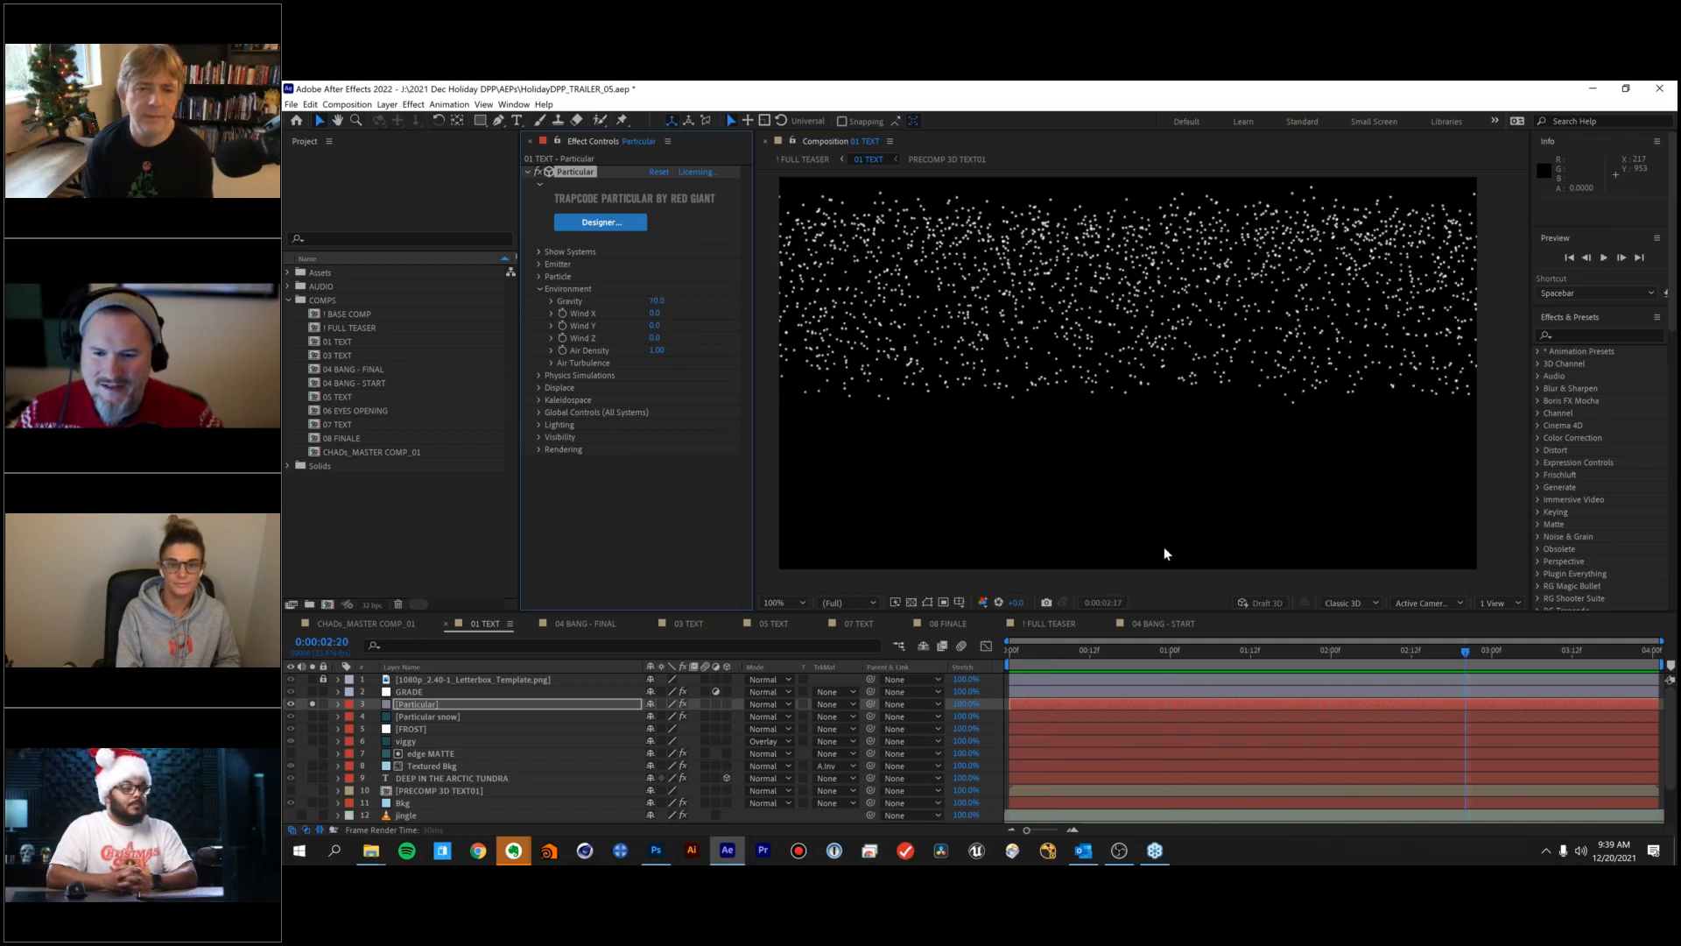
drag(1045, 652, 1344, 652)
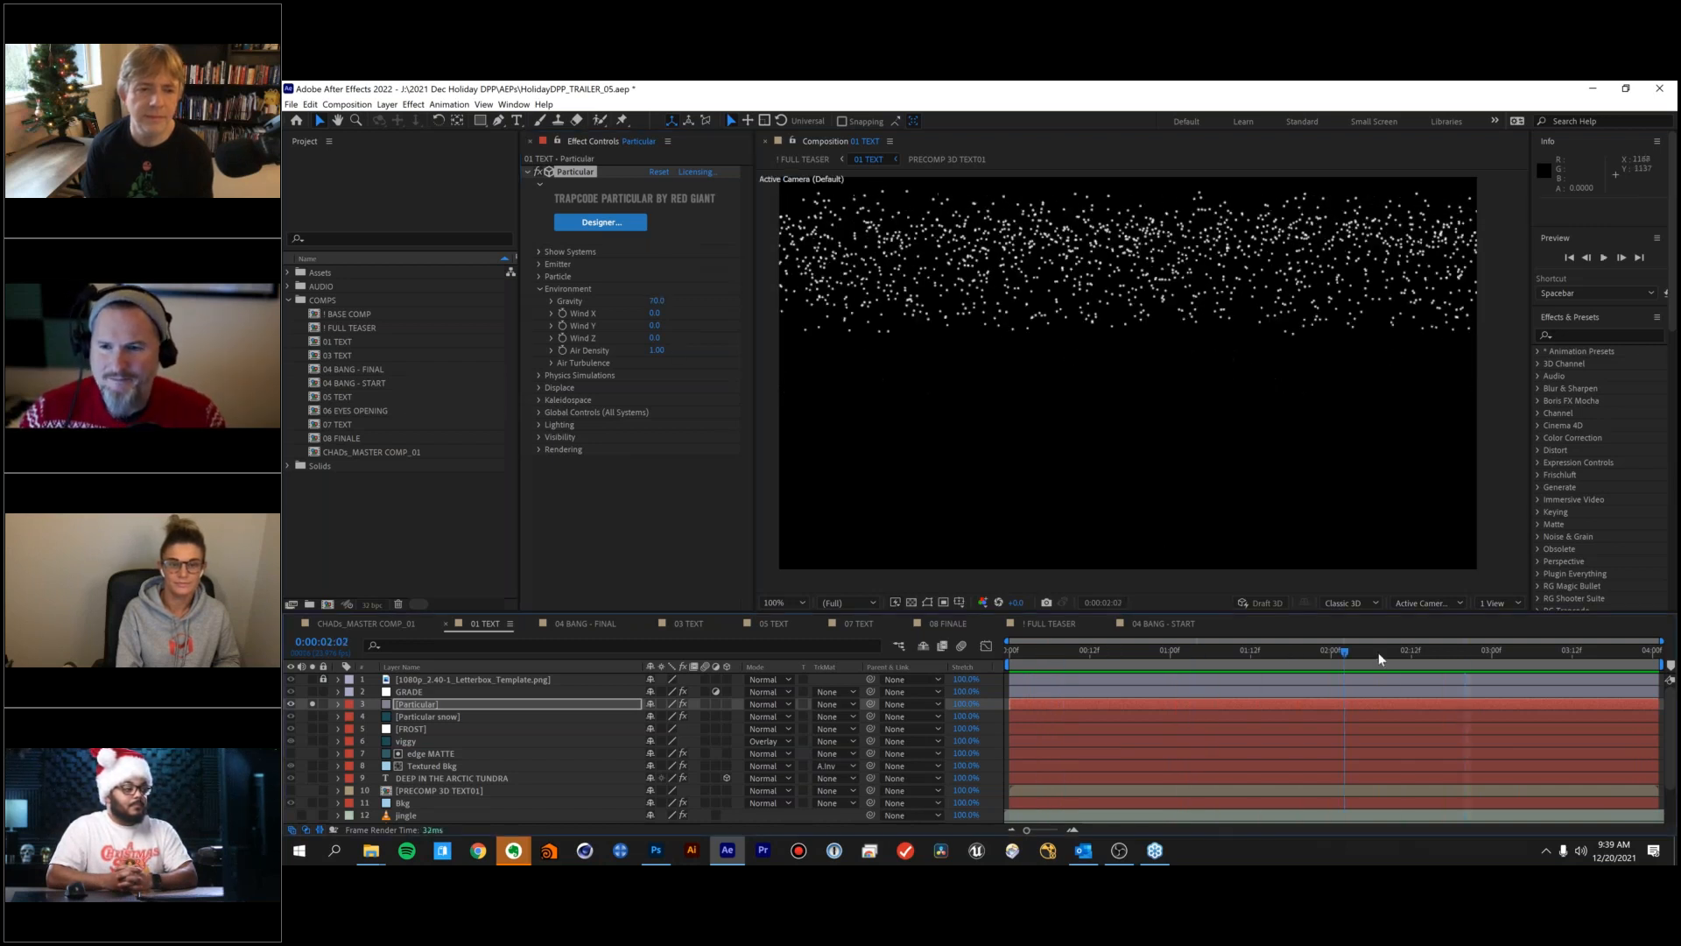
click(1398, 653)
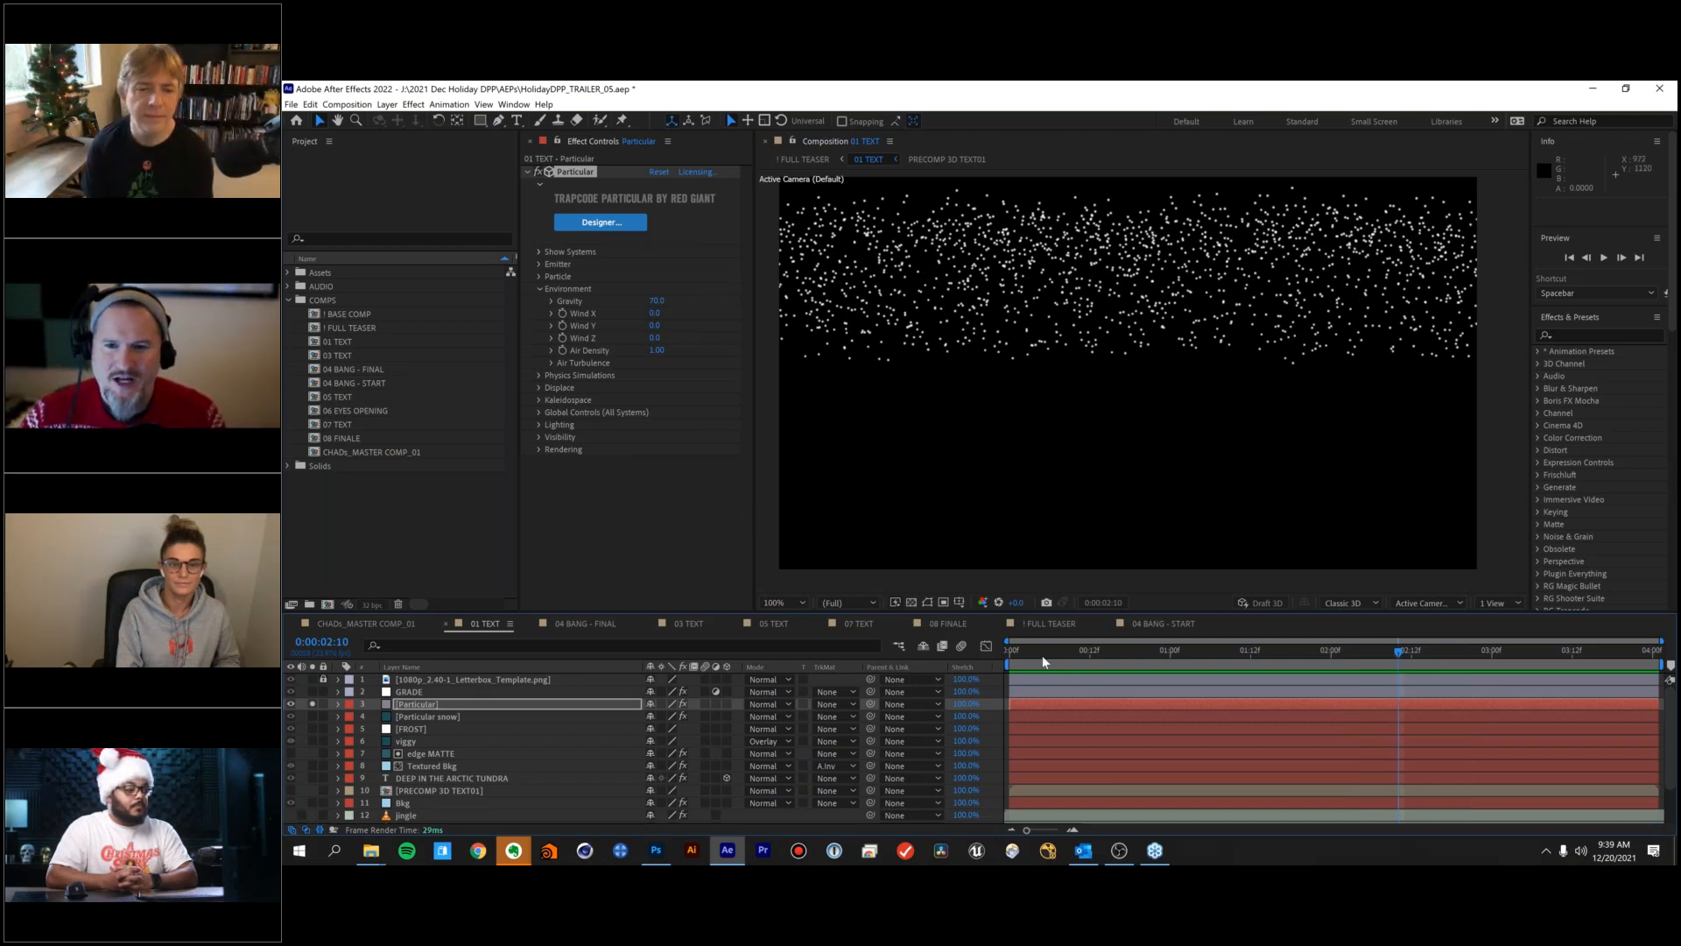
drag(1042, 656, 1462, 623)
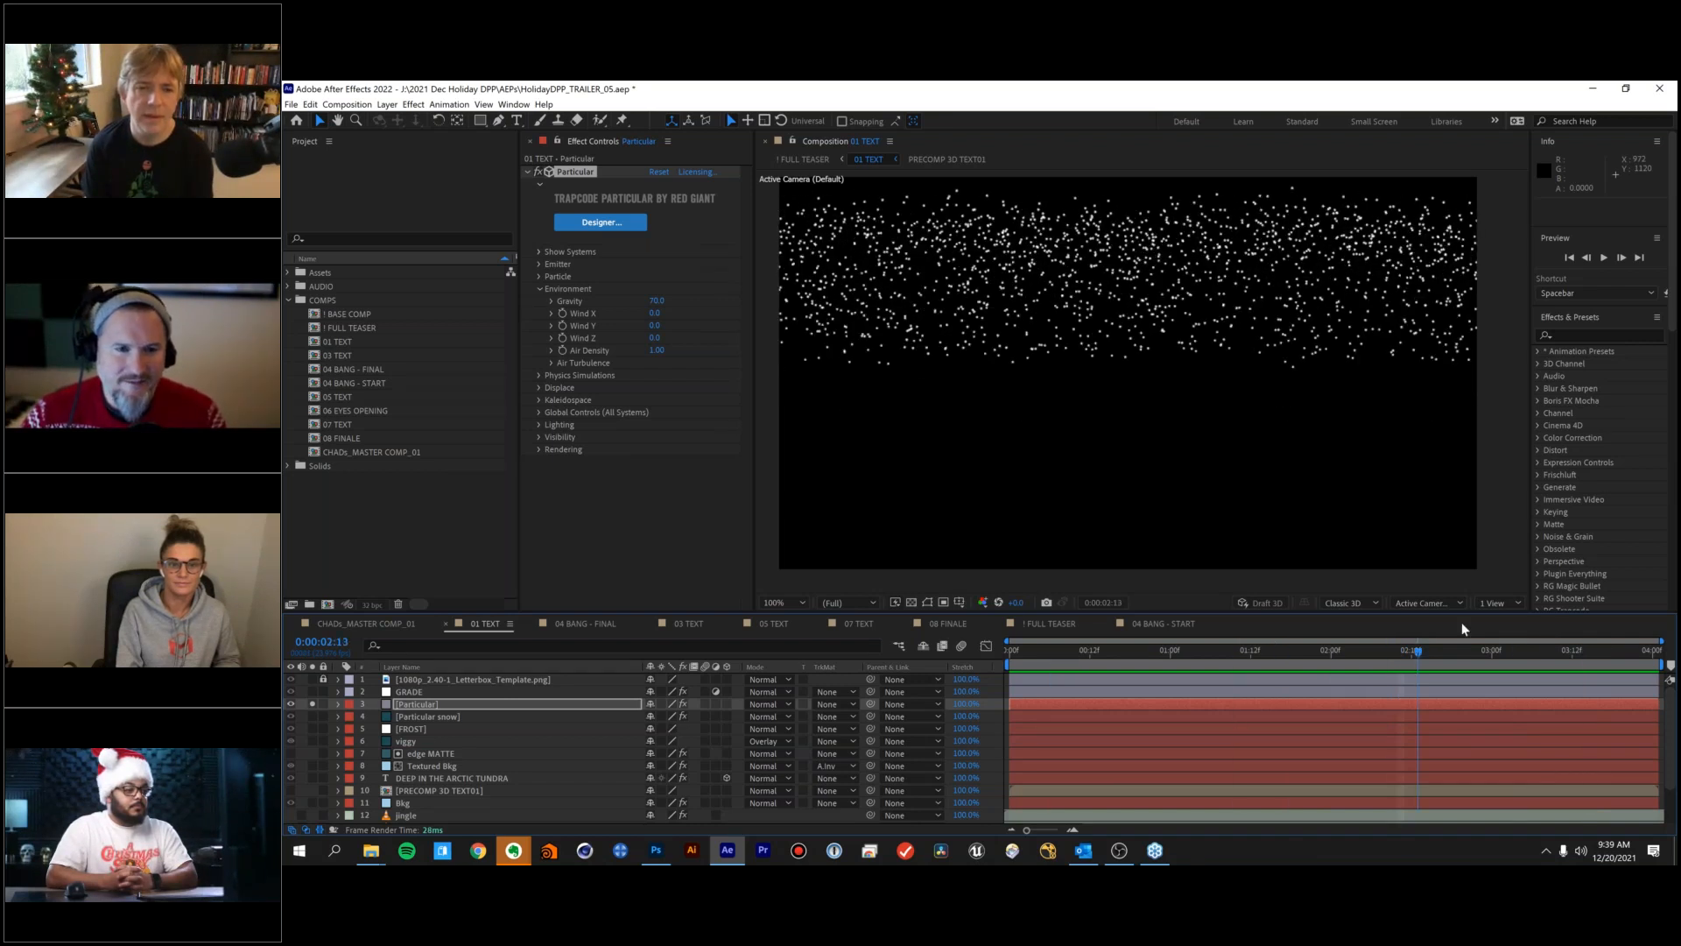
key(space)
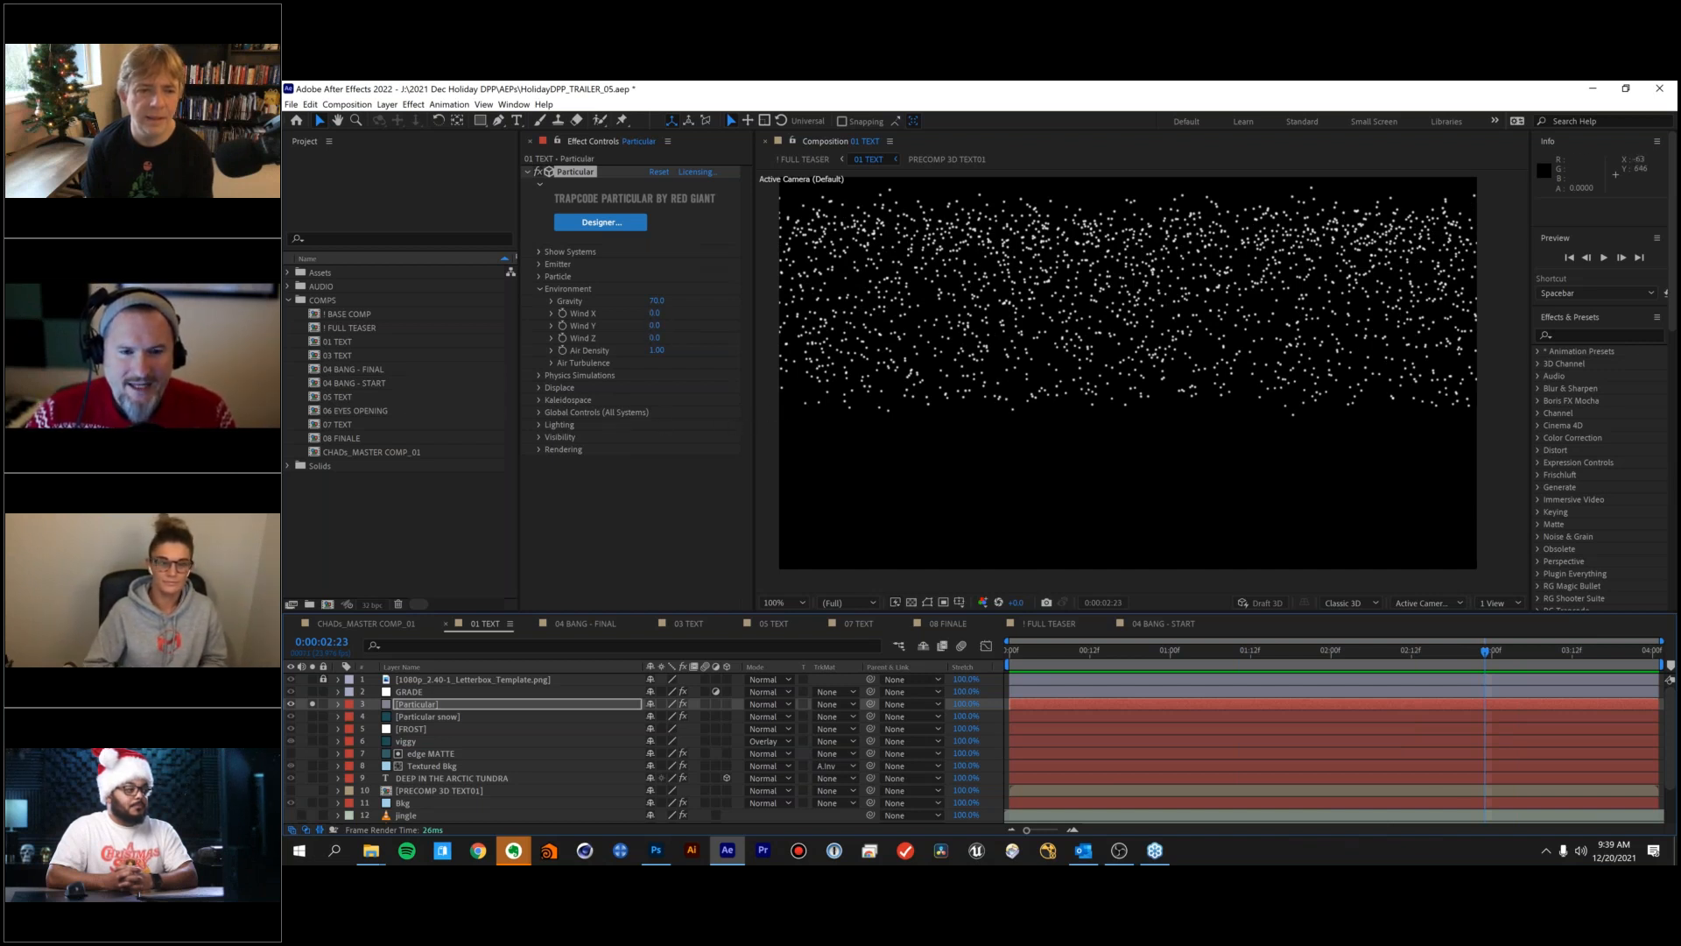
Set Wind X to 24, with air turbulence Affect Position at 40 and Move with Wind at 58%.
drag(655, 312, 671, 312)
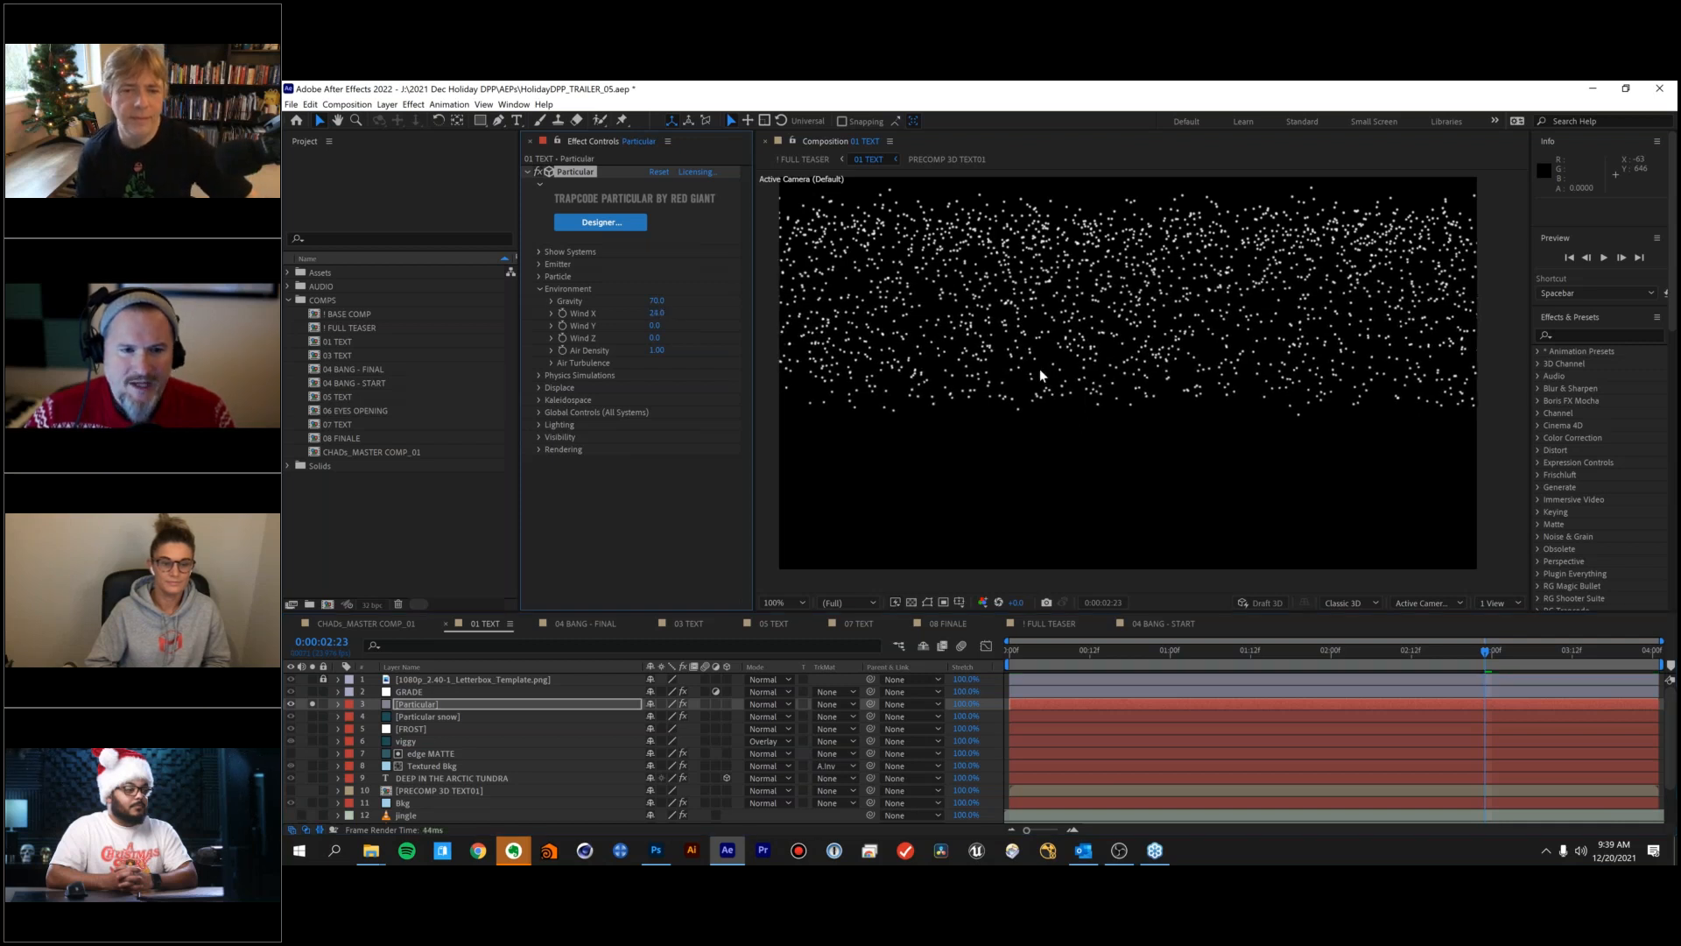
click(547, 363)
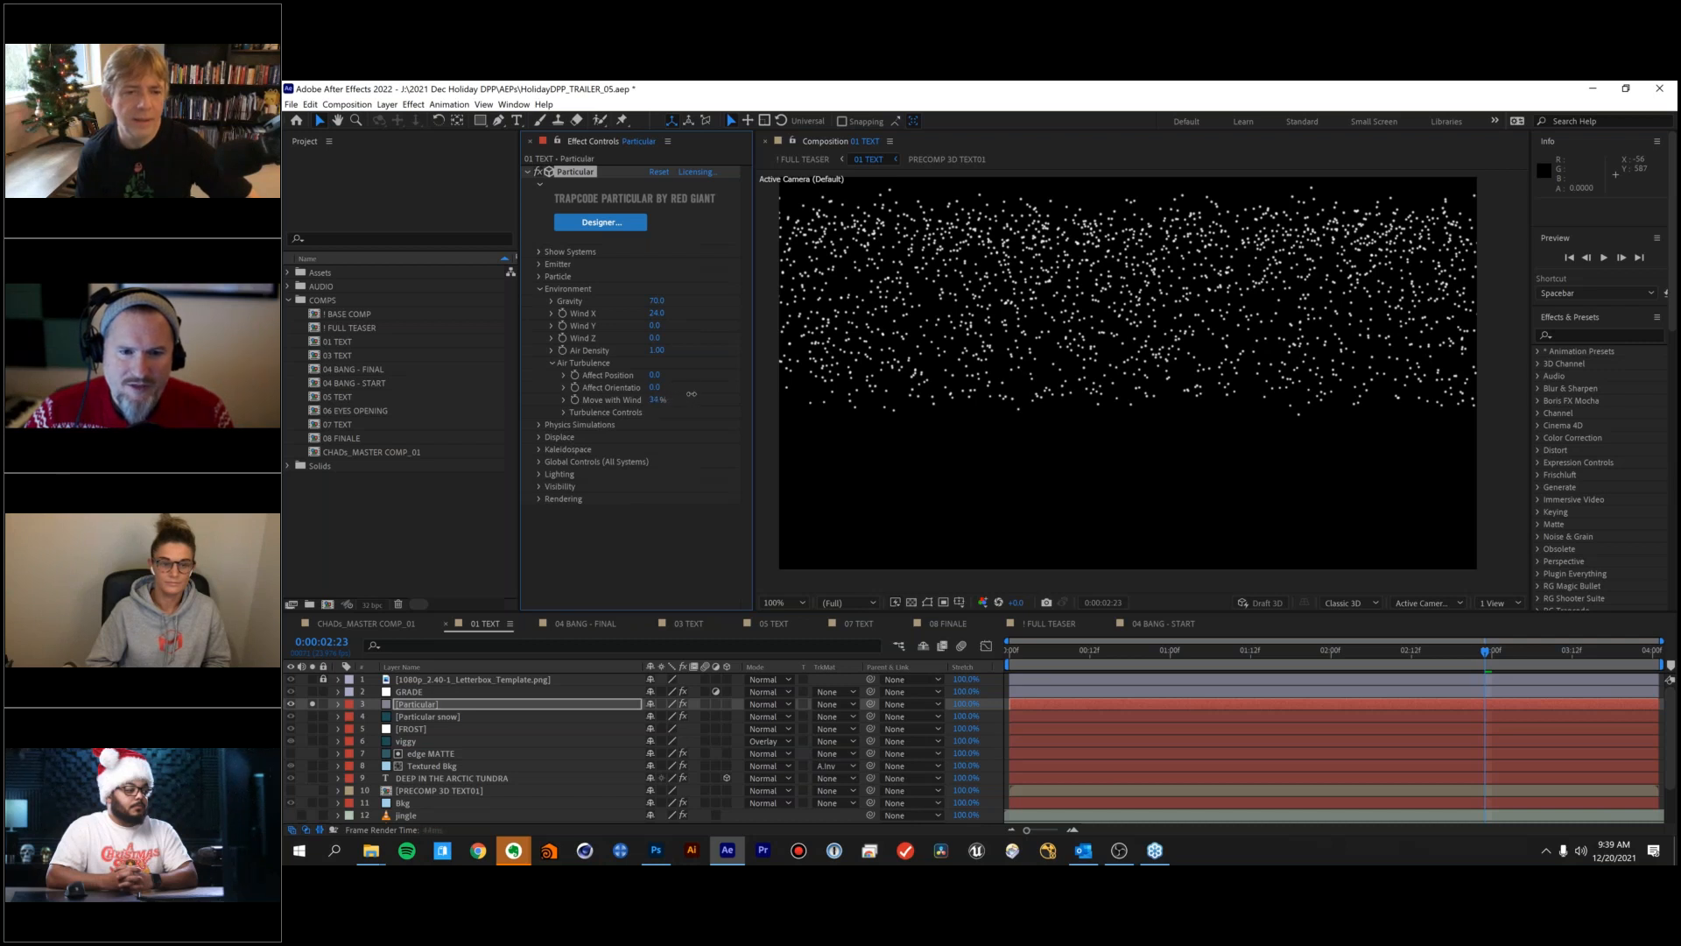
drag(666, 375, 685, 374)
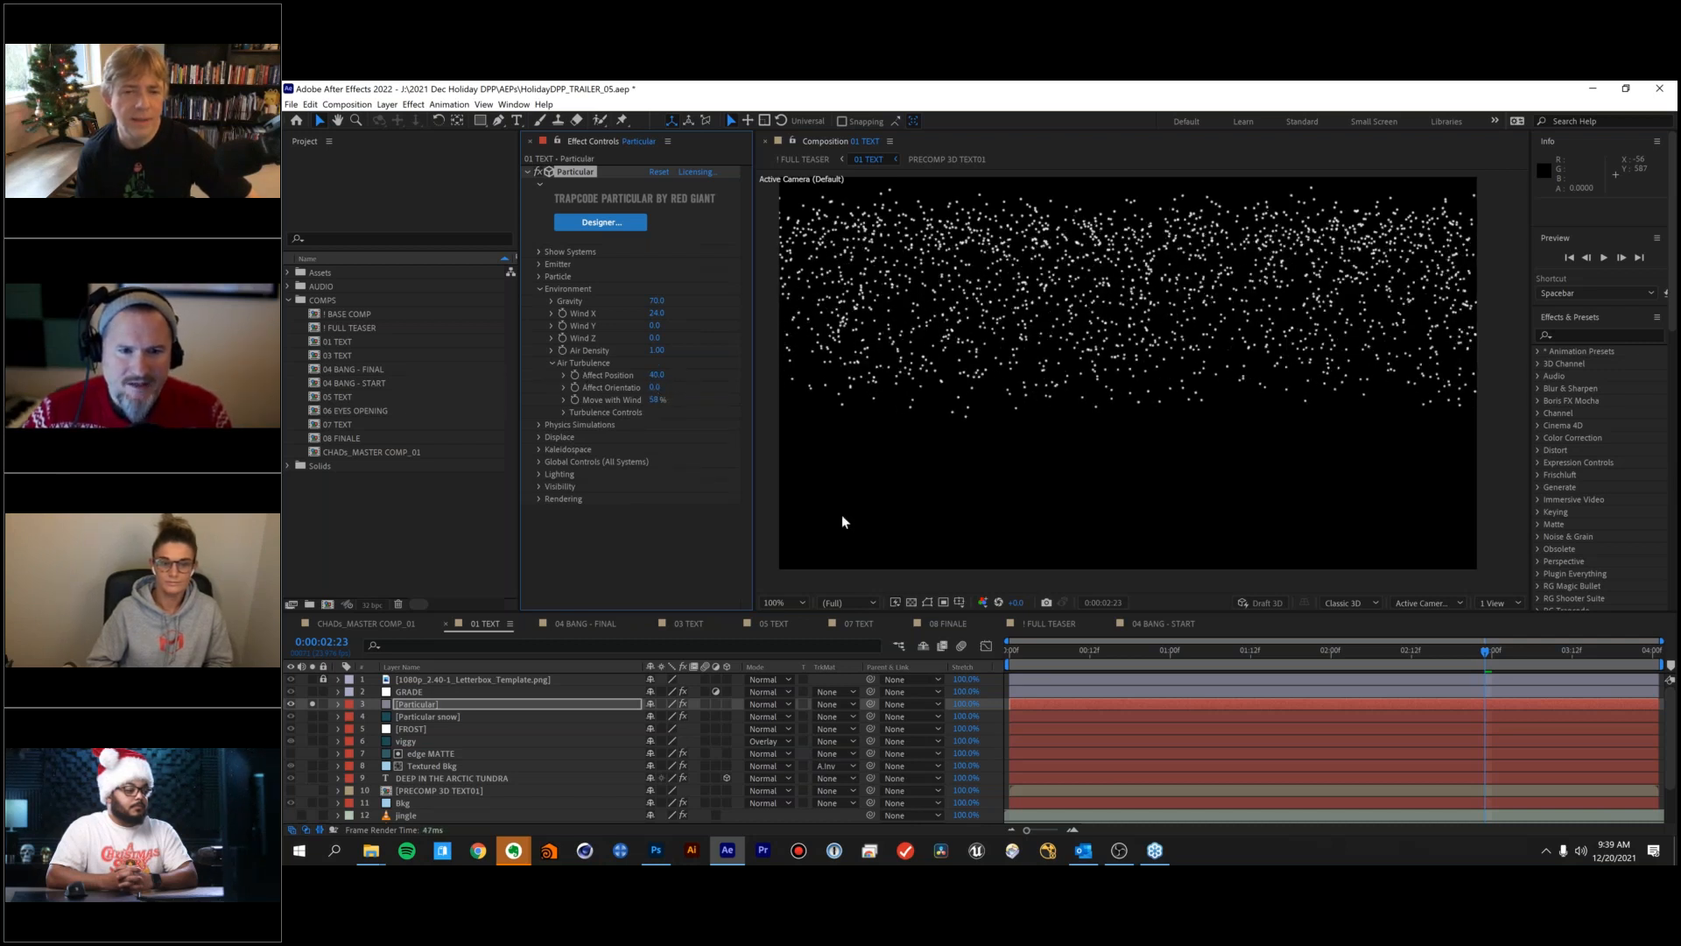
Preview the turbulent fall from the start of the comp and raise the air turbulence's Affect Position to 50.
click(1016, 650)
key(space)
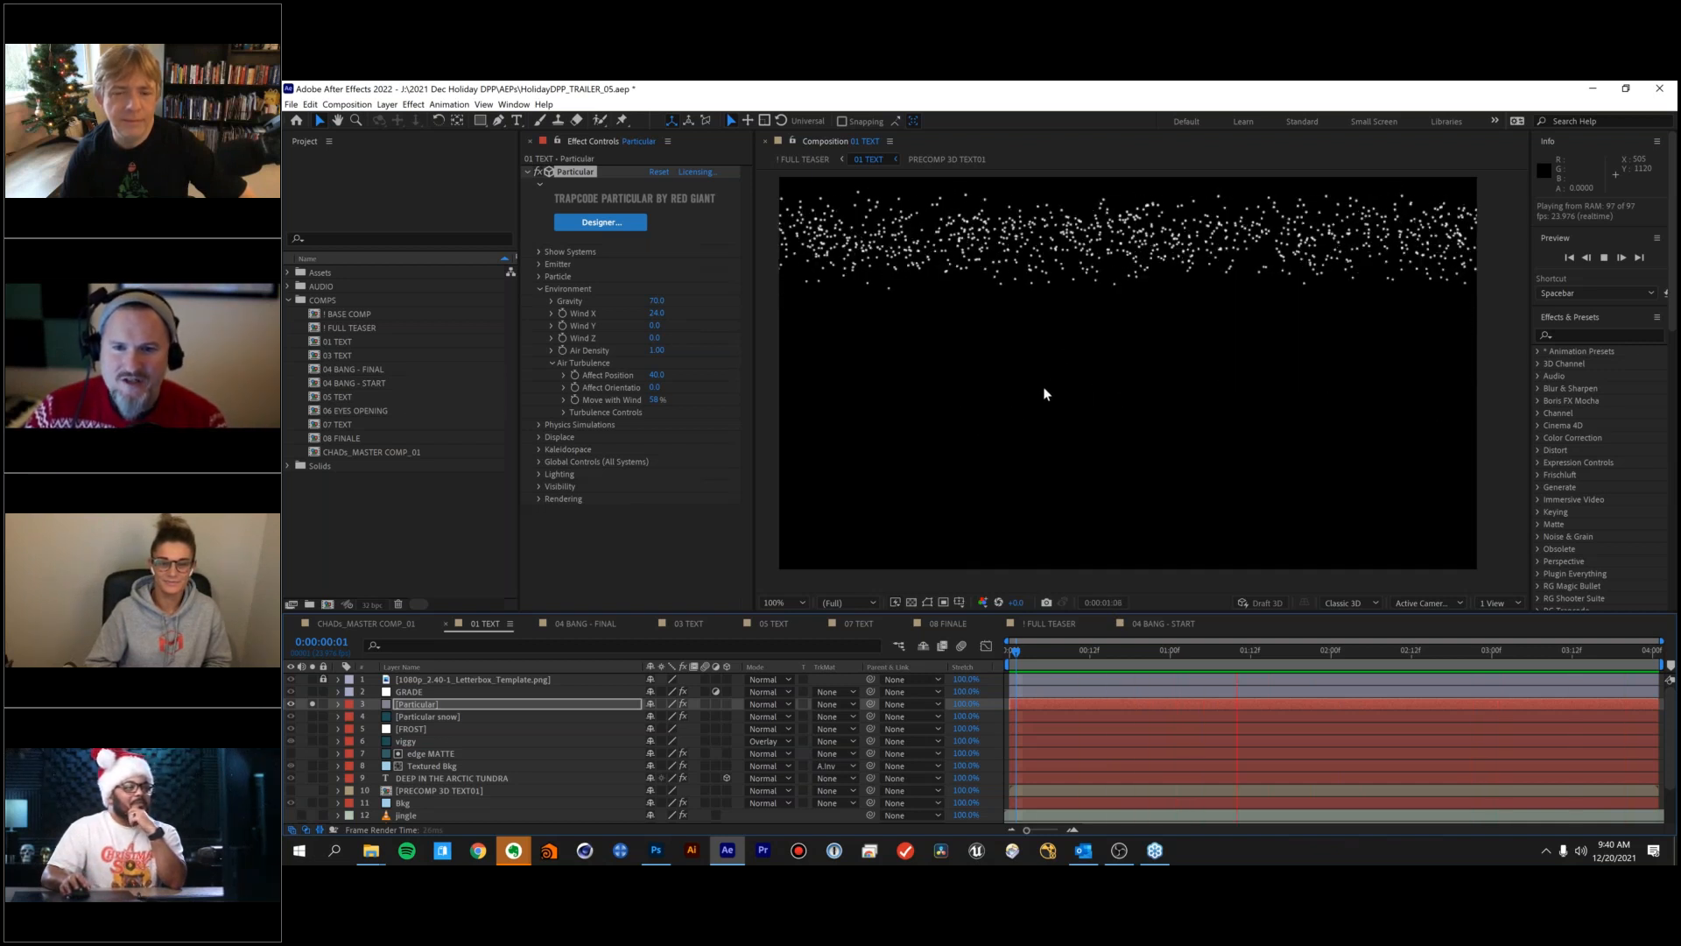
key(space)
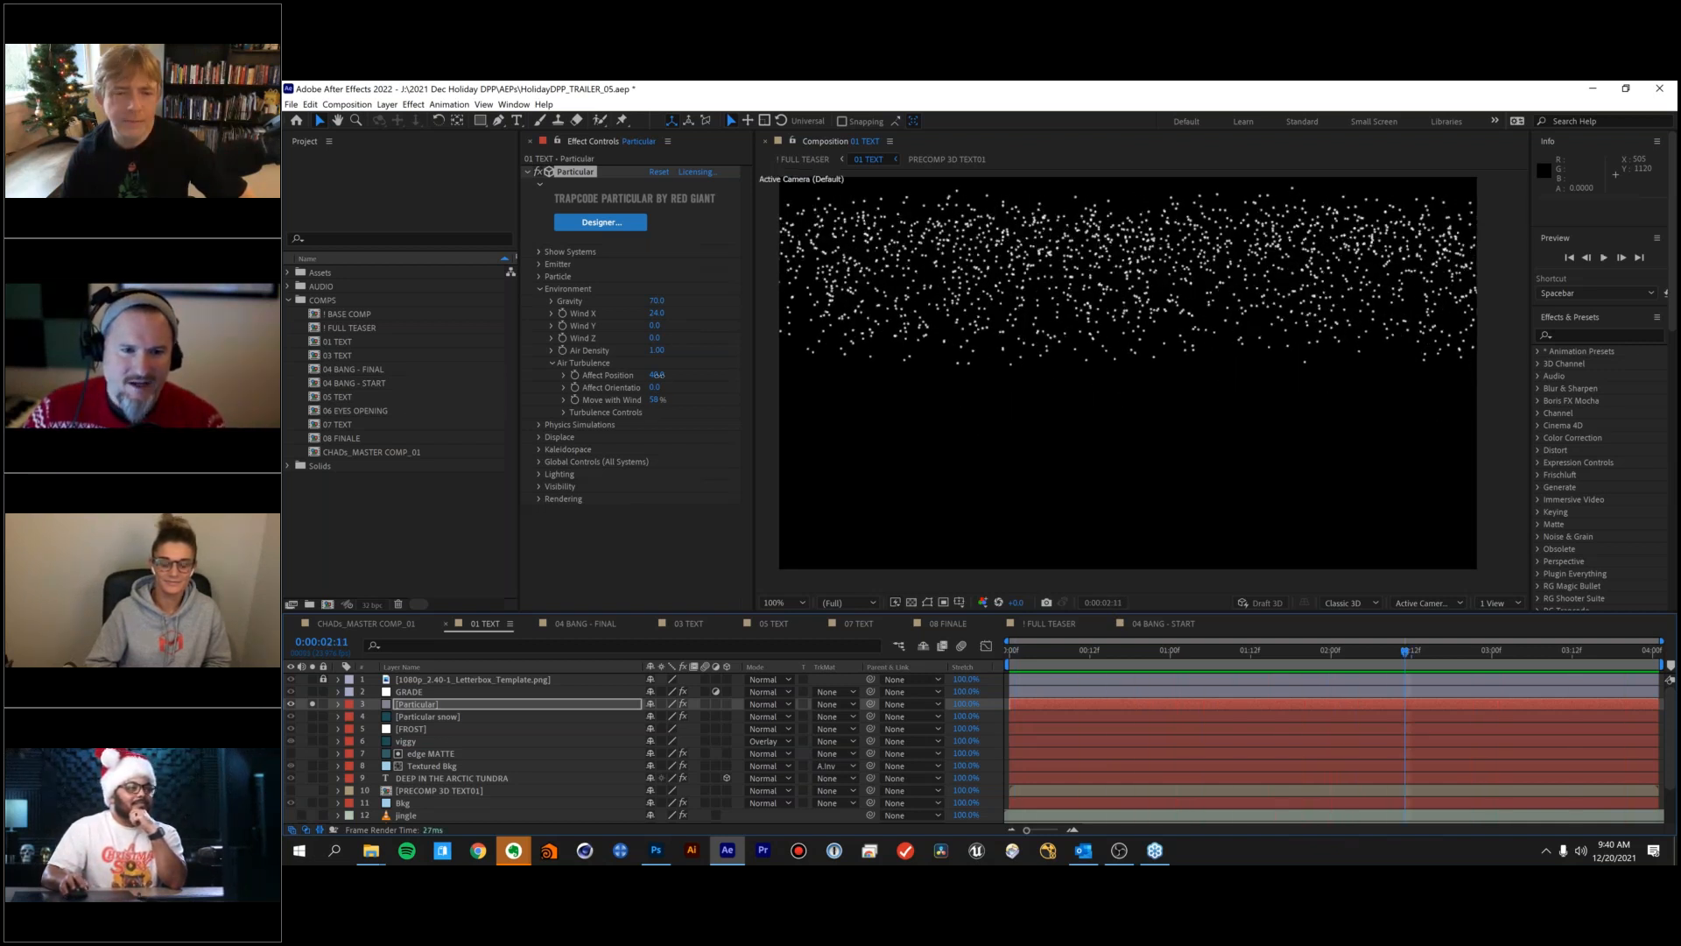
drag(659, 374, 665, 375)
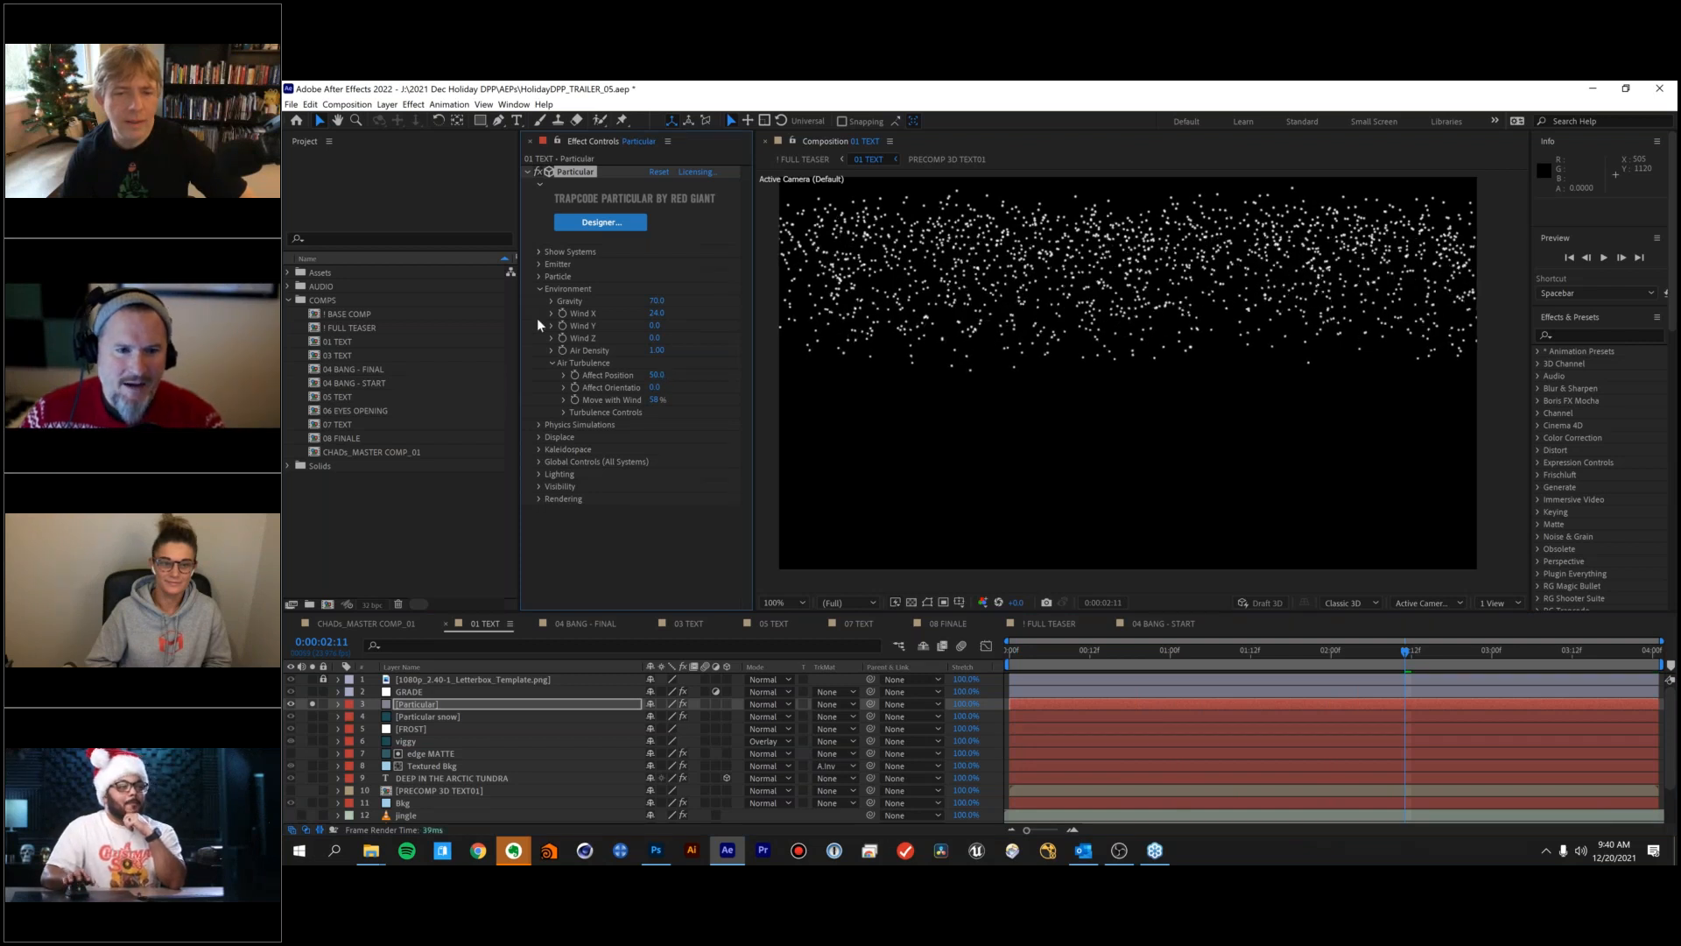
Set the particles' Size Random to 100% and play the comp from the beginning to check the size variation.
click(538, 286)
click(538, 276)
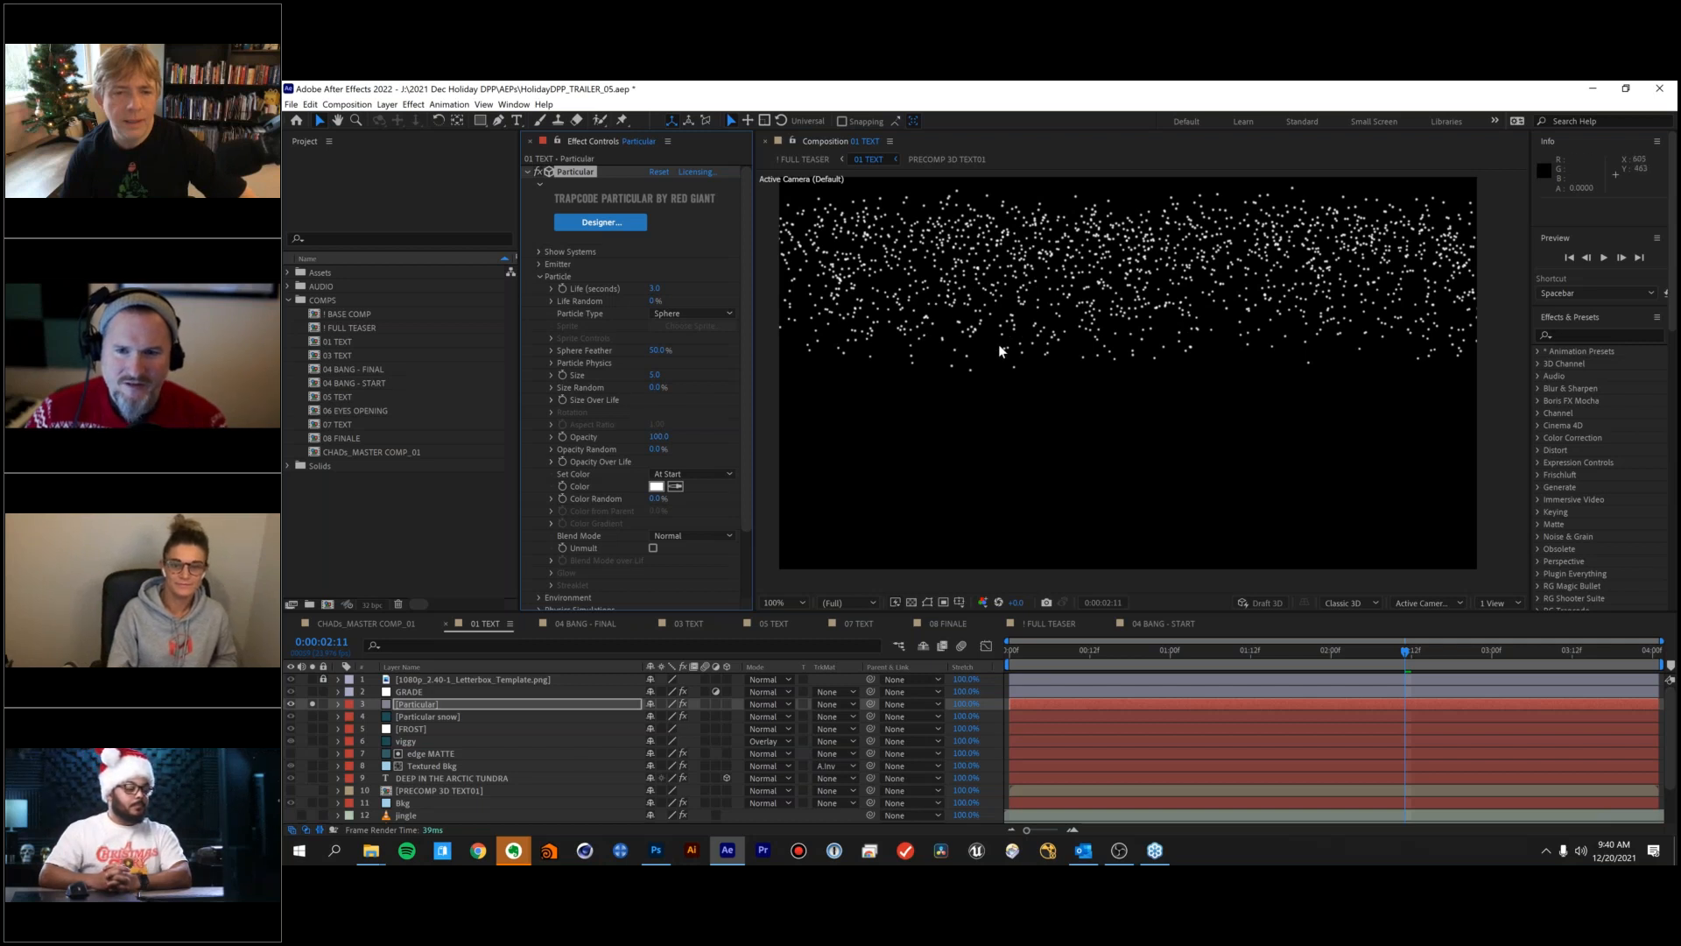
click(653, 390)
text(100)
key(Return)
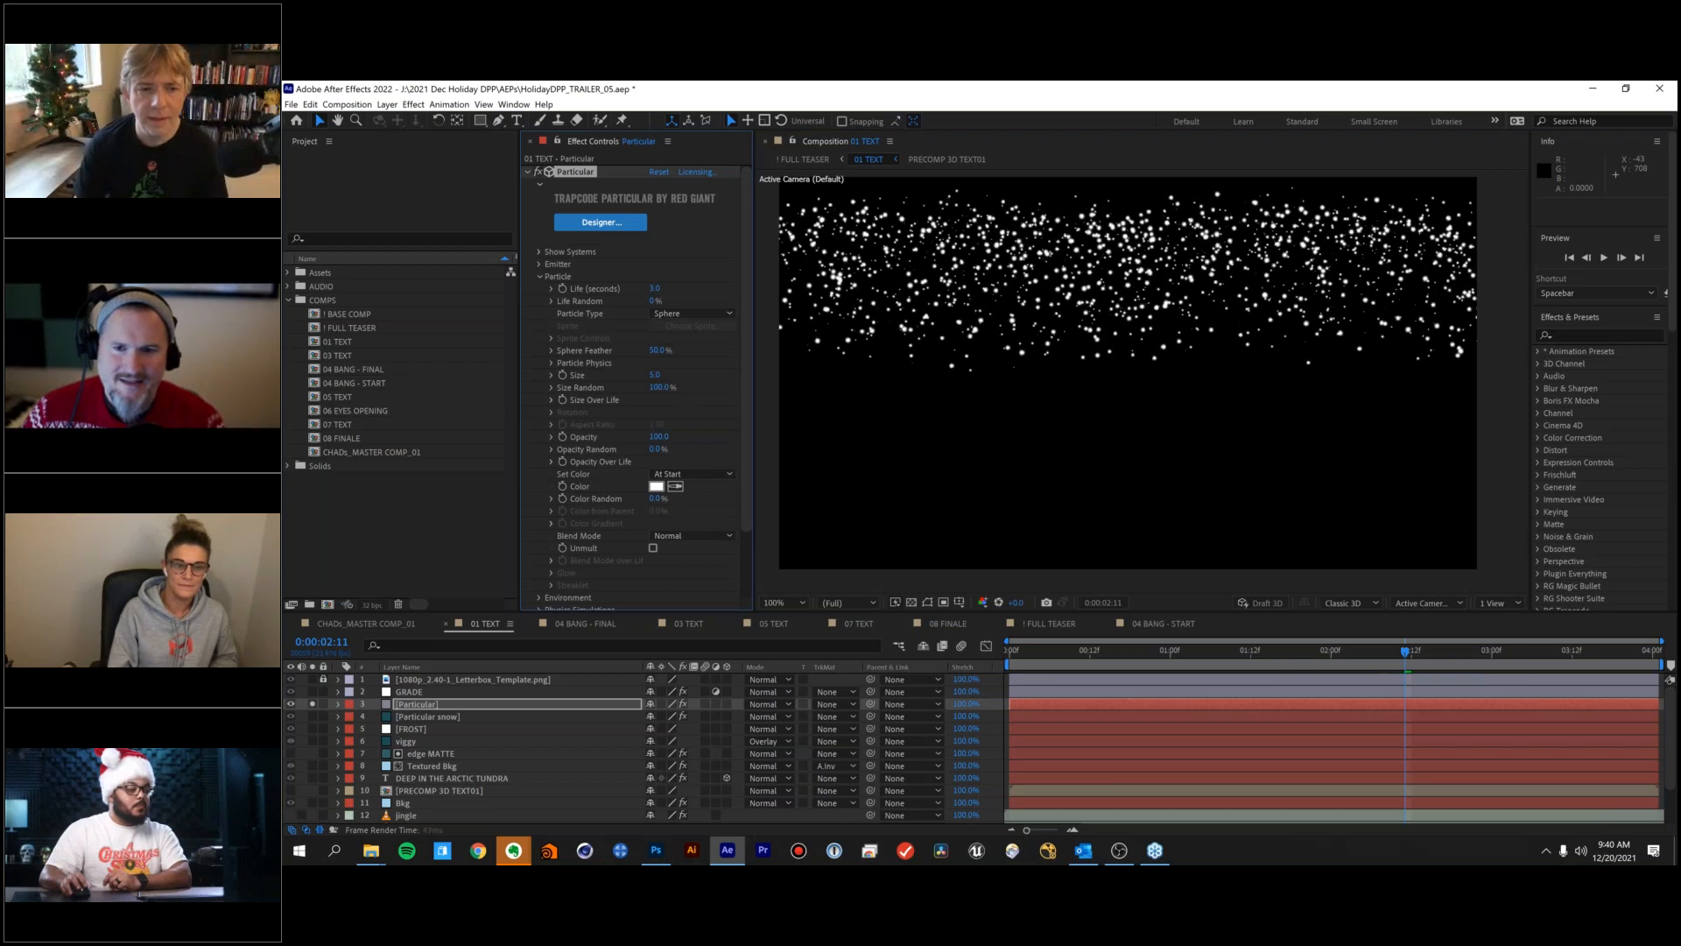
click(1030, 657)
key(space)
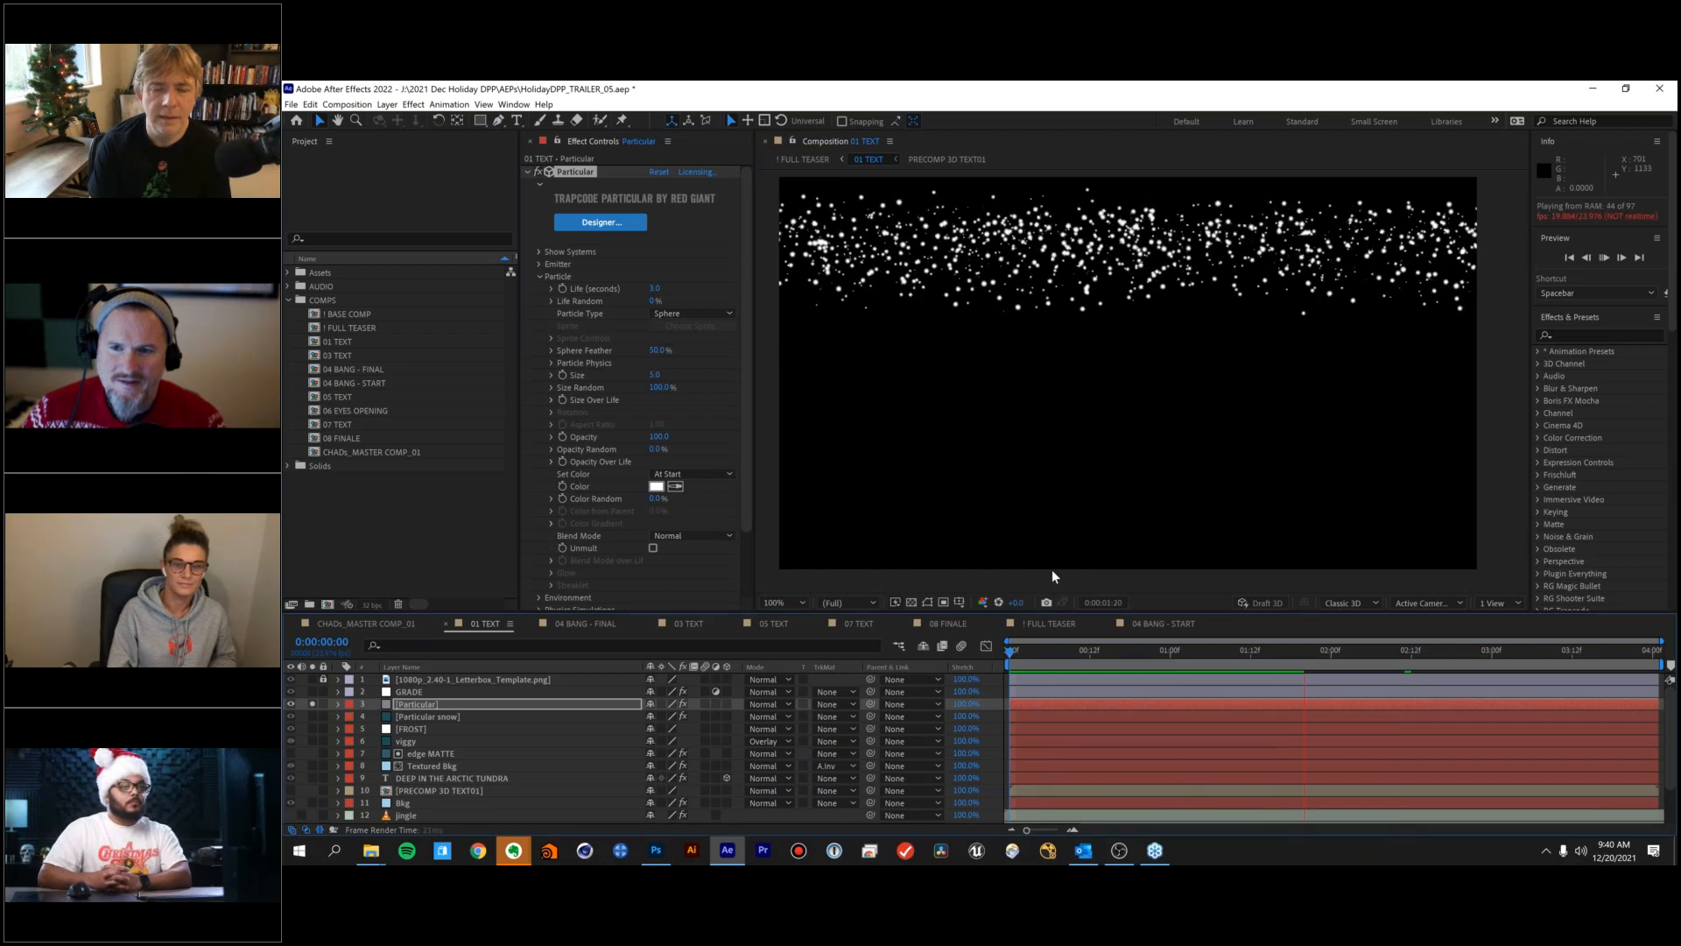
key(space)
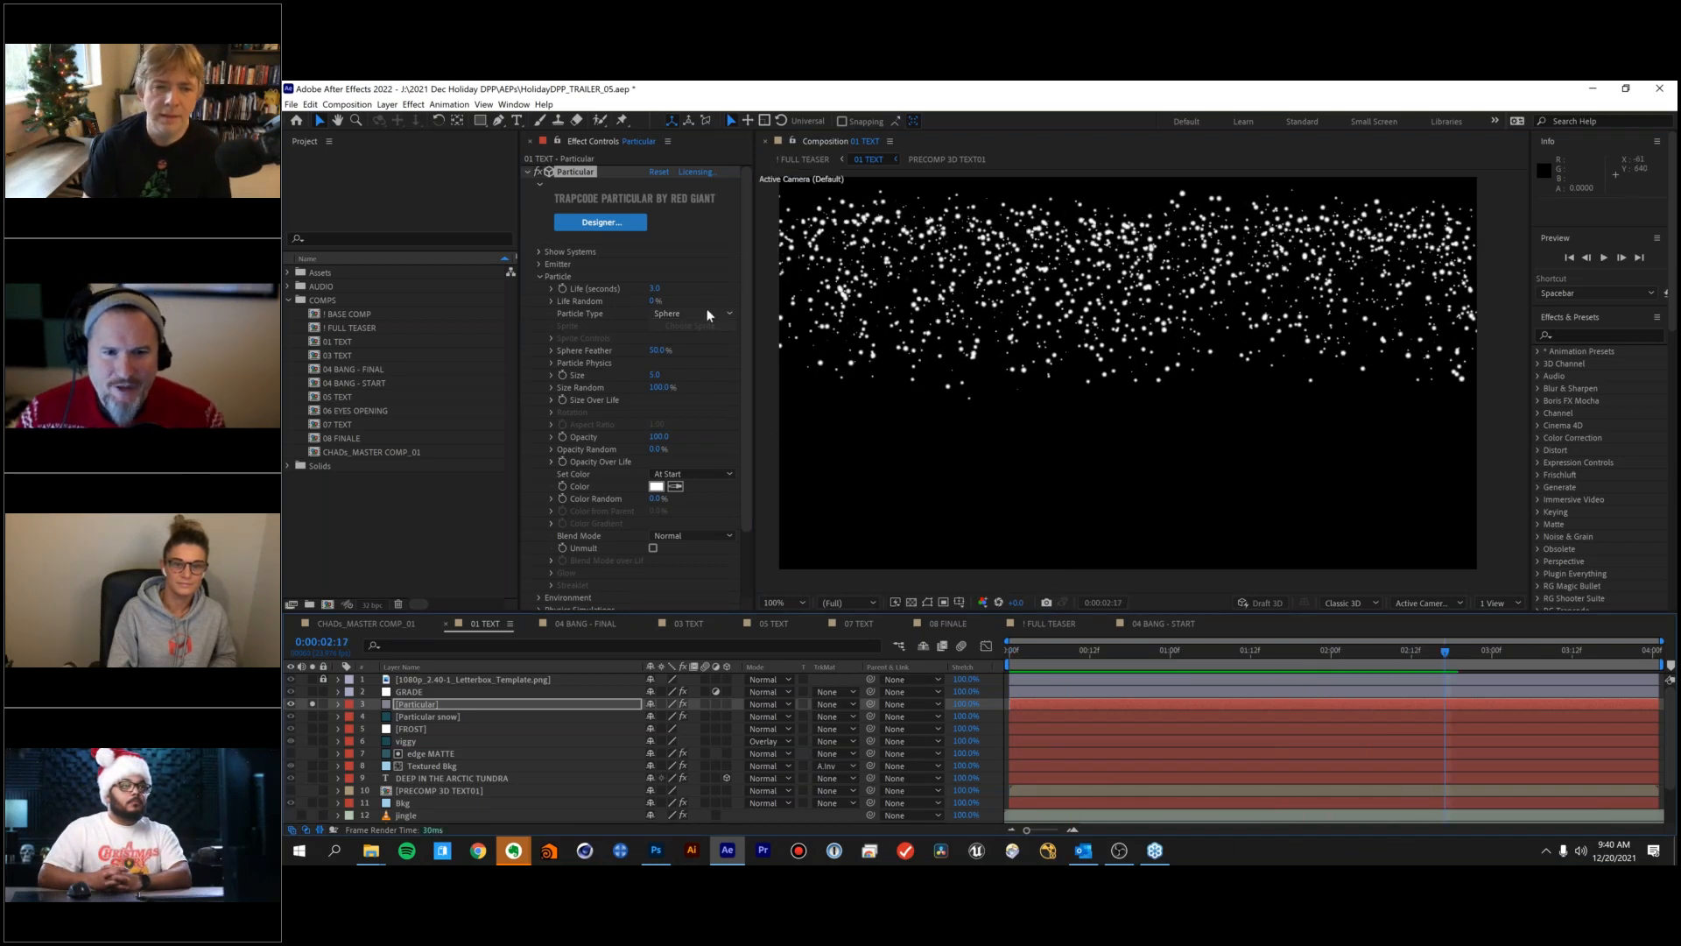
Zoom in on the falling particles and change Particular's particle type to Cloudlet.
scroll(1065, 322, up, 1)
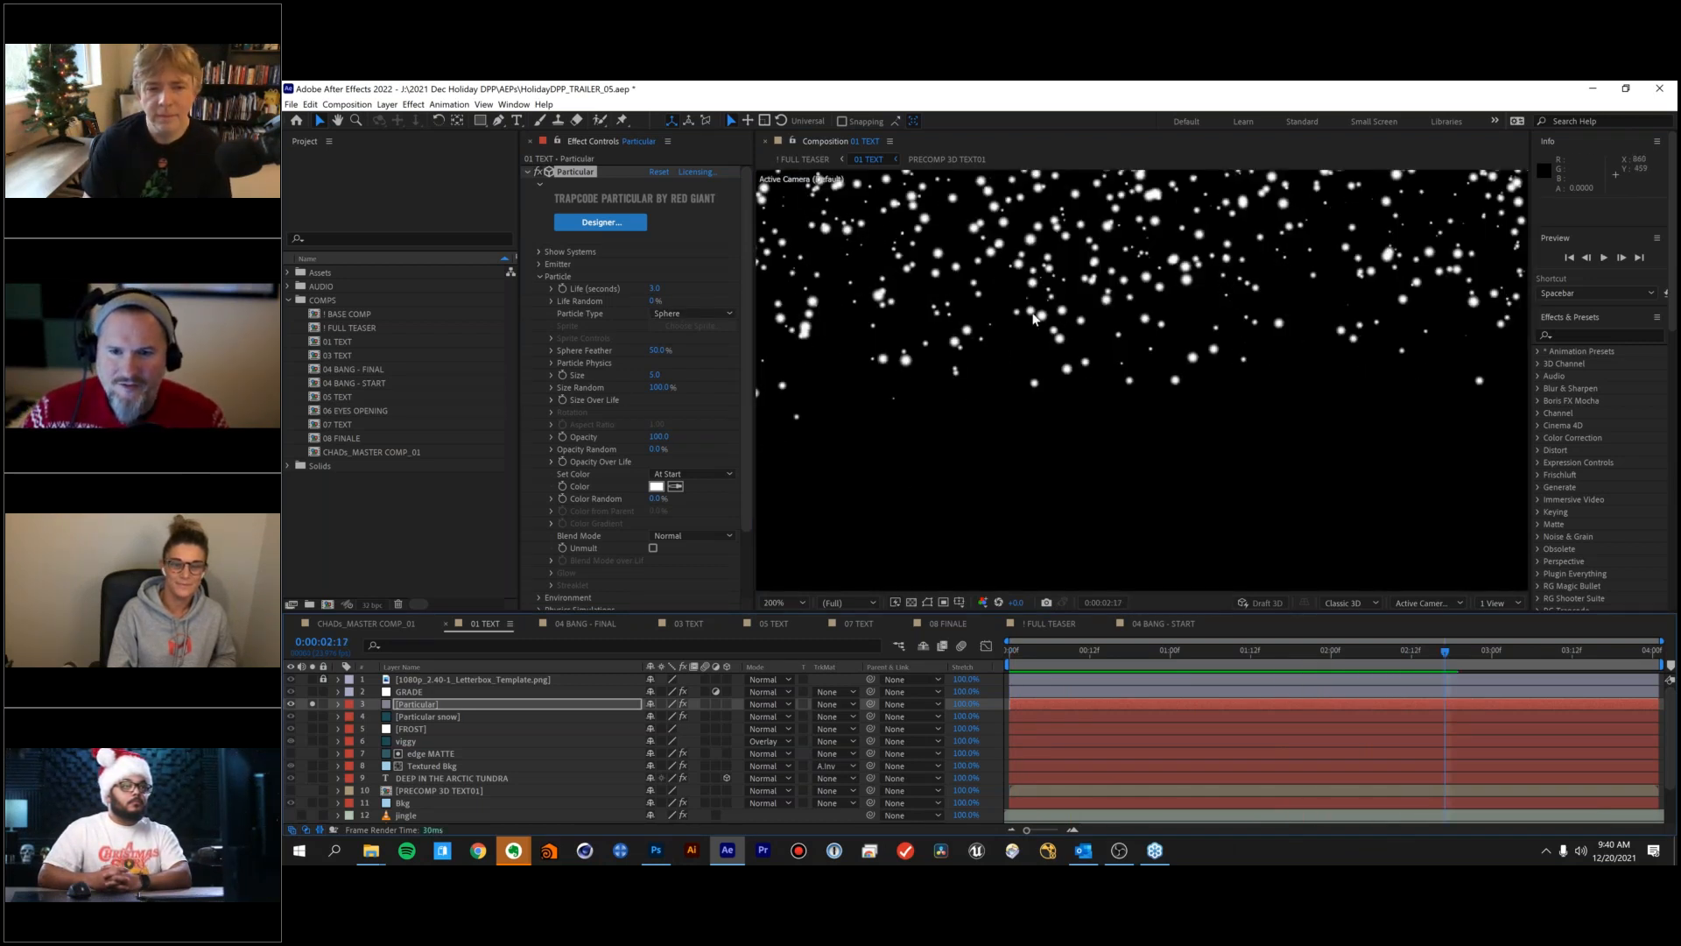
scroll(1048, 362, up, 1)
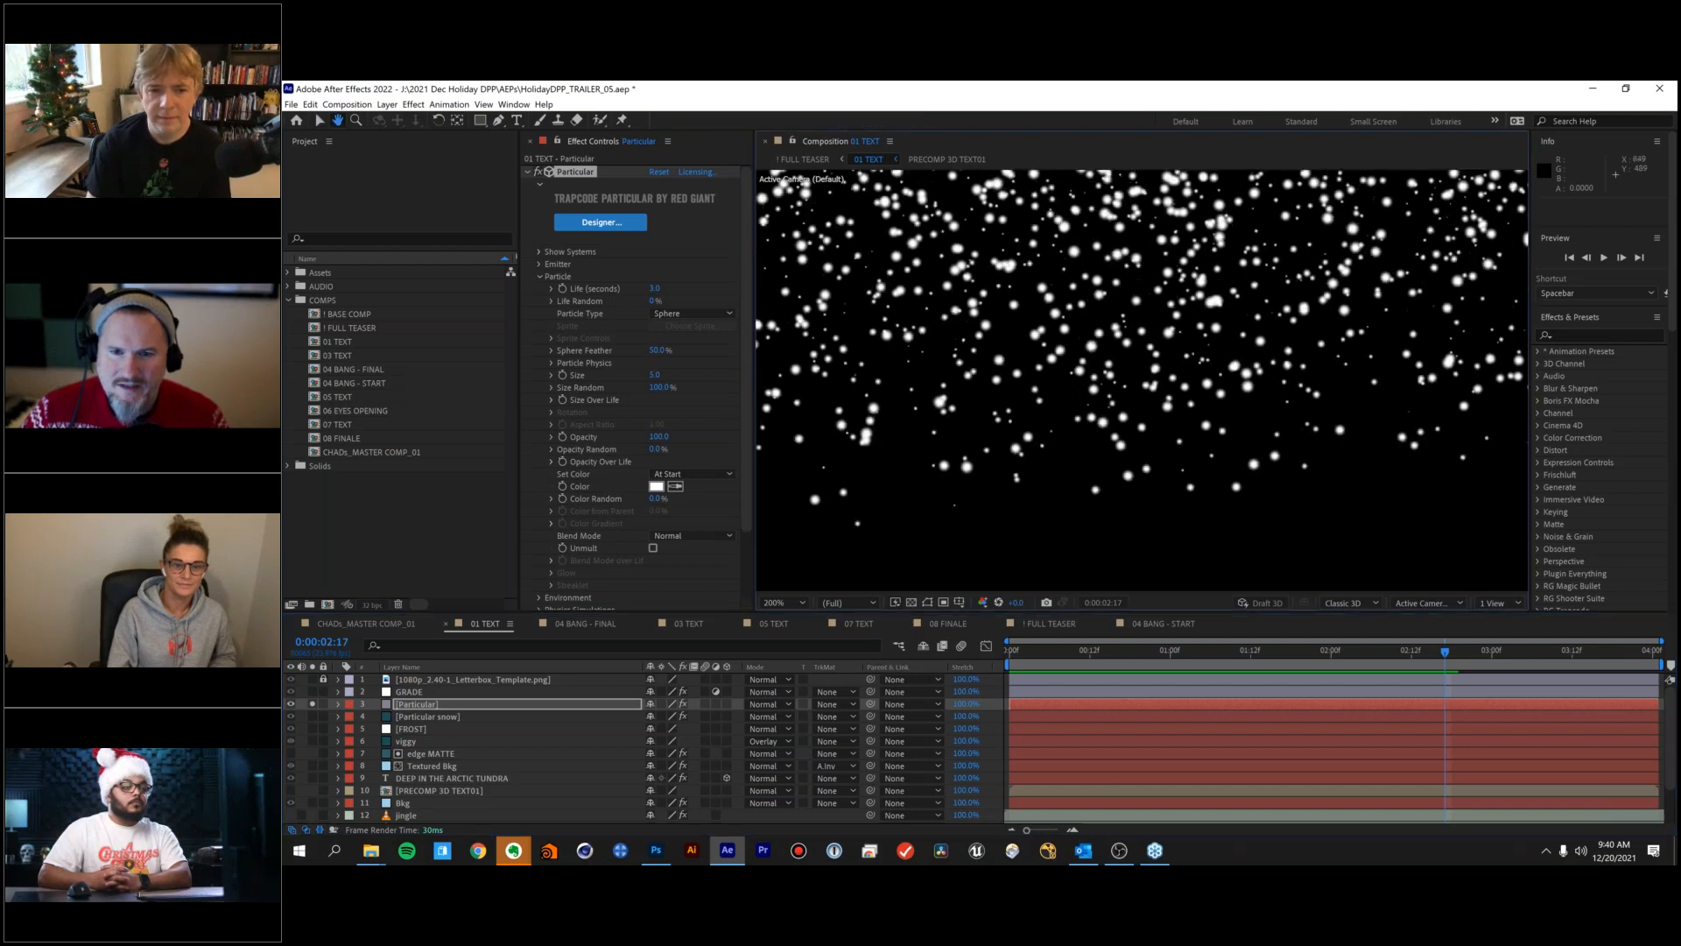
click(711, 318)
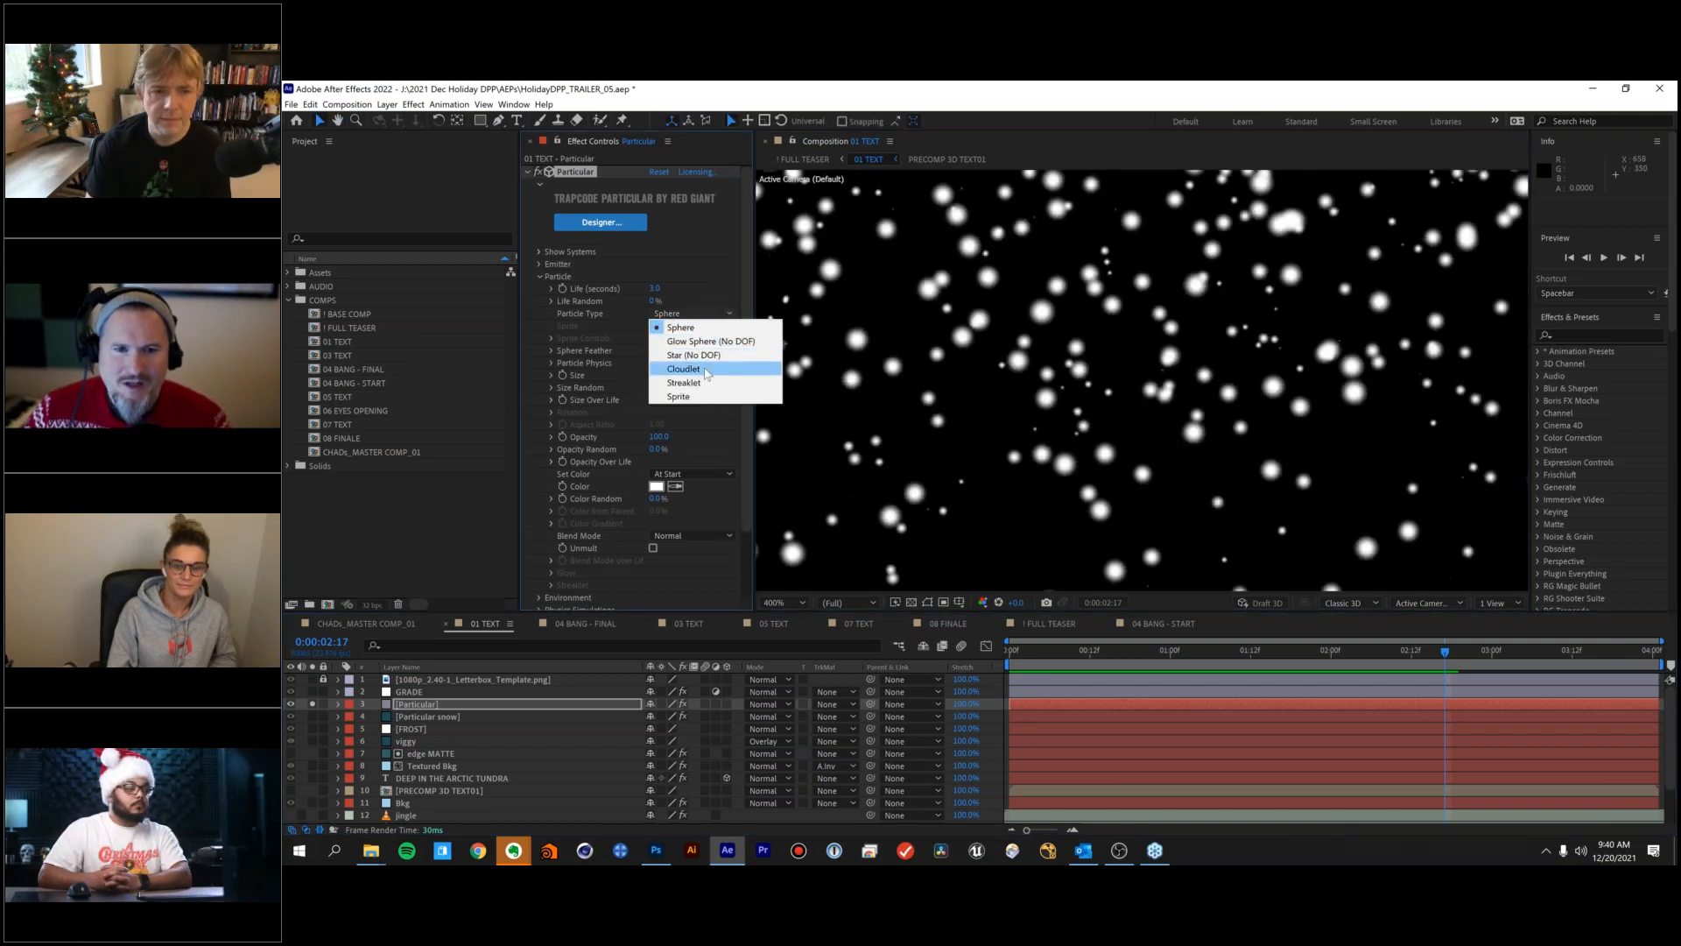
click(708, 368)
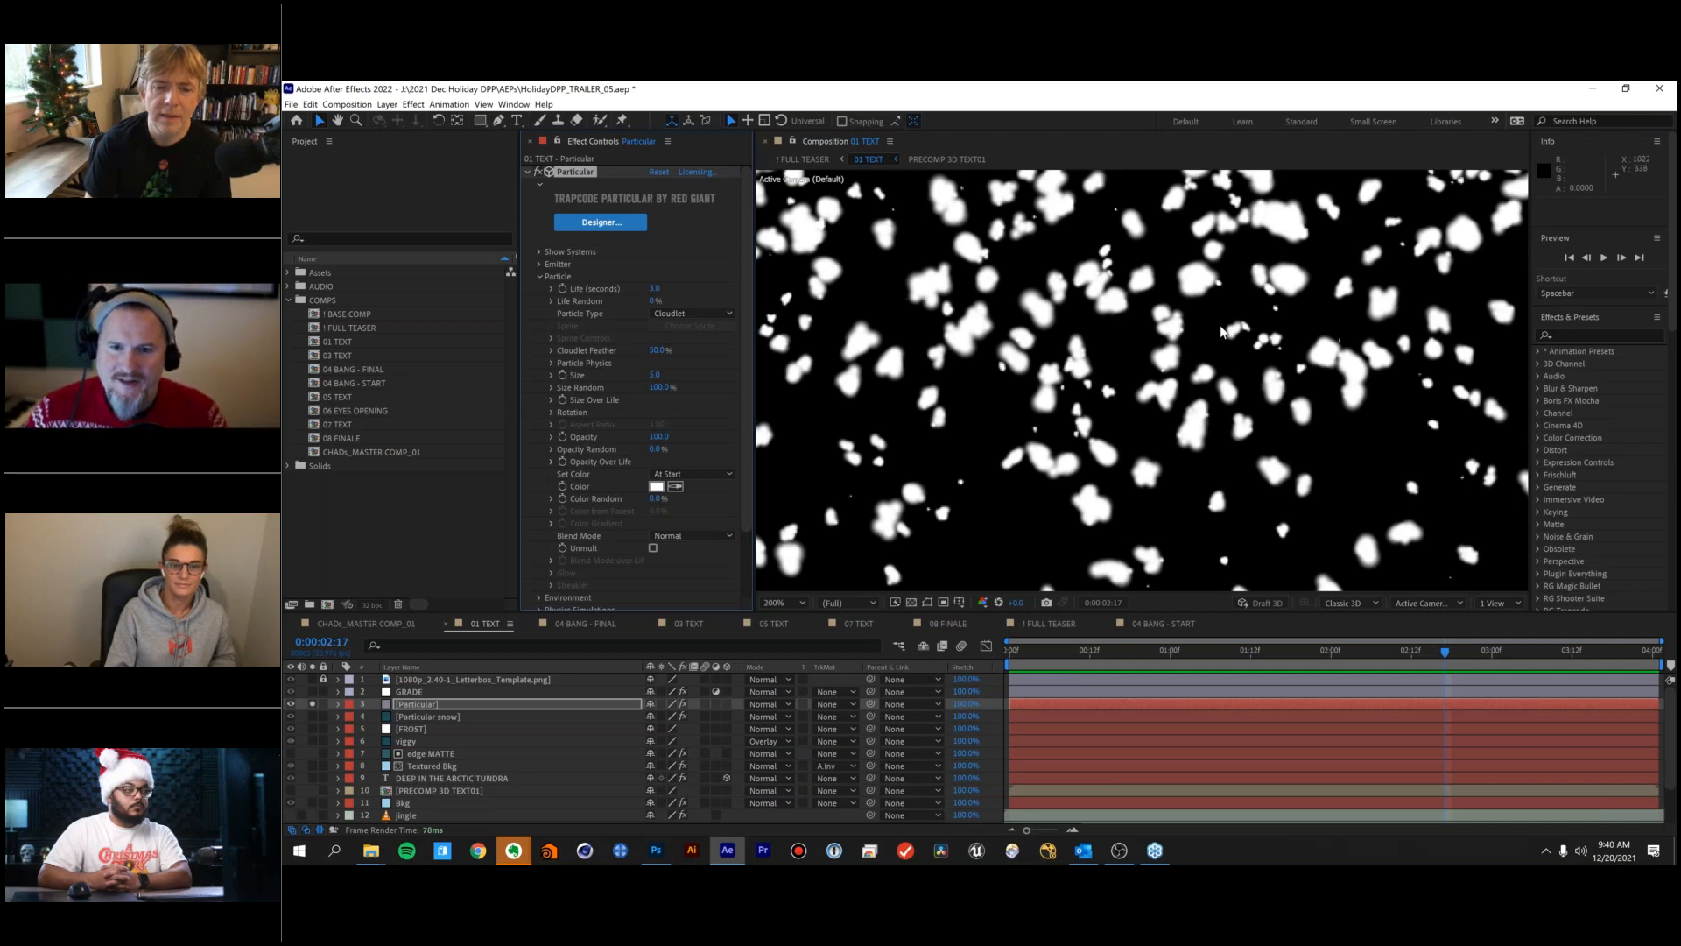
Set the particle Size to 2.0 and Cloudlet Feather to 100%, and play the comp to check the flakes.
scroll(1223, 331, down, 3)
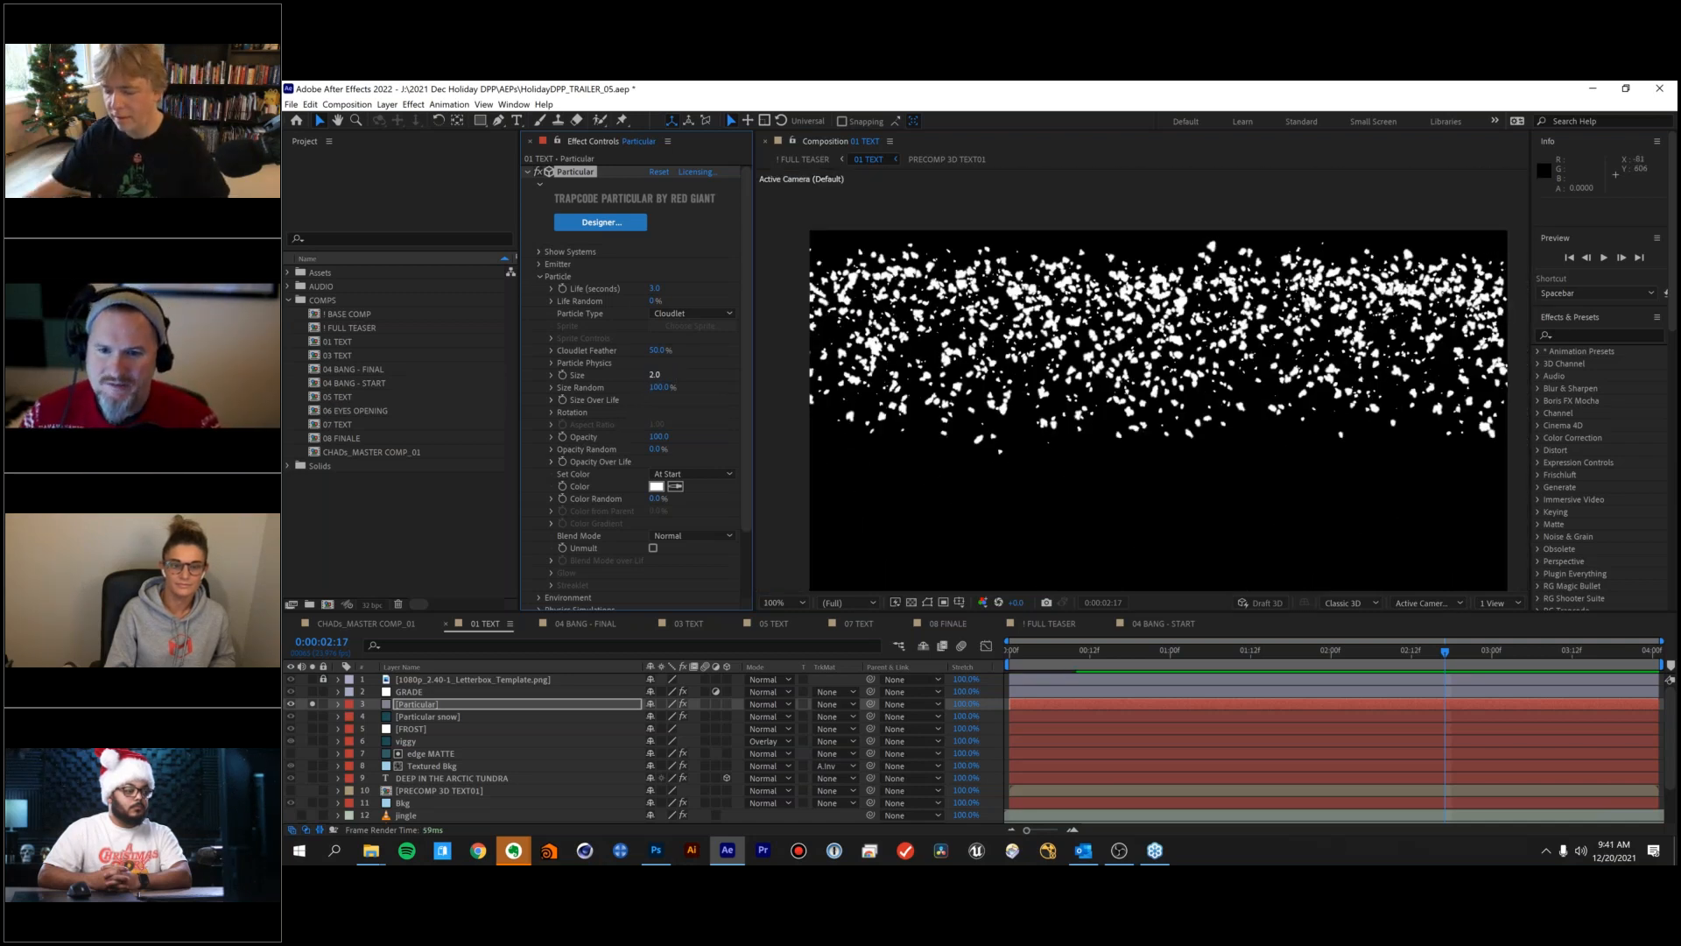
key(Return)
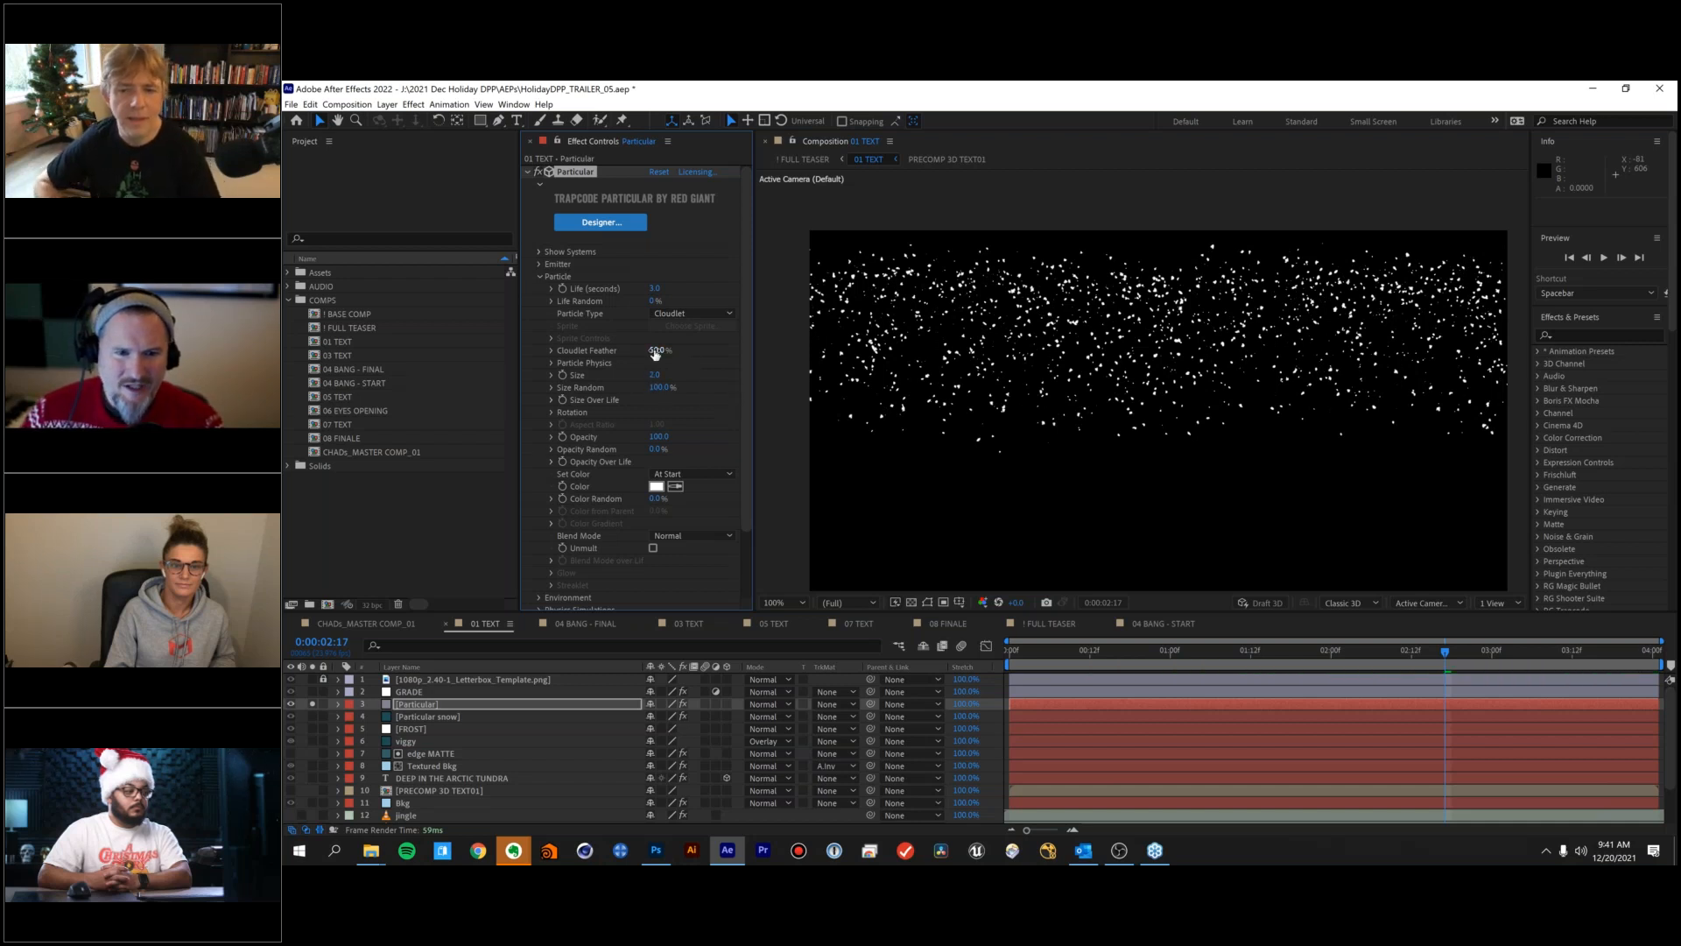
drag(677, 349, 719, 346)
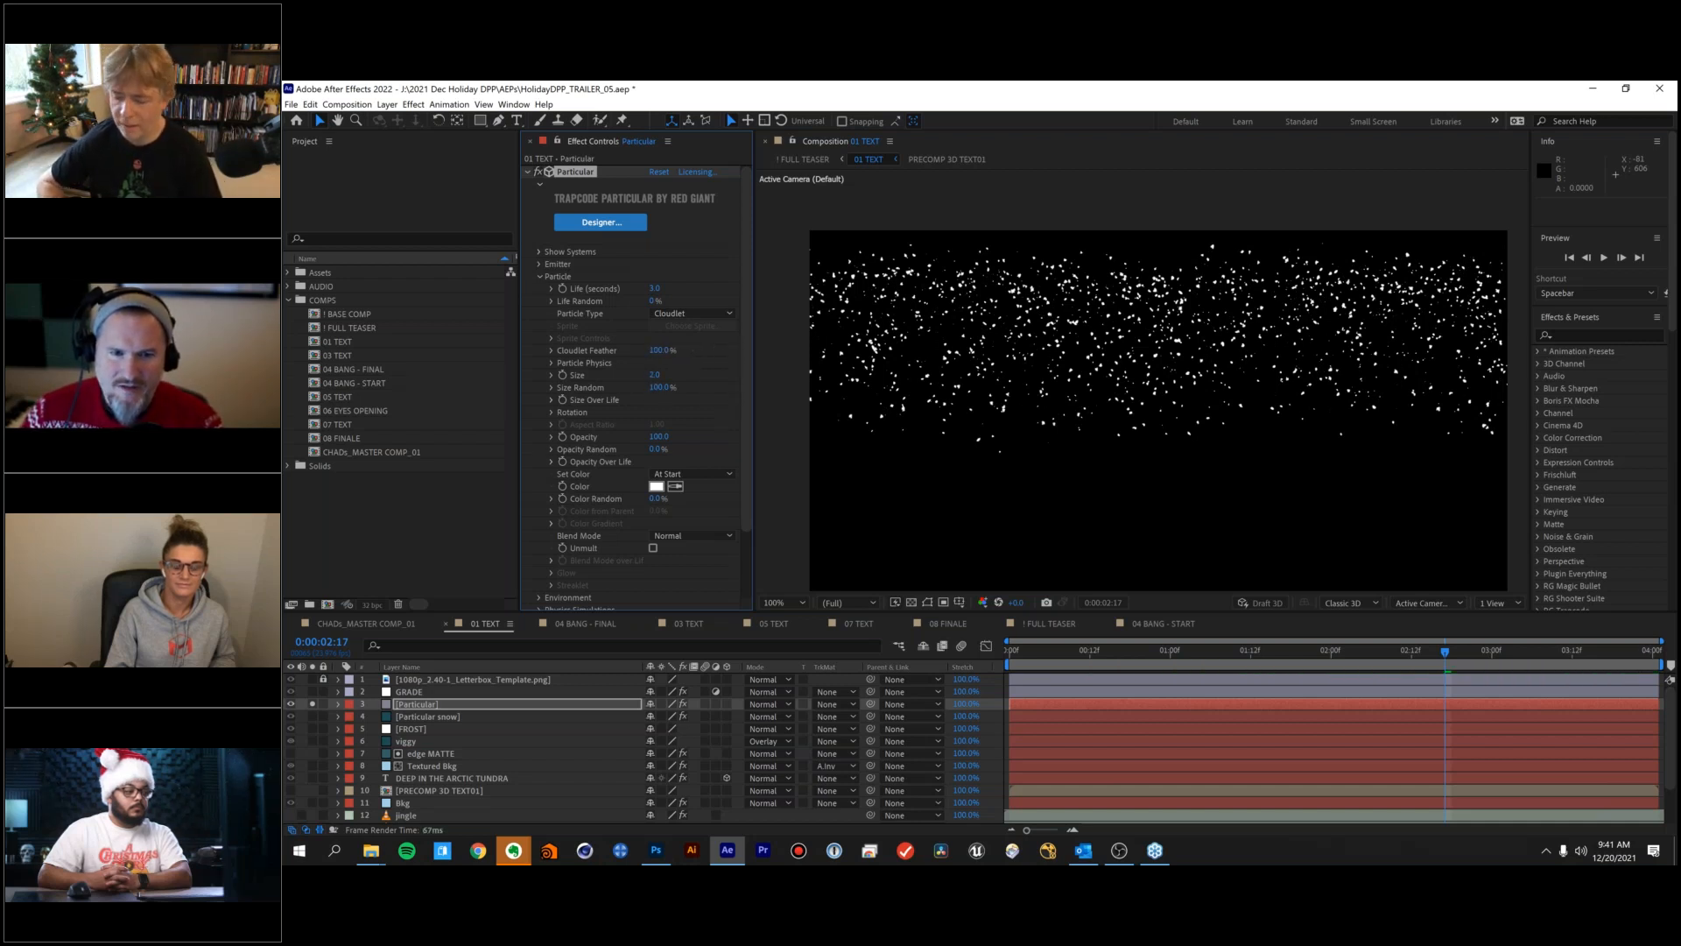
drag(999, 406, 964, 374)
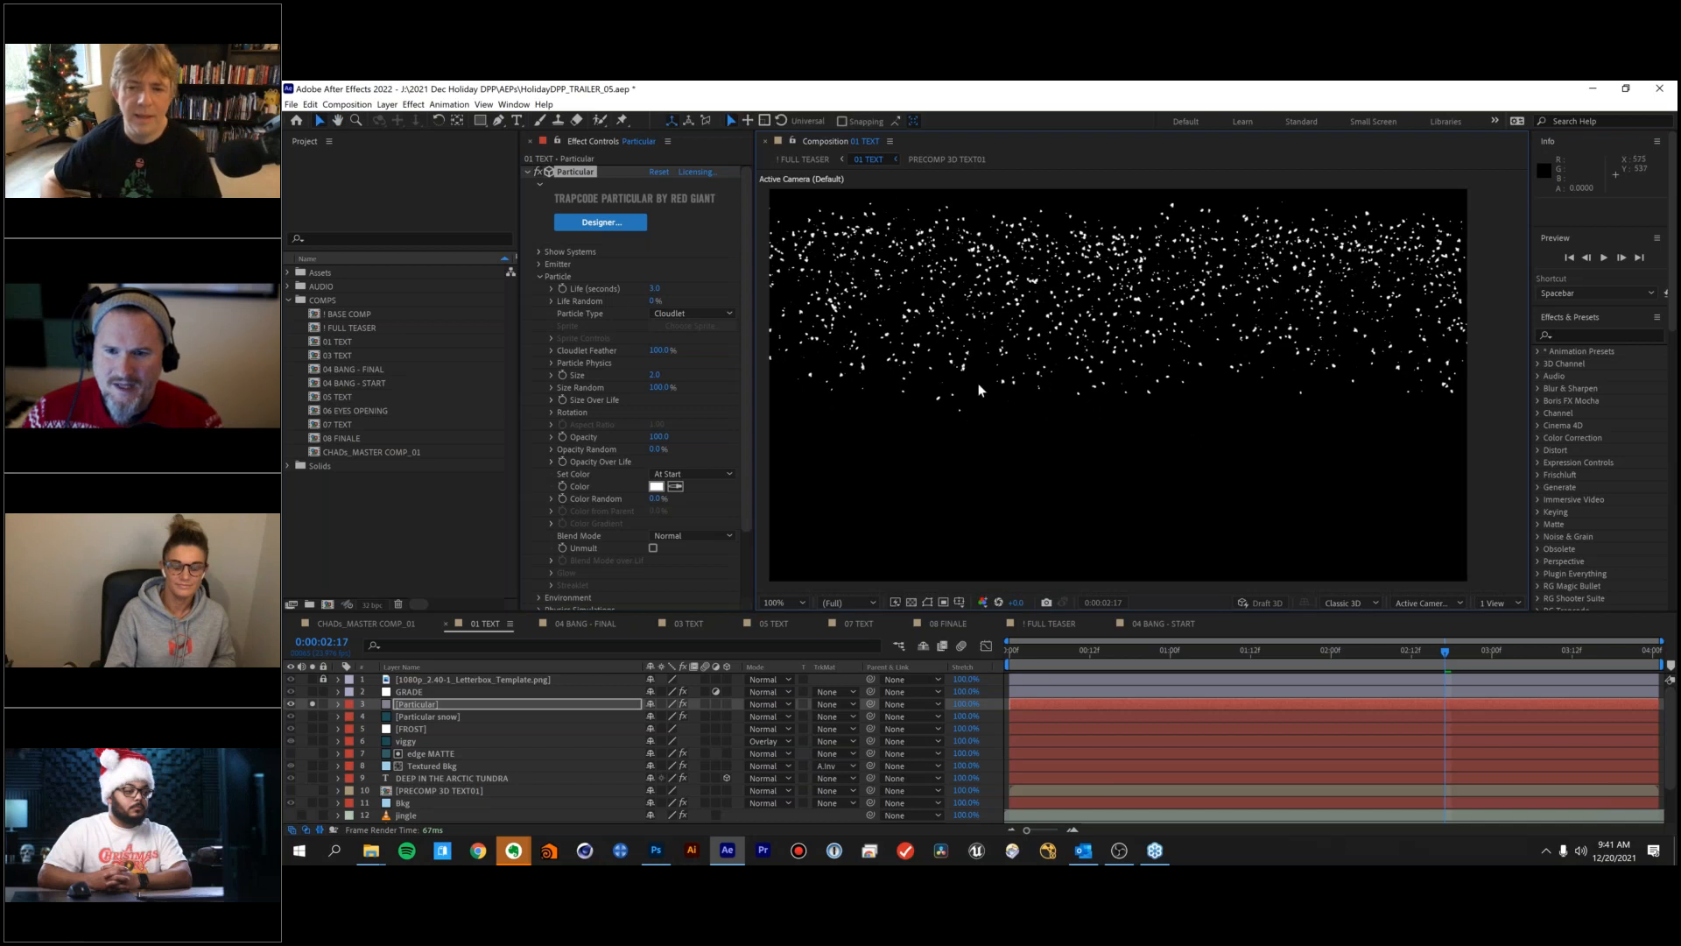
key(space)
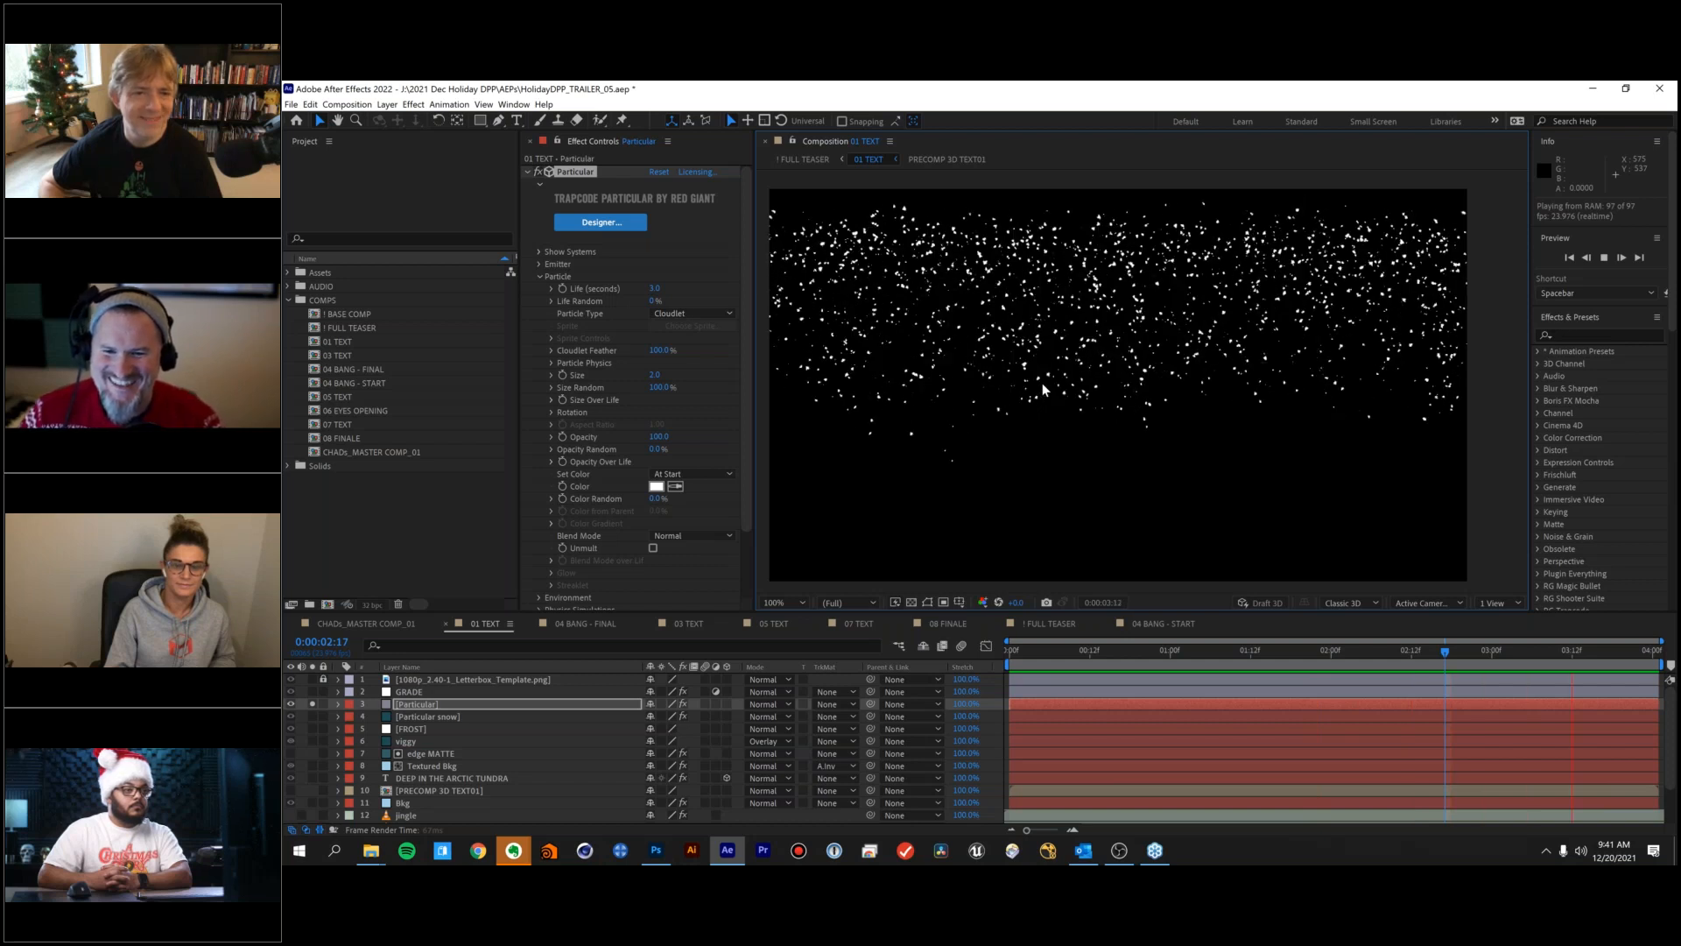
key(space)
Collapse the Particle settings and play the comp from frame 0 to examine how the snow starts.
click(541, 276)
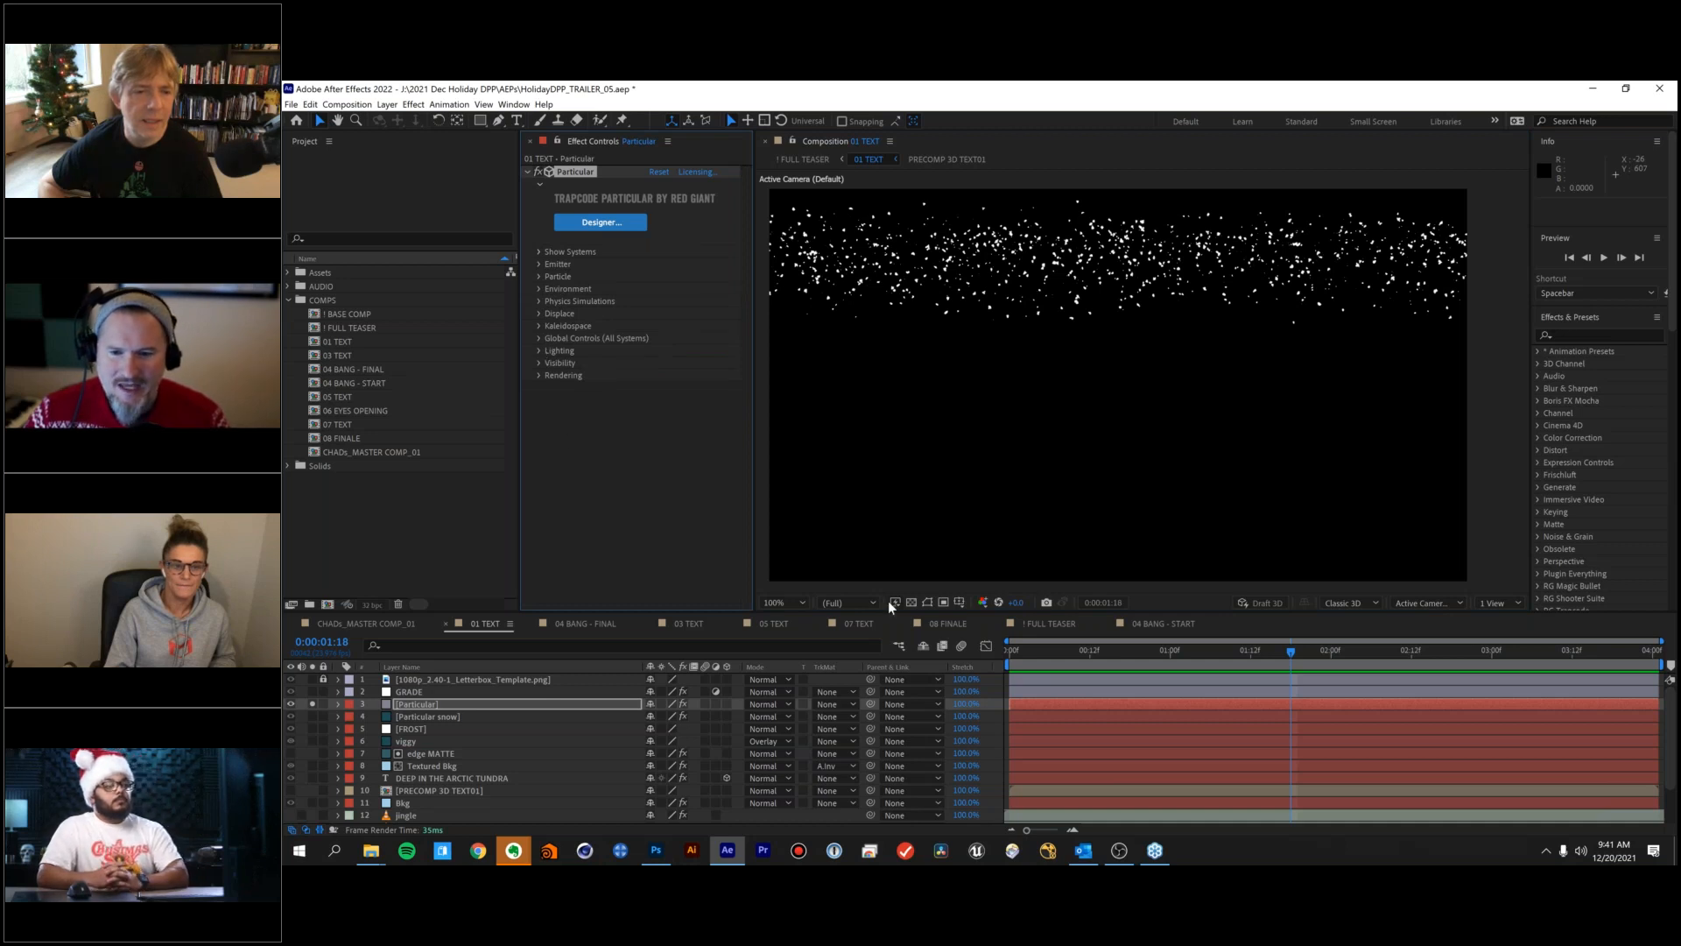
drag(1029, 653, 995, 650)
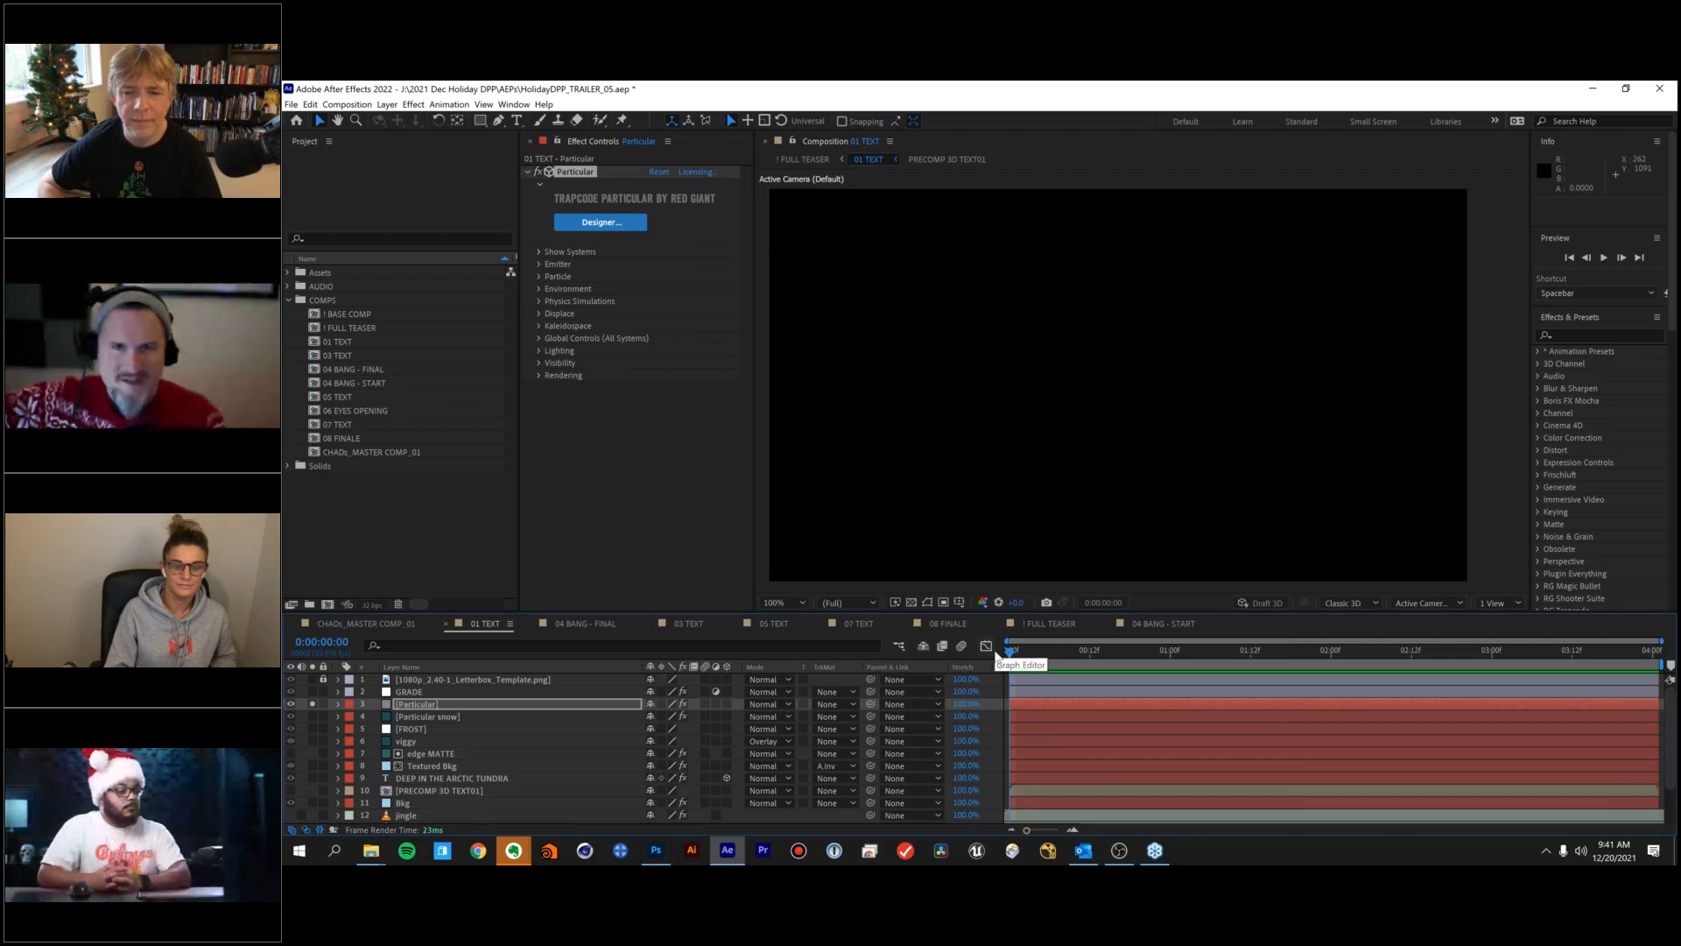
key(space)
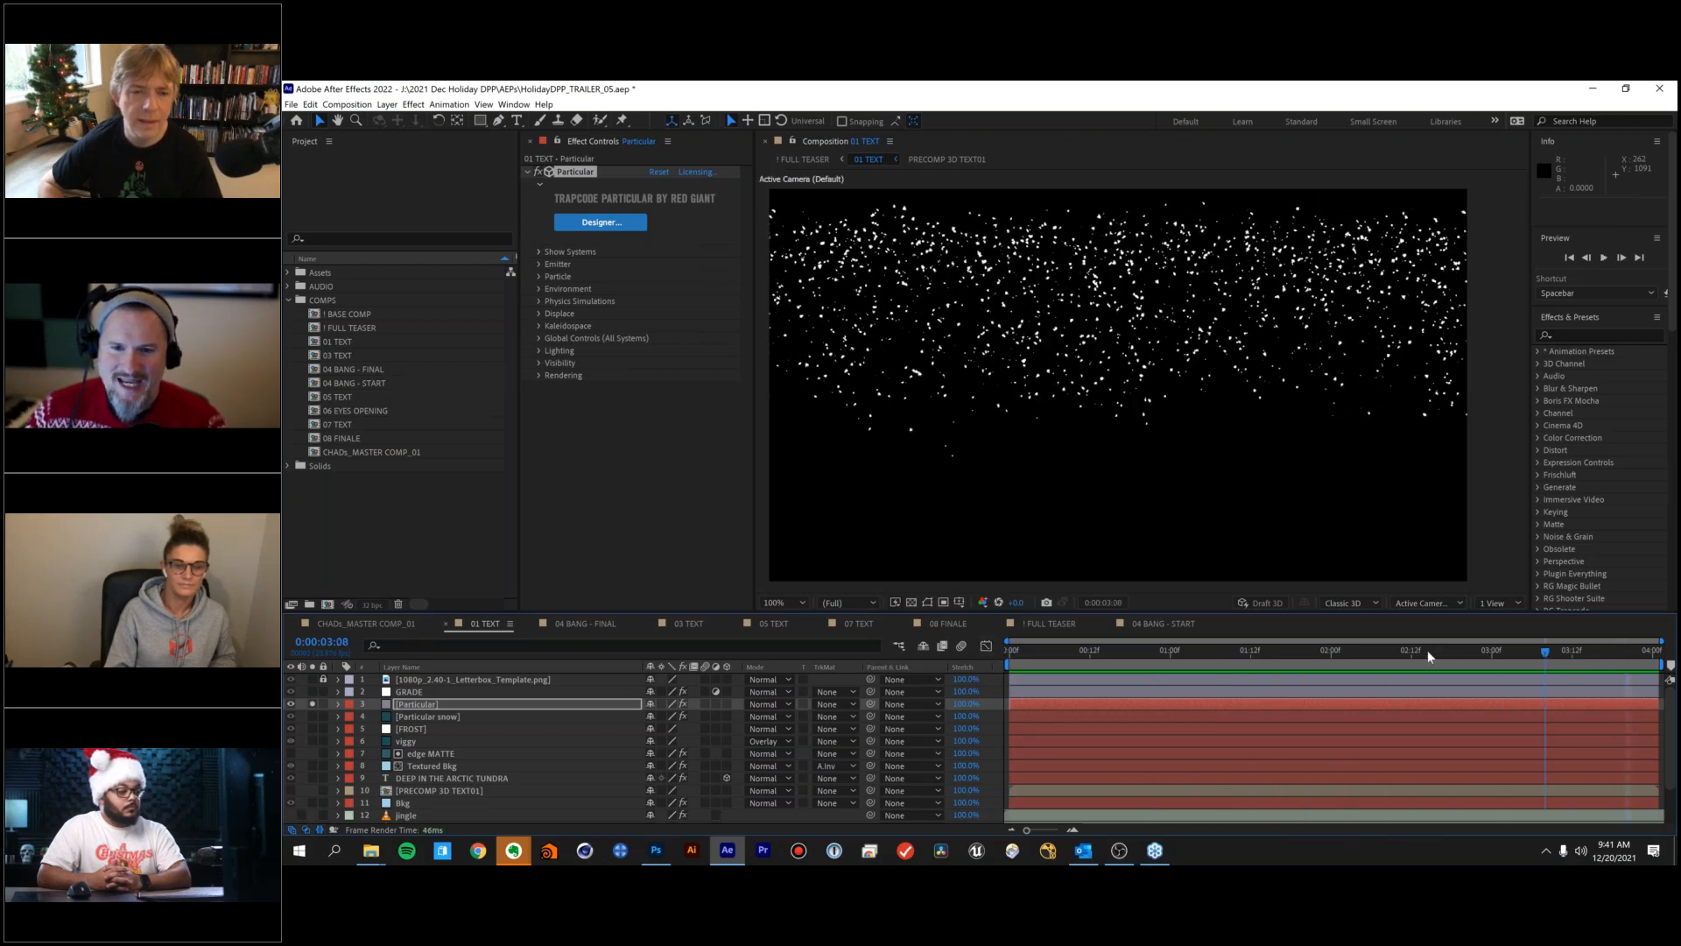
key(space)
Set Pre Run to 5.0 seconds in Particular's global controls and preview from the start of the comp.
drag(1028, 658, 867, 575)
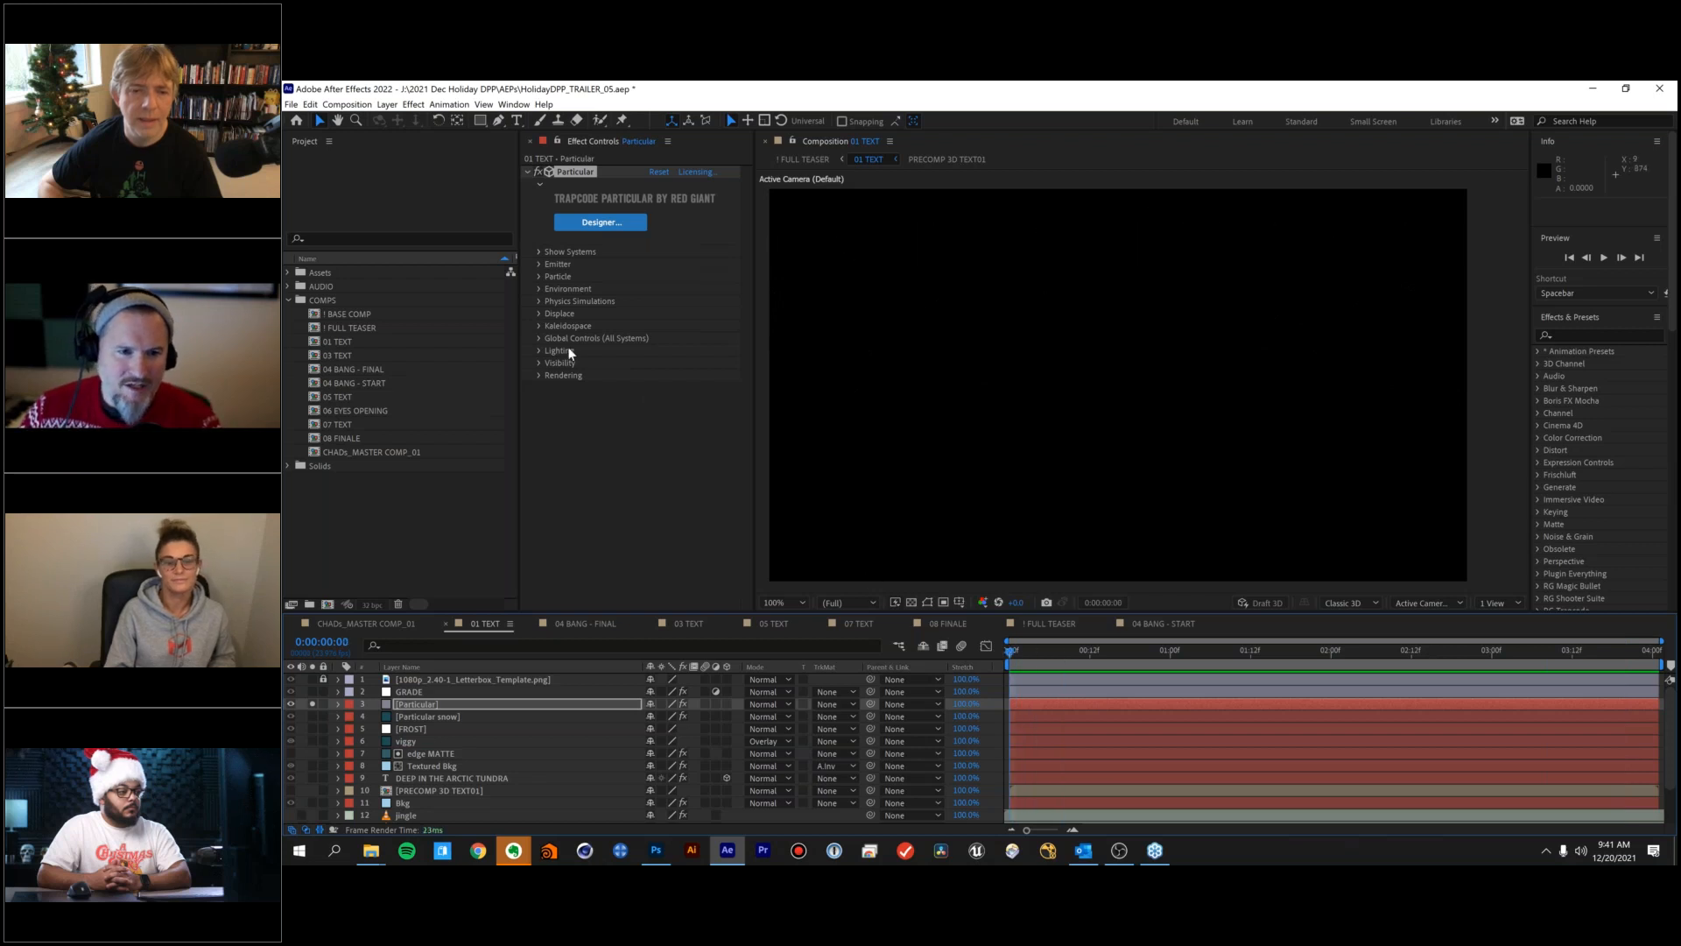
click(539, 338)
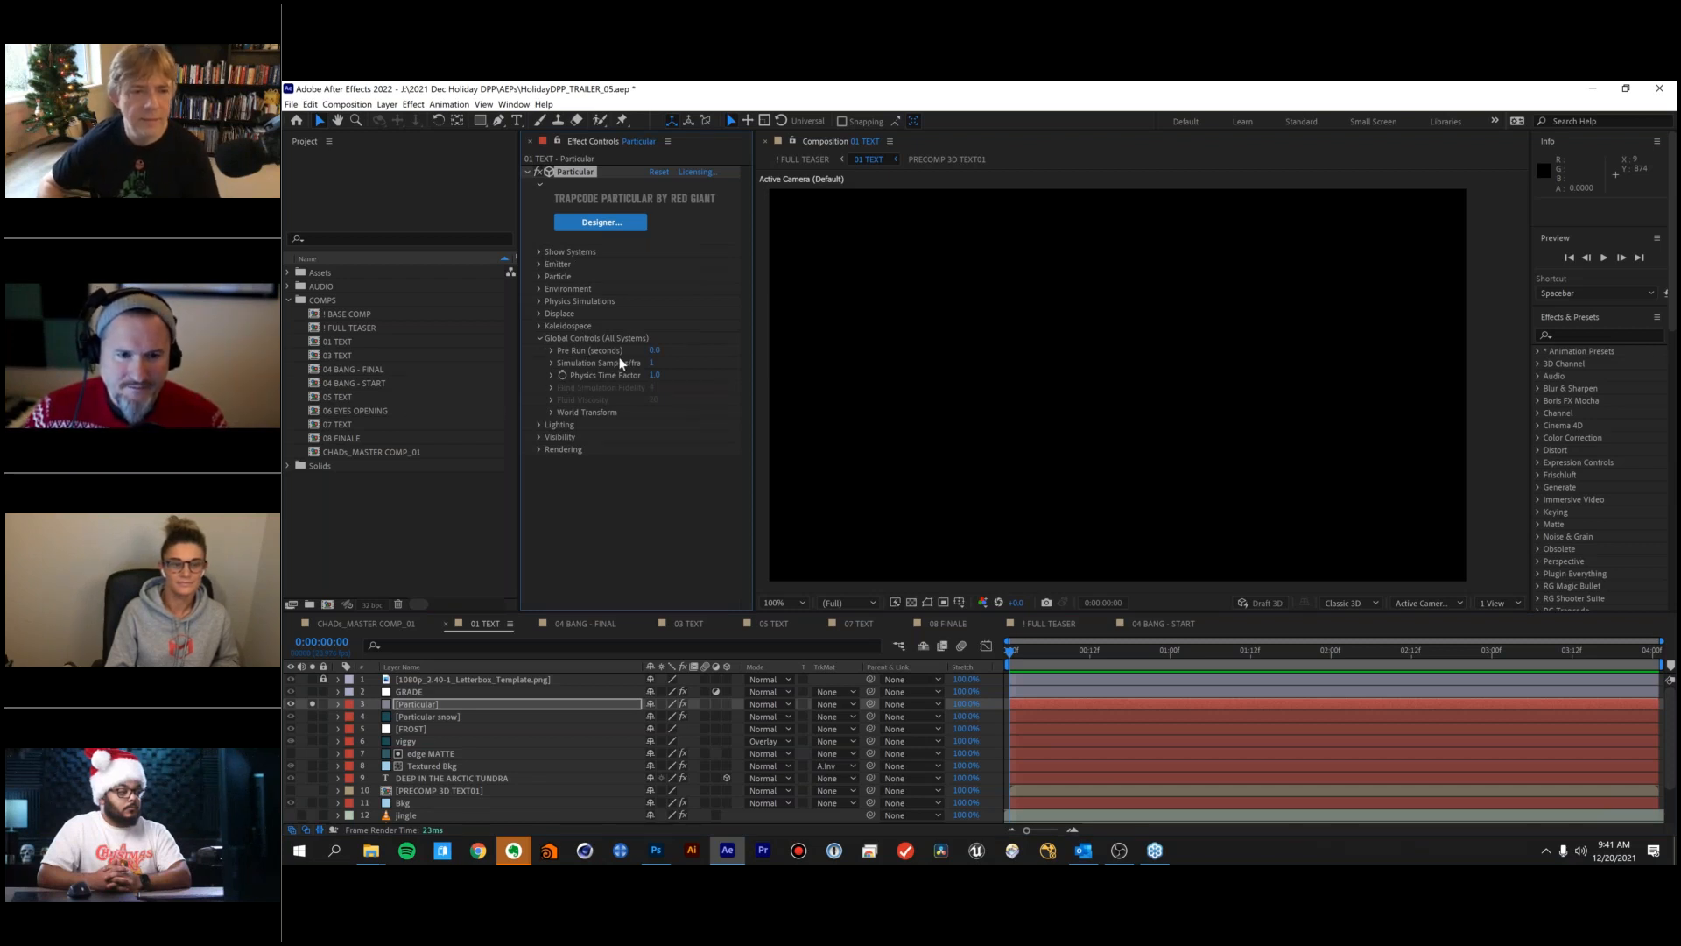
click(654, 350)
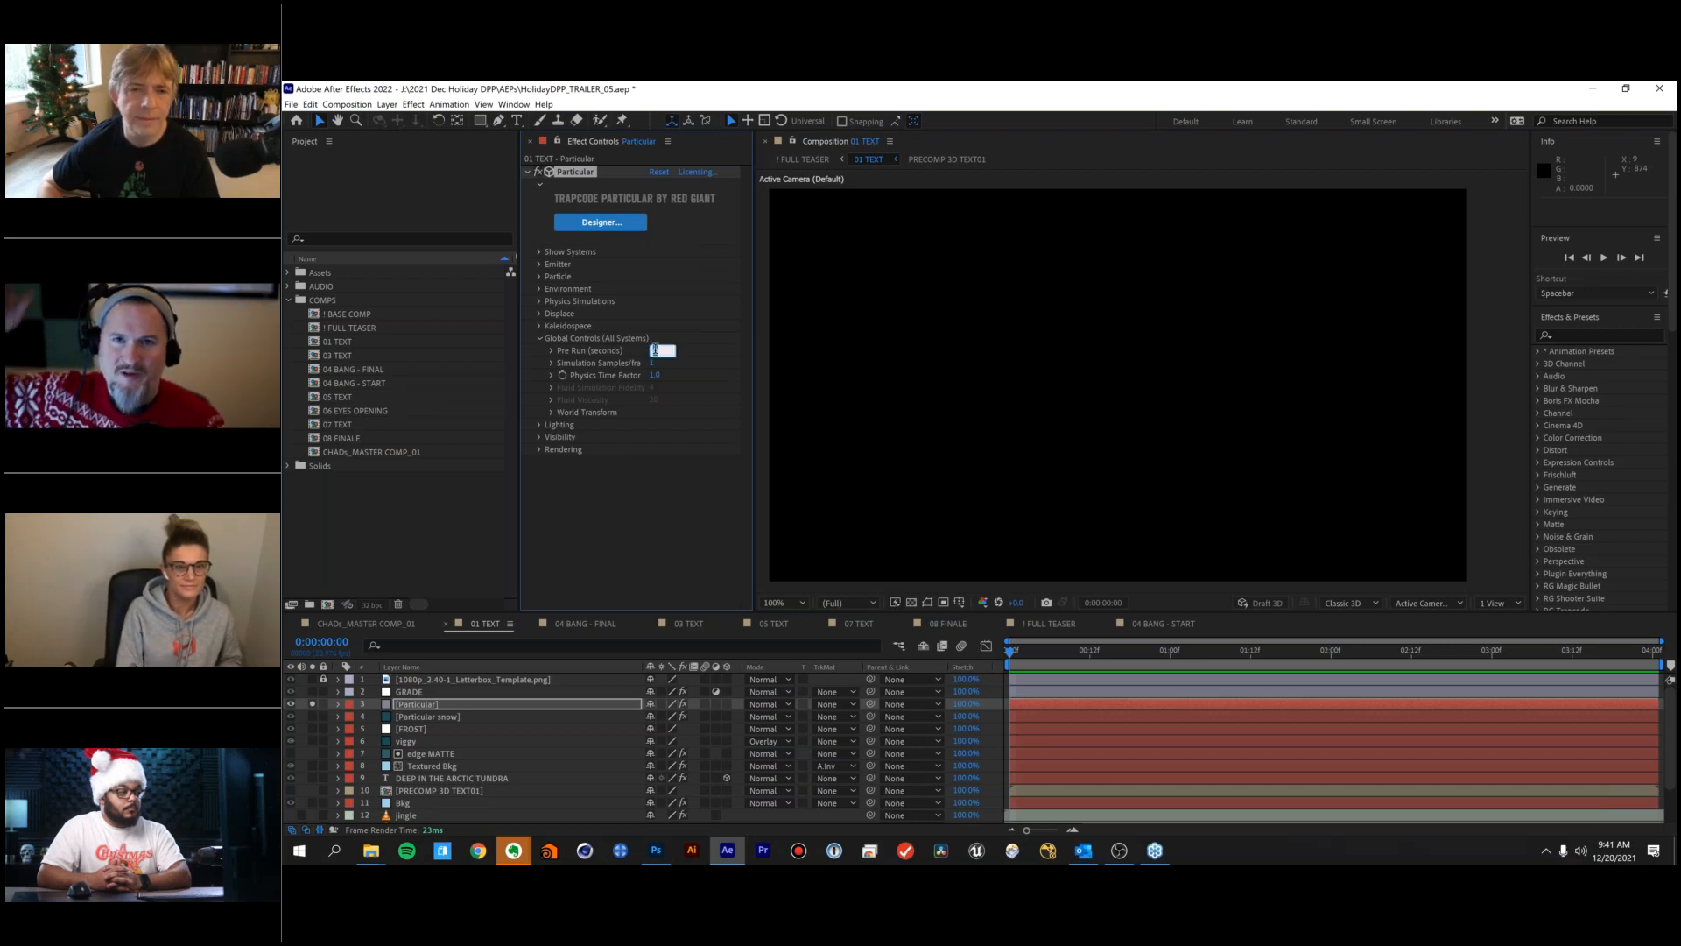
text(5.)
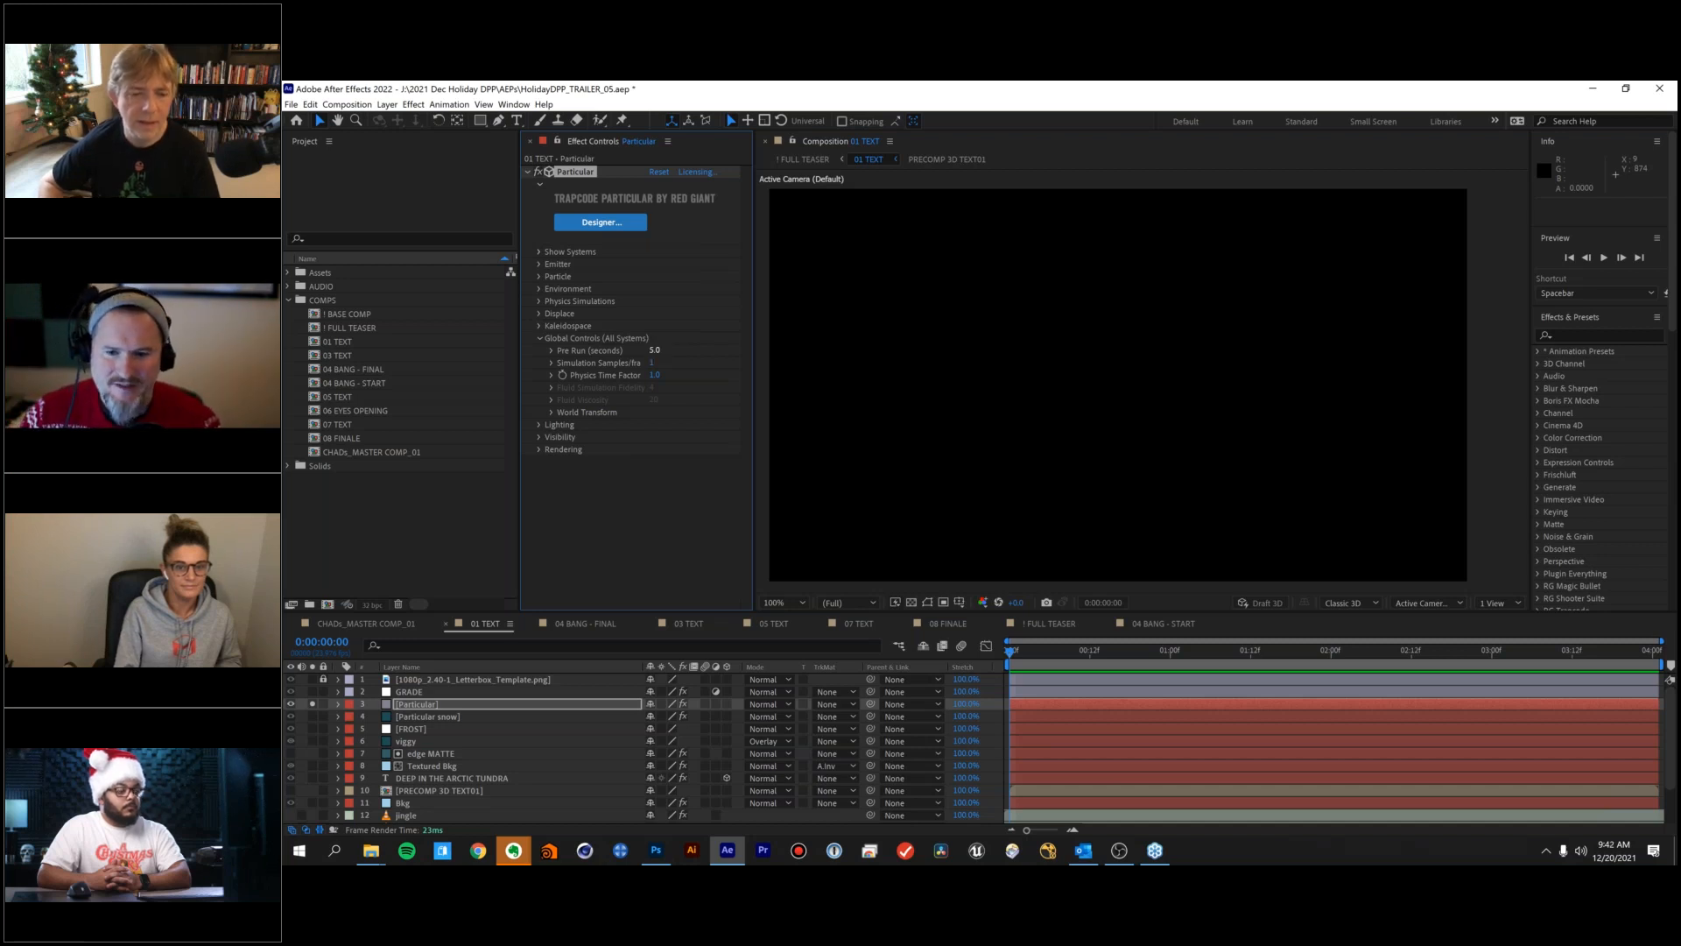
key(Return)
key(space)
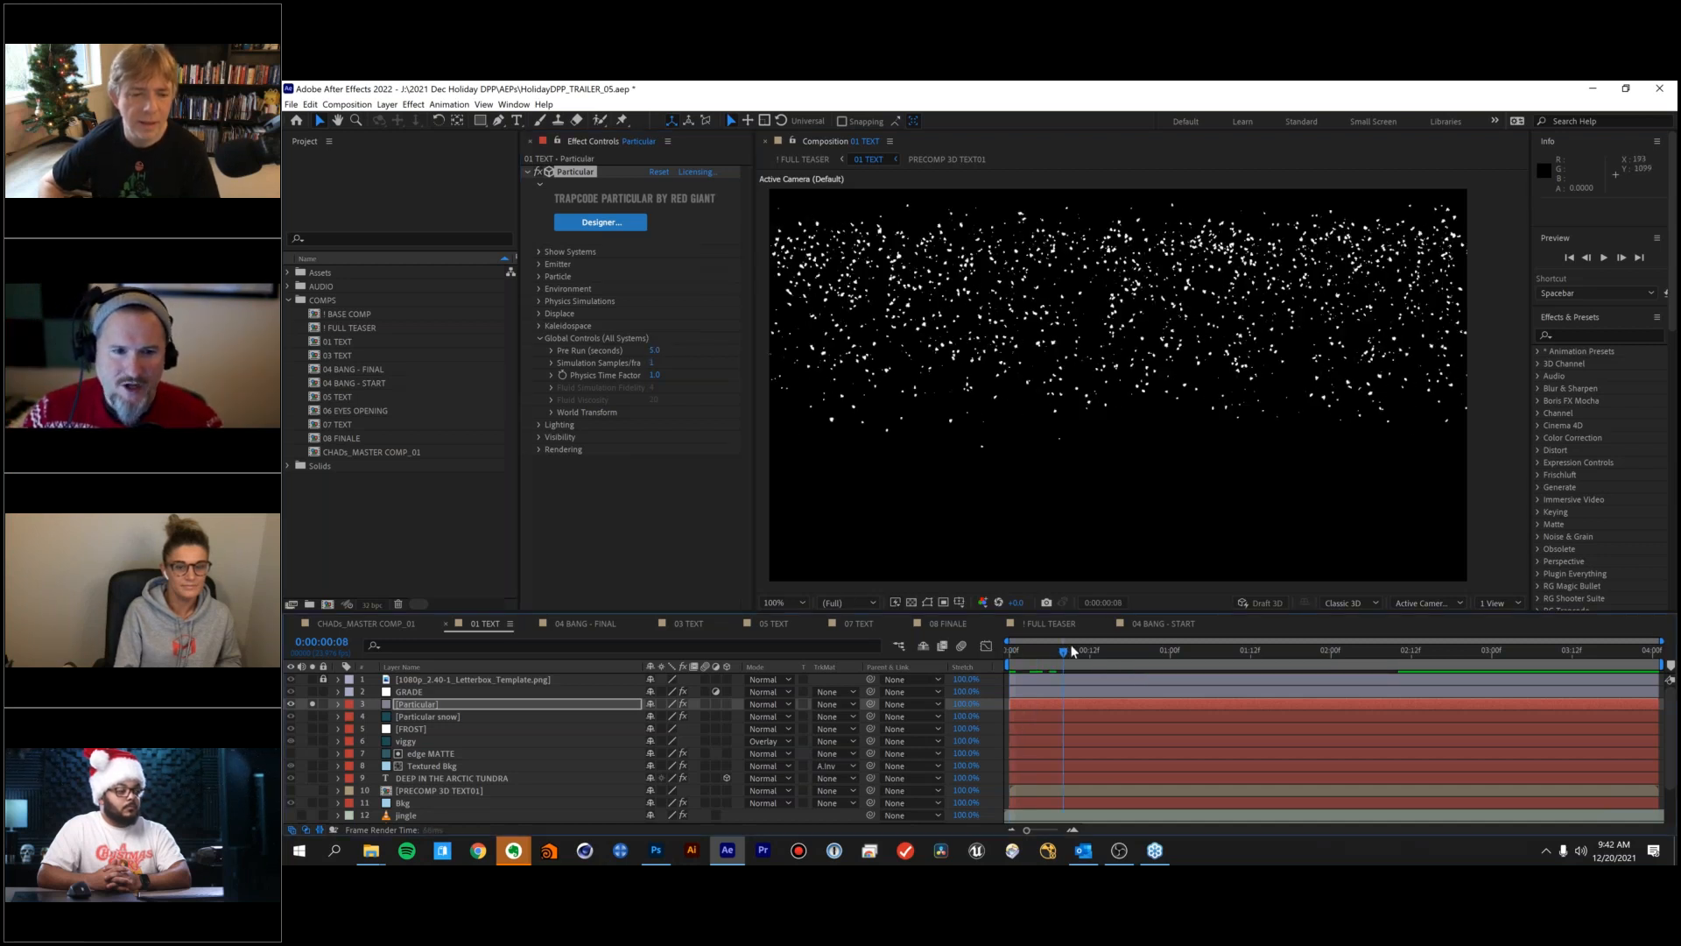
click(541, 338)
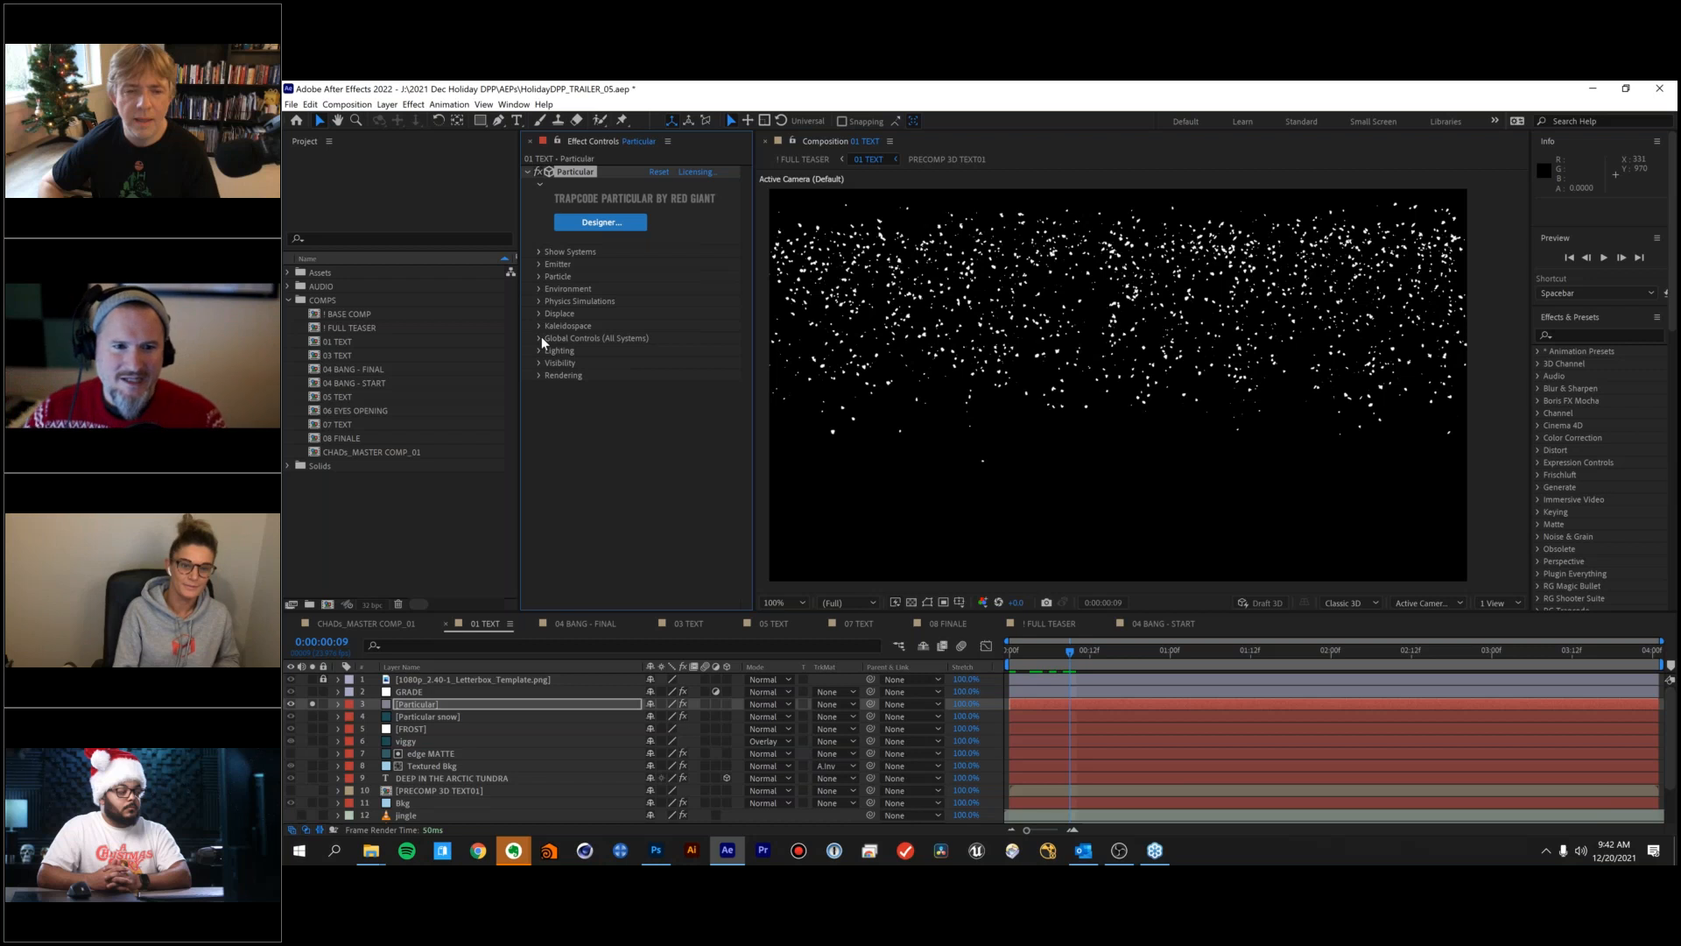
Set the particles' Life to 6.0 seconds and play the comp to check the snow coverage.
click(539, 277)
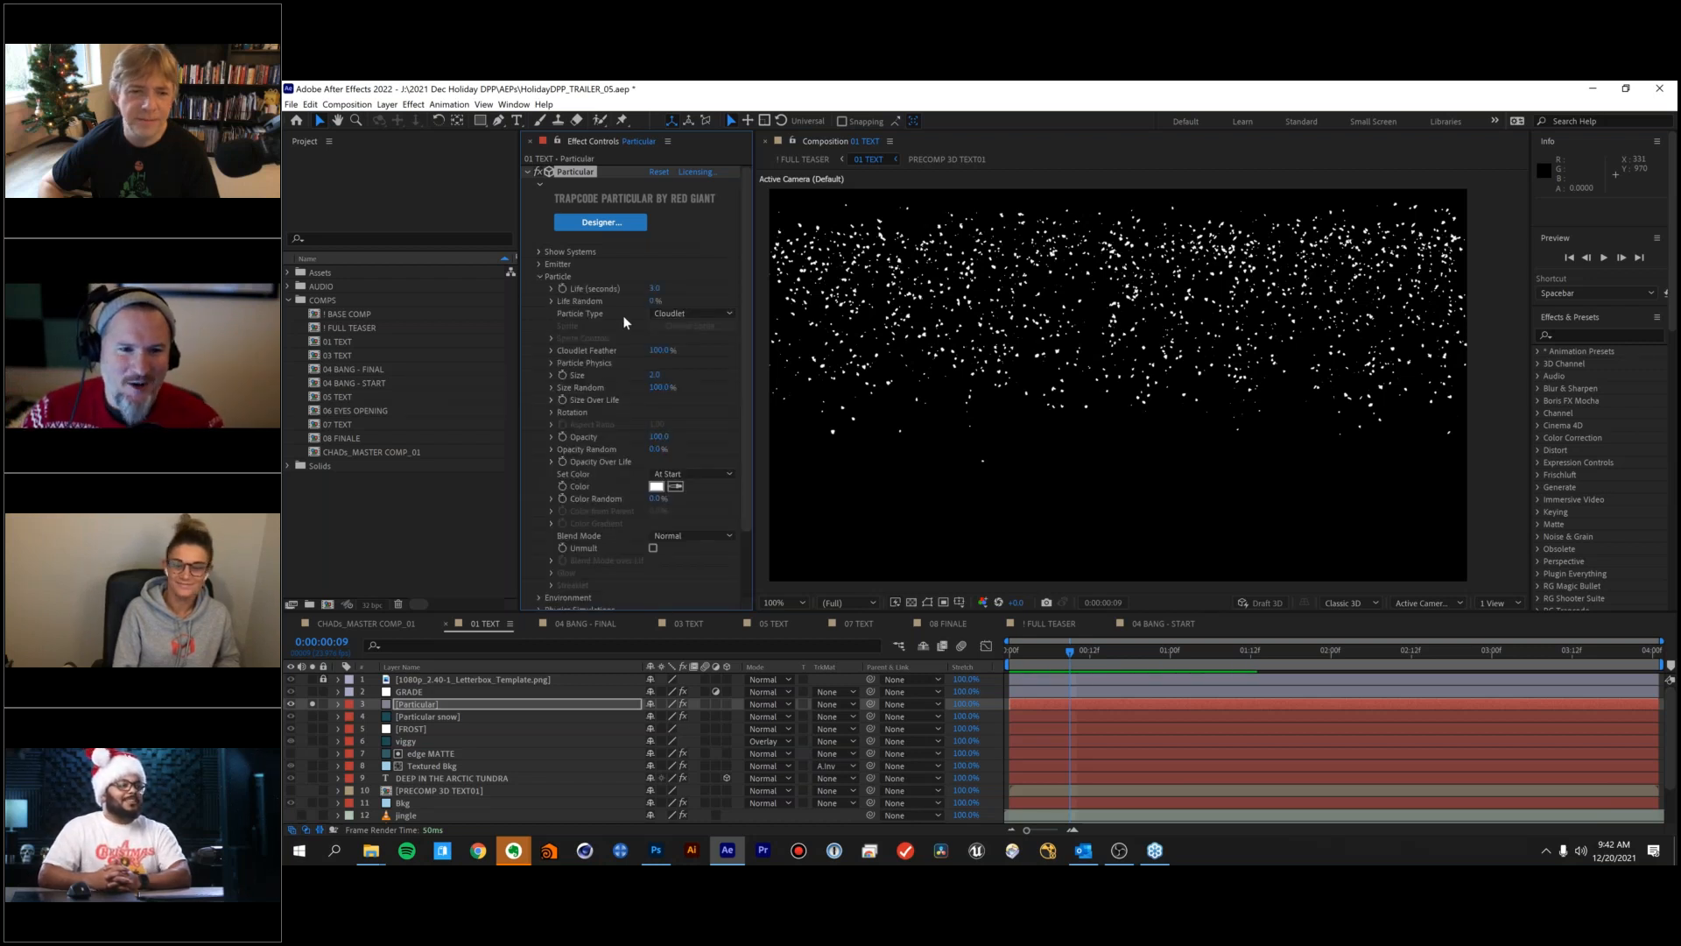
click(658, 289)
text(6)
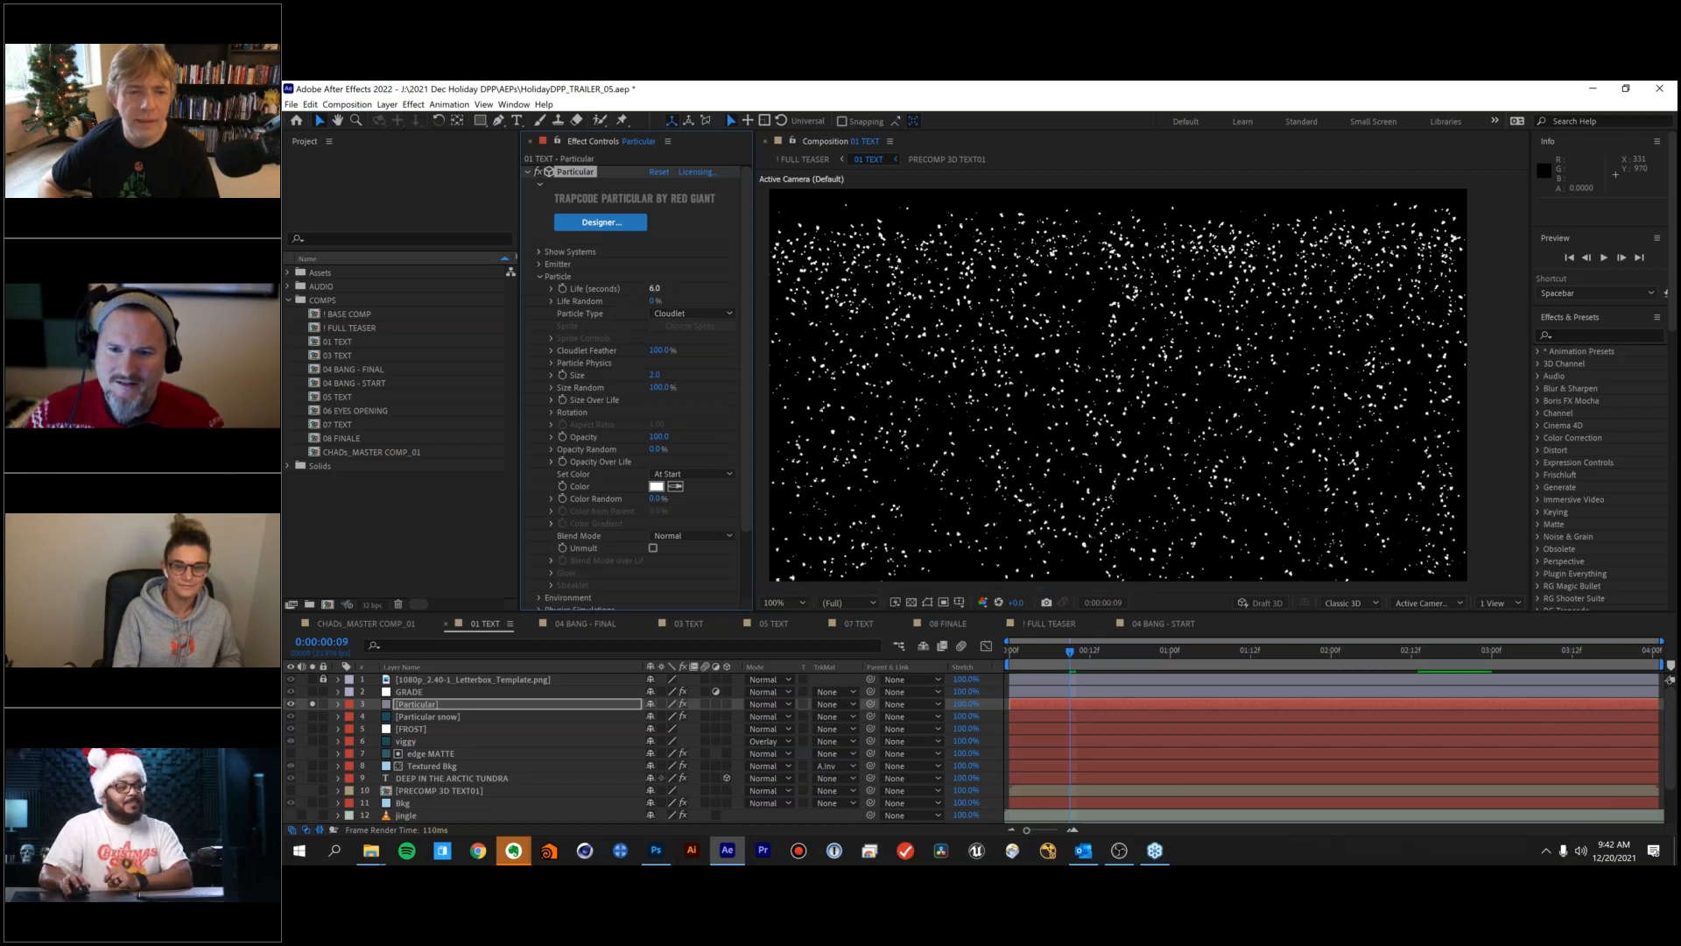
key(space)
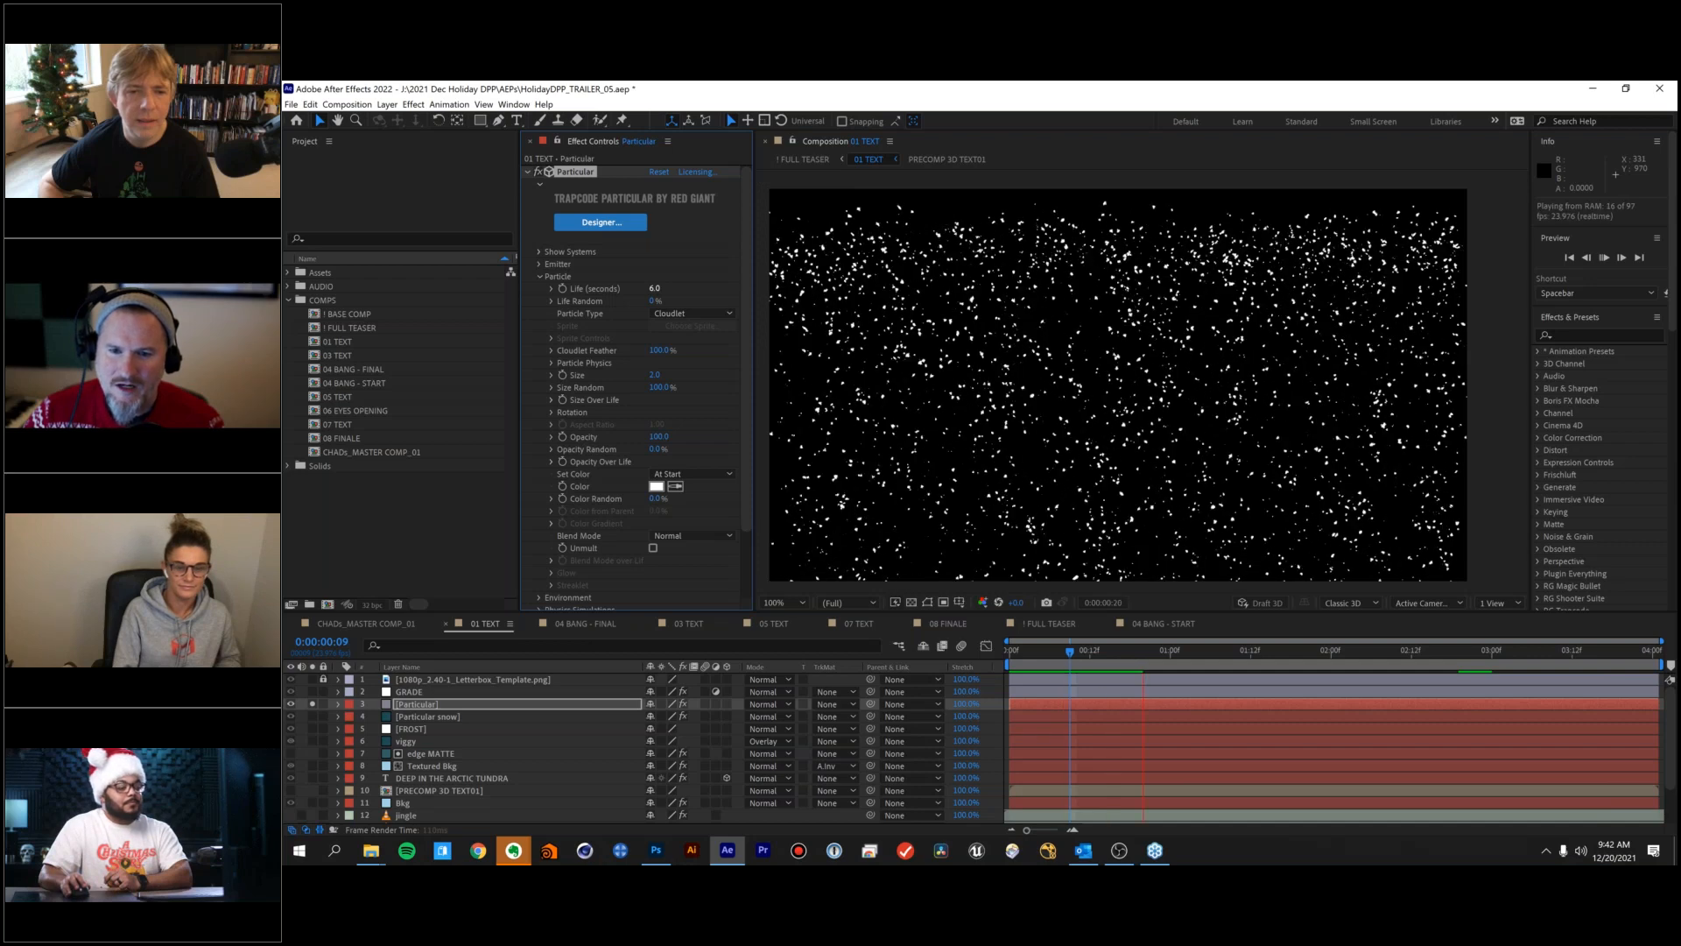
click(541, 280)
click(539, 276)
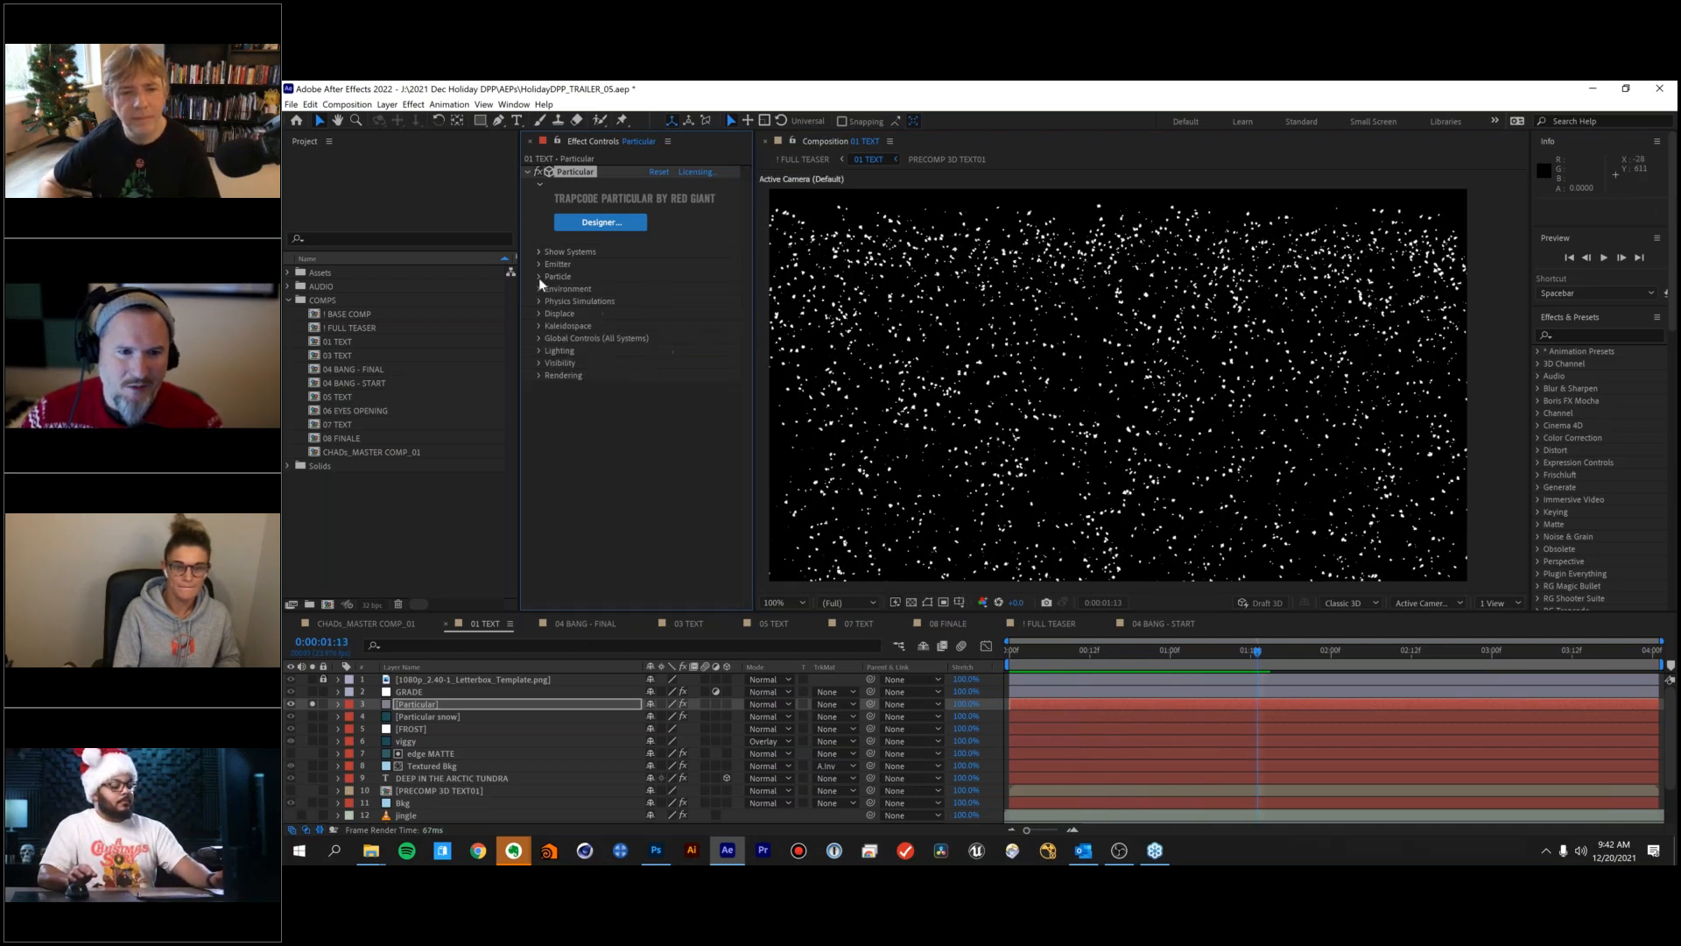
Turn Motion Blur on in Particular's rendering settings, preview the snow and expand the Show Systems list.
click(538, 375)
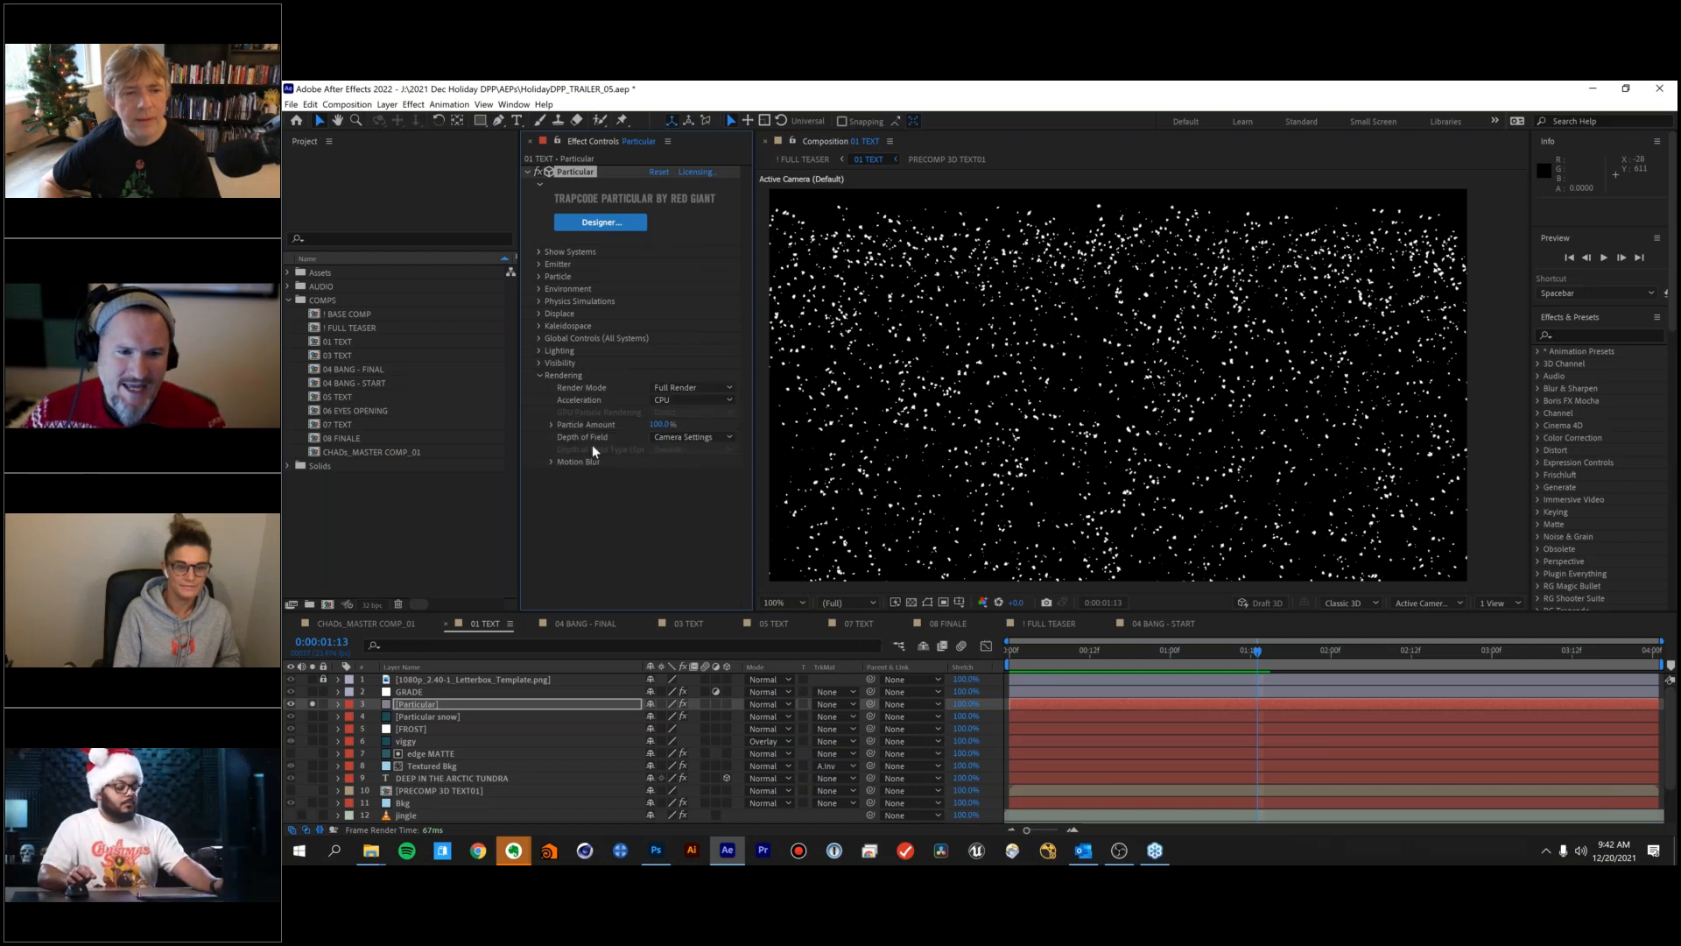
click(551, 461)
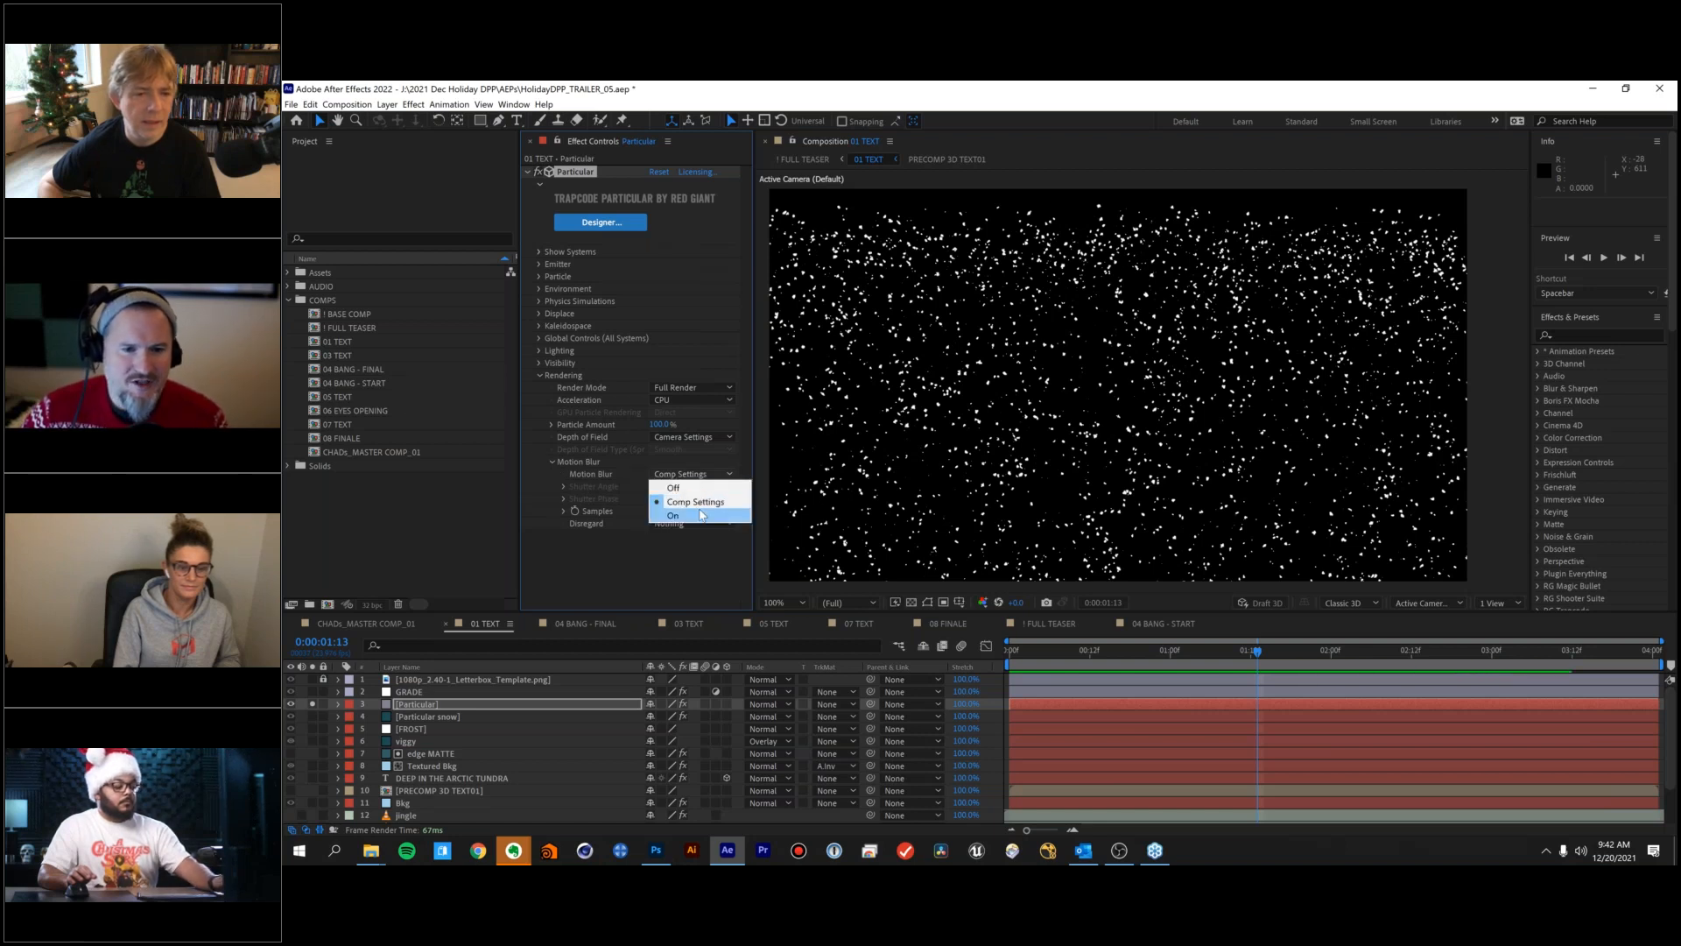
click(700, 515)
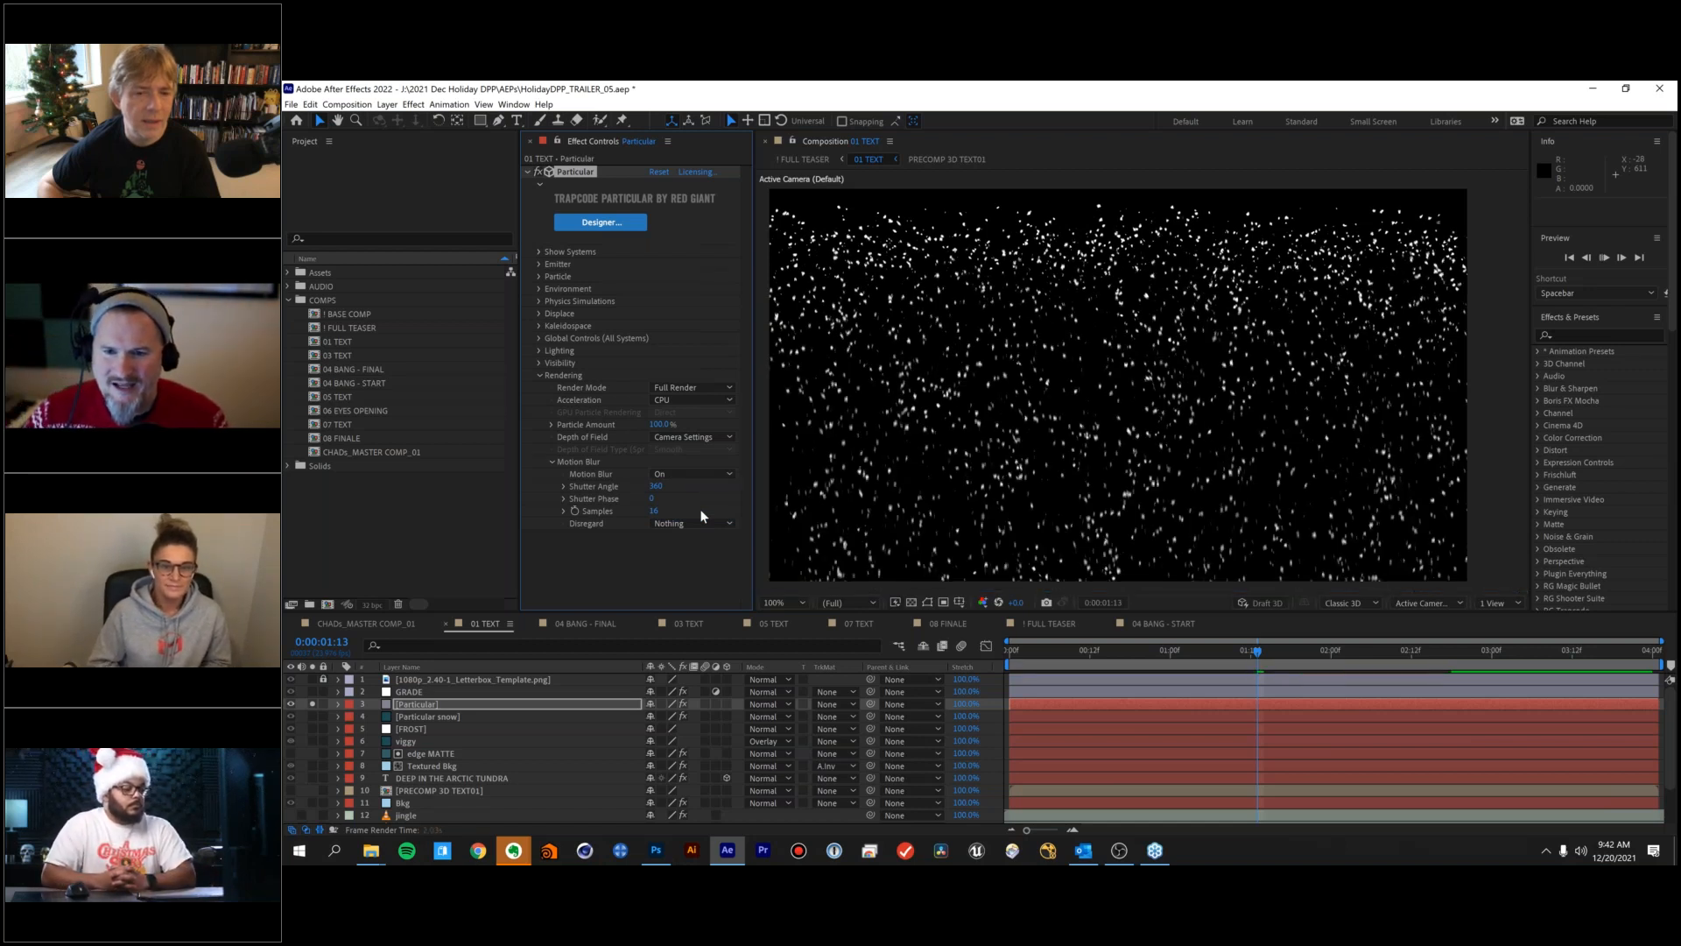
key(space)
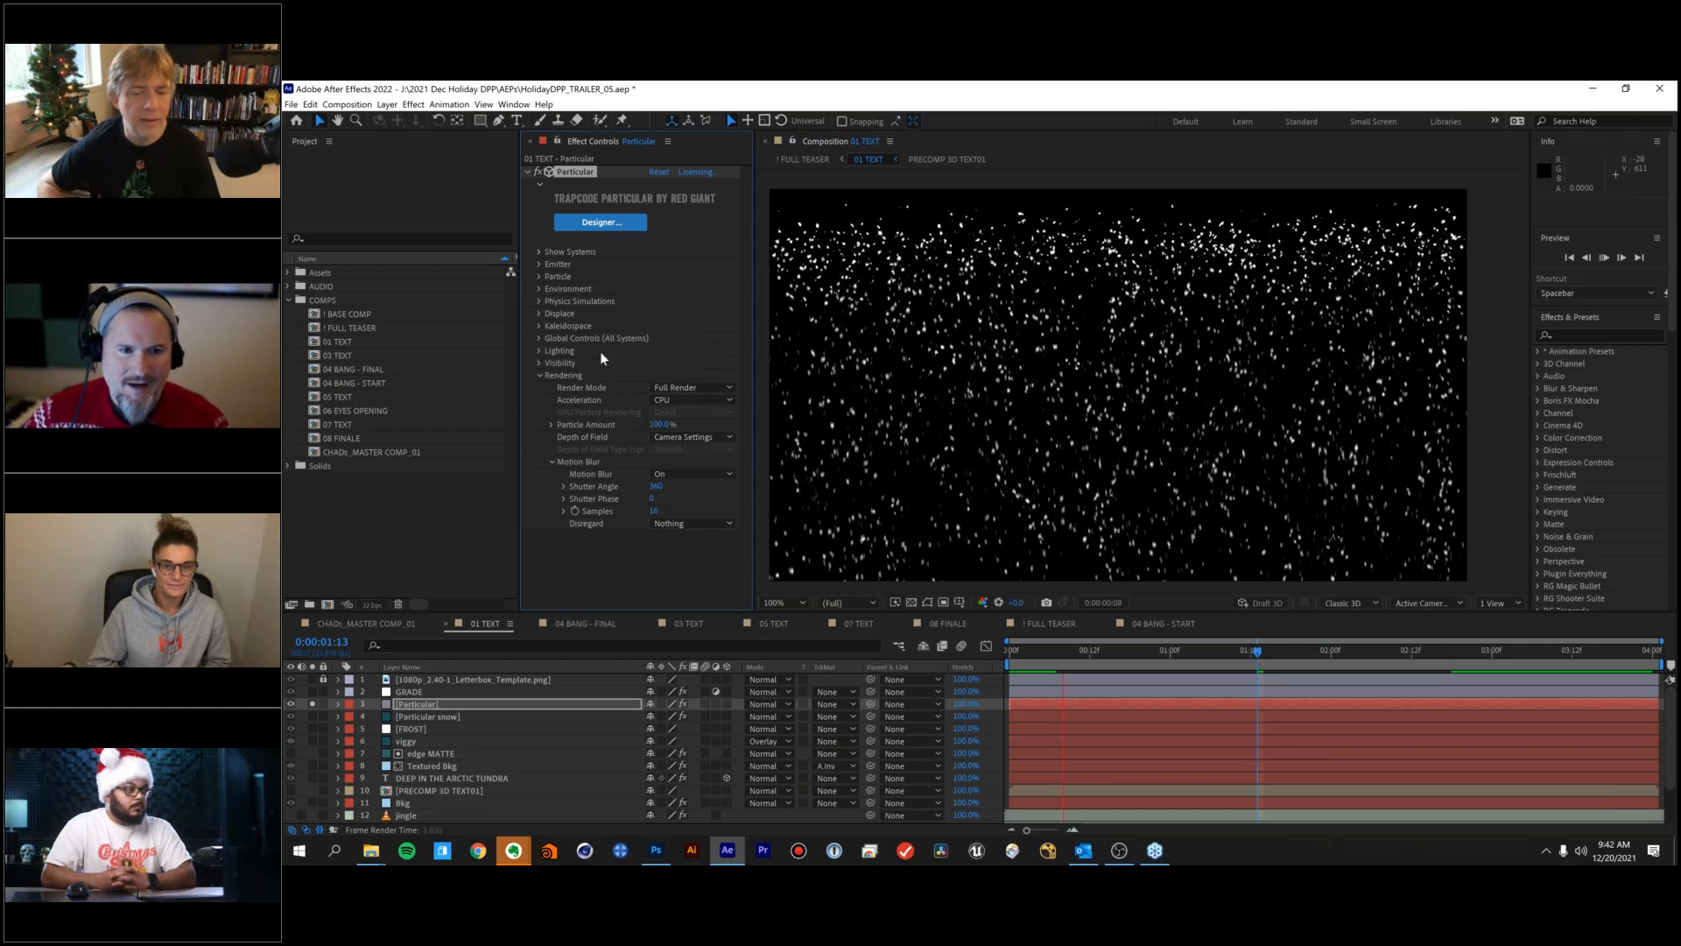
click(570, 251)
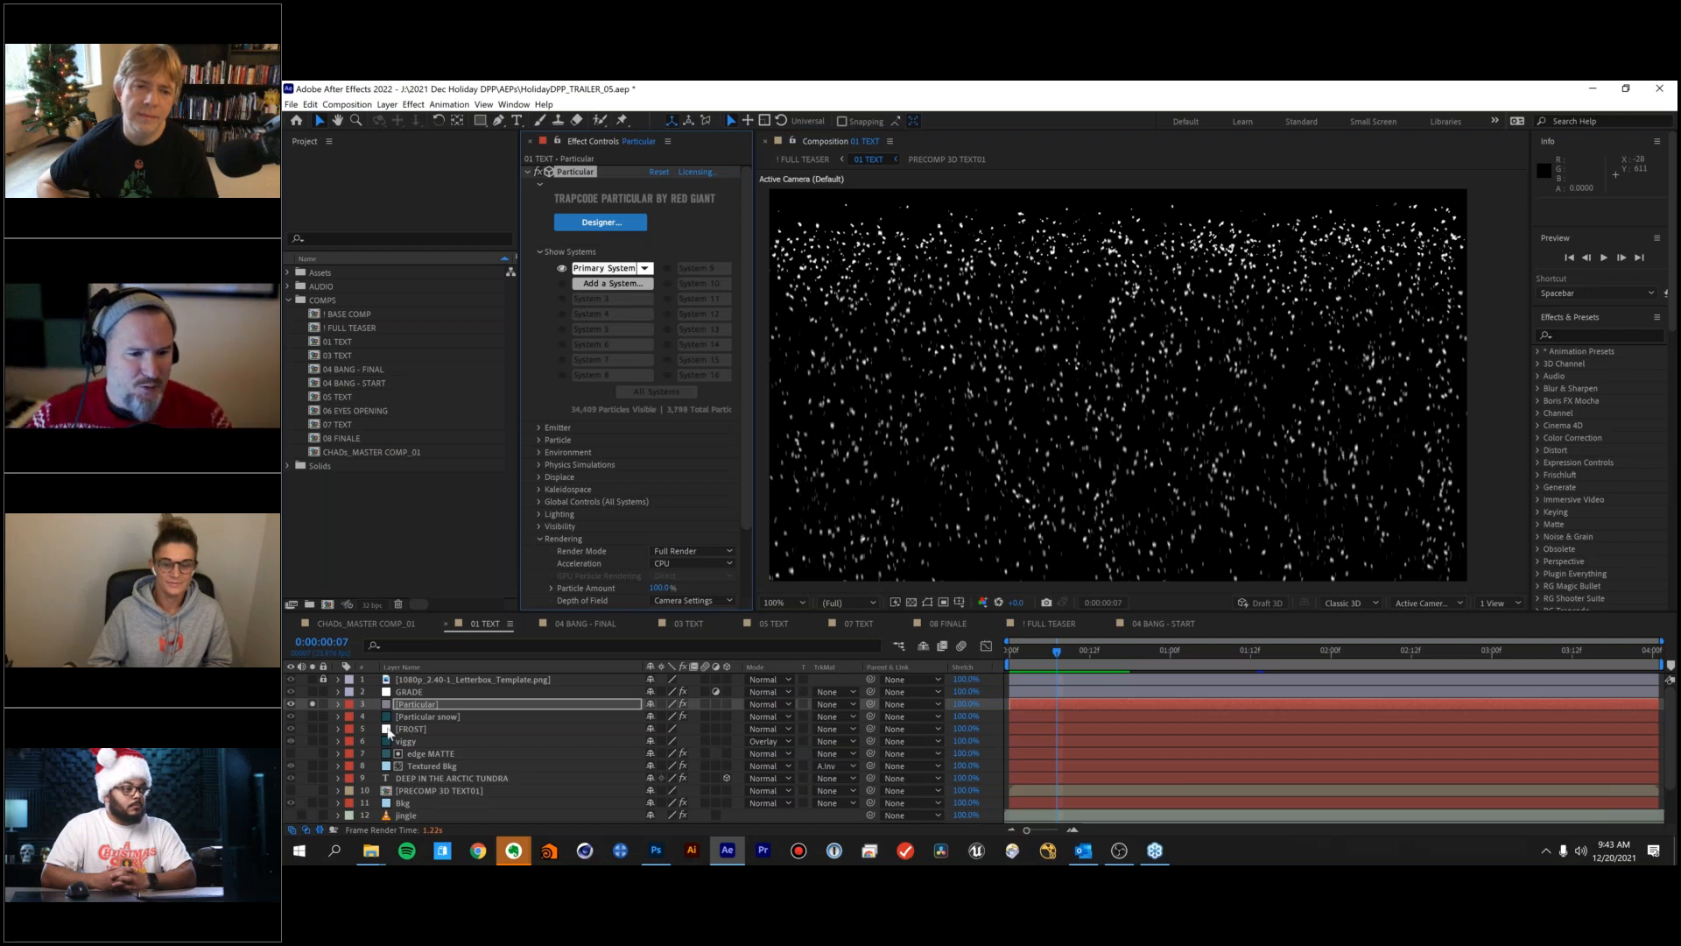
Hide the Particular layer, solo the finished Particular snow layer and play its snowfall near the start of the comp.
click(291, 703)
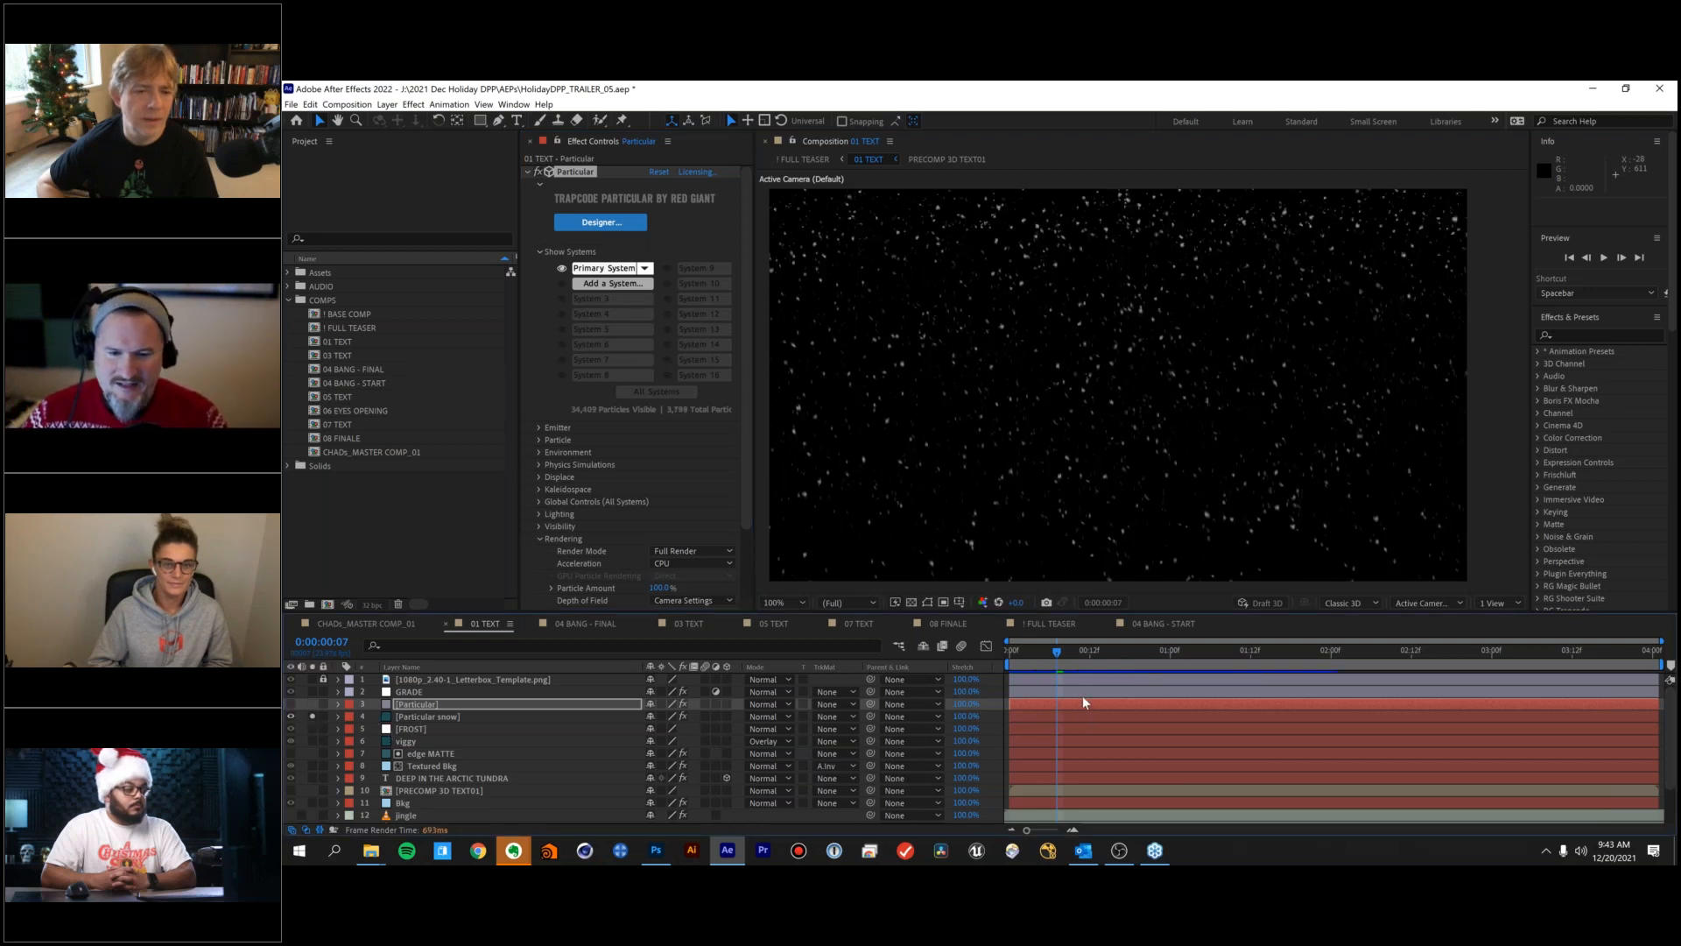
key(space)
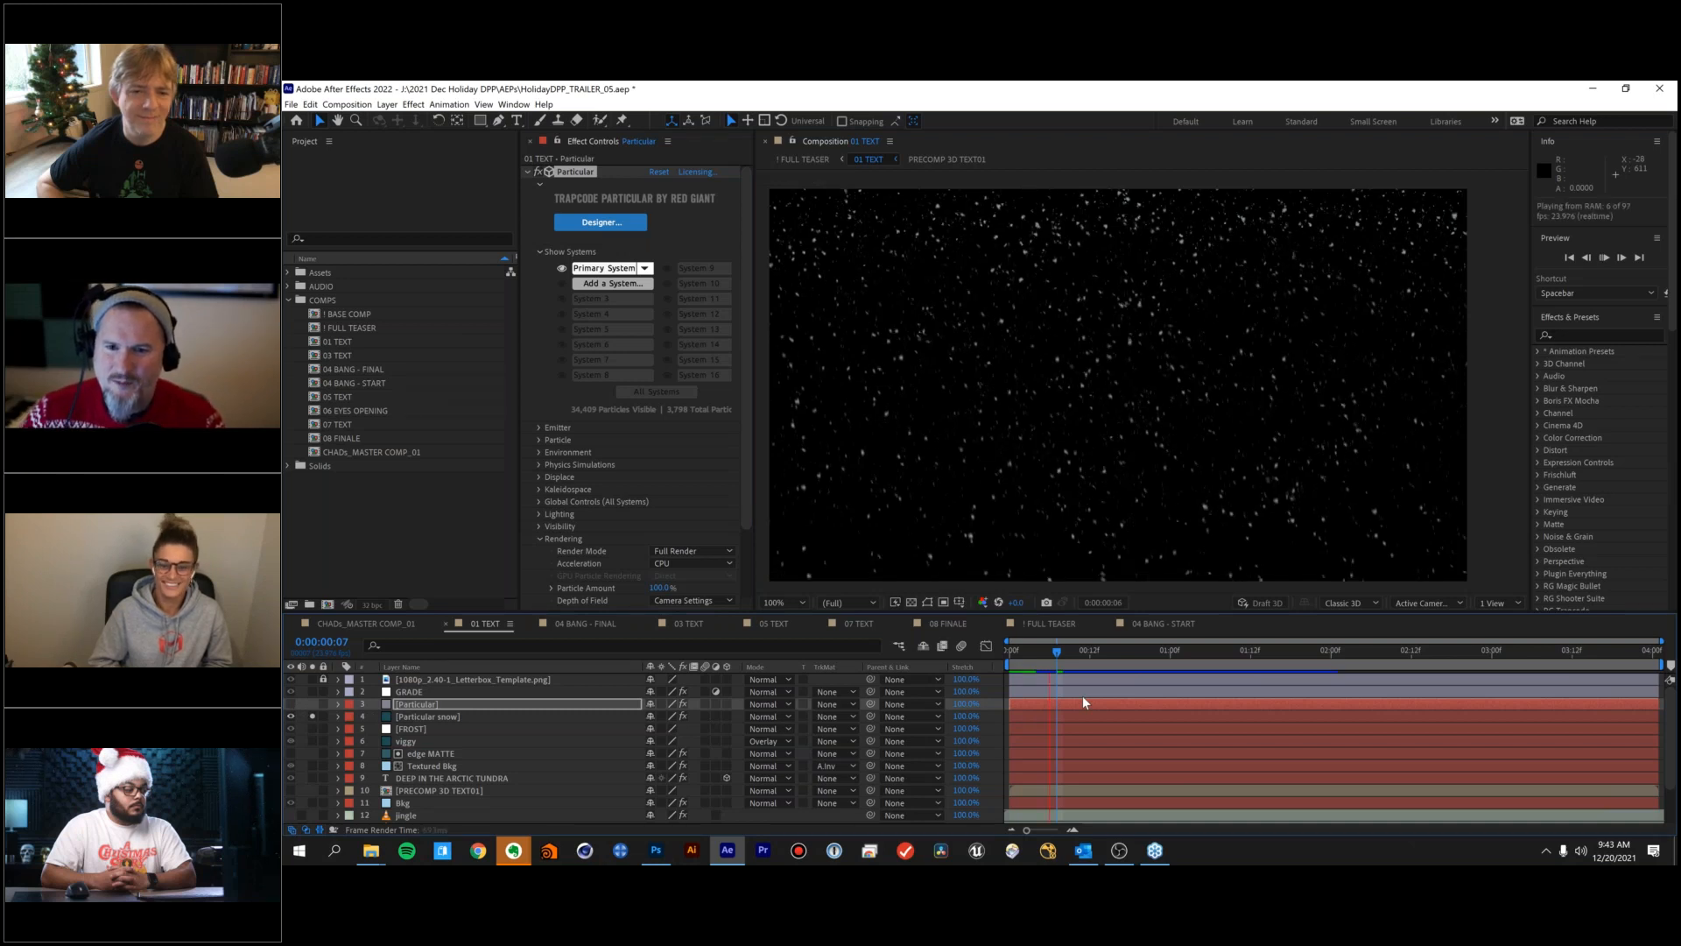
click(1040, 653)
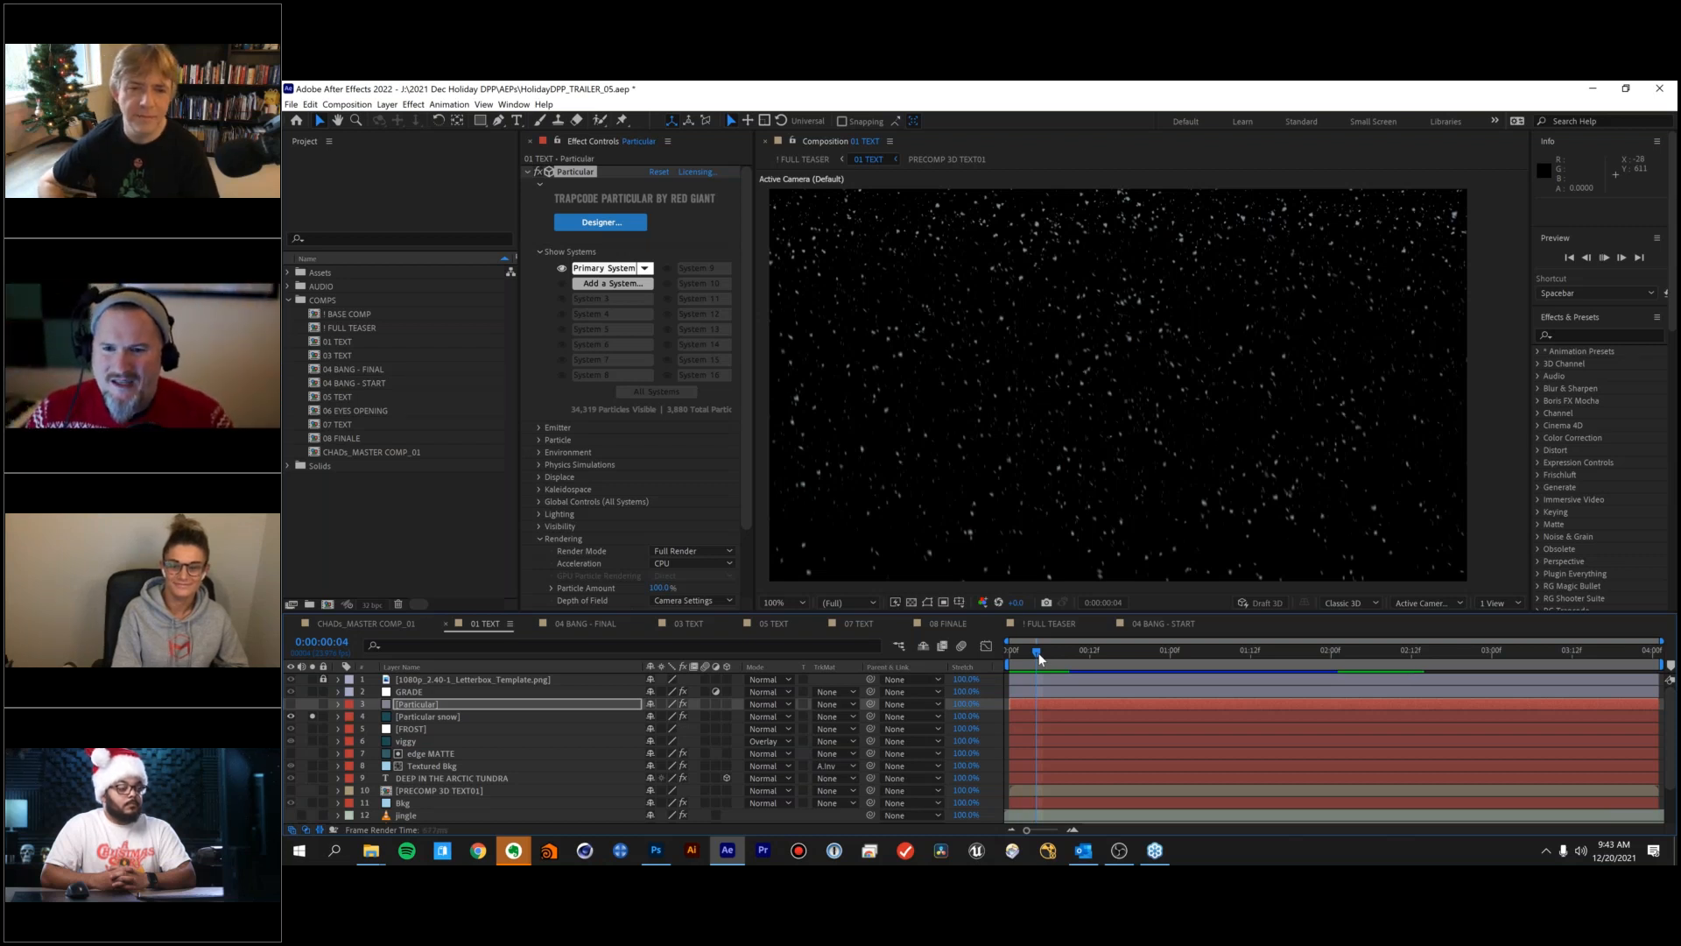
key(space)
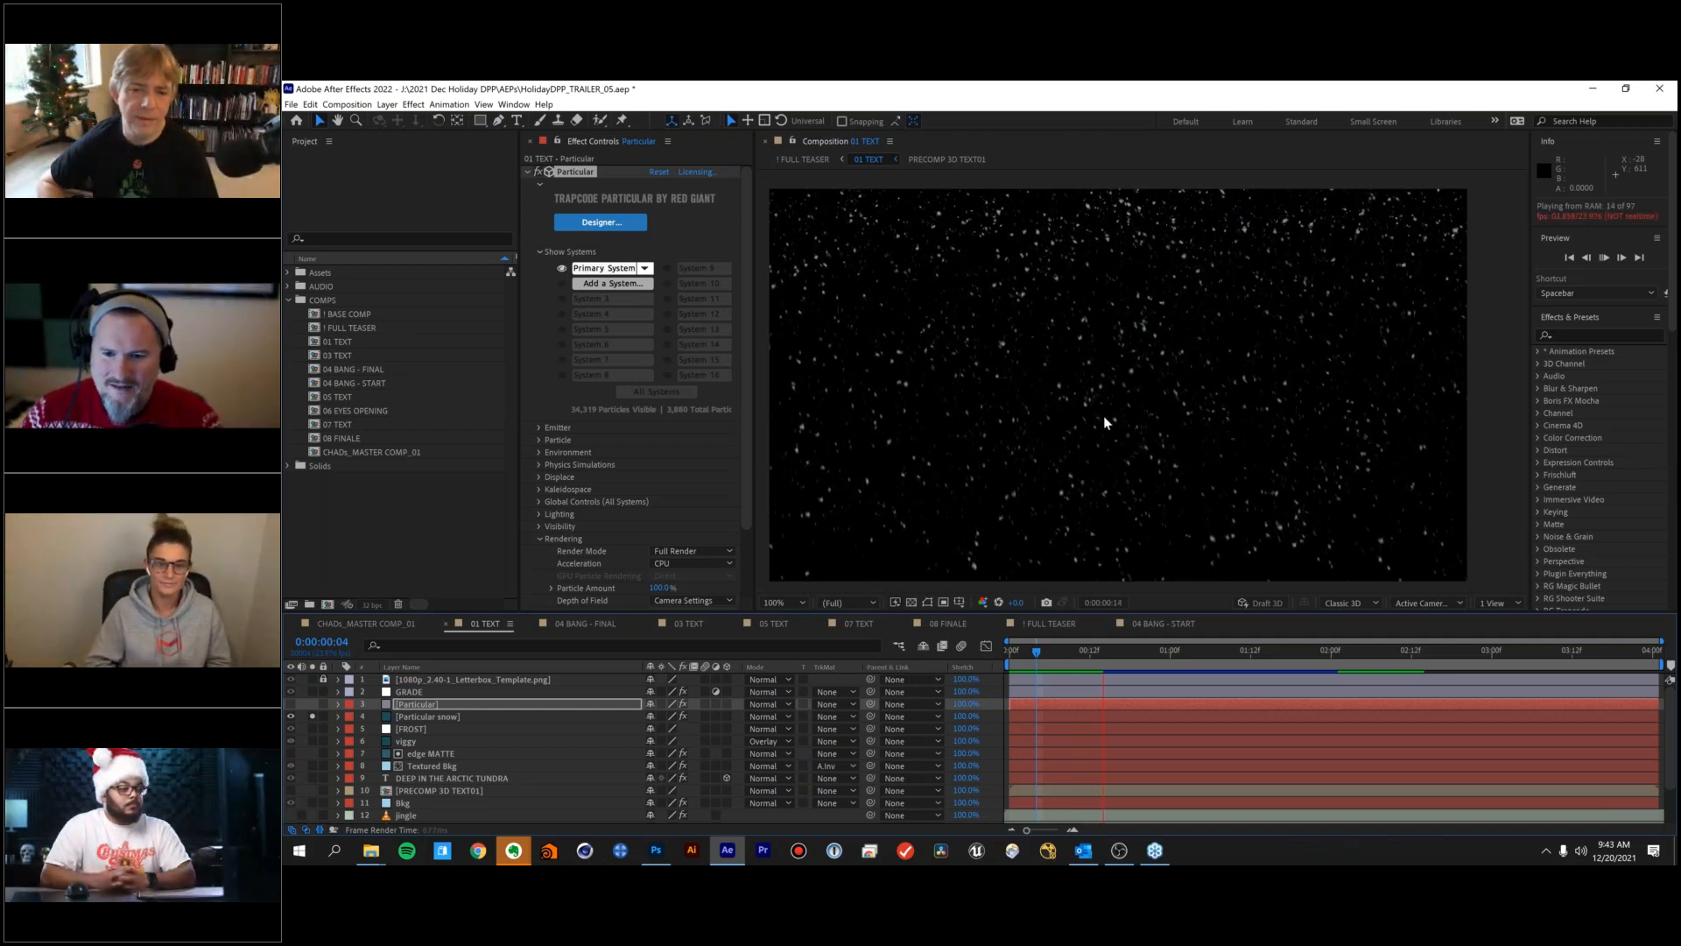
key(space)
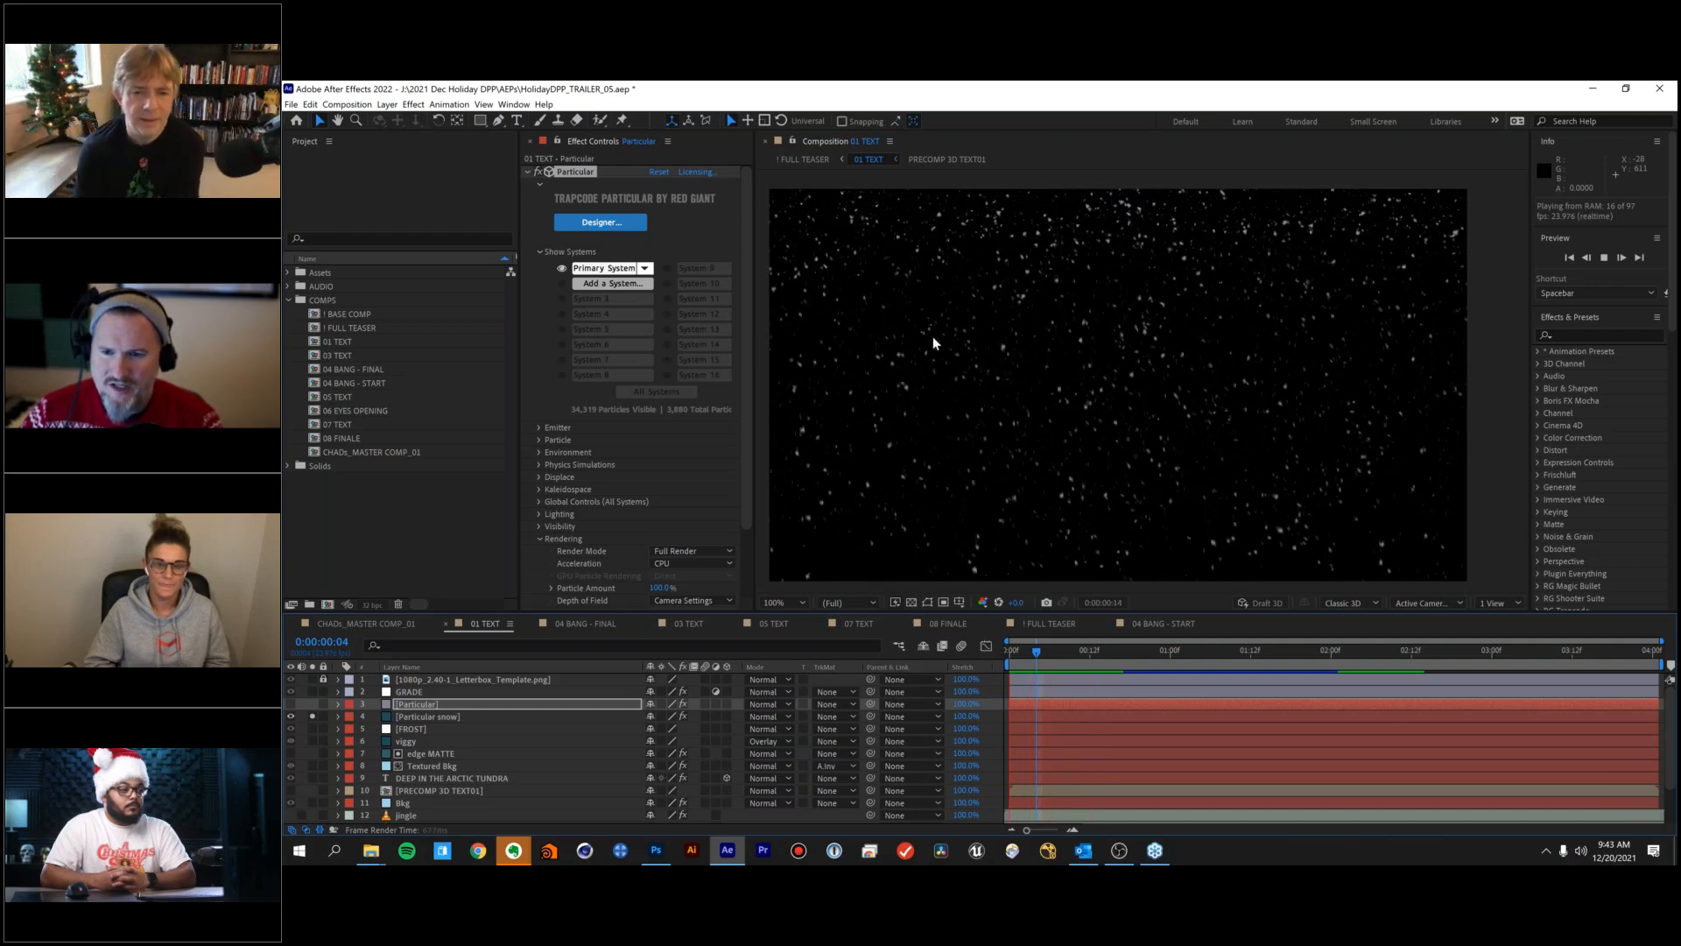
key(space)
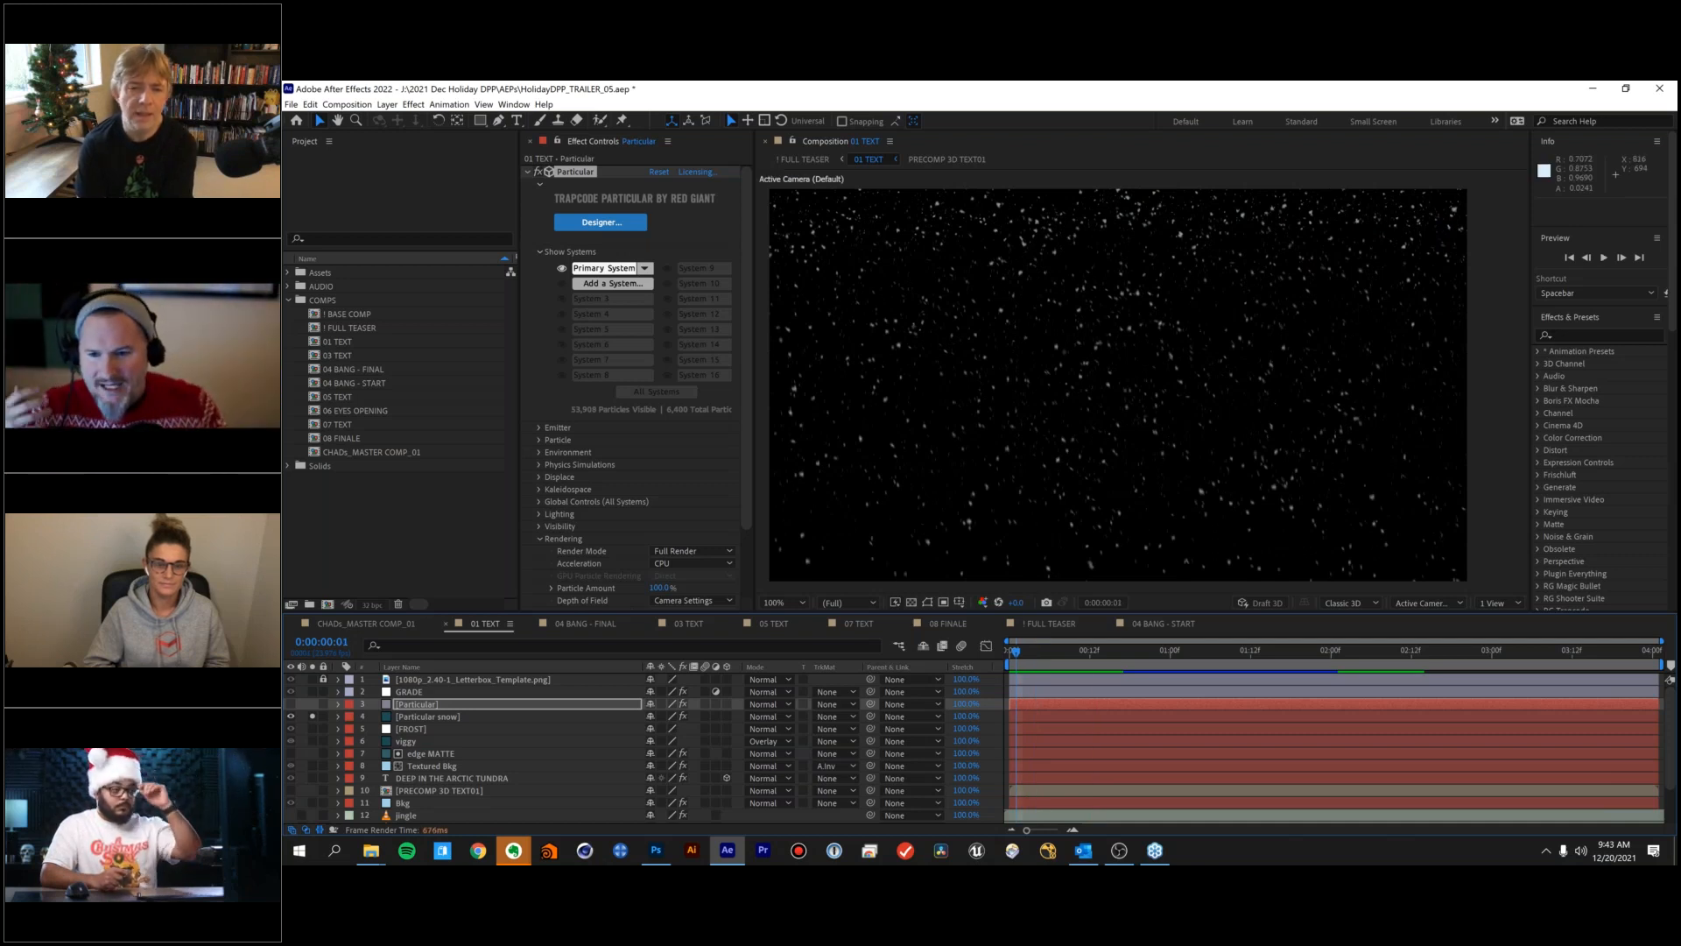
Turn off the solo on the Particular snow layer and play the full 01 TEXT comp from near its start.
mouse_move(1033, 648)
mouse_down()
mouse_move(1098, 647)
mouse_move(1023, 651)
mouse_up()
click(311, 716)
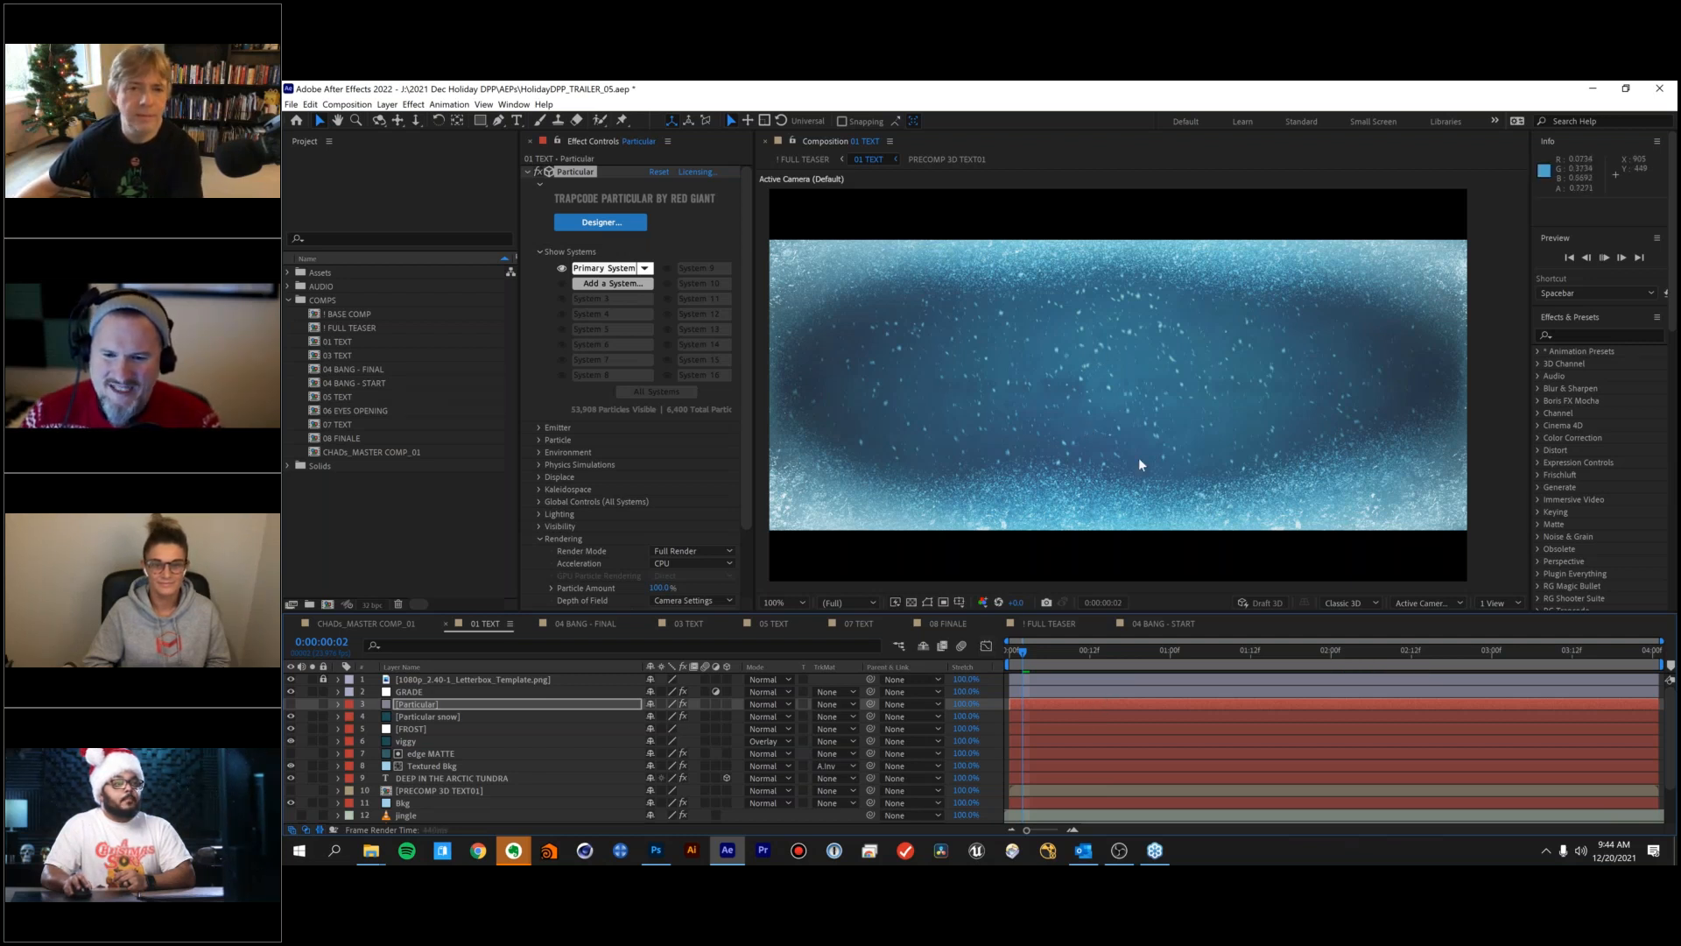
key(space)
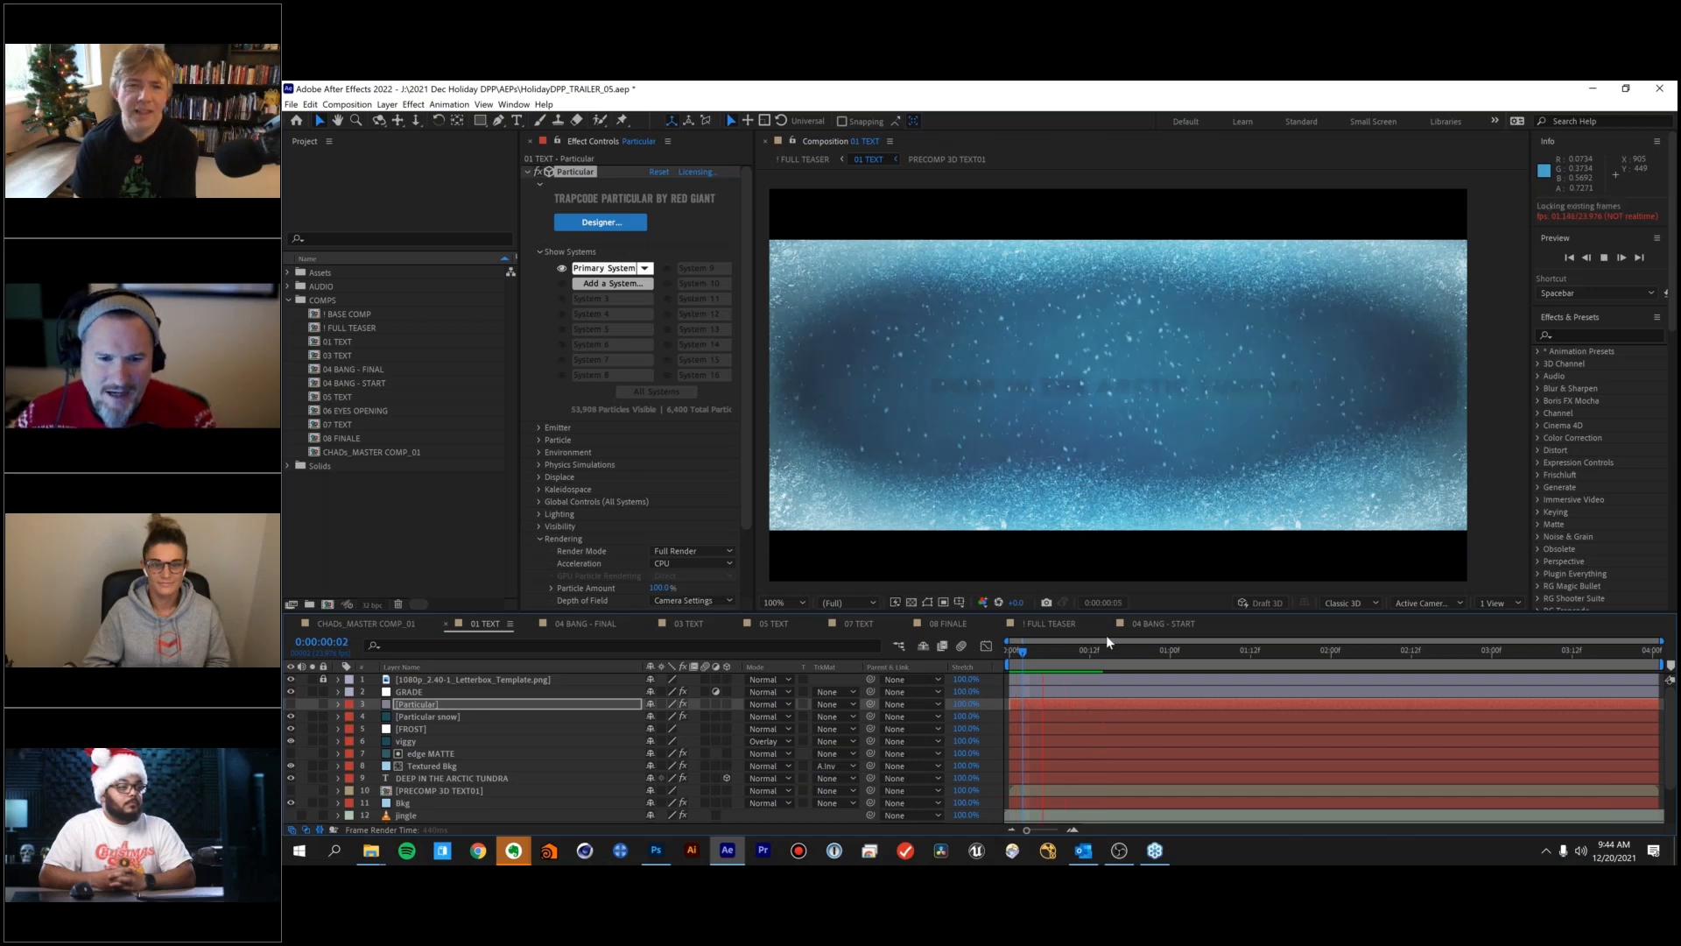
Stop the playback, look at the 04 BANG - START comp and return to the 01 TEXT comp.
key(space)
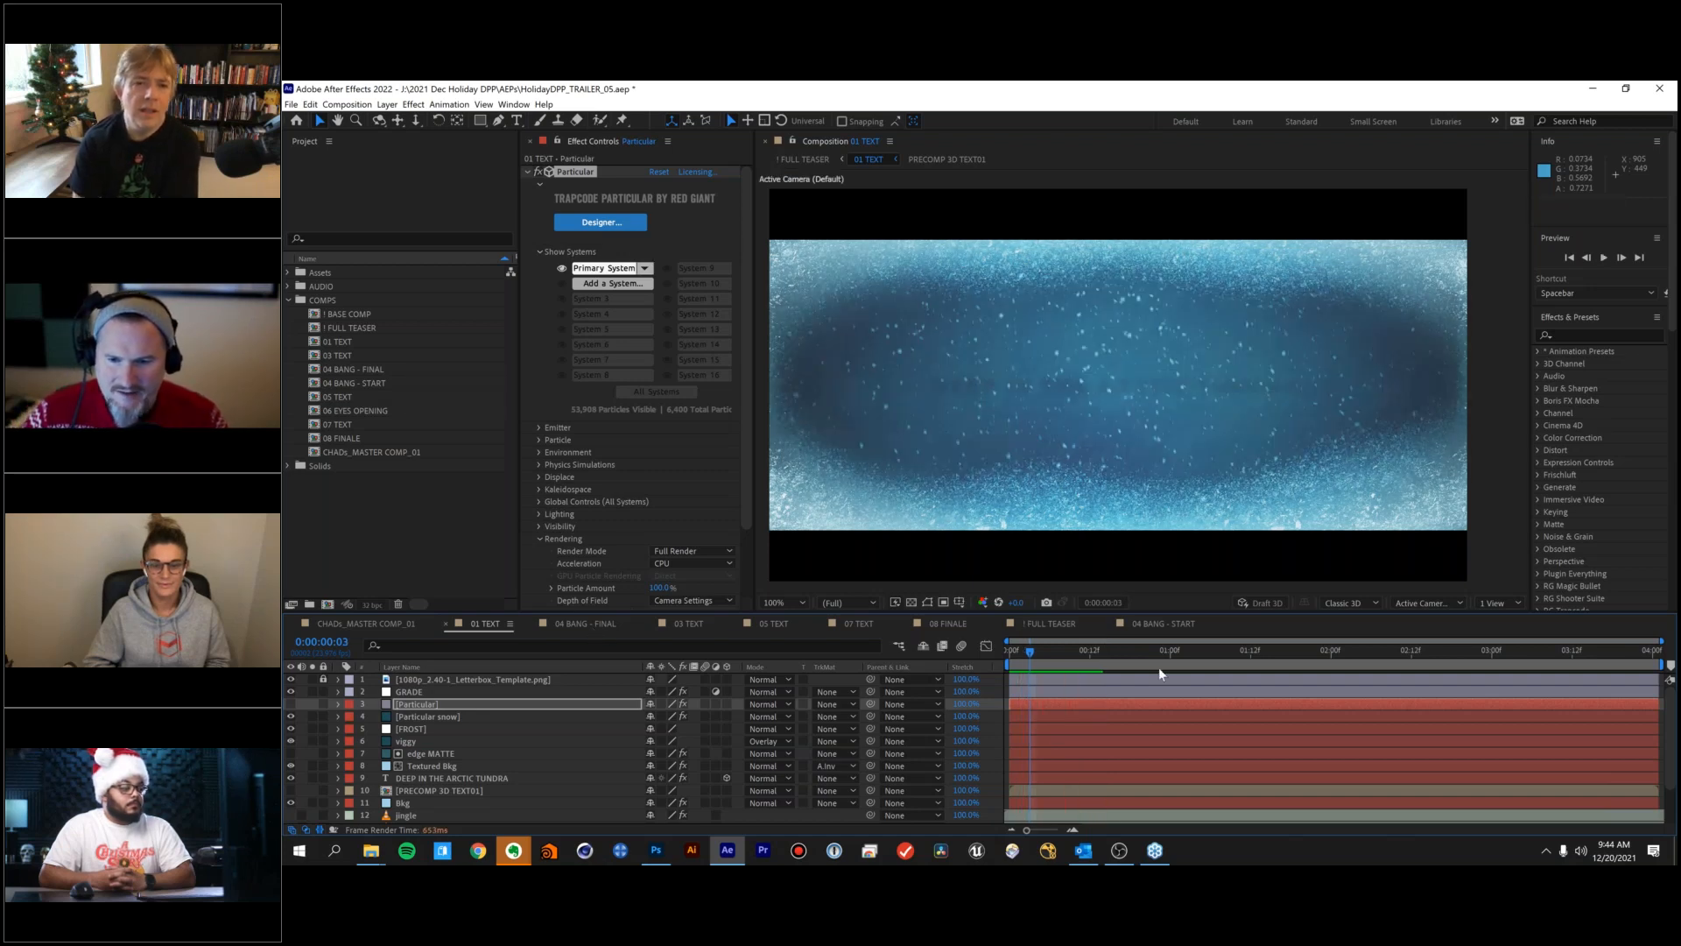
click(1161, 622)
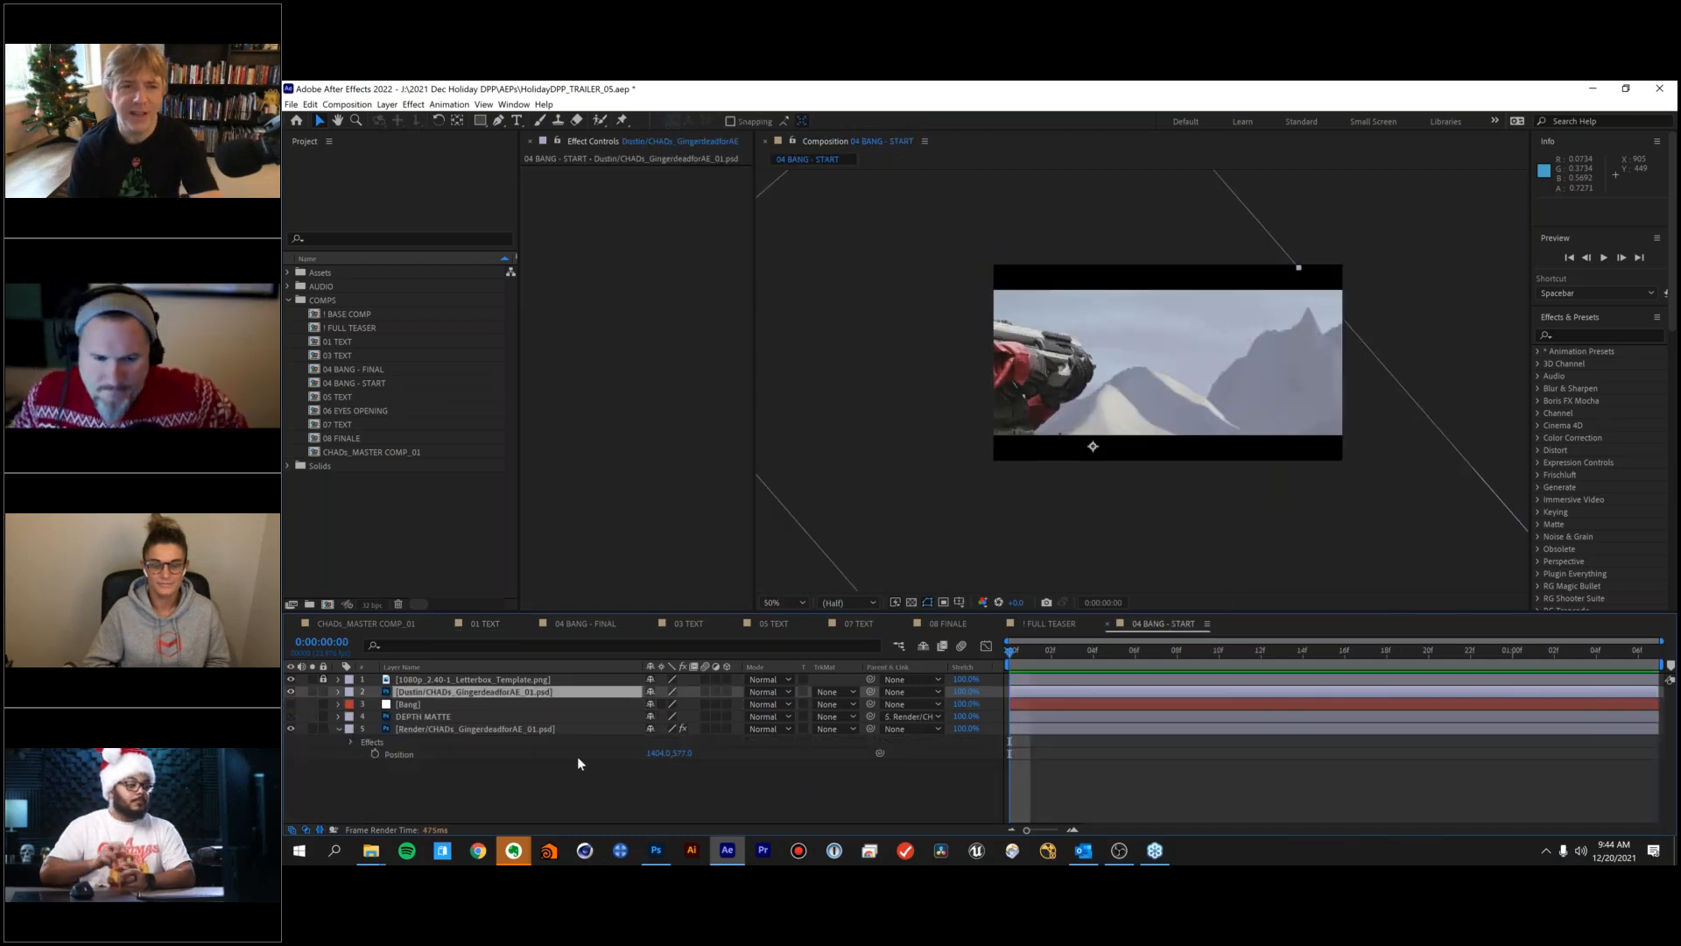
click(477, 625)
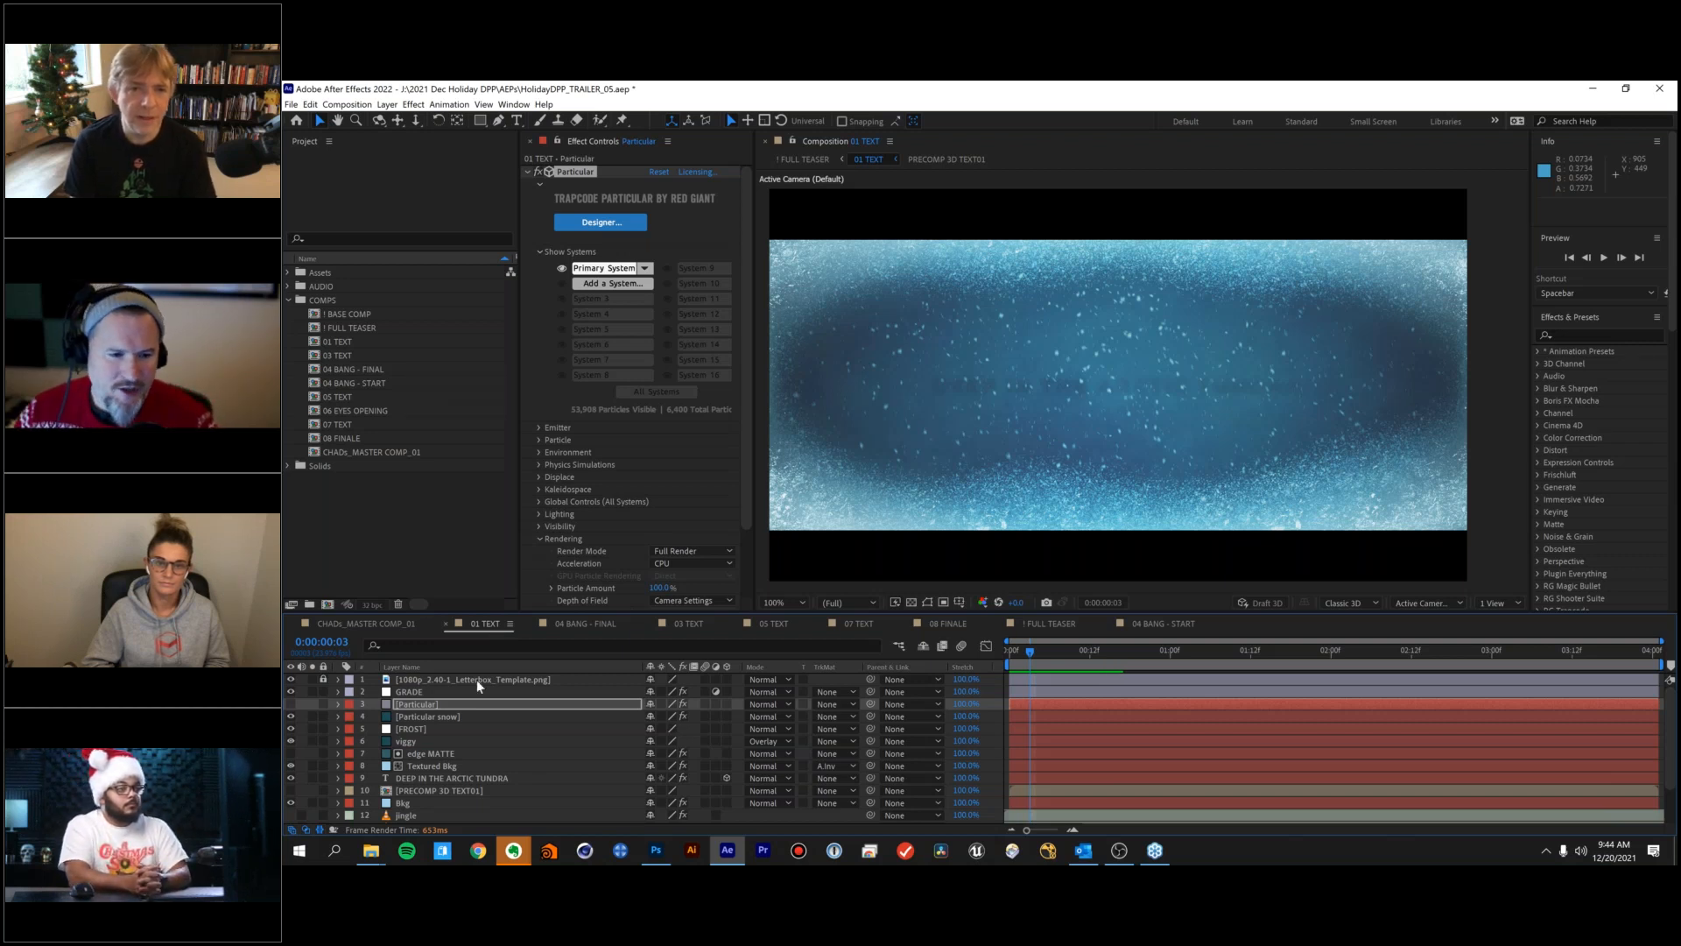
Solo the Particular layer and enable Meander in Particular's Physics Simulations.
click(312, 704)
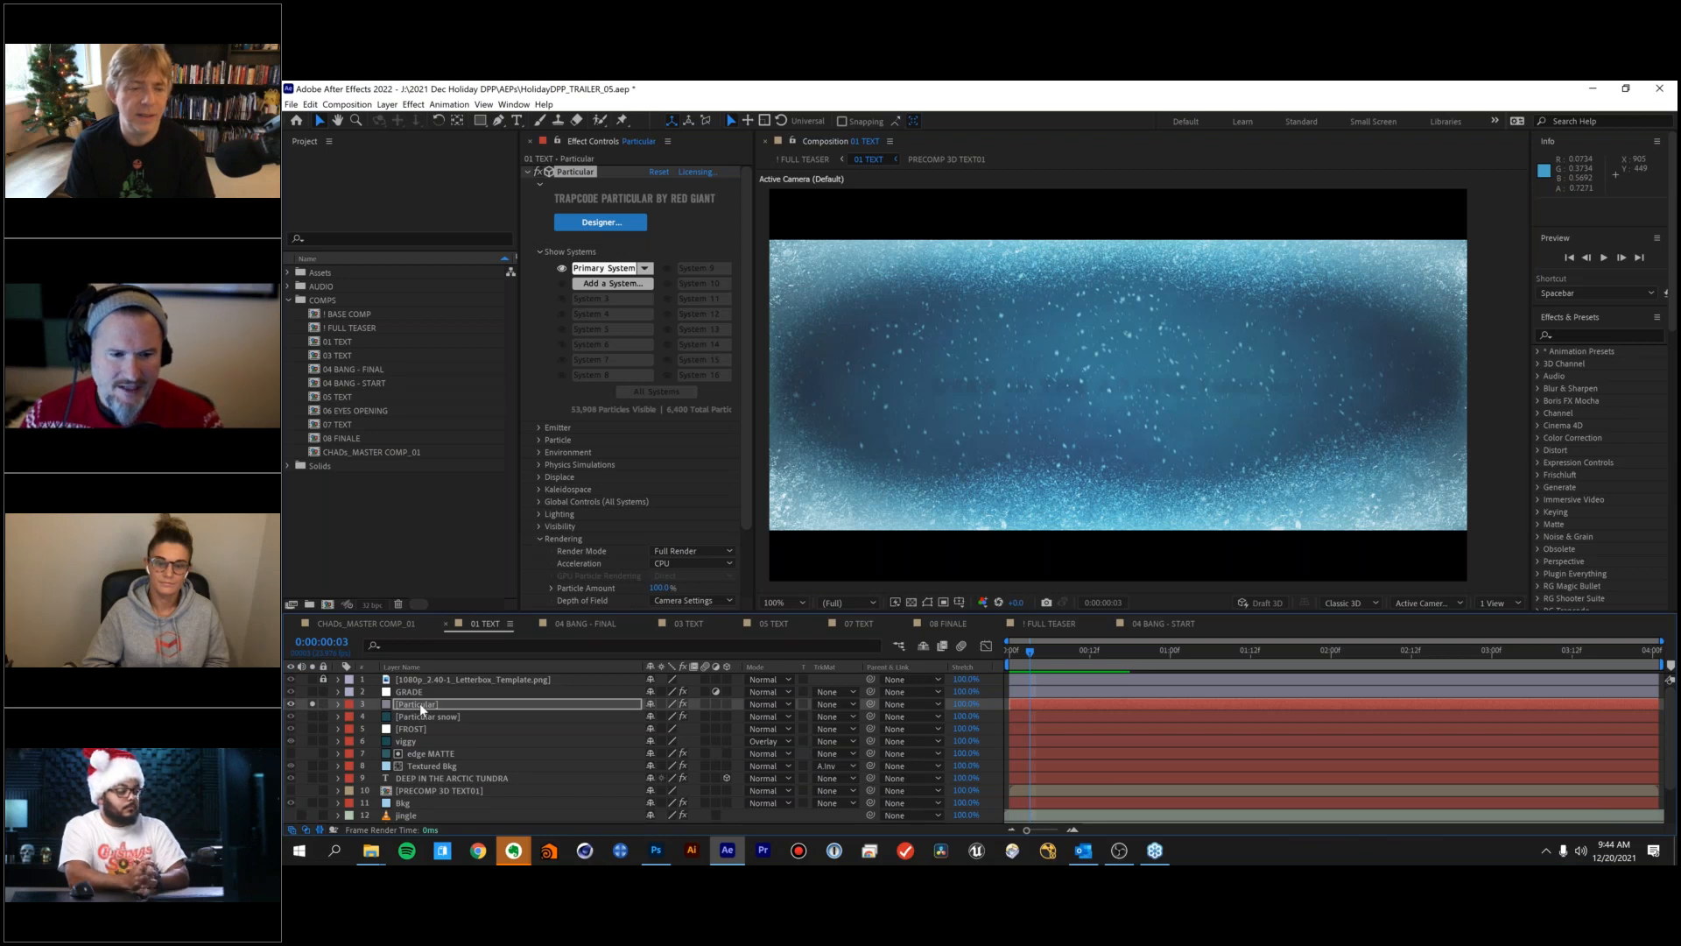
click(418, 704)
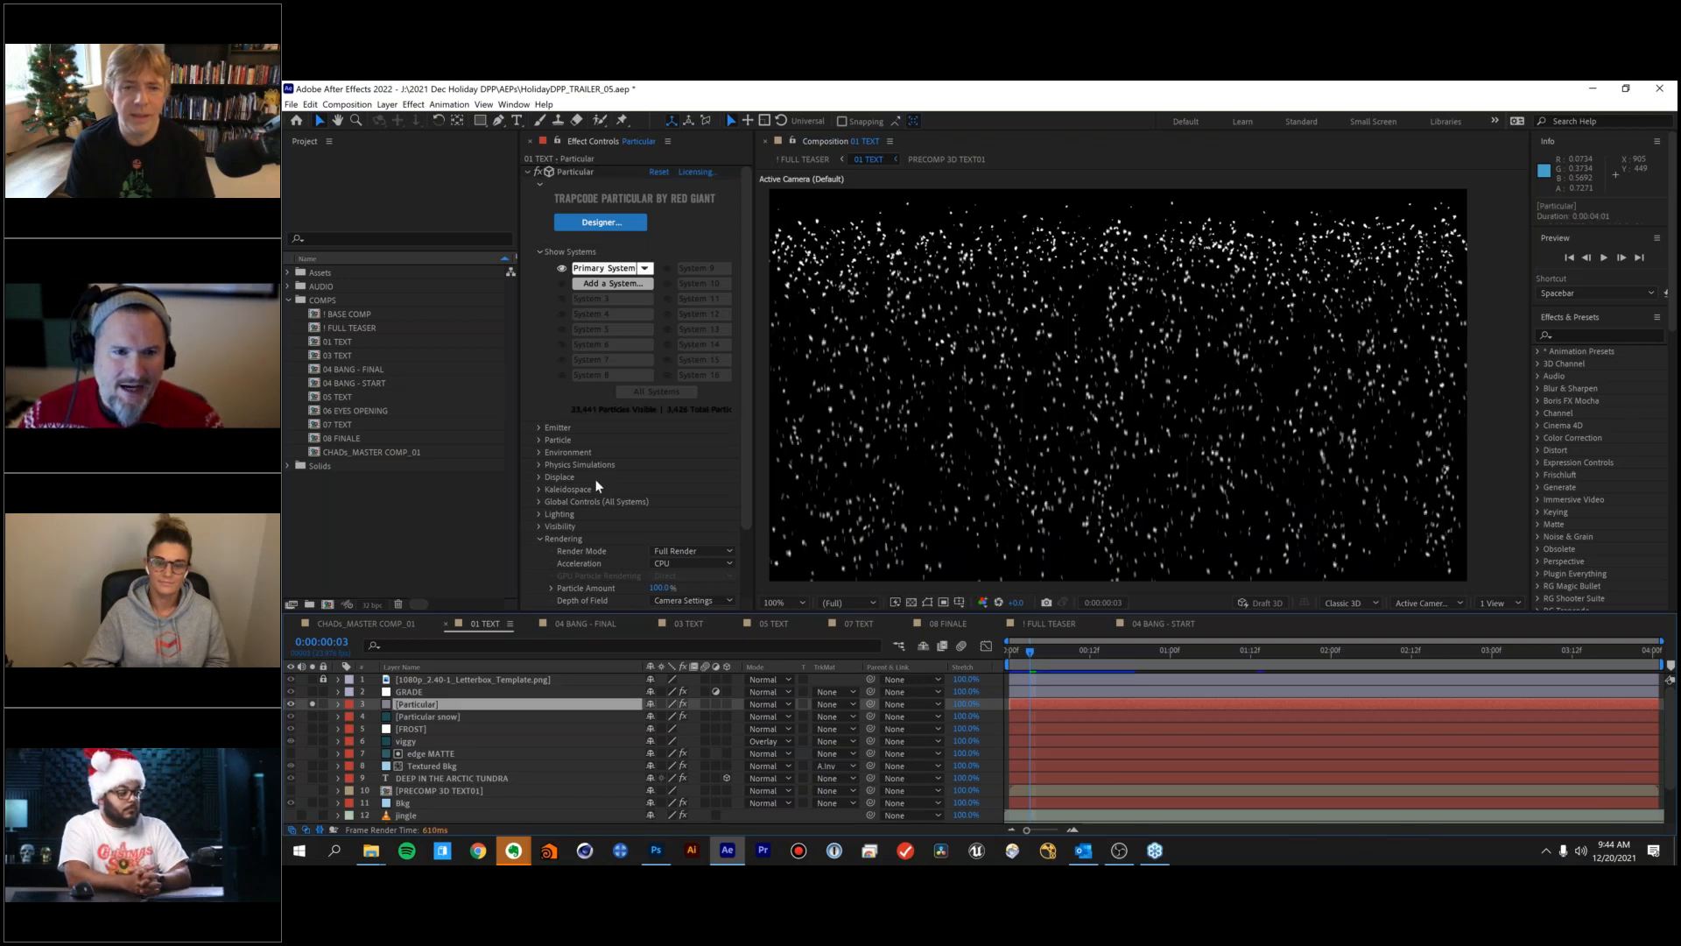
click(539, 536)
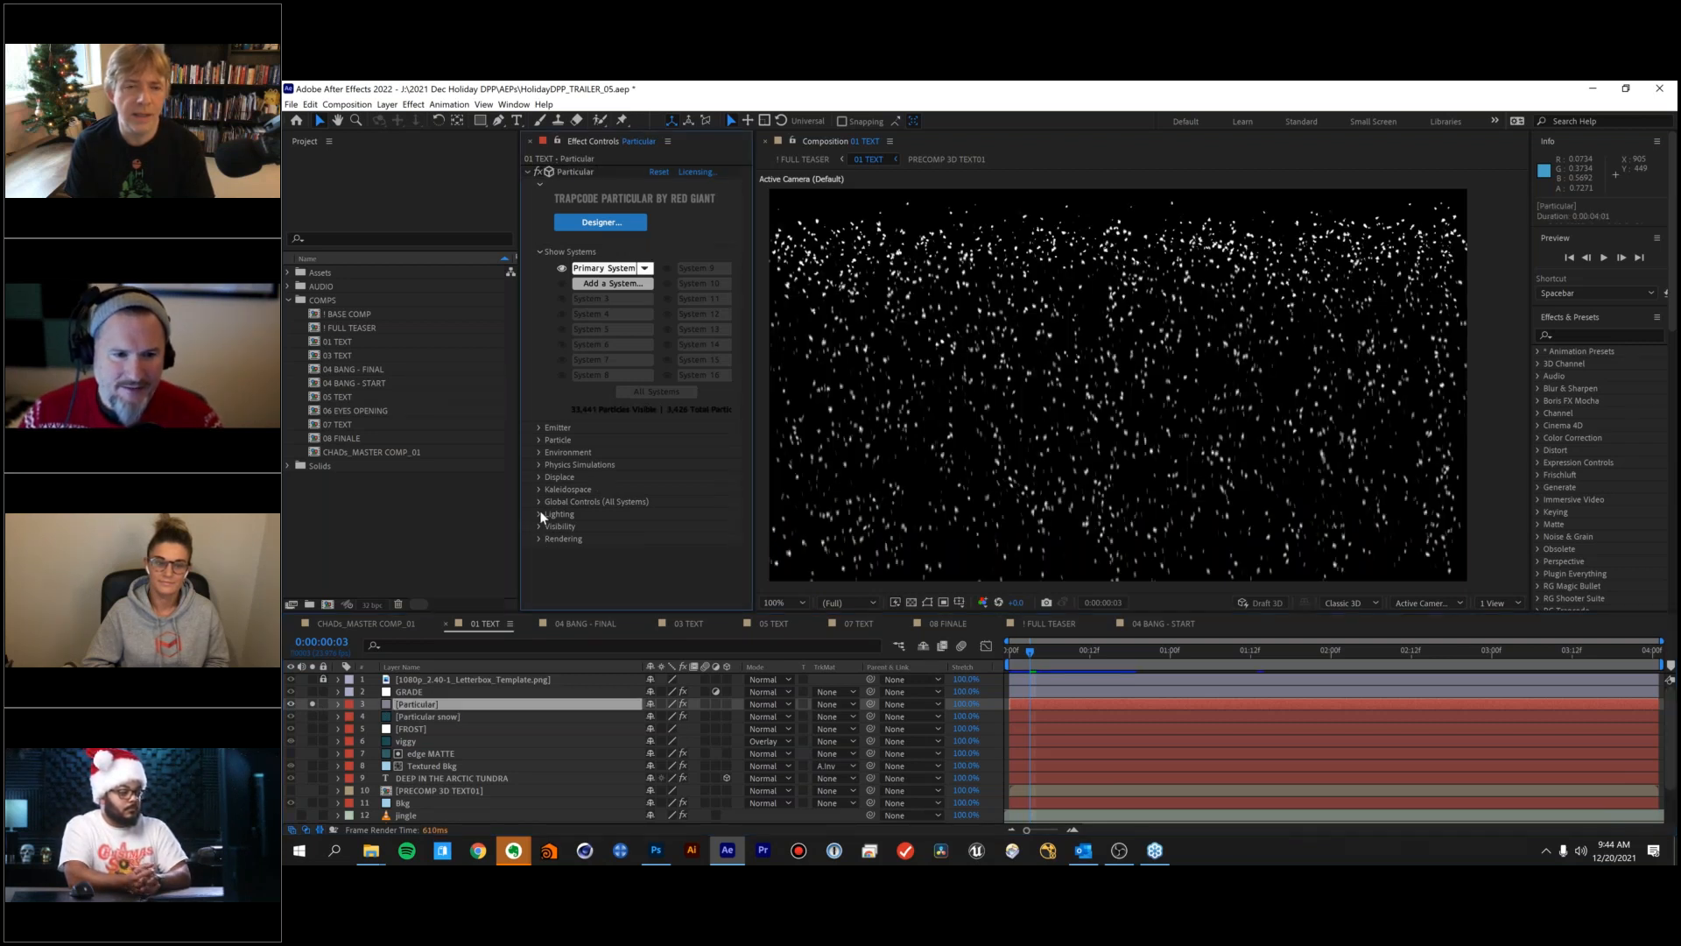
click(542, 465)
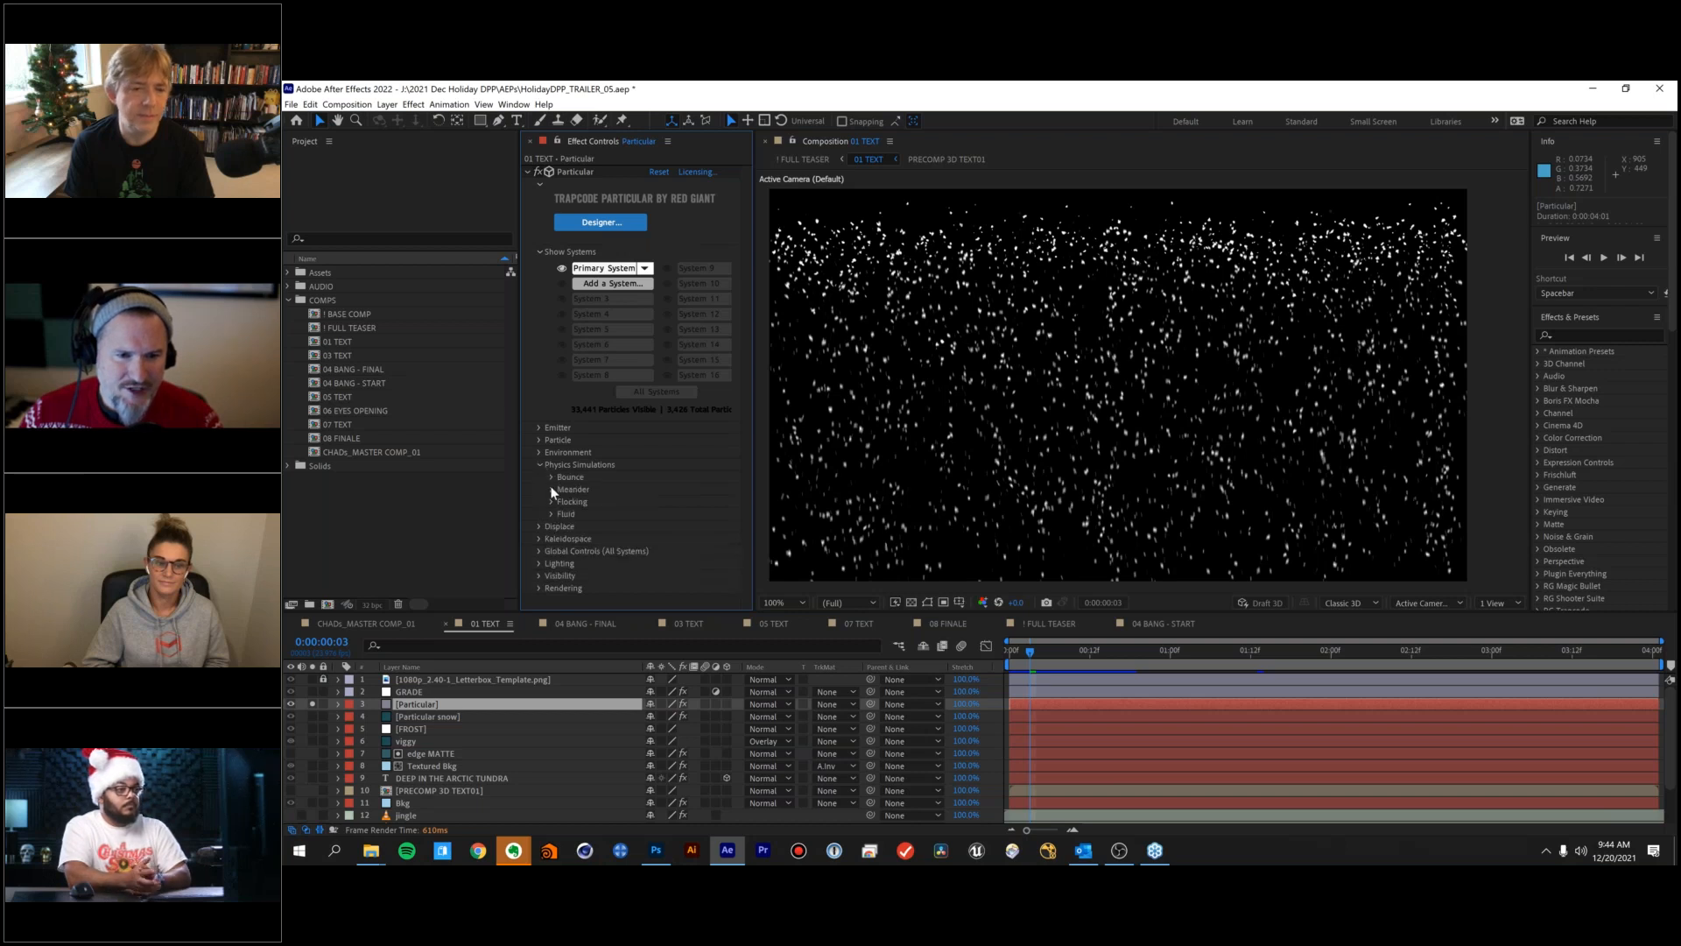
click(553, 491)
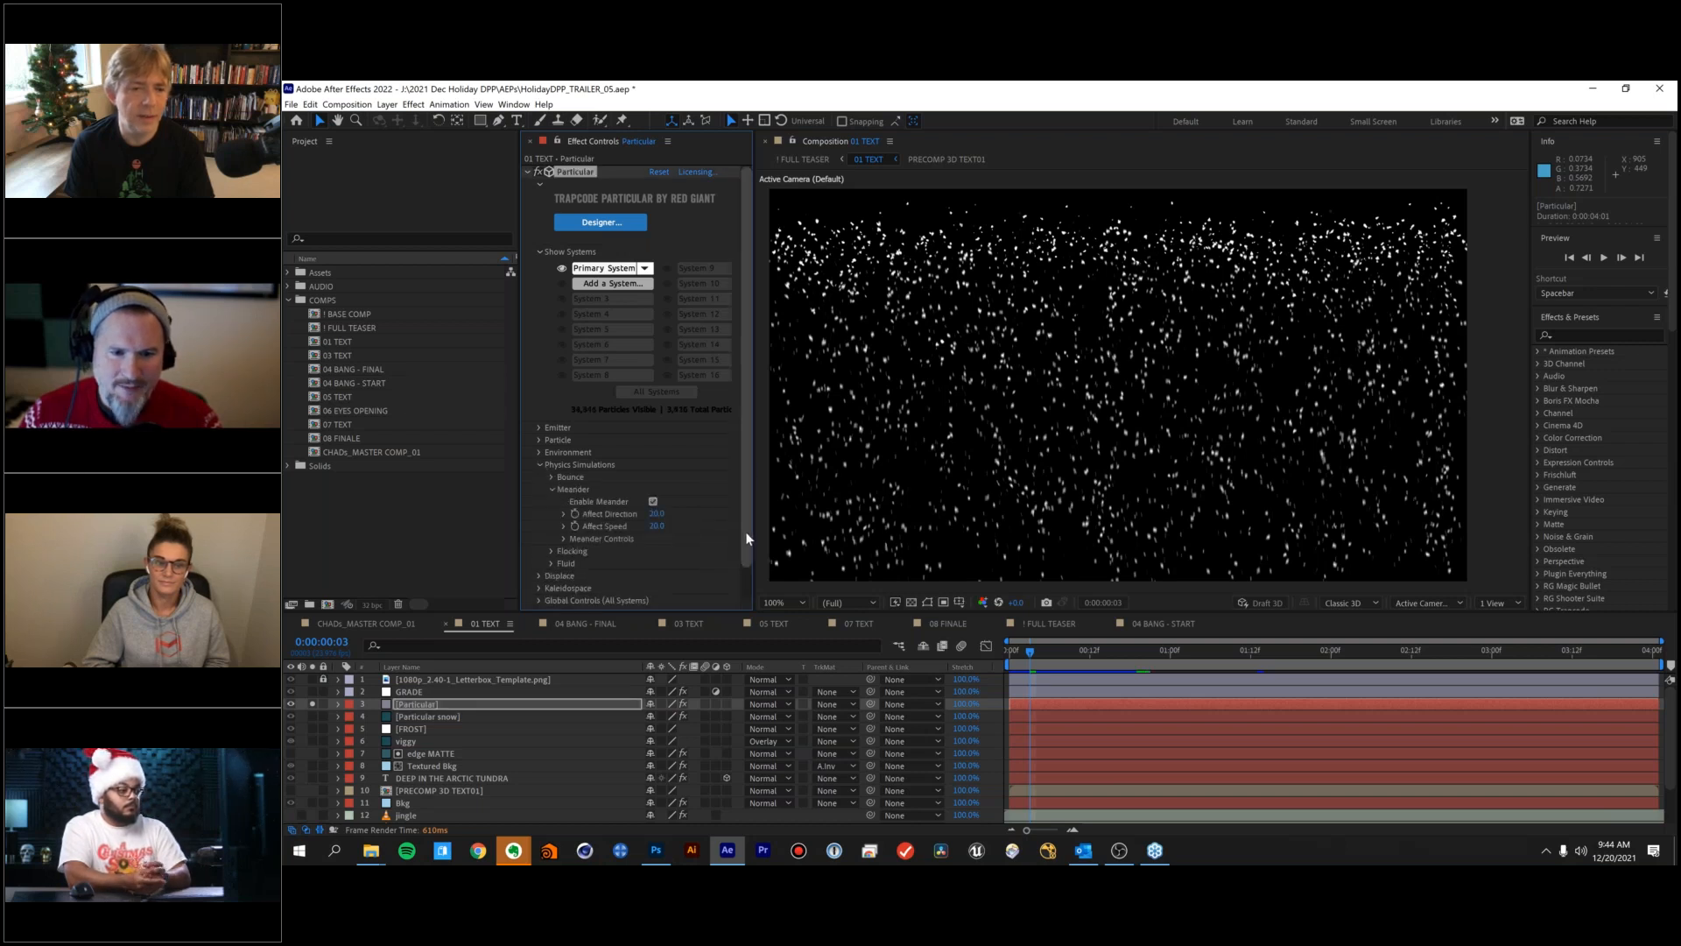
Play the soloed snow from the start of the comp to check the meandering motion.
click(1007, 653)
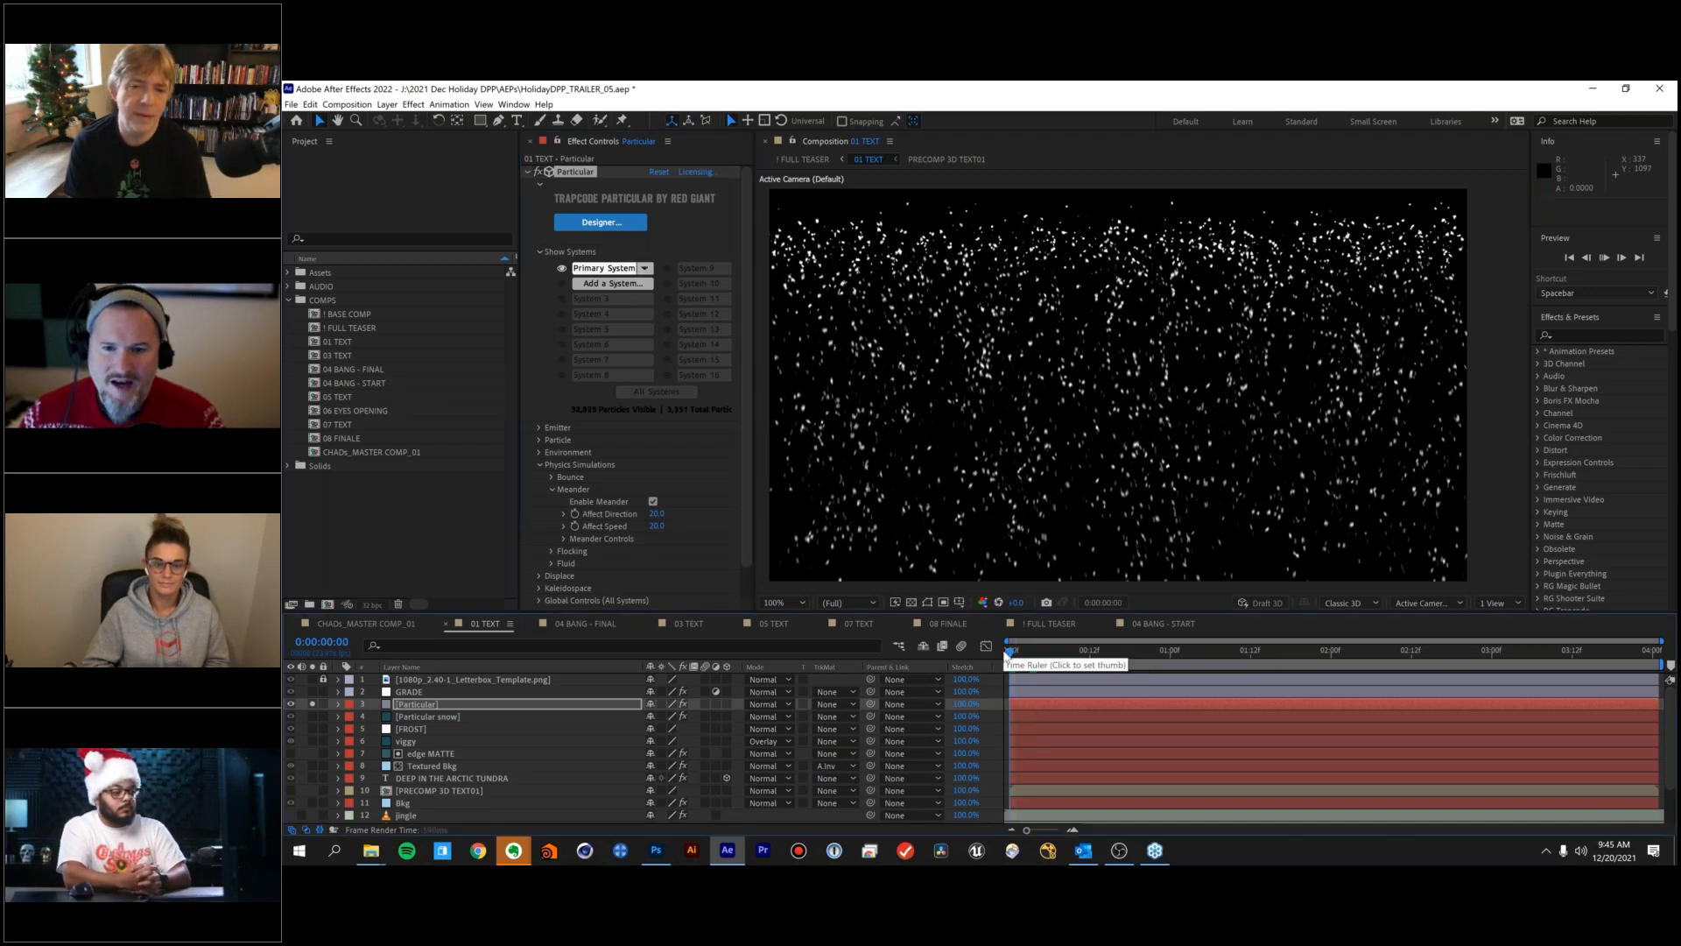
key(space)
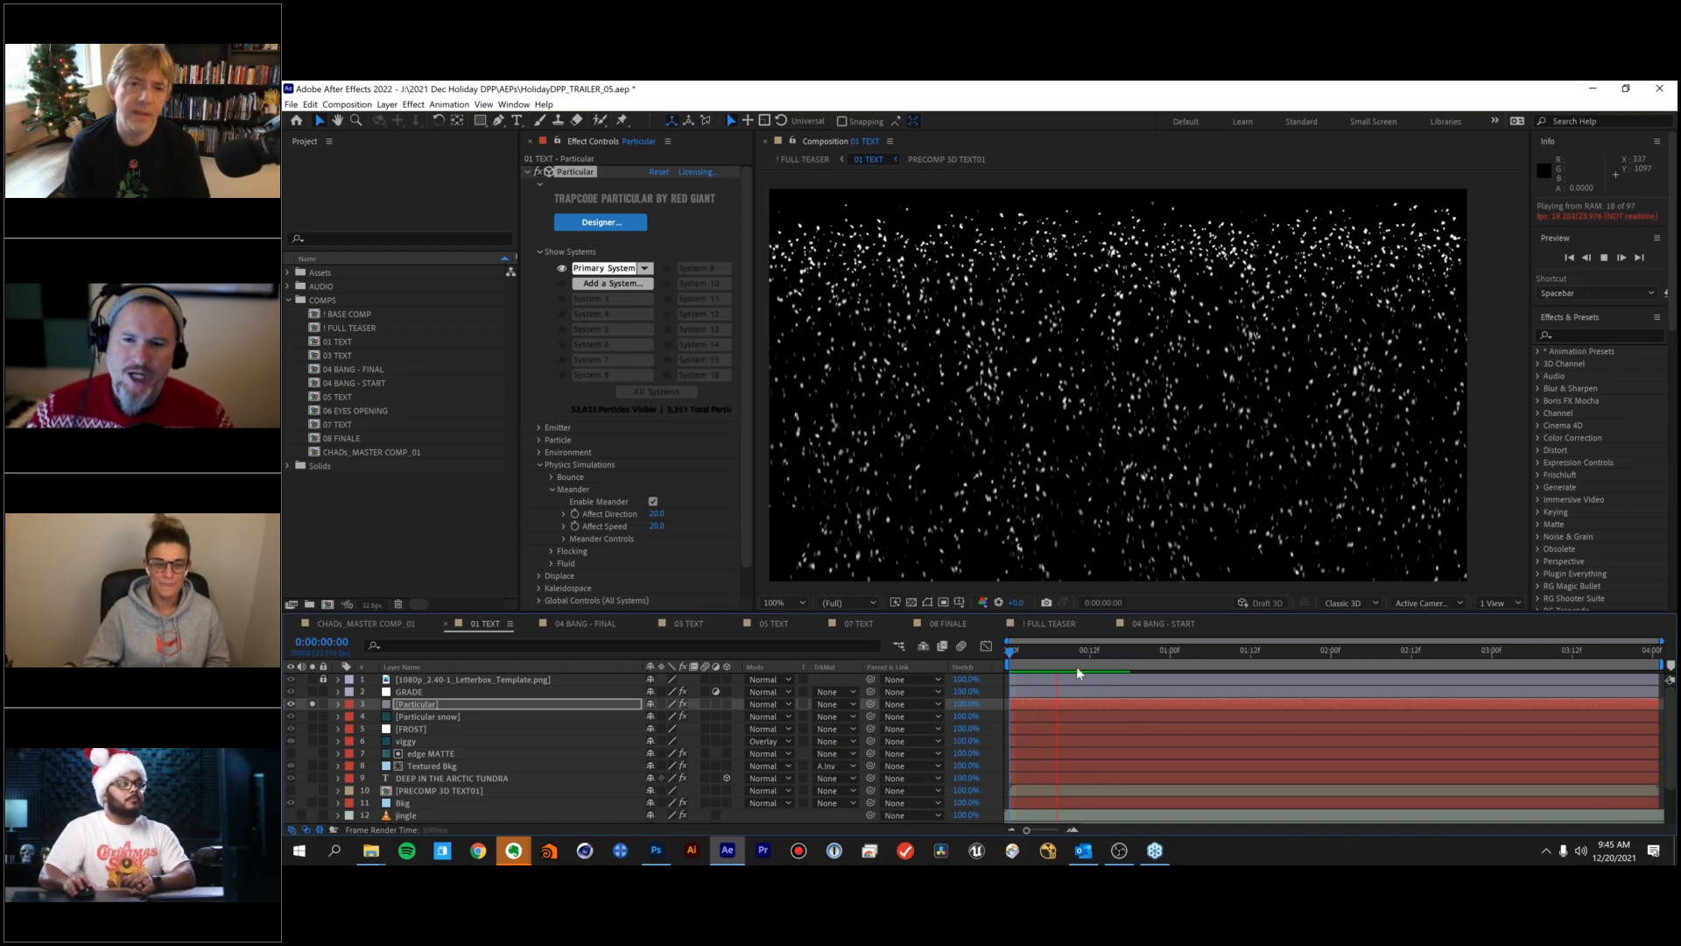
key(space)
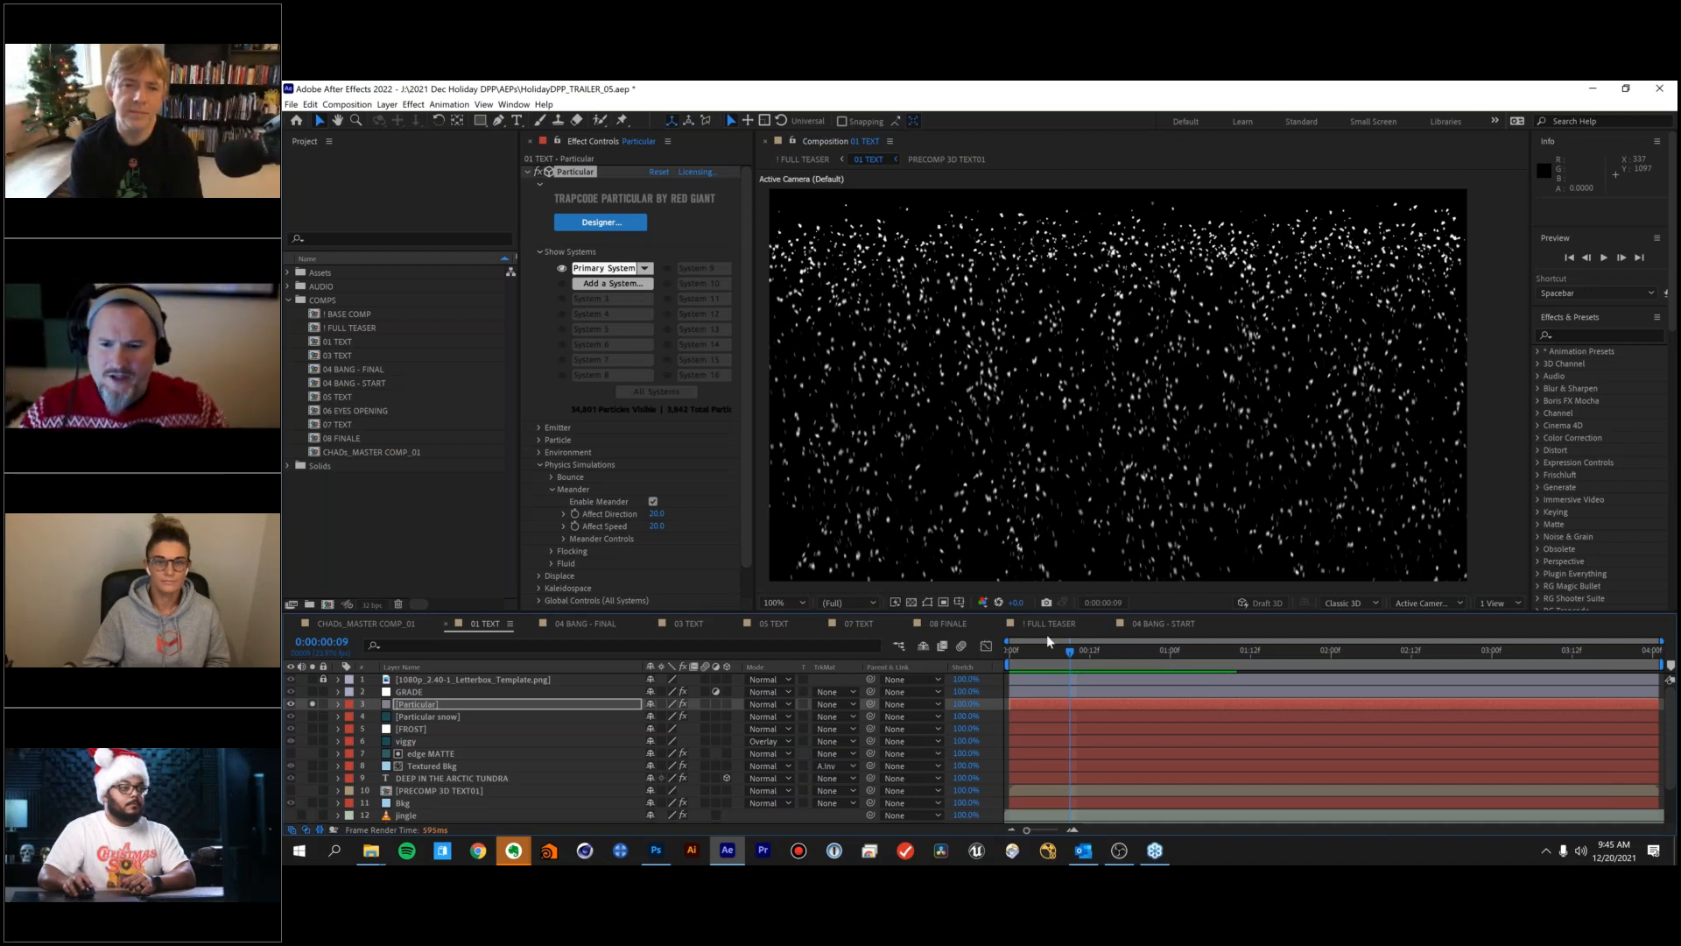
click(1011, 652)
key(space)
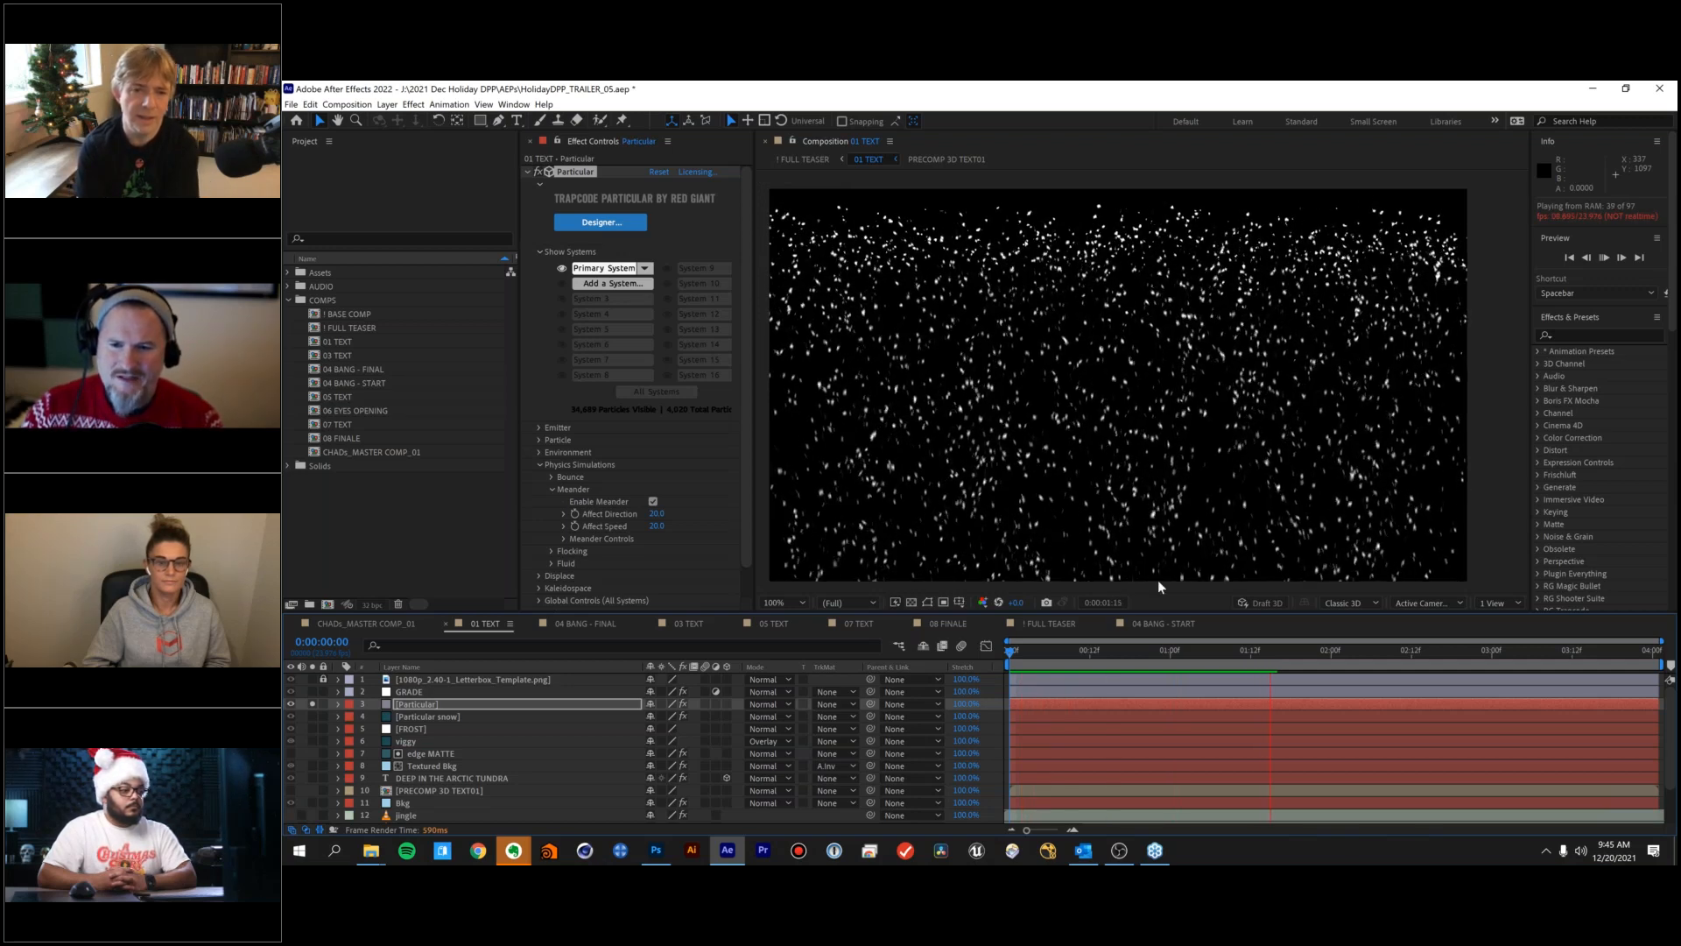
key(space)
Scrub through the first second of the comp, ending at frame 22, to examine the particles' drift.
click(1147, 646)
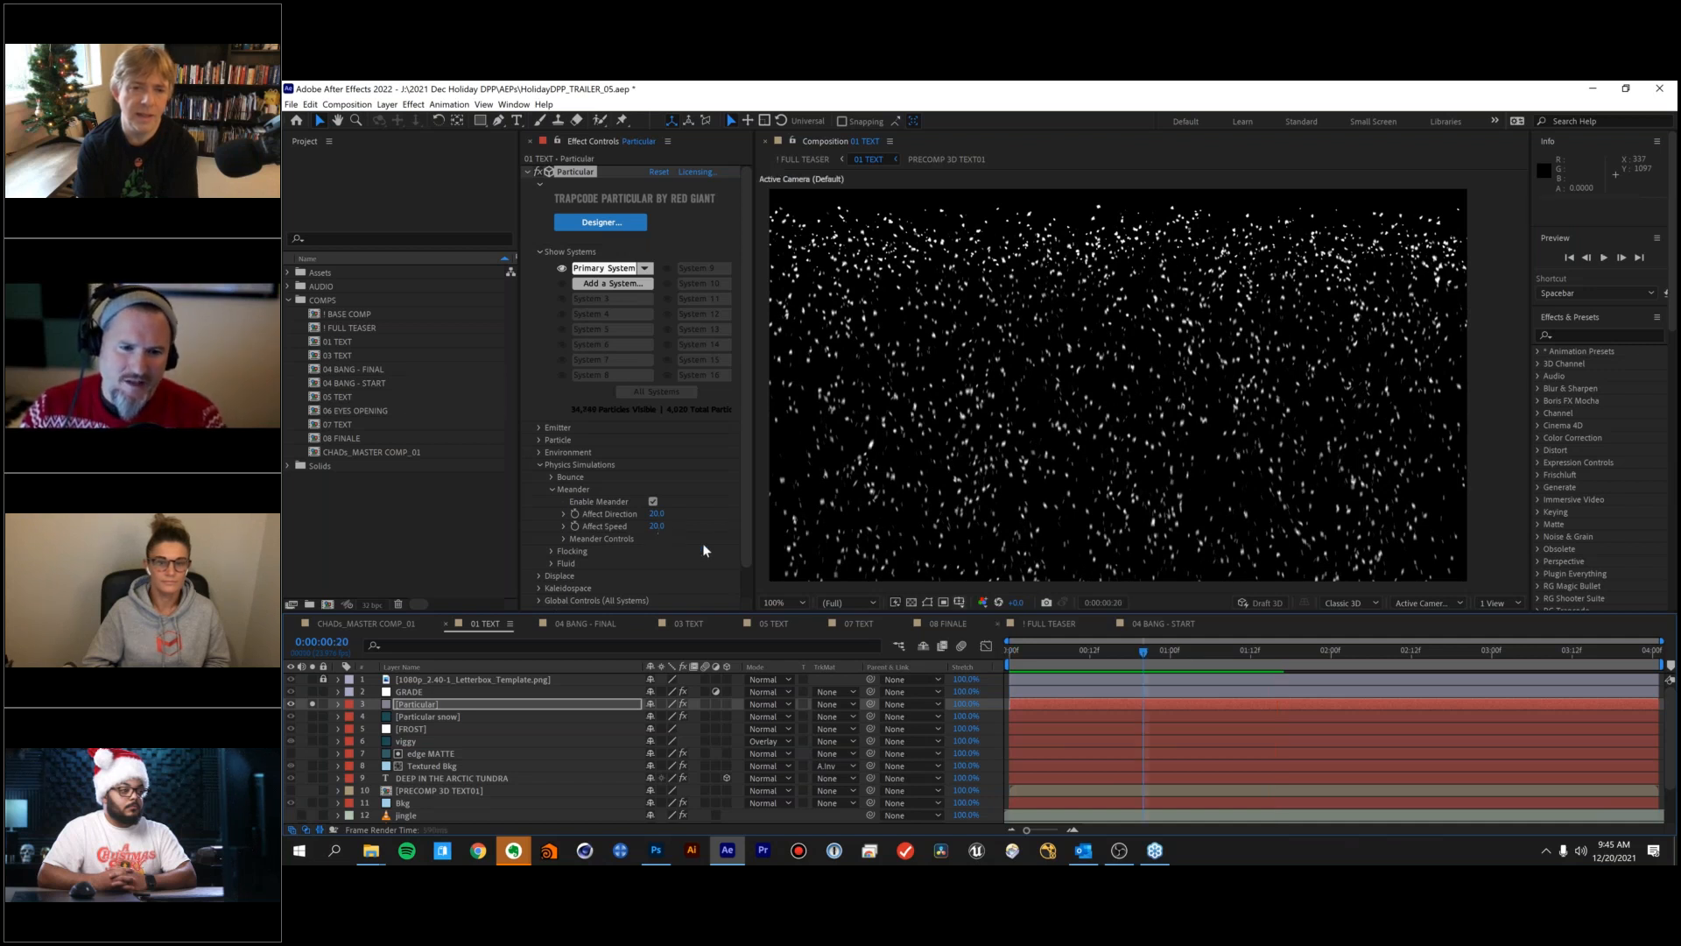
drag(1034, 652, 1079, 648)
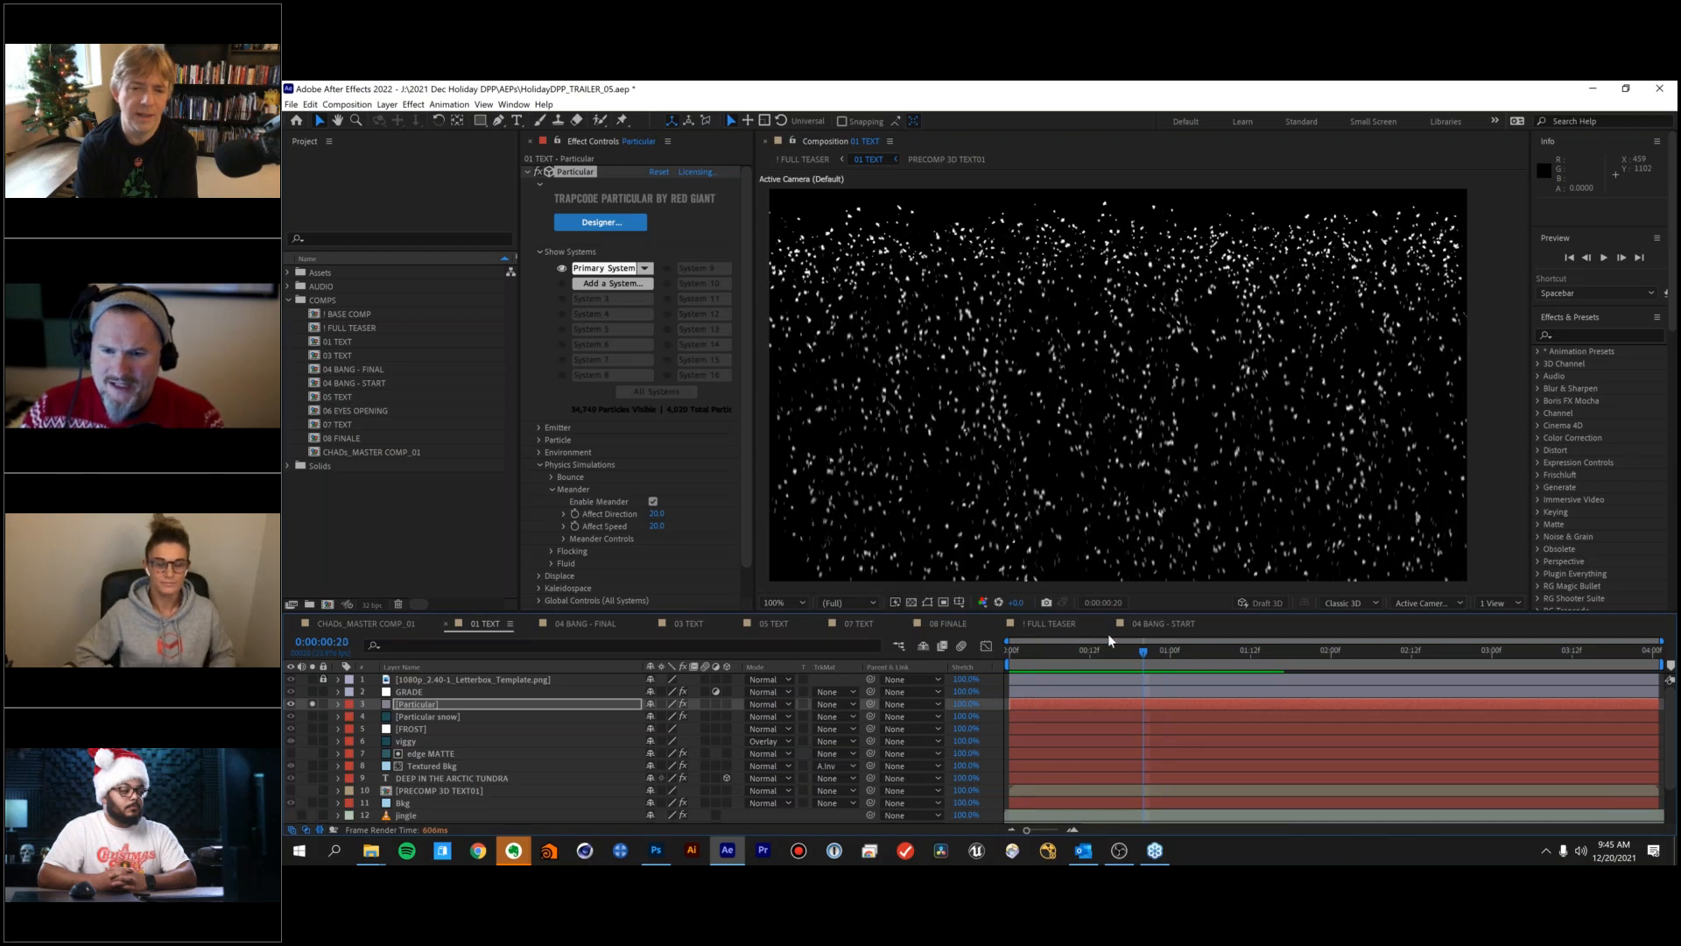
key(Page_Down)
key(Page_Down)
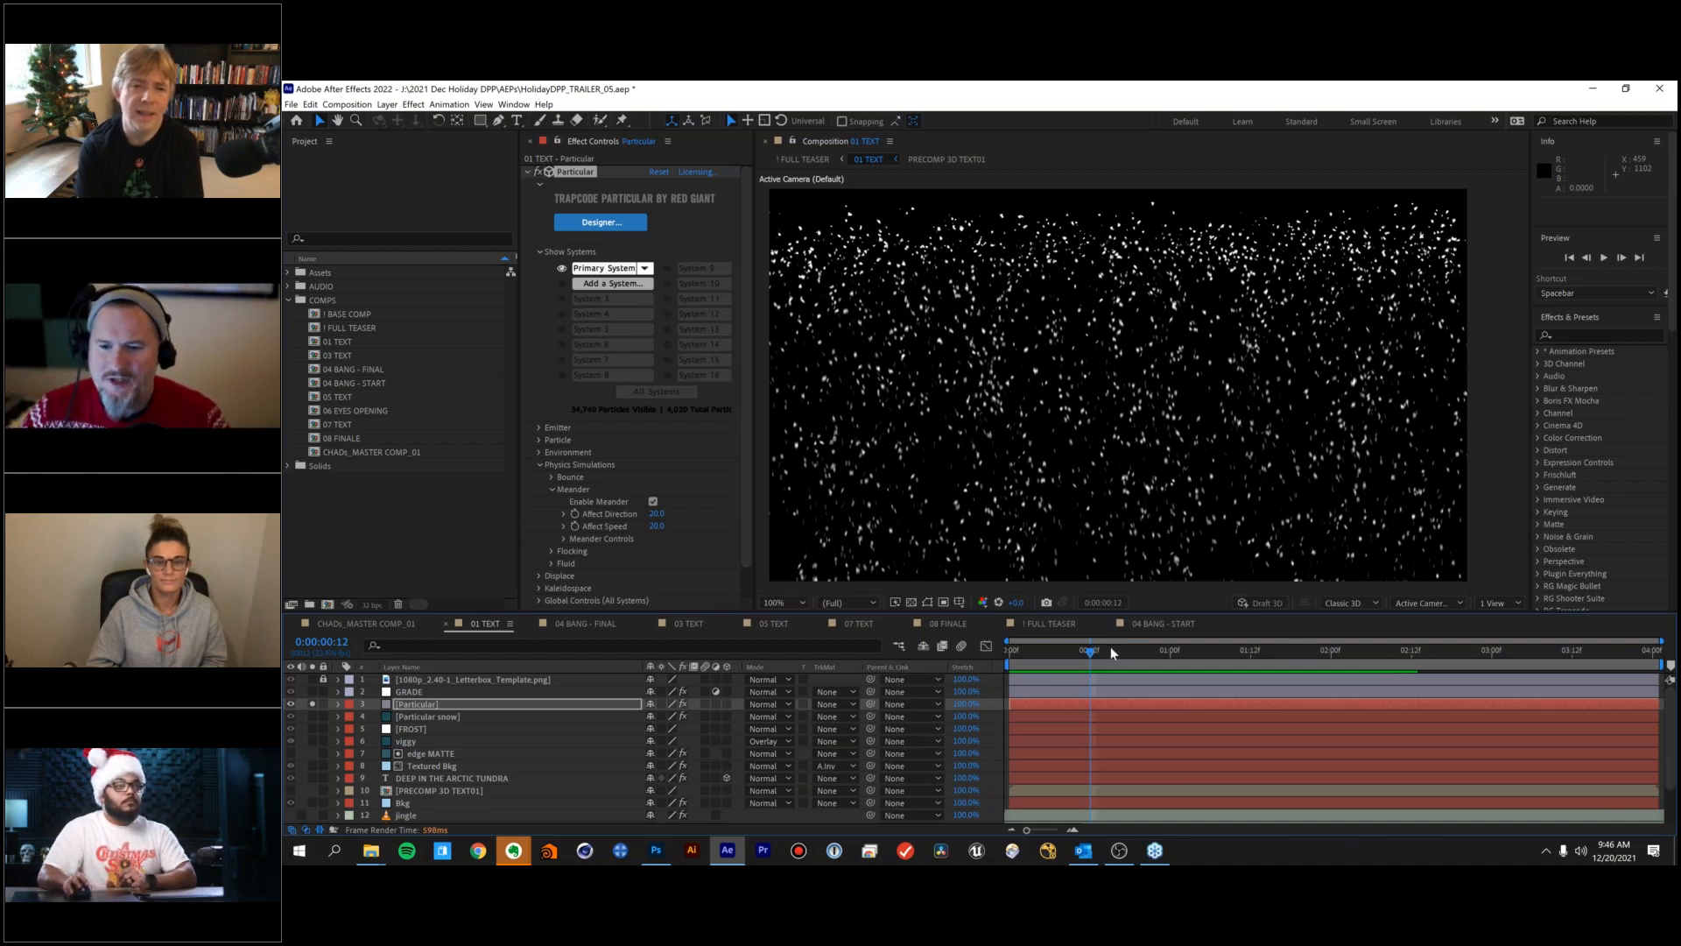
click(1157, 650)
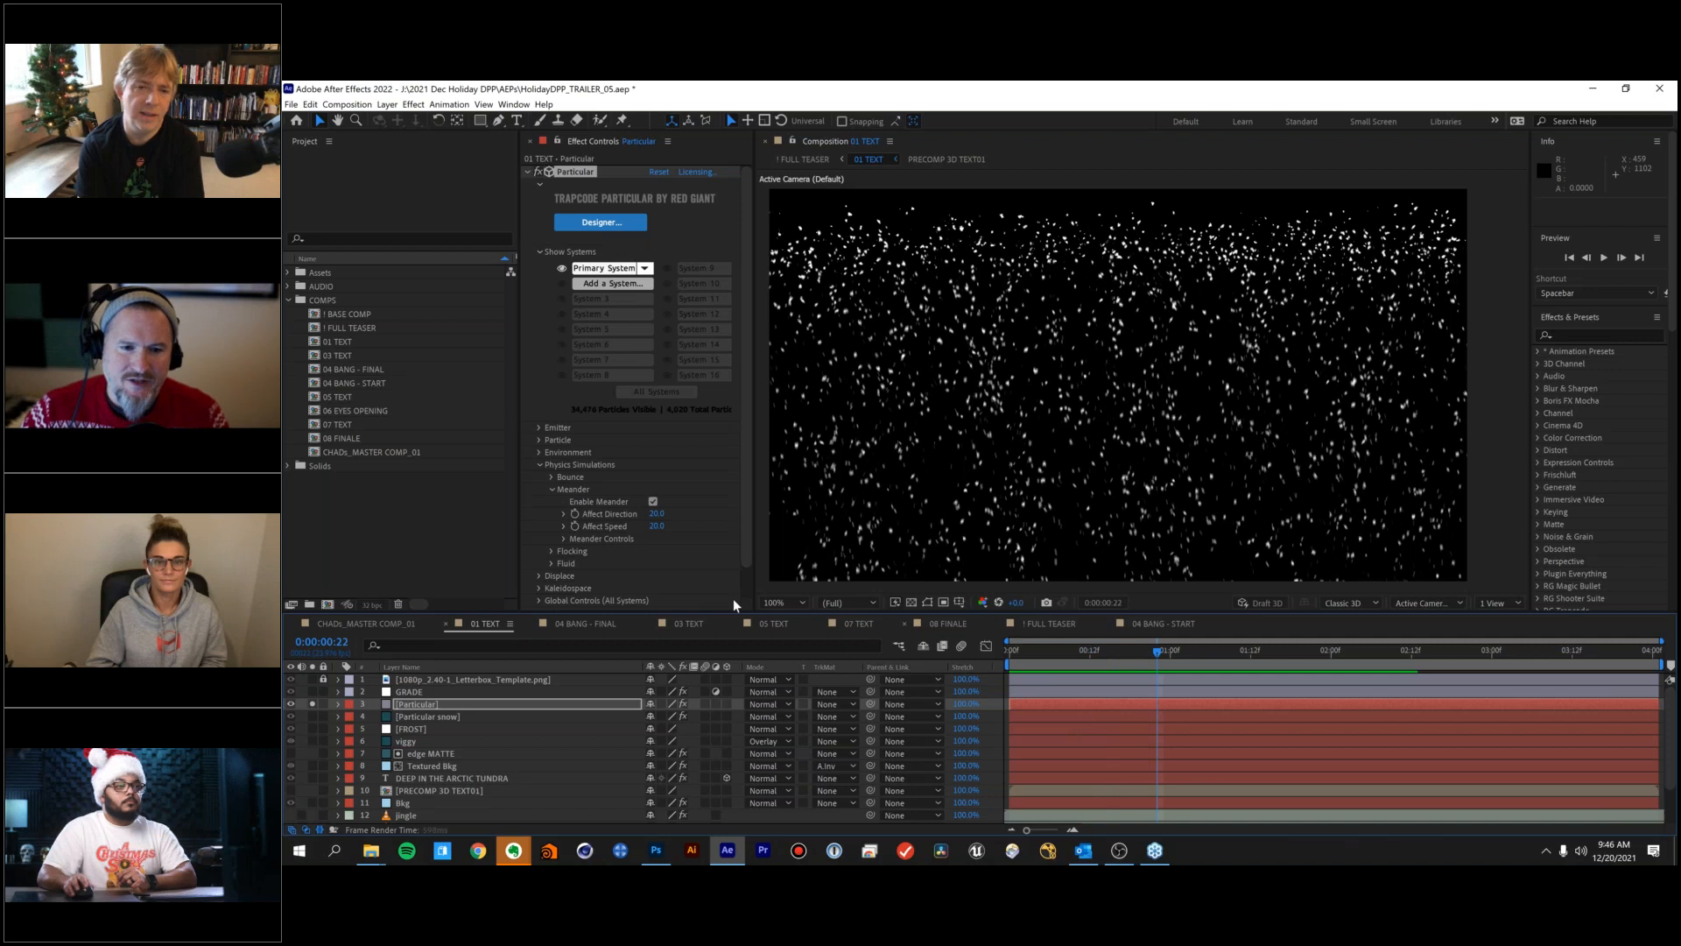
Turn off Enable Meander in the Physics Simulations and collapse the Meander settings.
click(653, 502)
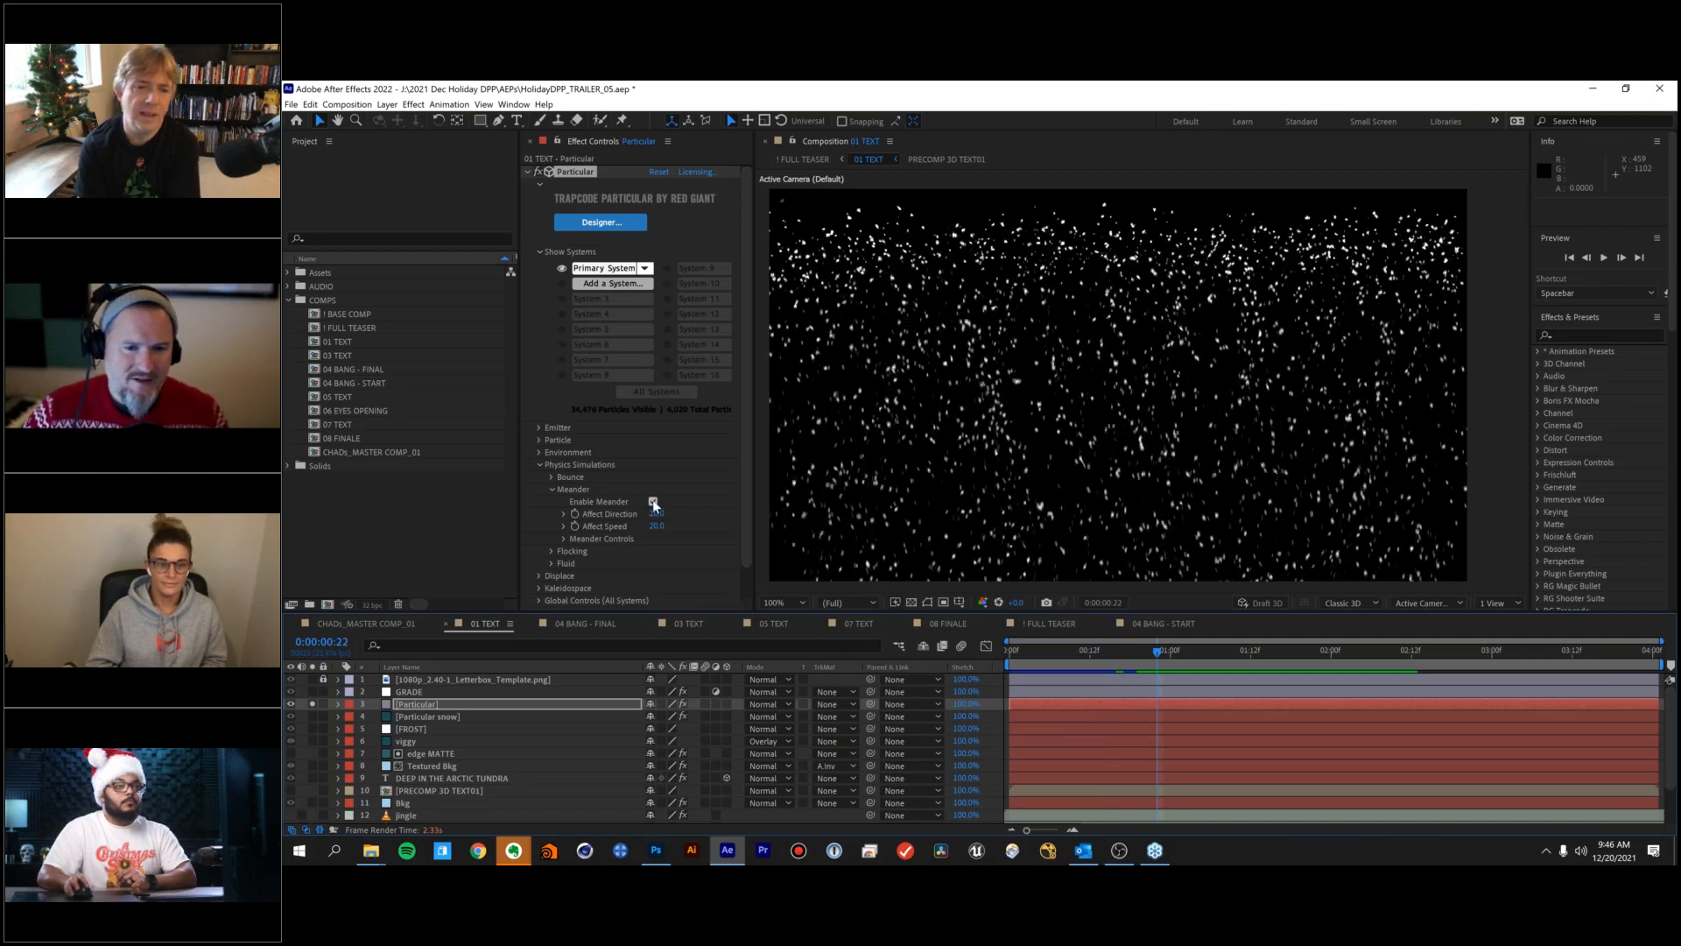
click(654, 501)
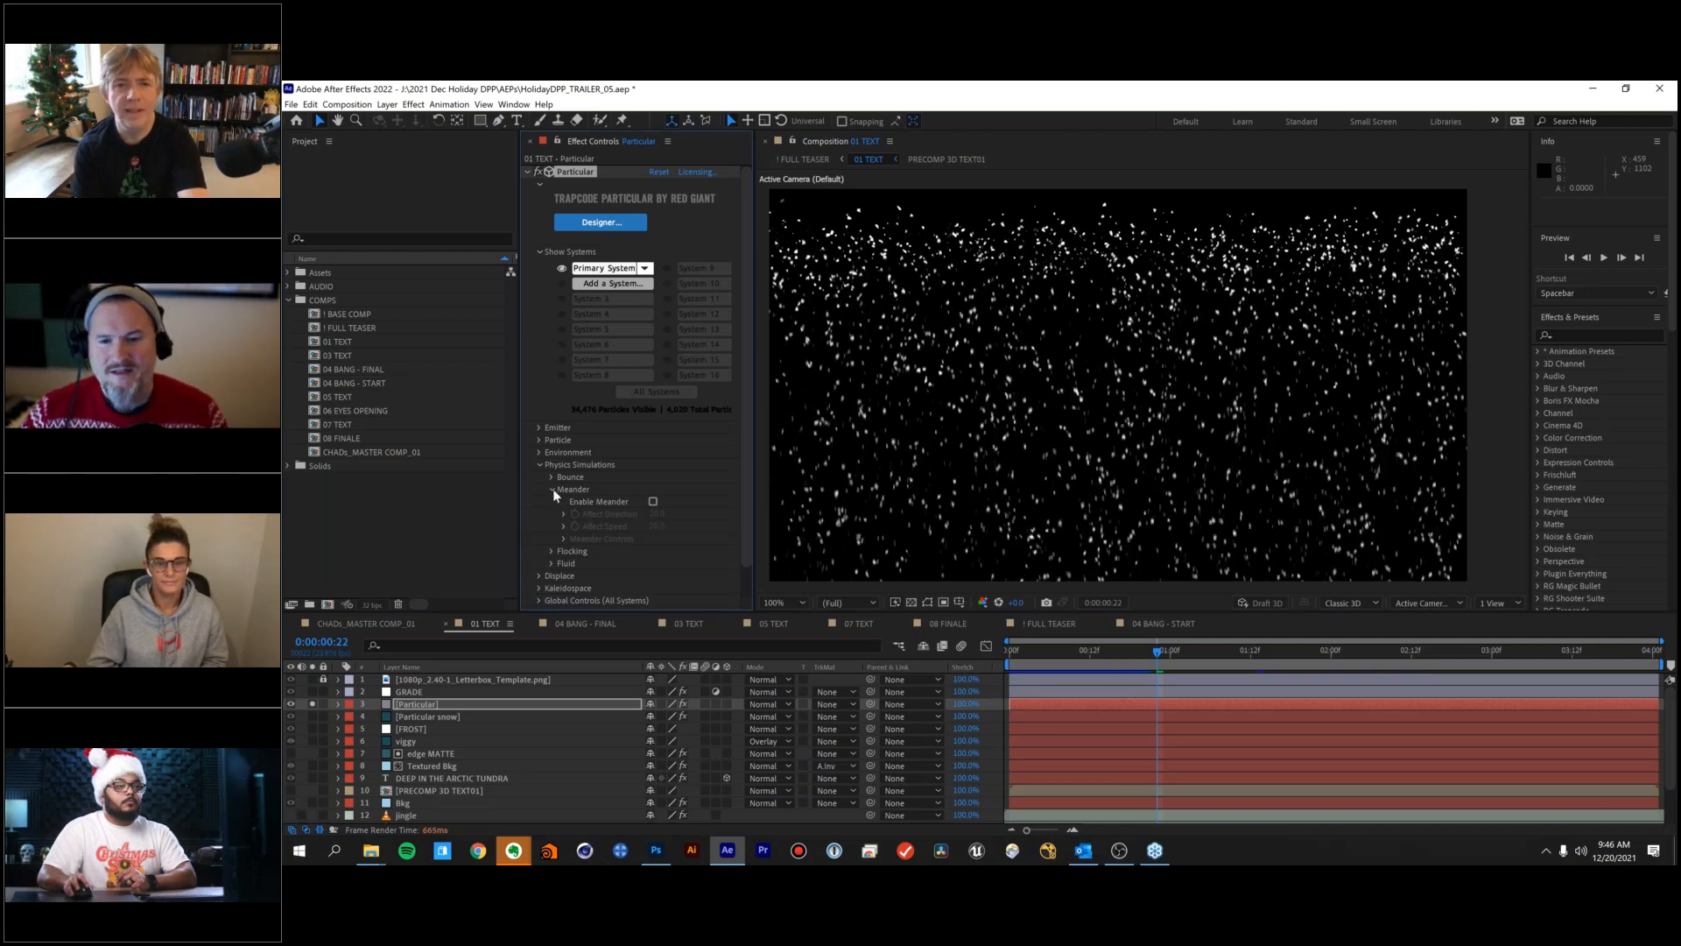
click(553, 488)
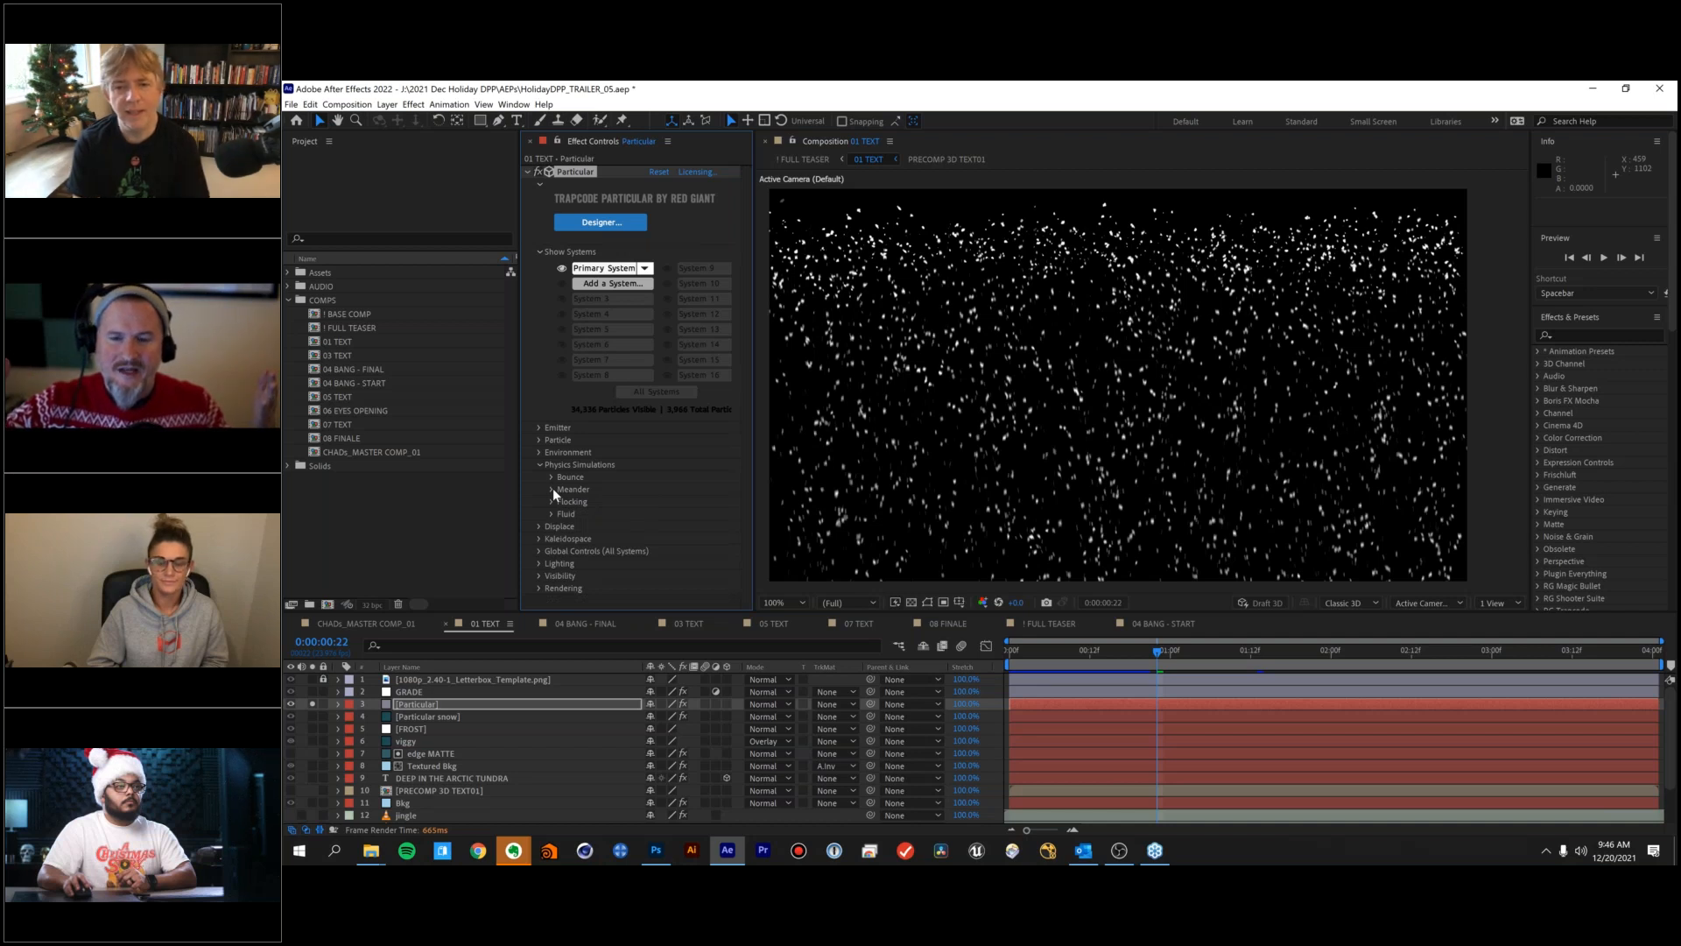
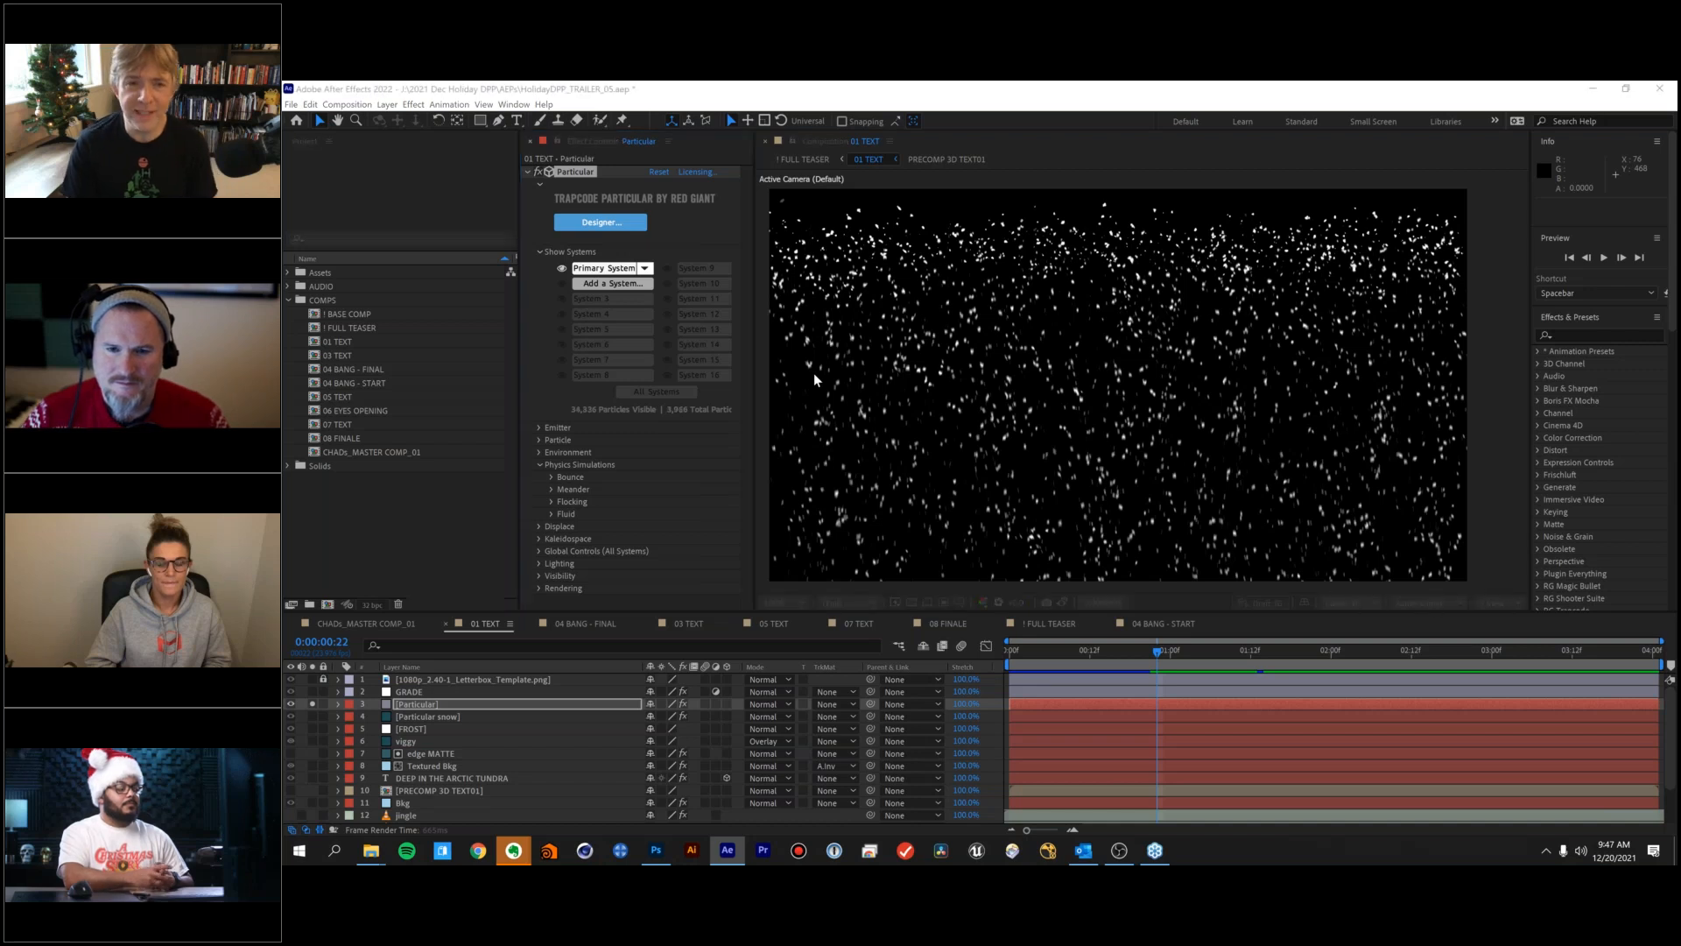
Dismiss the repeated After Effects error messages and open the Trapcode Particular Designer.
click(1068, 492)
click(1062, 494)
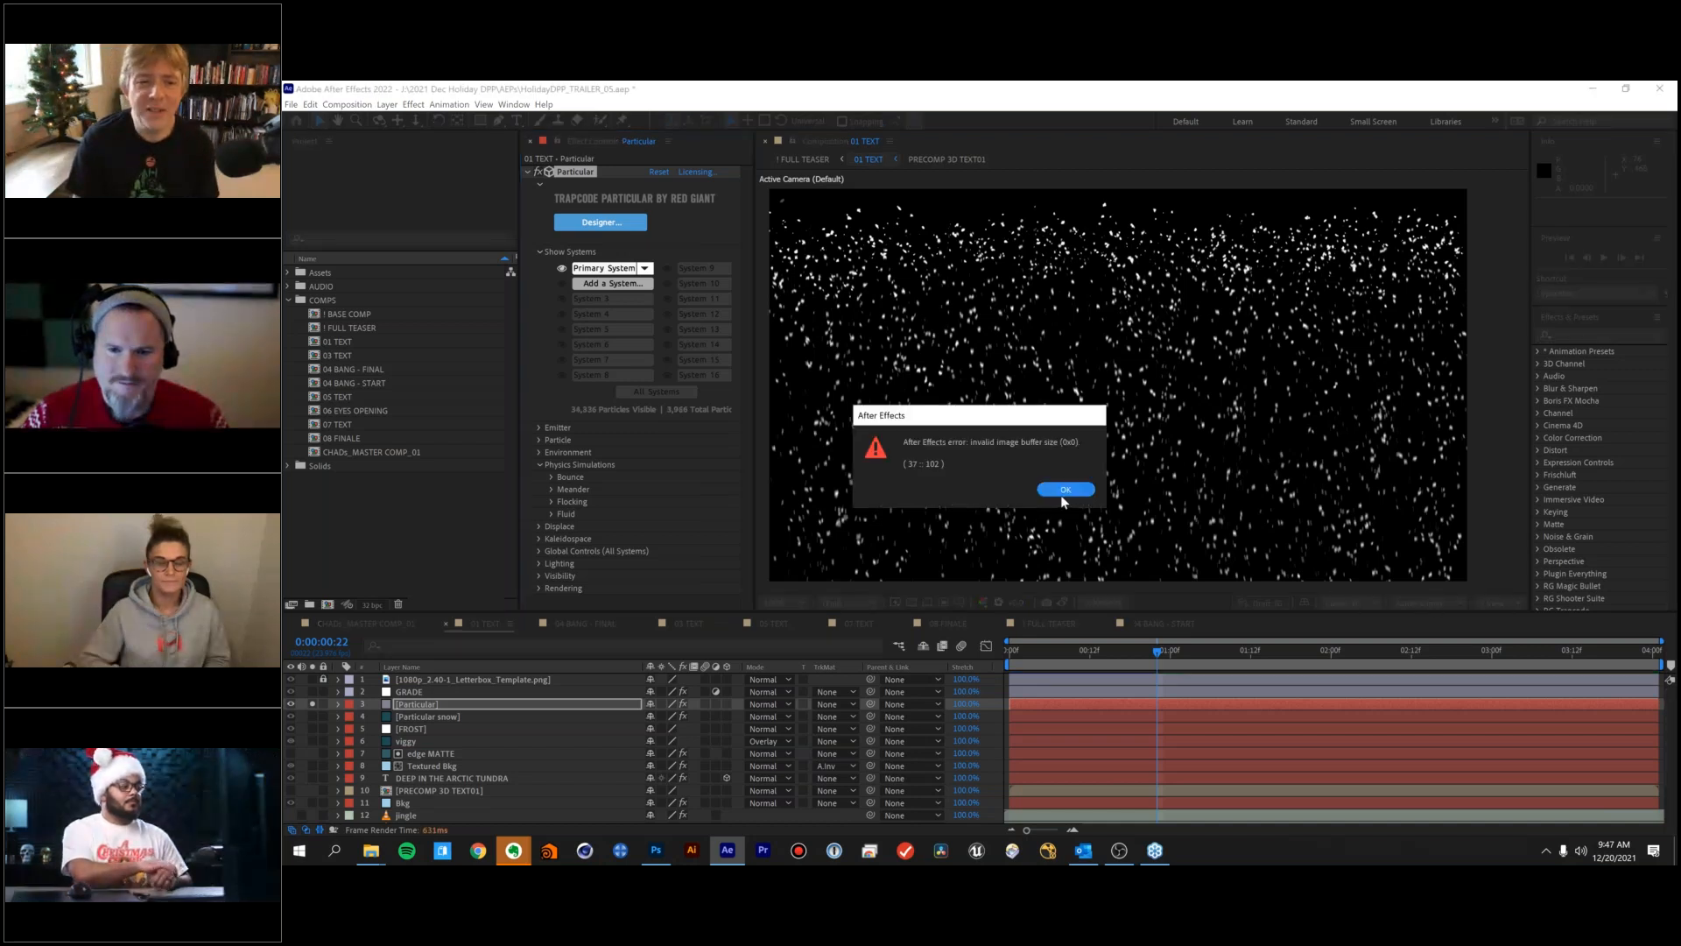
click(1062, 494)
click(1062, 494)
click(1062, 494)
click(1062, 494)
click(1065, 496)
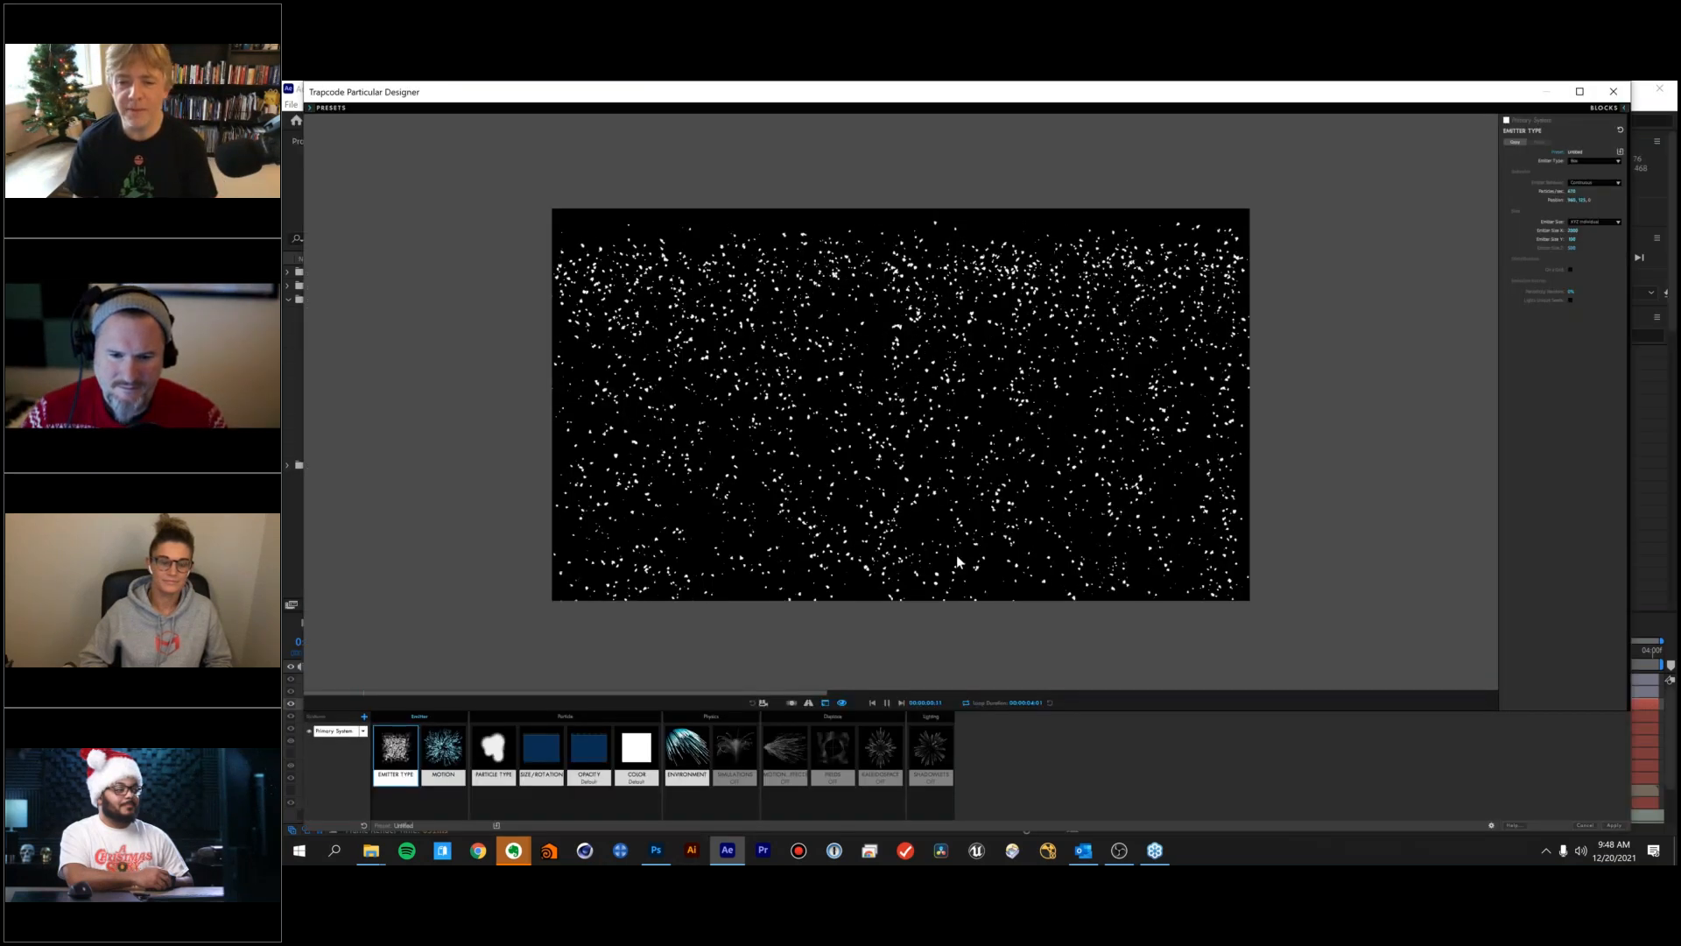
Reset the Designer's particle system to its default and show the system presets with only the Motion Graphics category expanded.
click(886, 702)
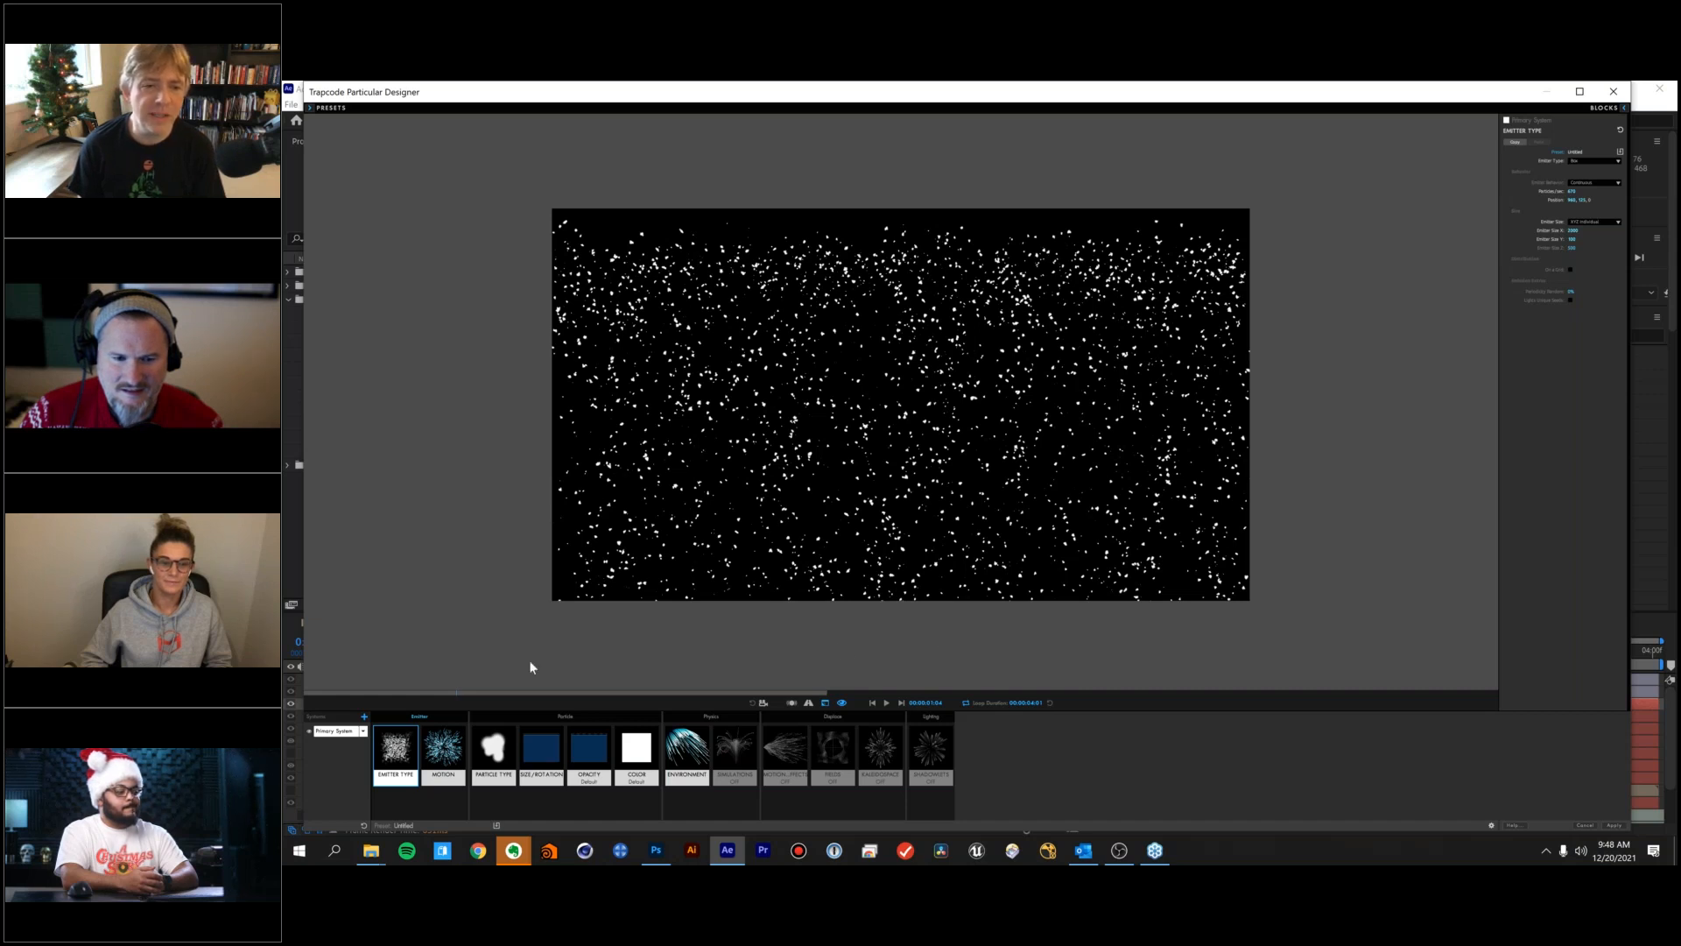
click(364, 825)
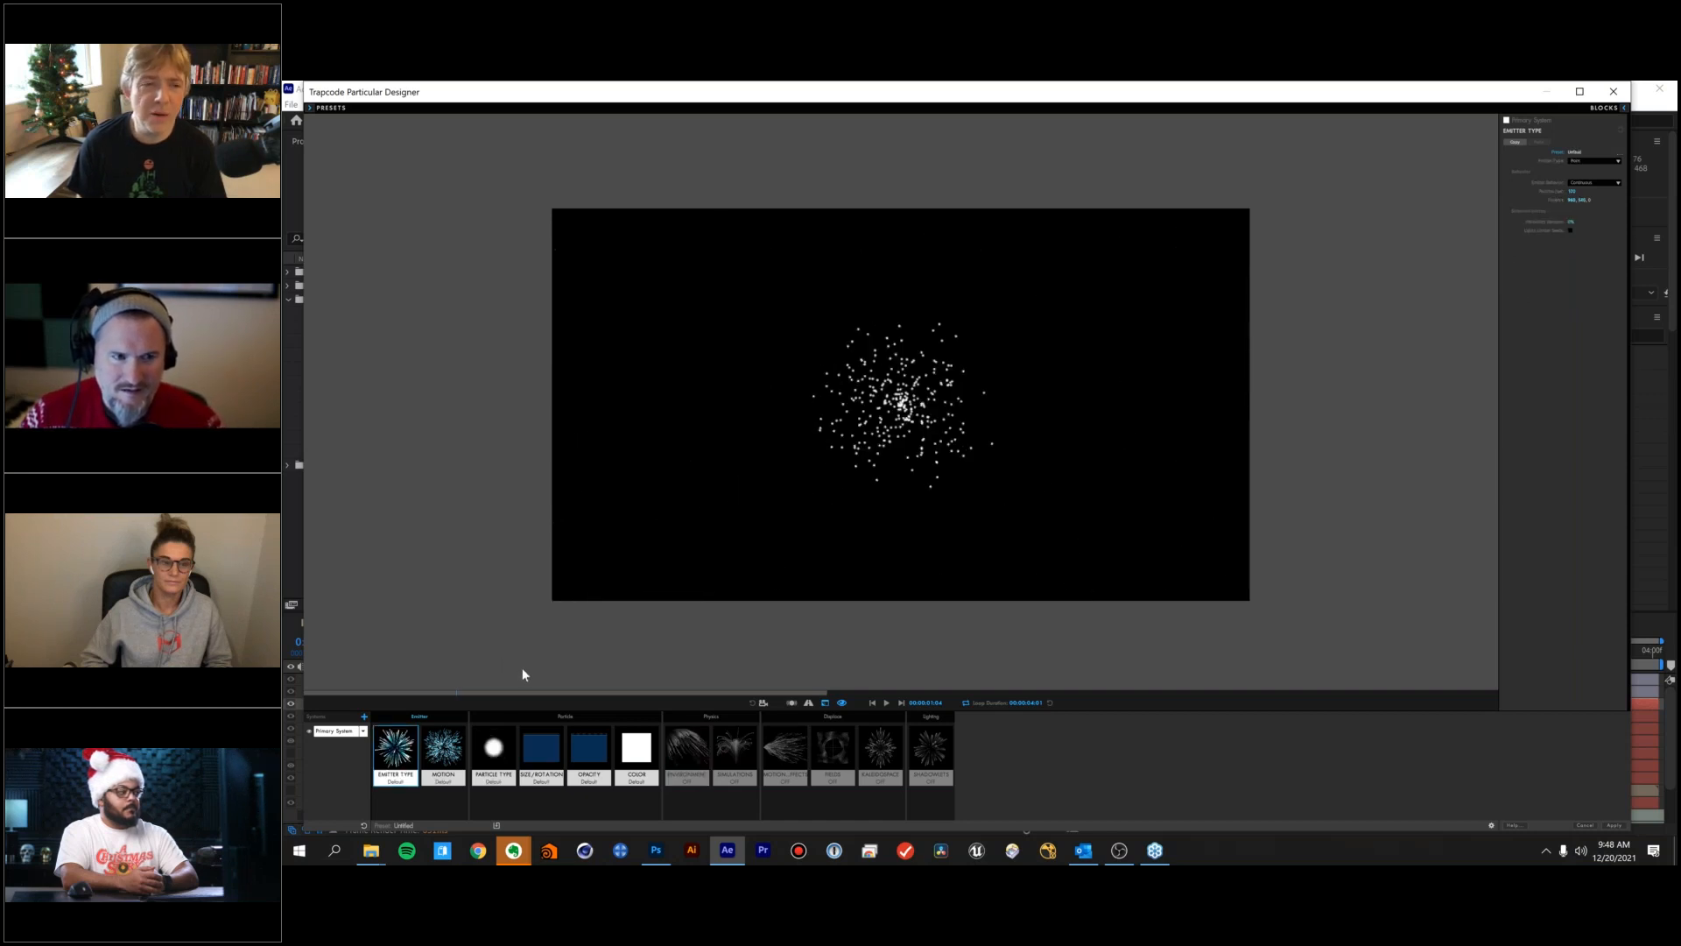
click(310, 107)
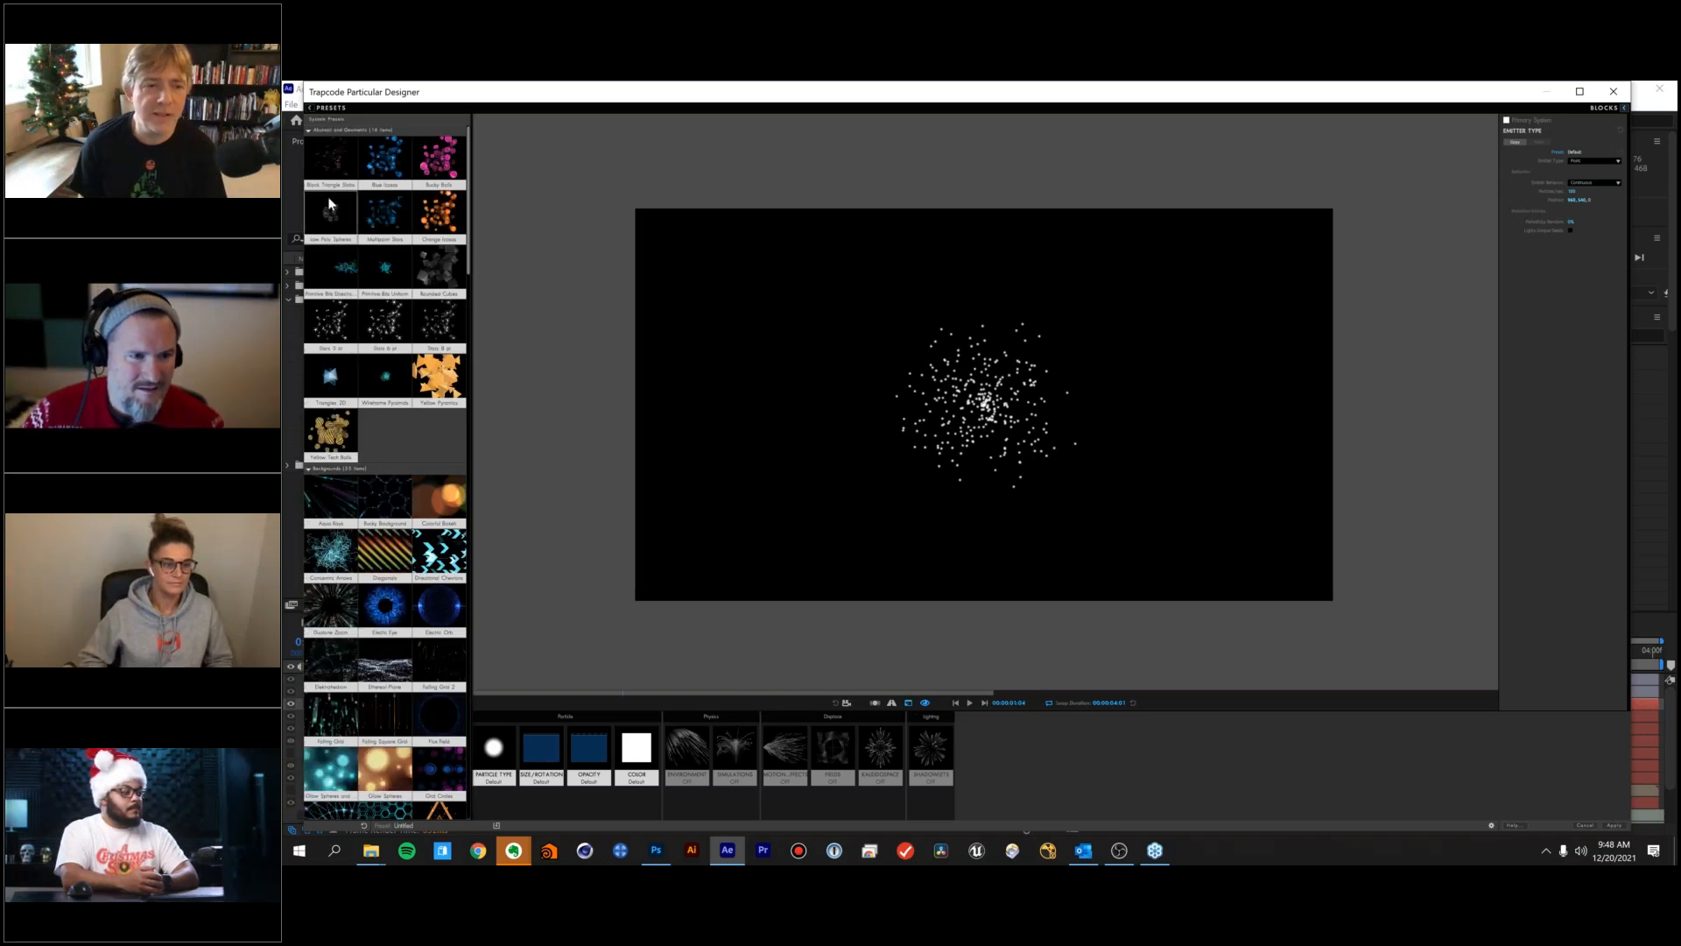
click(306, 129)
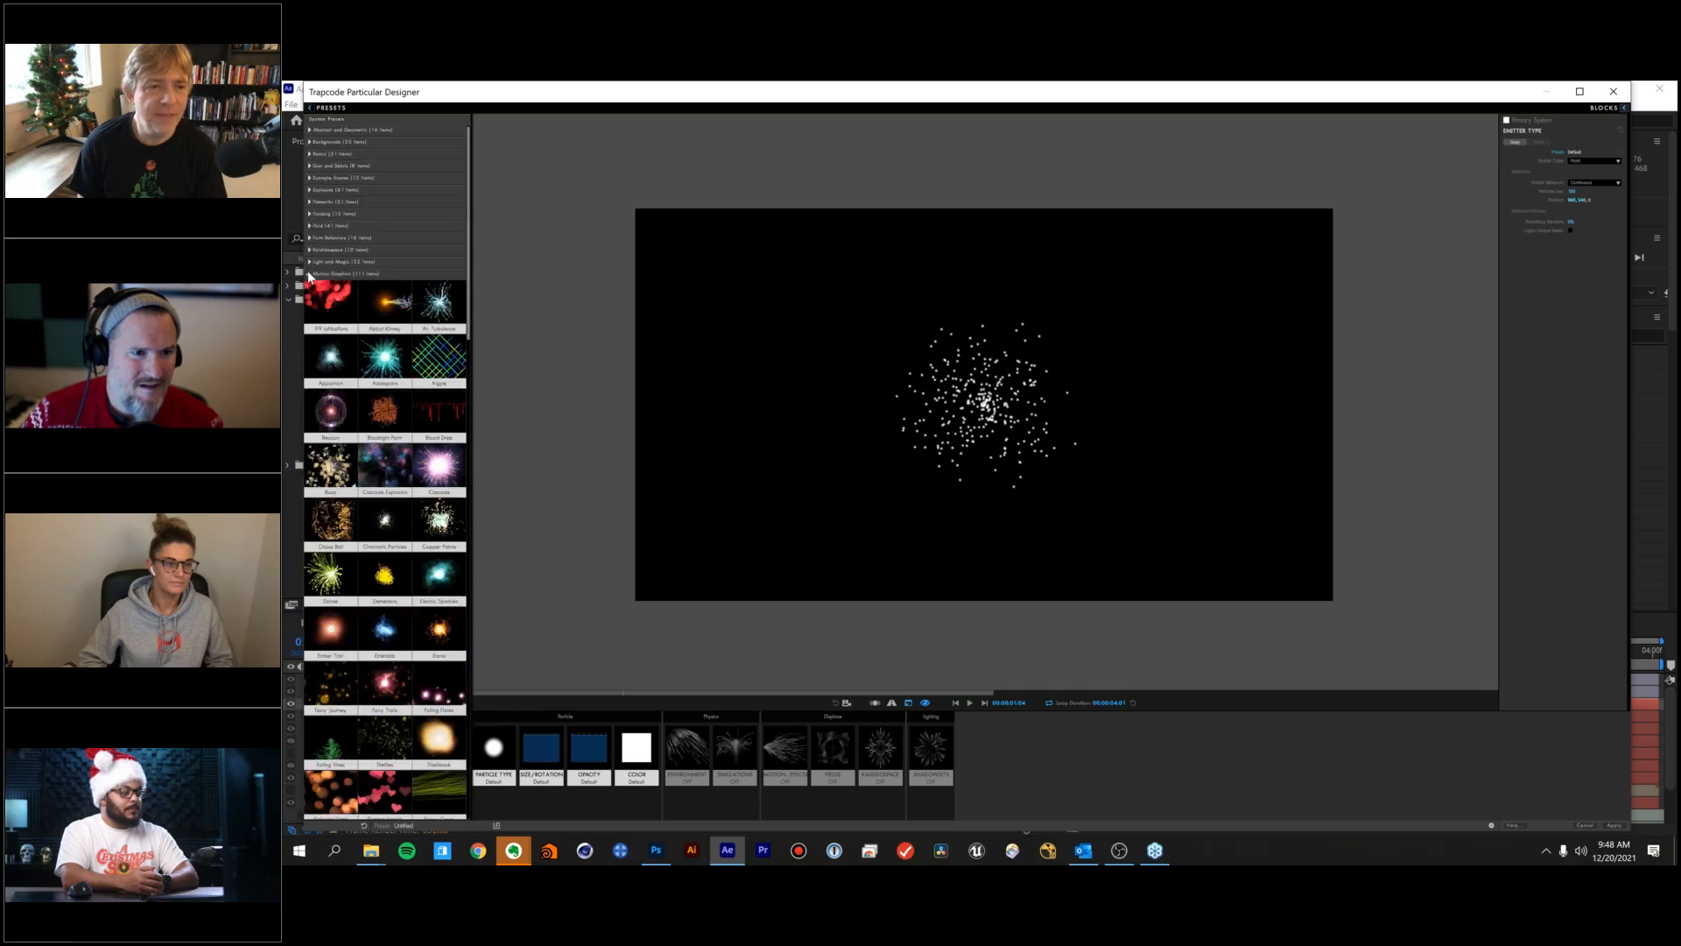
Browse the Motion Graphics presets and apply the Ice Trail preset.
scroll(444, 537, down, 2)
scroll(443, 537, down, 6)
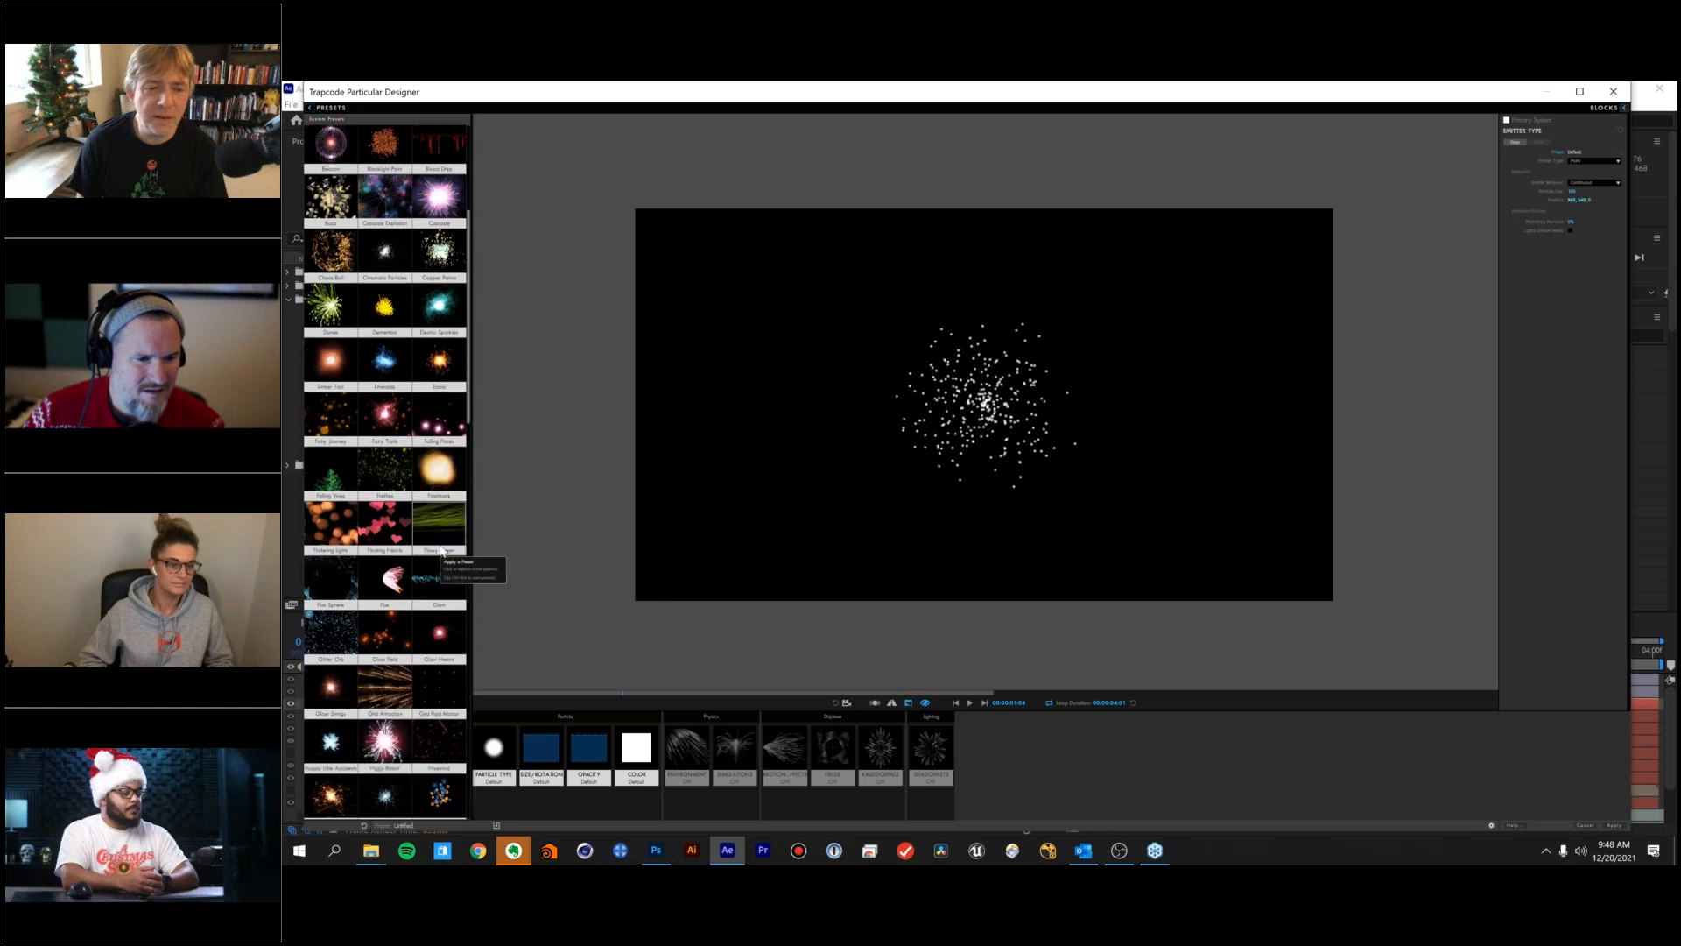
scroll(444, 549, down, 6)
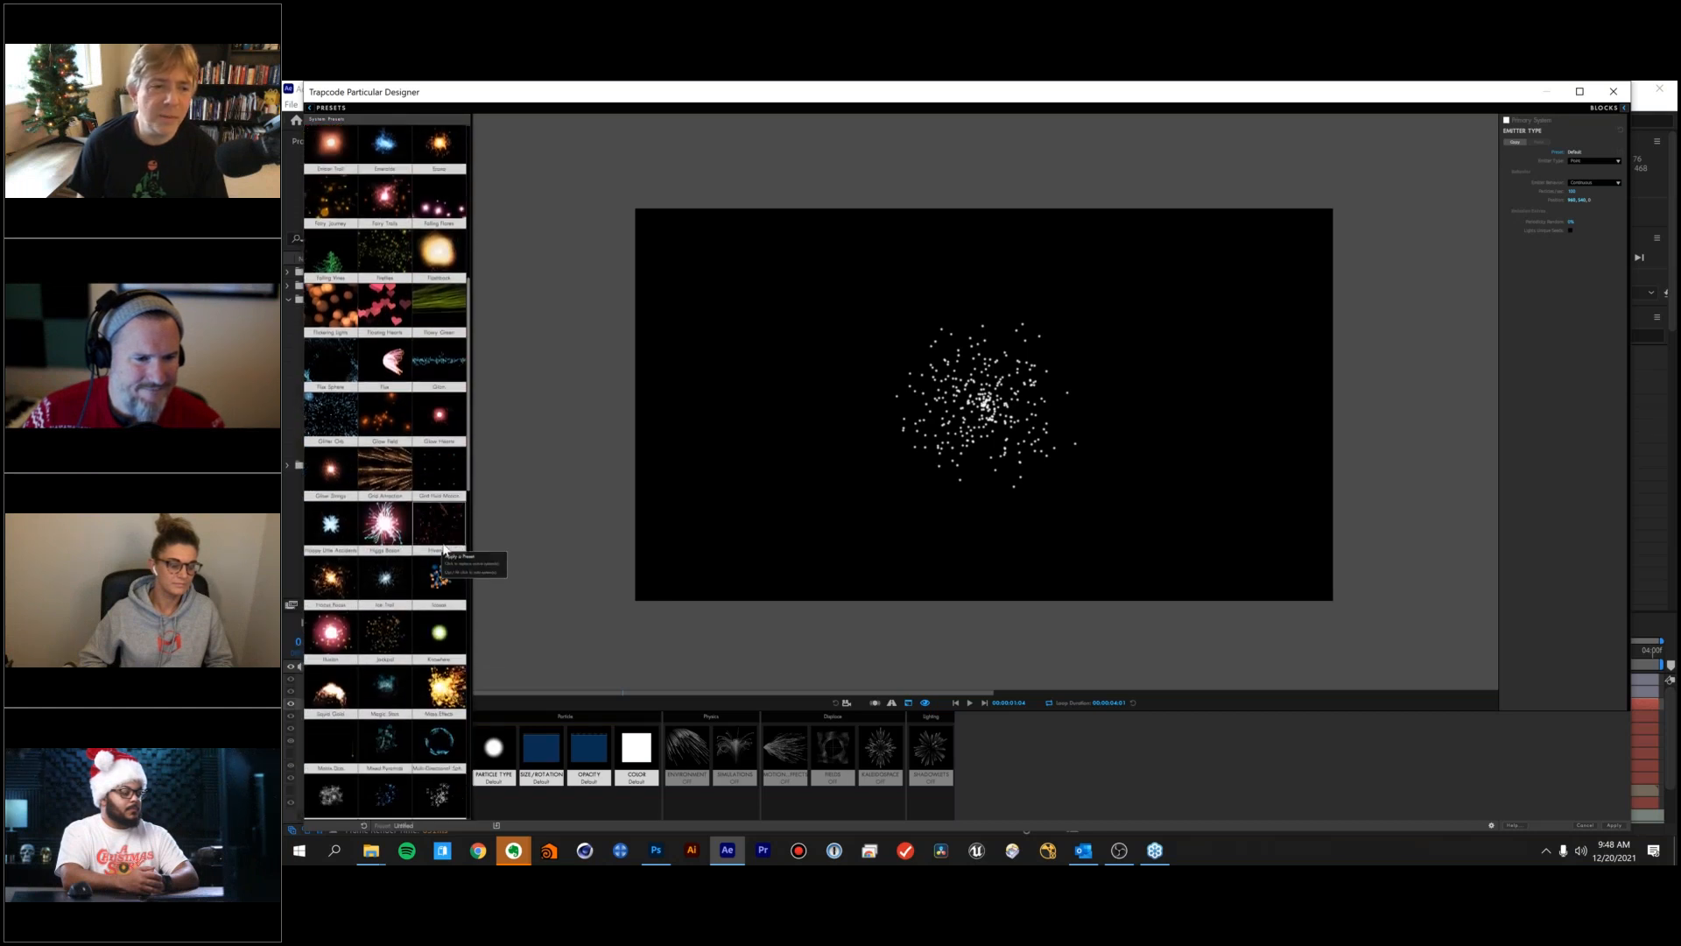
scroll(444, 549, down, 1)
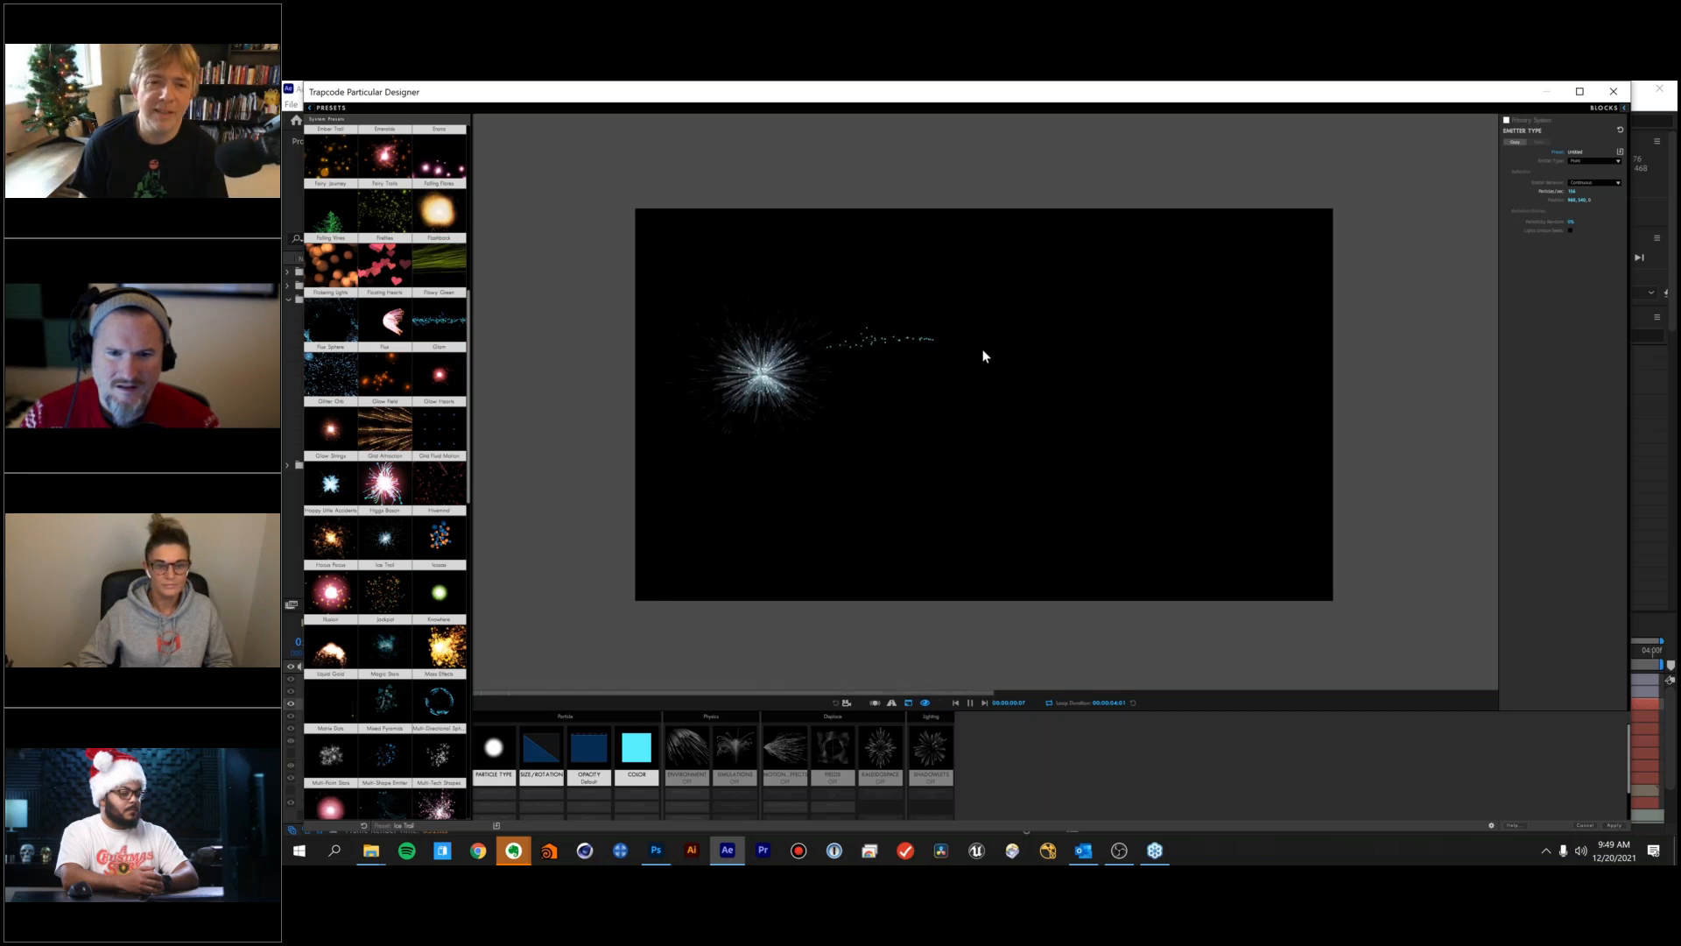
Move the Ice Trail emitter around in the Designer preview and pause the preview.
click(982, 388)
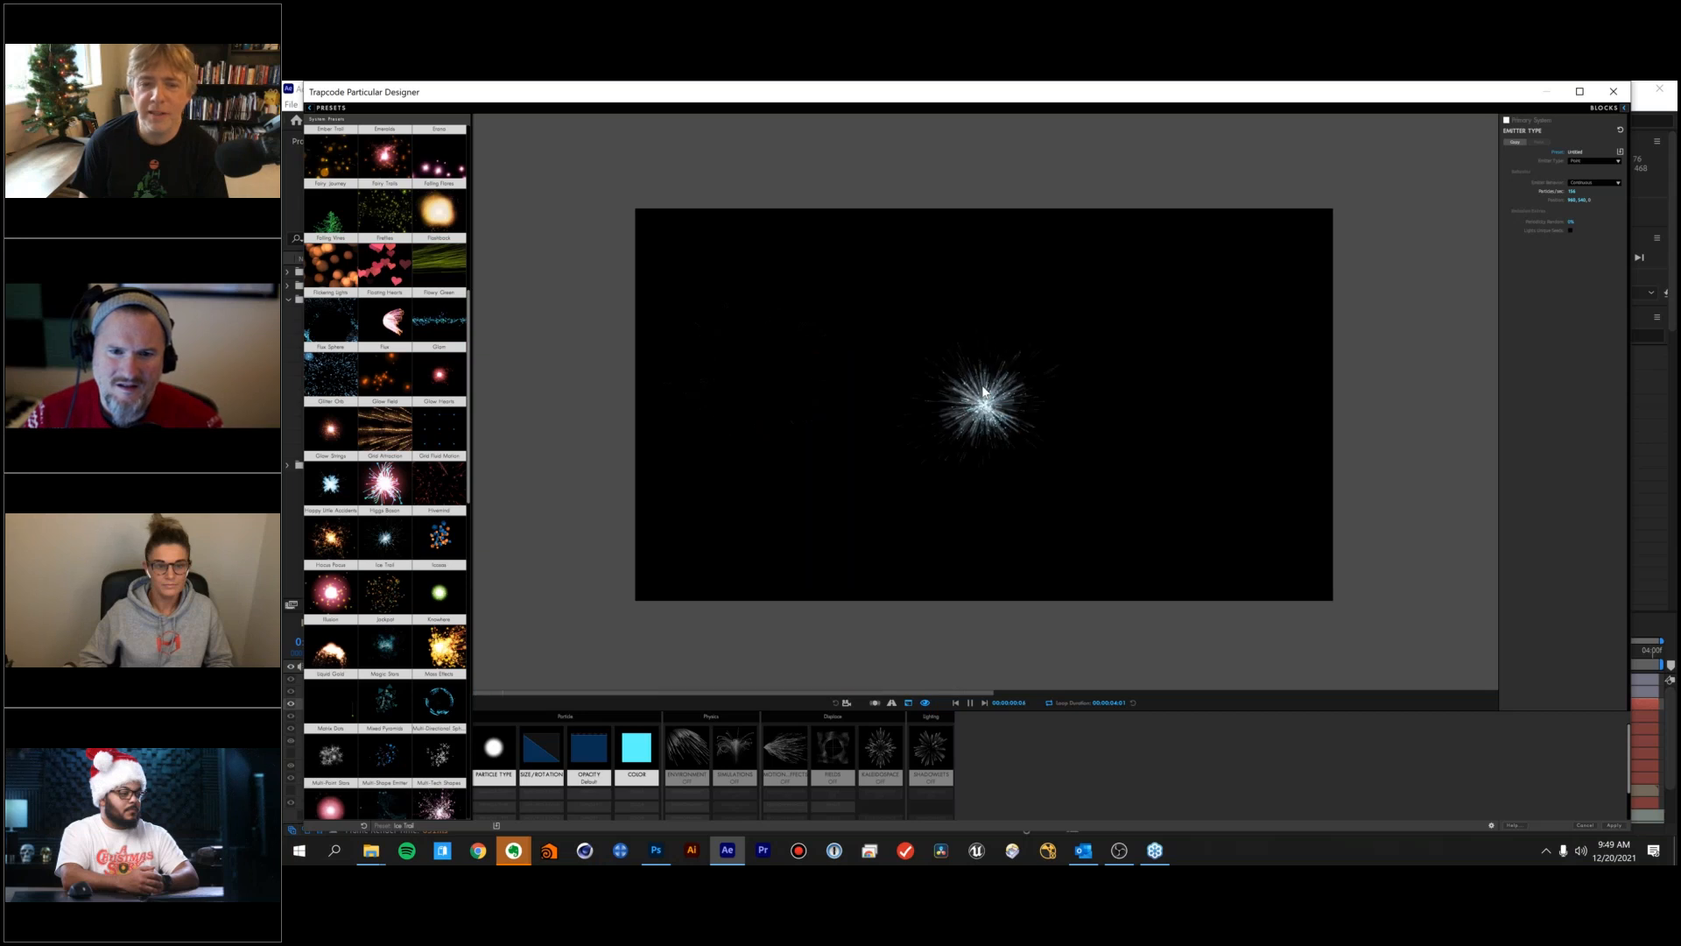
click(1000, 334)
drag(915, 328, 837, 383)
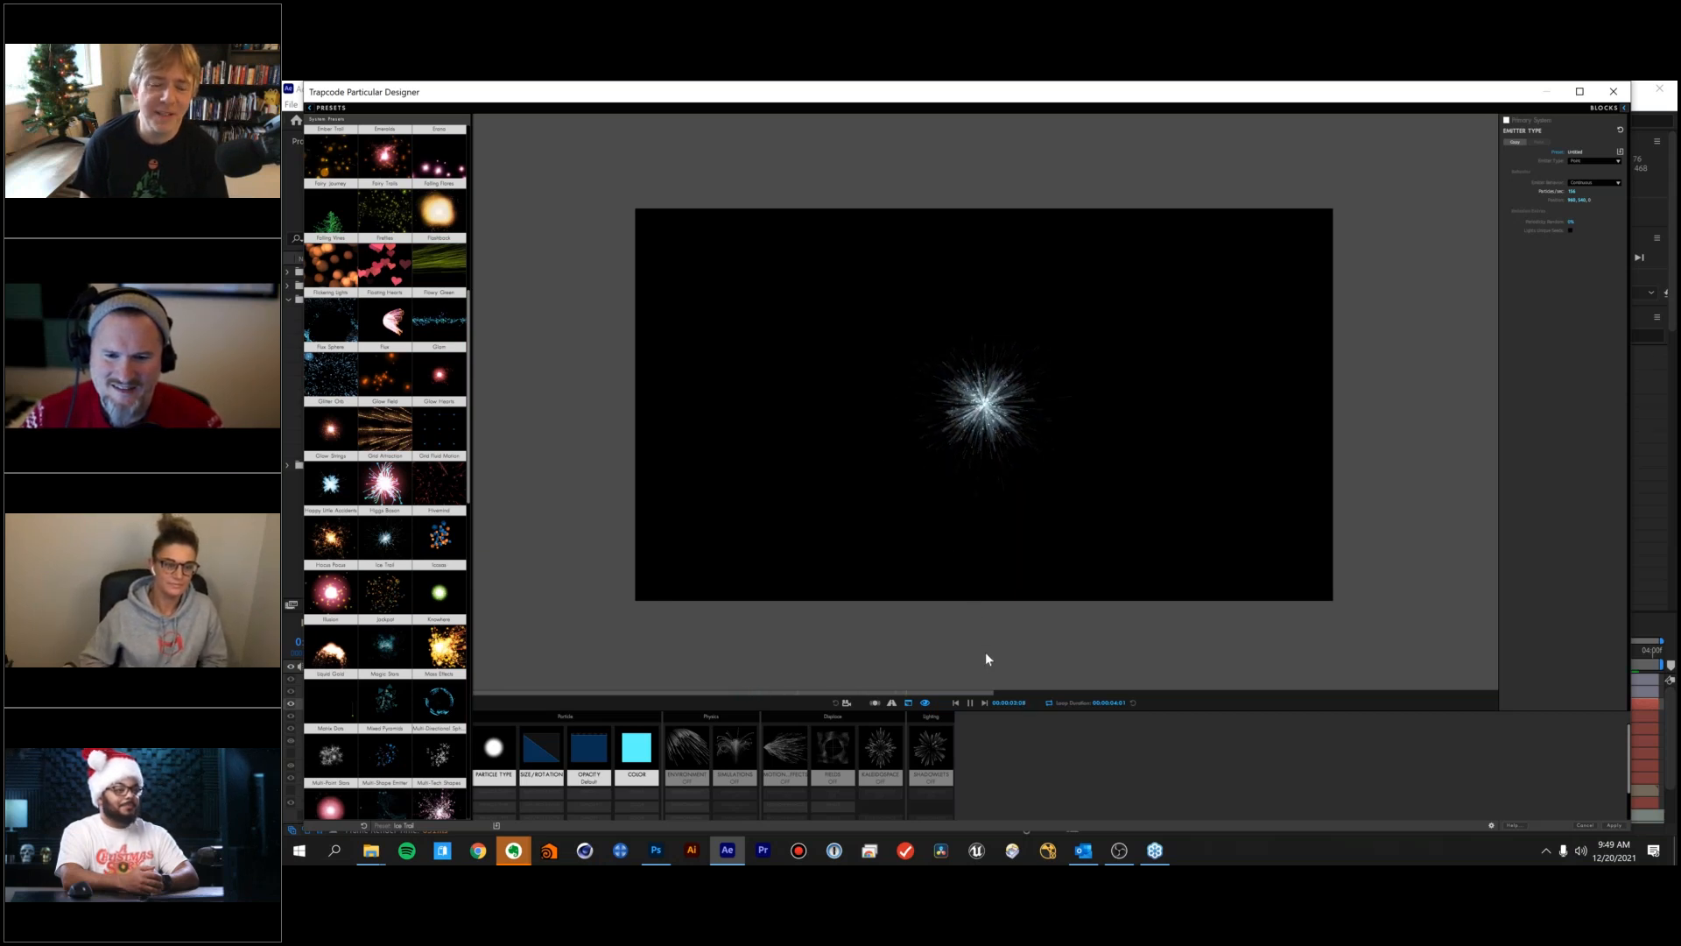
click(970, 703)
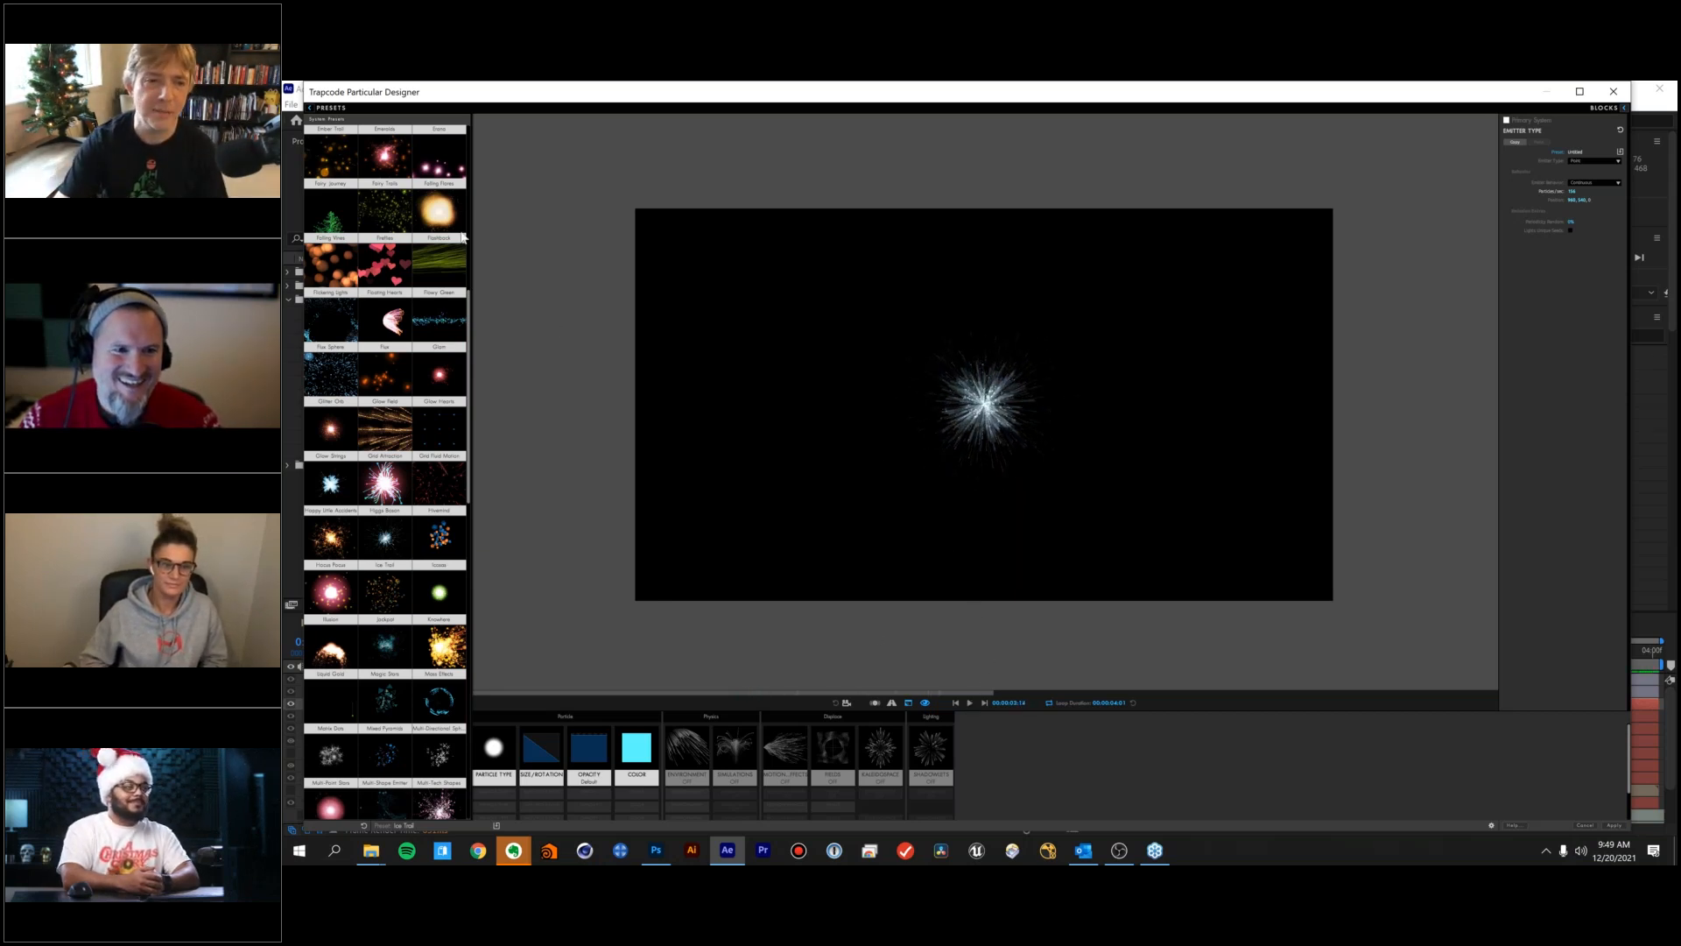
Go back up the preset list and collapse the Motion Graphics category.
scroll(451, 238, up, 3)
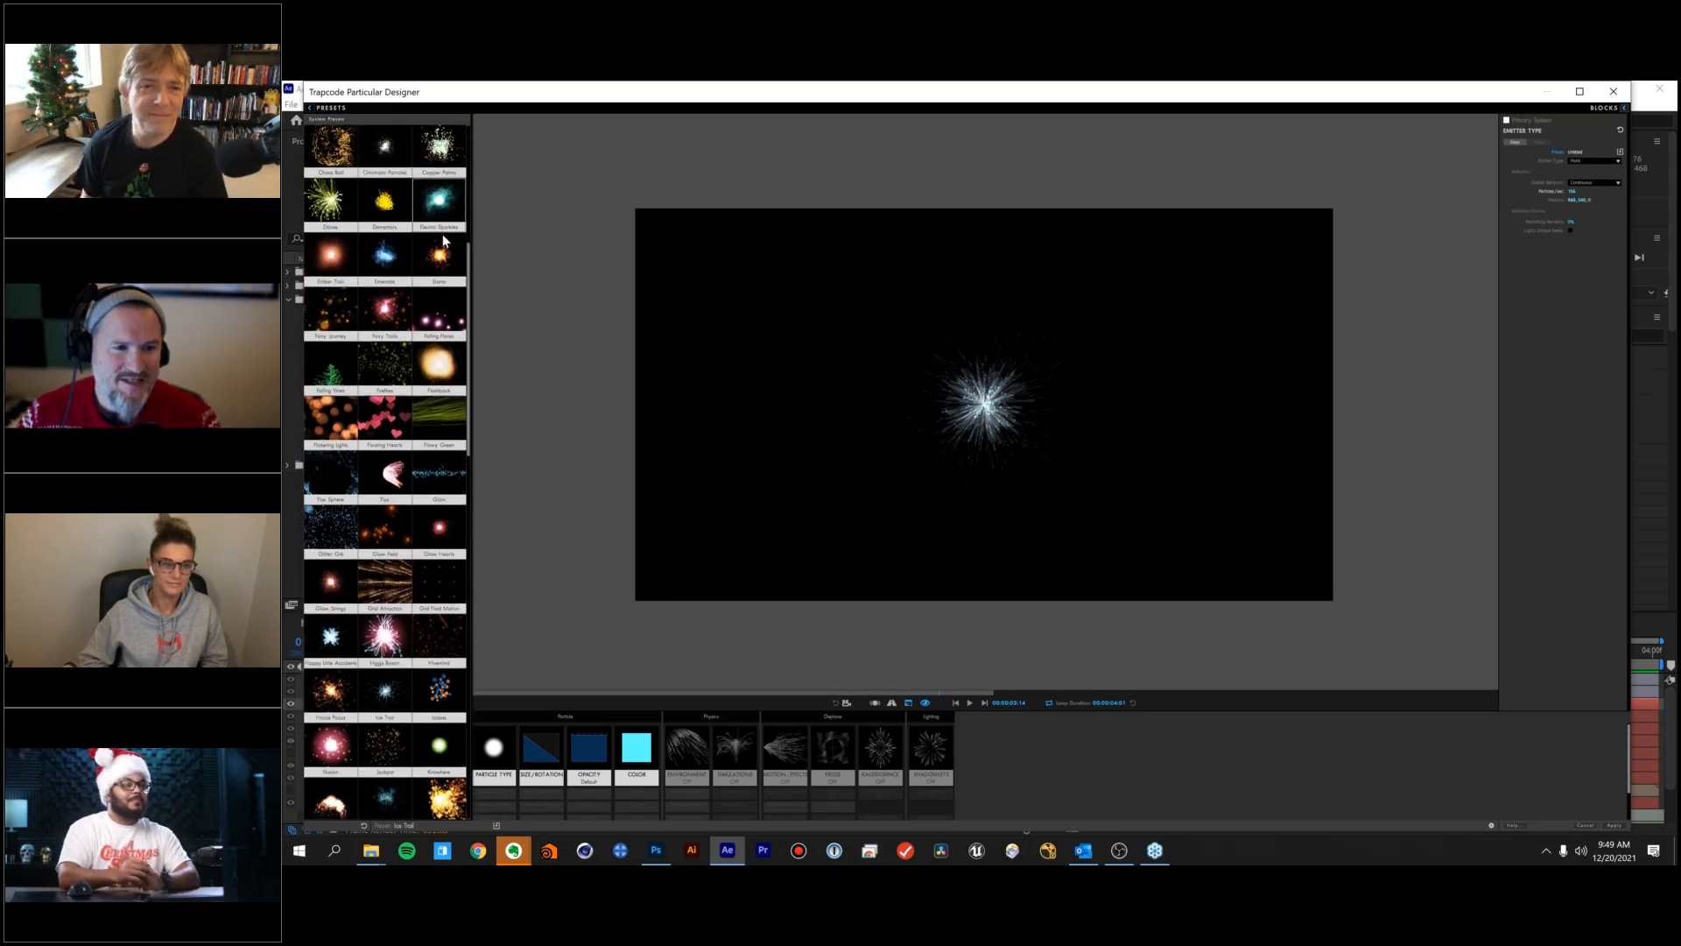
scroll(444, 240, up, 7)
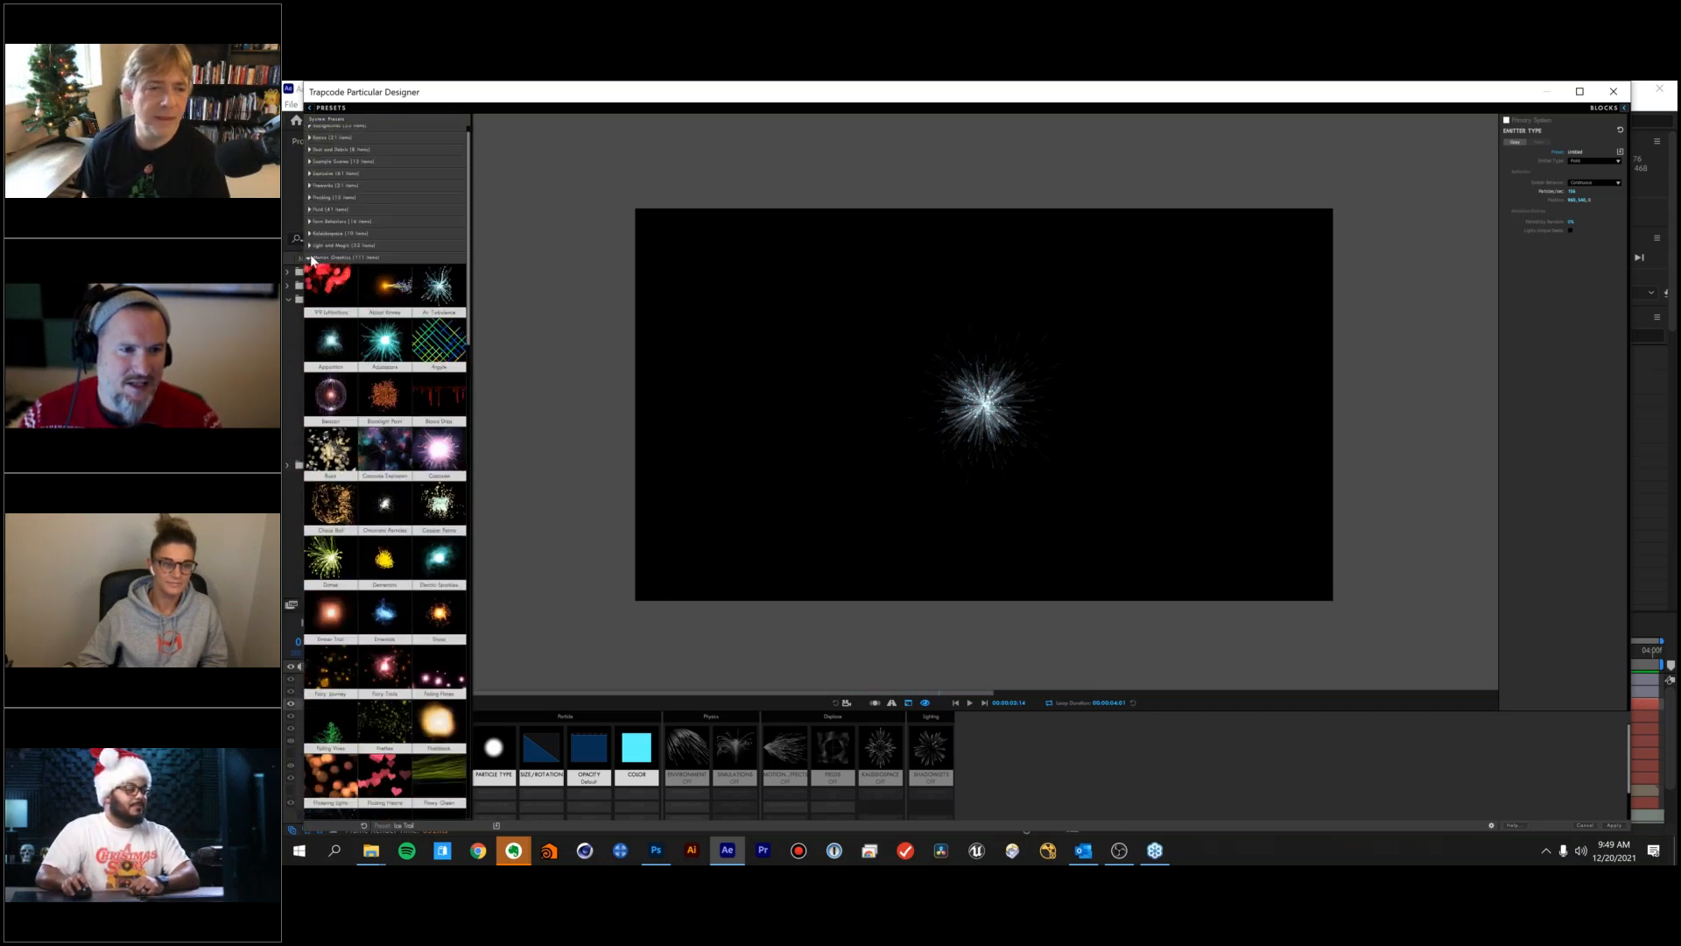
click(310, 257)
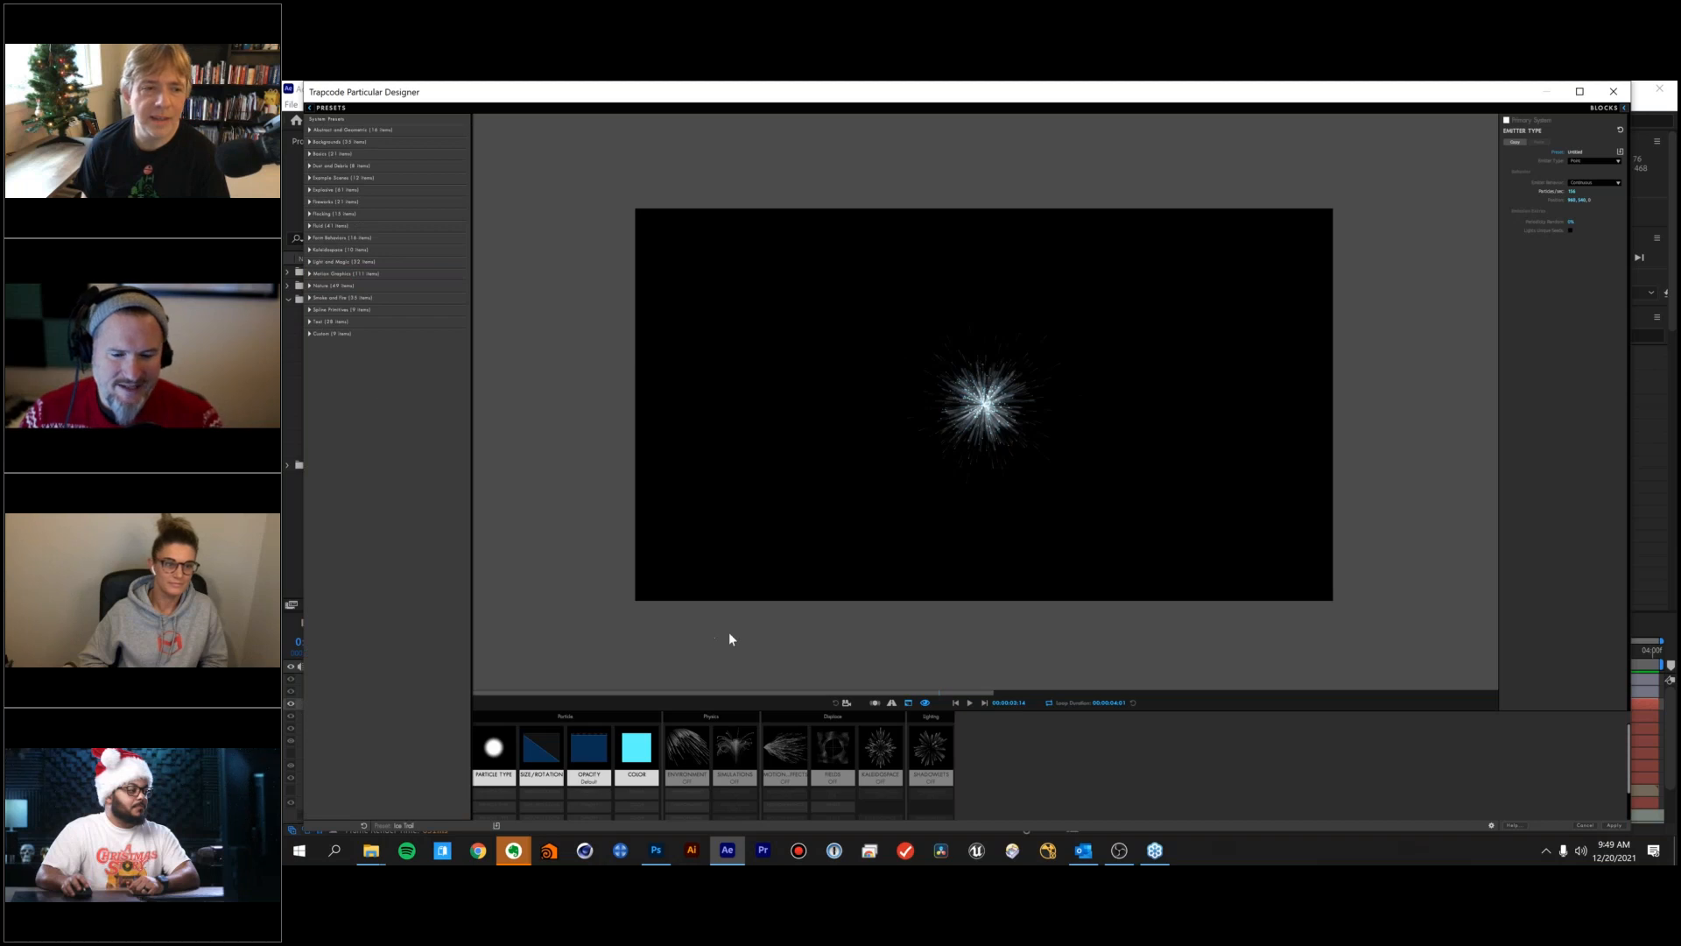
Try the custom snow preset in the Designer preview, leave without applying it, and scrub the 01 TEXT comp.
click(309, 333)
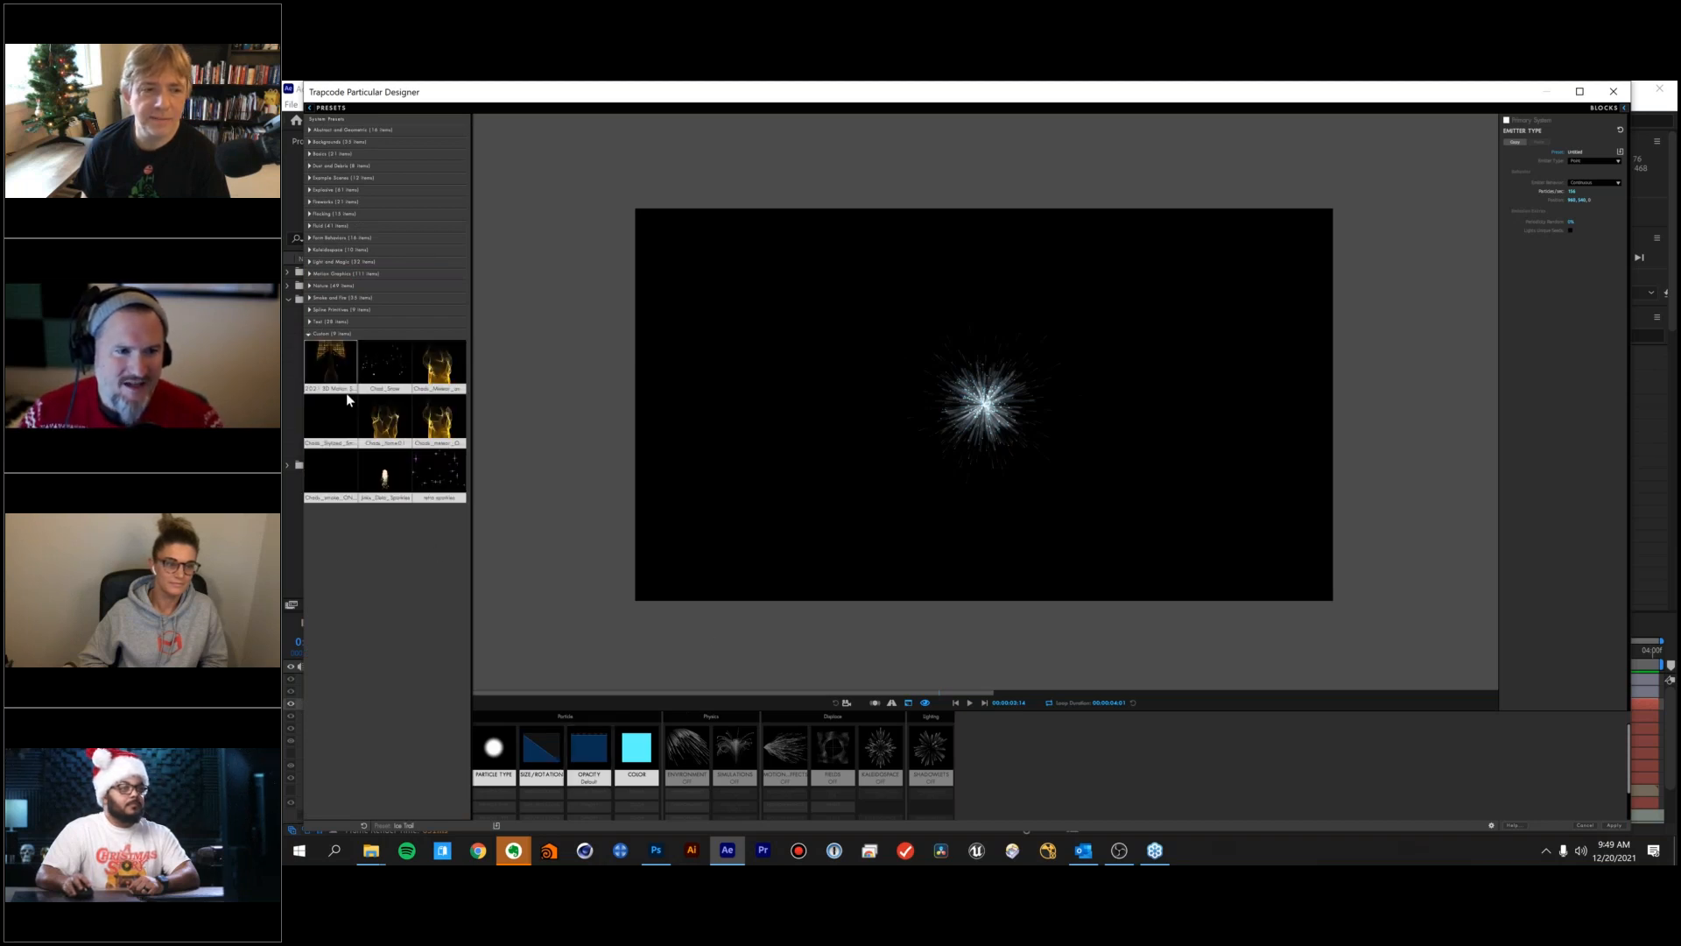
click(380, 359)
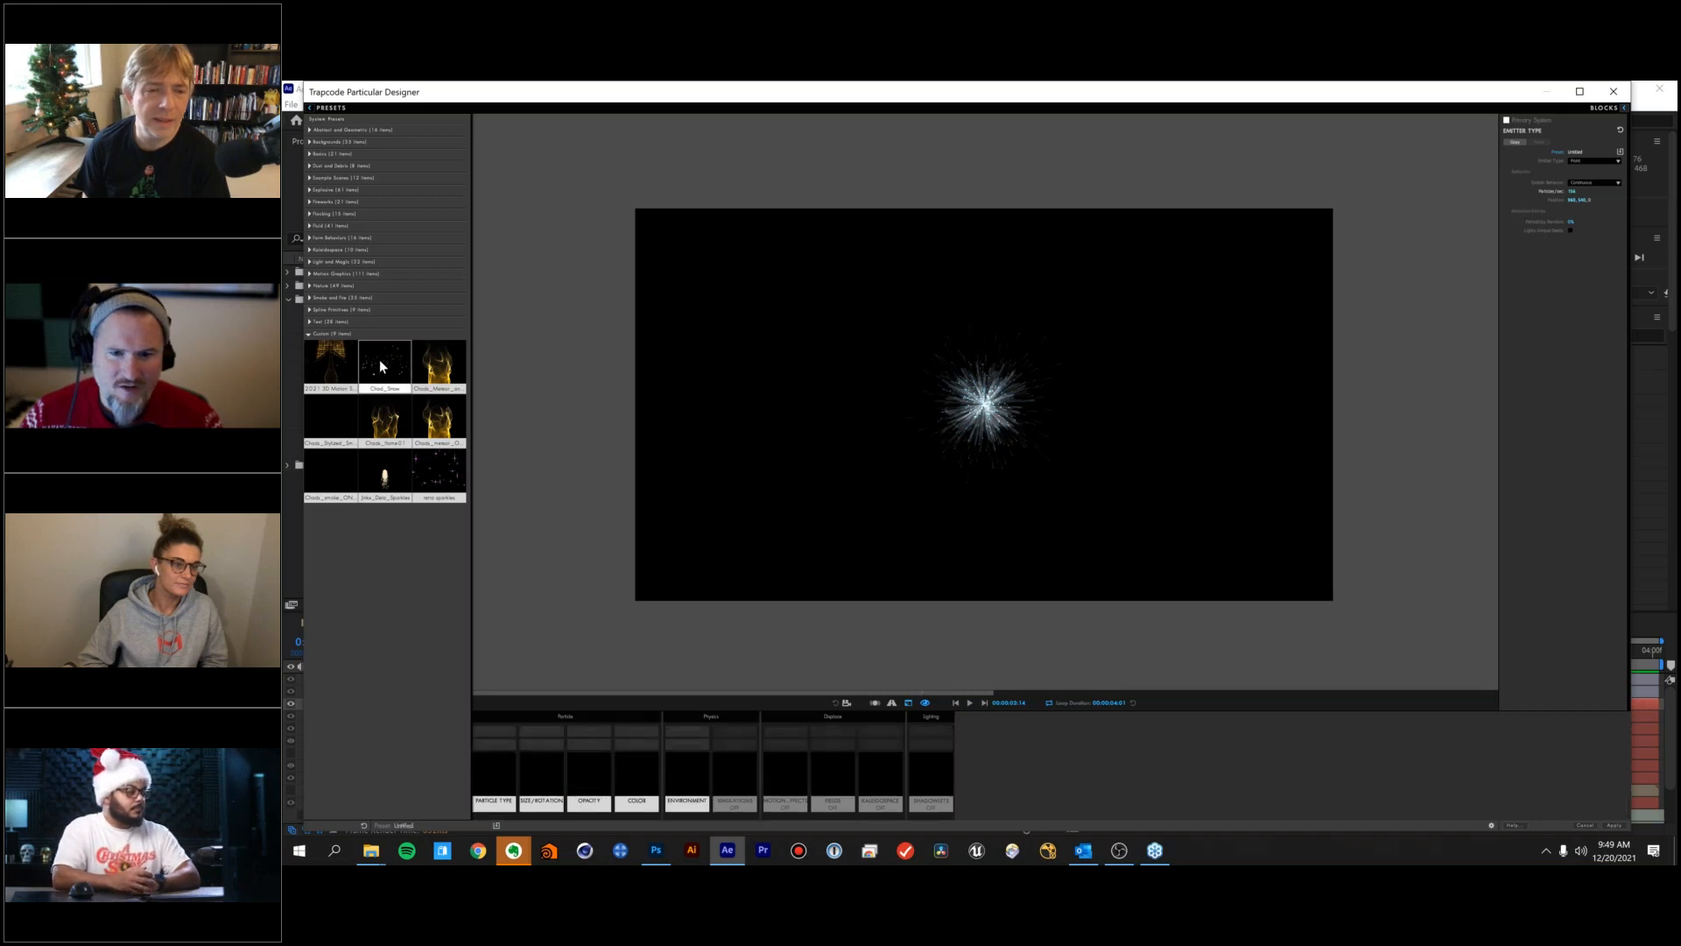
click(972, 704)
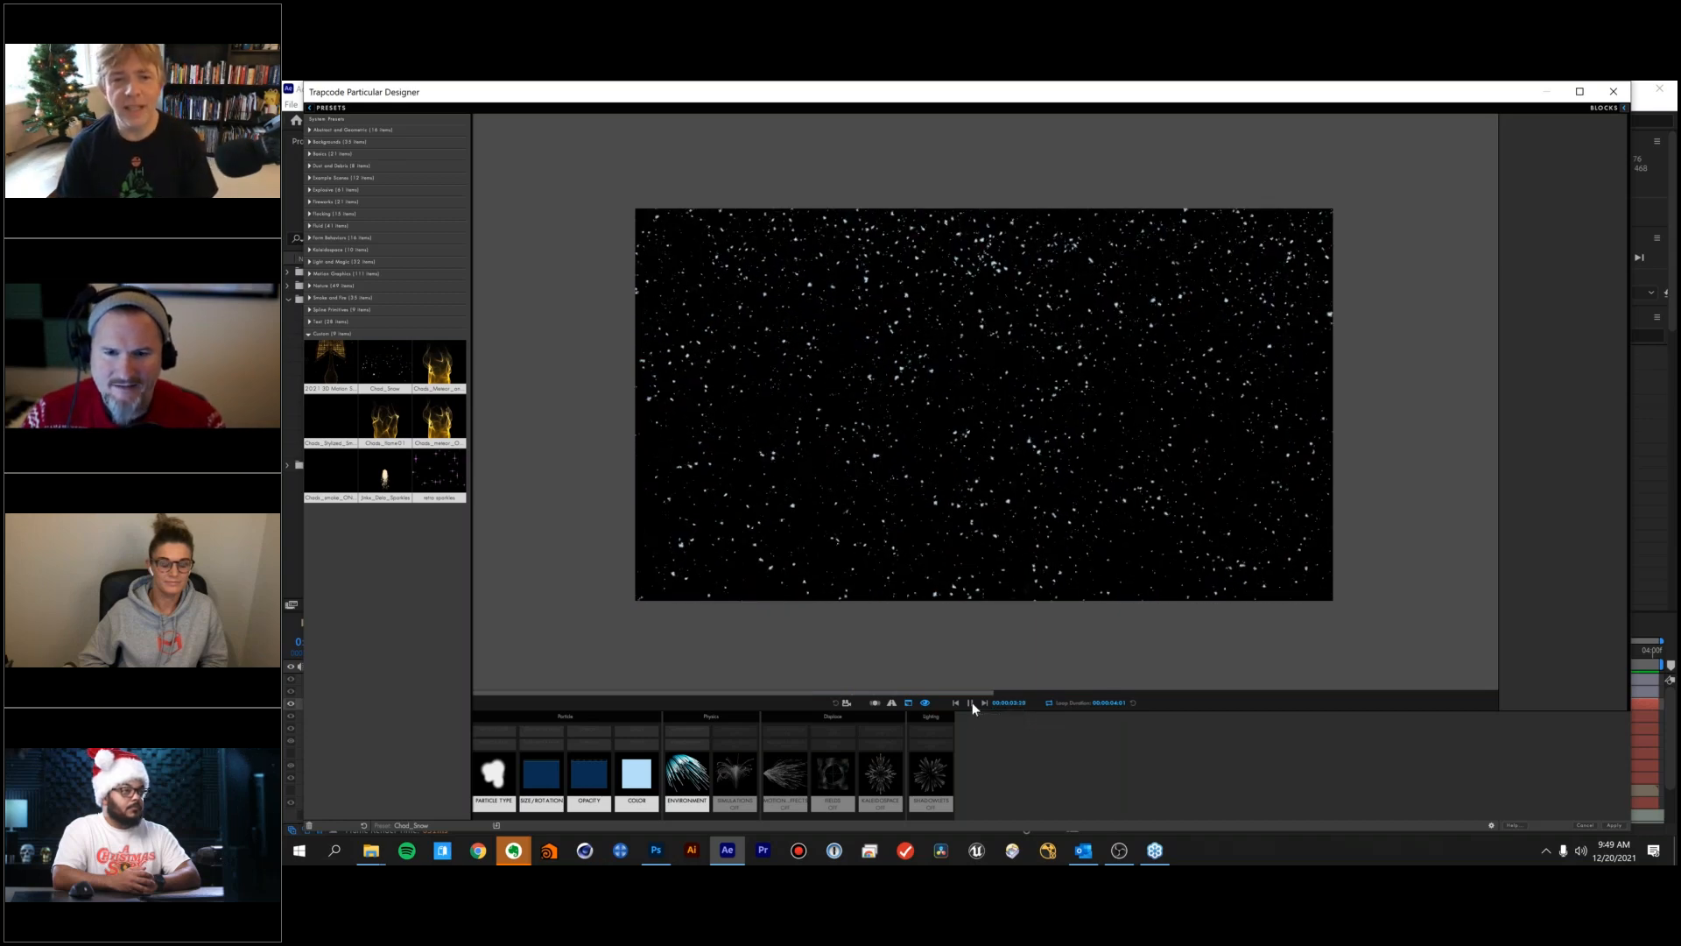
click(970, 703)
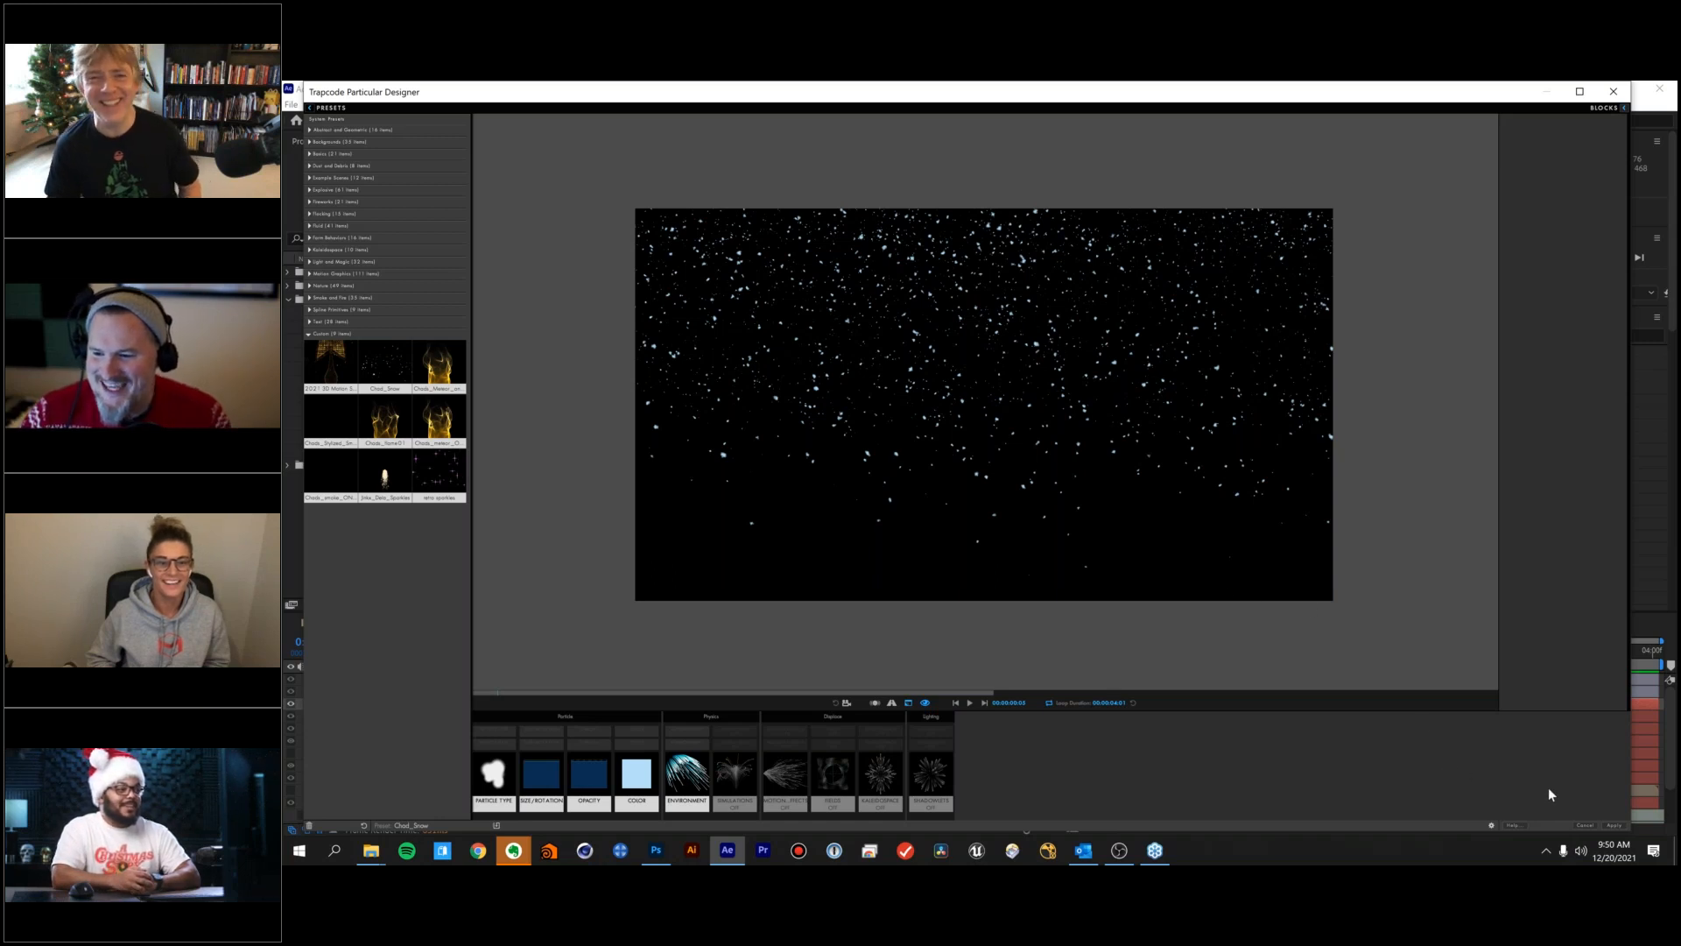
click(1586, 825)
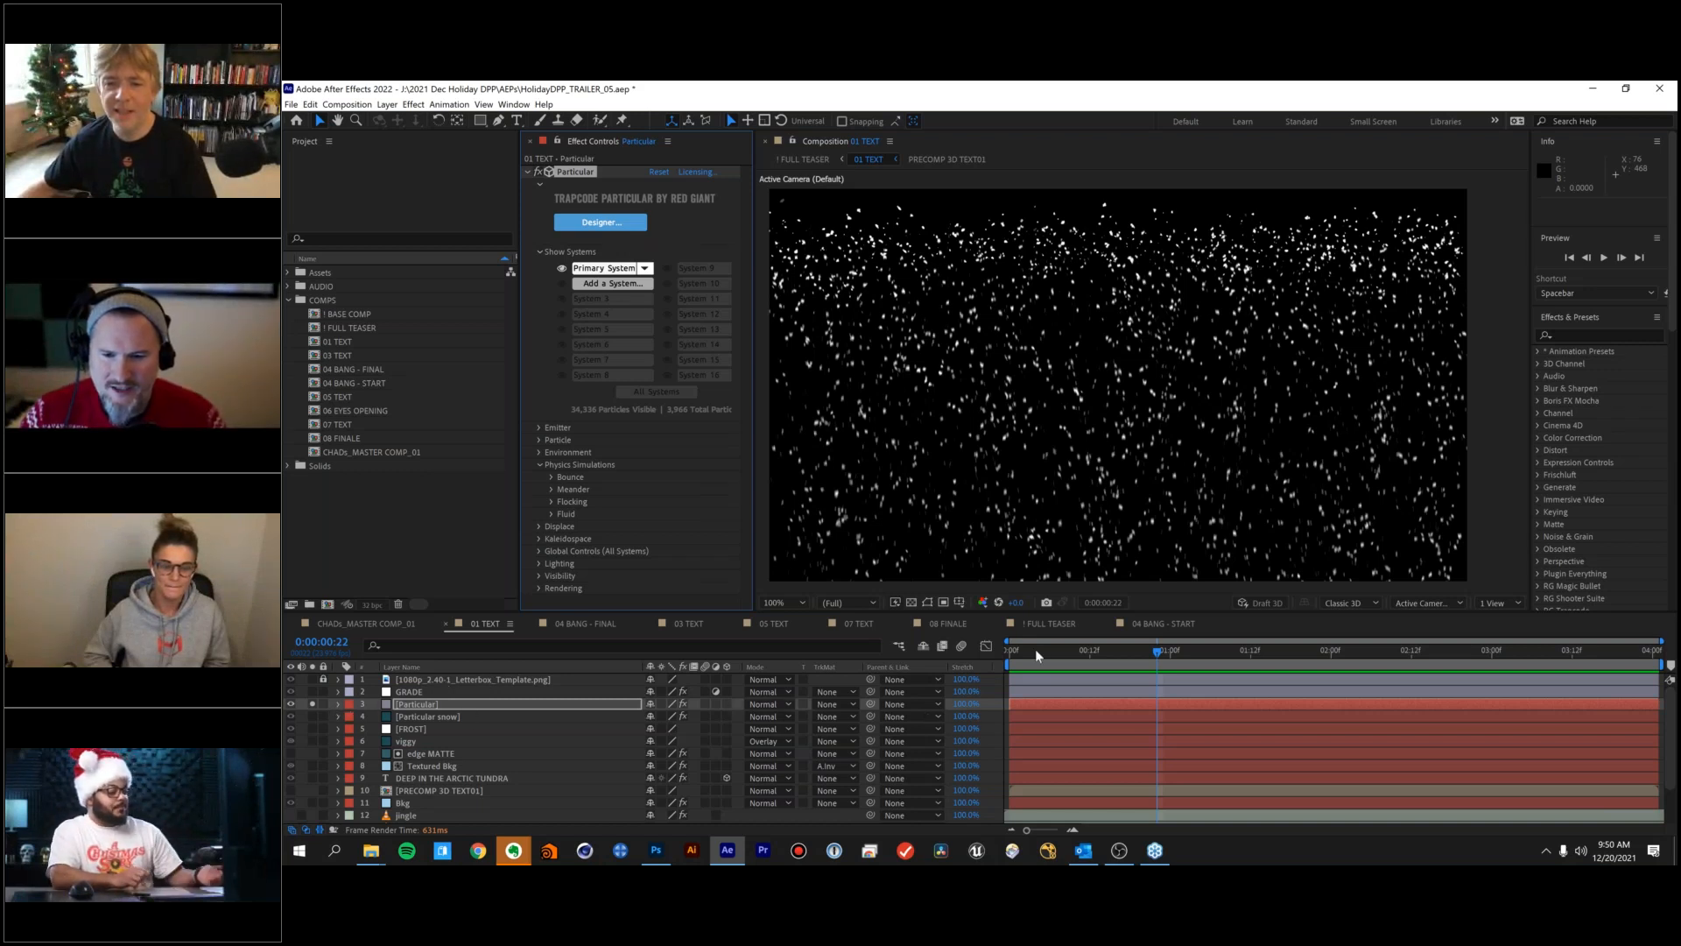
drag(1035, 648, 1103, 652)
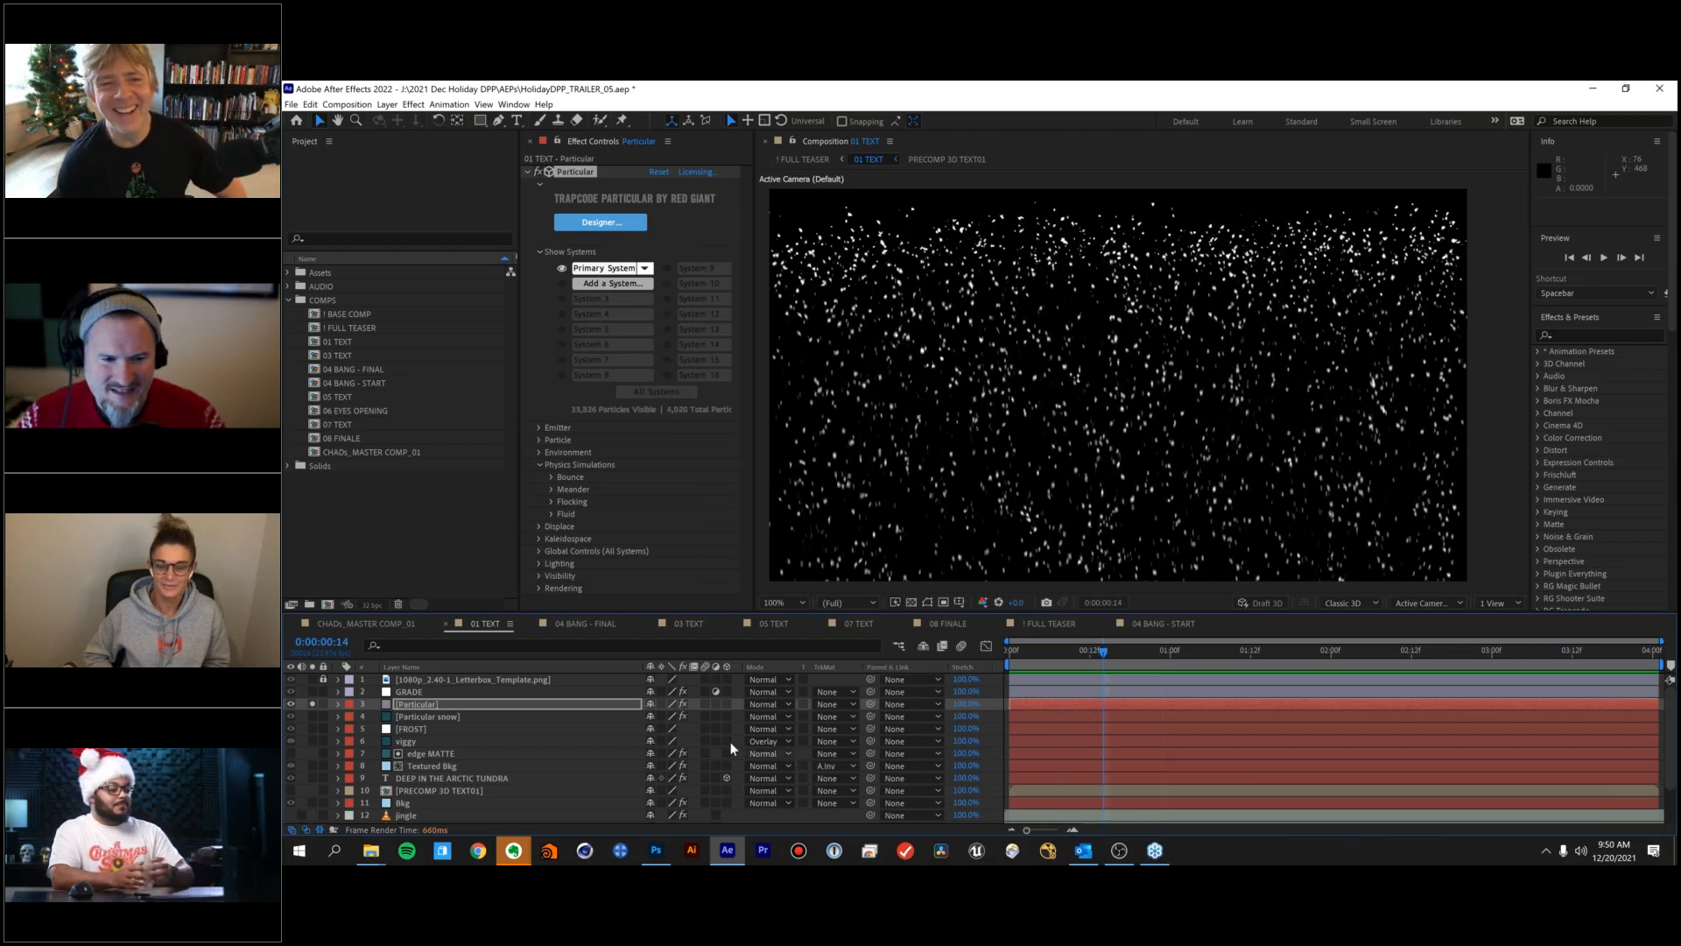
Examine the crumbs falling from the gingerbread man in the 08 FINALE comp by playing a close-up view.
click(951, 624)
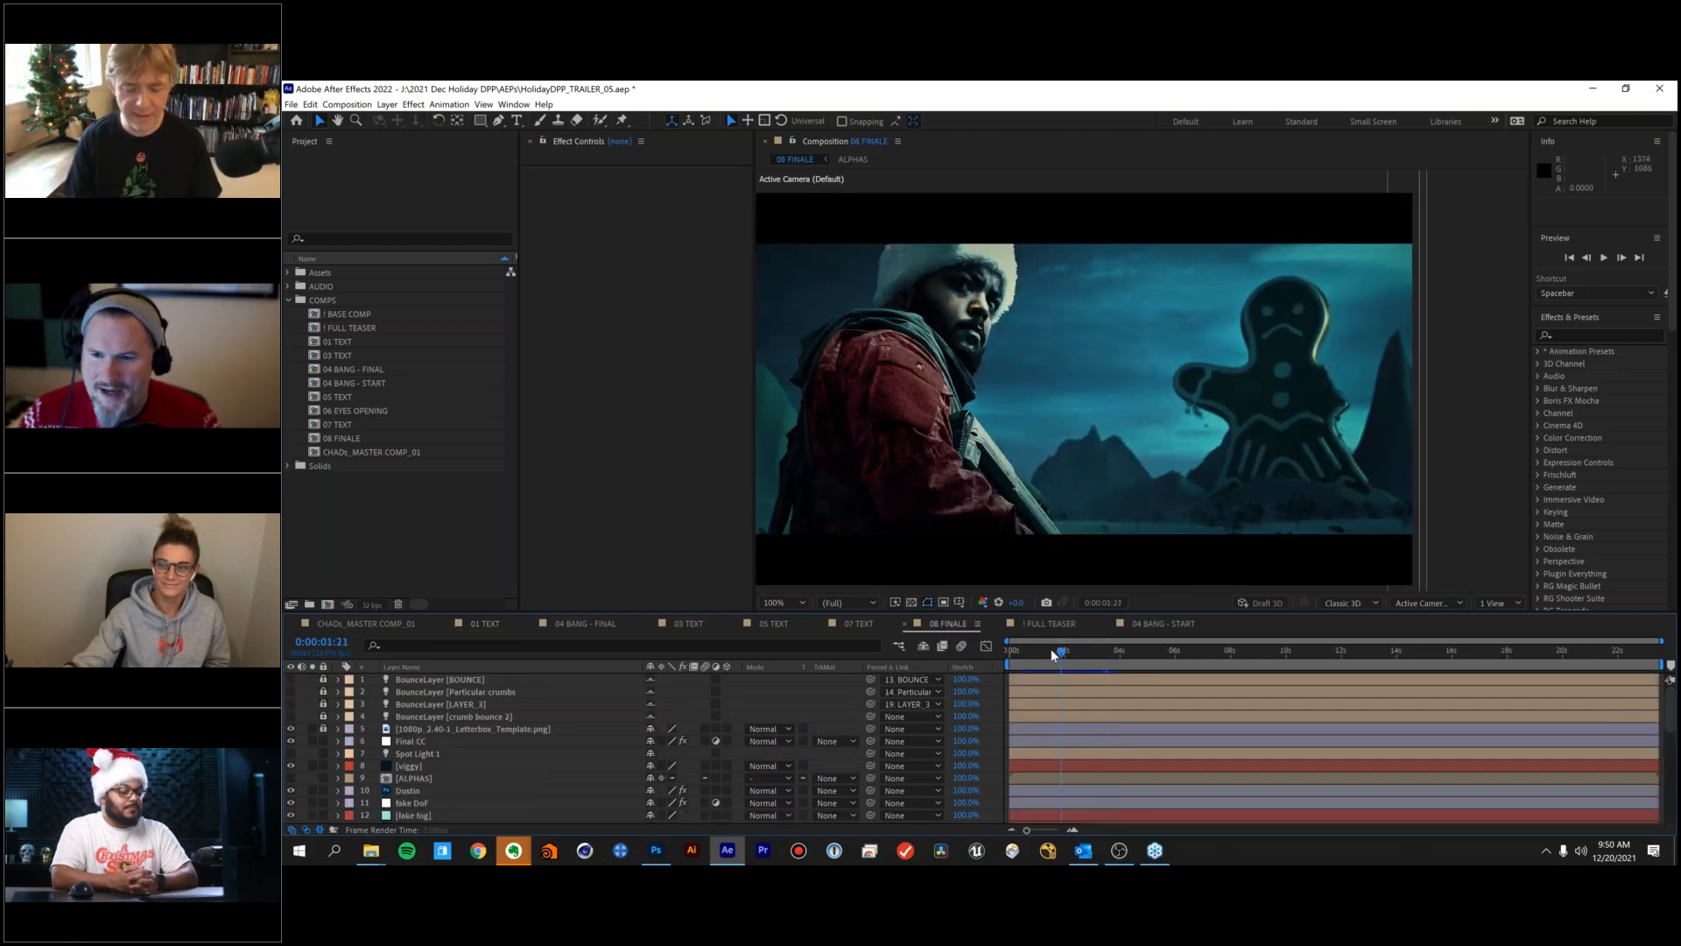
drag(1058, 649, 1076, 650)
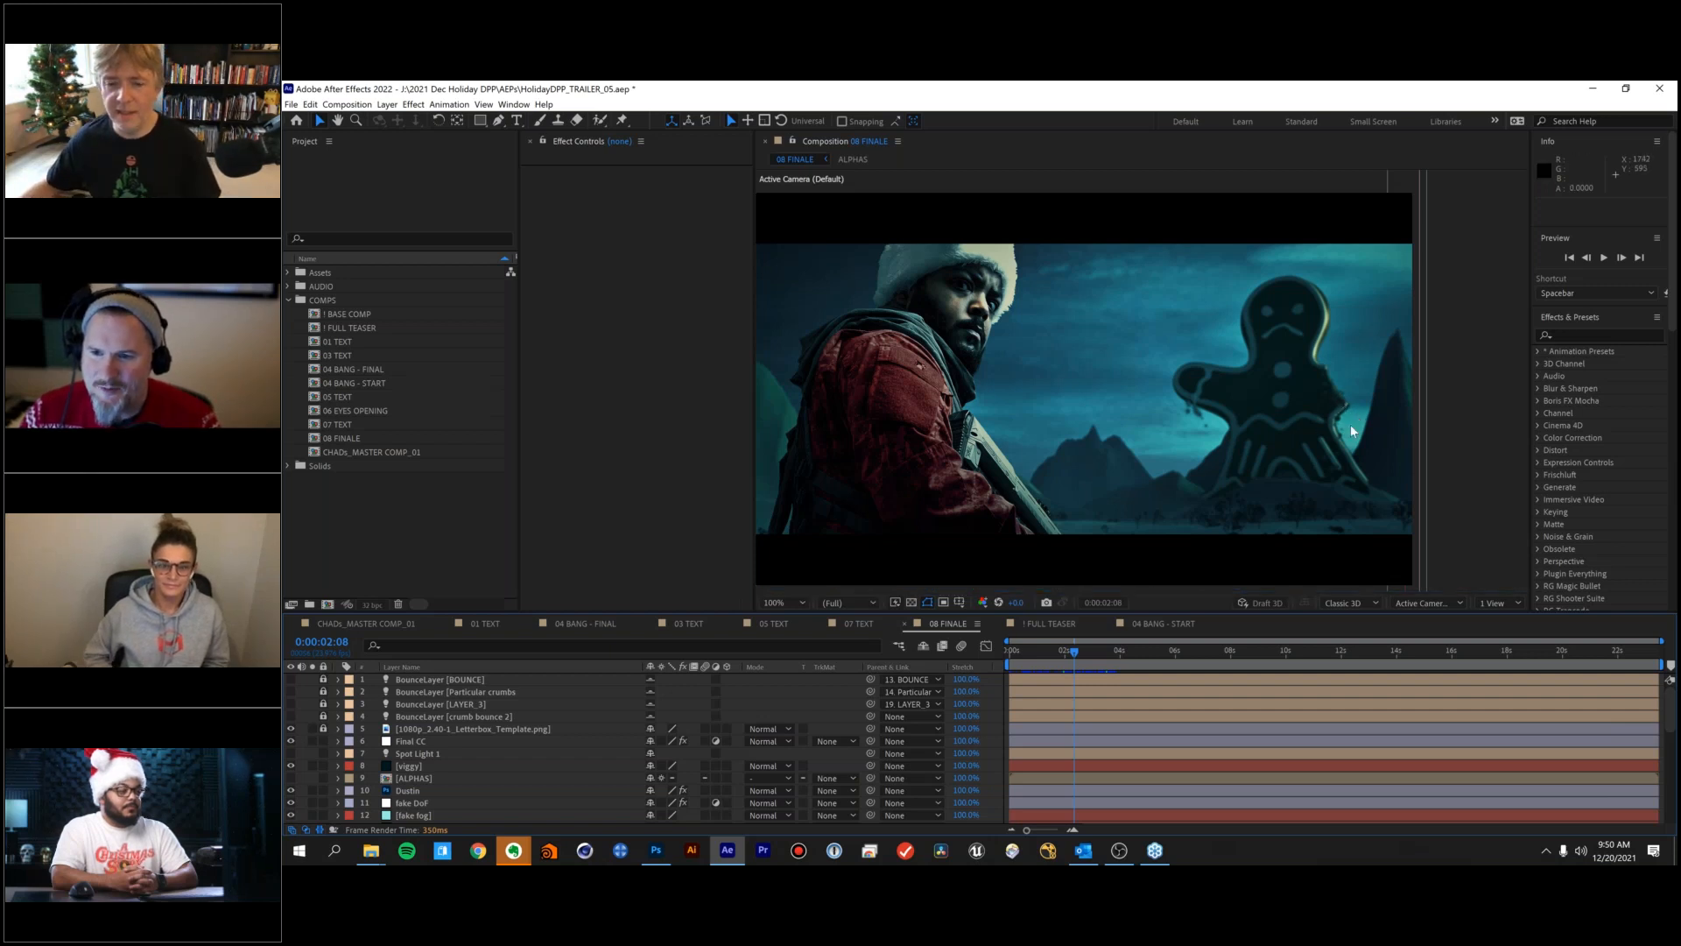
scroll(1364, 403, up, 1)
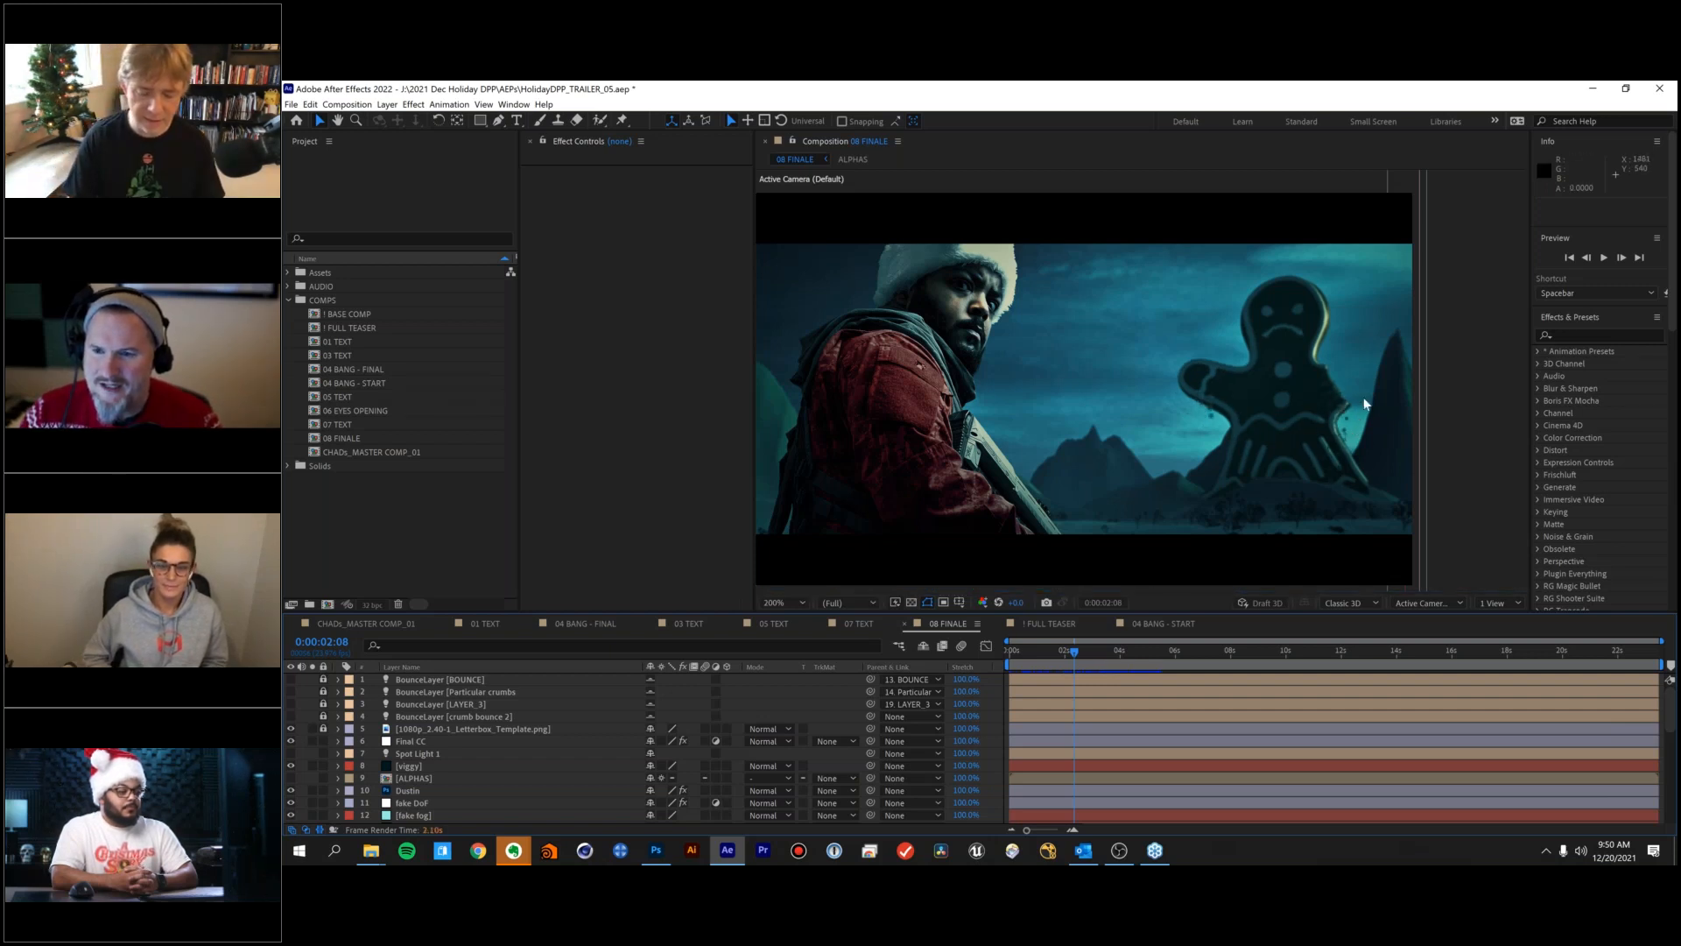
drag(1364, 401, 1075, 349)
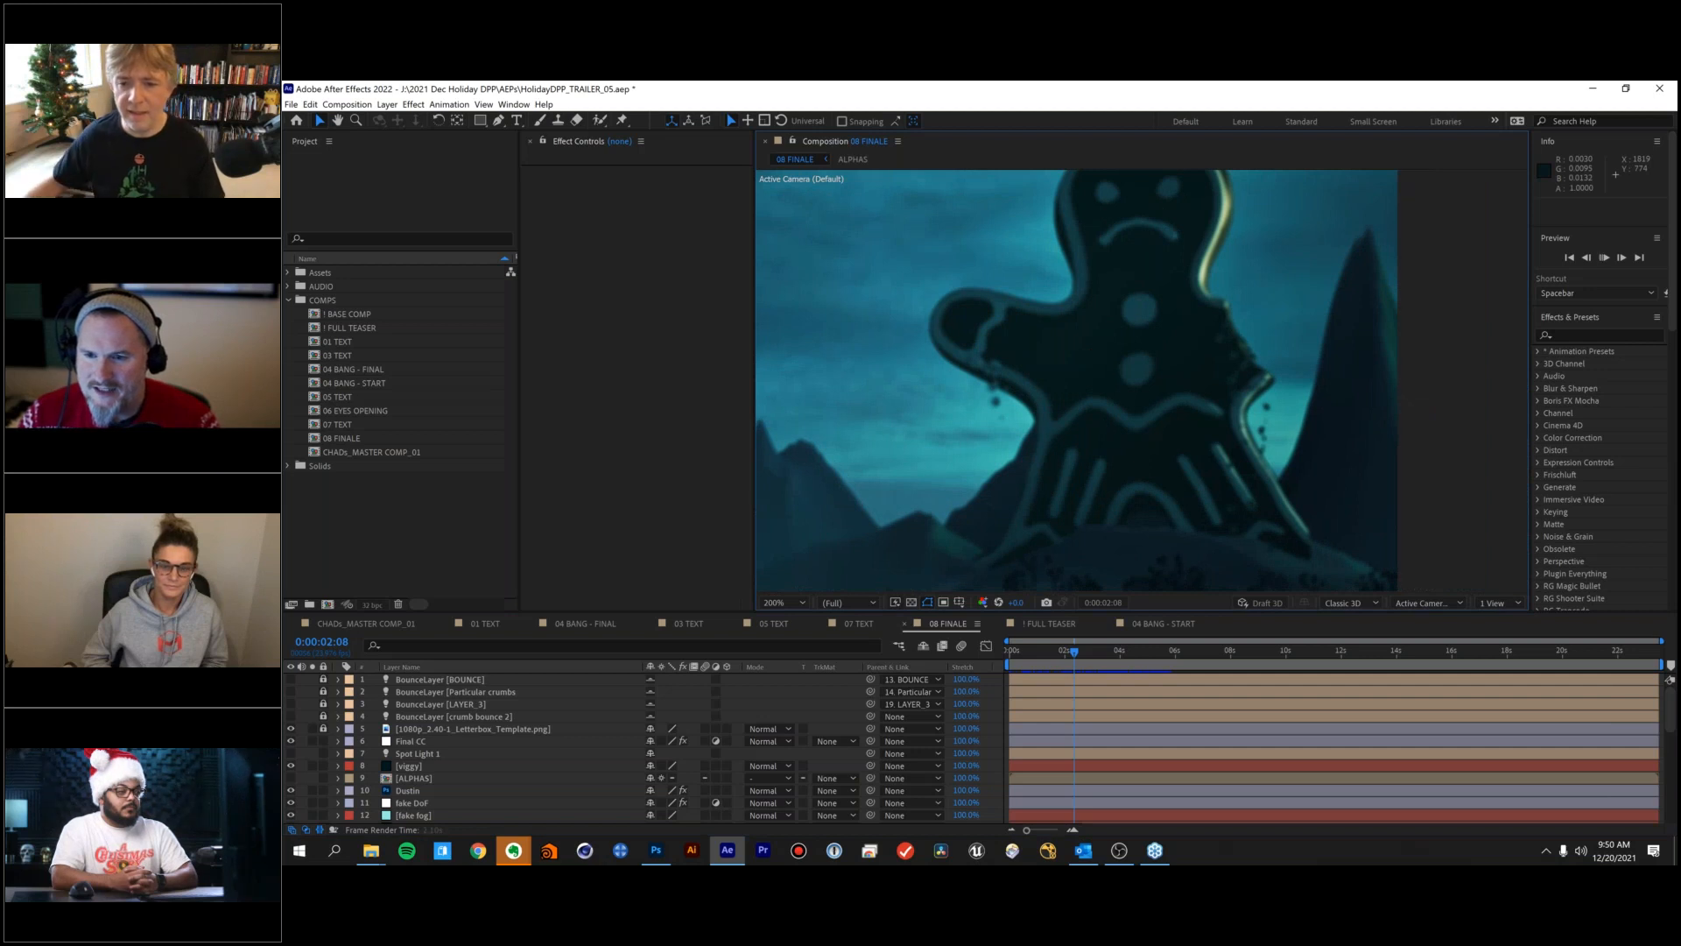
key(space)
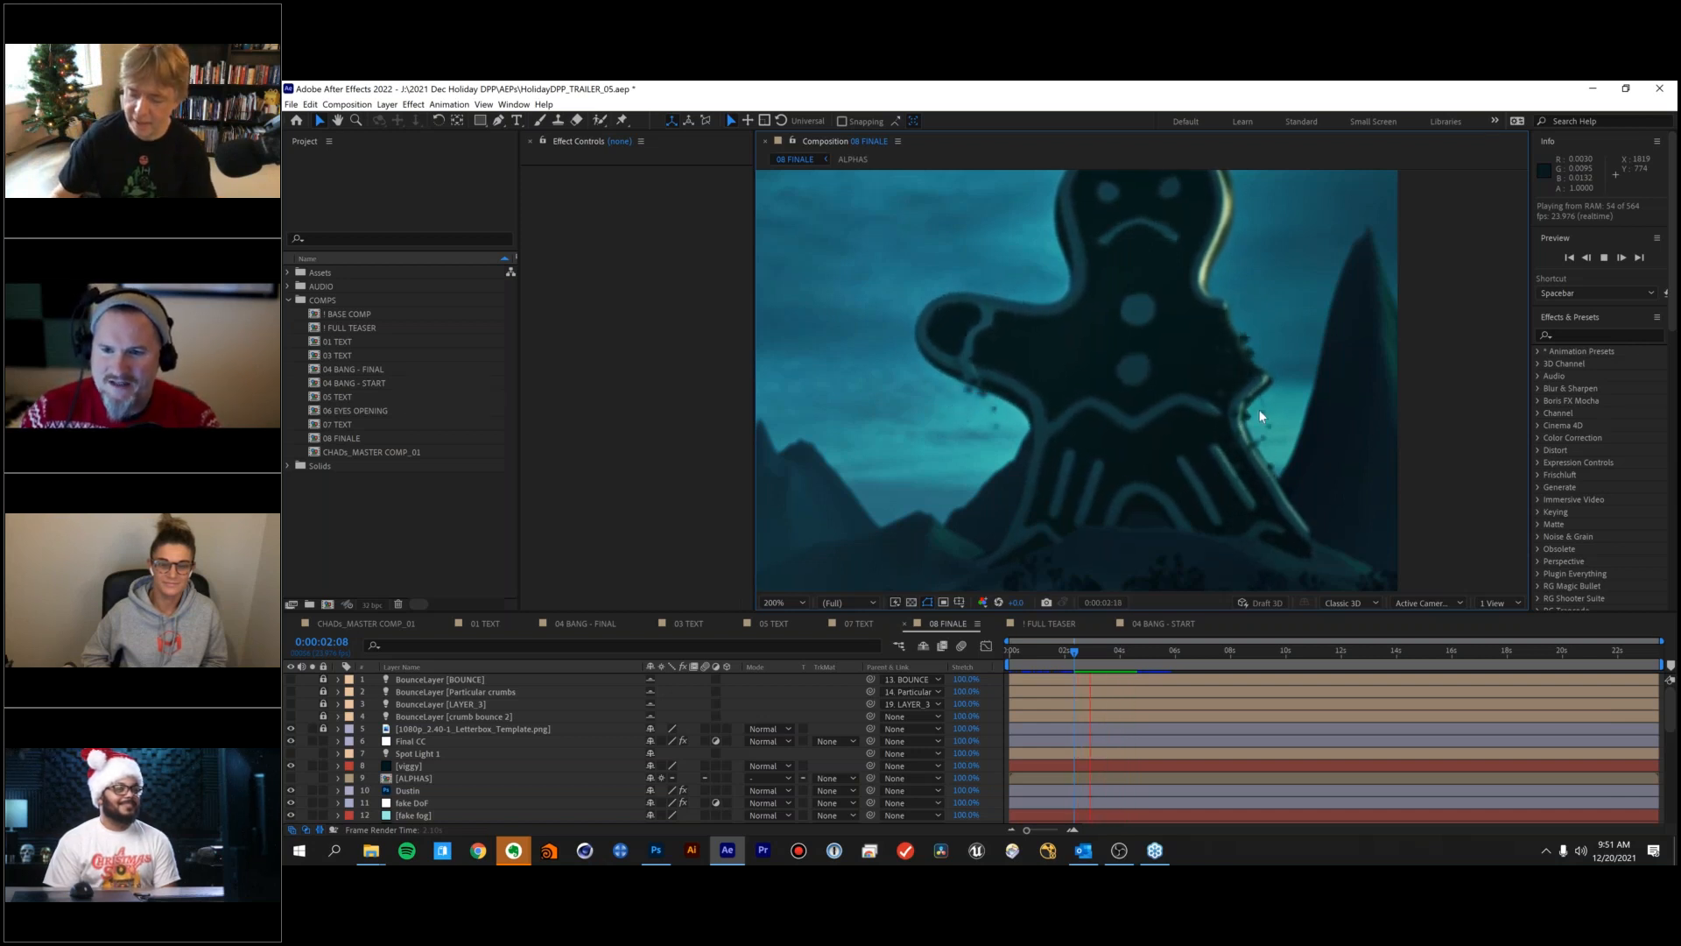
key(space)
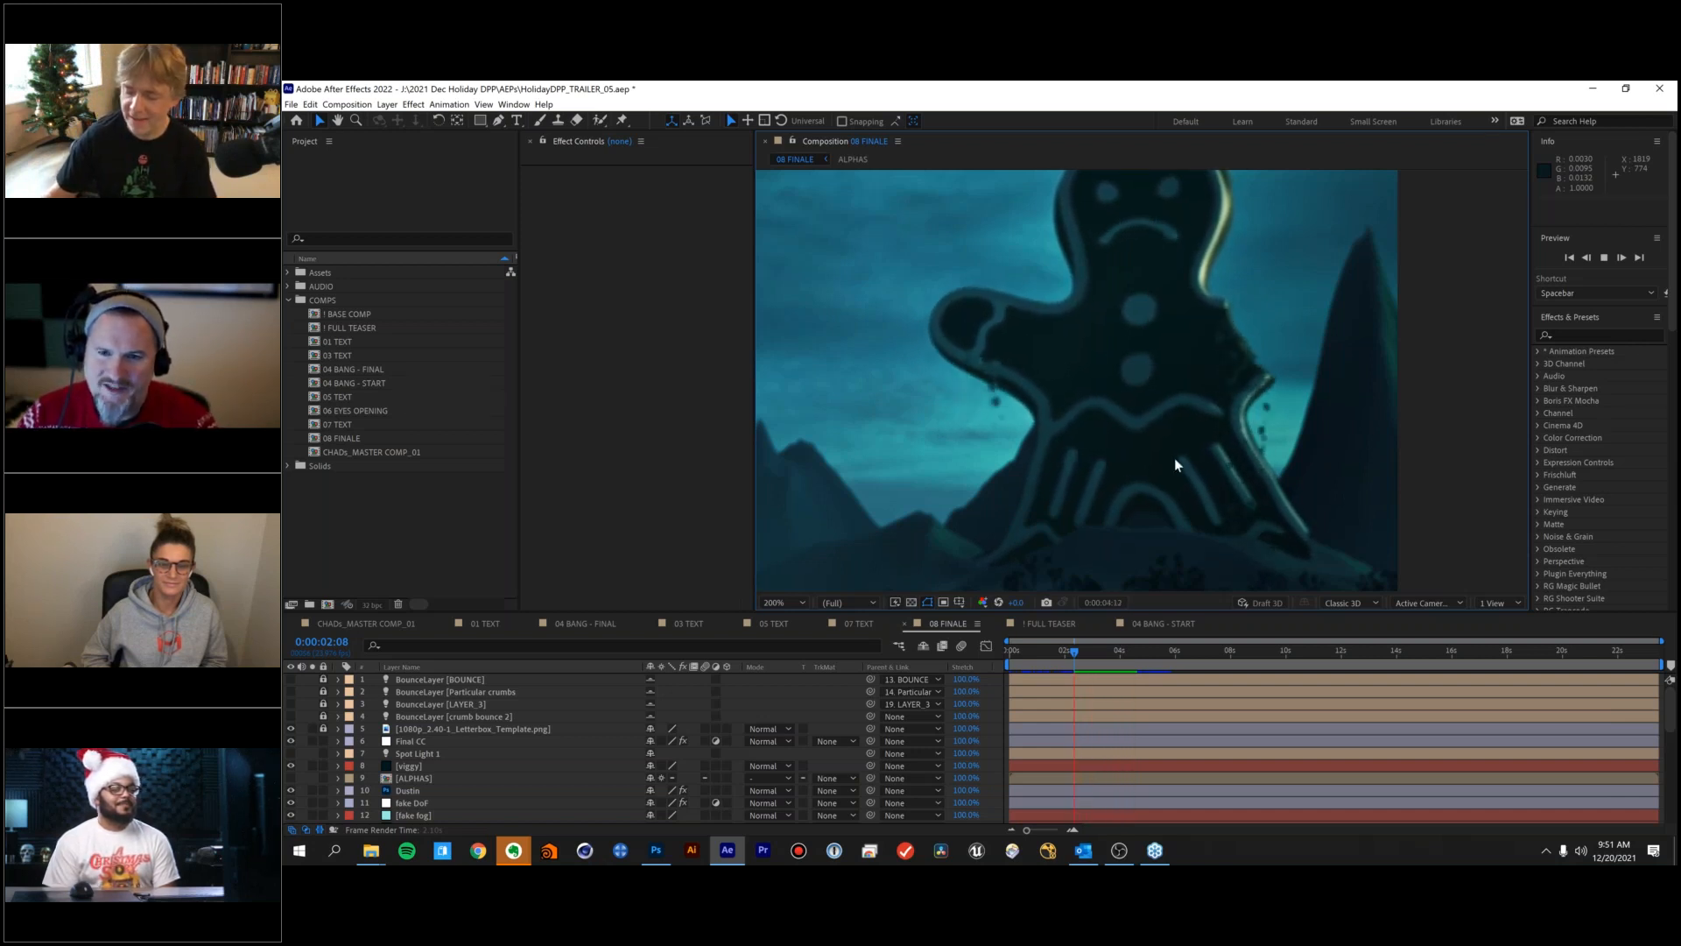
scroll(1172, 457, down, 1)
drag(1119, 409, 1269, 405)
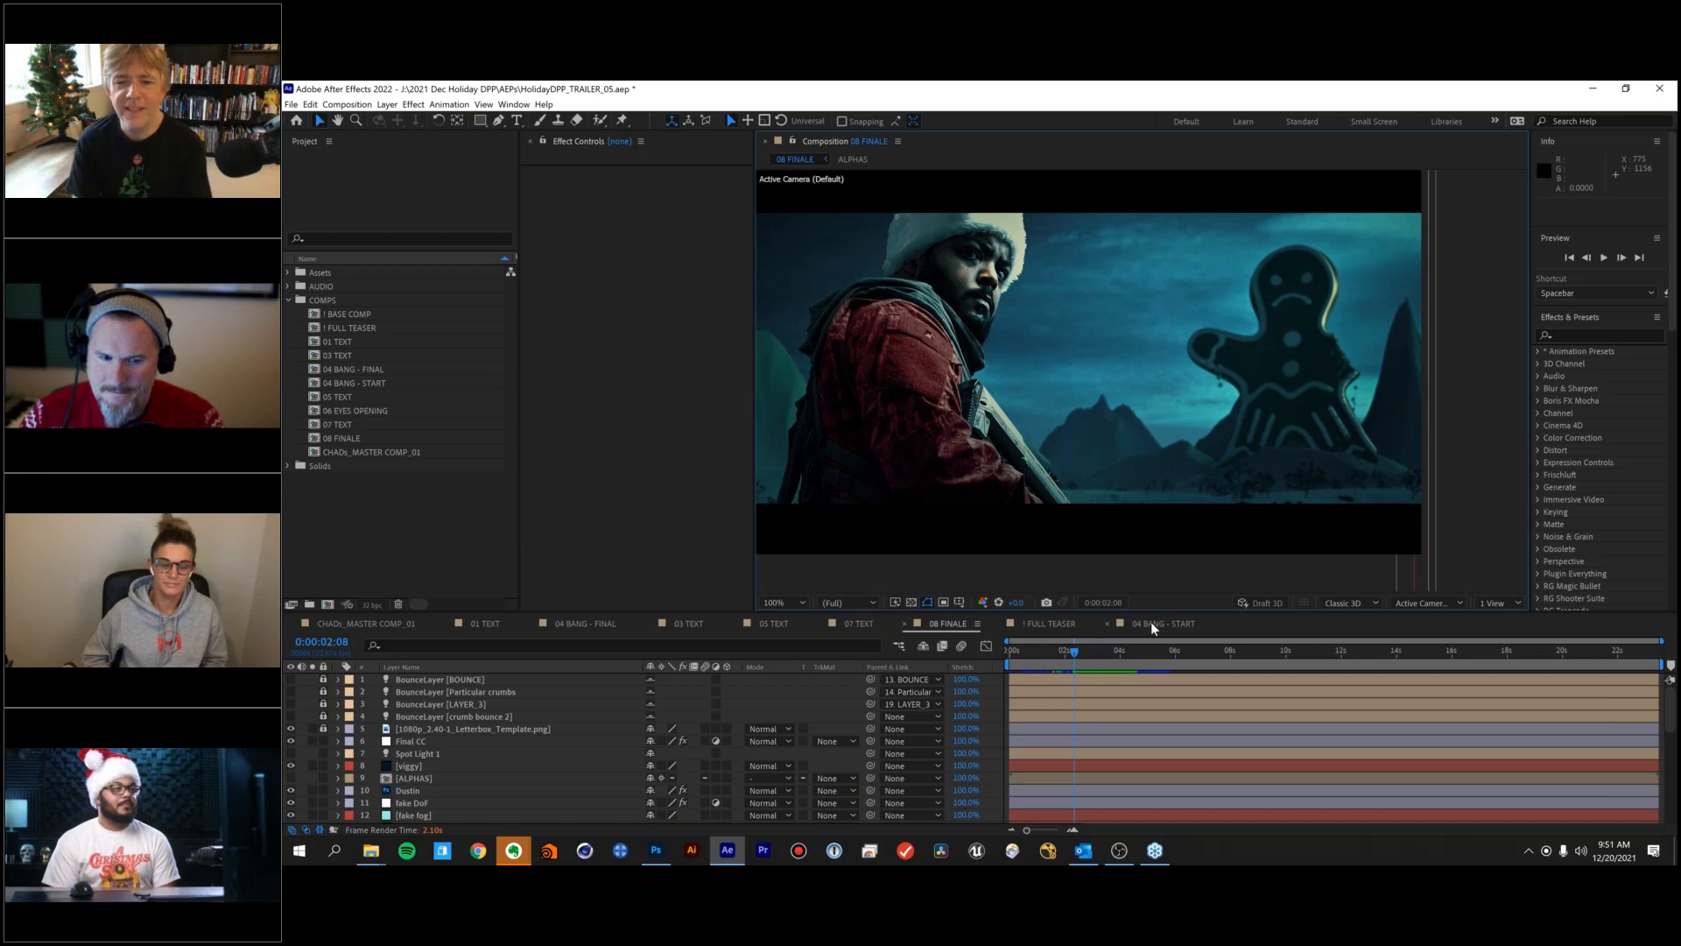
Show the Final CC layer's effects with more room for their settings and collapse Curves.
click(438, 740)
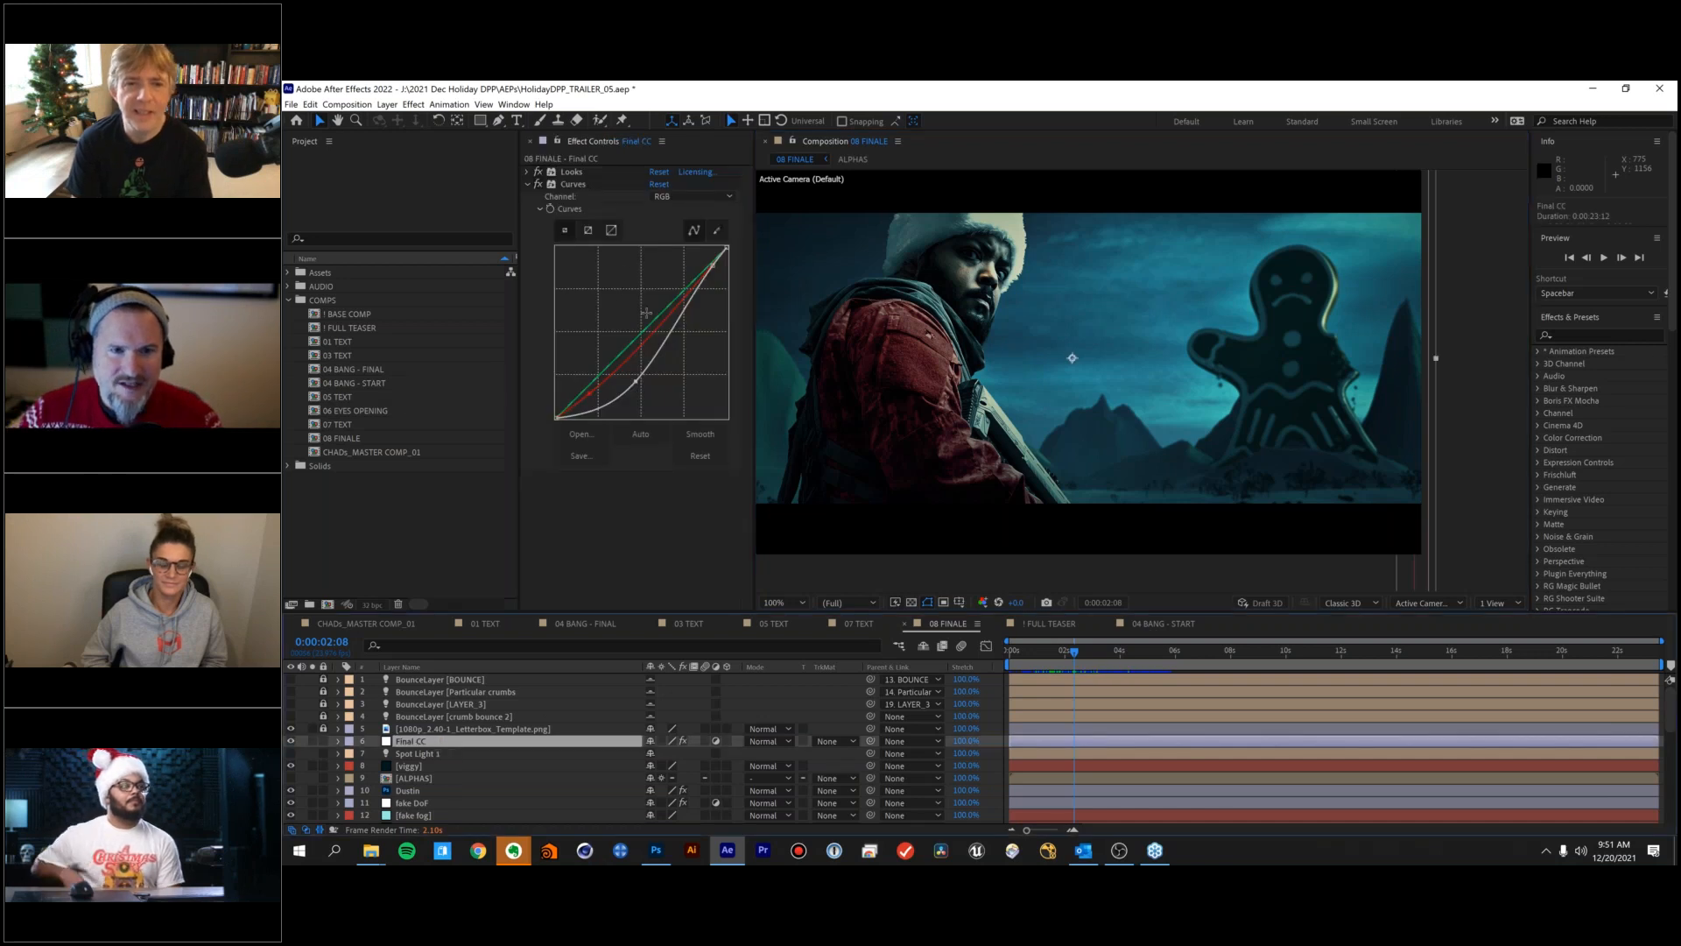
drag(520, 355, 440, 355)
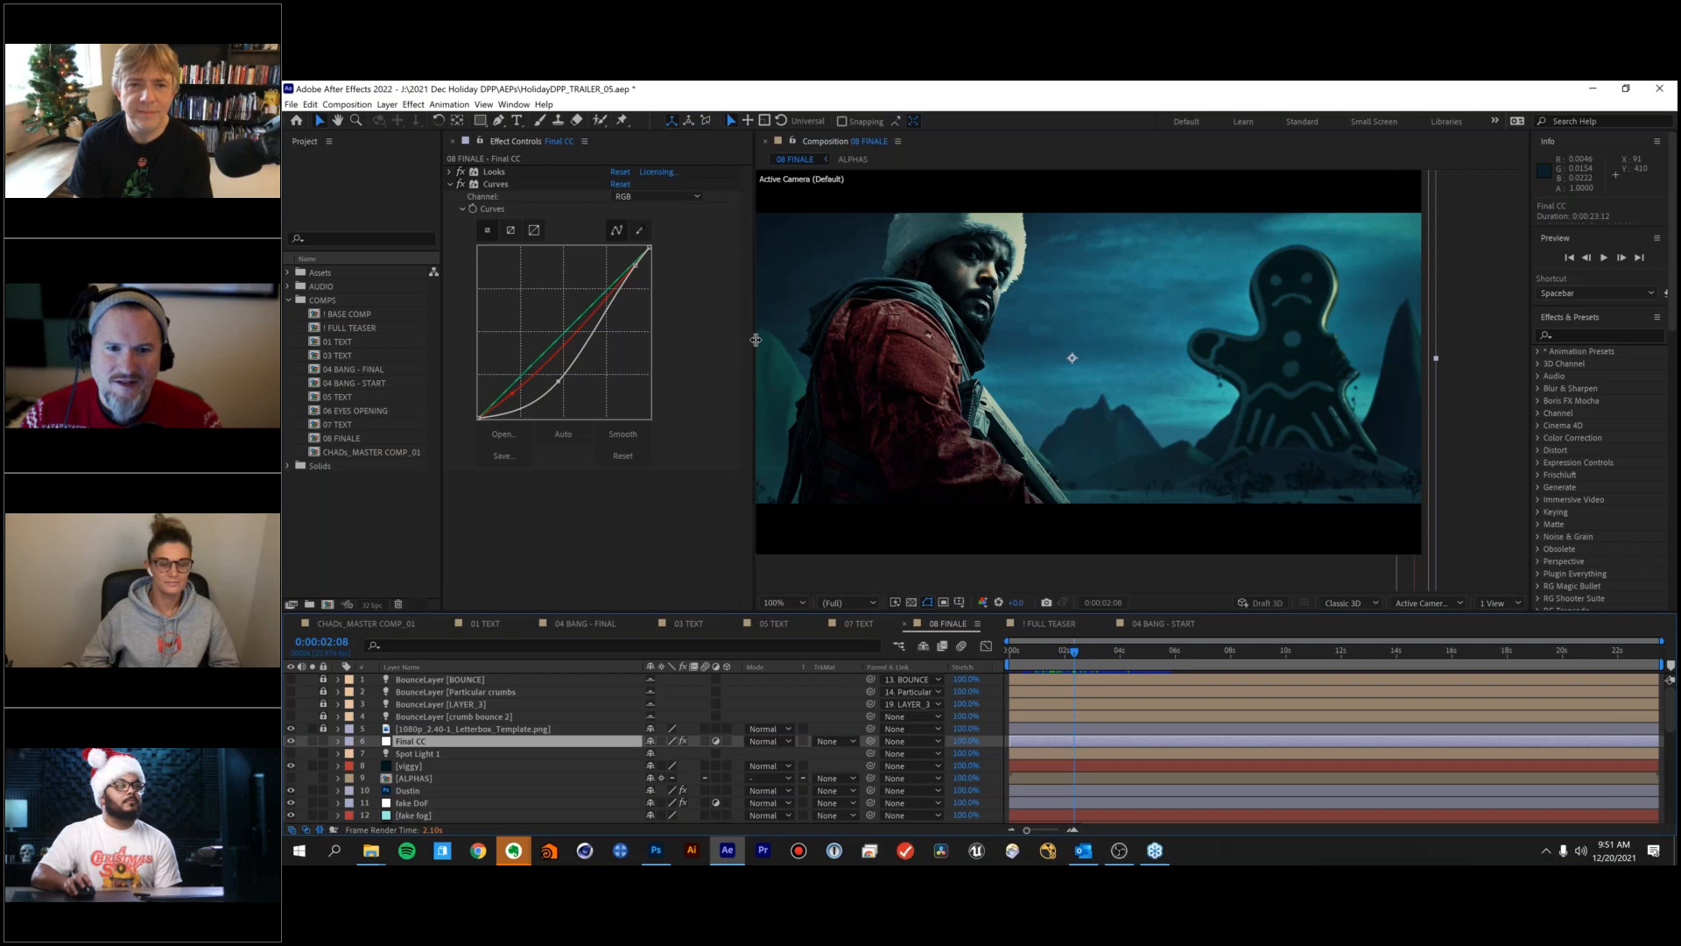
drag(755, 339, 859, 342)
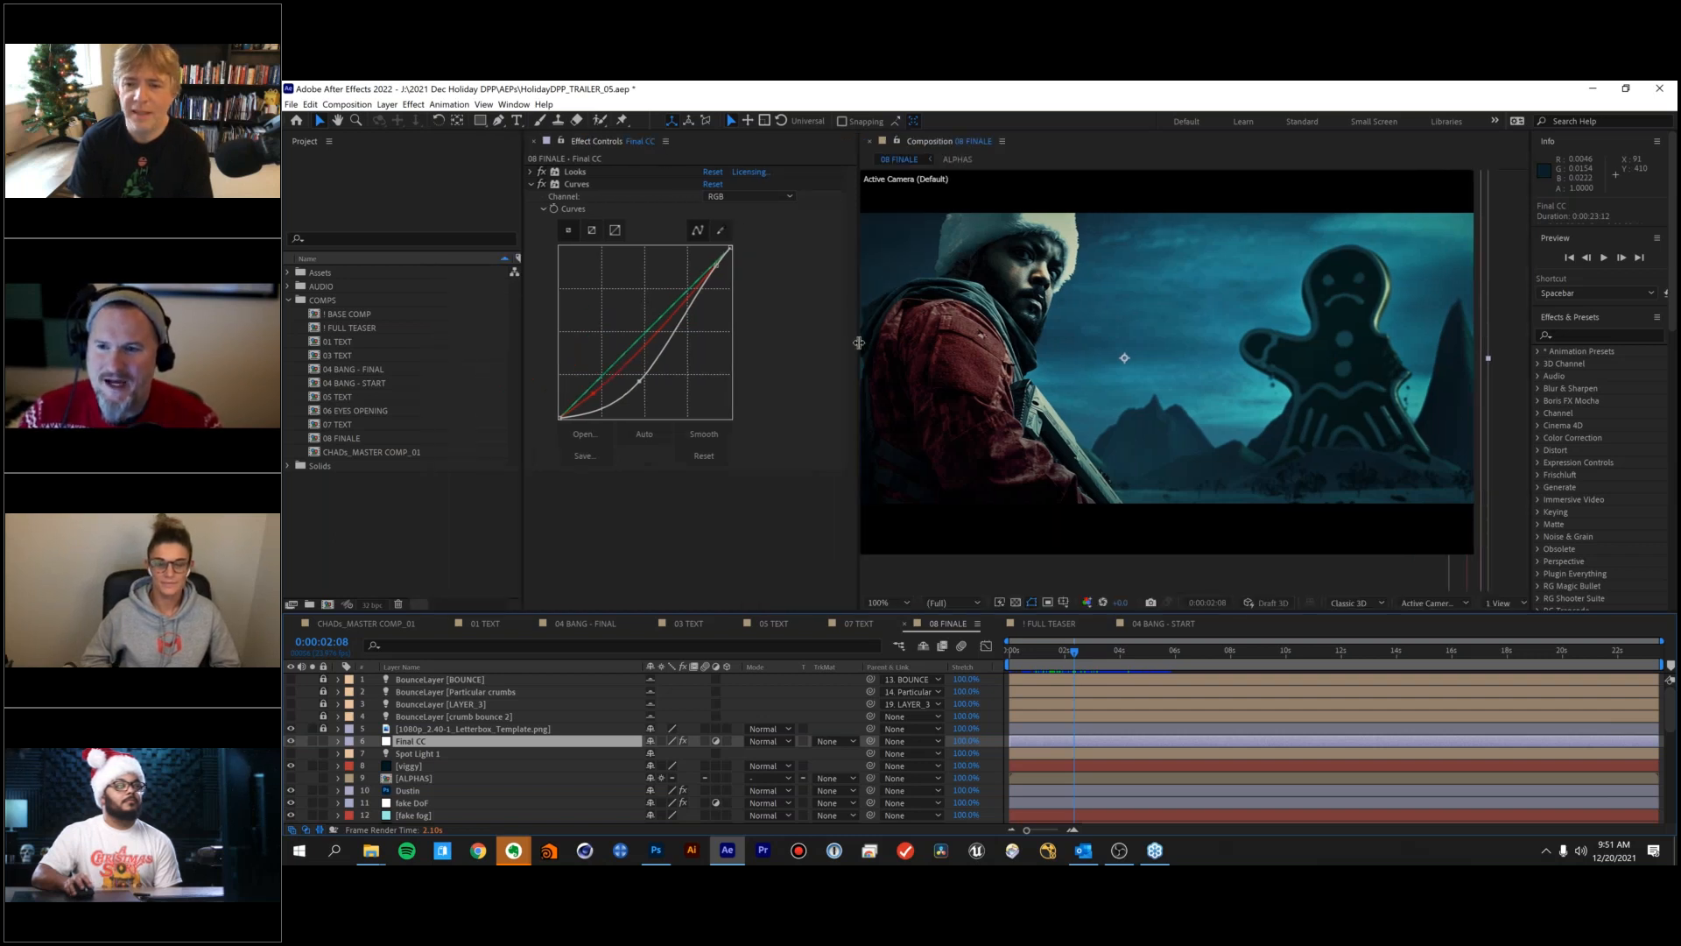
drag(1062, 350, 1131, 372)
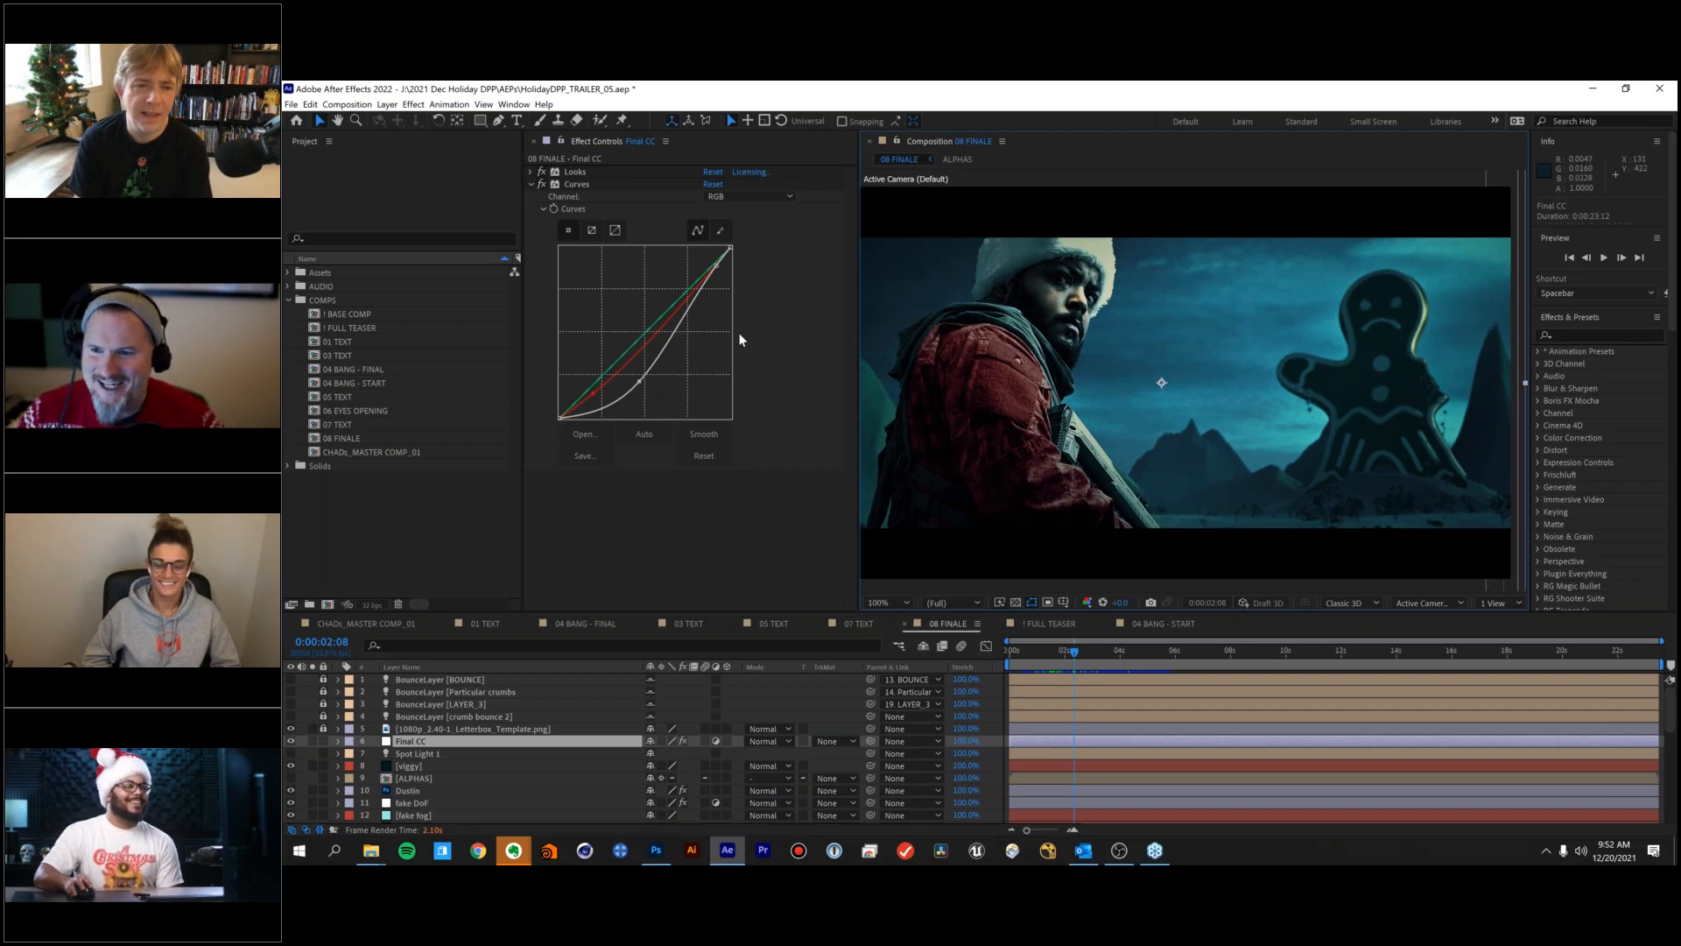
click(531, 184)
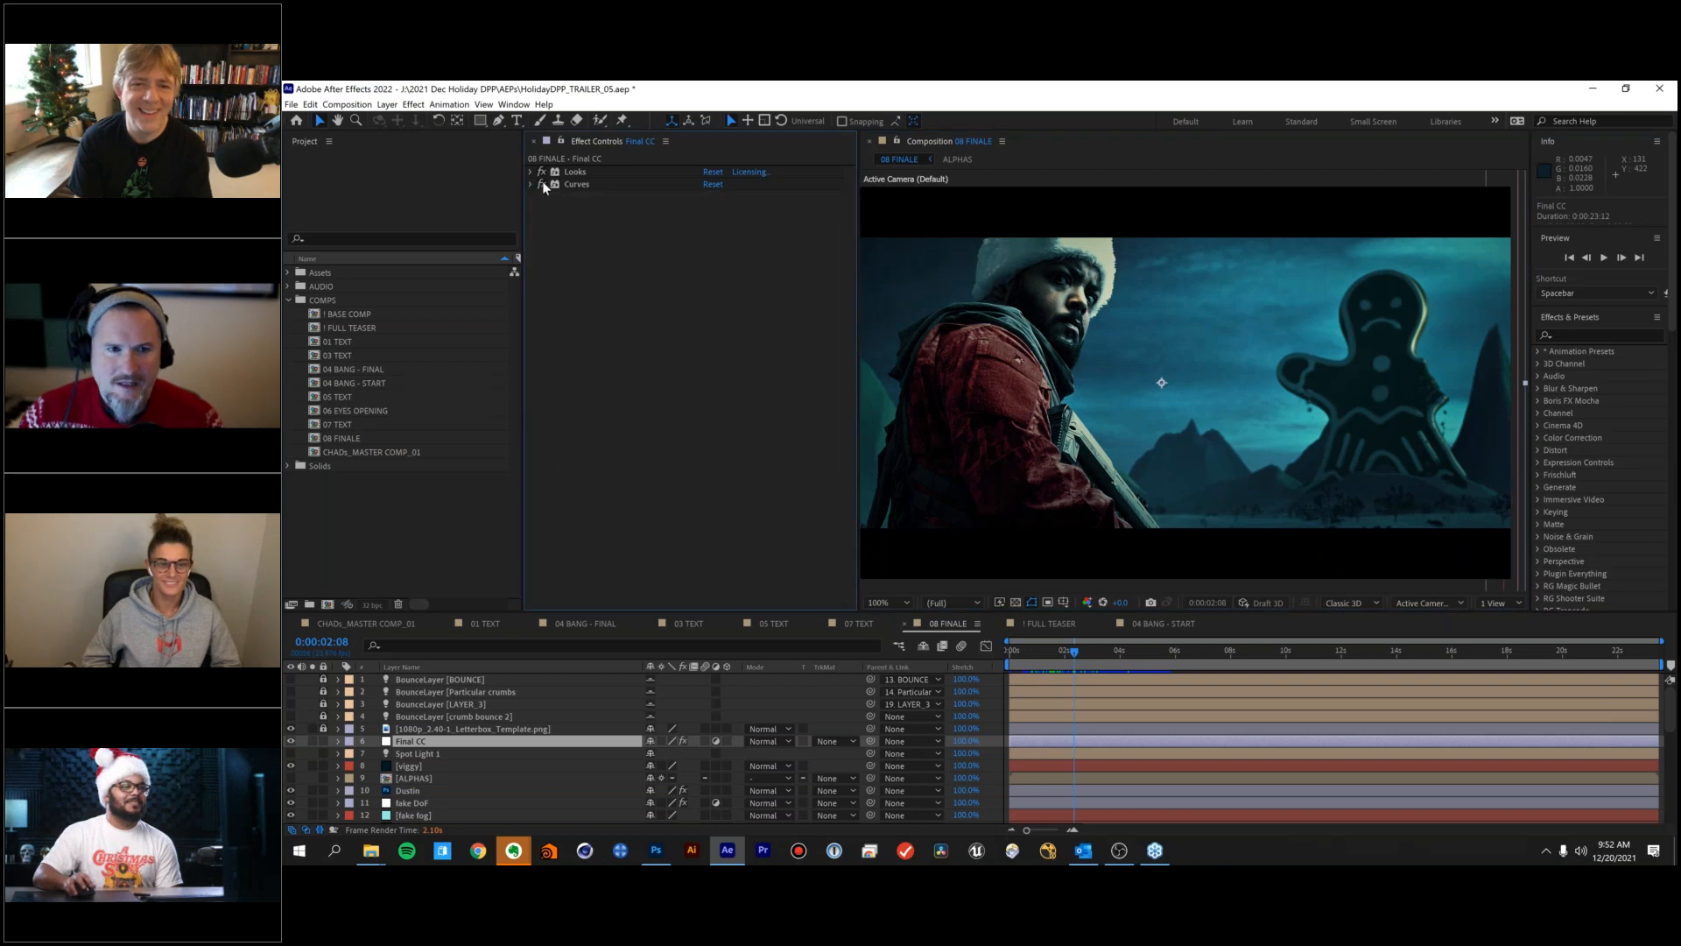
Compare the finale shot with and without the Final CC layer, and with its Curves effect disabled.
click(290, 741)
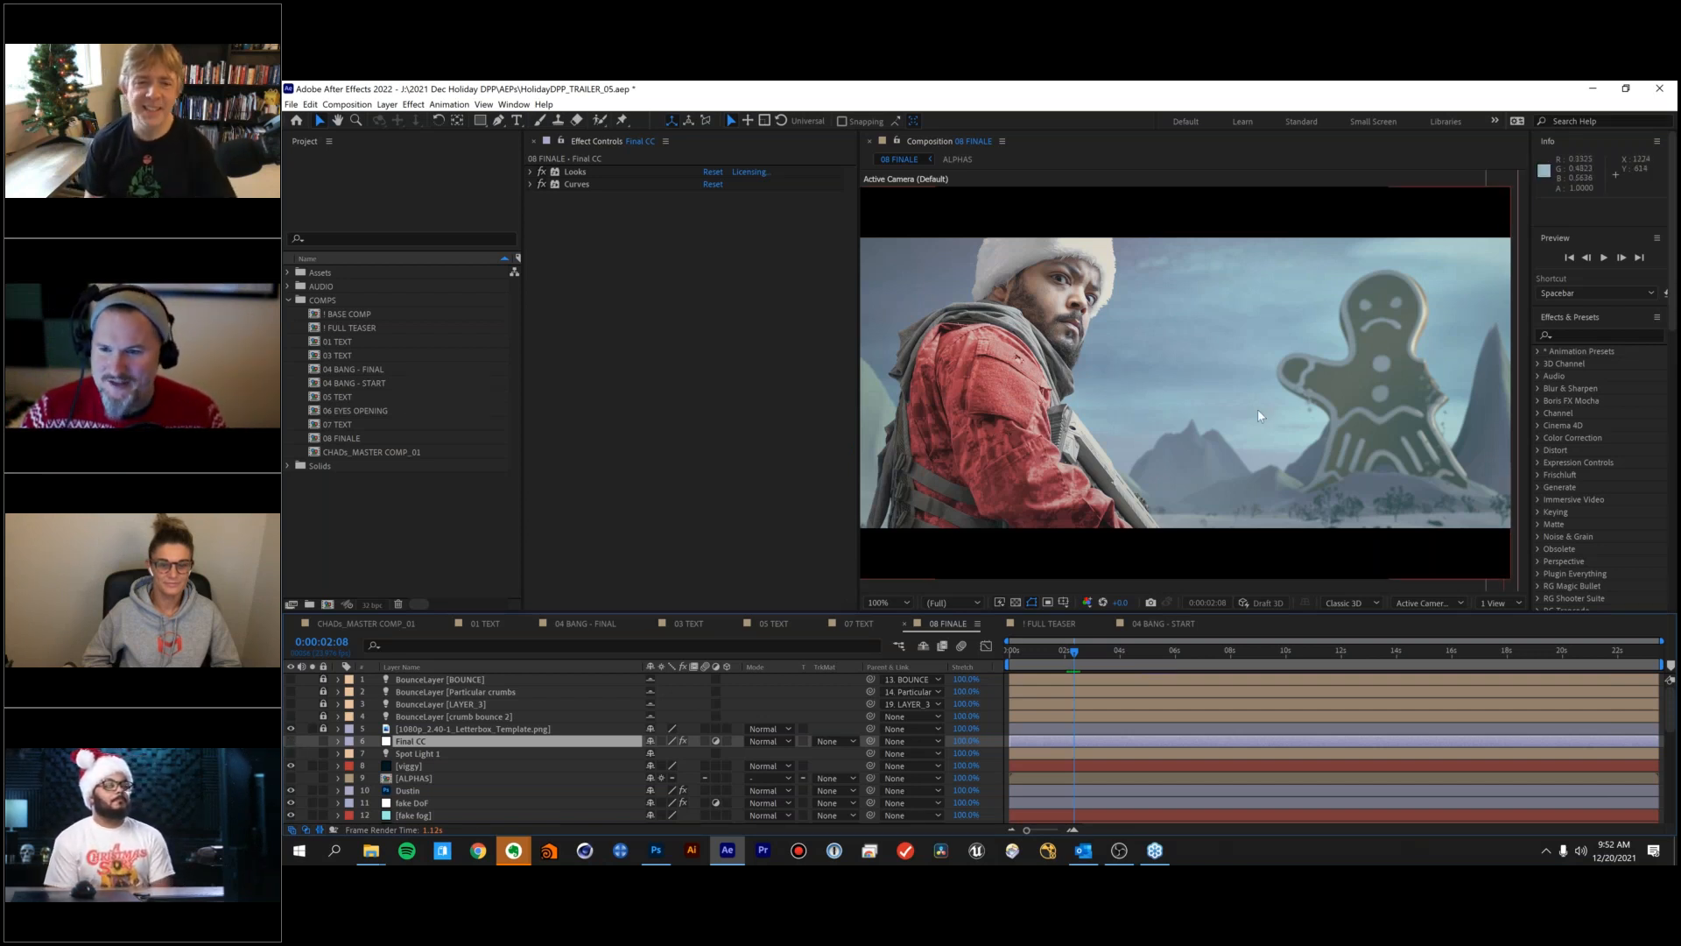
click(292, 742)
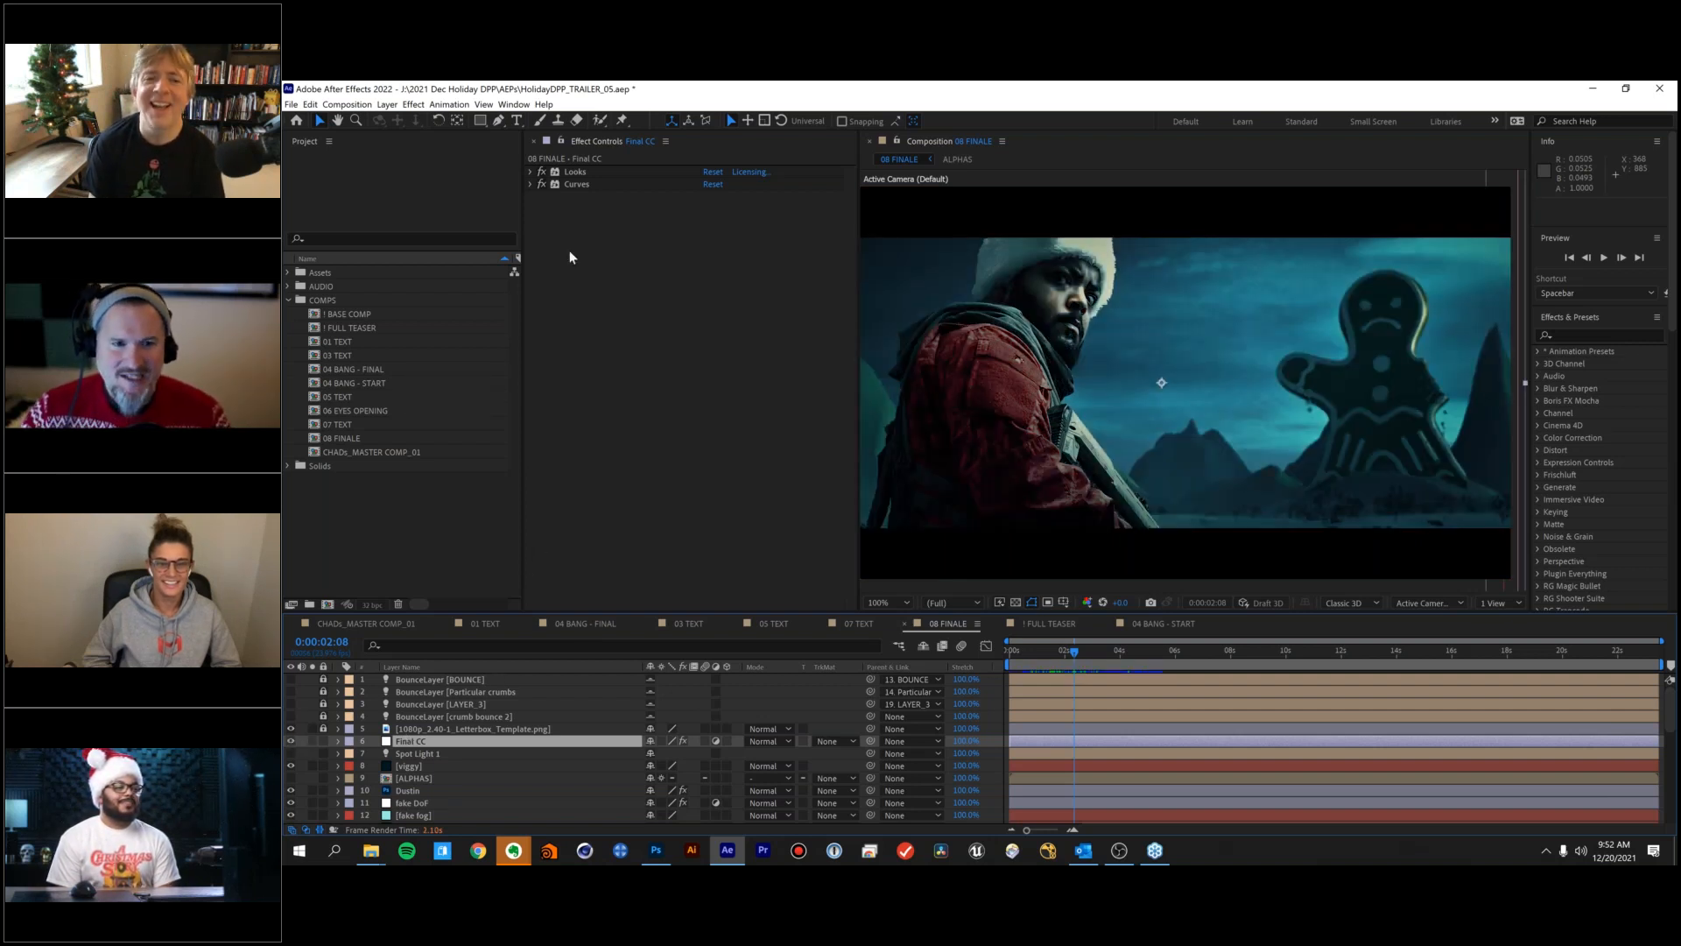
click(541, 184)
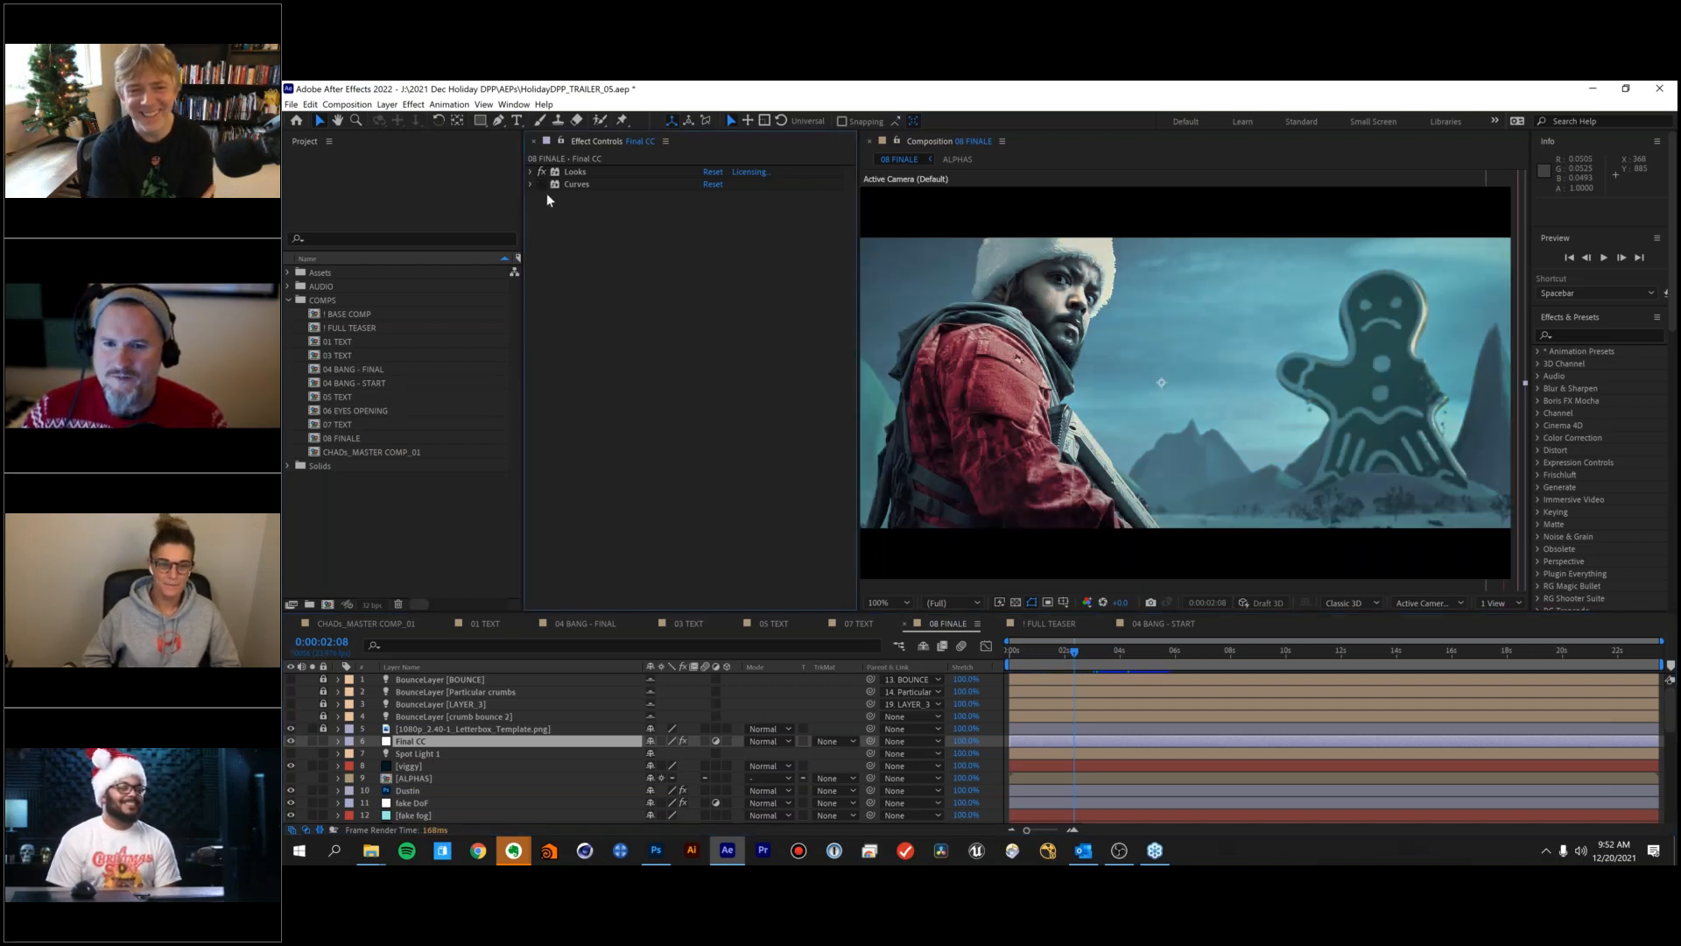
Open the Magic Bullet Looks editor from Final CC and try Blockbuster Cool looks such as Critical Care and Classic Blockbuster.
click(530, 173)
click(576, 250)
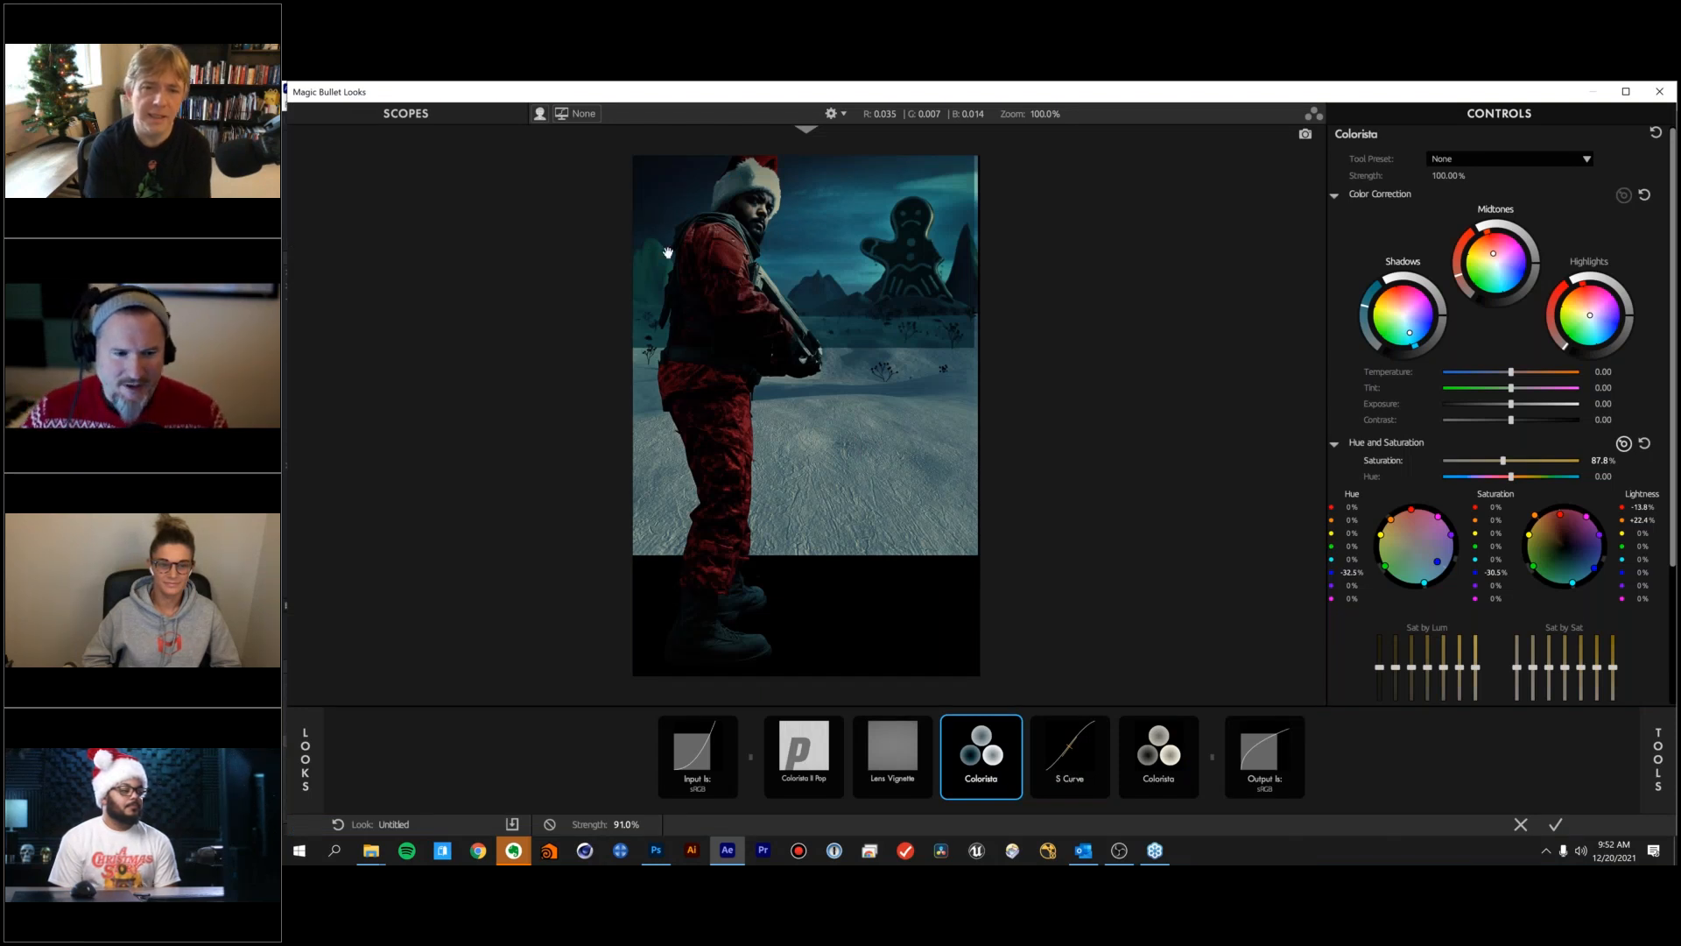
click(307, 758)
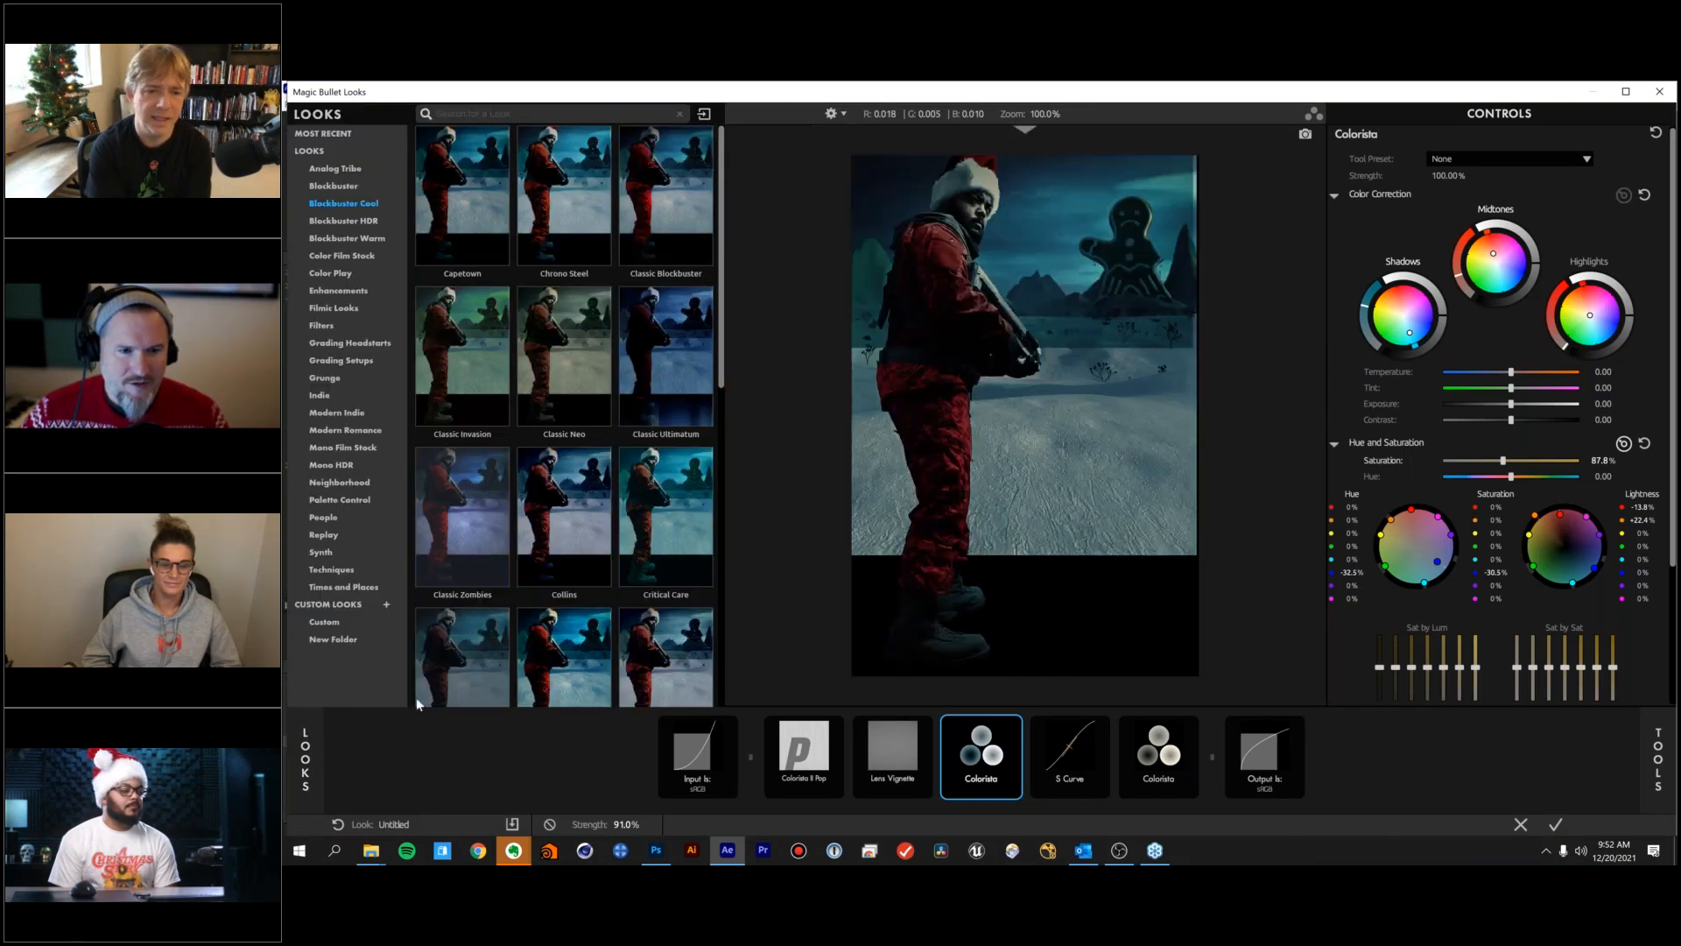
click(587, 355)
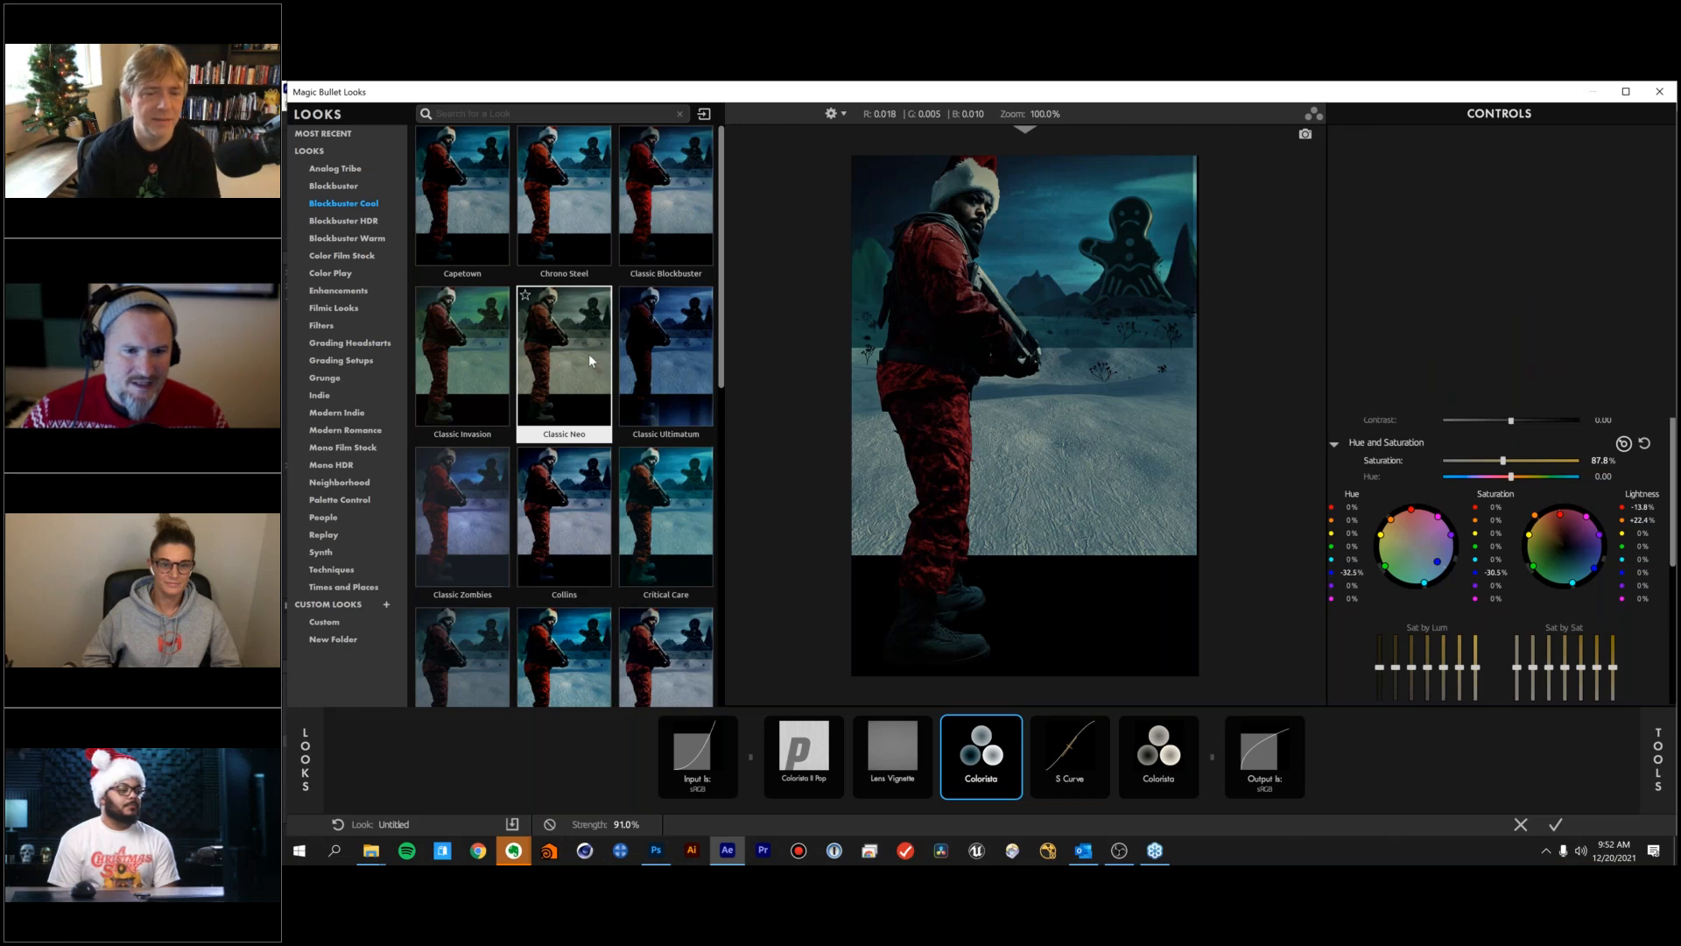
click(670, 526)
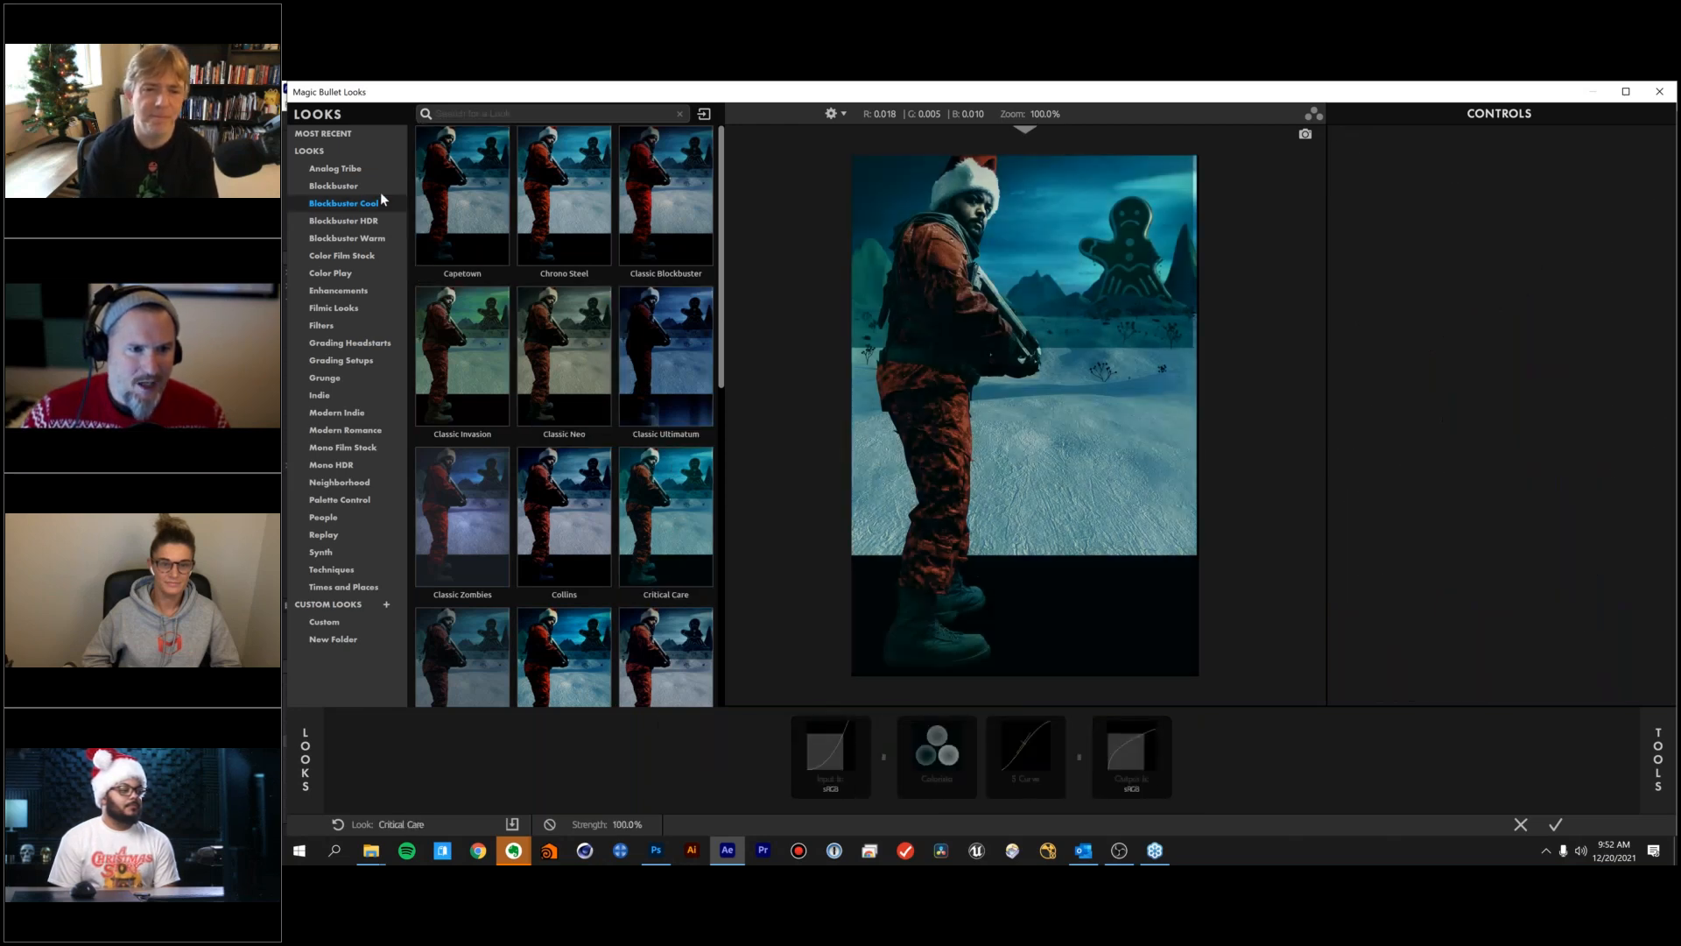
click(666, 233)
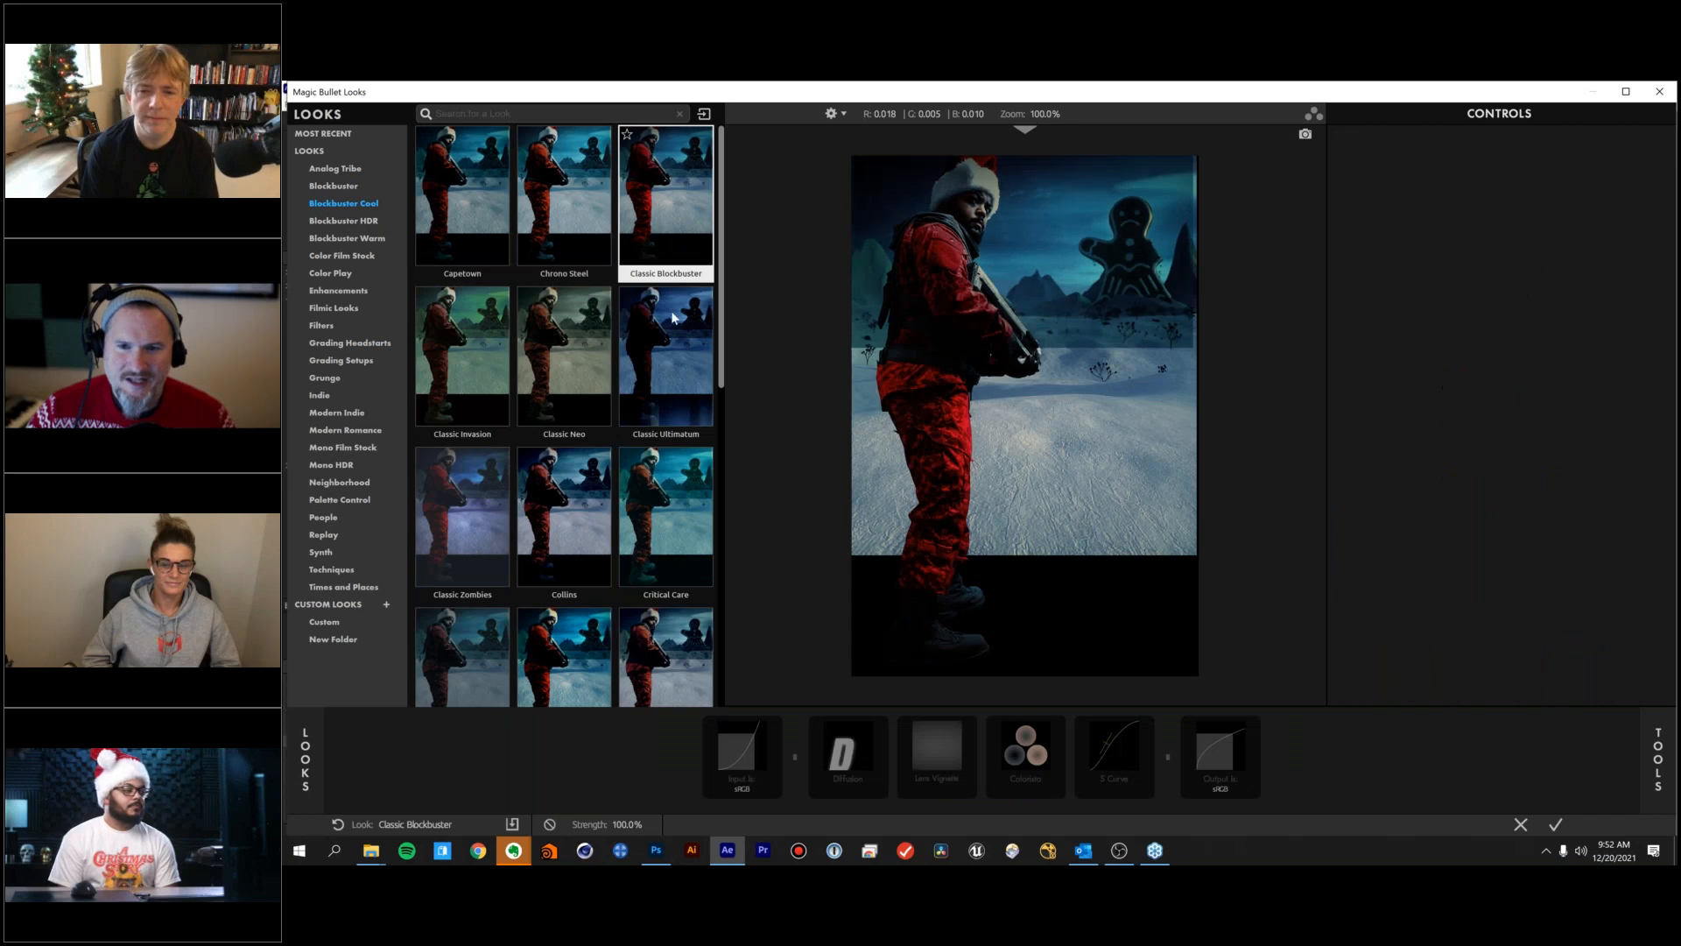
Preview the Critical Care, Frye and Iced Wing looks, restore the original look and leave the editor without applying changes.
click(681, 545)
scroll(683, 517, down, 1)
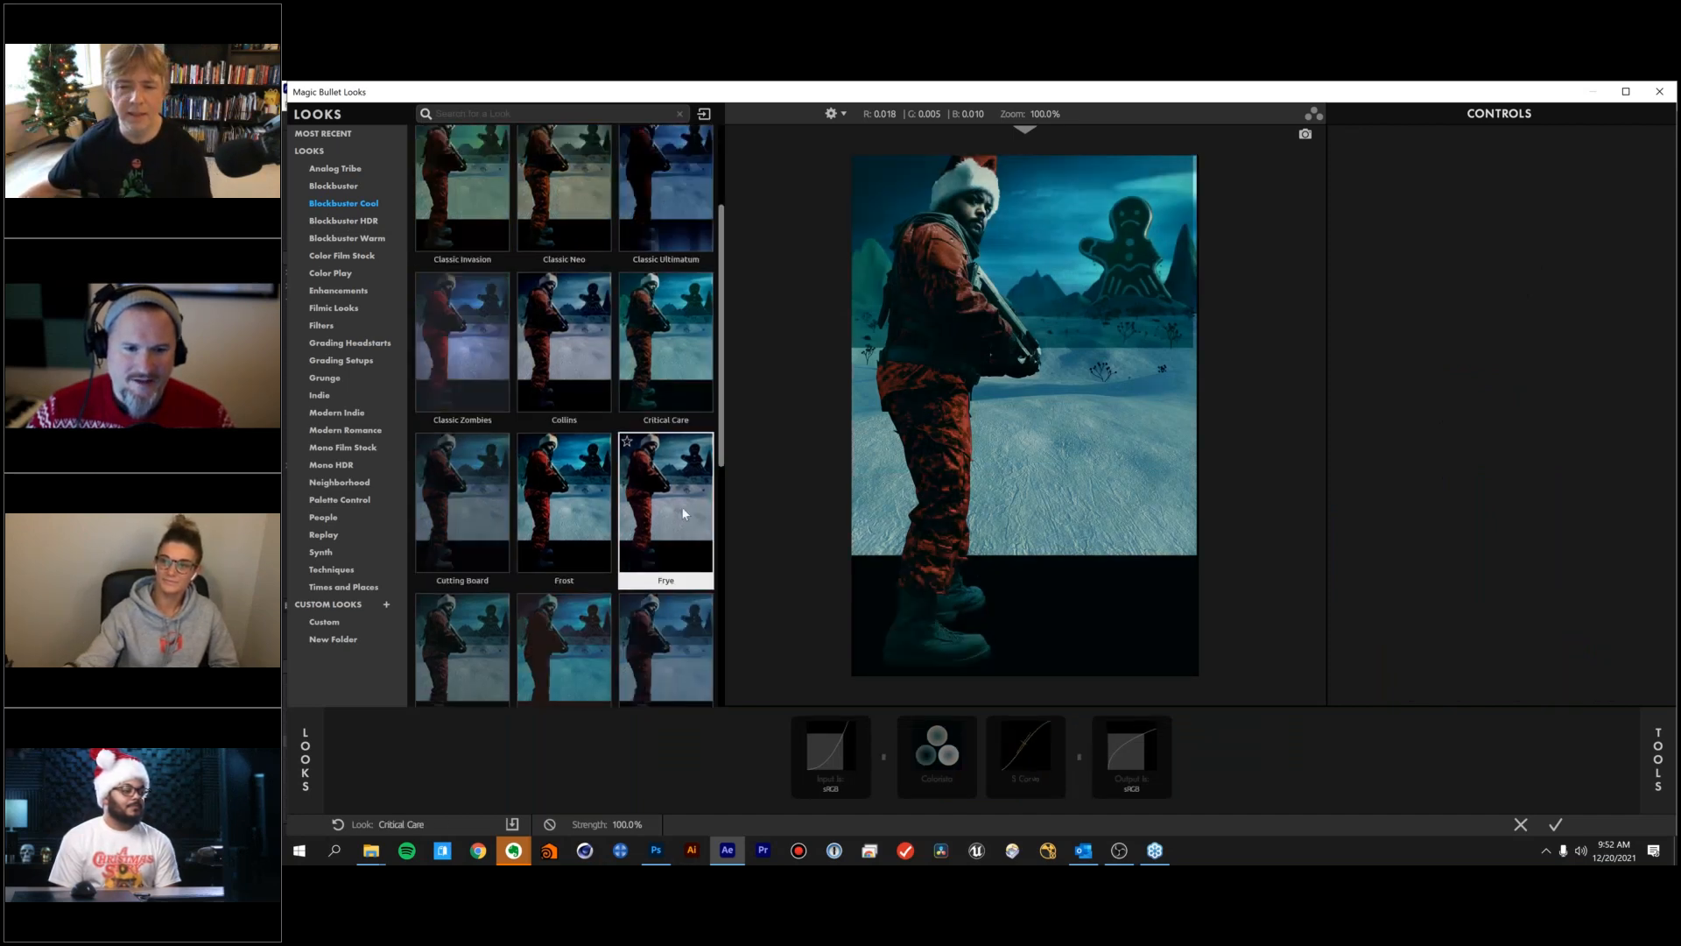
click(681, 506)
scroll(681, 506, down, 2)
click(670, 328)
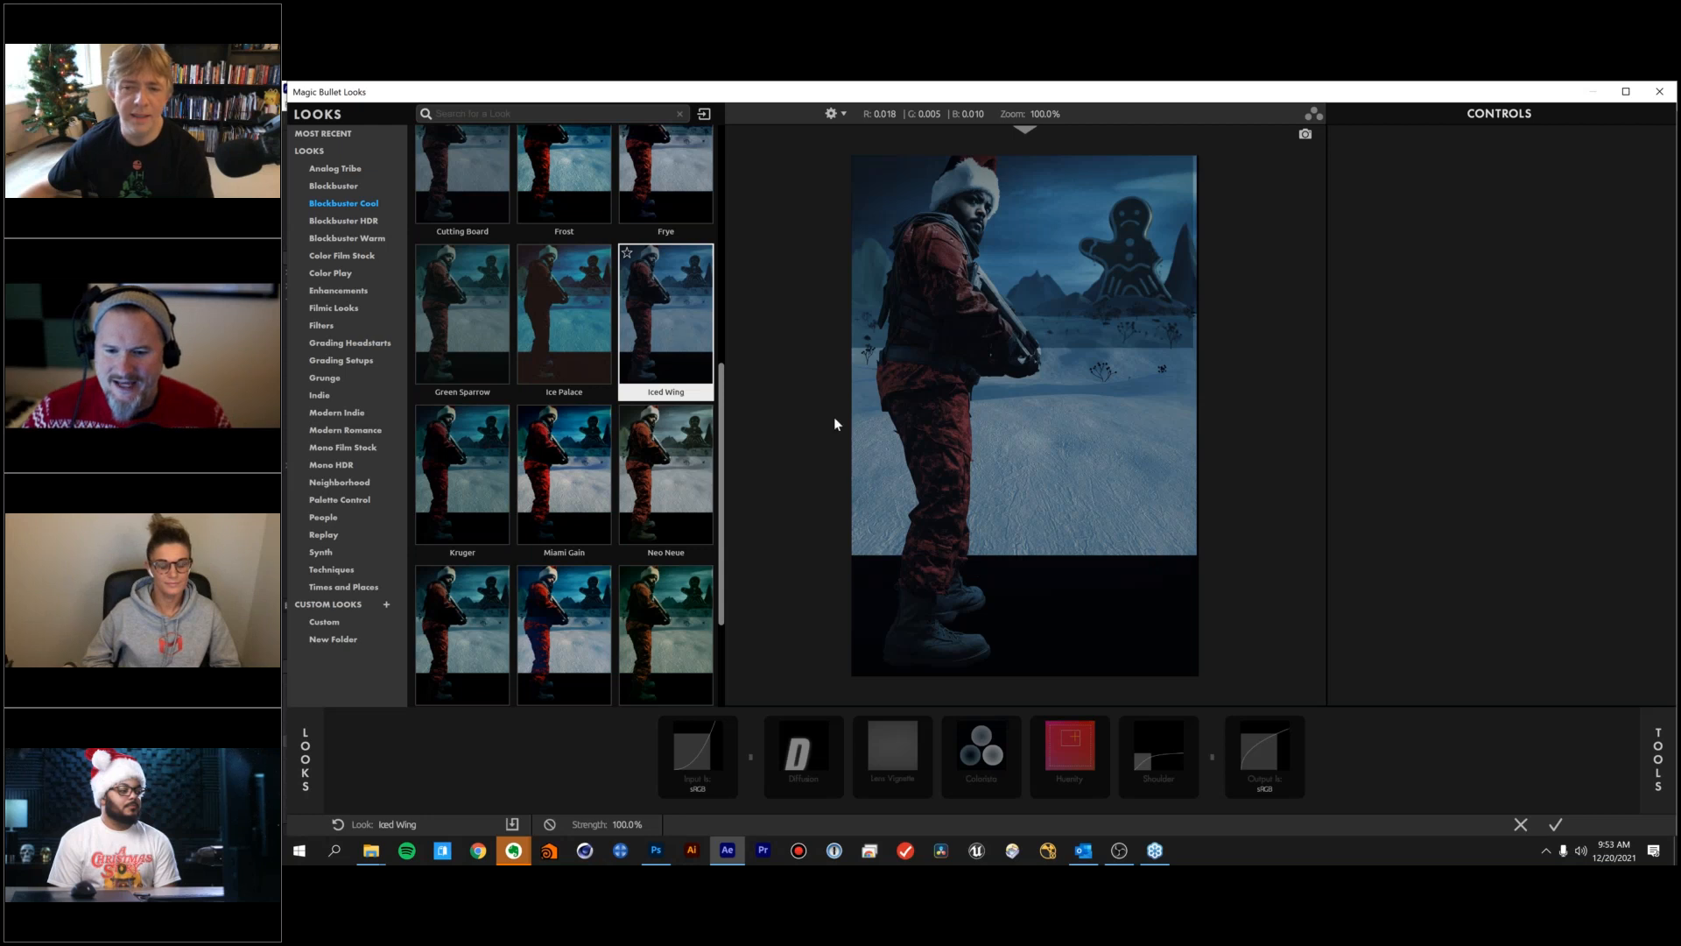
click(1127, 743)
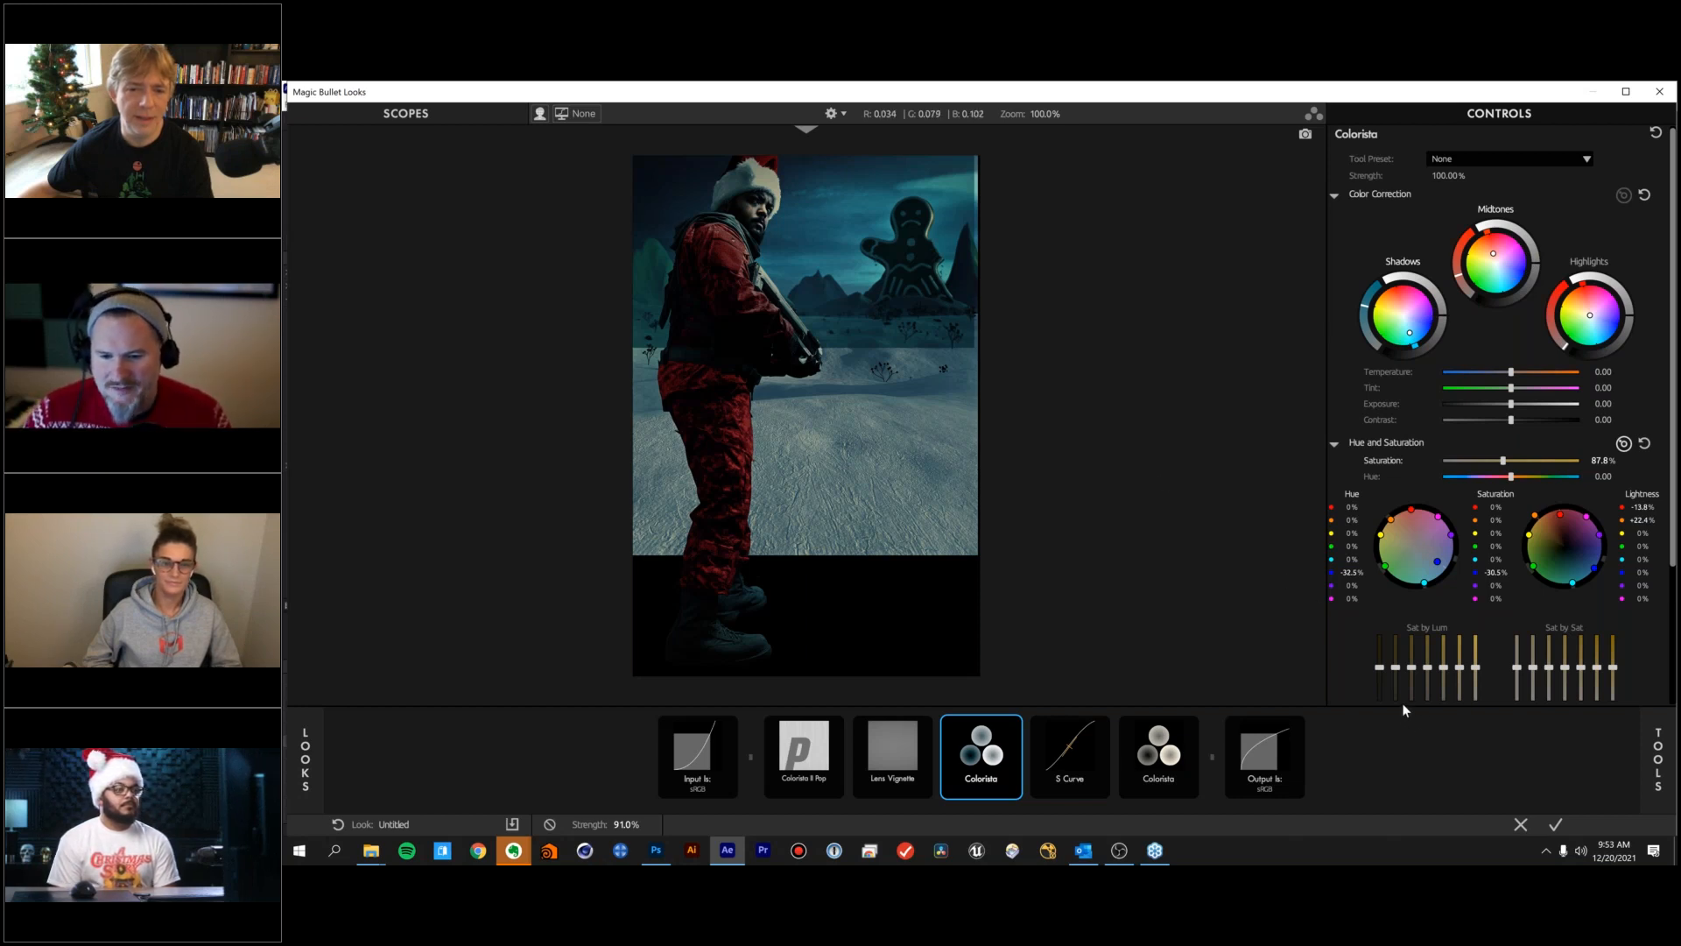
click(1522, 825)
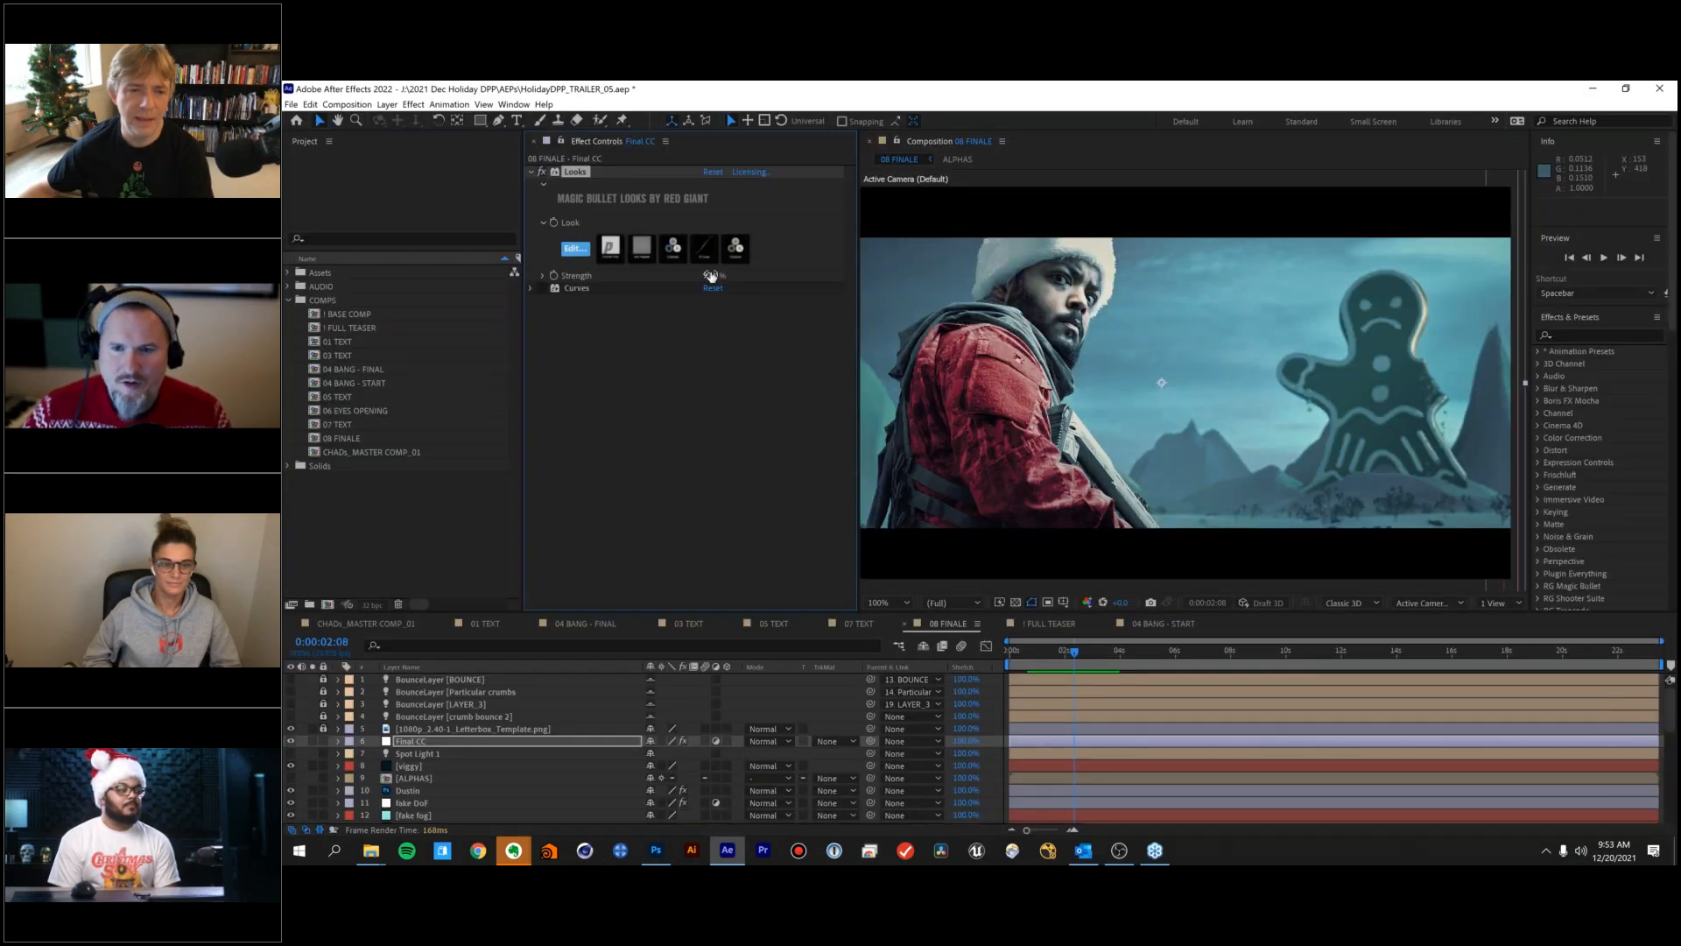
Set the Looks strength on the Final CC layer to 90% and enable the Curves effect again.
drag(711, 277, 721, 277)
click(718, 275)
text(90)
key(Return)
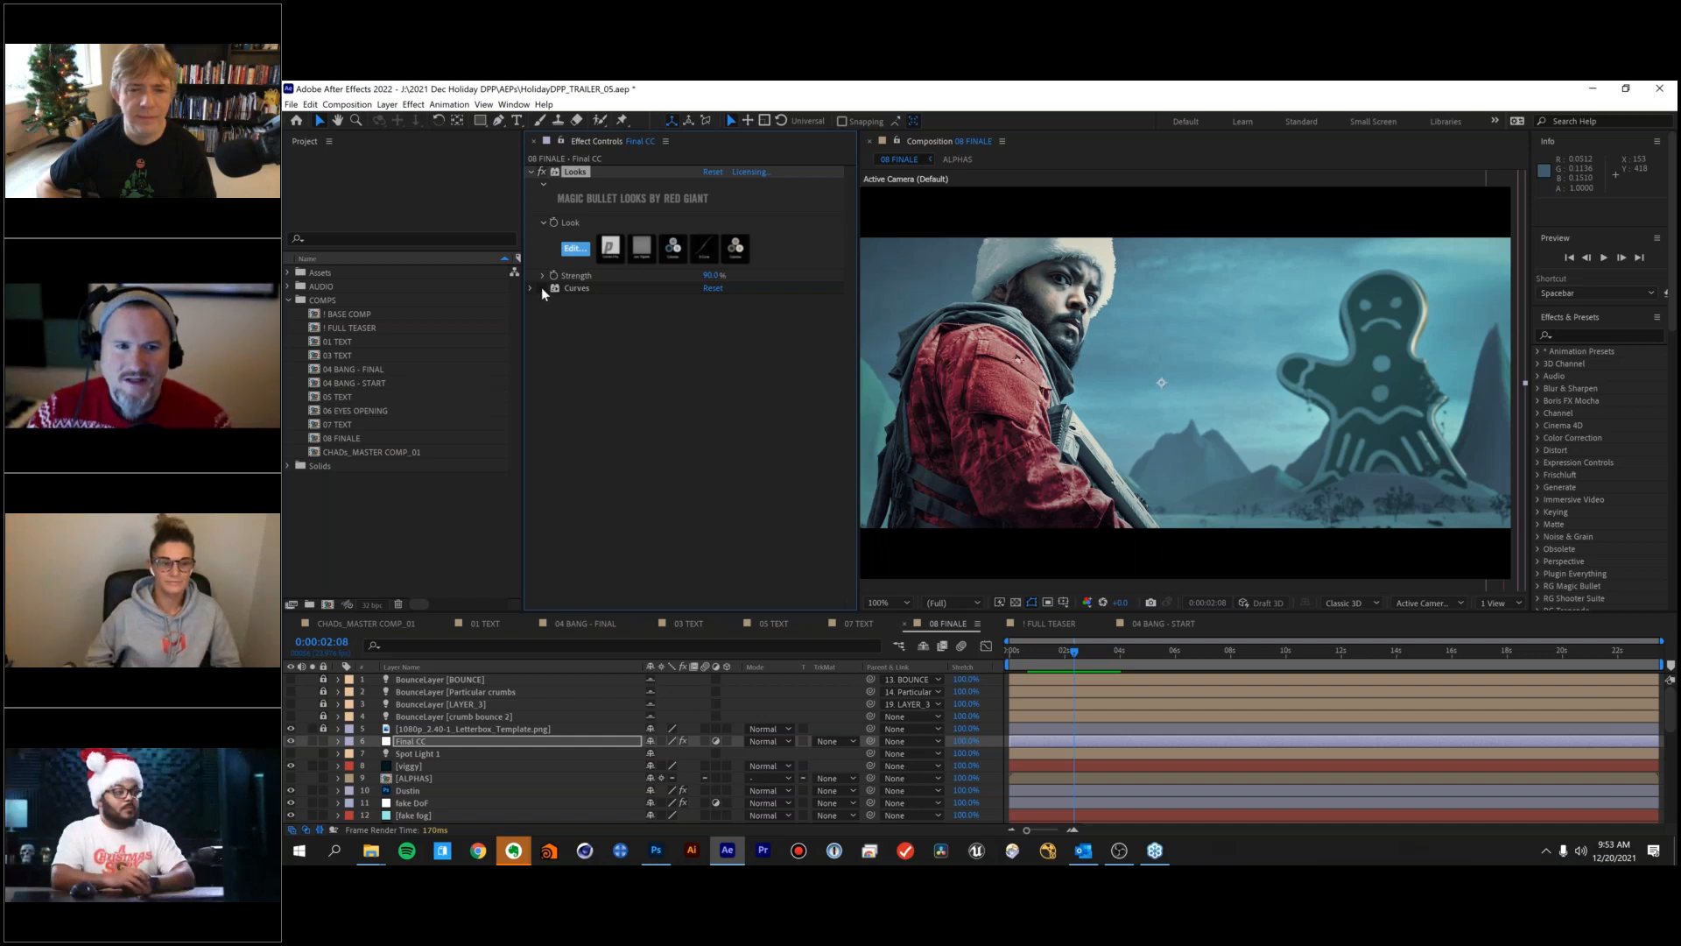
click(542, 289)
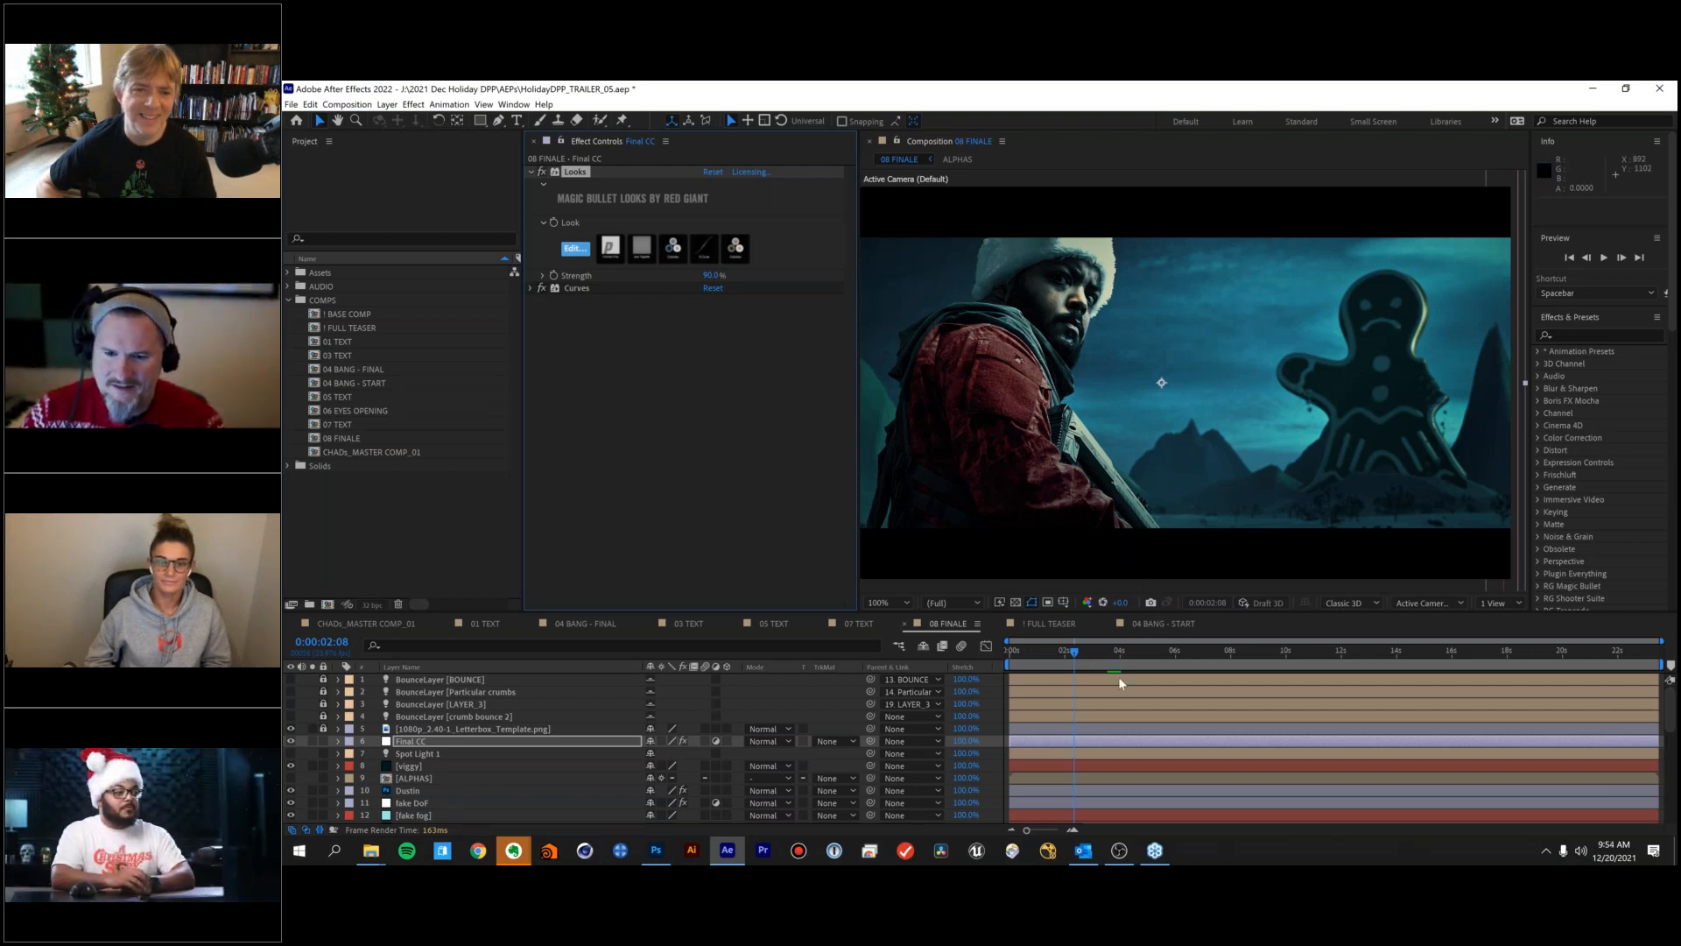
In the 04 BANG - START comp, turn on visibility of the Bang layer and apply the Bang effect to it.
click(1164, 624)
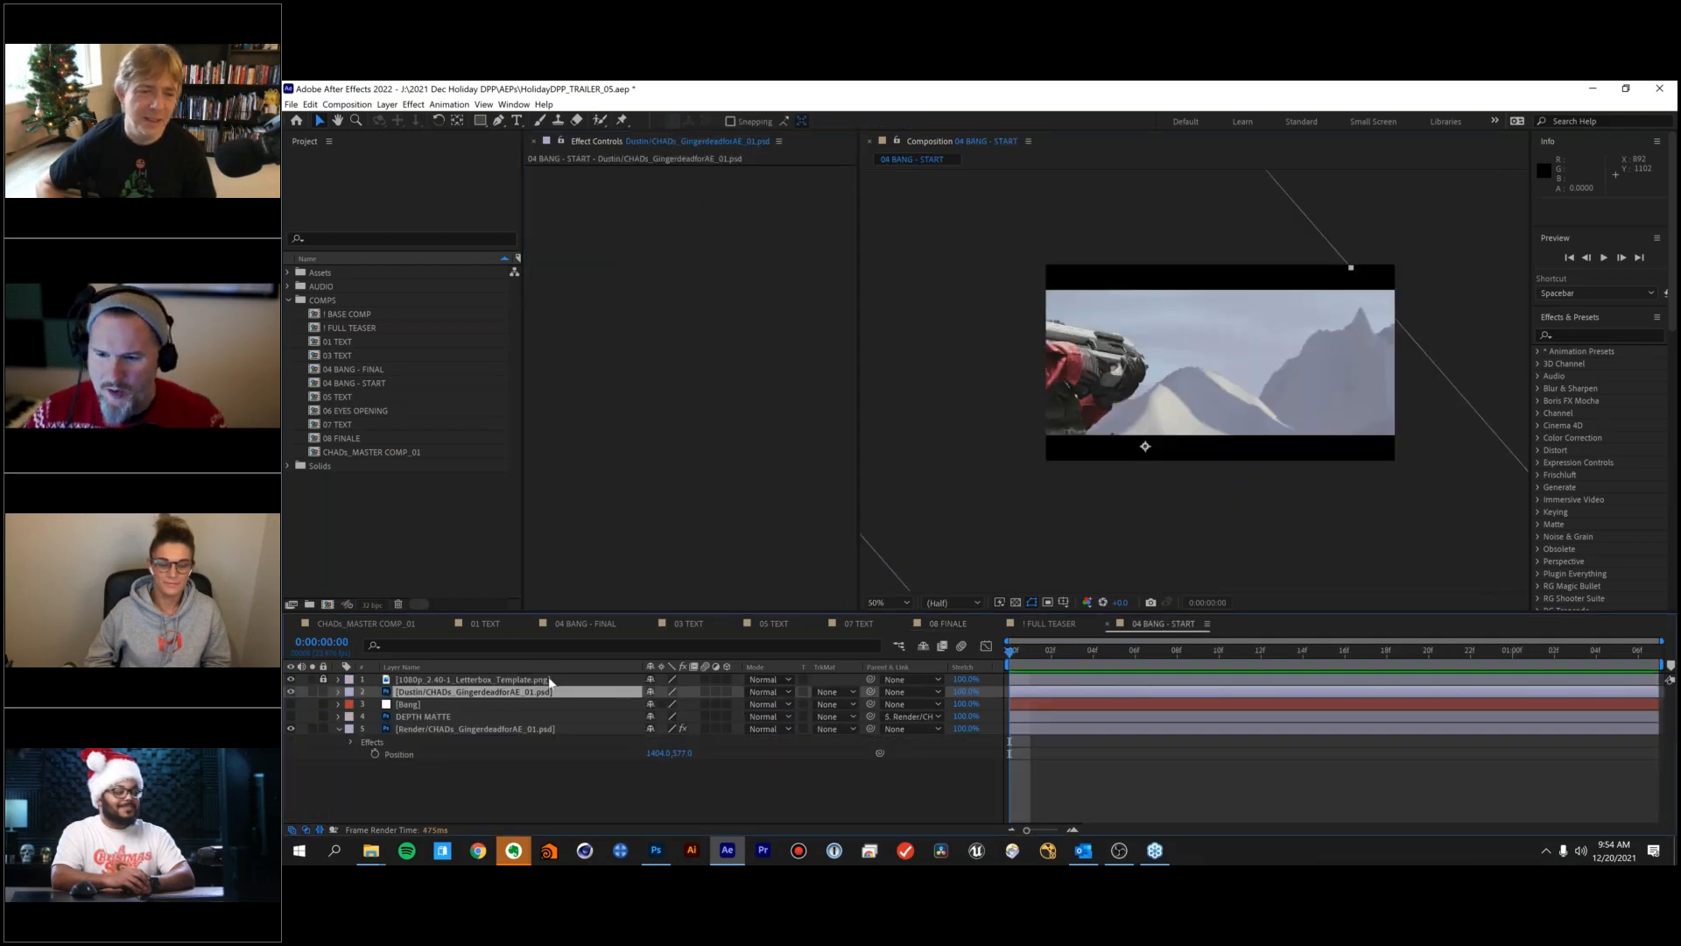
click(429, 704)
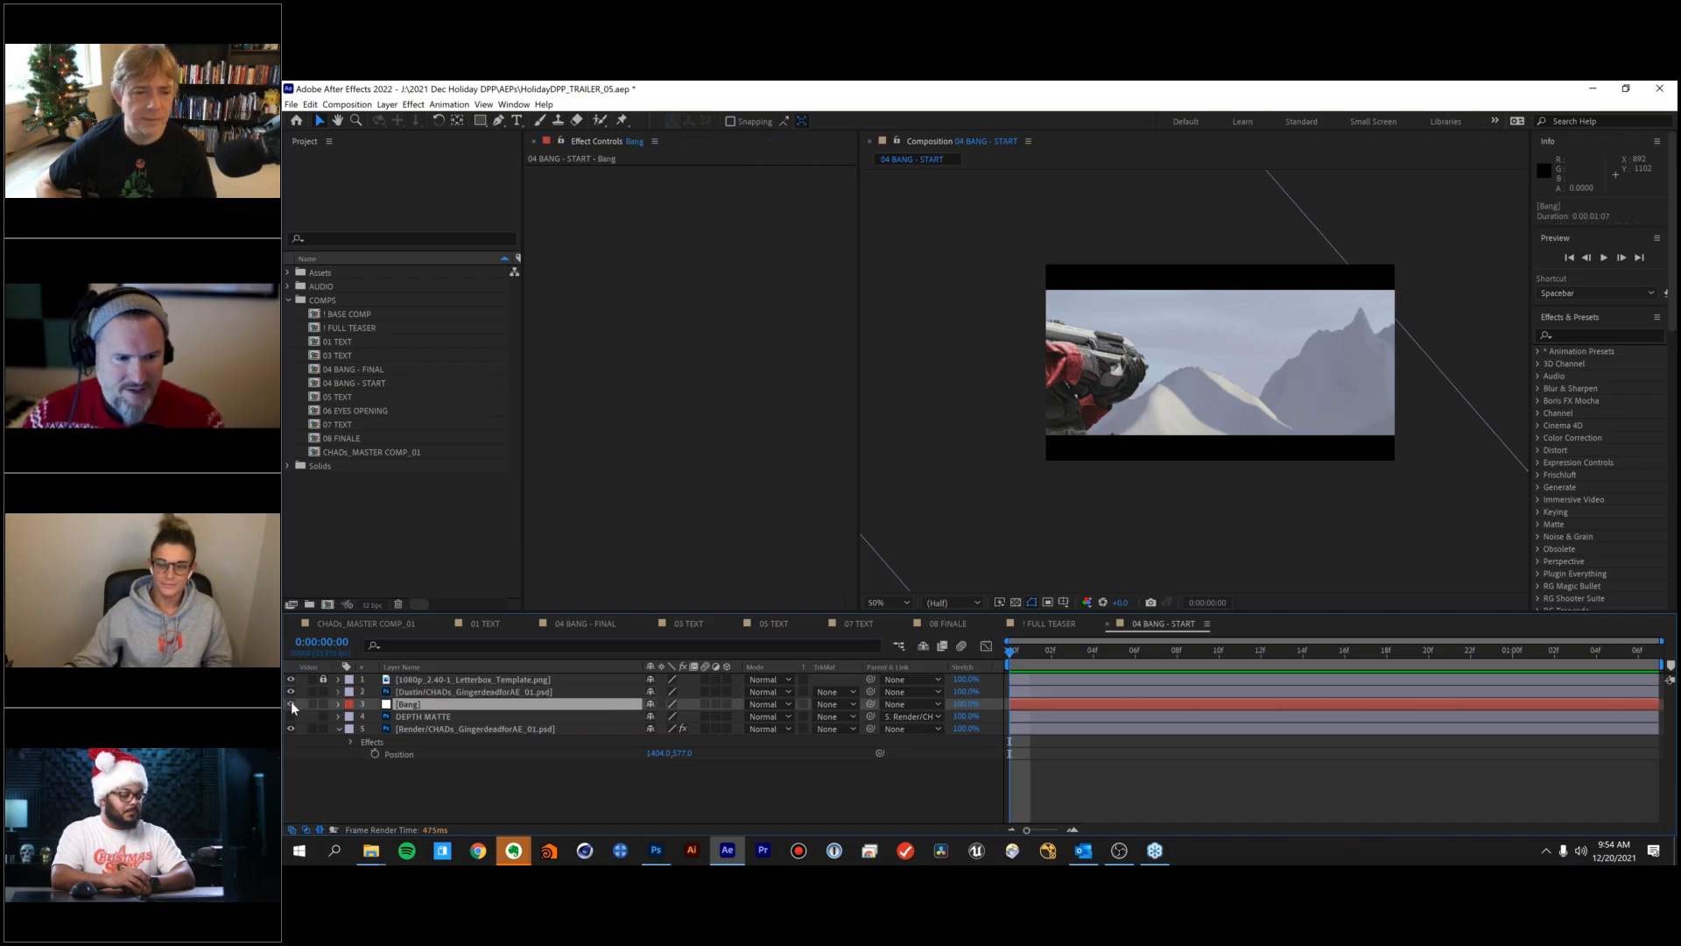
click(290, 704)
key(ctrl+space)
text(ban)
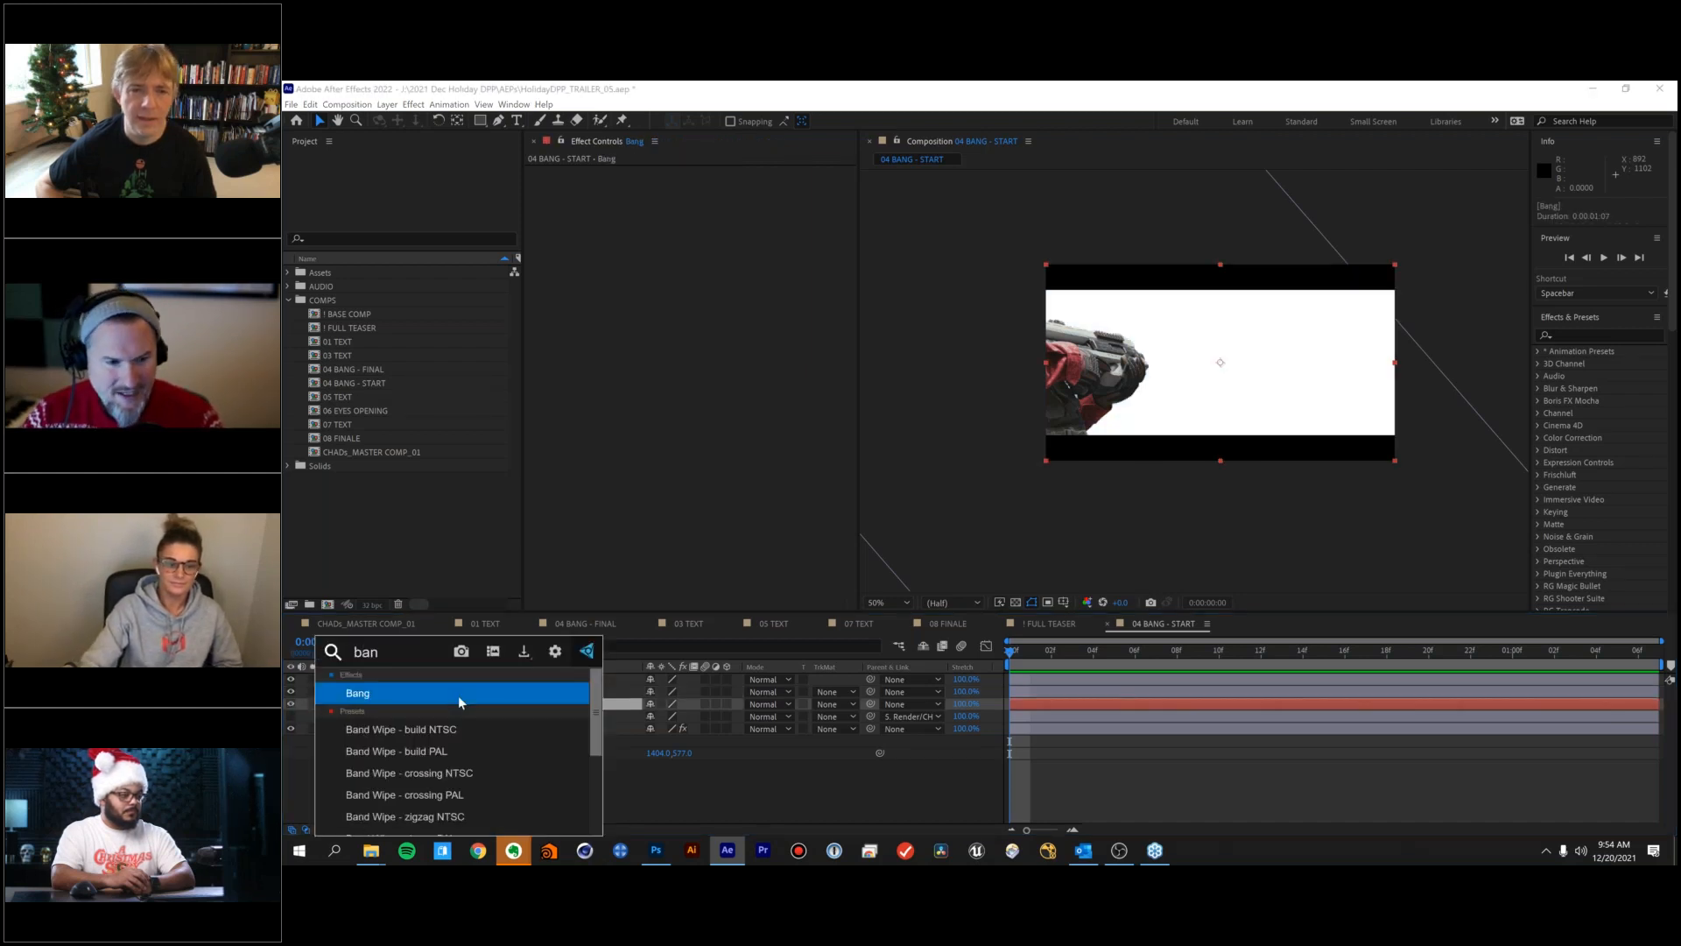
click(459, 694)
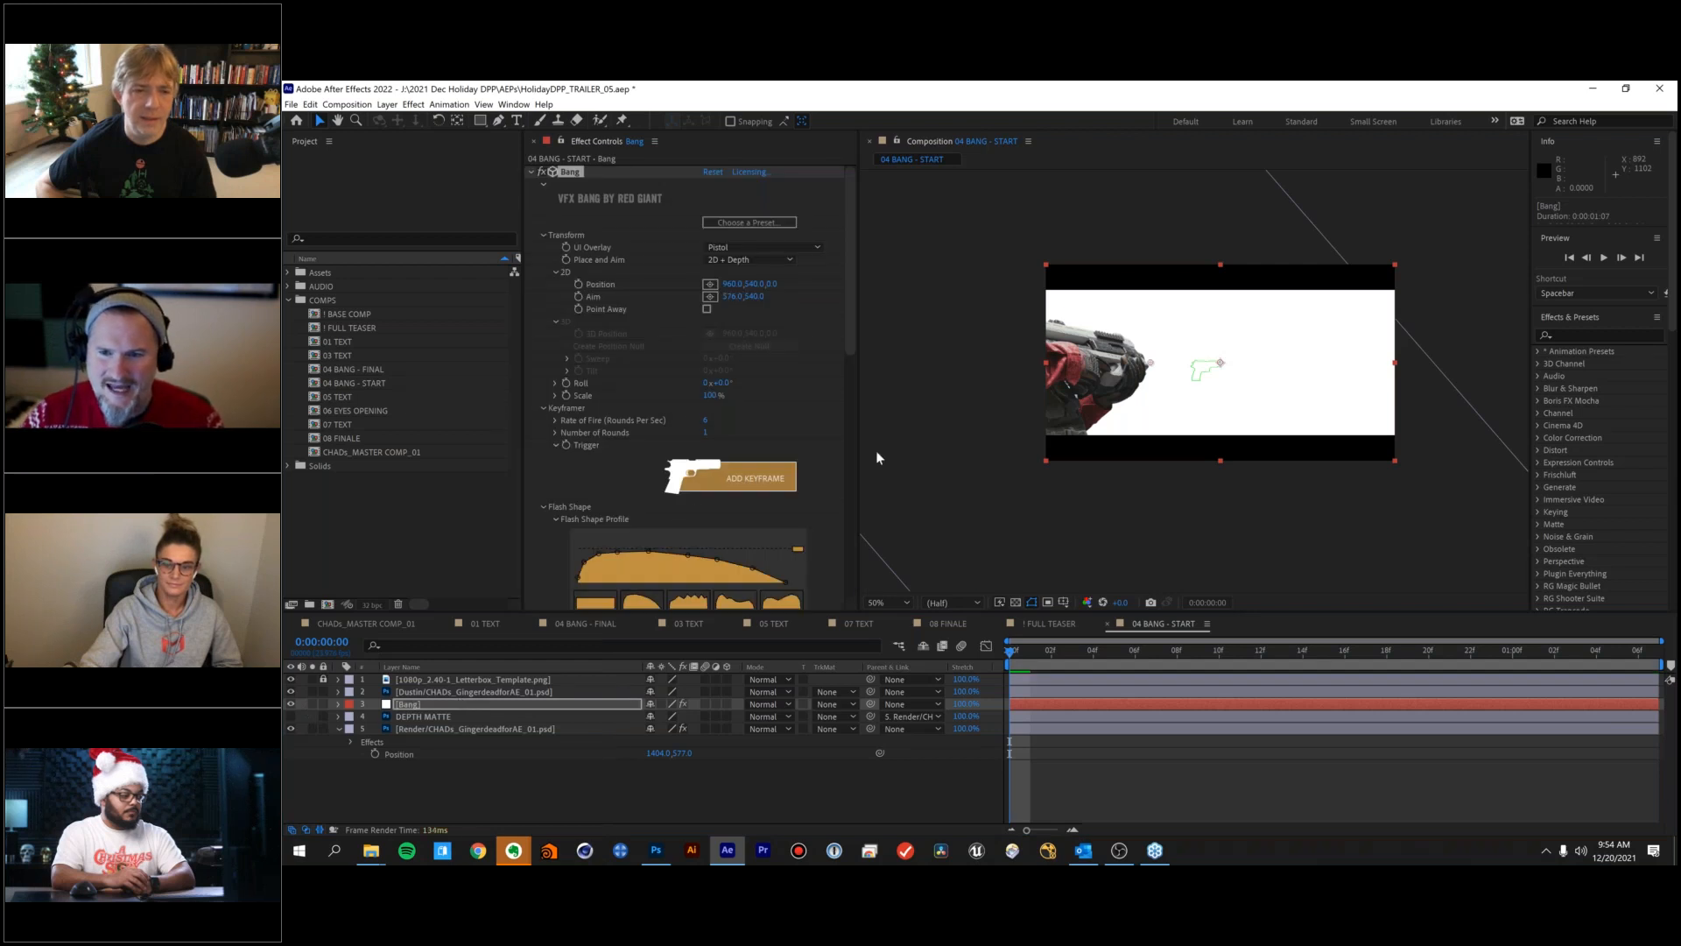
Set the Bang effect's Composite On option to Transparent so the flash renders over the background.
drag(852, 345, 851, 597)
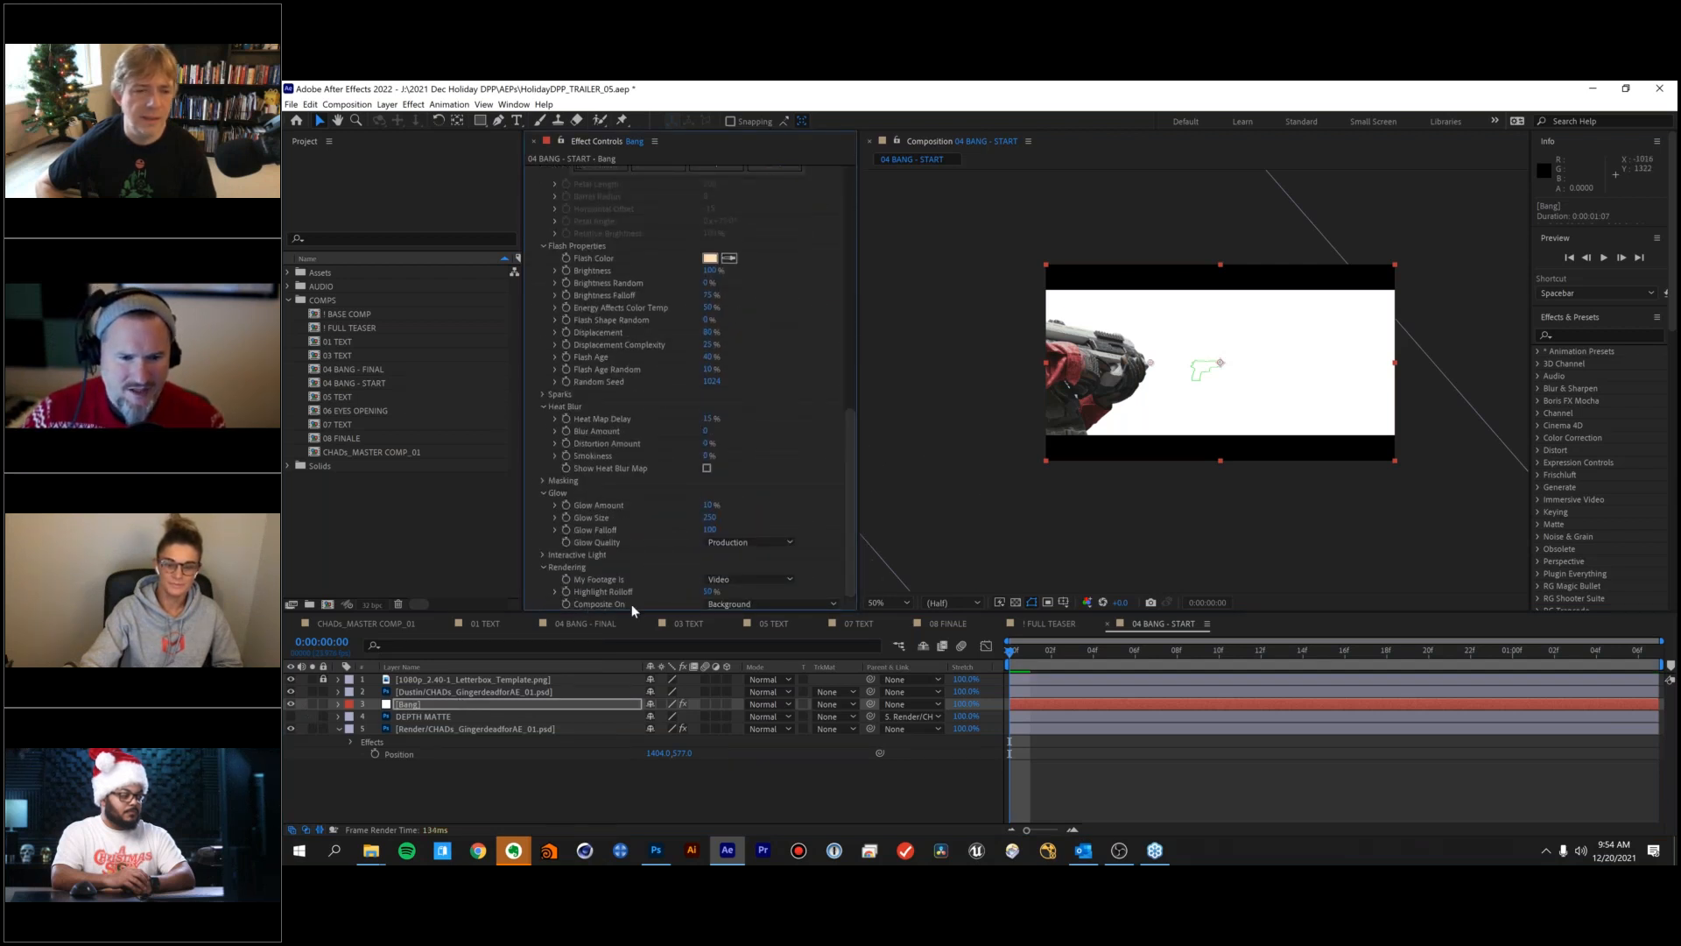
click(718, 603)
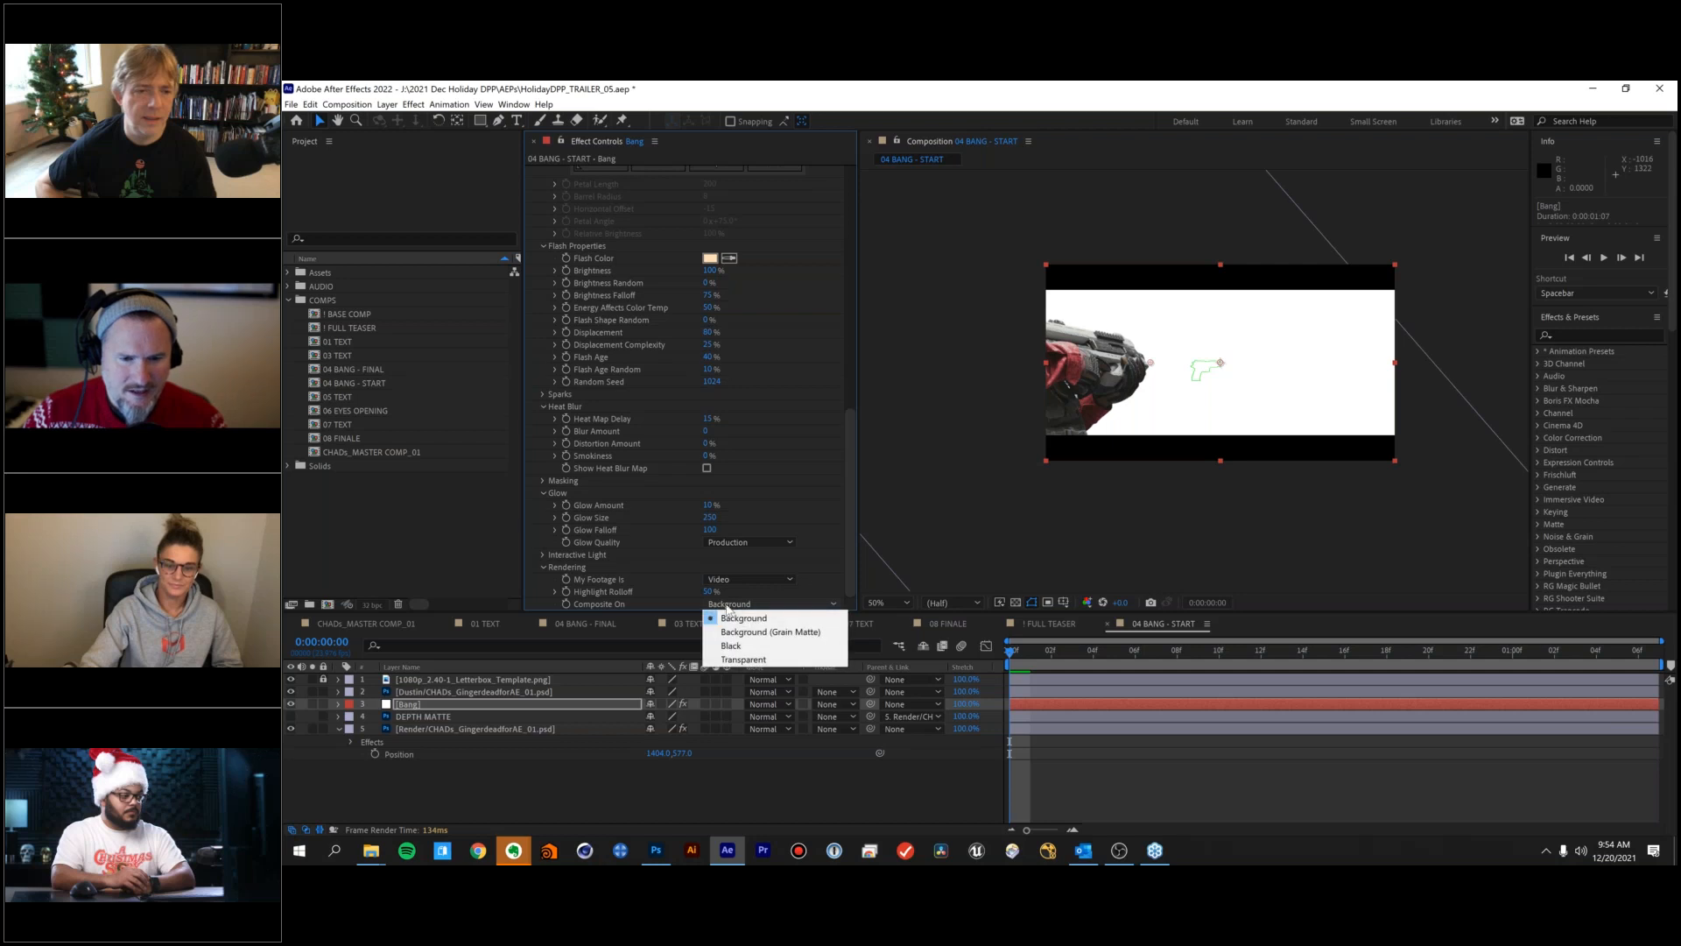
click(762, 661)
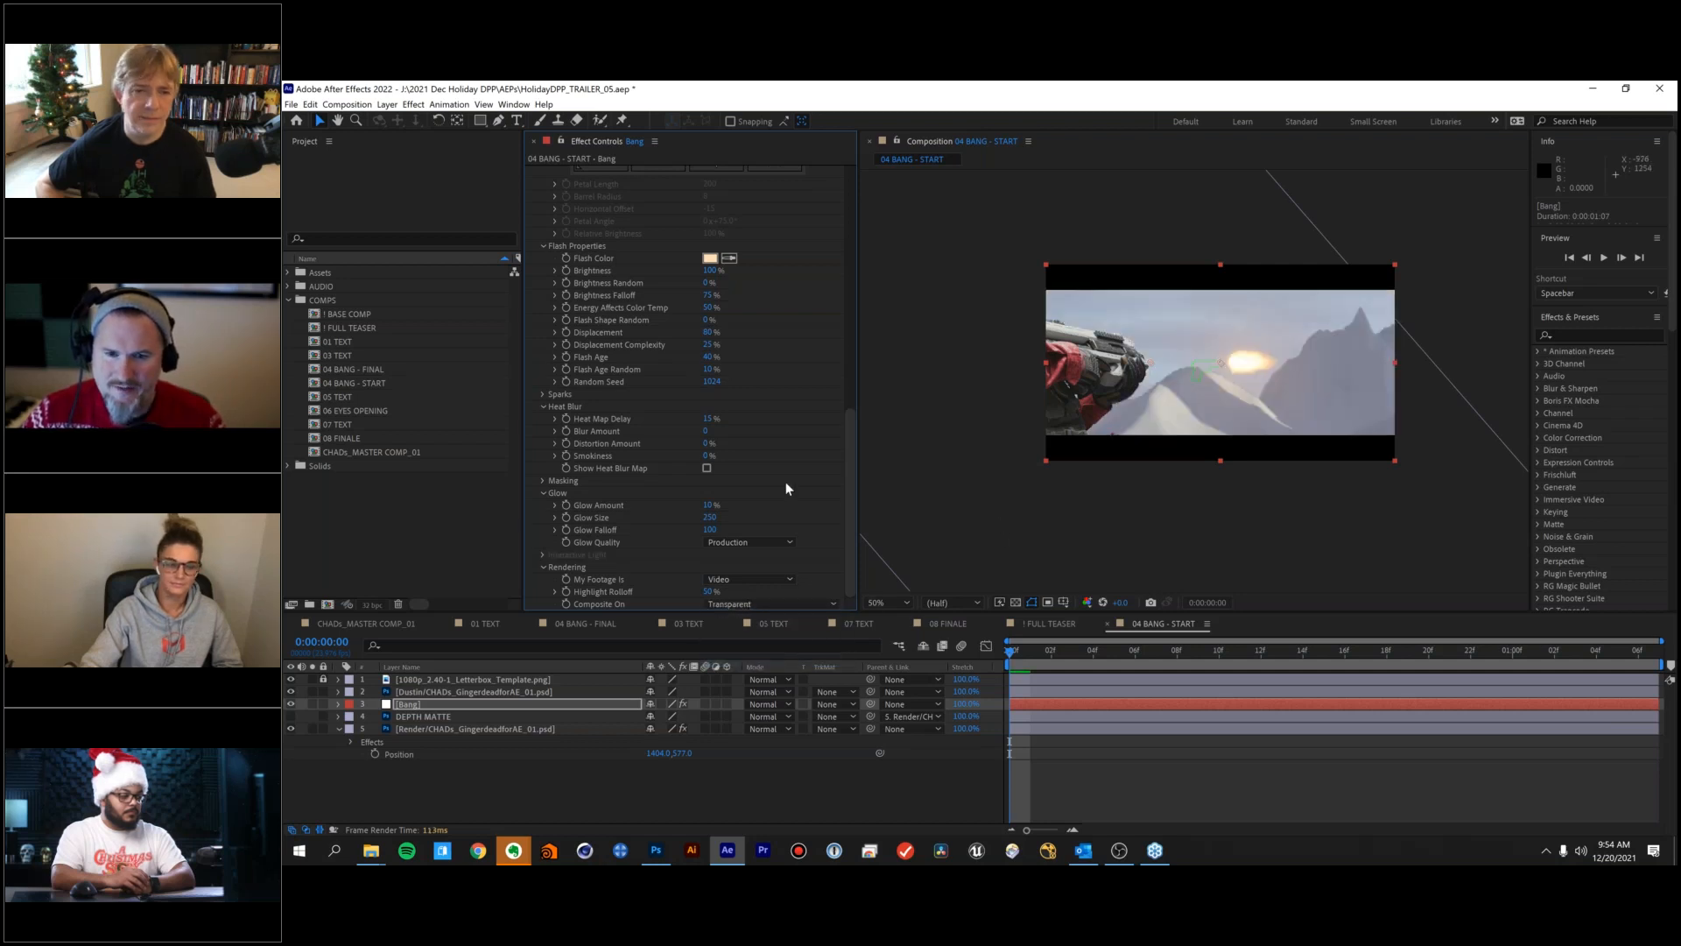
drag(844, 461, 876, 229)
scroll(854, 245, up, 2)
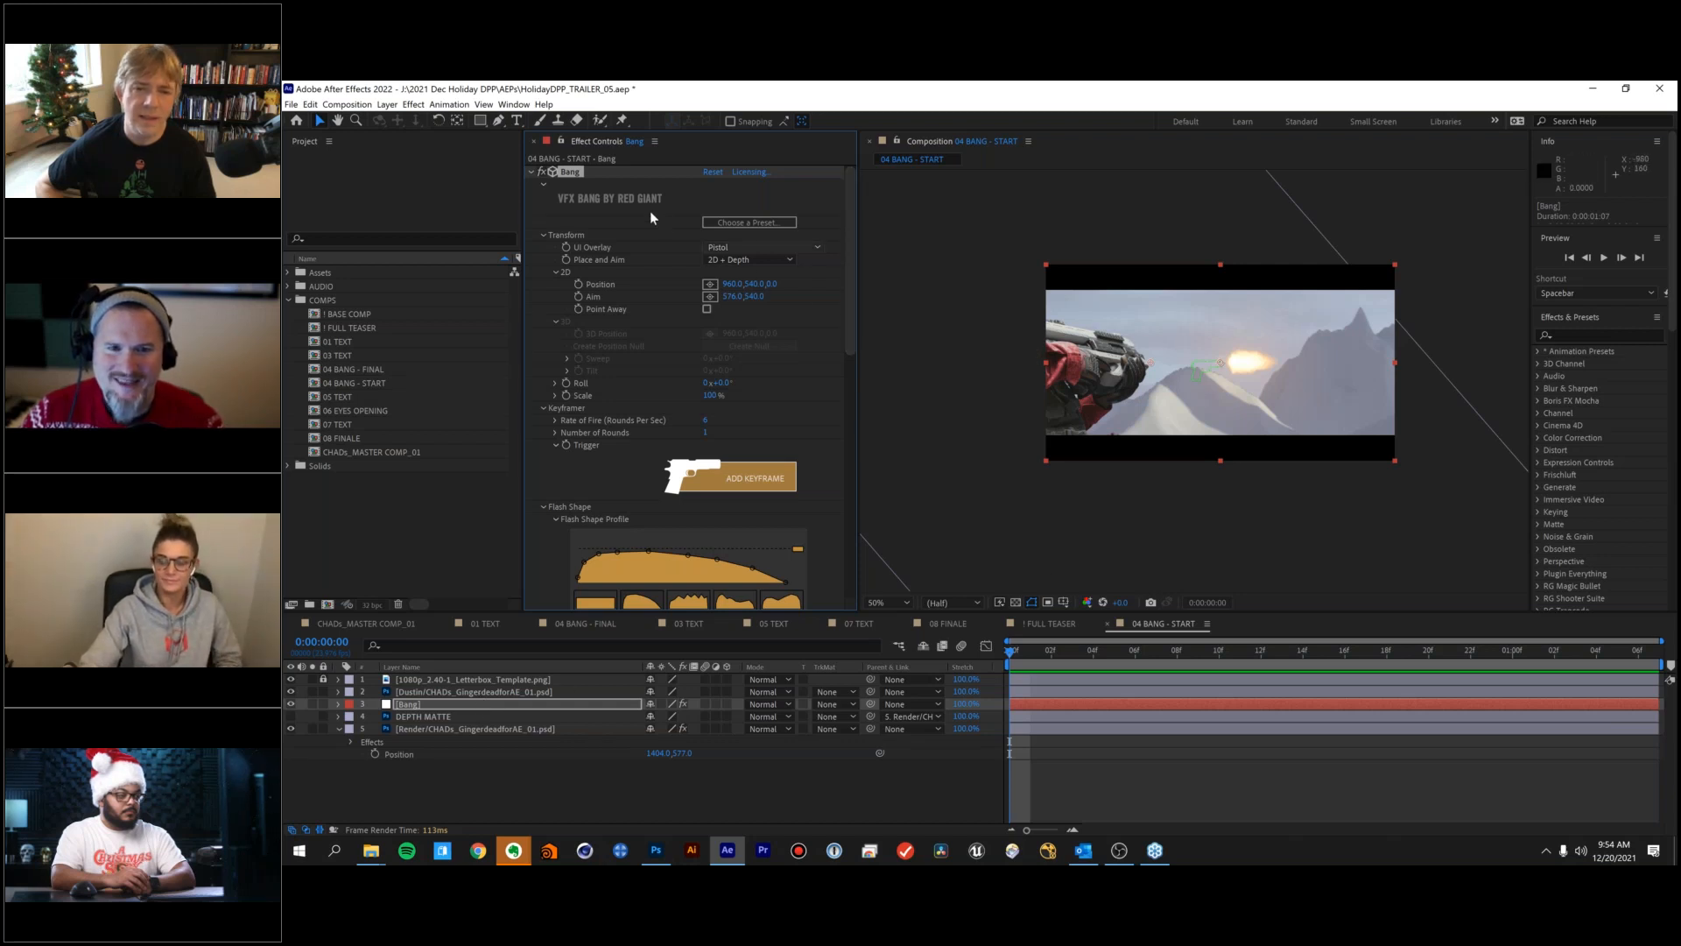
Try moving the flash's position and aim points around in the open area ahead of the gun.
drag(1220, 360, 1210, 271)
scroll(1212, 343, up, 1)
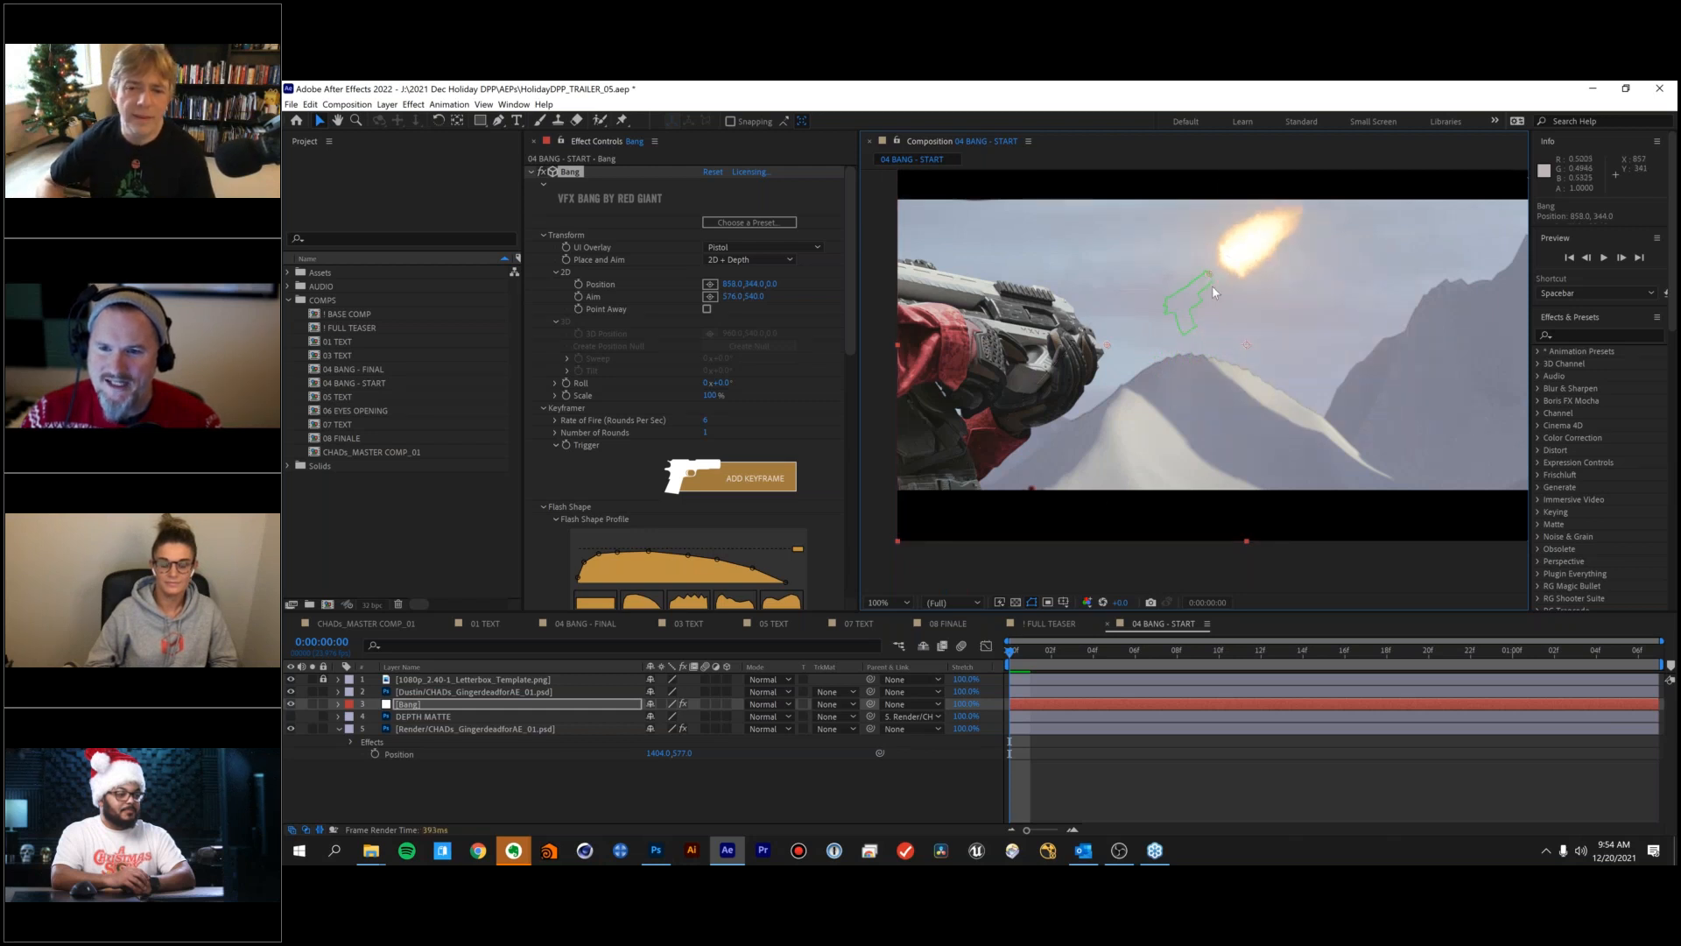
drag(1212, 286, 1224, 374)
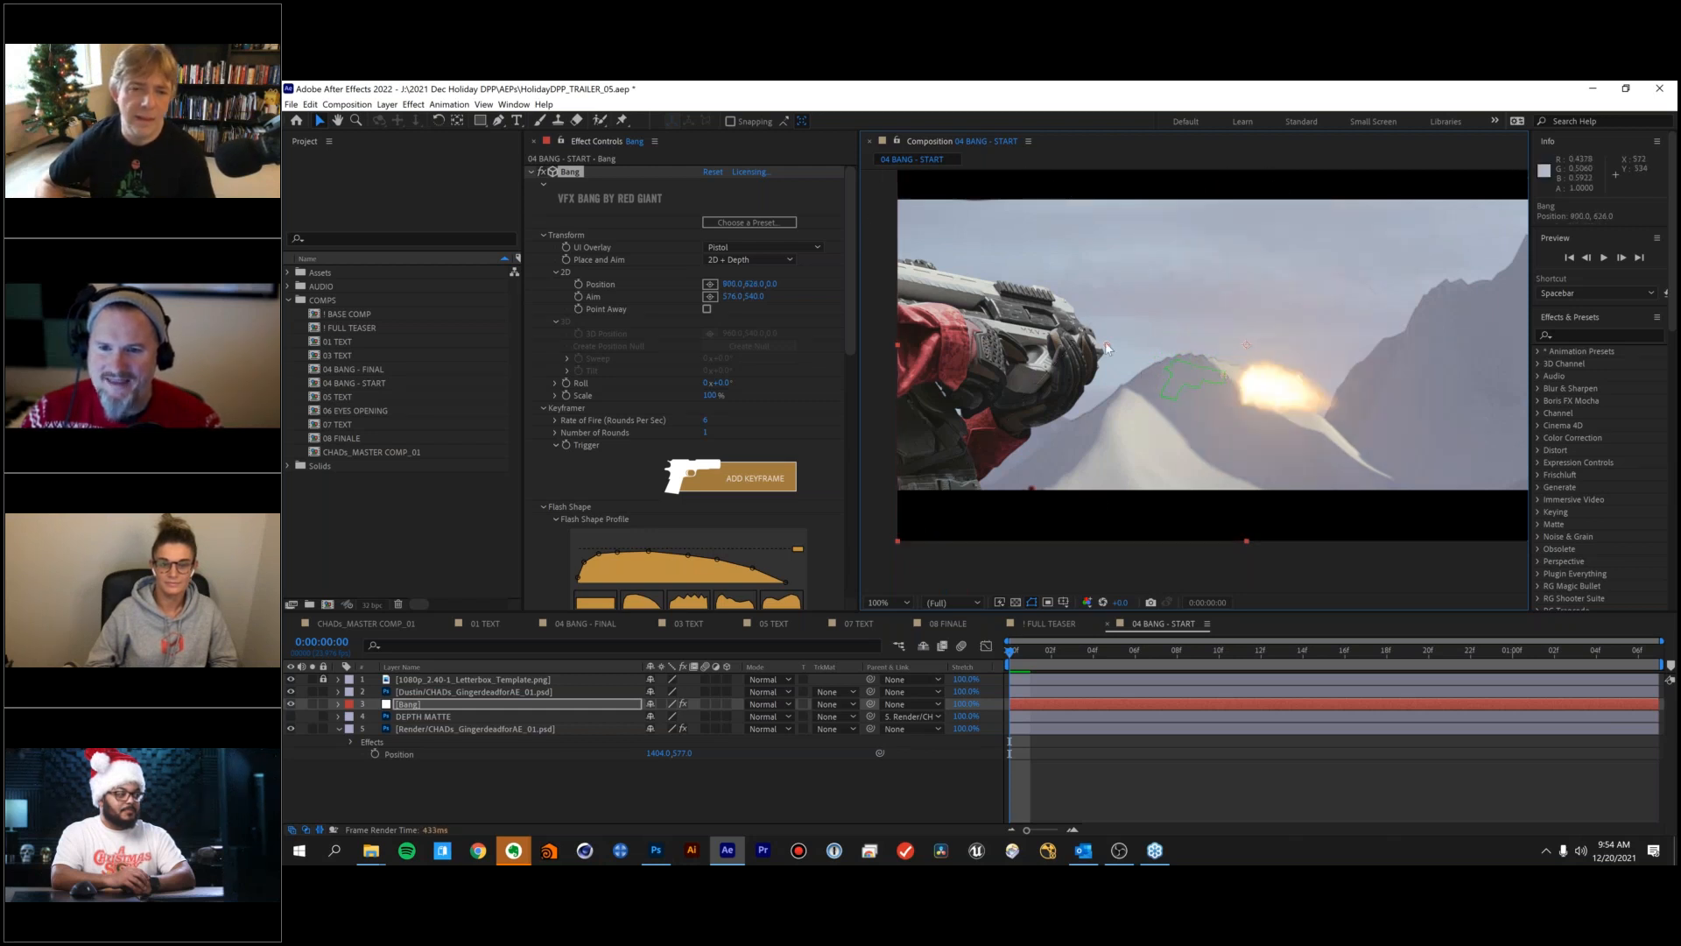
drag(1113, 350, 1125, 353)
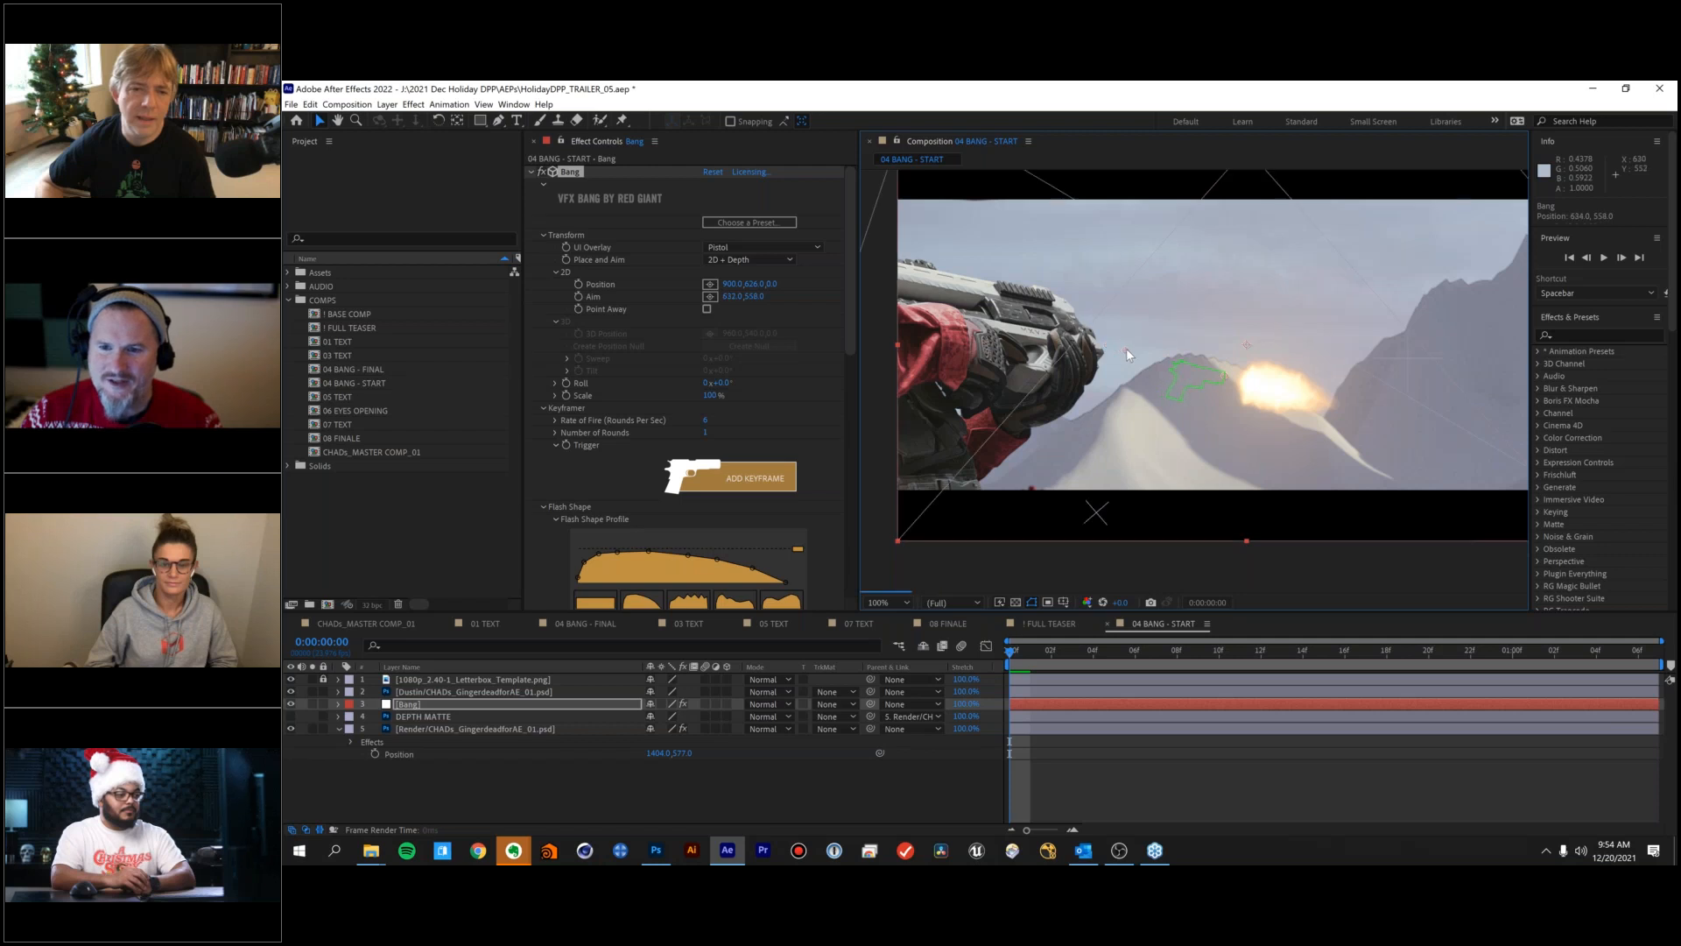
drag(1026, 376, 1028, 381)
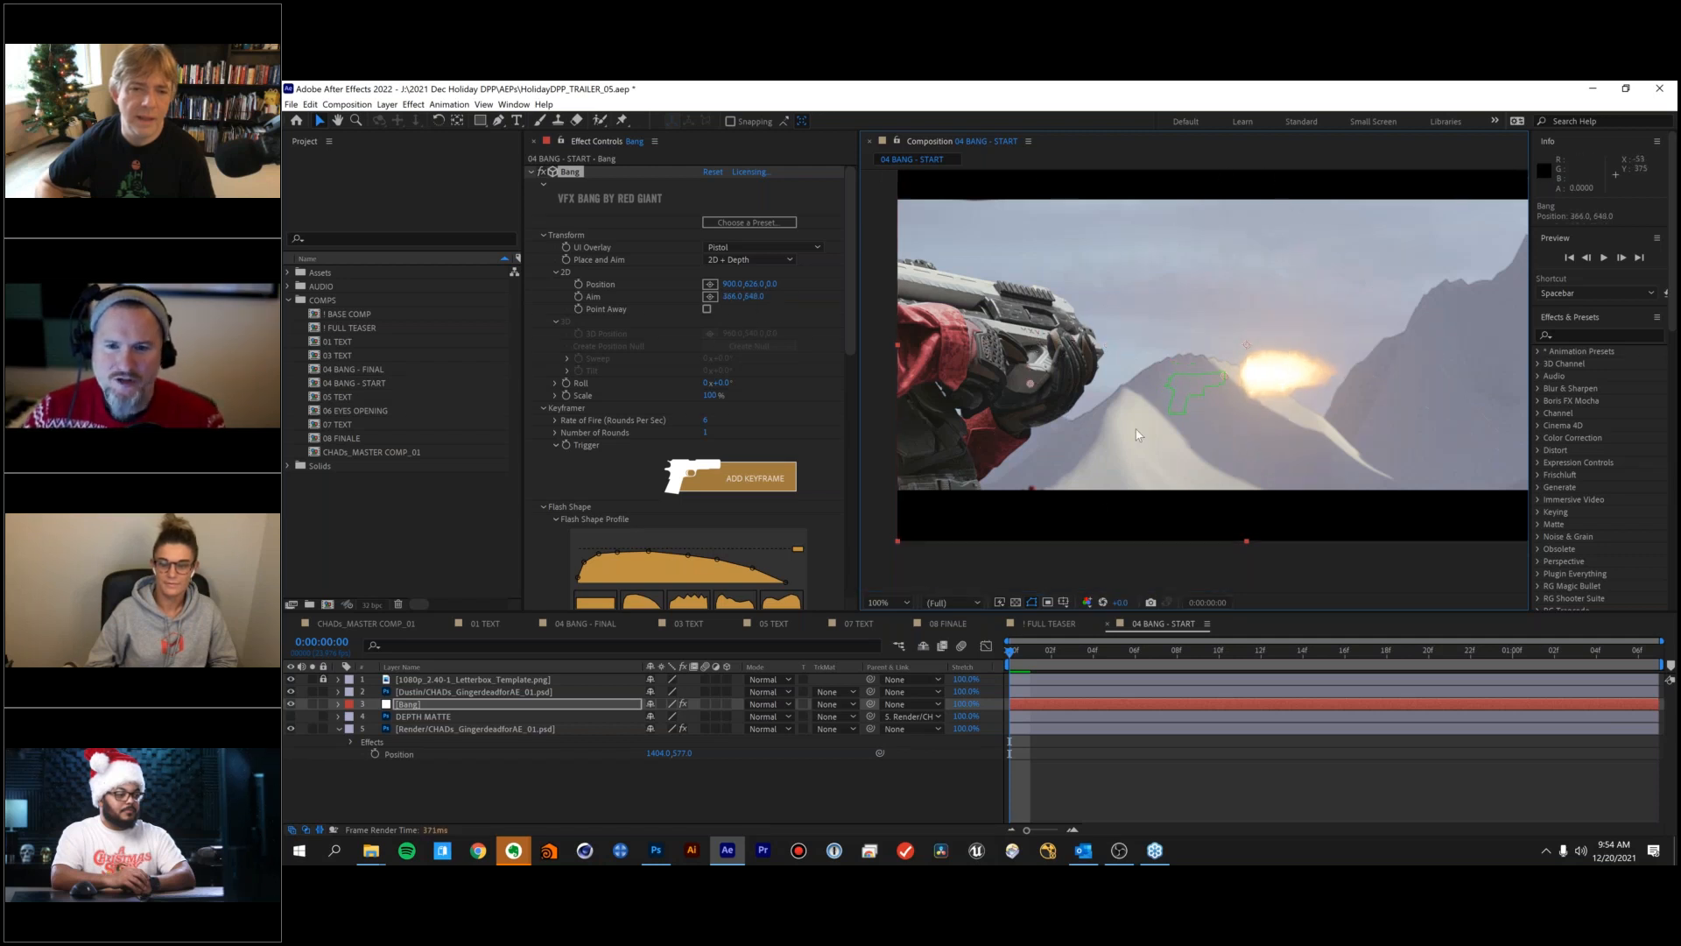
Try the Assault Rifle UI overlay on the Bang effect, and settle on Automatic Rifle.
drag(1076, 351, 1135, 354)
click(749, 248)
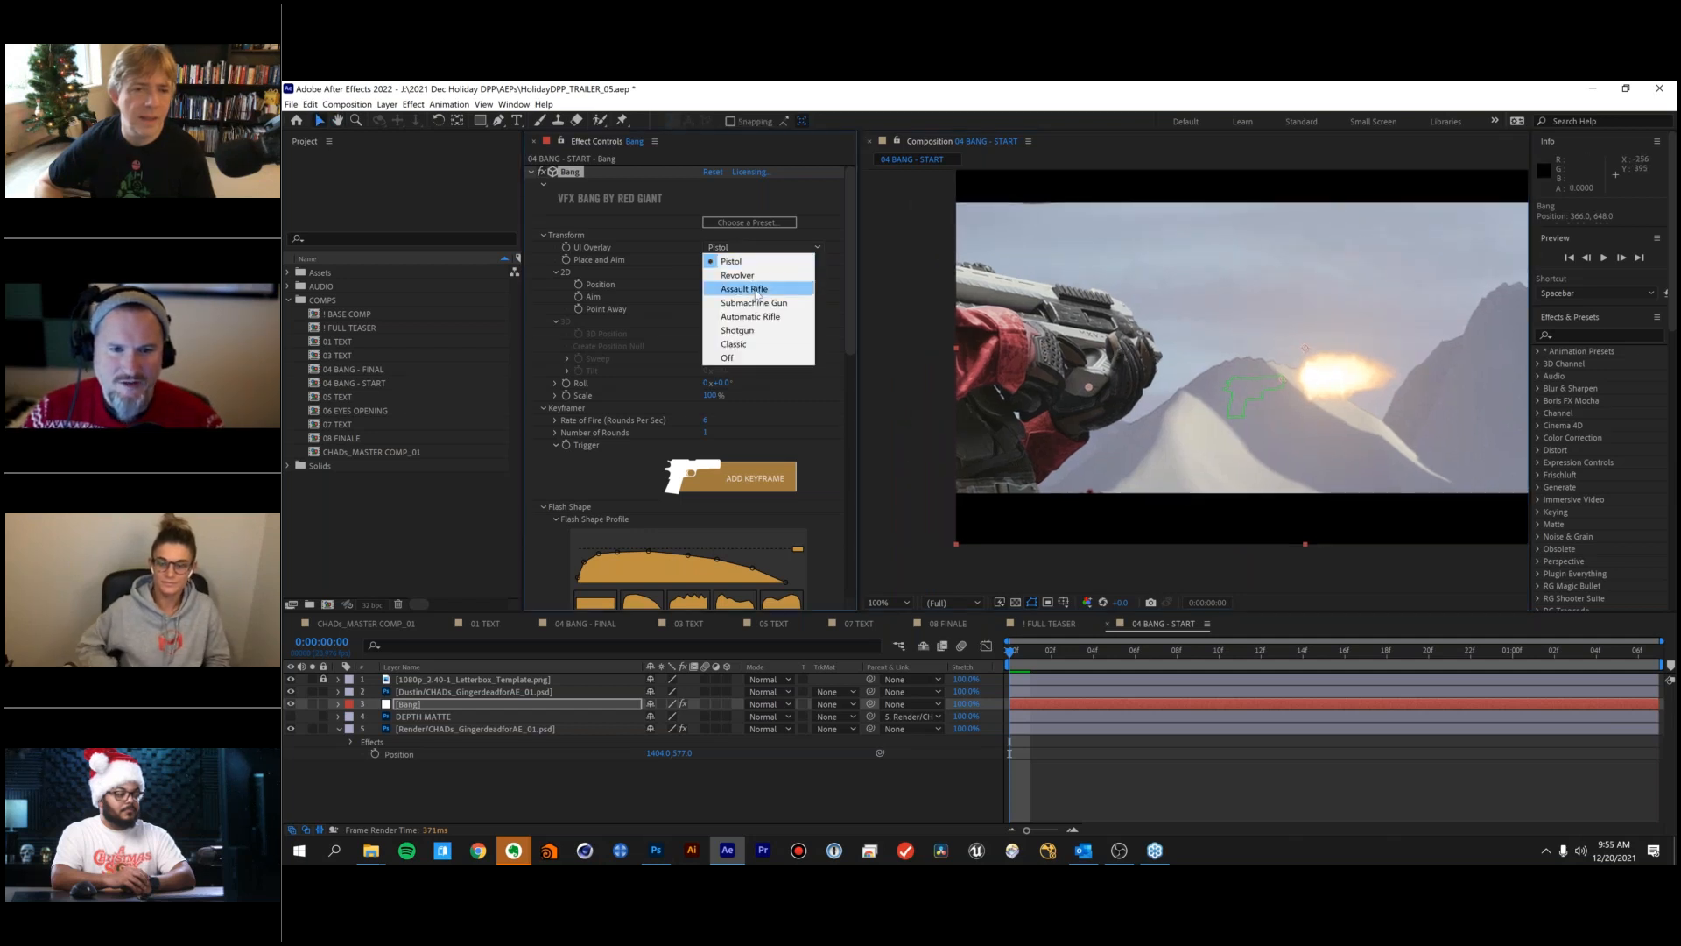
click(744, 289)
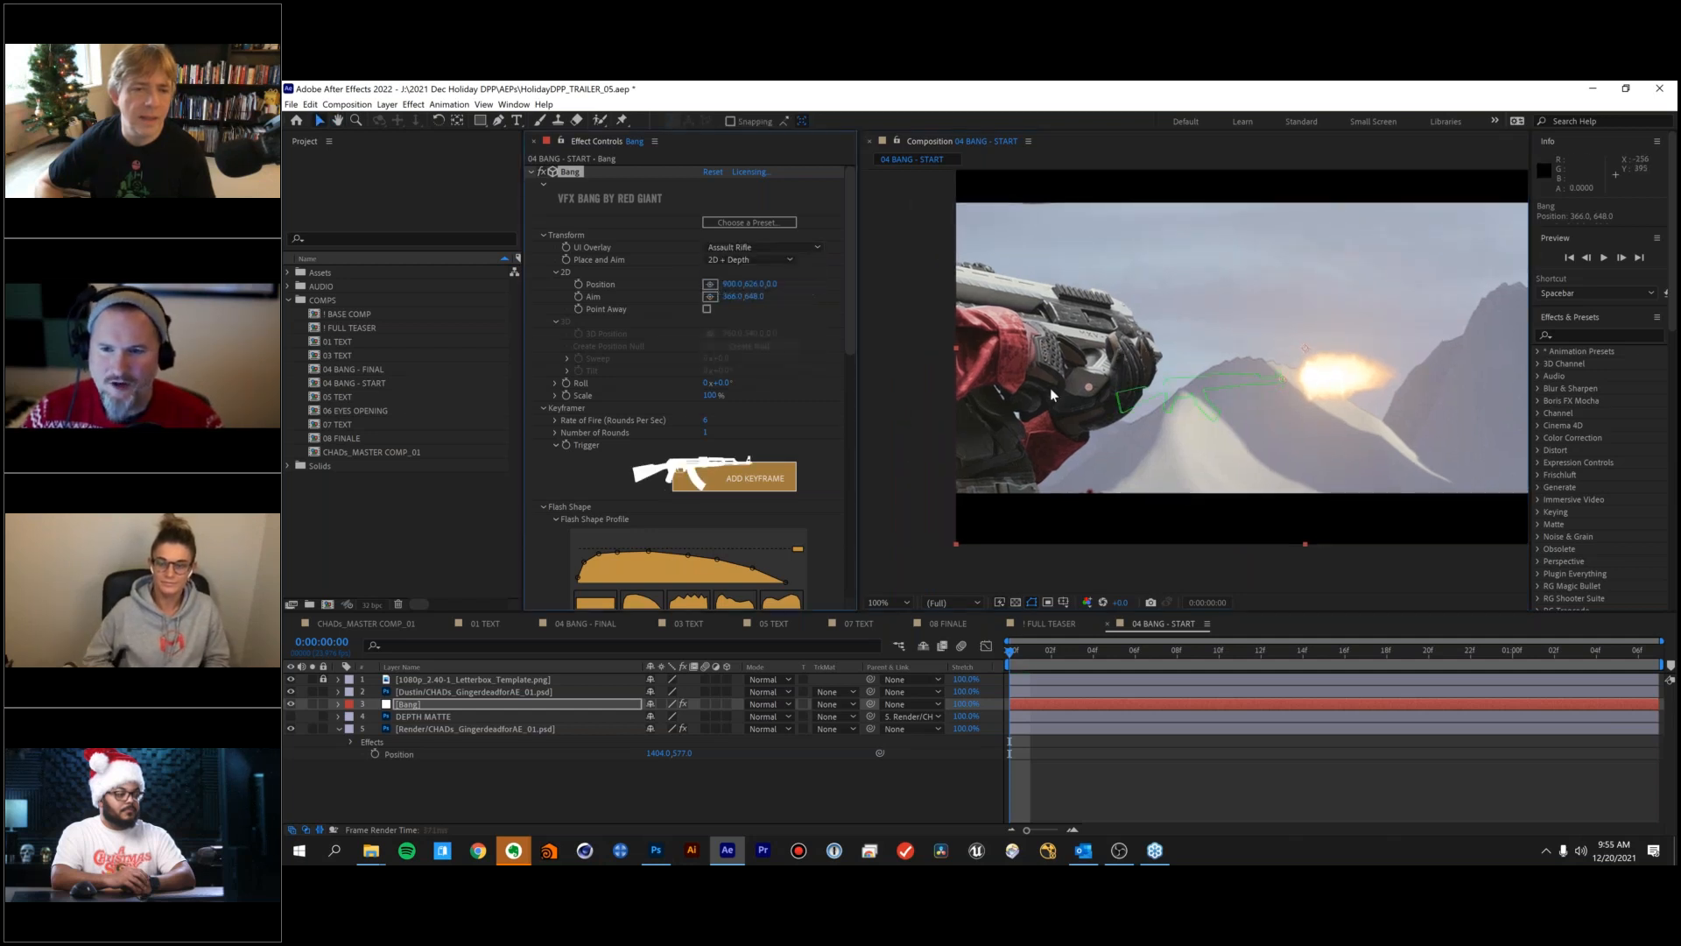
click(766, 246)
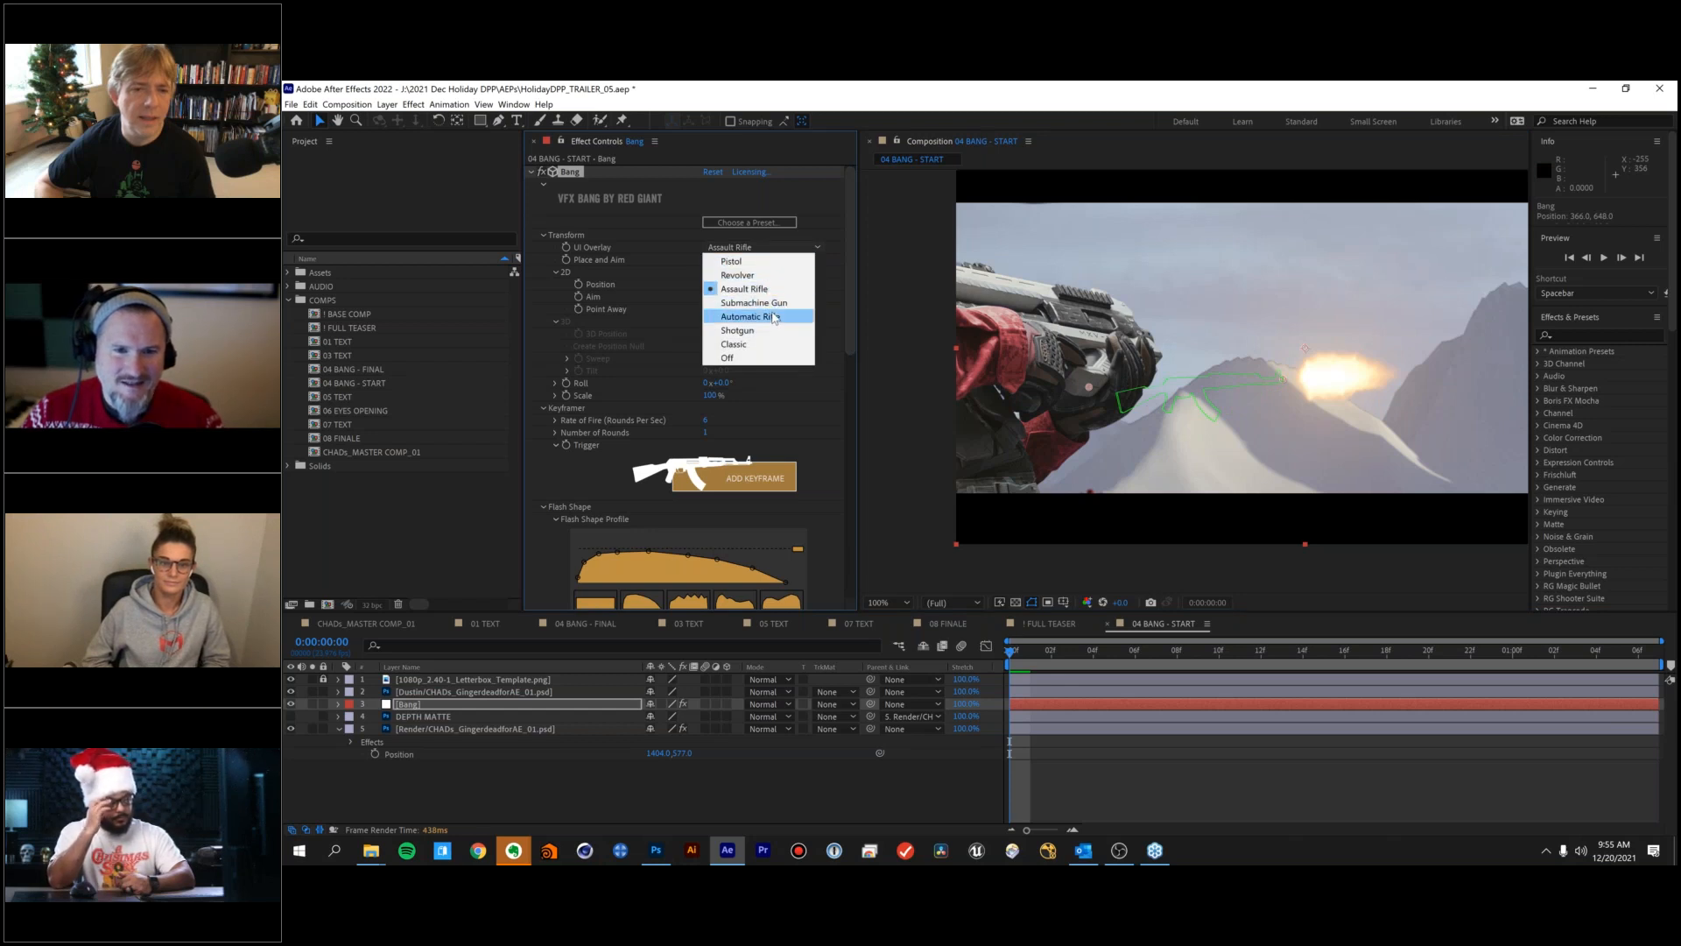
click(771, 315)
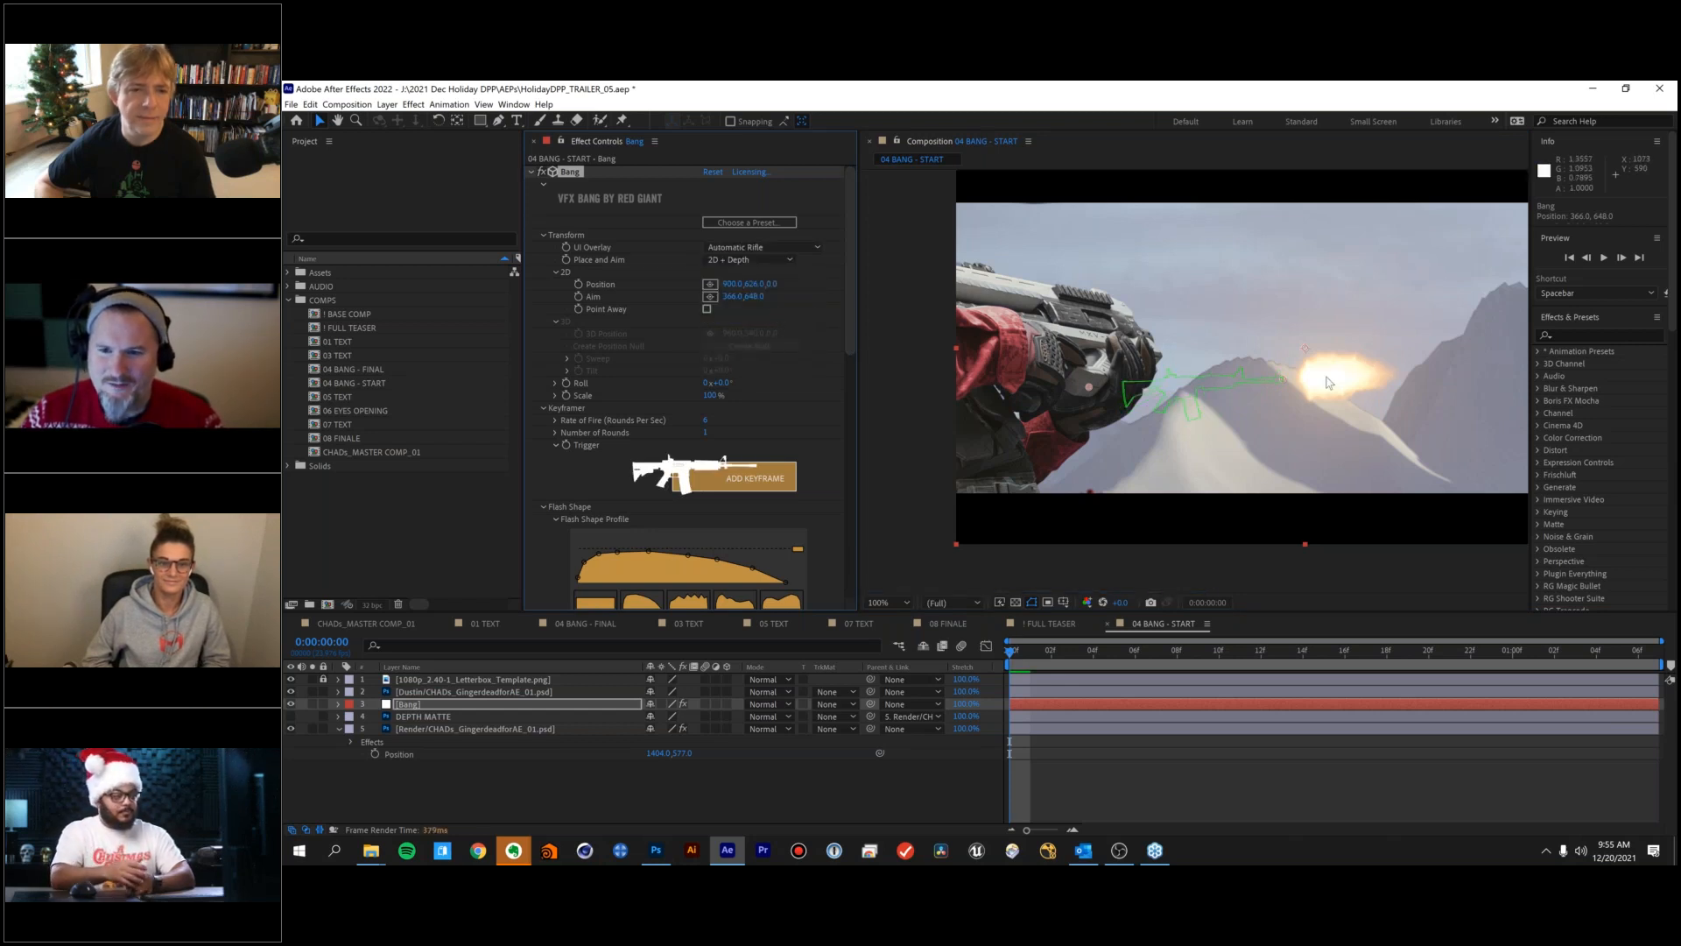
Move the flash onto the gun in the shot, aim it along the barrel and set its Roll to 43°.
drag(1280, 376, 1113, 386)
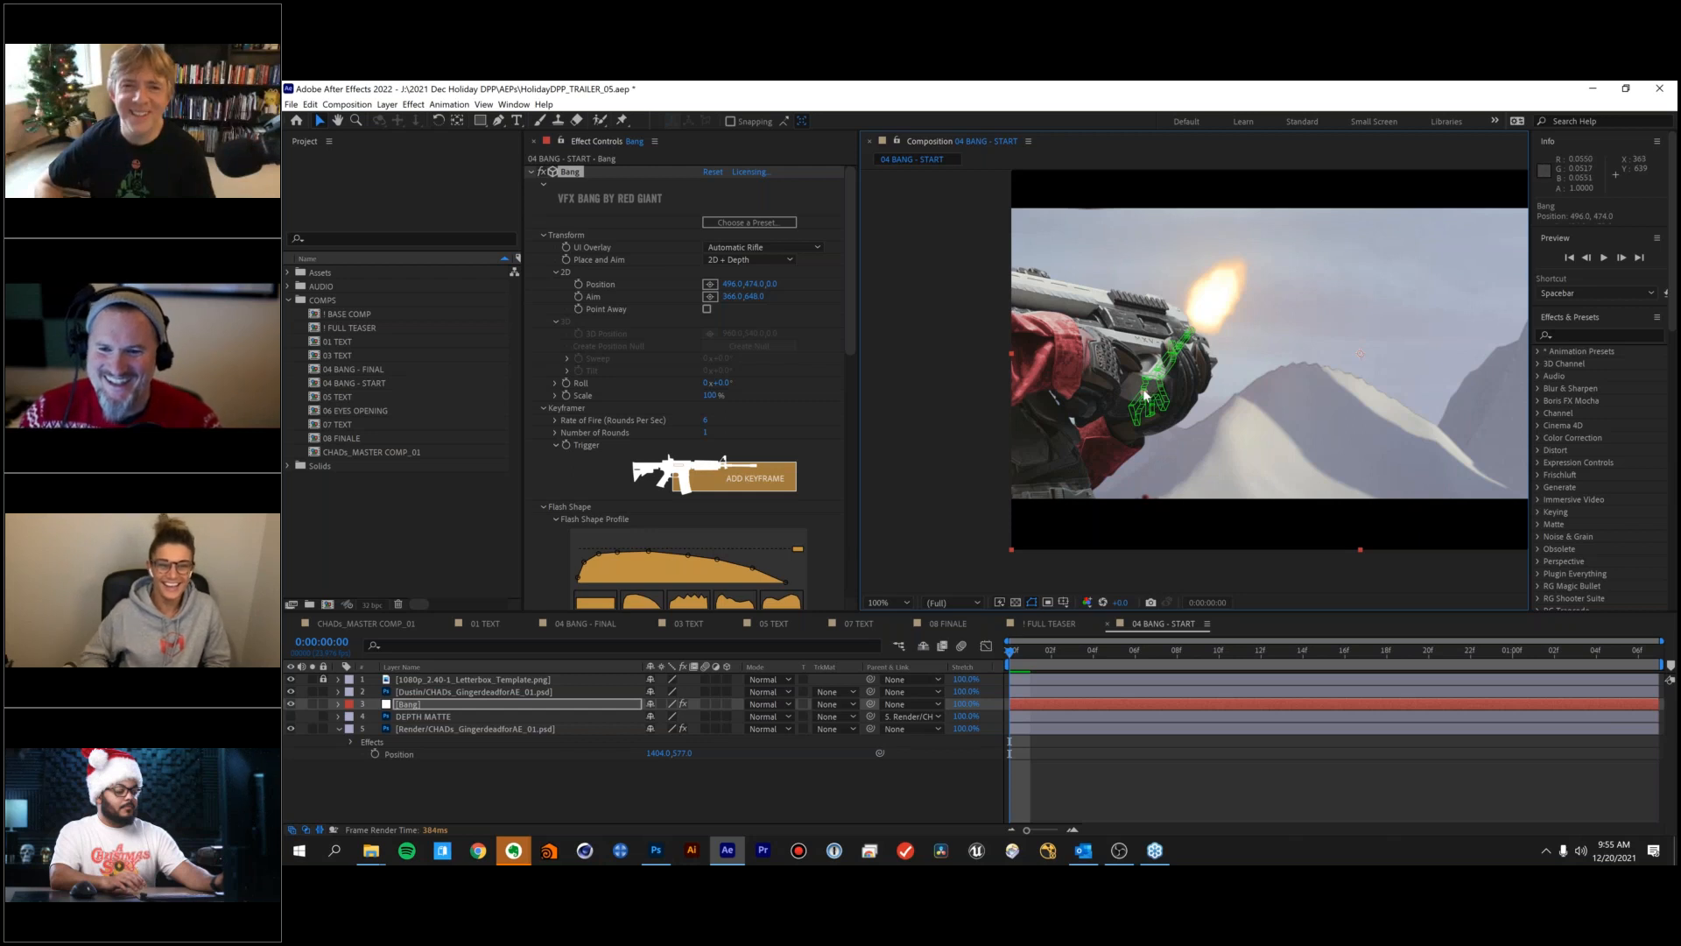
drag(1144, 396, 1008, 309)
drag(724, 382, 1093, 387)
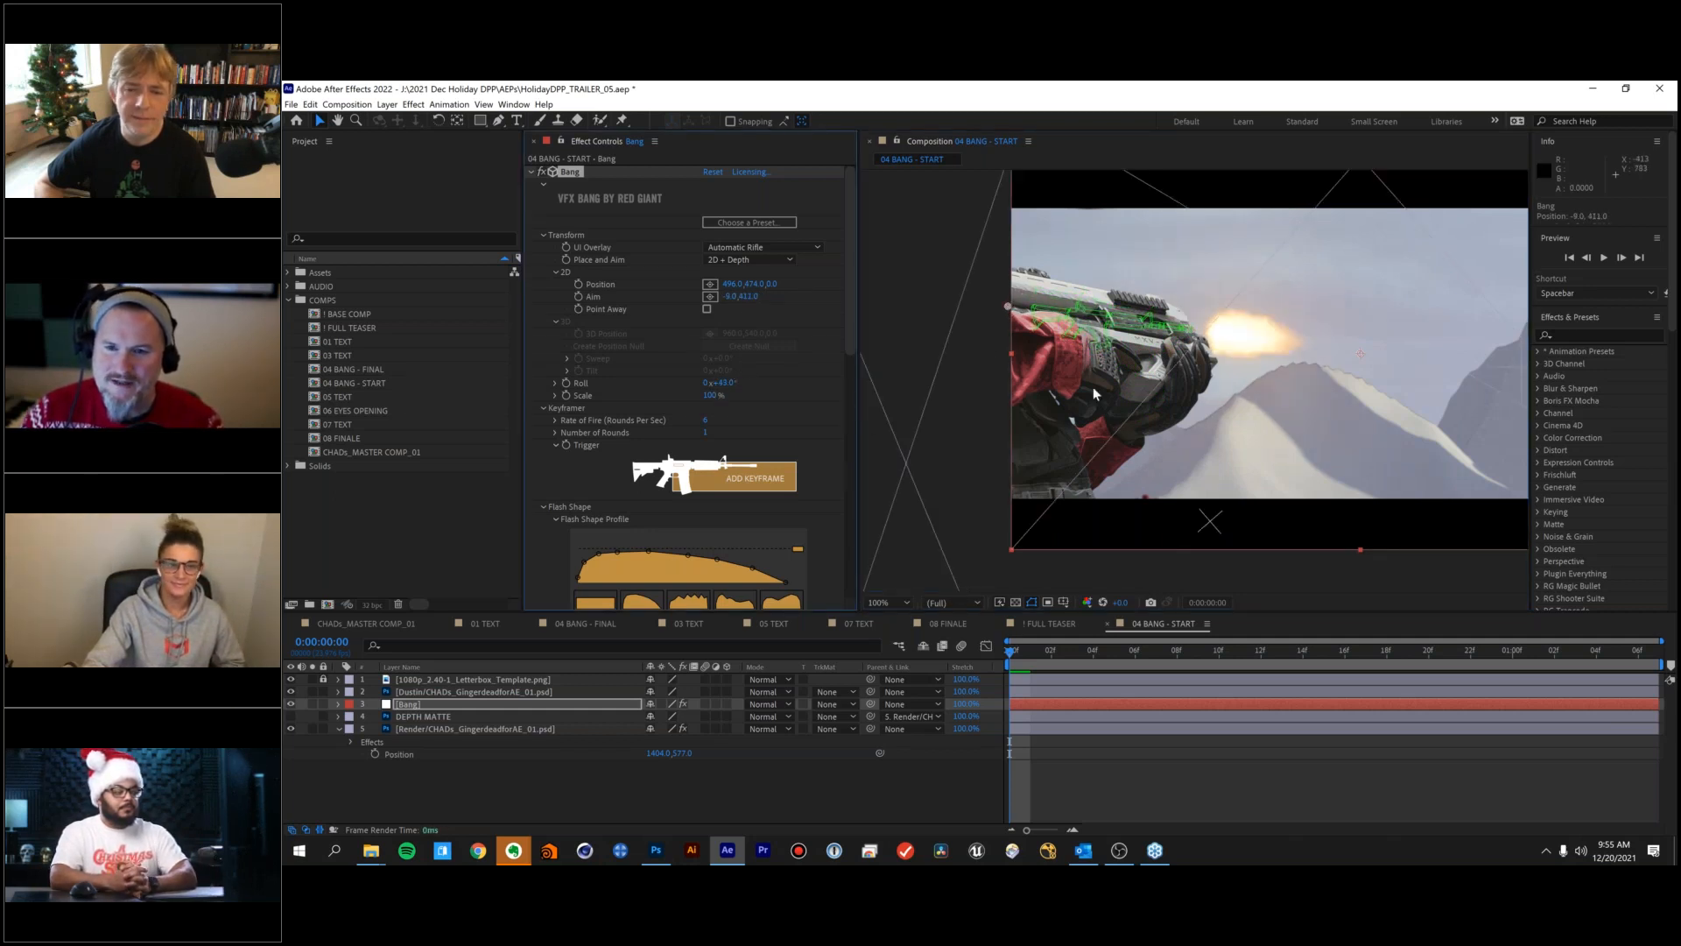
Fine-tune the flash alignment at the muzzle, with its position at about 430, 449 and its aim at about -102, 358.
drag(1008, 307, 1001, 297)
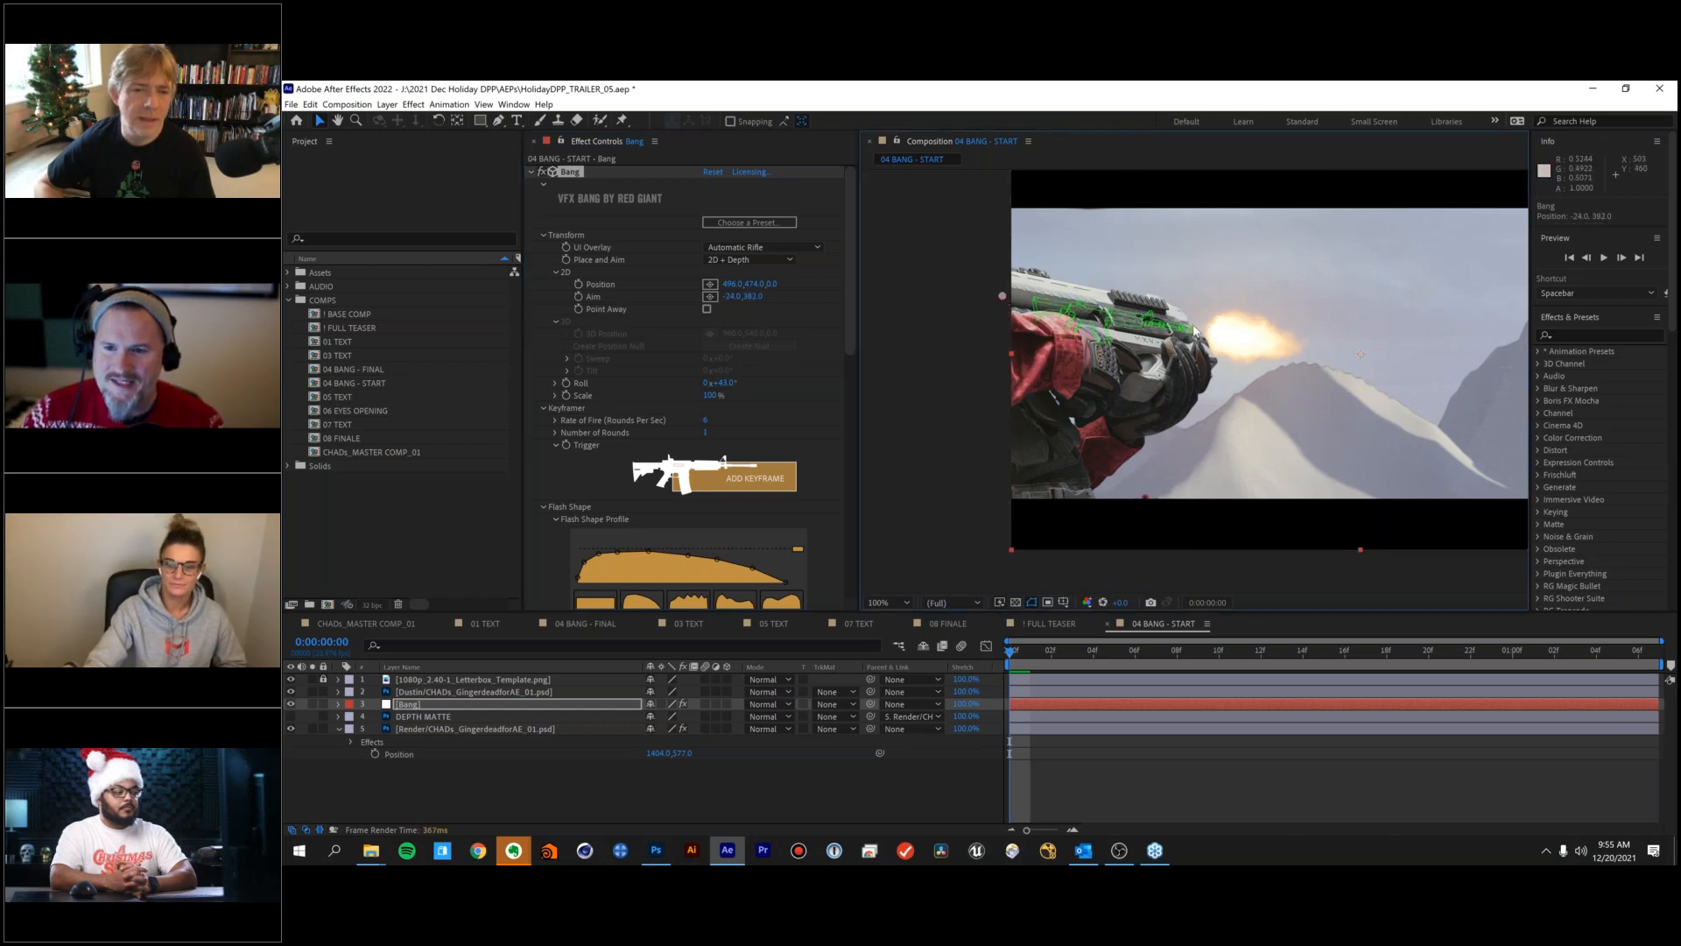
drag(1185, 330, 1182, 327)
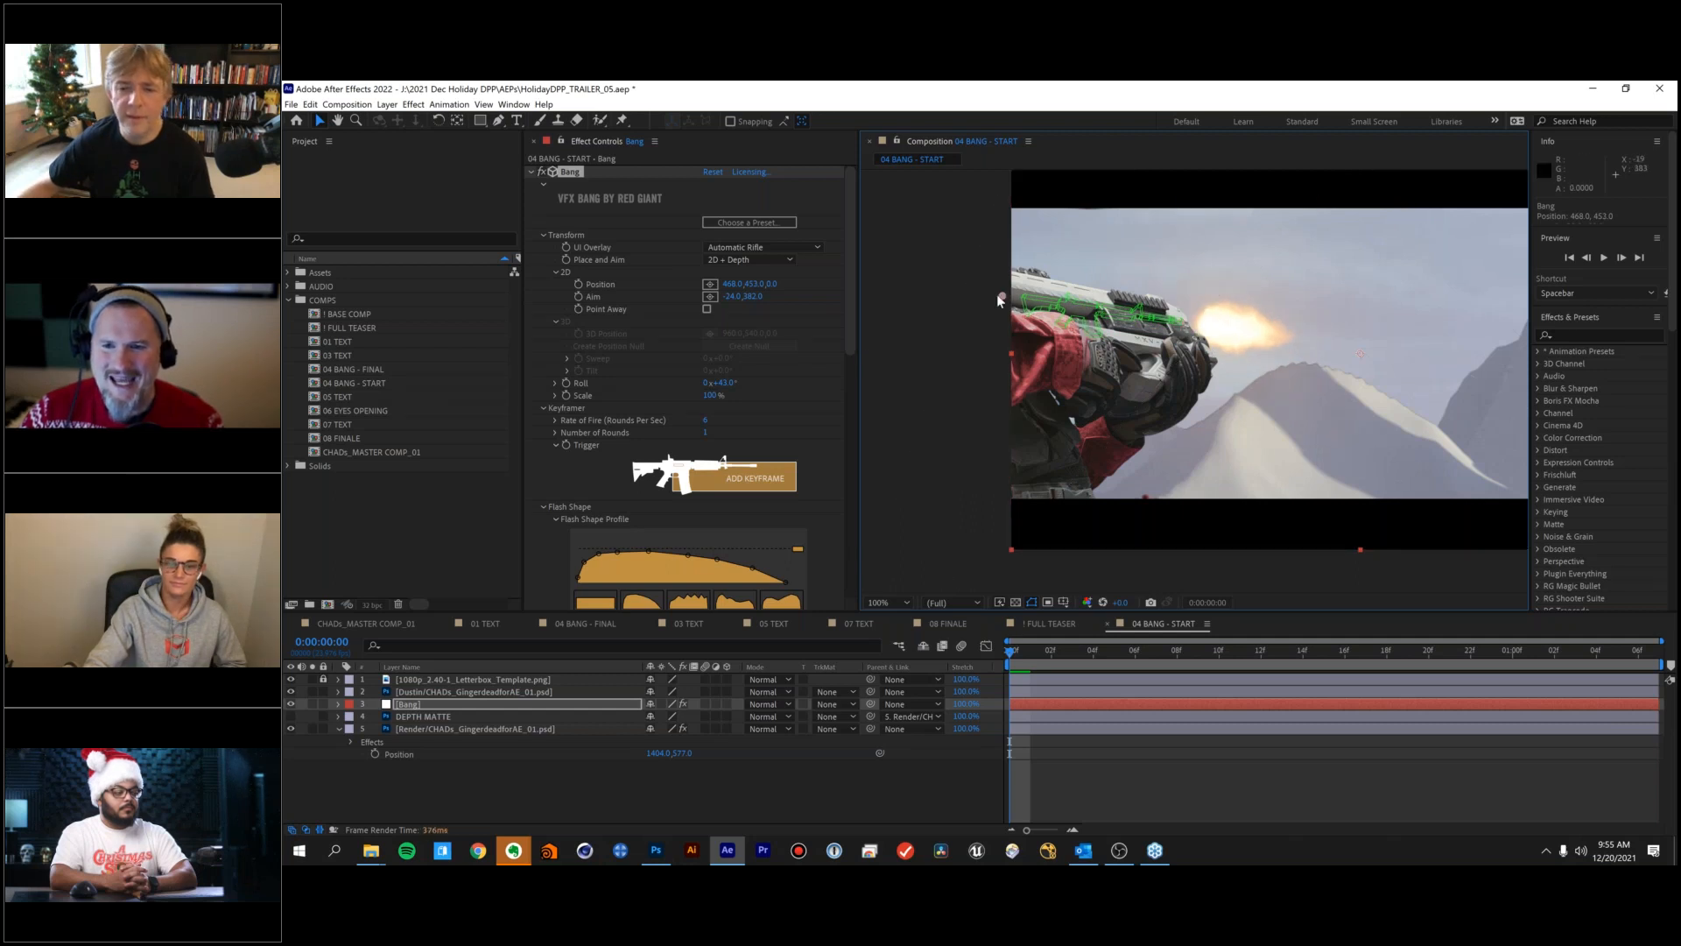
drag(975, 290, 976, 286)
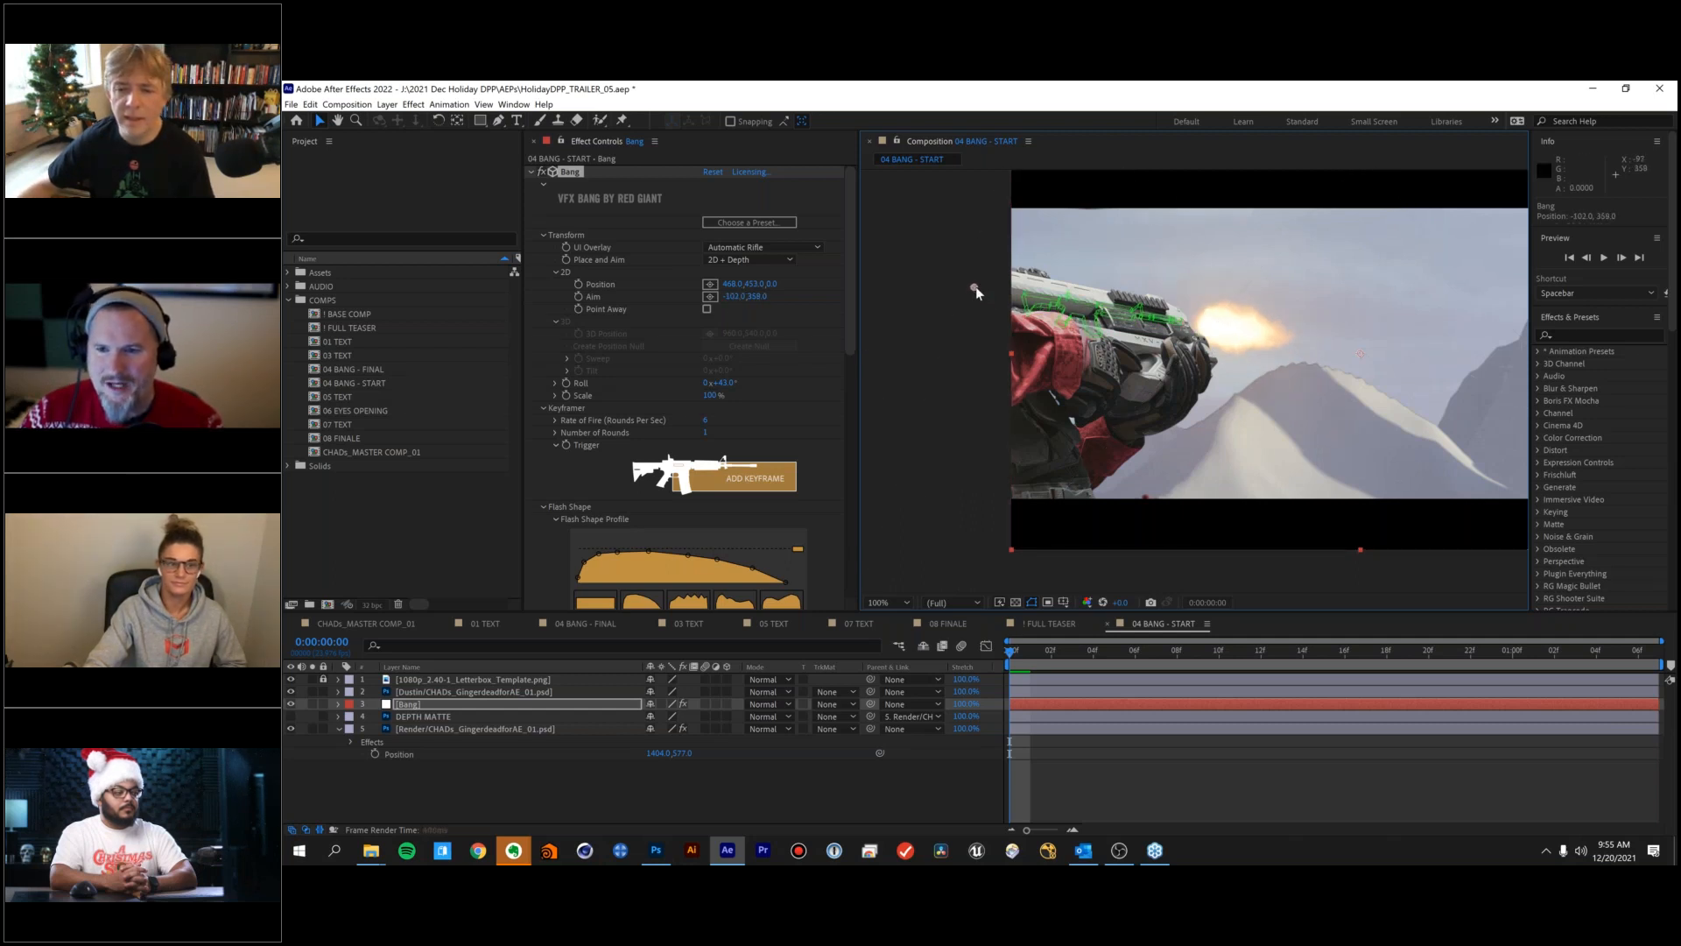
drag(1182, 327, 1168, 327)
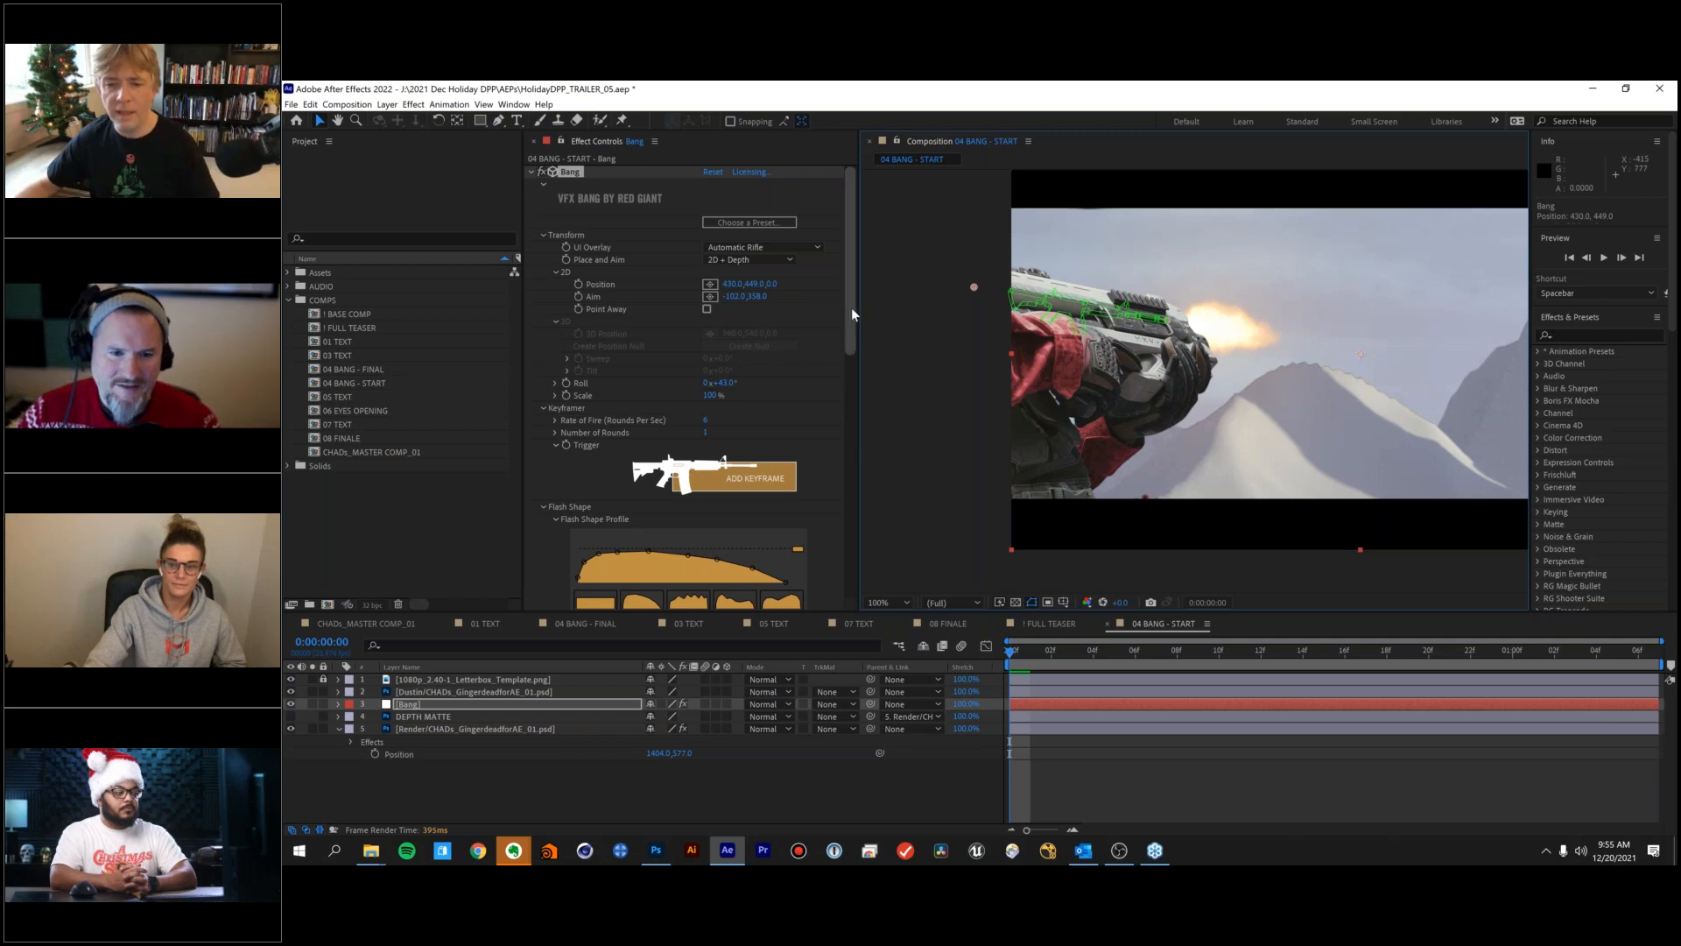
Review Bang's flash shape, petal and property settings, and inspect the muzzle flash up close.
scroll(851, 307, down, 5)
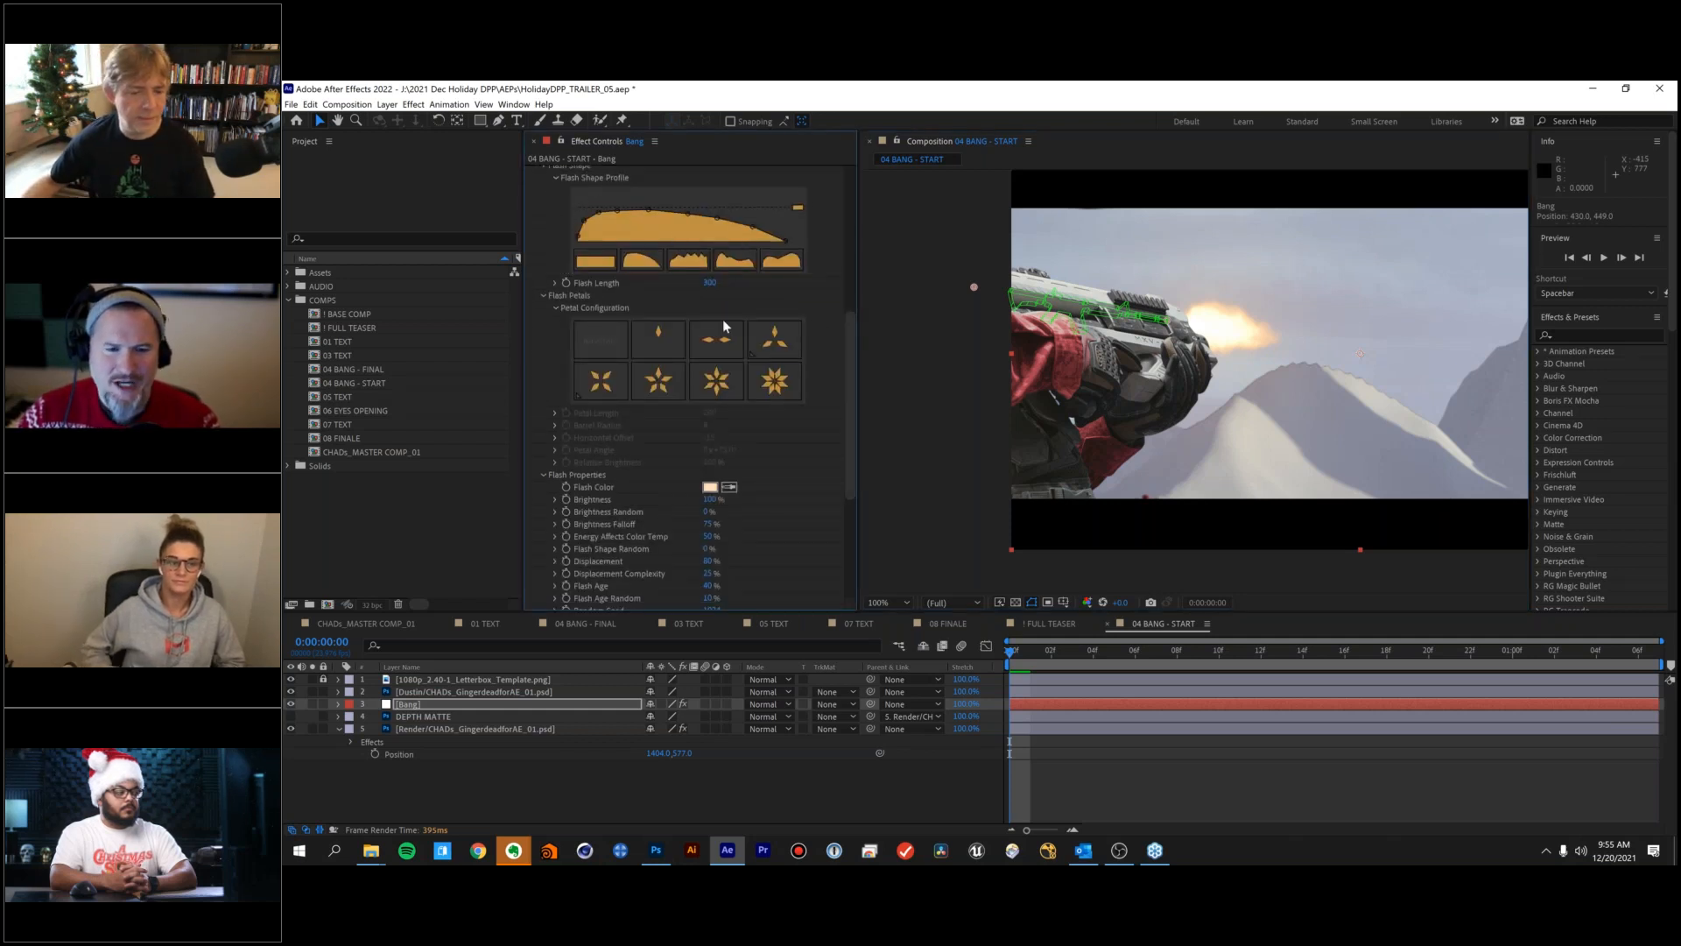
scroll(817, 475, up, 5)
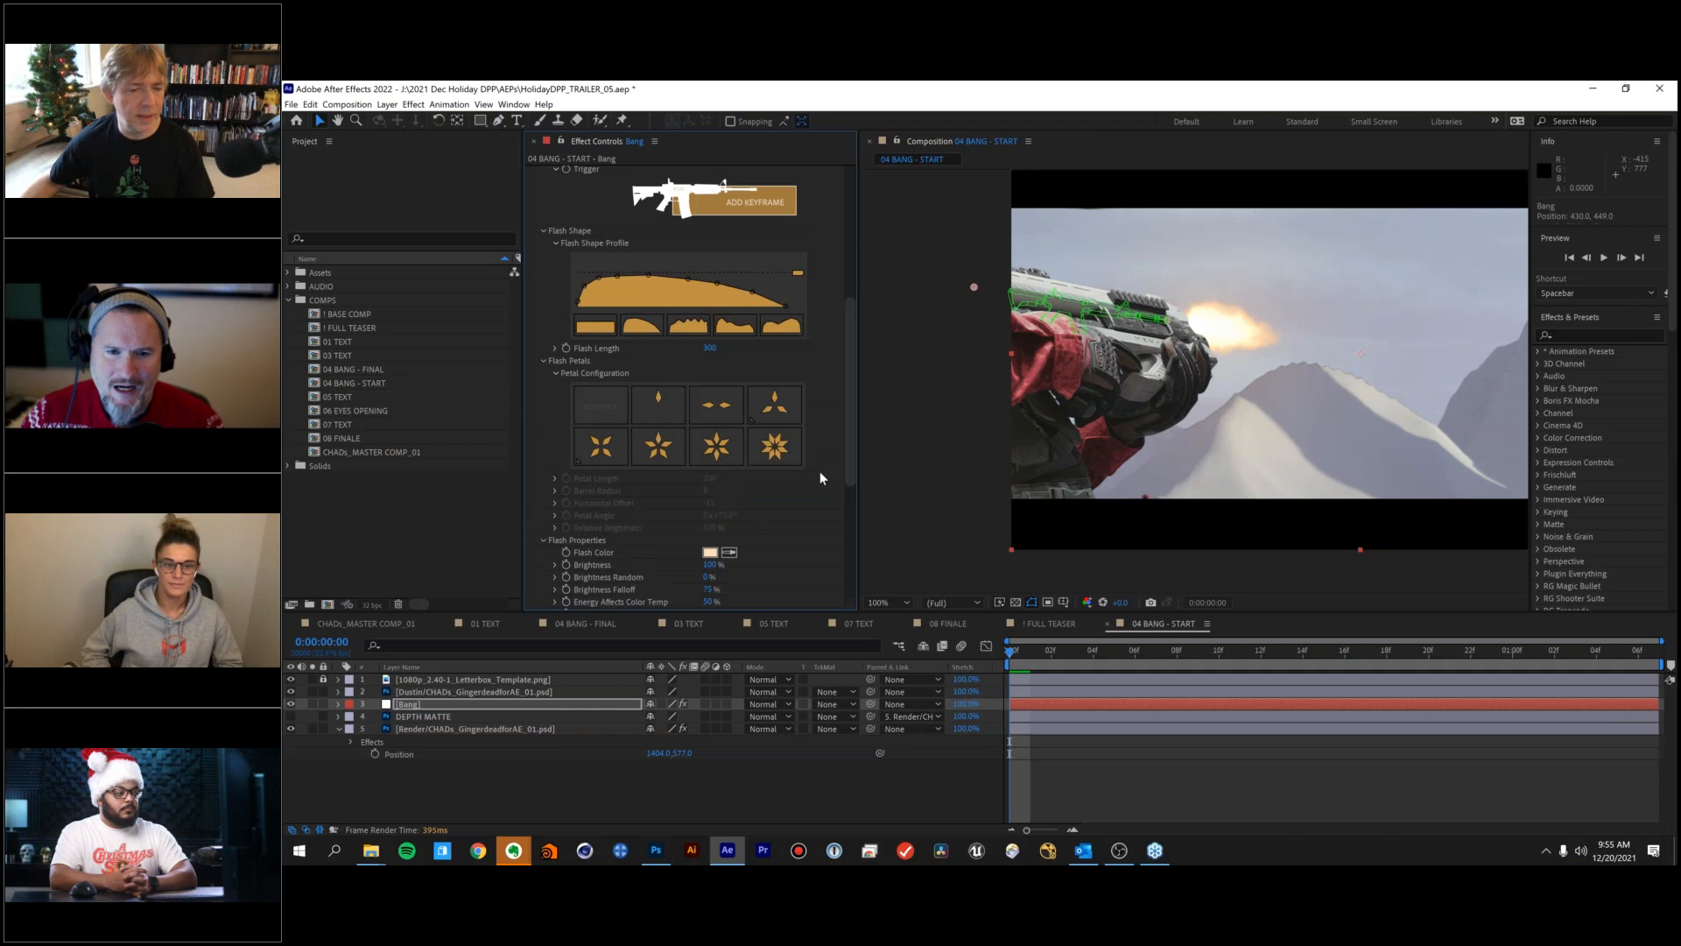
scroll(833, 240, up, 2)
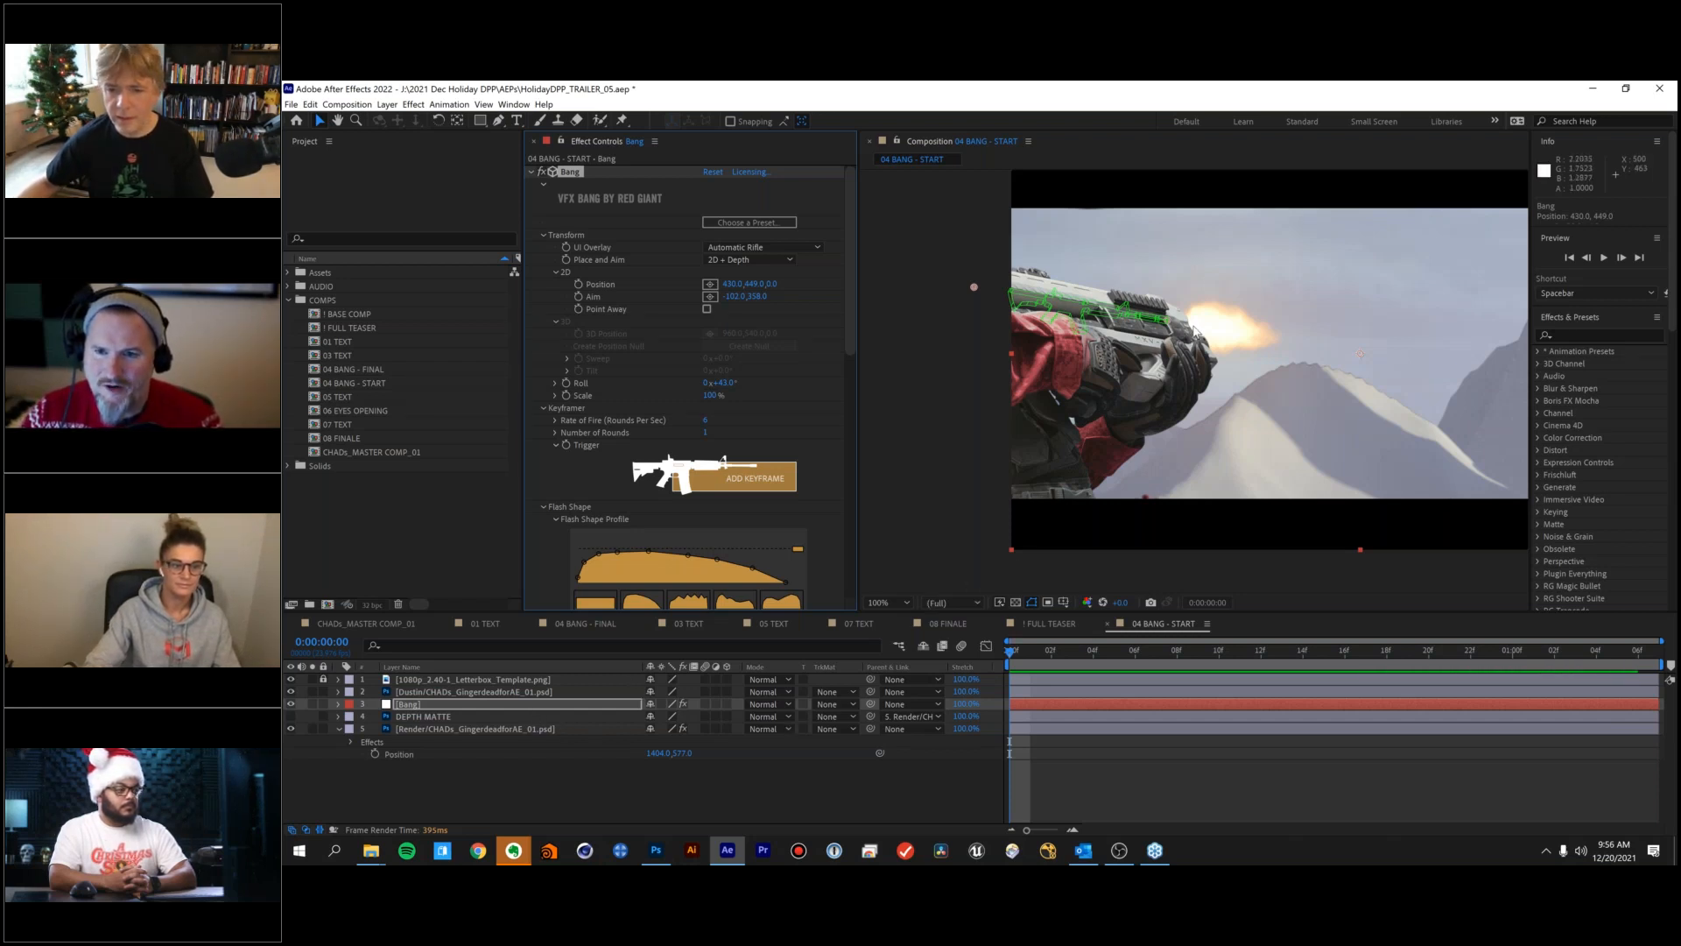
key(period)
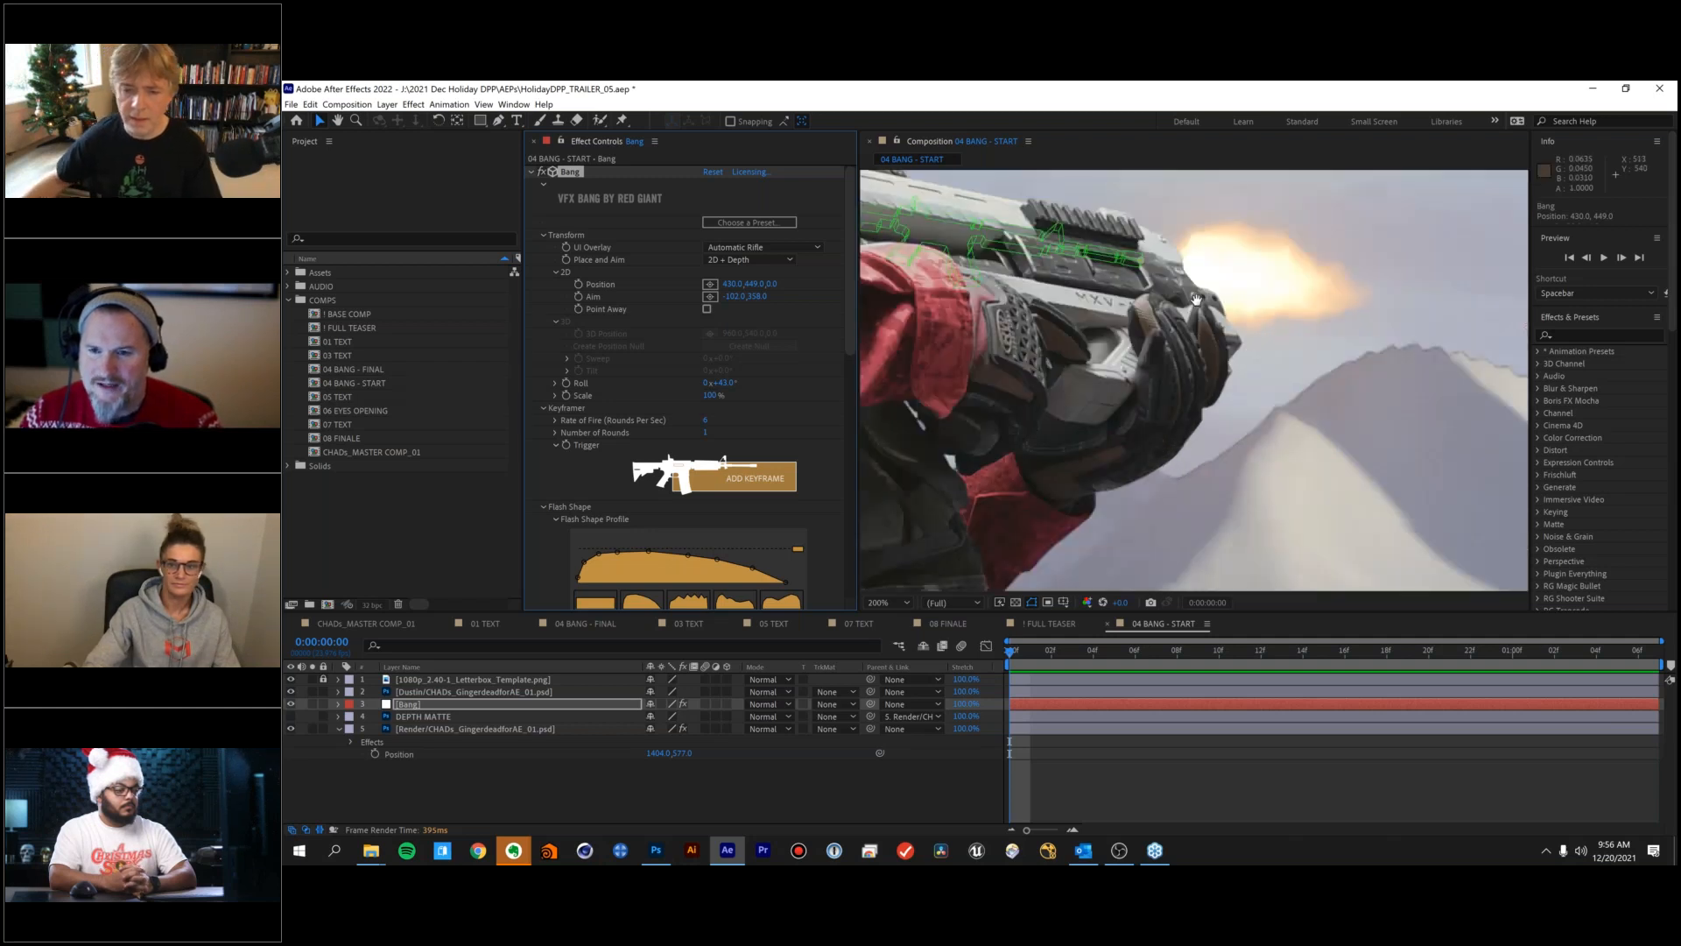
drag(1196, 299, 1181, 370)
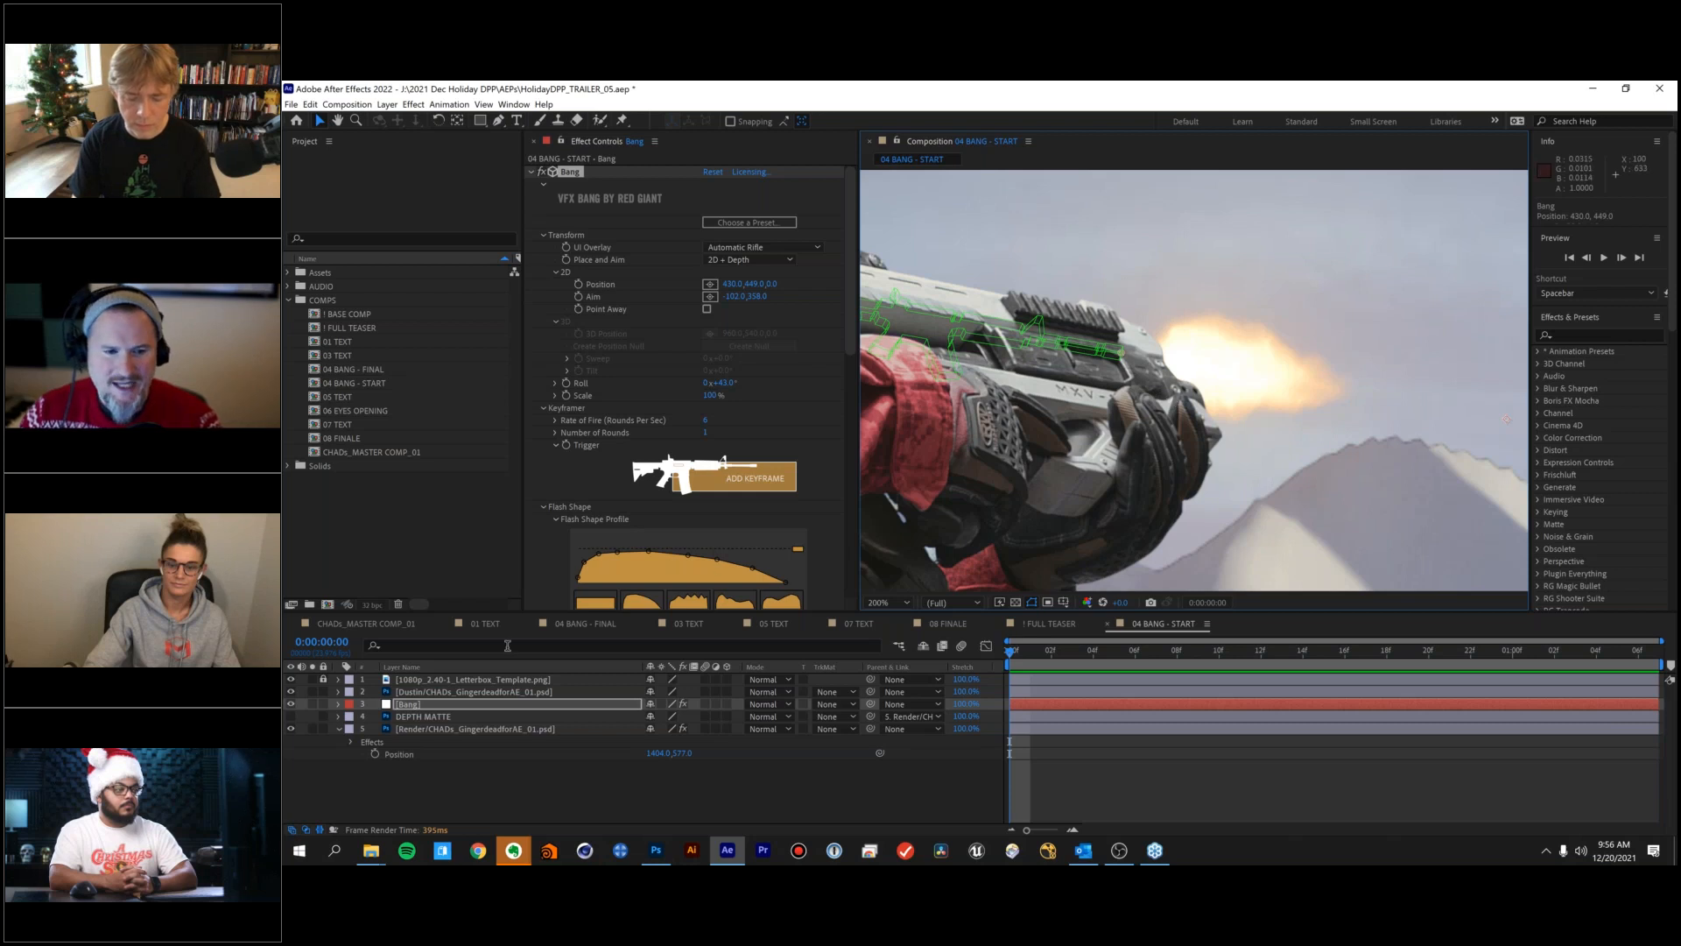
Create an RG VFX Supercomp from the Bang layer and the Render background layer.
click(428, 703)
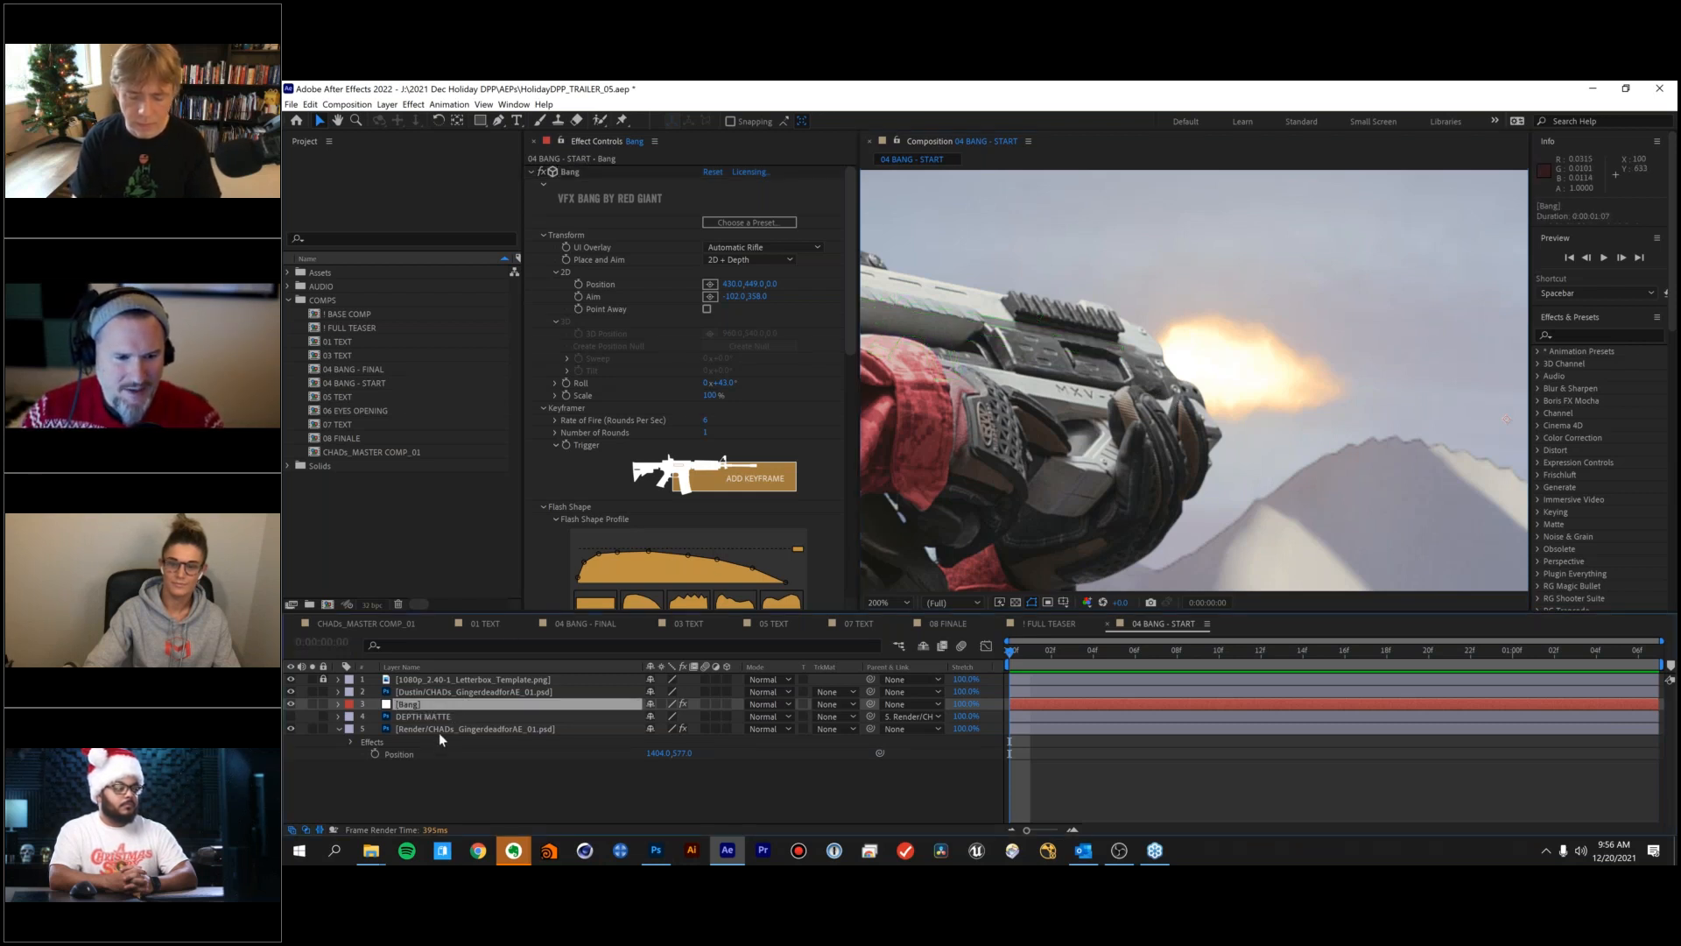
ctrl+click(461, 727)
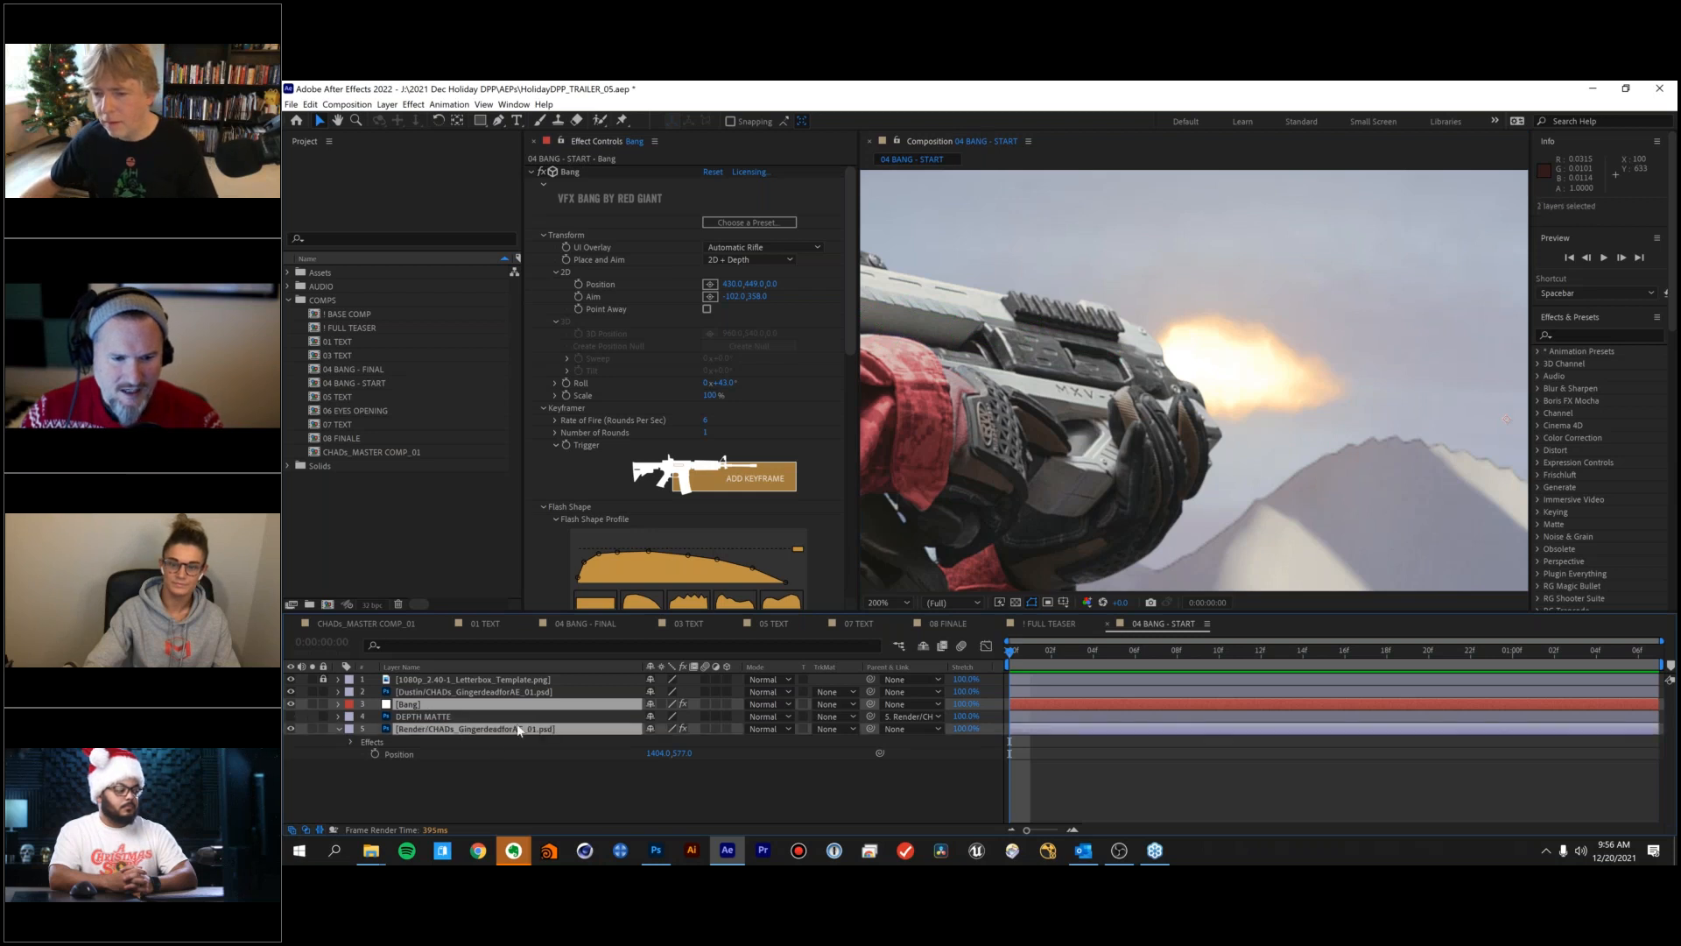
click(416, 106)
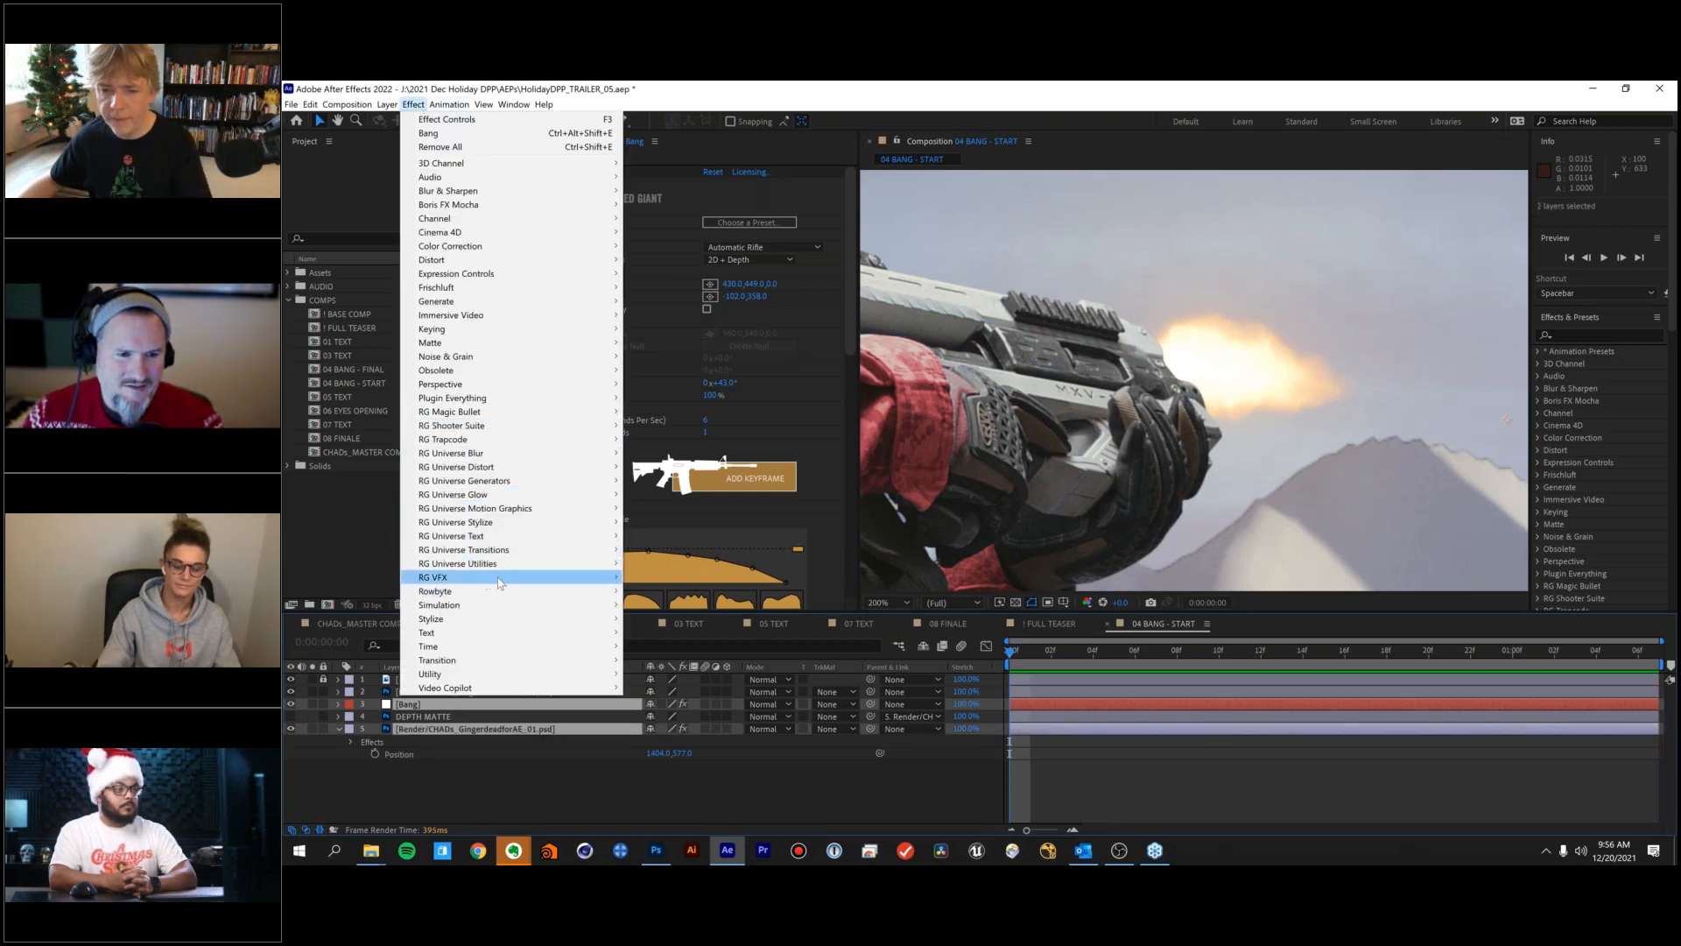
mouse_move(489, 581)
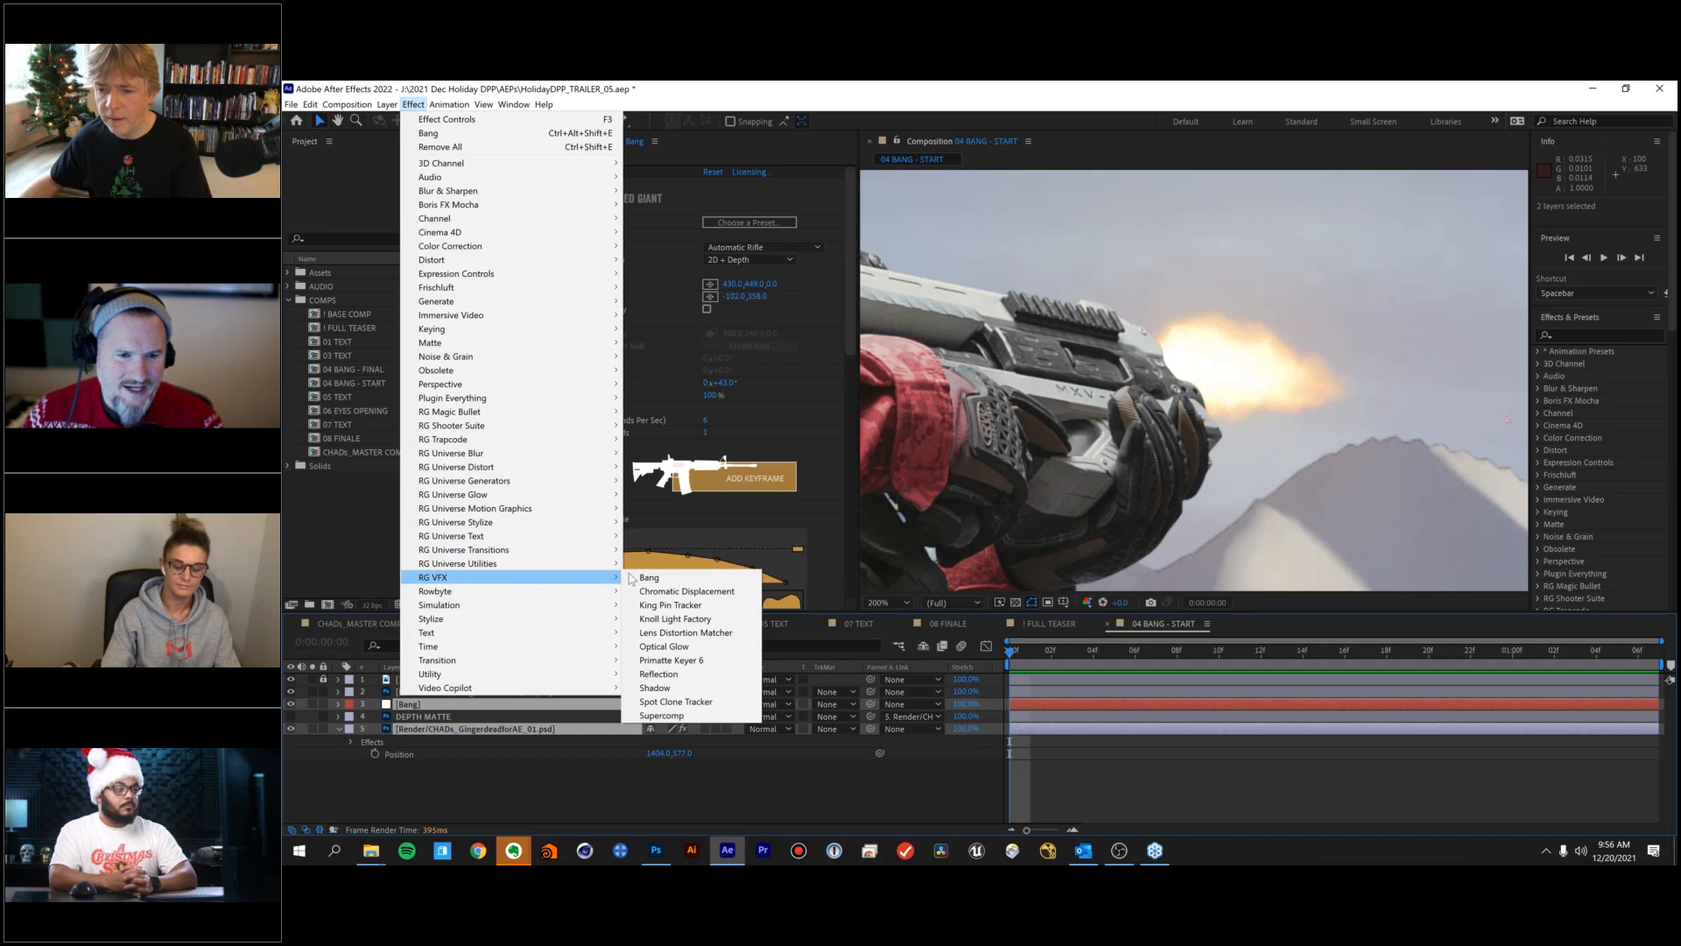
click(686, 715)
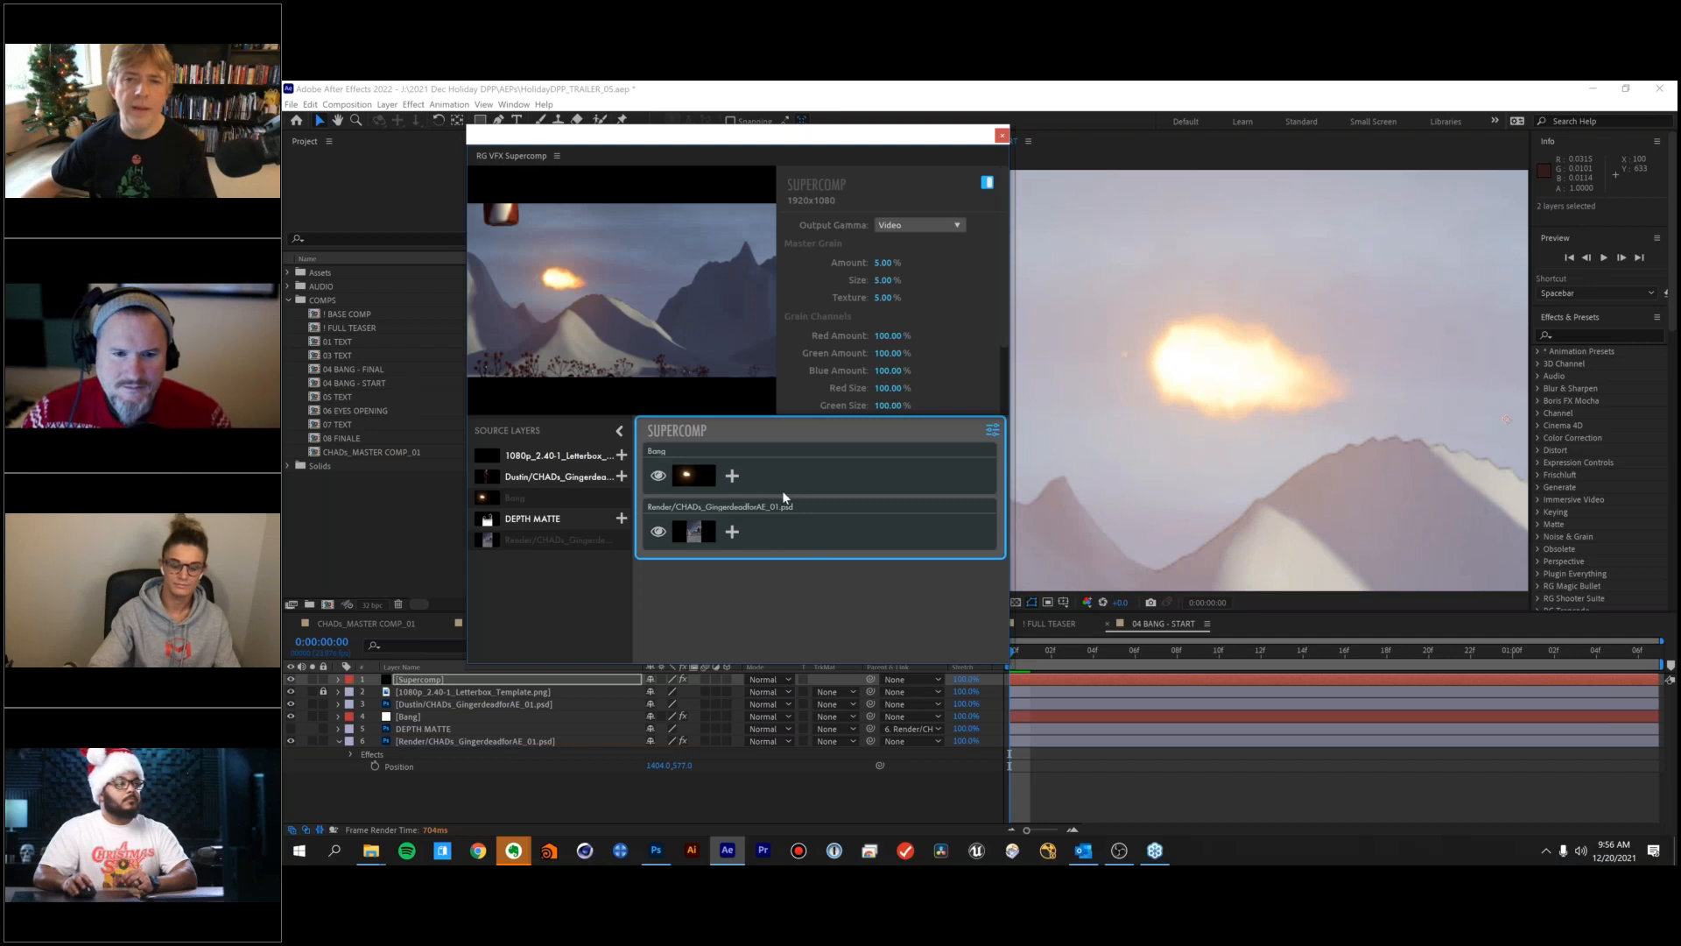
Enlarge the Supercomp window and add the foreground character layer to the stack between the Bang and Render layers.
click(775, 470)
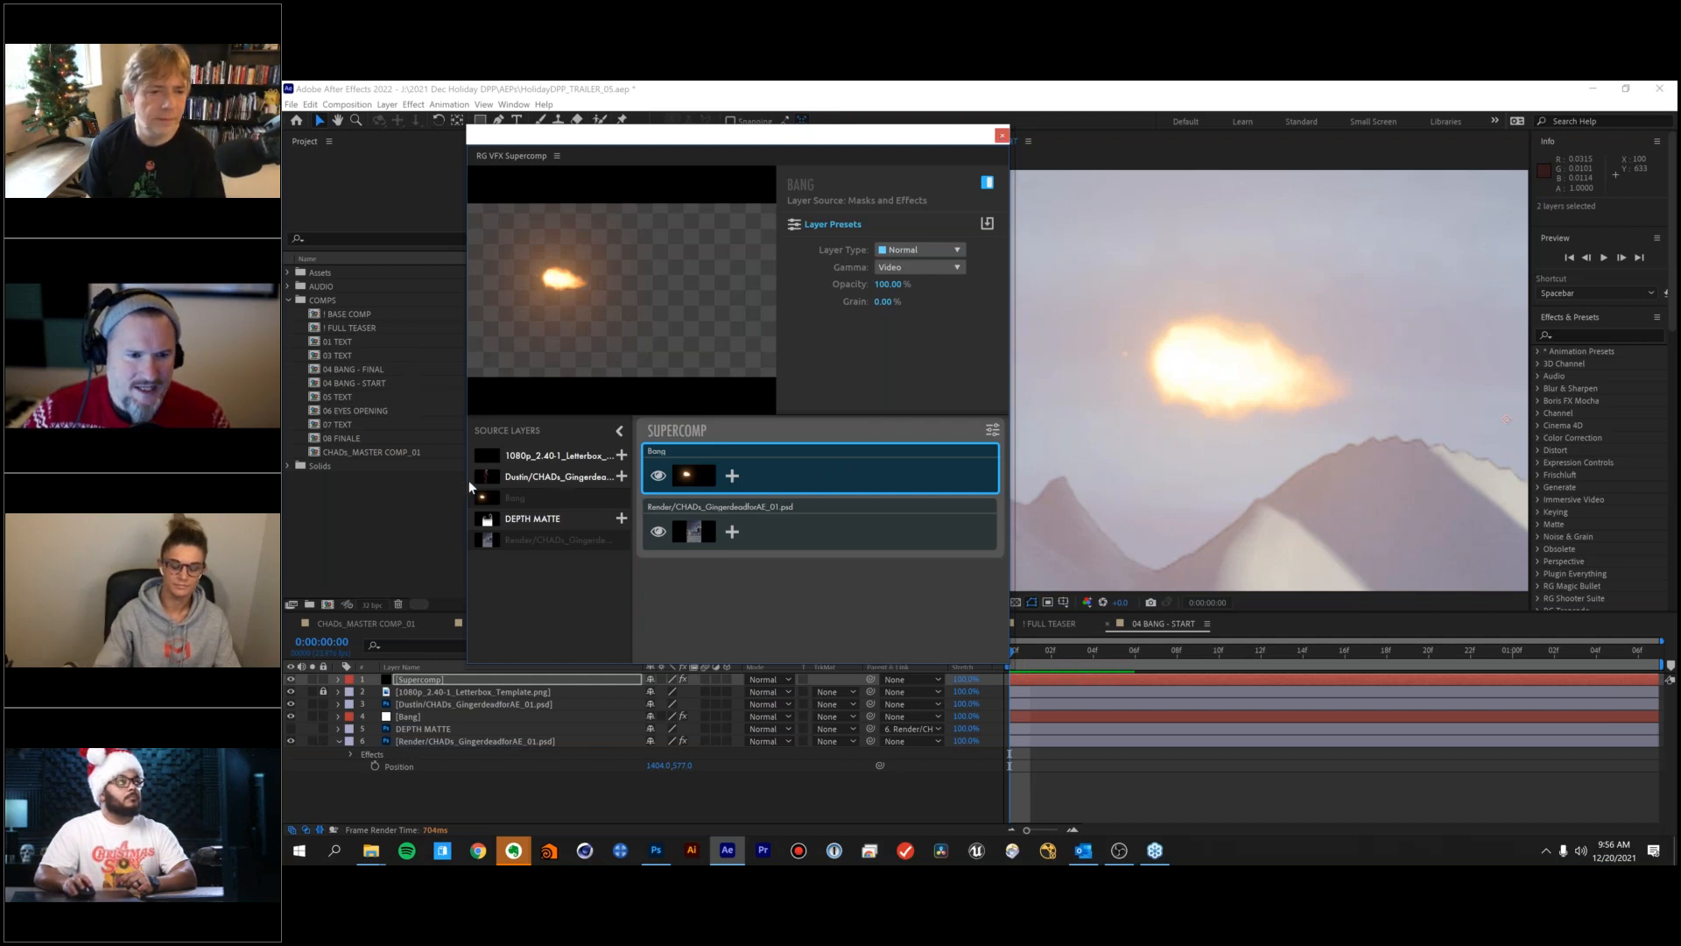
drag(464, 481, 346, 481)
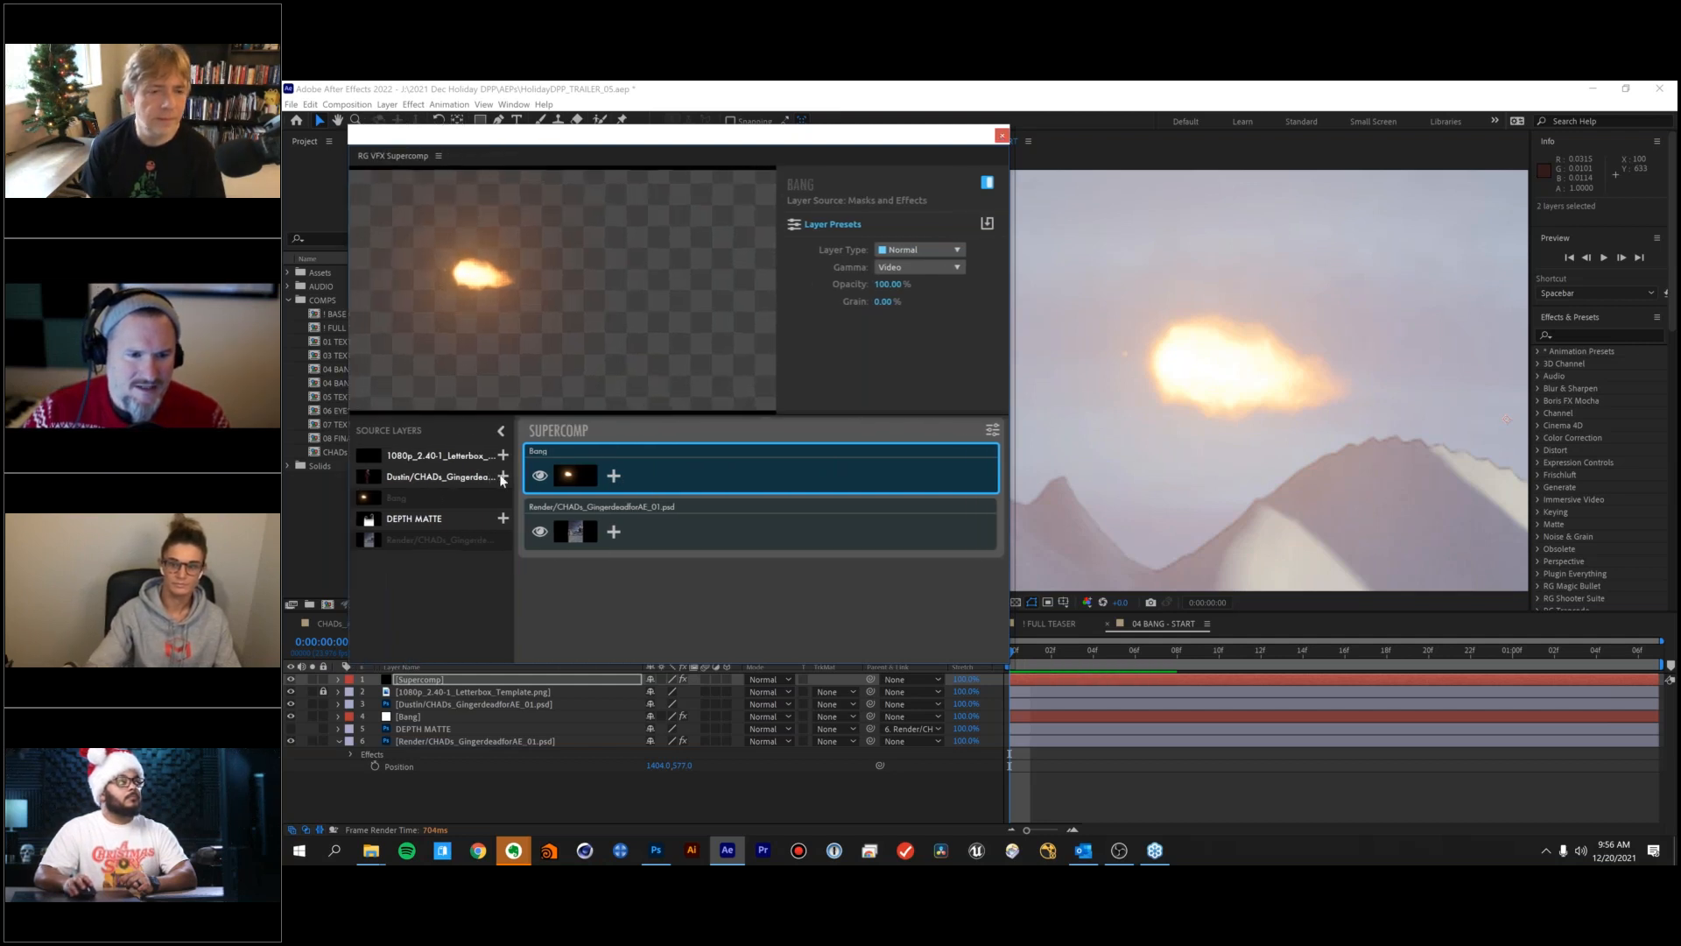
click(503, 476)
drag(680, 470, 686, 552)
click(671, 525)
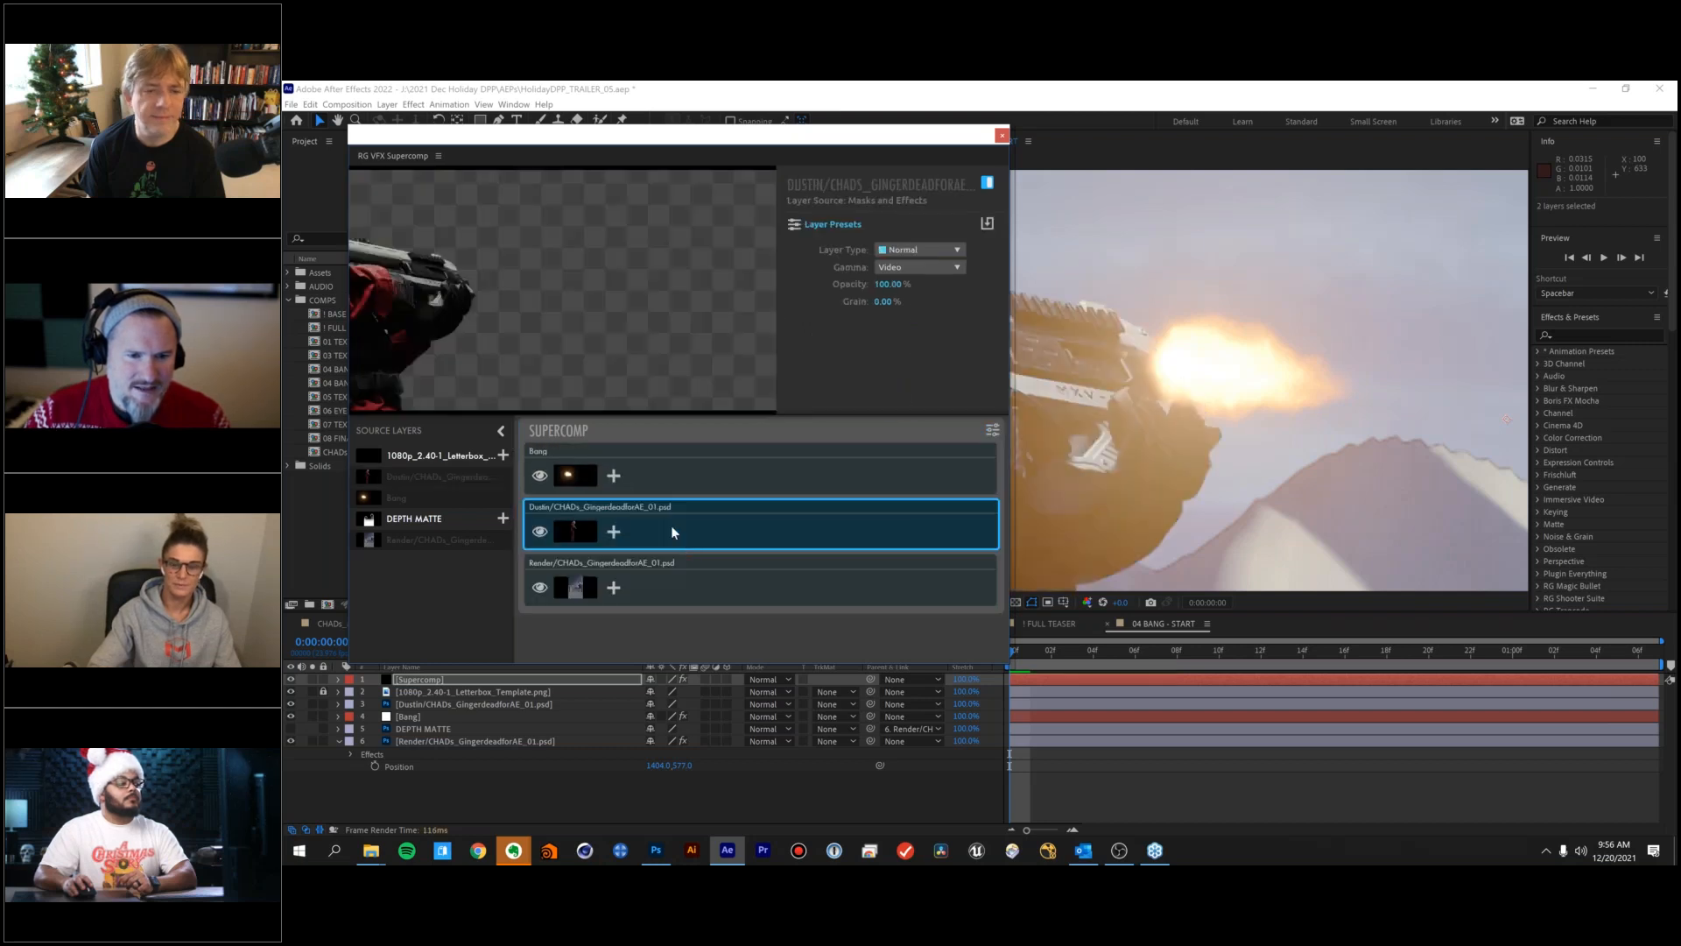
Move the Bang layer below the foreground character in the Supercomp stack and add an Optical Glow to it with Amount 18.70%.
click(661, 481)
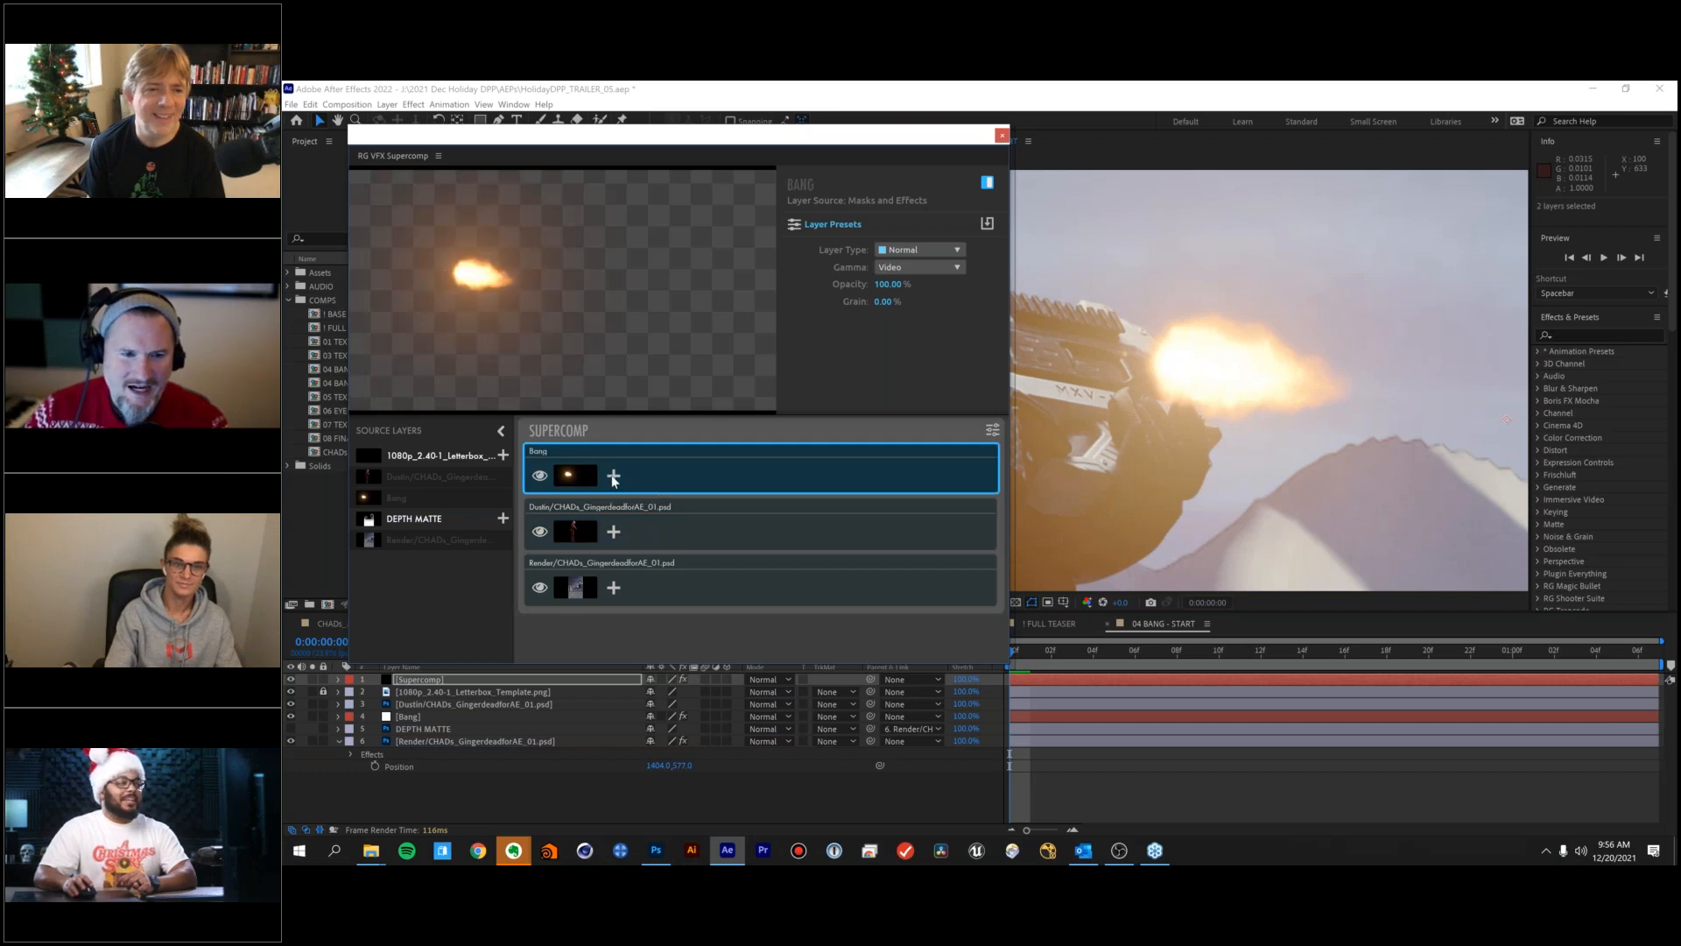
drag(670, 464, 669, 530)
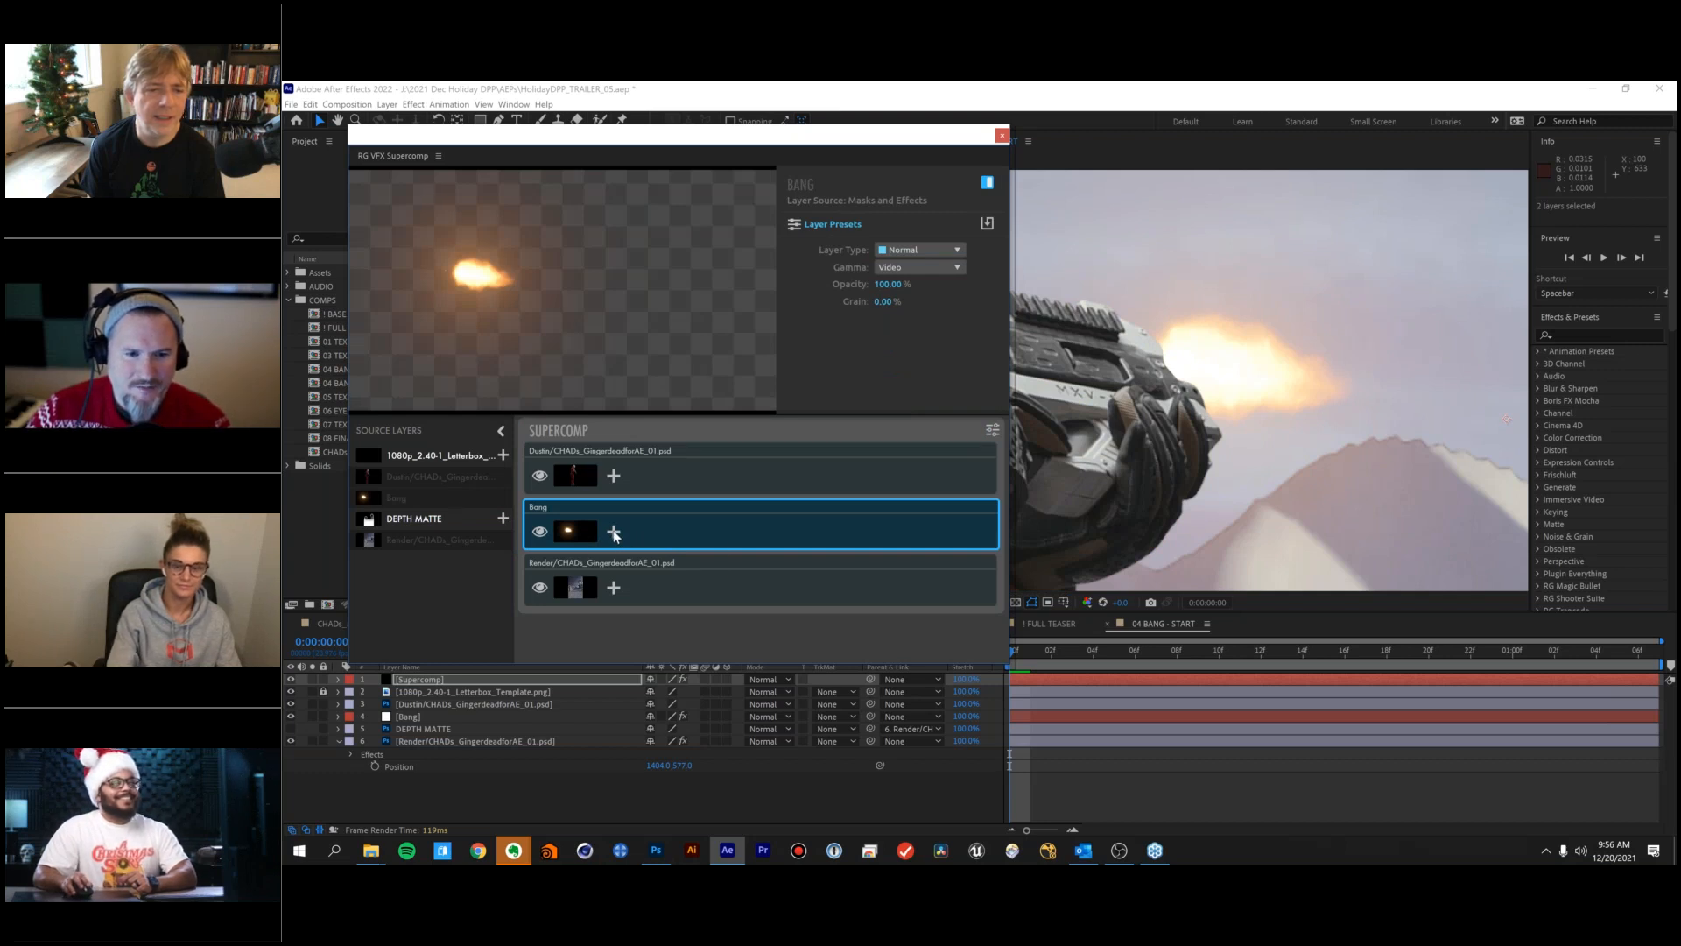
click(614, 532)
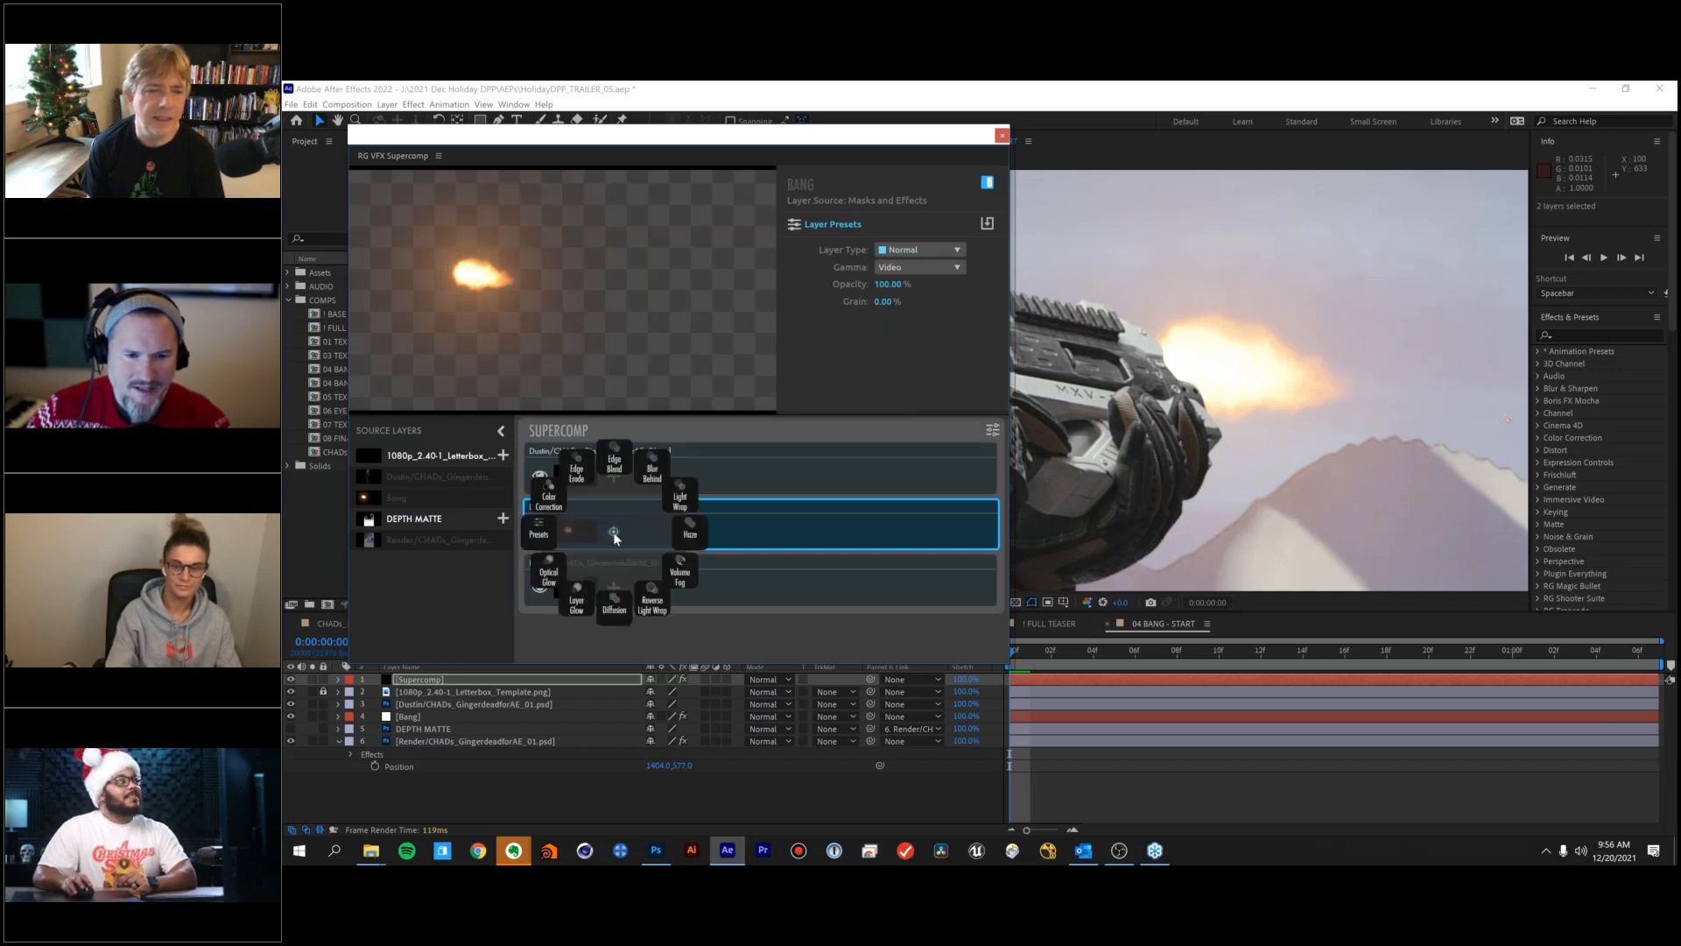
click(536, 582)
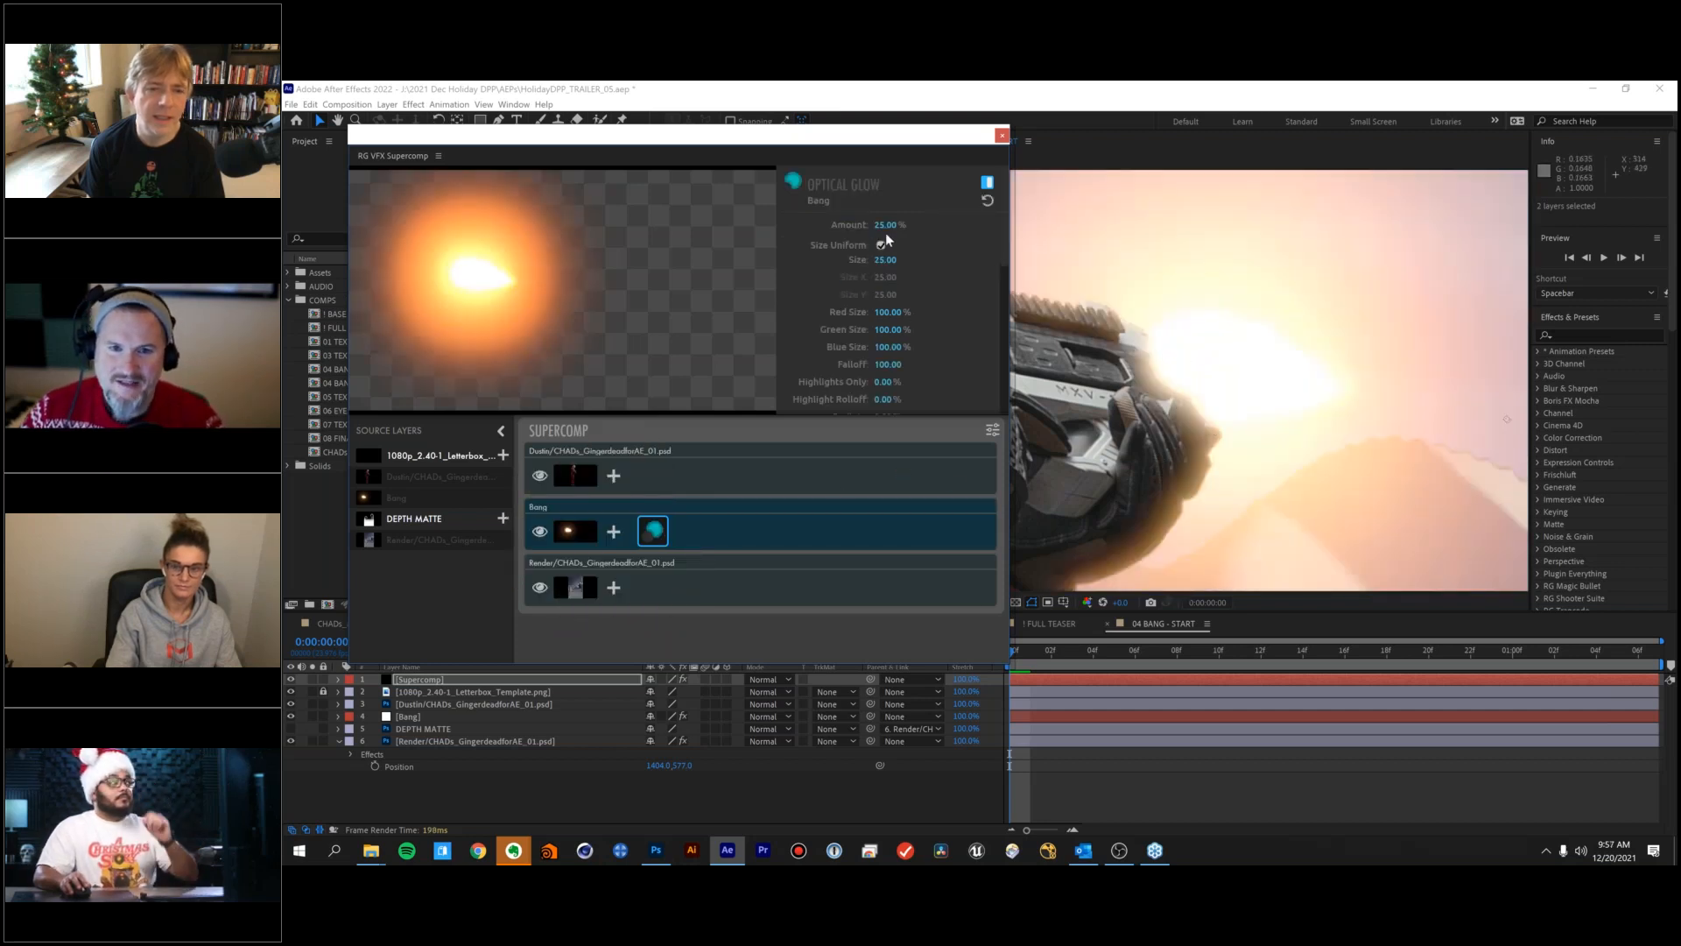
drag(887, 226, 887, 225)
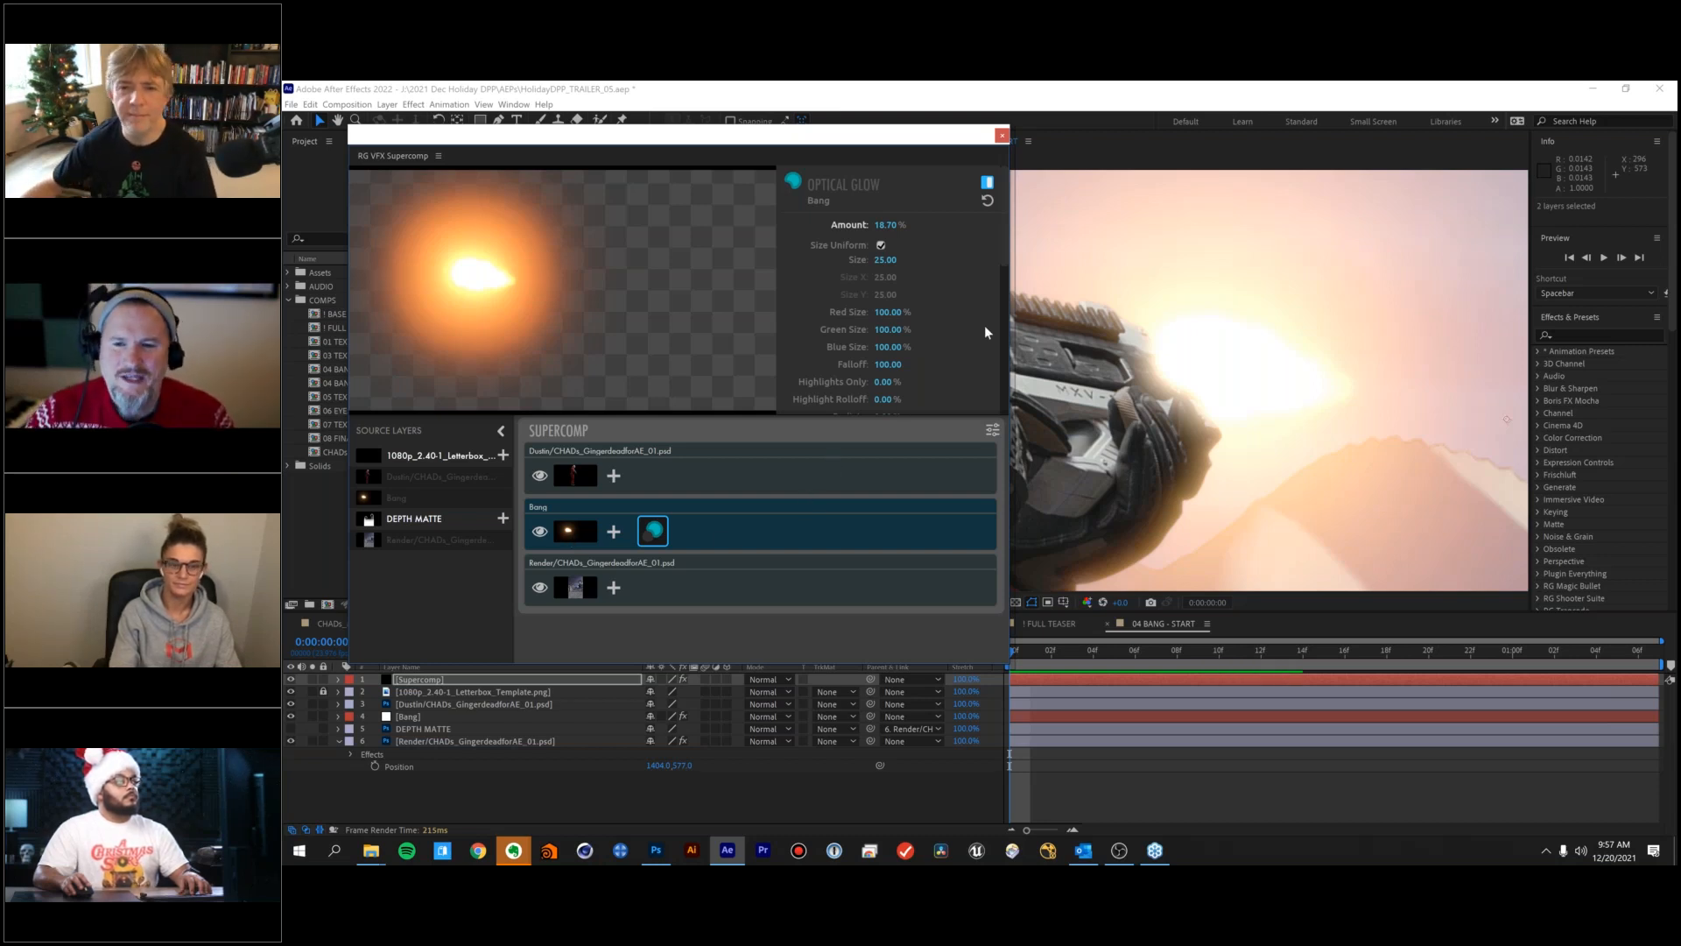
click(1002, 138)
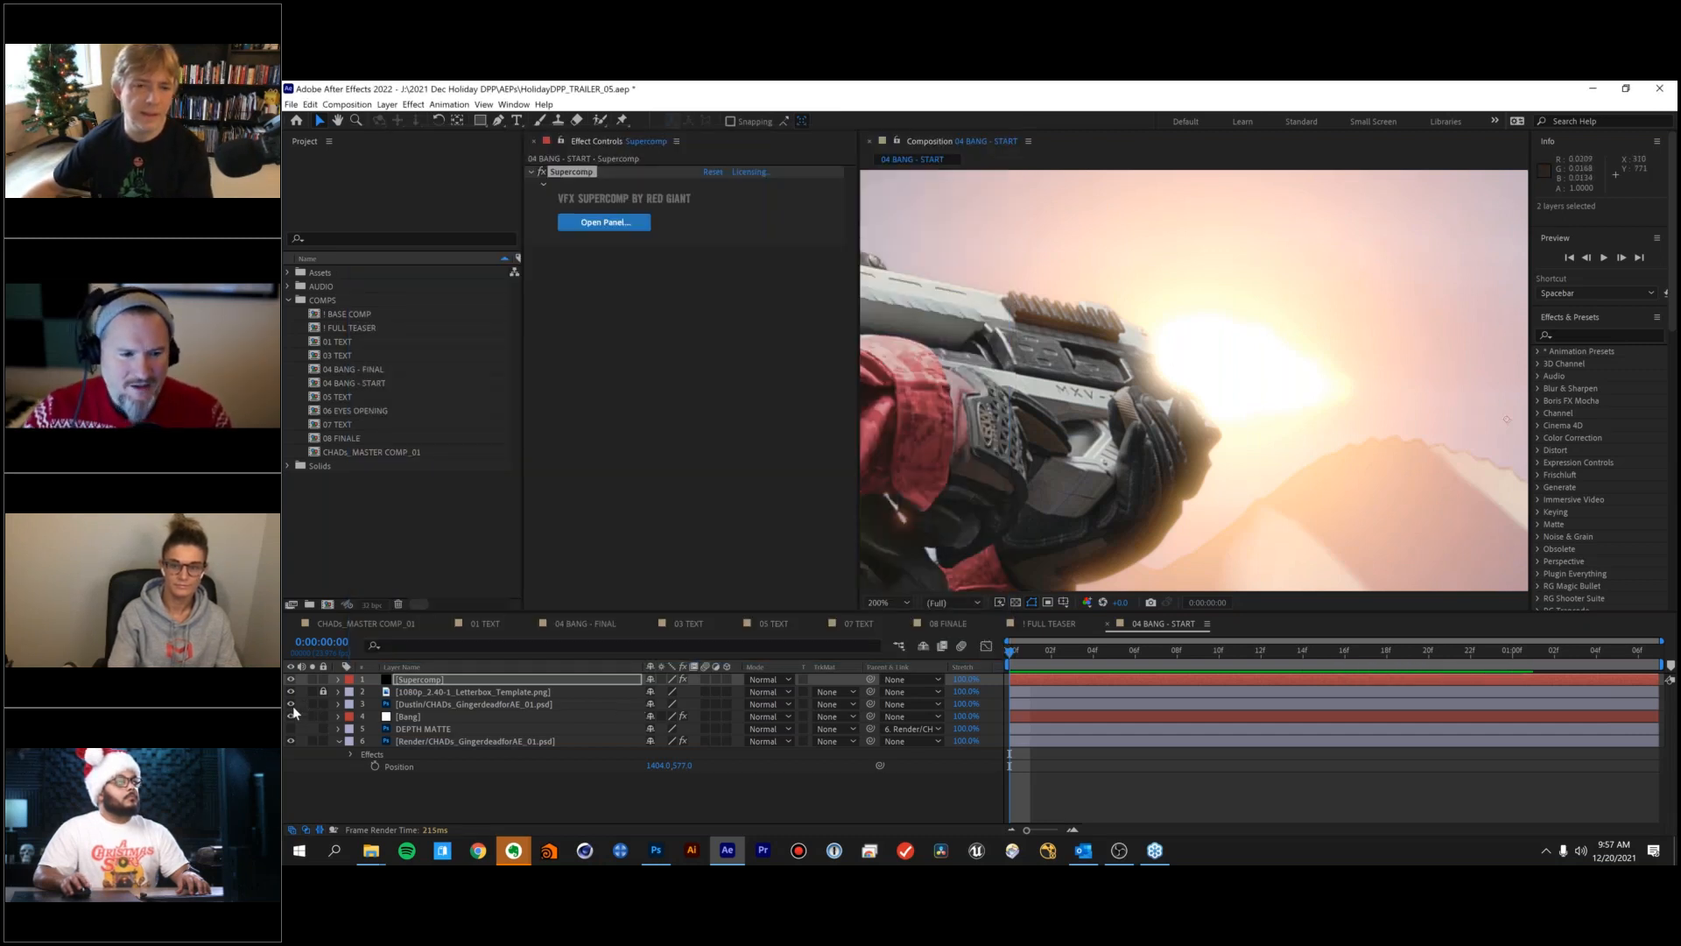
Hide the foreground character and Bang layers, and solo the Render background layer to inspect the mountain scene.
drag(291, 707, 291, 716)
click(441, 740)
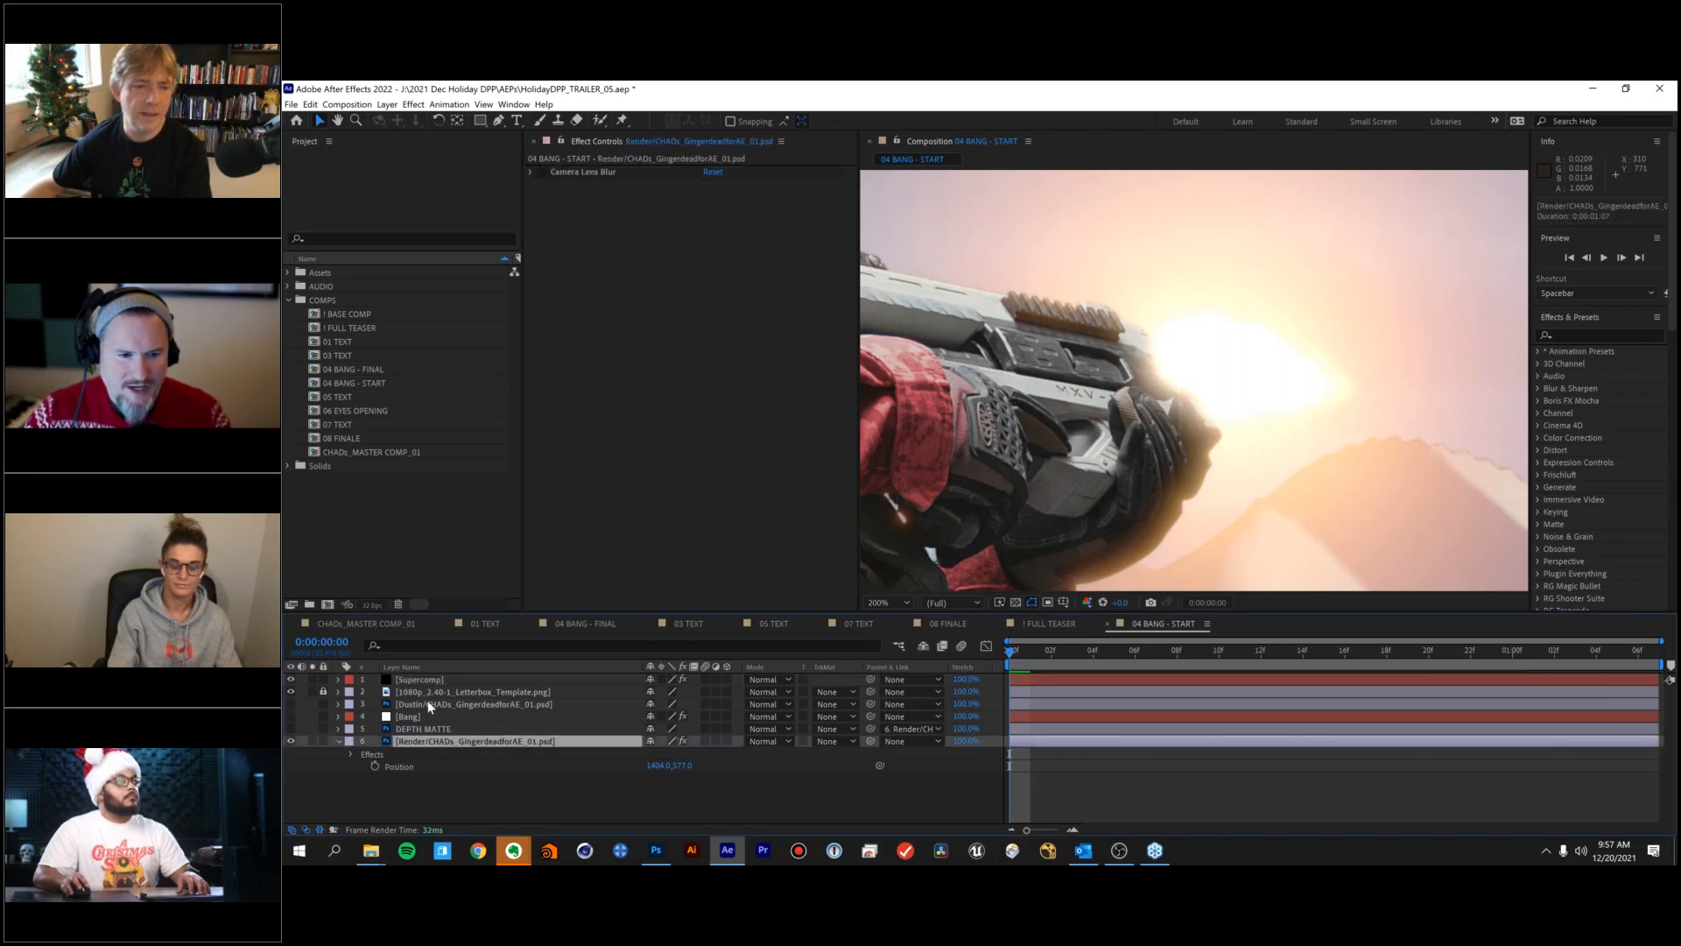
click(313, 741)
click(291, 679)
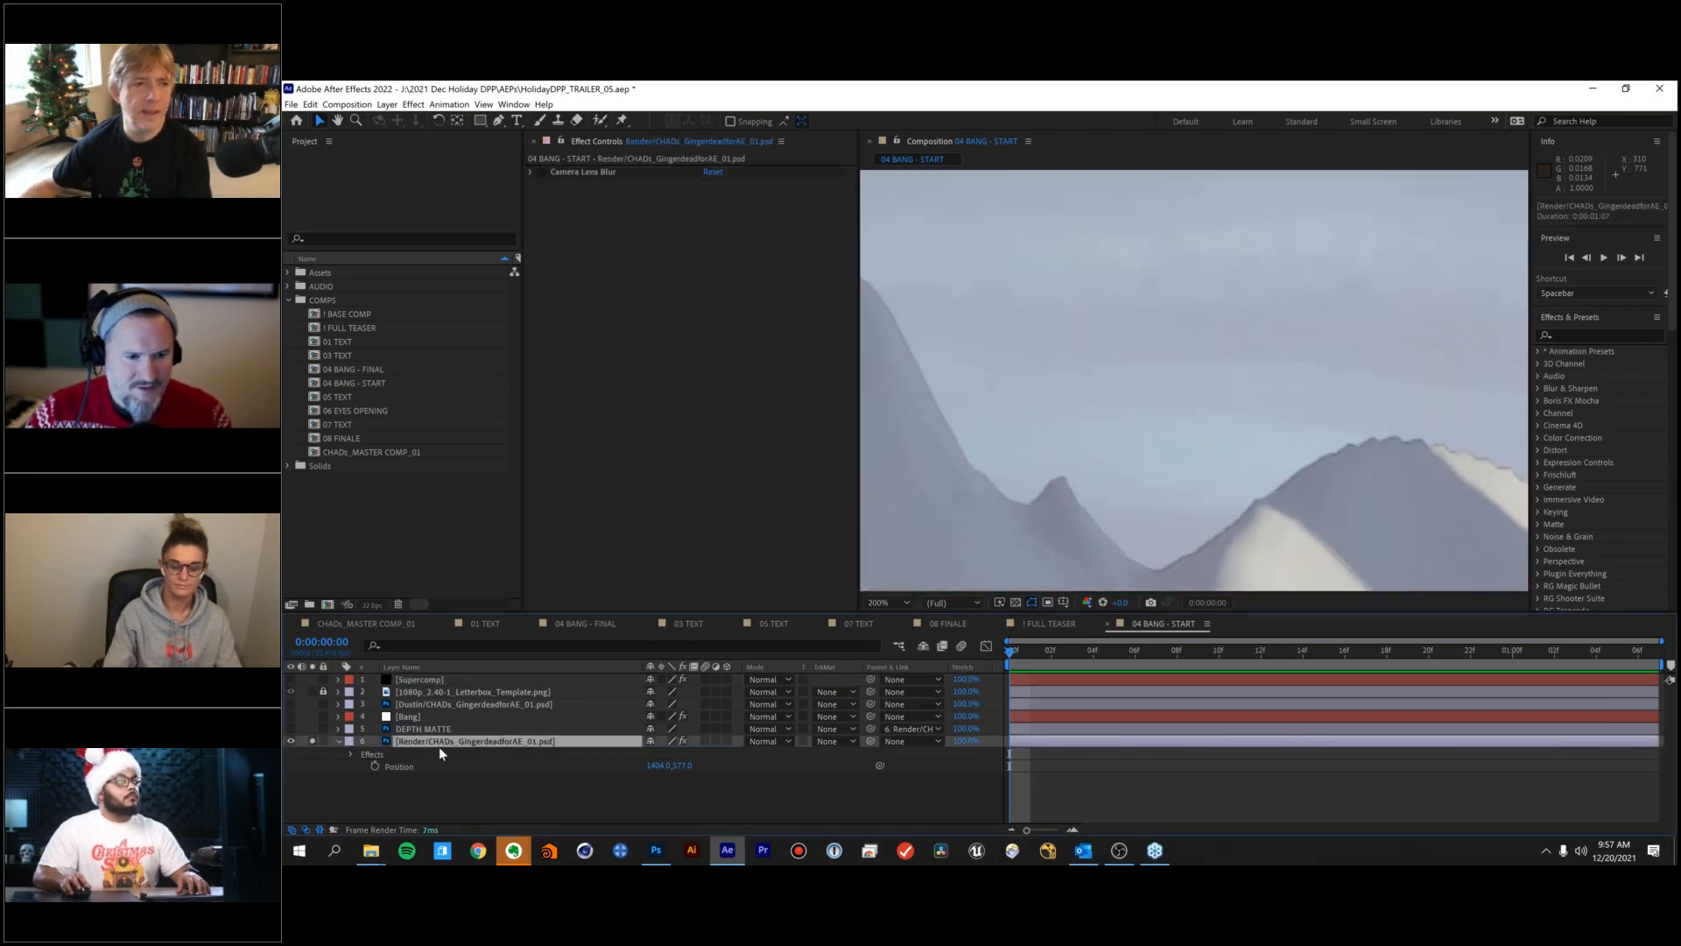
scroll(1146, 495, down, 3)
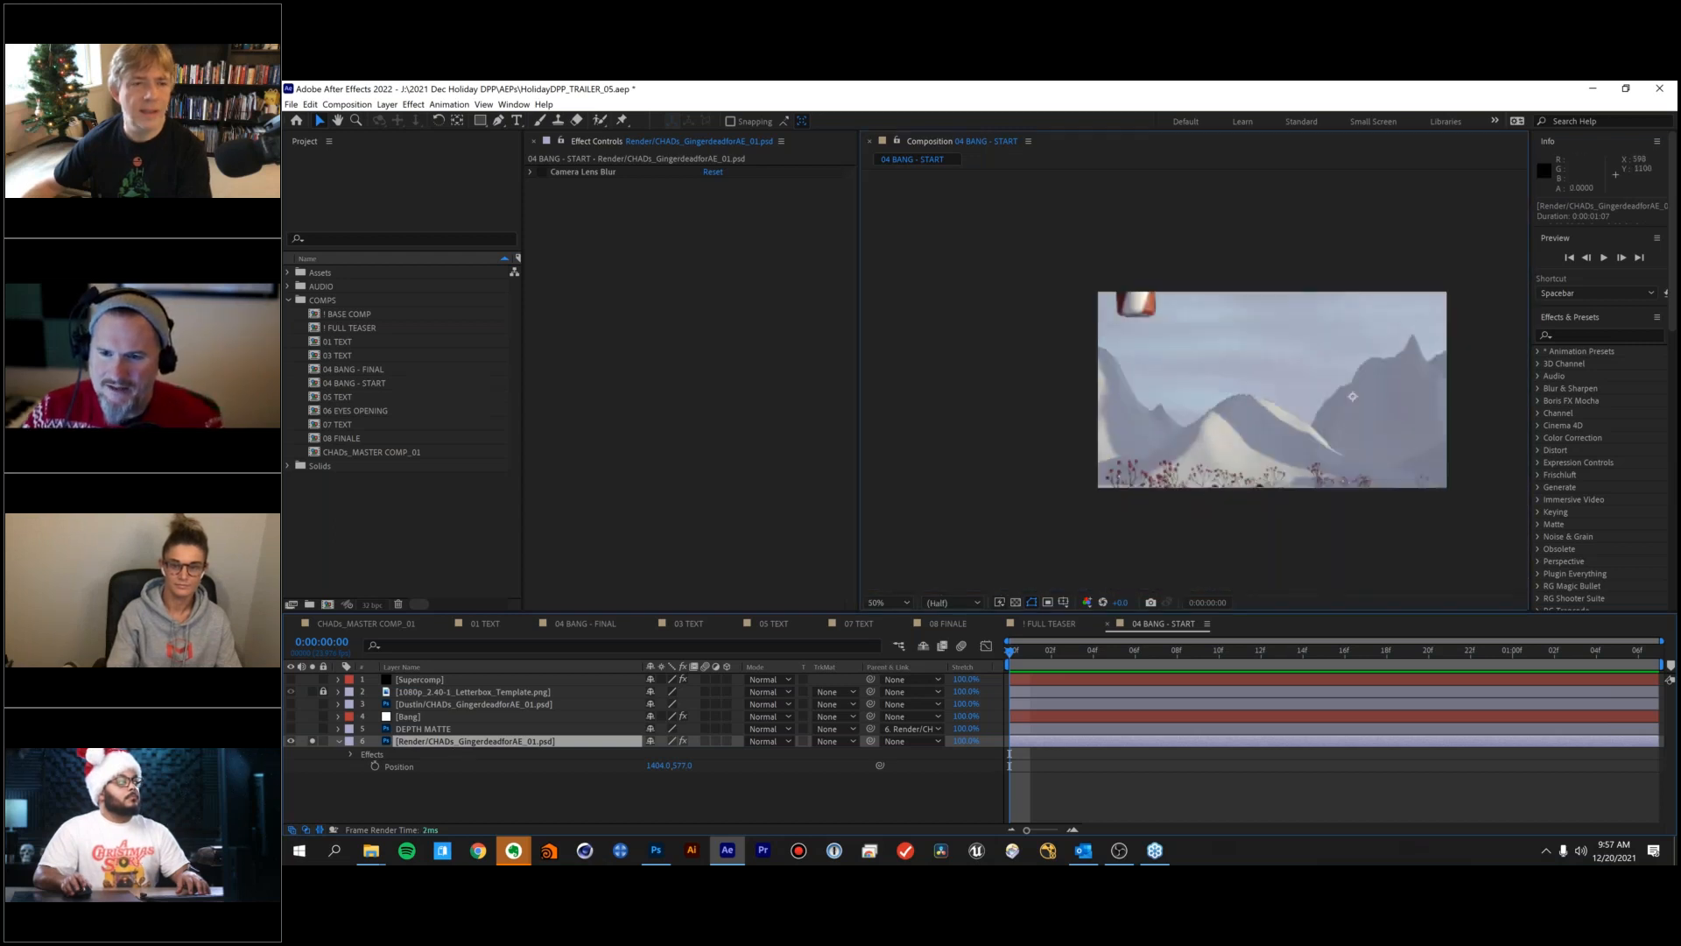
scroll(1145, 496, up, 2)
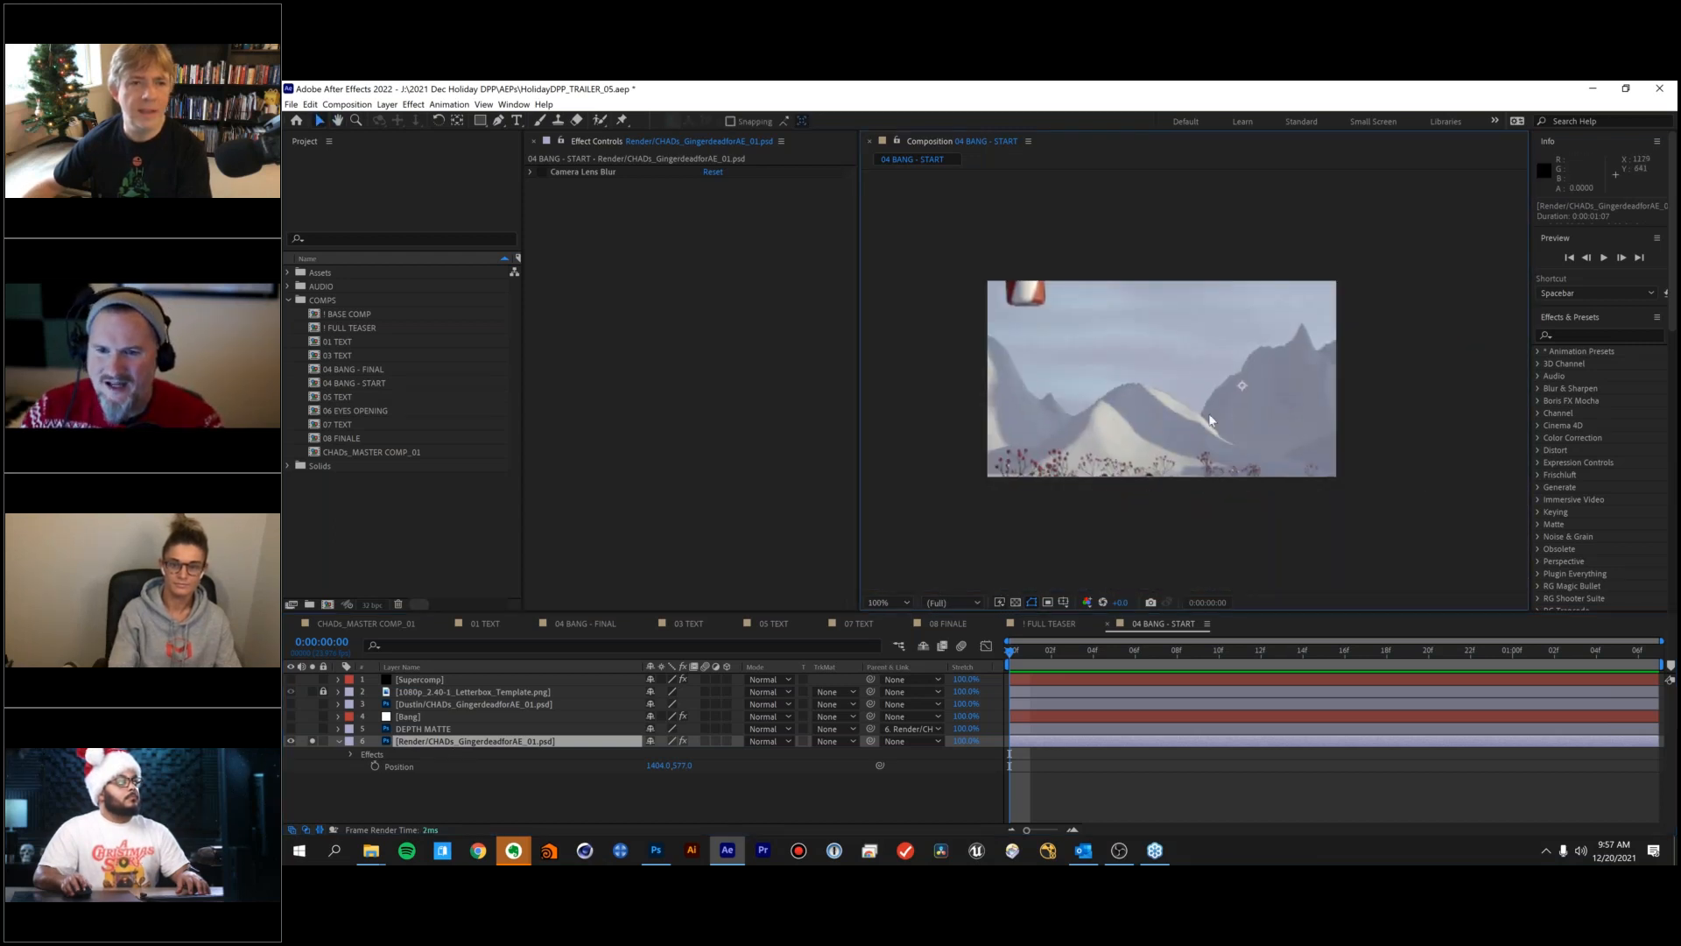
mouse_move(1149, 430)
mouse_down()
mouse_move(1198, 412)
mouse_move(1135, 427)
mouse_move(1177, 424)
mouse_up()
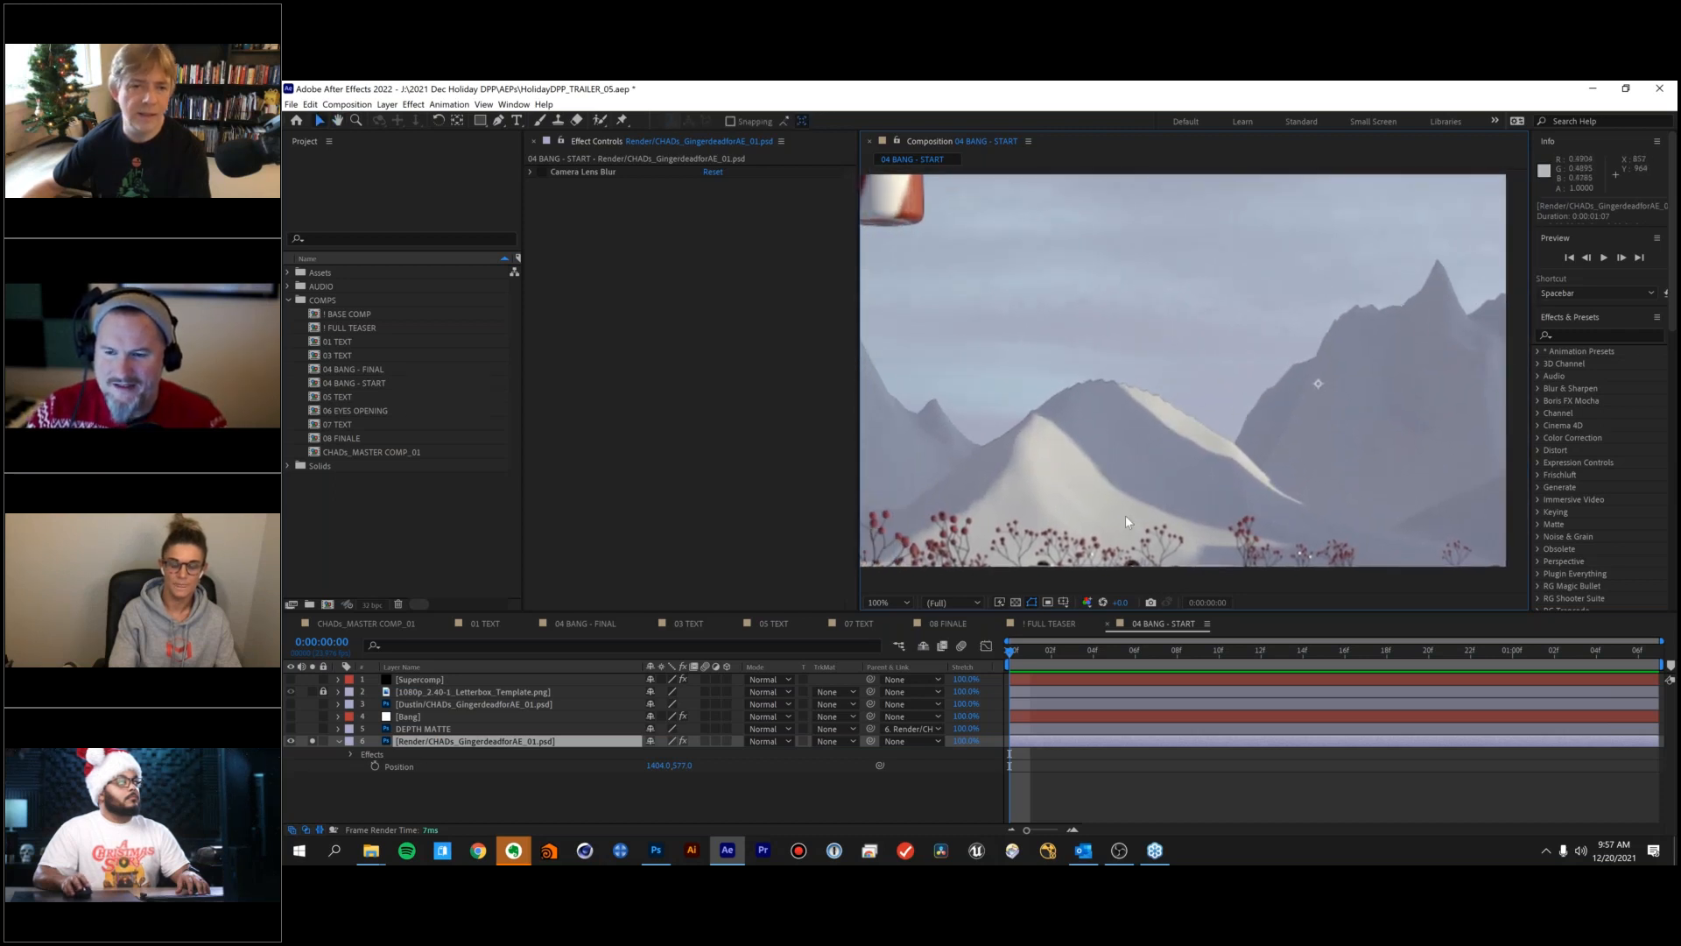
drag(1169, 424, 1123, 418)
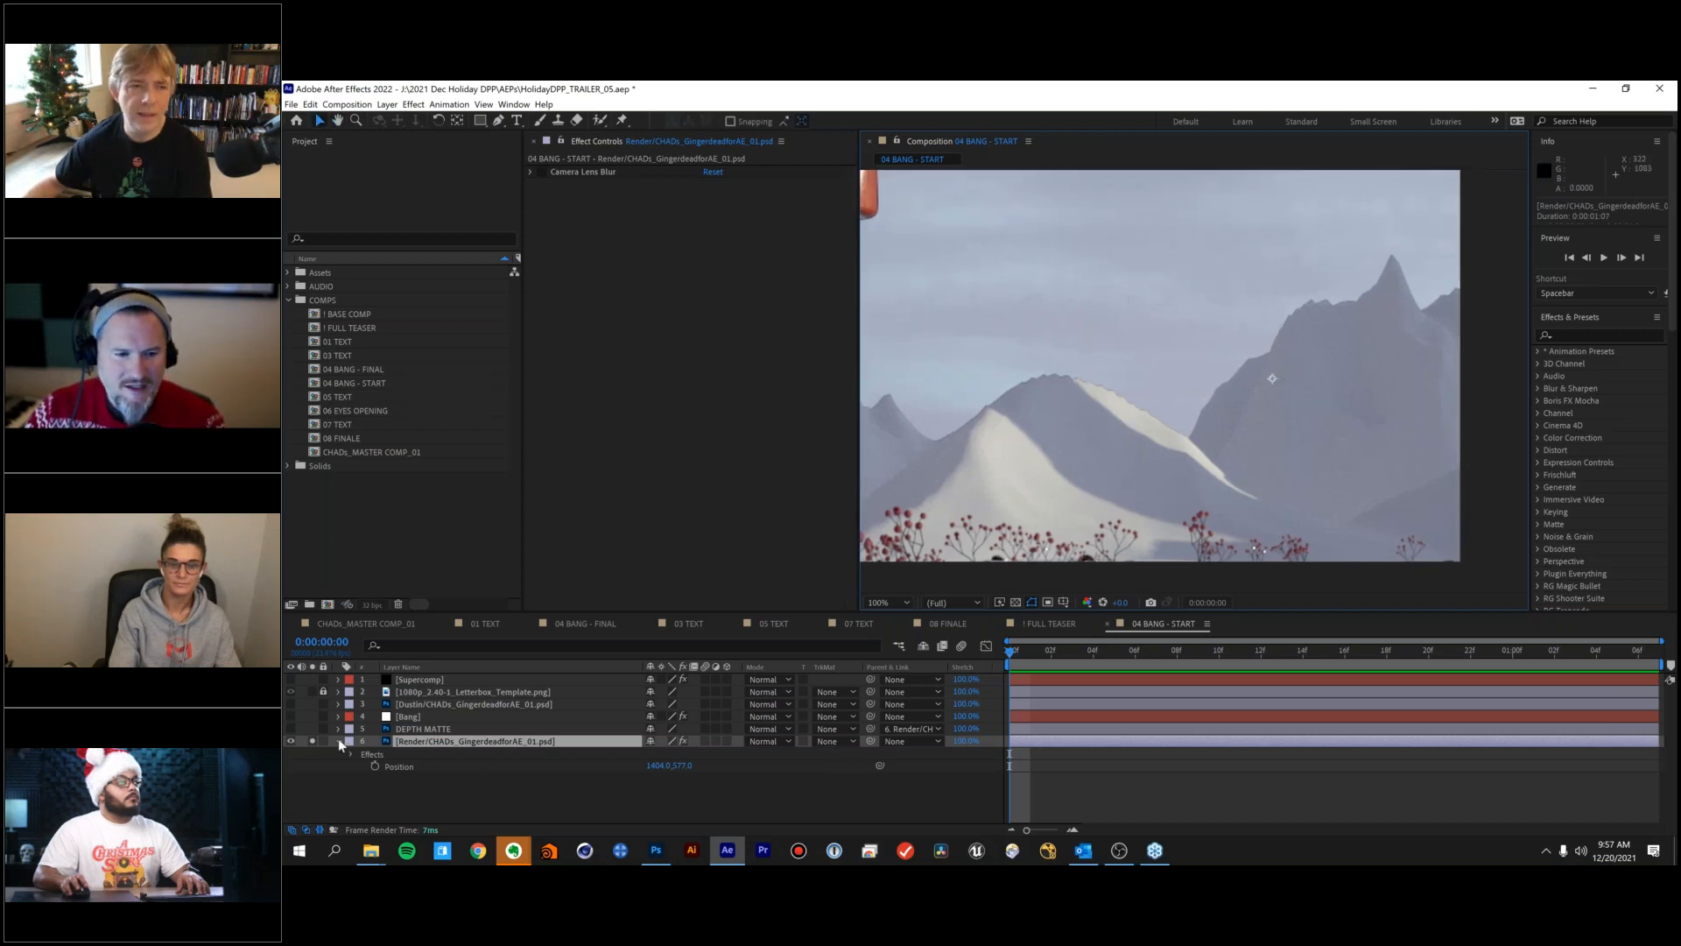
Solo the DEPTH MATTE layer to examine it, and return to the Render background layer.
click(289, 729)
click(413, 730)
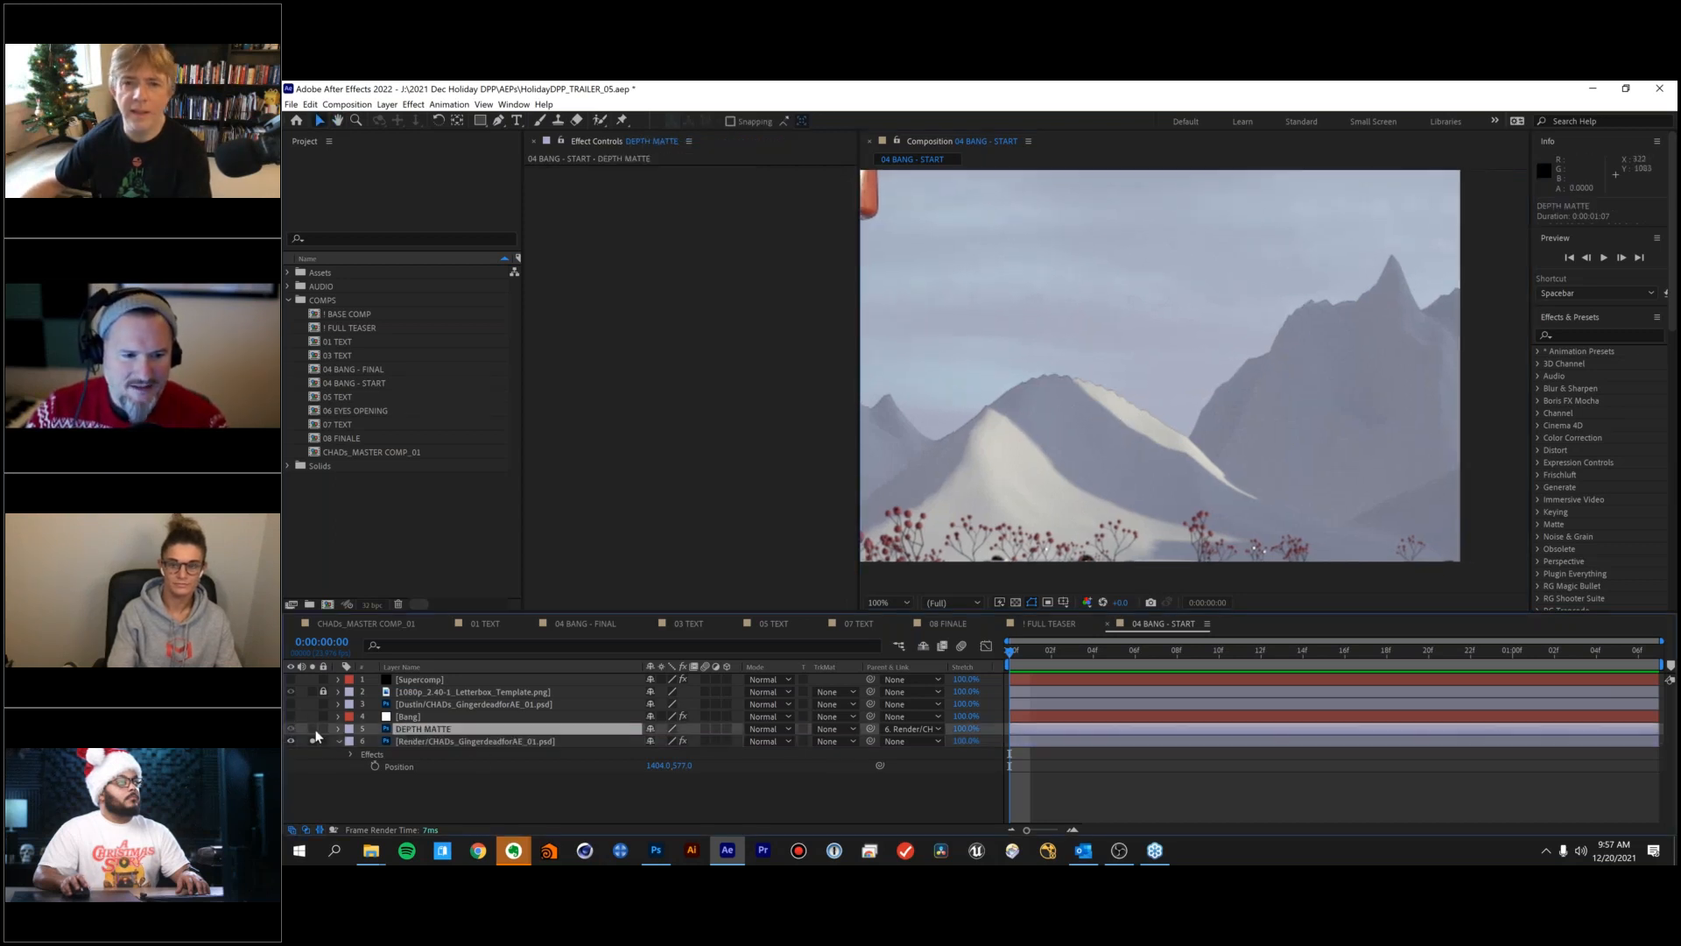
click(312, 729)
scroll(1023, 476, down, 1)
scroll(1023, 475, up, 1)
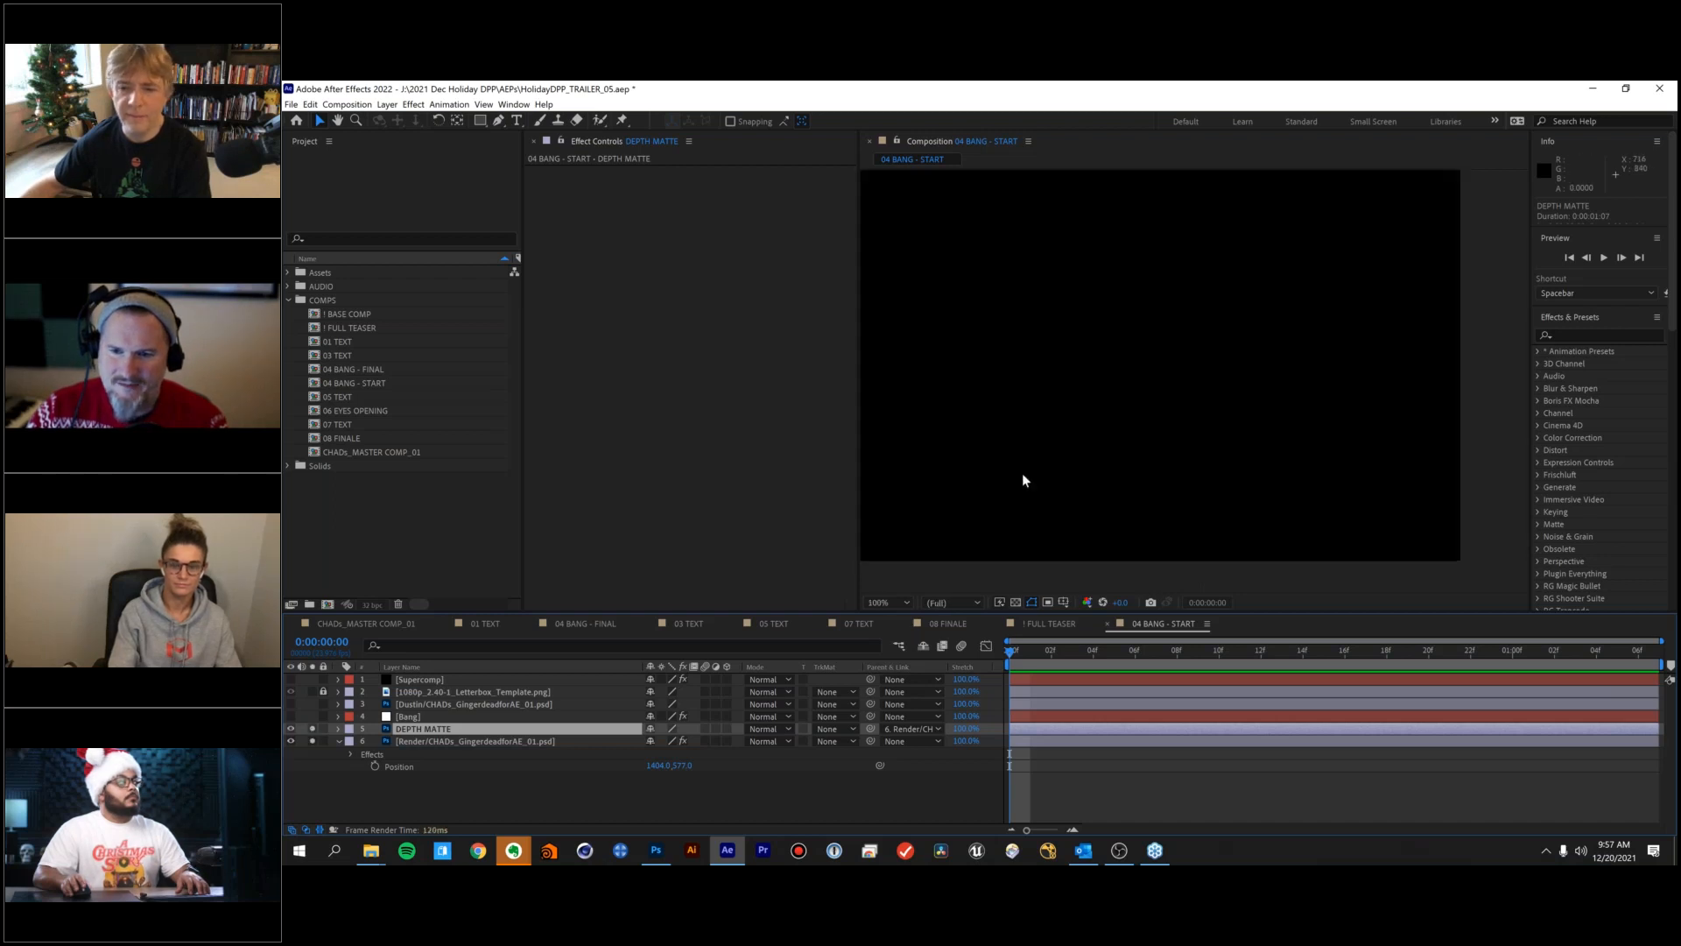
click(313, 741)
Enable Camera Lens Blur on the Render background layer, with DEPTH MATTE as its blur map layer and the map inverted.
click(418, 742)
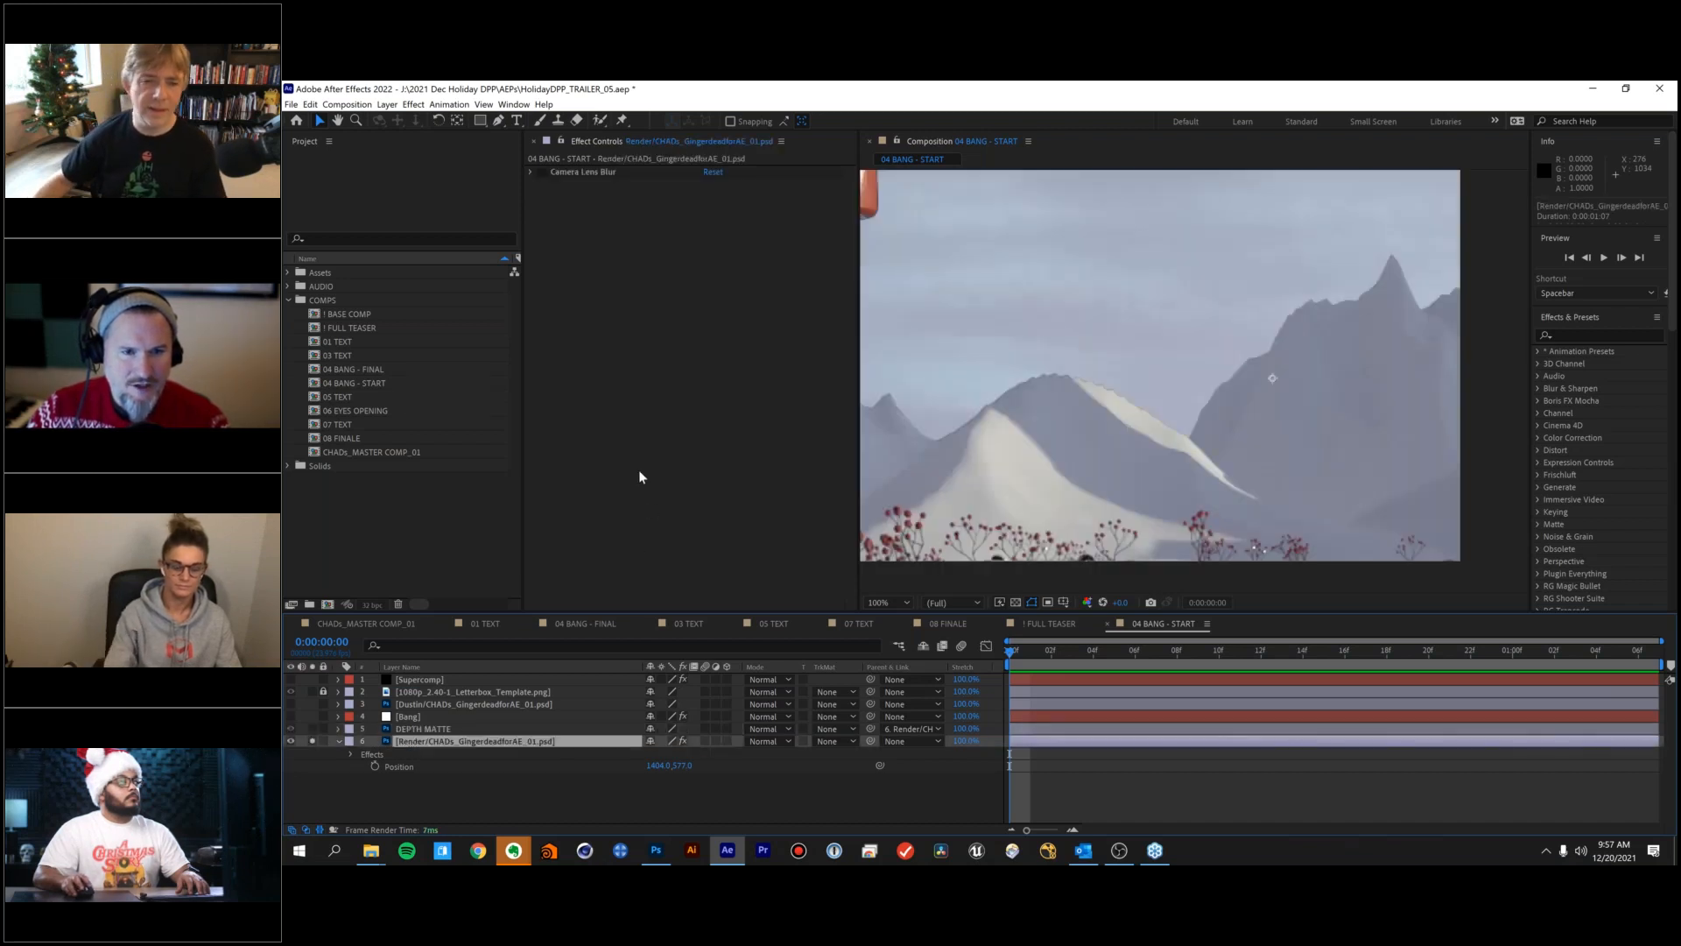
click(541, 171)
click(528, 171)
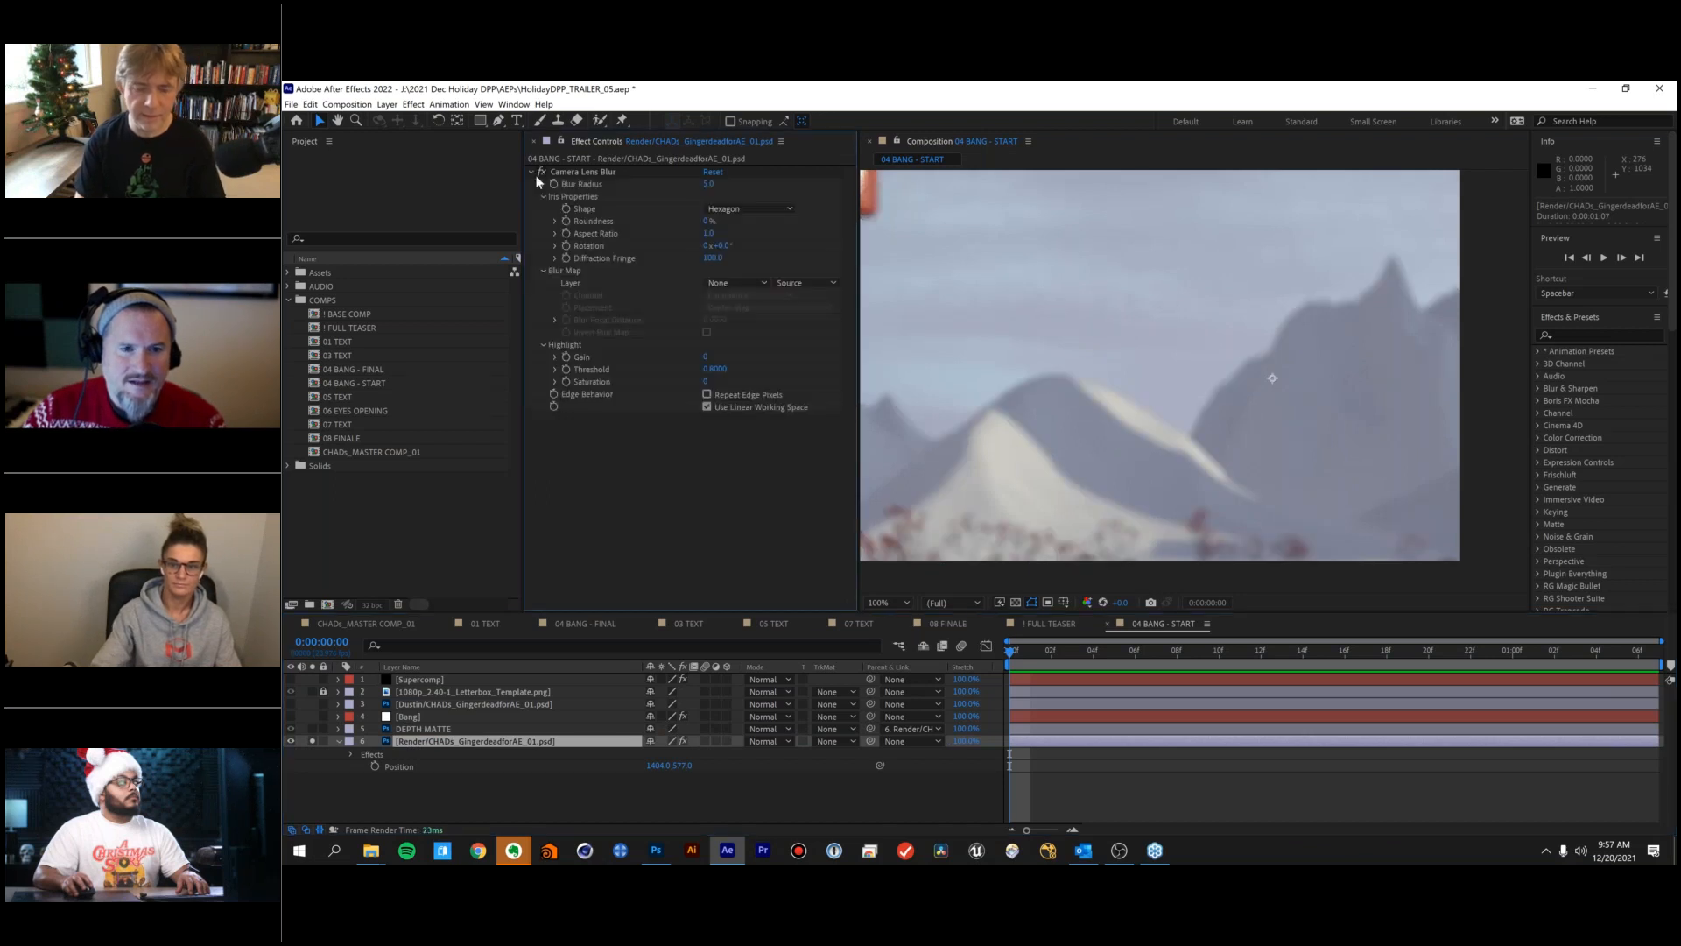
click(748, 289)
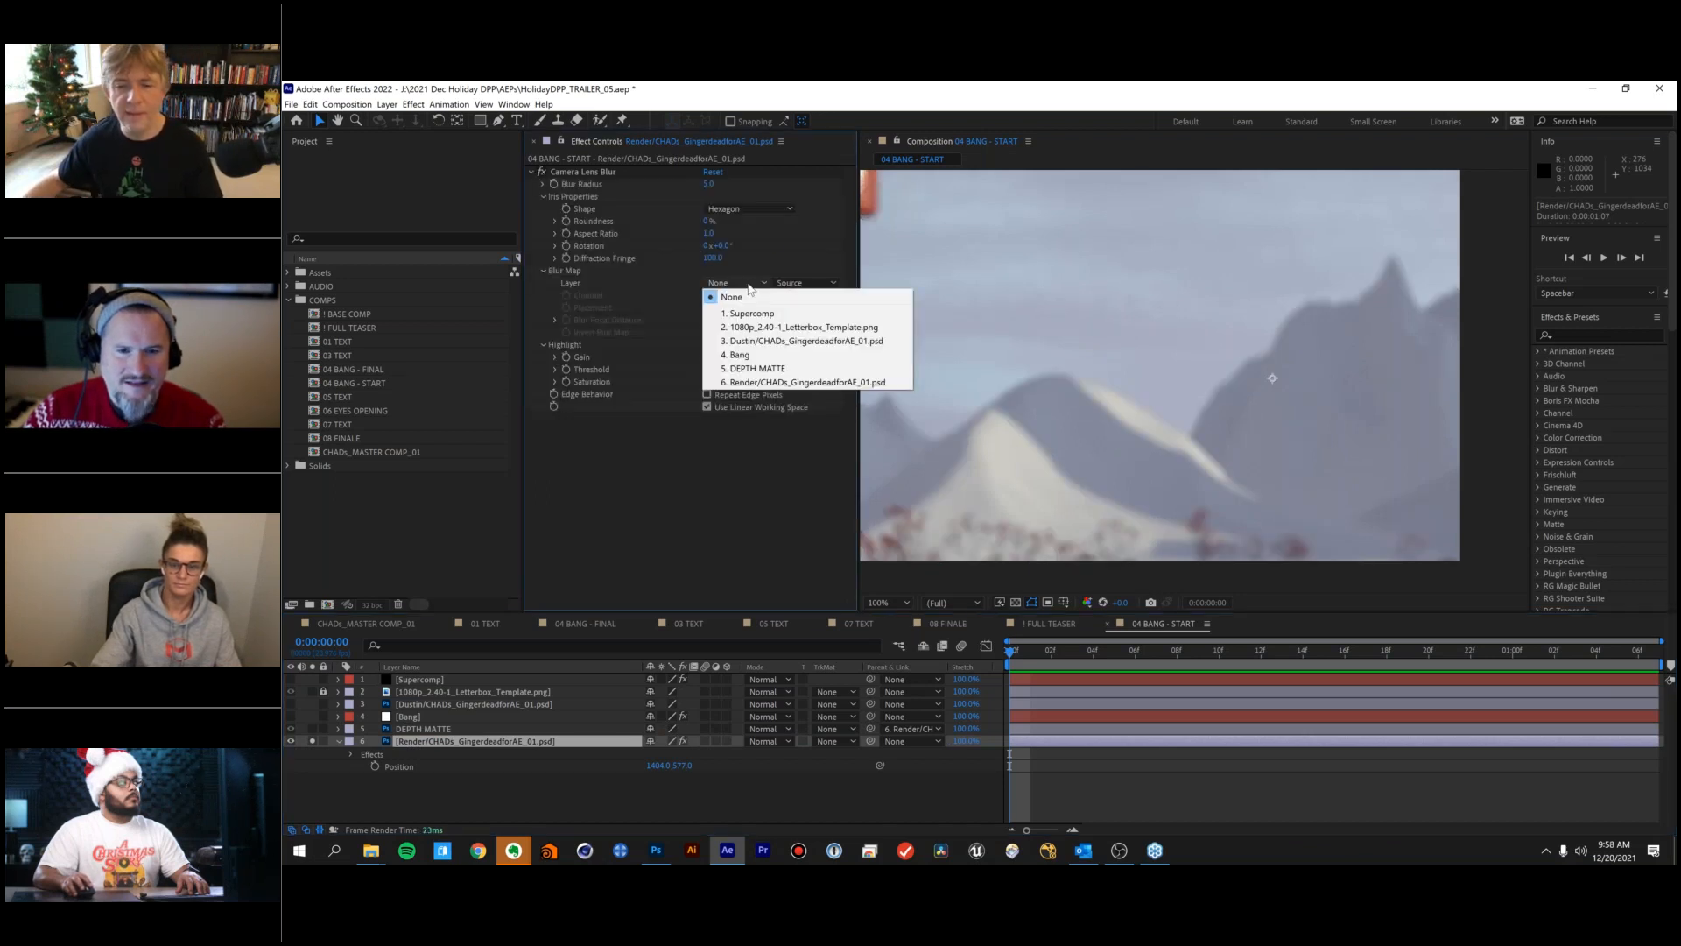
click(764, 368)
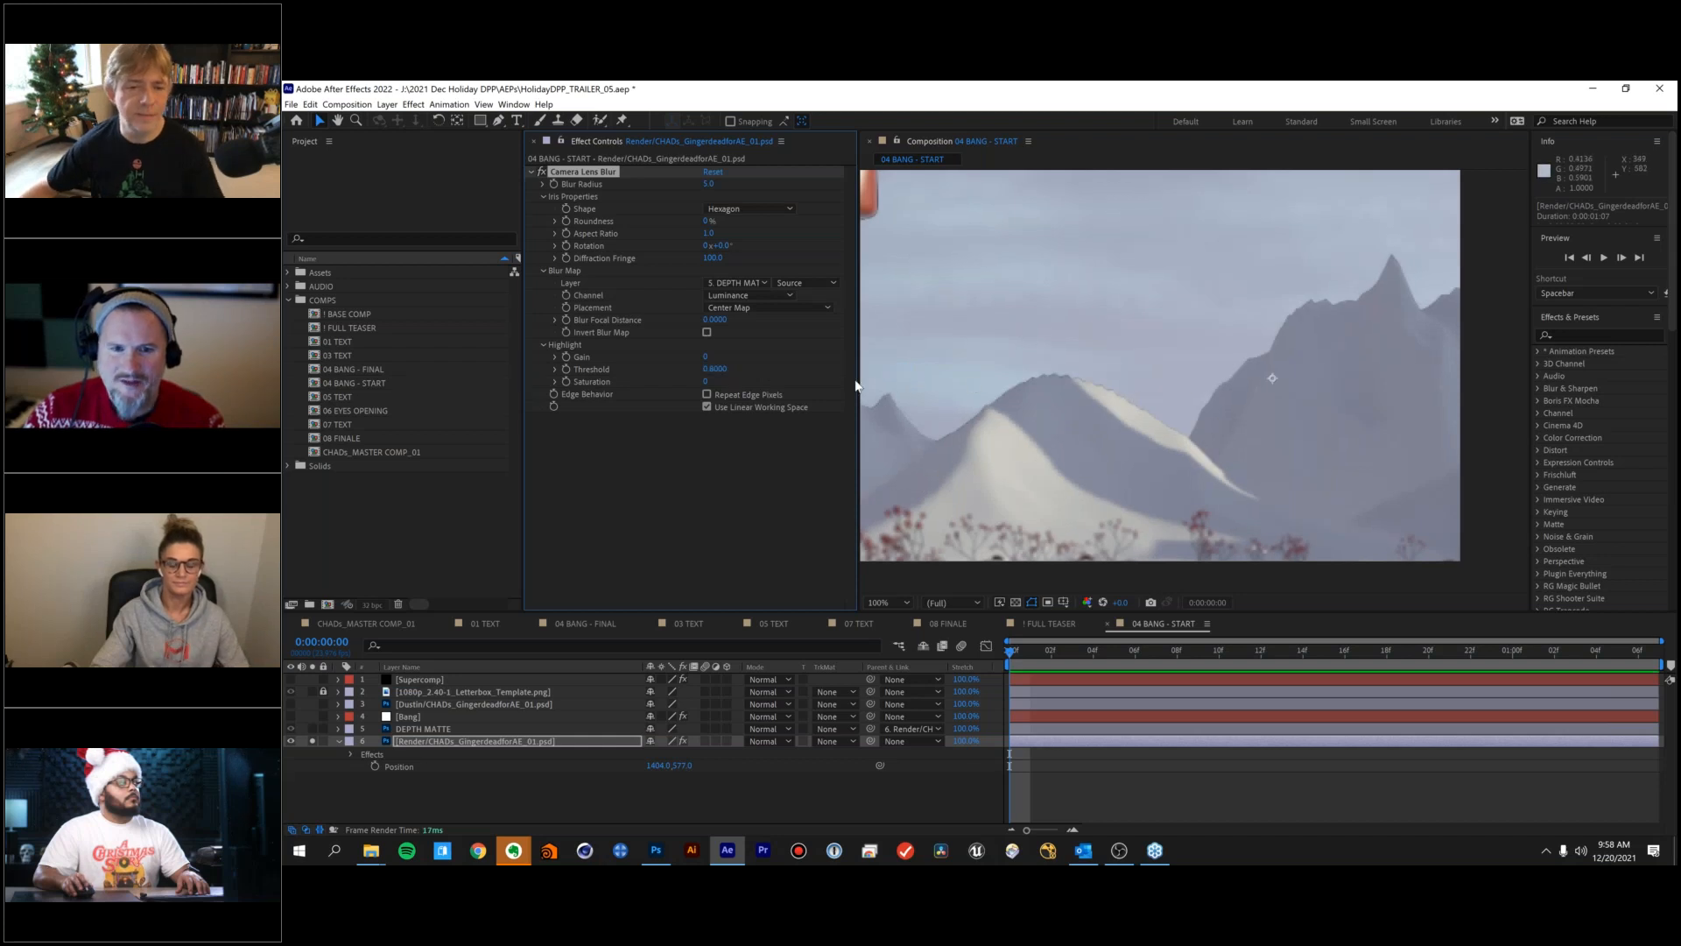
click(706, 333)
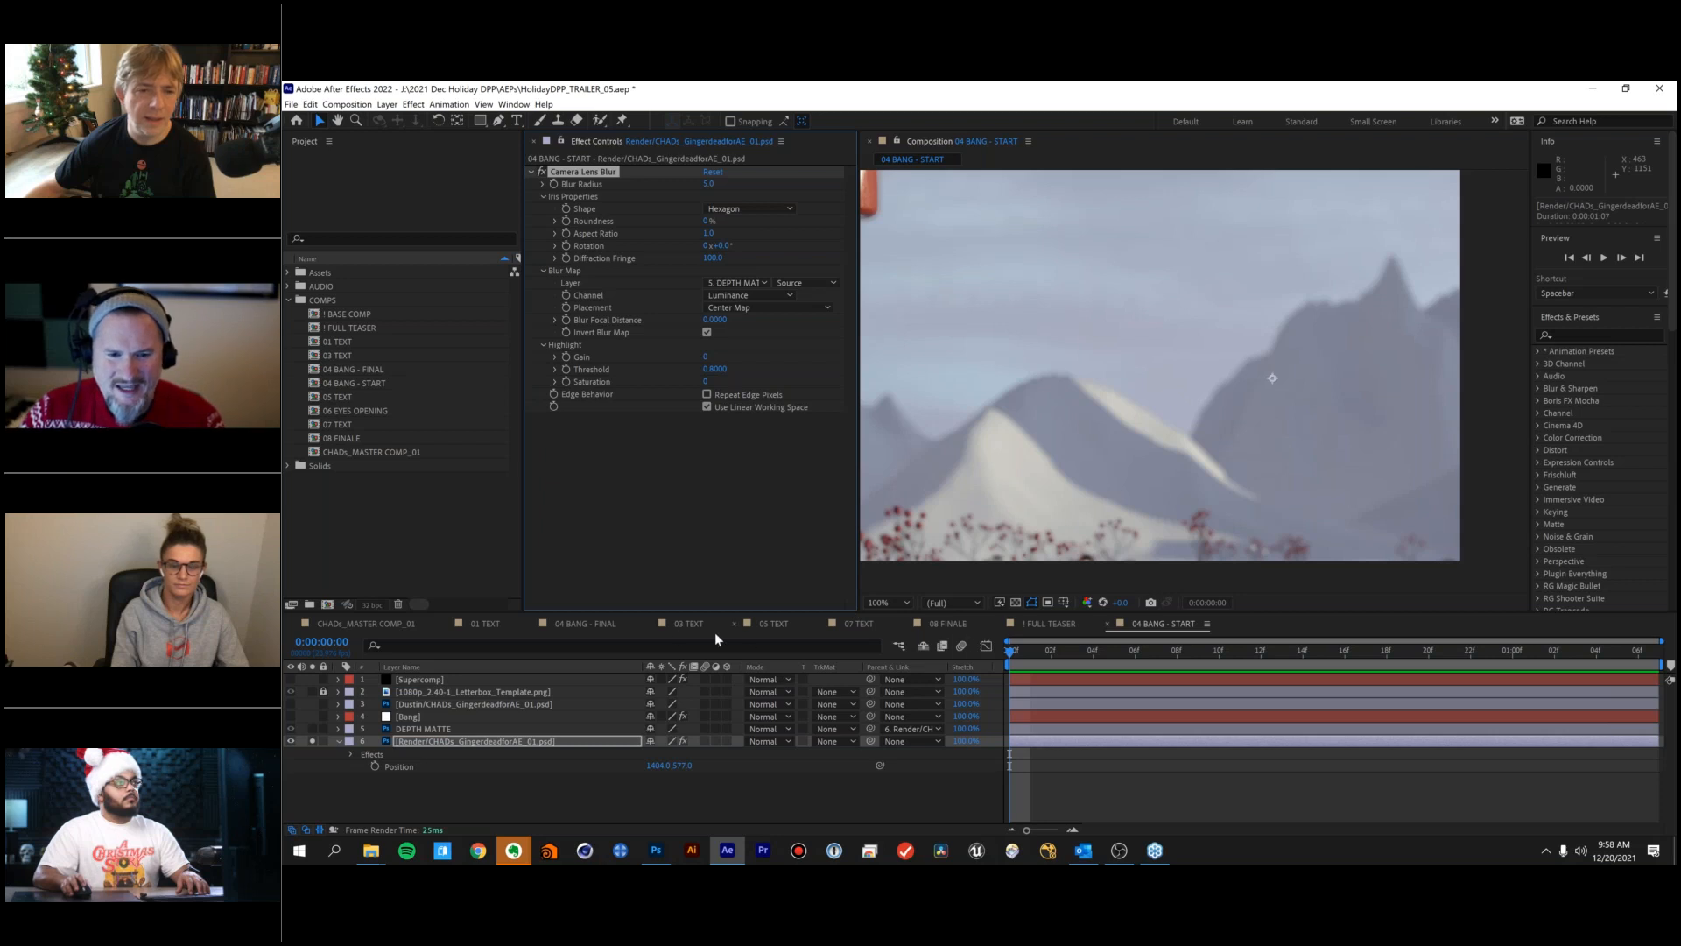
Open the 04 BANG - FINAL composition and preview the finished muzzle flash shot with its camera shake.
click(592, 623)
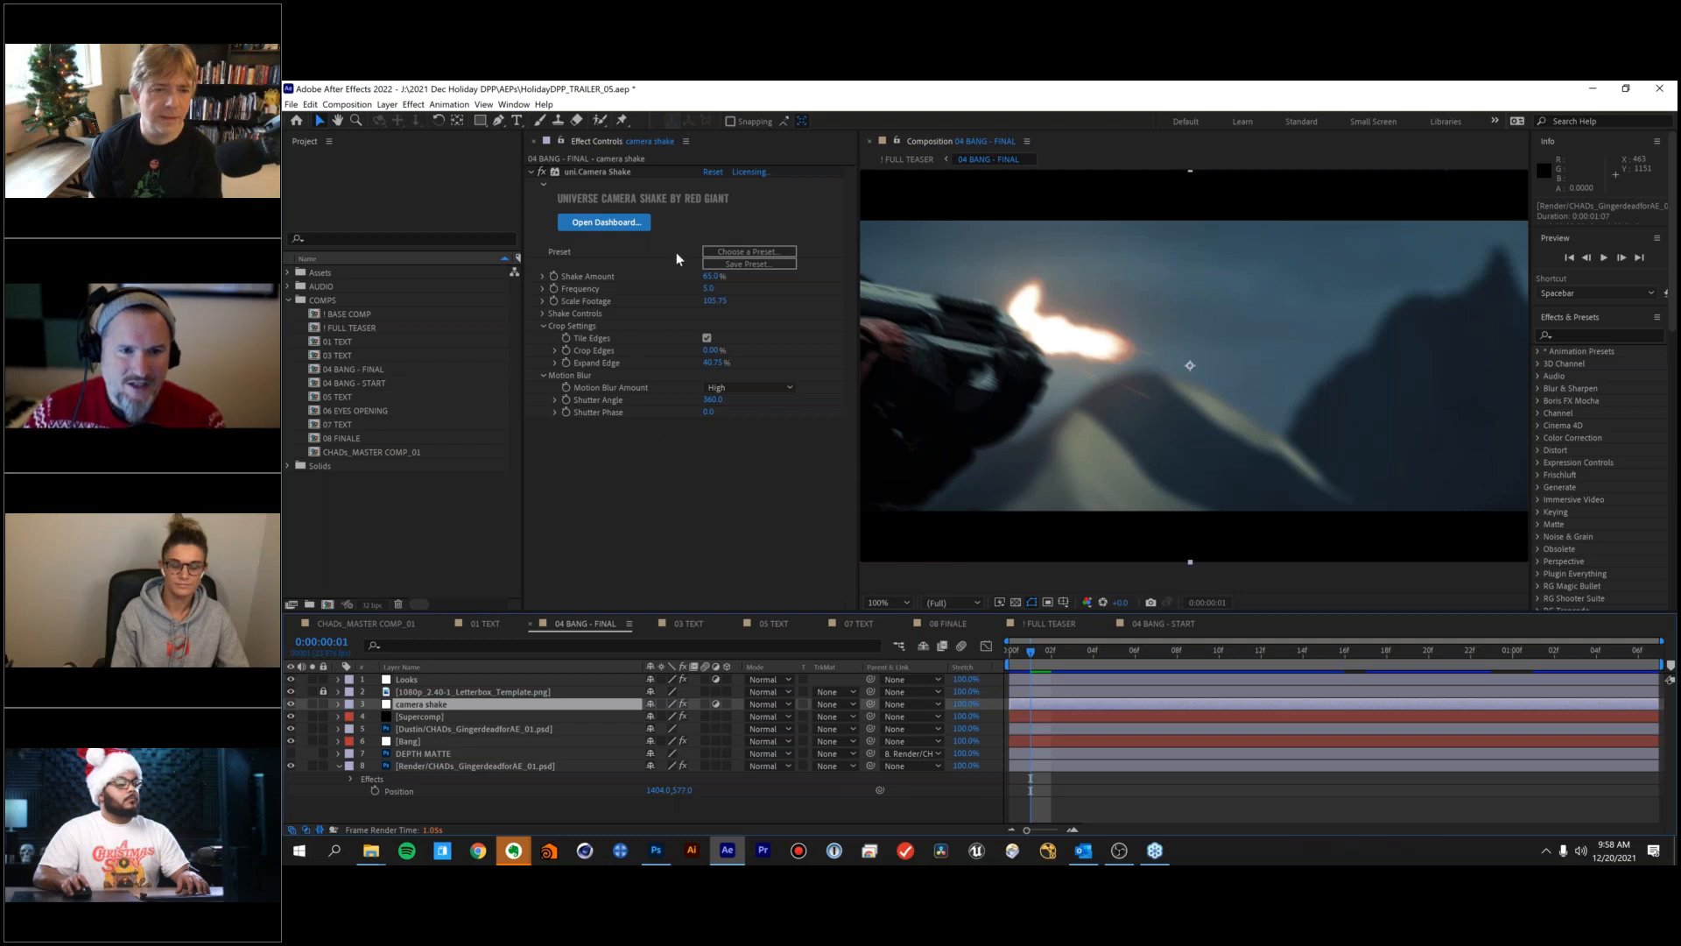
key(space)
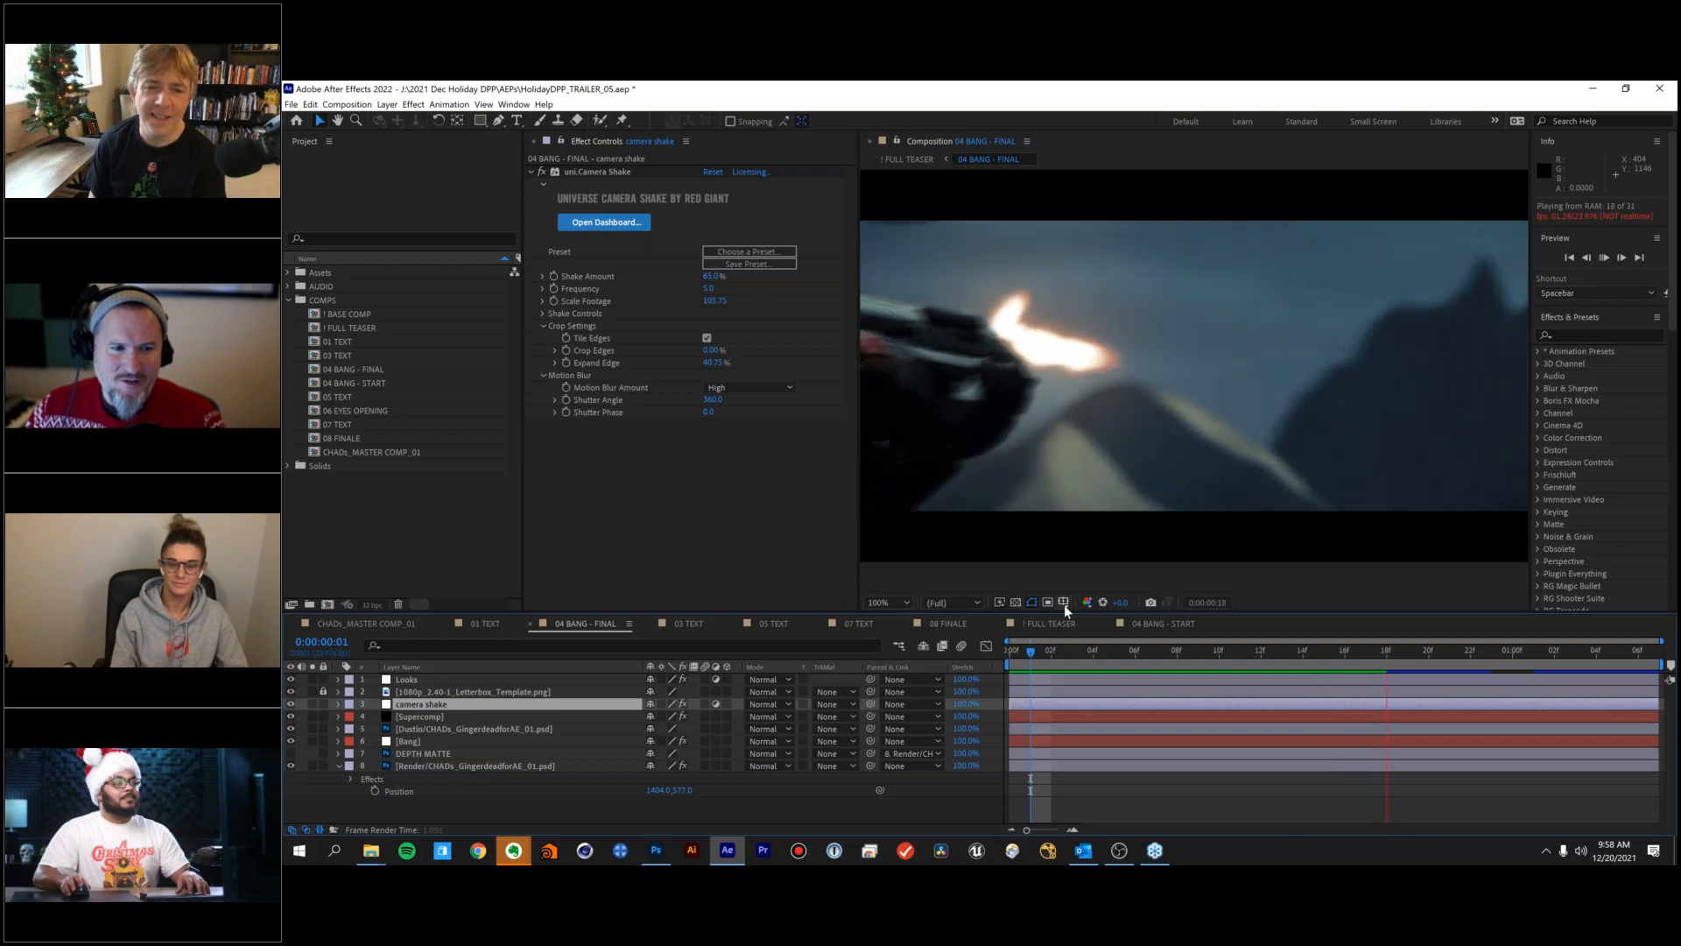
key(space)
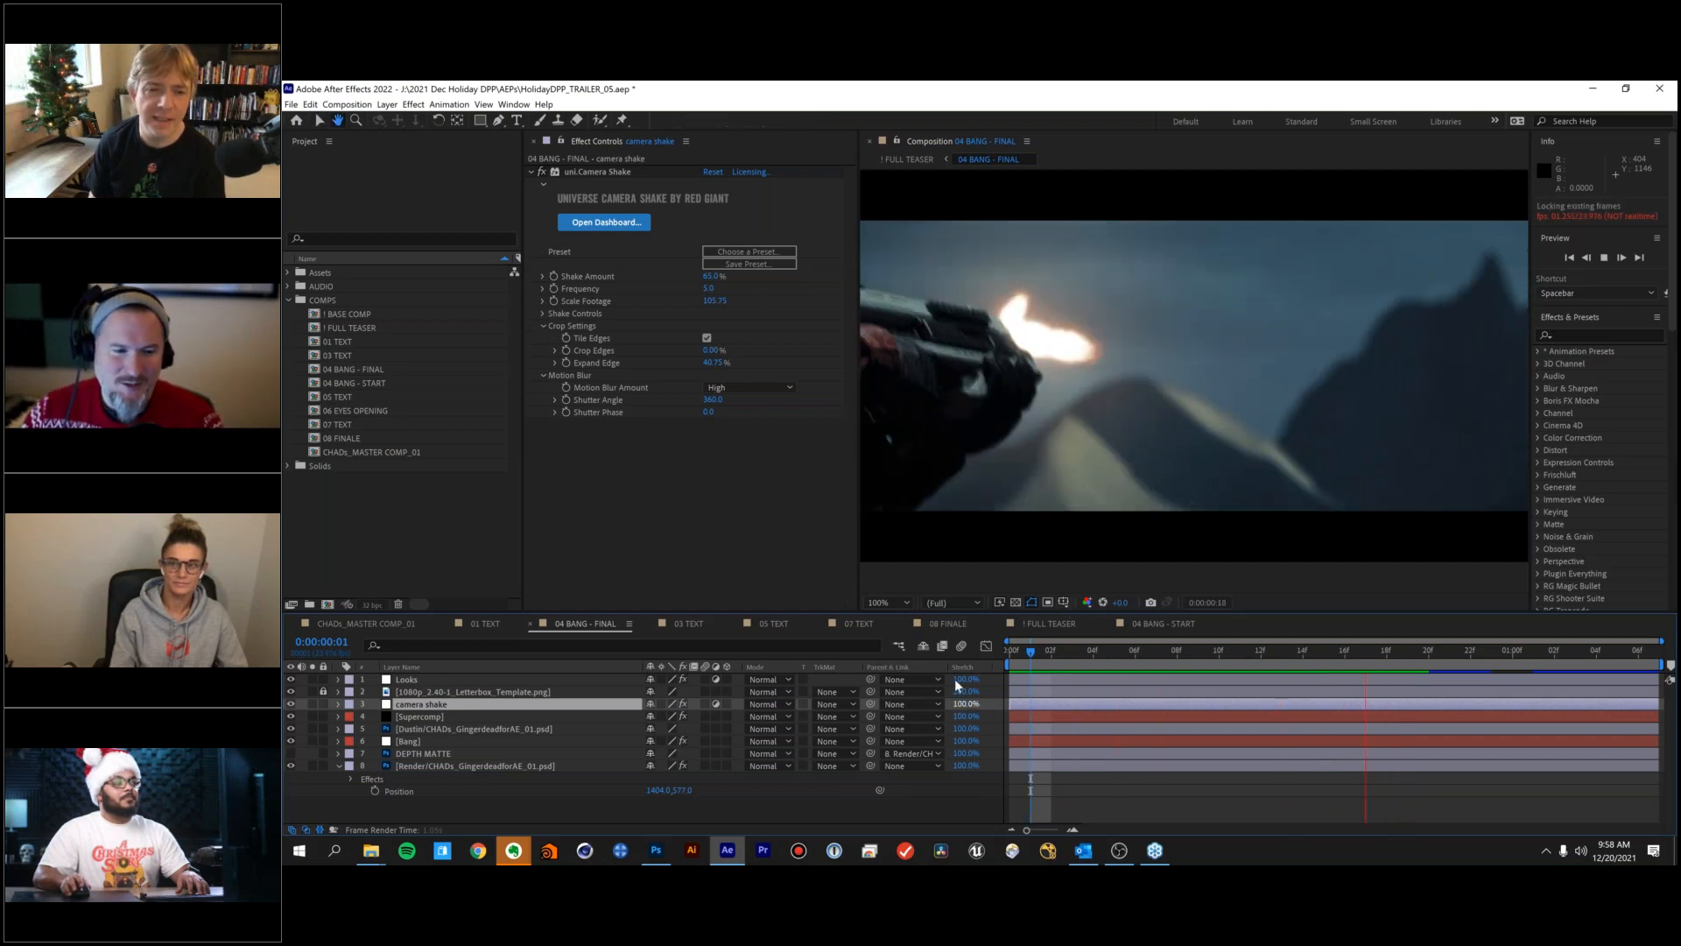
key(space)
Open the 06 EYES OPENING composition and show its first frame.
click(312, 408)
double_click(311, 408)
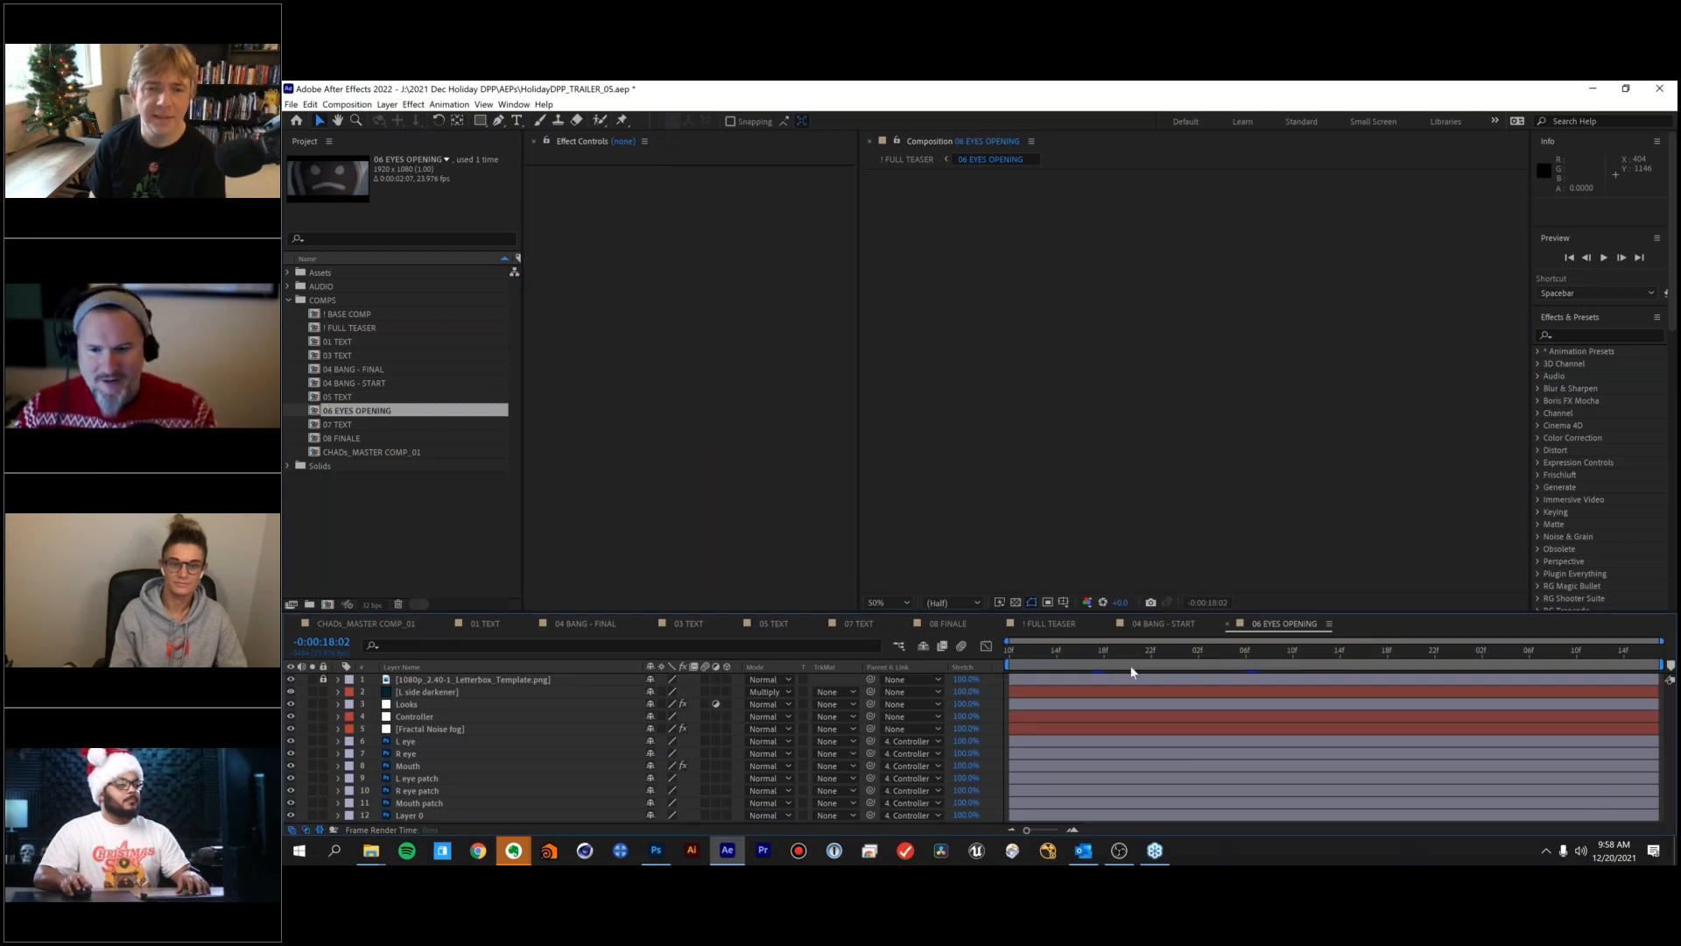
click(1010, 655)
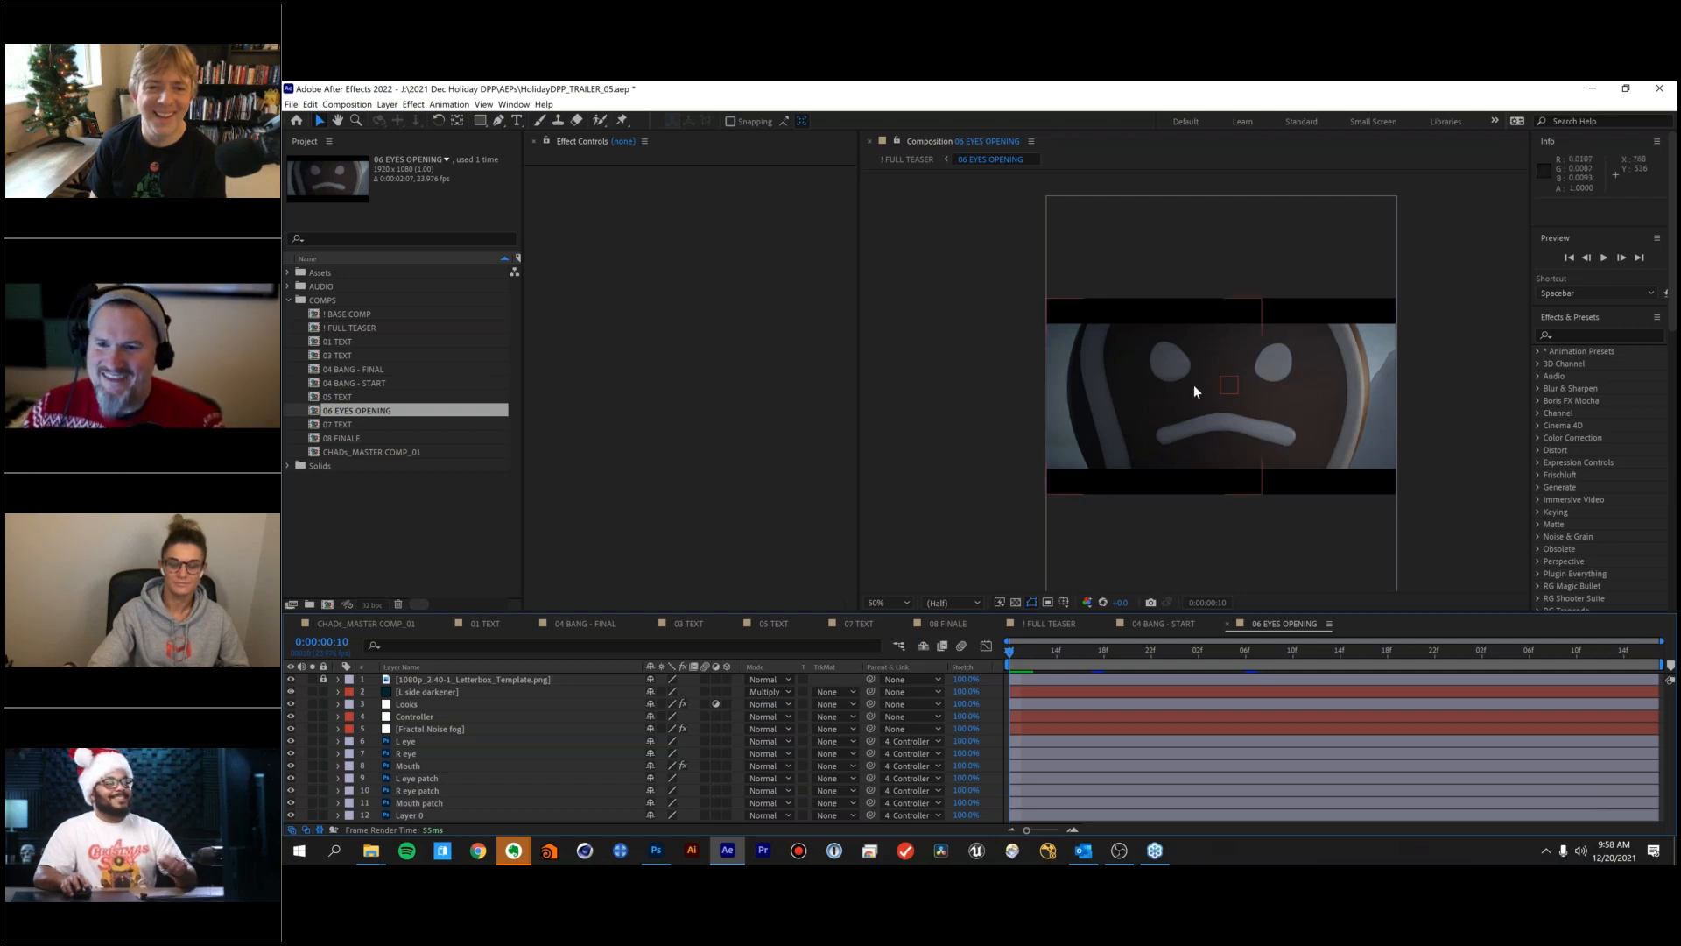
Switch to Photoshop, lasso loosely around the gingerbread man's eye on the image's left side, and copy it to a new layer.
click(656, 850)
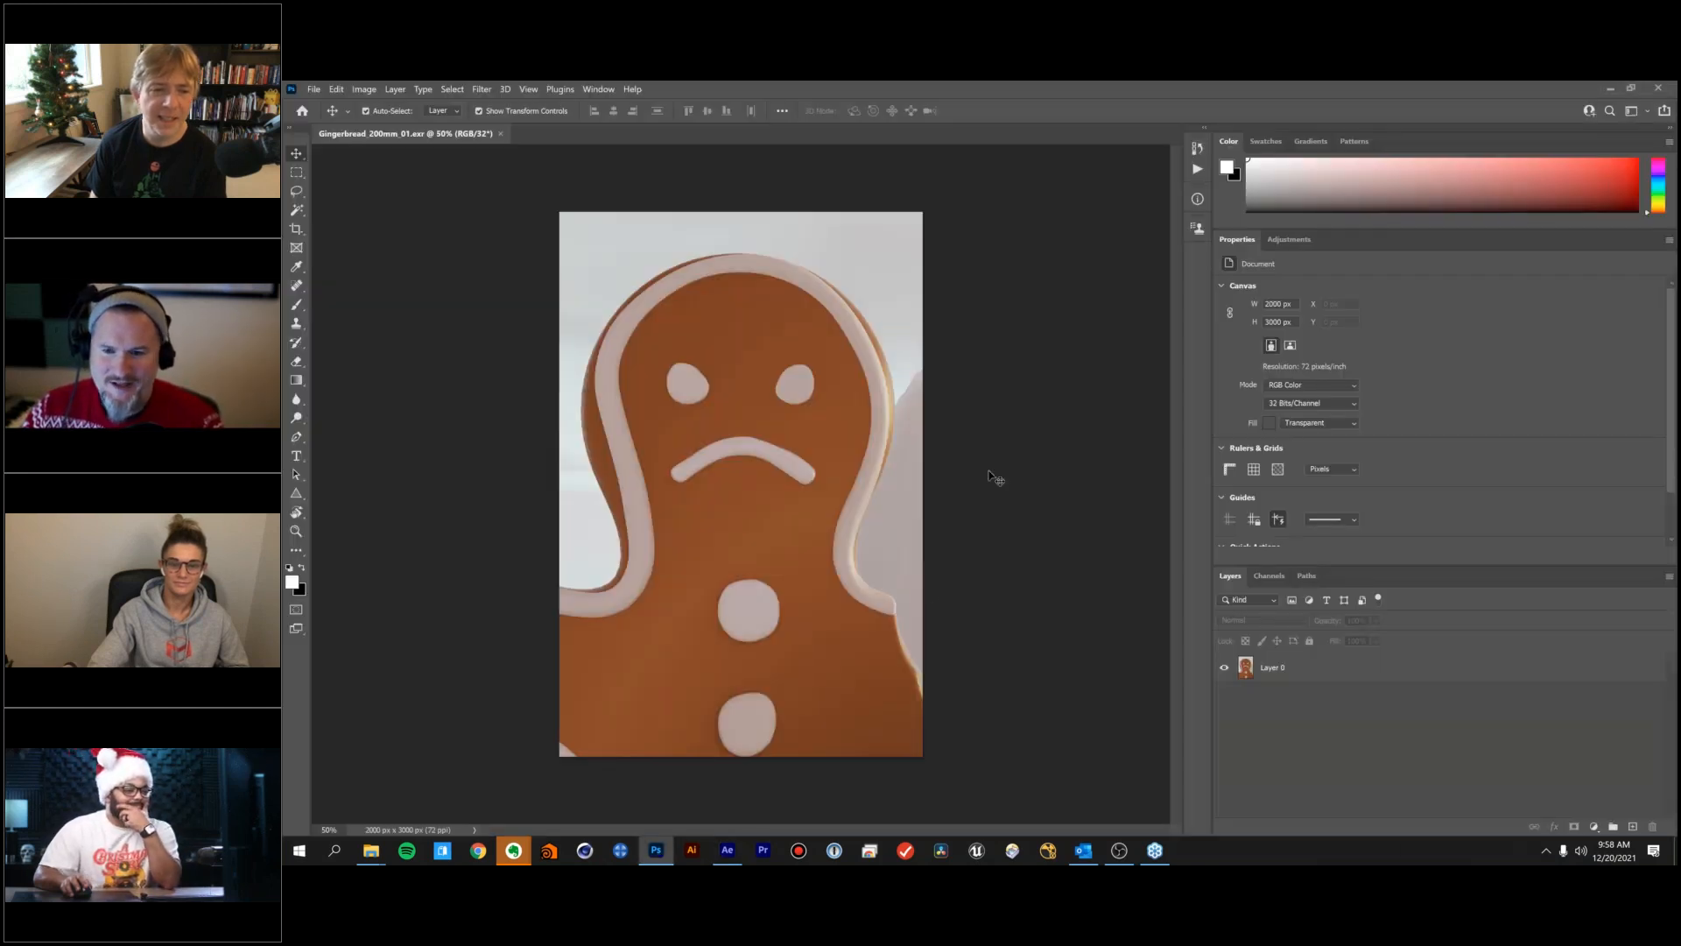
click(1330, 673)
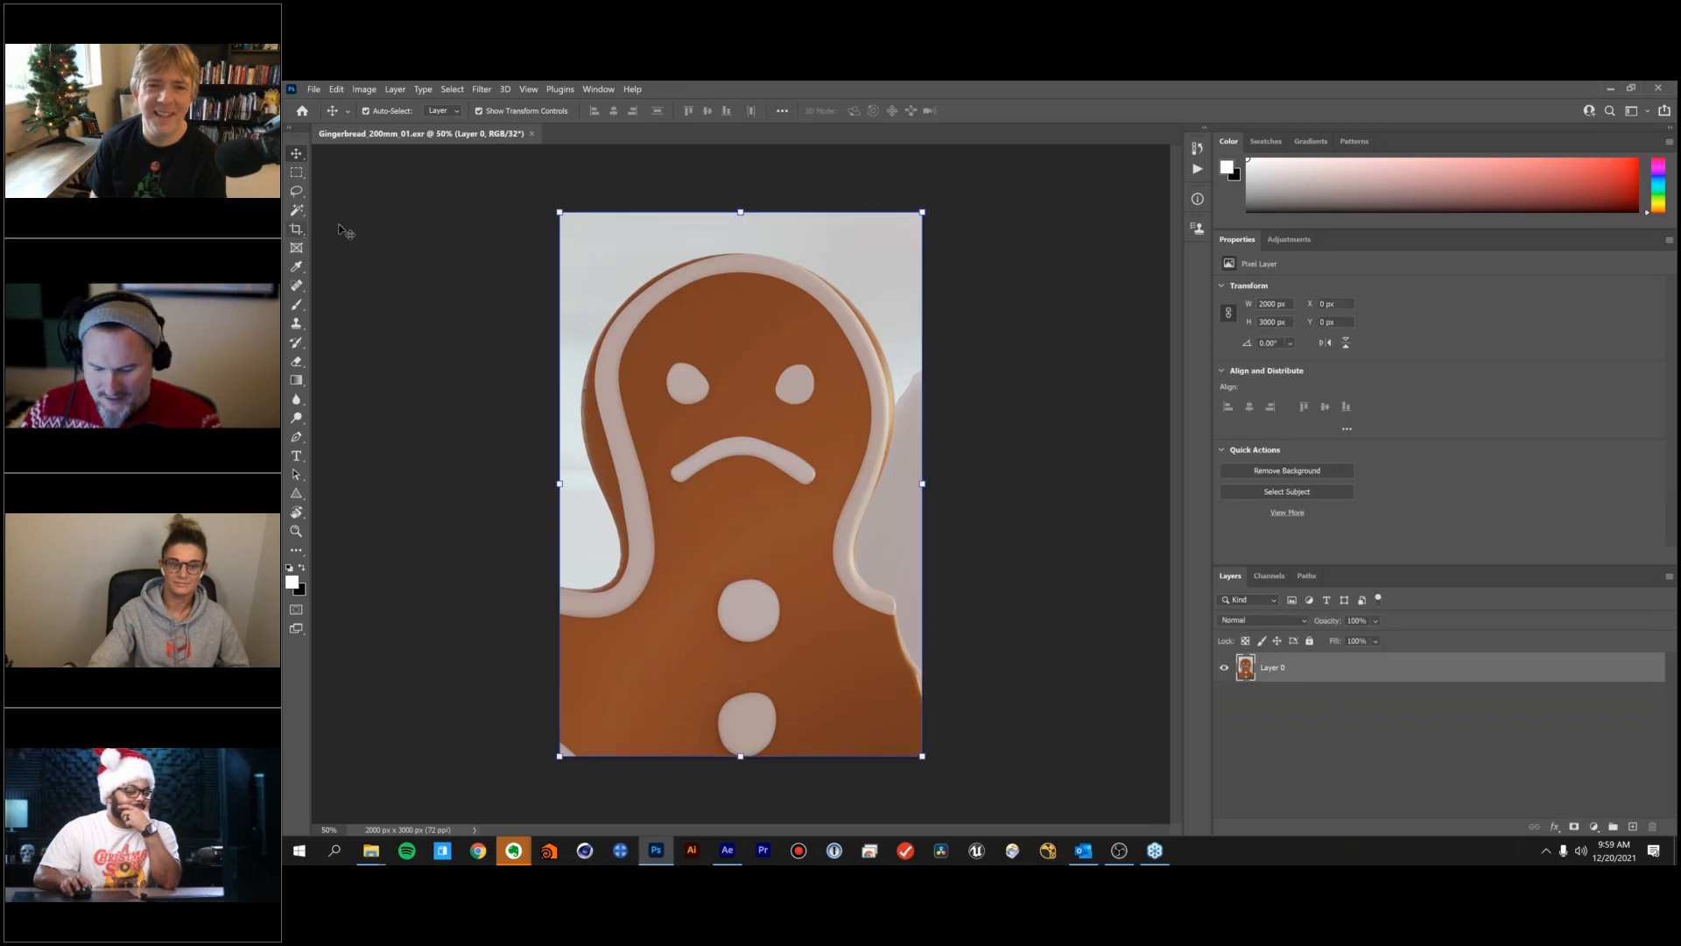
key(l)
mouse_move(670, 409)
mouse_down()
mouse_move(727, 412)
mouse_move(717, 340)
mouse_move(657, 363)
mouse_up()
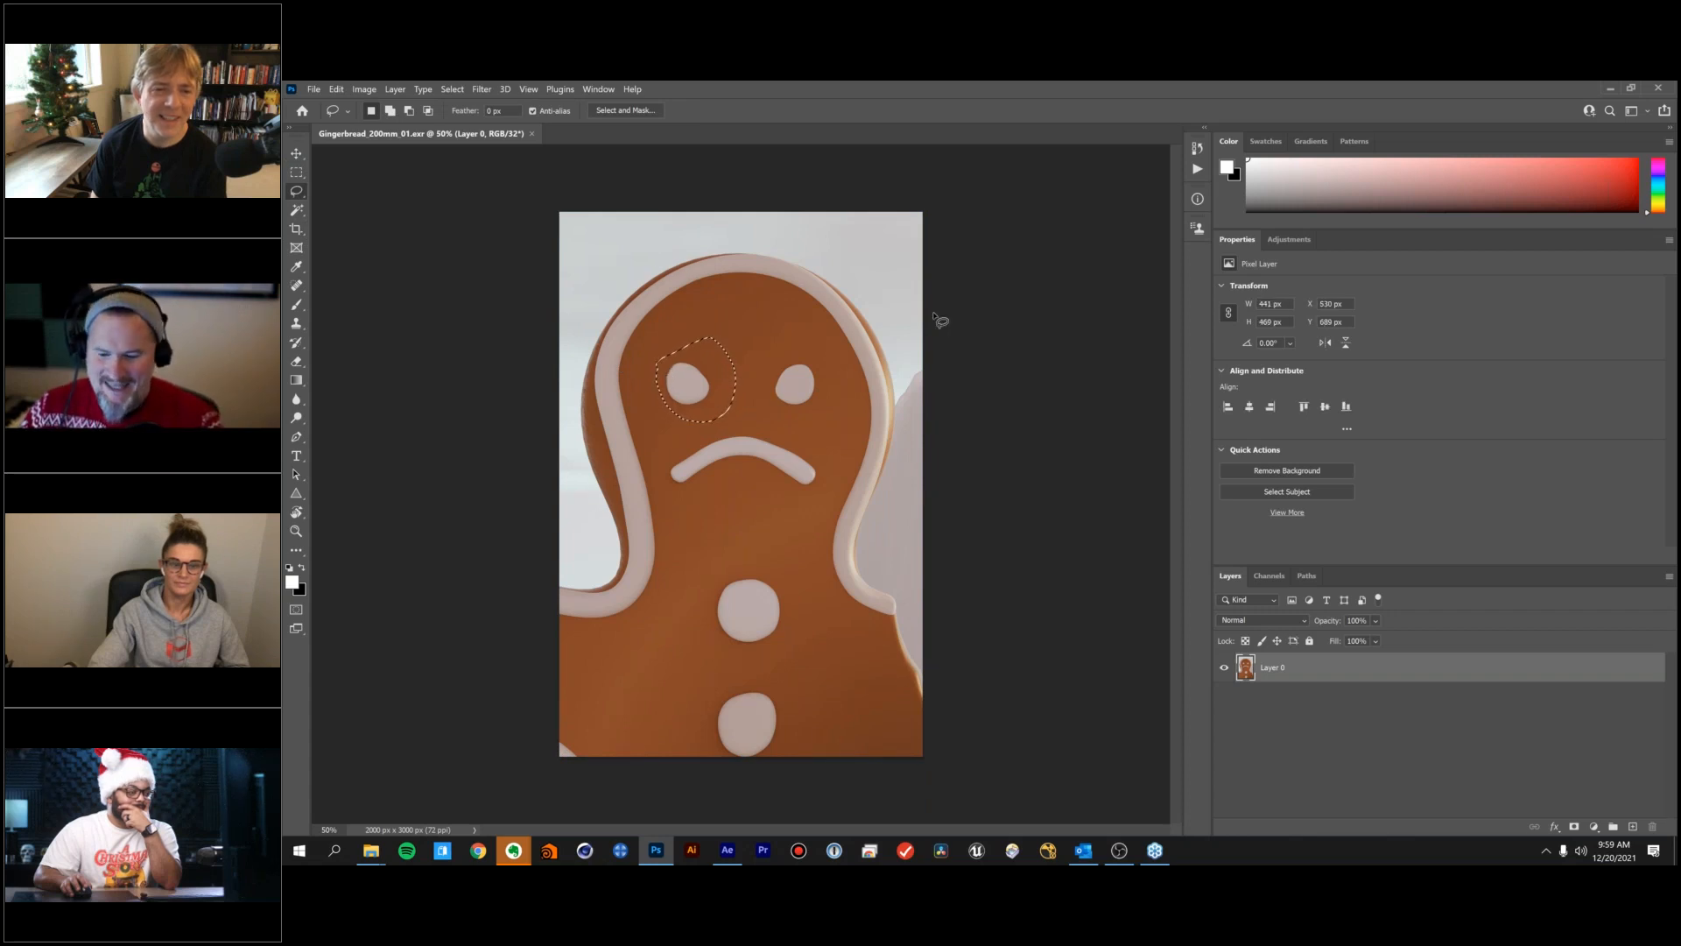
key(ctrl+j)
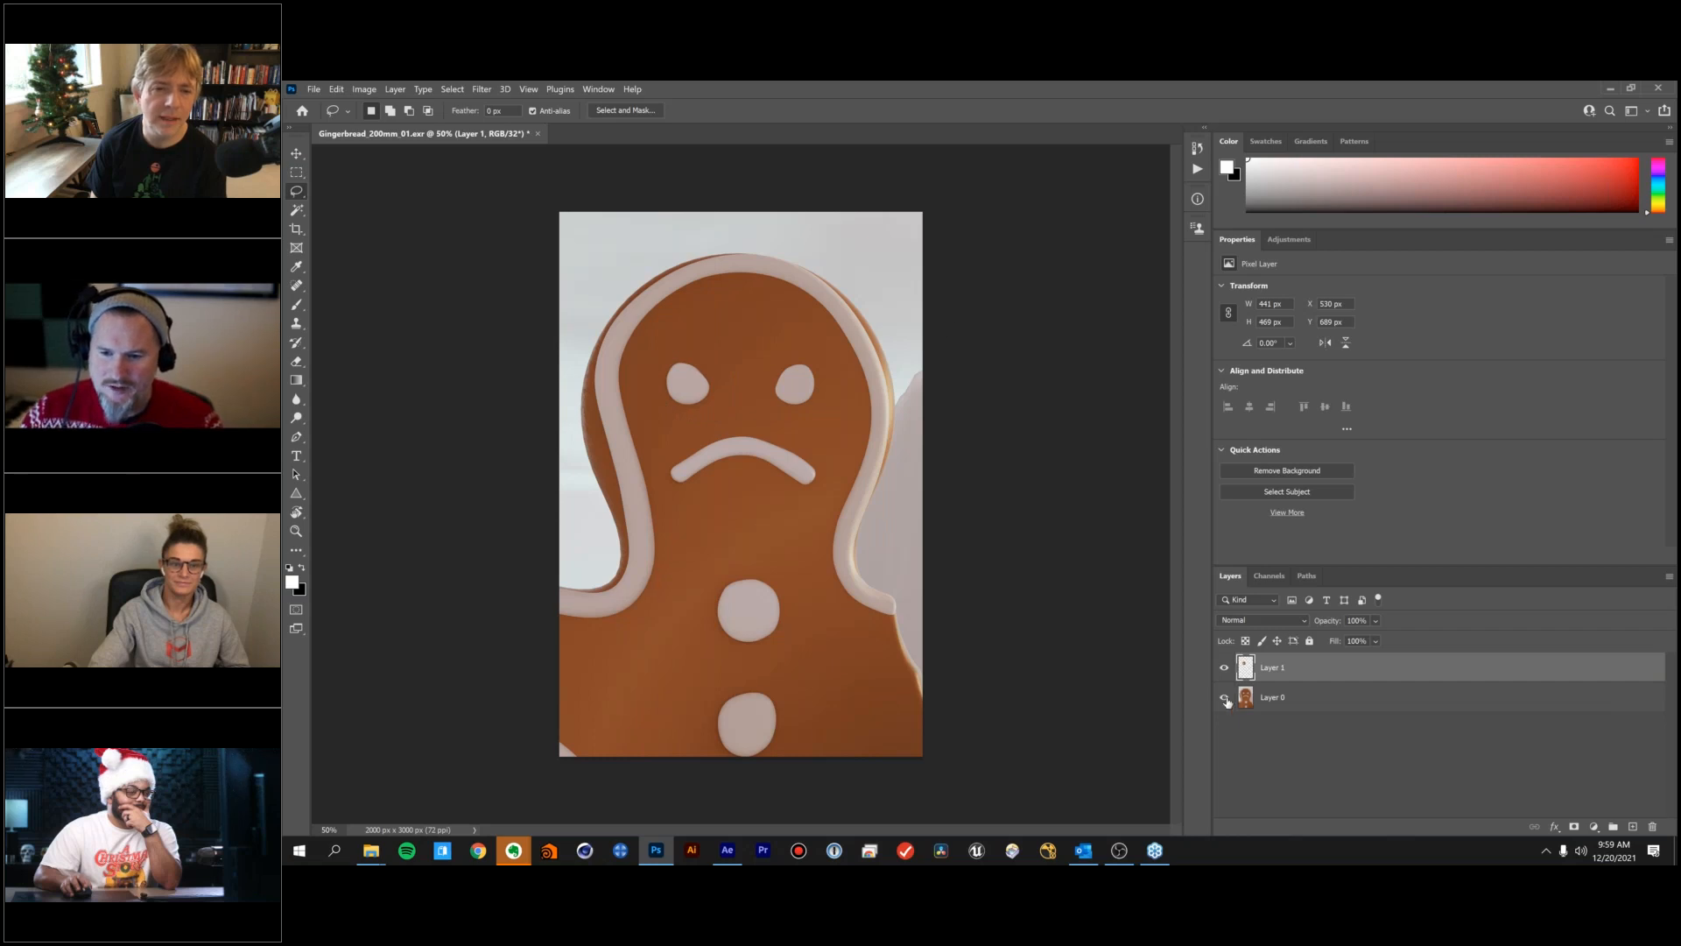
click(1225, 698)
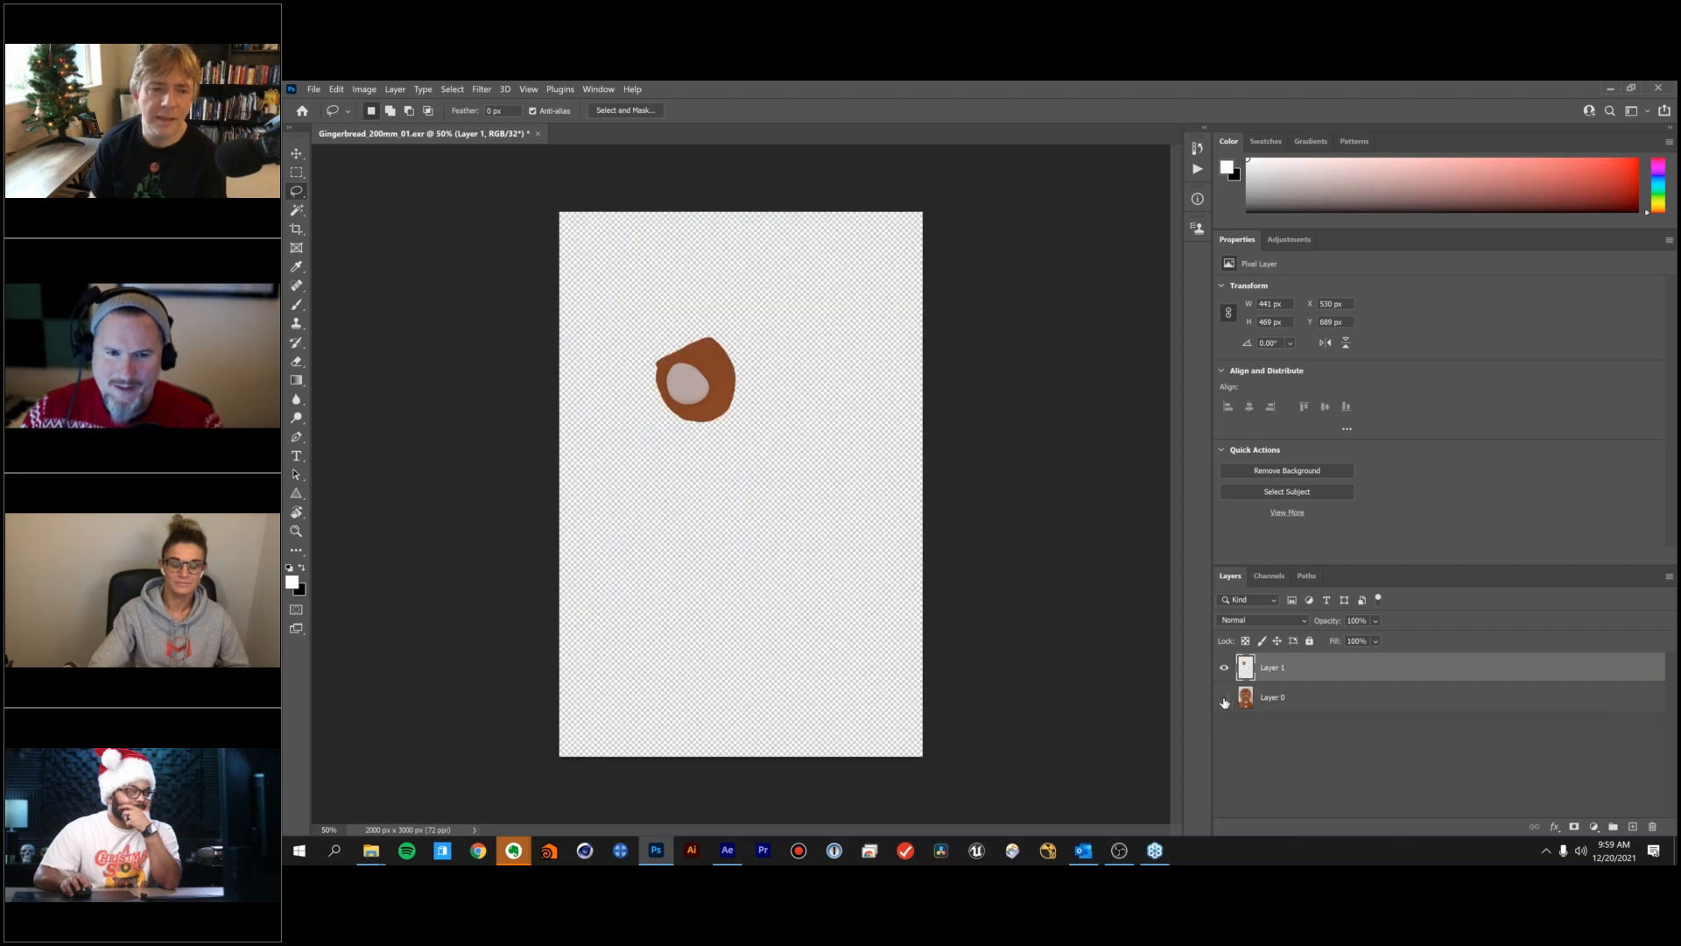
click(1224, 698)
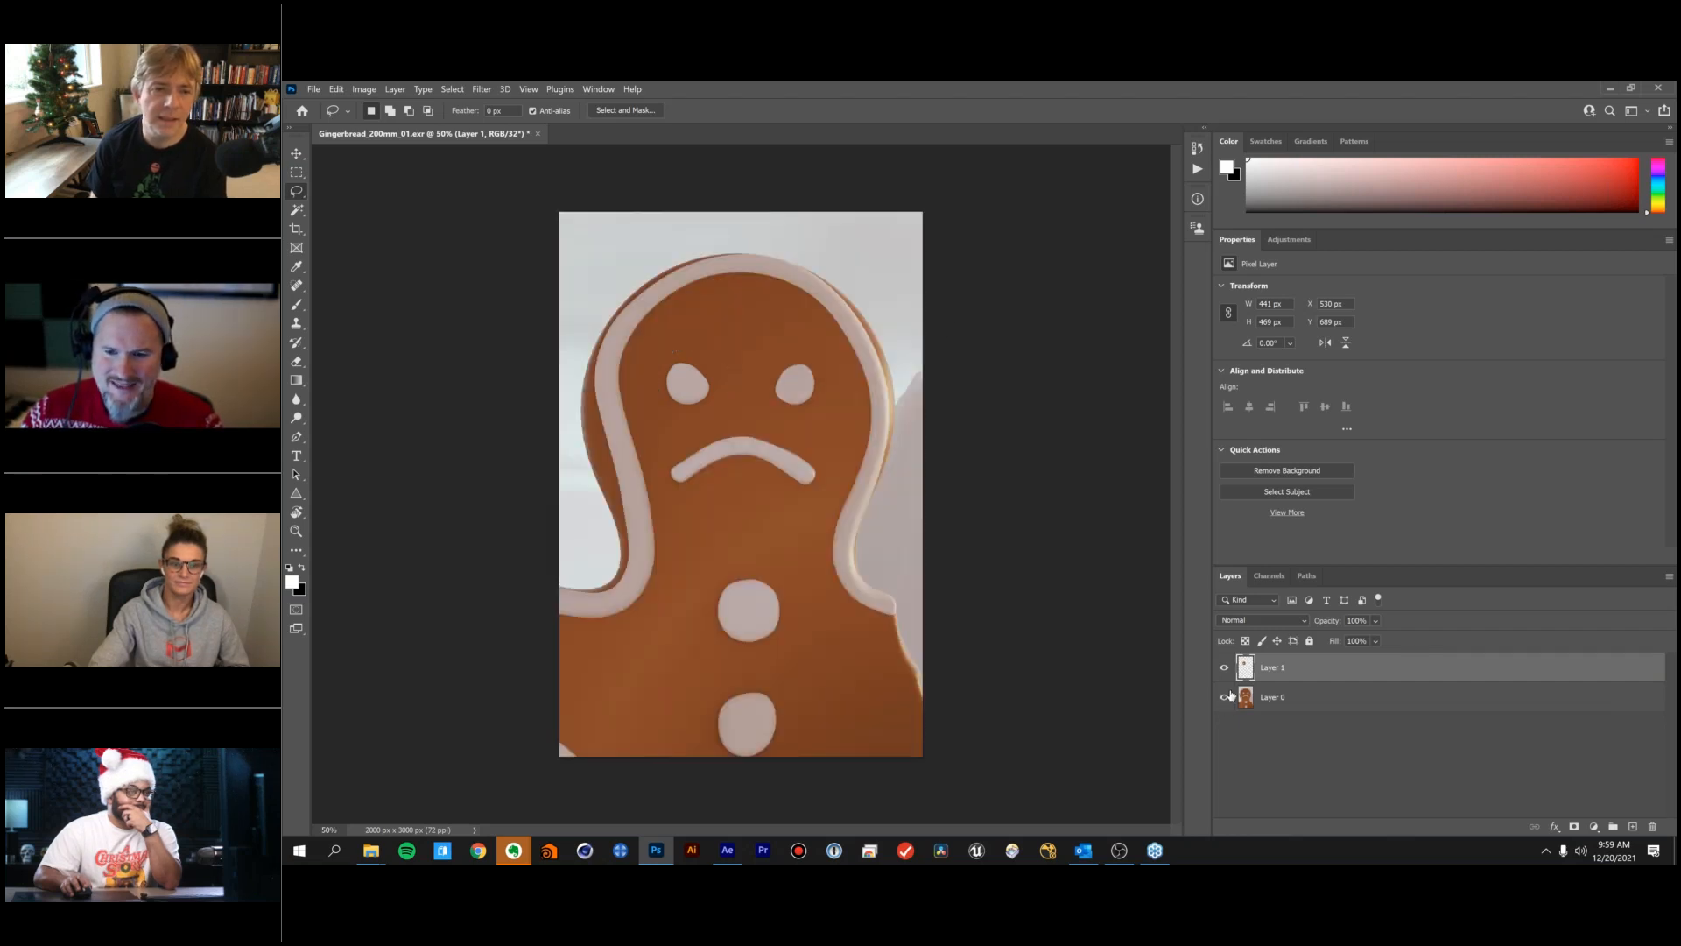
Reselect the eye area on Layer 0, Content-Aware Fill it to a new layer, and hide the other layers to isolate the patch.
click(1277, 697)
key(ctrl+shift+d)
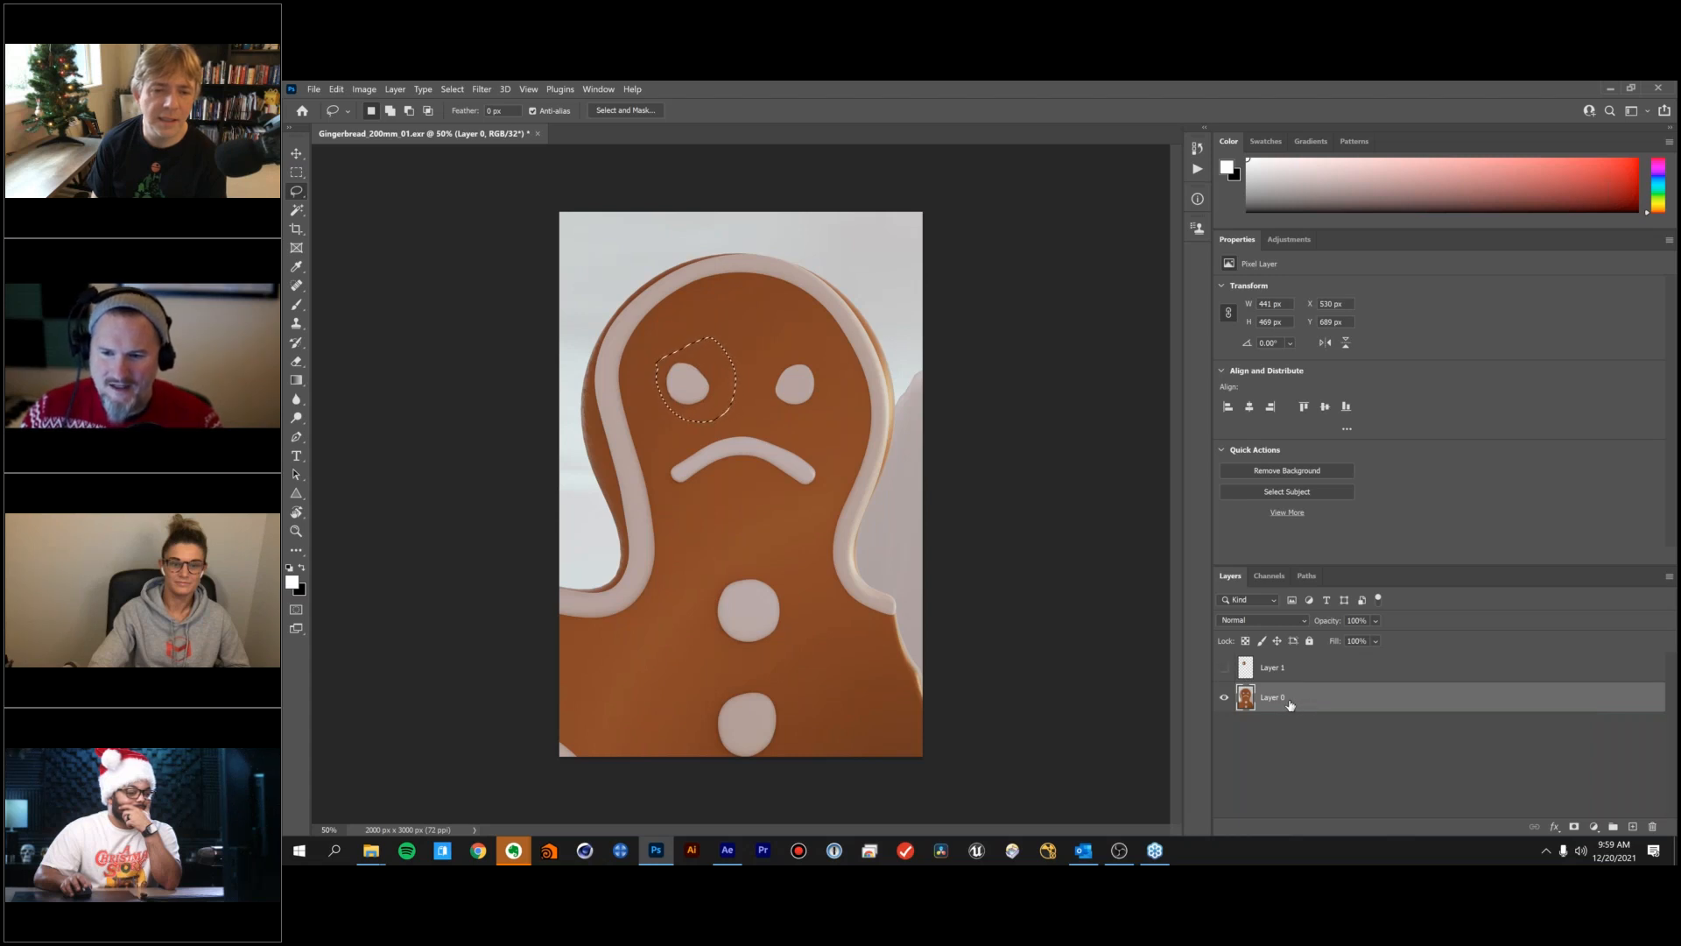
click(336, 90)
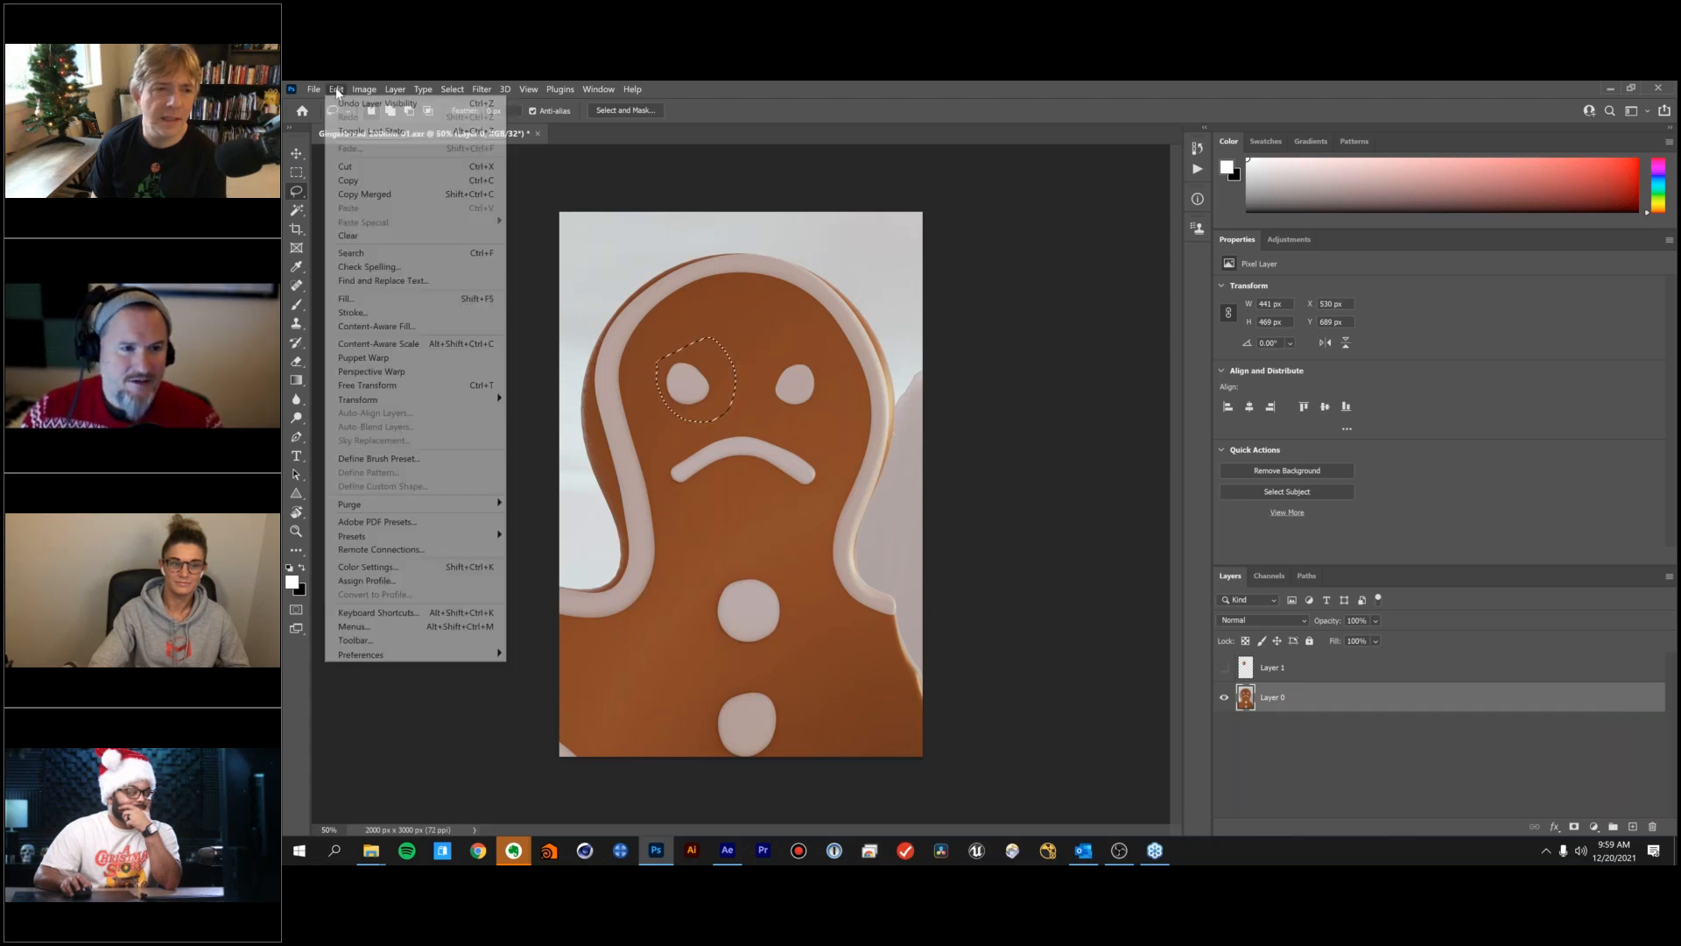
click(377, 327)
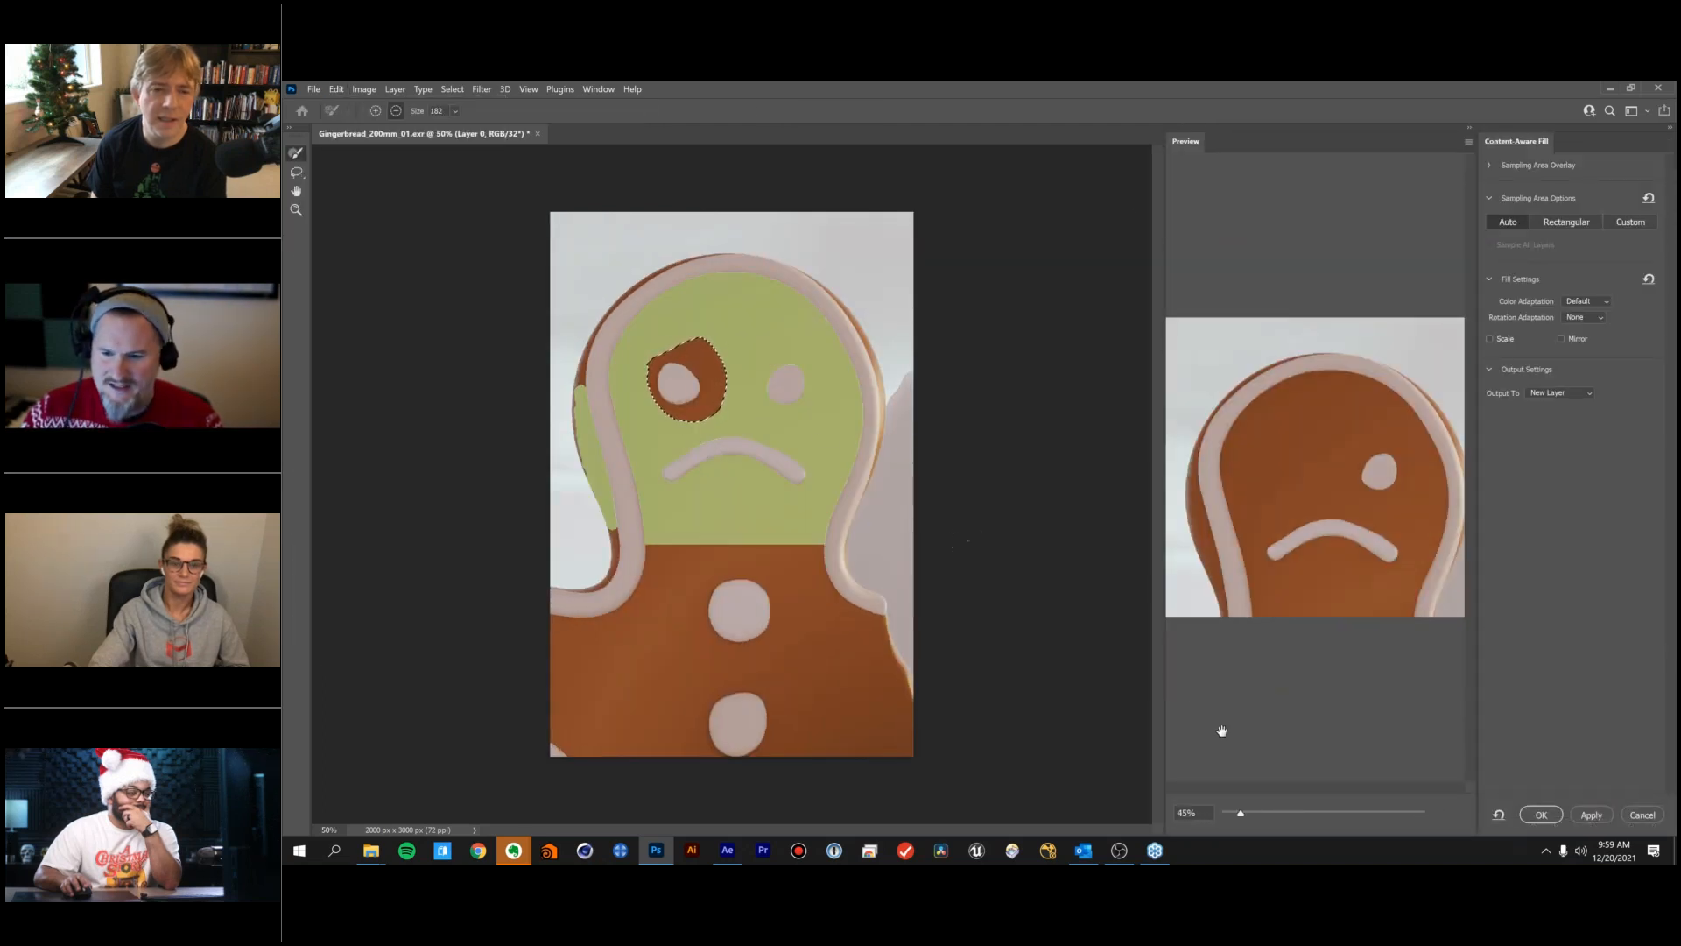
click(1541, 814)
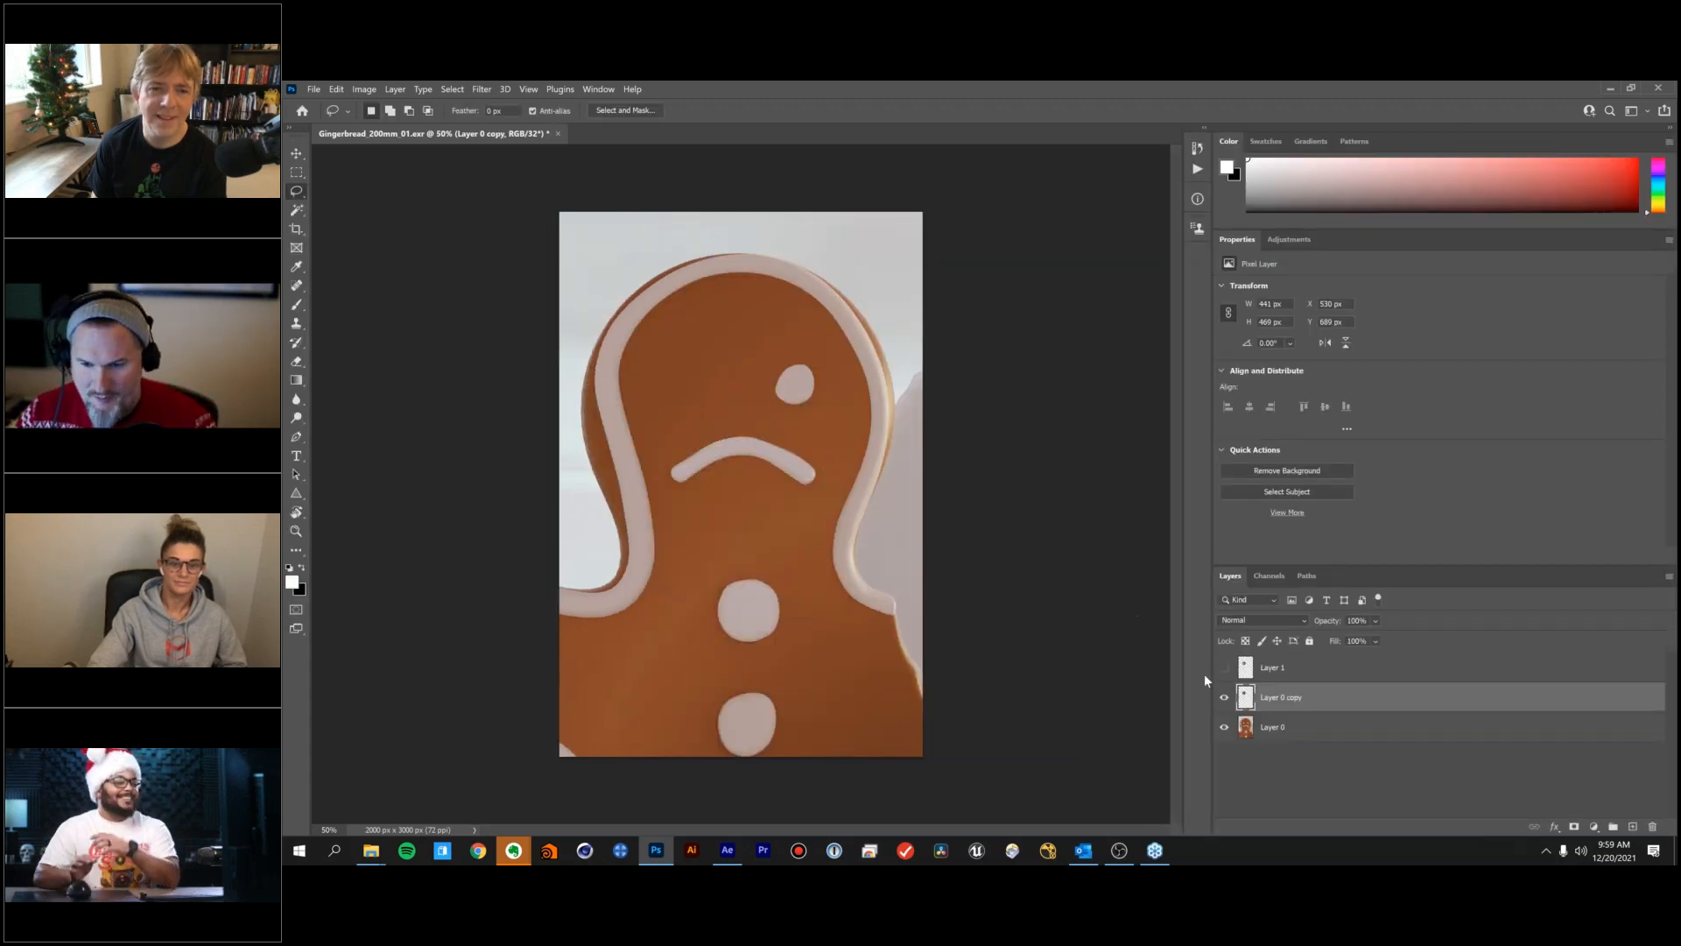
click(1225, 727)
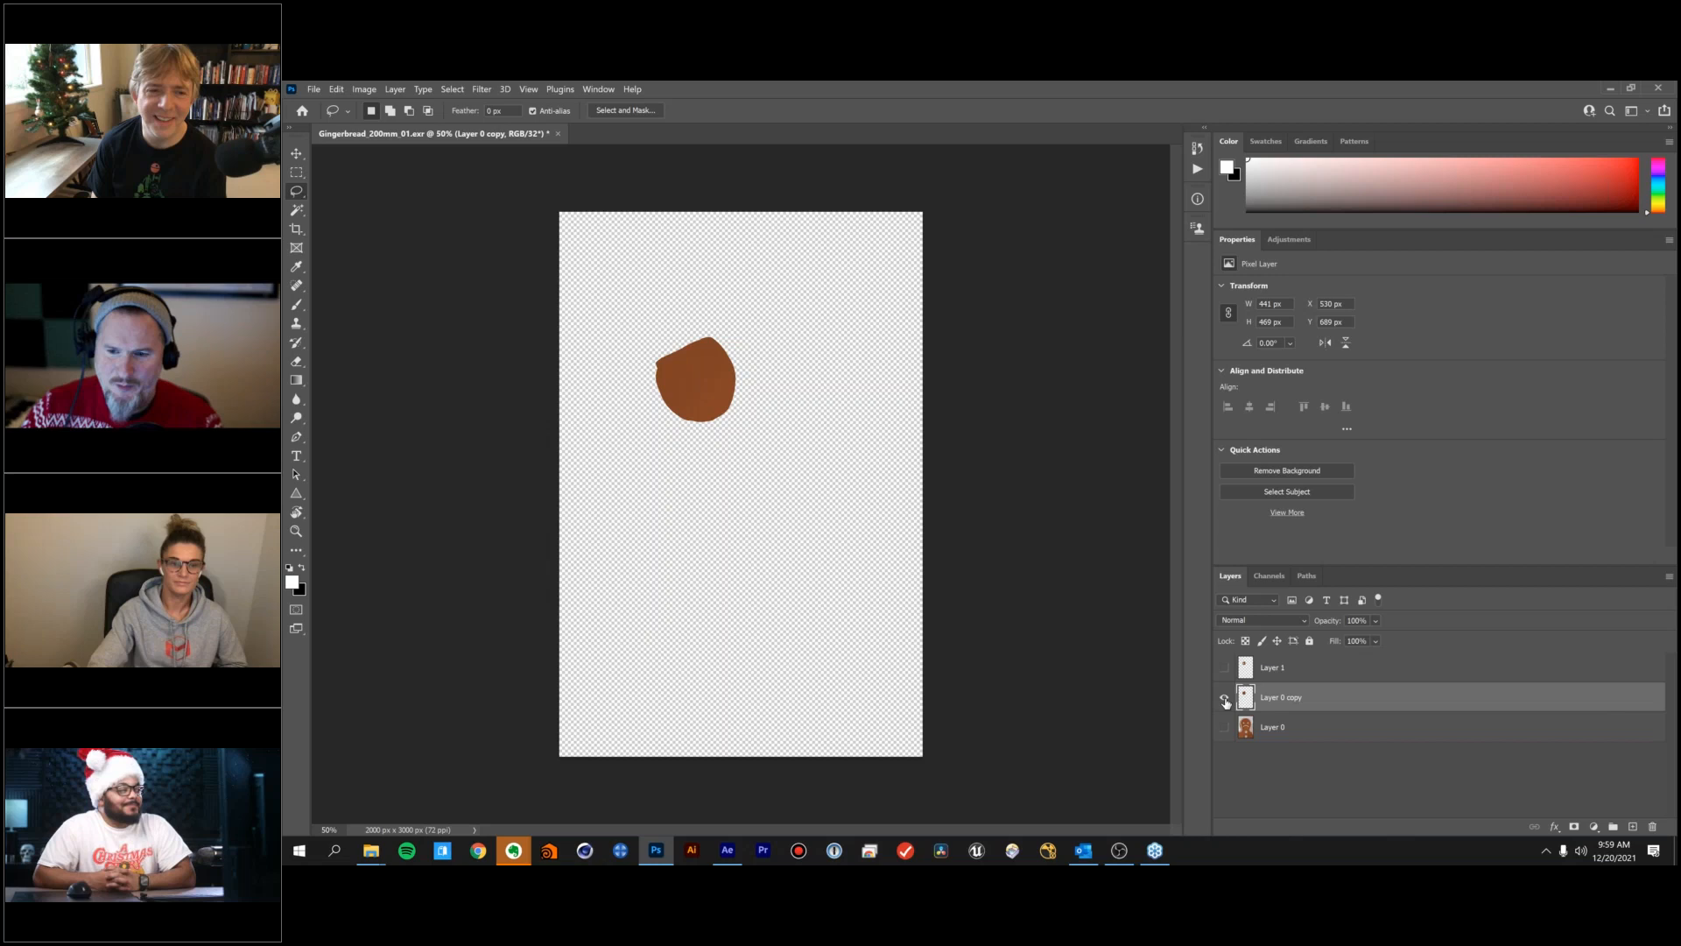
Toggle the copied eye layer's visibility over the filled patch, leaving Layer 1 shown above Layer 0 copy.
click(1224, 668)
click(1224, 669)
click(1224, 668)
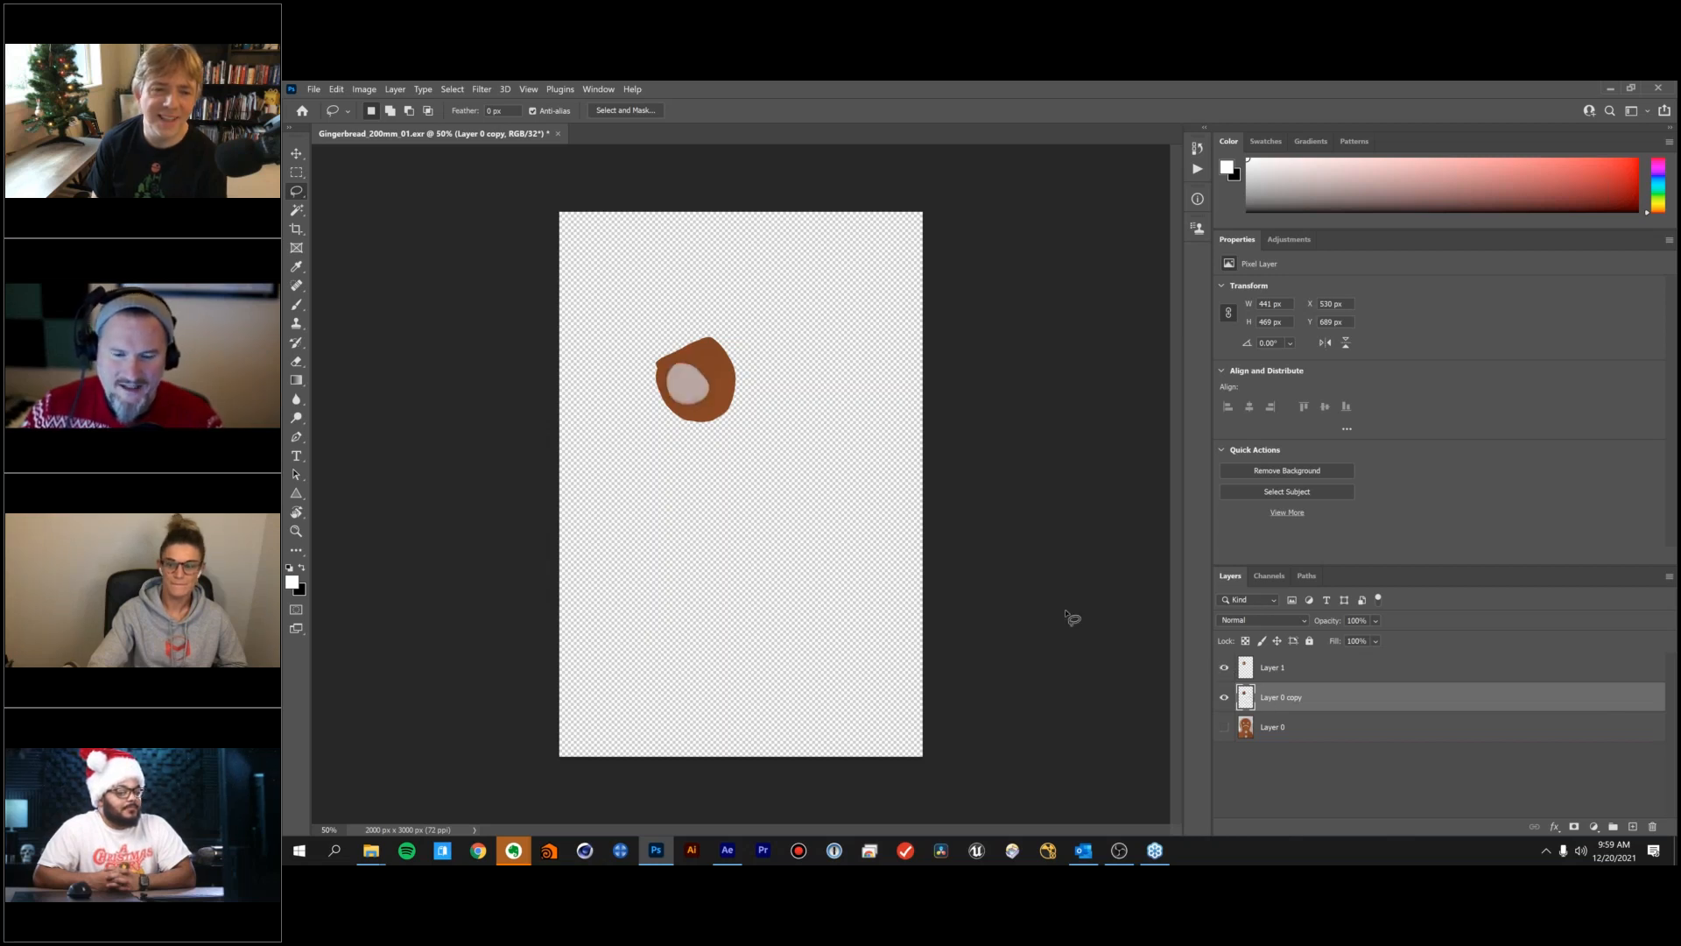
Switch to After Effects and play the 06 EYES OPENING composition at 100% to review the face animation.
click(727, 850)
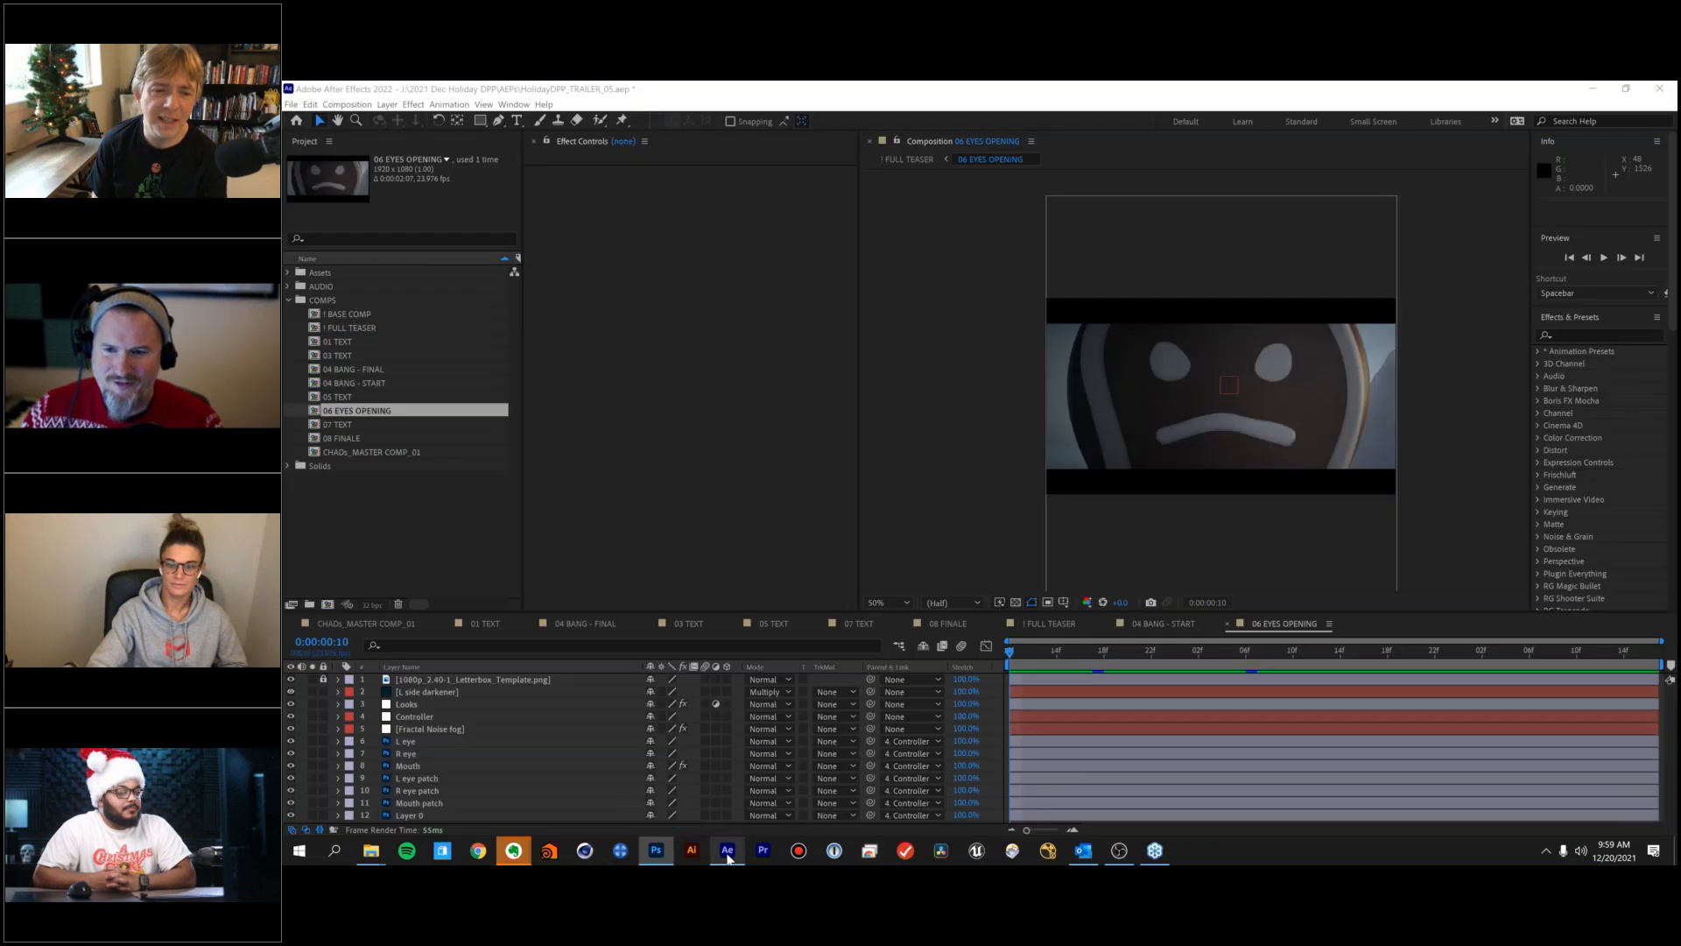
key(slash)
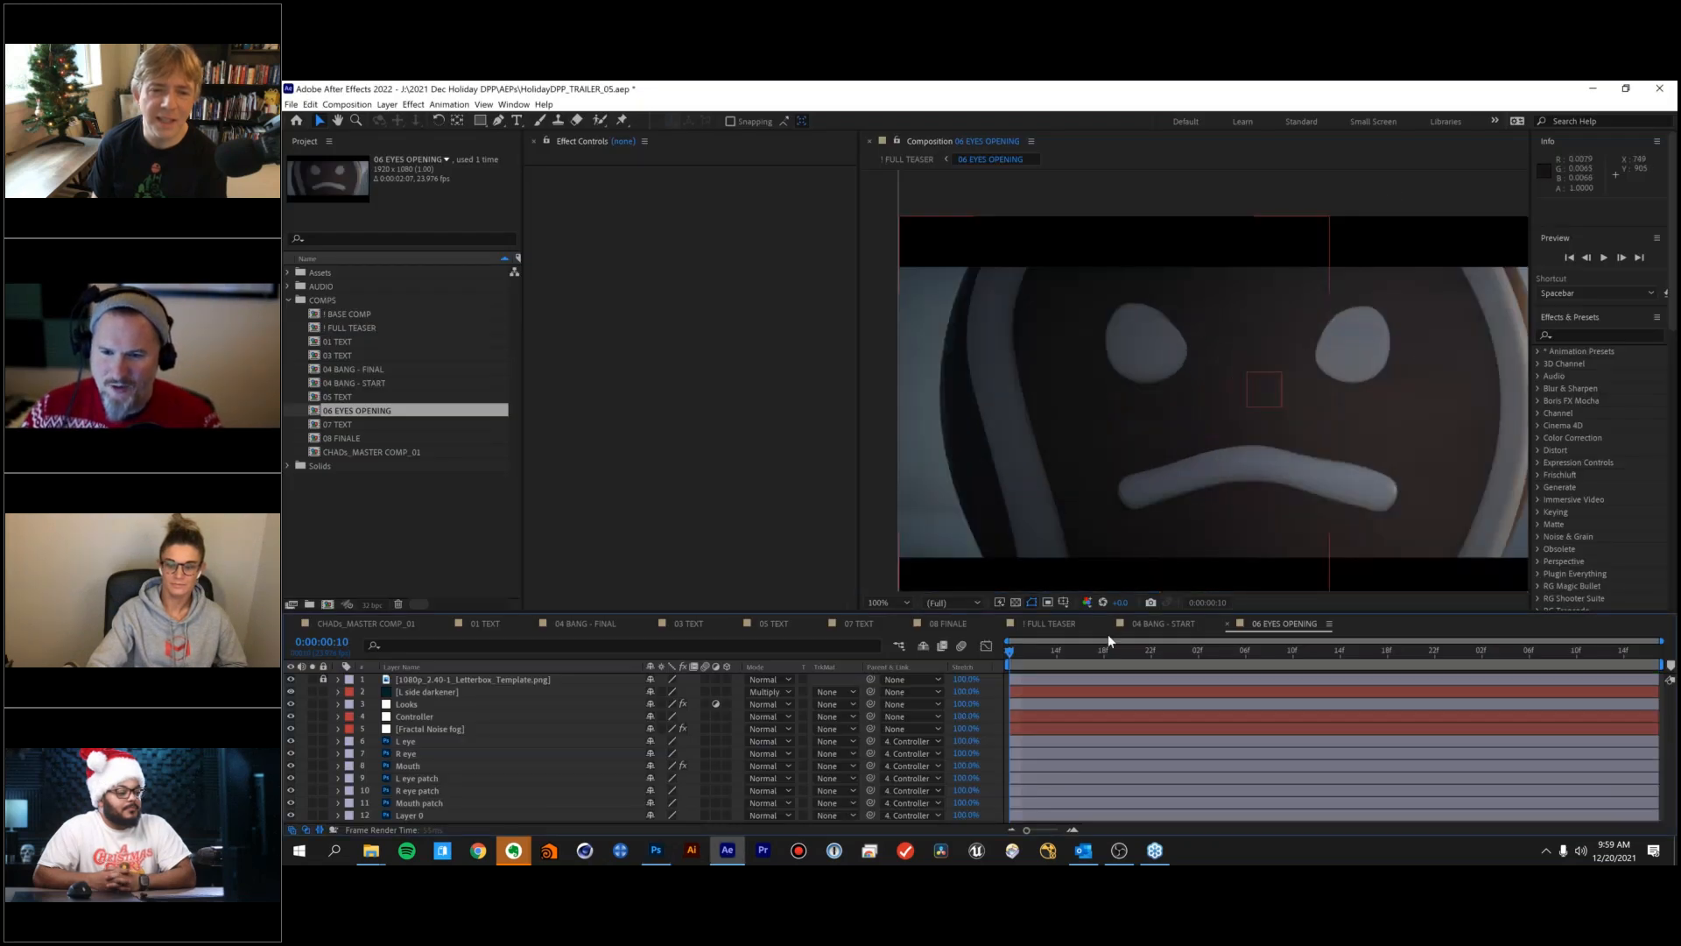
key(space)
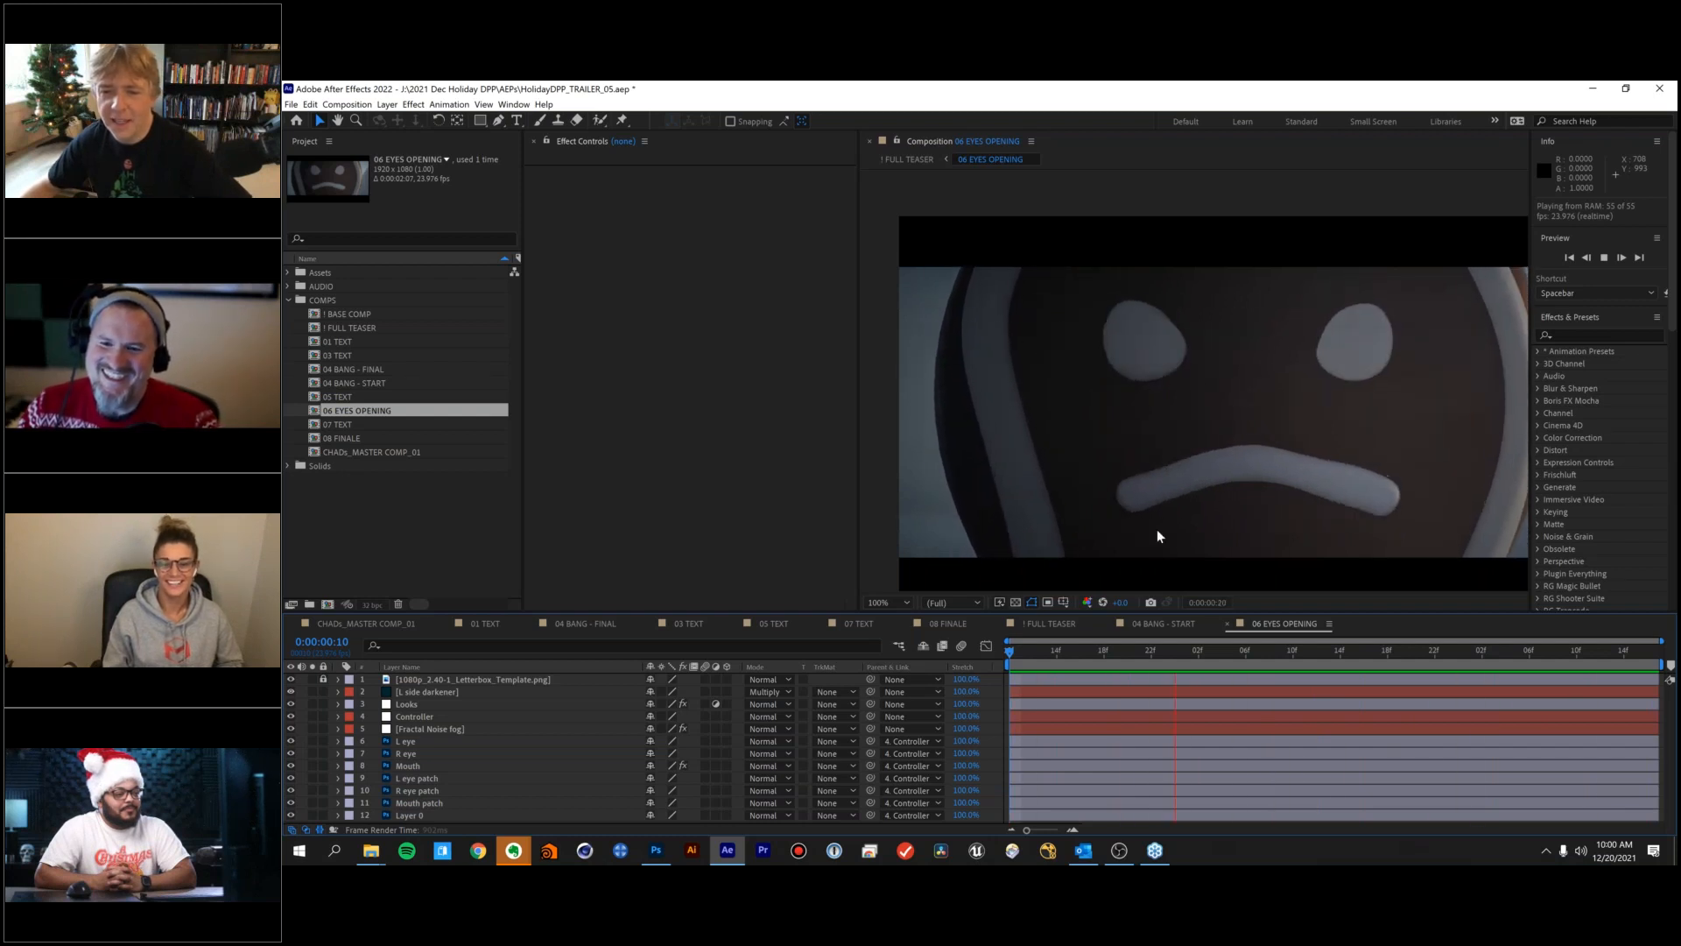
key(space)
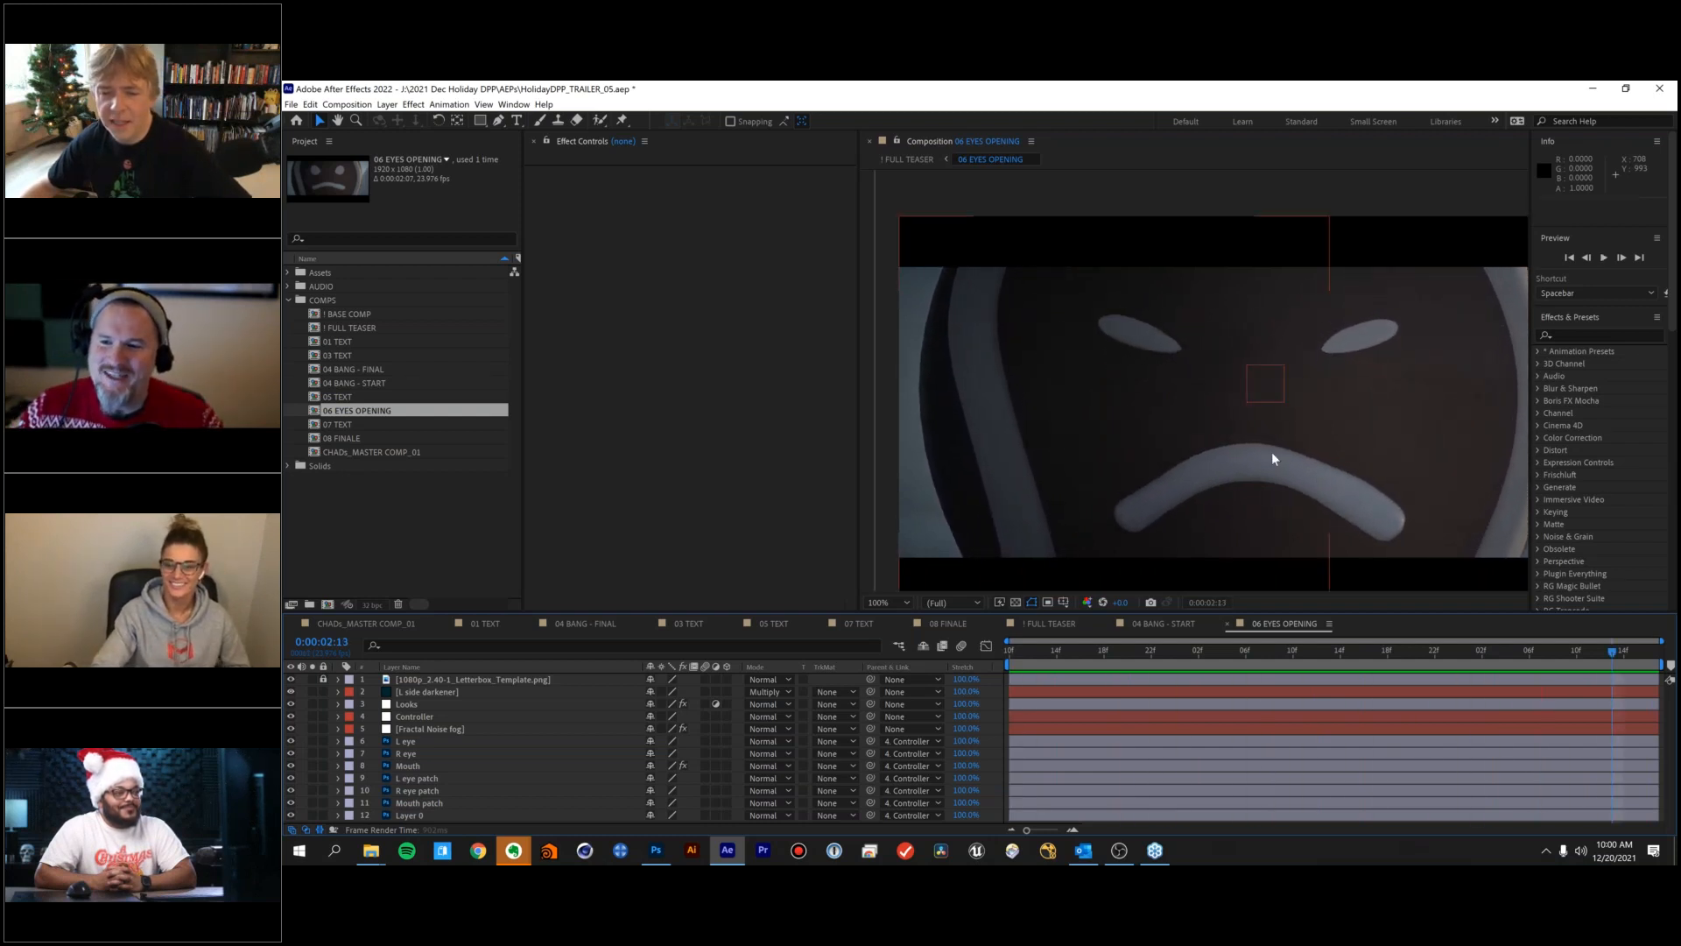
scroll(1268, 450, down, 1)
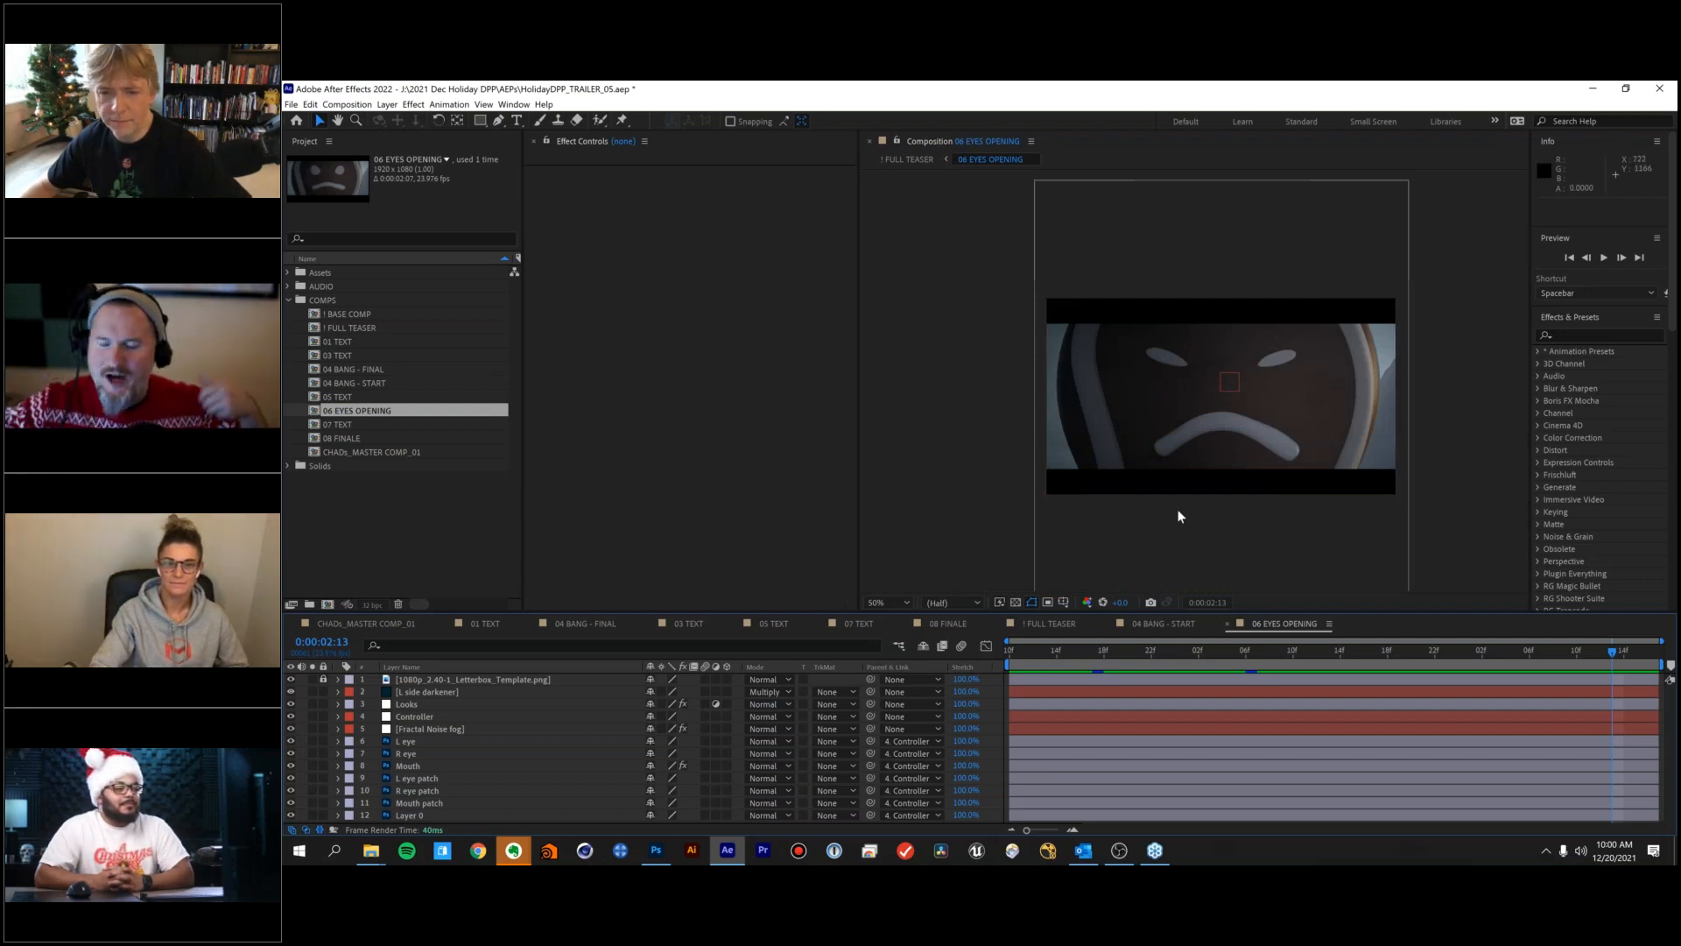
Glance at the 08 FINALE composition, return to 06 EYES OPENING, and scrub through its eye and mouth animation.
click(954, 622)
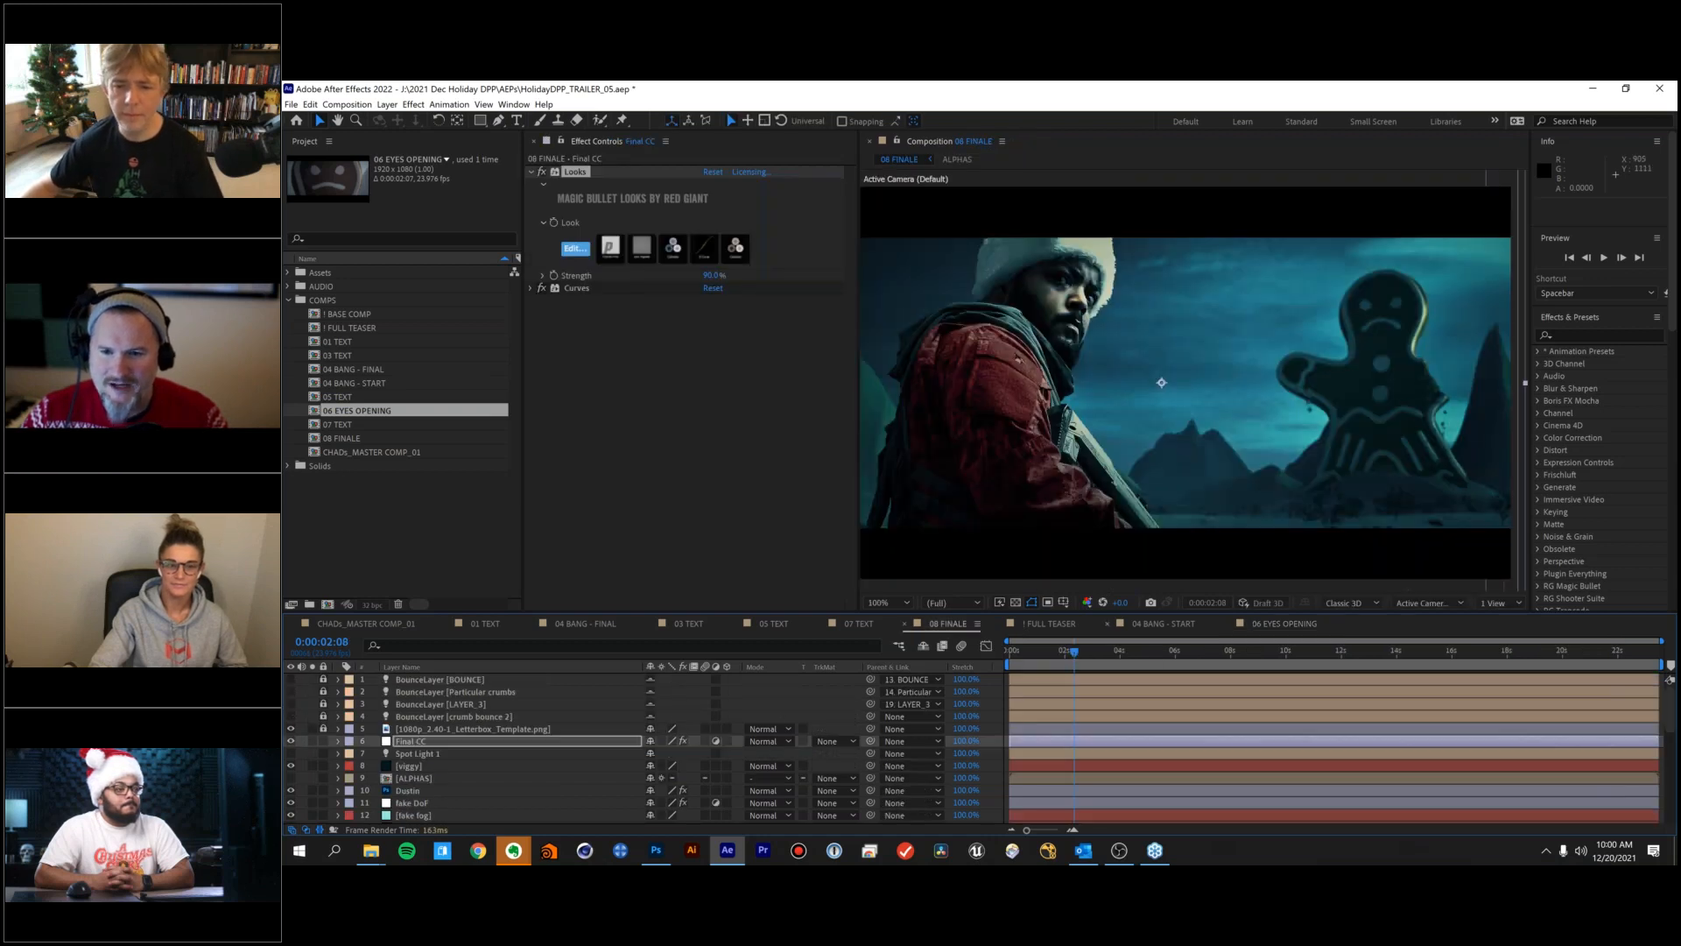
click(1271, 627)
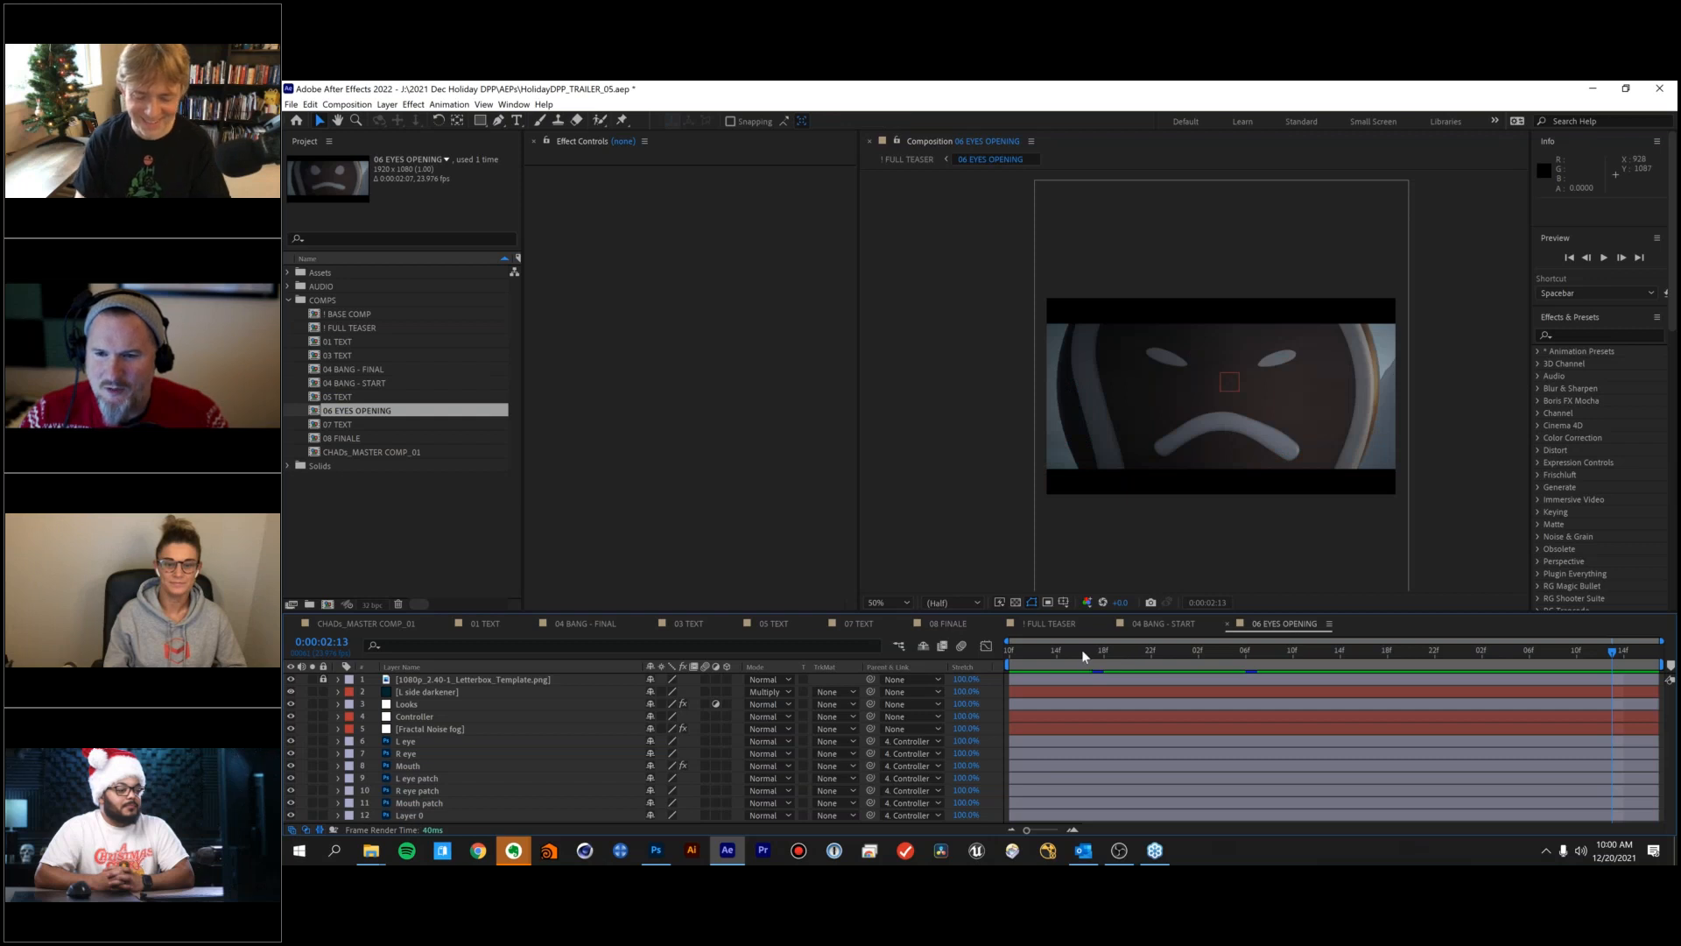
drag(1084, 655, 1340, 646)
scroll(1200, 400, up, 1)
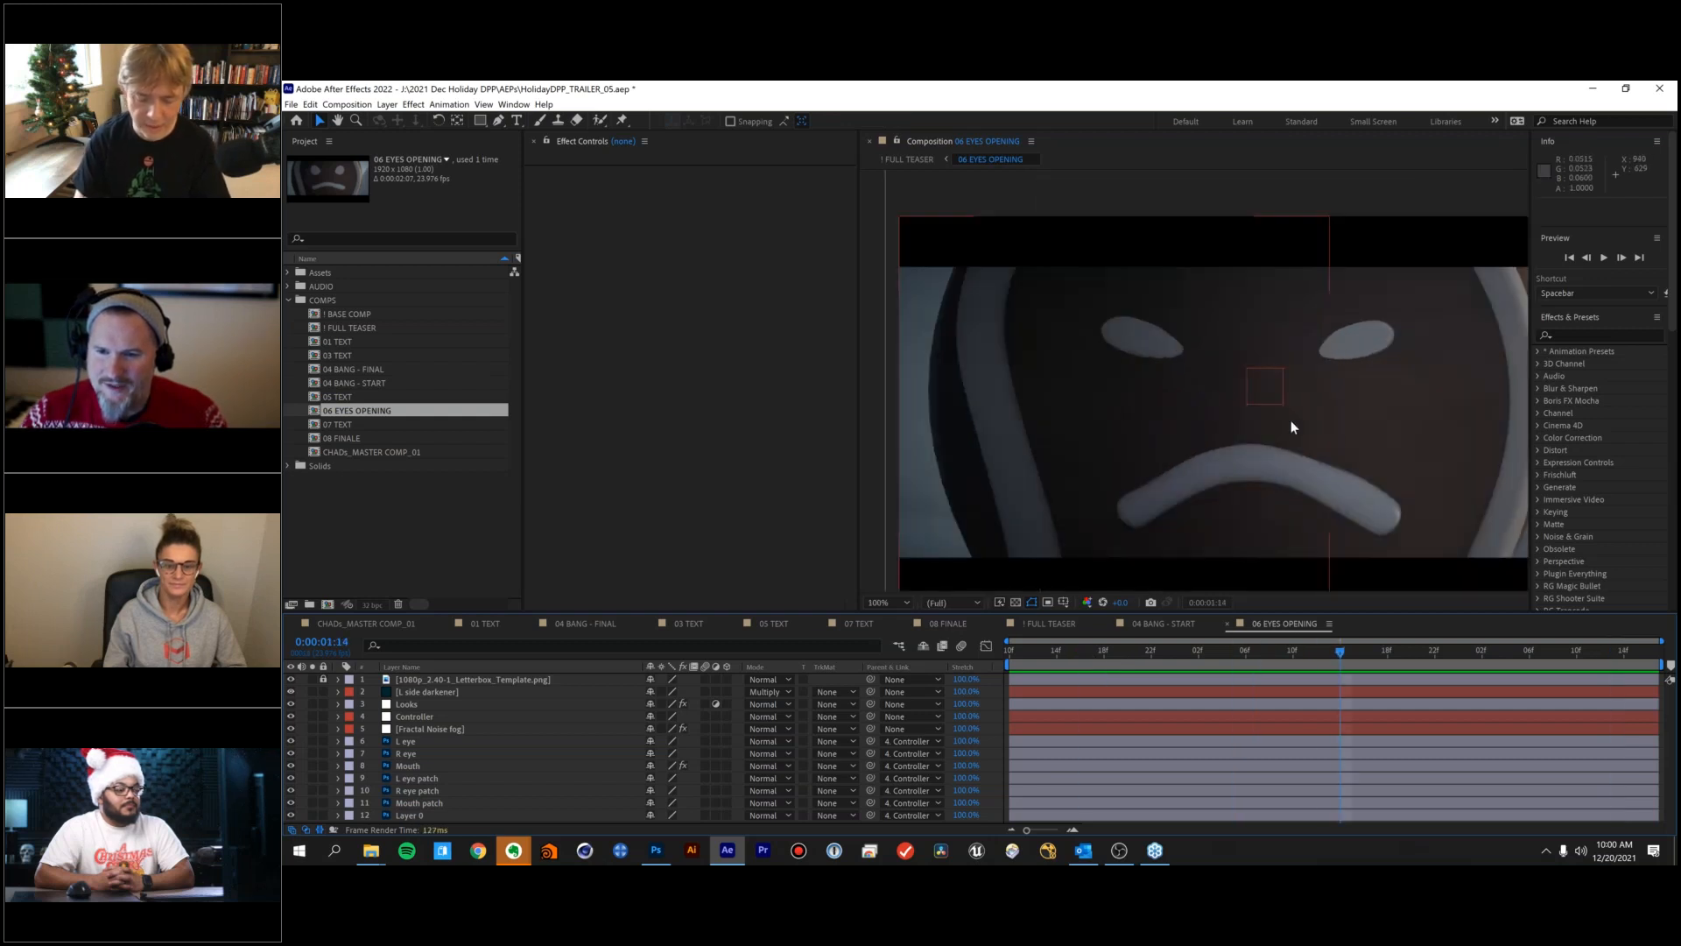
drag(1095, 661, 1328, 650)
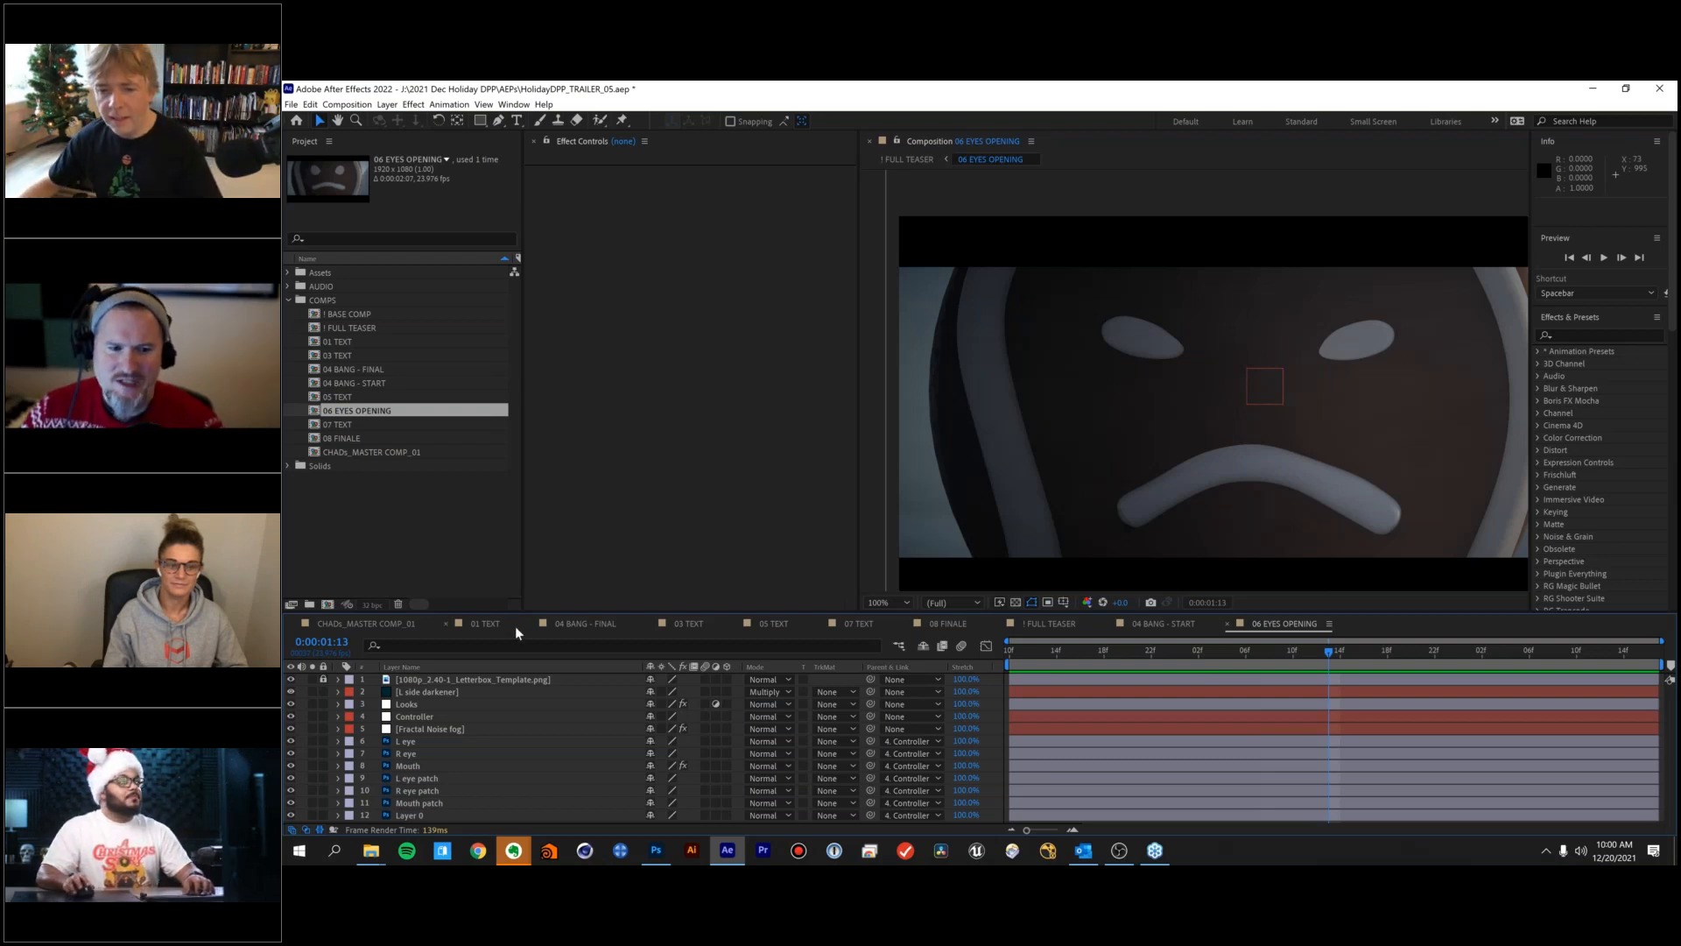
View 04 BANG - FINAL, then scrub the ! FULL TEASER composition to the YOUR HOLIDAY WAS GLUTEN FREE title.
click(580, 623)
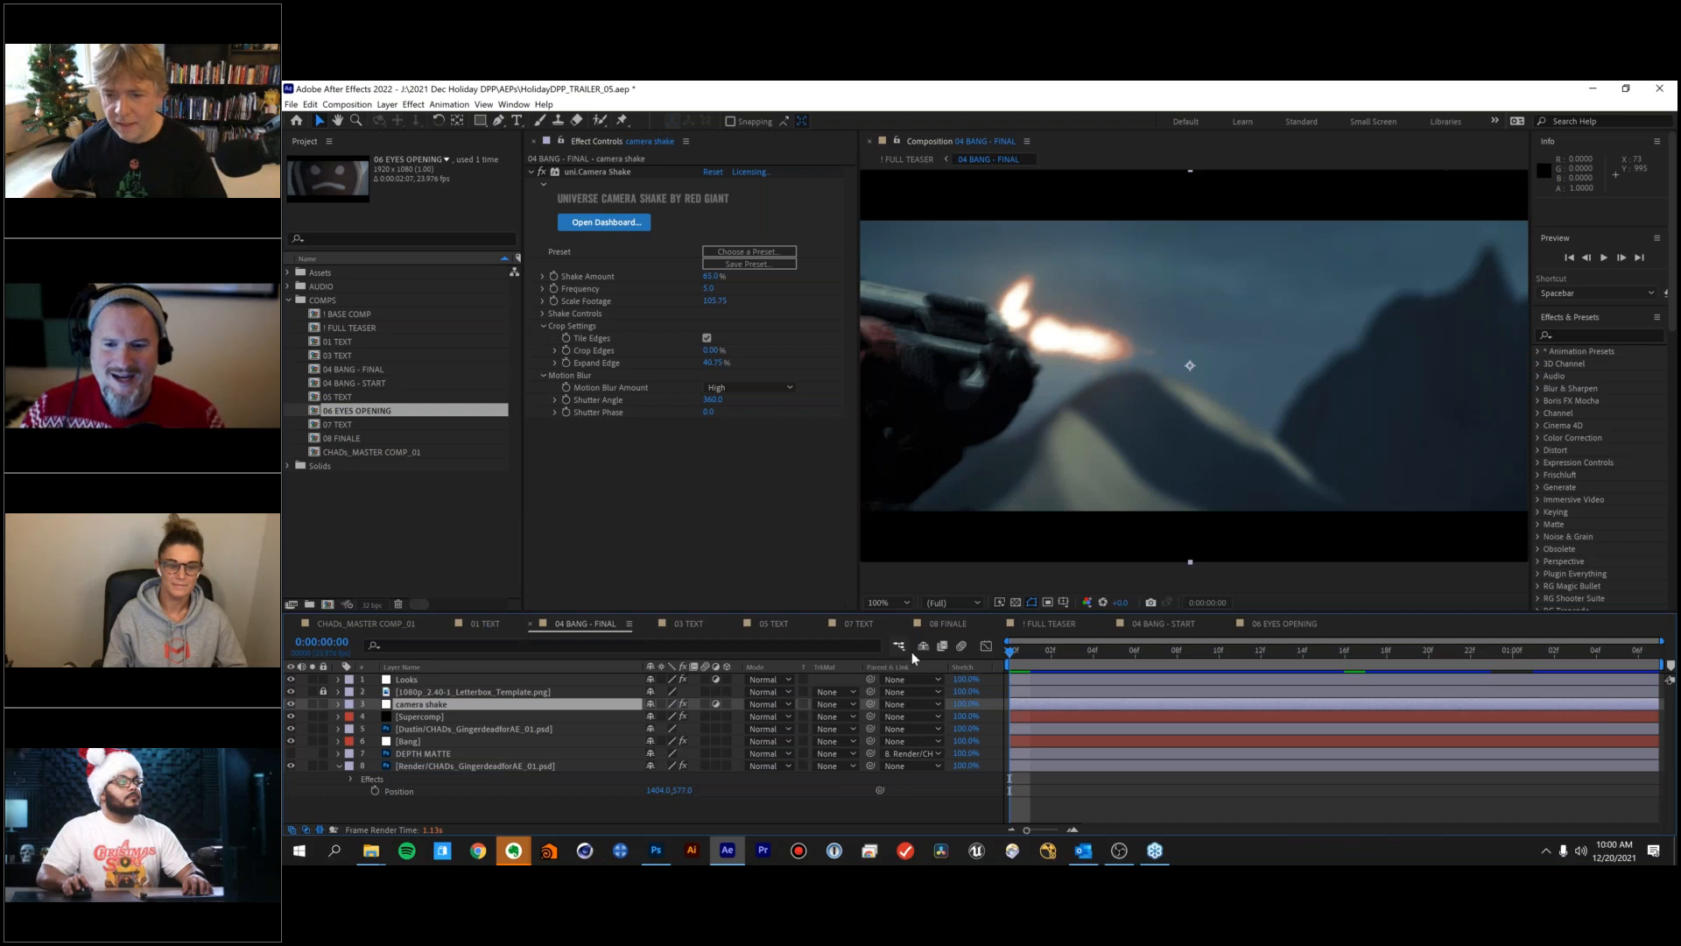
click(1039, 627)
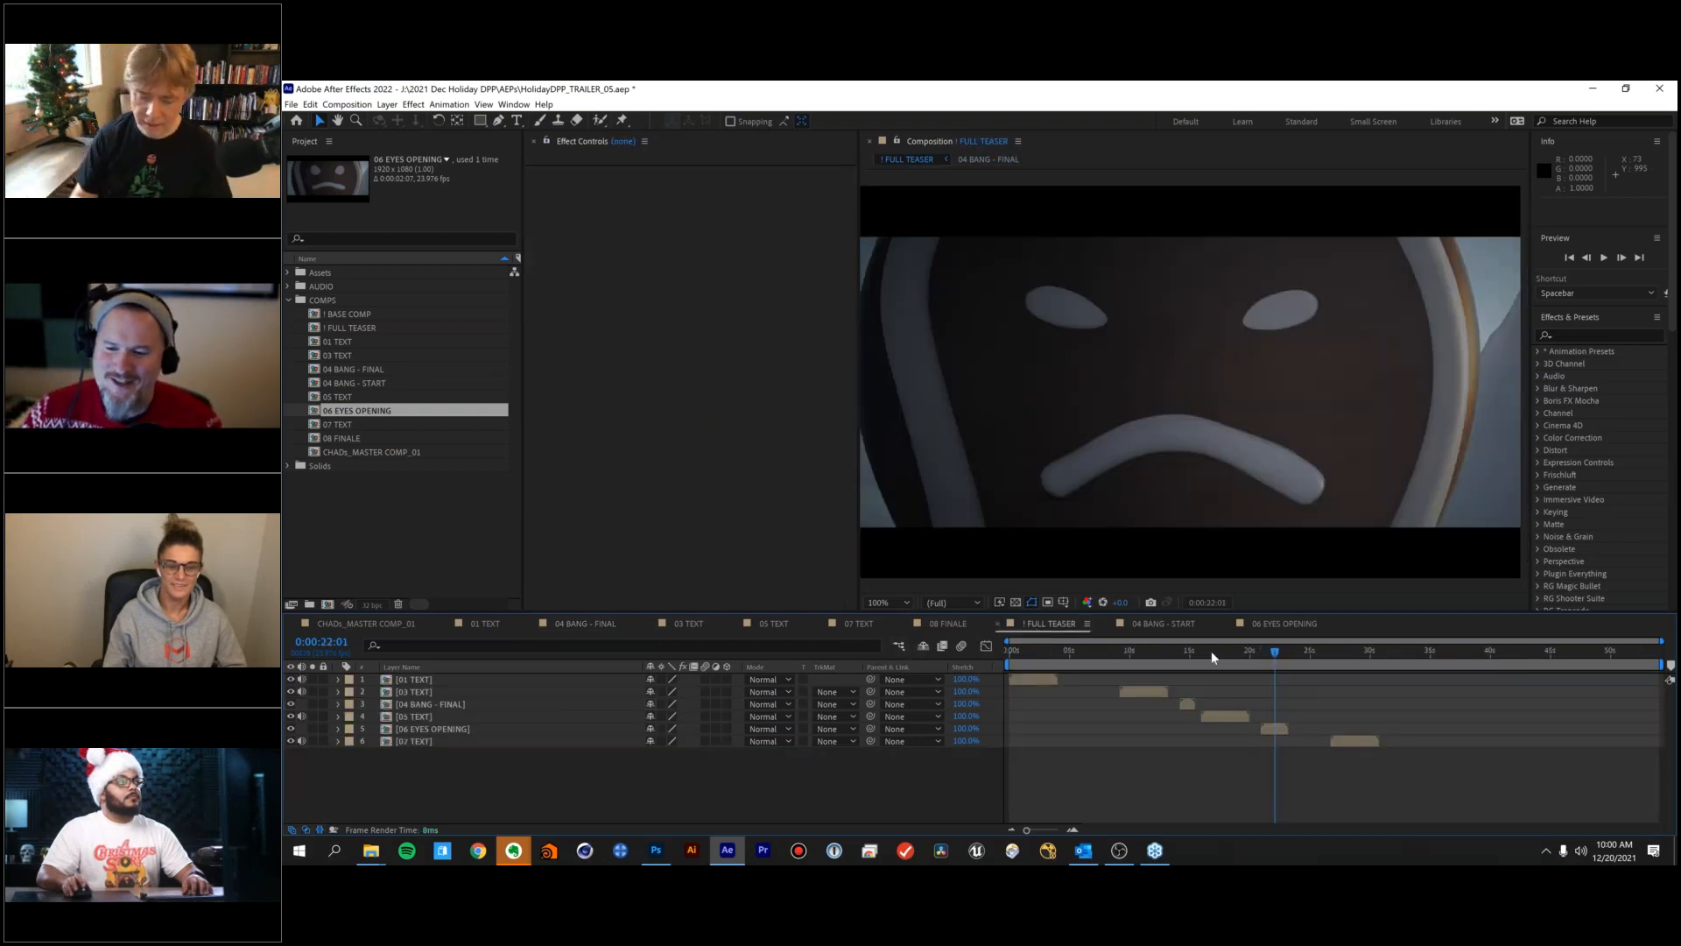
drag(1138, 650, 1026, 652)
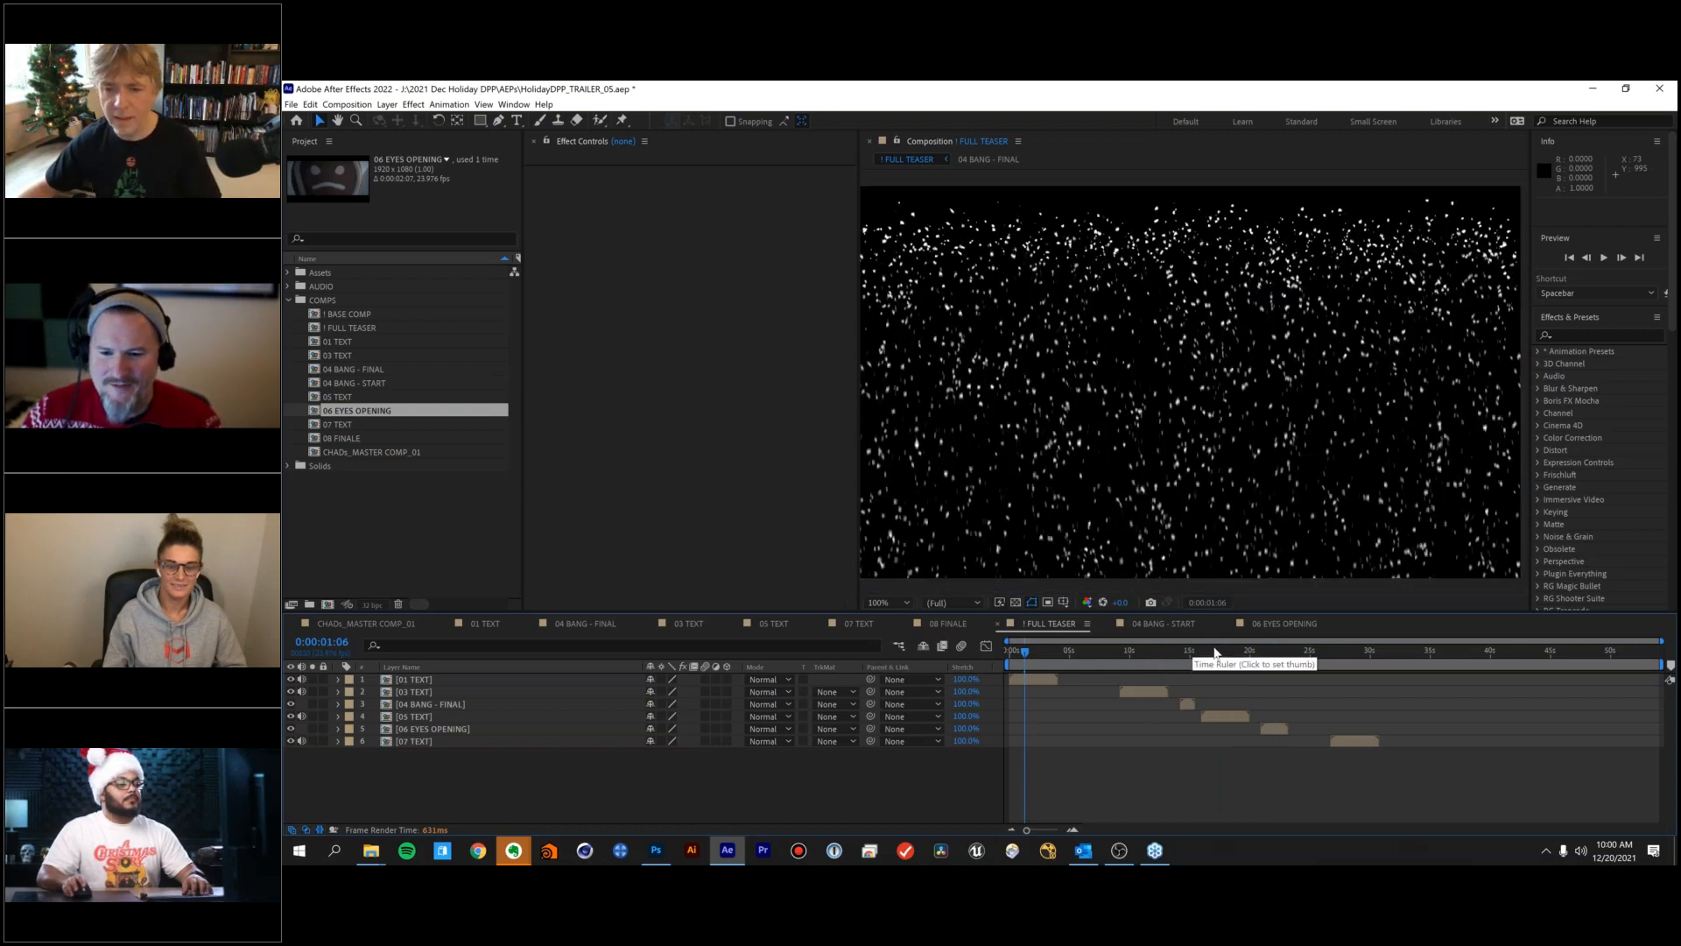
click(1215, 653)
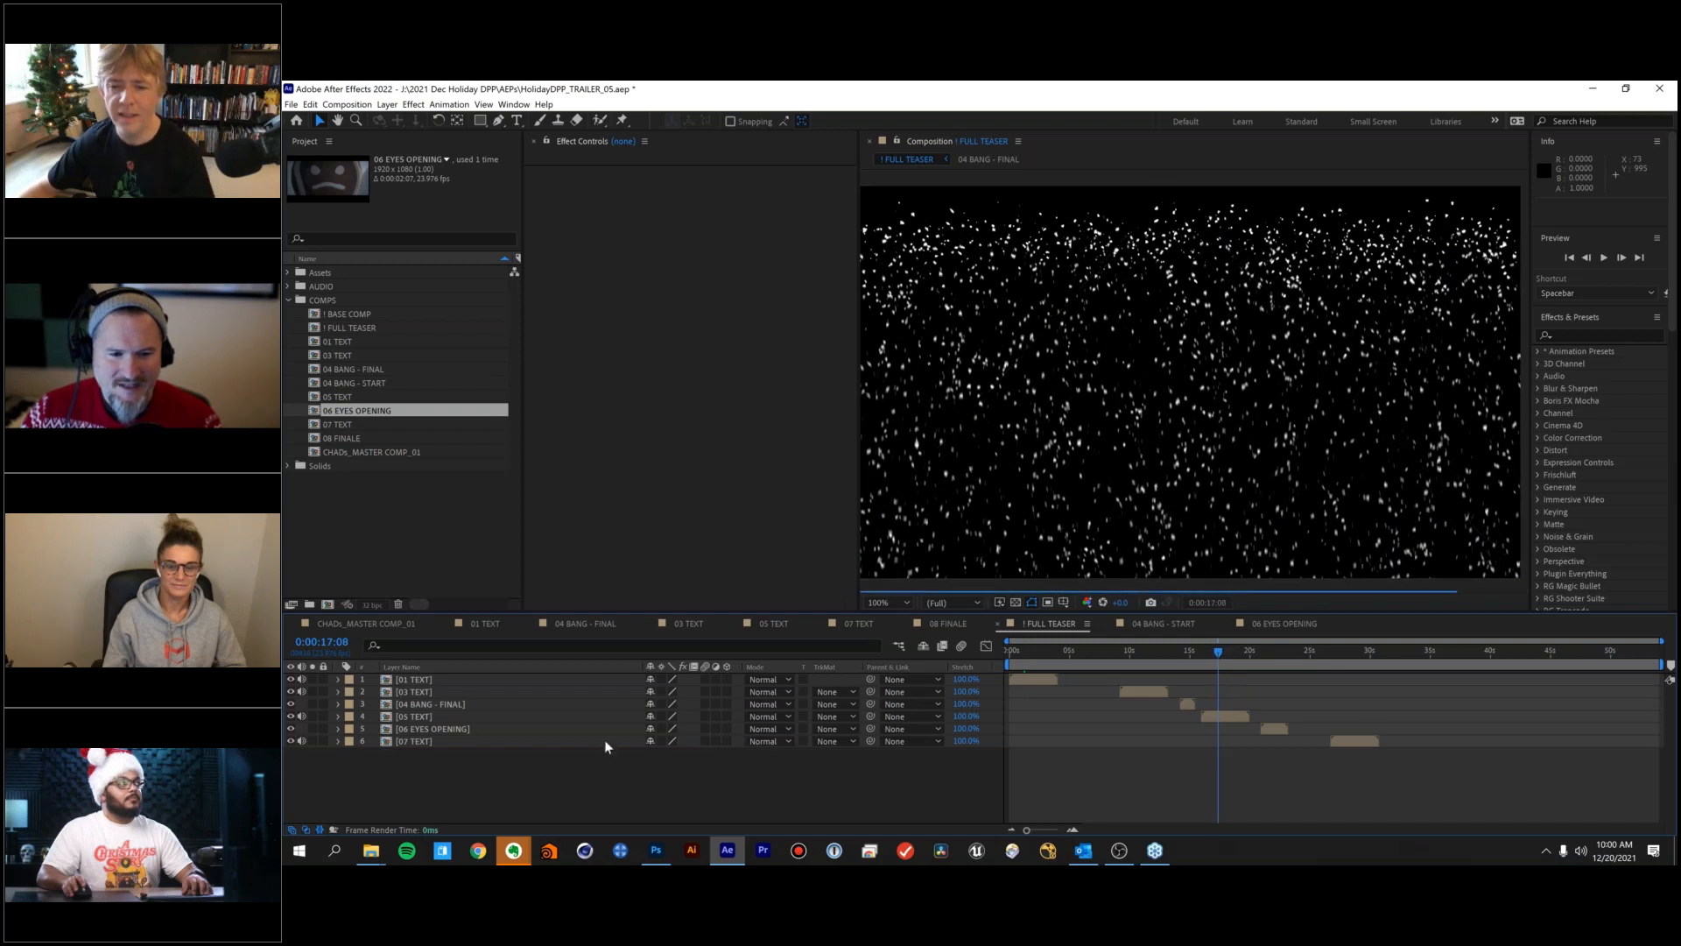
click(1353, 652)
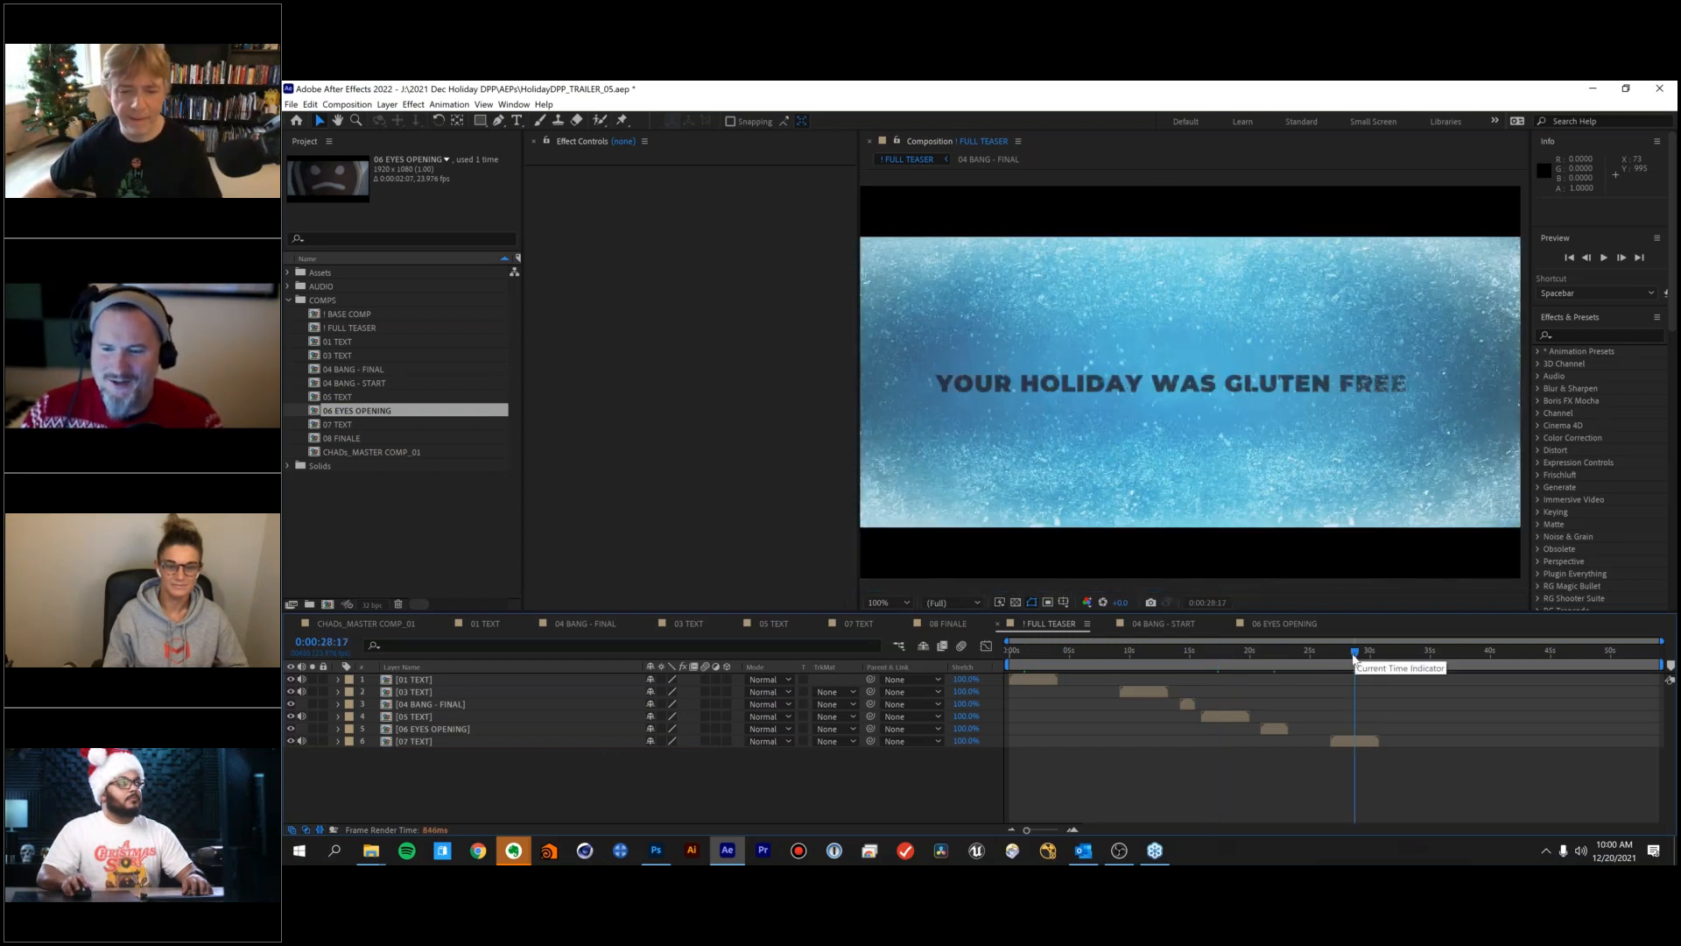
drag(1354, 655, 1349, 655)
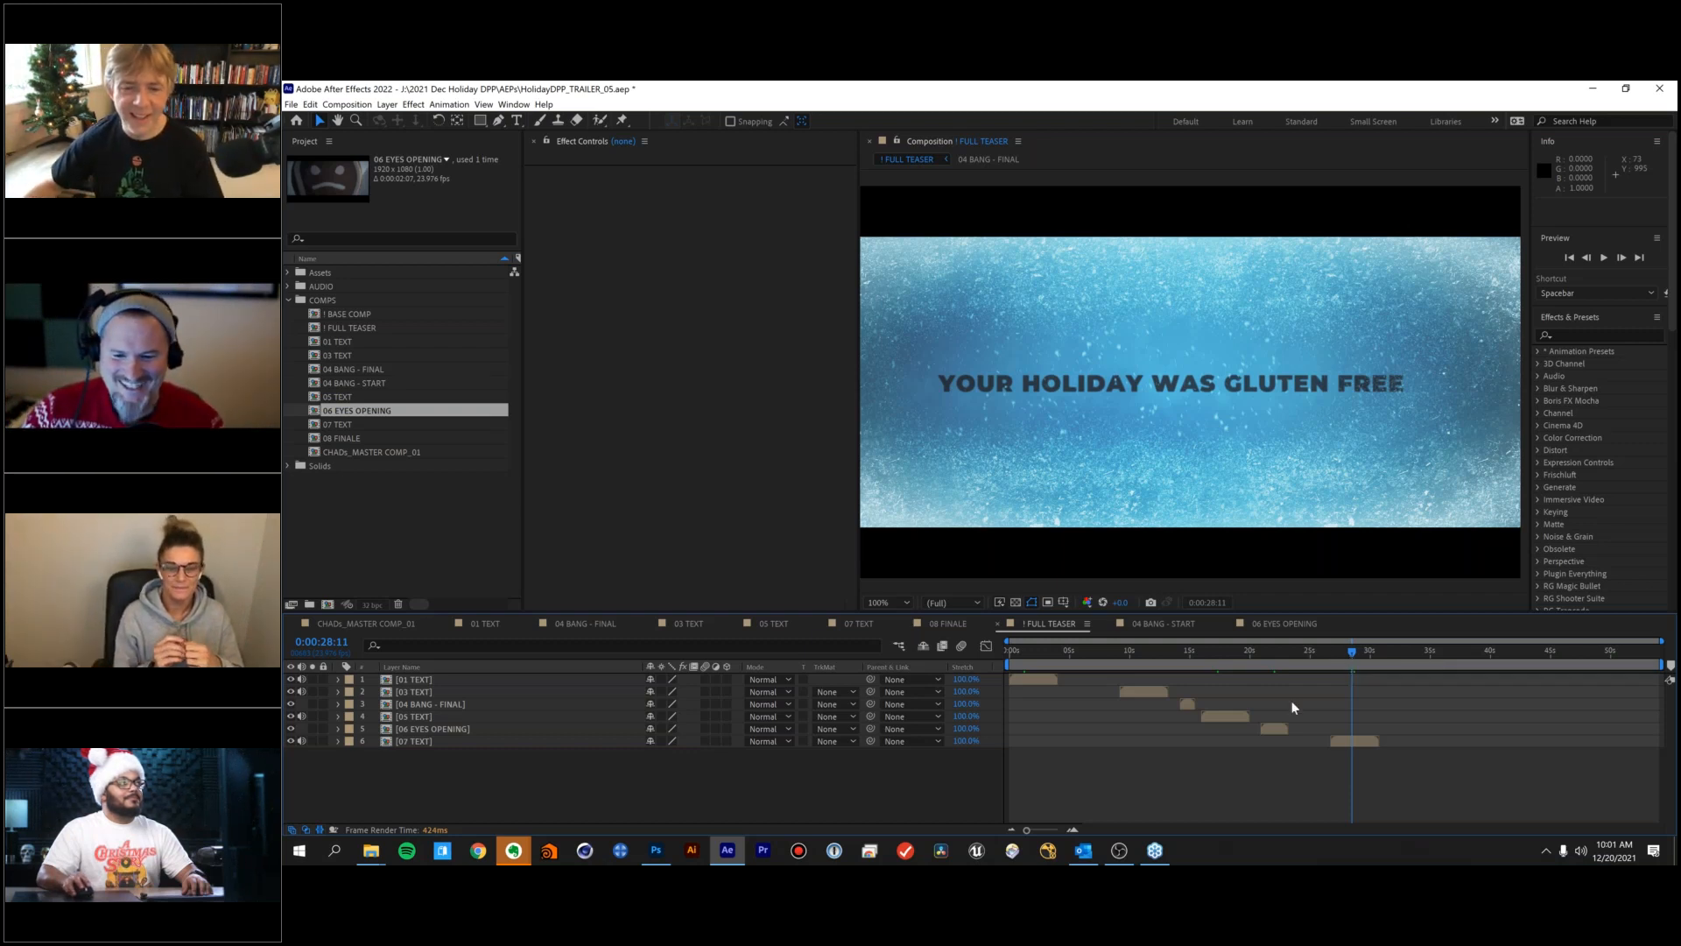
click(1155, 851)
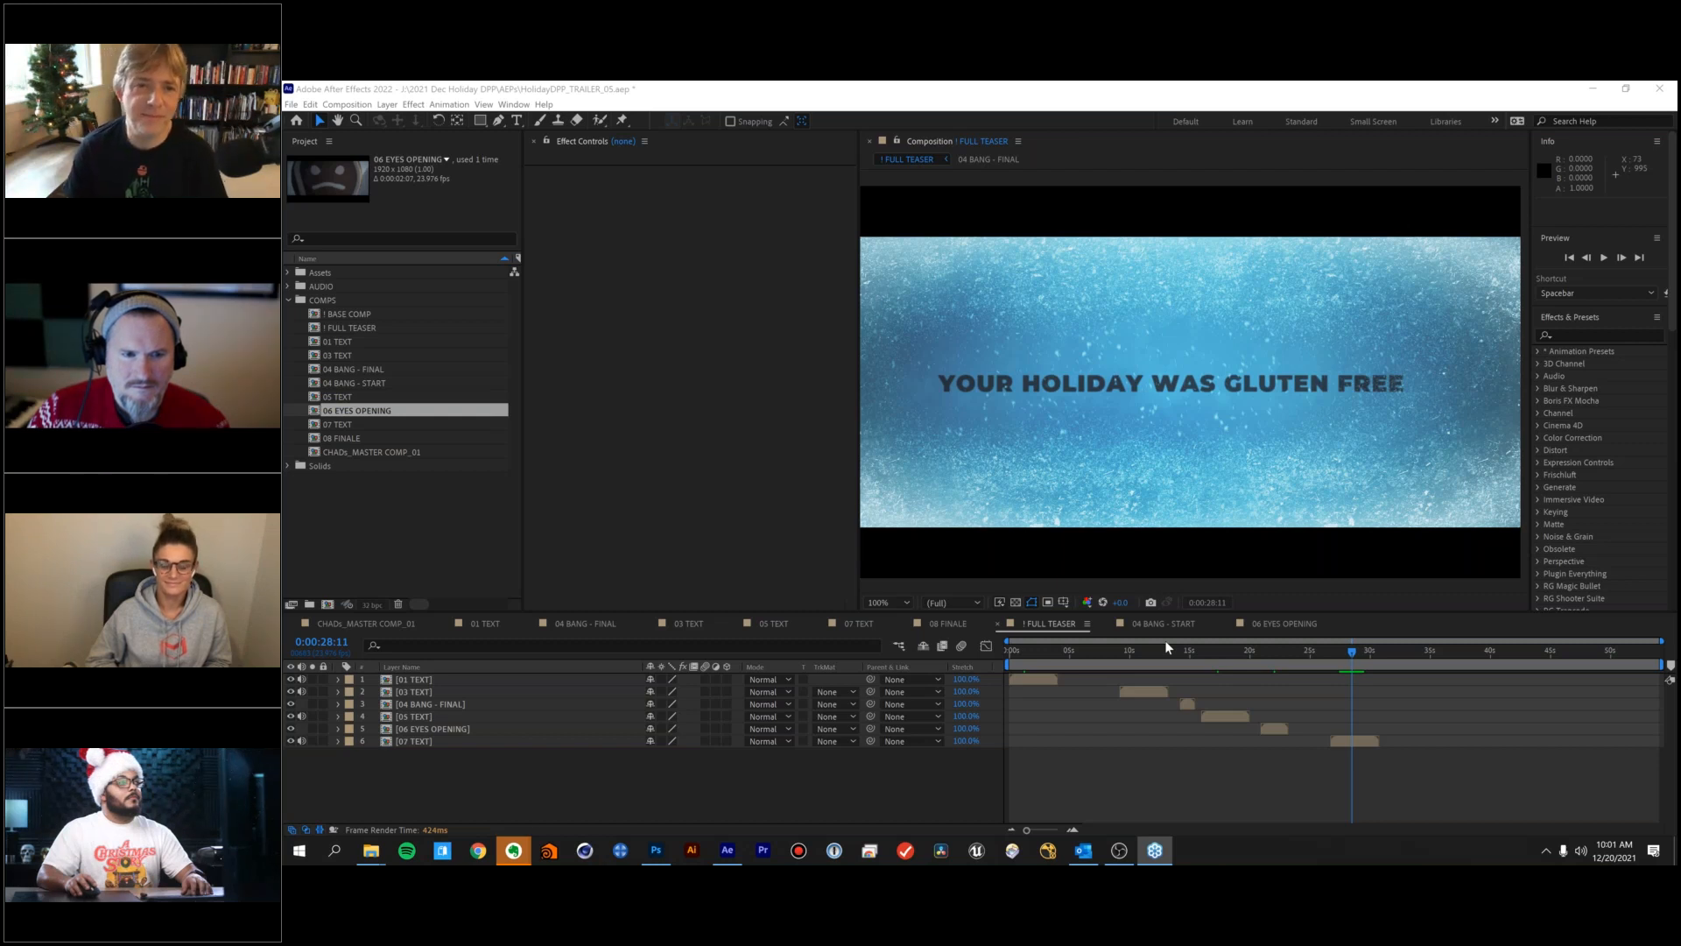
click(1324, 787)
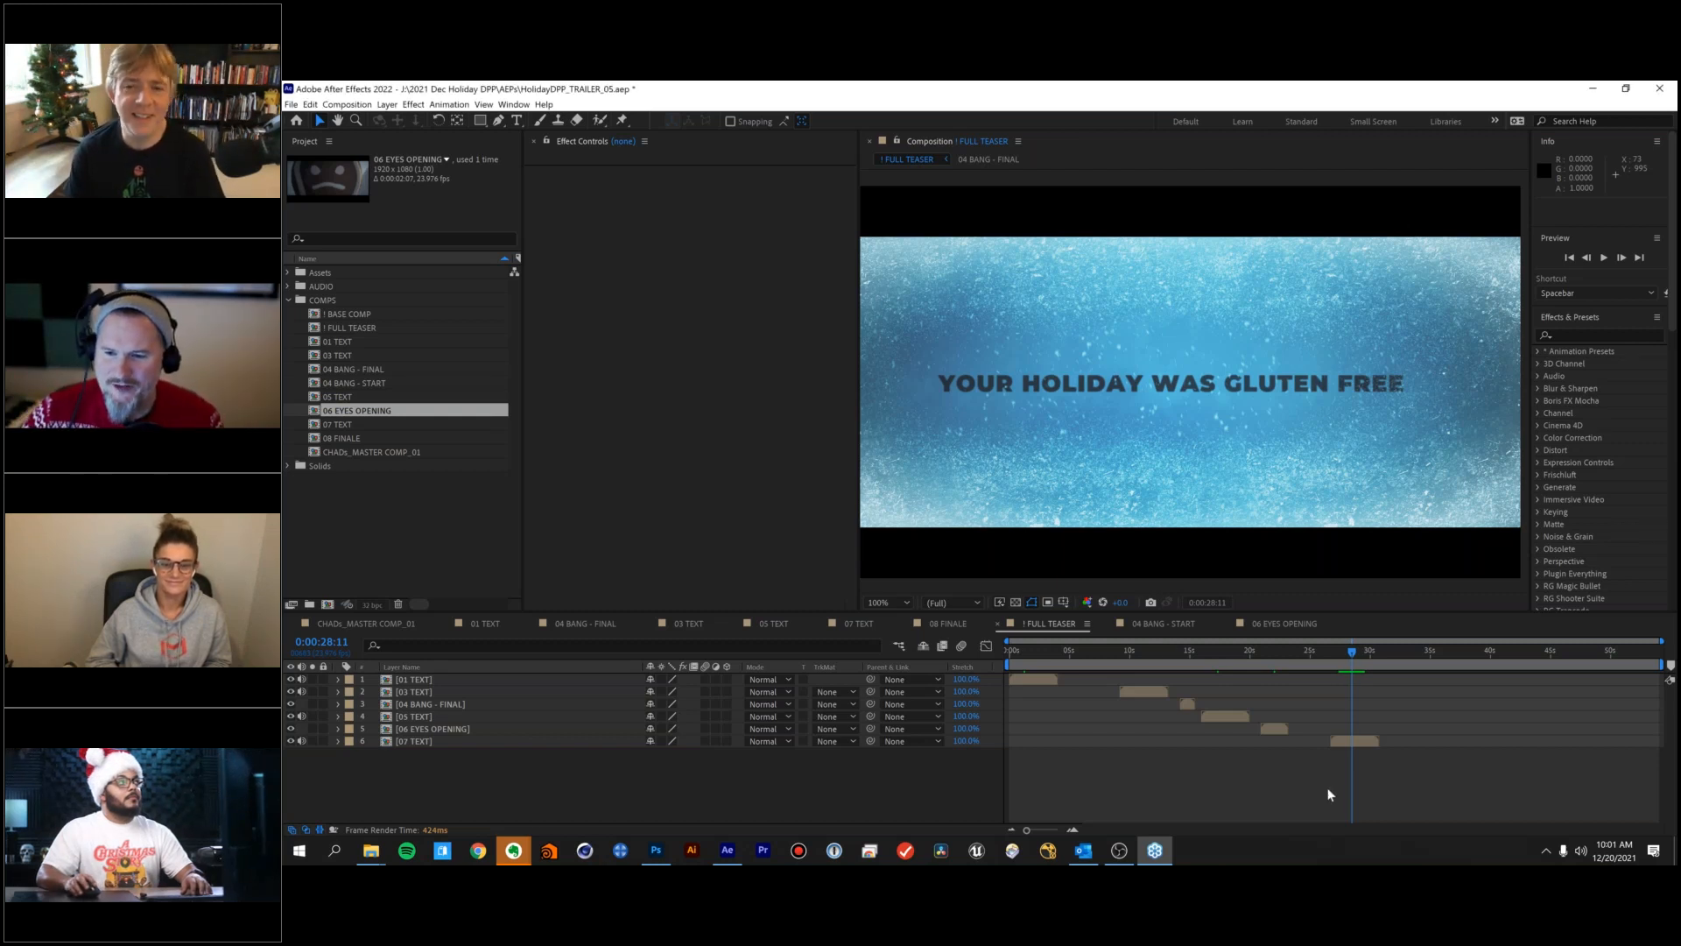
Reopen 06 EYES OPENING, widen its Composition panel, and scrub through the gingerbread man's eye and mouth movement.
click(1291, 624)
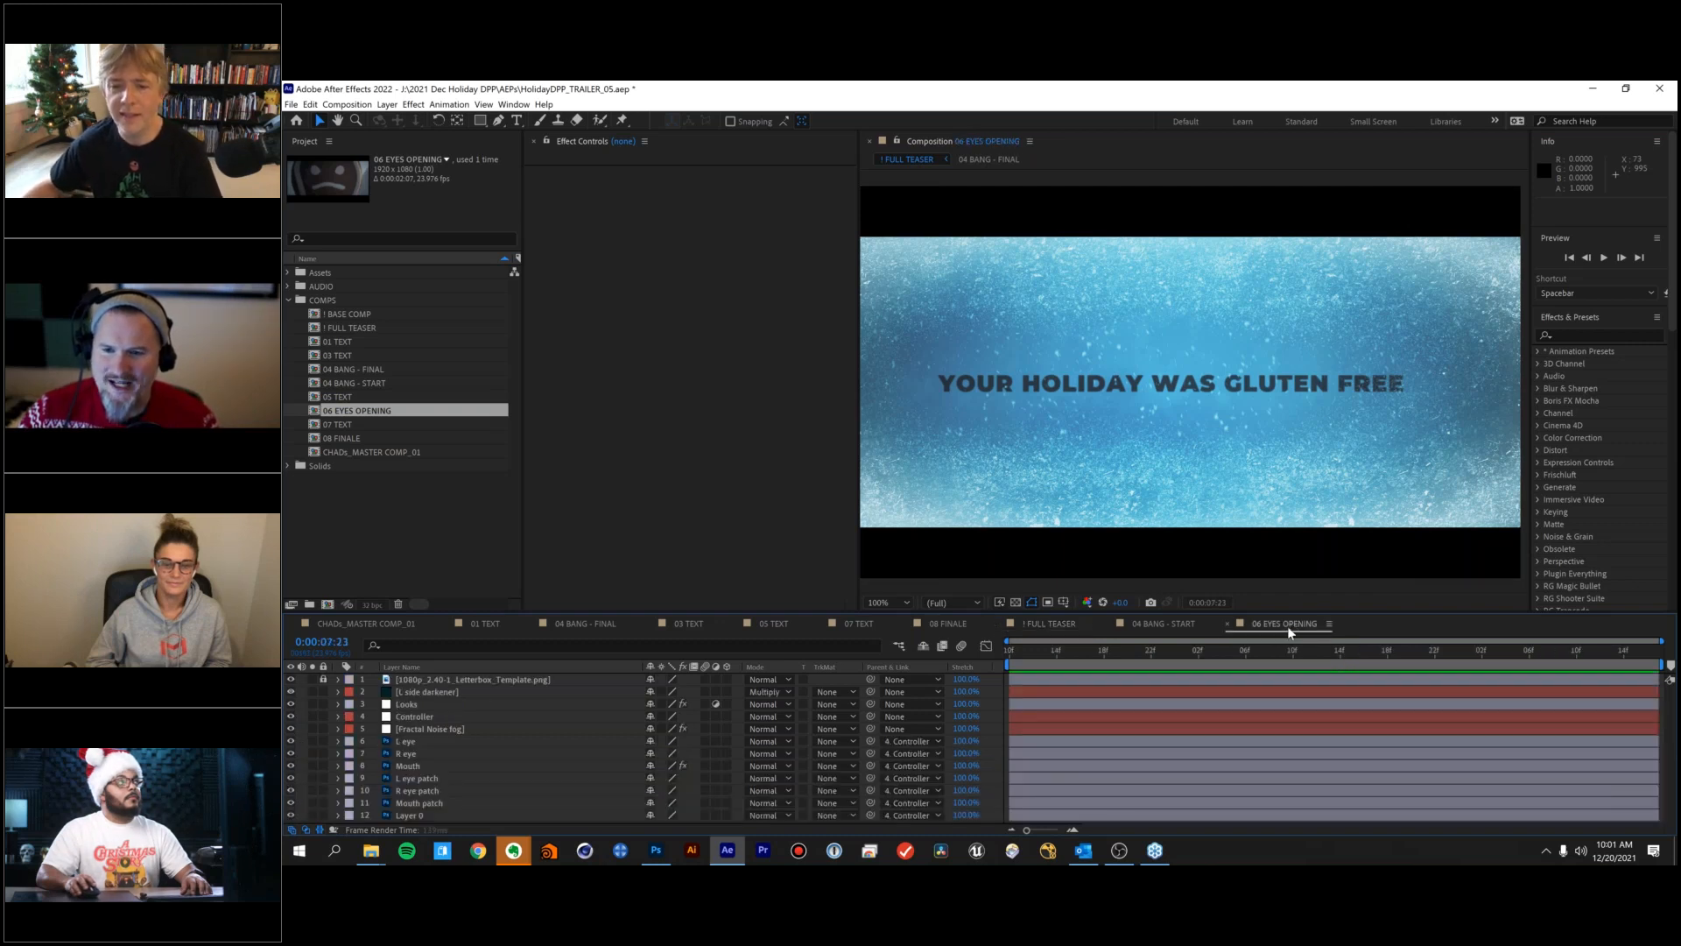
drag(1074, 649, 1269, 651)
drag(1152, 651, 1131, 685)
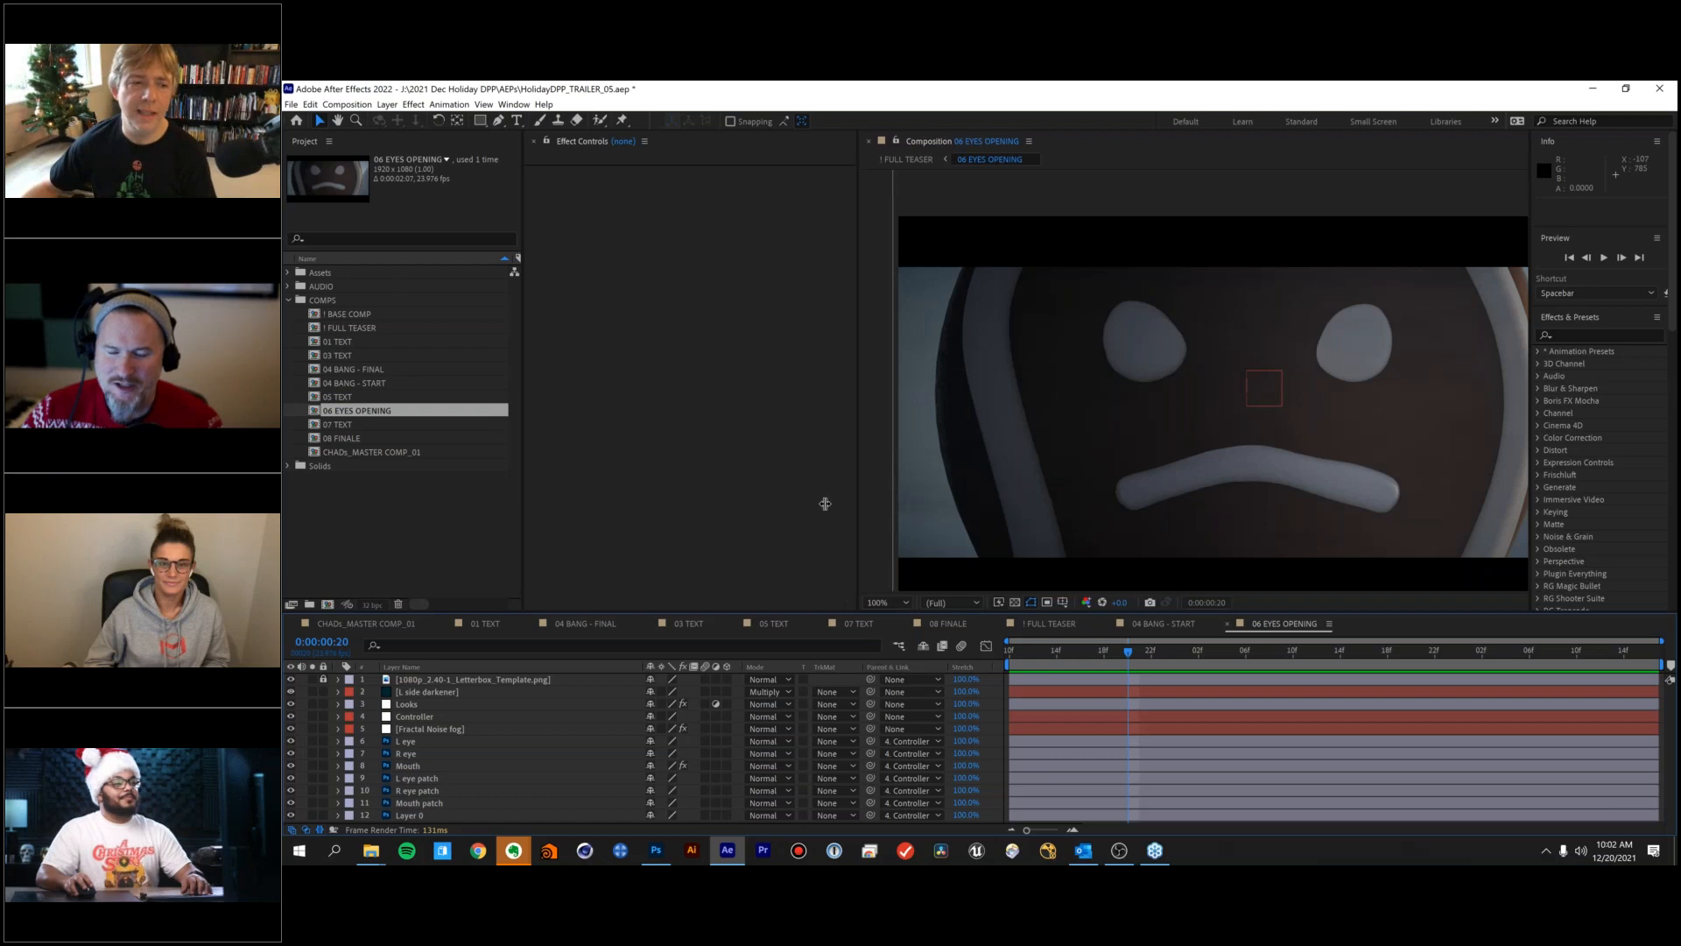
drag(860, 506, 643, 508)
drag(1069, 651, 1040, 652)
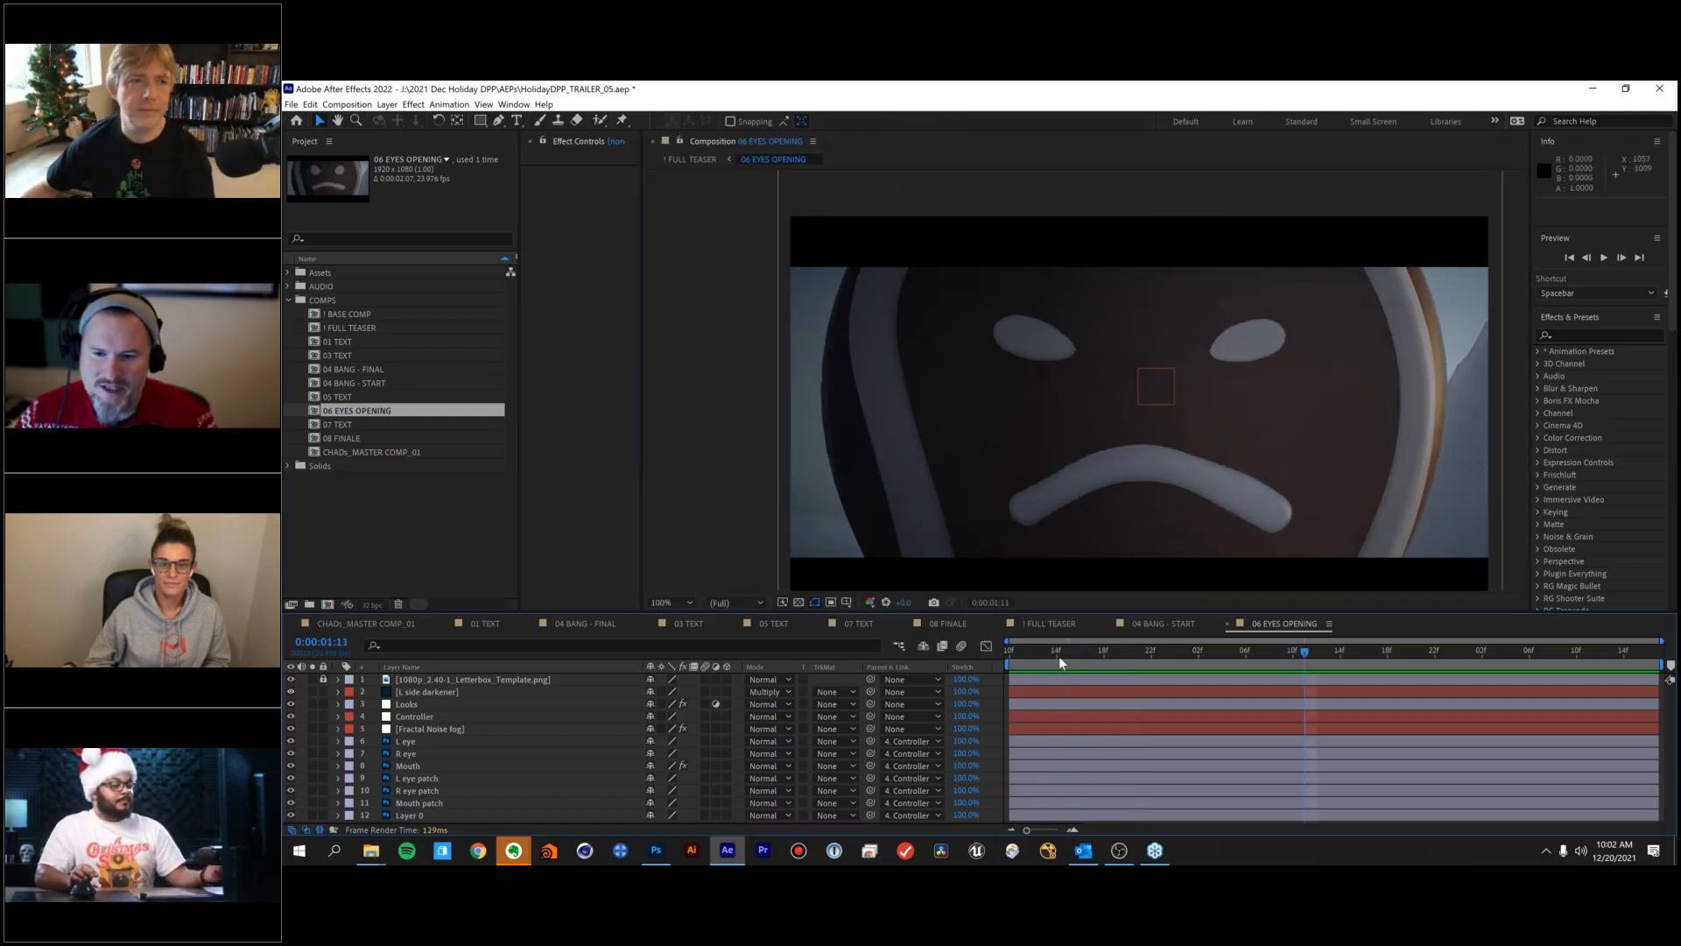
key(space)
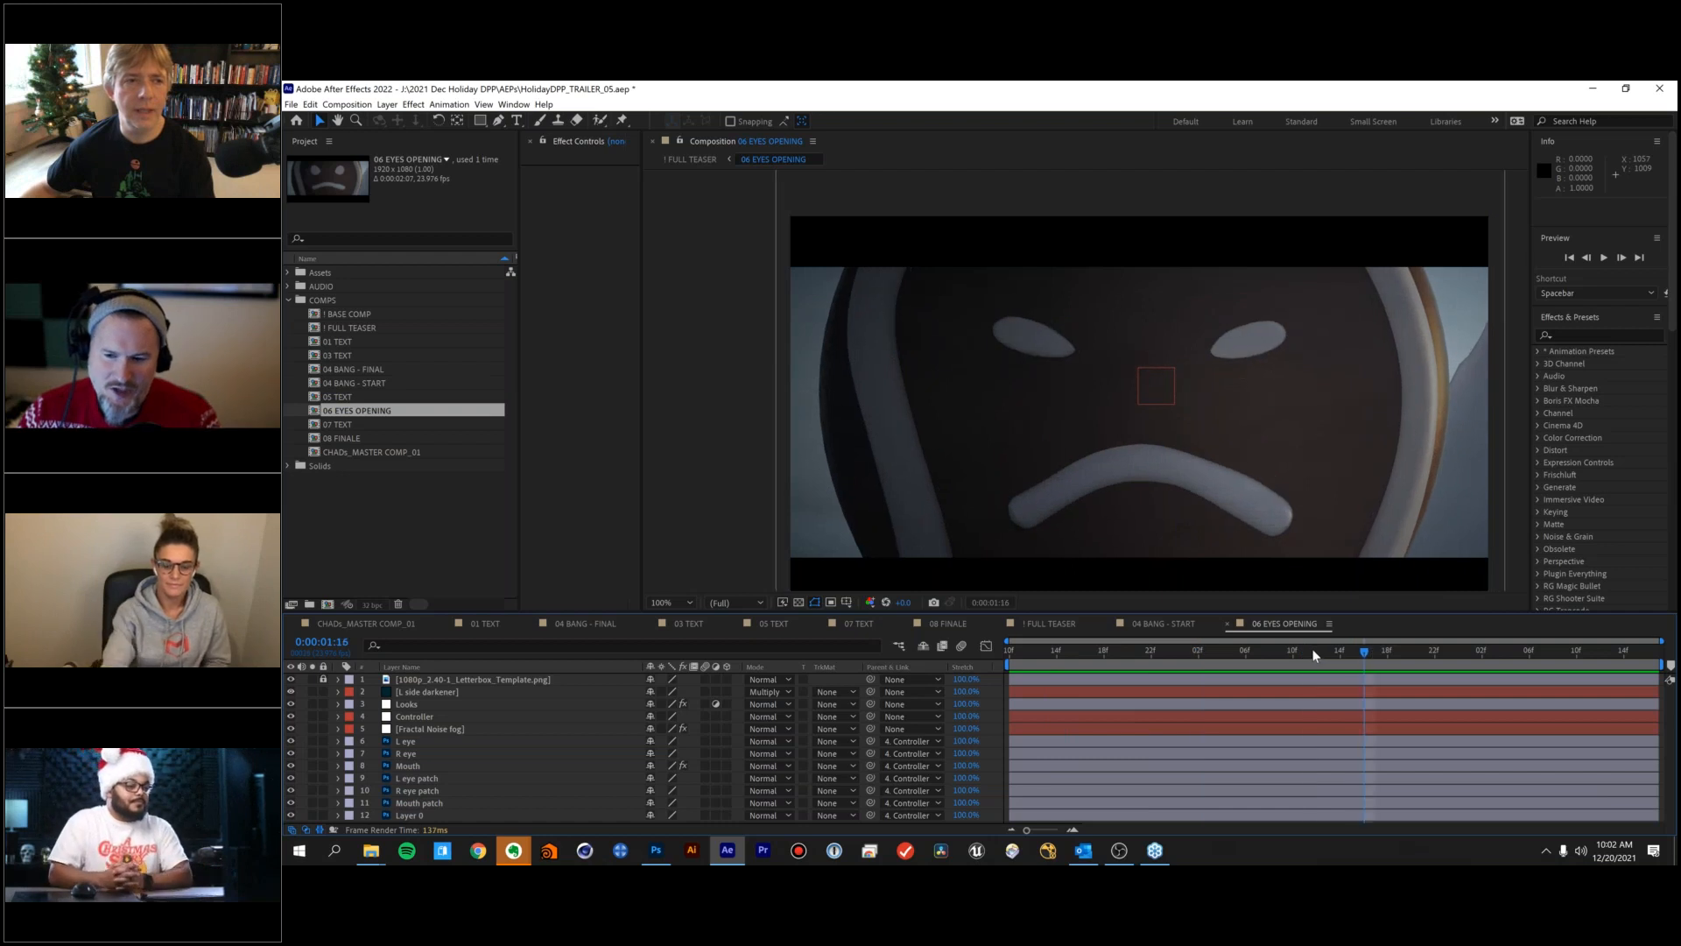
drag(1306, 652, 1341, 651)
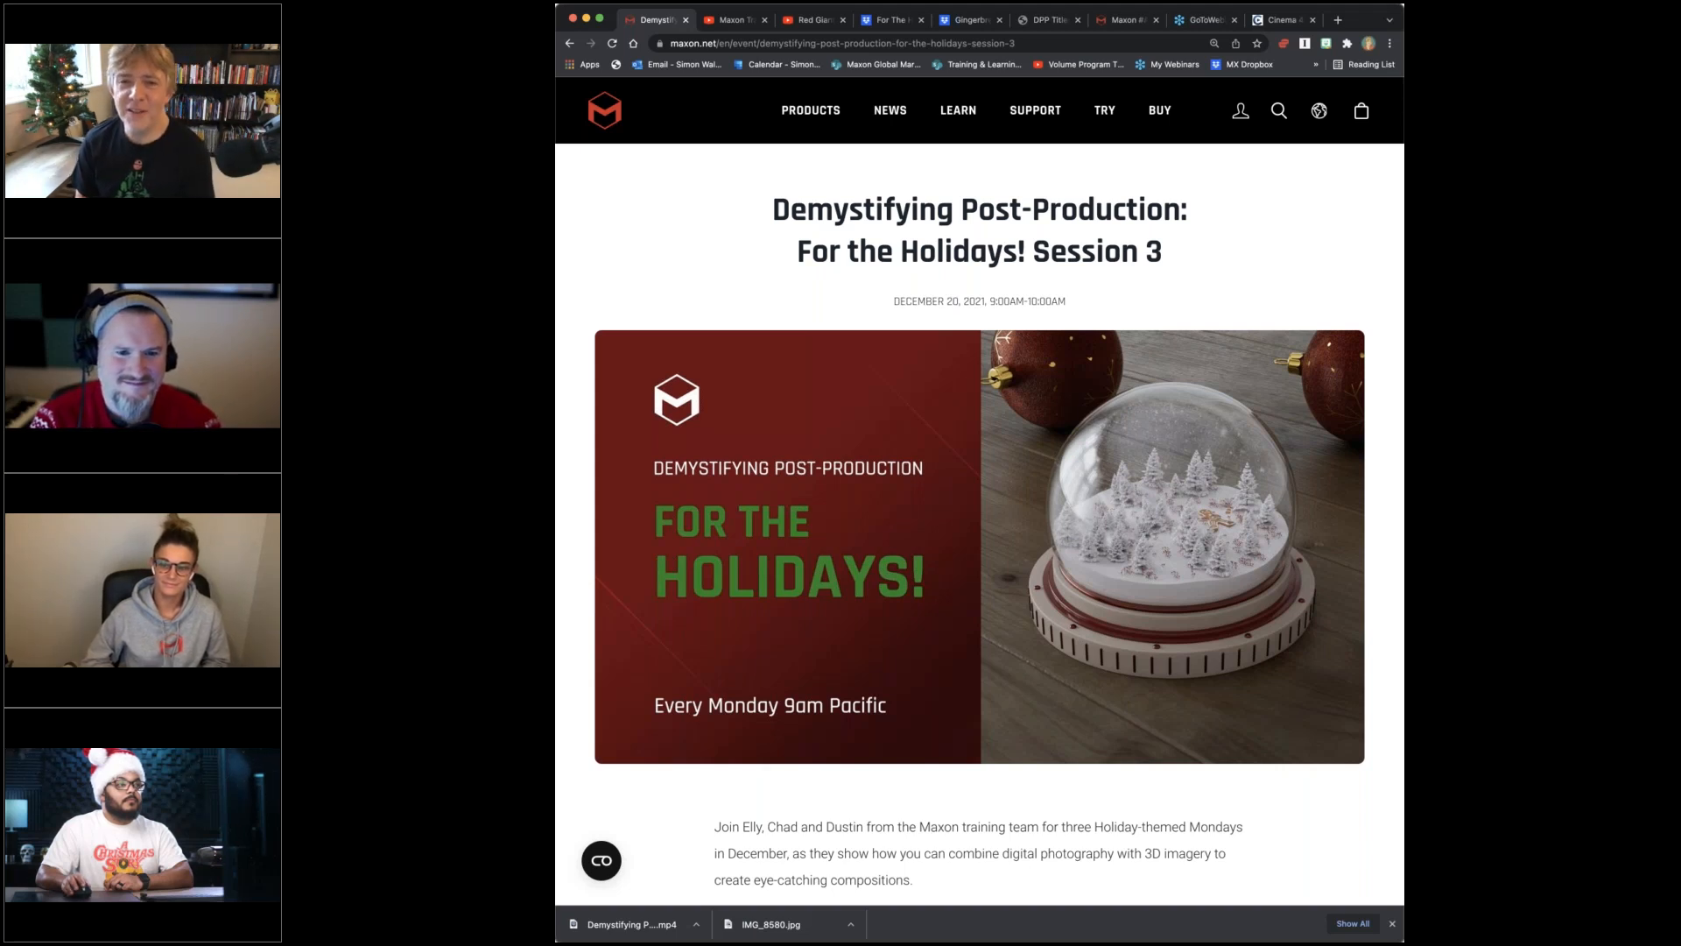
Show the Maxon Training Team YouTube channel and the Red Giant channel in the browser.
click(741, 21)
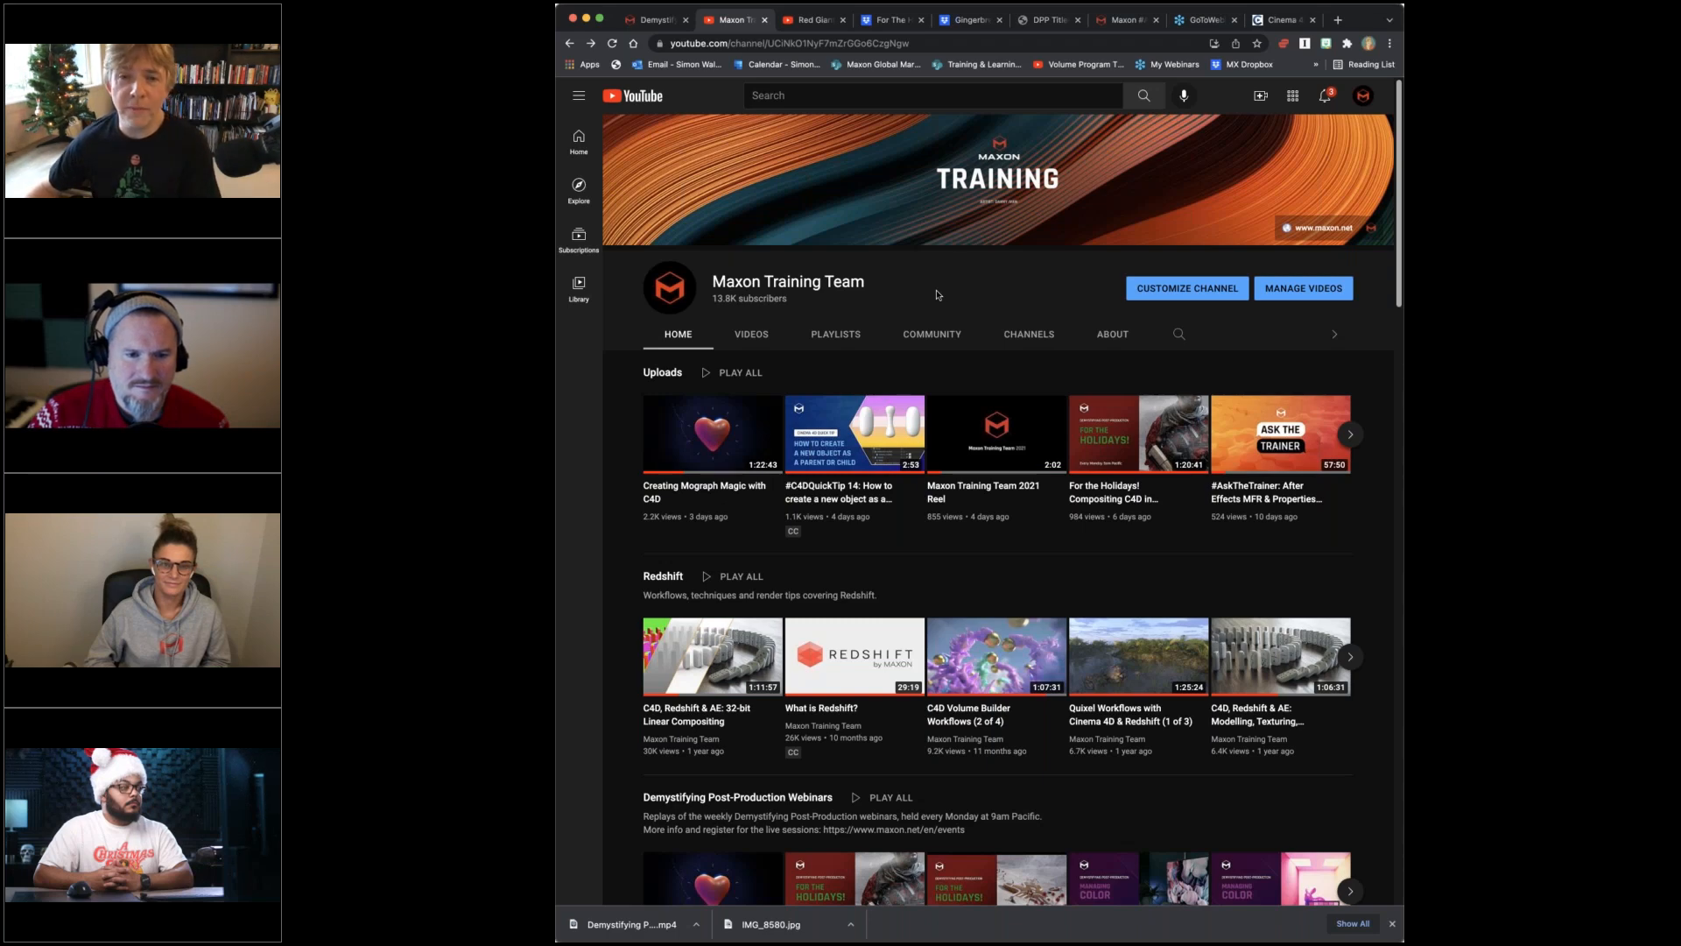
click(811, 26)
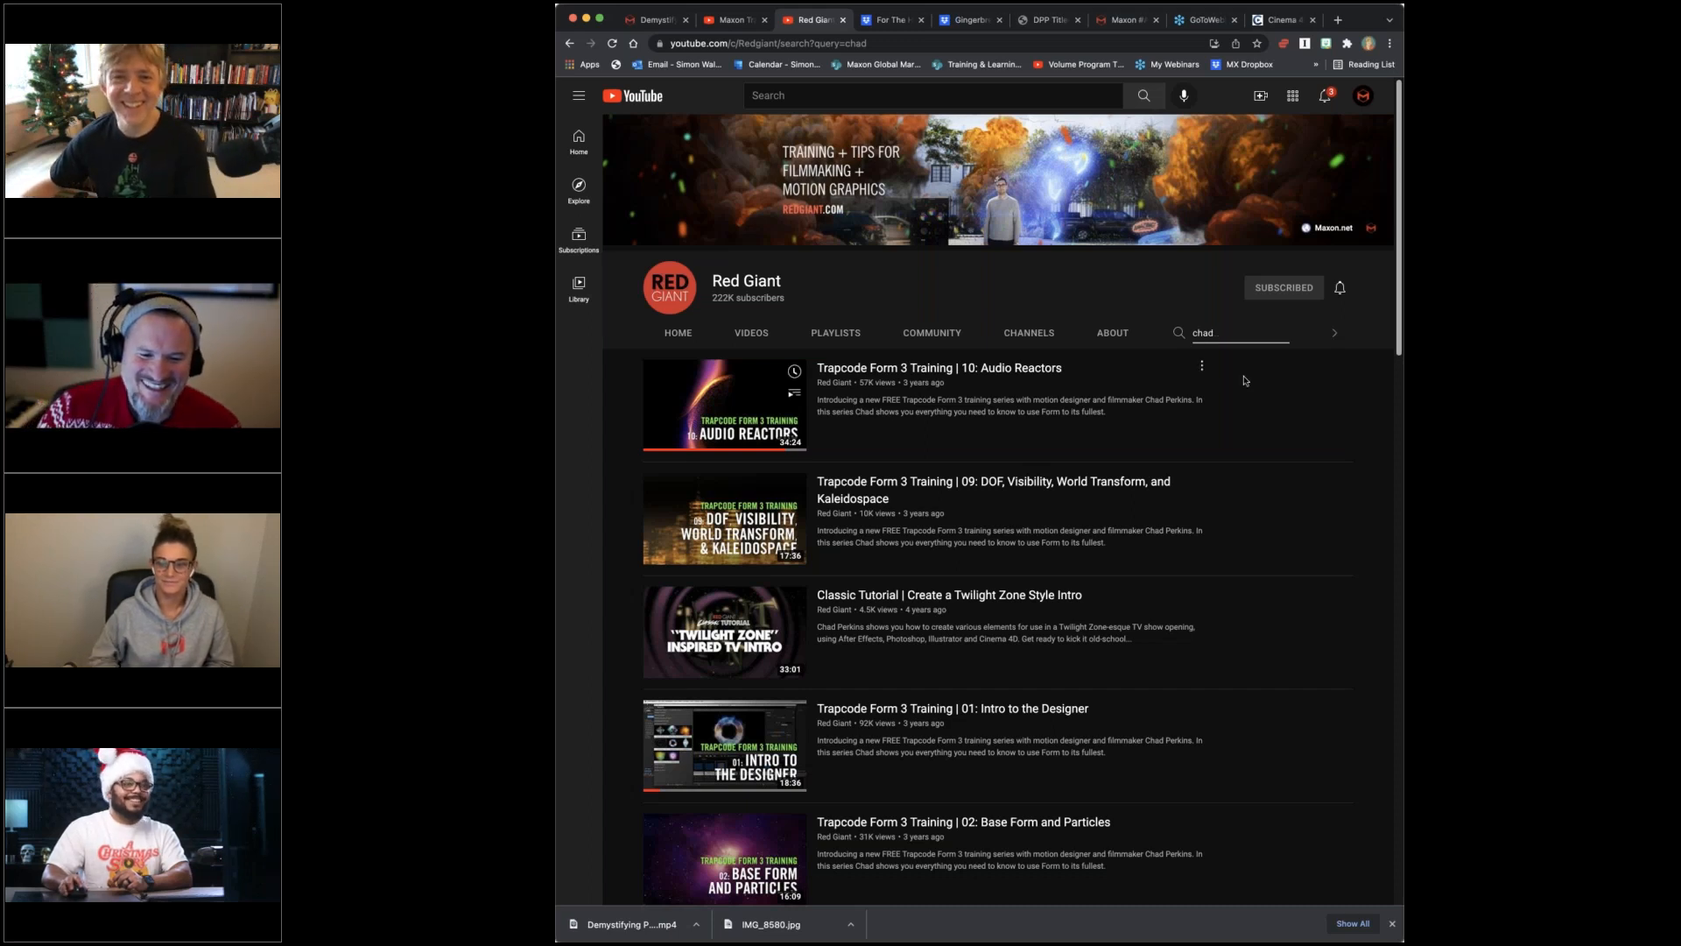
Open the Events page on the Maxon website and browse the upcoming event cards.
click(652, 21)
mouse_move(891, 114)
click(891, 187)
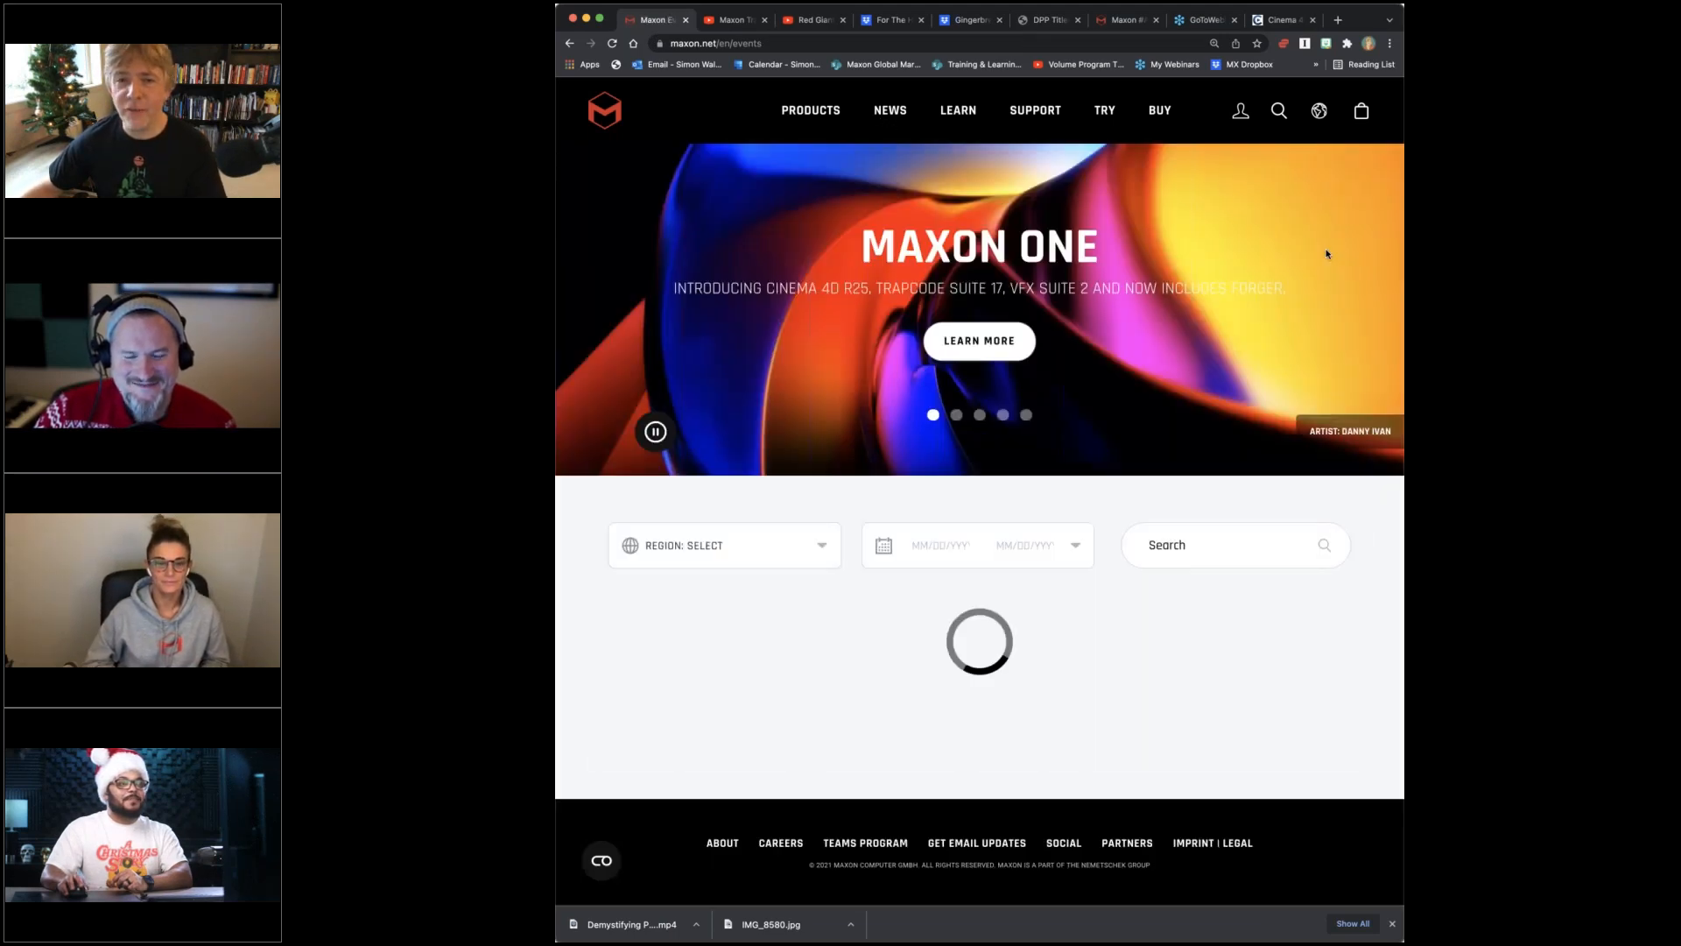
scroll(1325, 220, down, 3)
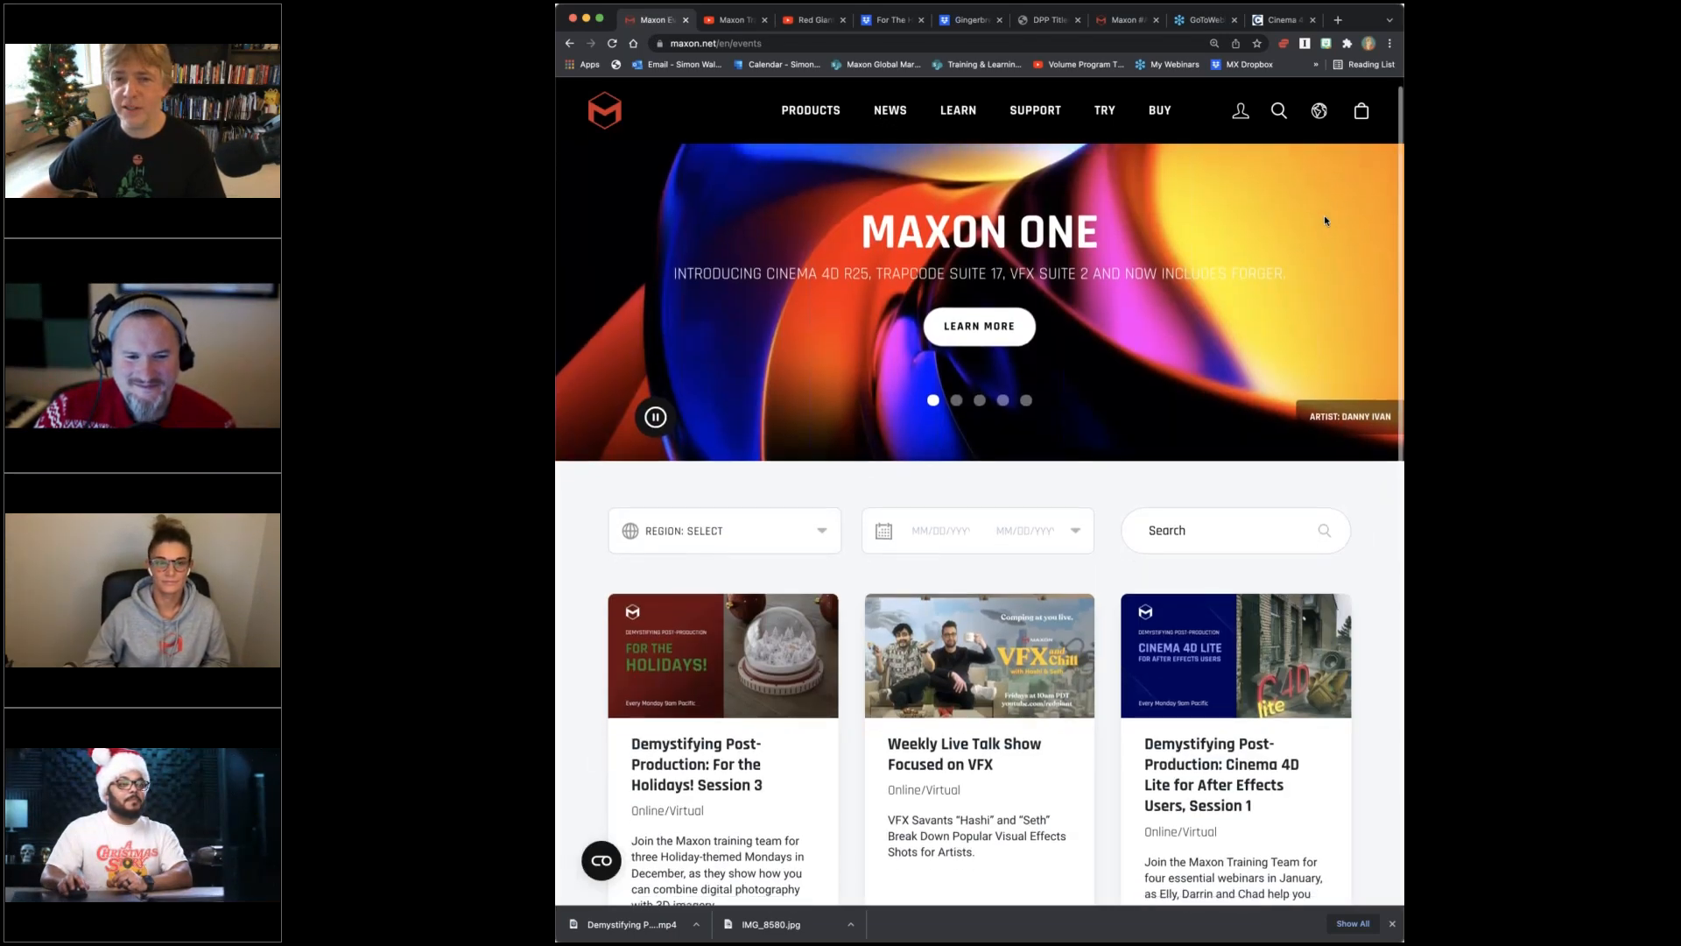
scroll(1326, 221, down, 2)
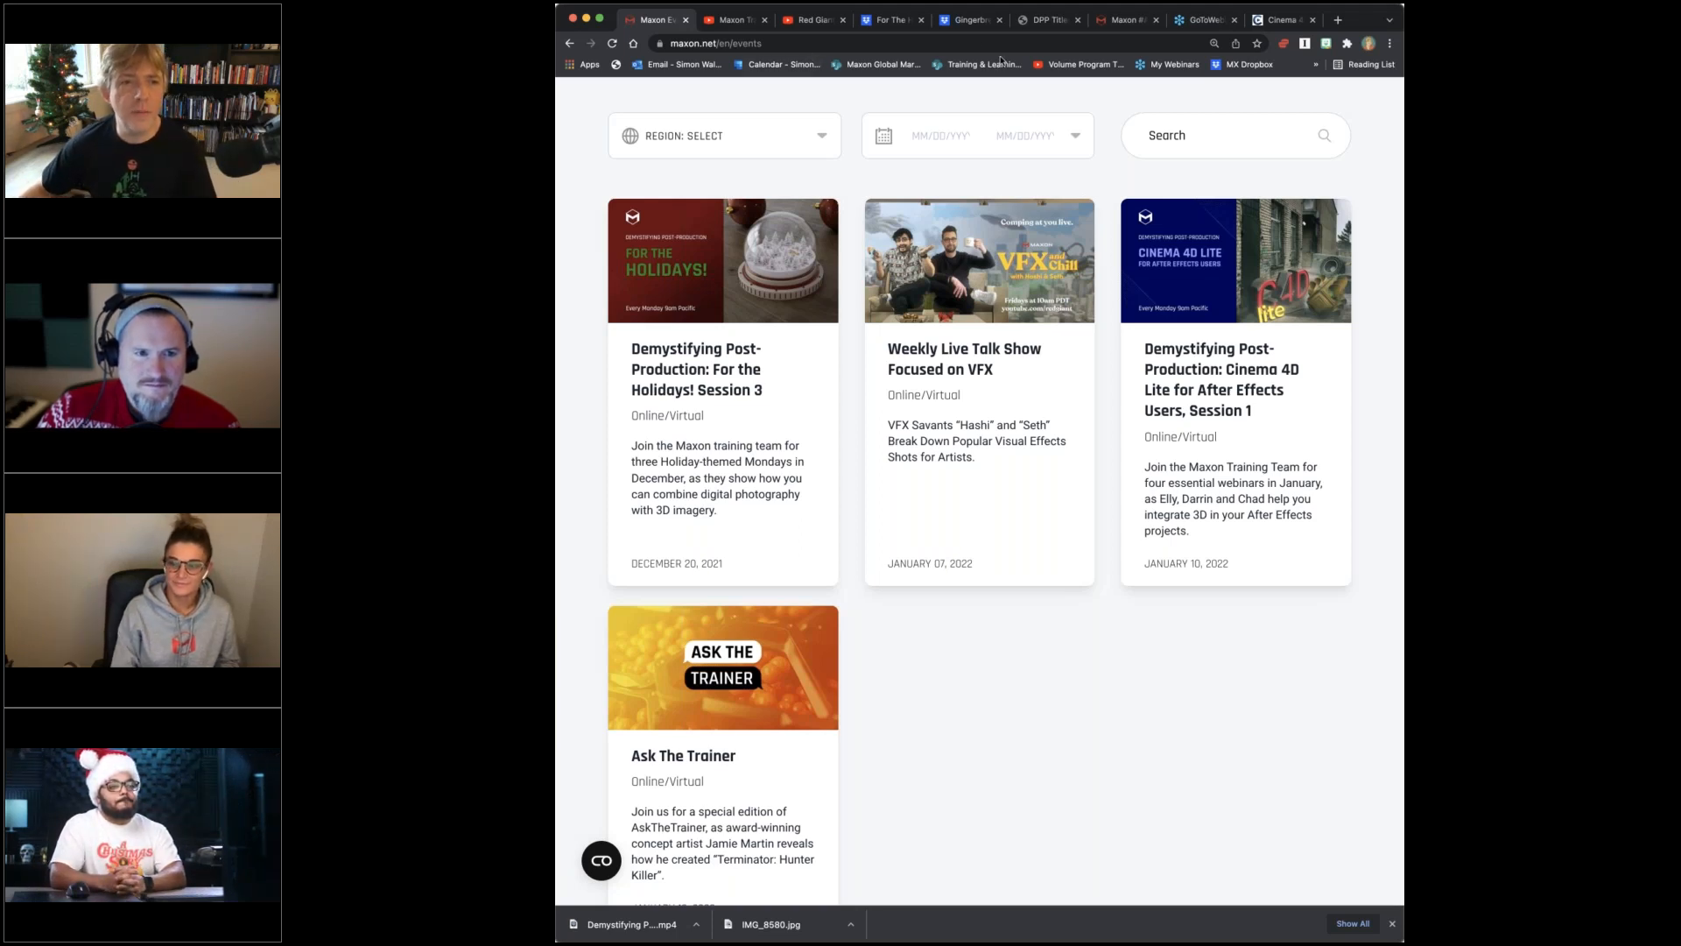
View the DPP Titles Links PDF of webinar links and return to the Maxon Events page.
click(1058, 22)
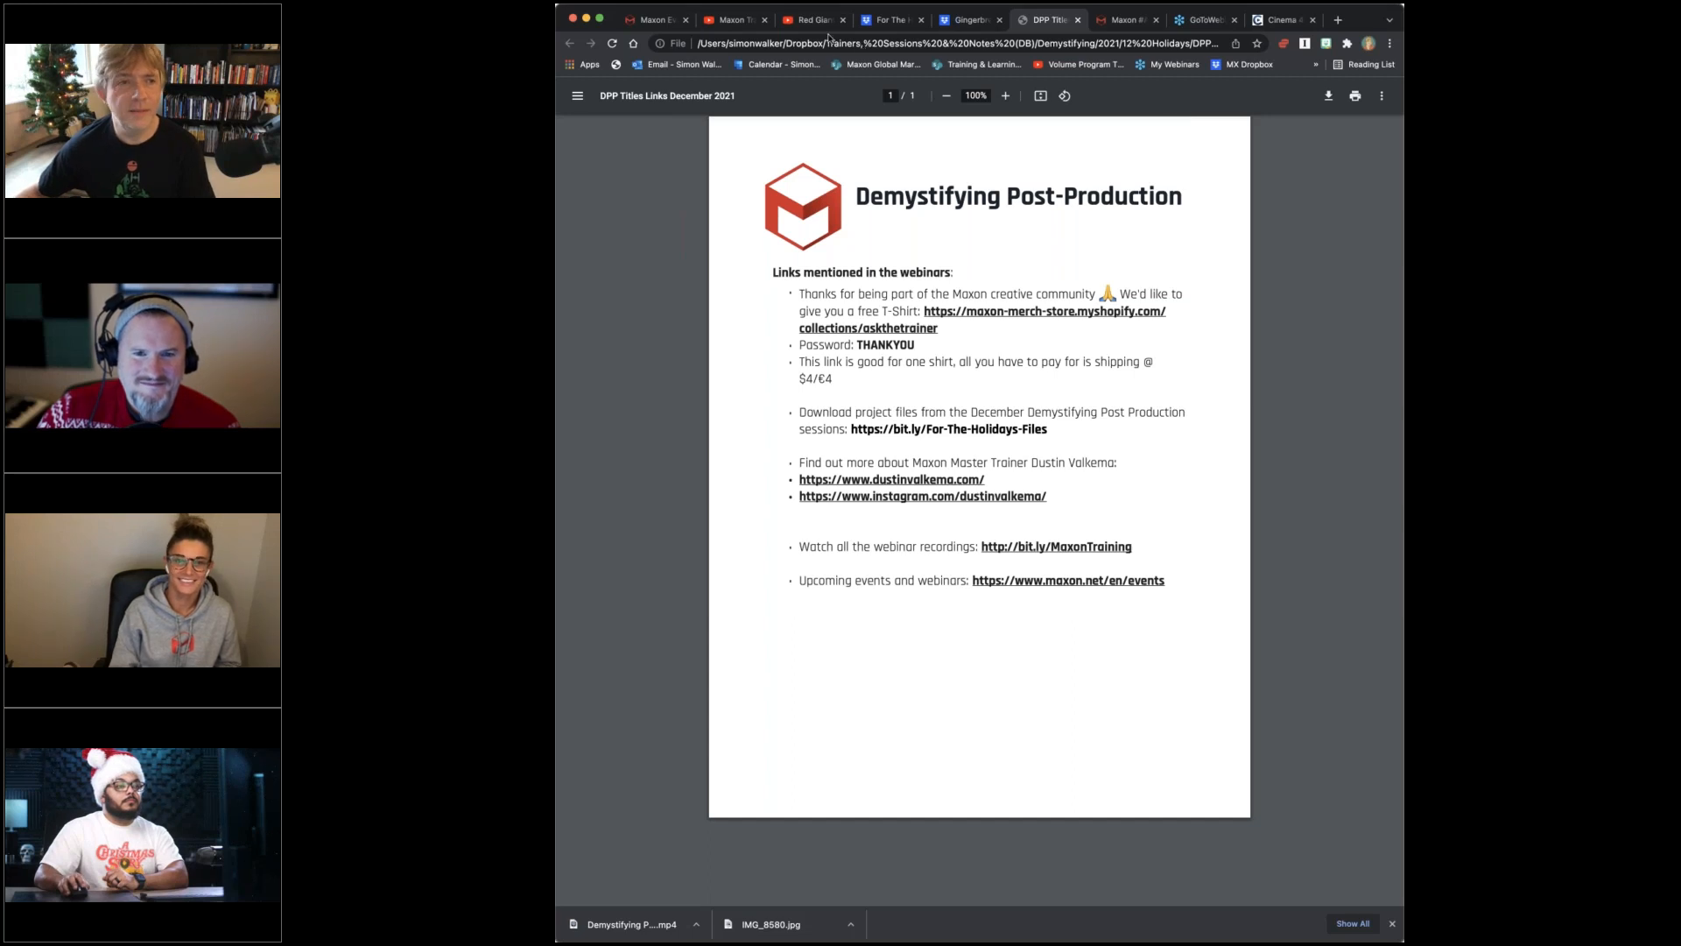
click(659, 21)
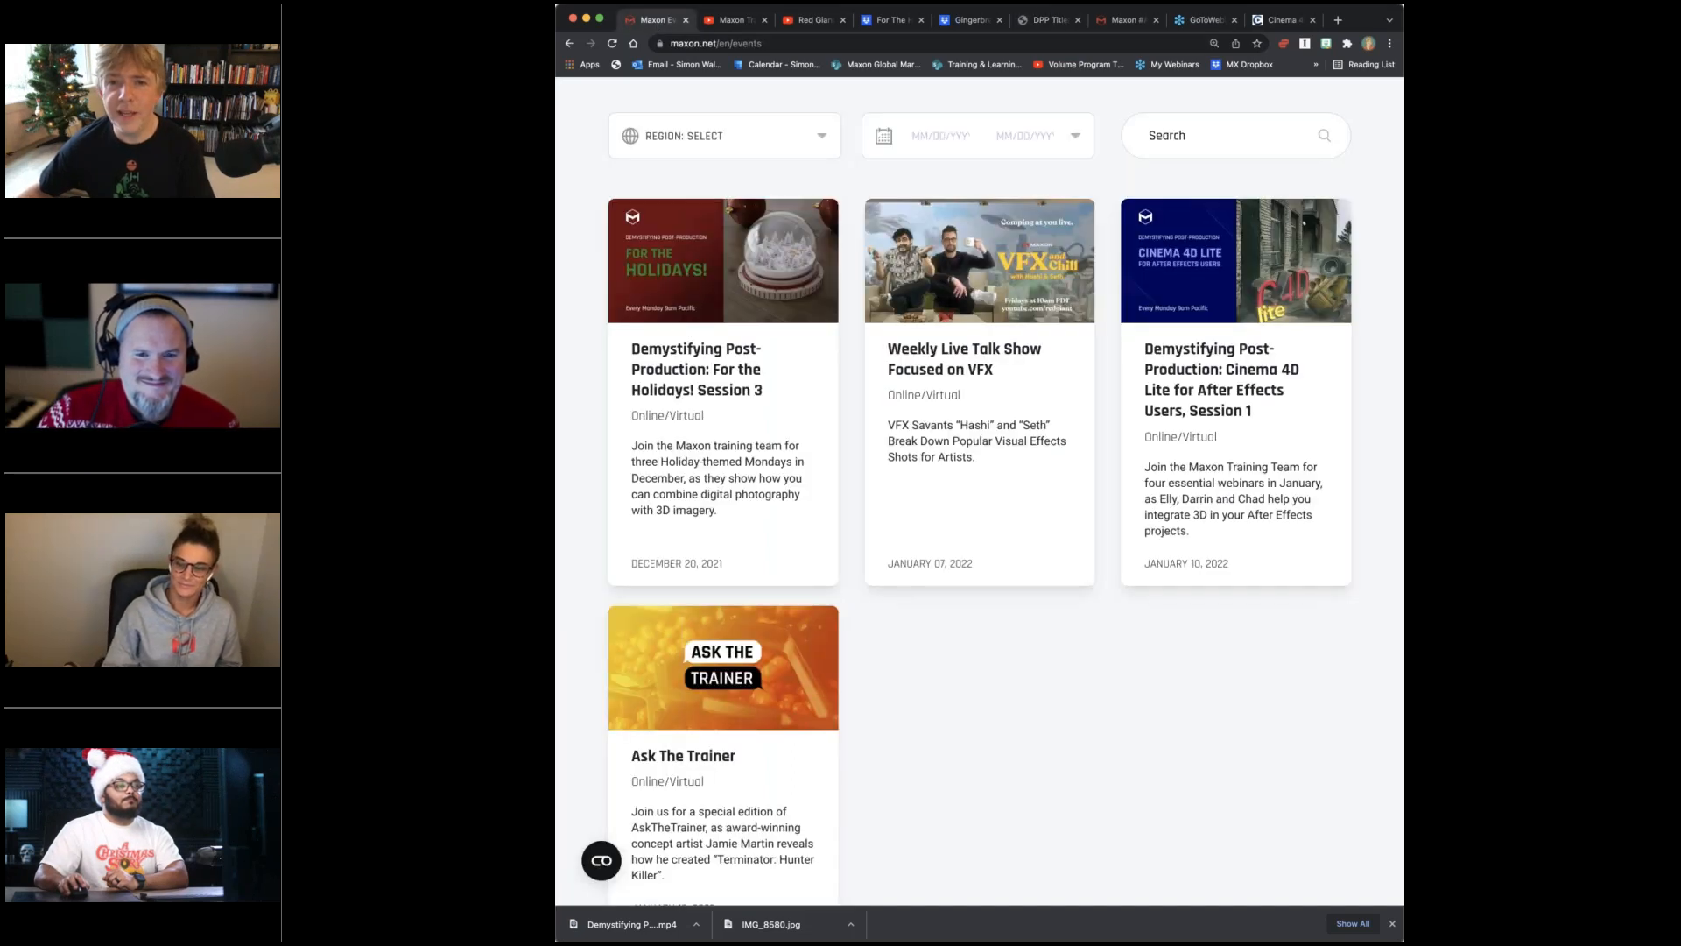